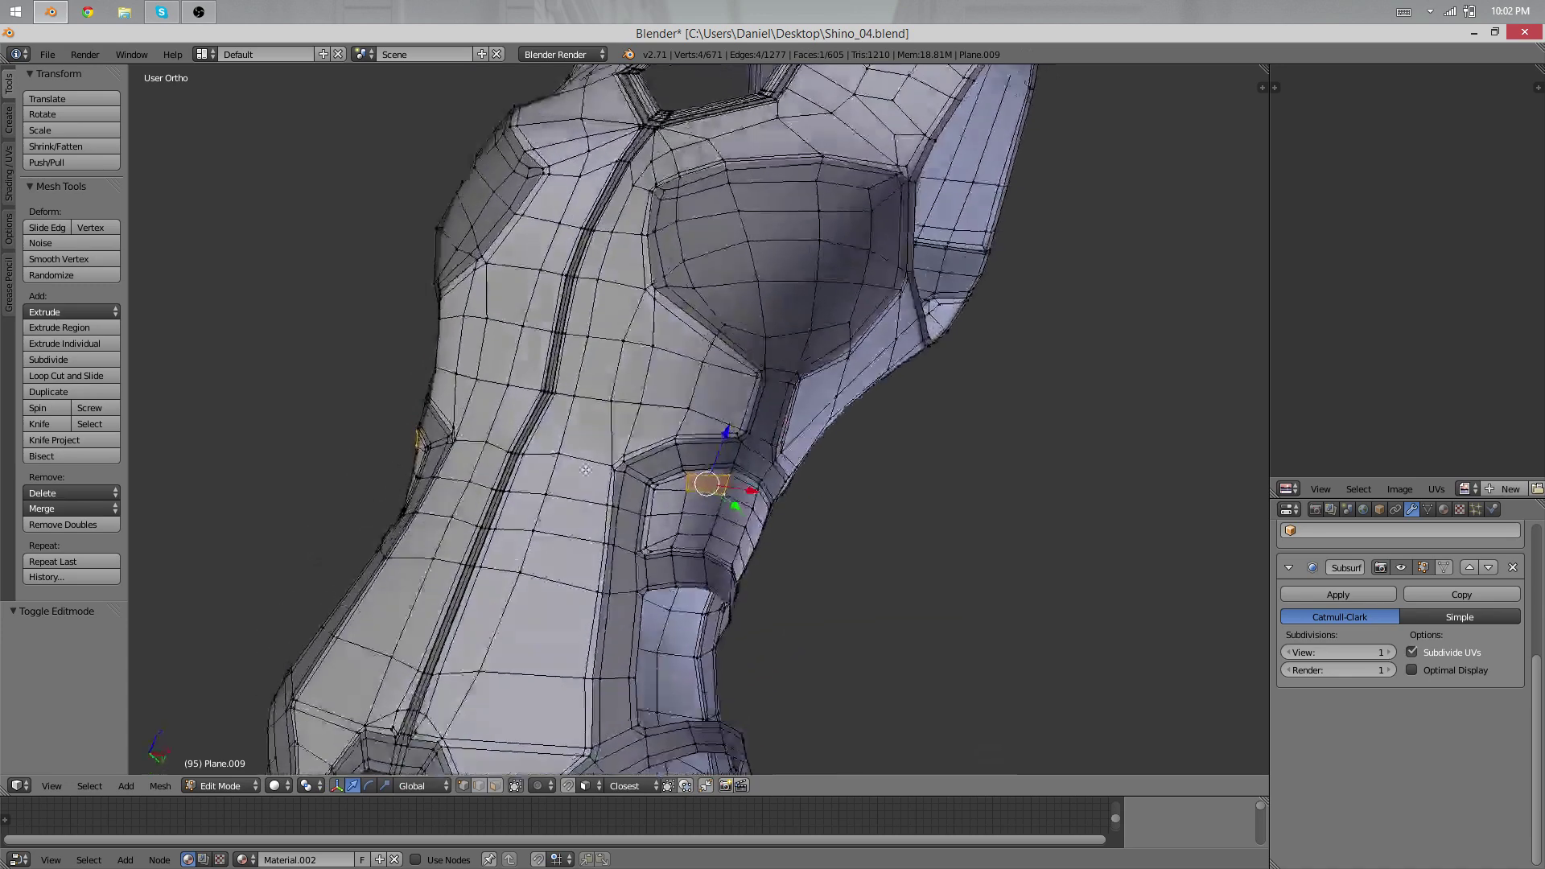
# Inspect the torso mesh from the front, back, side and hips, including its smoothed shape in Object Mode.
pyautogui.press('a')
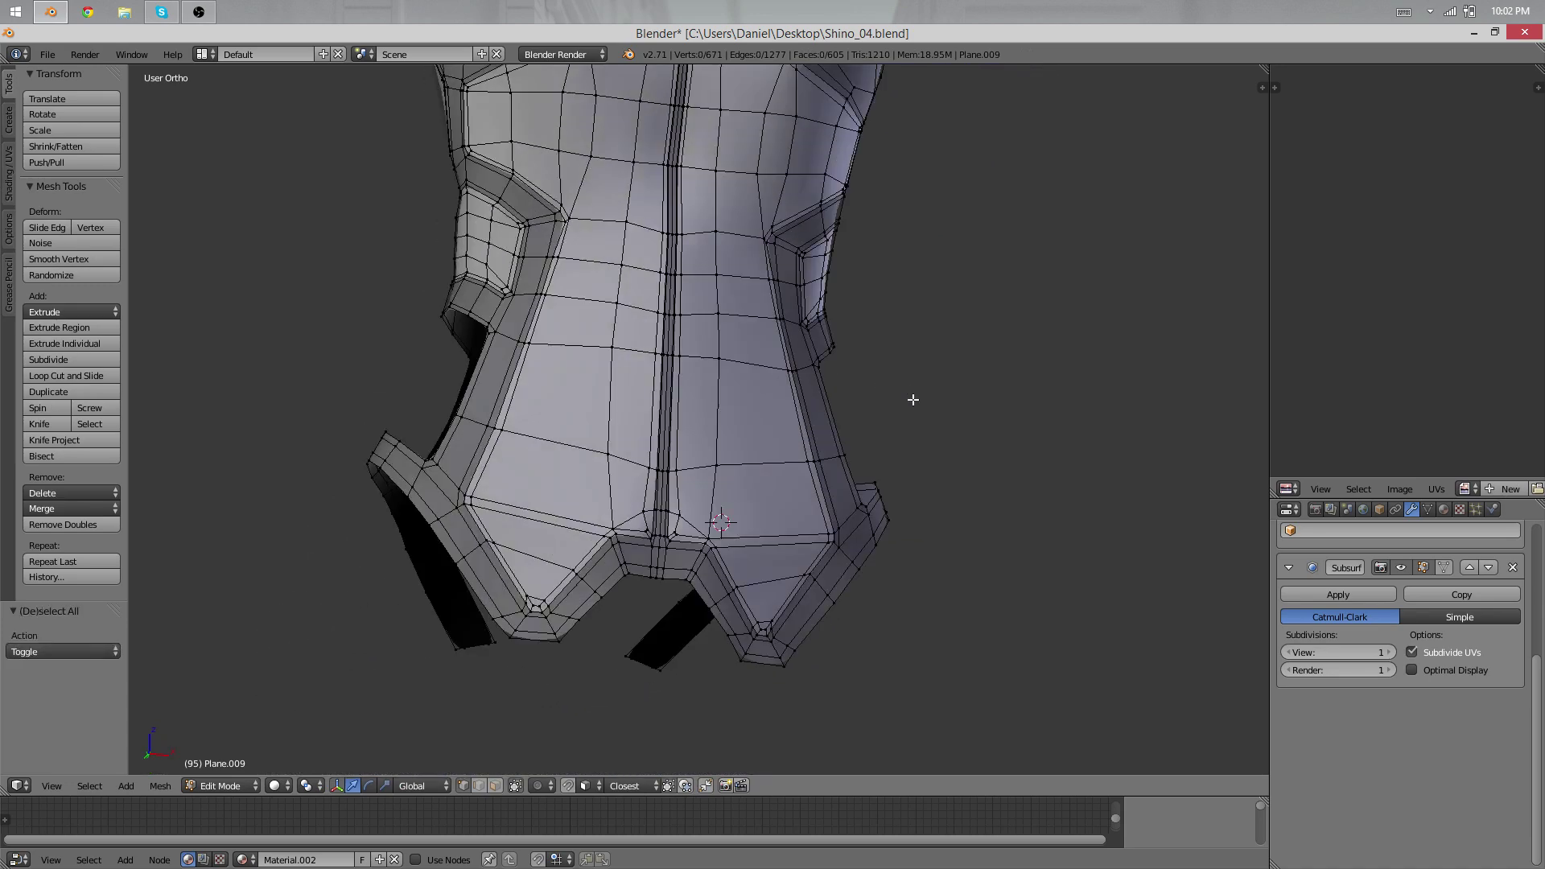
pyautogui.scroll(4, 728, 408)
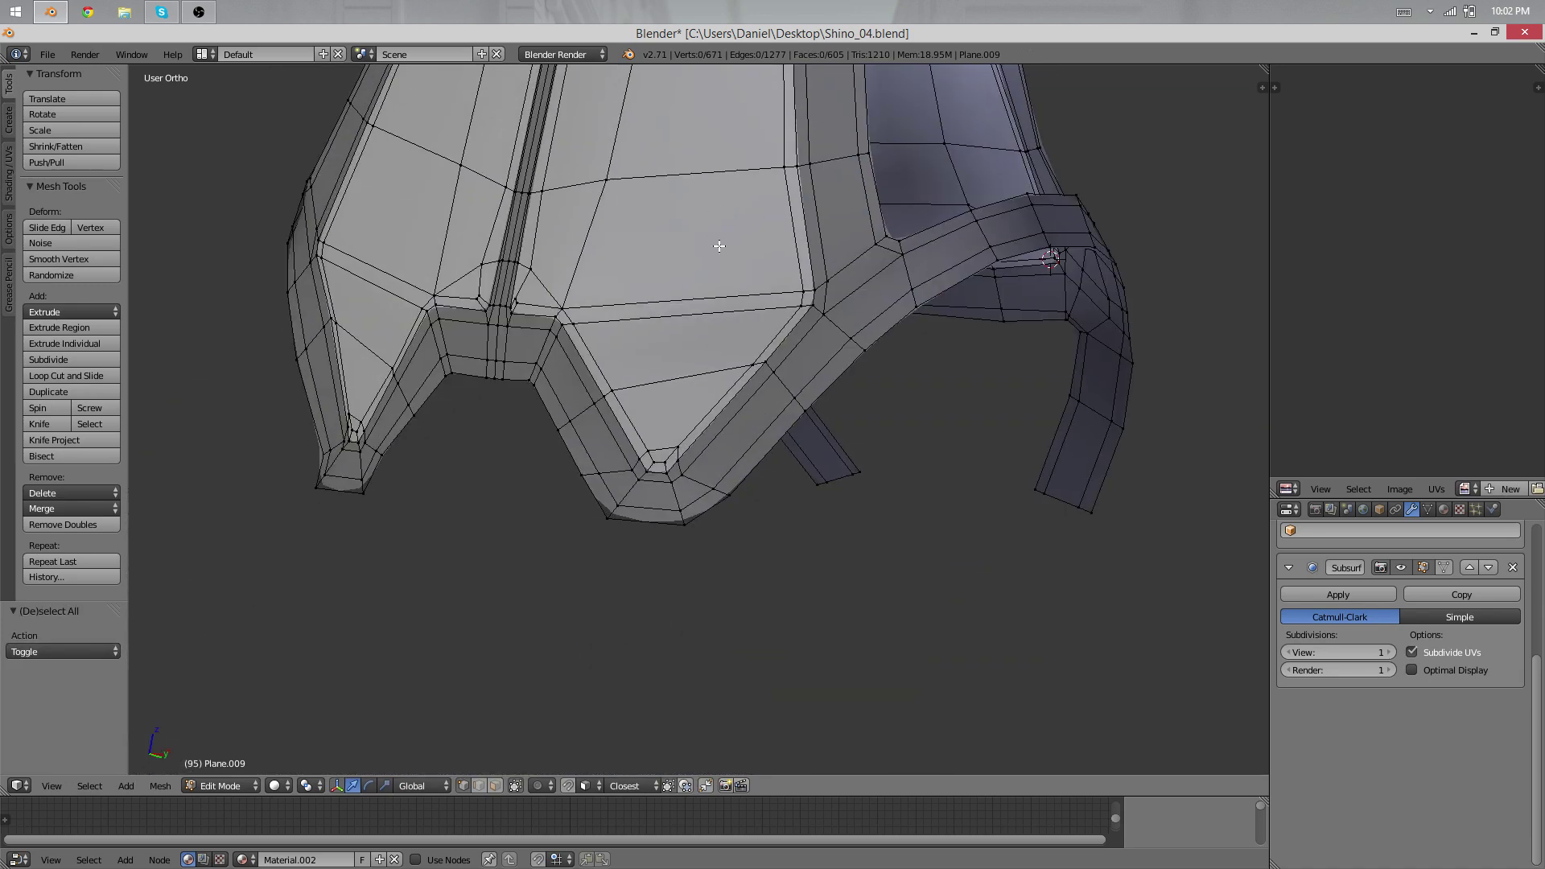
pyautogui.moveTo(719, 245); pyautogui.dragTo(592, 515, button='middle')
pyautogui.scroll(3, 798, 369)
pyautogui.press('Tab')
pyautogui.scroll(-4, 644, 391)
pyautogui.scroll(3, 993, 504)
pyautogui.press('Tab')
pyautogui.press('a')
pyautogui.press('a')
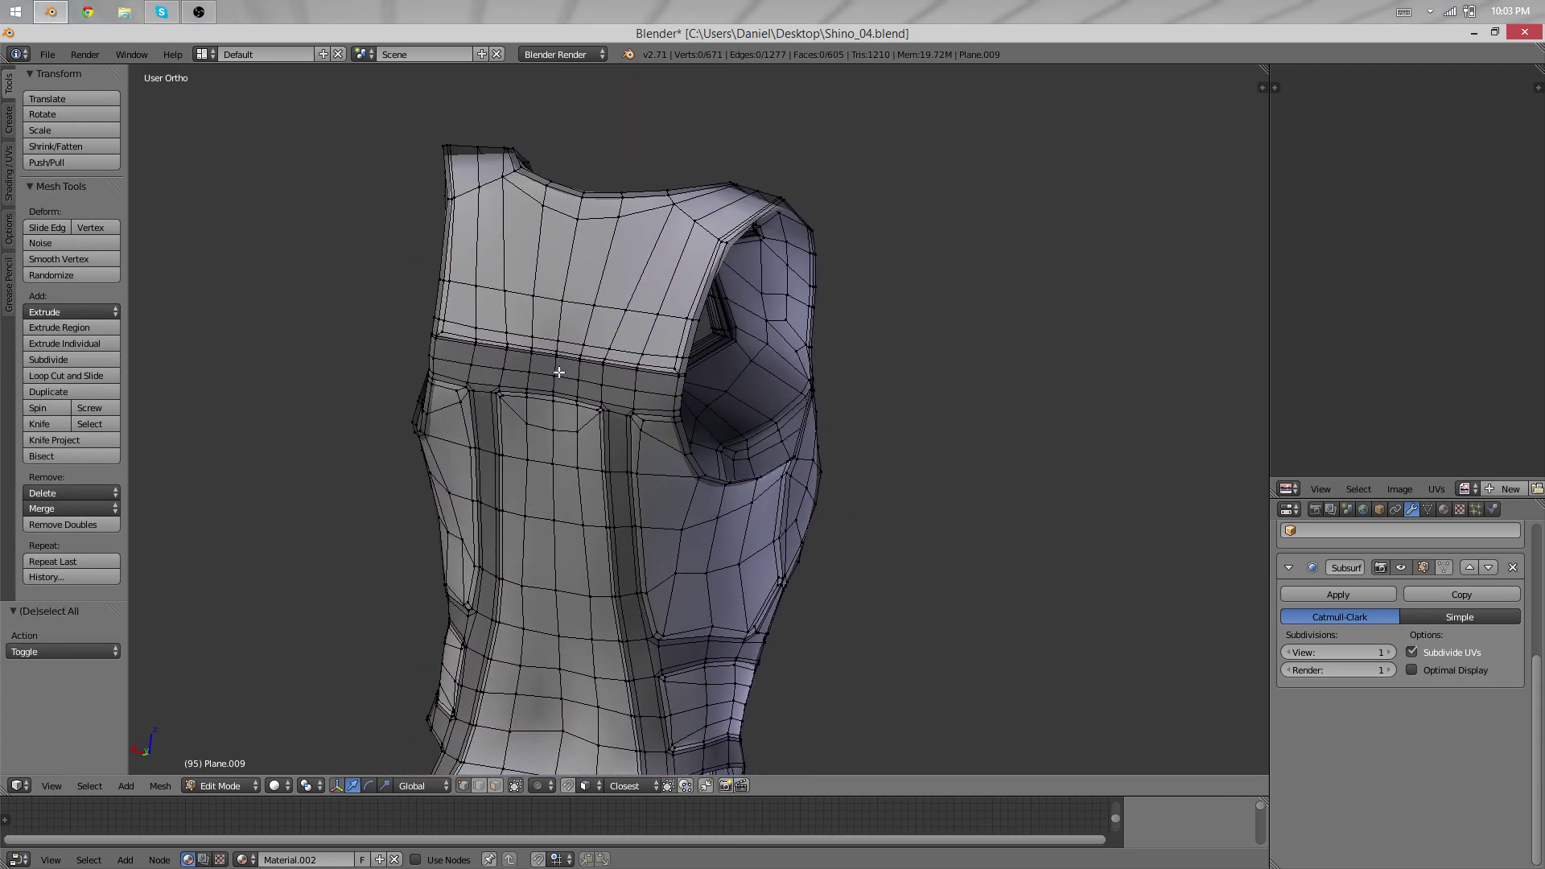
pyautogui.moveTo(642, 447); pyautogui.dragTo(522, 351, button='middle')
pyautogui.keyDown('shift'); pyautogui.moveTo(602, 486); pyautogui.dragTo(582, 345, button='middle'); pyautogui.keyUp('shift')
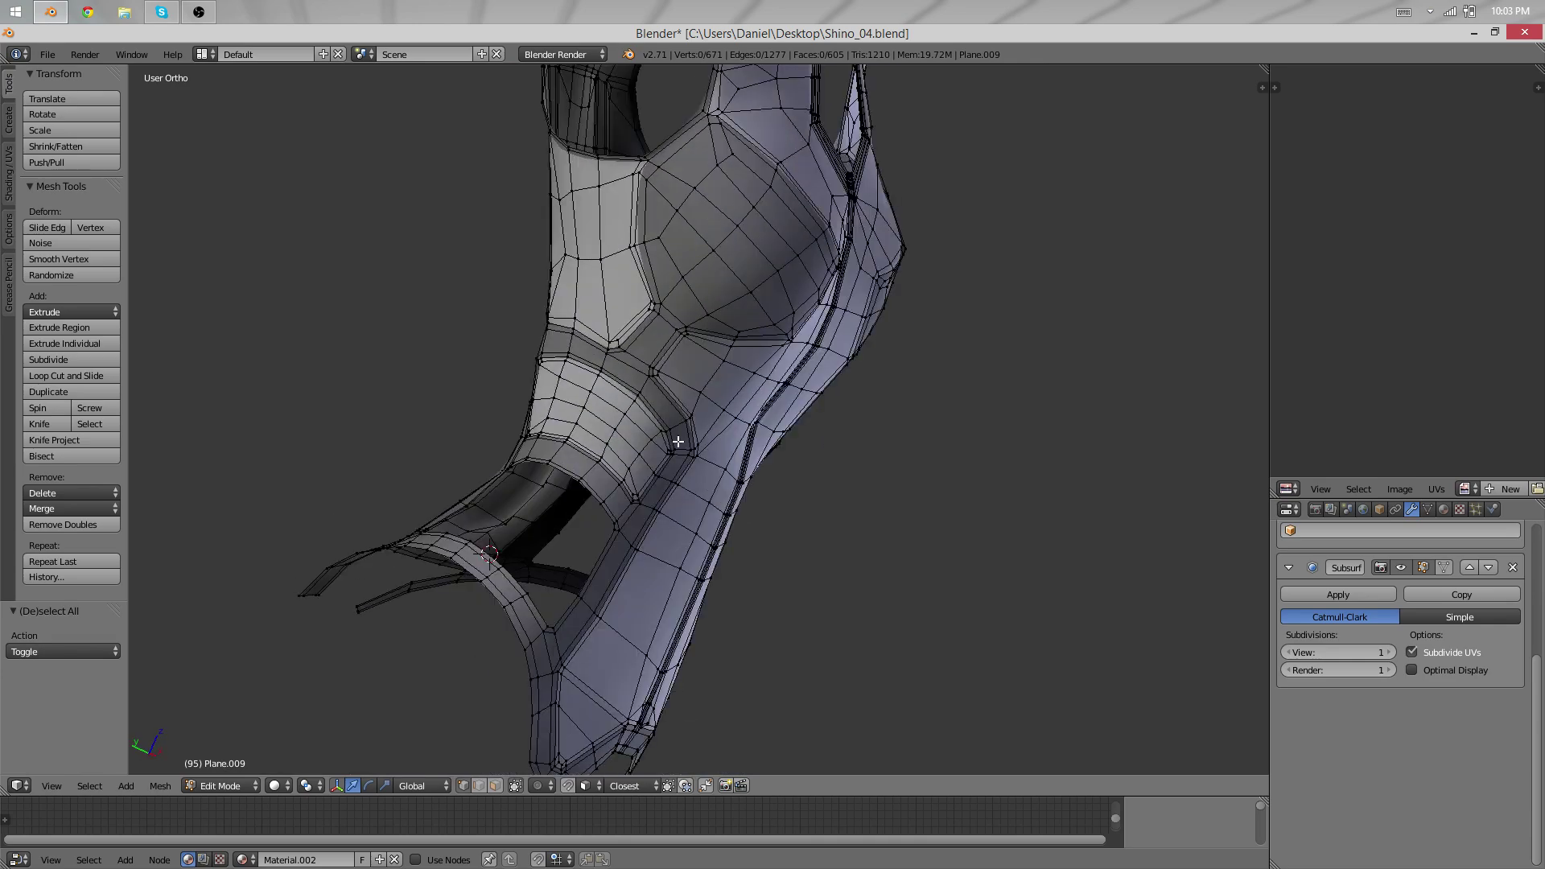
pyautogui.scroll(2, 678, 442)
pyautogui.moveTo(644, 429); pyautogui.dragTo(756, 577, button='middle')
pyautogui.scroll(5, 837, 262)
pyautogui.keyDown('shift'); pyautogui.moveTo(826, 385); pyautogui.dragTo(794, 66, button='middle'); pyautogui.keyUp('shift')
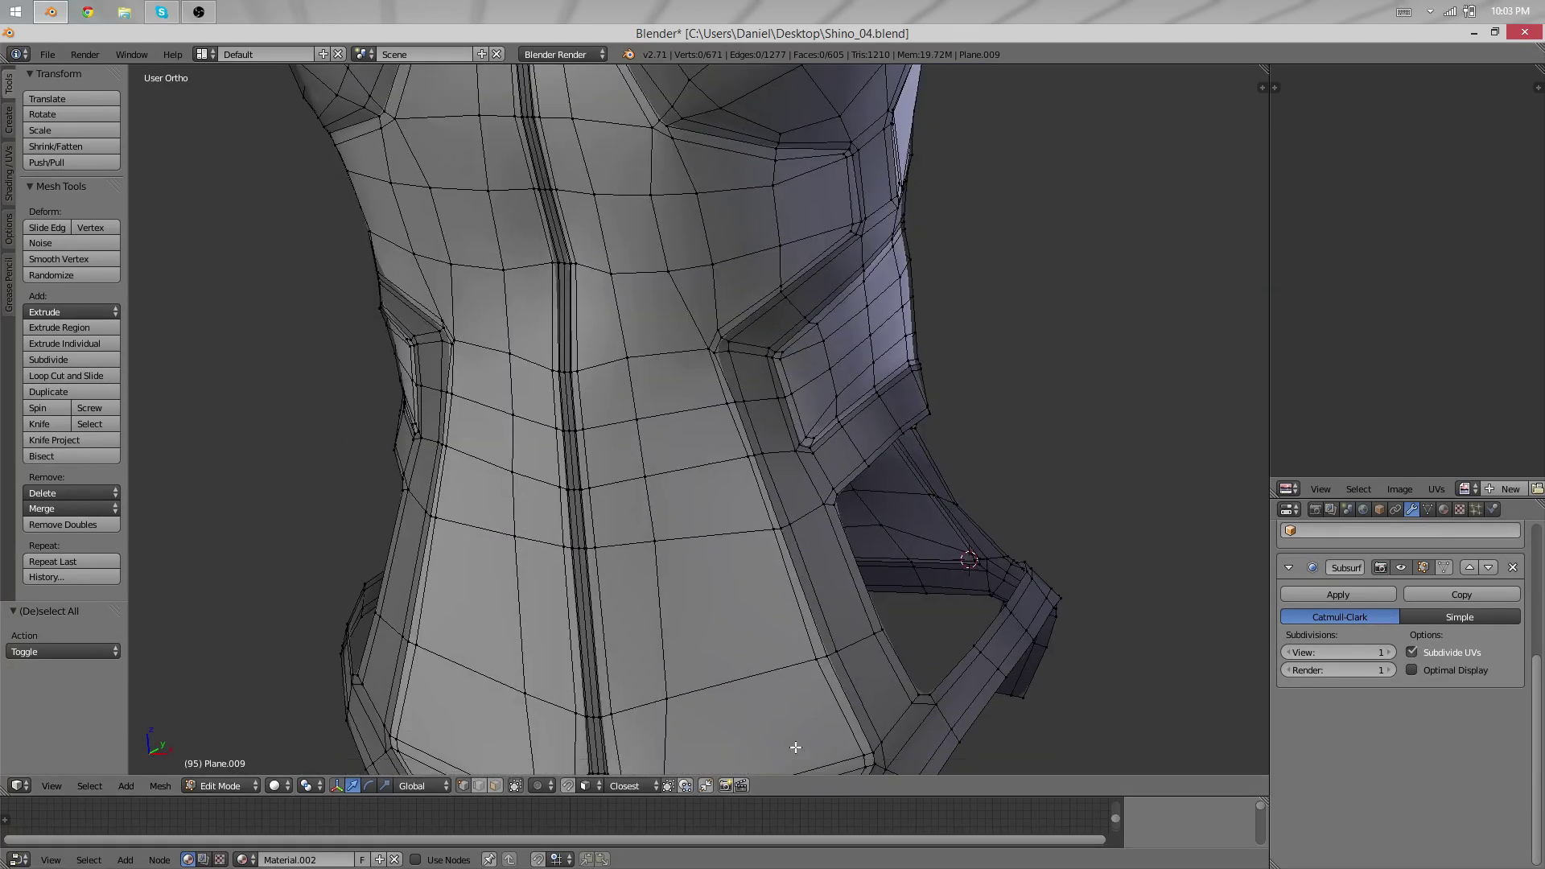
# Delete the vertex on the upper chest near the base of the shoulder strap.
pyautogui.keyDown('shift'); pyautogui.moveTo(852, 200); pyautogui.dragTo(855, 656, button='middle'); pyautogui.keyUp('shift')
pyautogui.moveTo(755, 357); pyautogui.dragTo(775, 398, button='middle')
pyautogui.press('x')
pyautogui.click(809, 376)
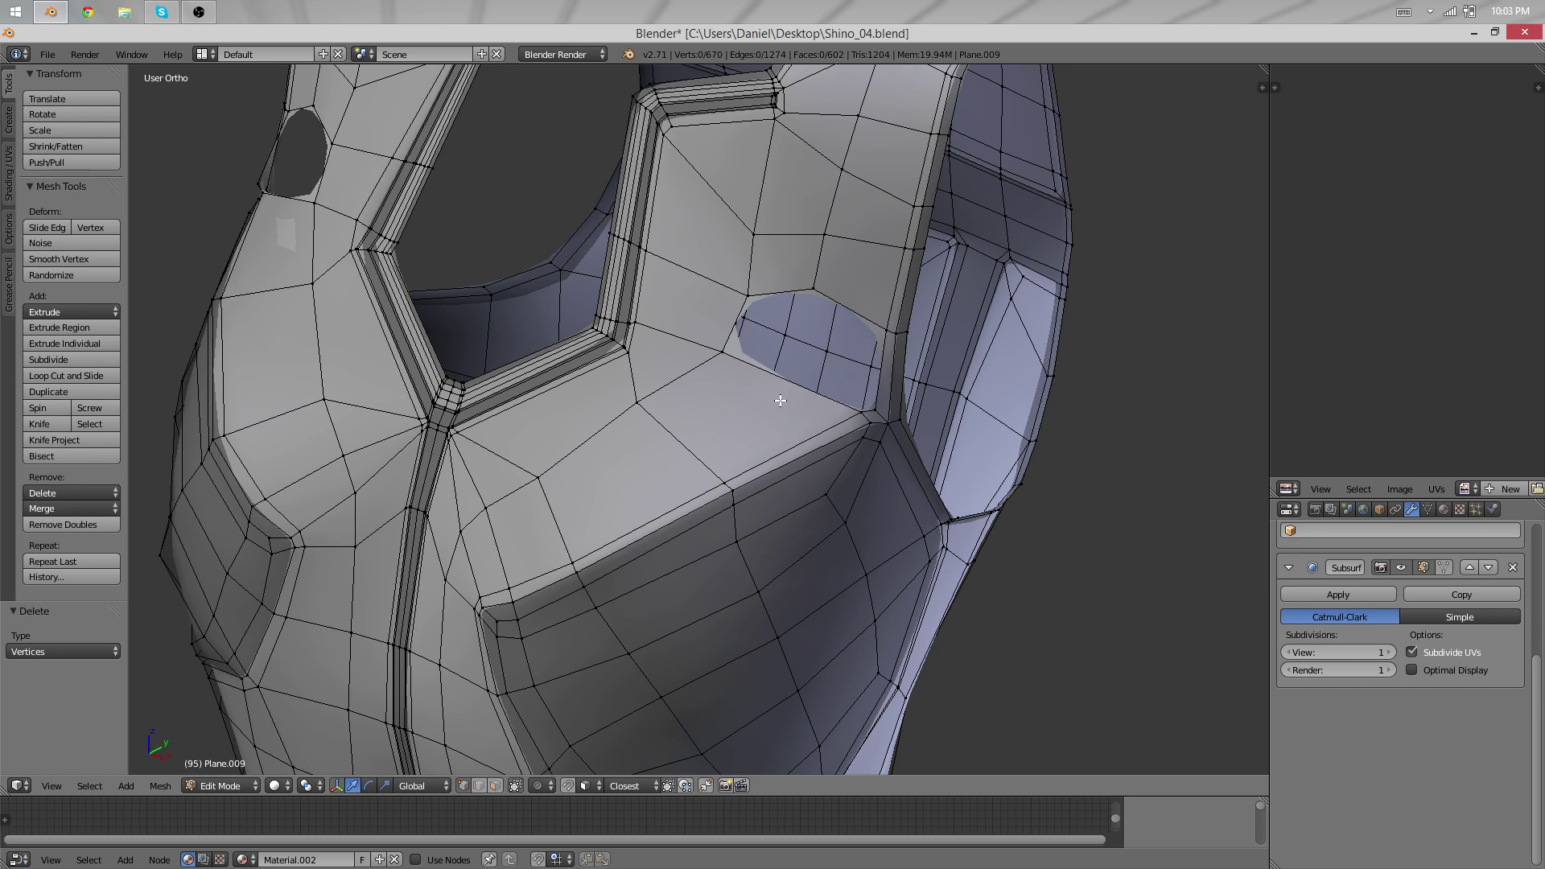
# Add a centred edge loop from the lower rim of the chest hole down through the front panel.
pyautogui.hotkey('ctrl', 'r')
pyautogui.click(793, 394)
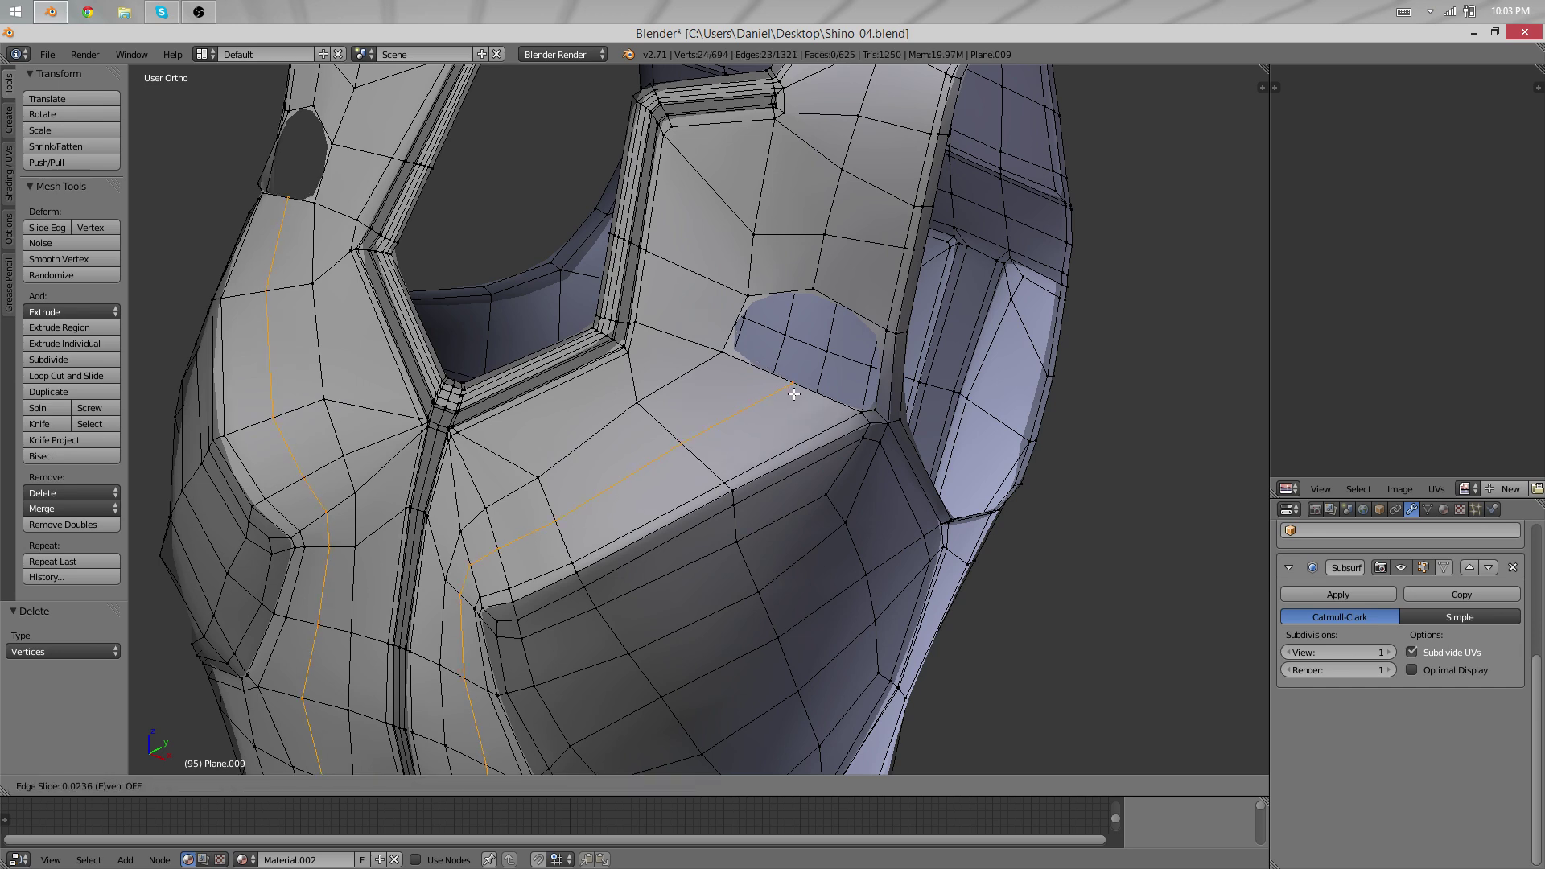
pyautogui.rightClick(793, 392)
# Try to fill the chest hole starting from its inner edge.
pyautogui.rightClick(746, 292)
pyautogui.keyDown('shift'); pyautogui.rightClick(726, 351); pyautogui.keyUp('shift')
pyautogui.press('f')
pyautogui.moveTo(614, 473); pyautogui.dragTo(595, 487, button='middle')
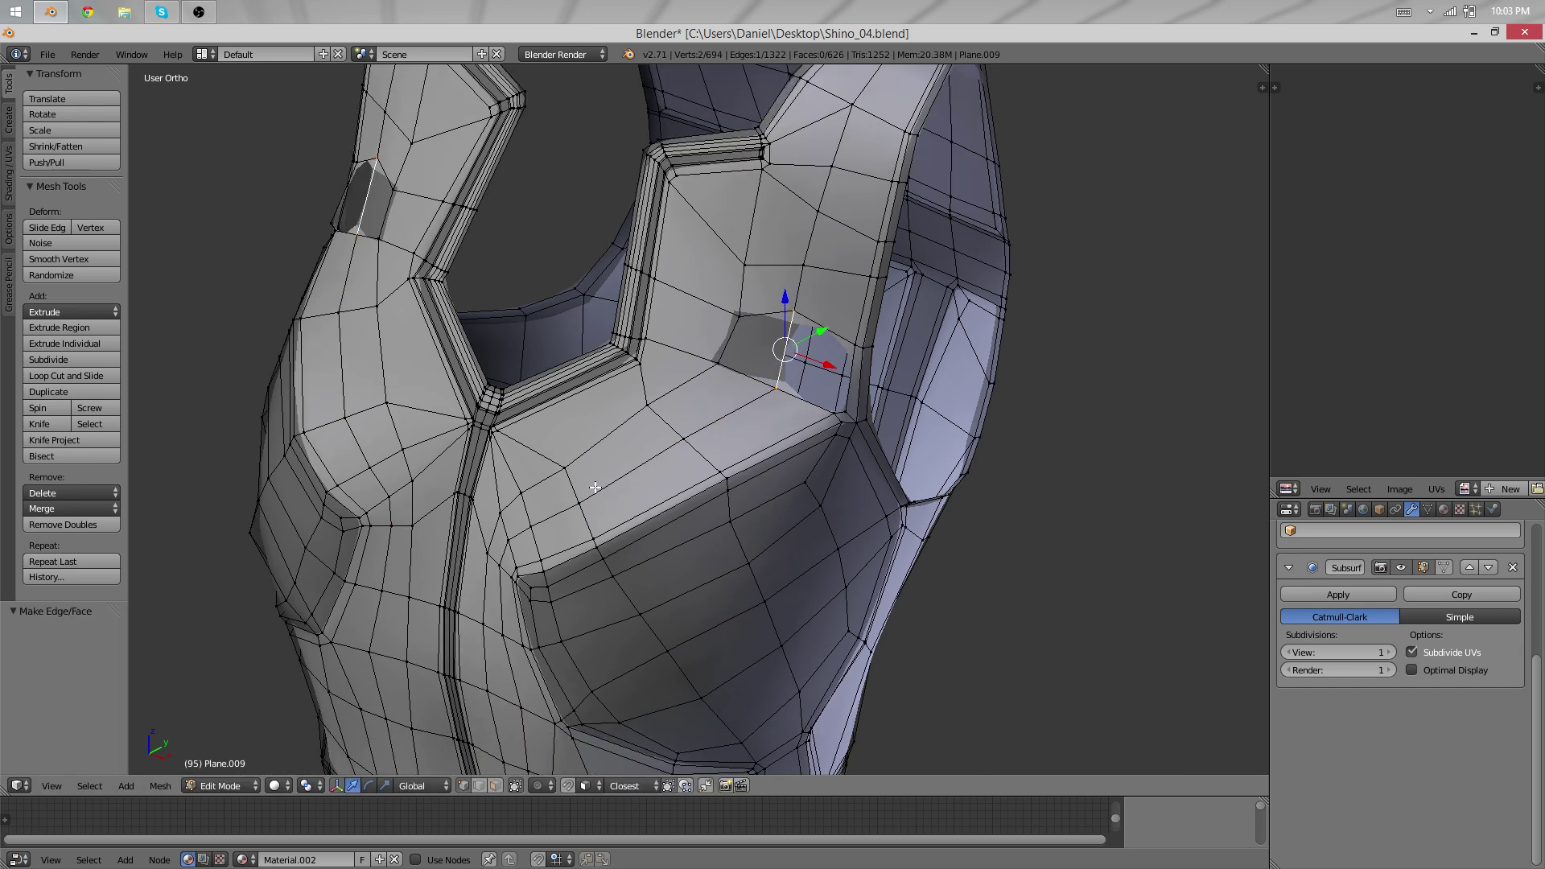
pyautogui.hotkey('ctrl', 'z')
# Make Col1 the active material and fill the inner part of the chest hole, undoing the last fill.
pyautogui.click(1445, 510)
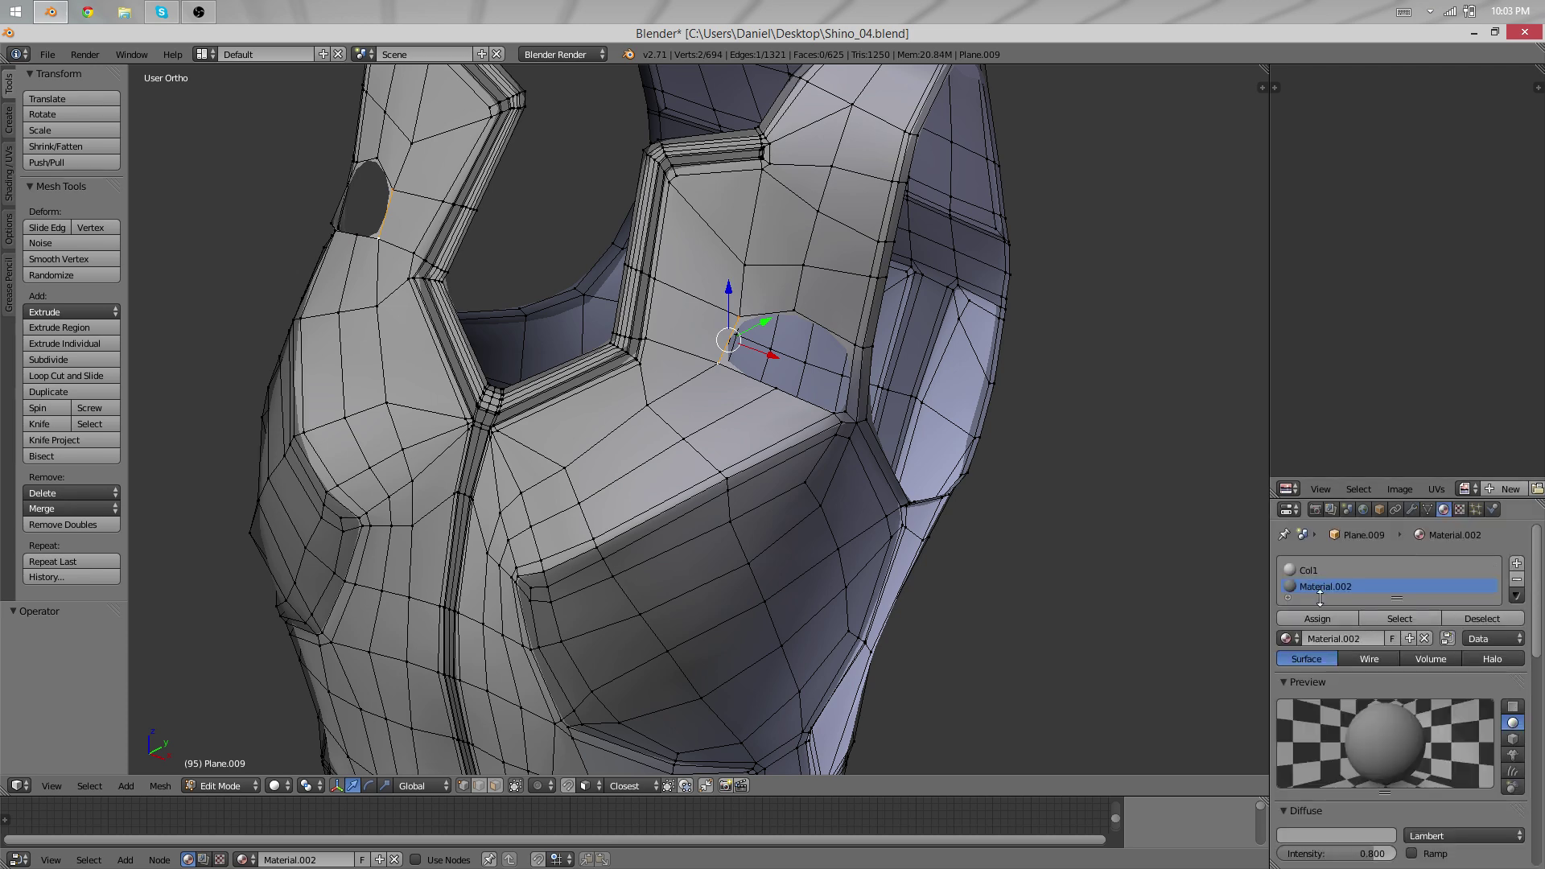
pyautogui.press('f')
pyautogui.press('f')
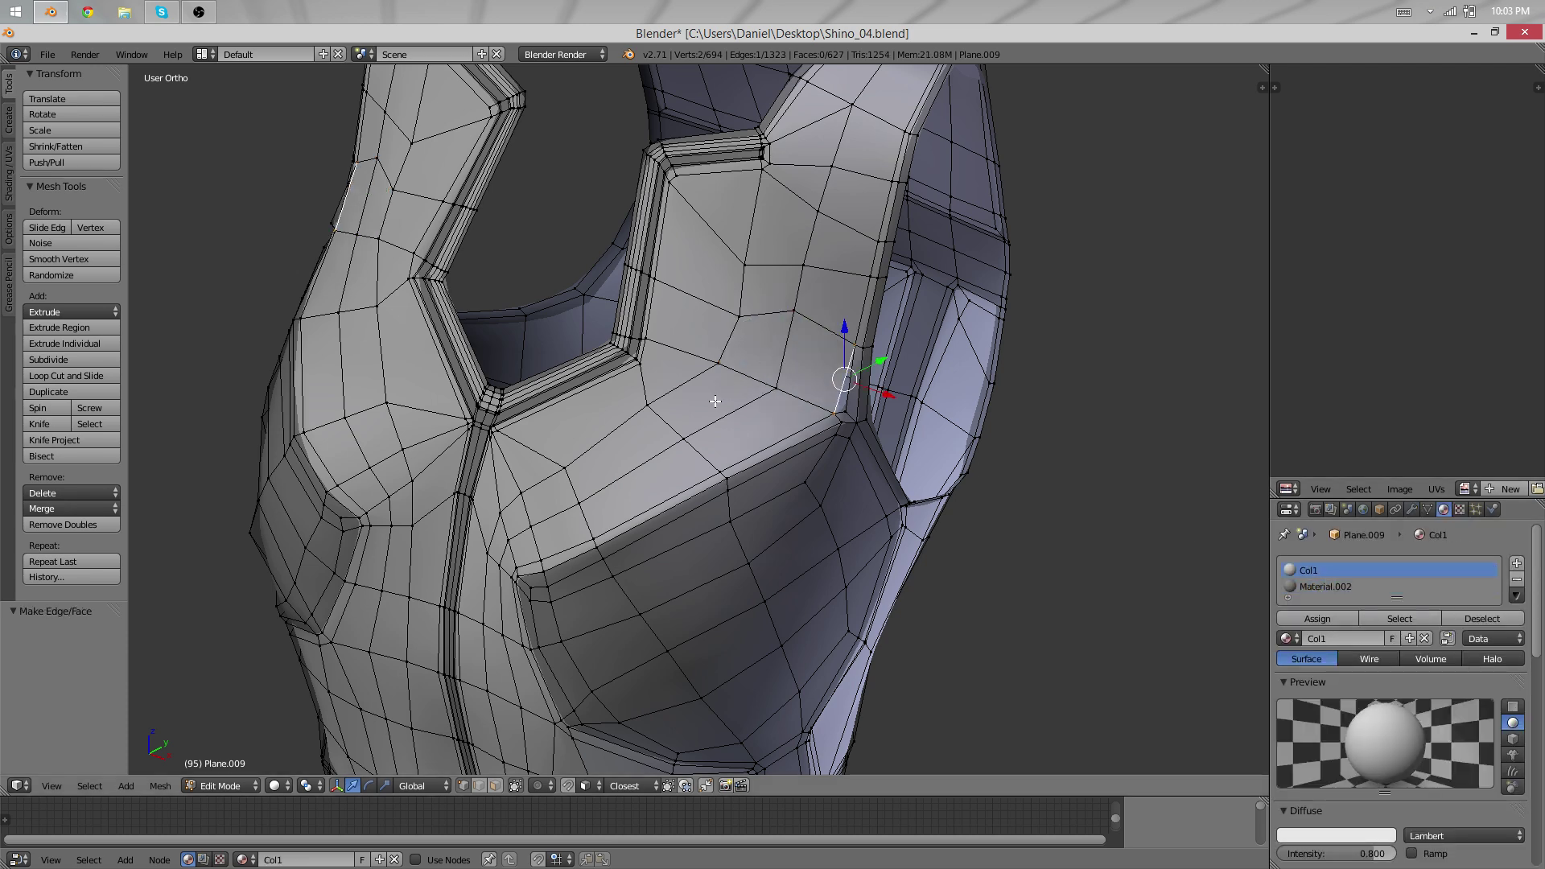
pyautogui.hotkey('ctrl', 'z')
# Smooth the two vertices of the new edge loop near the bottom of the front panel.
pyautogui.scroll(-5, 712, 411)
pyautogui.scroll(3, 672, 538)
pyautogui.moveTo(684, 607); pyautogui.dragTo(692, 550, button='middle')
pyautogui.keyDown('shift'); pyautogui.moveTo(692, 551); pyautogui.dragTo(713, 71, button='middle'); pyautogui.keyUp('shift')
pyautogui.moveTo(668, 499)
pyautogui.mouseDown(button='middle')
pyautogui.moveTo(634, 278)
pyautogui.moveTo(711, 407)
pyautogui.moveTo(690, 489)
pyautogui.mouseUp(button='middle')
pyautogui.keyDown('shift'); pyautogui.rightClick(711, 445); pyautogui.keyUp('shift')
pyautogui.press('w')
pyautogui.click(712, 447)
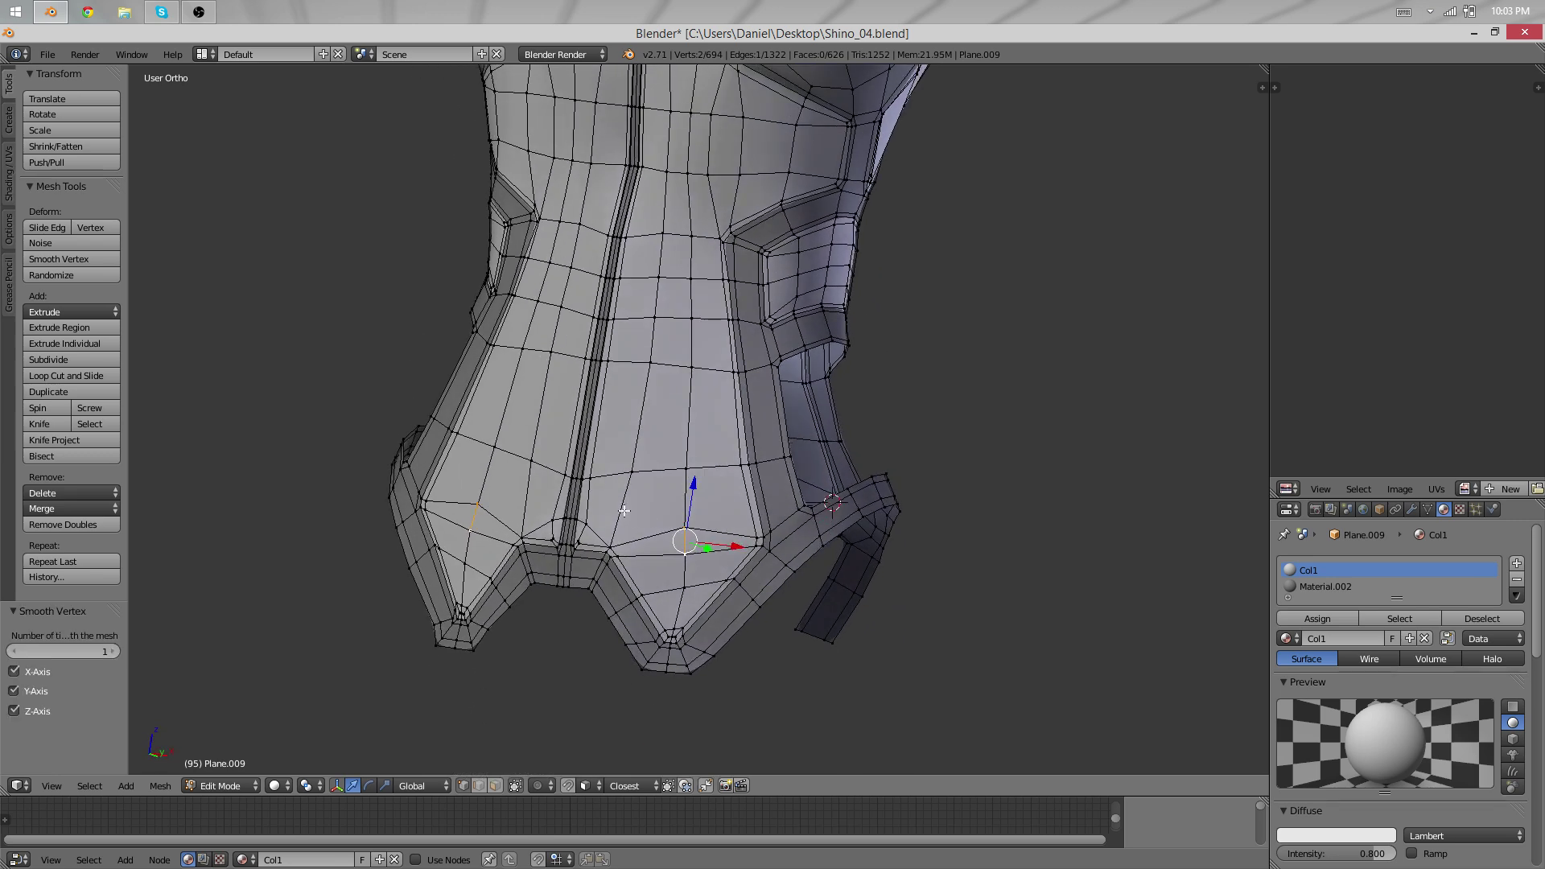
# Slide the two middle vertices in the front panel's lower point downward, the upper one by a factor of 0.622.
pyautogui.scroll(5, 624, 510)
pyautogui.moveTo(560, 397); pyautogui.dragTo(566, 398, button='right')
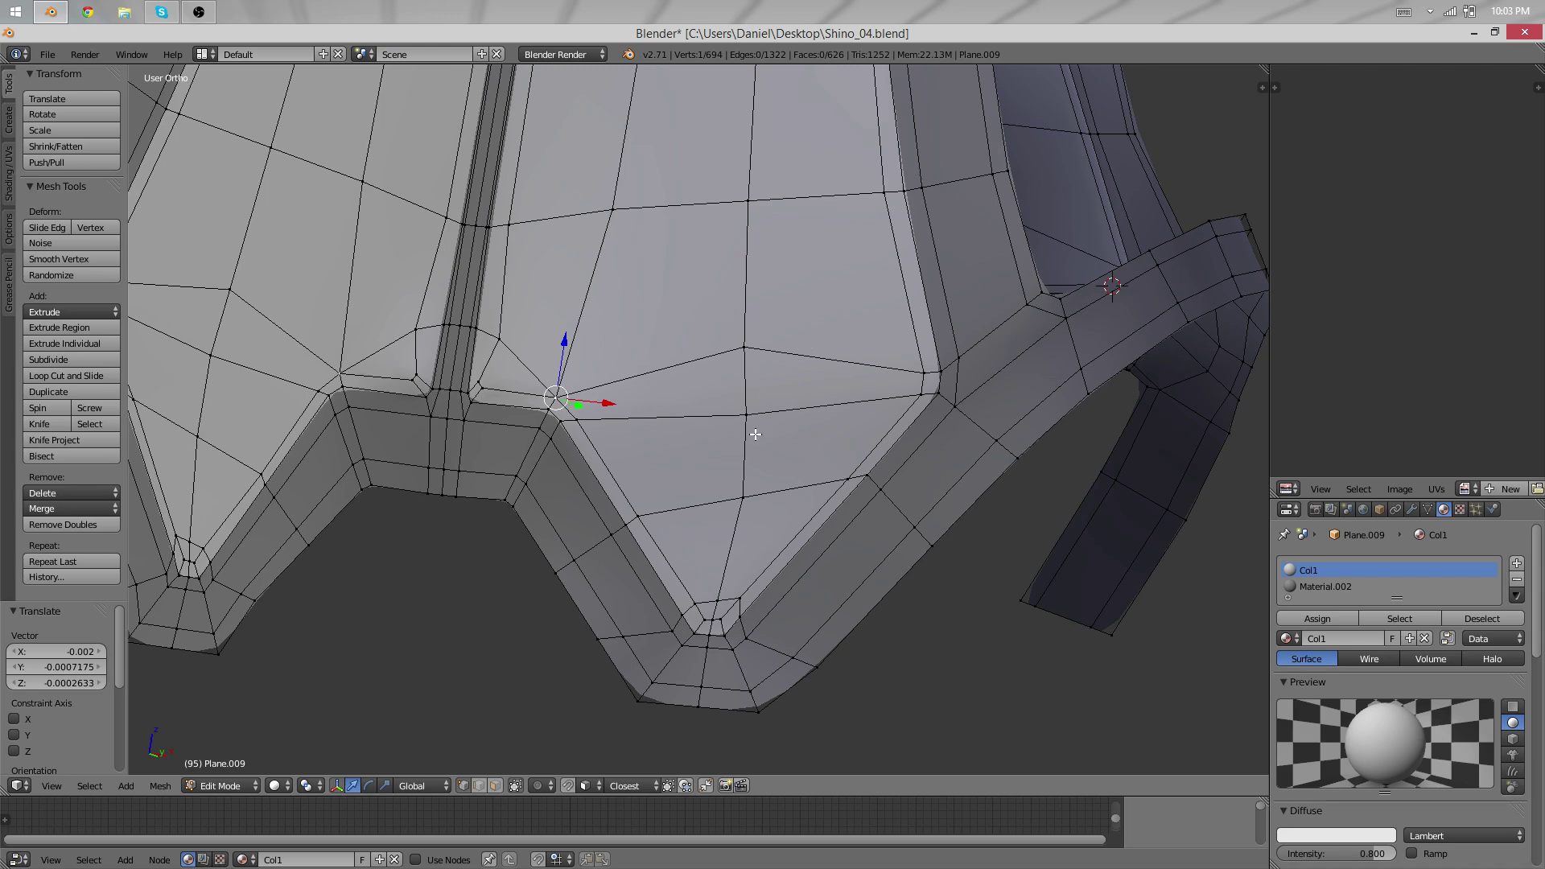
pyautogui.hotkey('shift', 'v')
pyautogui.click(752, 480)
pyautogui.rightClick(747, 500)
pyautogui.hotkey('shift', 'v')
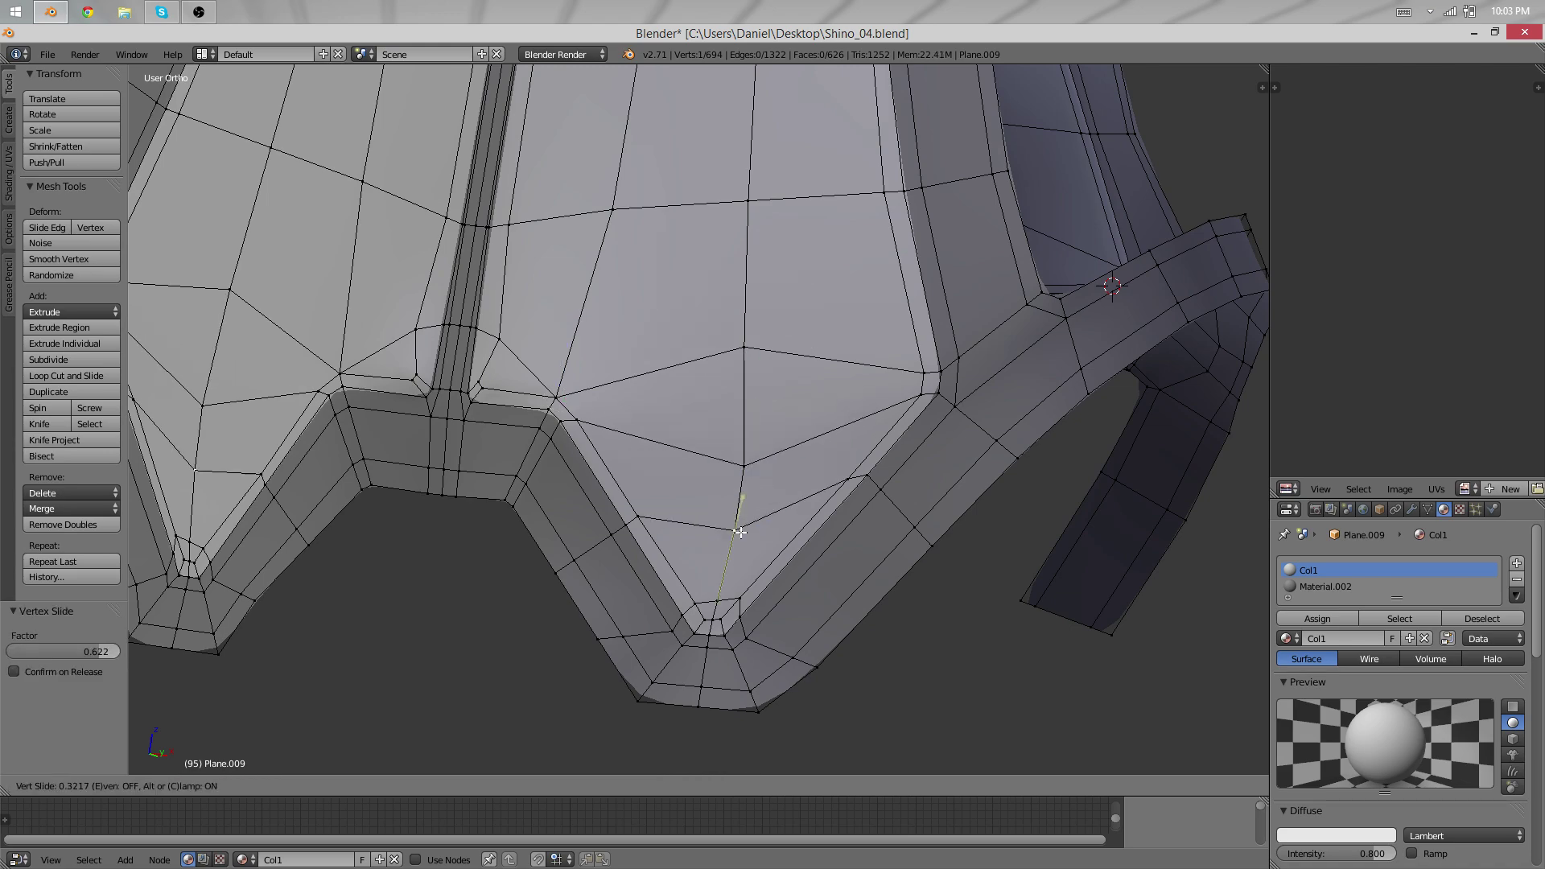
pyautogui.click(746, 537)
# Check the lower front panel's smoothed shape in Object Mode, switching between shaded and wireframe display.
pyautogui.moveTo(779, 602)
pyautogui.mouseDown(button='middle')
pyautogui.moveTo(743, 629)
pyautogui.moveTo(1052, 557)
pyautogui.moveTo(1082, 568)
pyautogui.mouseUp(button='middle')
pyautogui.scroll(-2, 610, 413)
pyautogui.press('Tab')
pyautogui.press('z')
pyautogui.moveTo(610, 414)
pyautogui.mouseDown(button='middle')
pyautogui.moveTo(742, 466)
pyautogui.moveTo(843, 460)
pyautogui.mouseUp(button='middle')
pyautogui.press('z')
pyautogui.press('Tab')
pyautogui.moveTo(907, 510); pyautogui.dragTo(904, 442, button='middle')
# Smooth the column of three vertices in the middle of the lower front panel.
pyautogui.press('a')
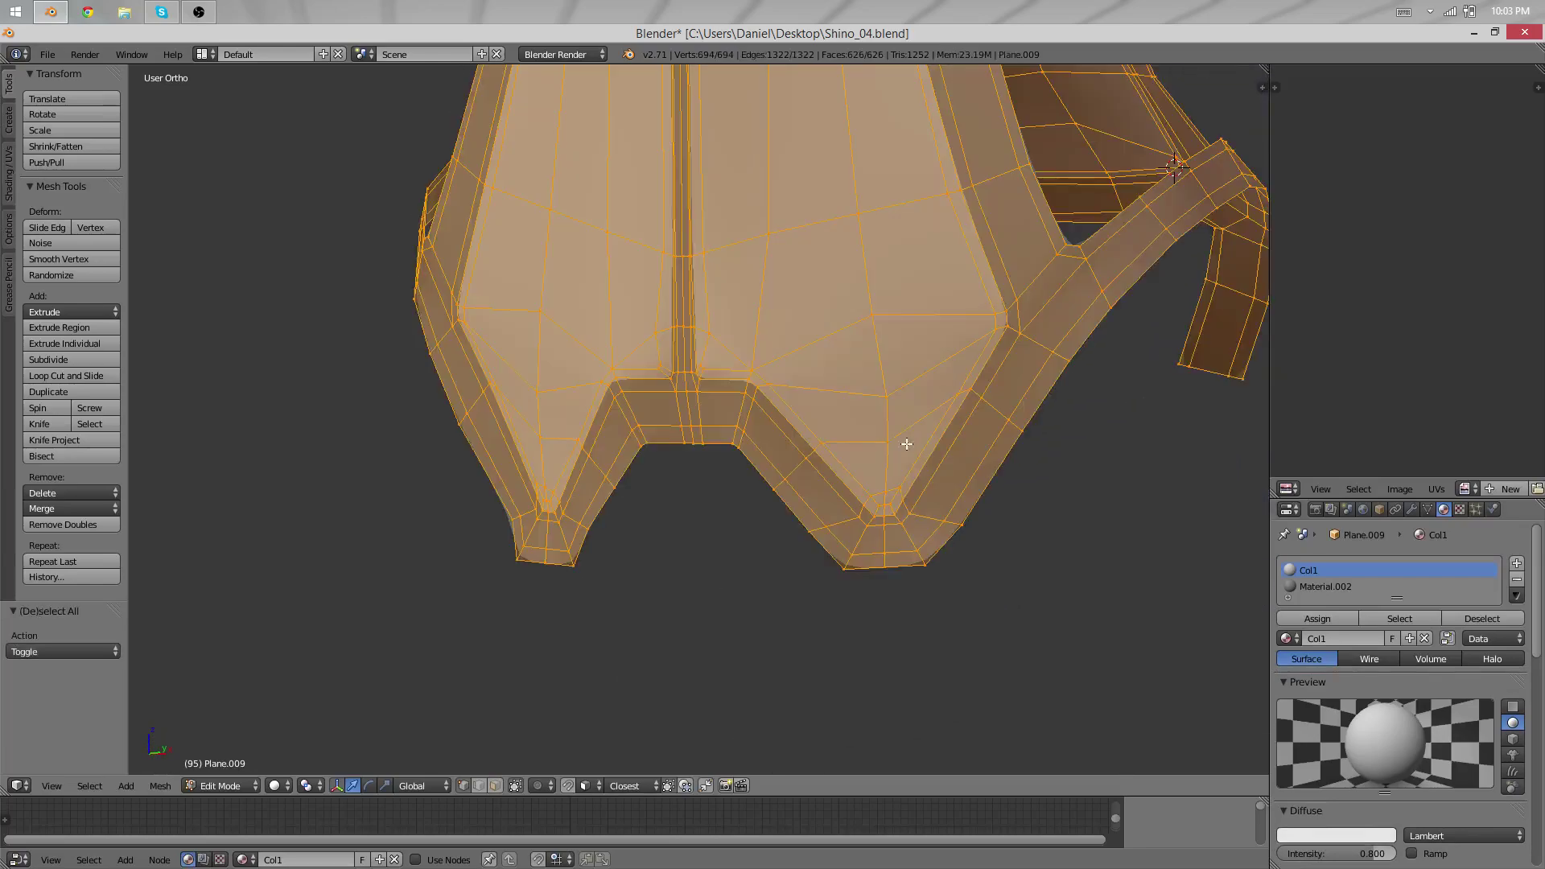
pyautogui.press('a')
pyautogui.moveTo(855, 268); pyautogui.dragTo(853, 268)
pyautogui.press('w')
pyautogui.press('o')
pyautogui.moveTo(853, 322); pyautogui.dragTo(812, 430, button='middle')
pyautogui.scroll(-5, 811, 430)
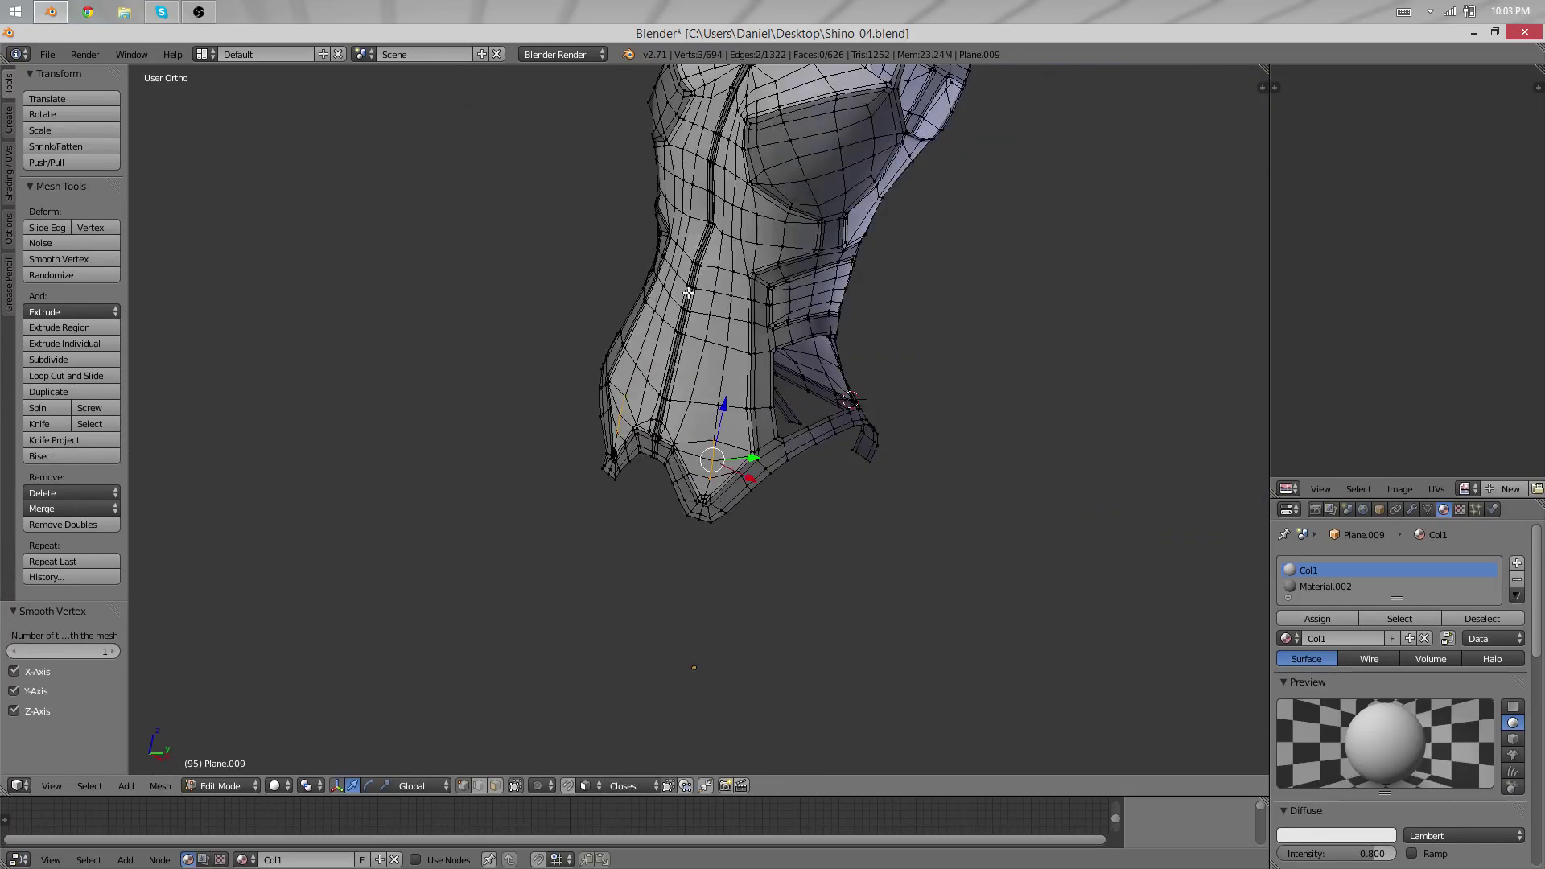
# Reposition the front panel vertex beside the inner edge of the bust section.
pyautogui.moveTo(773, 378); pyautogui.dragTo(914, 301, button='middle')
pyautogui.scroll(2, 873, 307)
pyautogui.scroll(-2, 872, 307)
pyautogui.scroll(4, 914, 300)
pyautogui.rightClick(723, 412)
pyautogui.press('g')
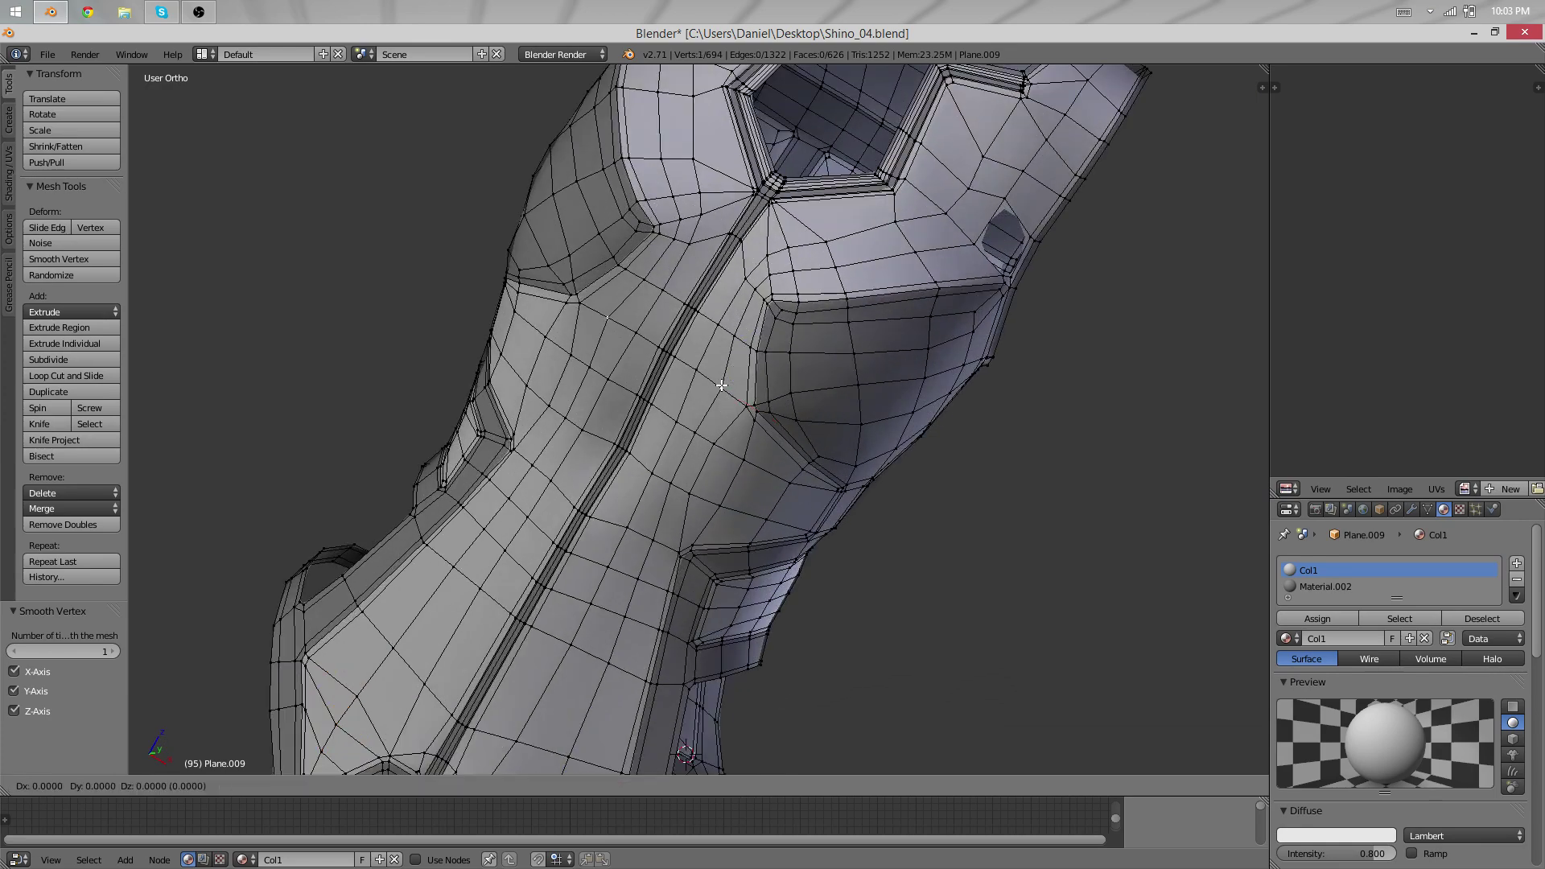
pyautogui.click(719, 382)
# Smooth the row of three faces below the bust on the front panel.
pyautogui.rightClick(699, 435)
pyautogui.press('a')
pyautogui.moveTo(699, 435); pyautogui.dragTo(669, 423, button='middle')
pyautogui.press('a')
pyautogui.press('a')
pyautogui.press('b')
pyautogui.moveTo(834, 421); pyautogui.dragTo(729, 334)
pyautogui.press('w')
pyautogui.click(729, 333)
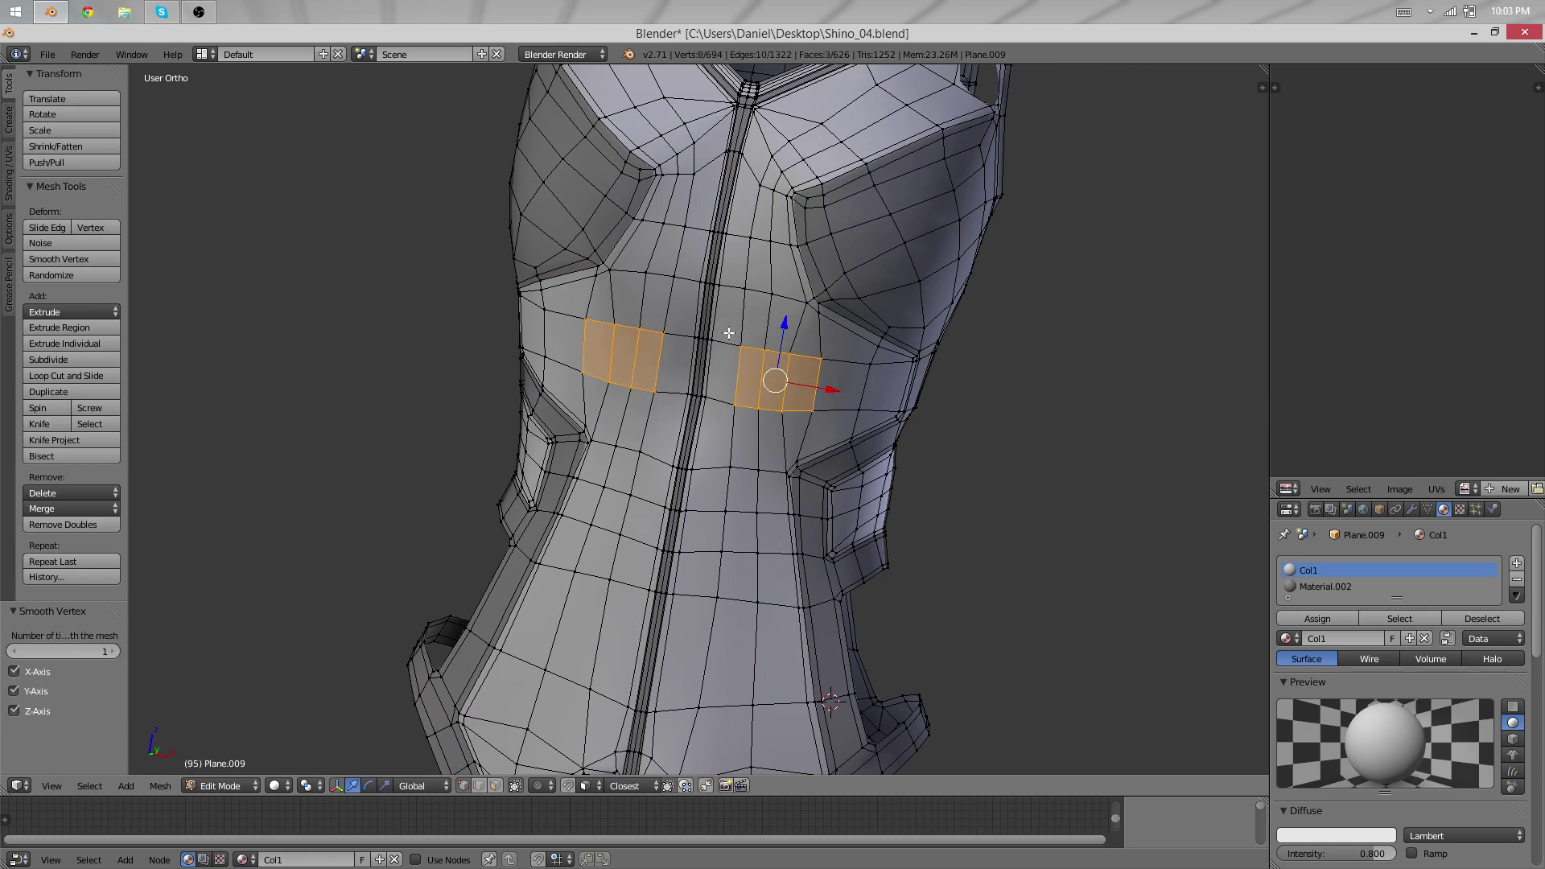
# Try to smooth the column of vertices at the waist beside the centre seam.
pyautogui.moveTo(794, 455); pyautogui.dragTo(802, 388, button='middle')
pyautogui.press('a')
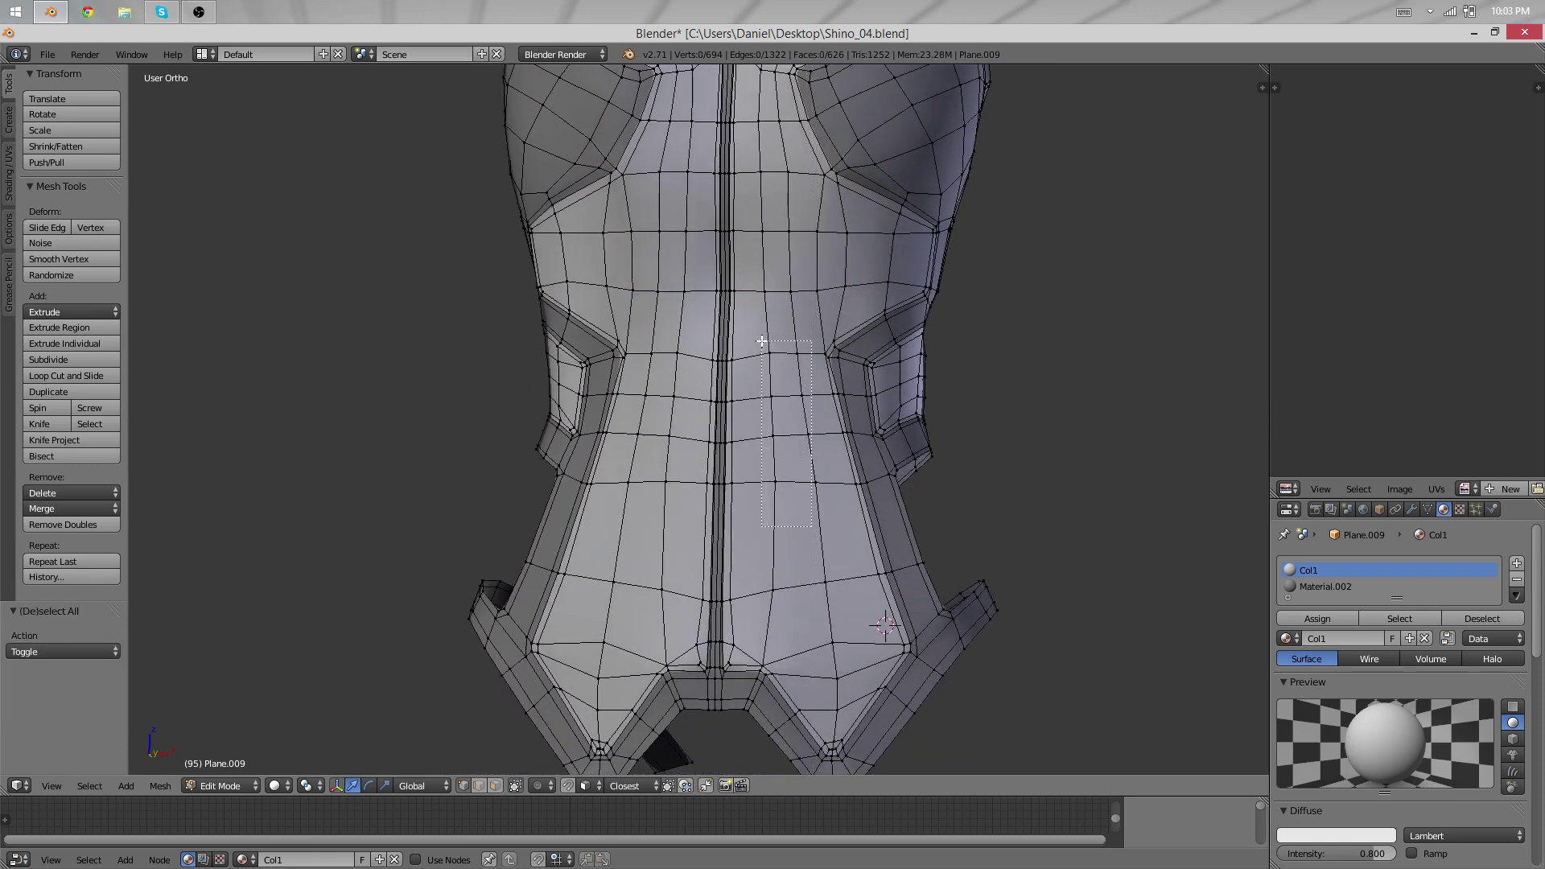
pyautogui.moveTo(761, 341); pyautogui.dragTo(761, 342)
pyautogui.press('w')
pyautogui.click(799, 348)
pyautogui.hotkey('ctrl', 'z')
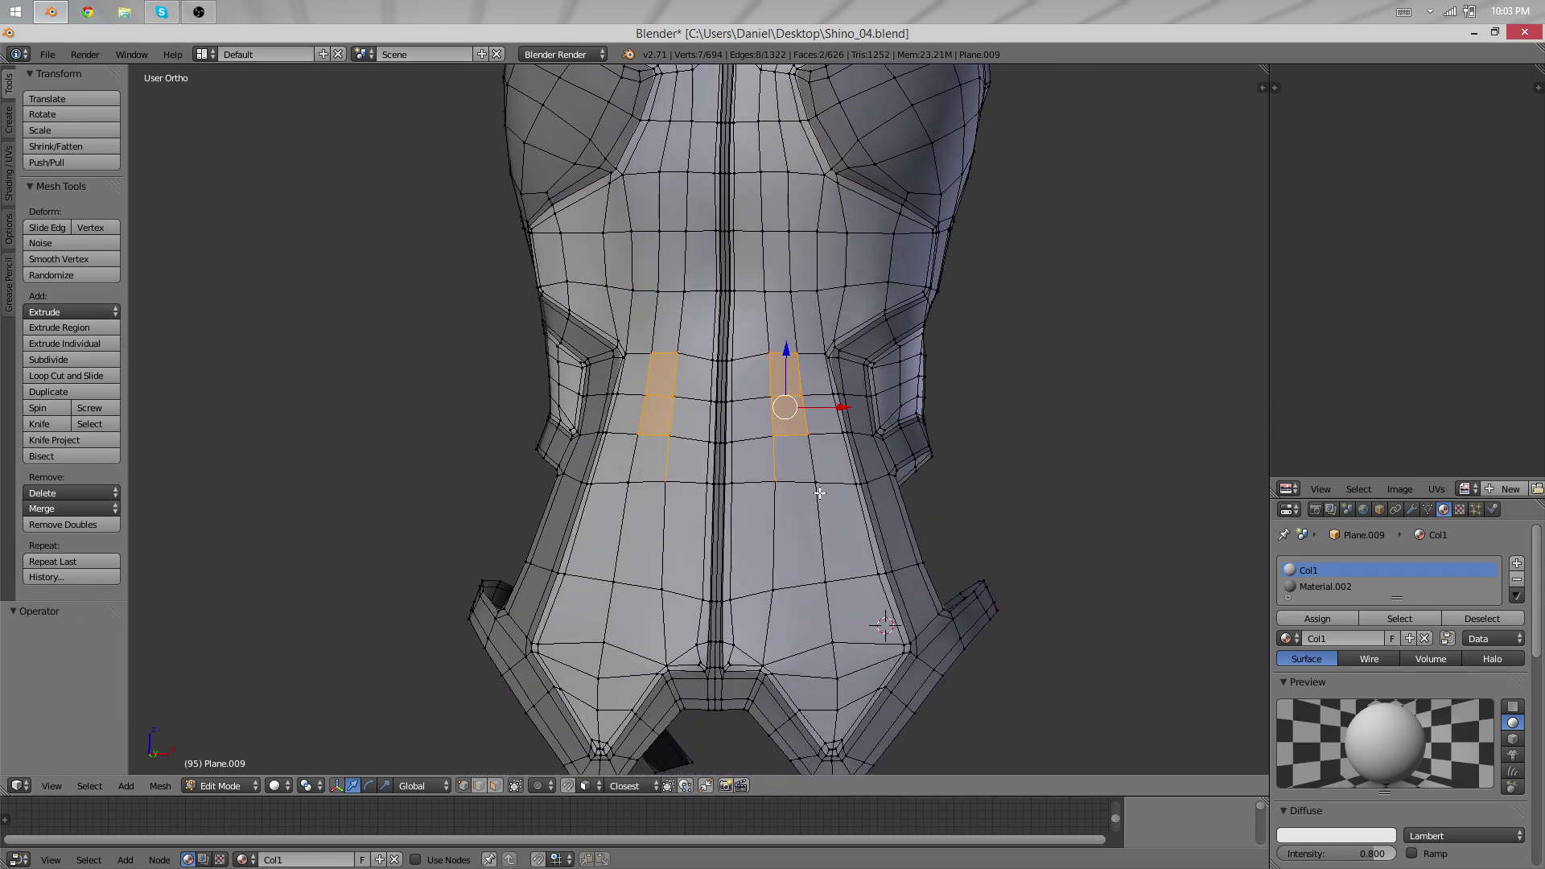
# Select the column of three waist faces beside the centre seam and turn on Screencast Keys.
pyautogui.press('a')
pyautogui.moveTo(749, 363); pyautogui.dragTo(749, 363)
pyautogui.press('n')
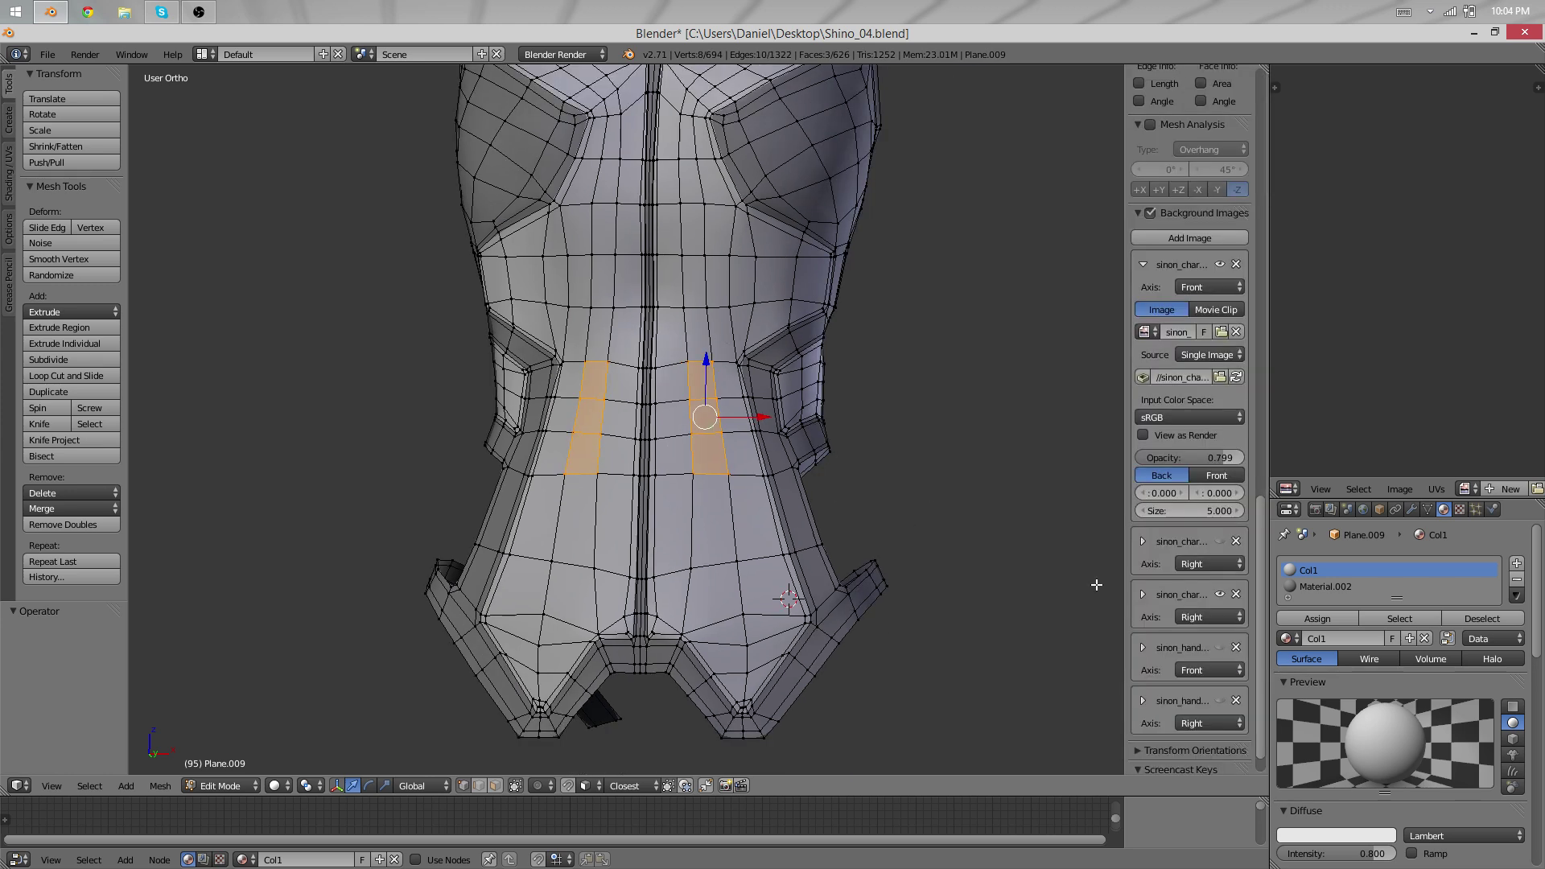
pyautogui.scroll(-2, 1167, 708)
pyautogui.press('n')
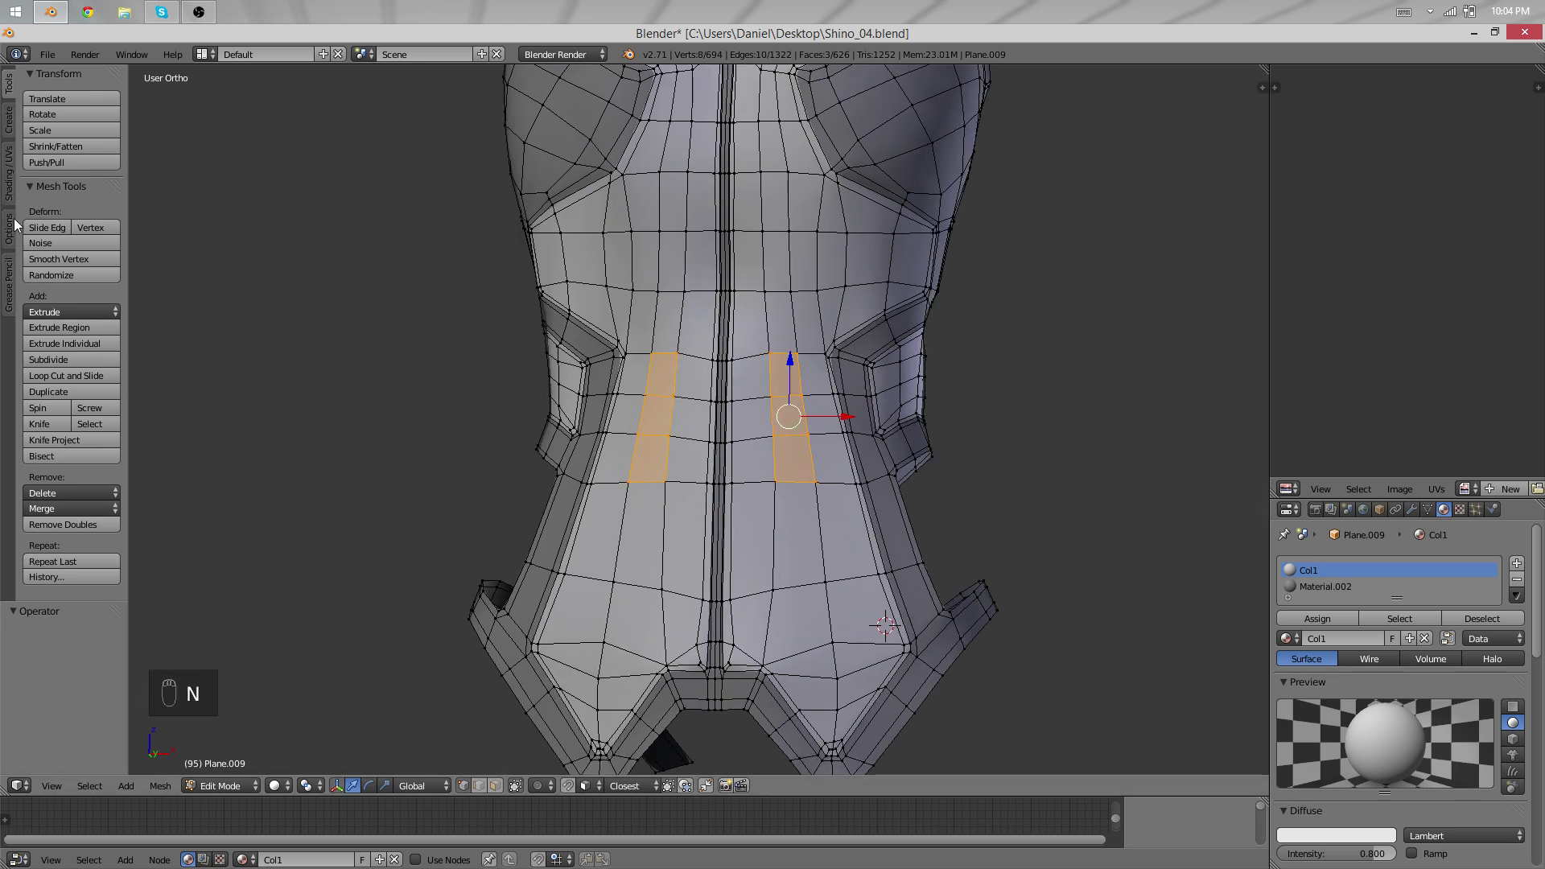
# Smooth the selected waist vertices and assign Q as the shortcut for Smooth Vertex.
pyautogui.click(78, 257)
pyautogui.rightClick(78, 259)
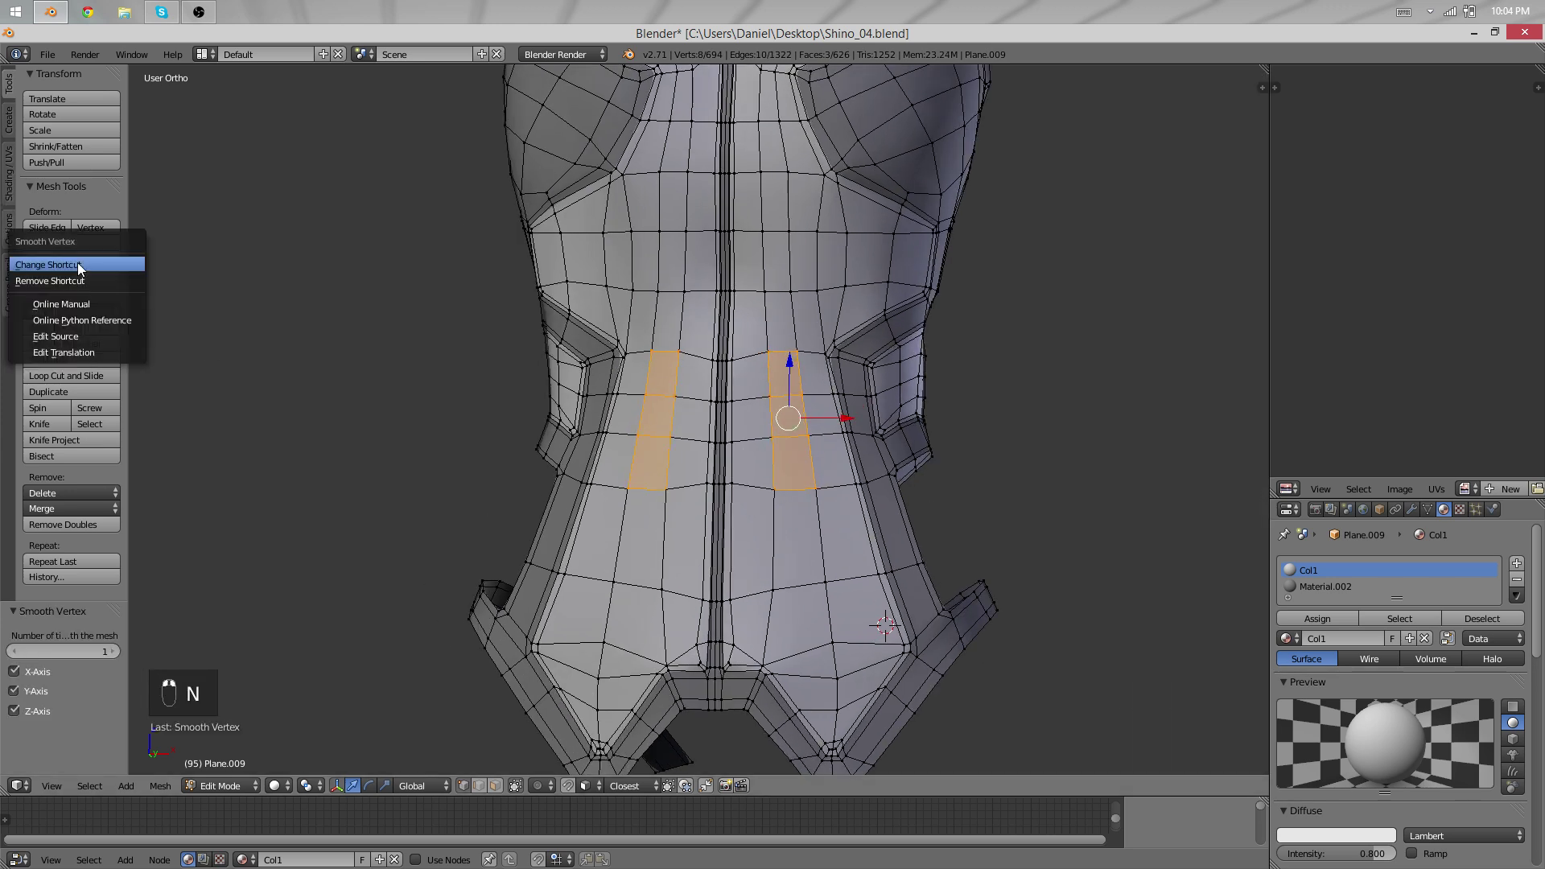
# Edge-slide the horizontal edge at the lower waist beside the centre seam by a factor of -0.223.
pyautogui.rightClick(809, 493)
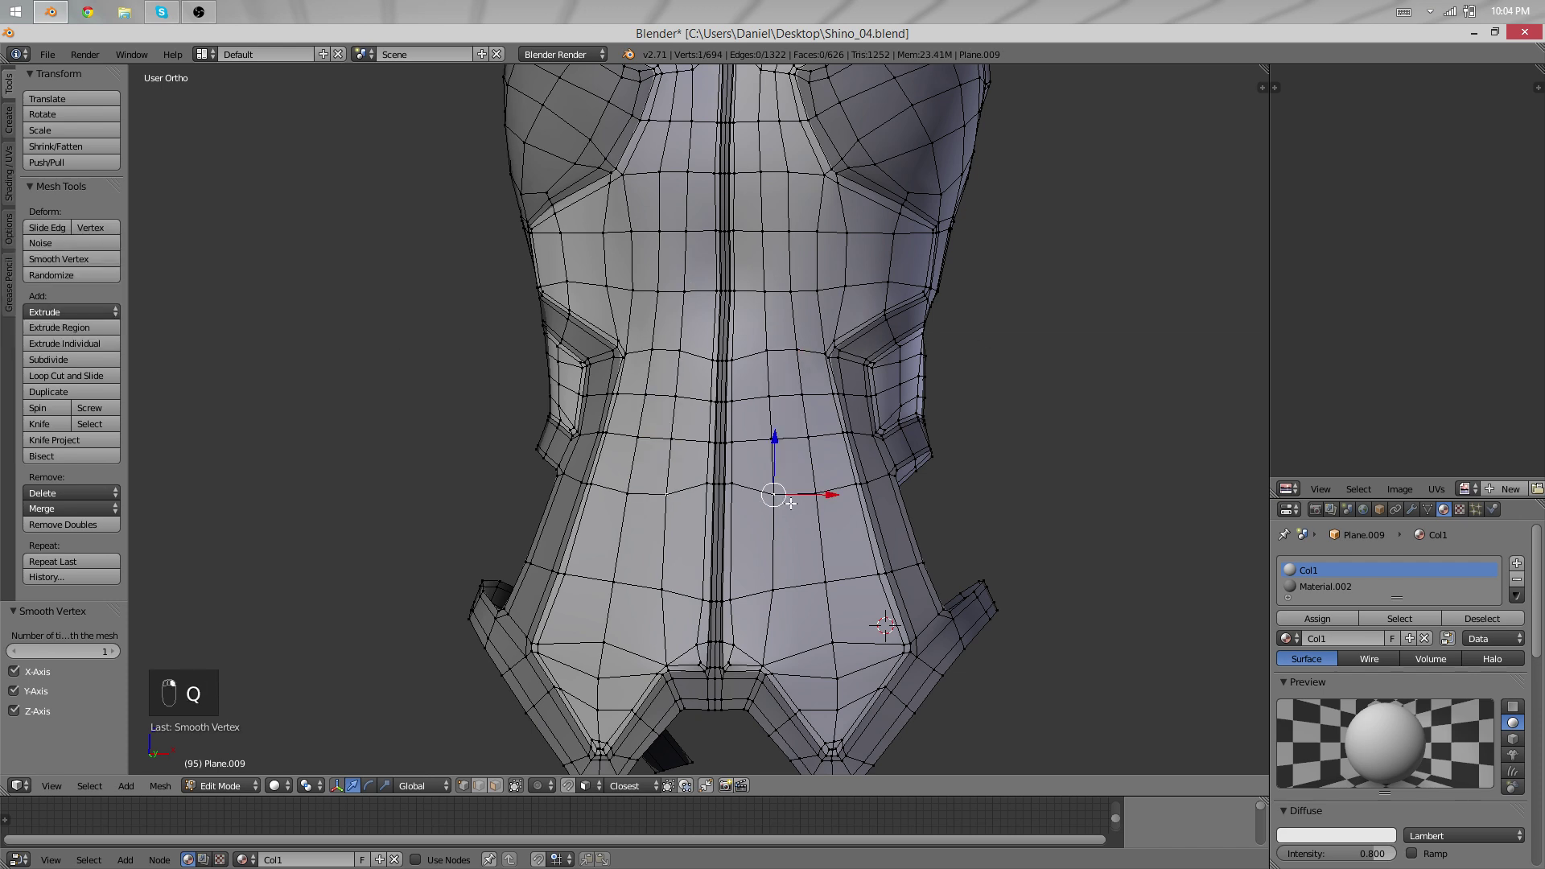
pyautogui.press('g')
pyautogui.click(801, 455)
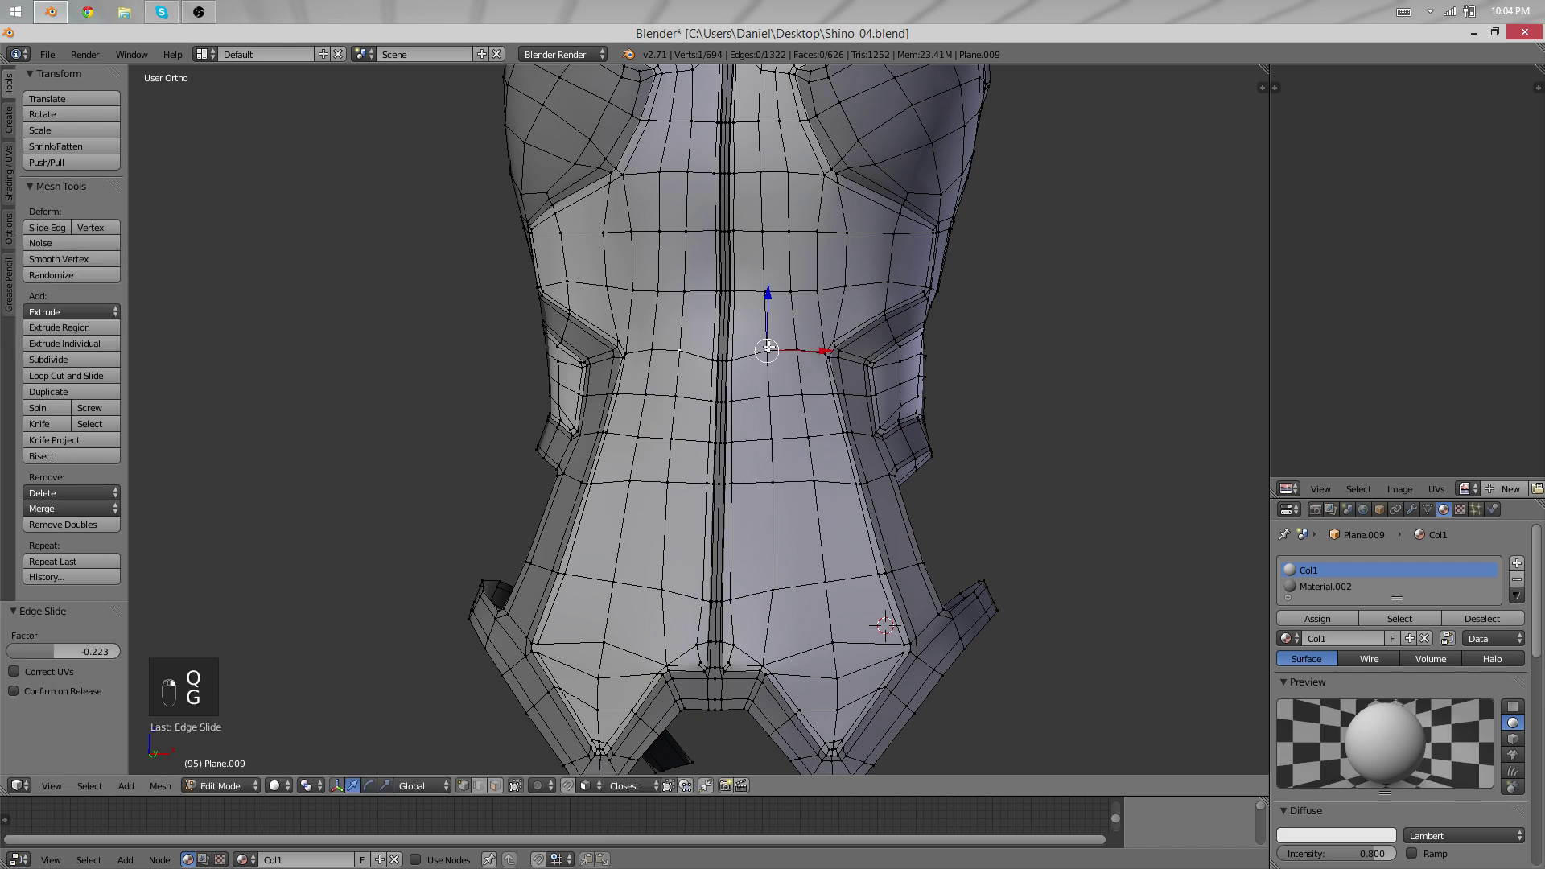
# Edge-slide the short horizontal edge at the upper waist of the front panel and rotate it -1.07°.
pyautogui.moveTo(768, 348); pyautogui.dragTo(735, 452, button='middle')
pyautogui.press('g')
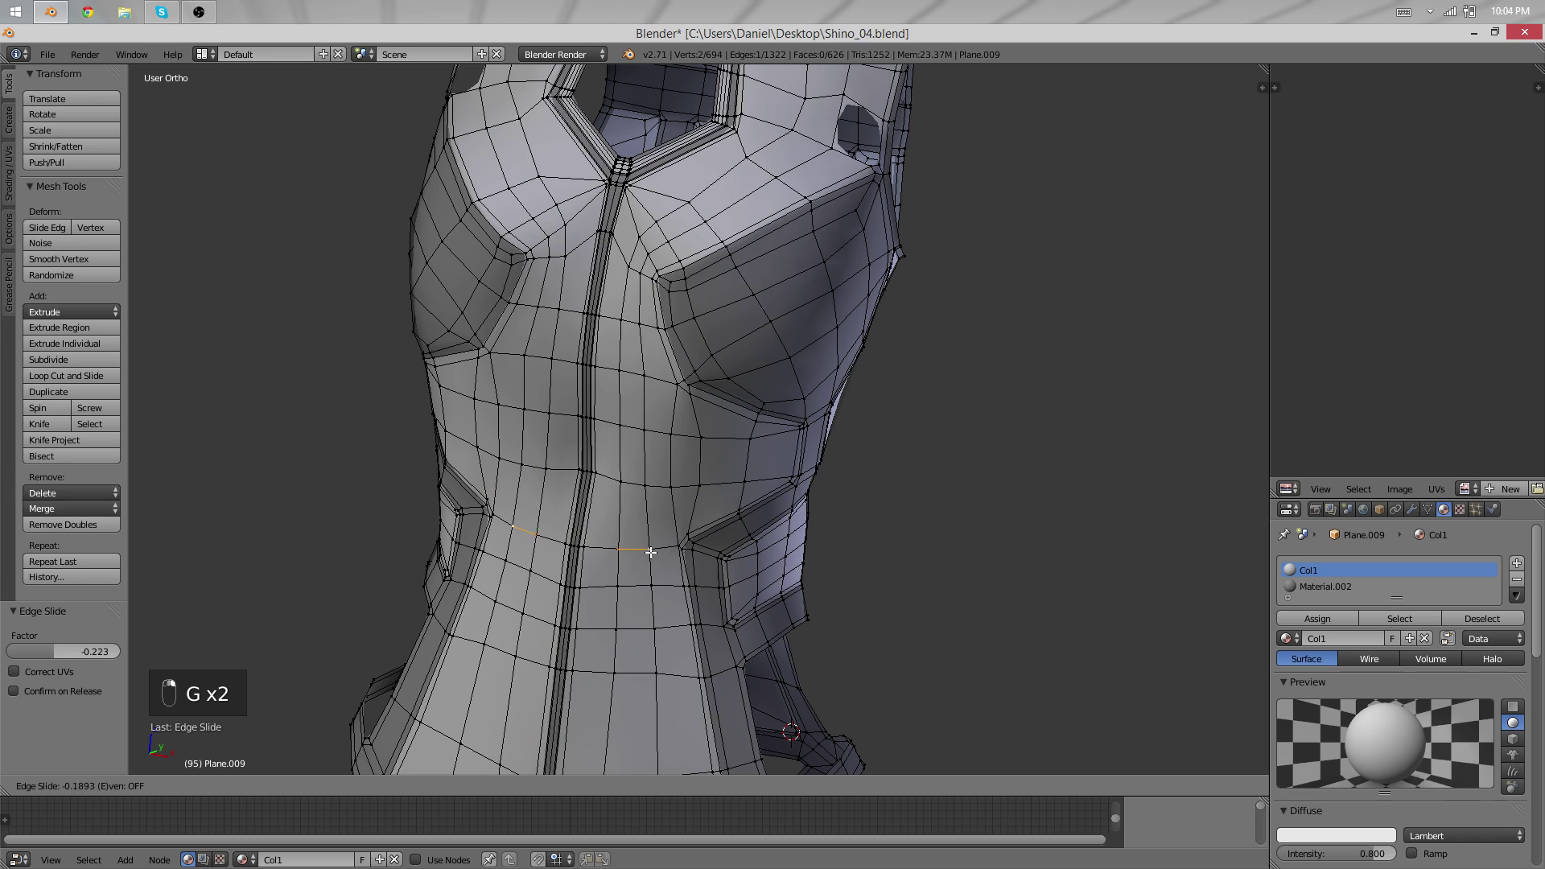
pyautogui.click(650, 552)
pyautogui.press('r')
pyautogui.click(704, 528)
# Edge-slide two horizontal edges on the lower front panel by factors of 0.054 and 0.070.
pyautogui.keyDown('shift'); pyautogui.moveTo(653, 621); pyautogui.dragTo(714, 357, button='middle'); pyautogui.keyUp('shift')
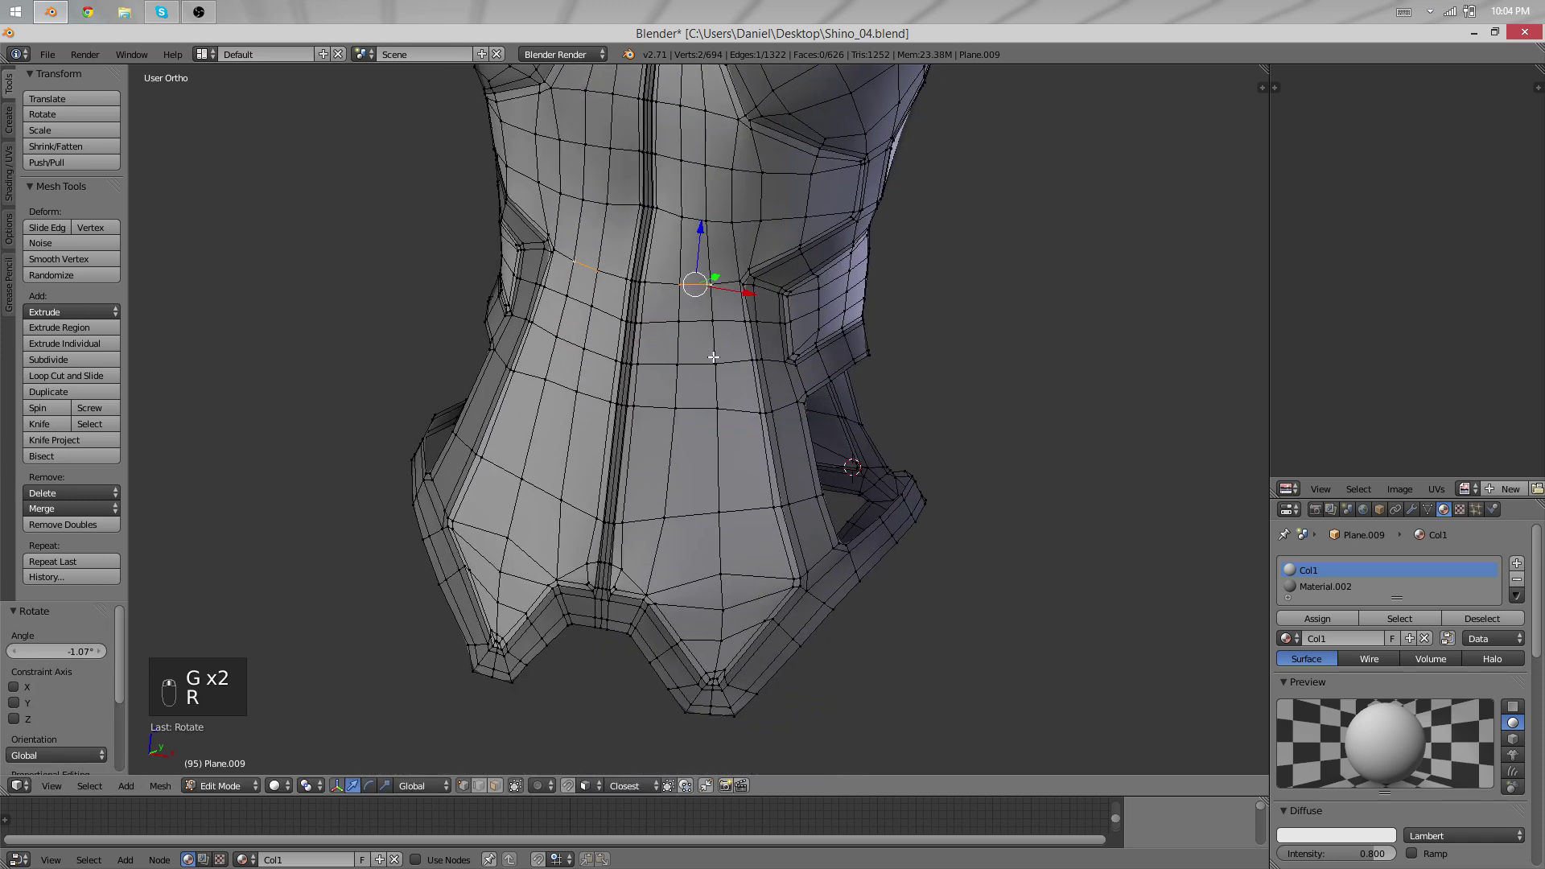
pyautogui.keyDown('shift'); pyautogui.rightClick(709, 413); pyautogui.keyUp('shift')
pyautogui.press('g')
pyautogui.press('g')
pyautogui.click(708, 422)
pyautogui.press('g')
pyautogui.press('g')
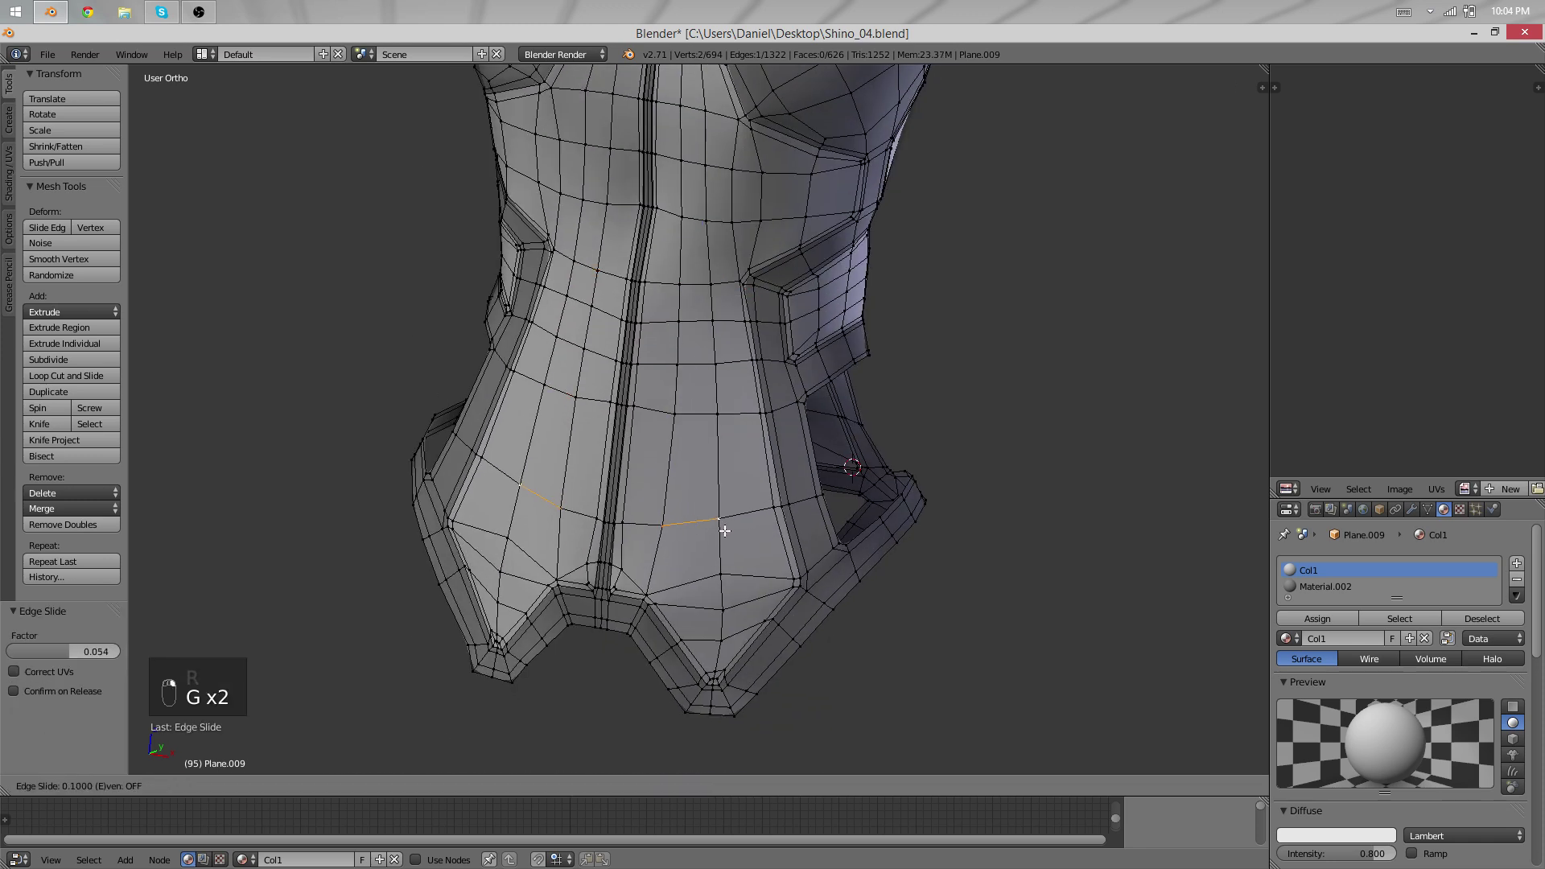
pyautogui.click(726, 525)
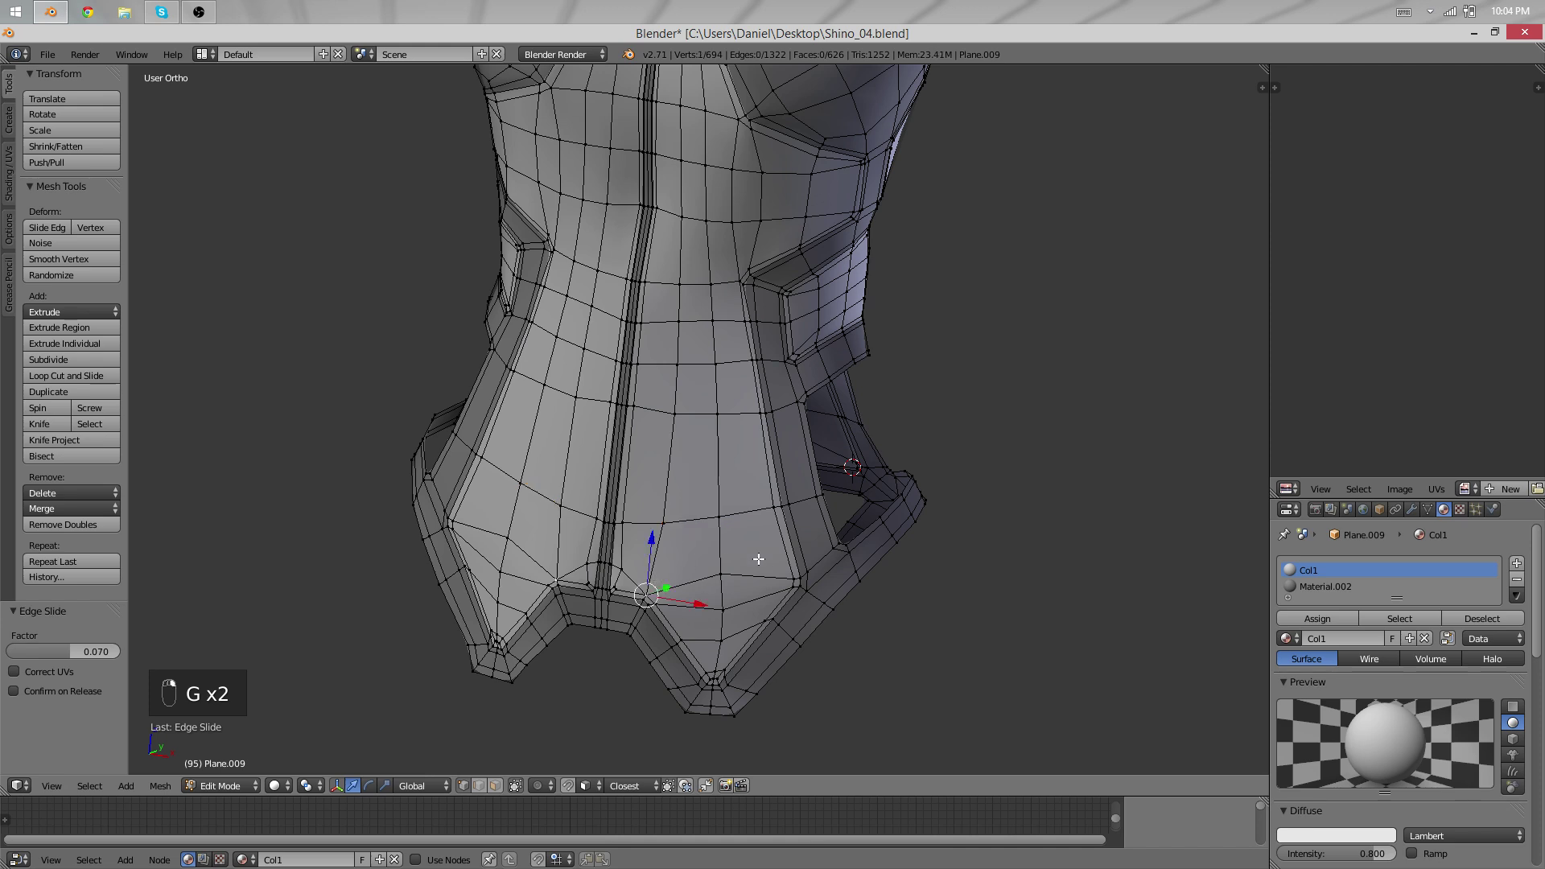
# Smooth the middle vertices in the front panel's lower point and check the shape in Object Mode.
pyautogui.press('a')
pyautogui.press('b')
pyautogui.moveTo(709, 557); pyautogui.dragTo(736, 648)
pyautogui.press('q')
pyautogui.press('Tab')
pyautogui.scroll(-2, 782, 499)
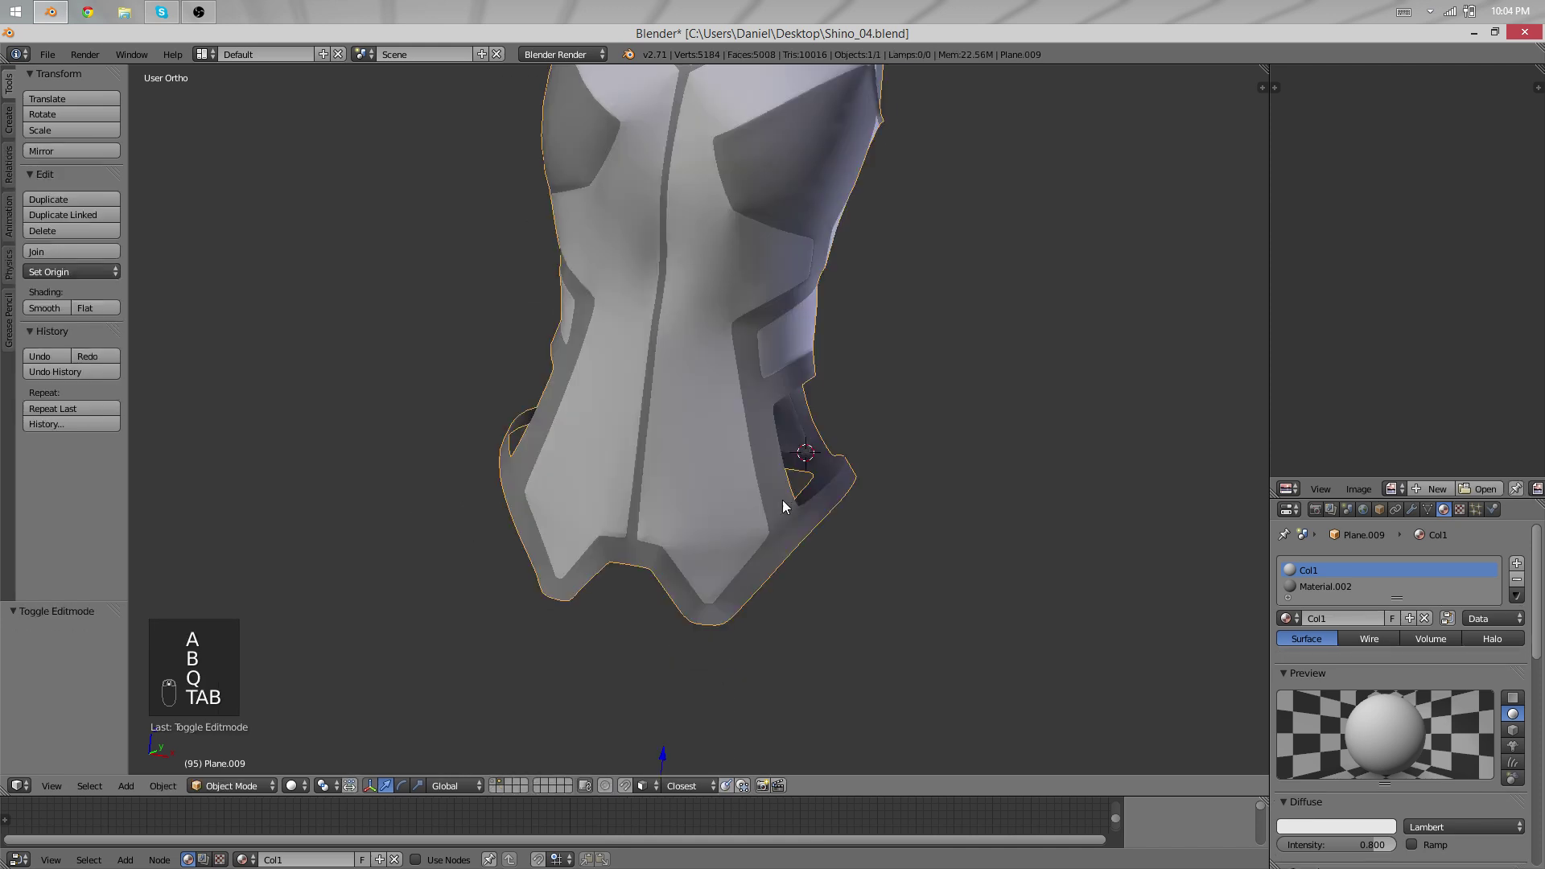
pyautogui.scroll(3, 783, 500)
pyautogui.moveTo(783, 500); pyautogui.dragTo(384, 411, button='middle')
# Slide the middle vertex above the front panel's lower point upward by a factor of 0.327.
pyautogui.press('Tab')
pyautogui.keyDown('shift'); pyautogui.moveTo(383, 411); pyautogui.dragTo(718, 415, button='middle'); pyautogui.keyUp('shift')
pyautogui.rightClick(568, 374)
pyautogui.press('g')
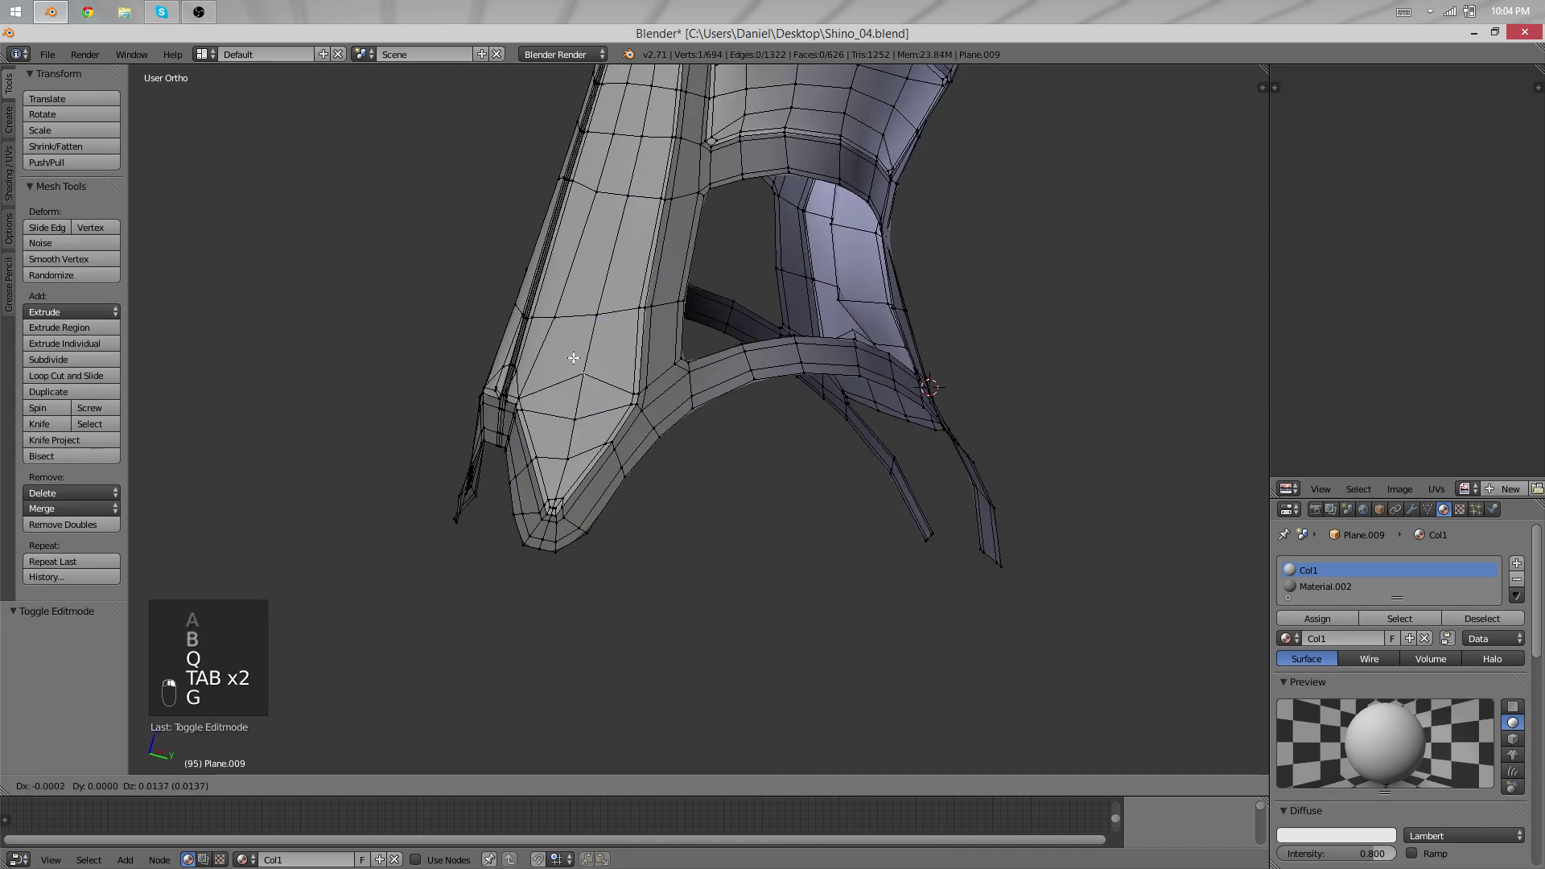
pyautogui.press('g')
pyautogui.click(577, 358)
# Add a short edge loop across the narrow border strip along the outer side of the chest hole.
pyautogui.scroll(-3, 578, 358)
pyautogui.moveTo(578, 358); pyautogui.dragTo(760, 448, button='middle')
pyautogui.scroll(6, 752, 341)
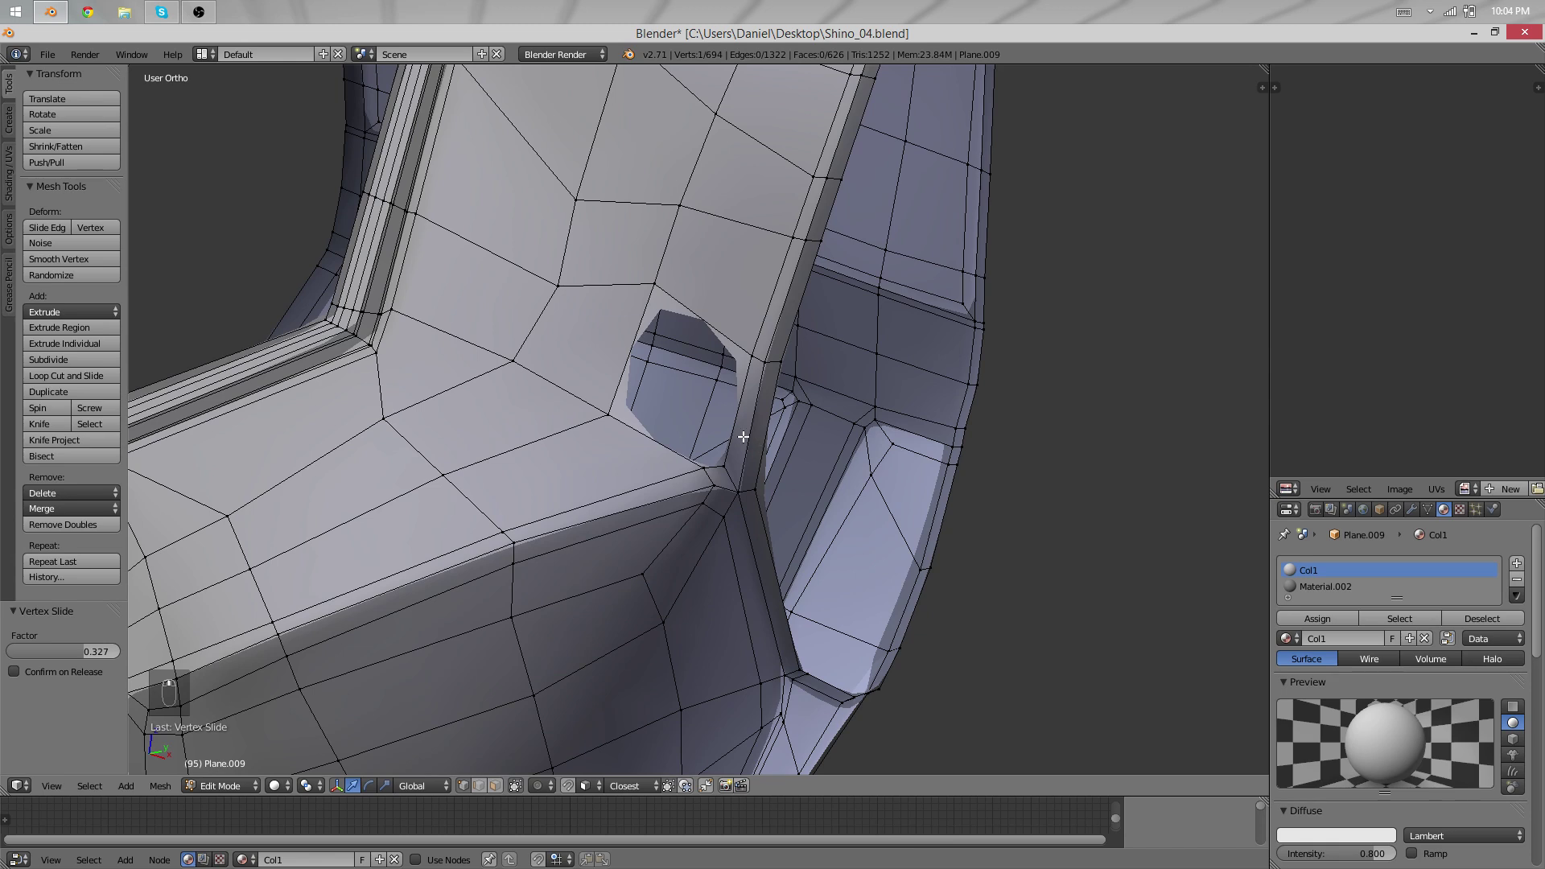
pyautogui.hotkey('ctrl', 'r')
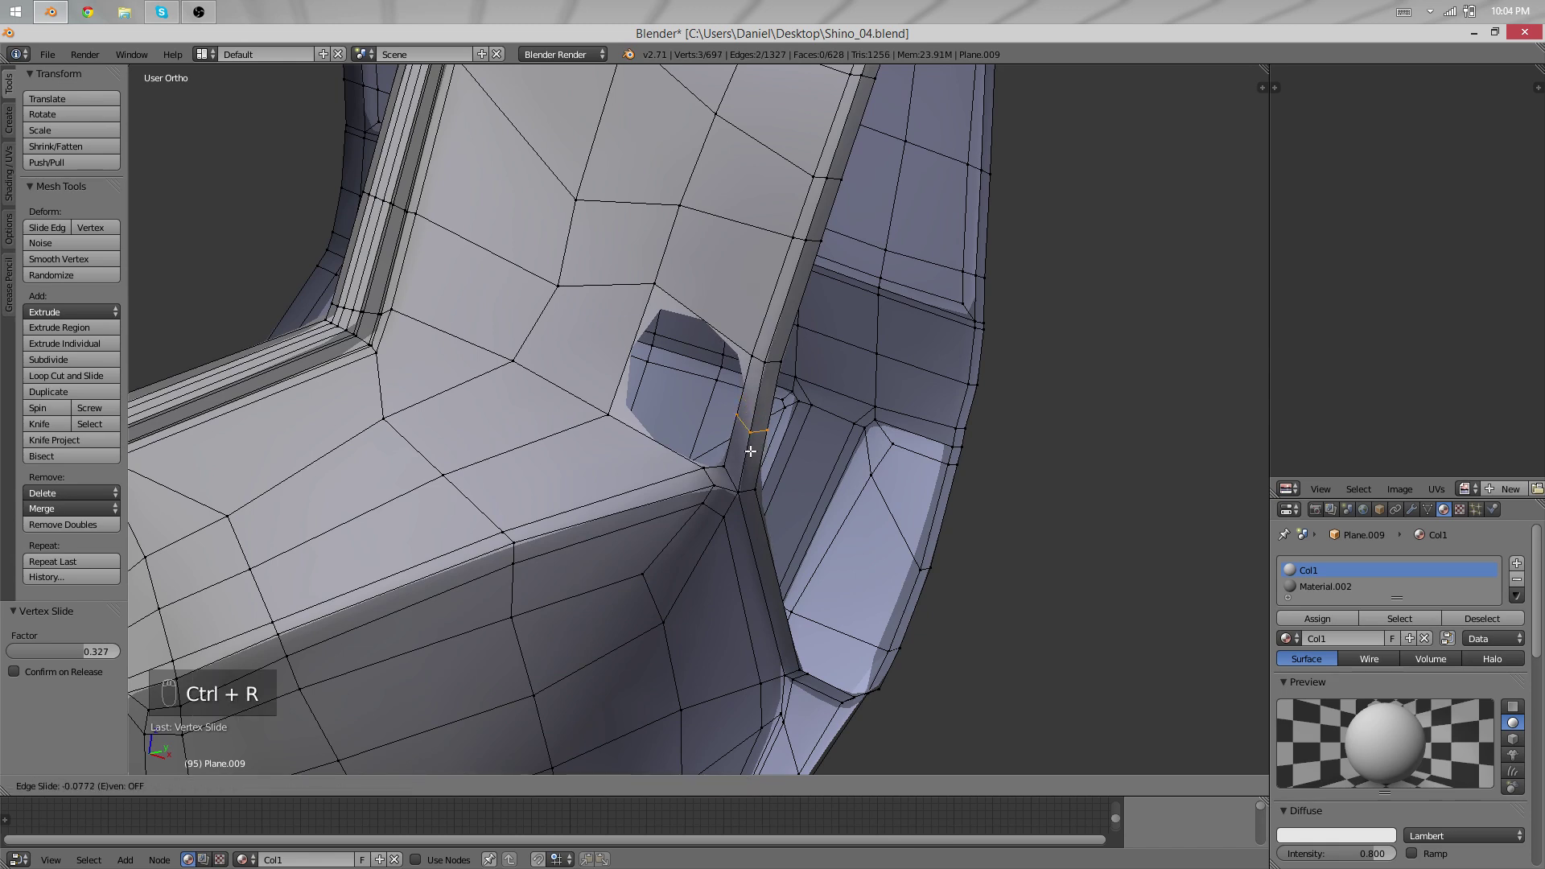
pyautogui.click(750, 453)
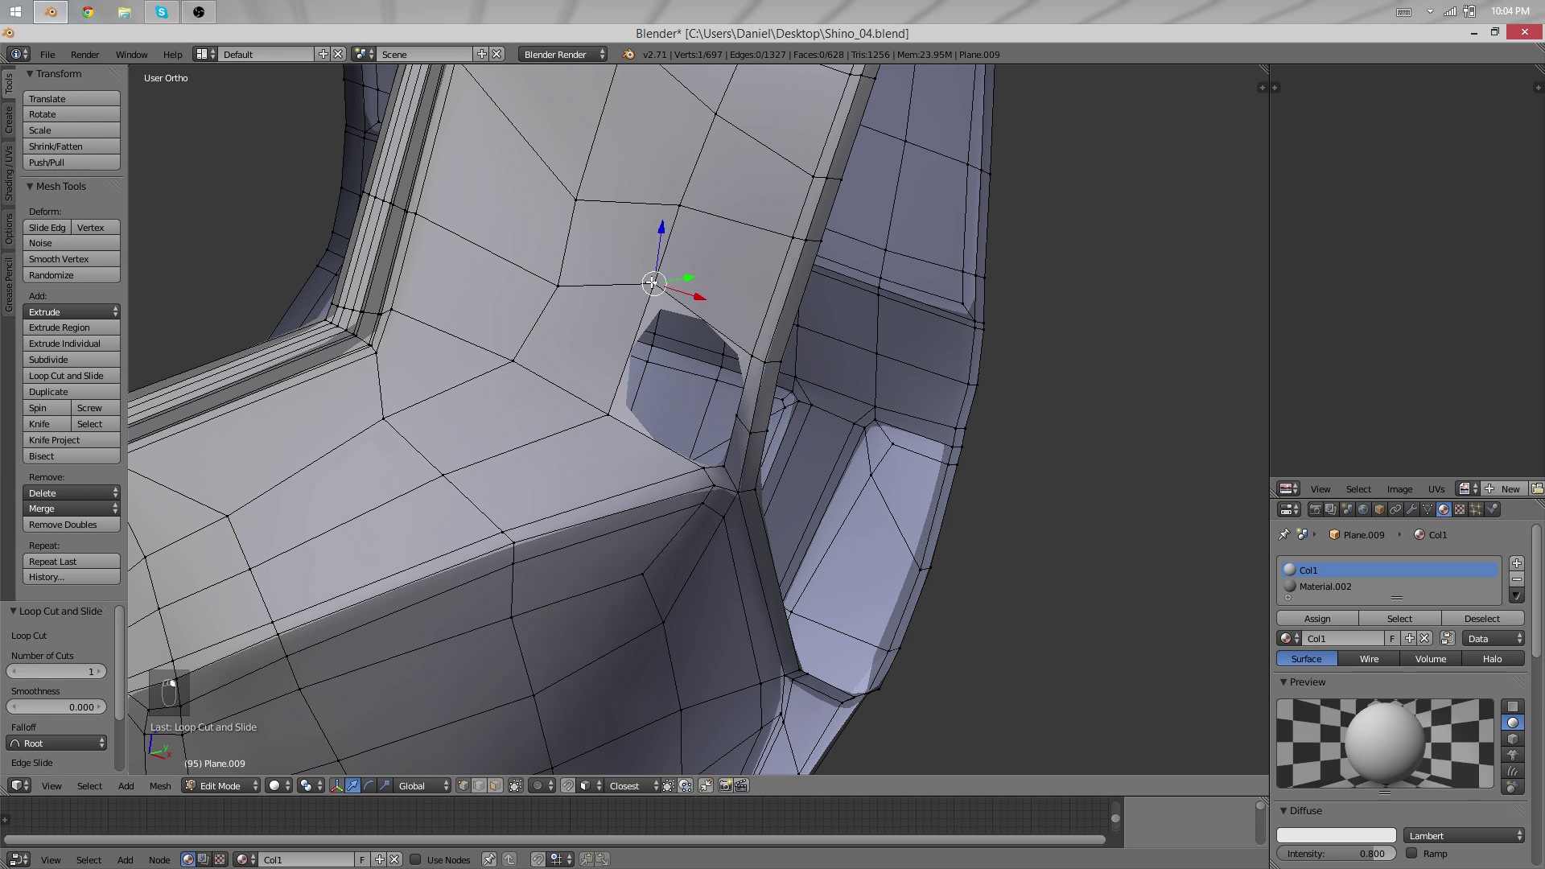
# Fill the rest of the chest hole with faces and smooth the new vertex on its outer edge.
pyautogui.press('f')
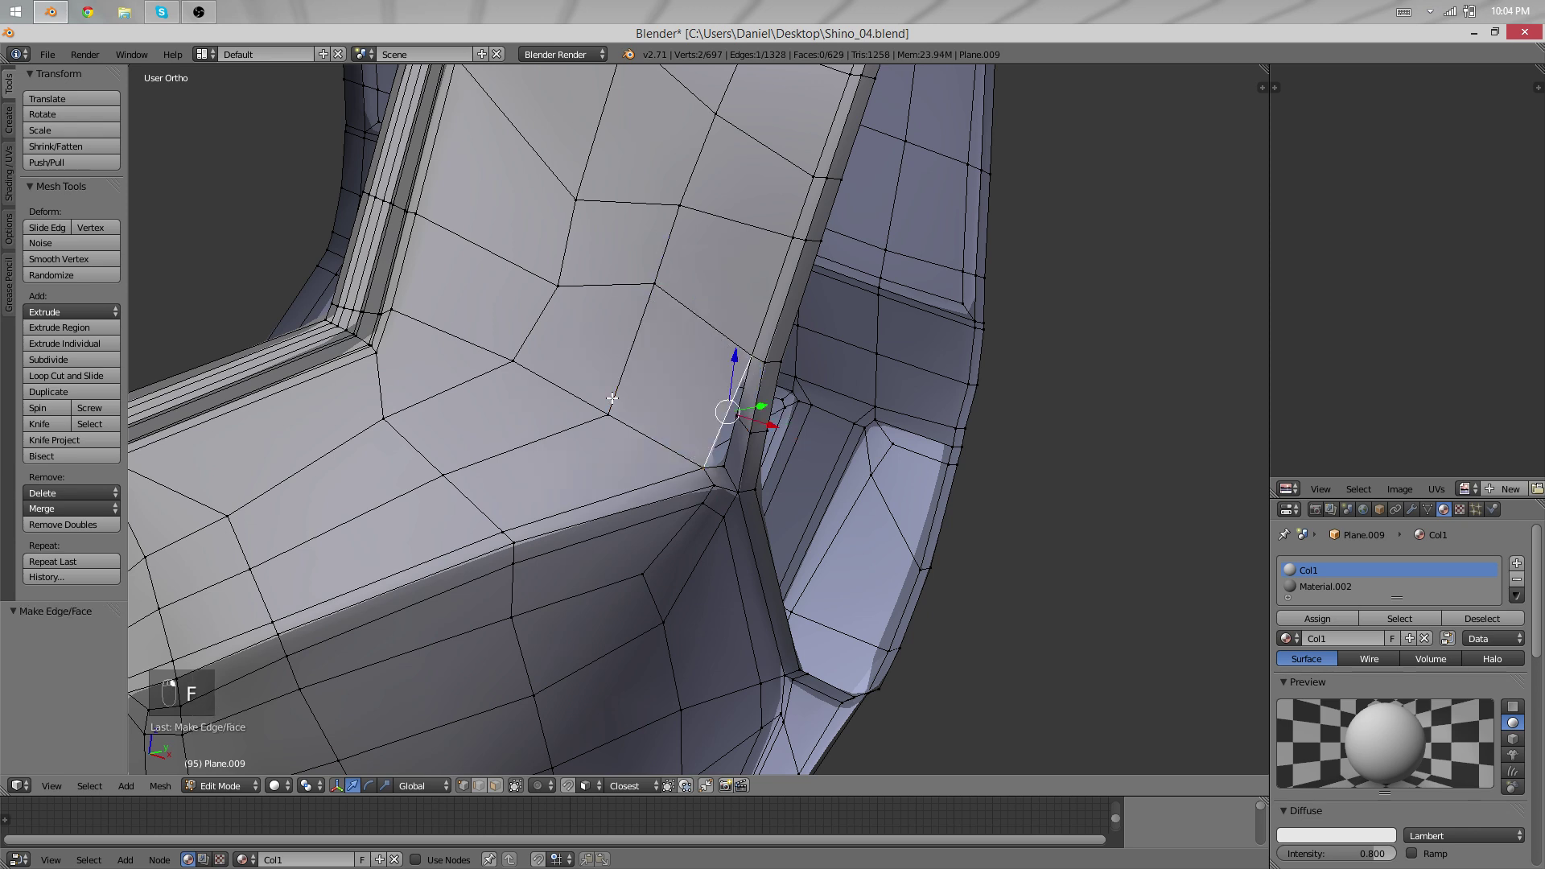
pyautogui.rightClick(748, 418)
pyautogui.press('g')
pyautogui.press('q')
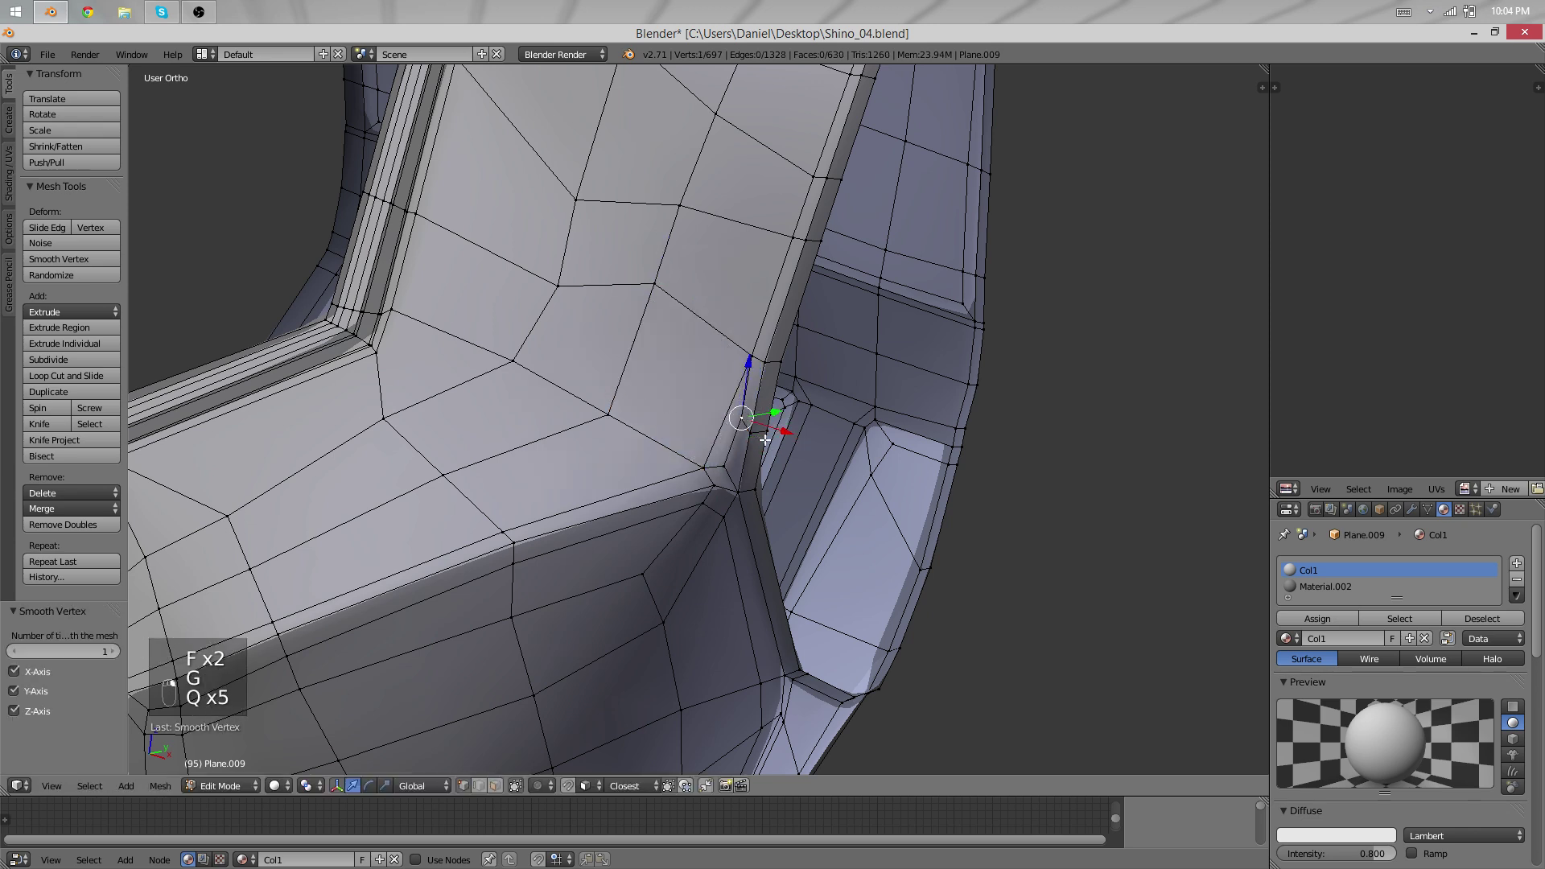
# Move the three vertices across the narrow armhole border, just above the dark chest panel's upper corner, slightly downward.
pyautogui.press('g')
pyautogui.rightClick(760, 441)
pyautogui.keyDown('shift'); pyautogui.rightClick(755, 446); pyautogui.keyUp('shift')
pyautogui.press('g')
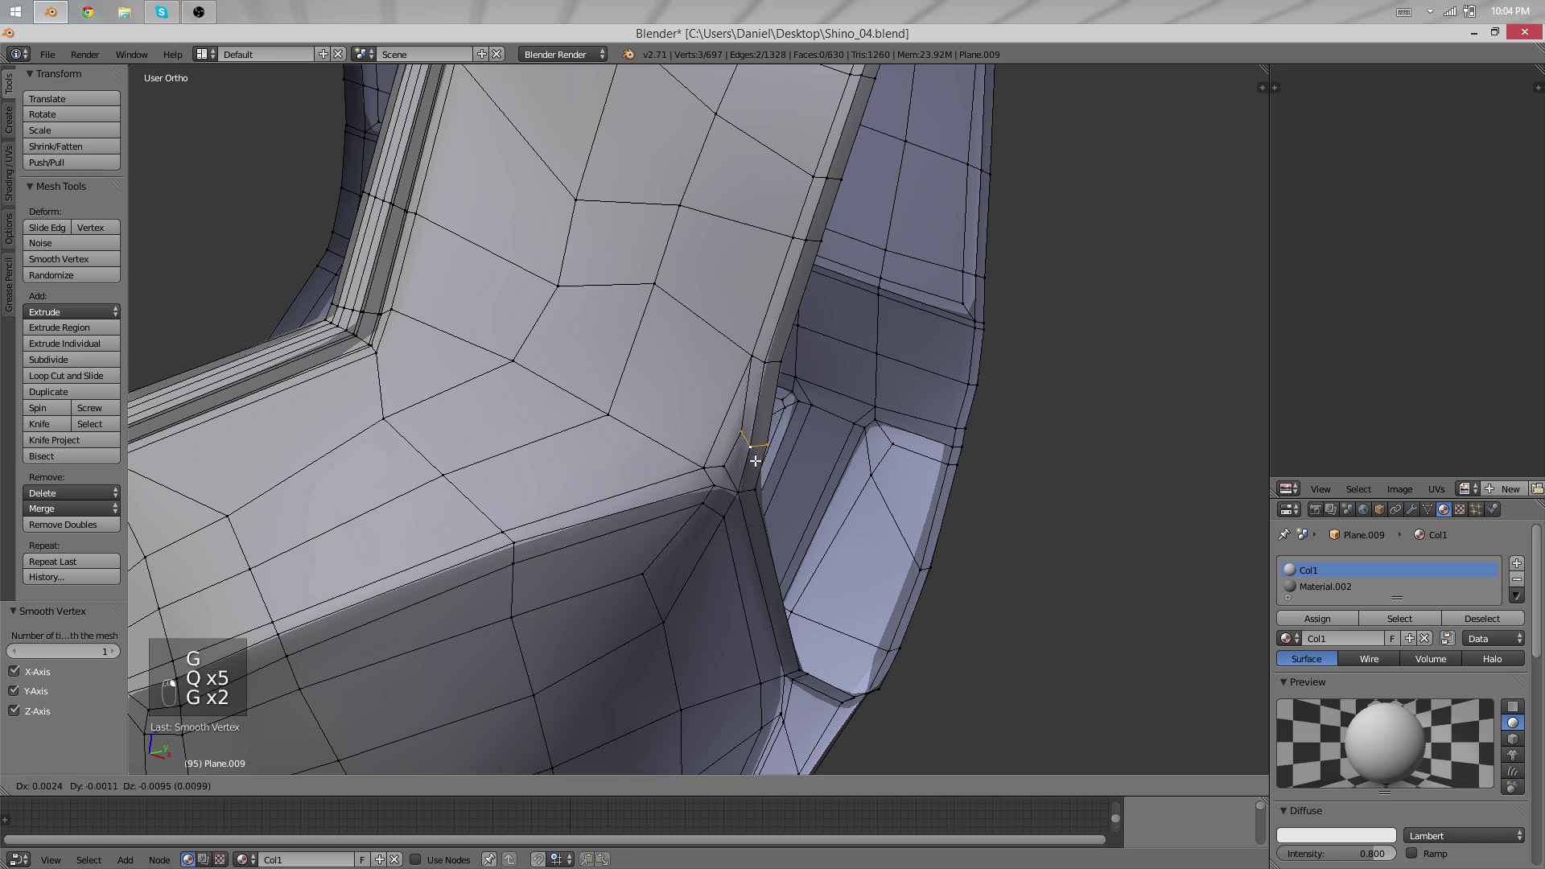
pyautogui.click(754, 485)
pyautogui.press('g')
pyautogui.click(762, 493)
# Smooth the two vertices just inside the armhole border above the chest panel's upper corner nine times.
pyautogui.moveTo(762, 493); pyautogui.dragTo(576, 397, button='middle')
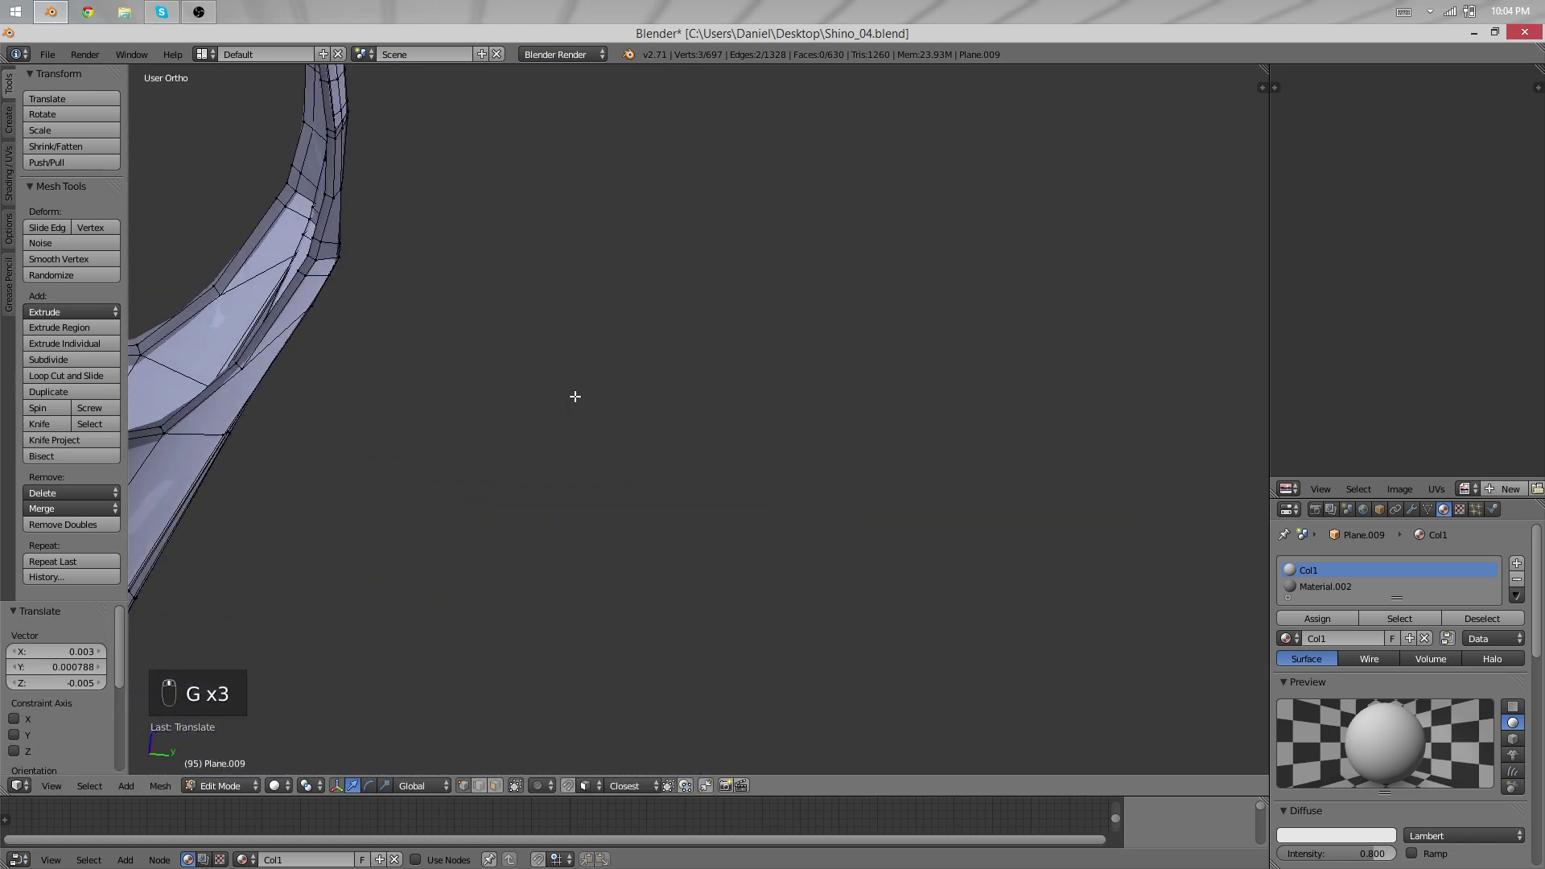
pyautogui.press('-')
pyautogui.scroll(-6, 678, 419)
pyautogui.moveTo(678, 419); pyautogui.dragTo(677, 452, button='middle')
pyautogui.rightClick(640, 402)
pyautogui.keyDown('shift'); pyautogui.rightClick(626, 421); pyautogui.keyUp('shift')
pyautogui.press('q')
pyautogui.press('q')
pyautogui.press('q')
pyautogui.press('q')
pyautogui.press('q')
pyautogui.press('q')
pyautogui.press('q')
pyautogui.press('q')
pyautogui.press('q')
pyautogui.scroll(-5, 679, 432)
pyautogui.scroll(3, 678, 435)
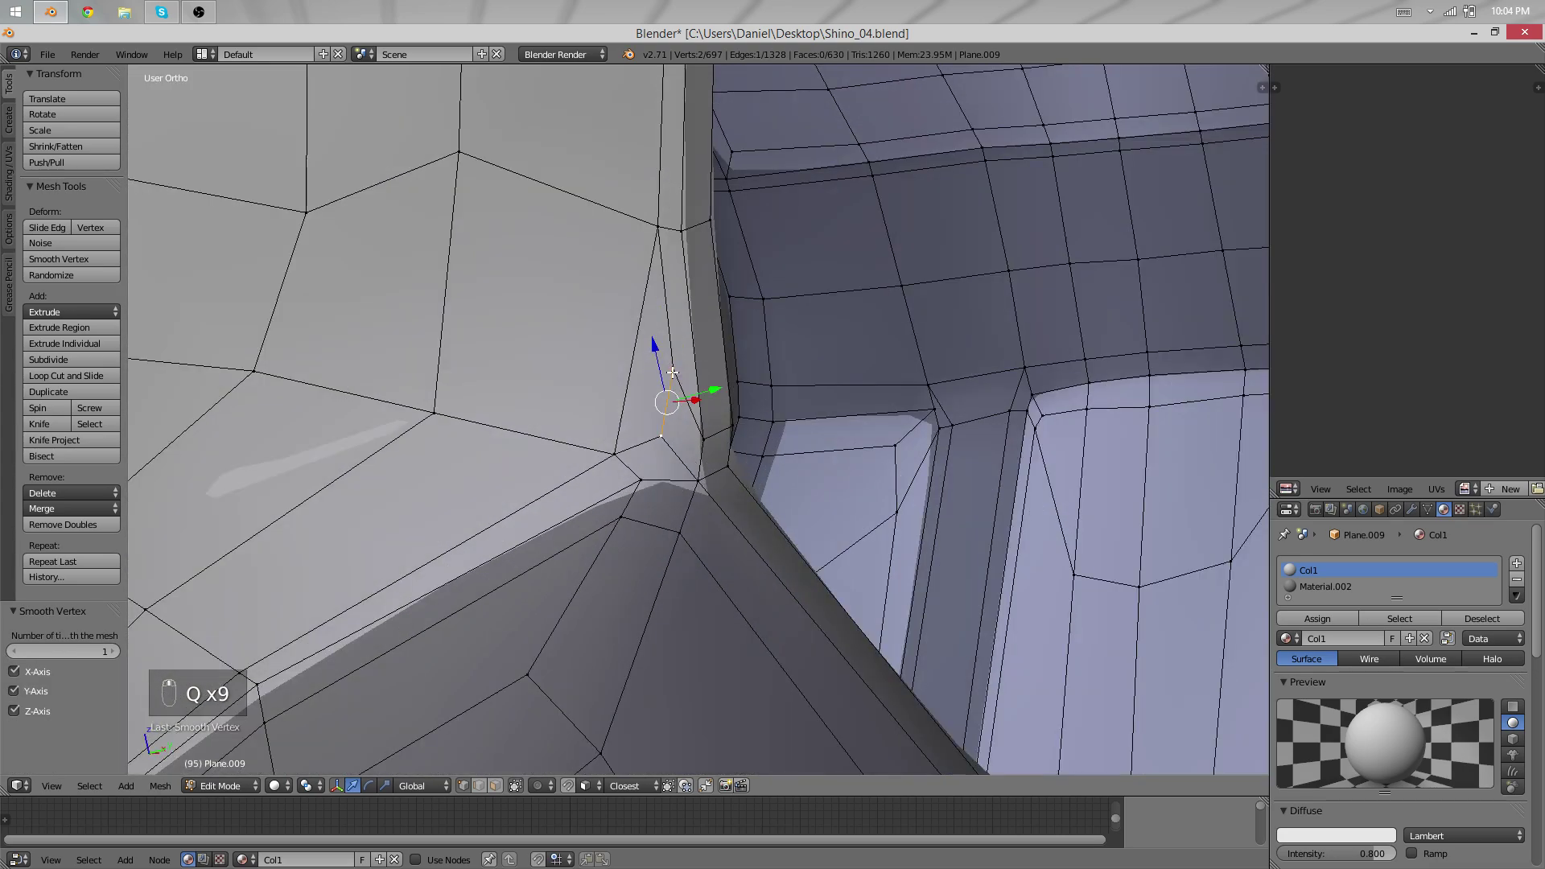
# Slide a vertex beside the armhole border by a factor of 0.523 and the short edge across the border by 0.125.
pyautogui.rightClick(671, 370)
pyautogui.press('g')
pyautogui.press('g')
pyautogui.click(684, 413)
pyautogui.keyDown('shift'); pyautogui.rightClick(728, 435); pyautogui.keyUp('shift')
pyautogui.press('g')
pyautogui.press('g')
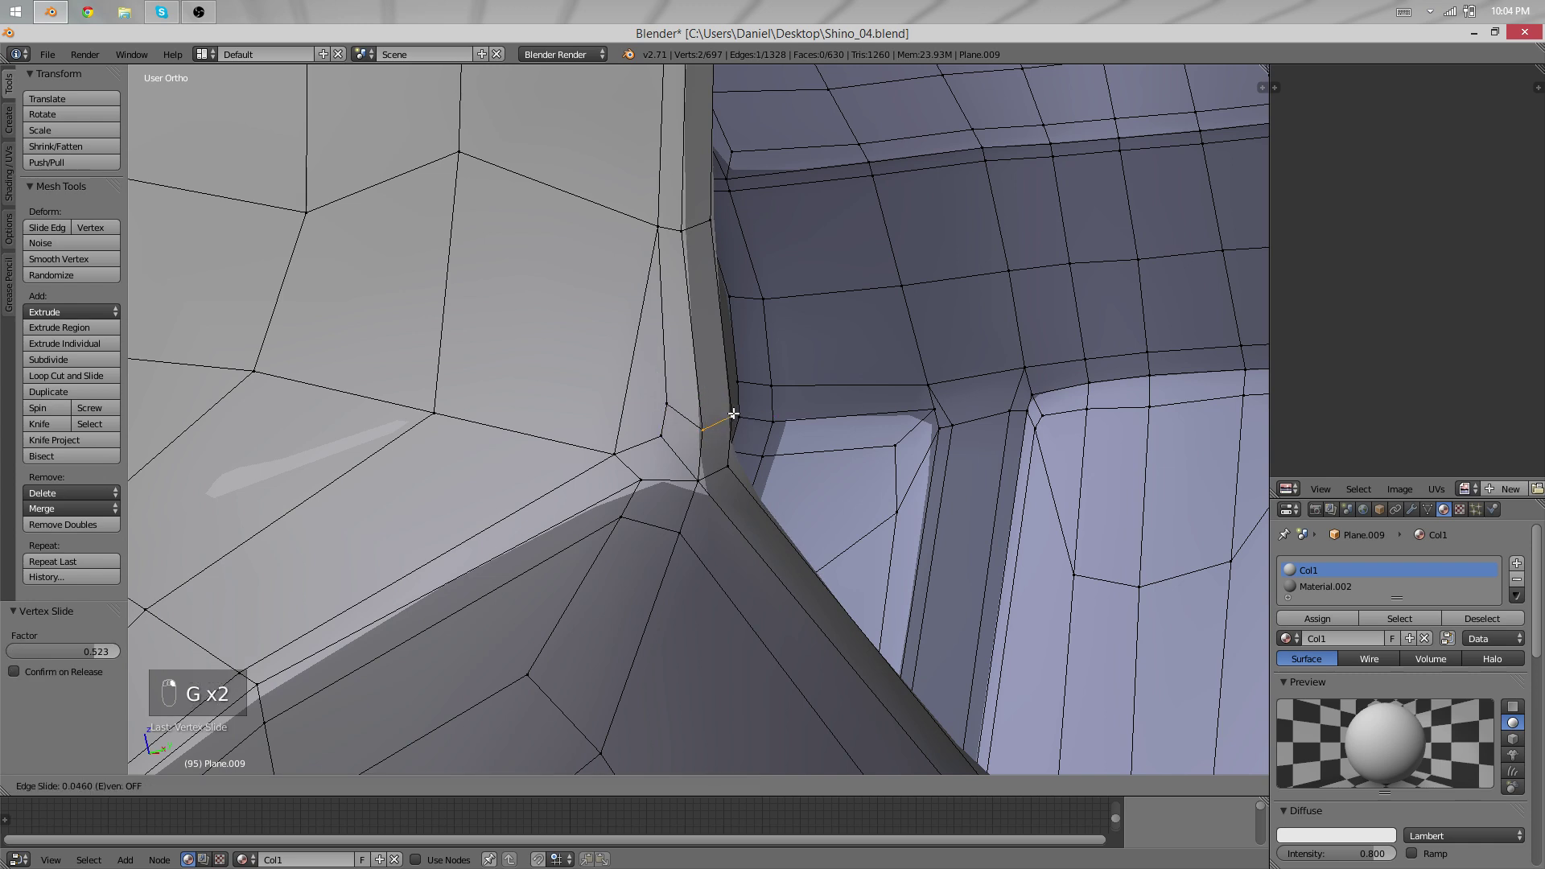
pyautogui.click(732, 406)
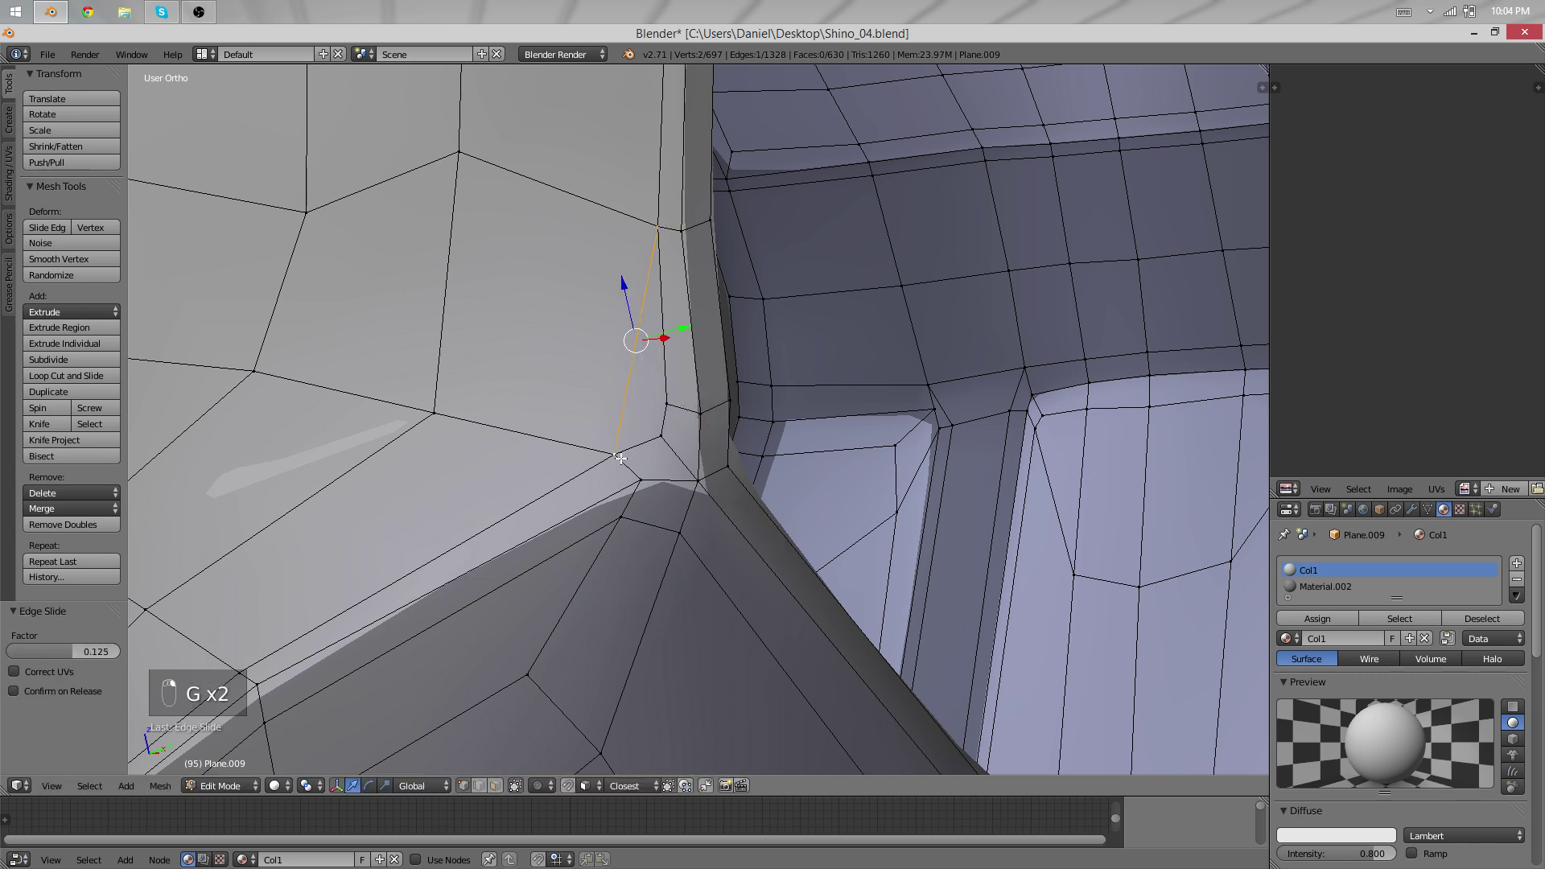
# Slide the long edge rising beside the armhole border by a factor of 0.022 and check the shape in Object Mode.
pyautogui.press('g')
pyautogui.press('g')
pyautogui.click(598, 435)
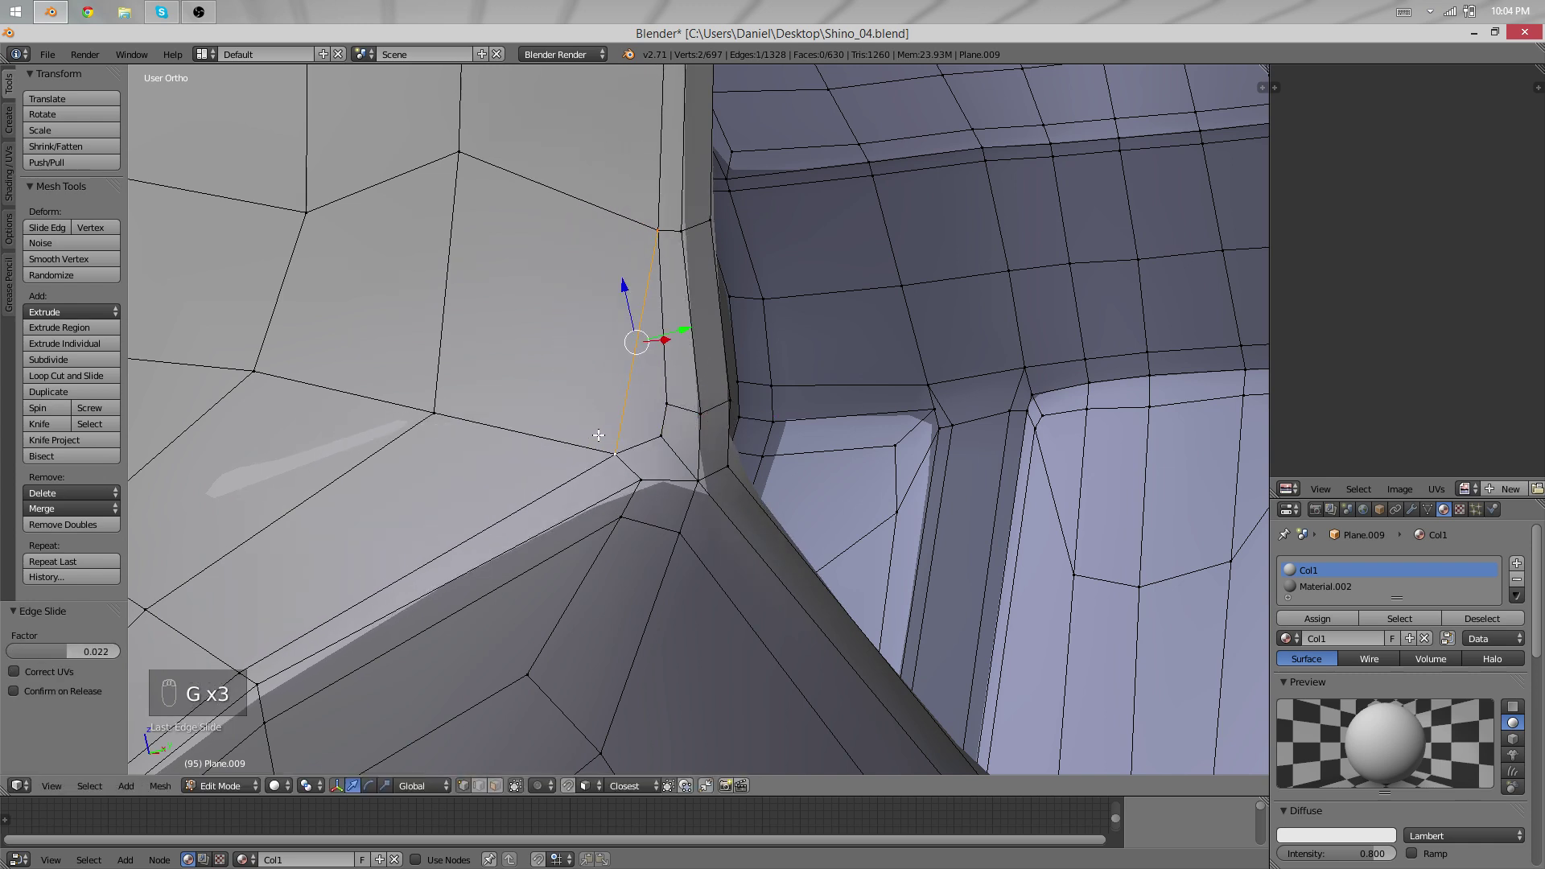
pyautogui.scroll(-5, 595, 416)
pyautogui.press('Tab')
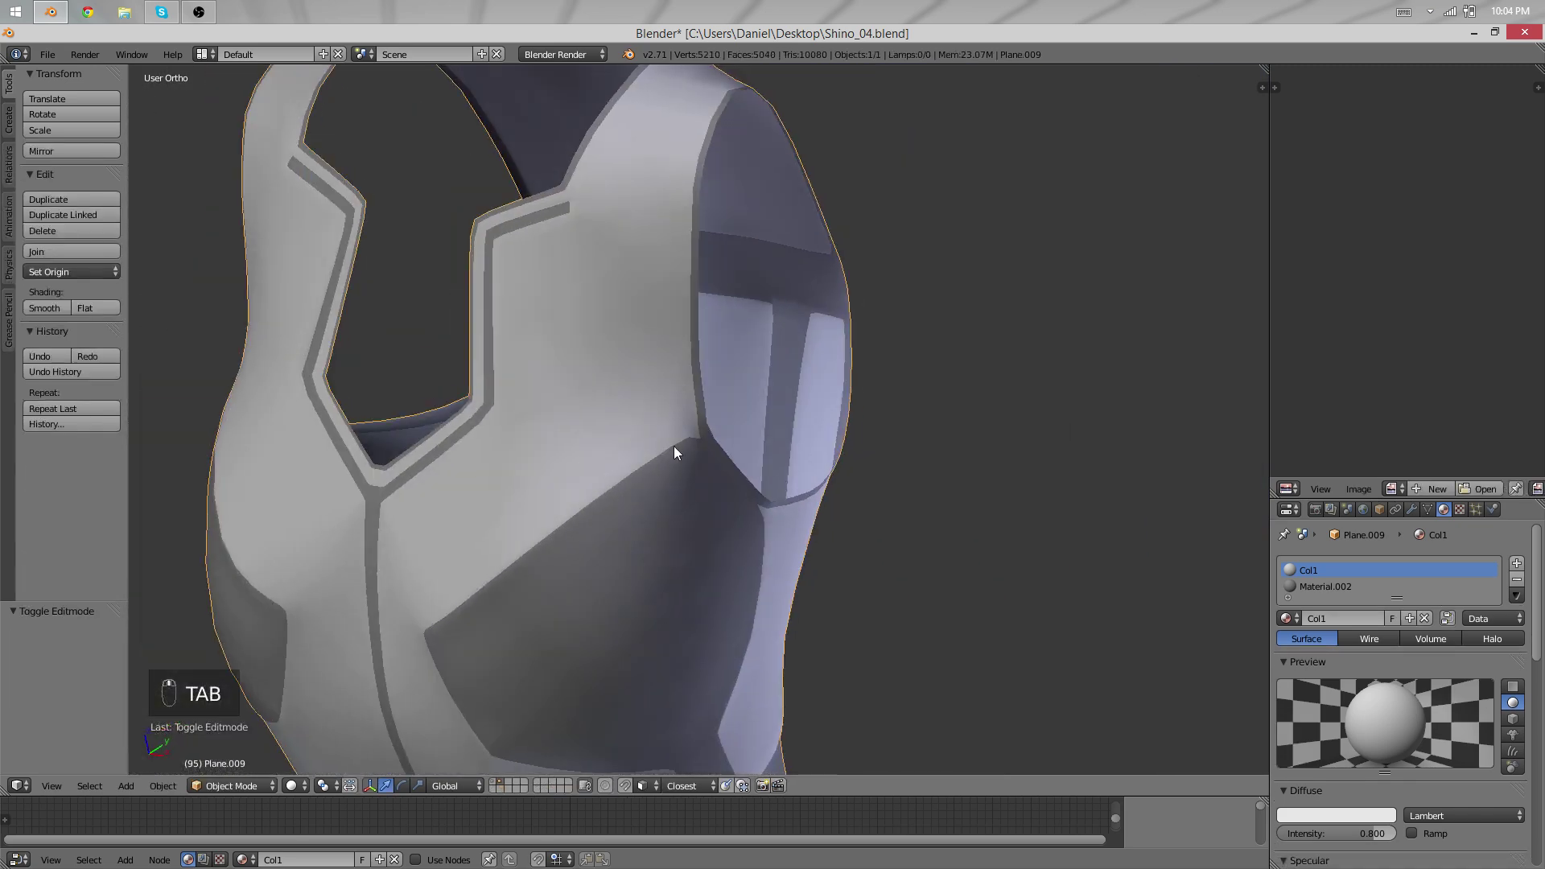
pyautogui.scroll(1, 674, 446)
# Move the short border edge at the chest panel's upper corner slightly in Edit Mode and check the torso in Object Mode.
pyautogui.press('Tab')
pyautogui.scroll(4, 701, 406)
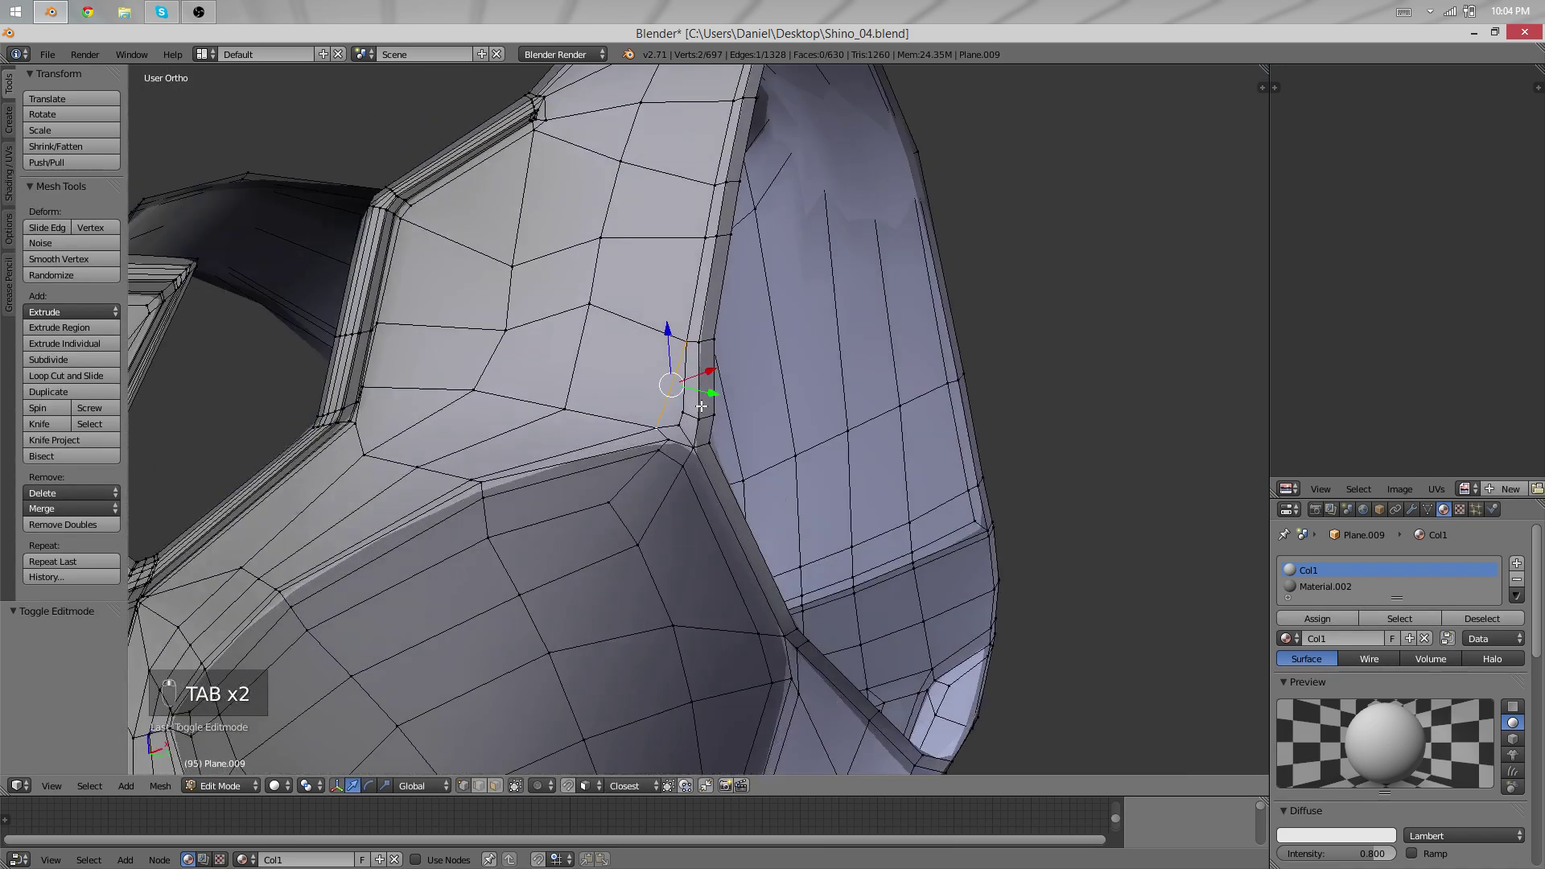
pyautogui.keyDown('shift'); pyautogui.rightClick(698, 416); pyautogui.keyUp('shift')
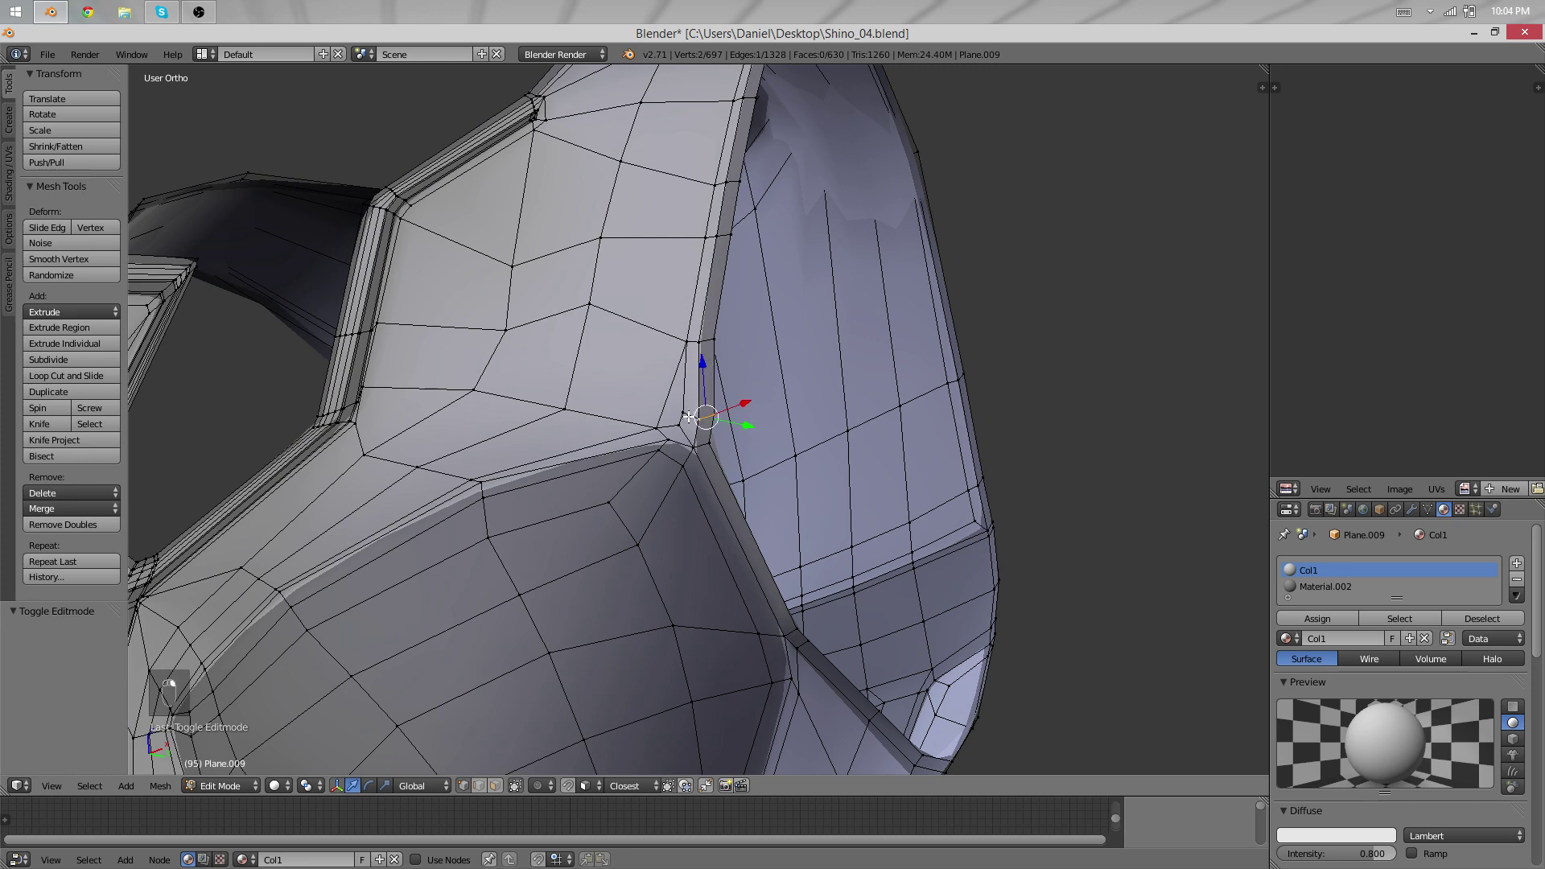
pyautogui.rightClick(692, 449)
pyautogui.moveTo(702, 464); pyautogui.dragTo(684, 512, button='middle')
pyautogui.keyDown('shift'); pyautogui.rightClick(709, 447); pyautogui.keyUp('shift')
pyautogui.press('g')
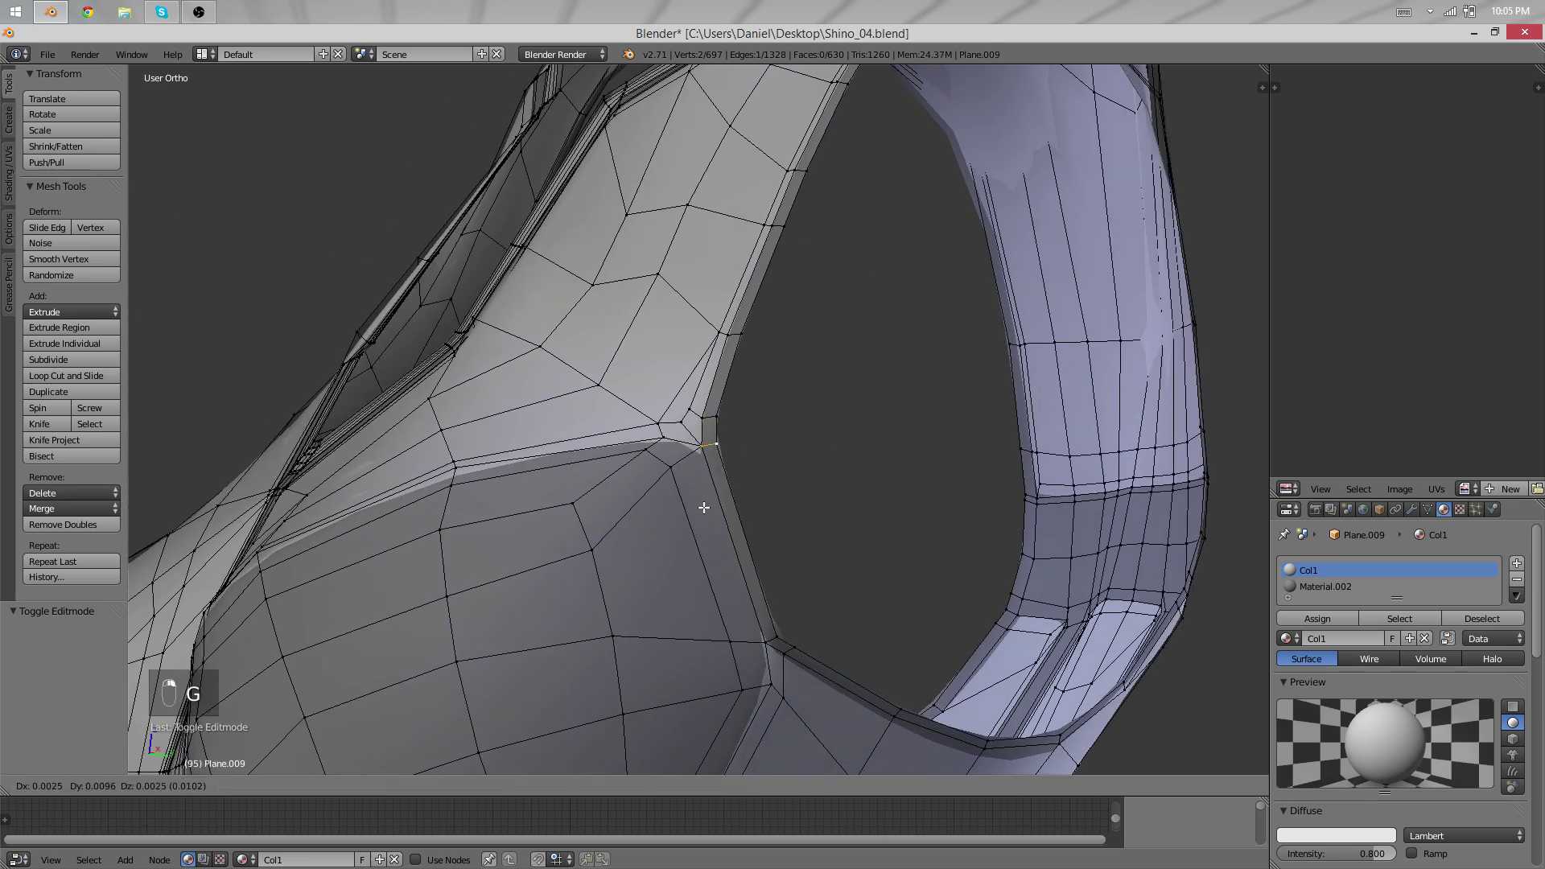
pyautogui.click(702, 506)
pyautogui.press('Tab')
pyautogui.scroll(-6, 869, 605)
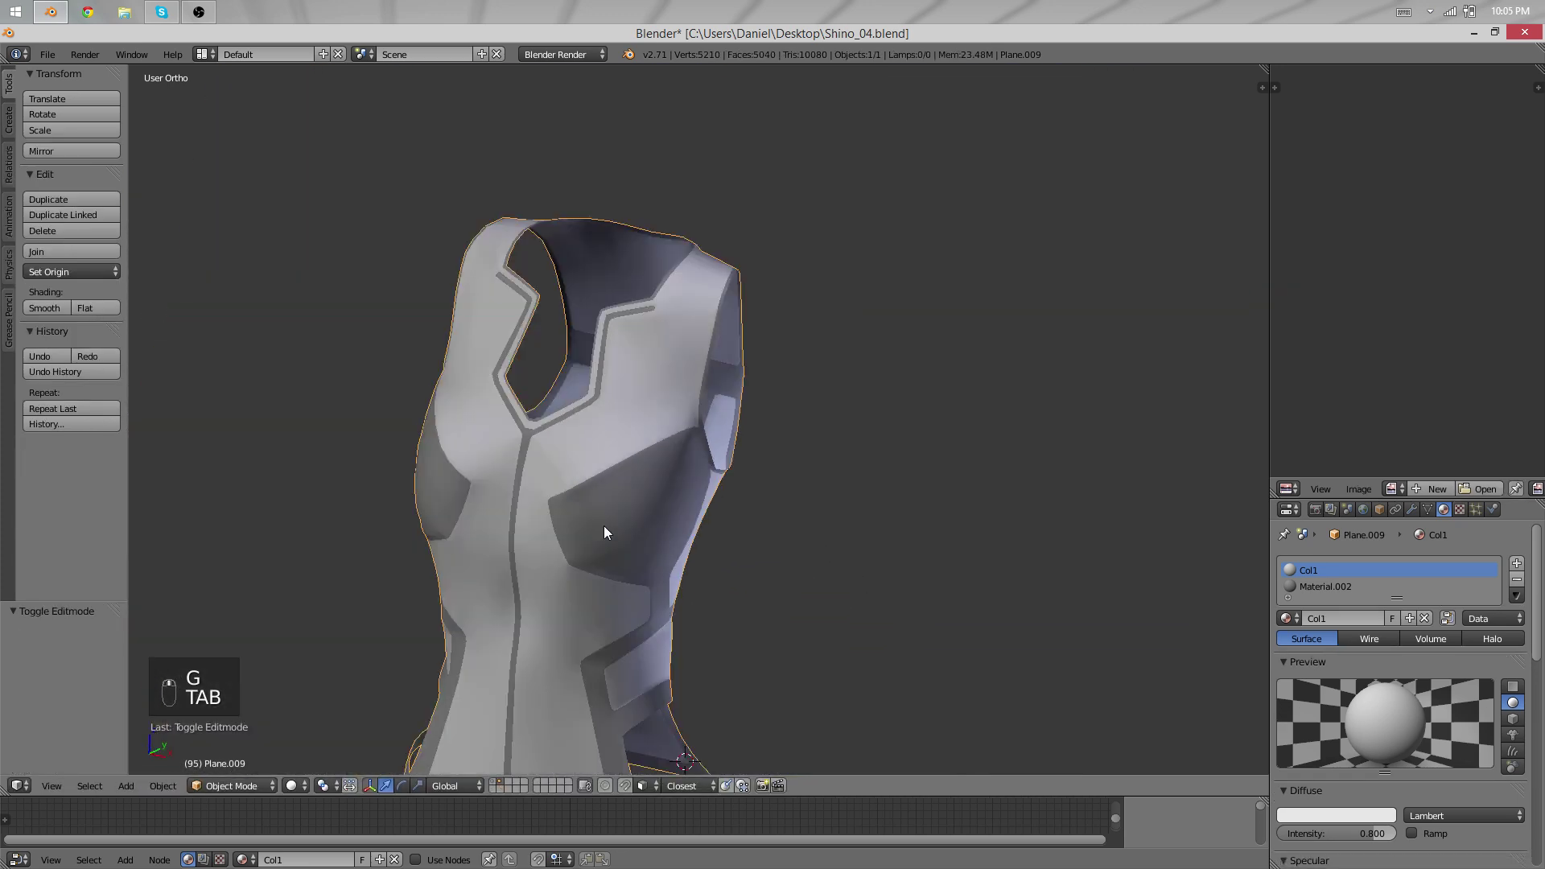
pyautogui.moveTo(760, 490); pyautogui.dragTo(815, 392, button='middle')
# Adjust the position of the outer rim vertex at the armhole's lower front corner in Edit Mode.
pyautogui.press('Tab')
pyautogui.scroll(6, 580, 367)
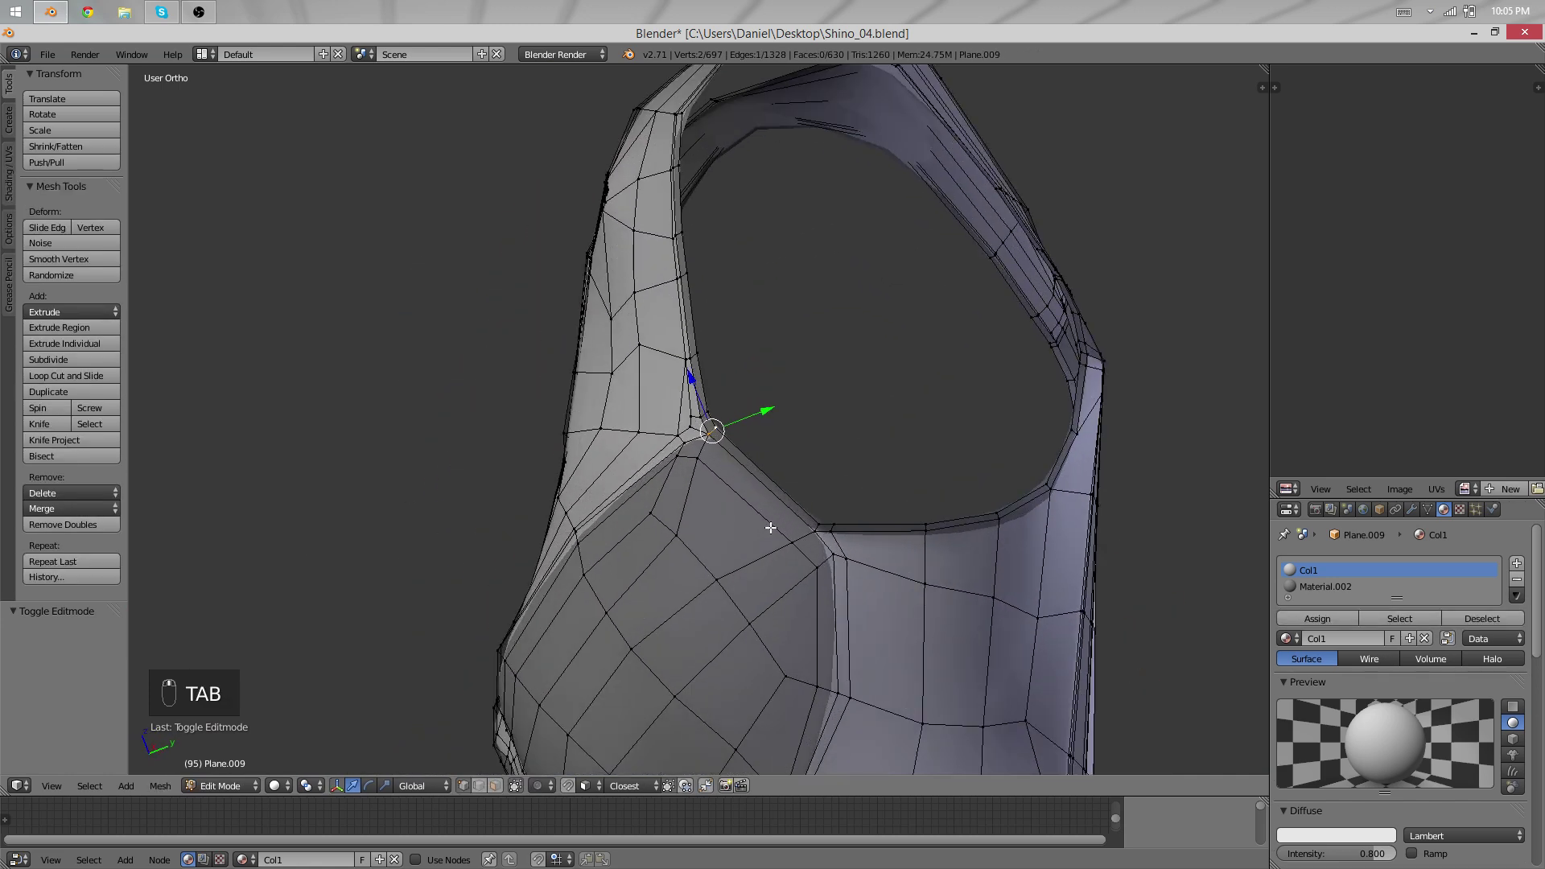
pyautogui.scroll(1, 566, 378)
pyautogui.scroll(-5, 567, 378)
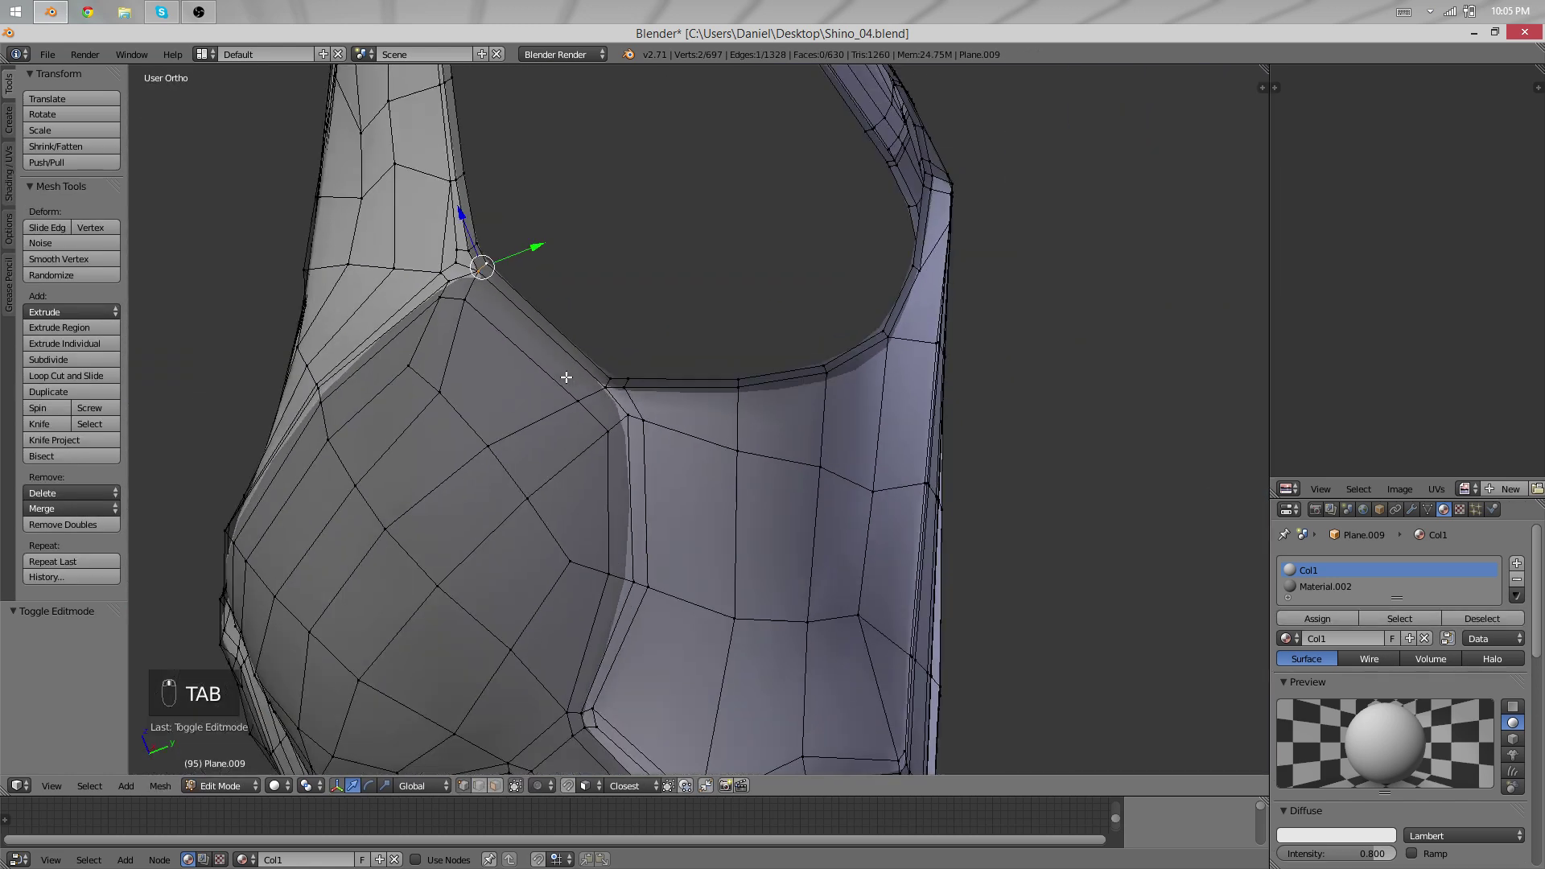
pyautogui.scroll(2, 566, 373)
pyautogui.moveTo(590, 367)
pyautogui.mouseDown(button='middle')
pyautogui.moveTo(724, 276)
pyautogui.moveTo(783, 473)
pyautogui.moveTo(612, 378)
pyautogui.mouseUp(button='middle')
pyautogui.press('g')
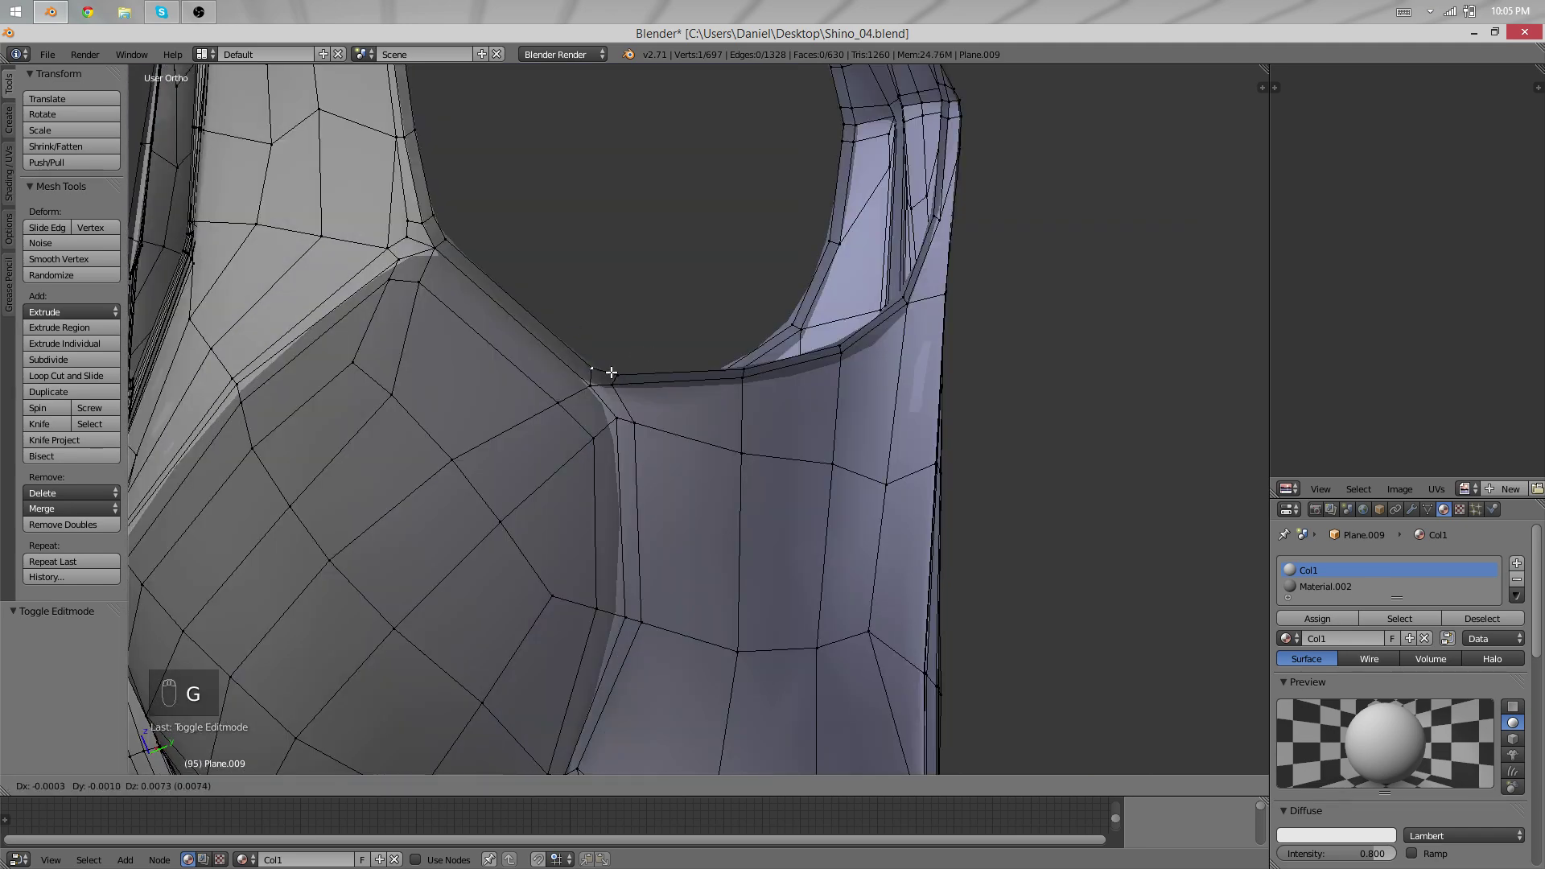
pyautogui.click(612, 373)
# Rip the row of four edges between the armhole's underside border and the side panel, and pull it away from the border.
pyautogui.scroll(4, 535, 391)
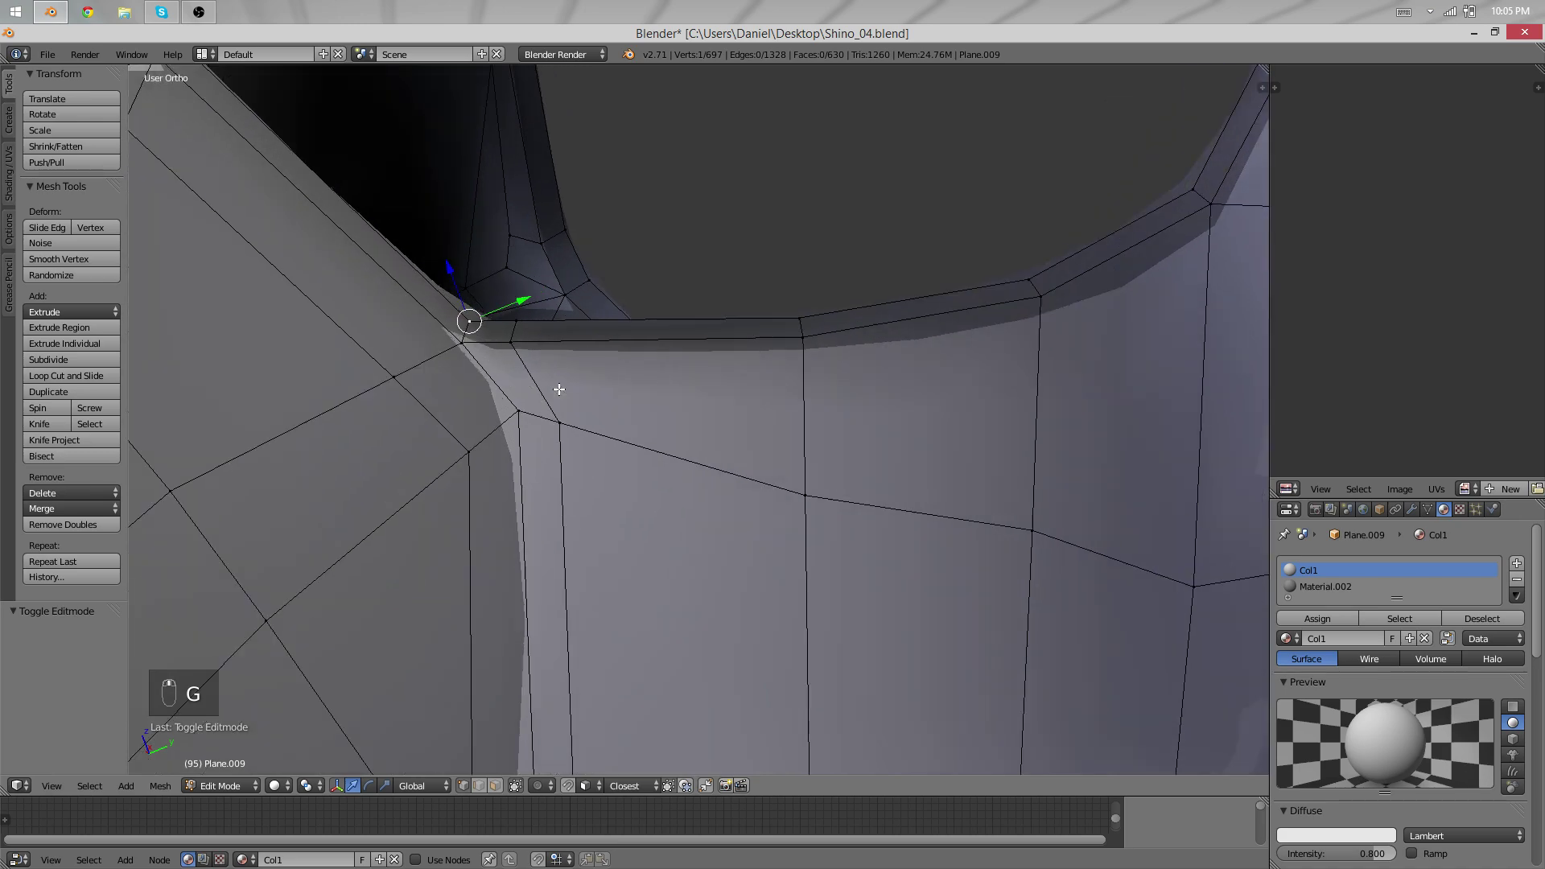
pyautogui.scroll(-4, 560, 390)
pyautogui.moveTo(559, 389); pyautogui.dragTo(952, 267, button='middle')
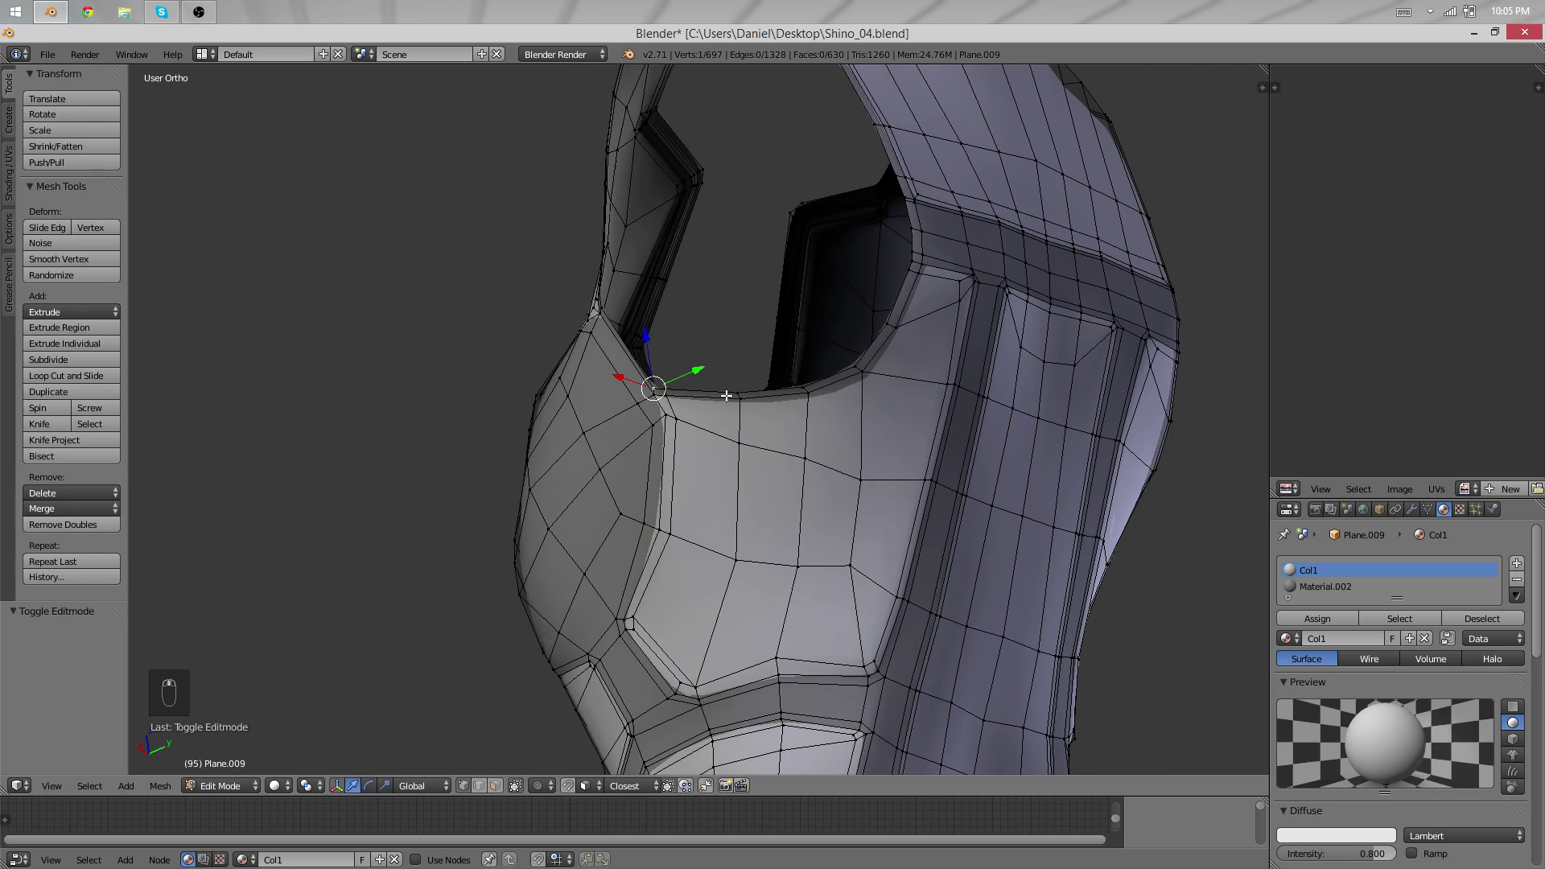
pyautogui.moveTo(752, 386); pyautogui.dragTo(780, 442, button='middle')
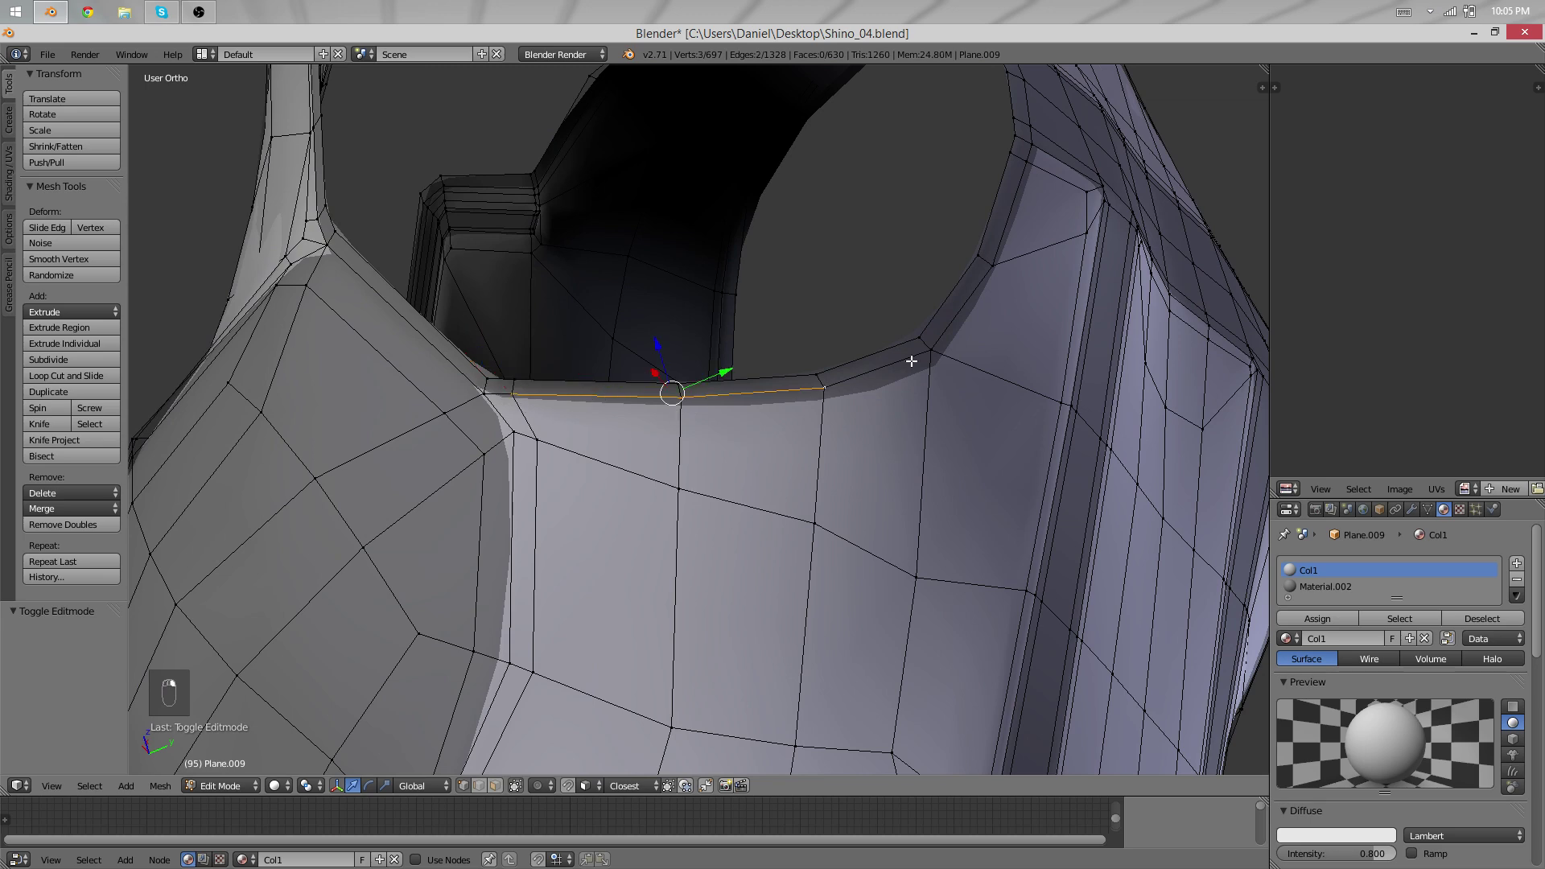
pyautogui.keyDown('shift'); pyautogui.rightClick(1006, 264); pyautogui.keyUp('shift')
pyautogui.moveTo(1006, 264); pyautogui.dragTo(855, 369, button='middle')
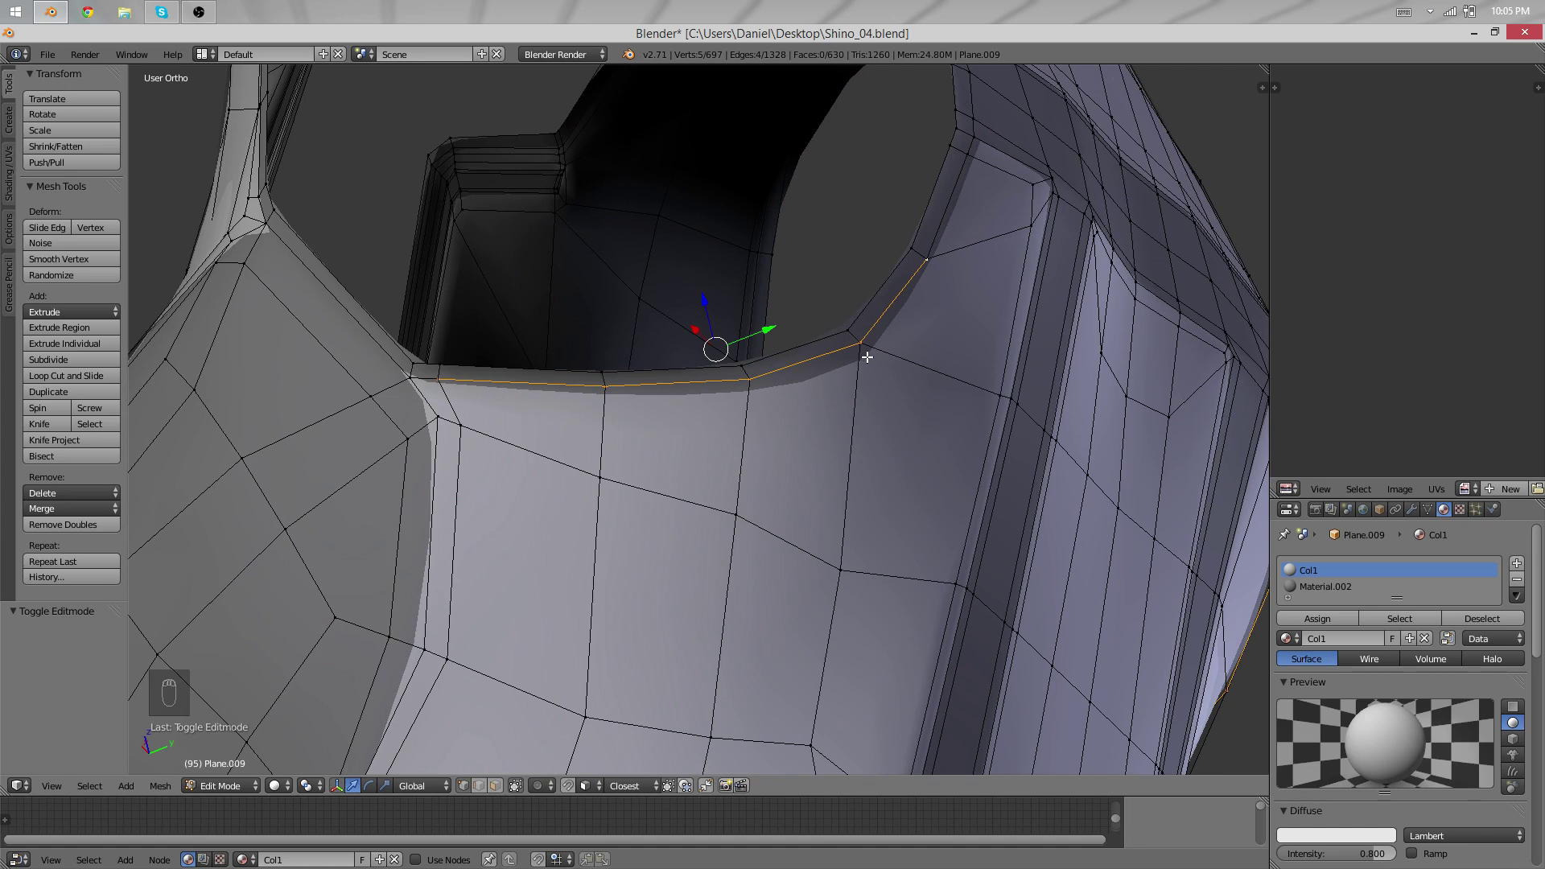
pyautogui.press('v')
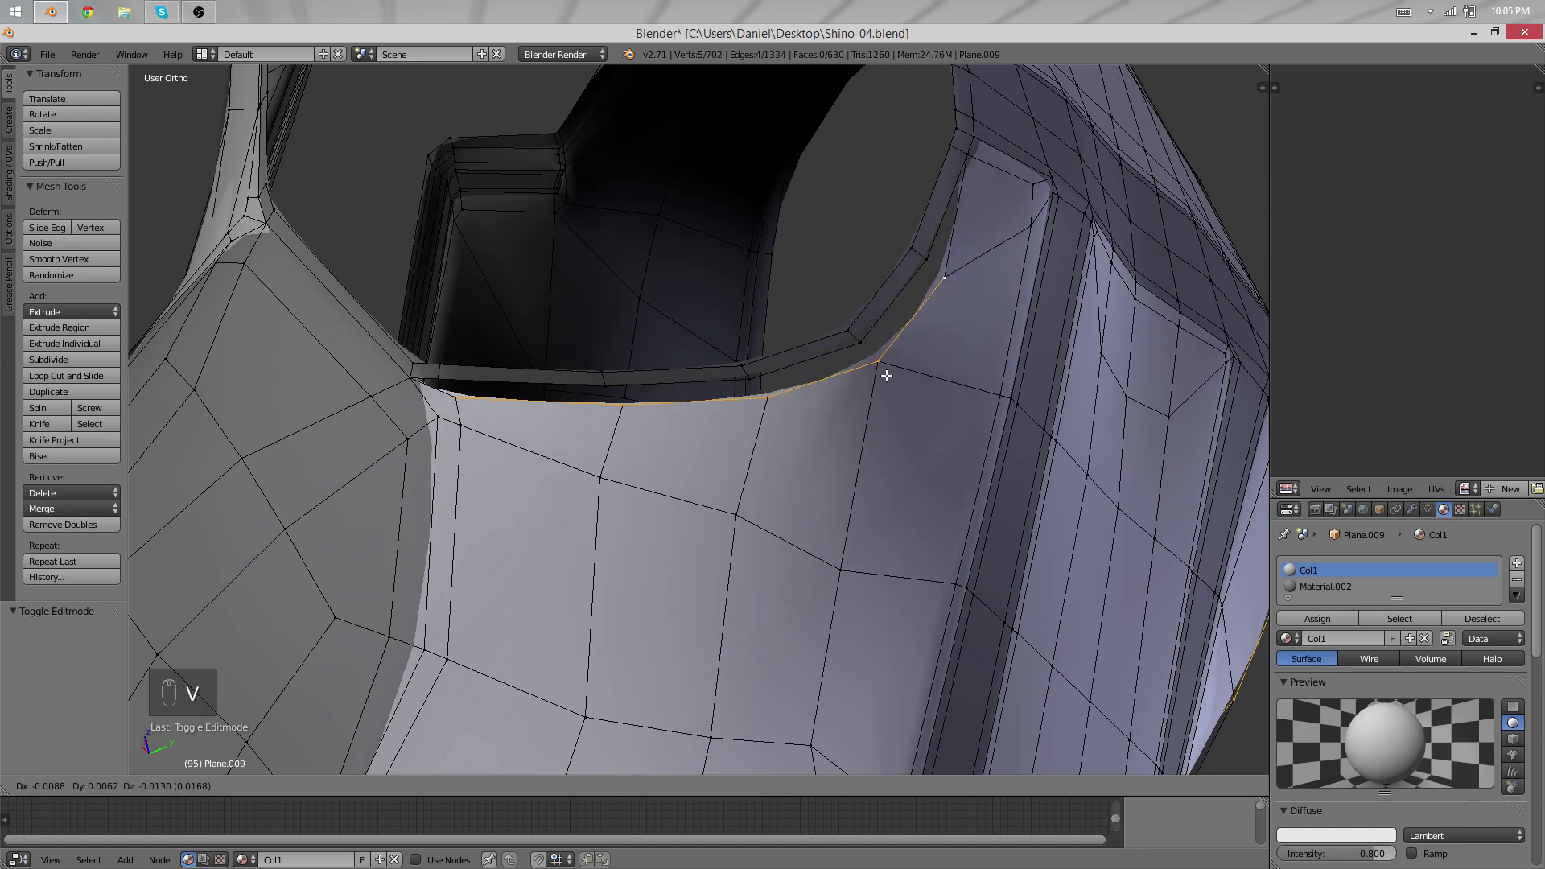
pyautogui.click(886, 375)
pyautogui.moveTo(881, 373); pyautogui.dragTo(724, 400, button='middle')
pyautogui.press('g')
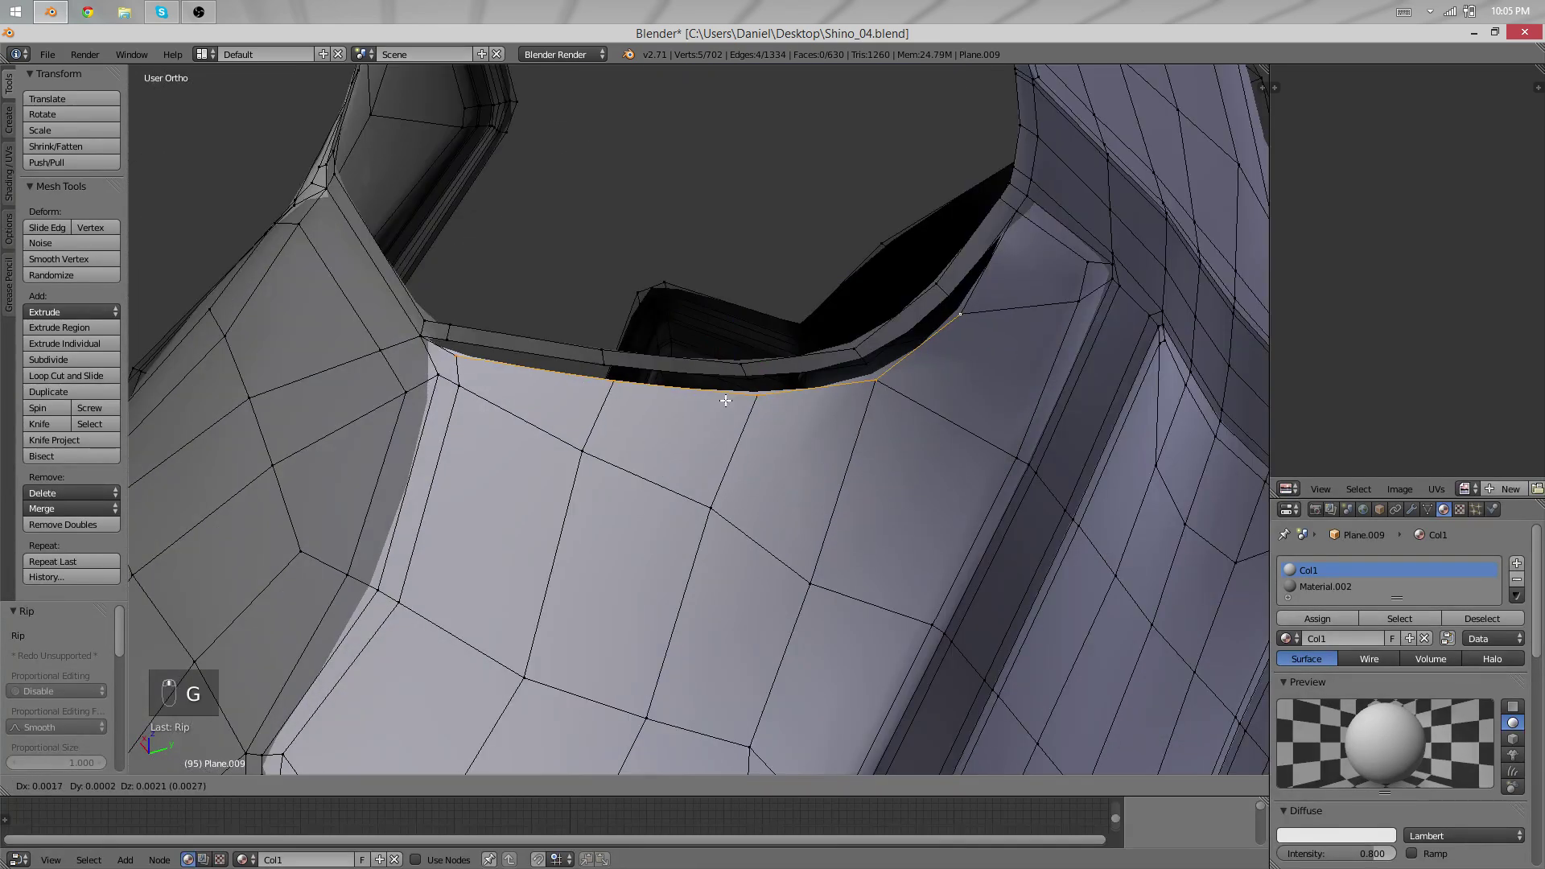
pyautogui.click(726, 401)
# Delete the short edge loop across the armhole border near the front end of the ripped gap.
pyautogui.moveTo(998, 448); pyautogui.dragTo(881, 360, button='middle')
pyautogui.moveTo(640, 344); pyautogui.dragTo(535, 425, button='middle')
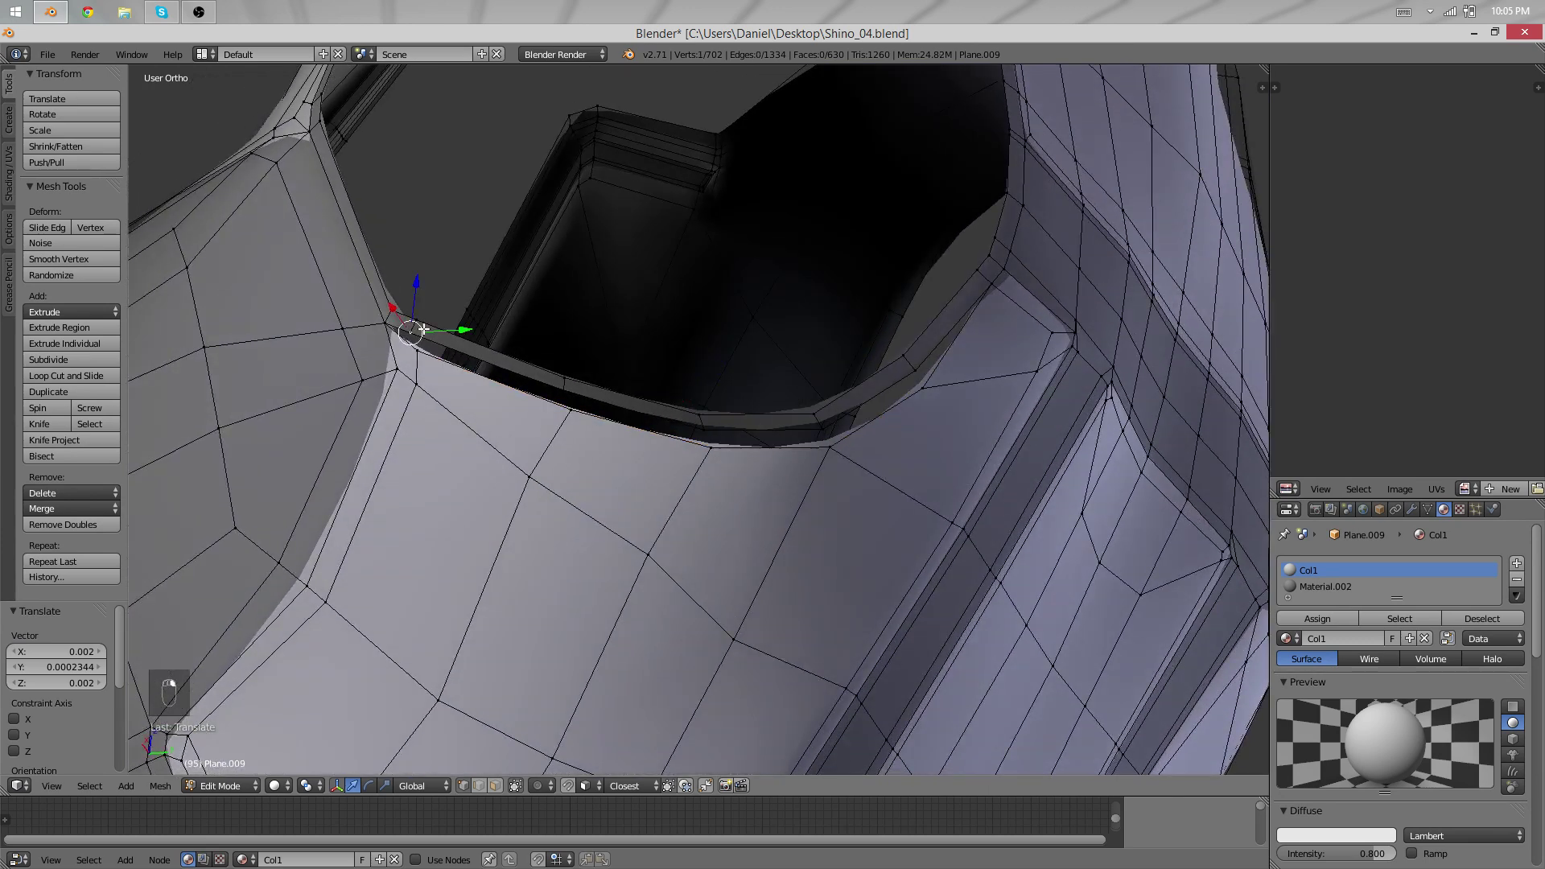
pyautogui.press('x')
pyautogui.click(396, 507)
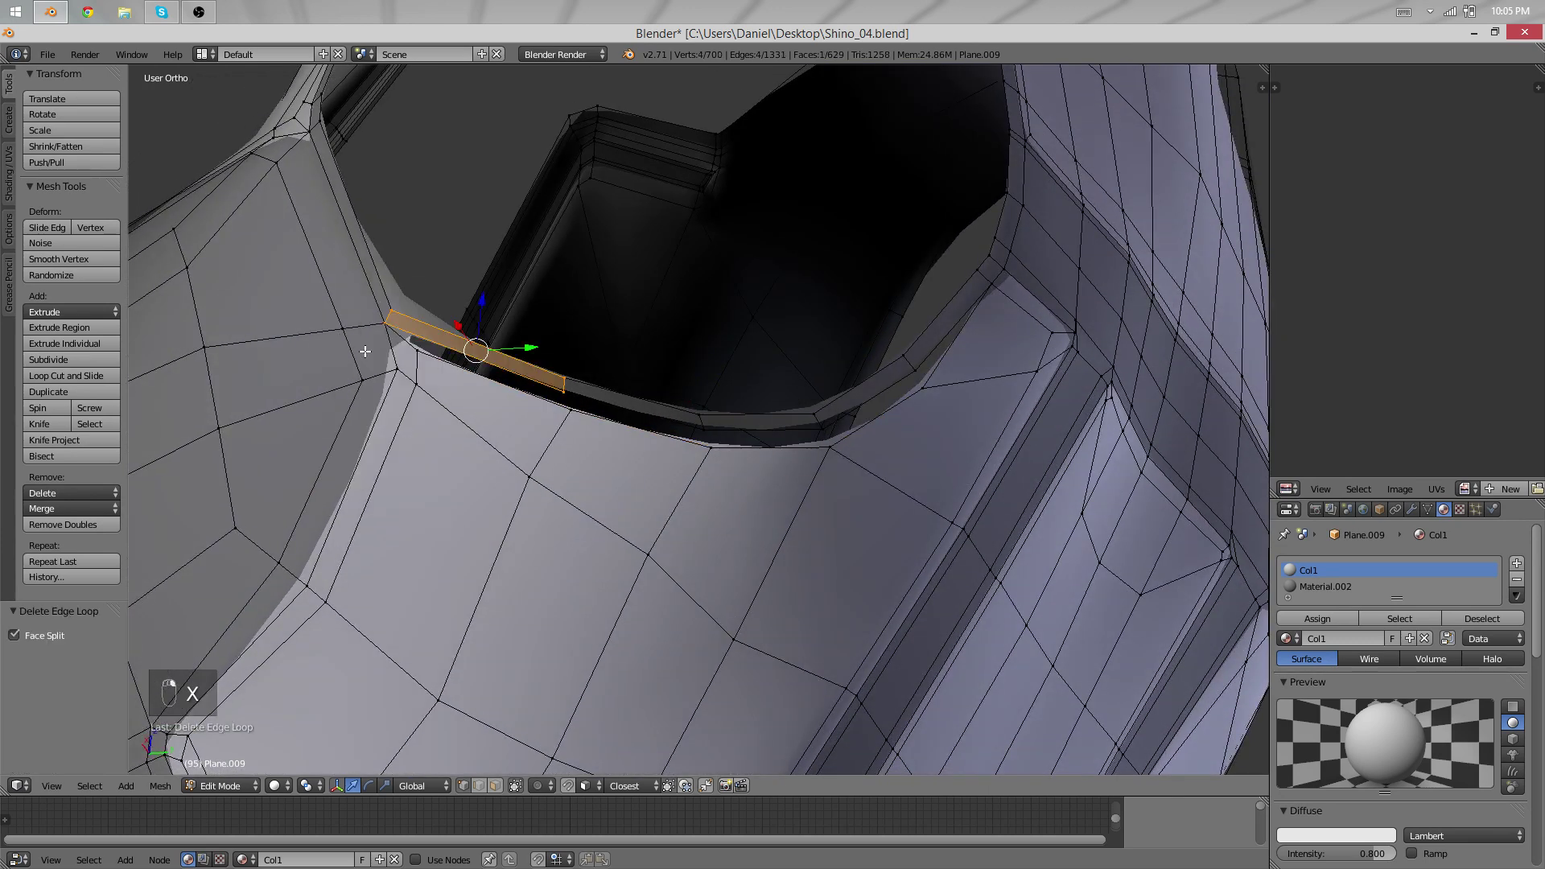
# Fill the ripped gap below the armhole border with faces, working from the front end toward the back.
pyautogui.press('f')
pyautogui.press('f')
pyautogui.press('f')
pyautogui.moveTo(838, 459); pyautogui.dragTo(593, 295, button='middle')
pyautogui.press('f')
pyautogui.press('f')
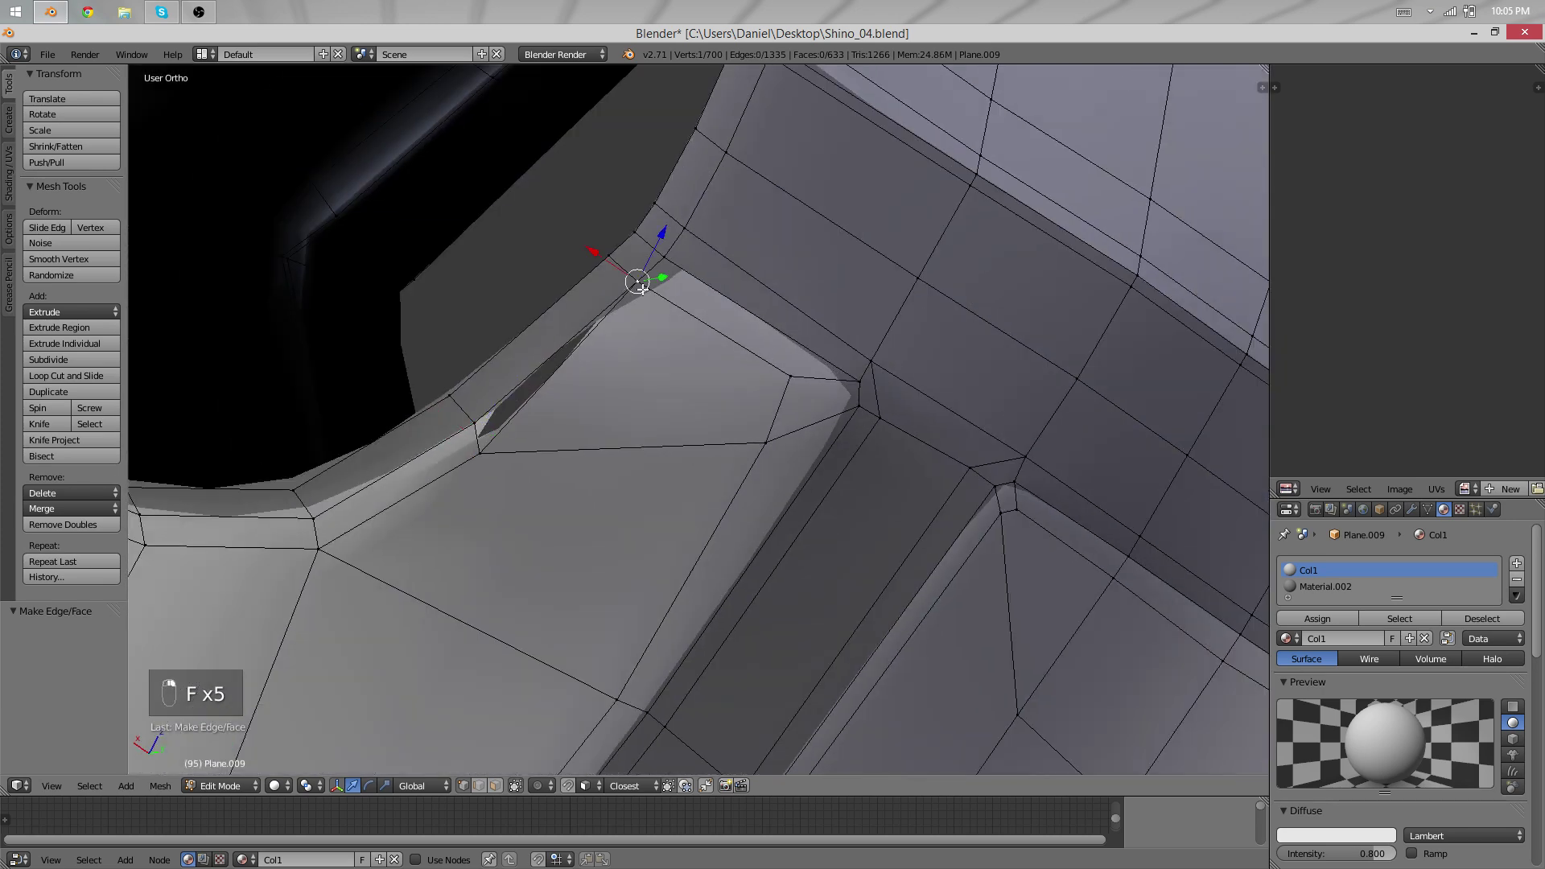
# Rip the vertex at the rear end of the gap and delete the short edge loop across the border there.
pyautogui.press('v')
pyautogui.click(602, 272)
pyautogui.press('x')
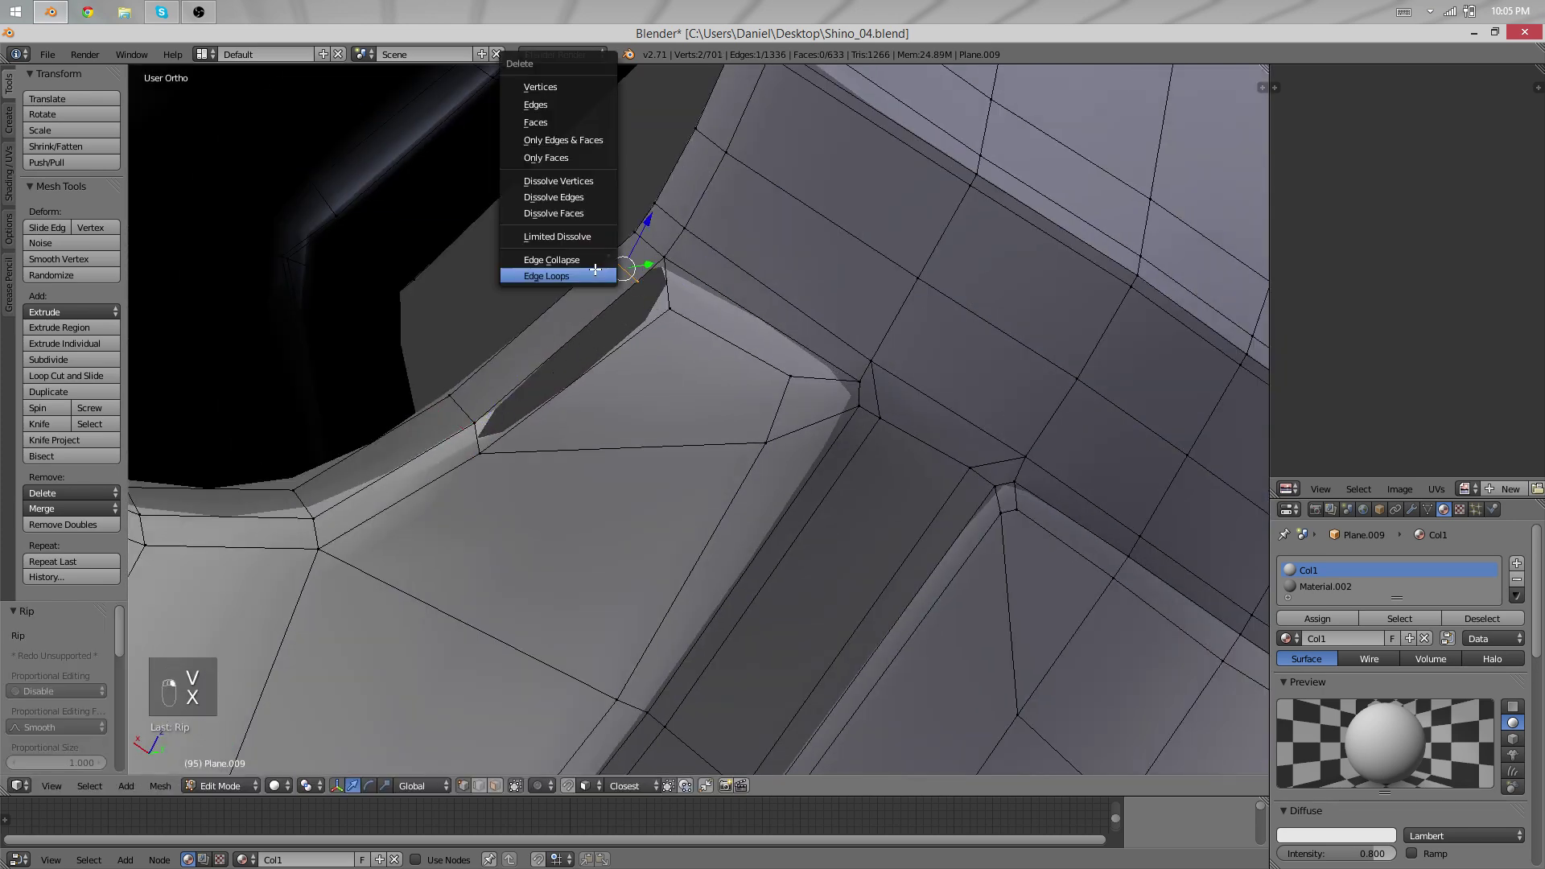
pyautogui.click(600, 276)
# Fill the remaining hole at the rear end of the armhole border with a face.
pyautogui.rightClick(478, 420)
pyautogui.keyDown('shift'); pyautogui.rightClick(484, 455); pyautogui.keyUp('shift')
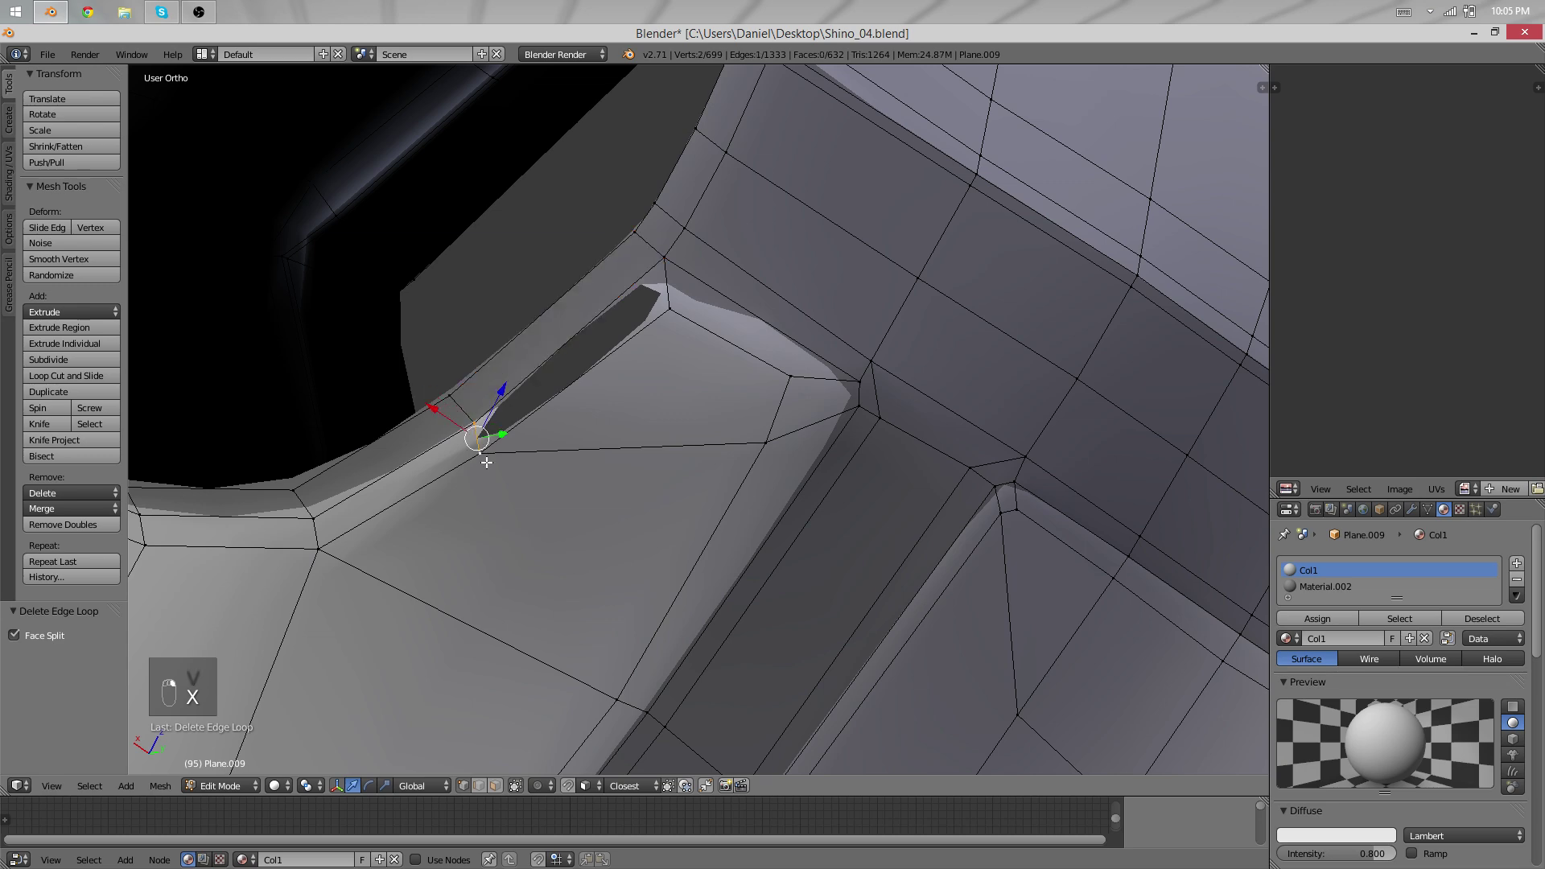
pyautogui.press('f')
pyautogui.scroll(-1, 505, 464)
pyautogui.scroll(-1, 522, 446)
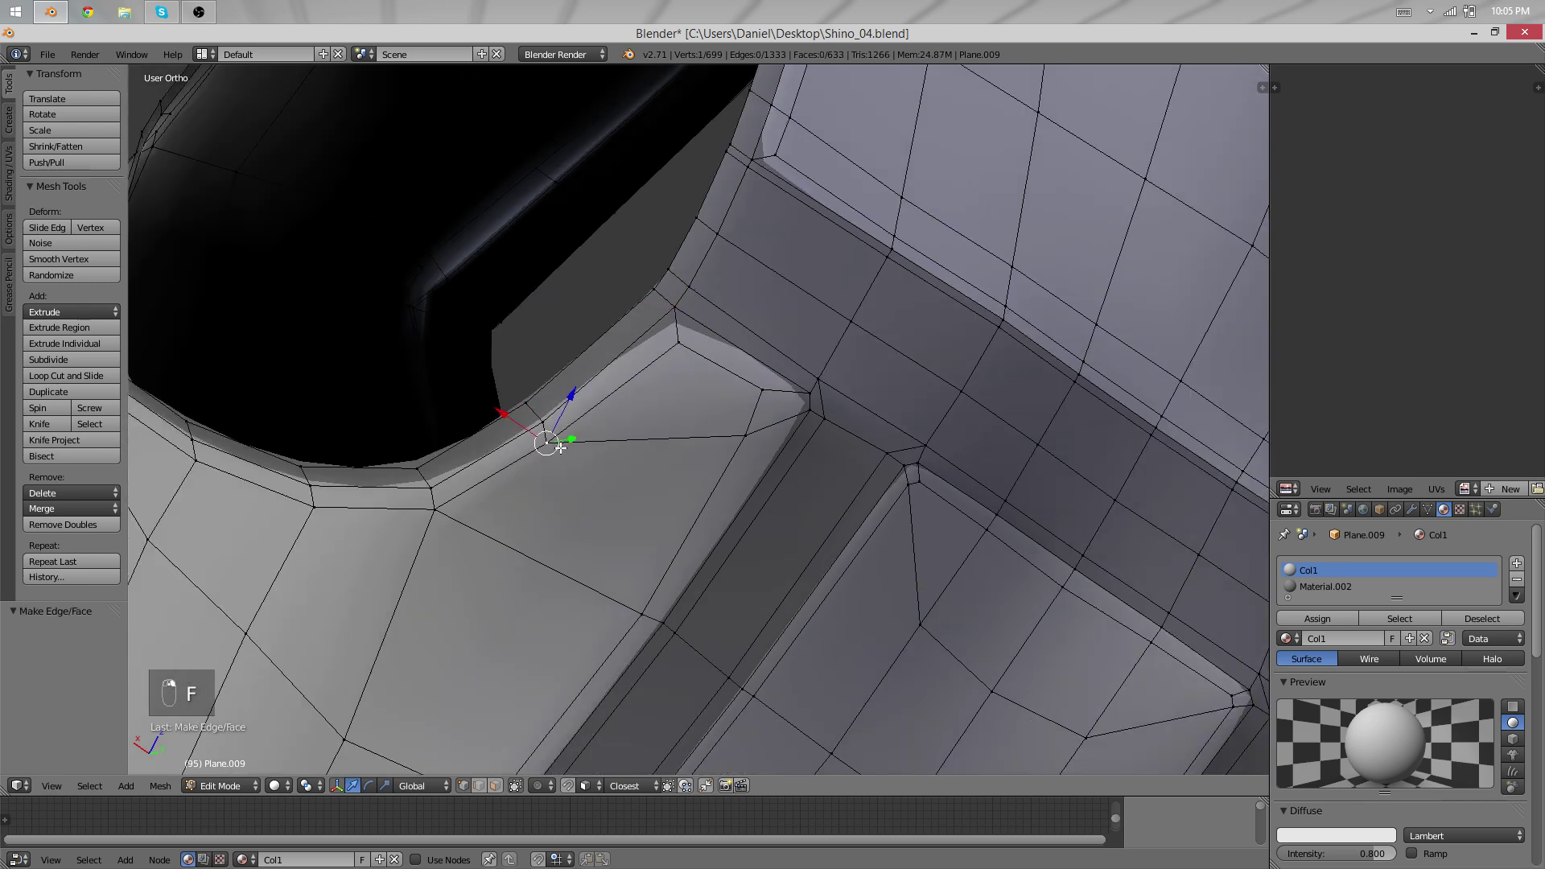
# Smooth the side panel's upper edge vertices once and slide the selected edges by a factor of 0.032.
pyautogui.keyDown('shift'); pyautogui.rightClick(305, 511); pyautogui.keyUp('shift')
pyautogui.press('q')
pyautogui.moveTo(359, 507); pyautogui.dragTo(604, 413, button='middle')
pyautogui.press('g')
pyautogui.press('g')
pyautogui.click(637, 463)
# Move the vertex on the side panel's upper edge, below the armhole's lowest bend, by about 0.007 in X and 0.006 in Z.
pyautogui.rightClick(637, 461)
pyautogui.press('g')
pyautogui.rightClick(636, 457)
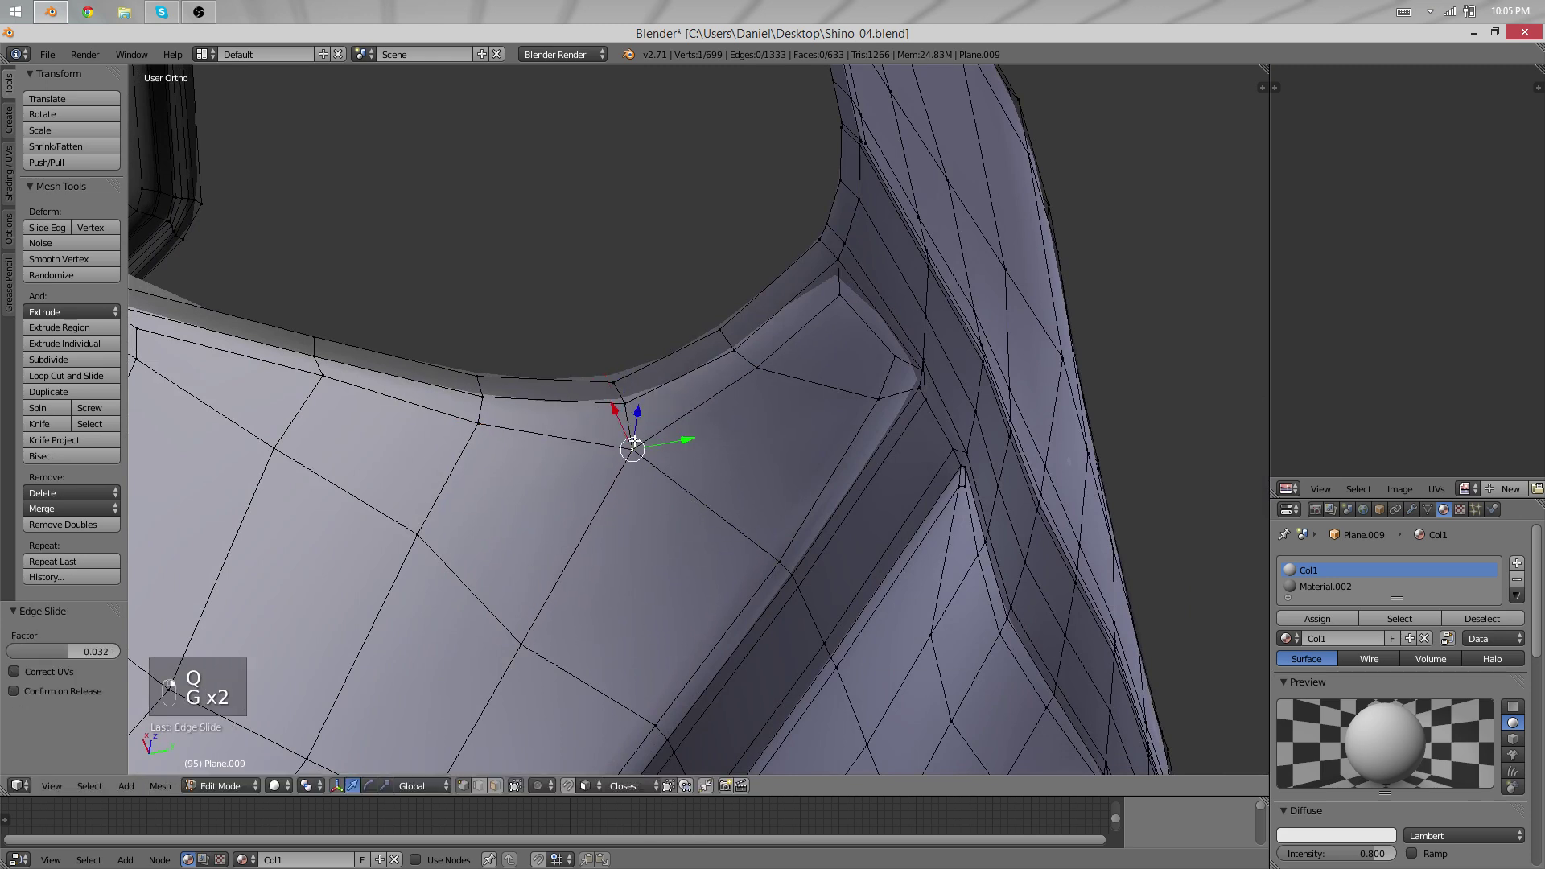
pyautogui.press('g')
pyautogui.click(633, 444)
# Slide the short edges at the side panel's upper front corner toward the border and move the vertex above them about -0.006 in Y.
pyautogui.scroll(-2, 556, 428)
pyautogui.keyDown('shift'); pyautogui.moveTo(403, 422); pyautogui.dragTo(612, 434, button='middle'); pyautogui.keyUp('shift')
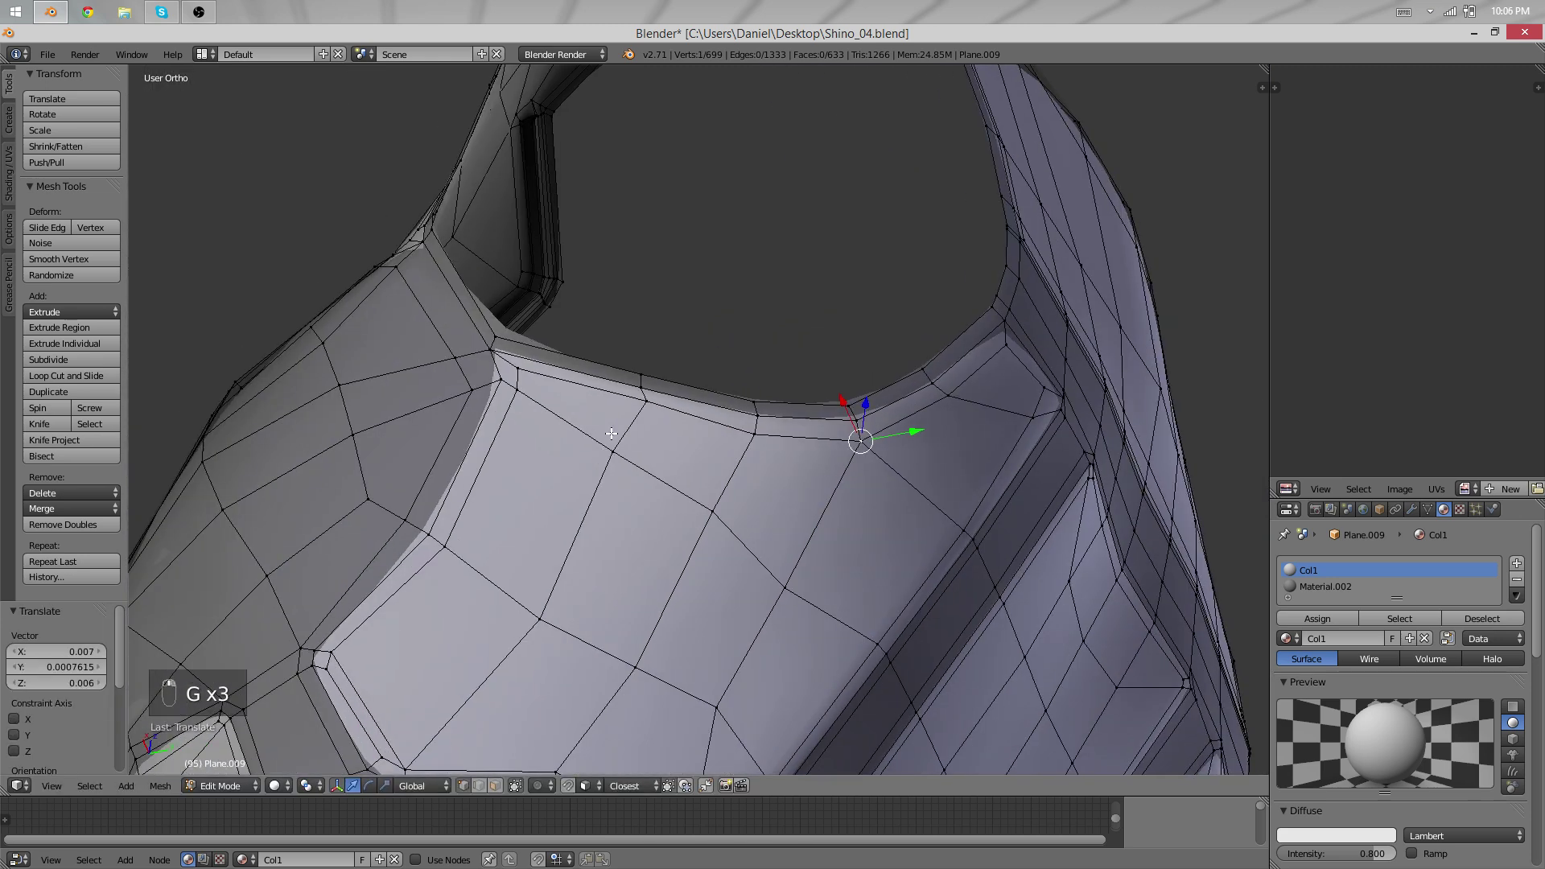
pyautogui.press('g')
pyautogui.rightClick(507, 400)
pyautogui.press('g')
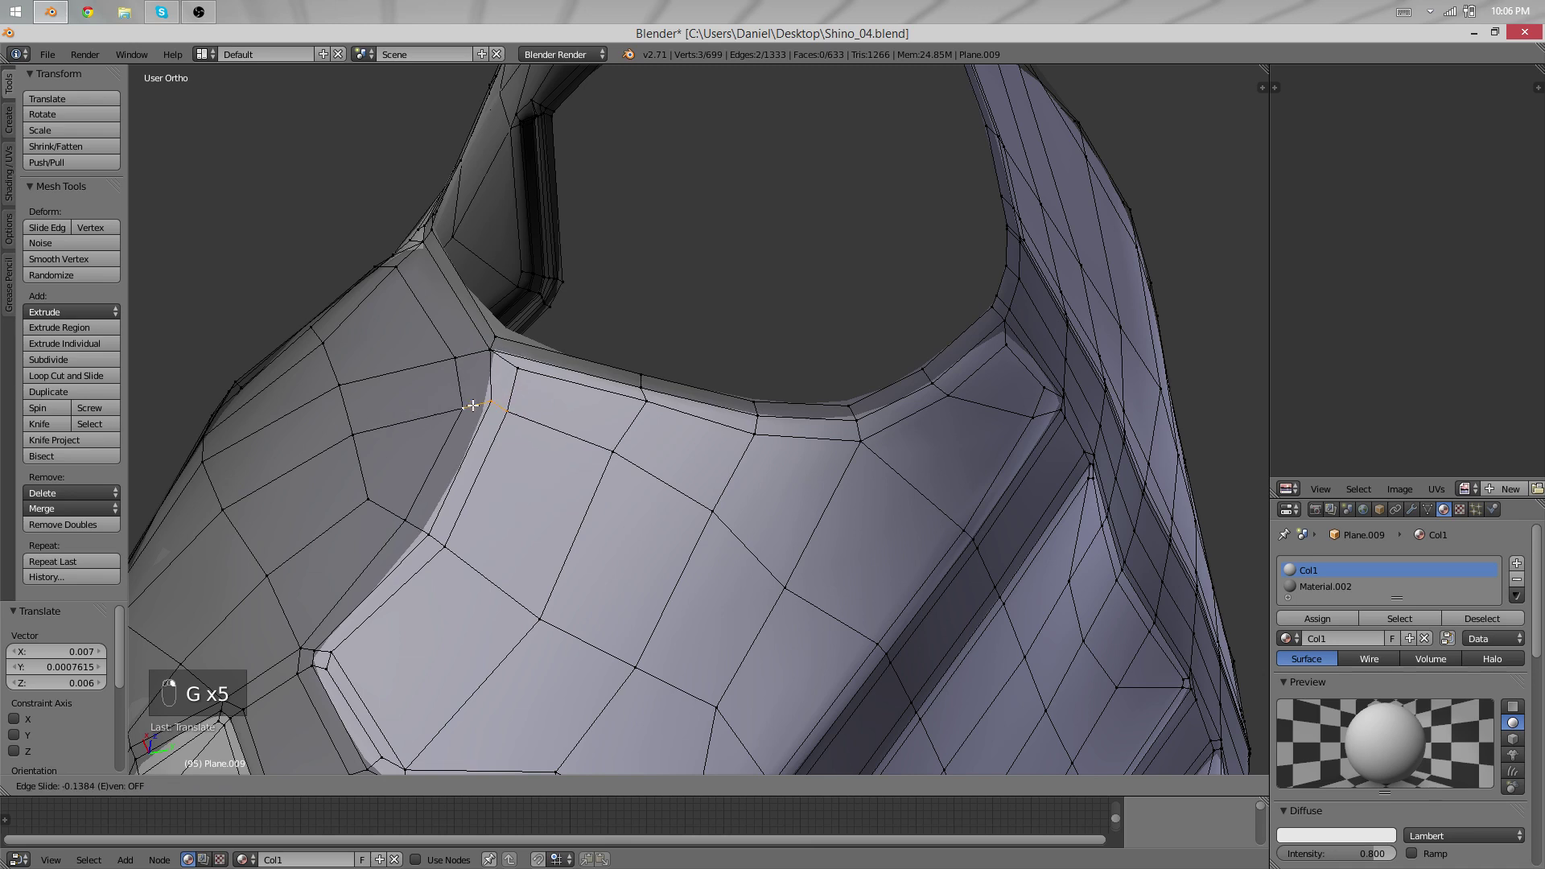
pyautogui.click(477, 397)
pyautogui.rightClick(515, 369)
pyautogui.press('g')
pyautogui.click(507, 372)
# Move the next vertex along the side panel's upper edge forward and slide the edge behind it by a factor of -0.113.
pyautogui.rightClick(641, 406)
pyautogui.press('g')
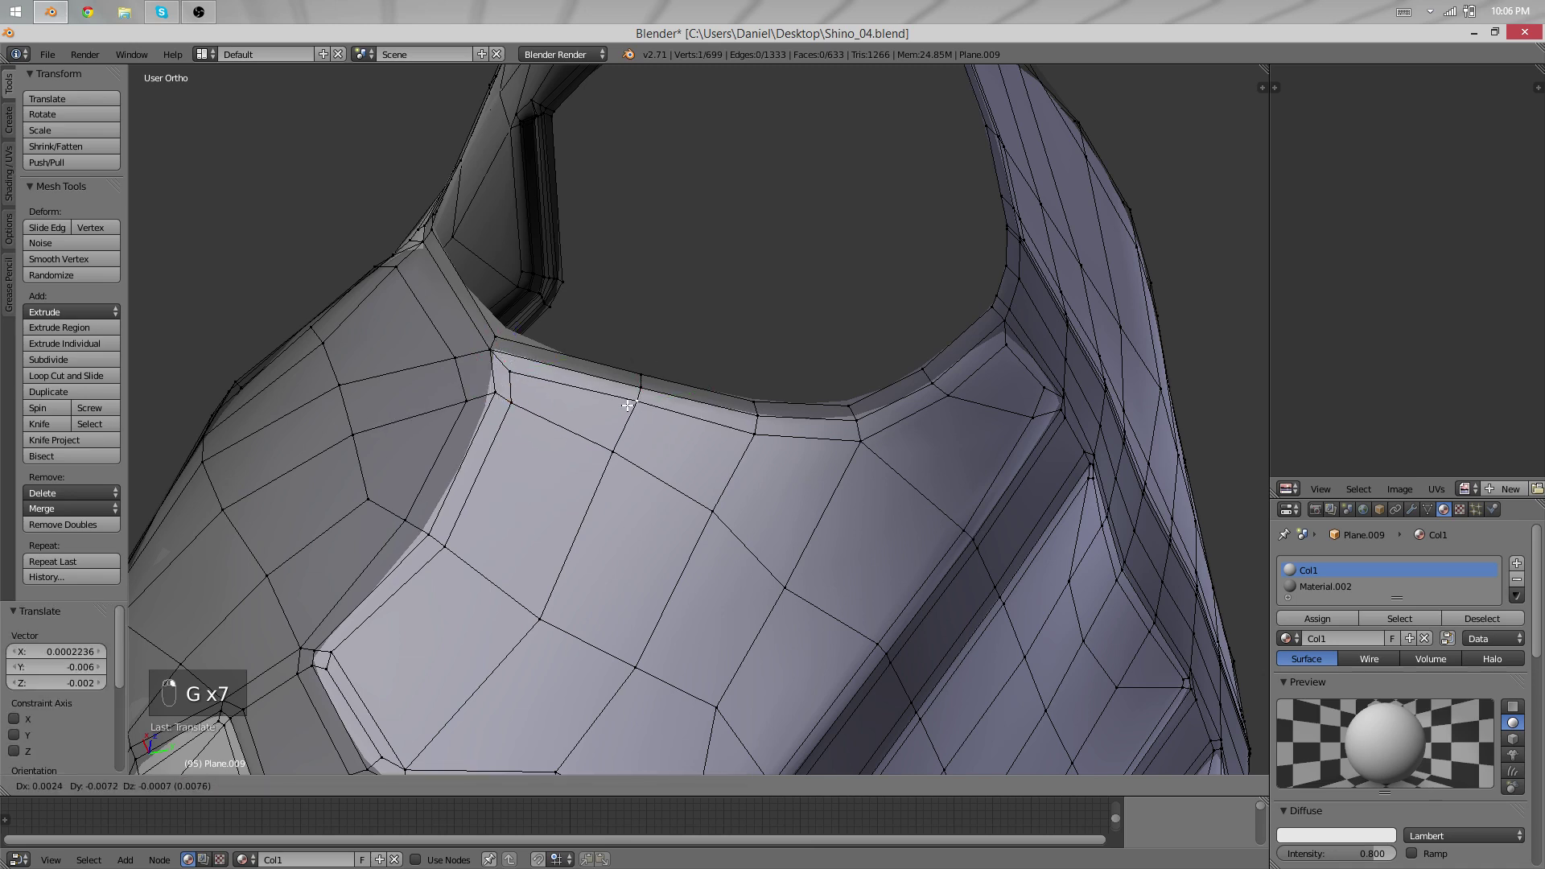
pyautogui.click(630, 405)
pyautogui.keyDown('shift'); pyautogui.rightClick(643, 416); pyautogui.keyUp('shift')
pyautogui.press('g')
pyautogui.press('g')
pyautogui.click(686, 485)
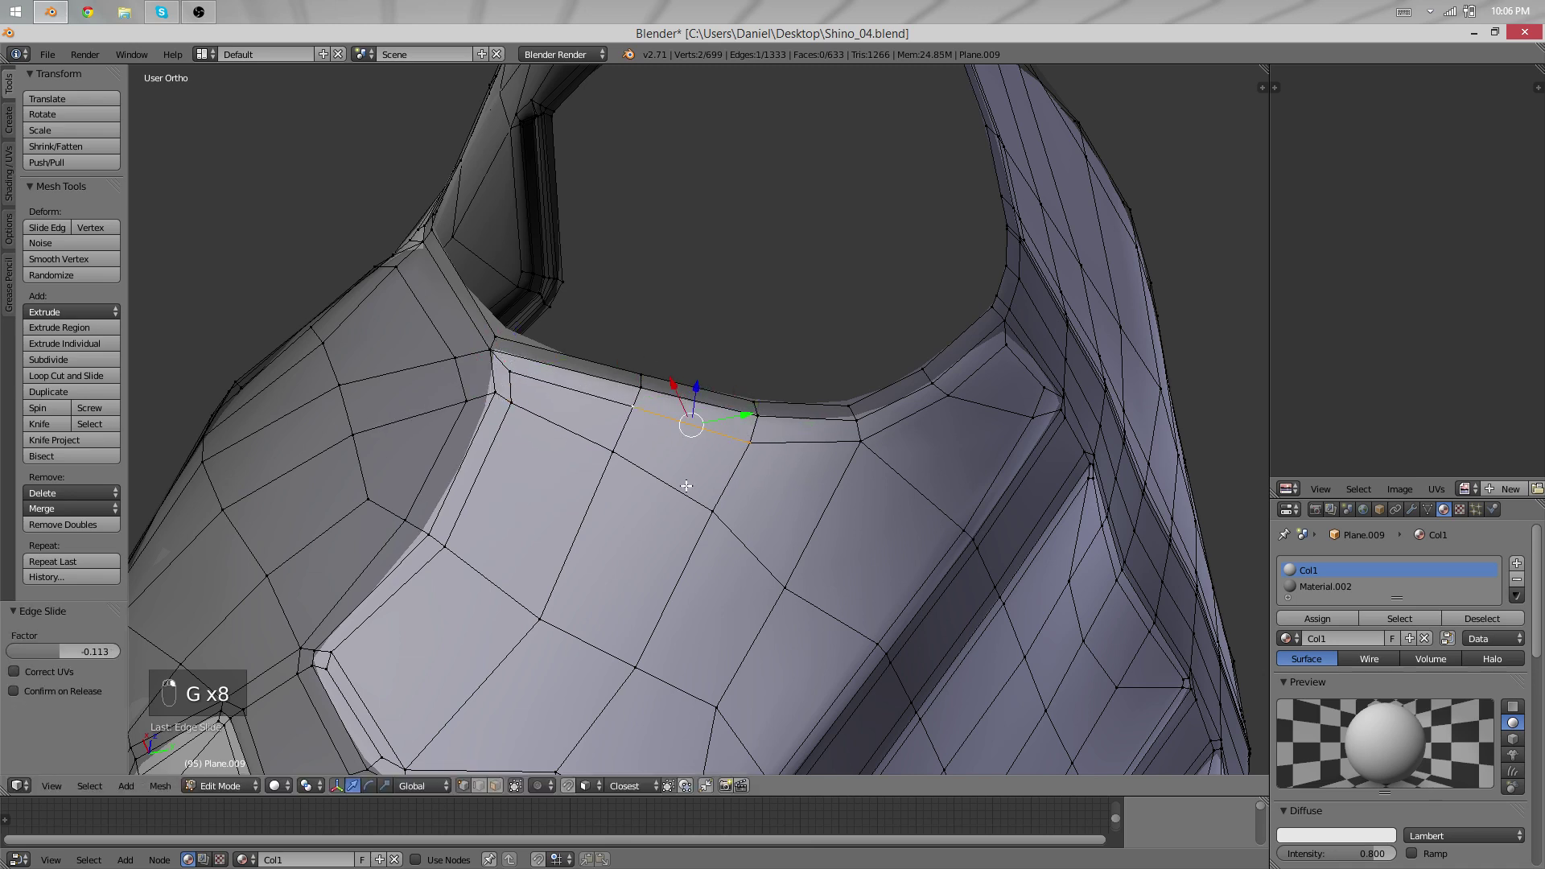
# Slide the edge in the side panel's second row, below the armhole border, downward by a factor of about -0.143.
pyautogui.moveTo(626, 455); pyautogui.dragTo(708, 508, button='right')
pyautogui.rightClick(713, 511)
pyautogui.keyDown('shift'); pyautogui.rightClick(717, 513); pyautogui.keyUp('shift')
pyautogui.press('g')
pyautogui.press('g')
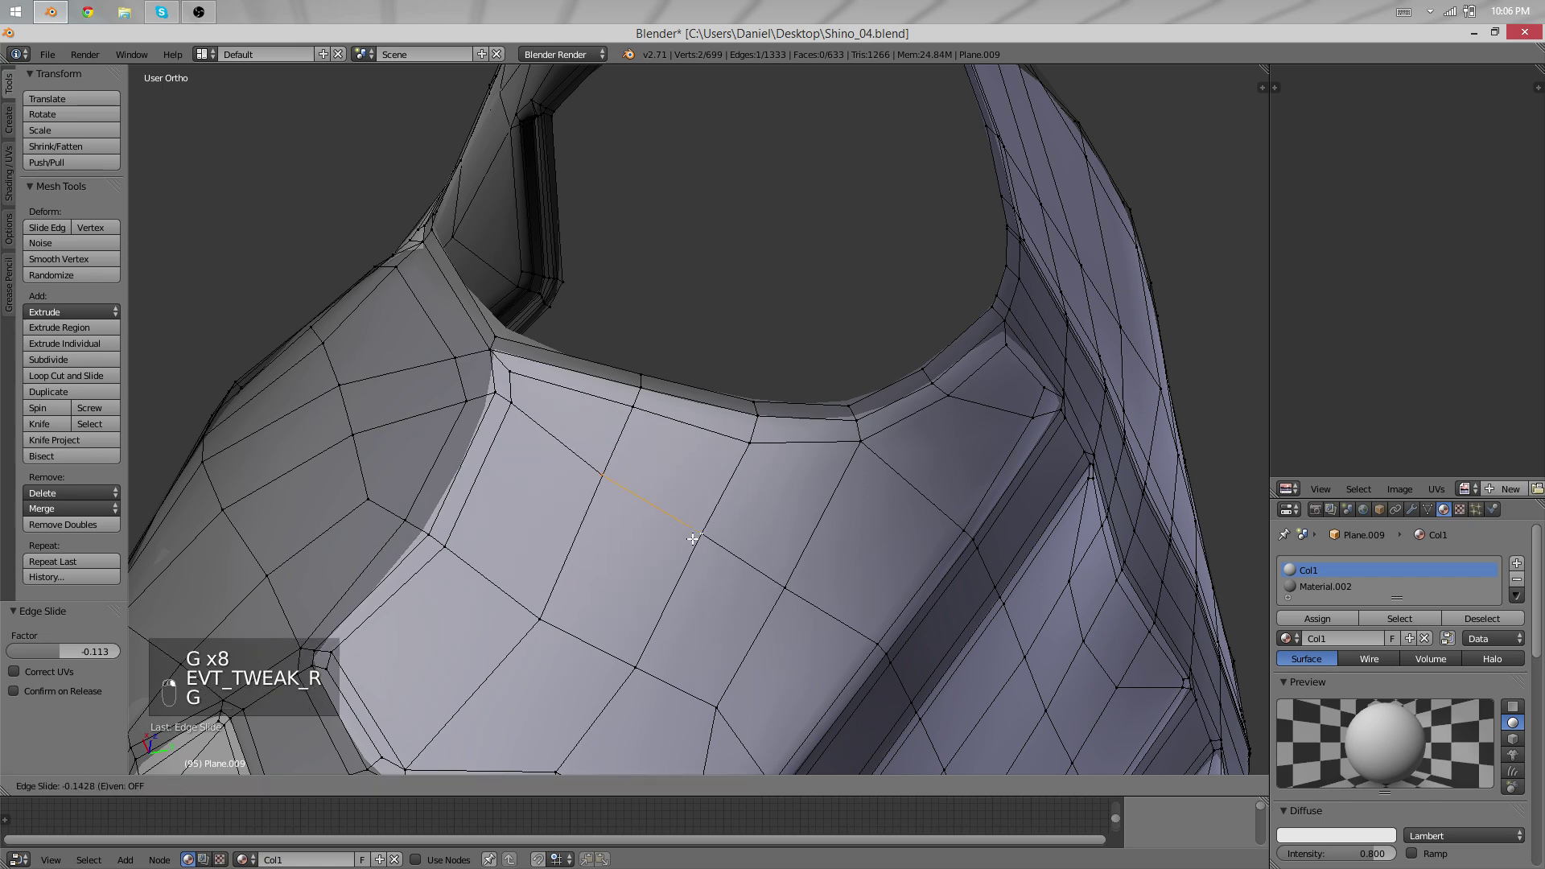
pyautogui.click(693, 538)
# Check the whole mesh, return to Object Mode and display layers 1 and 2 together to show the armour on the character.
pyautogui.press('a')
pyautogui.scroll(-4, 683, 437)
pyautogui.press('a')
pyautogui.moveTo(682, 437); pyautogui.dragTo(512, 495, button='middle')
pyautogui.scroll(3, 657, 499)
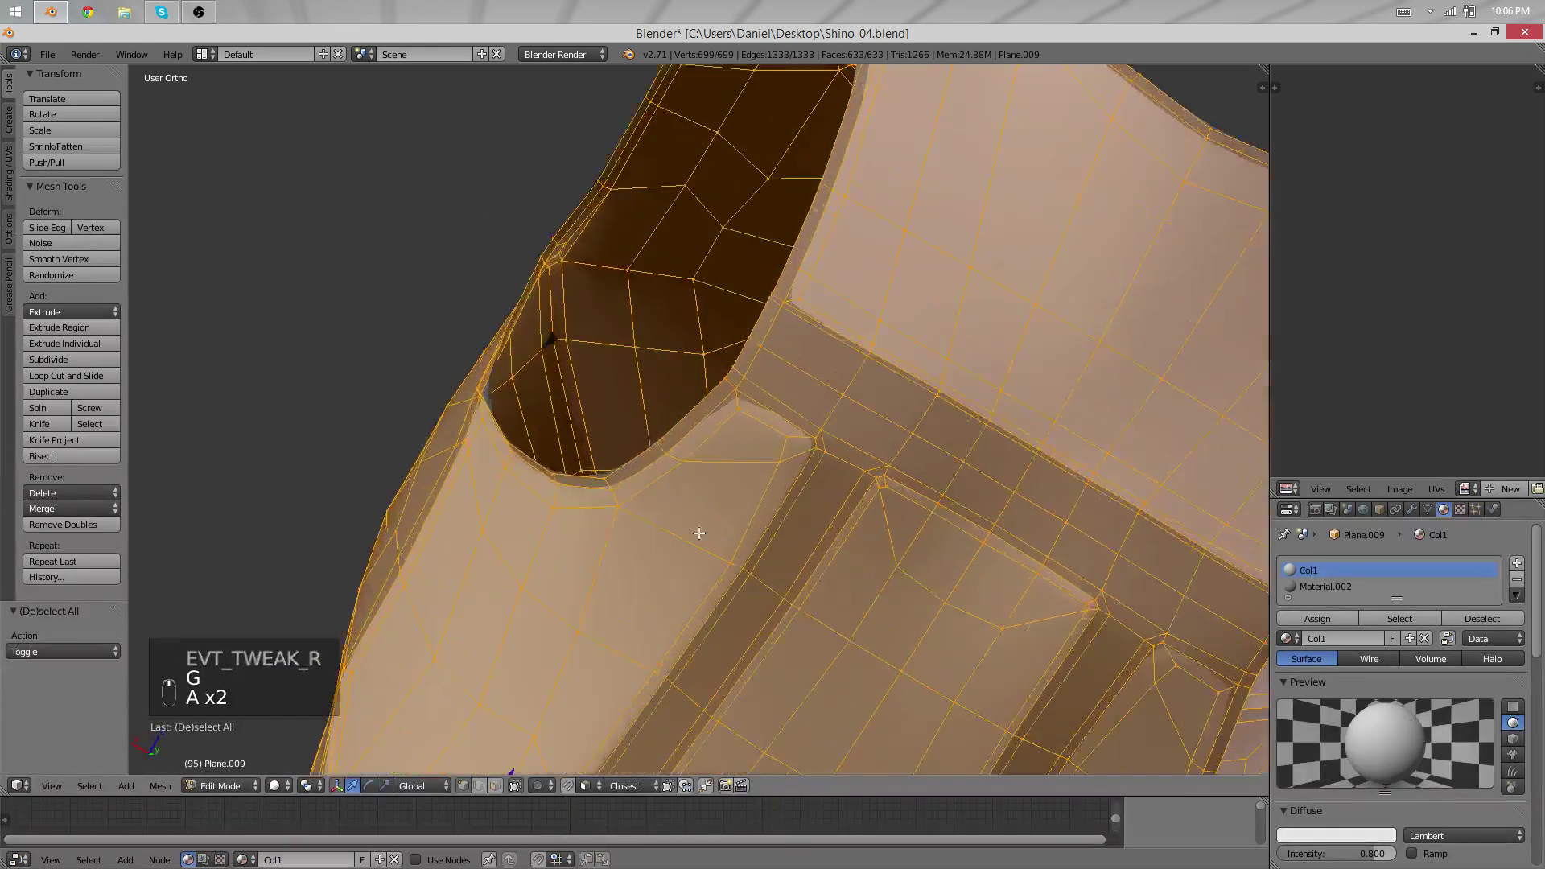
pyautogui.scroll(-5, 657, 499)
pyautogui.press('Tab')
pyautogui.press('1')
pyautogui.moveTo(561, 441); pyautogui.dragTo(884, 513, button='middle')
pyautogui.hotkey('shift', '2')
pyautogui.scroll(-2, 706, 514)
pyautogui.moveTo(707, 514); pyautogui.dragTo(724, 514, button='middle')
pyautogui.press('a')
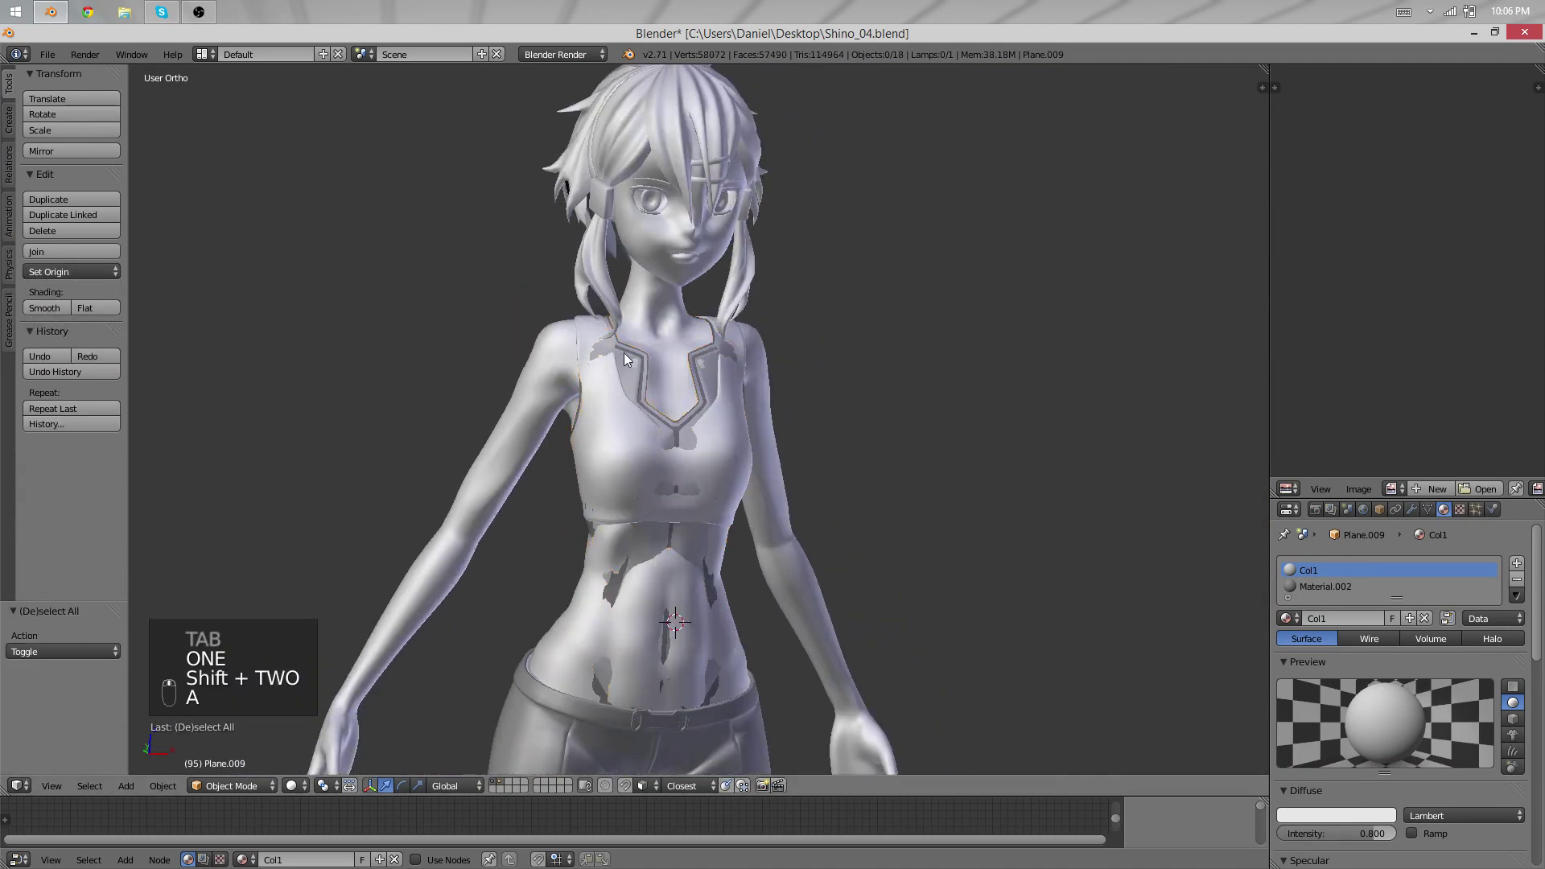
pyautogui.moveTo(625, 353); pyautogui.dragTo(656, 361, button='right')
pyautogui.rightClick(665, 359)
pyautogui.press('g')
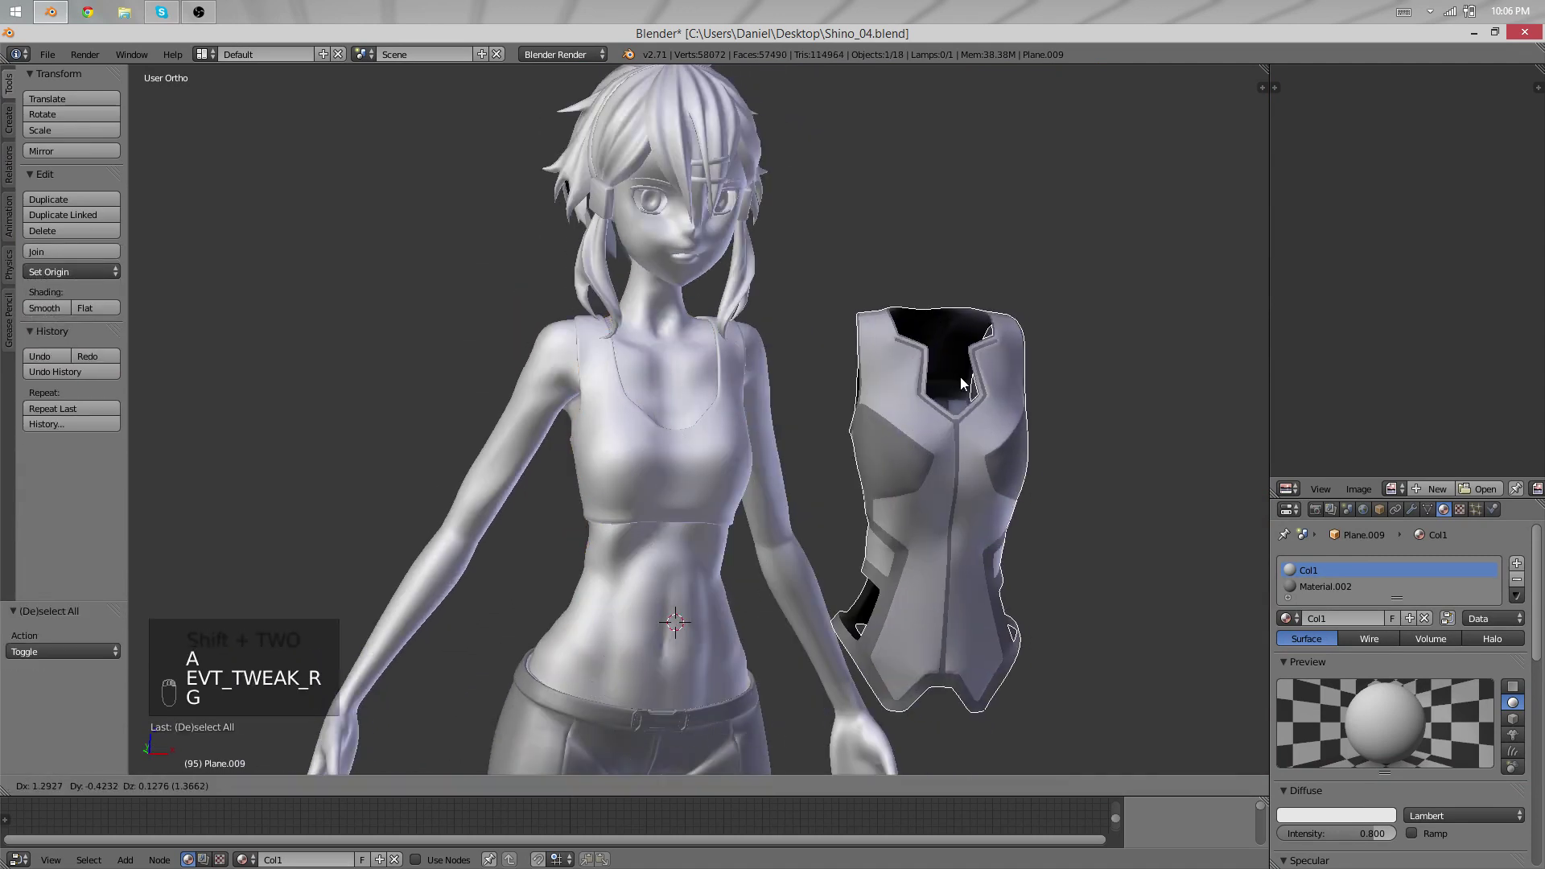
pyautogui.rightClick(960, 377)
# Examine the whole armour mesh in Edit Mode on the character for areas where the body and top poke through.
pyautogui.moveTo(635, 434); pyautogui.dragTo(799, 512, button='middle')
pyautogui.scroll(4, 882, 459)
pyautogui.press('Tab')
pyautogui.press('a')
pyautogui.press('a')
pyautogui.press('a')
pyautogui.press('a')
pyautogui.scroll(-2, 803, 516)
pyautogui.keyDown('shift'); pyautogui.scroll(-3, 804, 516); pyautogui.keyUp('shift')
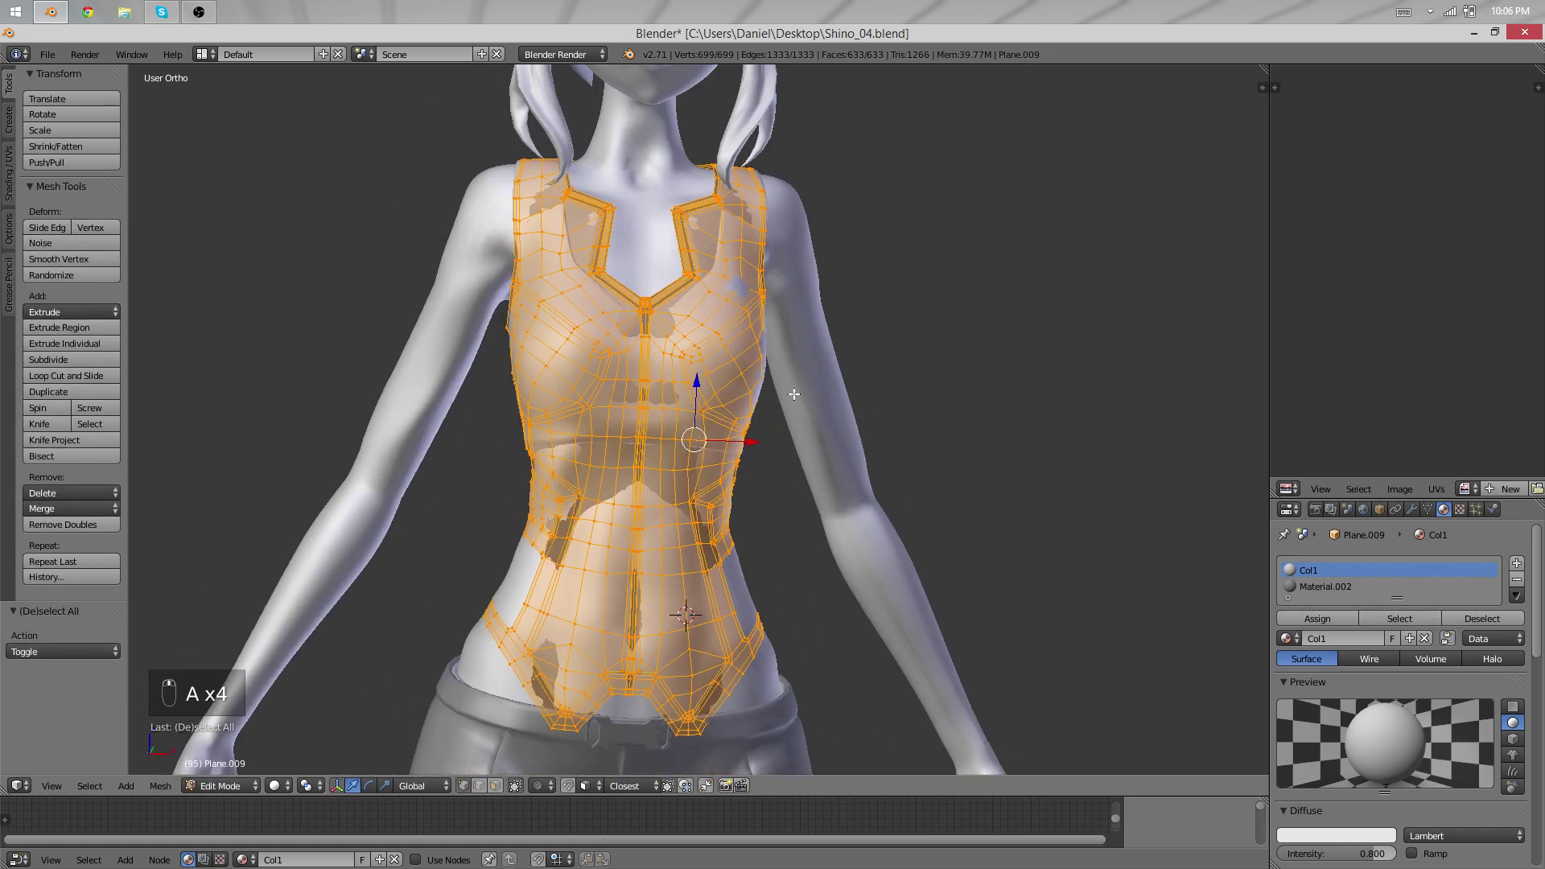
# Return to Object Mode, duplicate the torso armour in place and move the copy to layer 3.
pyautogui.press('Tab')
pyautogui.hotkey('shift', 'd')
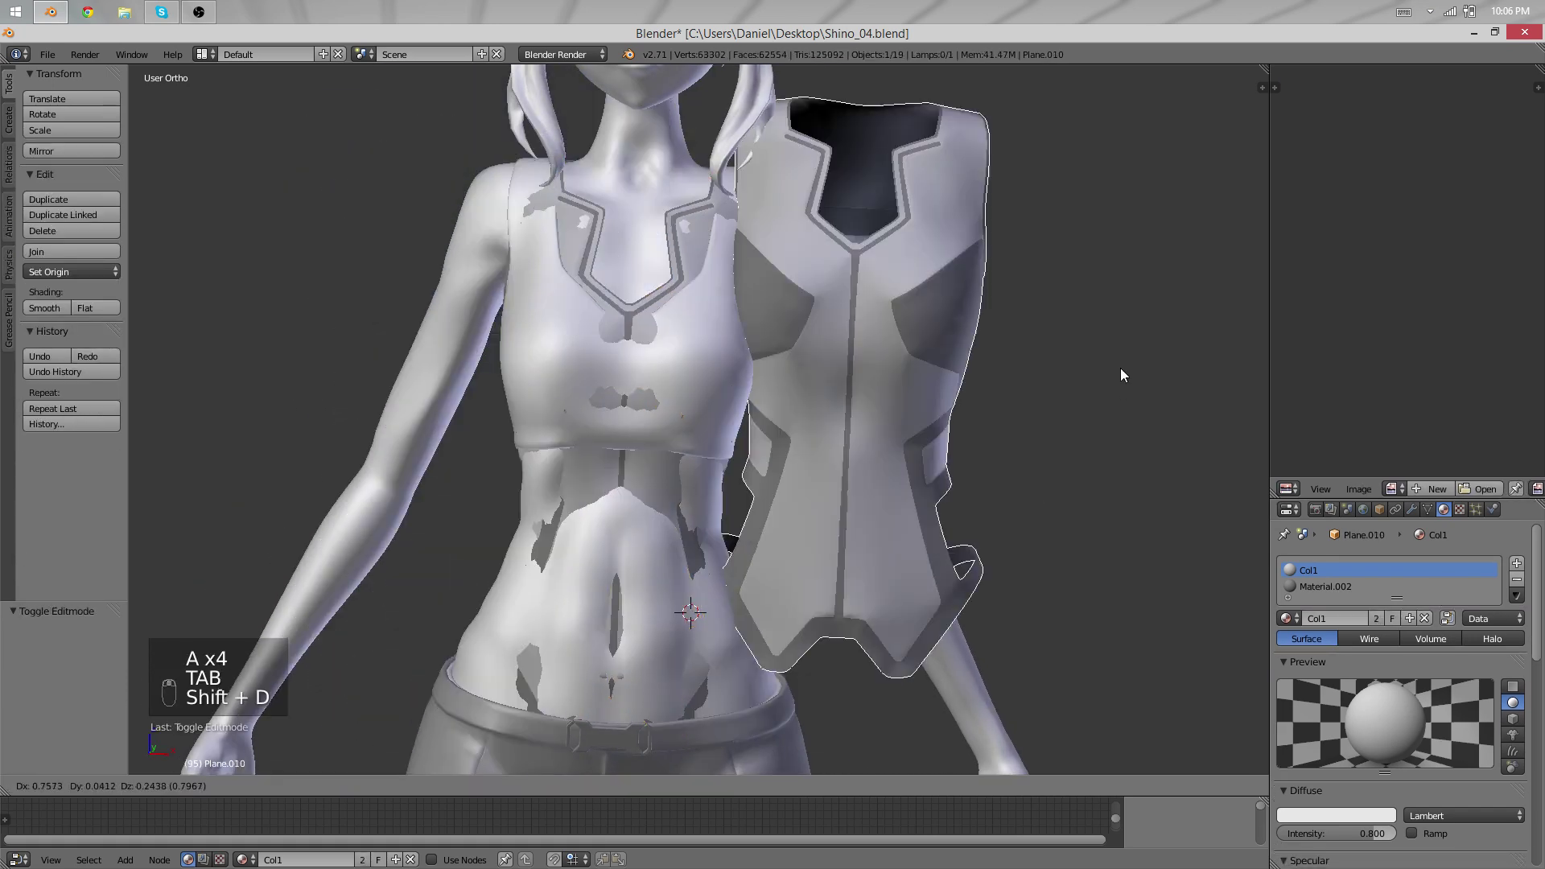
pyautogui.rightClick(1119, 362)
pyautogui.press('m')
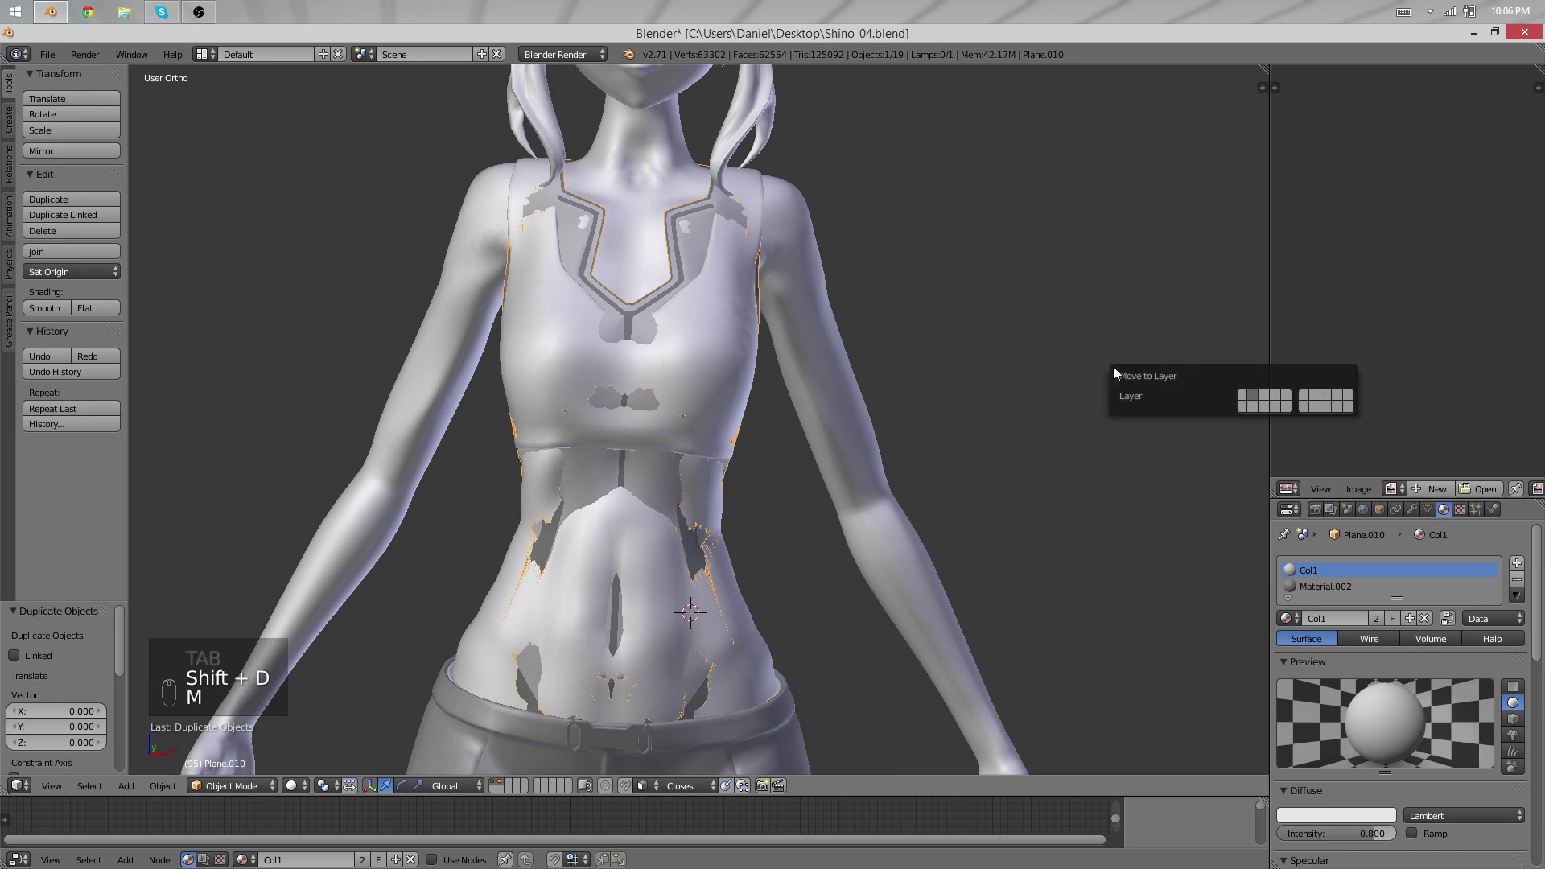
pyautogui.press('3')
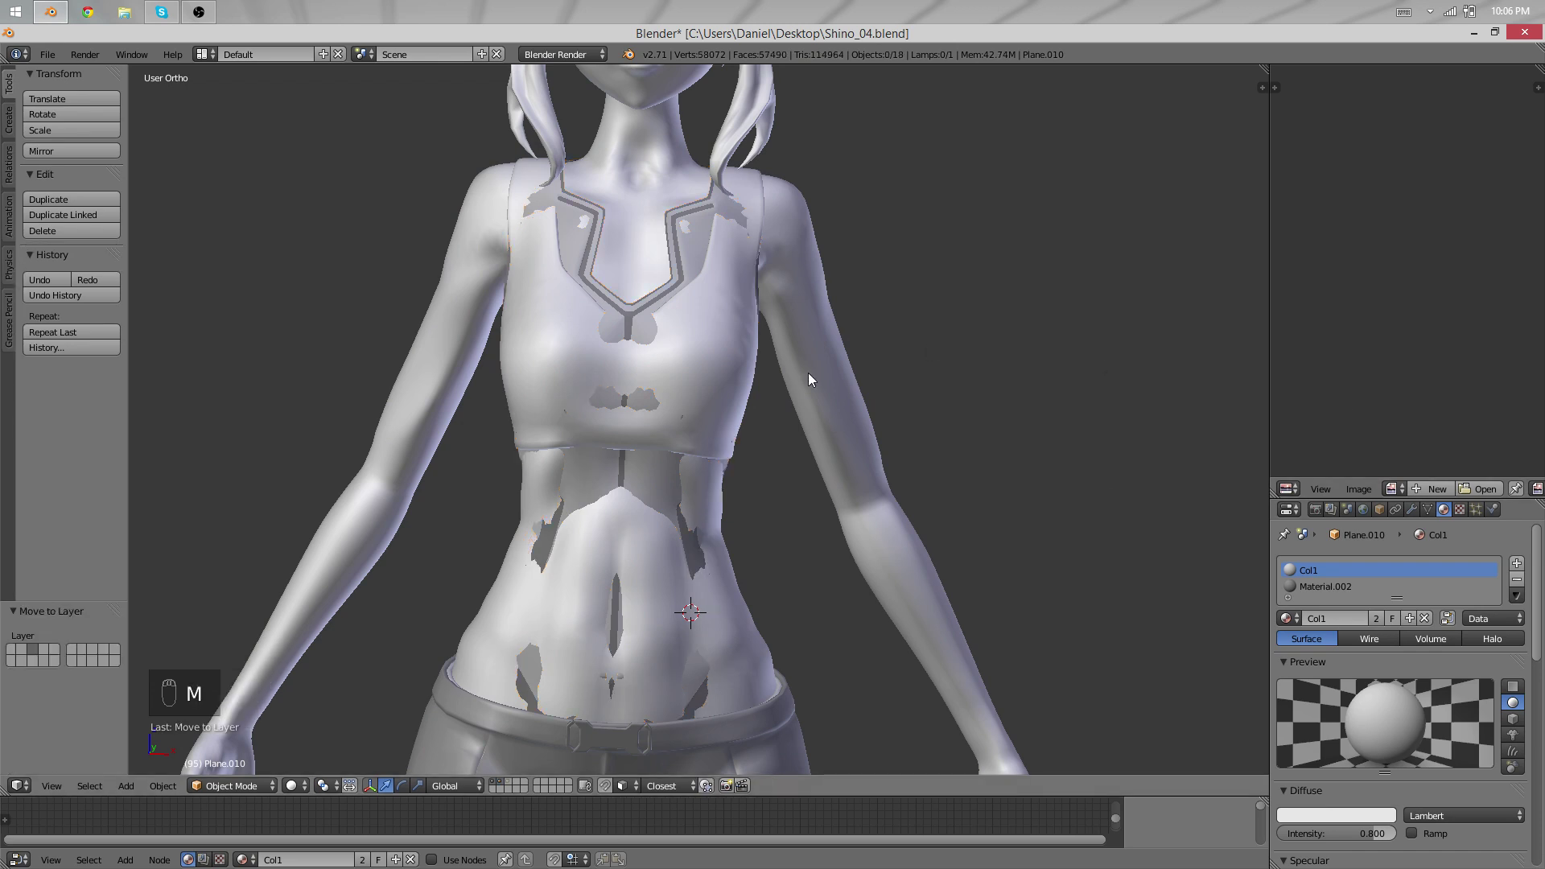
# Save the file over the existing one and select the original torso armour on layer 2 again.
pyautogui.rightClick(675, 237)
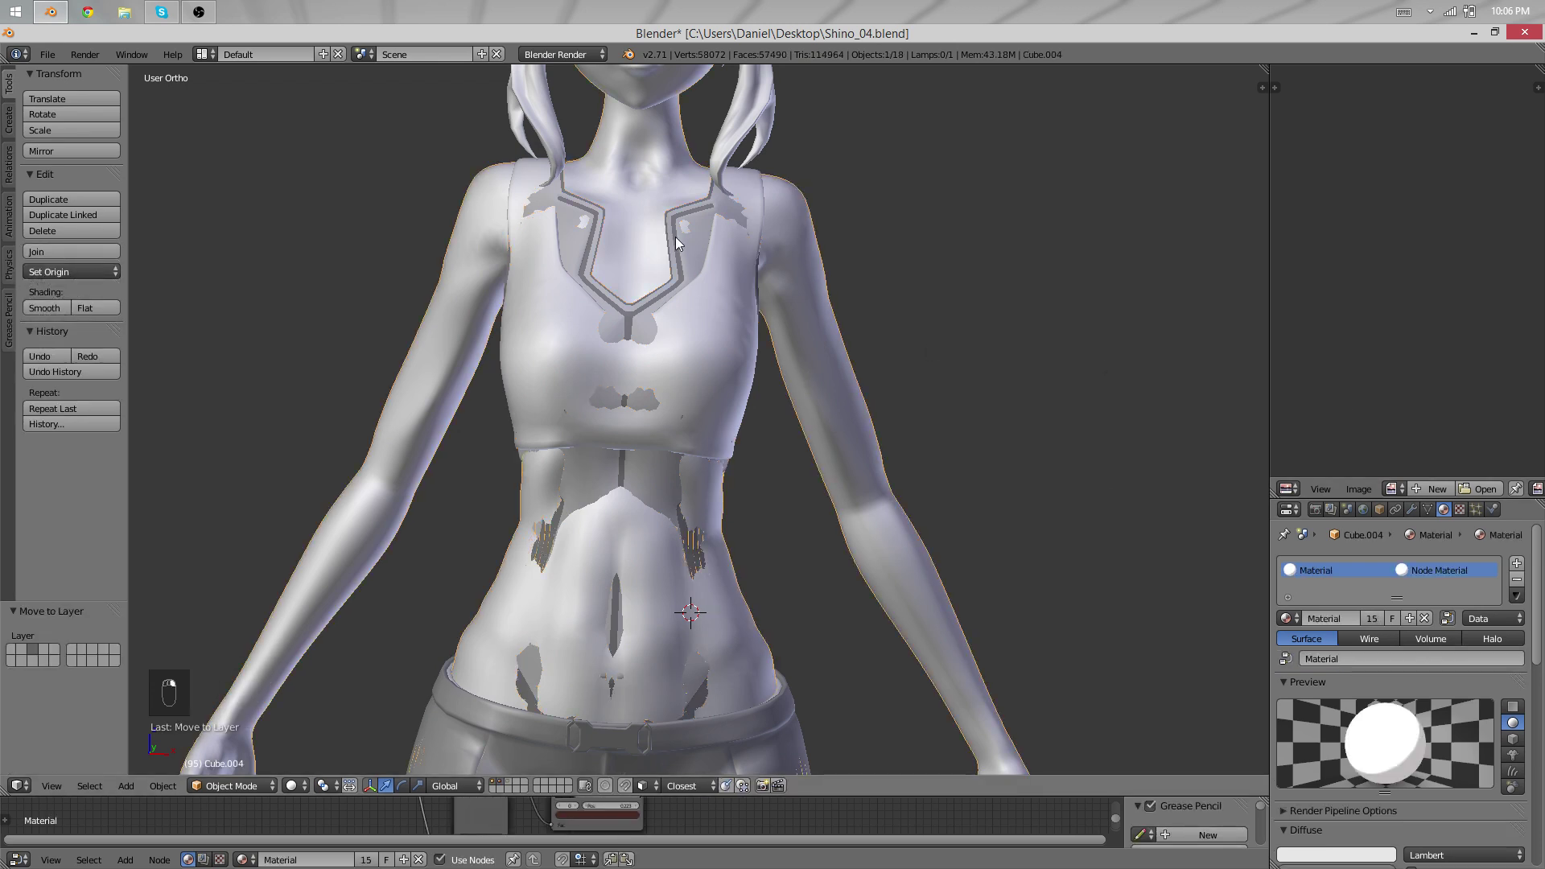
pyautogui.hotkey('ctrl', 's')
pyautogui.click(787, 357)
pyautogui.rightClick(583, 282)
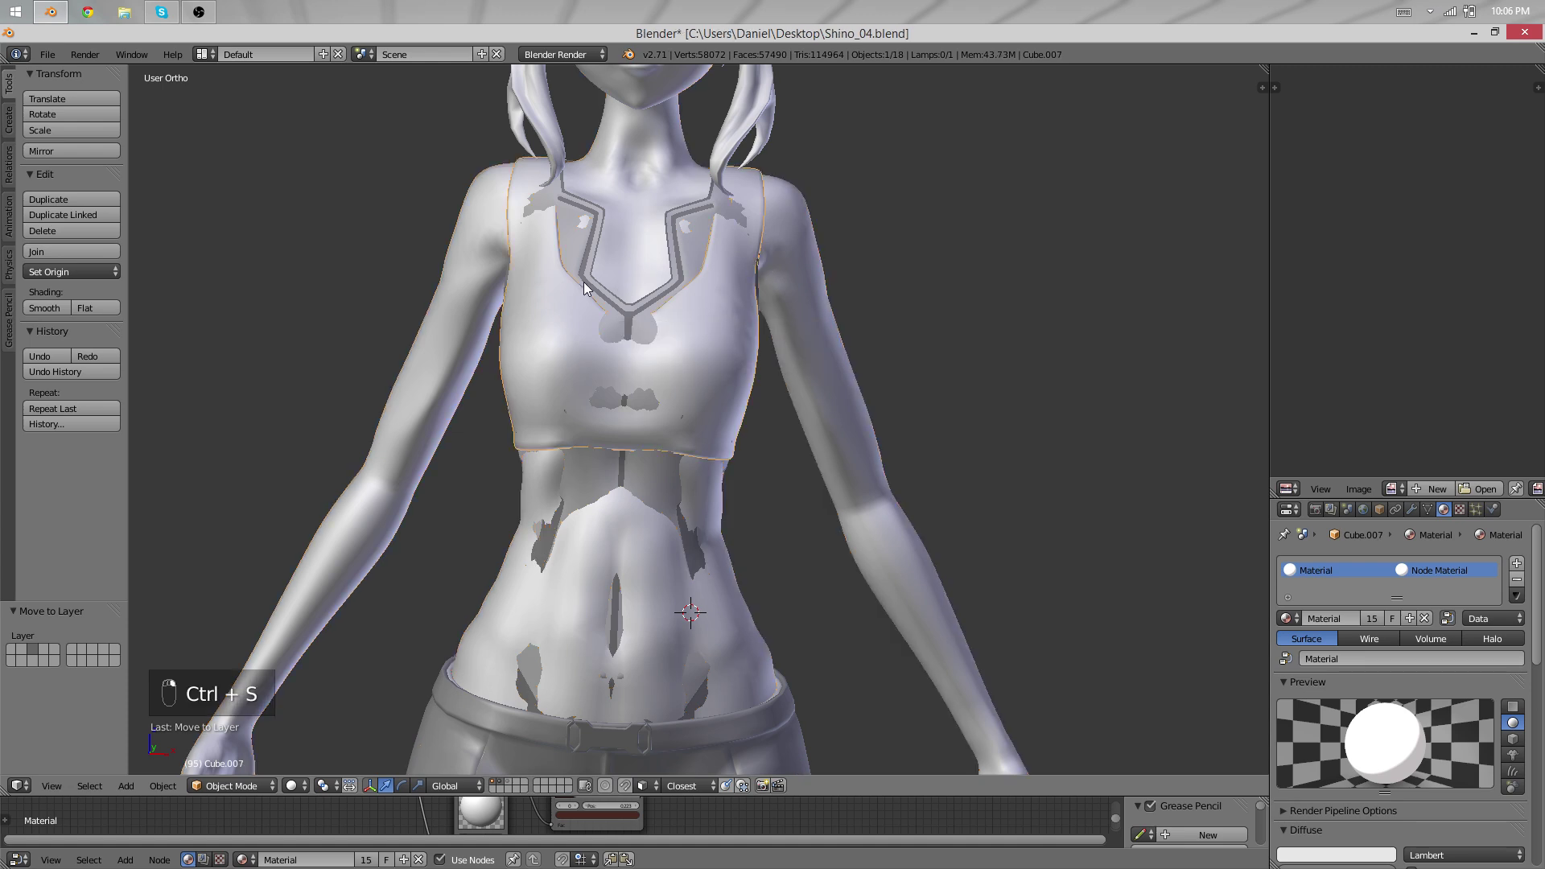
pyautogui.rightClick(585, 283)
pyautogui.press('g')
pyautogui.rightClick(849, 236)
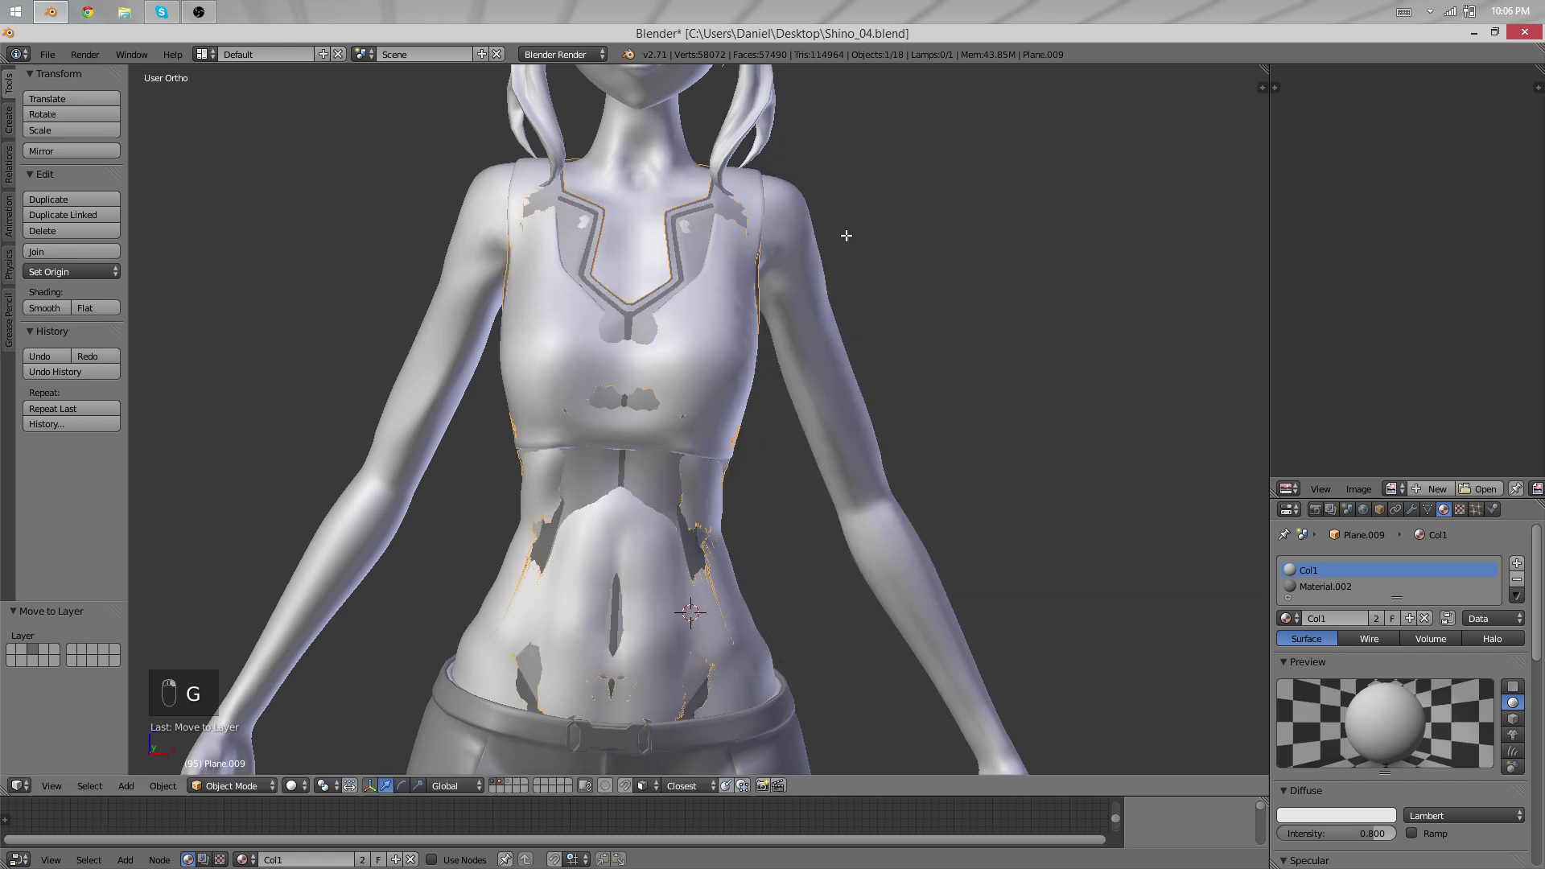
# Select the entire armour mesh, inflate it by about 0.016 with Shrink/Fatten, and check the fit from the side.
pyautogui.press('Tab')
pyautogui.press('a')
pyautogui.press('a')
pyautogui.press('a')
pyautogui.click(90, 143)
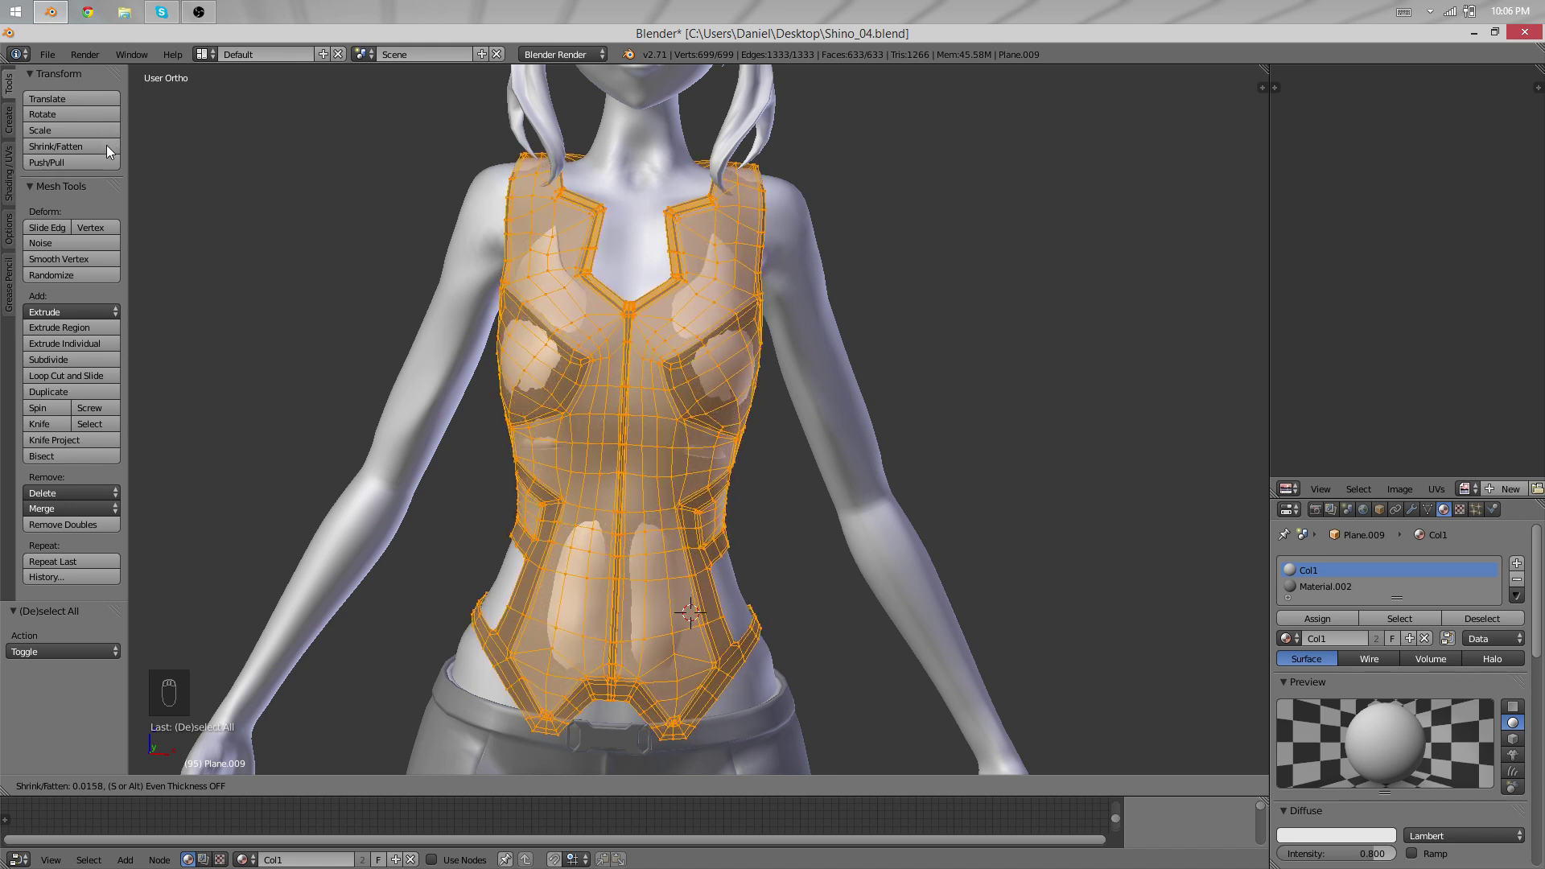
pyautogui.click(106, 145)
pyautogui.press('Tab')
pyautogui.moveTo(631, 476); pyautogui.dragTo(451, 465, button='middle')
pyautogui.scroll(4, 684, 426)
pyautogui.keyDown('shift'); pyautogui.moveTo(689, 425); pyautogui.dragTo(681, 528, button='middle'); pyautogui.keyUp('shift')
pyautogui.moveTo(615, 475); pyautogui.dragTo(985, 456, button='middle')
pyautogui.press('Tab')
pyautogui.press('Tab')
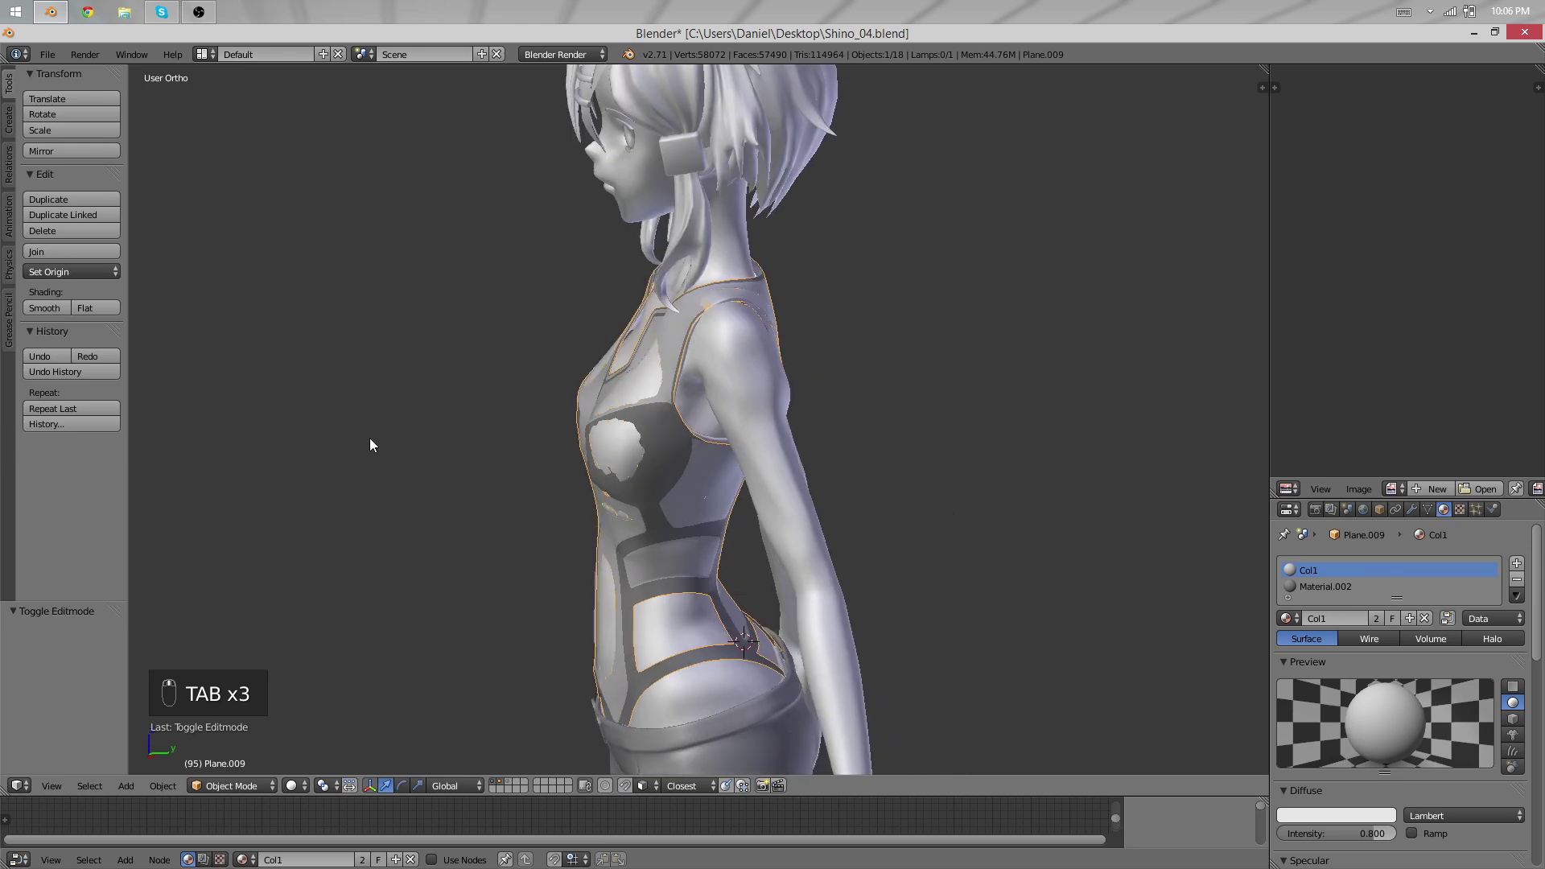
# Pull the edge on the dark chest panel outward about 0.028 in X, using proportional editing with a size of 0.22.
pyautogui.moveTo(369, 438); pyautogui.dragTo(529, 332, button='middle')
pyautogui.scroll(4, 708, 452)
pyautogui.moveTo(683, 441); pyautogui.dragTo(727, 229, button='middle')
pyautogui.press('Tab')
pyautogui.press('a')
pyautogui.click(810, 286)
pyautogui.scroll(2, 801, 275)
pyautogui.press('o')
pyautogui.press('g')
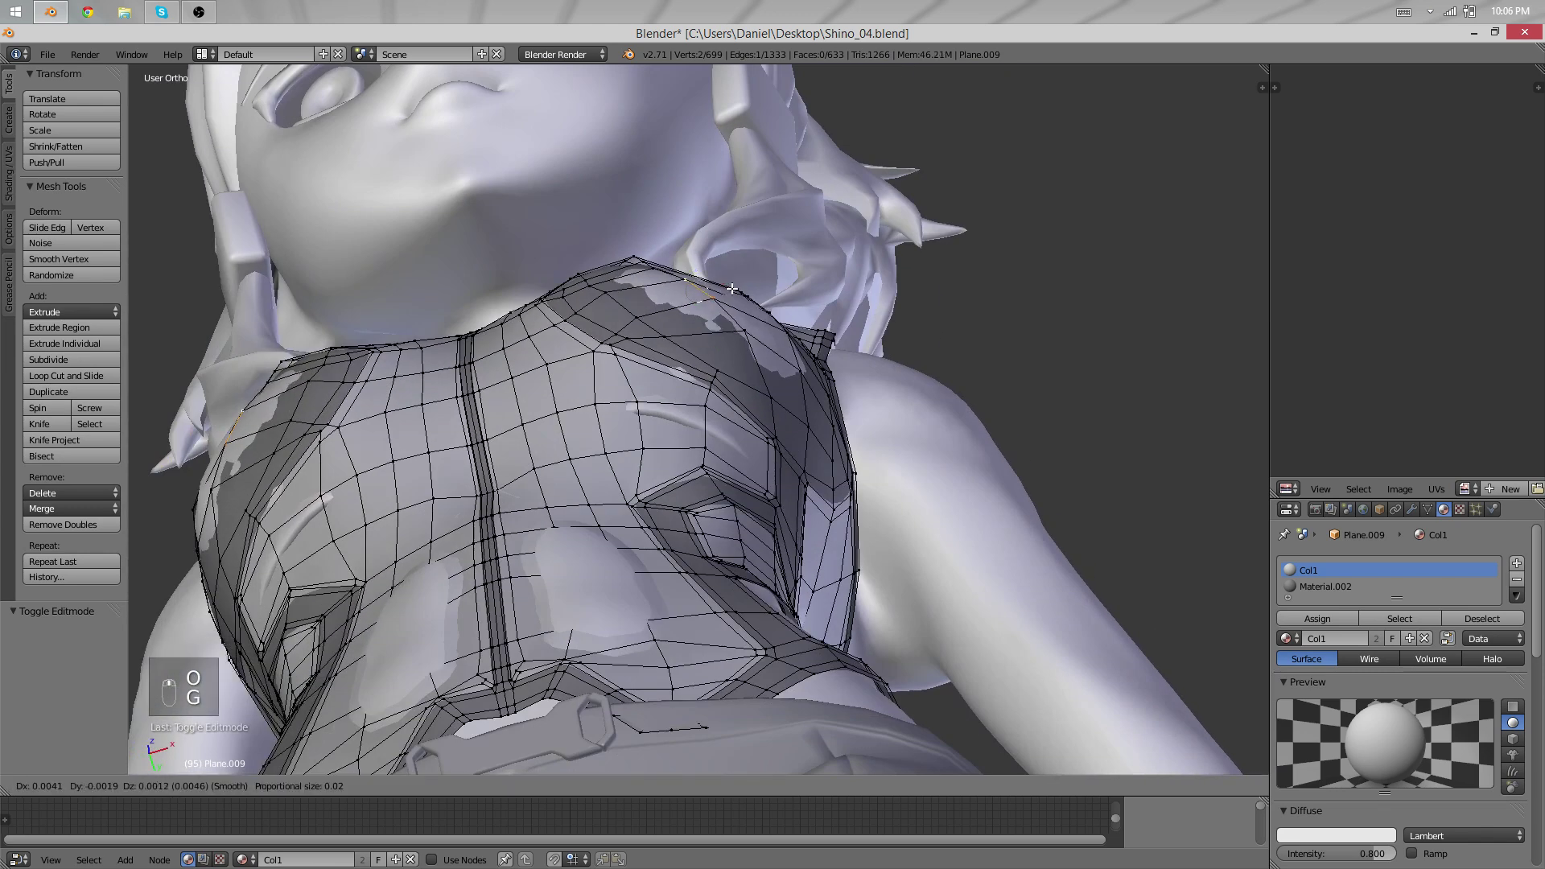
pyautogui.scroll(-15, 732, 287)
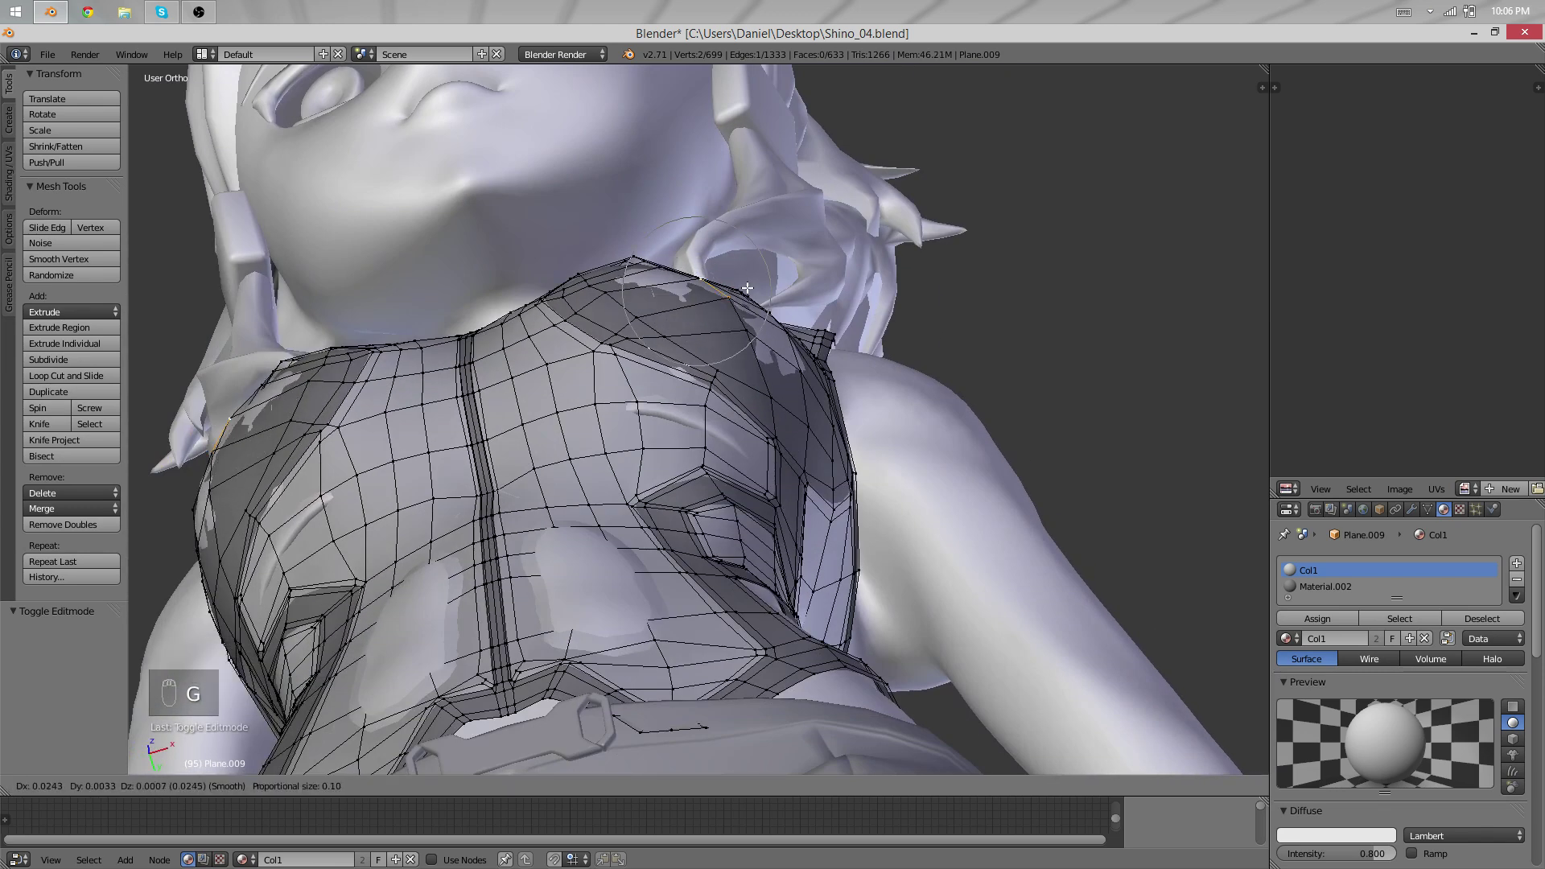
pyautogui.scroll(-5, 748, 287)
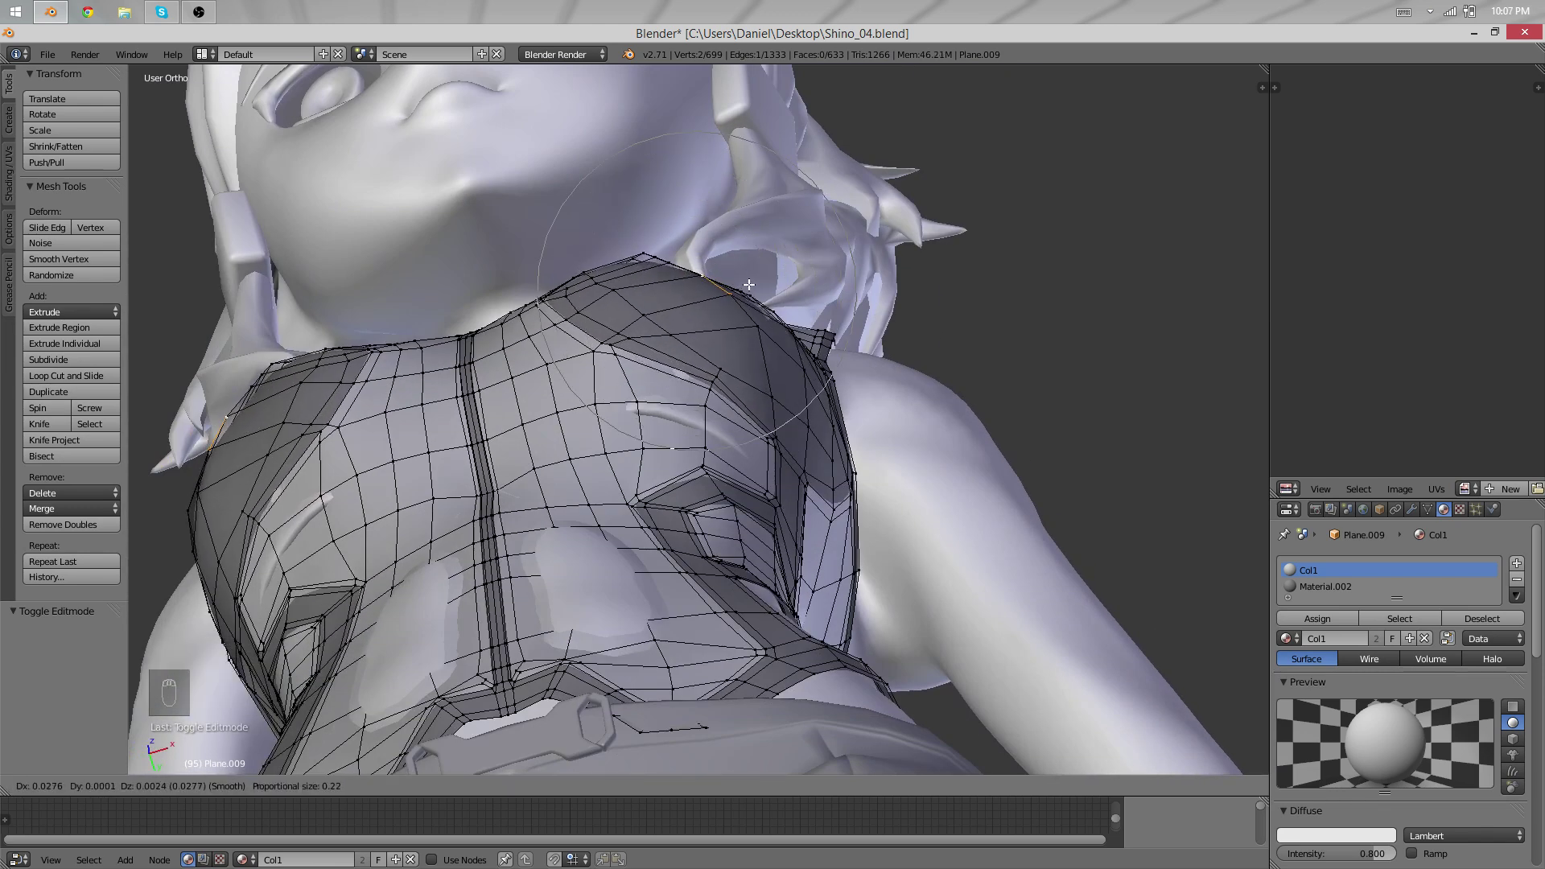
pyautogui.click(749, 284)
pyautogui.press('g')
pyautogui.click(750, 285)
# Pull the armour above the dark chest panel outward with proportional editing, ending with a move of about -0.027 in Y and 0.010 in Z.
pyautogui.moveTo(750, 287); pyautogui.dragTo(667, 506, button='middle')
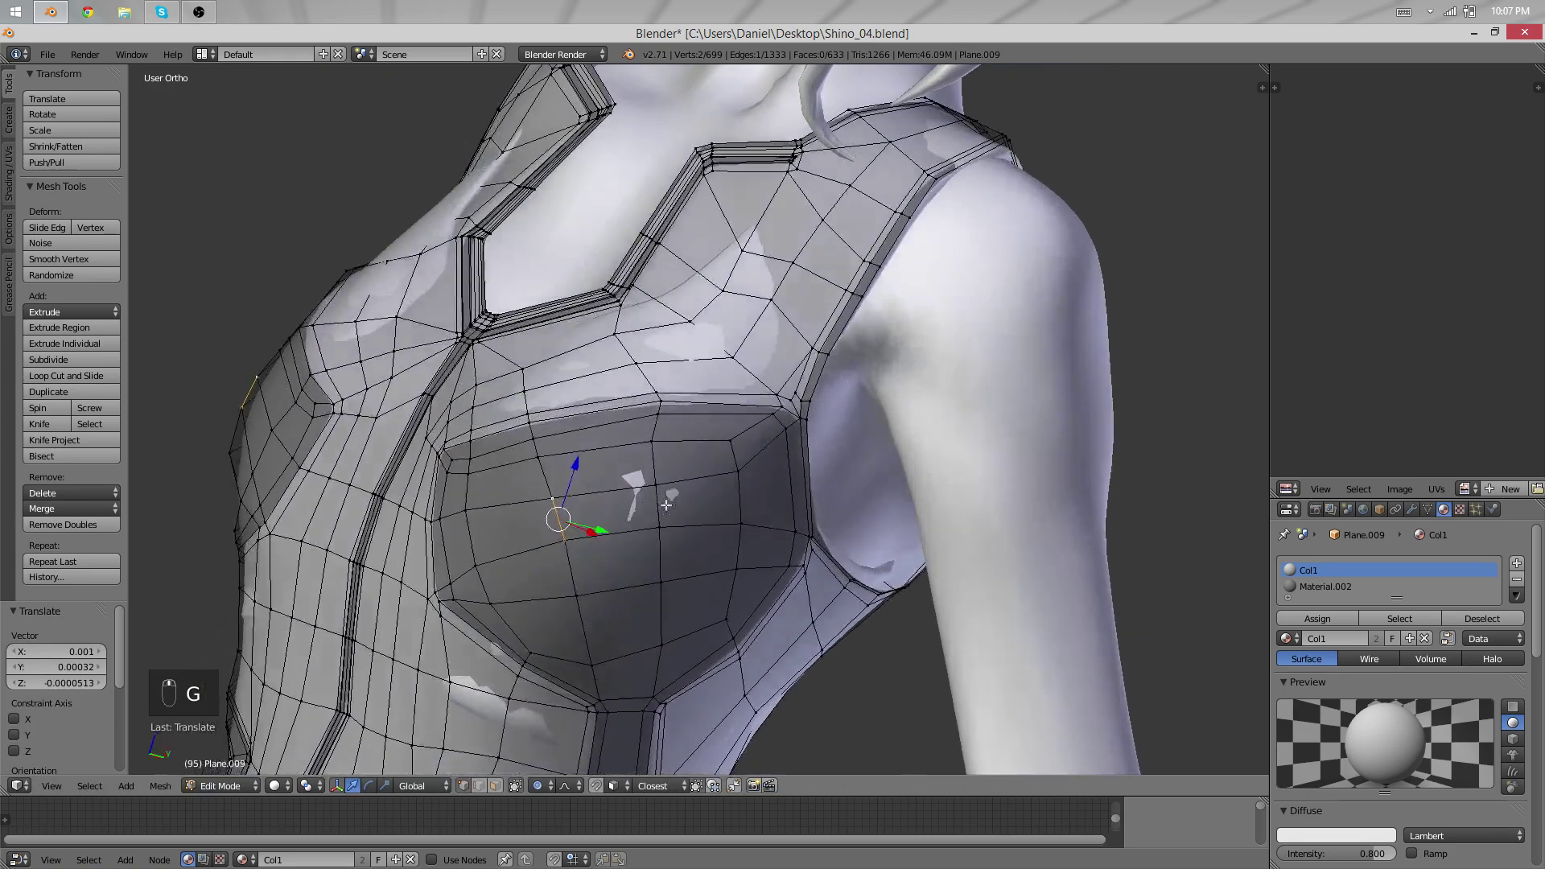
pyautogui.press('Tab')
pyautogui.press('Tab')
pyautogui.moveTo(471, 380); pyautogui.dragTo(605, 293, button='middle')
pyautogui.press('g')
pyautogui.click(556, 348)
pyautogui.press('g')
pyautogui.click(610, 290)
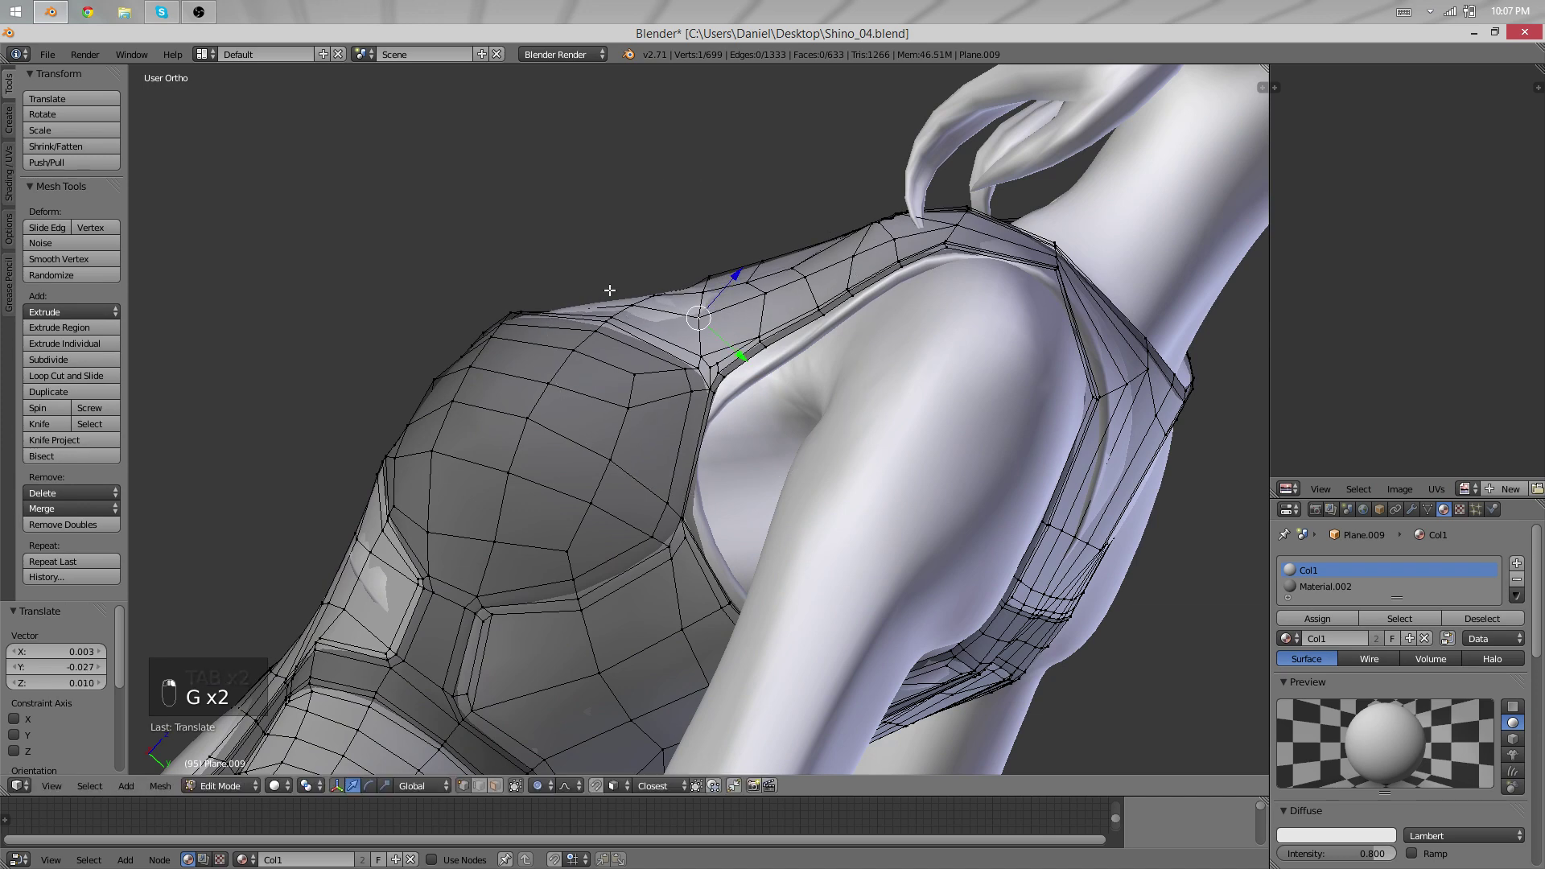
# Move the vertex just above the chest panel's upper edge forward about -0.012 in Y and try the neighbouring vertices.
pyautogui.moveTo(644, 348); pyautogui.dragTo(647, 370, button='middle')
pyautogui.rightClick(606, 326)
pyautogui.press('g')
pyautogui.rightClick(610, 318)
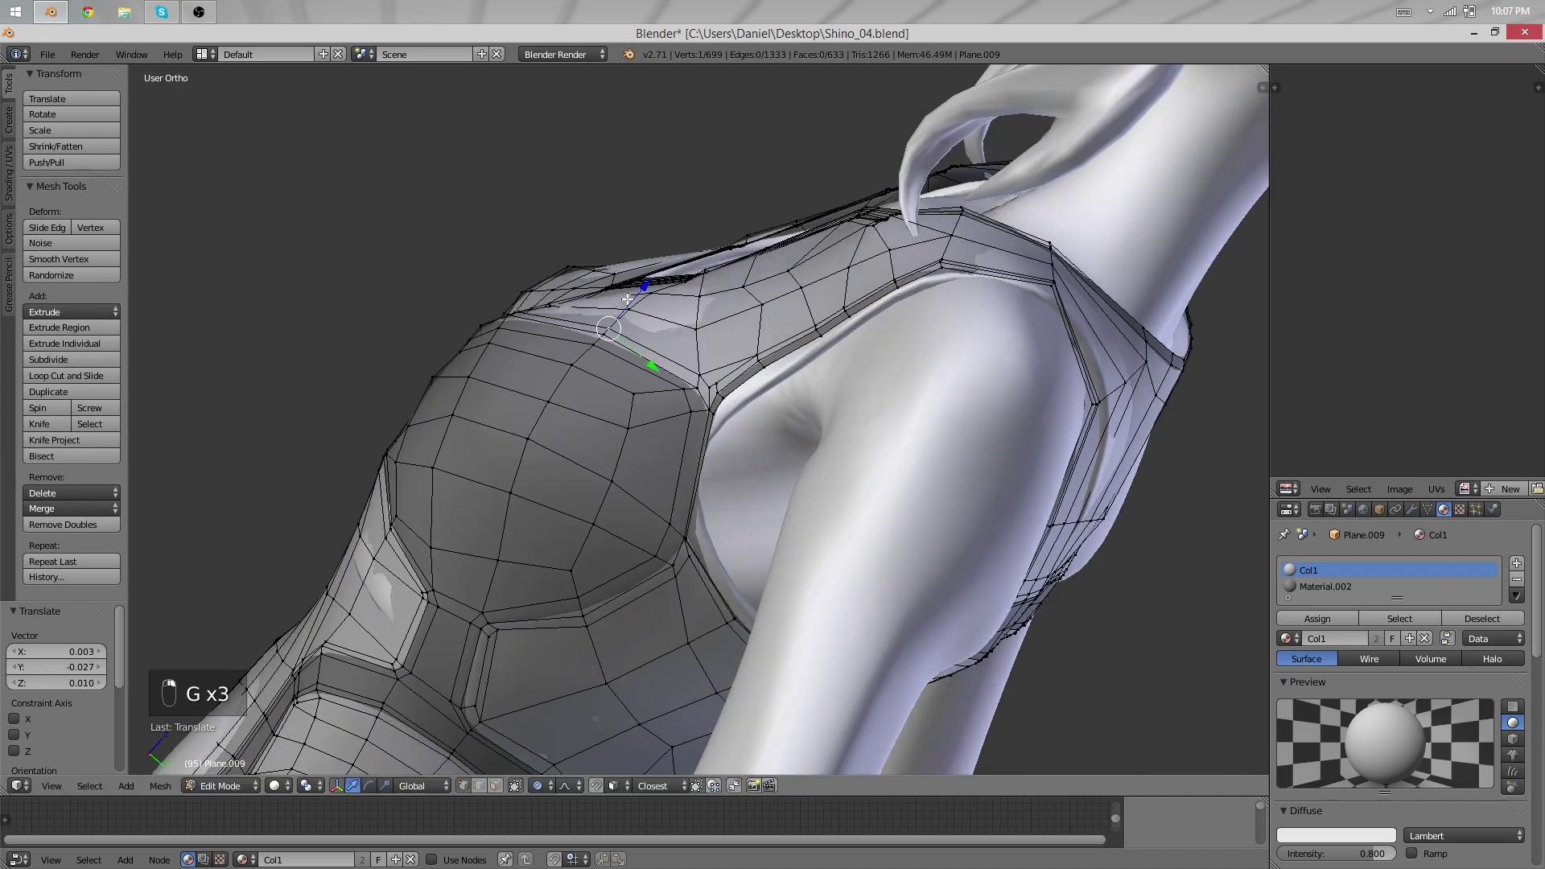
pyautogui.rightClick(630, 305)
pyautogui.press('g')
pyautogui.click(621, 294)
pyautogui.moveTo(655, 428); pyautogui.dragTo(654, 483, button='middle')
pyautogui.rightClick(550, 303)
pyautogui.press('g')
pyautogui.rightClick(572, 275)
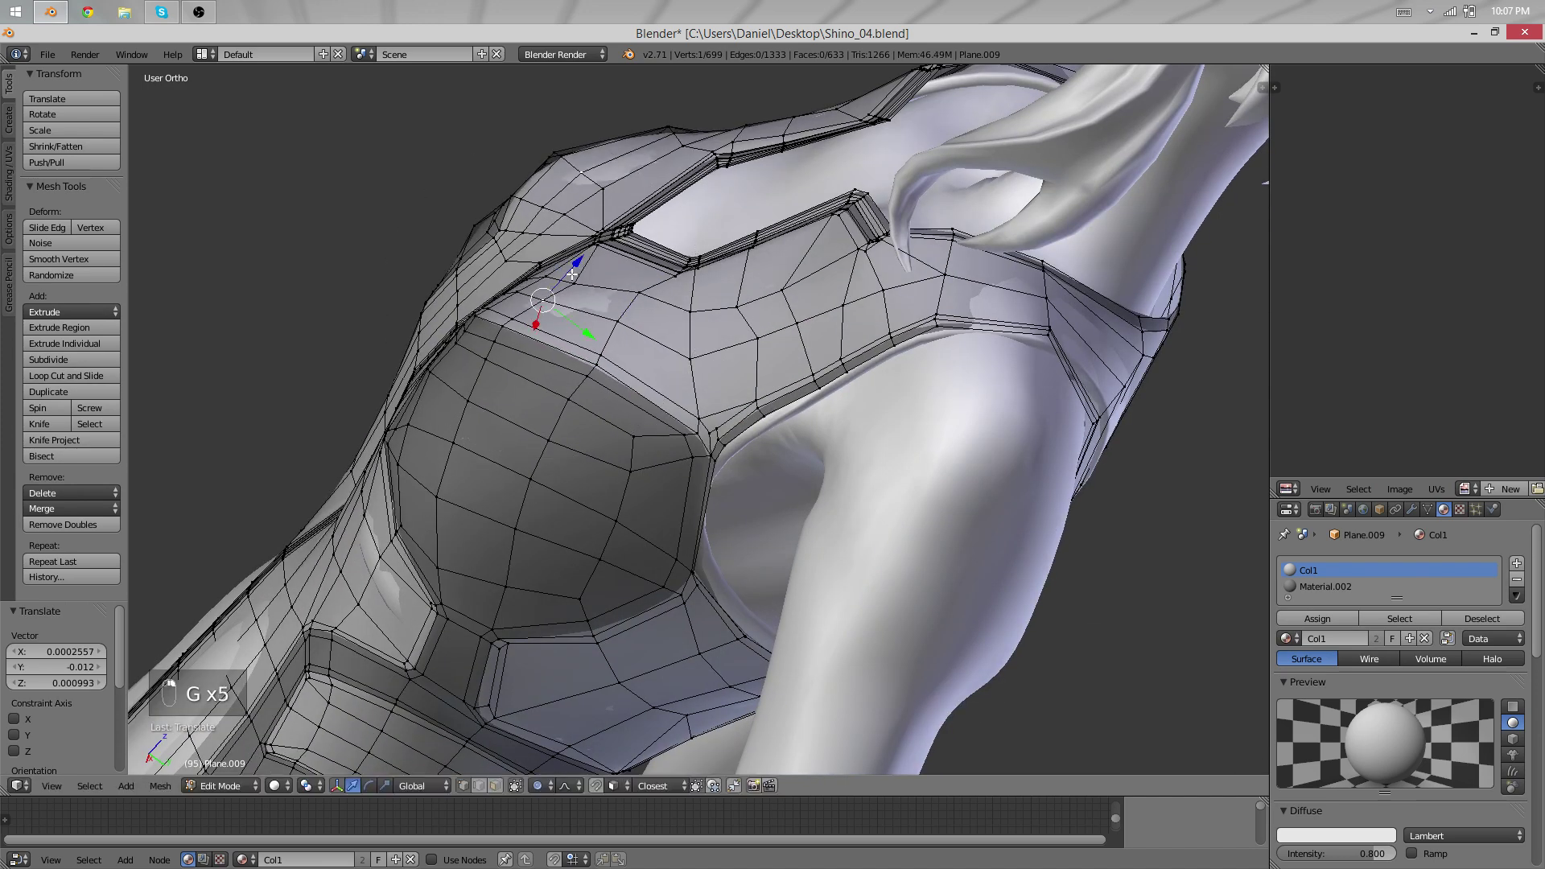
# Turn off proportional editing, then adjust the short edge on the upper chest and rotate it about -4 degrees.
pyautogui.press('-')
pyautogui.moveTo(842, 514); pyautogui.dragTo(740, 392, button='middle')
pyautogui.scroll(-6, 740, 393)
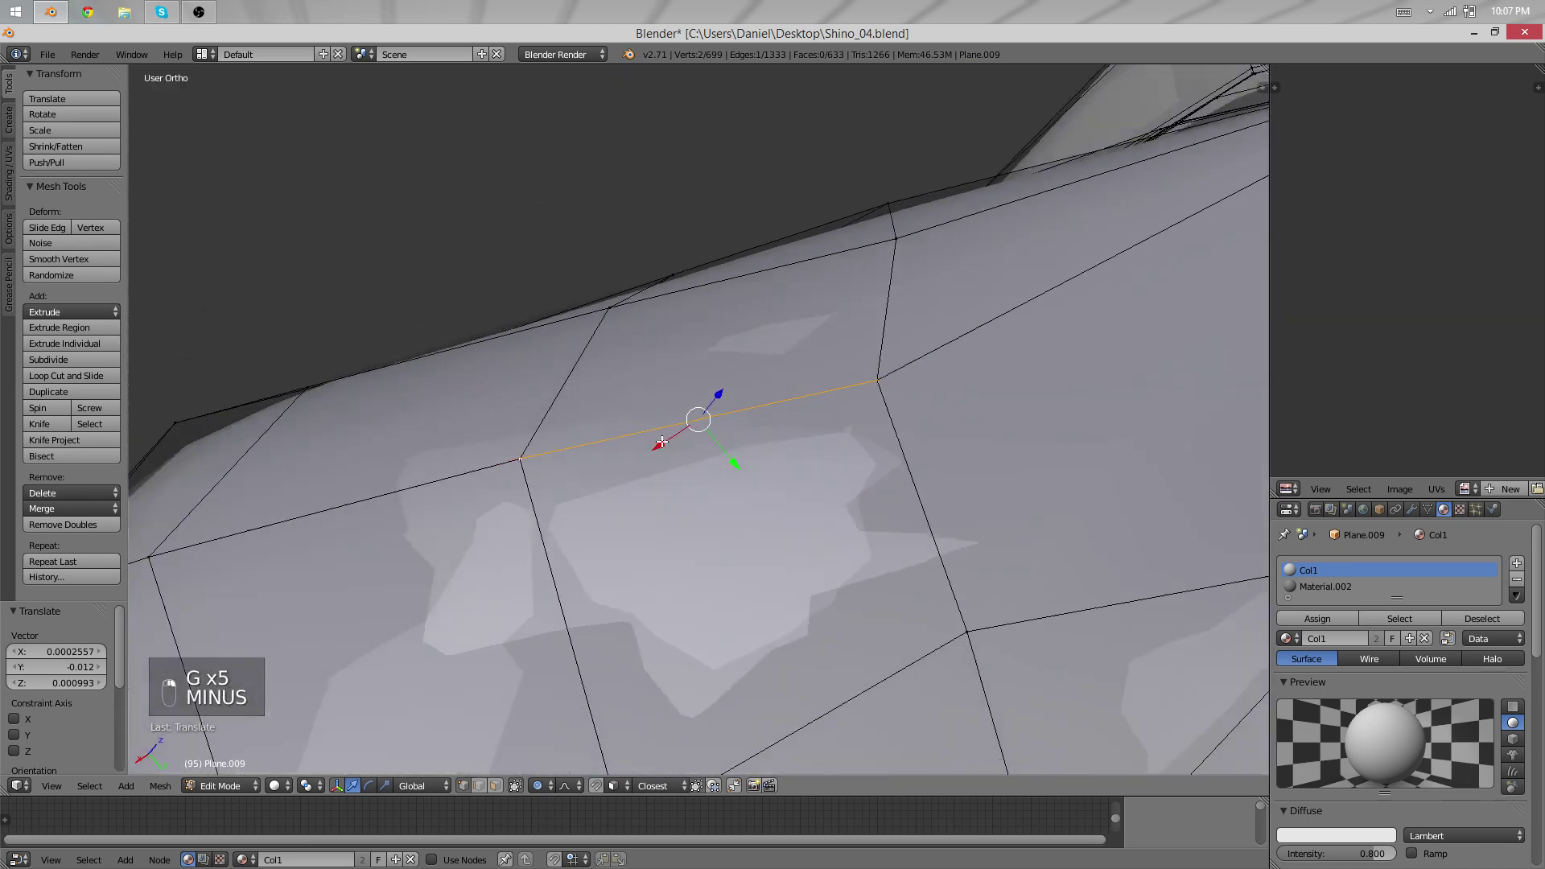
pyautogui.moveTo(656, 358); pyautogui.dragTo(728, 362, button='middle')
pyautogui.press('o')
pyautogui.press('g')
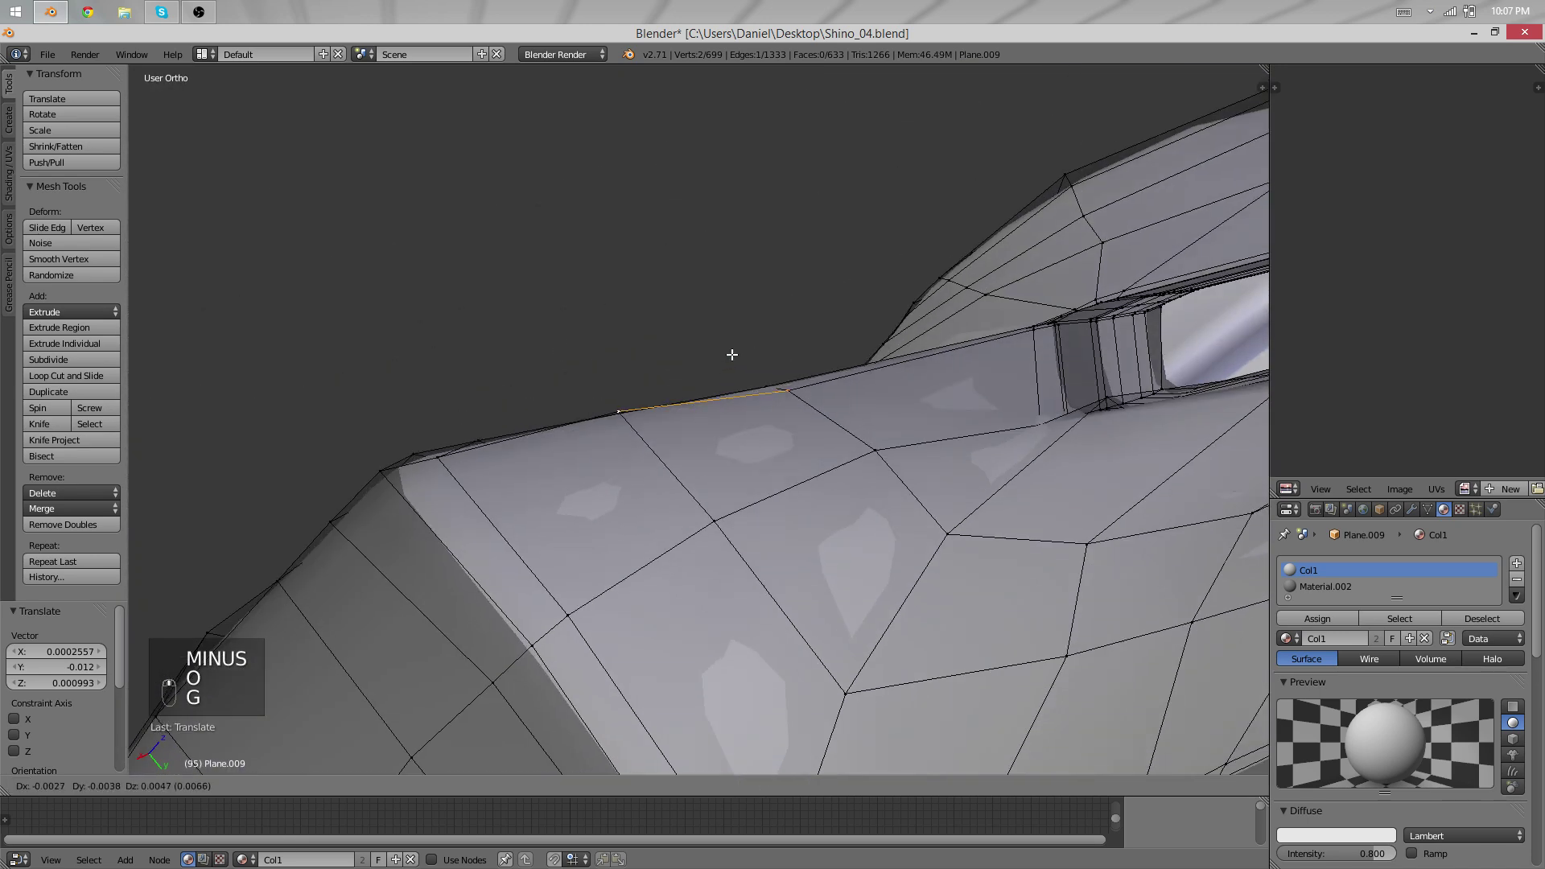
pyautogui.press('r')
pyautogui.click(873, 429)
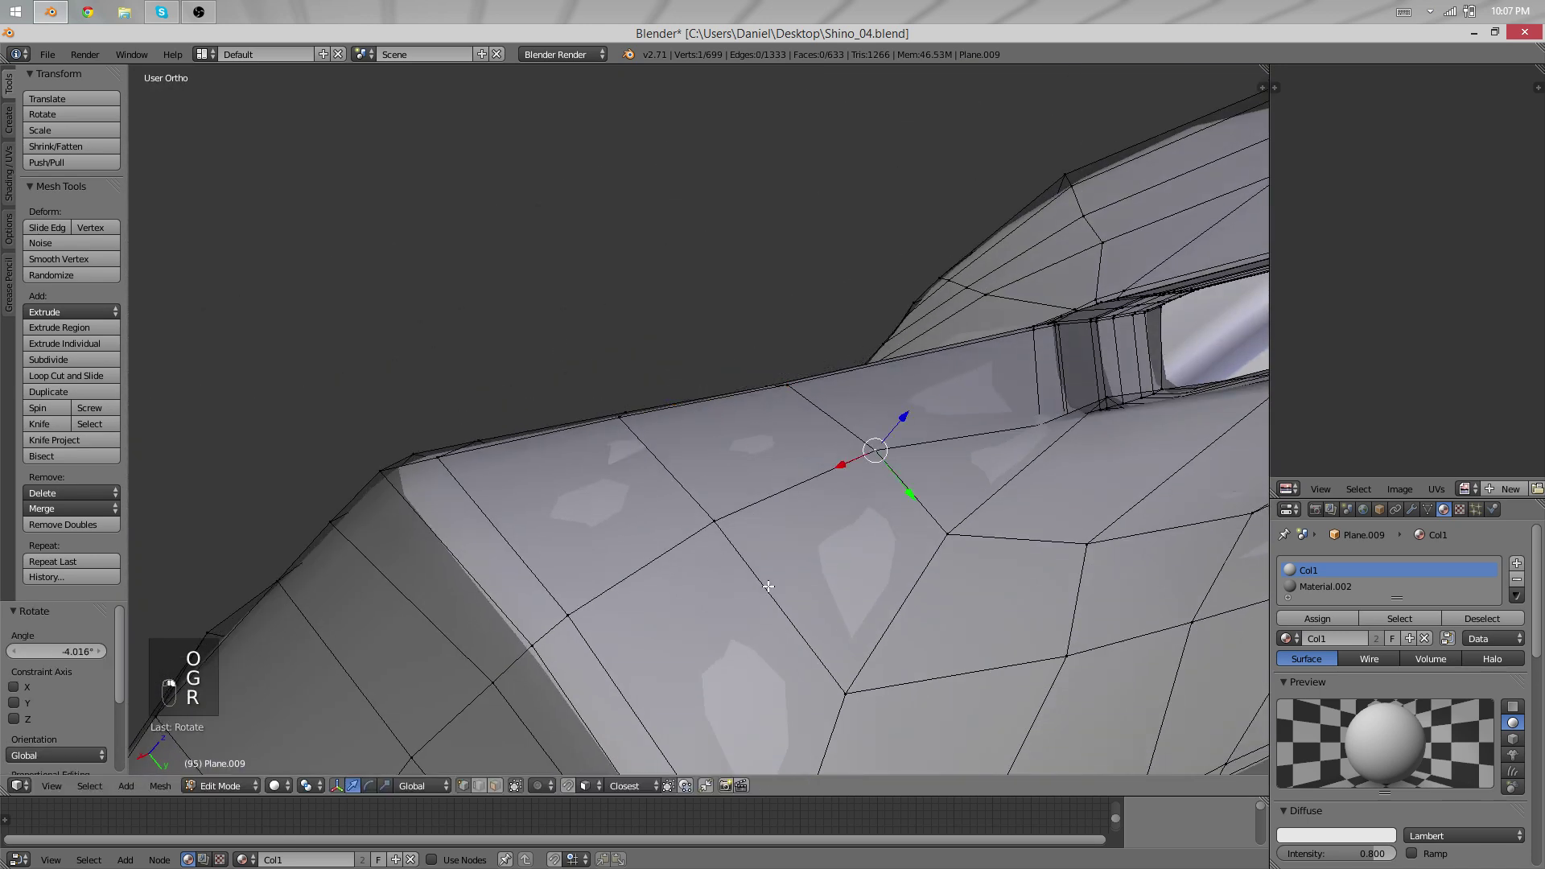
# Turn proportional editing back on and move the selected upper-chest vertex about -0.003 in Y and 0.005 in Z.
pyautogui.press('Tab')
pyautogui.moveTo(767, 587); pyautogui.dragTo(728, 534, button='middle')
pyautogui.scroll(-6, 709, 494)
pyautogui.press('Tab')
pyautogui.press('o')
pyautogui.press('g')
pyautogui.click(733, 528)
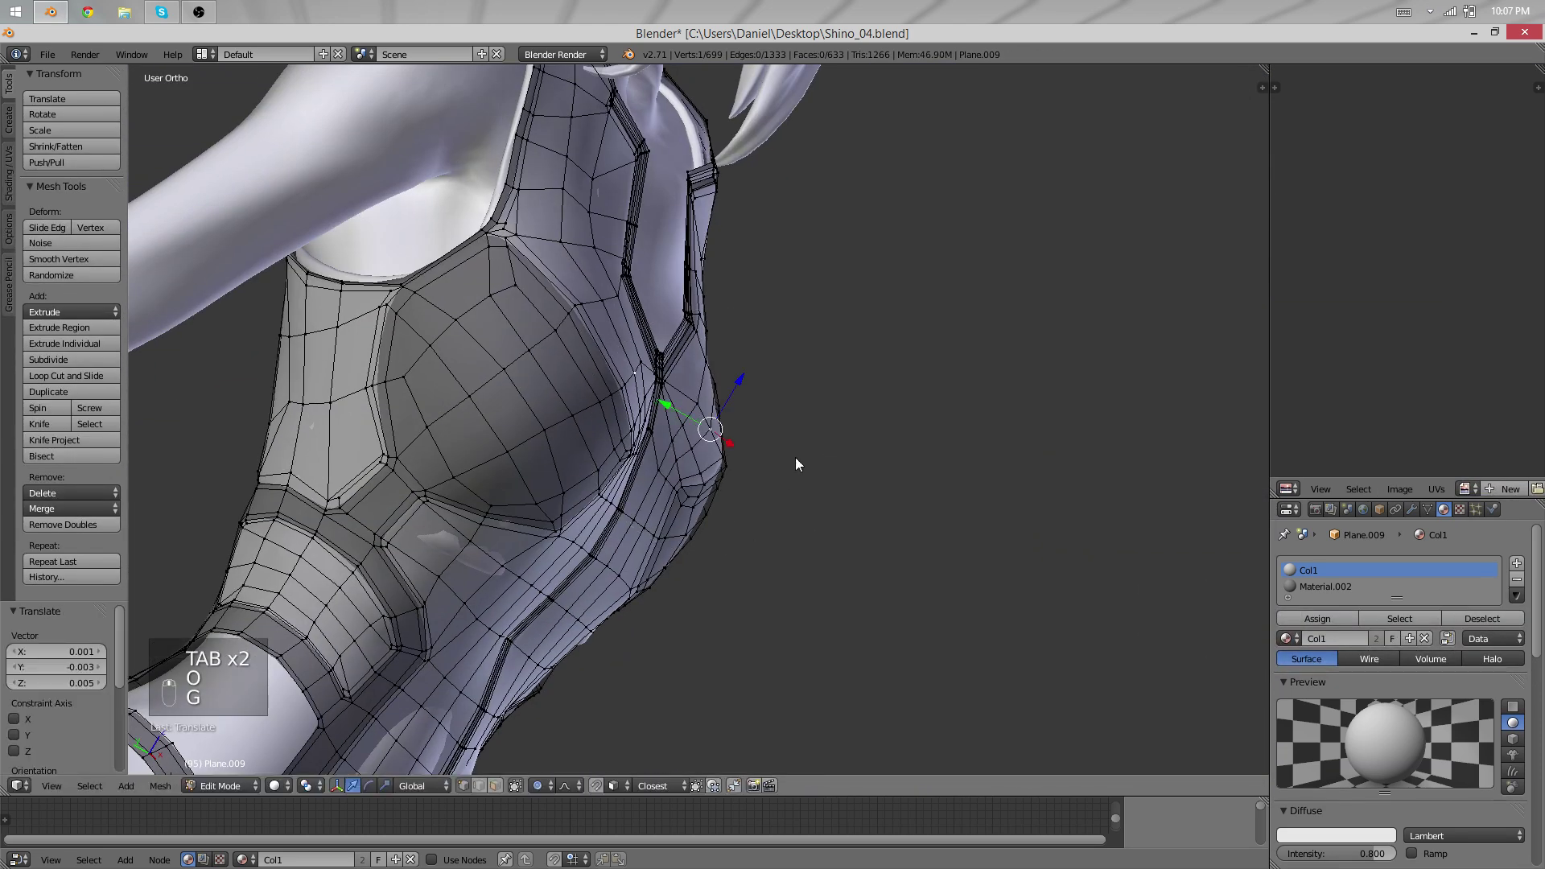
# Select several vertices on the front of the armour and move them together with proportional editing.
pyautogui.press('Tab')
pyautogui.scroll(-4, 747, 548)
pyautogui.moveTo(795, 458)
pyautogui.mouseDown(button='middle')
pyautogui.moveTo(747, 547)
pyautogui.moveTo(543, 443)
pyautogui.moveTo(552, 302)
pyautogui.moveTo(779, 386)
pyautogui.moveTo(800, 480)
pyautogui.moveTo(793, 435)
pyautogui.moveTo(668, 397)
pyautogui.moveTo(769, 404)
pyautogui.moveTo(821, 350)
pyautogui.moveTo(793, 437)
pyautogui.mouseUp(button='middle')
pyautogui.scroll(4, 552, 302)
pyautogui.press('Tab')
pyautogui.rightClick(757, 384)
pyautogui.press('q')
pyautogui.press('q')
pyautogui.press('q')
pyautogui.rightClick(825, 397)
pyautogui.keyDown('shift'); pyautogui.rightClick(805, 418); pyautogui.keyUp('shift')
pyautogui.press('q')
pyautogui.press('q')
pyautogui.keyDown('shift'); pyautogui.rightClick(815, 325); pyautogui.keyUp('shift')
pyautogui.press('g')
pyautogui.click(777, 433)
# Refine the armour's fit with two further proportional moves, checking the shape in Object Mode between them.
pyautogui.press('Tab')
pyautogui.moveTo(614, 562); pyautogui.dragTo(942, 378, button='middle')
pyautogui.press('Tab')
pyautogui.press('g')
pyautogui.click(731, 208)
pyautogui.press('Tab')
pyautogui.press('Tab')
pyautogui.press('g')
pyautogui.click(722, 240)
# Raise the armhole border vertex on top of the shoulder about 0.028 in Z and 0.013 in Y with proportional editing.
pyautogui.press('Tab')
pyautogui.press('Tab')
pyautogui.press('g')
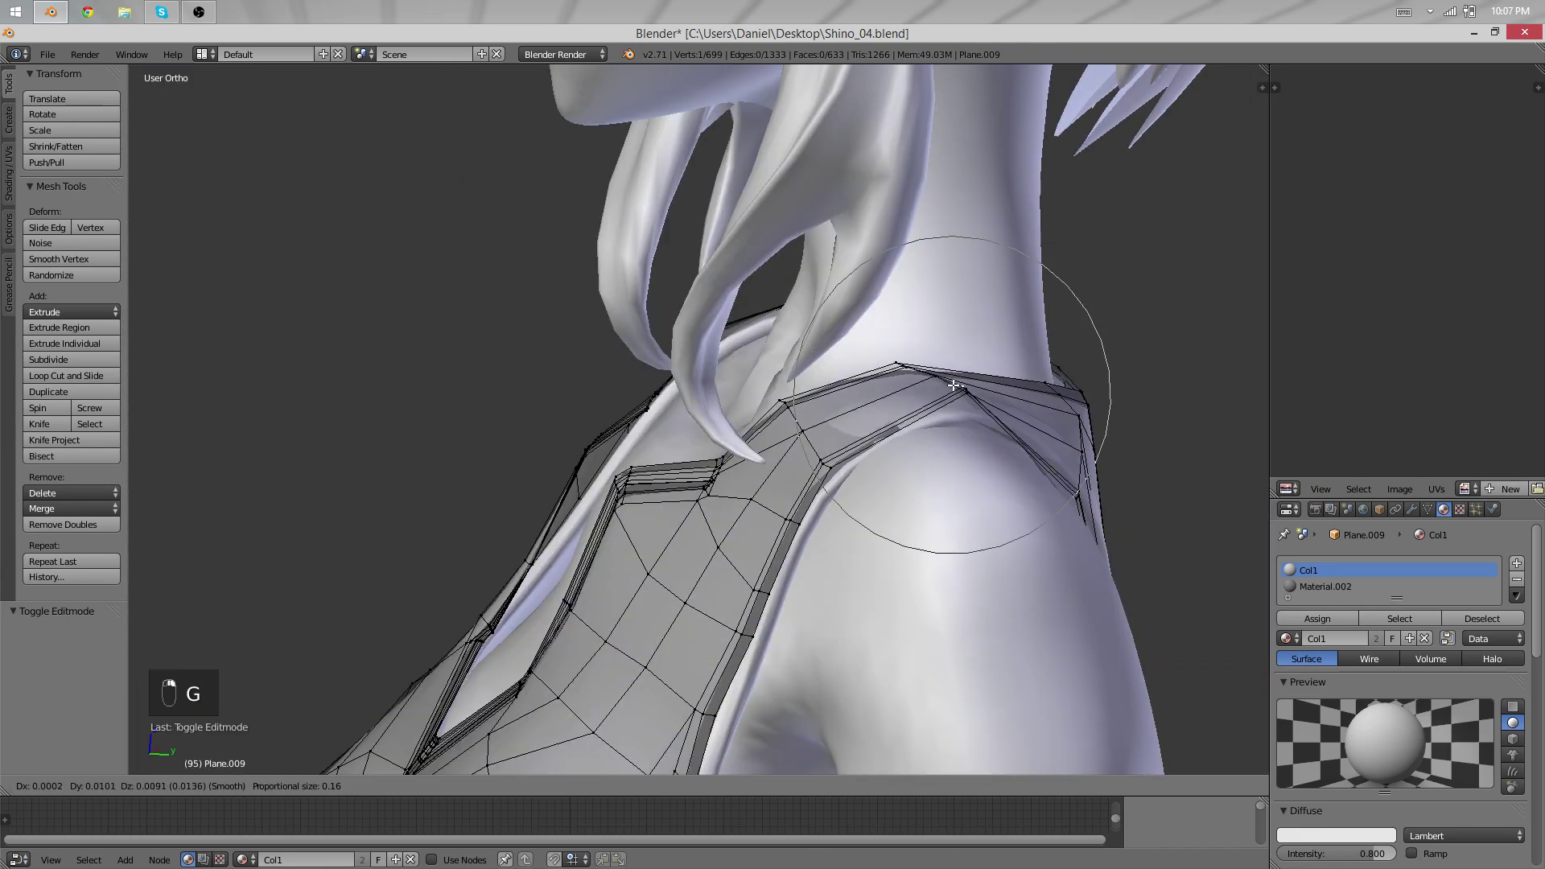
pyautogui.click(954, 369)
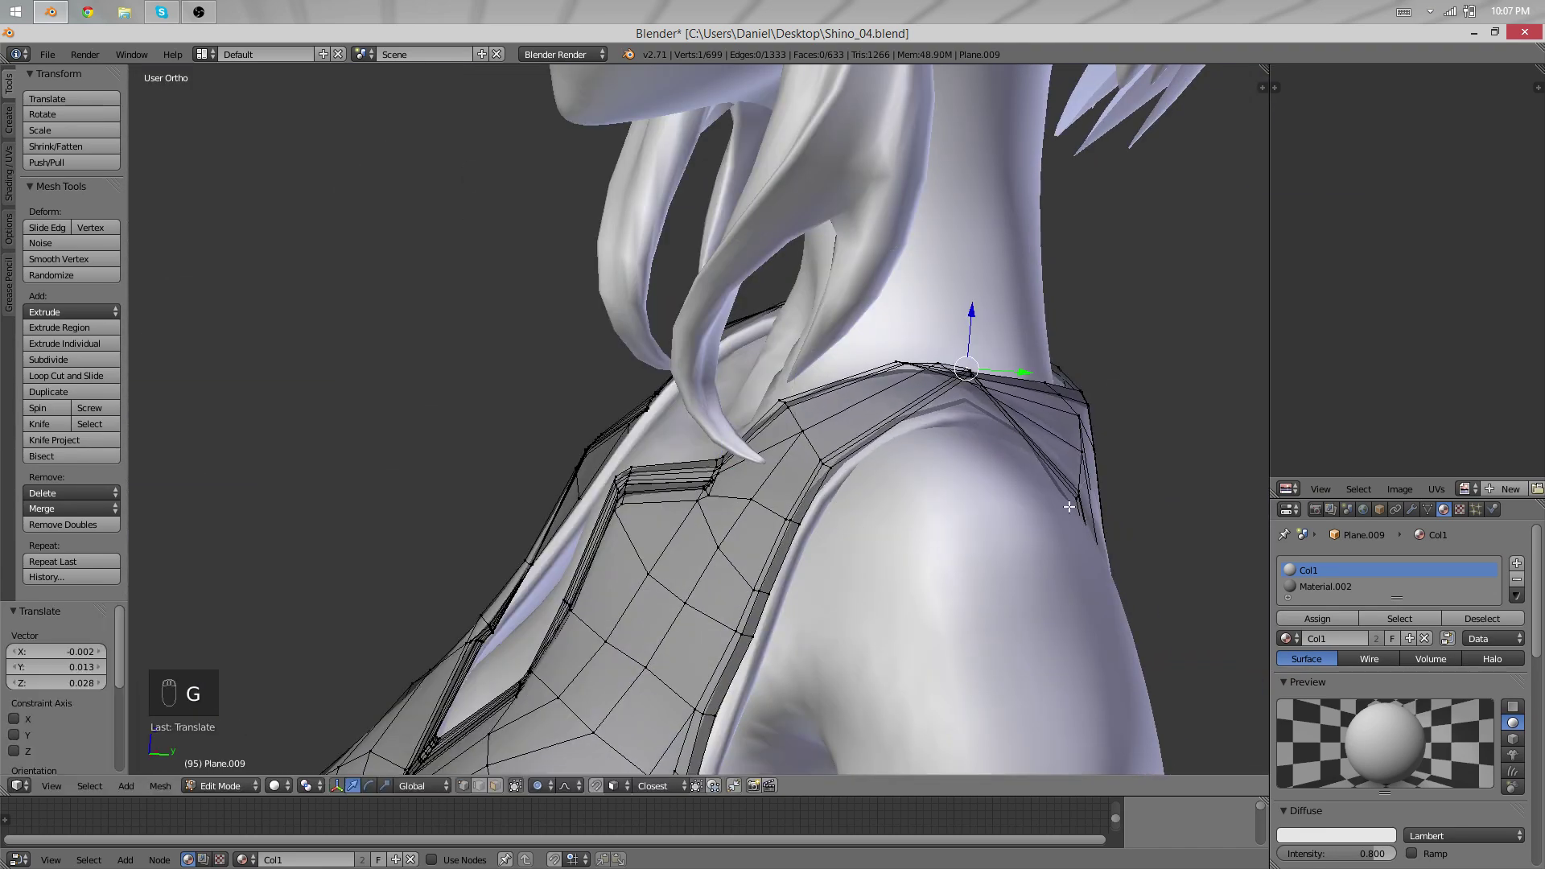
# Move the armhole border vertex behind the shoulder about 0.010 in Y and 0.020 in Z, with a proportional size of 0.20.
pyautogui.moveTo(954, 369); pyautogui.dragTo(1097, 483, button='middle')
pyautogui.press('g')
pyautogui.scroll(-8, 1120, 470)
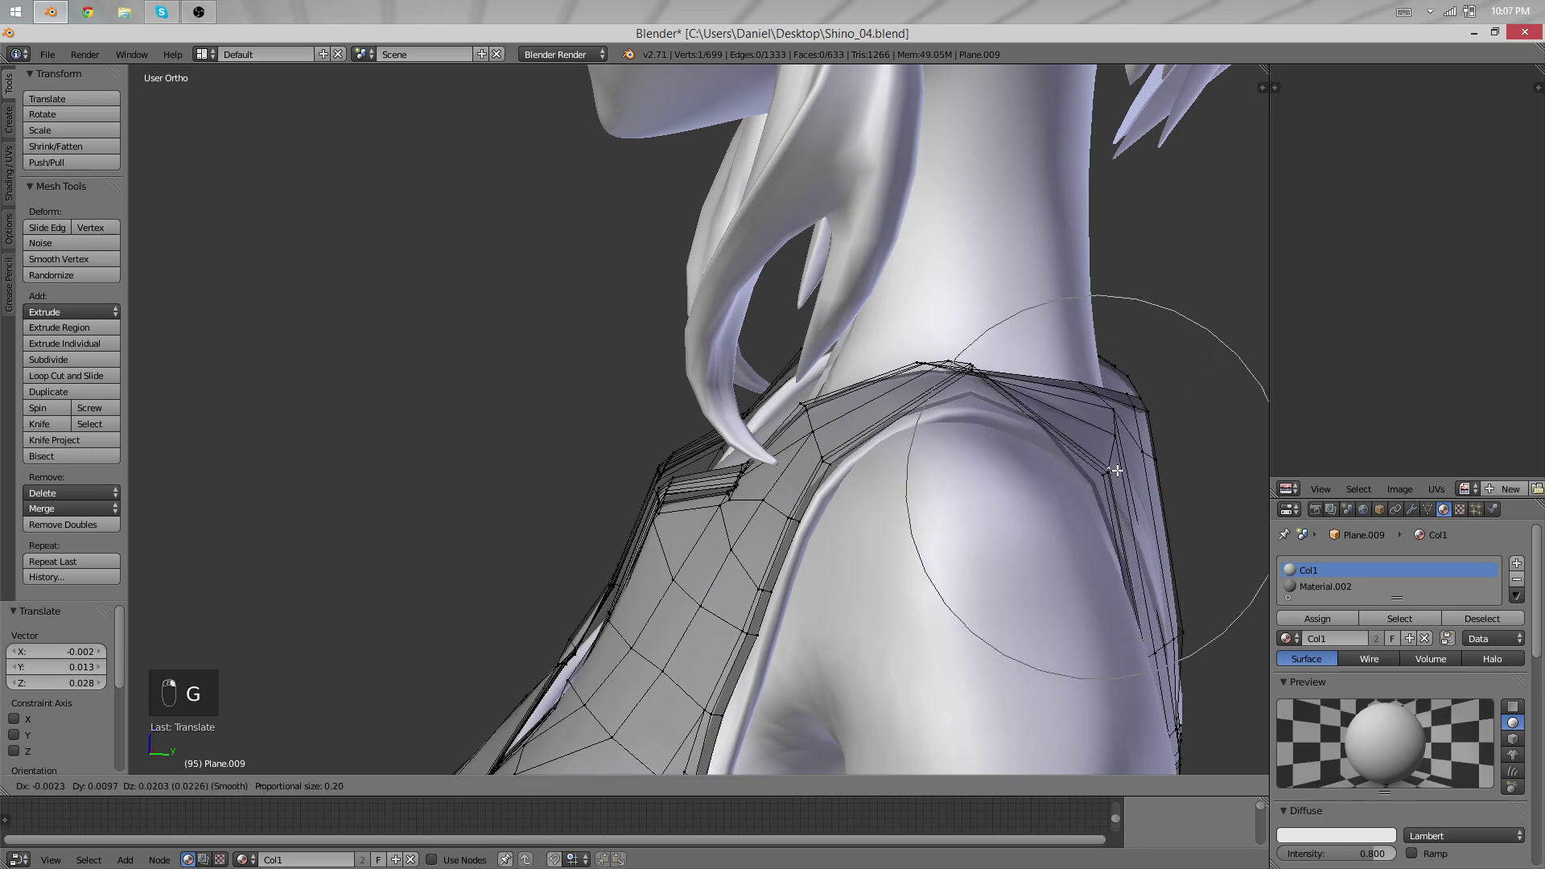
pyautogui.click(1122, 470)
# Move the vertex lower on the back of the armhole outward about 0.011 in Y and 0.004 in Z.
pyautogui.keyDown('shift'); pyautogui.moveTo(1175, 563); pyautogui.dragTo(768, 413, button='middle'); pyautogui.keyUp('shift')
pyautogui.rightClick(760, 488)
pyautogui.press('g')
pyautogui.click(765, 487)
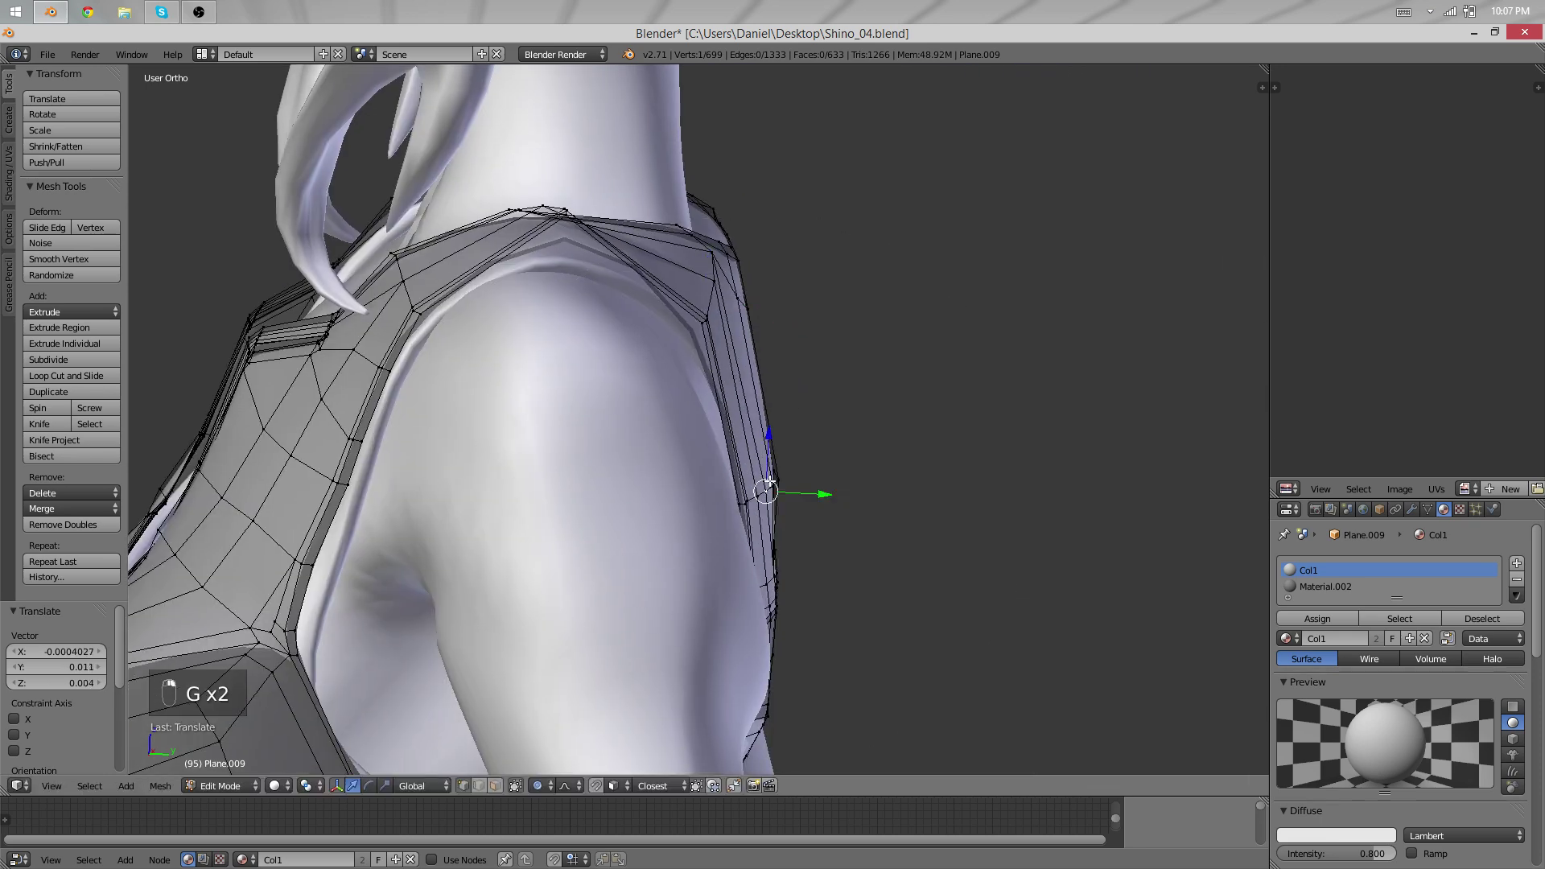
# Check the armour in Object Mode, then move the vertex at the shoulder's outer tip about 0.007 in X and -0.025 in Z.
pyautogui.press('Tab')
pyautogui.moveTo(765, 491); pyautogui.dragTo(901, 467, button='middle')
pyautogui.scroll(-4, 612, 567)
pyautogui.press('a')
pyautogui.press('Tab')
pyautogui.scroll(4, 606, 335)
pyautogui.moveTo(607, 335); pyautogui.dragTo(817, 188, button='middle')
pyautogui.rightClick(604, 214)
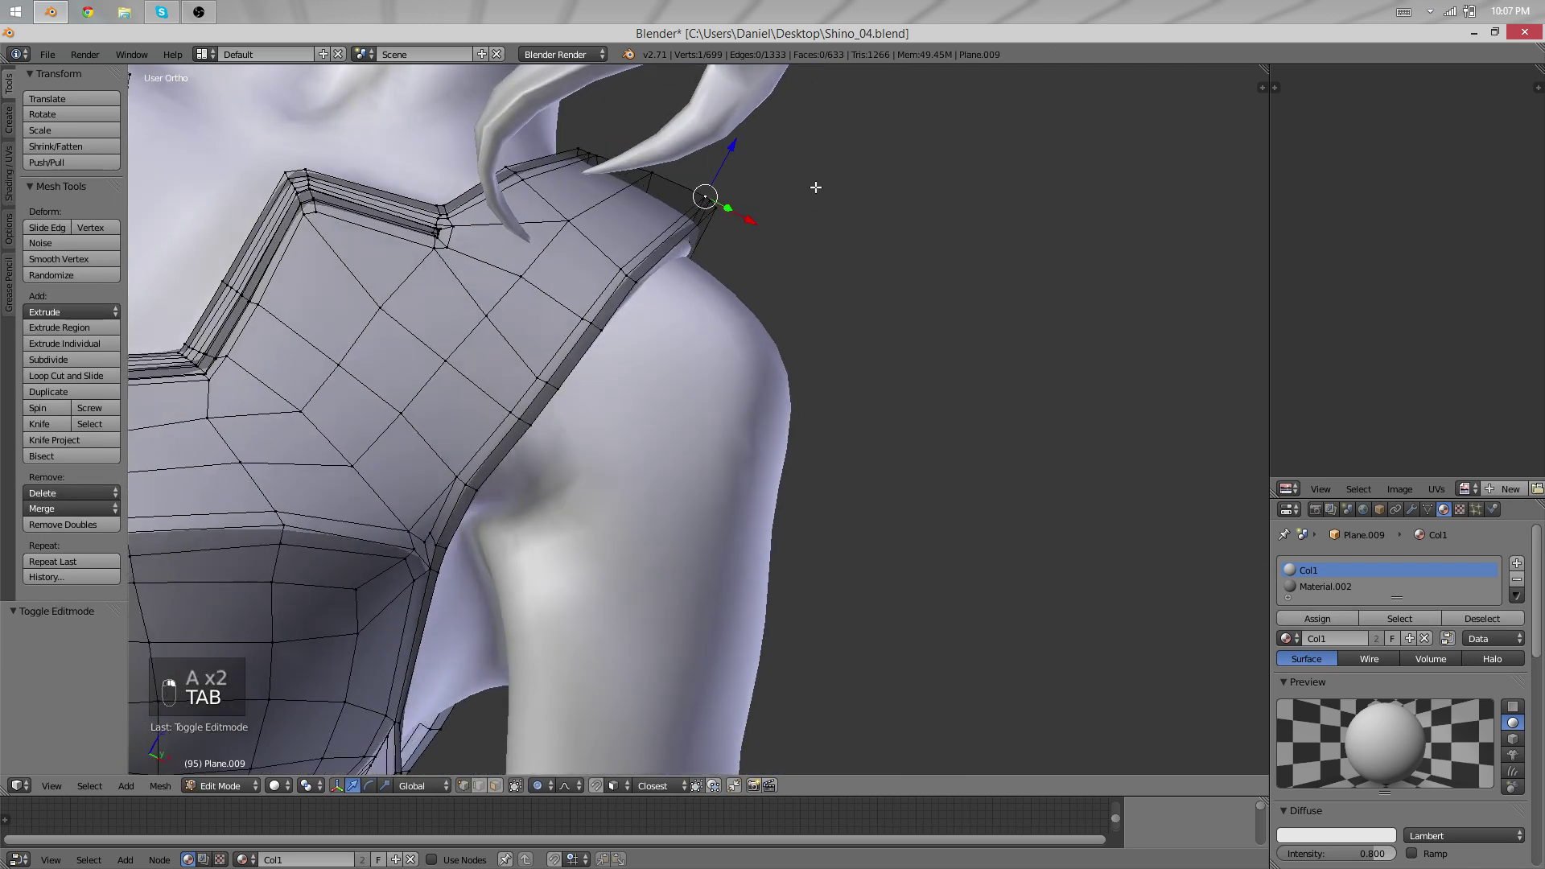
pyautogui.press('g')
pyautogui.click(812, 212)
# Raise the armhole border vertex at the front of the shoulder about 0.018 in Z and 0.006 in X, with proportional size 0.29.
pyautogui.press('g')
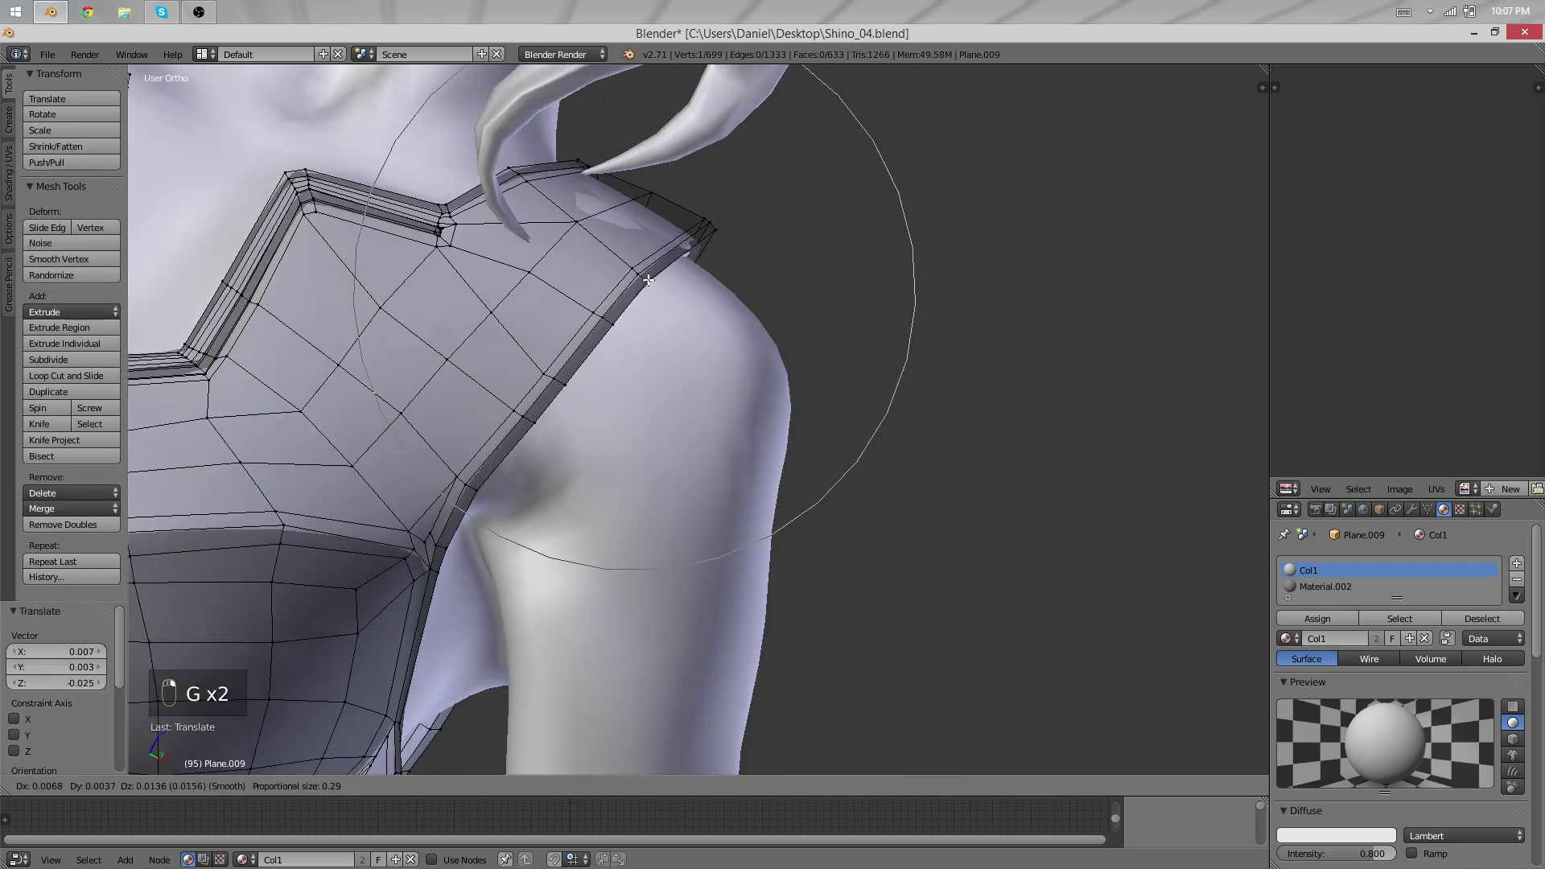
pyautogui.click(753, 278)
pyautogui.moveTo(754, 278); pyautogui.dragTo(708, 344, button='middle')
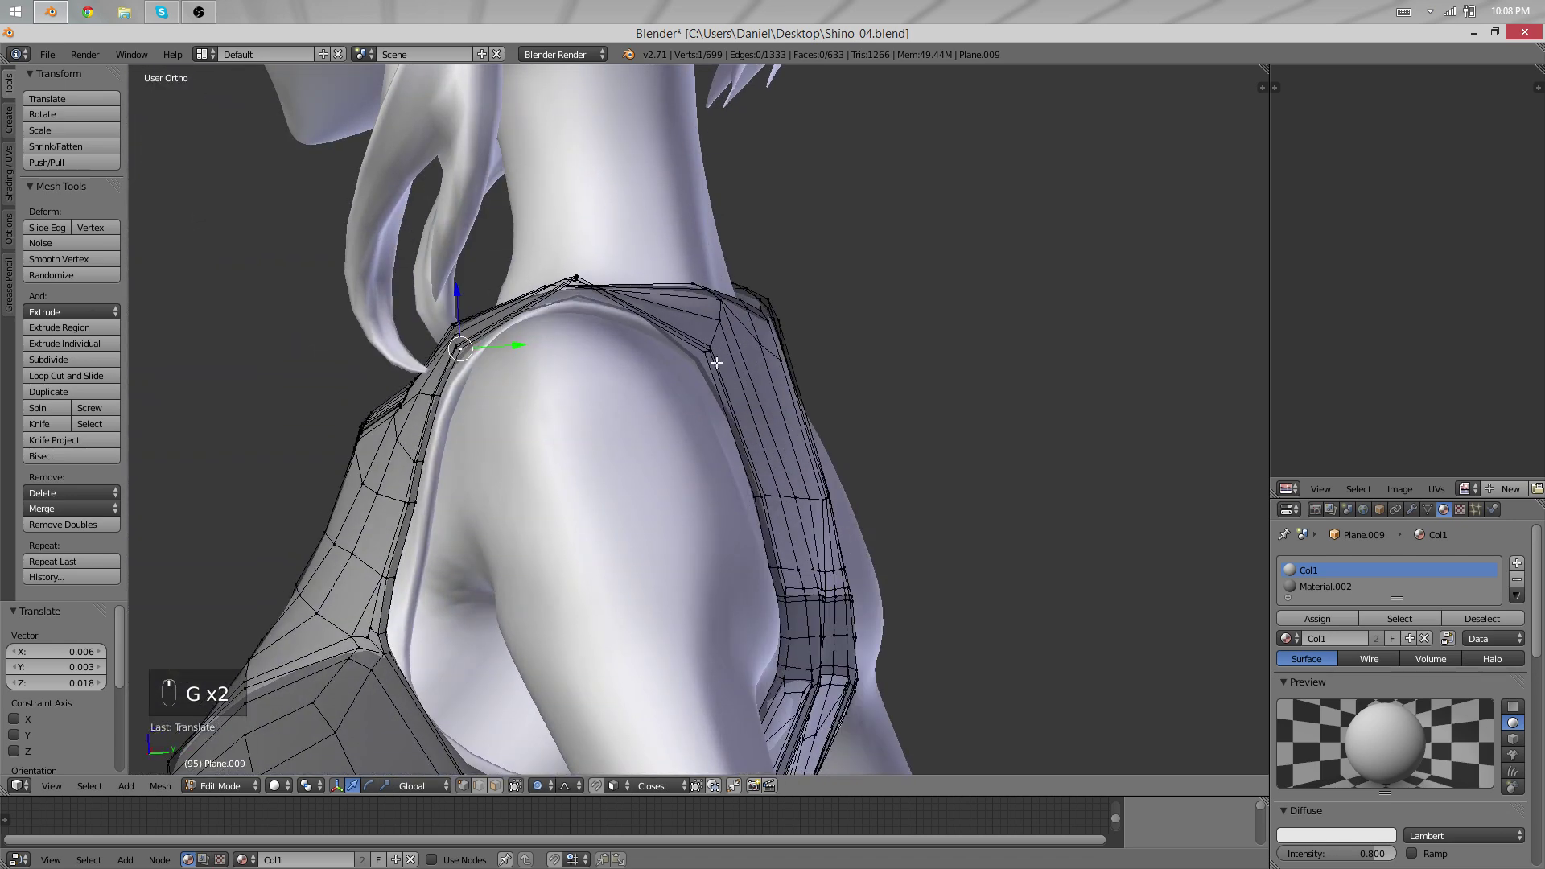
# Move the armhole border vertex at the upper back of the shoulder, checking the fit in Object Mode.
pyautogui.press('g')
pyautogui.click(707, 345)
pyautogui.press('Tab')
pyautogui.scroll(-3, 725, 387)
pyautogui.press('Tab')
# Move the vertex lower on the back edge of the armhole and check the armour's back in Object Mode.
pyautogui.moveTo(756, 443); pyautogui.dragTo(741, 475, button='middle')
pyautogui.rightClick(746, 595)
pyautogui.press('g')
pyautogui.click(750, 590)
pyautogui.press('Tab')
pyautogui.scroll(-4, 674, 618)
pyautogui.moveTo(749, 592); pyautogui.dragTo(715, 475, button='middle')
# Move a vertex on the torso armour using a smaller proportional editing radius, then check the area below the chest.
pyautogui.press('a')
pyautogui.press('a')
pyautogui.press('Tab')
pyautogui.moveTo(656, 418); pyautogui.dragTo(616, 419, button='middle')
pyautogui.scroll(3, 670, 397)
pyautogui.press('g')
pyautogui.scroll(-3, 674, 397)
pyautogui.click(673, 398)
pyautogui.scroll(3, 783, 553)
pyautogui.keyDown('shift'); pyautogui.moveTo(518, 400); pyautogui.dragTo(735, 455, button='middle'); pyautogui.keyUp('shift')
pyautogui.press('Tab')
pyautogui.scroll(-2, 839, 474)
pyautogui.press('Tab')
pyautogui.scroll(4, 700, 467)
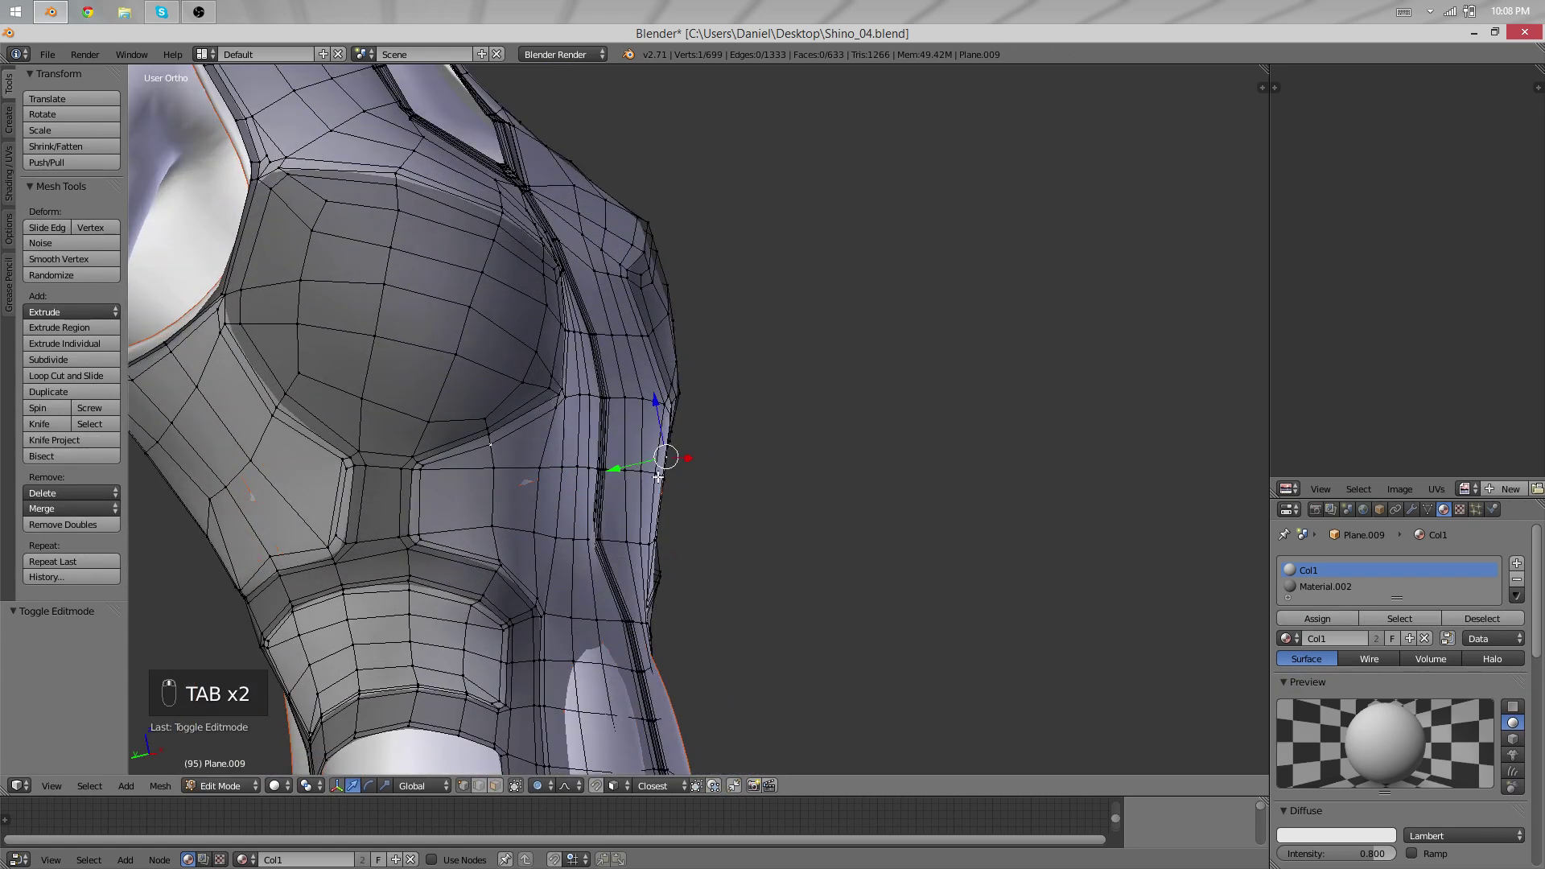
# Adjust the armour surface just below the chest with two vertex moves, checking the fit in Object Mode after each.
pyautogui.press('g')
pyautogui.click(662, 475)
pyautogui.press('Tab')
pyautogui.moveTo(394, 475); pyautogui.dragTo(807, 552, button='middle')
pyautogui.press('Tab')
pyautogui.press('g')
pyautogui.click(794, 495)
pyautogui.press('Tab')
pyautogui.press('Tab')
pyautogui.press('a')
pyautogui.press('a')
pyautogui.press('a')
pyautogui.press('b')
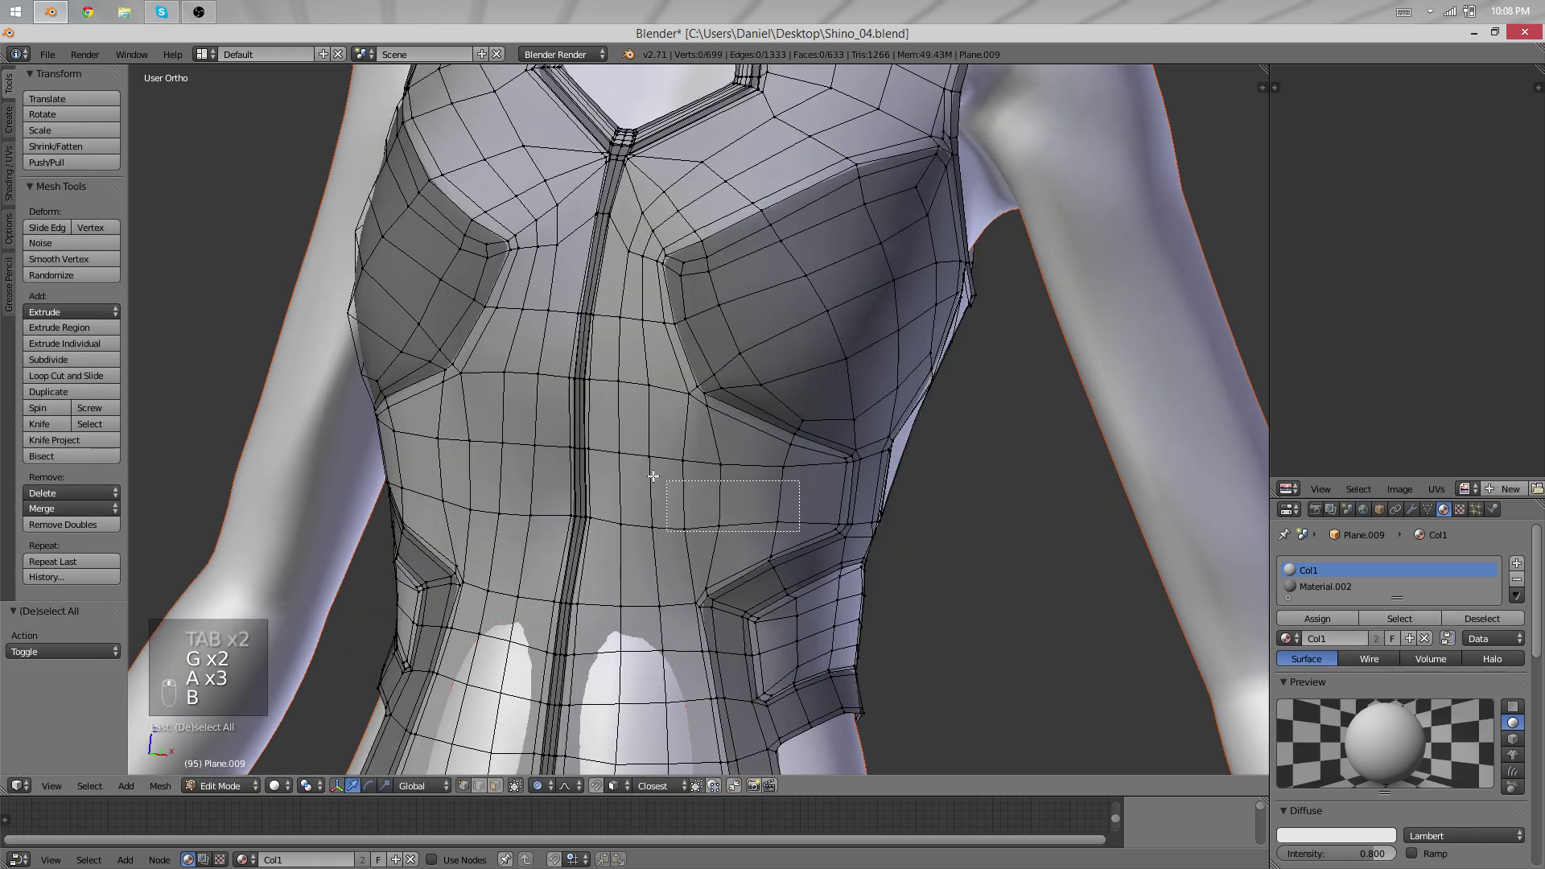
pyautogui.moveTo(653, 477); pyautogui.dragTo(645, 450)
pyautogui.hotkey('ctrl', 'z')
pyautogui.hotkey('ctrl', 'z')
pyautogui.hotkey('ctrl', 'z')
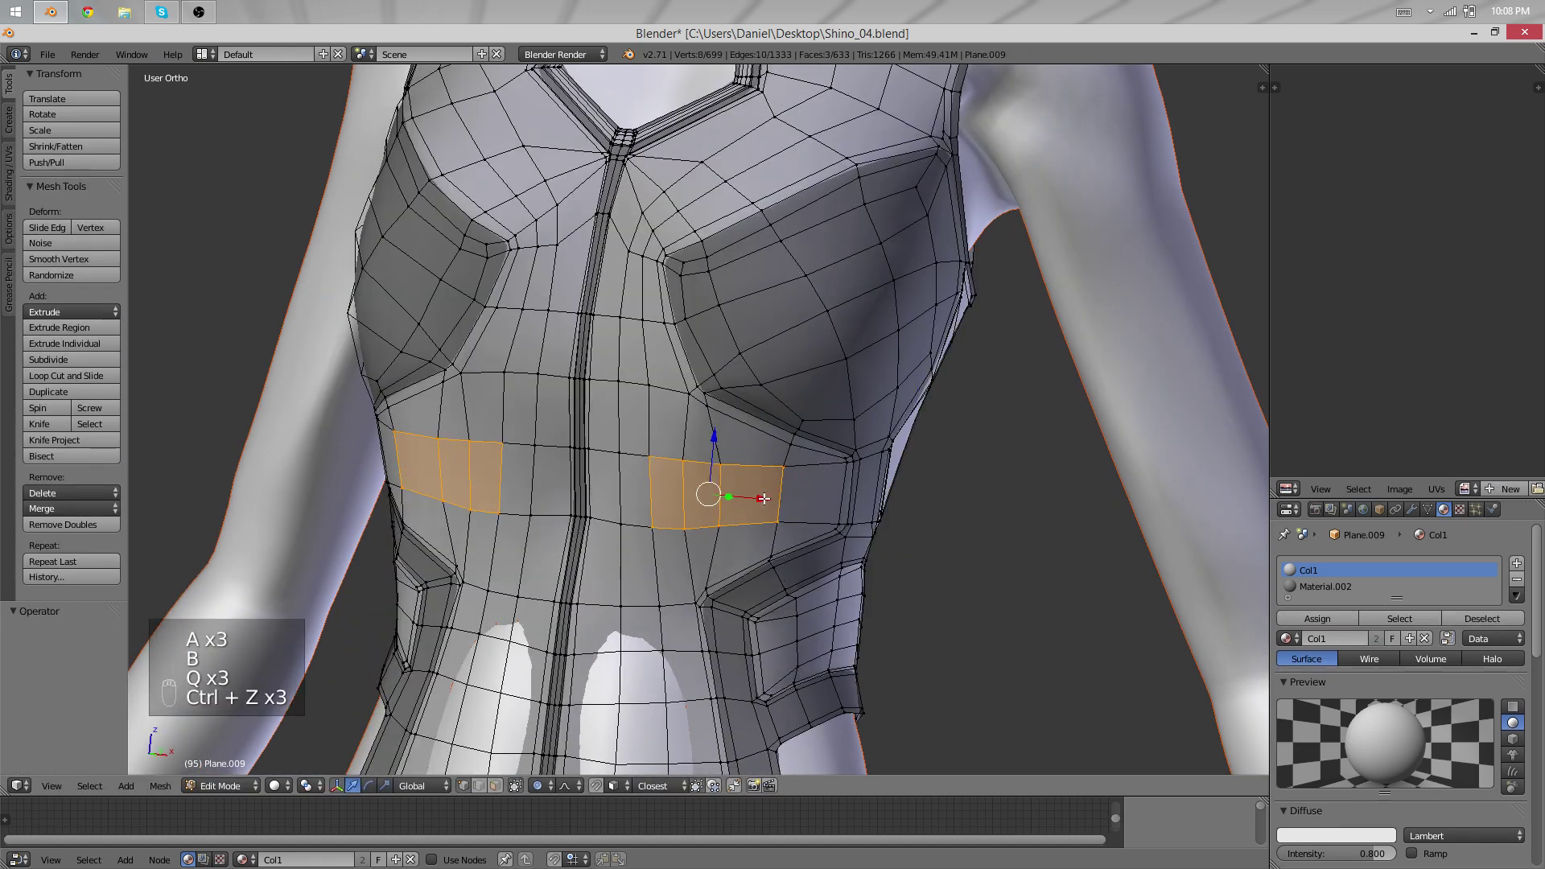
pyautogui.scroll(-4, 728, 520)
pyautogui.press('a')
# Turn off proportional editing and move the edge at the front of the chest about 0.003 in X, -0.008 in Y and -0.002 in Z.
pyautogui.moveTo(748, 572); pyautogui.dragTo(479, 344, button='middle')
pyautogui.scroll(4, 755, 525)
pyautogui.press('Tab')
pyautogui.press('Tab')
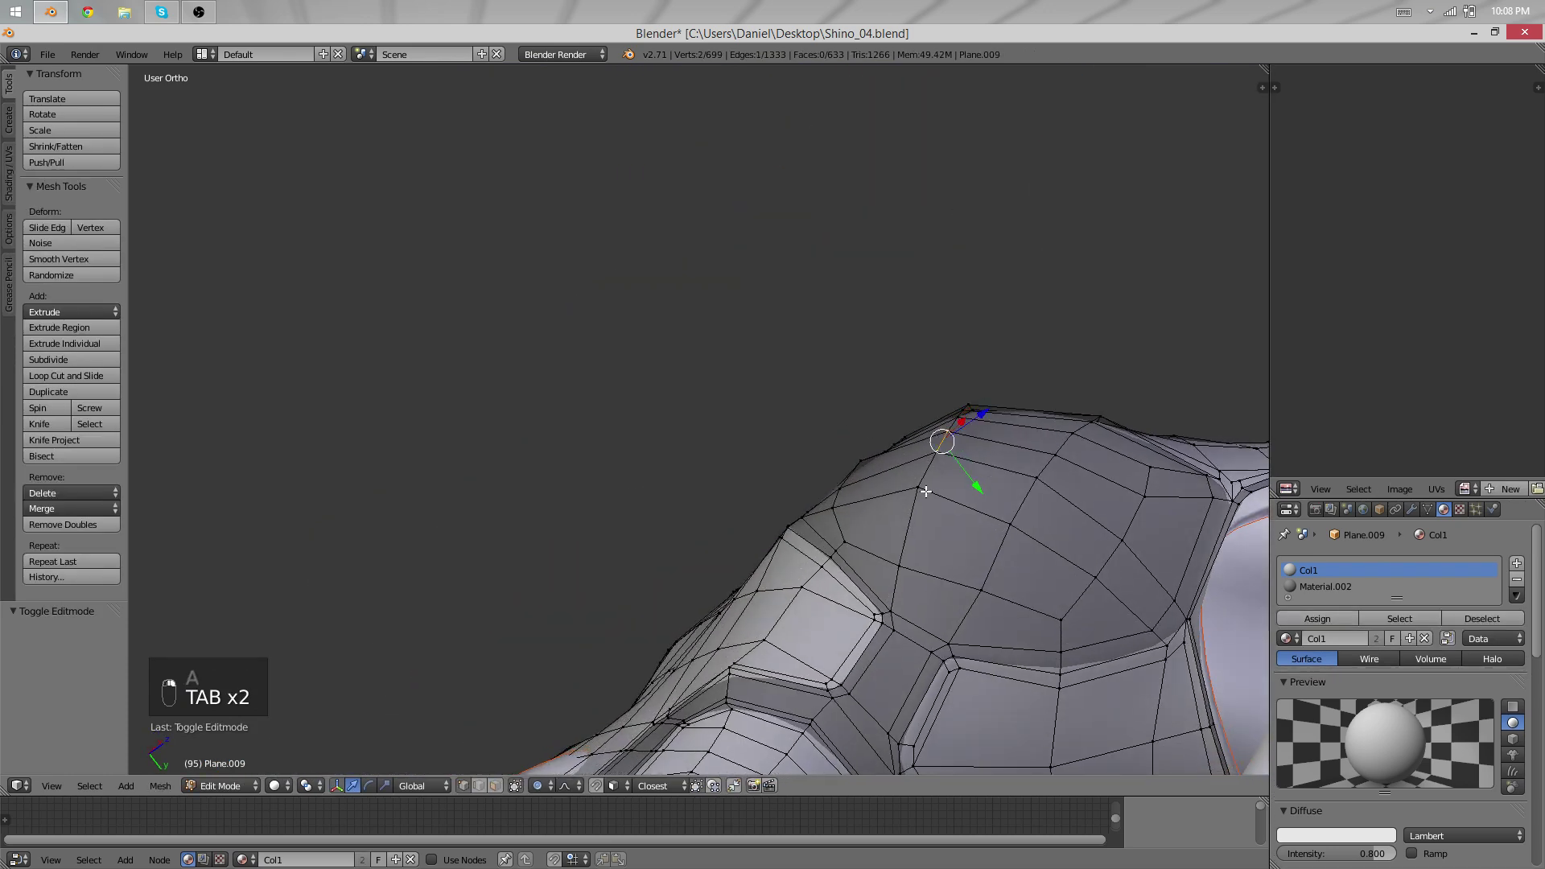
pyautogui.moveTo(926, 492); pyautogui.dragTo(811, 493, button='middle')
pyautogui.press('o')
pyautogui.press('g')
pyautogui.click(928, 504)
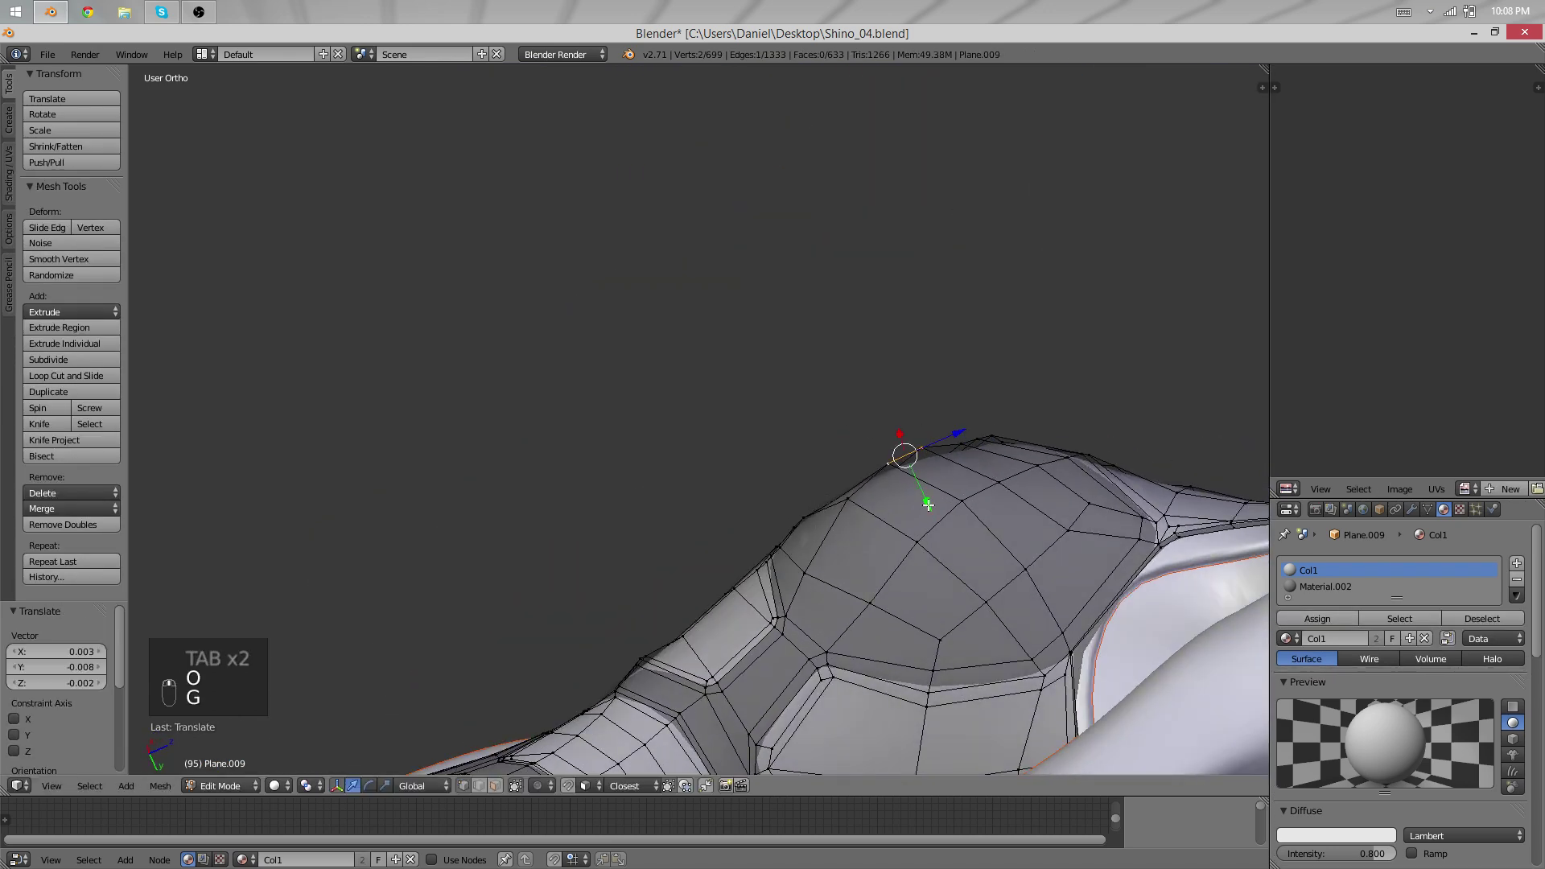
# Move the next chest-profile edge about 0.003 X, -0.007 Y, 0.003 Z, then the chest's lower profile about 0.008 X, -0.006 Y, -0.008 Z.
pyautogui.moveTo(929, 505); pyautogui.dragTo(852, 548, button='middle')
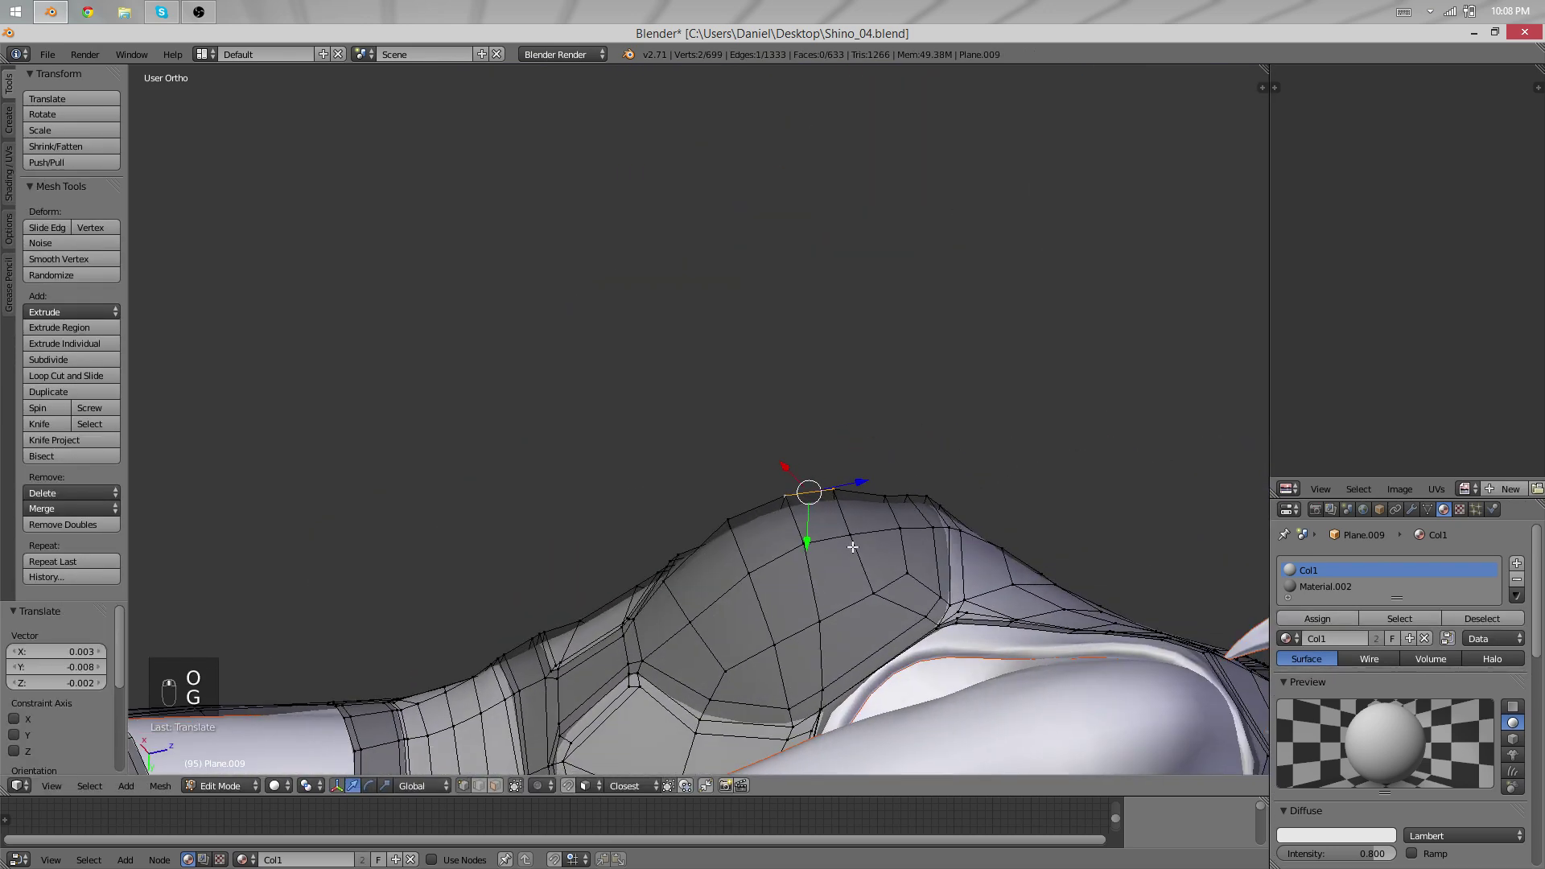
pyautogui.click(916, 482)
pyautogui.keyDown('shift'); pyautogui.moveTo(771, 485); pyautogui.dragTo(842, 380, button='middle'); pyautogui.keyUp('shift')
pyautogui.rightClick(792, 424)
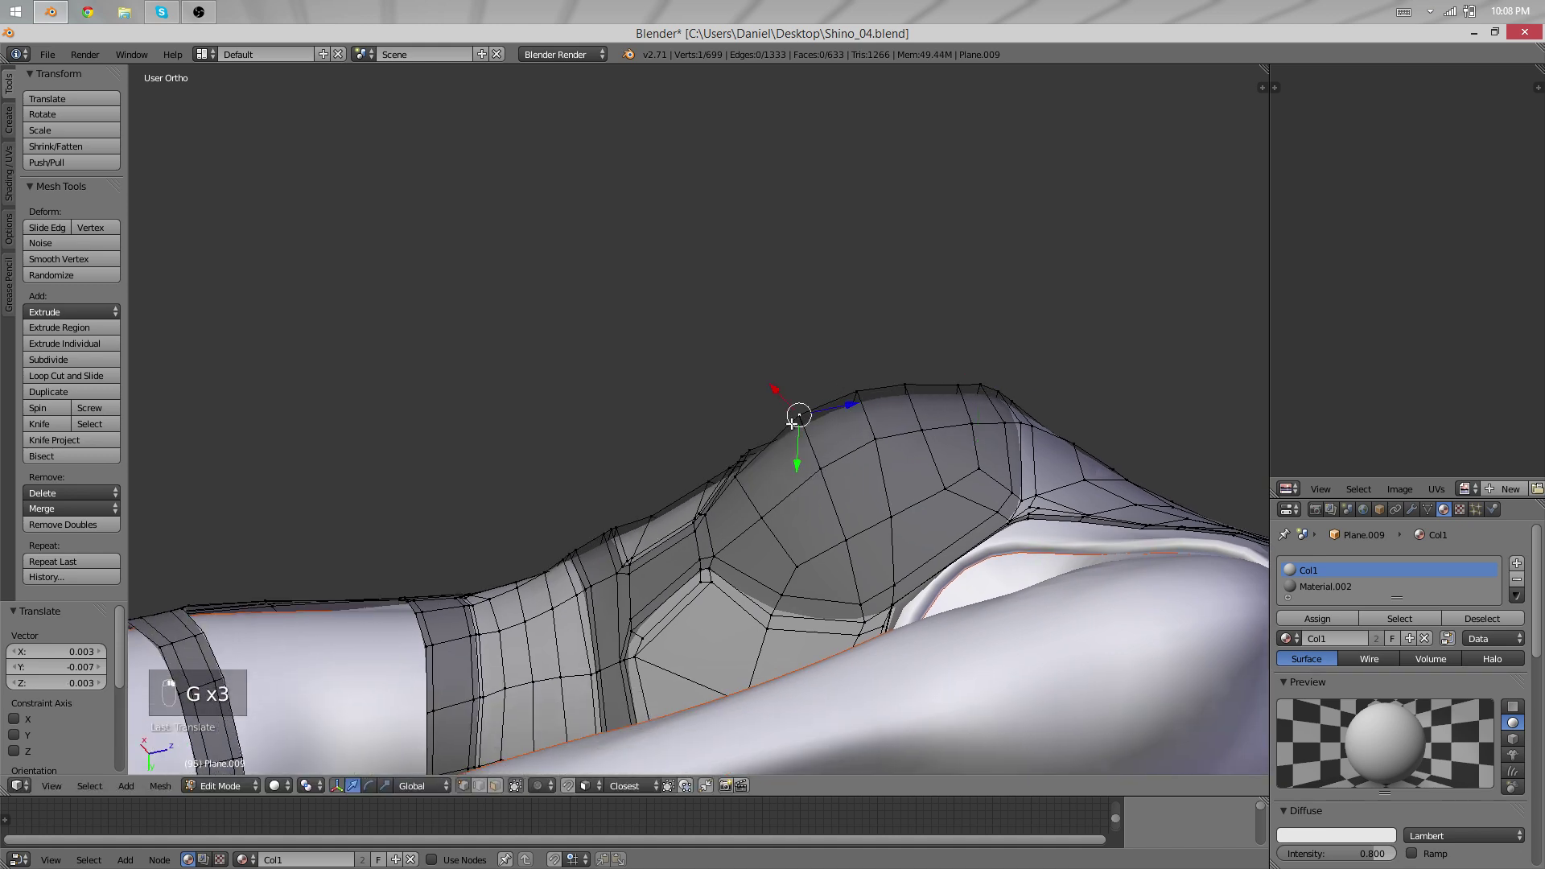
pyautogui.click(805, 467)
pyautogui.press('g')
pyautogui.click(798, 454)
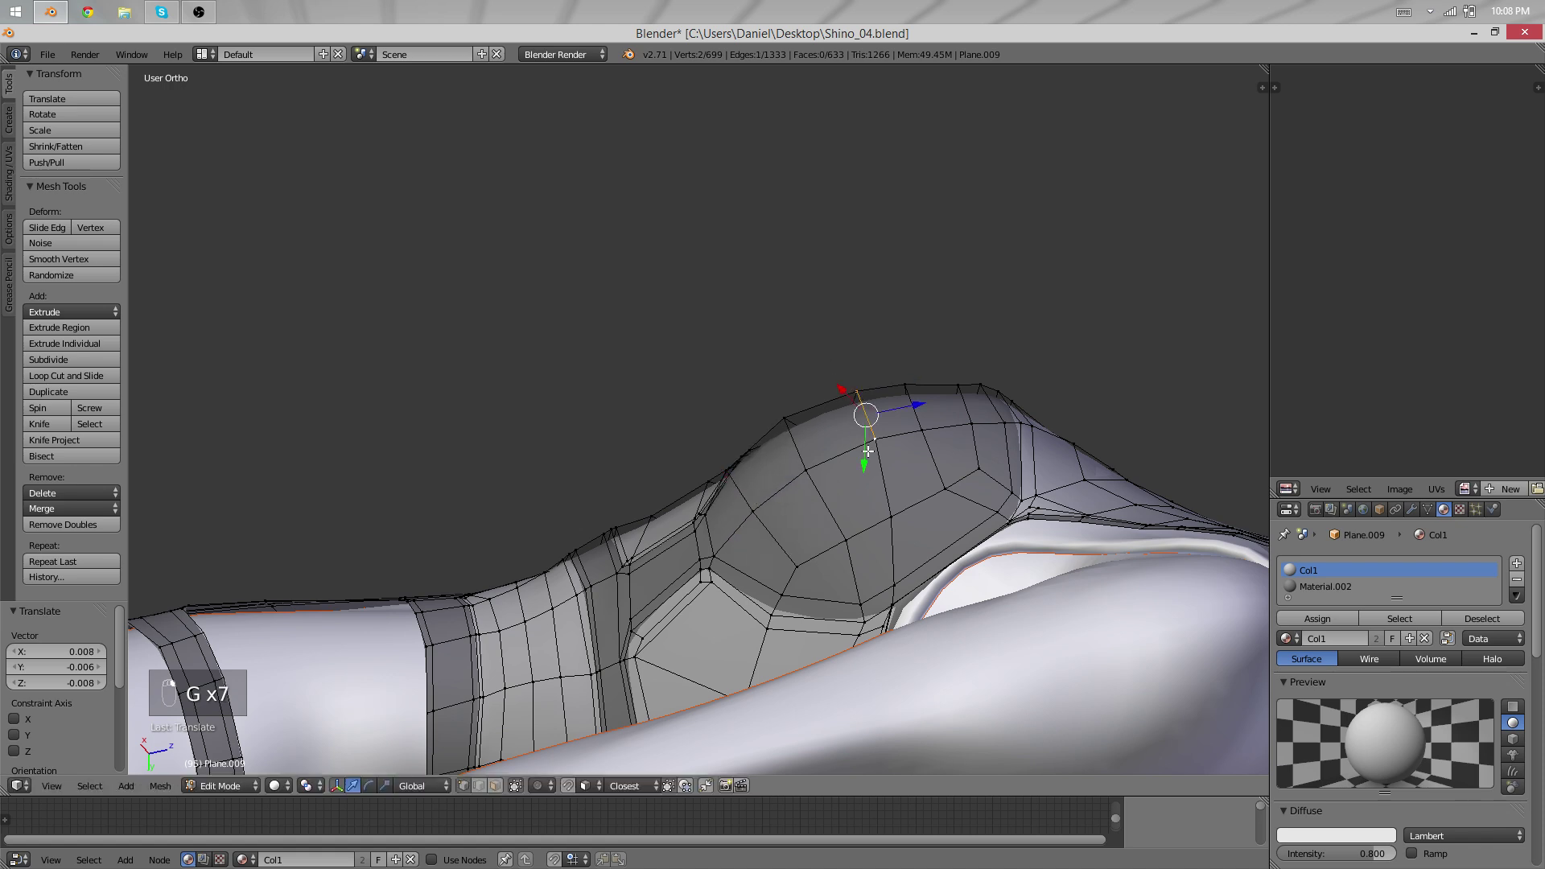
# Slide an upper chest edge by a factor of 0.179, then move the upper profile edge about 0.004 in X, -0.002 in Y, -0.004 in Z.
pyautogui.click(912, 388)
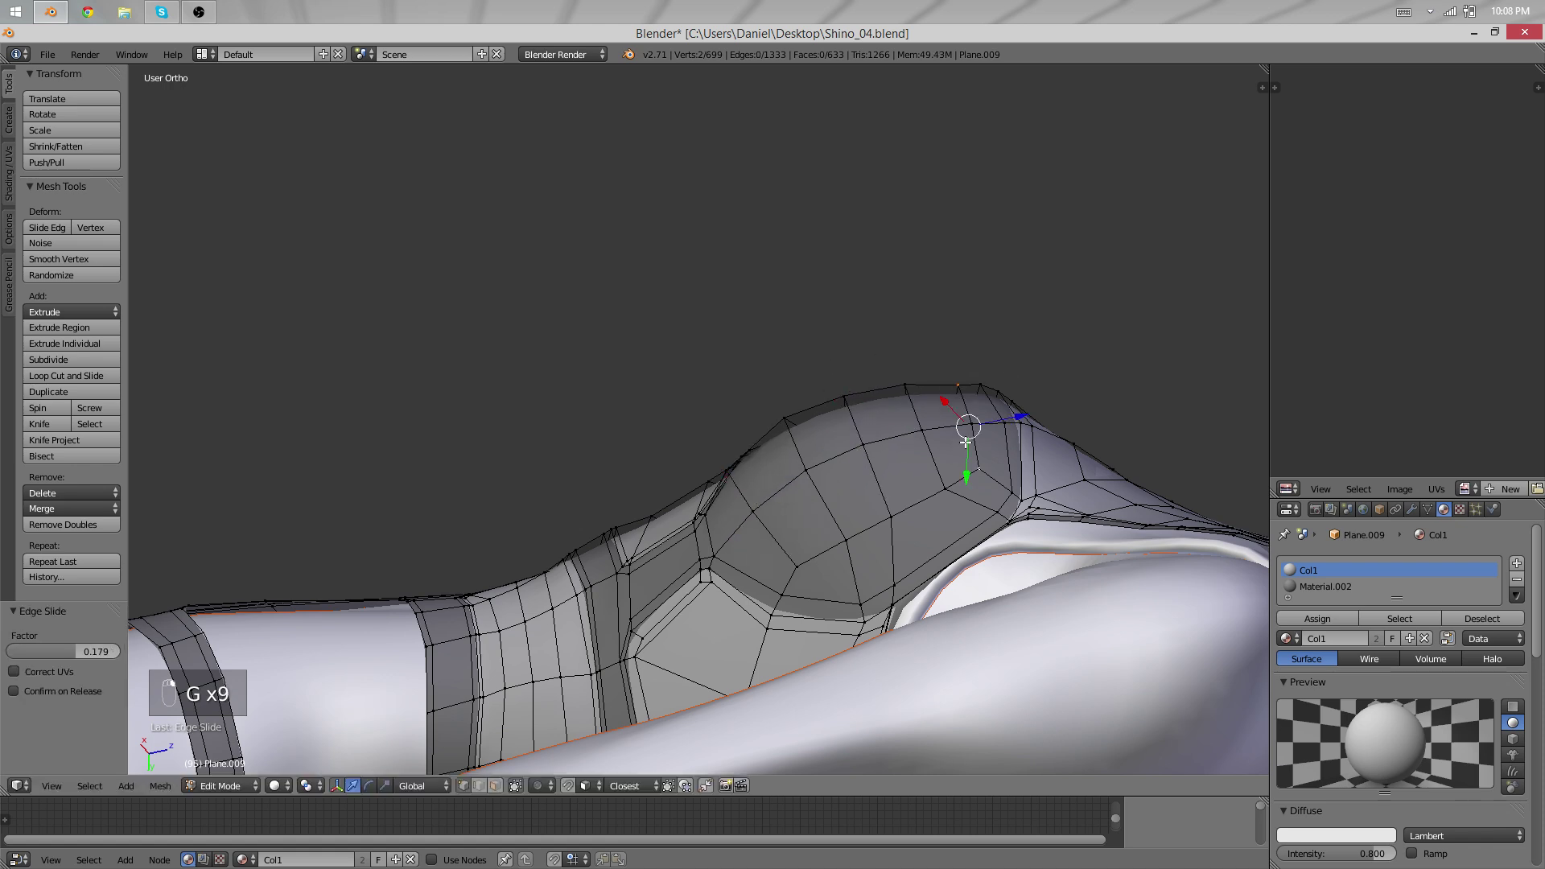
pyautogui.keyDown('shift'); pyautogui.moveTo(966, 442); pyautogui.dragTo(969, 421, button='right'); pyautogui.keyUp('shift')
pyautogui.press('g')
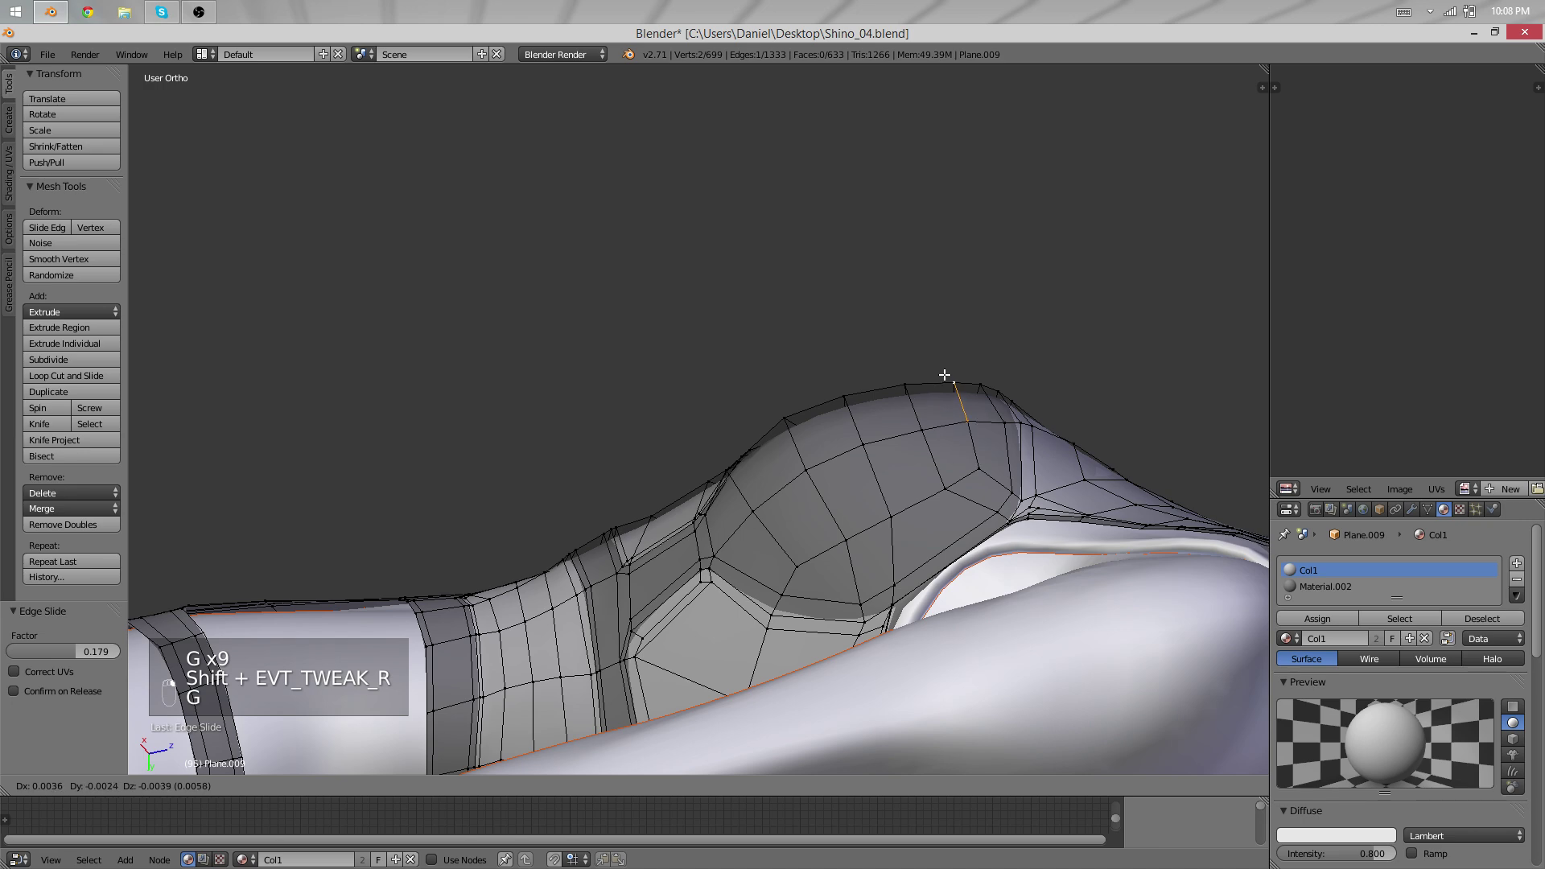
pyautogui.click(945, 375)
pyautogui.moveTo(697, 385); pyautogui.dragTo(749, 477, button='middle')
pyautogui.press('Tab')
pyautogui.press('Tab')
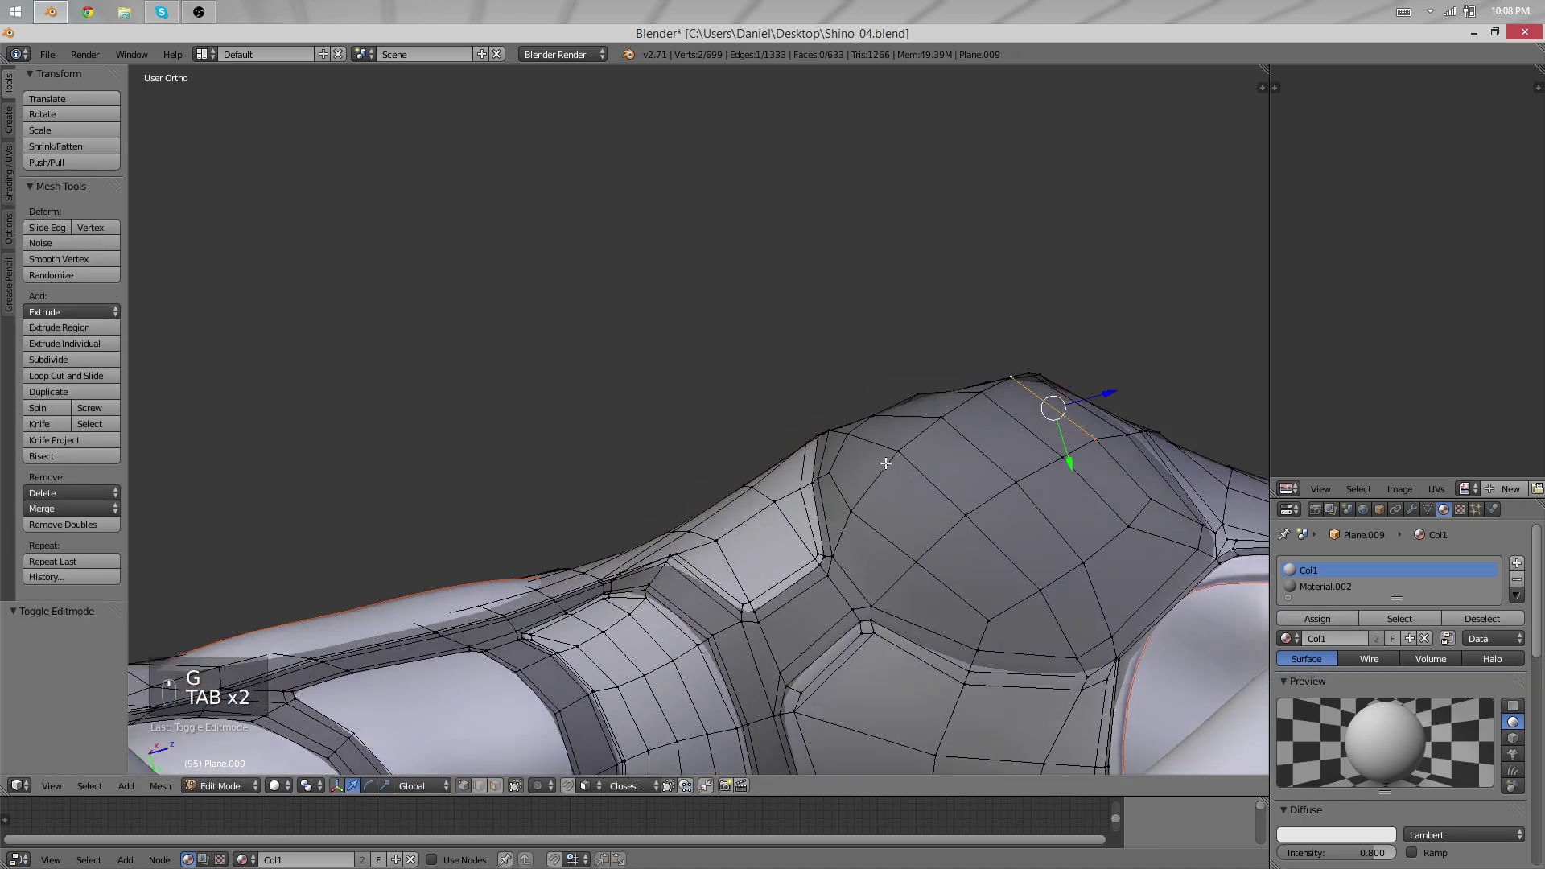
# Move the chest's lower profile edge about 0.002 in X, -0.008 in Y, -0.004 in Z, adjust the neighbouring profile and check the shape.
pyautogui.moveTo(885, 464); pyautogui.dragTo(838, 456, button='middle')
pyautogui.click(857, 450)
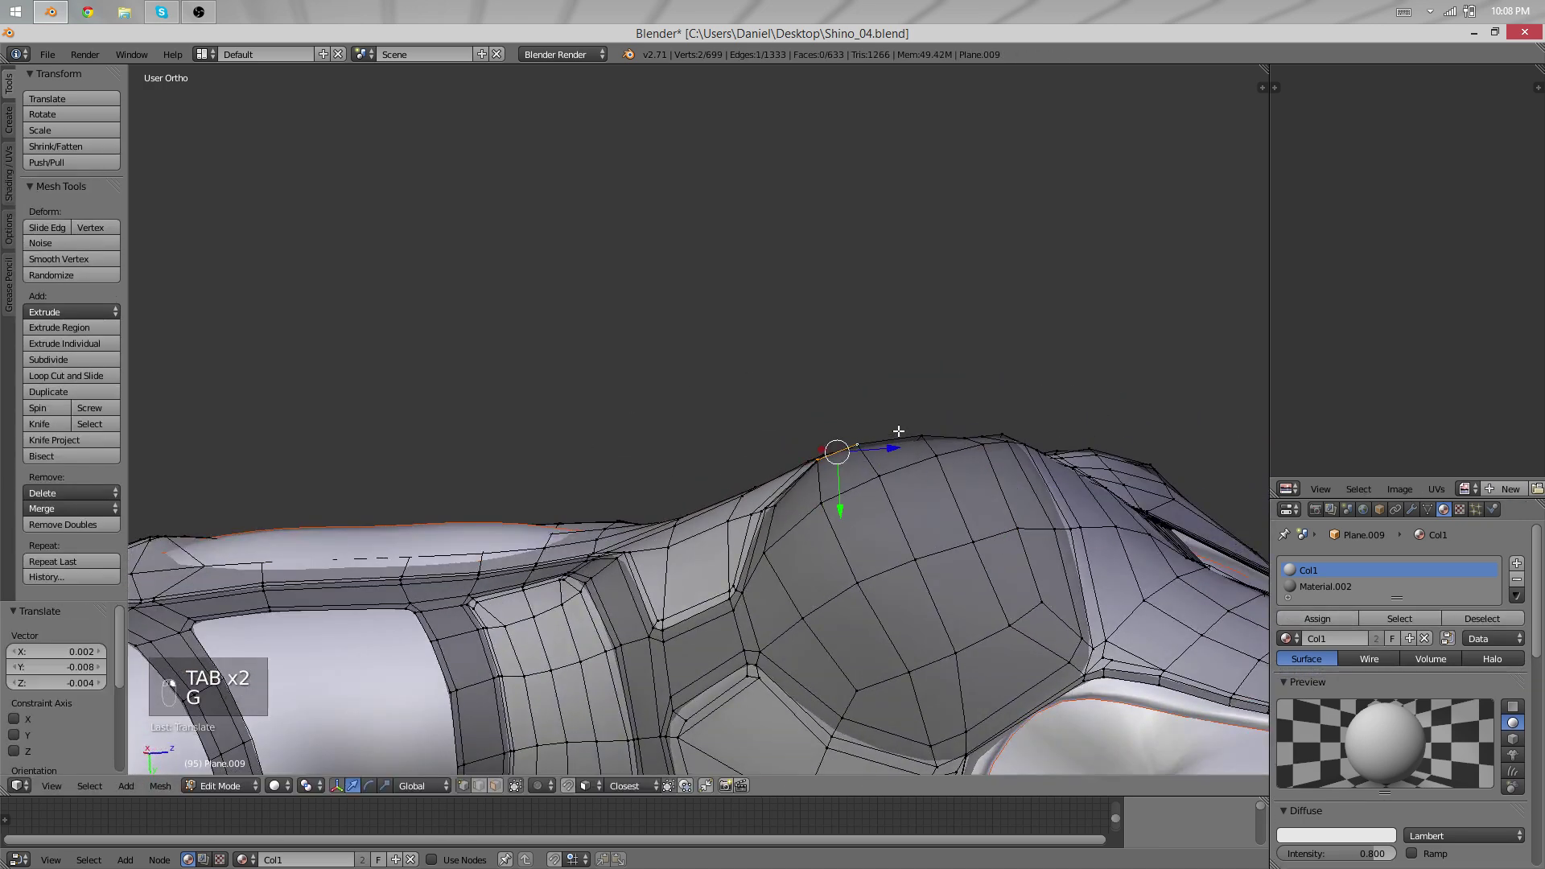
pyautogui.click(959, 423)
pyautogui.press('Tab')
pyautogui.scroll(-3, 631, 471)
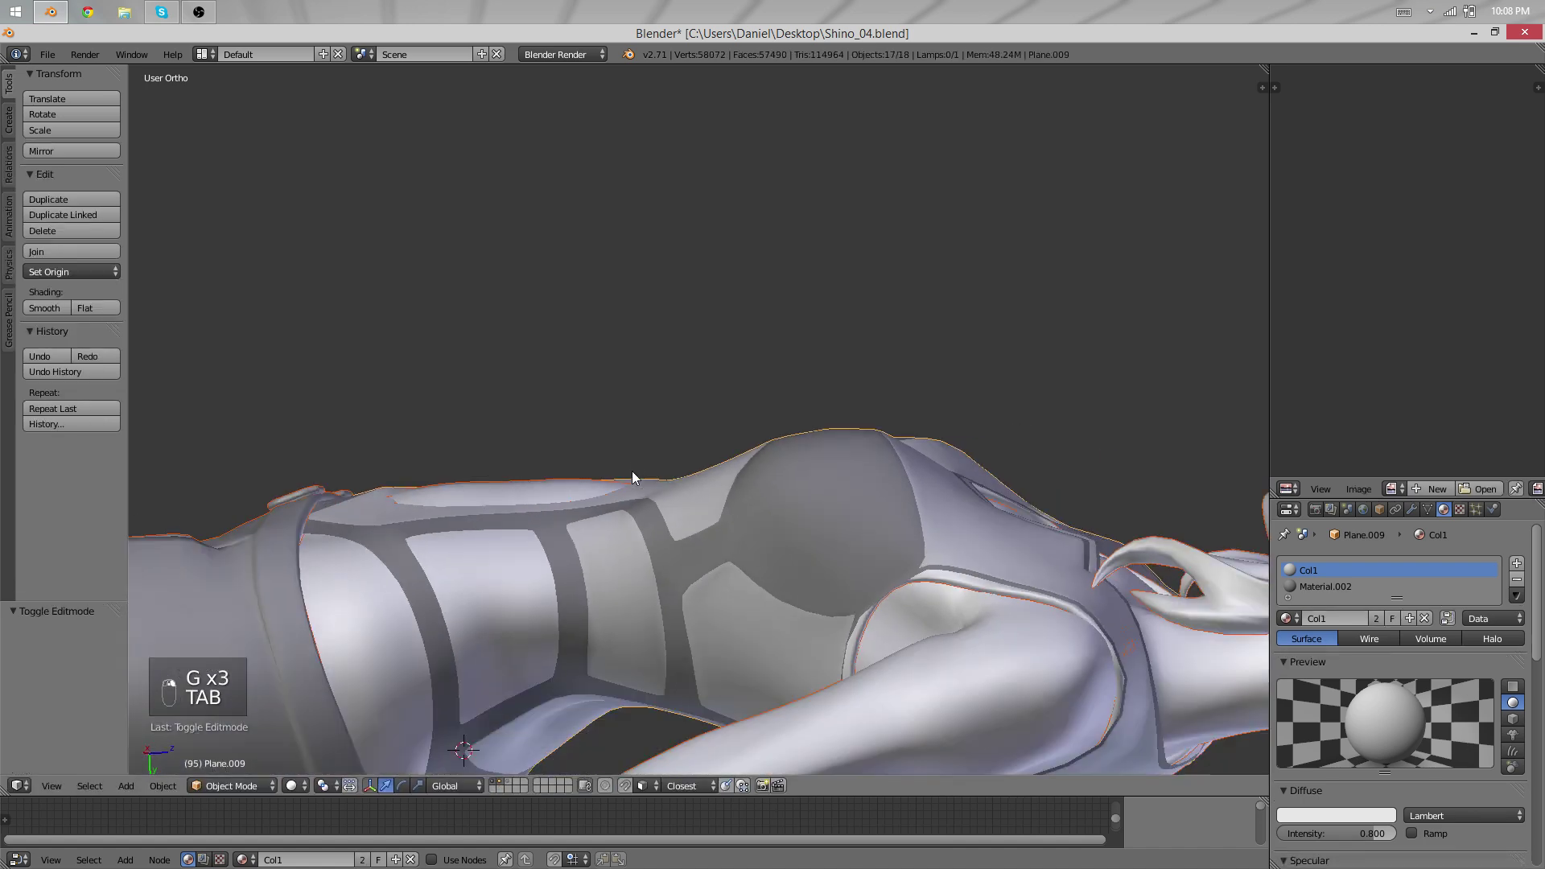
pyautogui.scroll(3, 789, 485)
pyautogui.press('Tab')
pyautogui.moveTo(789, 485); pyautogui.dragTo(820, 445, button='middle')
pyautogui.scroll(2, 933, 500)
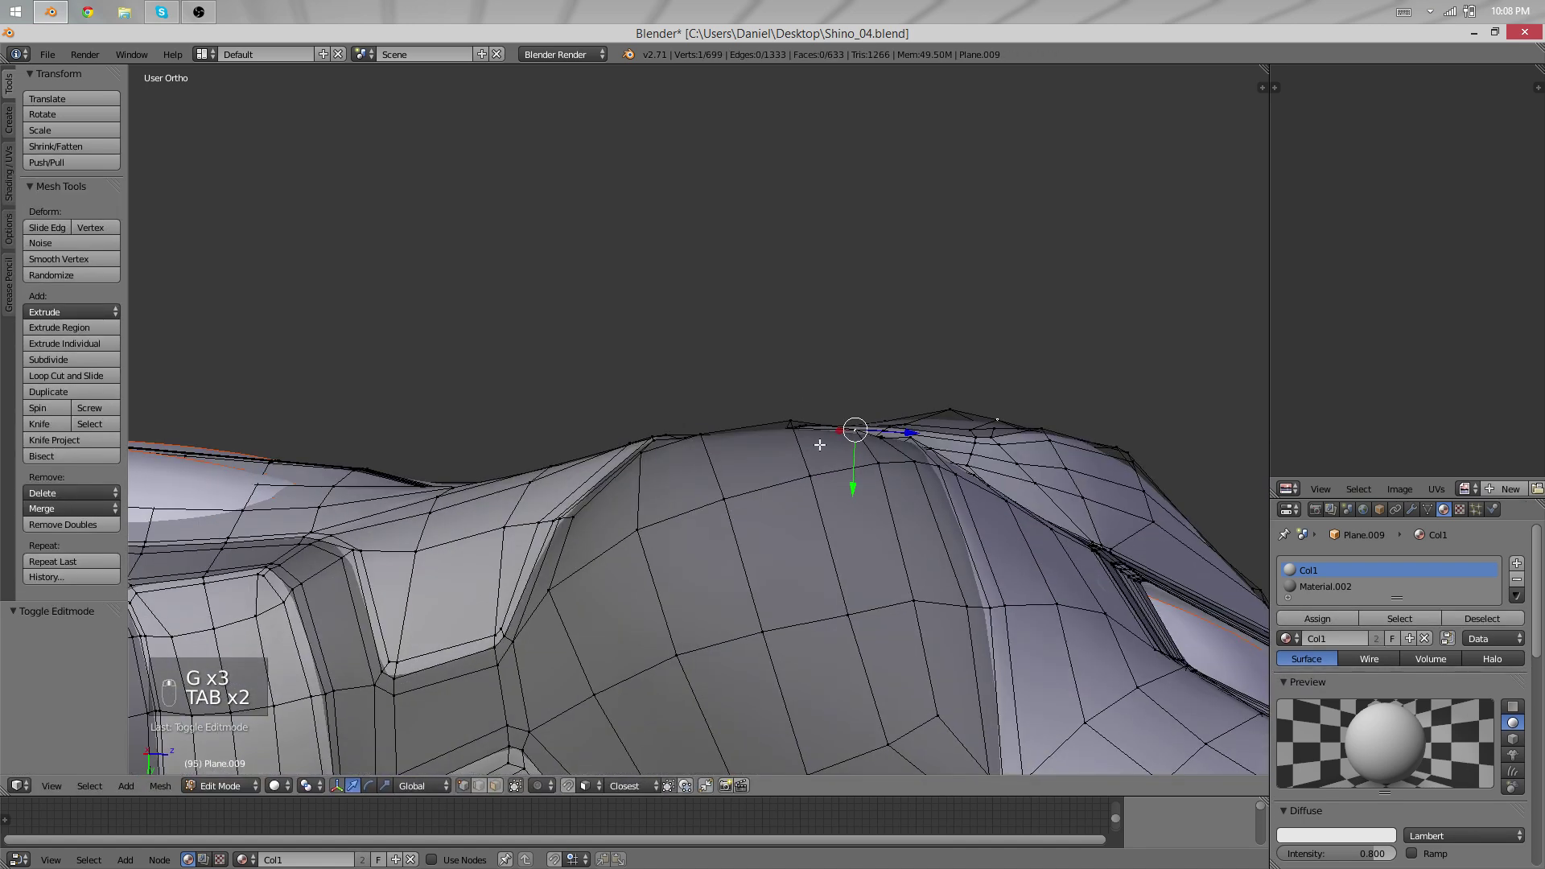
pyautogui.hotkey('shift', 'g')
pyautogui.press('Escape')
# Scale the short edge at the dark chest panel's lower inner corner by 1.242 and shift it about 0.002 in X and 0.001 in Z.
pyautogui.moveTo(1049, 373); pyautogui.dragTo(597, 457, button='middle')
pyautogui.rightClick(622, 430)
pyautogui.press('g')
pyautogui.click(626, 517)
pyautogui.click(770, 491)
pyautogui.press('g')
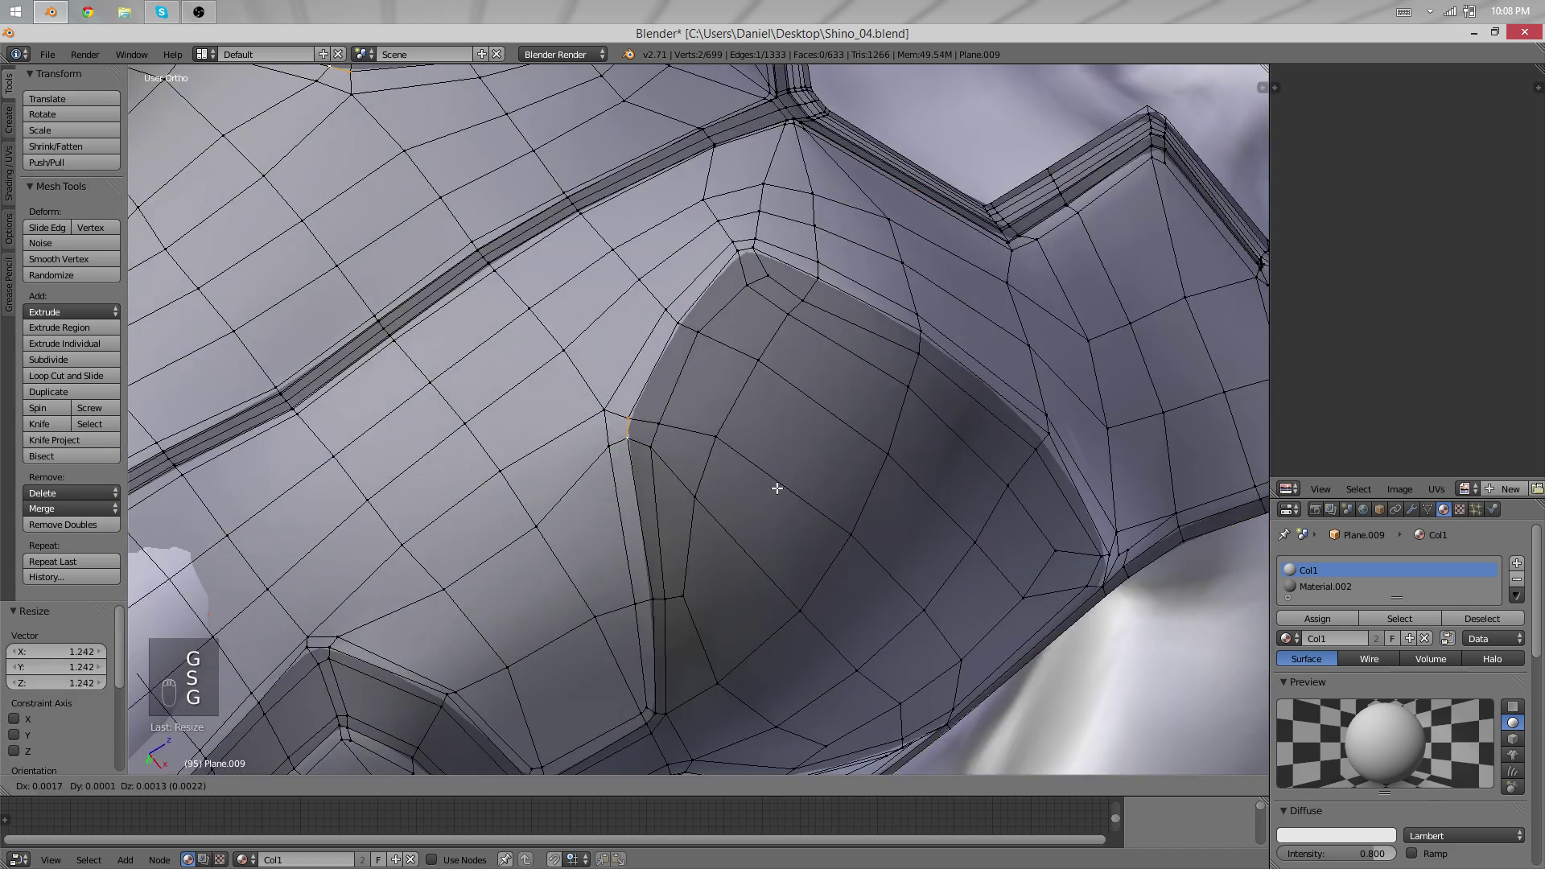
pyautogui.click(774, 487)
pyautogui.press('Tab')
pyautogui.scroll(-5, 660, 499)
pyautogui.moveTo(907, 629); pyautogui.dragTo(927, 426, button='middle')
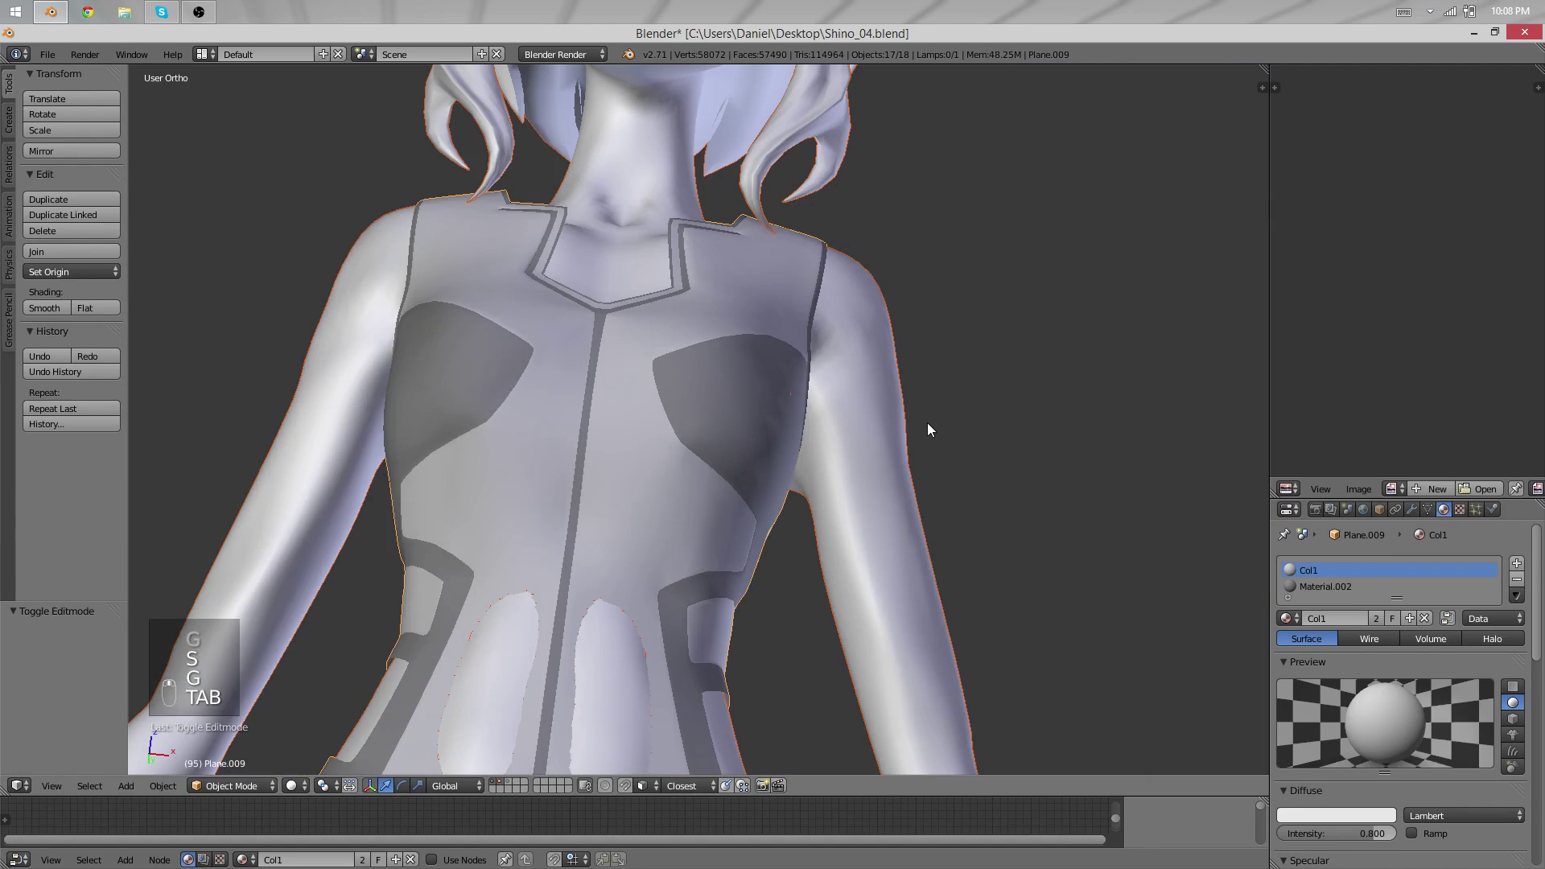
# Enable proportional editing and push the chest's outer-side vertices outward, the second about 0.007 in X, -0.004 in Y and 0.004 in Z.
pyautogui.scroll(6, 625, 397)
pyautogui.press('Tab')
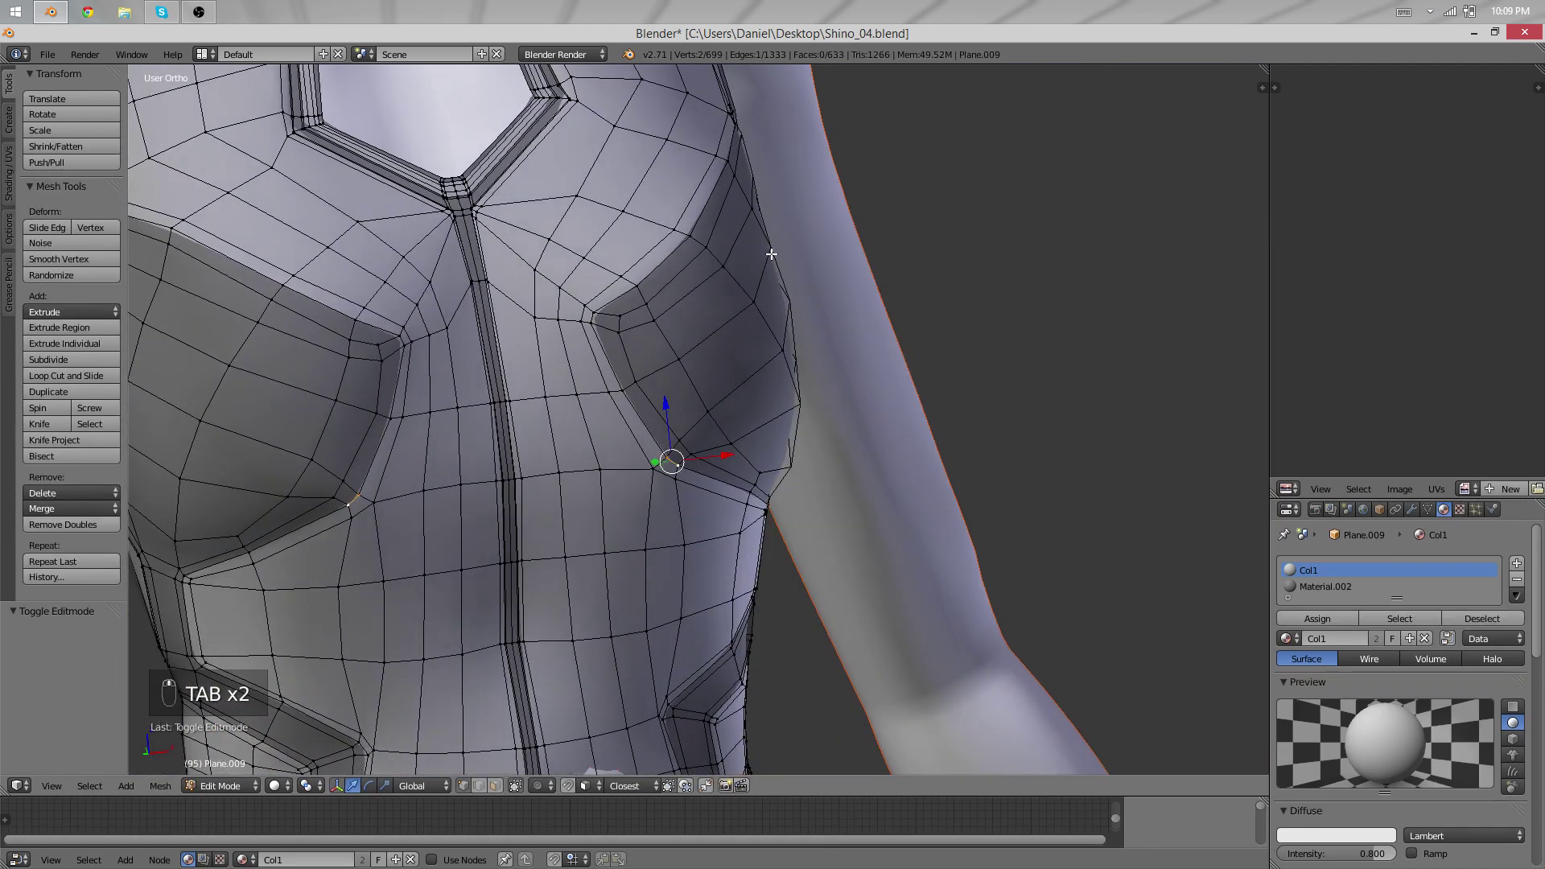
pyautogui.press('o')
pyautogui.press('g')
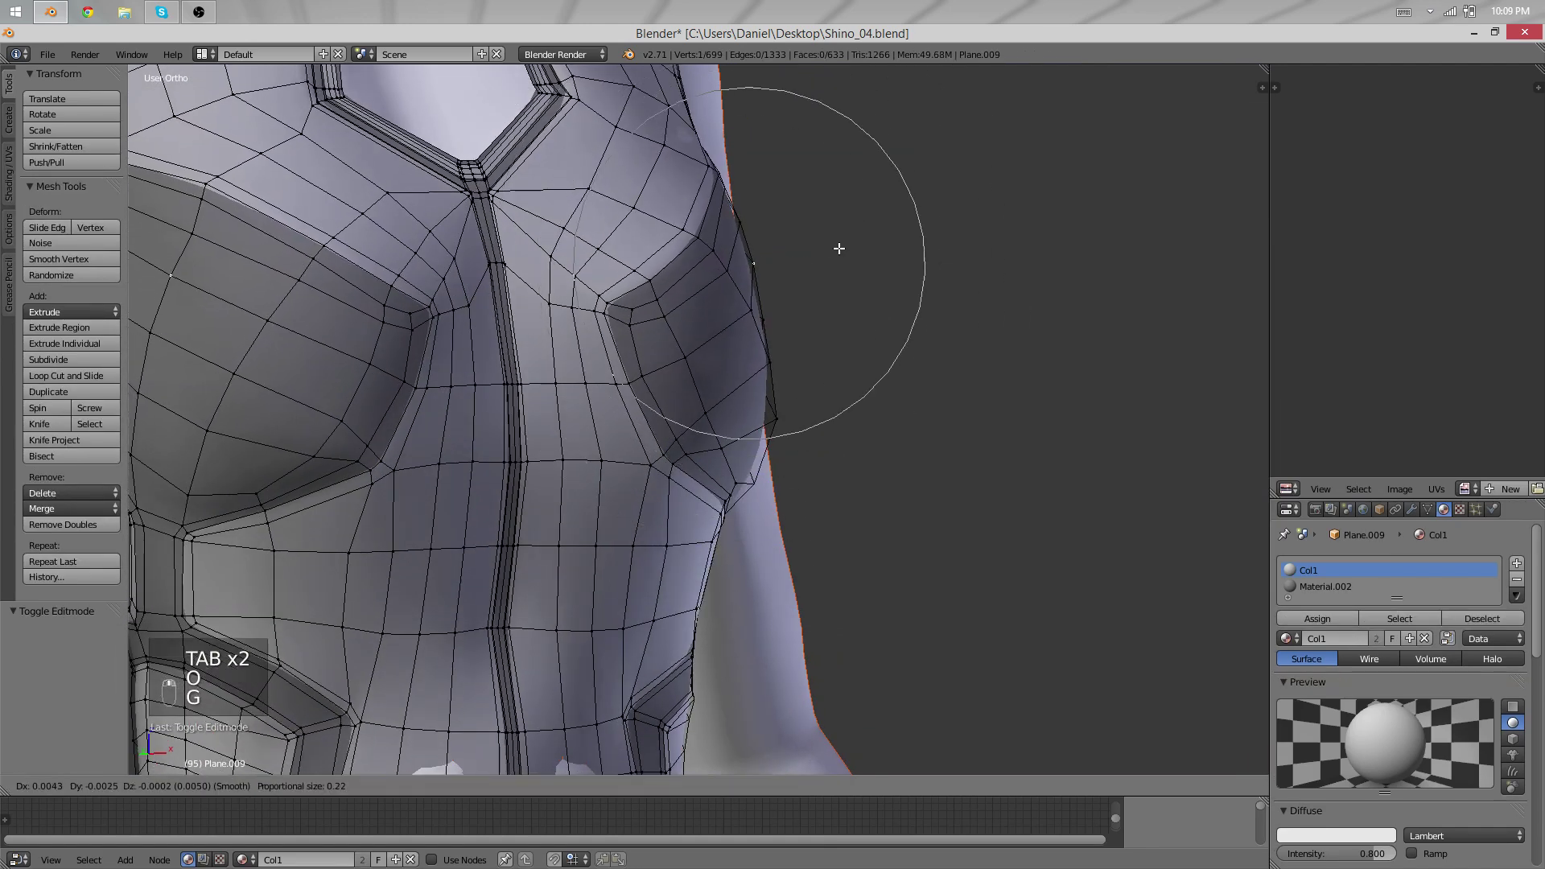
pyautogui.click(829, 259)
pyautogui.press('g')
pyautogui.click(774, 326)
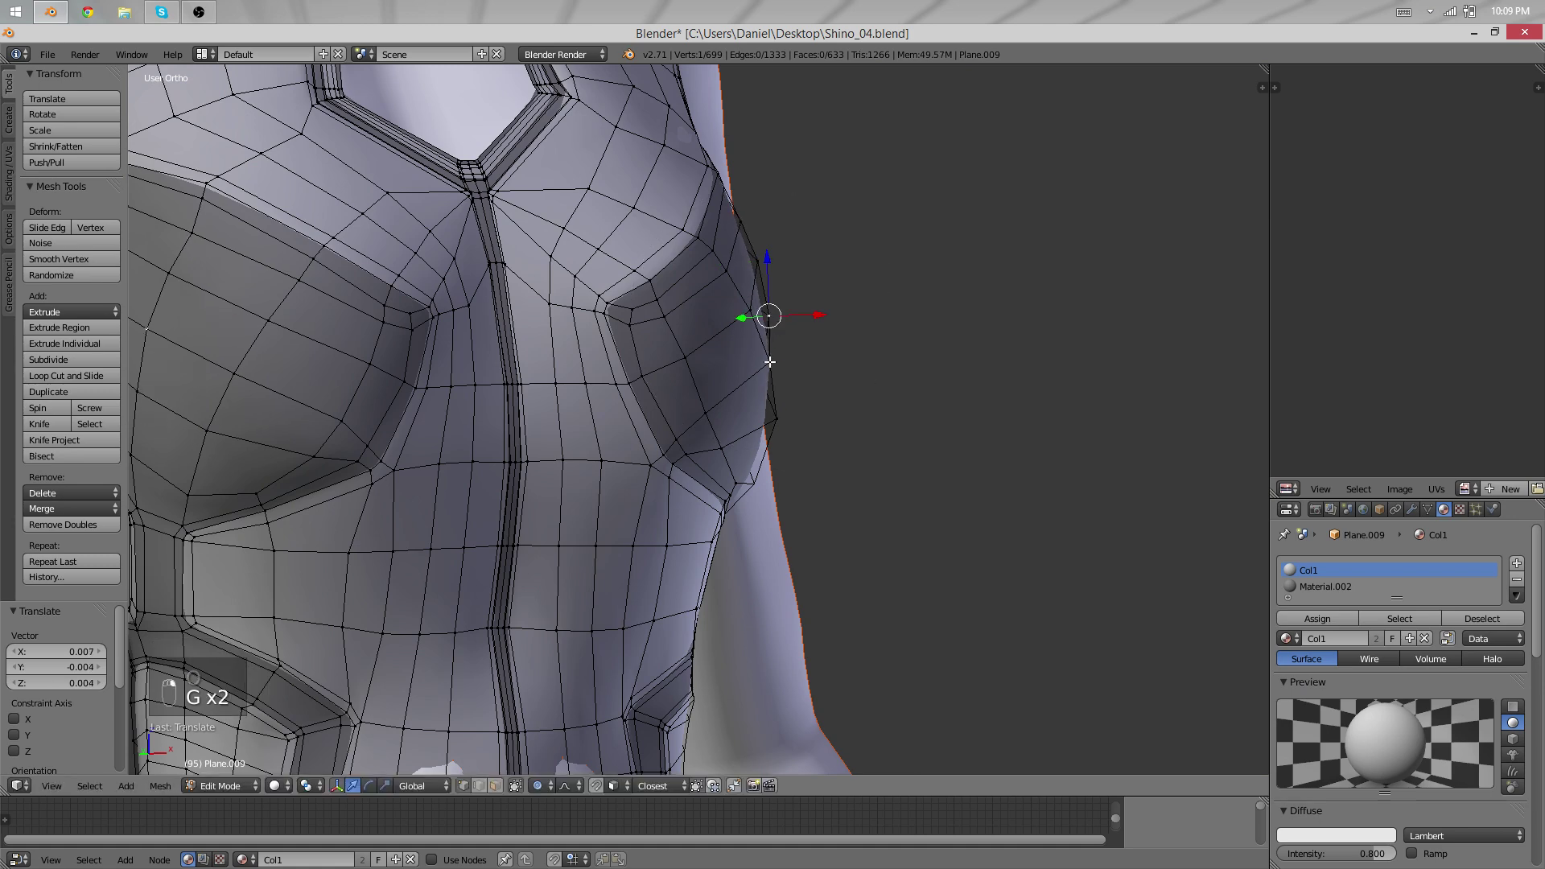
# Push the lower outer-side chest vertices outward, the last about 0.007 in X and 0.004 in Z with proportional size 0.16.
pyautogui.press('g')
pyautogui.click(780, 359)
pyautogui.press('g')
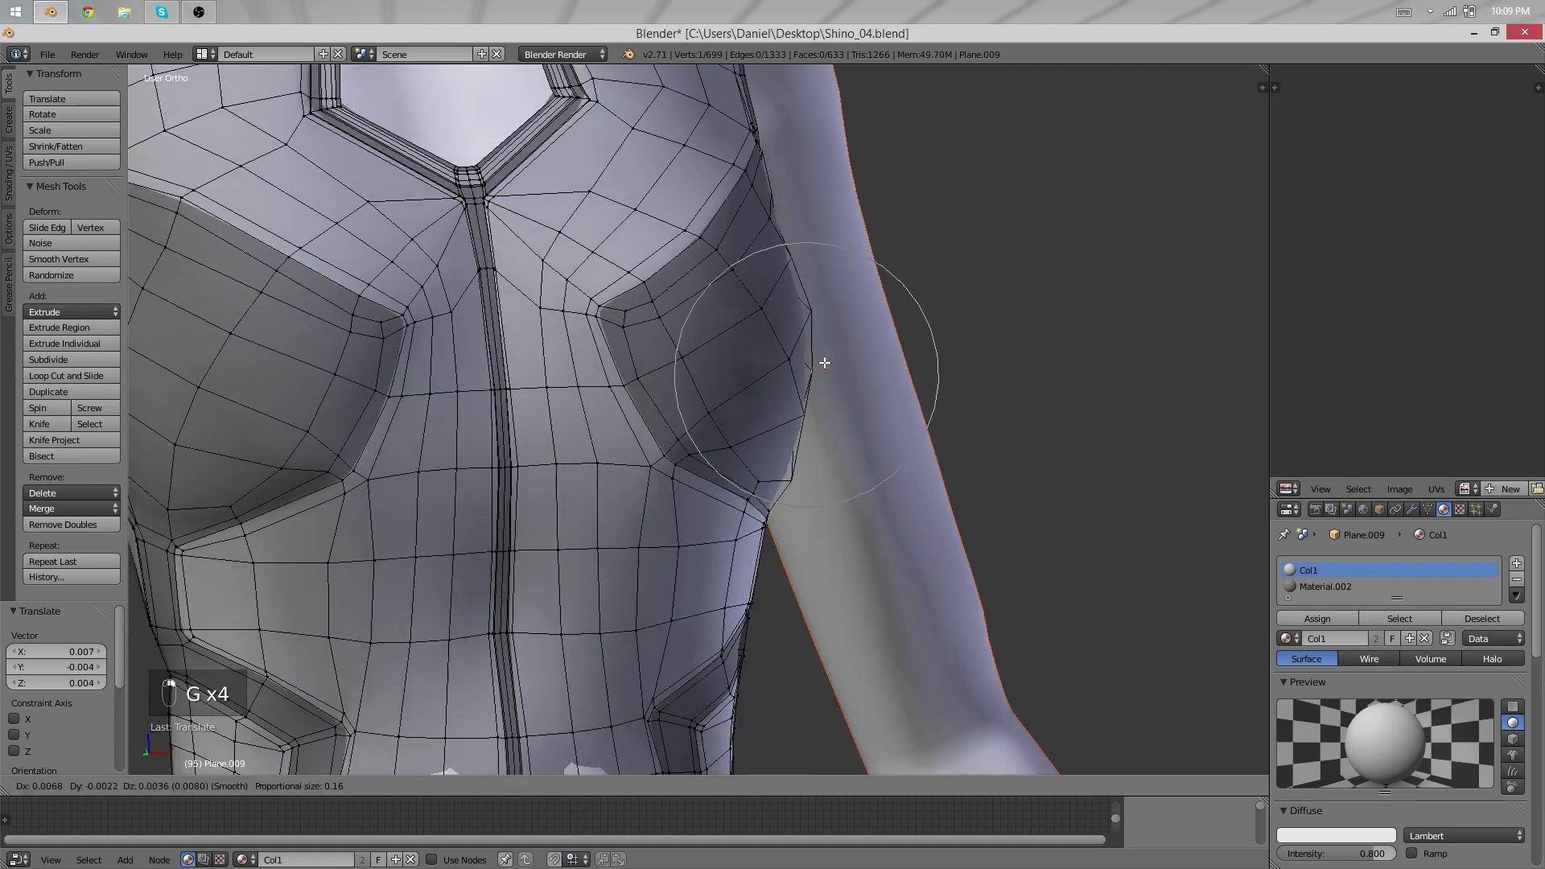
pyautogui.click(822, 363)
pyautogui.press('Tab')
pyautogui.scroll(-5, 794, 374)
pyautogui.moveTo(792, 372); pyautogui.dragTo(555, 388, button='middle')
# Pull the edge below the chest inward about 0.023 in Y with proportional size 0.16.
pyautogui.press('Tab')
pyautogui.scroll(2, 623, 371)
pyautogui.scroll(1, 691, 458)
pyautogui.keyDown('shift'); pyautogui.rightClick(692, 448); pyautogui.keyUp('shift')
pyautogui.press('g')
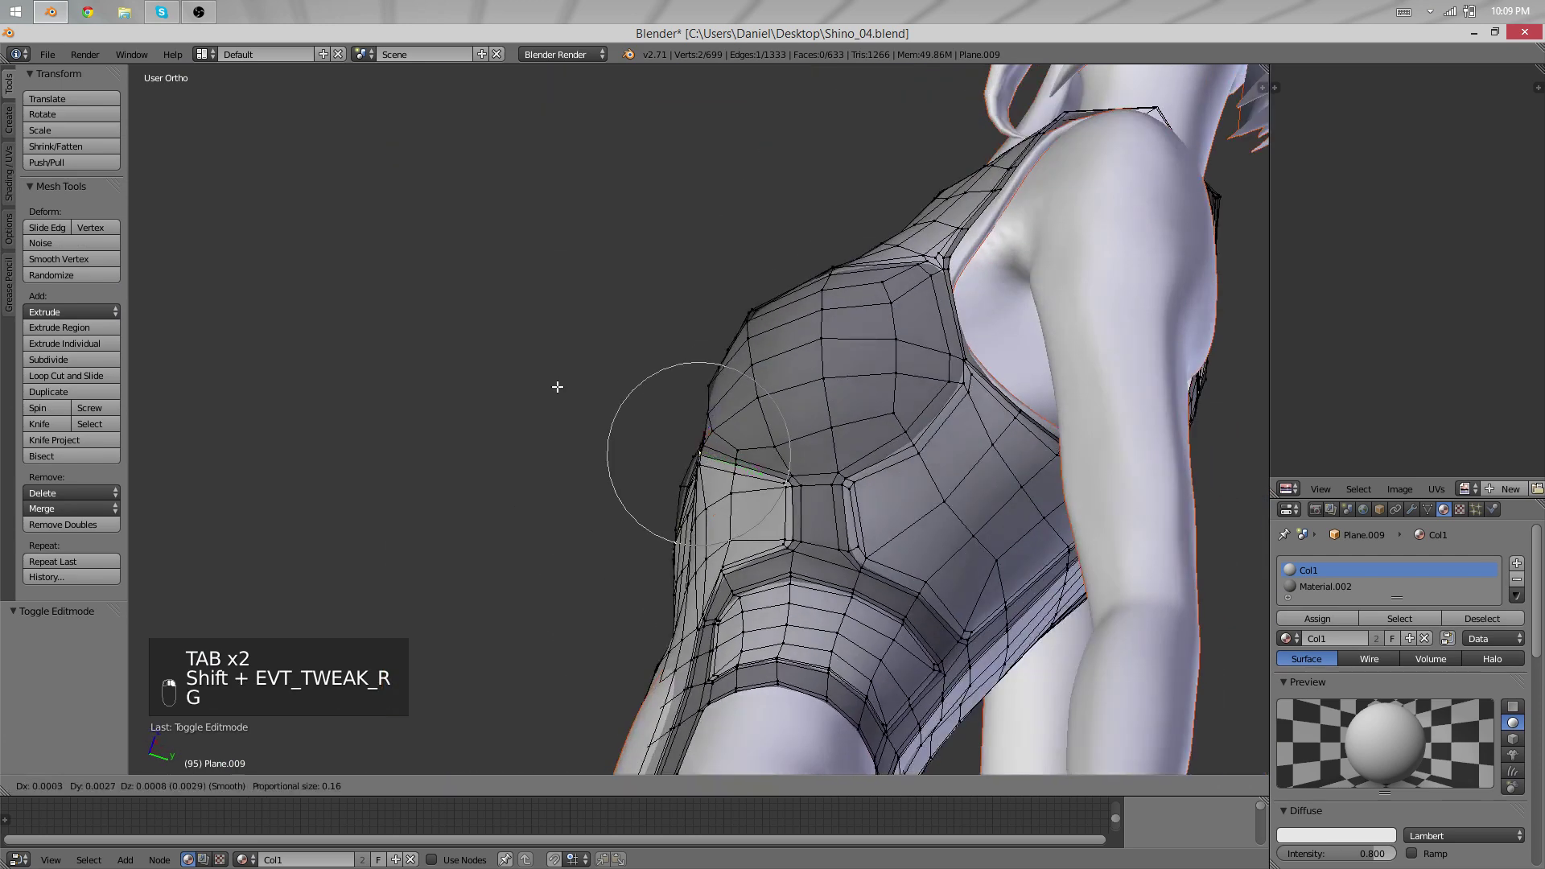
pyautogui.press('g')
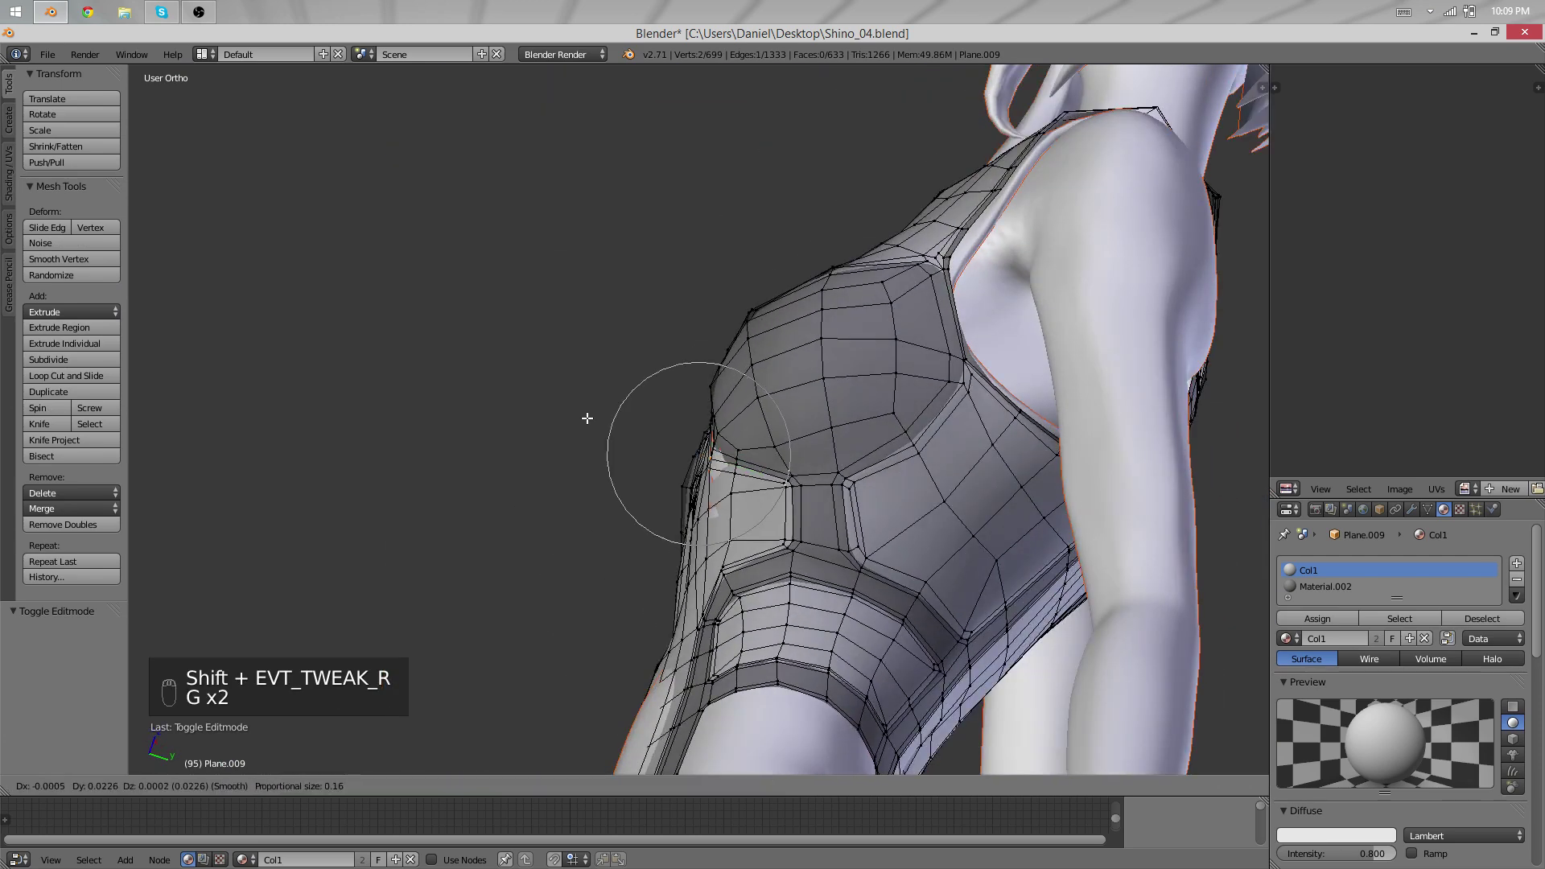
pyautogui.click(584, 417)
# Examine the torso armour on the whole character in Object Mode from several sides.
pyautogui.press('Tab')
pyautogui.moveTo(744, 507); pyautogui.dragTo(914, 539, button='middle')
pyautogui.press('a')
pyautogui.press('a')
pyautogui.press('a')
pyautogui.scroll(-4, 639, 513)
pyautogui.moveTo(640, 513); pyautogui.dragTo(777, 483, button='middle')
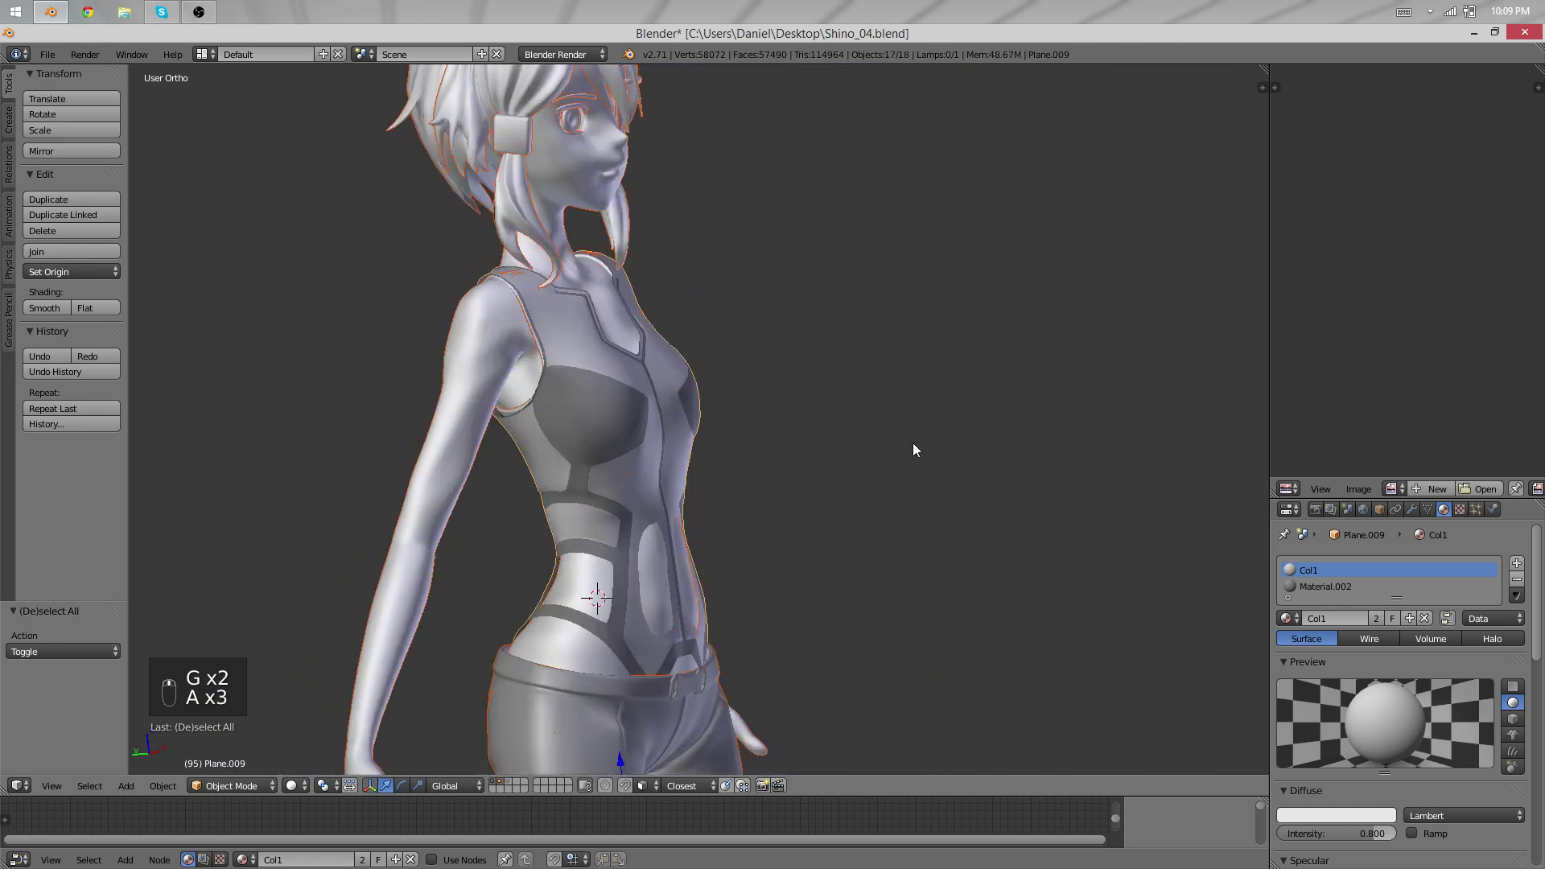
pyautogui.moveTo(913, 443); pyautogui.dragTo(668, 496, button='middle')
pyautogui.press('a')
# Compare the torso before and after the latest chest edits by undoing and redoing them.
pyautogui.hotkey('ctrl', 'z')
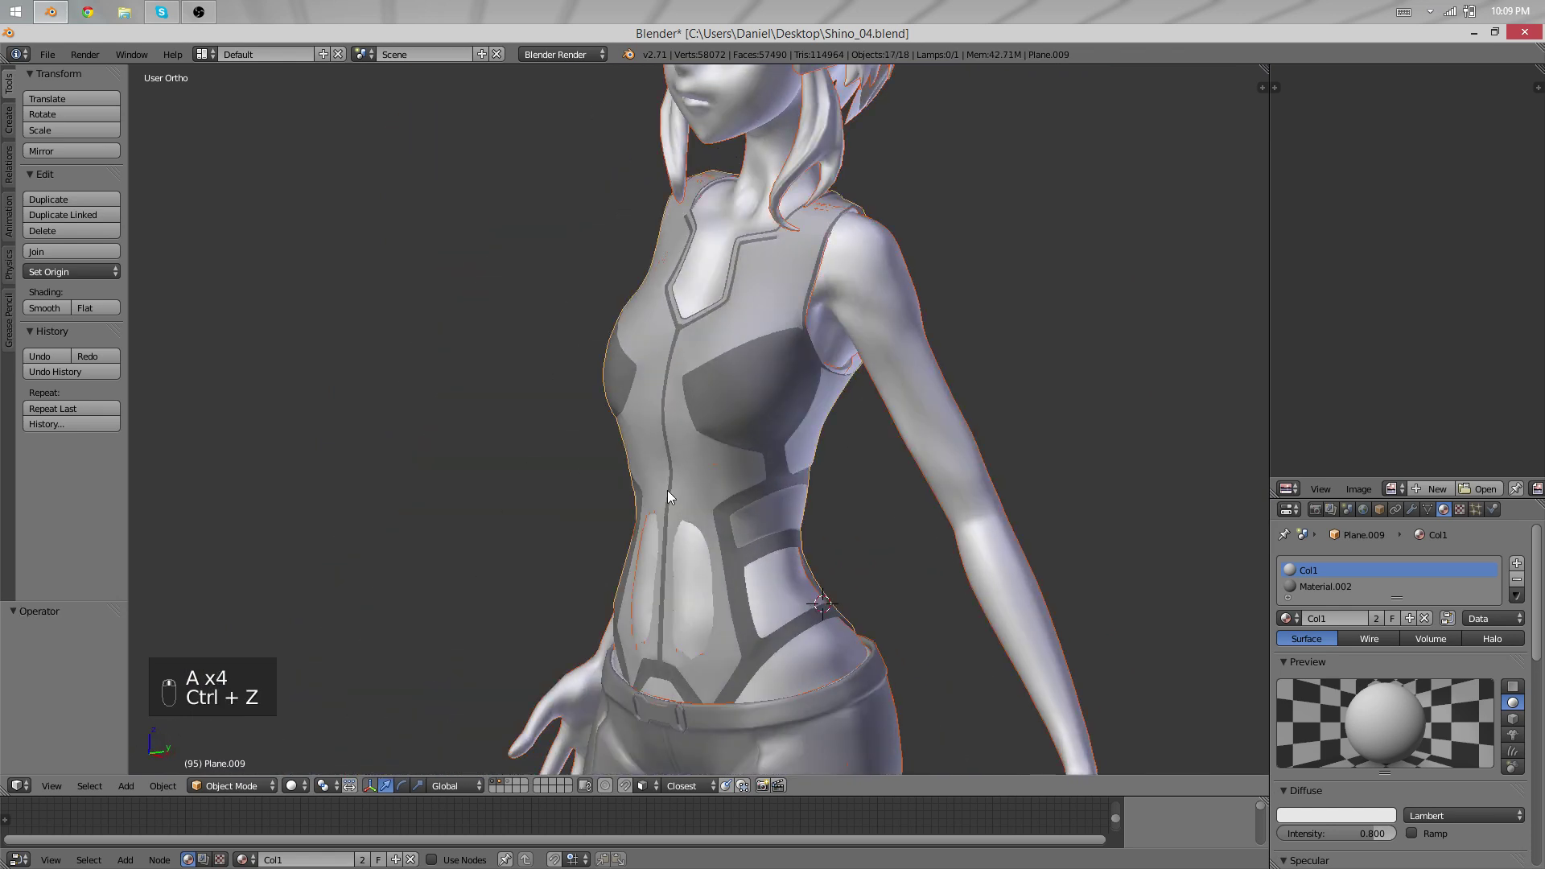
pyautogui.hotkey('ctrl', 'z')
pyautogui.hotkey('ctrl', 'z')
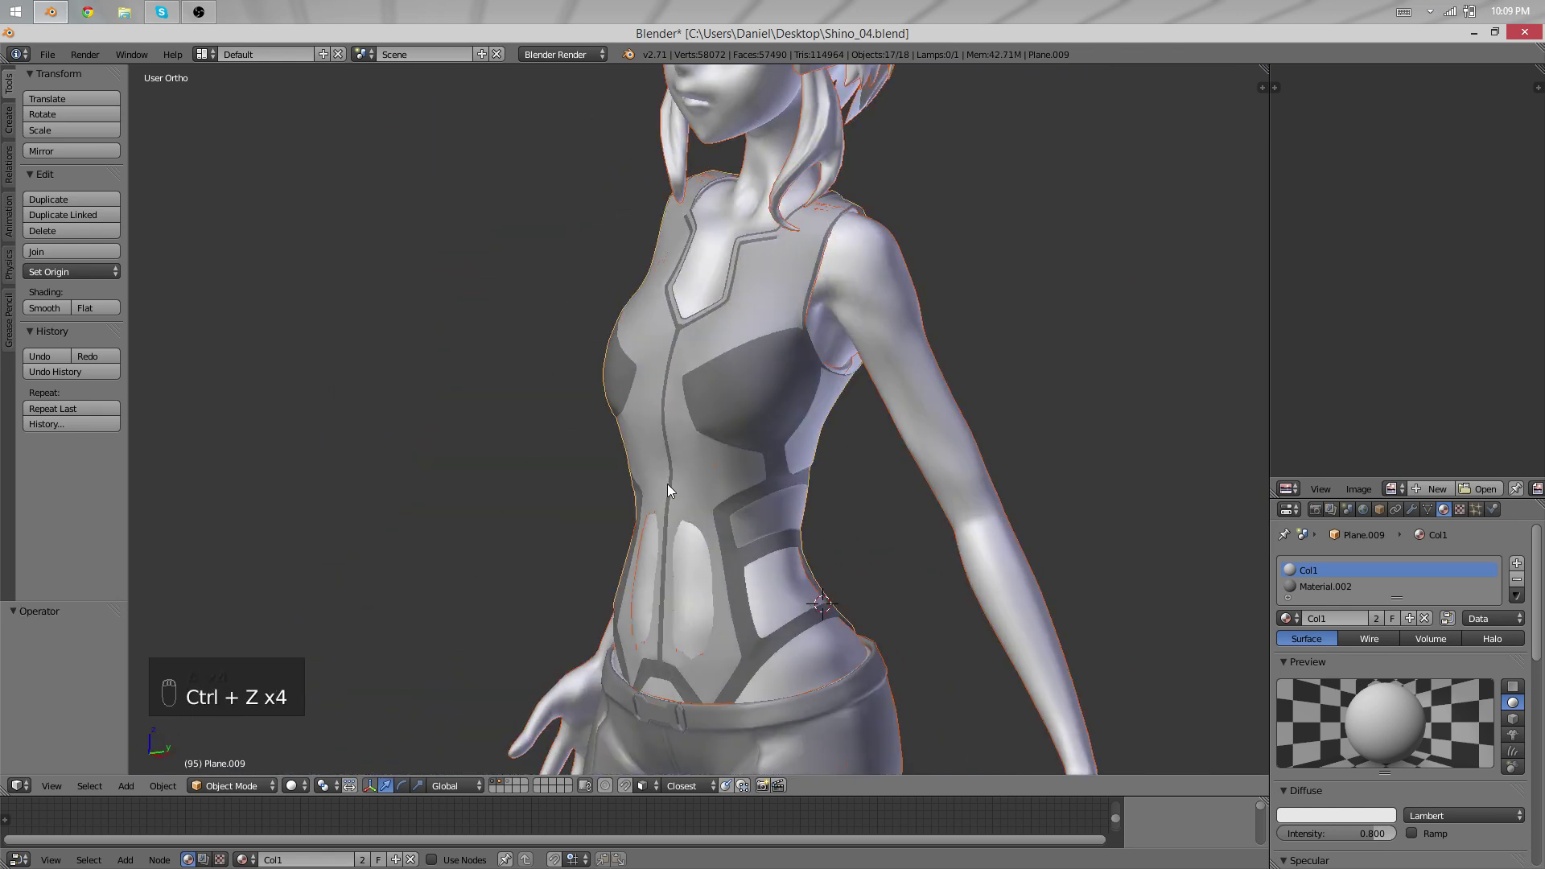
pyautogui.hotkey('ctrl', 'z')
pyautogui.moveTo(673, 481); pyautogui.dragTo(716, 402, button='middle')
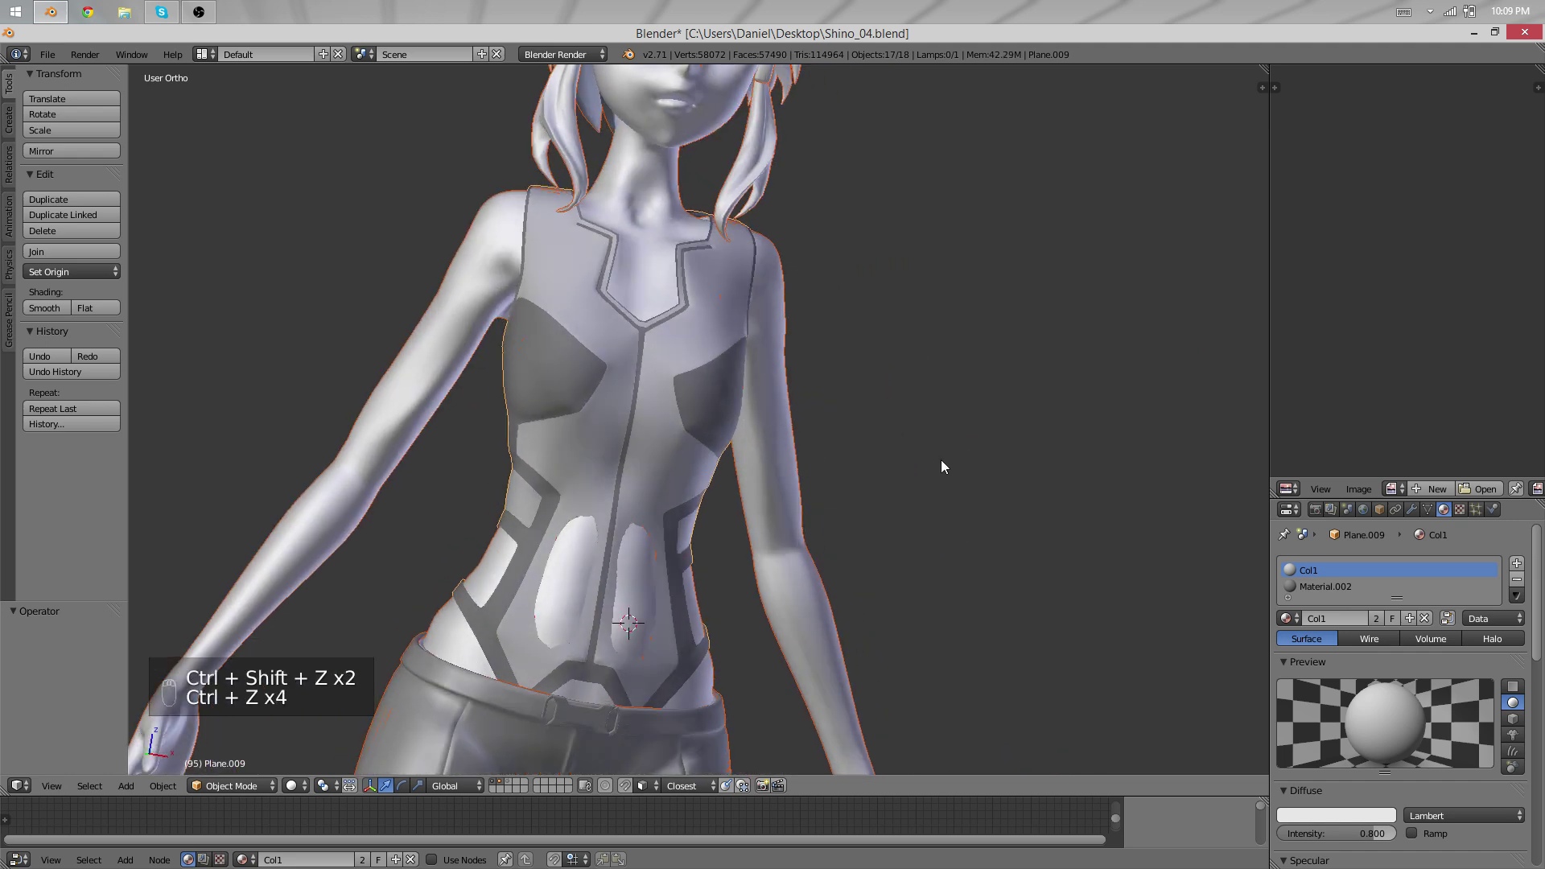
pyautogui.moveTo(932, 461); pyautogui.dragTo(829, 499, button='middle')
pyautogui.hotkey('ctrl', 'z')
pyautogui.hotkey('ctrl', 'z')
pyautogui.hotkey('ctrl', 'z')
pyautogui.hotkey('ctrl', 'shift', 'z')
pyautogui.scroll(4, 764, 476)
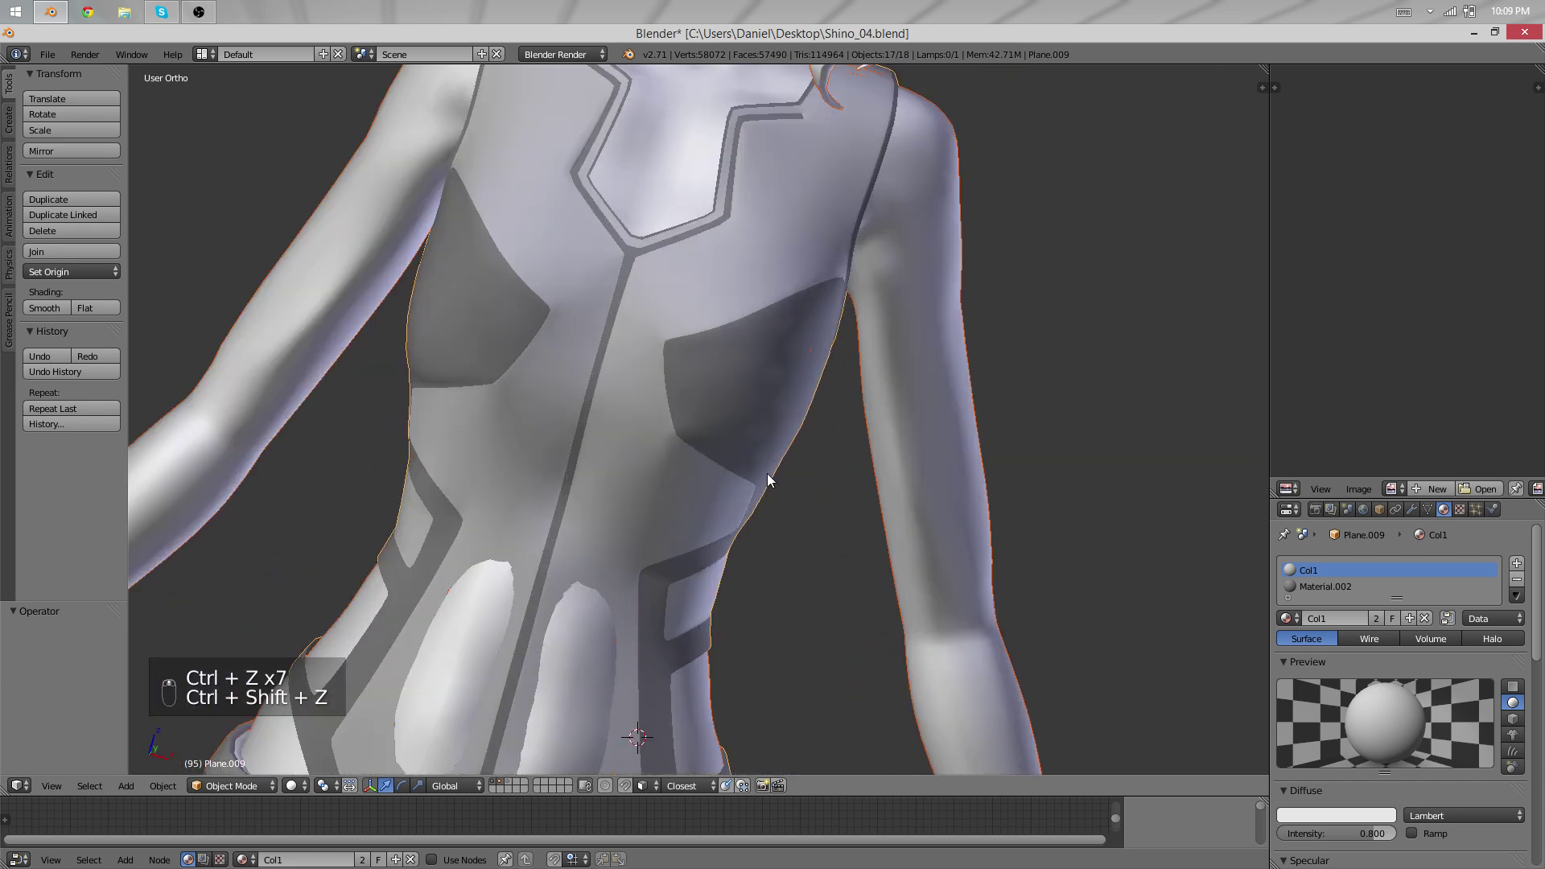
pyautogui.hotkey('ctrl', 'shift', 'z')
pyautogui.hotkey('ctrl', 'shift', 'z')
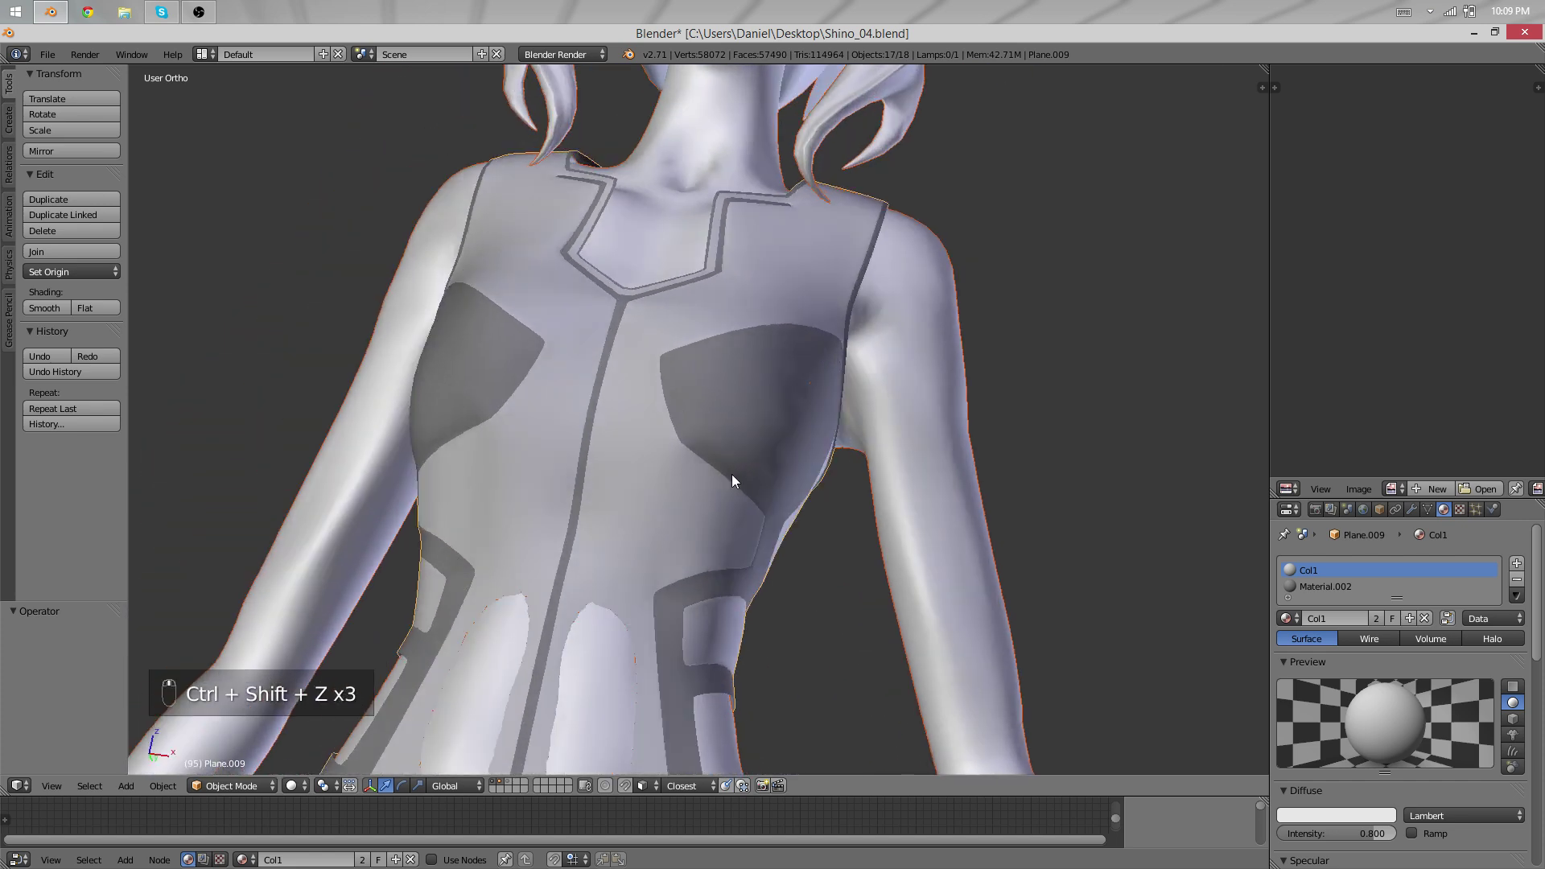
pyautogui.hotkey('ctrl', 'shift', 'z')
pyautogui.moveTo(775, 493); pyautogui.dragTo(868, 519, button='middle')
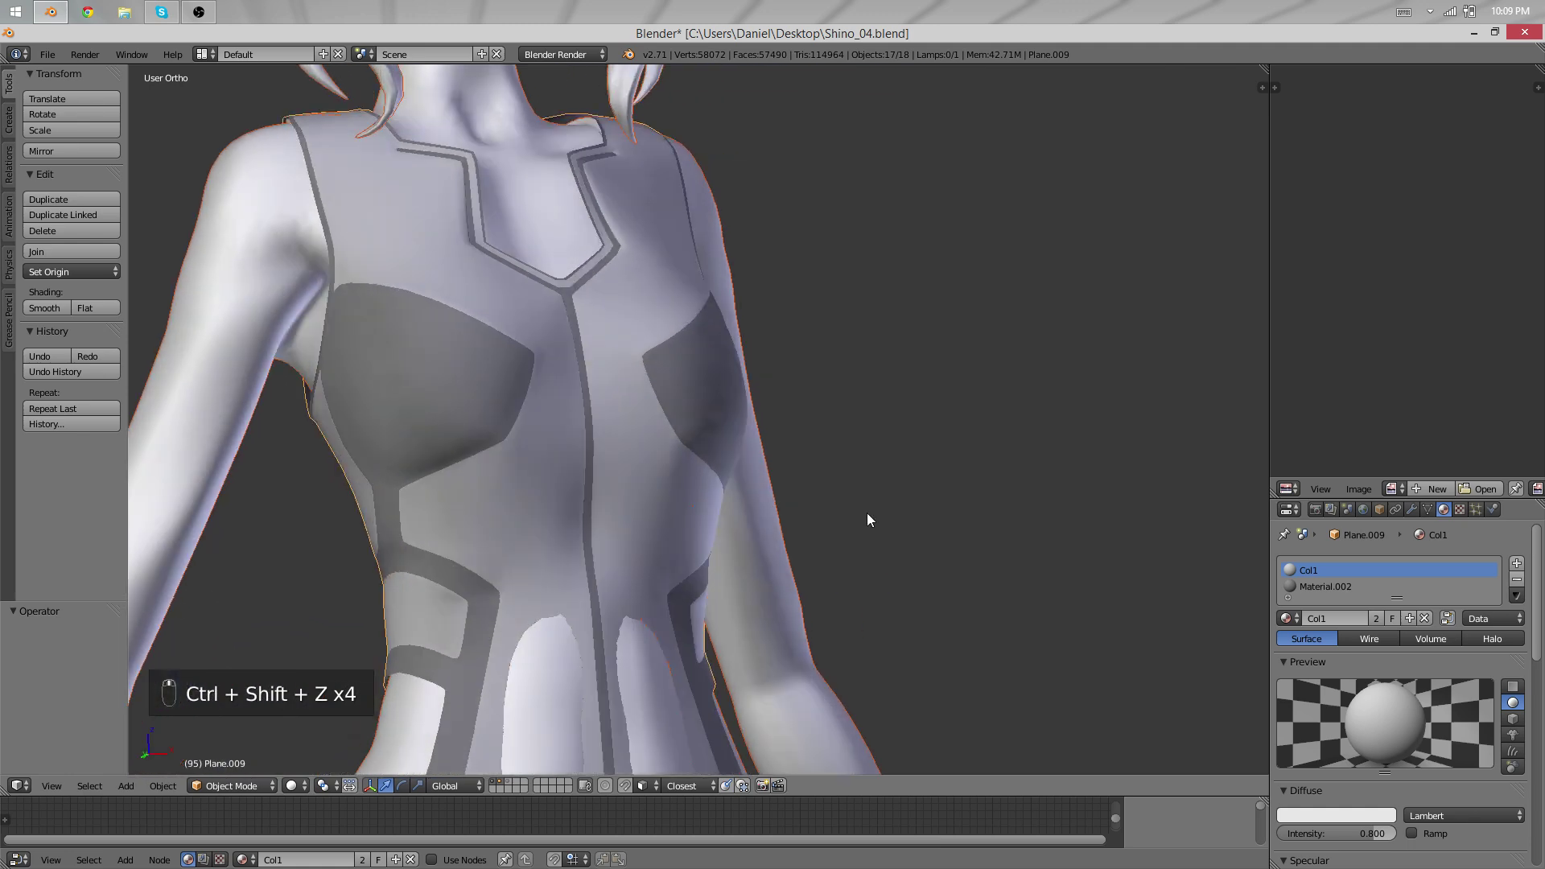
# Step back through the latest chest edits once more and restore them to judge the chest's side profile.
pyautogui.hotkey('ctrl', 'z')
pyautogui.hotkey('ctrl', 'z')
pyautogui.hotkey('ctrl', 'z')
pyautogui.hotkey('ctrl', 'z')
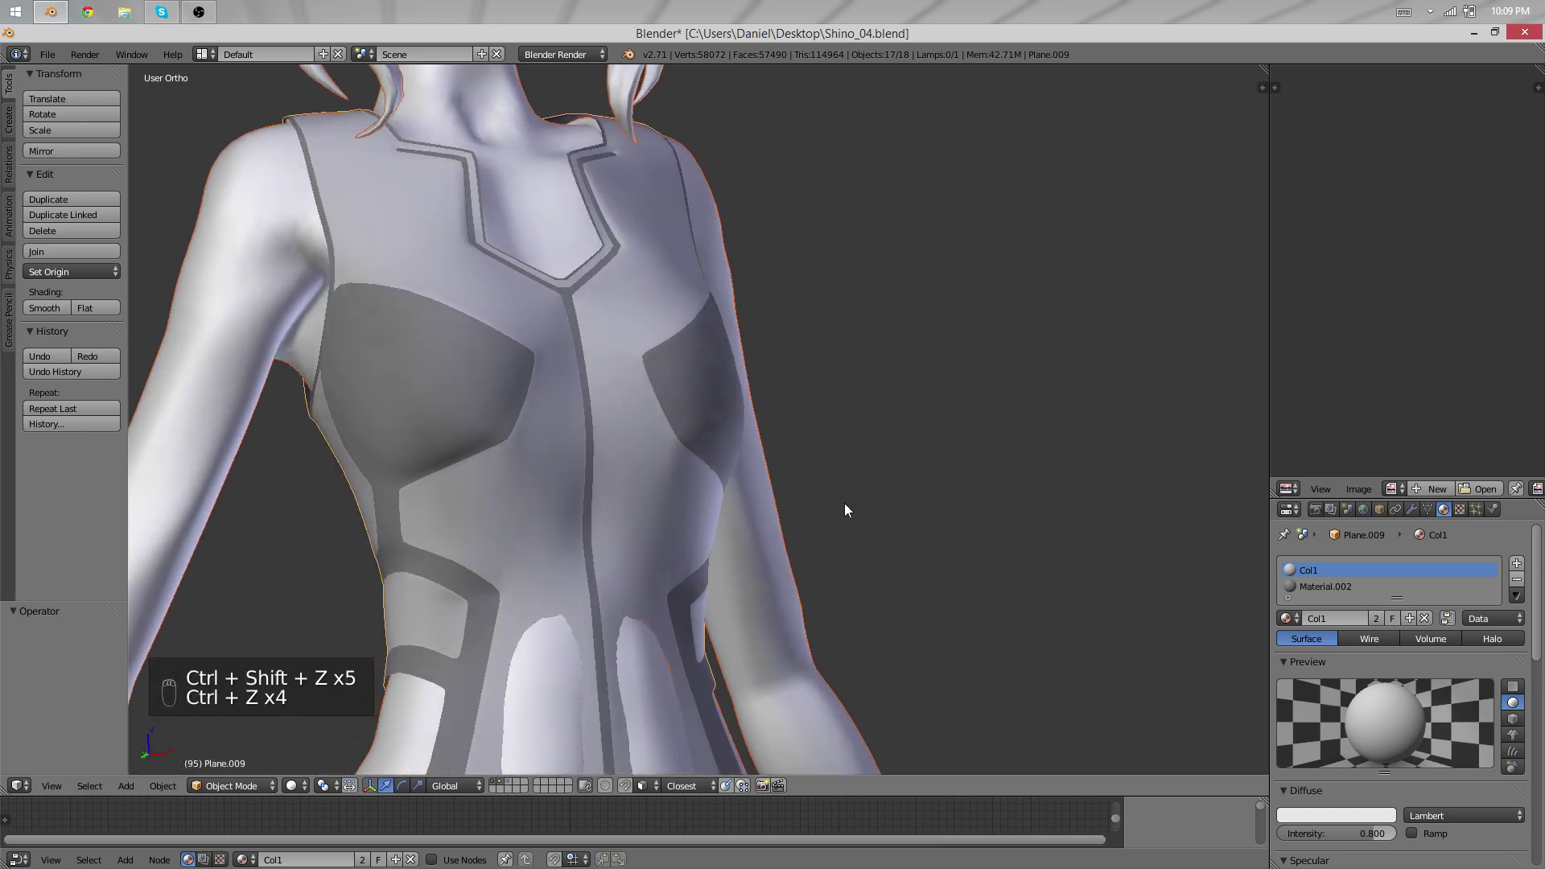
pyautogui.hotkey('ctrl', 'shift', 'z')
pyautogui.hotkey('ctrl', 'shift', 'z')
pyautogui.hotkey('ctrl', 'shift', 'z')
pyautogui.moveTo(817, 515); pyautogui.dragTo(904, 616, button='middle')
# Undo the chest edits again to view the earlier torso shape from the front, and redo all of them.
pyautogui.hotkey('ctrl', 'z')
pyautogui.hotkey('ctrl', 'z')
pyautogui.hotkey('ctrl', 'z')
pyautogui.hotkey('ctrl', 'z')
pyautogui.scroll(-3, 683, 500)
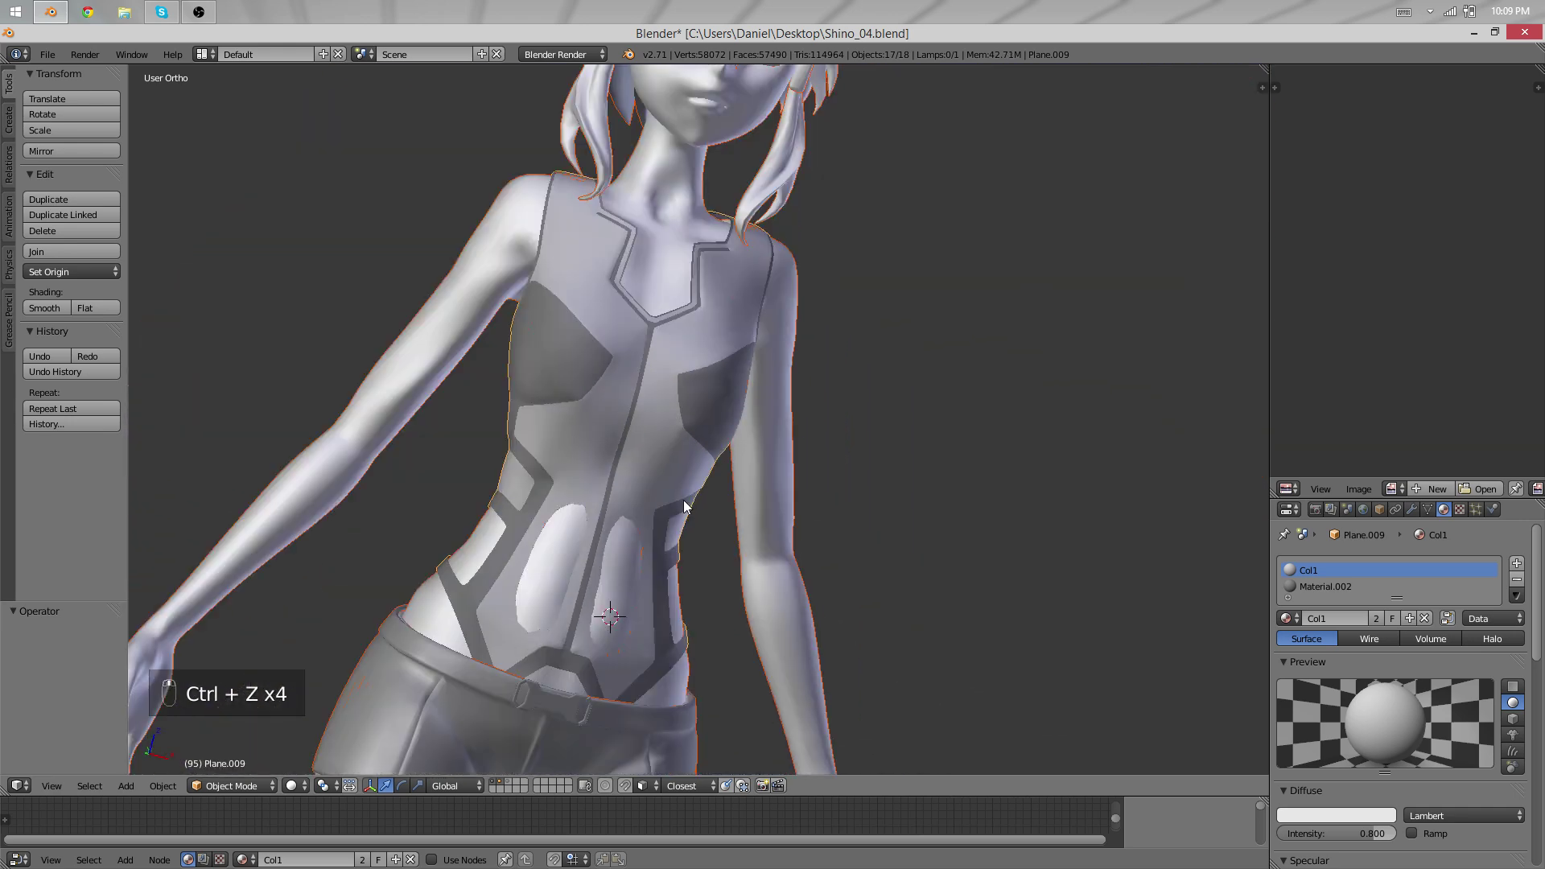
pyautogui.hotkey('ctrl', 'z')
pyautogui.moveTo(683, 500); pyautogui.dragTo(601, 486, button='middle')
pyautogui.hotkey('ctrl', 'z')
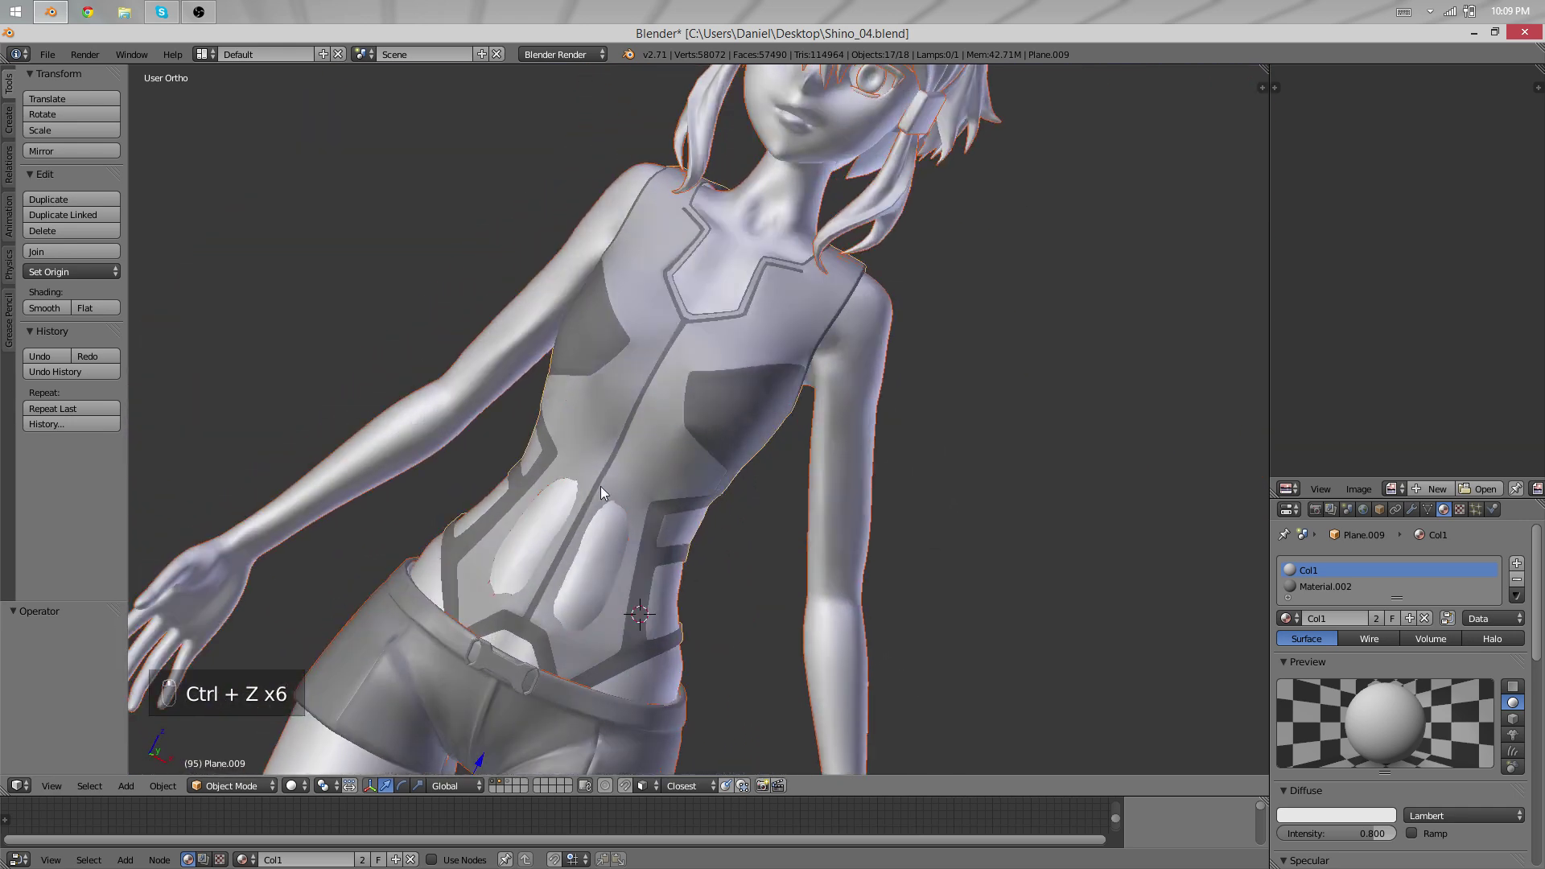
pyautogui.hotkey('ctrl', 'shift', 'z')
pyautogui.hotkey('ctrl', 'shift', 'z')
pyautogui.hotkey('ctrl', 'shift', 'z')
pyautogui.hotkey('ctrl', 'shift', 'z')
pyautogui.hotkey('ctrl', 'shift', 'z')
pyautogui.hotkey('ctrl', 'shift', 'z')
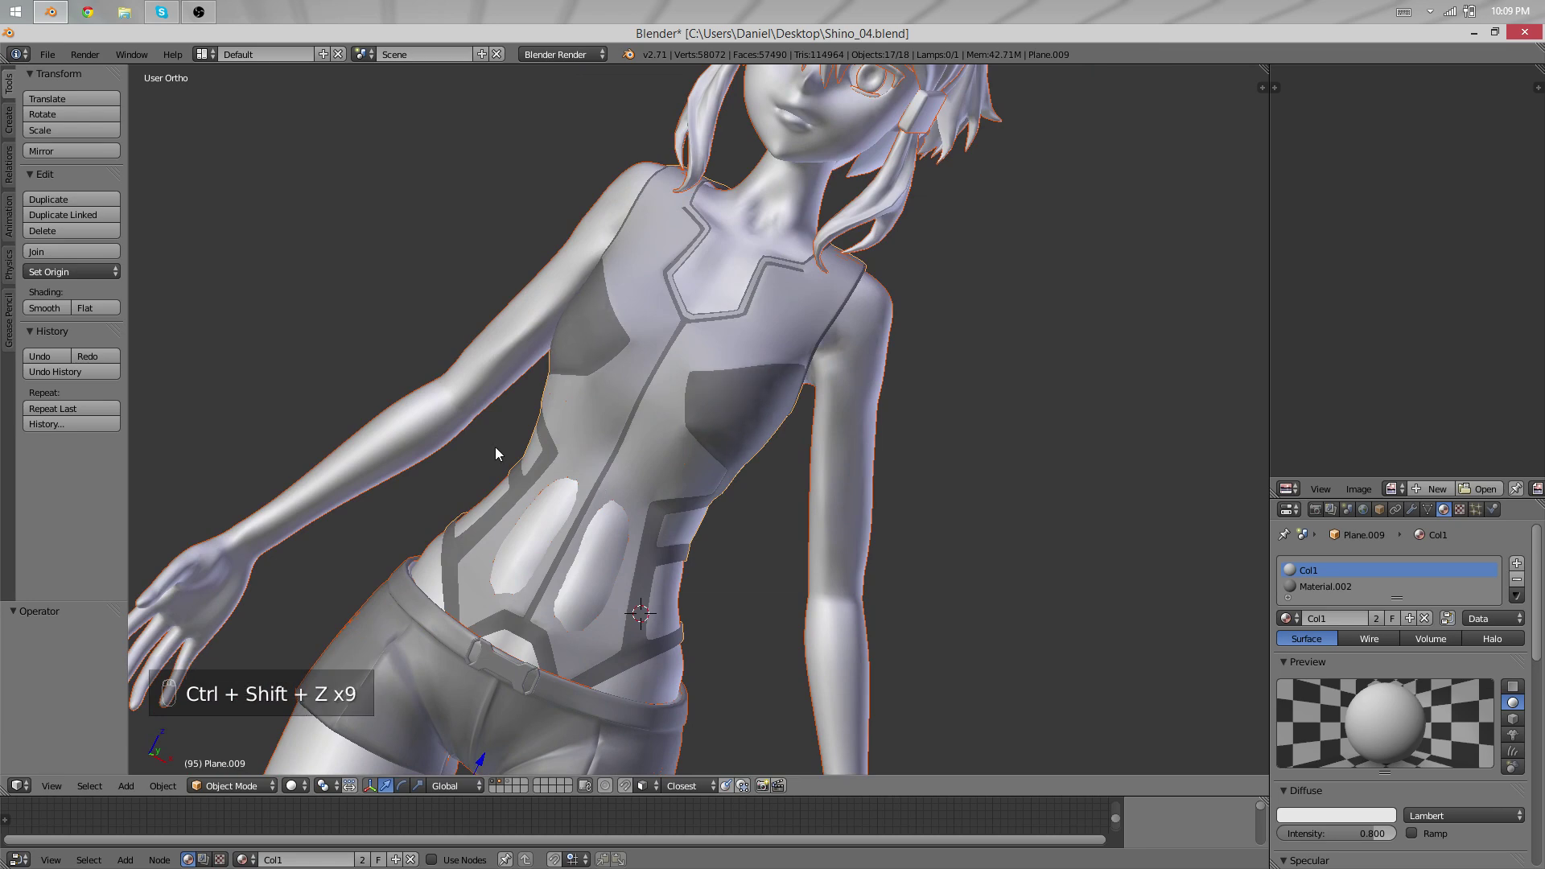
pyautogui.hotkey('ctrl', 'shift', 'z')
pyautogui.scroll(4, 1004, 423)
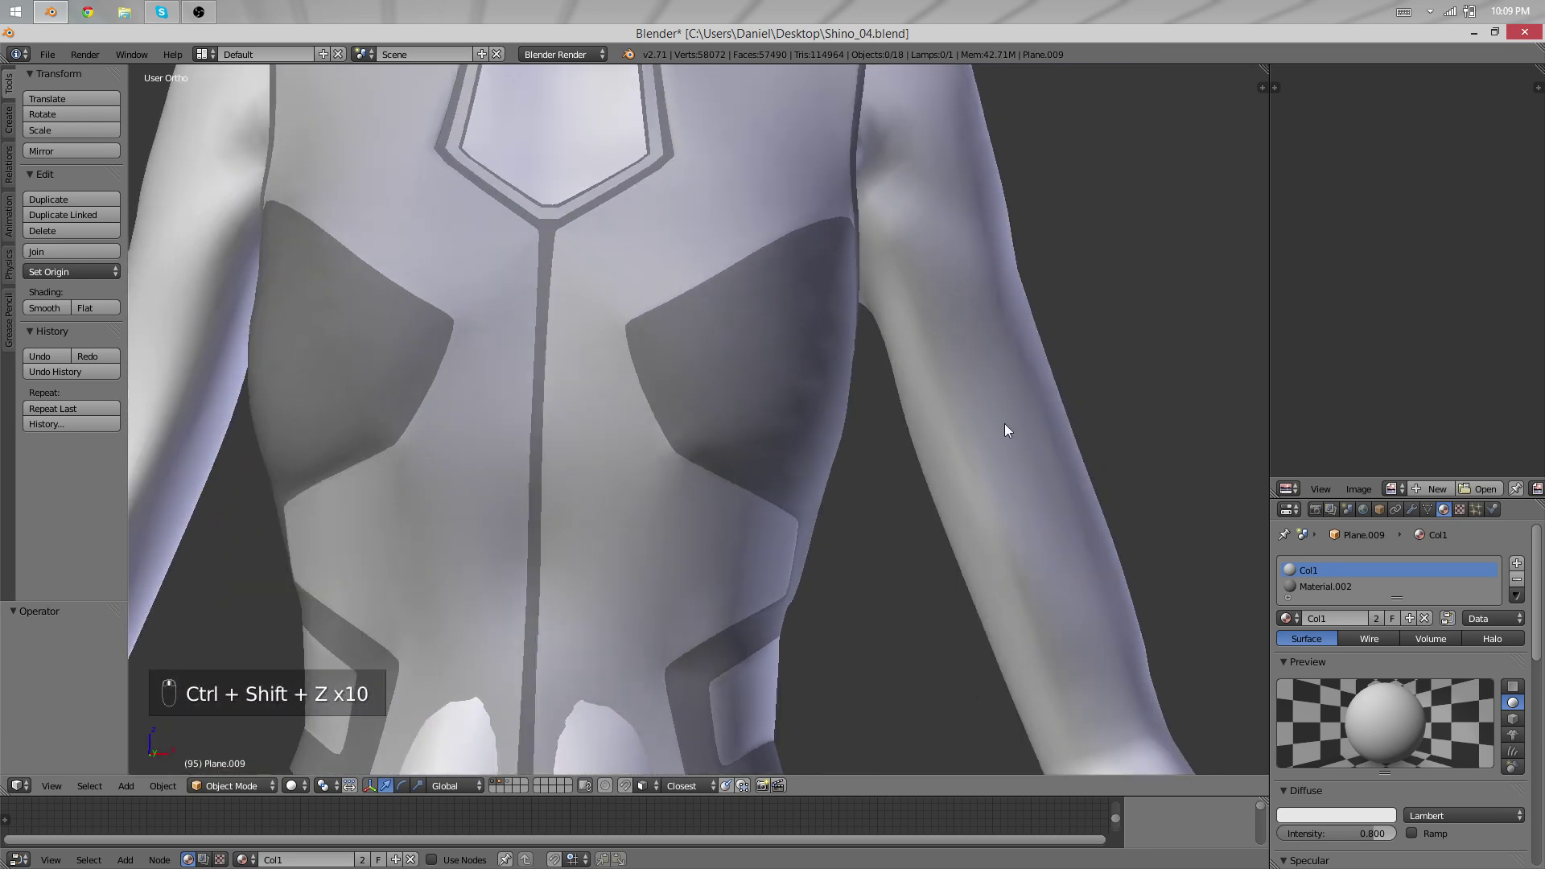
# Smooth the vertex near the lower outer corner of the dark chest panel and check the shape in Object Mode.
pyautogui.press('Tab')
pyautogui.click(814, 428)
pyautogui.press('Tab')
pyautogui.press('Tab')
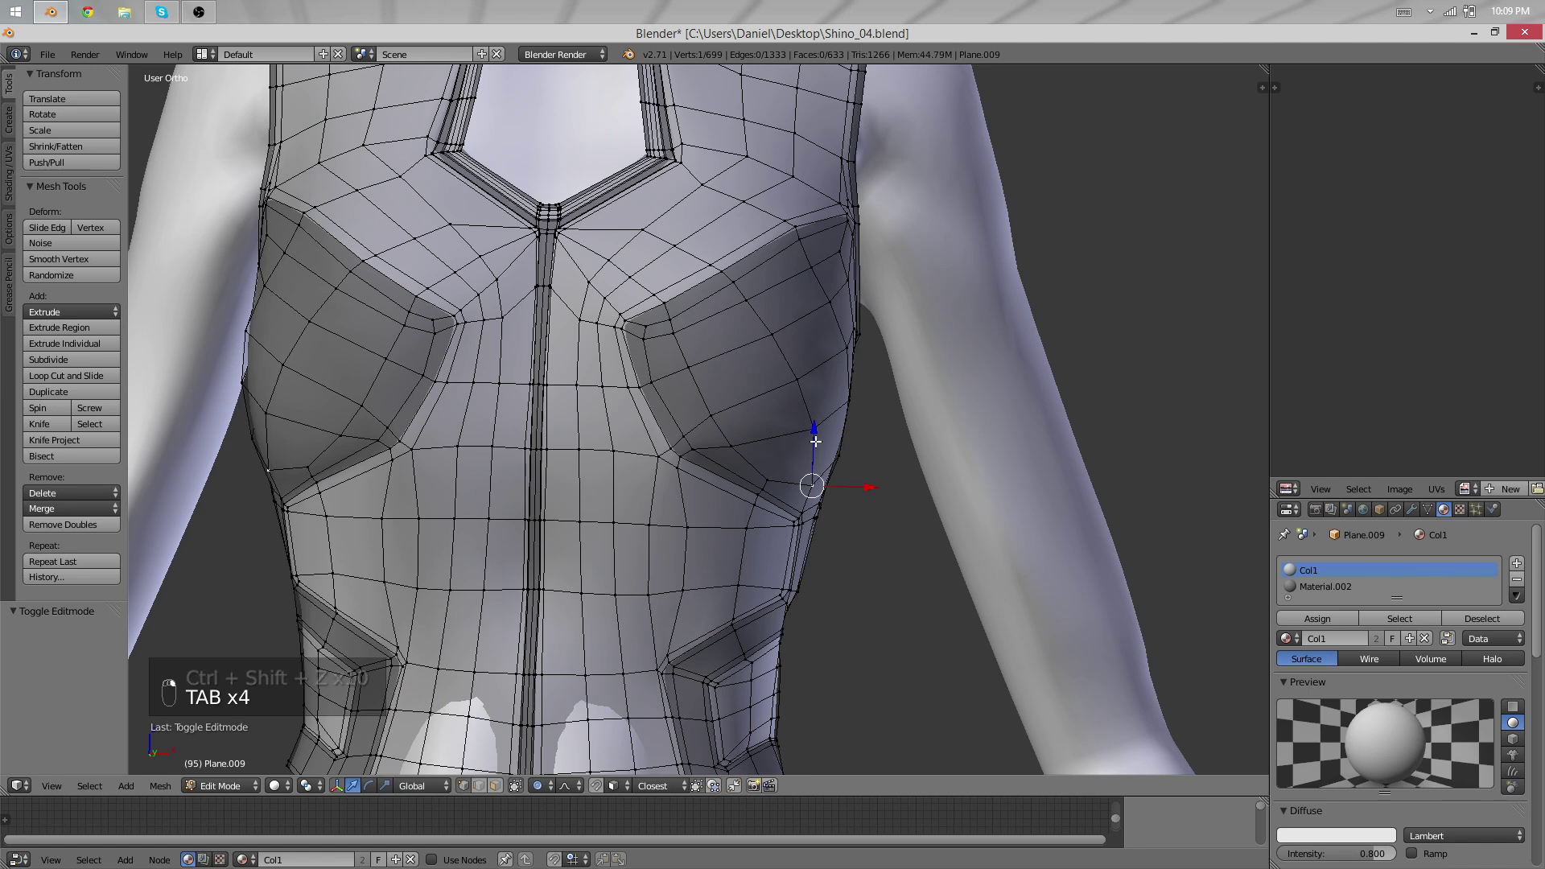
pyautogui.press('q')
pyautogui.press('Tab')
pyautogui.moveTo(855, 479); pyautogui.dragTo(685, 442, button='middle')
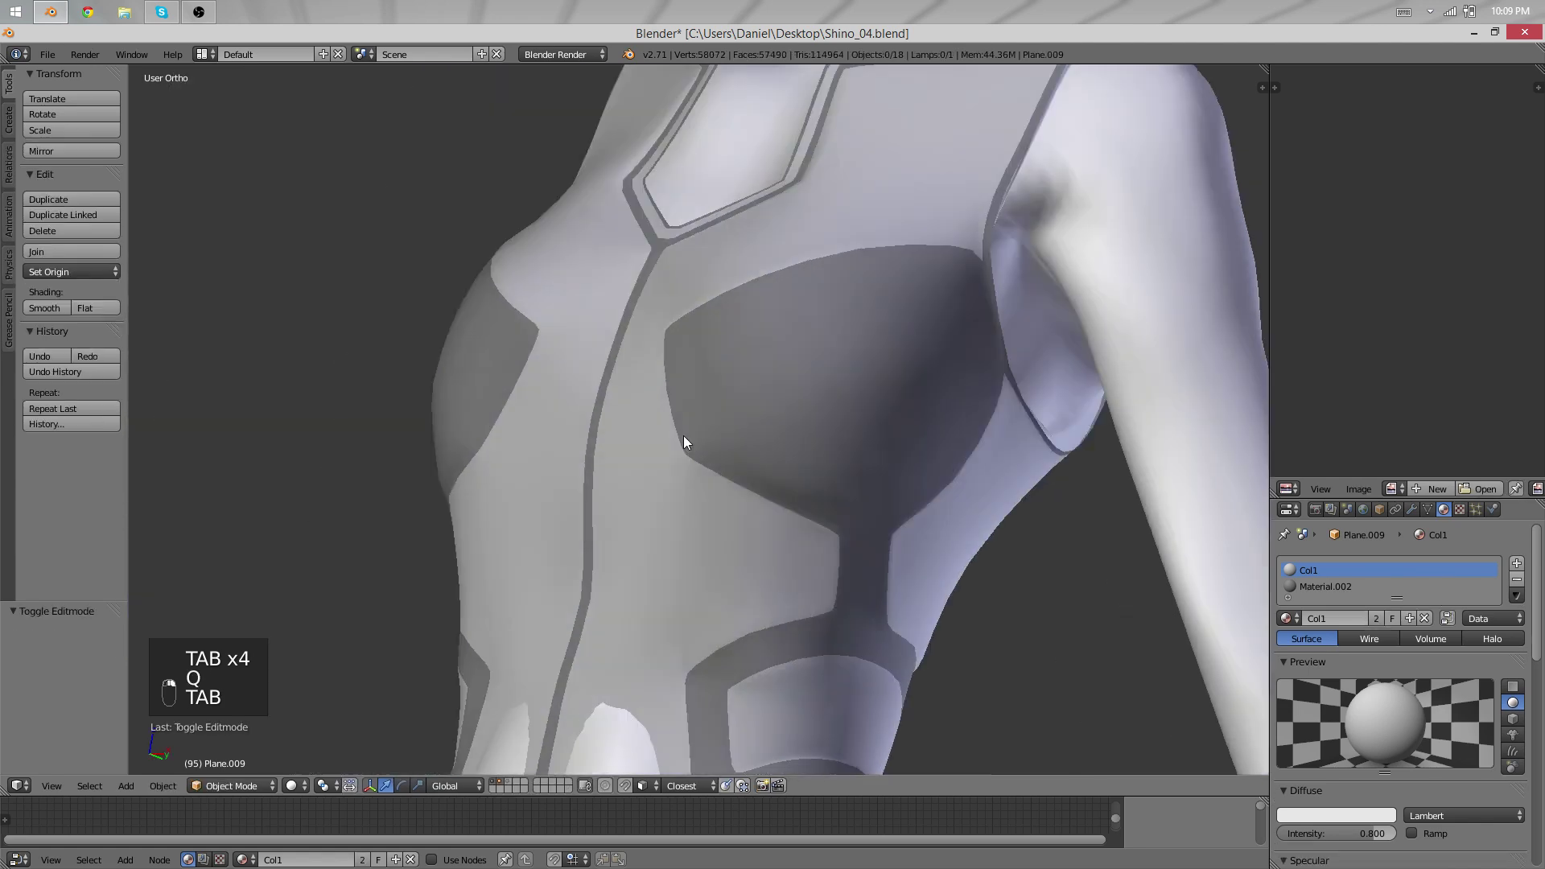
pyautogui.scroll(-2, 535, 421)
pyautogui.moveTo(535, 421); pyautogui.dragTo(908, 466, button='middle')
pyautogui.scroll(4, 947, 486)
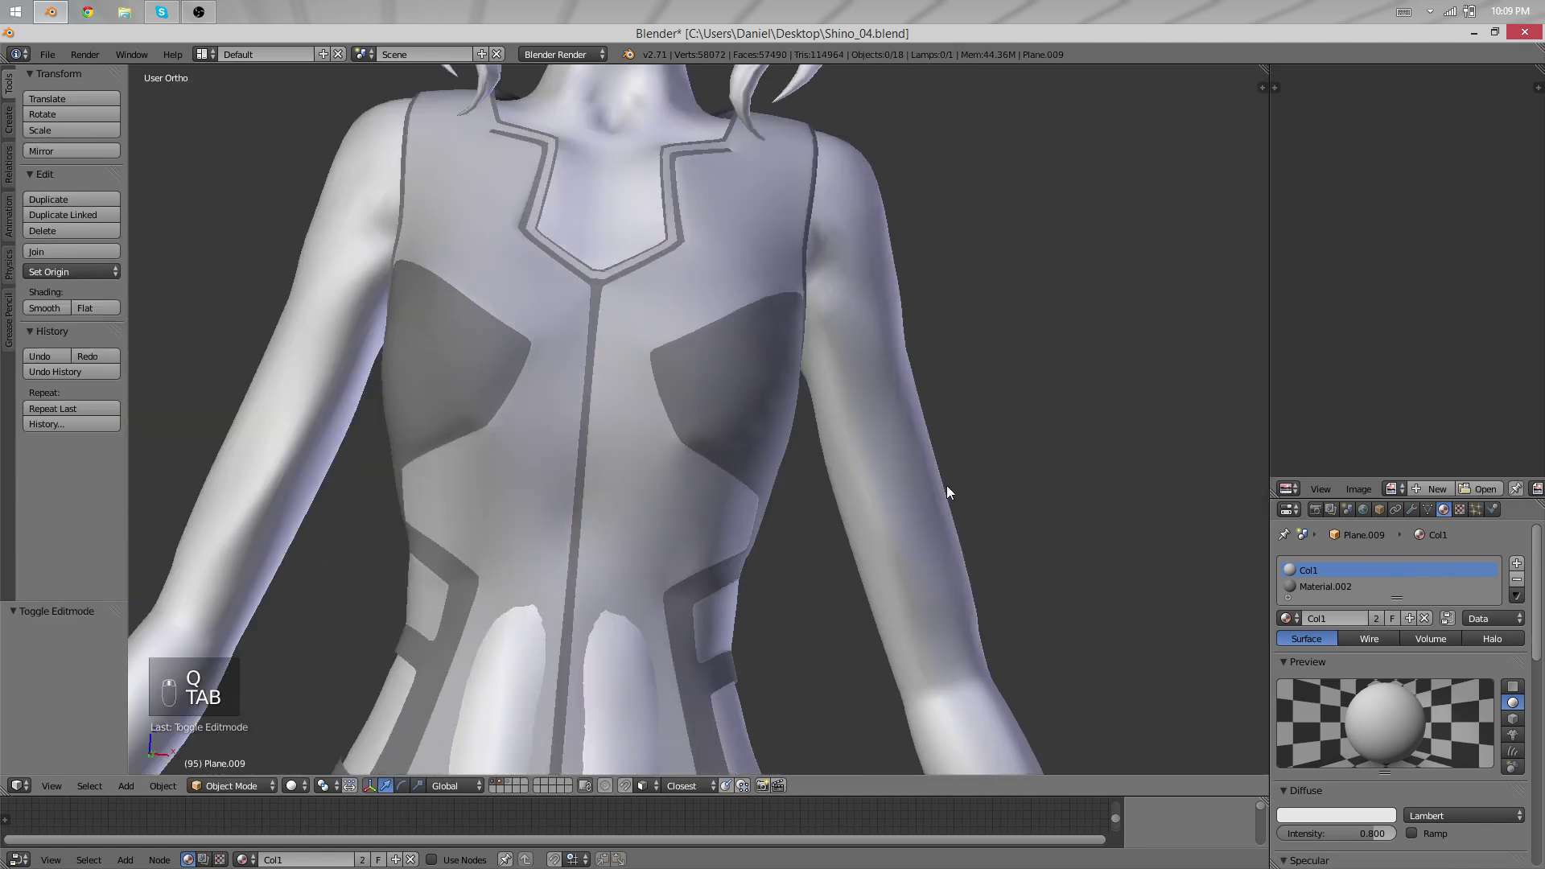
# Smooth the vertices of a face near the lower inner corner of the chest panel and check its side profile.
pyautogui.press('a')
pyautogui.press('a')
pyautogui.press('a')
pyautogui.press('Tab')
pyautogui.press('q')
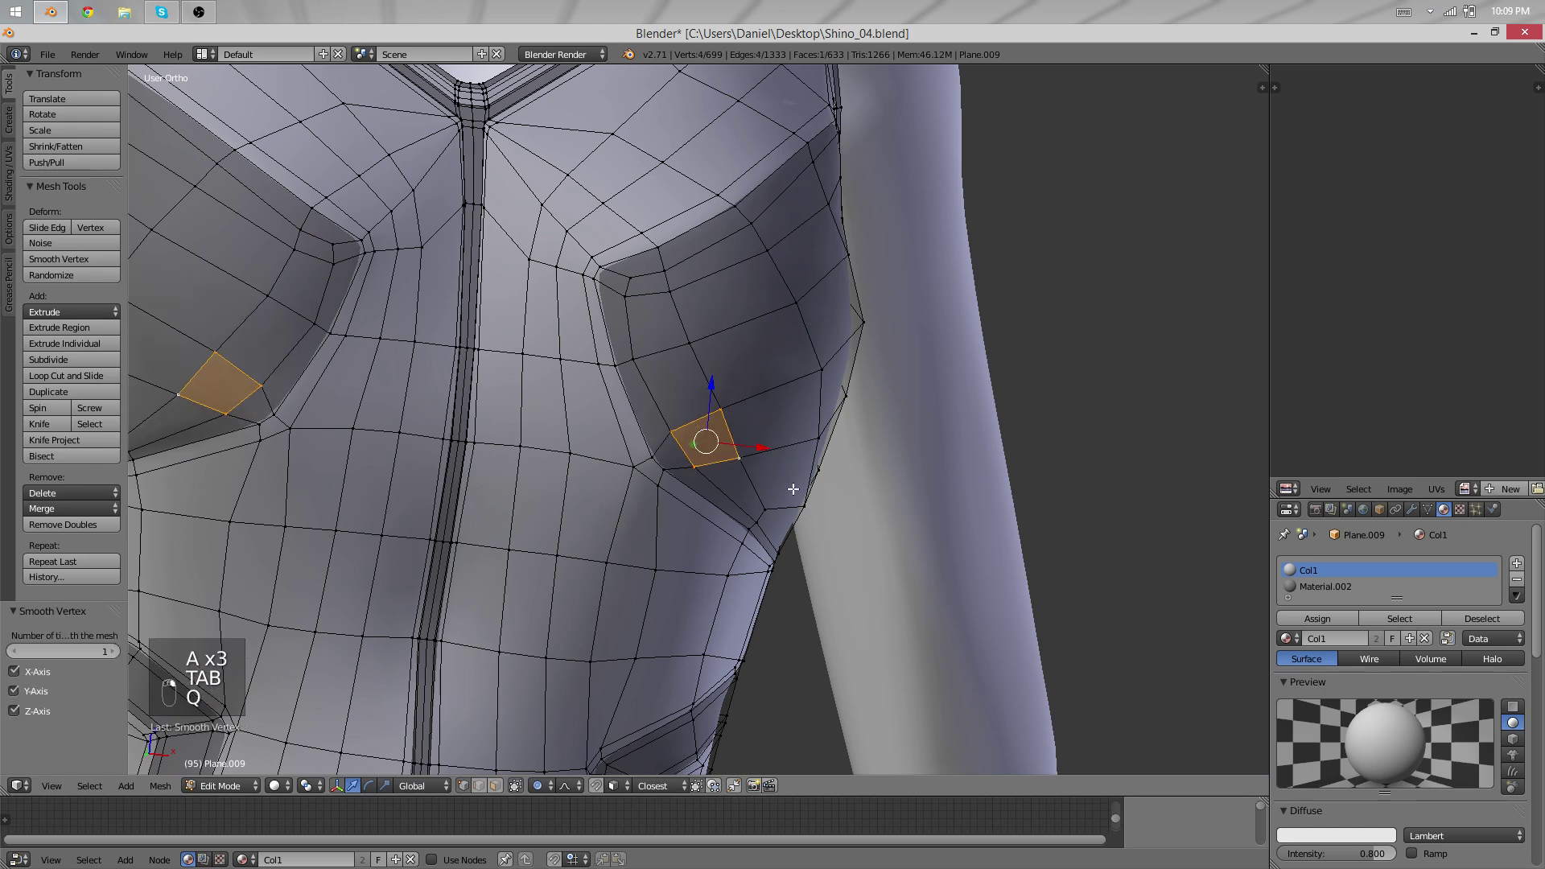
pyautogui.moveTo(787, 493); pyautogui.dragTo(653, 419, button='middle')
pyautogui.press('Tab')
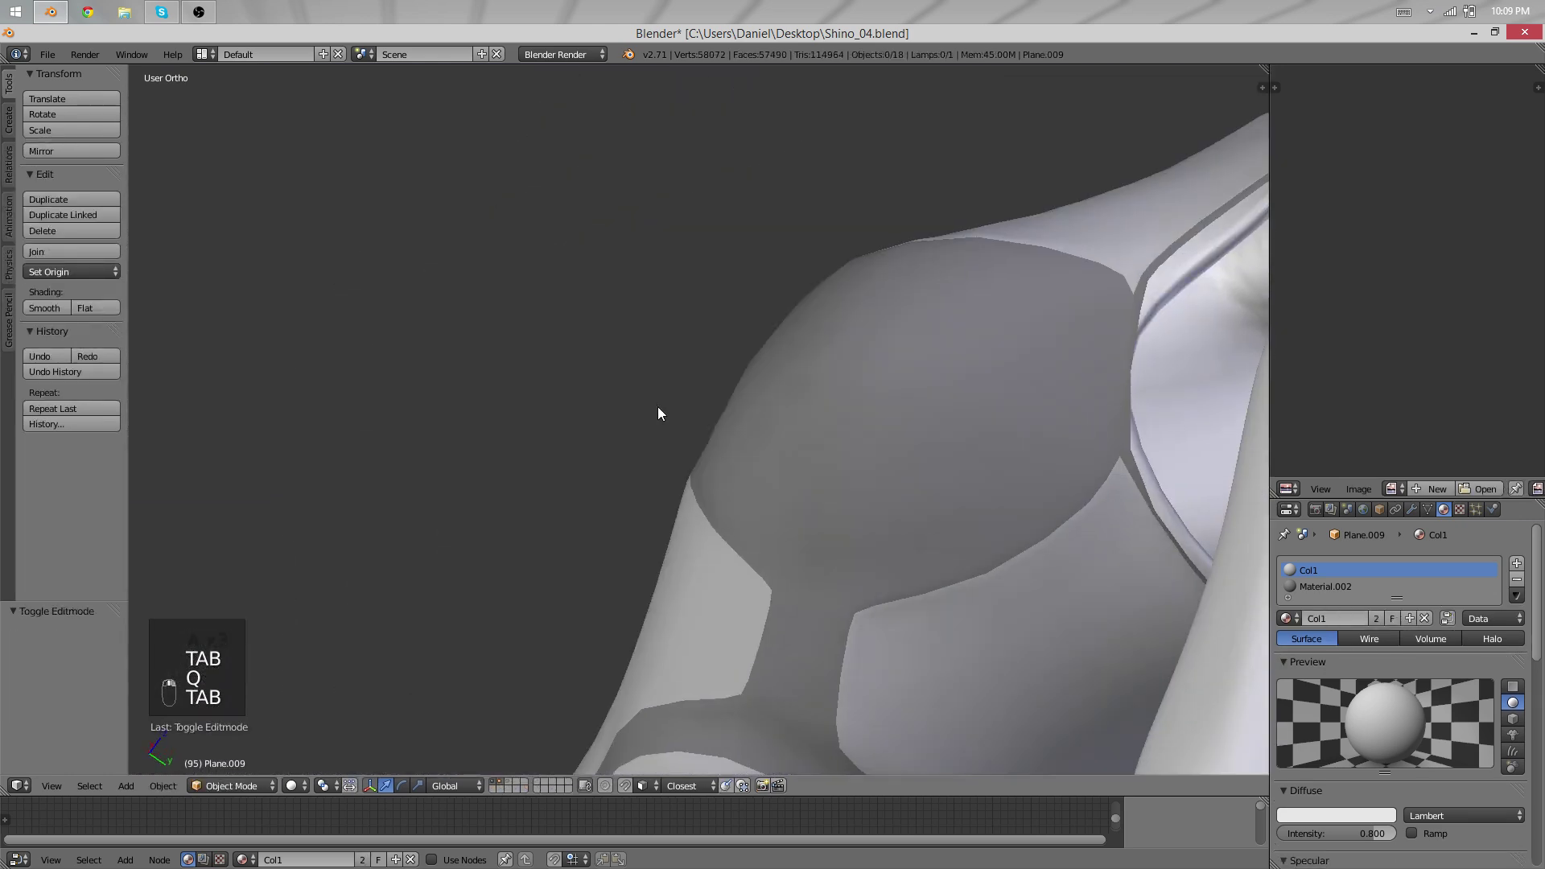
# Move an edge at the lower front of the chest panel slightly forward with smooth proportional editing at size 0.16.
pyautogui.press('Tab')
pyautogui.keyDown('shift'); pyautogui.rightClick(701, 447); pyautogui.keyUp('shift')
pyautogui.press('g')
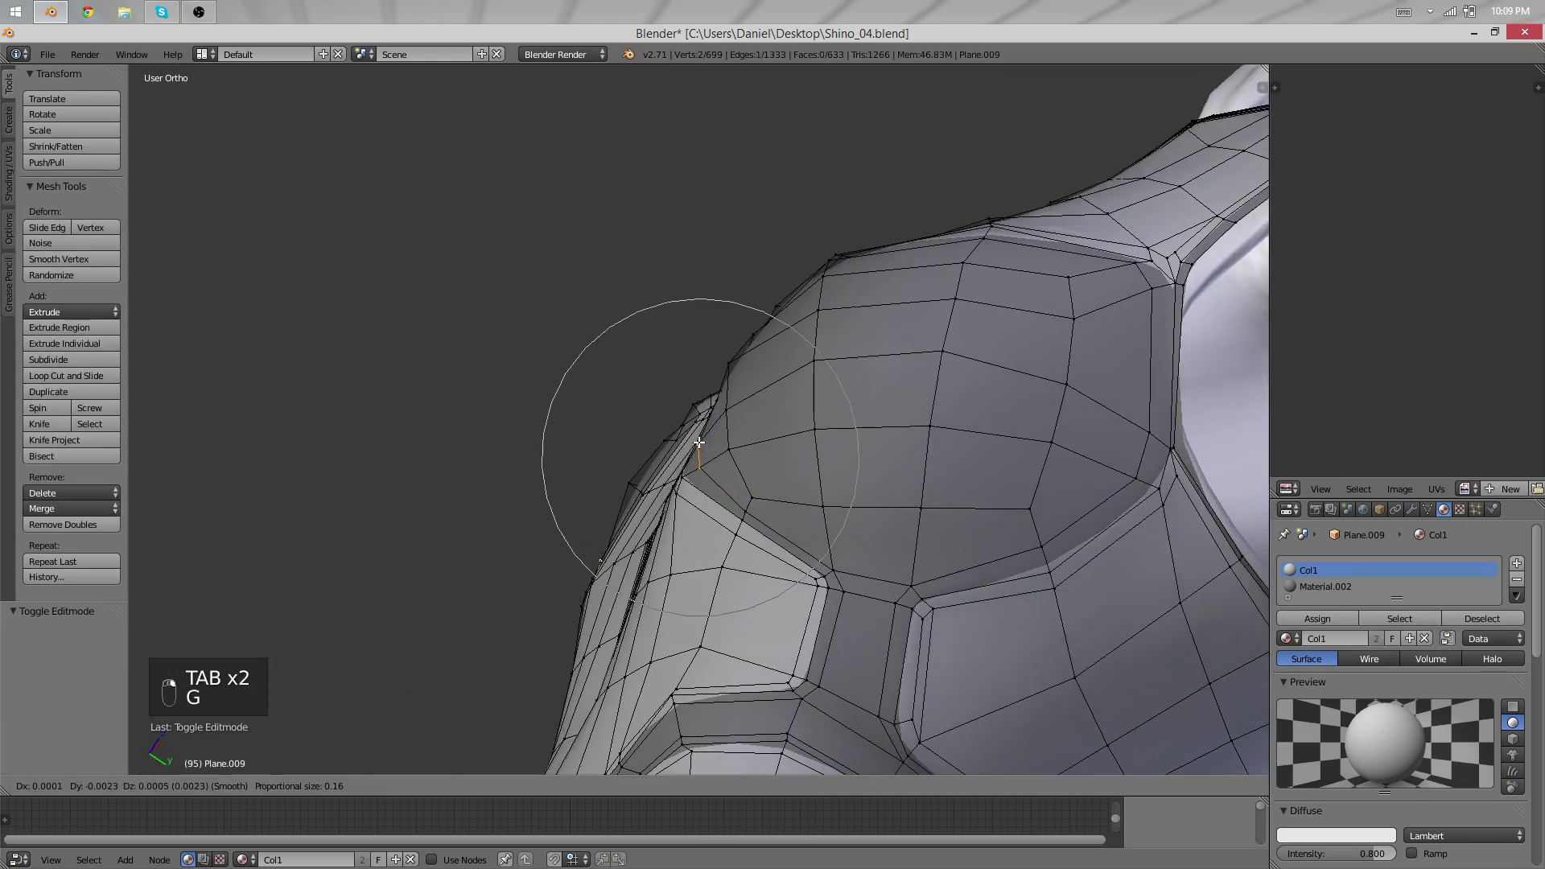
pyautogui.click(698, 439)
pyautogui.press('a')
pyautogui.scroll(-4, 705, 446)
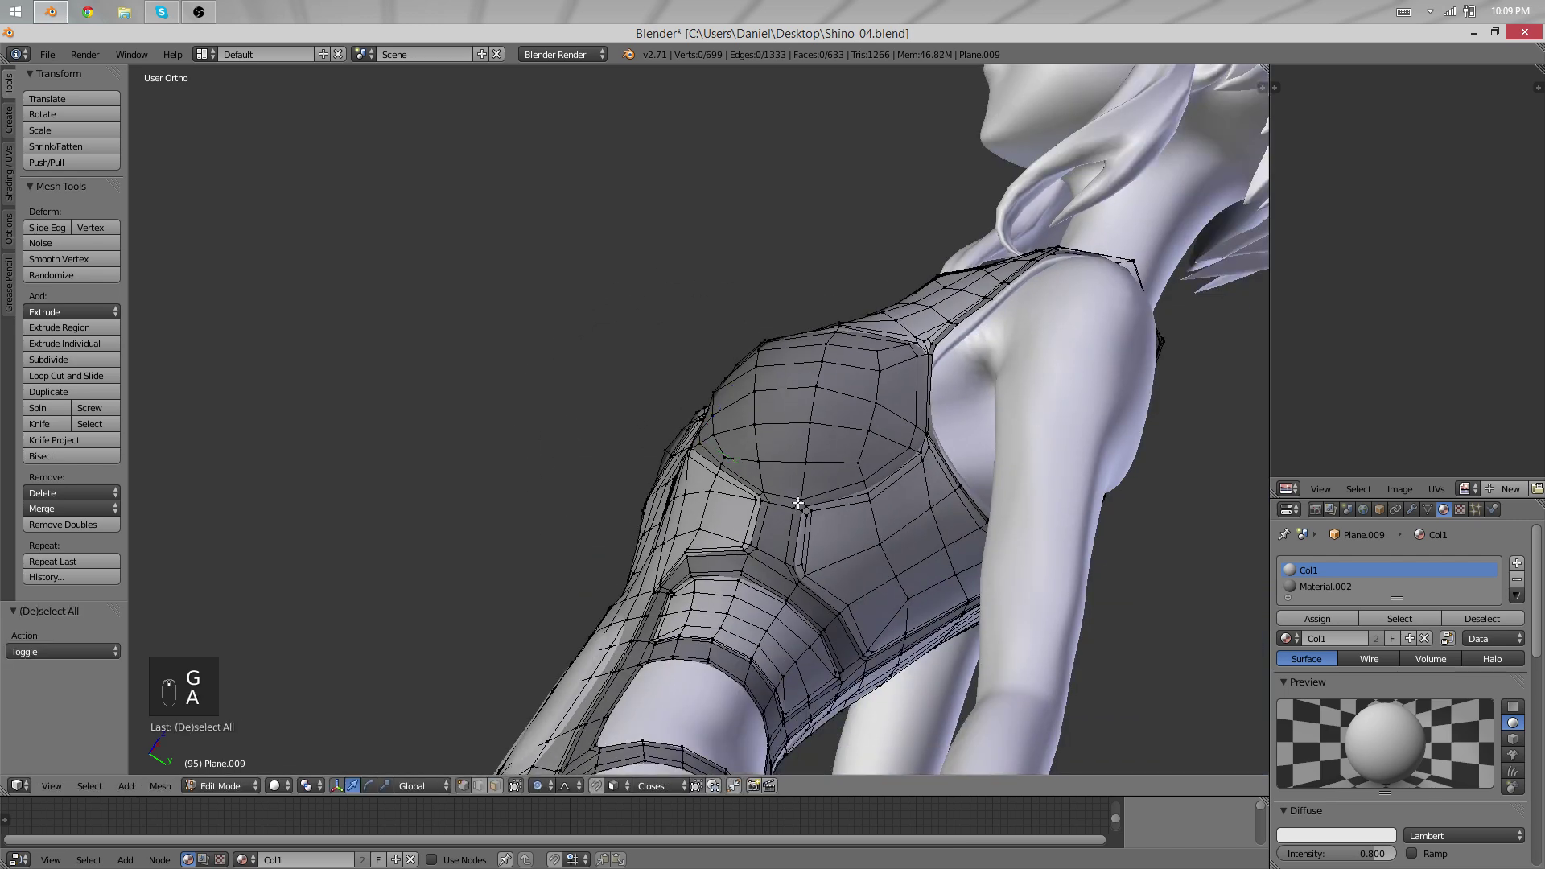
# Examine the torso armour from the side and front, in both the wireframe cage and the smoothed Object Mode view.
pyautogui.moveTo(709, 451); pyautogui.dragTo(862, 634, button='middle')
pyautogui.scroll(-3, 611, 464)
pyautogui.press('a')
pyautogui.moveTo(611, 464); pyautogui.dragTo(874, 443, button='middle')
pyautogui.press('a')
pyautogui.press('Tab')
pyautogui.scroll(-4, 774, 467)
pyautogui.scroll(6, 745, 431)
pyautogui.moveTo(745, 434); pyautogui.dragTo(681, 489, button='middle')
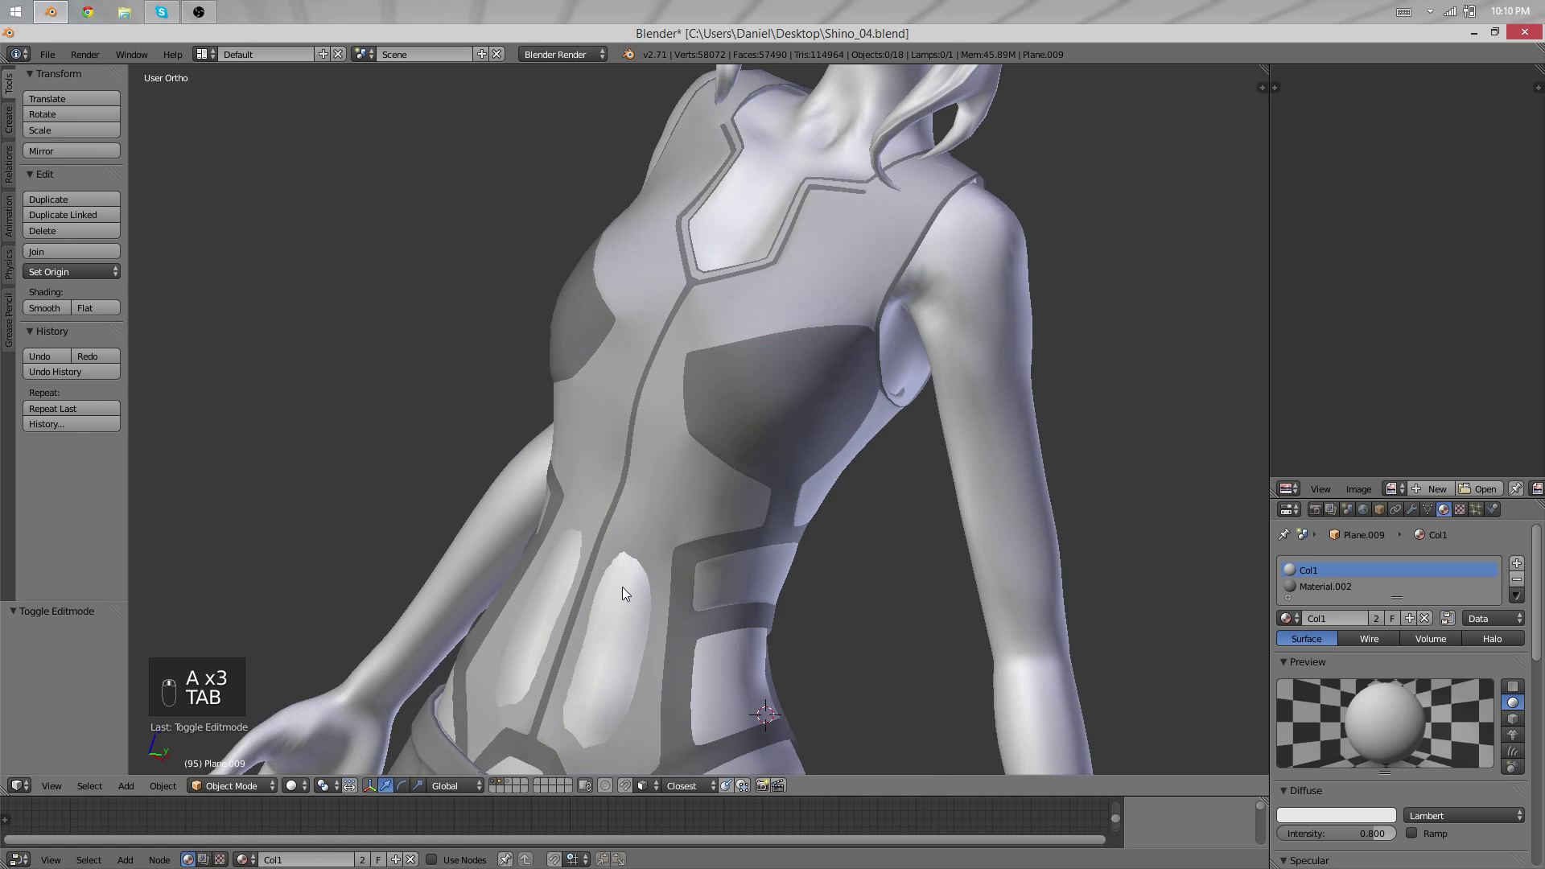
# Move an edge of the front abdomen panel outward over the protruding body, widening the proportional falloff to 0.29.
pyautogui.moveTo(625, 593); pyautogui.dragTo(630, 396, button='middle')
pyautogui.press('Tab')
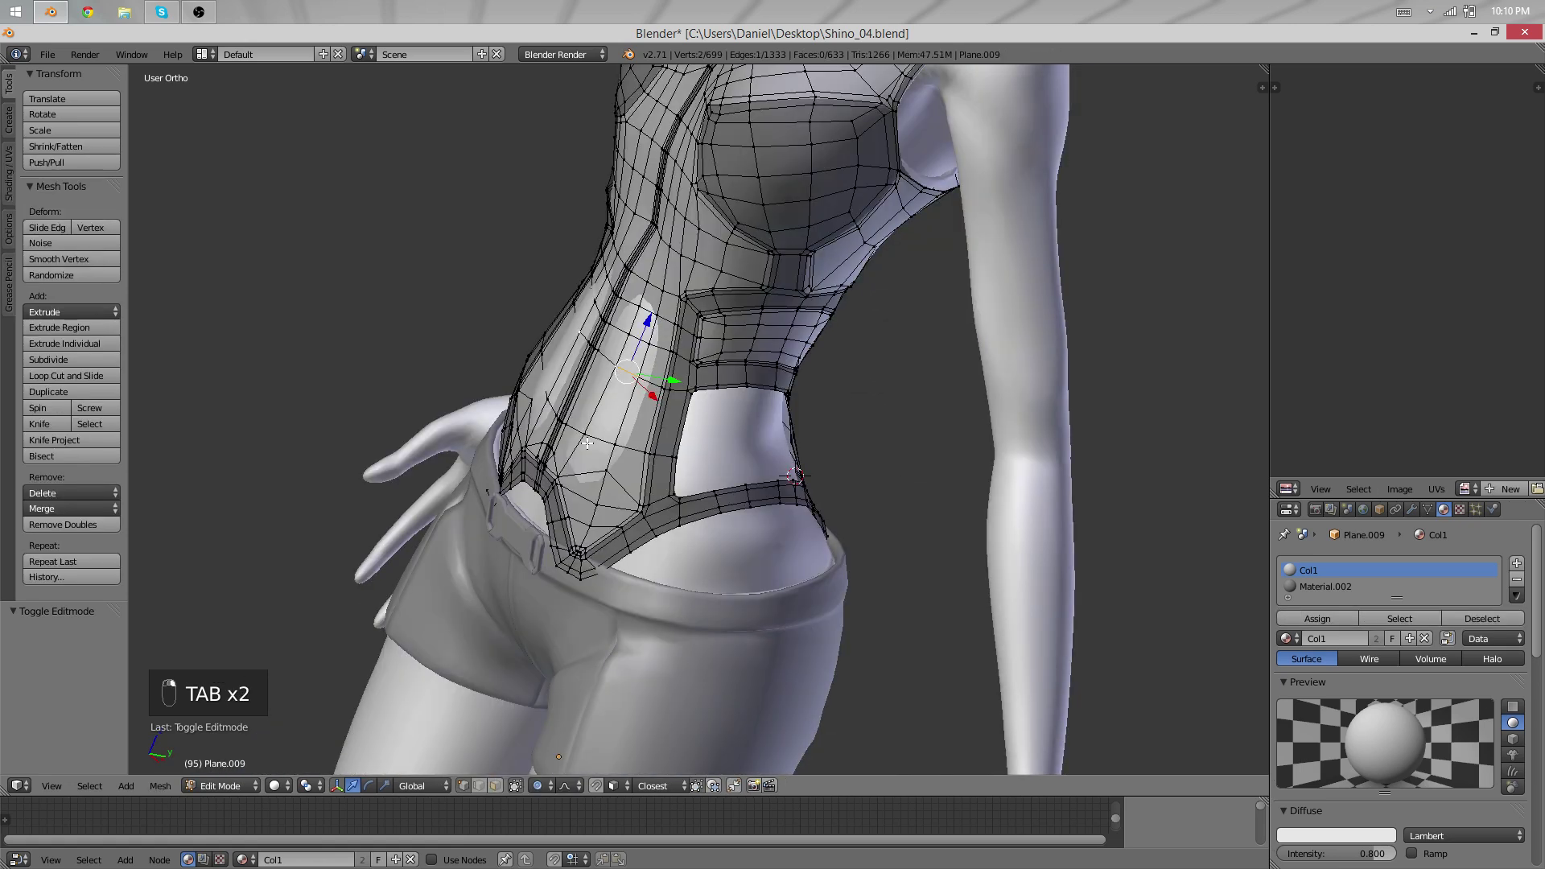
pyautogui.moveTo(855, 441); pyautogui.dragTo(855, 476, button='middle')
pyautogui.press('g')
pyautogui.scroll(-3, 757, 437)
pyautogui.click(754, 437)
pyautogui.press('Tab')
pyautogui.scroll(3, 692, 474)
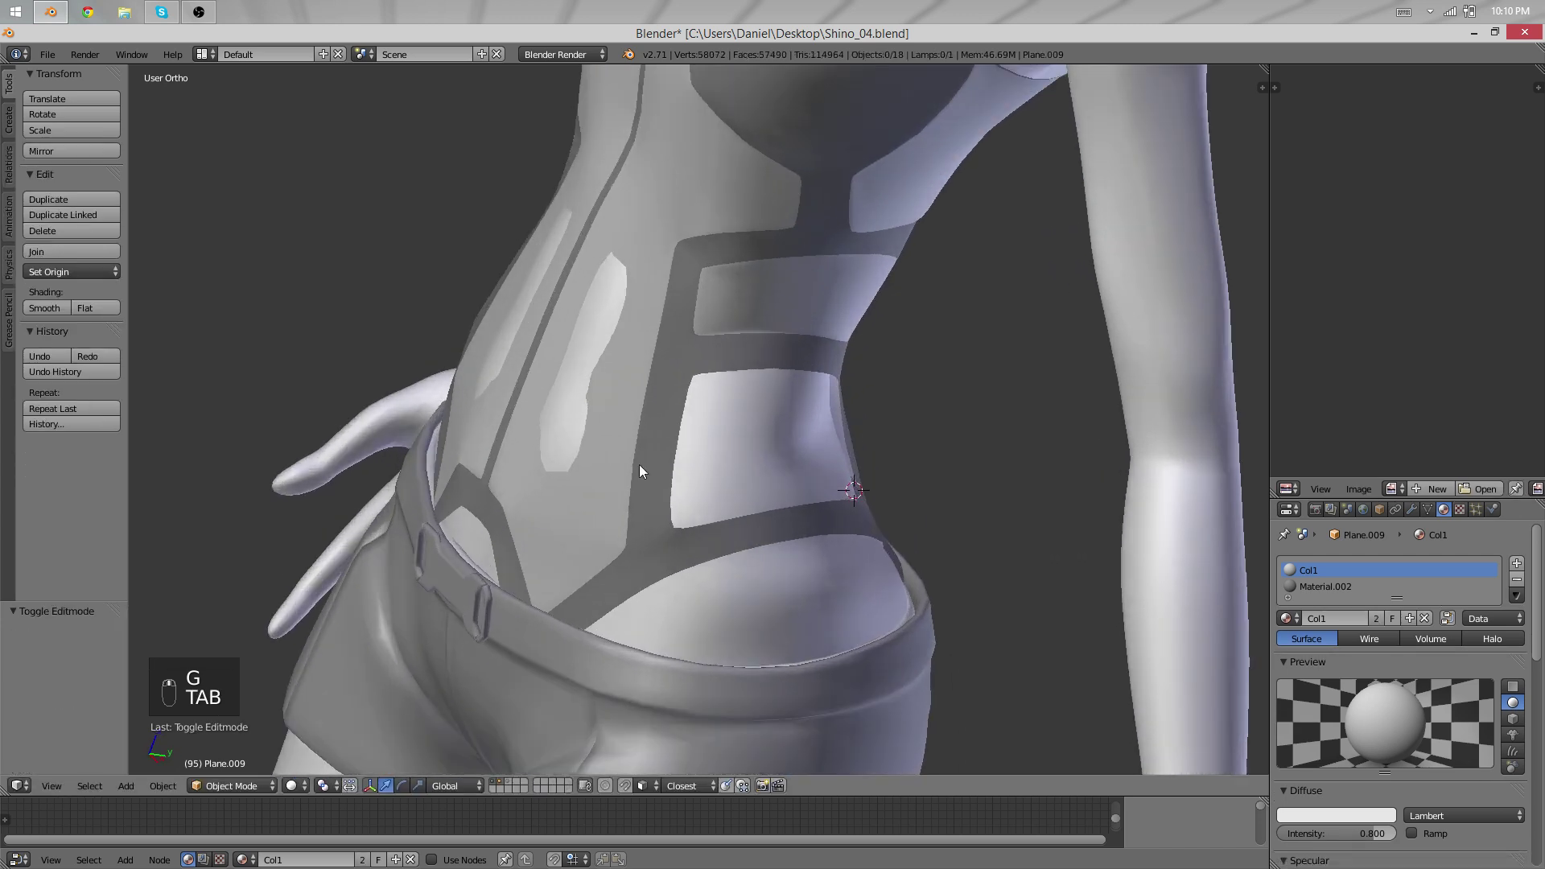
# Move a middle abdomen face and the edge above it outward to cover the body poking through.
pyautogui.moveTo(642, 472); pyautogui.dragTo(594, 446, button='middle')
pyautogui.press('Tab')
pyautogui.moveTo(588, 339); pyautogui.dragTo(632, 302, button='middle')
pyautogui.press('g')
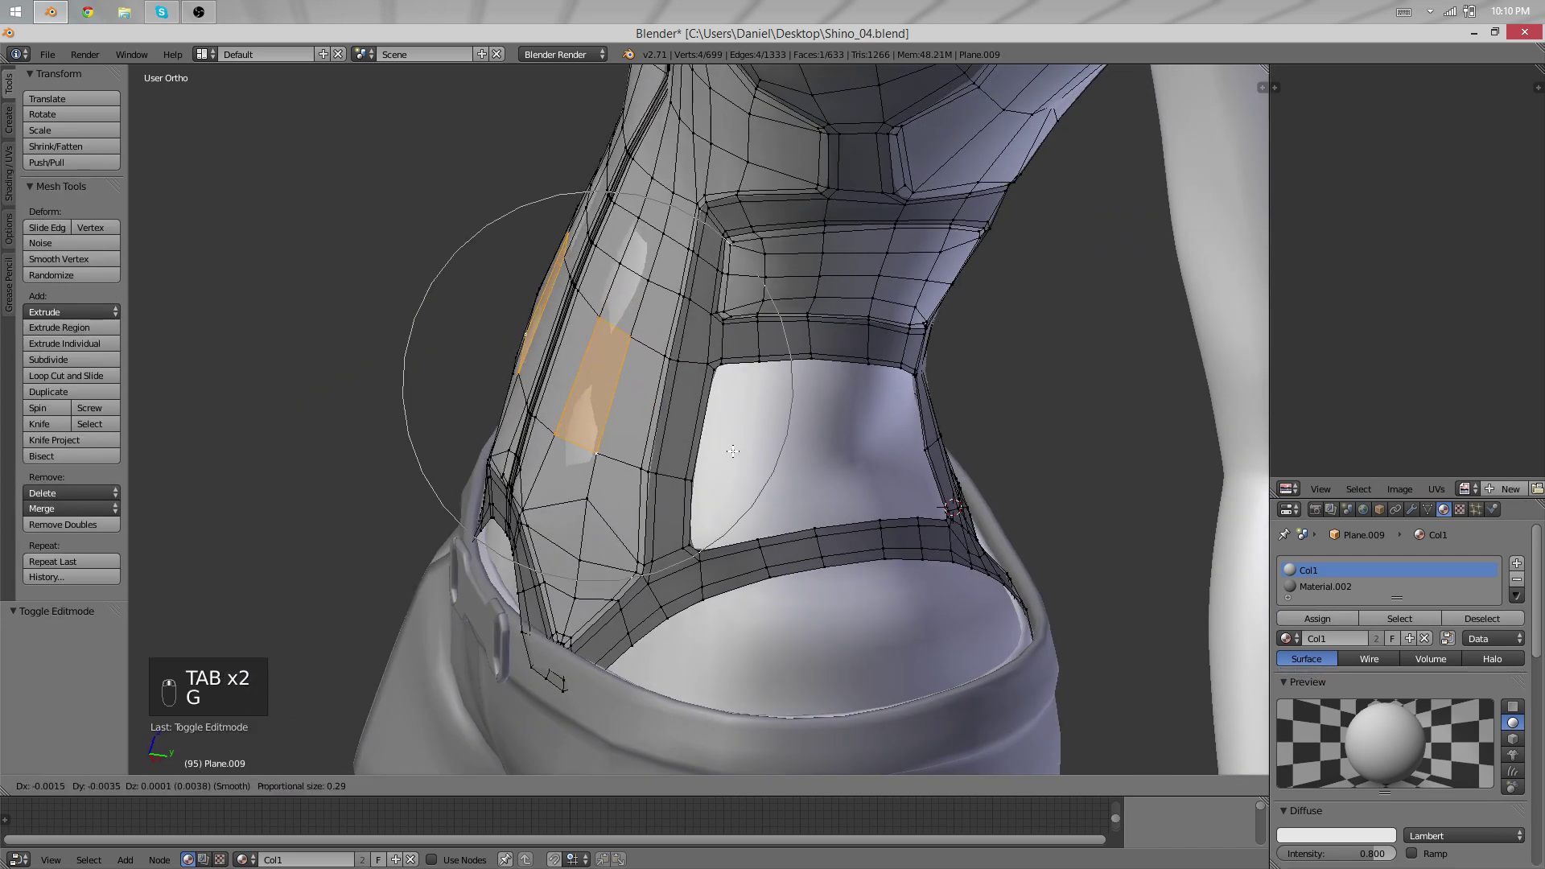
pyautogui.click(637, 287)
pyautogui.press('g')
pyautogui.click(615, 440)
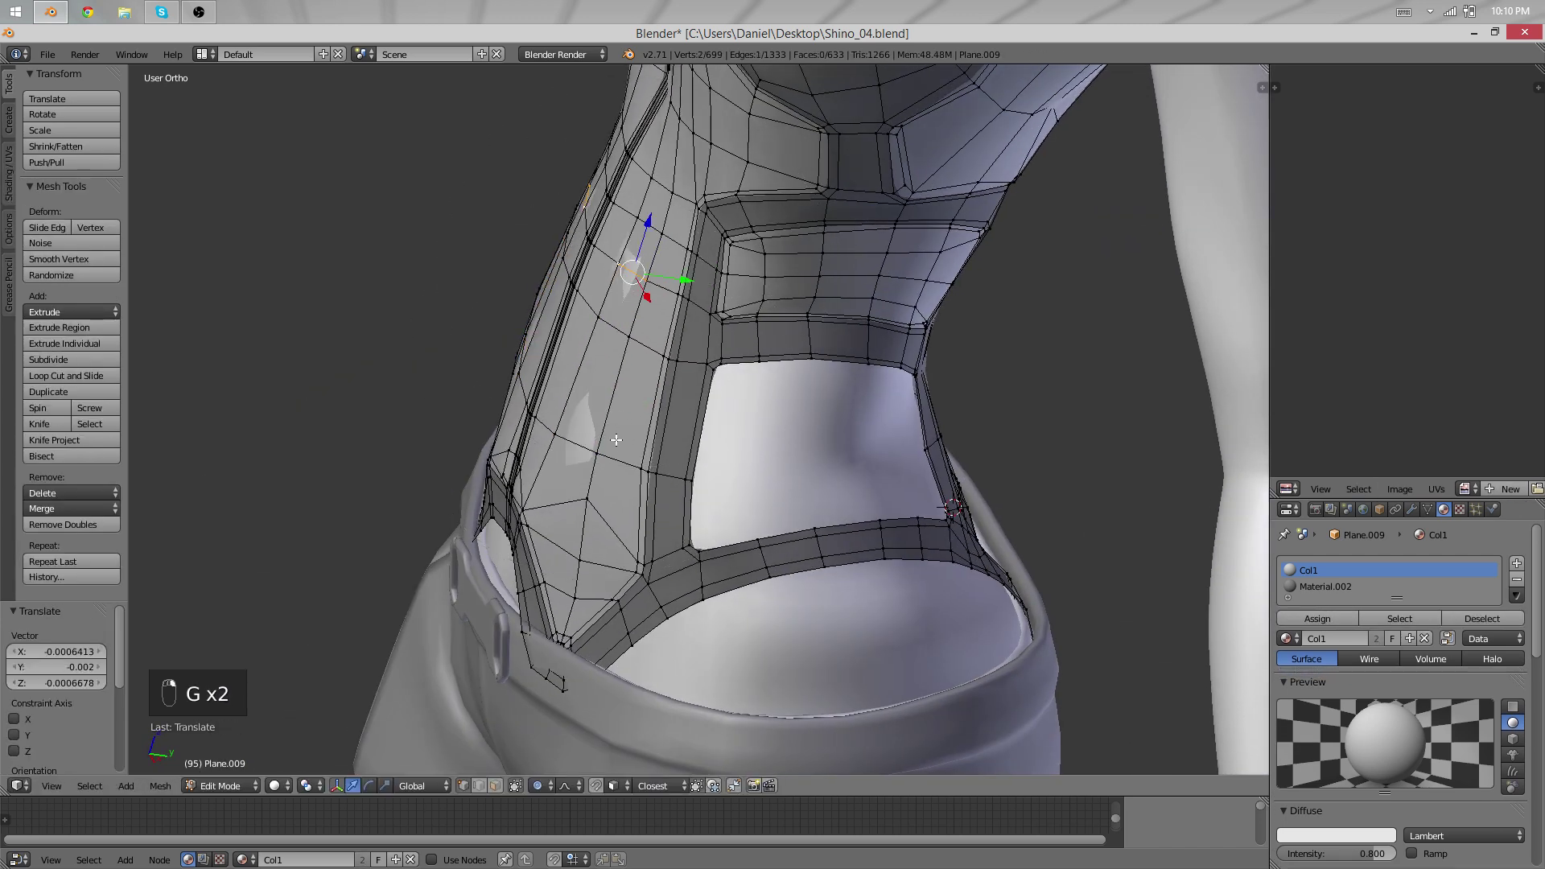
# Move a lower abdomen edge and an upper abdomen vertex forward over the remaining poke-through, and check the result.
pyautogui.keyDown('shift'); pyautogui.rightClick(561, 428); pyautogui.keyUp('shift')
pyautogui.hotkey('shift', 'g')
pyautogui.moveTo(717, 439); pyautogui.dragTo(788, 444, button='middle')
pyautogui.press('g')
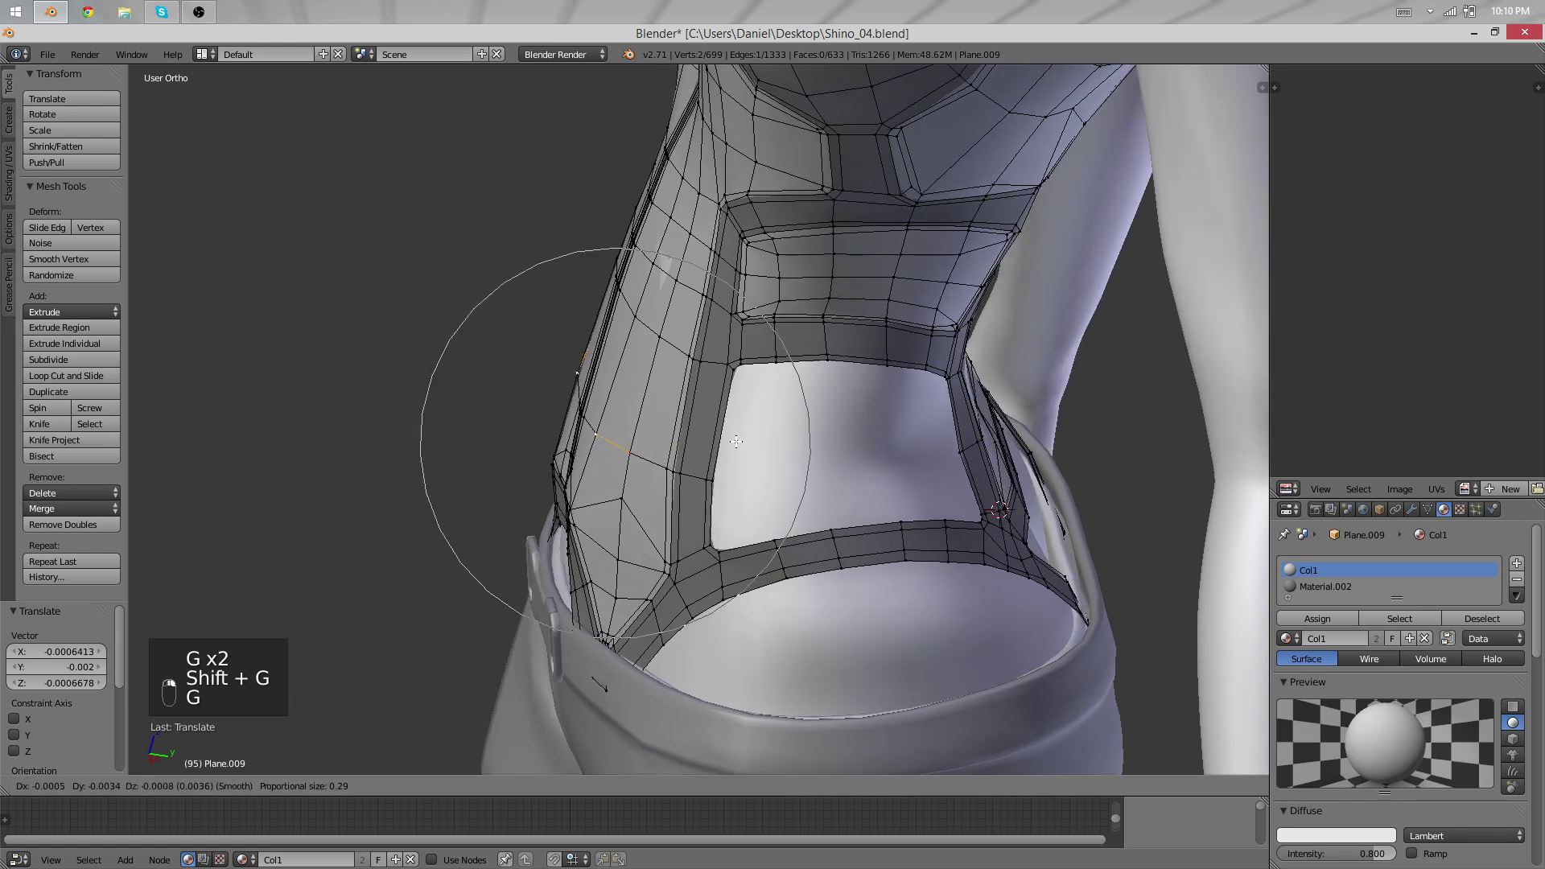
pyautogui.click(737, 442)
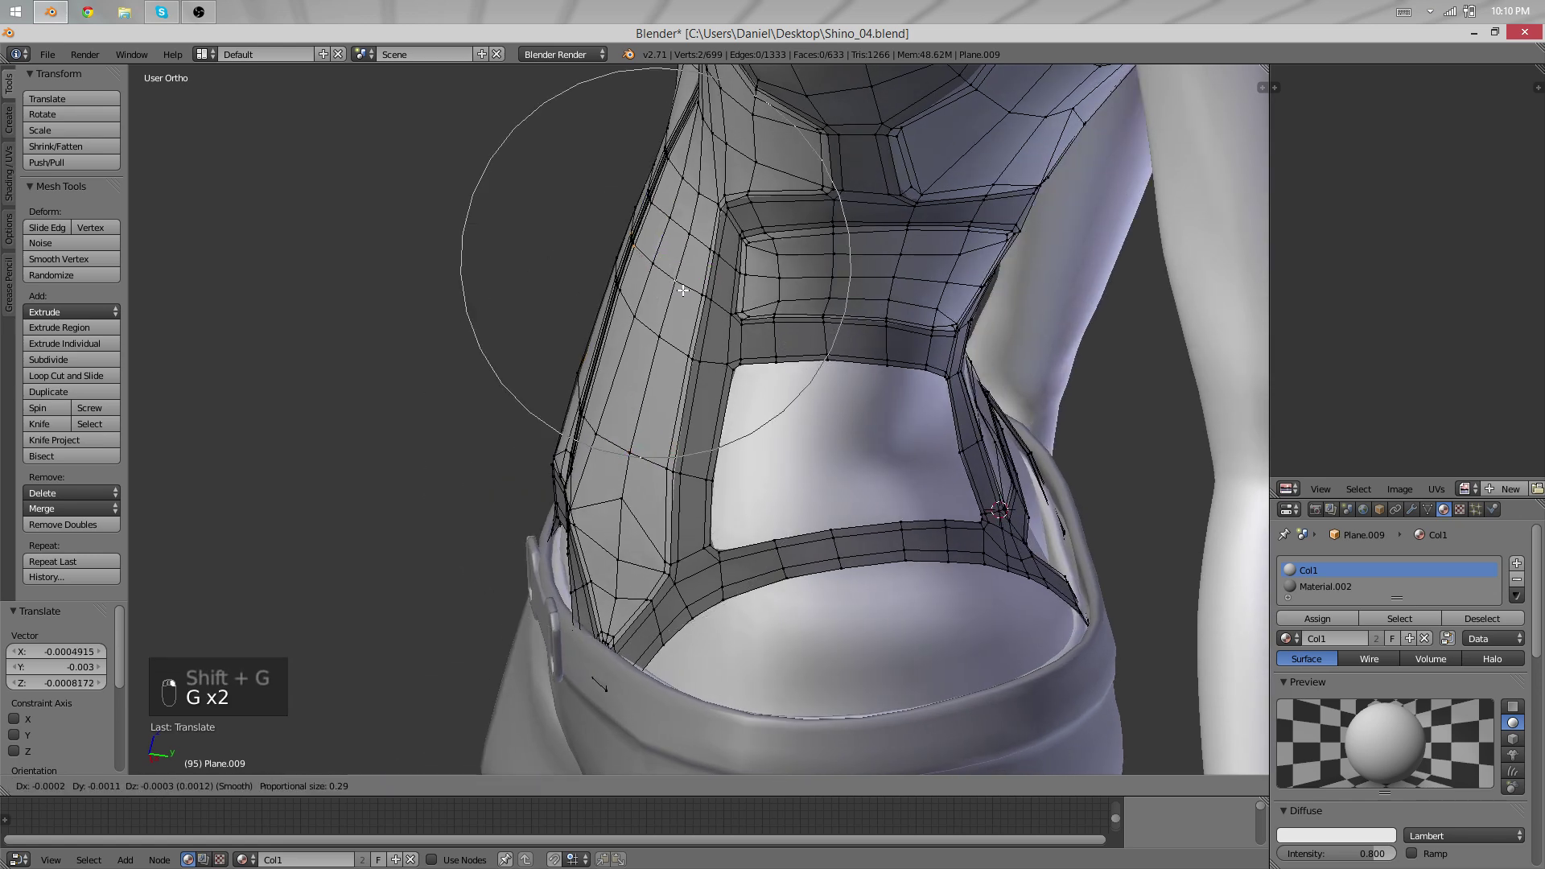
pyautogui.click(677, 295)
pyautogui.press('Tab')
pyautogui.moveTo(603, 376); pyautogui.dragTo(844, 401, button='middle')
pyautogui.scroll(-4, 563, 499)
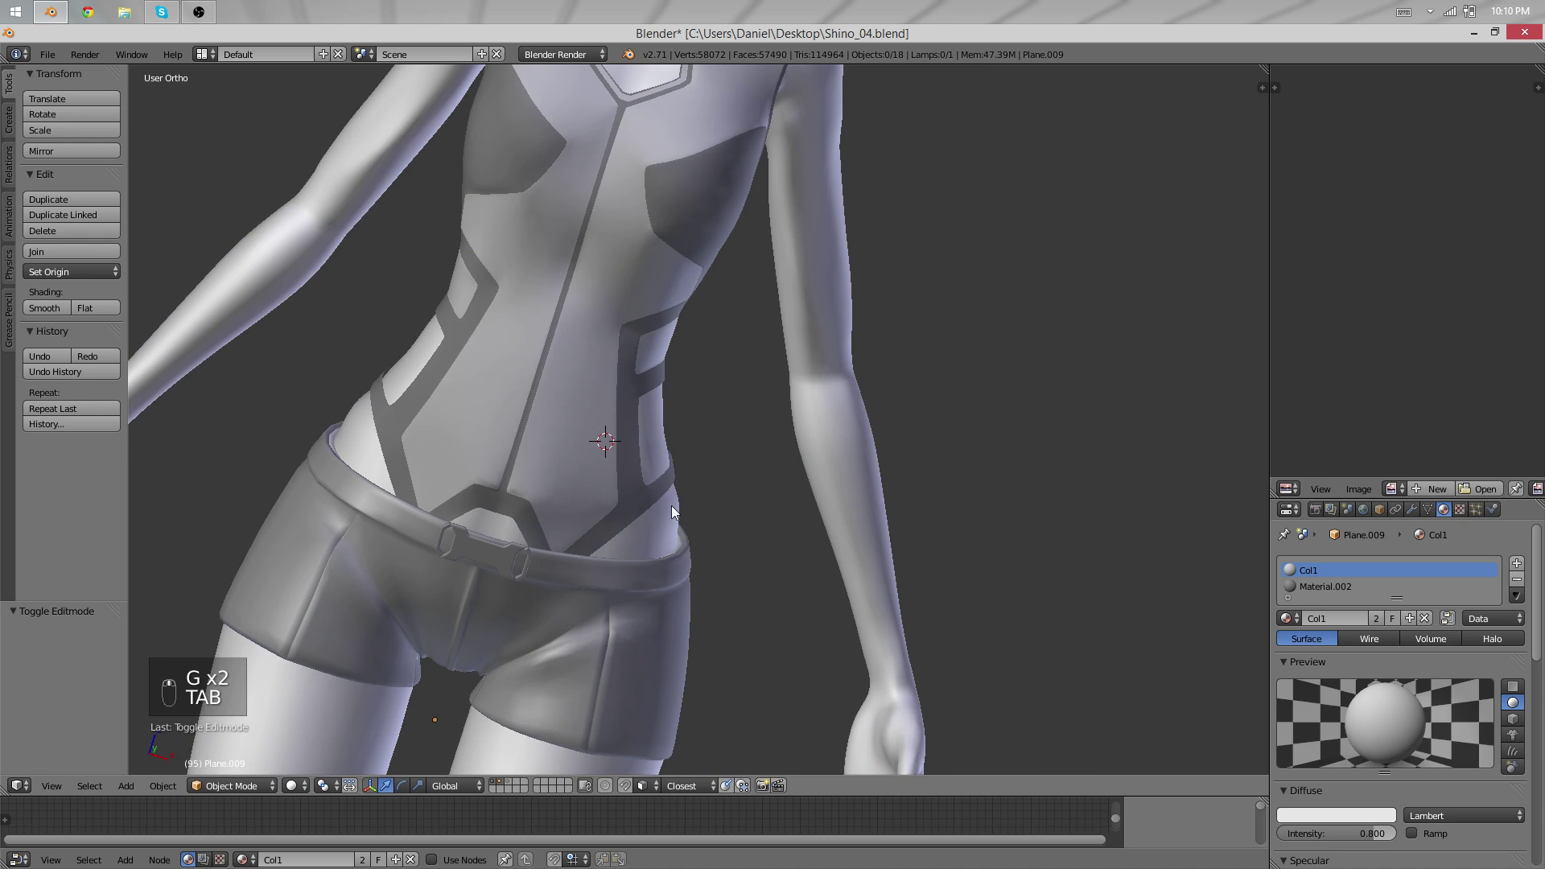
# Turn off proportional editing and slide the vertex on the upper border of the side waist panel toward its front corner.
pyautogui.scroll(4, 688, 505)
pyautogui.moveTo(845, 490); pyautogui.dragTo(629, 296, button='middle')
pyautogui.press('Tab')
pyautogui.press('g')
pyautogui.press('Tab')
pyautogui.scroll(3, 932, 483)
pyautogui.scroll(3, 629, 296)
pyautogui.press('Tab')
pyautogui.scroll(2, 630, 296)
pyautogui.rightClick(630, 282)
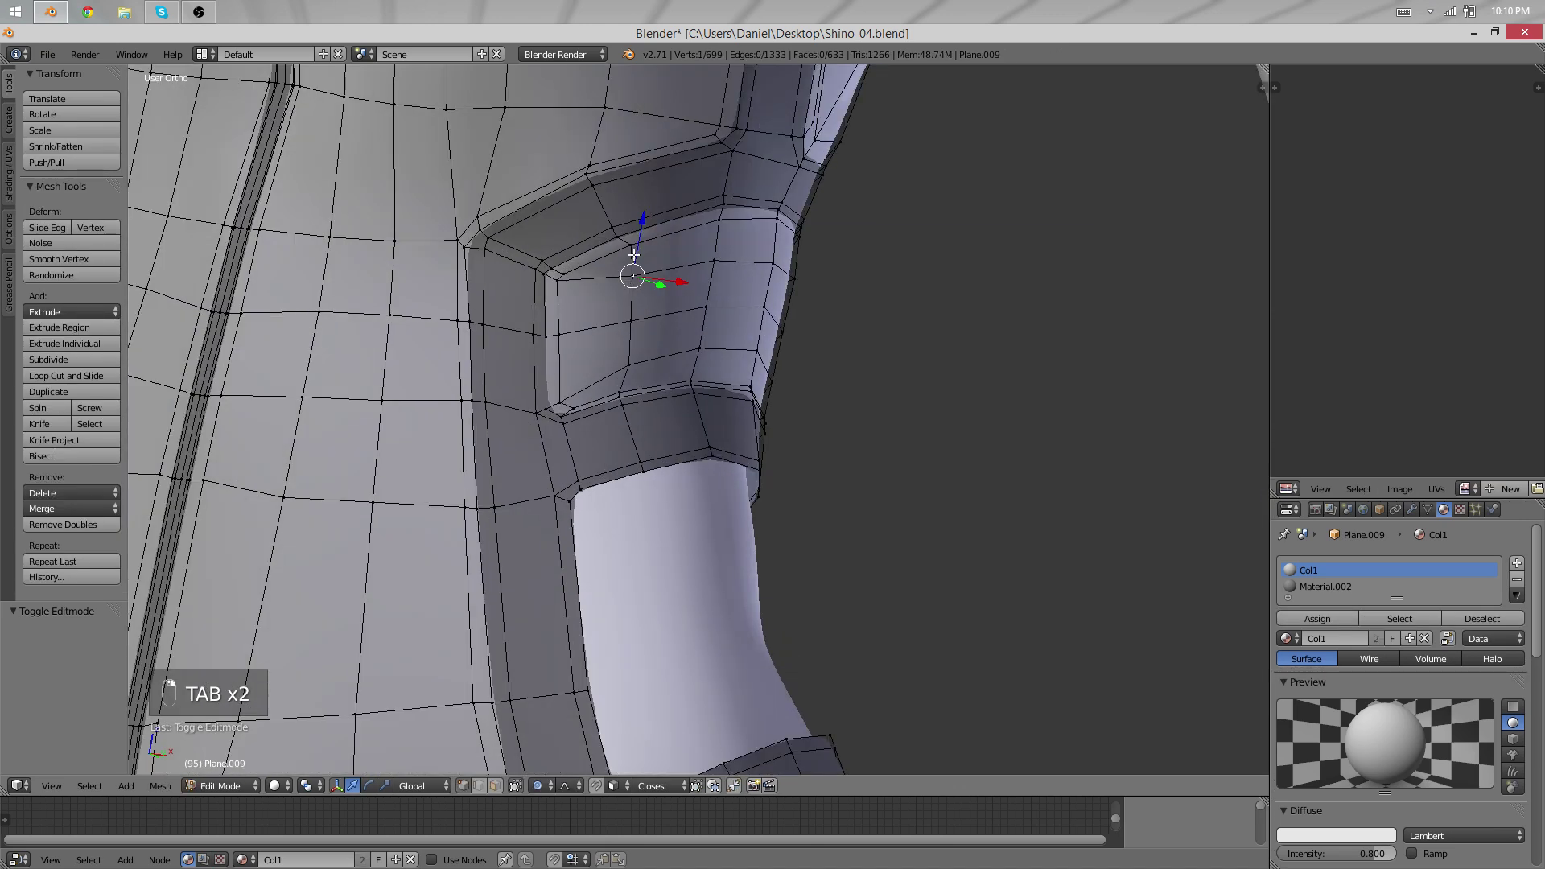
pyautogui.rightClick(634, 256)
pyautogui.press('g')
pyautogui.press('g')
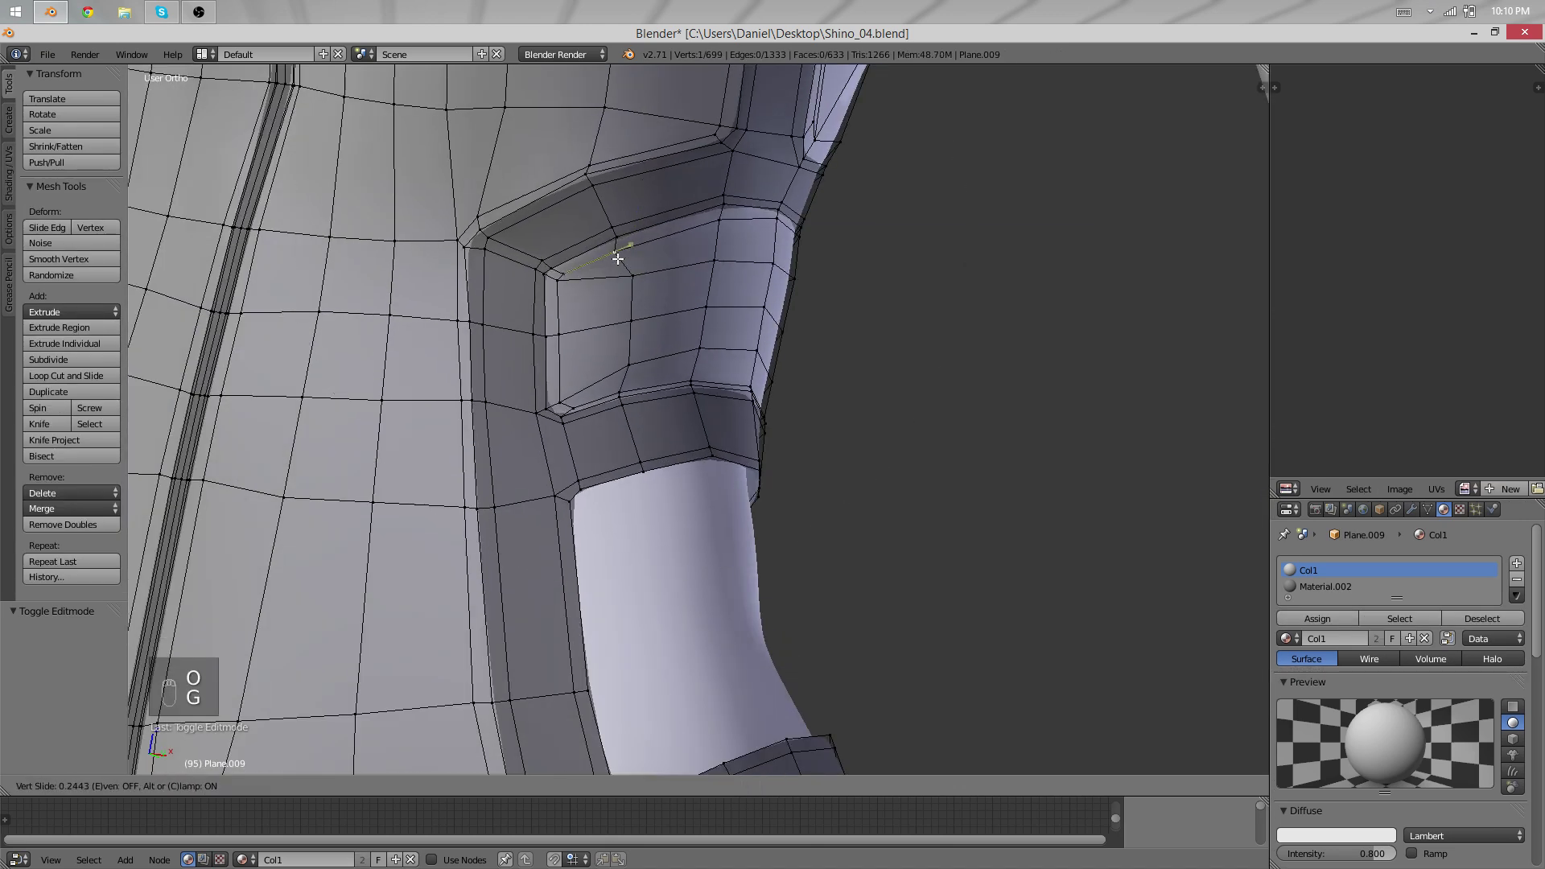
pyautogui.click(628, 275)
# Slide the vertices down the side waist panel's front vertical edge line to even out its spacing.
pyautogui.keyDown('shift'); pyautogui.rightClick(632, 316); pyautogui.keyUp('shift')
pyautogui.press('g')
pyautogui.press('g')
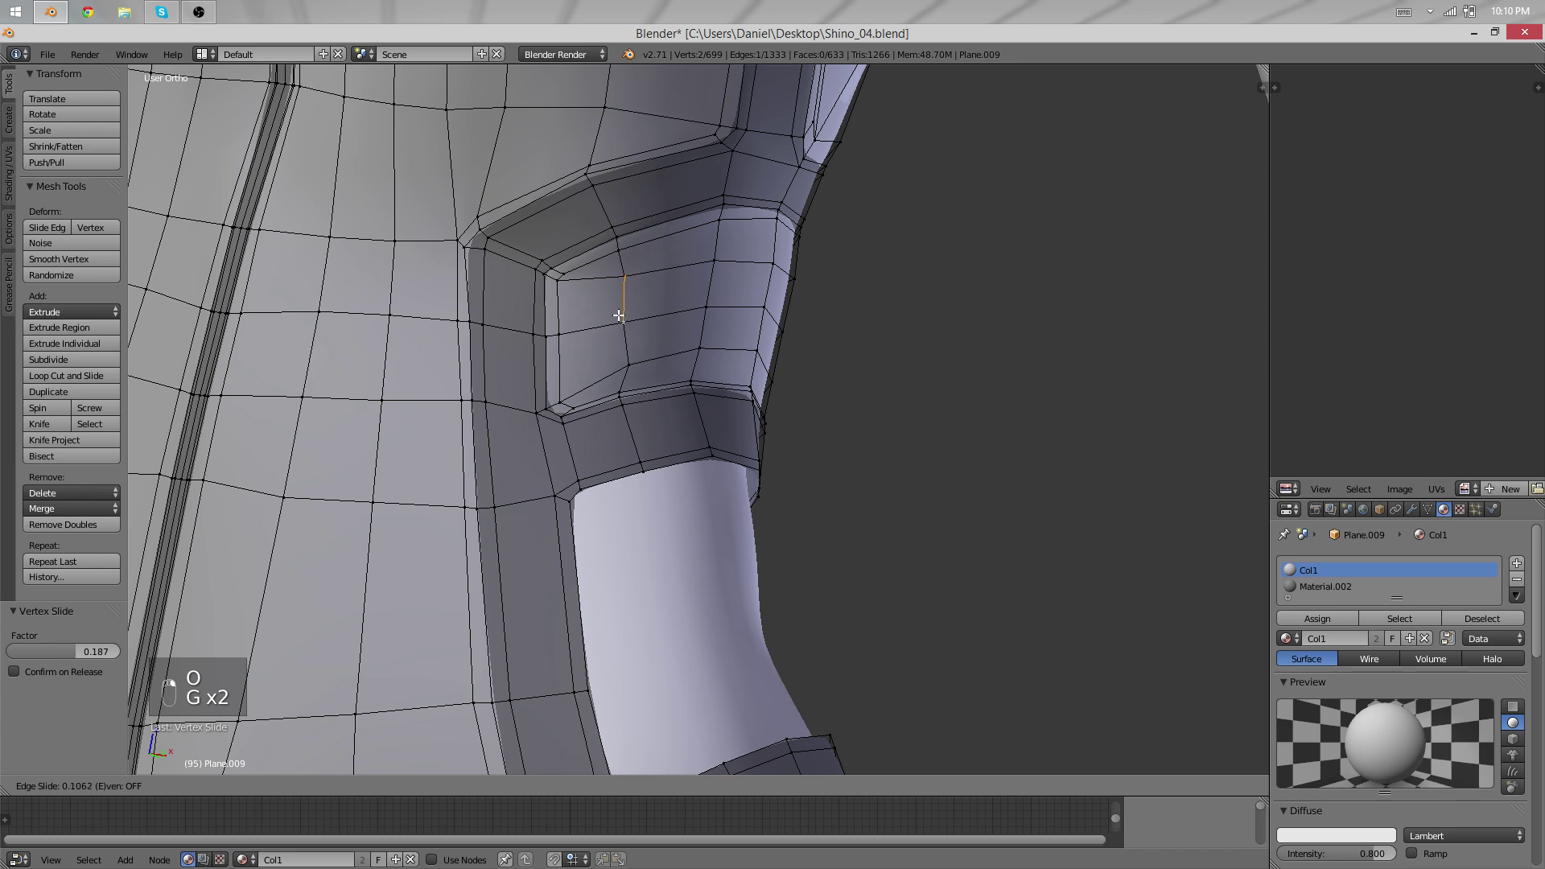
pyautogui.click(619, 315)
pyautogui.rightClick(628, 362)
pyautogui.press('g')
pyautogui.press('g')
pyautogui.click(623, 362)
pyautogui.rightClick(626, 323)
pyautogui.press('g')
pyautogui.press('g')
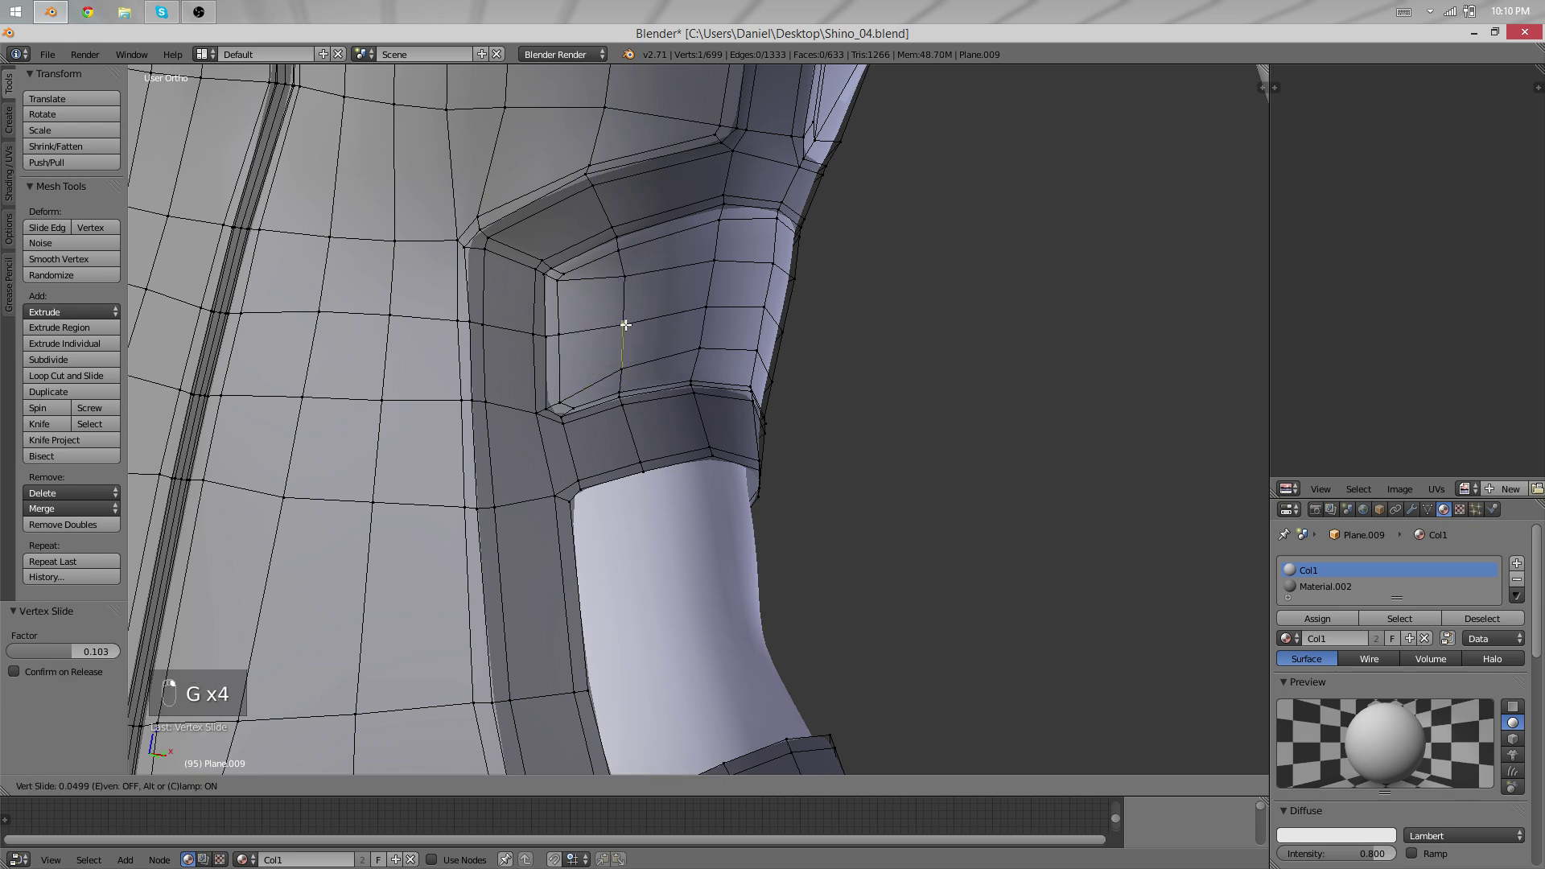
pyautogui.click(627, 322)
pyautogui.press('Tab')
pyautogui.scroll(-6, 644, 346)
pyautogui.moveTo(663, 369); pyautogui.dragTo(761, 447, button='middle')
# Select the whole torso mesh and fatten it outward with a Shrink/Fatten offset of -0.010.
pyautogui.press('Tab')
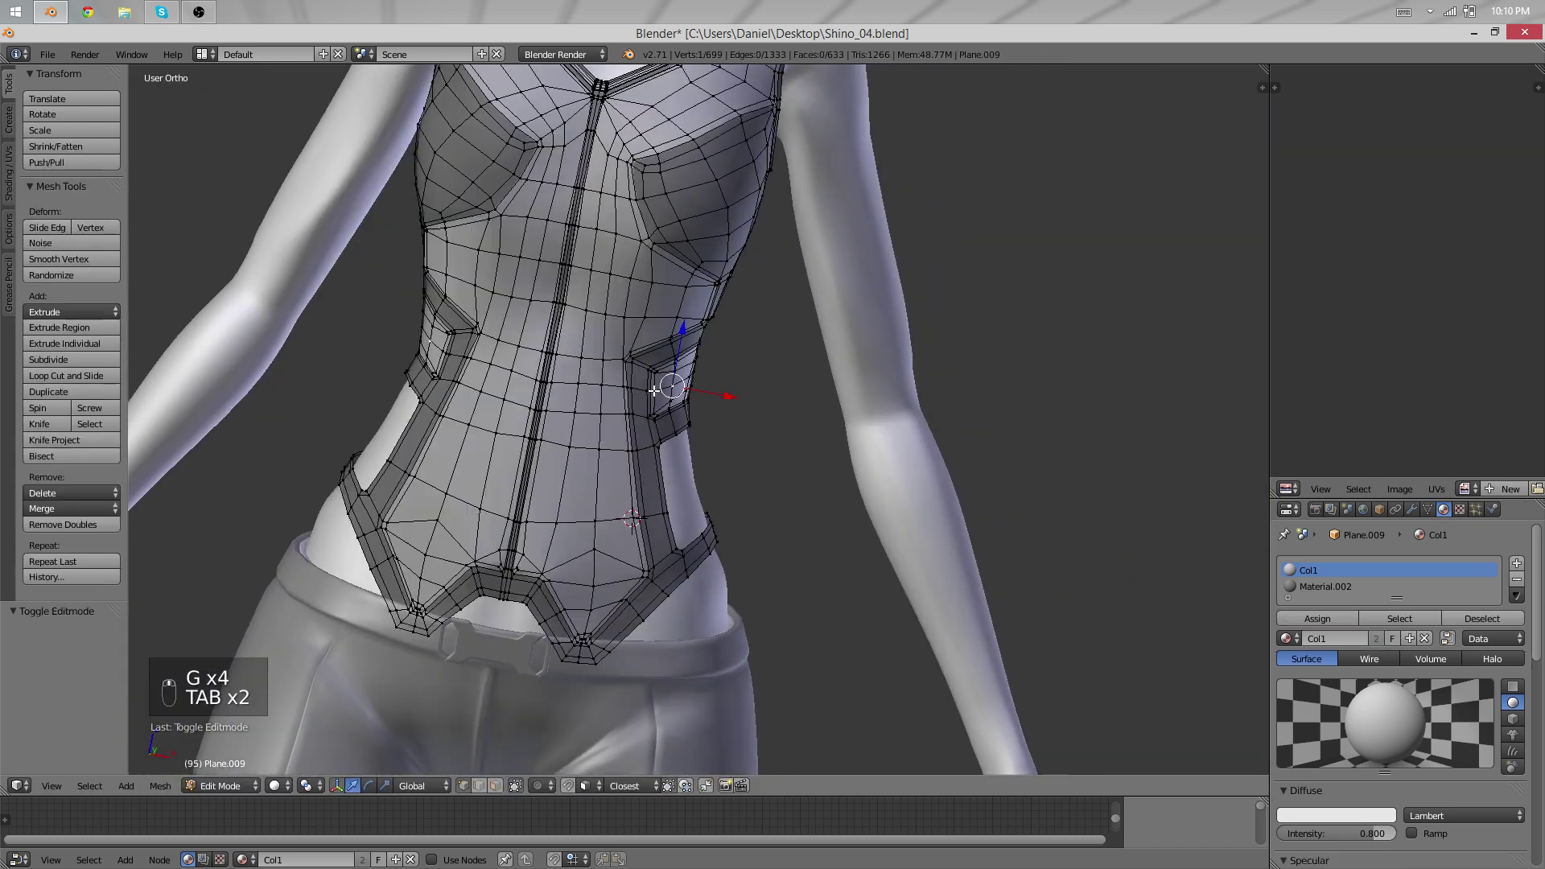
pyautogui.press('a')
pyautogui.press('a')
pyautogui.press('a')
pyautogui.press('a')
pyautogui.press('a')
pyautogui.moveTo(455, 508); pyautogui.dragTo(403, 515, button='middle')
pyautogui.keyDown('shift'); pyautogui.moveTo(628, 636); pyautogui.dragTo(568, 501, button='middle'); pyautogui.keyUp('shift')
pyautogui.scroll(5, 741, 483)
pyautogui.scroll(2, 568, 501)
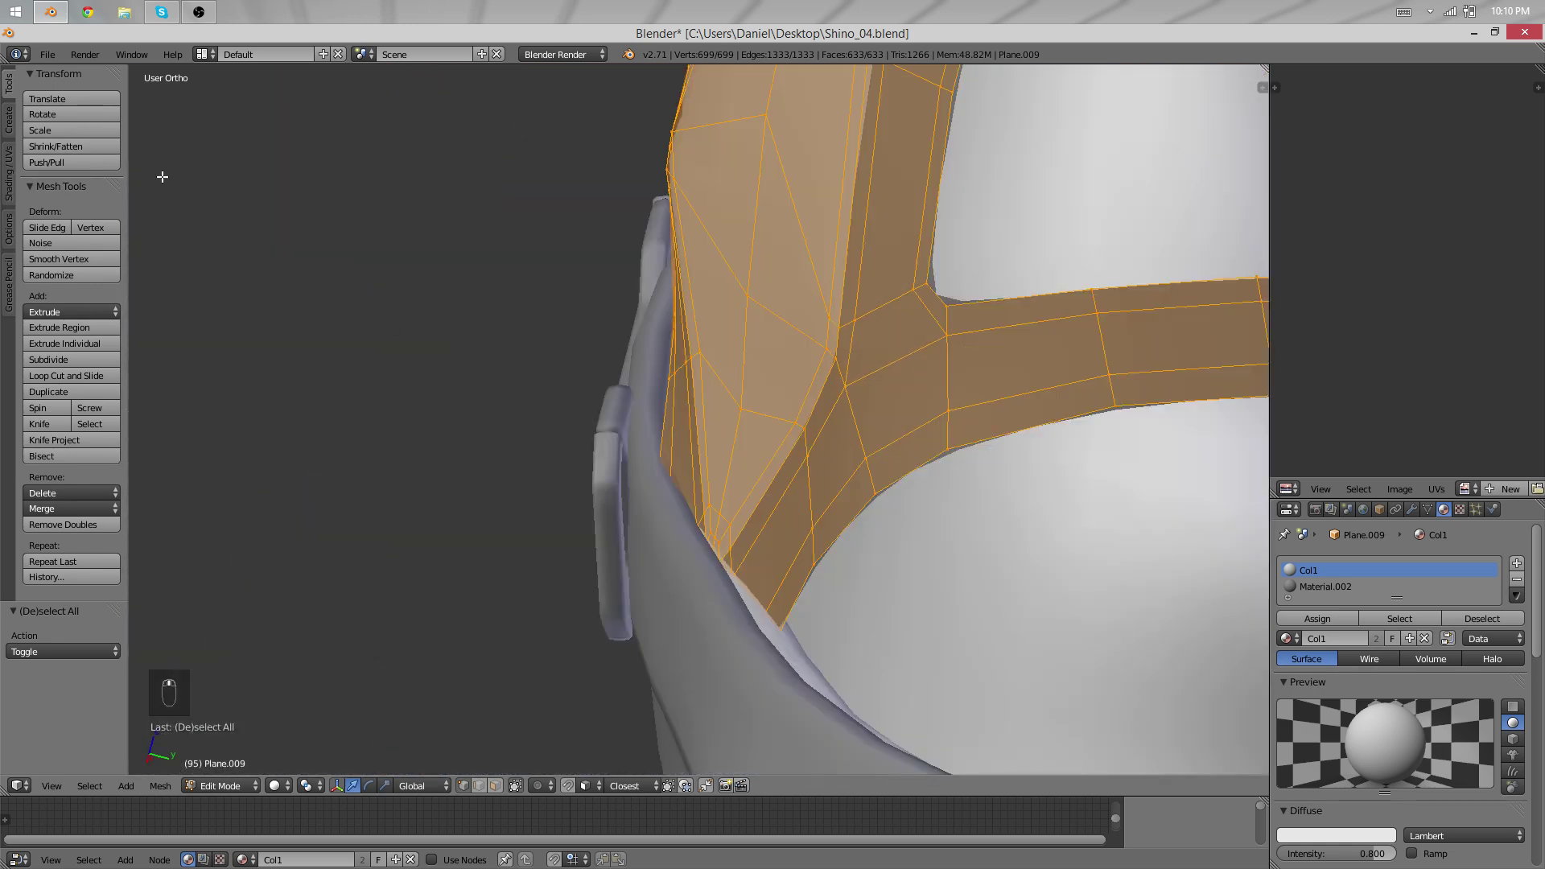
pyautogui.click(79, 147)
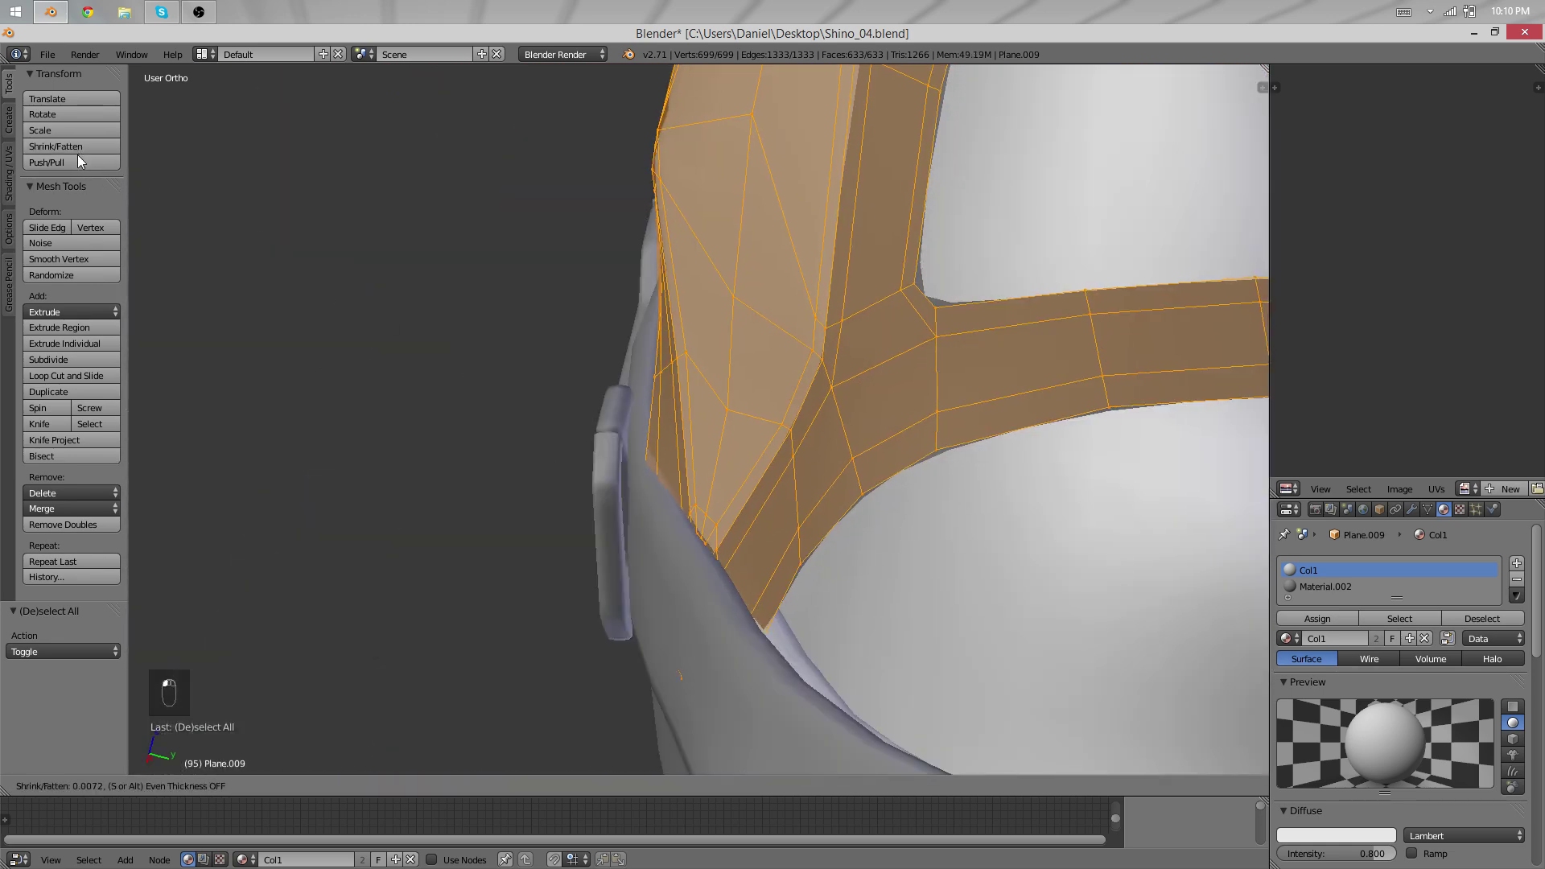
pyautogui.click(80, 164)
# Shrink the whole torso mesh back inward with a Shrink/Fatten offset of 0.002.
pyautogui.scroll(-5, 517, 501)
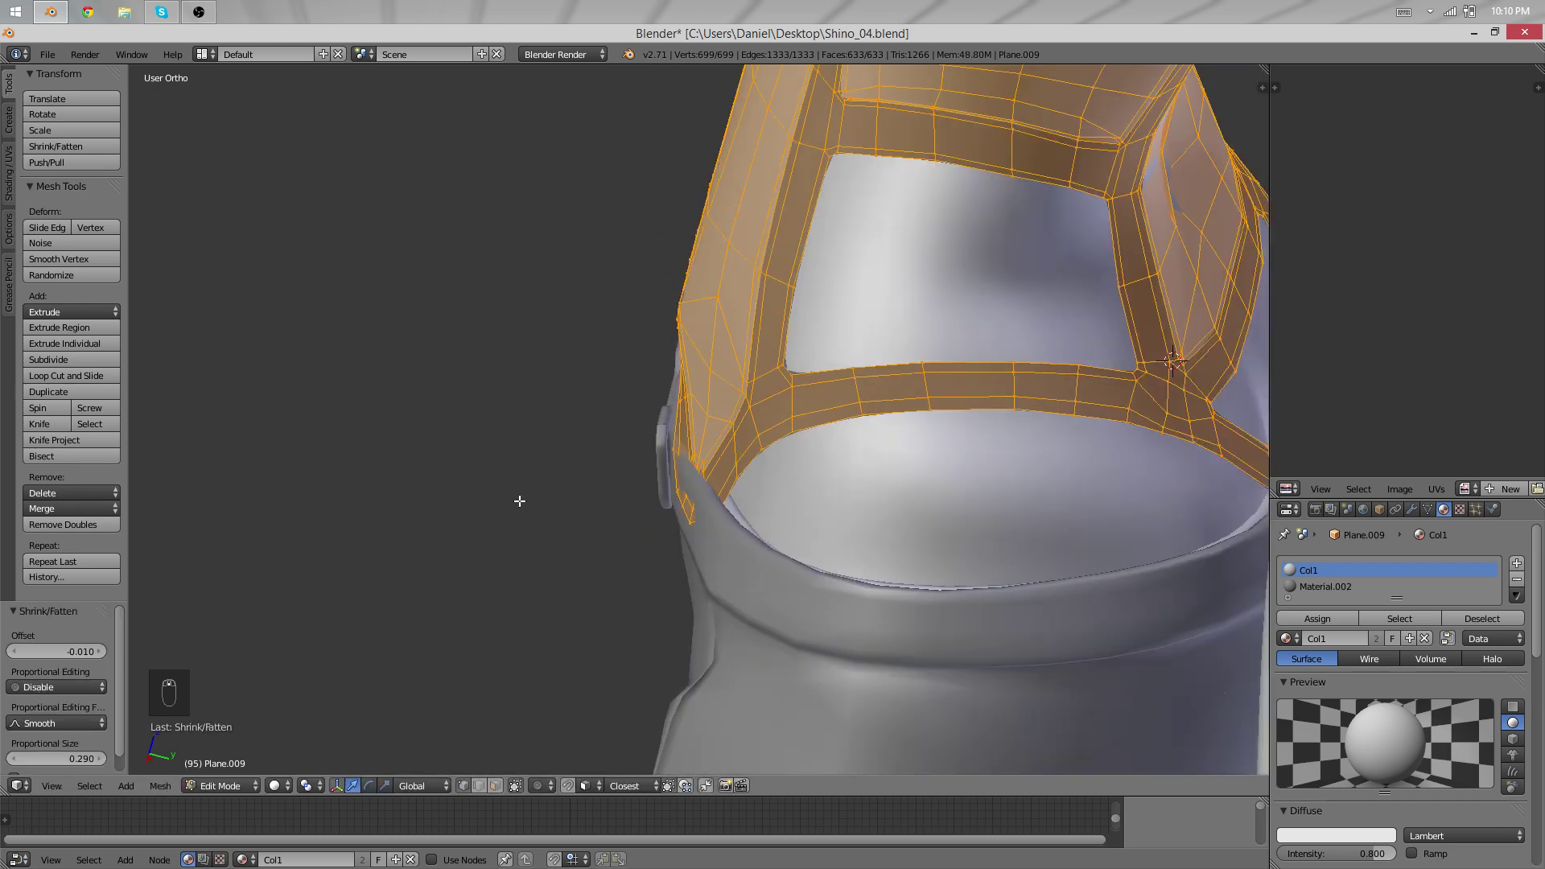
pyautogui.scroll(4, 520, 520)
pyautogui.click(57, 152)
pyautogui.click(58, 151)
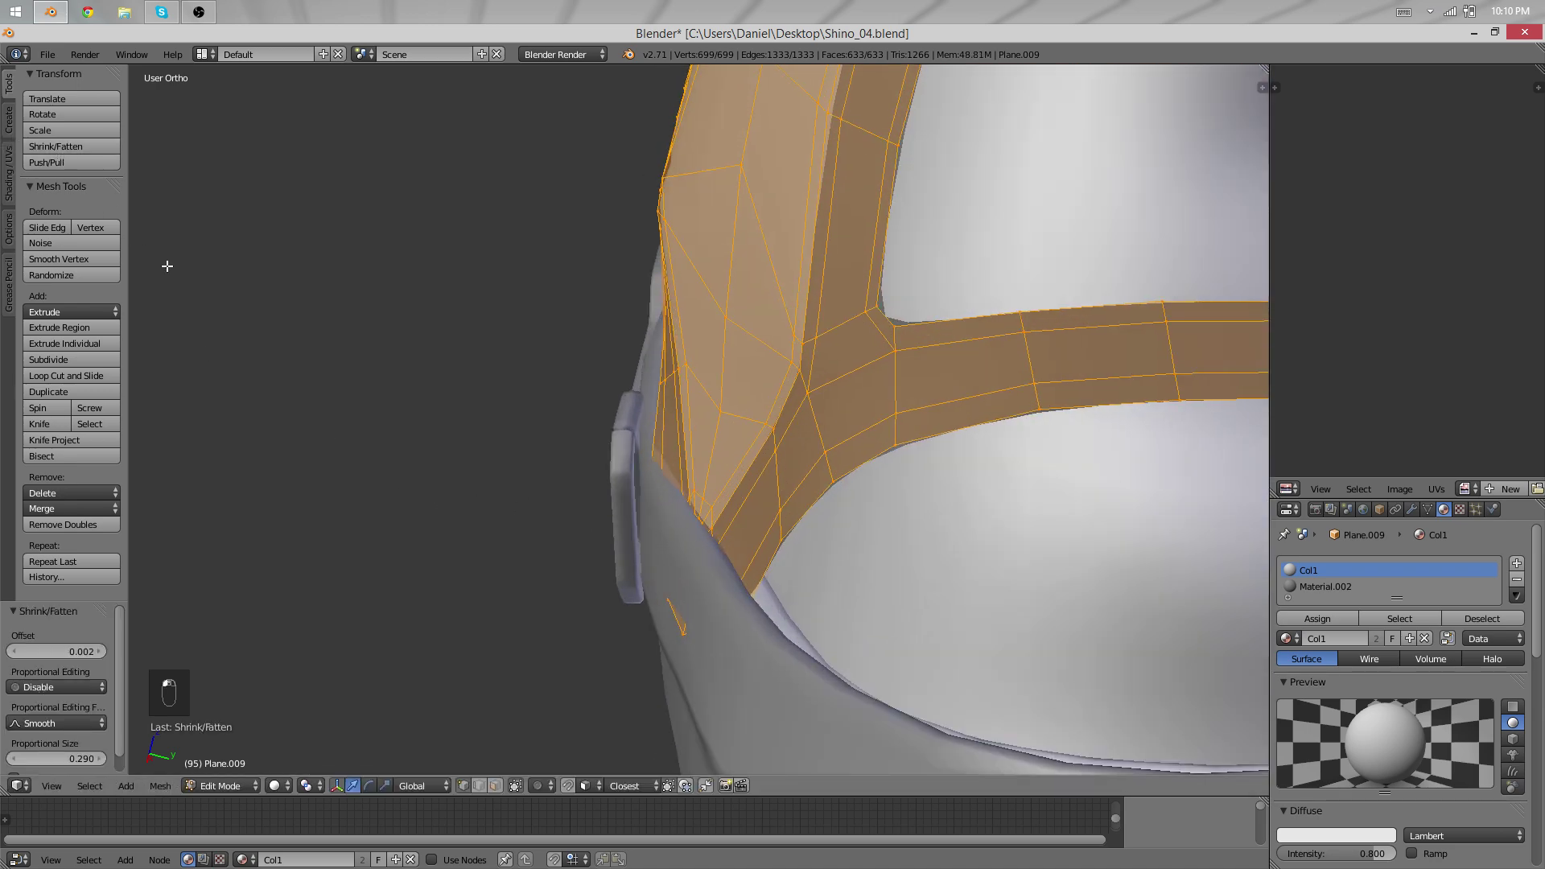
# Try shrinking the whole torso mesh further inward, inspect the belt area, and undo the attempt.
pyautogui.moveTo(166, 265); pyautogui.dragTo(242, 362, button='middle')
pyautogui.scroll(-3, 334, 475)
pyautogui.click(93, 142)
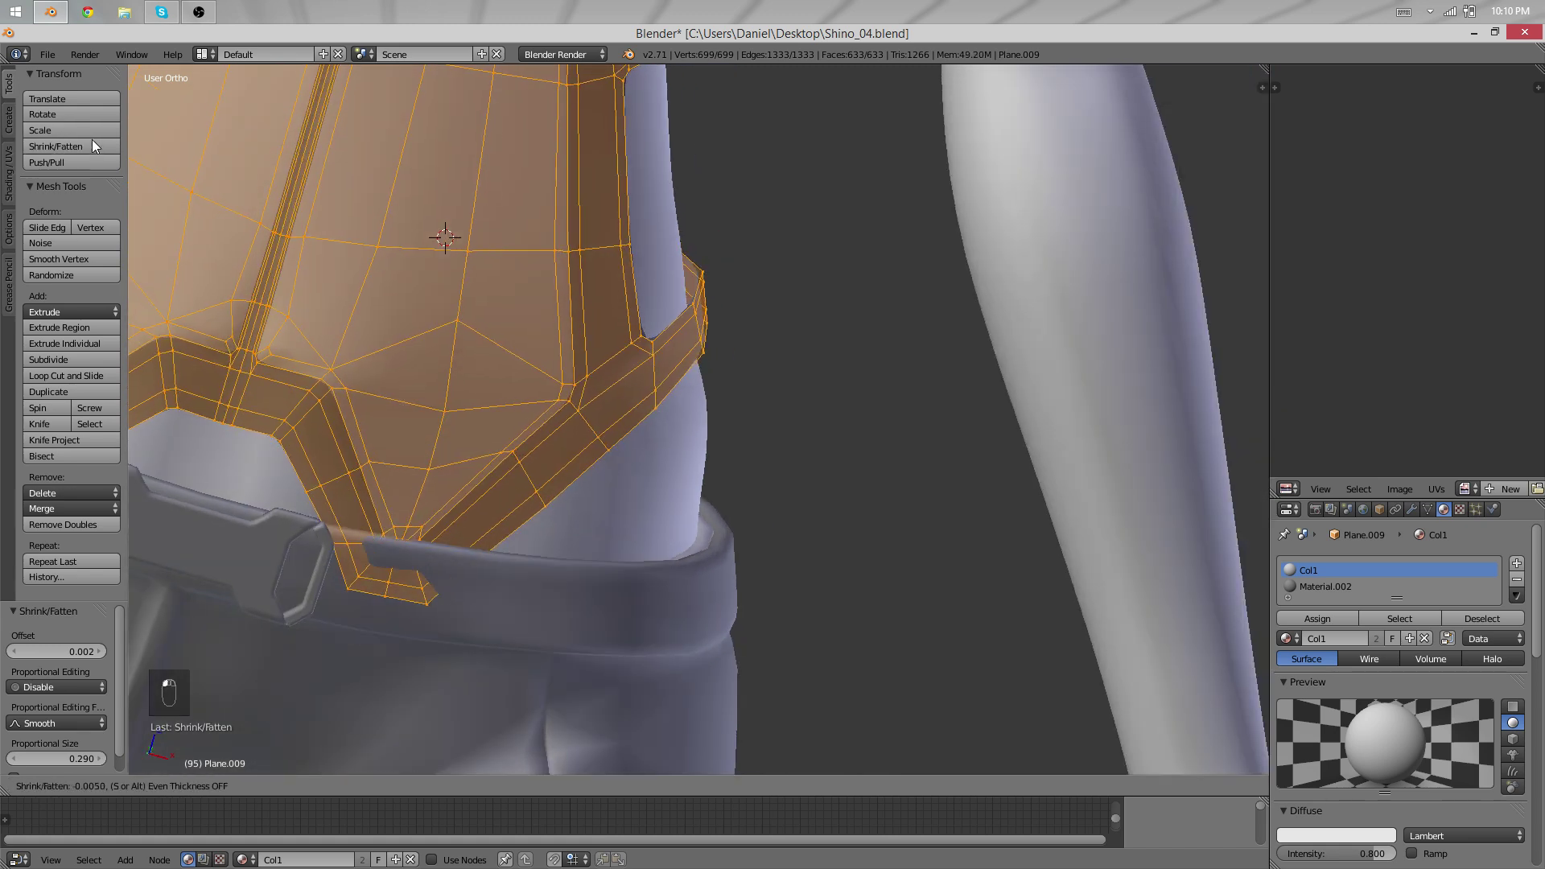
pyautogui.click(94, 141)
pyautogui.press('Tab')
pyautogui.moveTo(610, 548); pyautogui.dragTo(625, 301, button='middle')
pyautogui.press('Tab')
pyautogui.press('Tab')
pyautogui.press('Tab')
pyautogui.hotkey('ctrl', 'z')
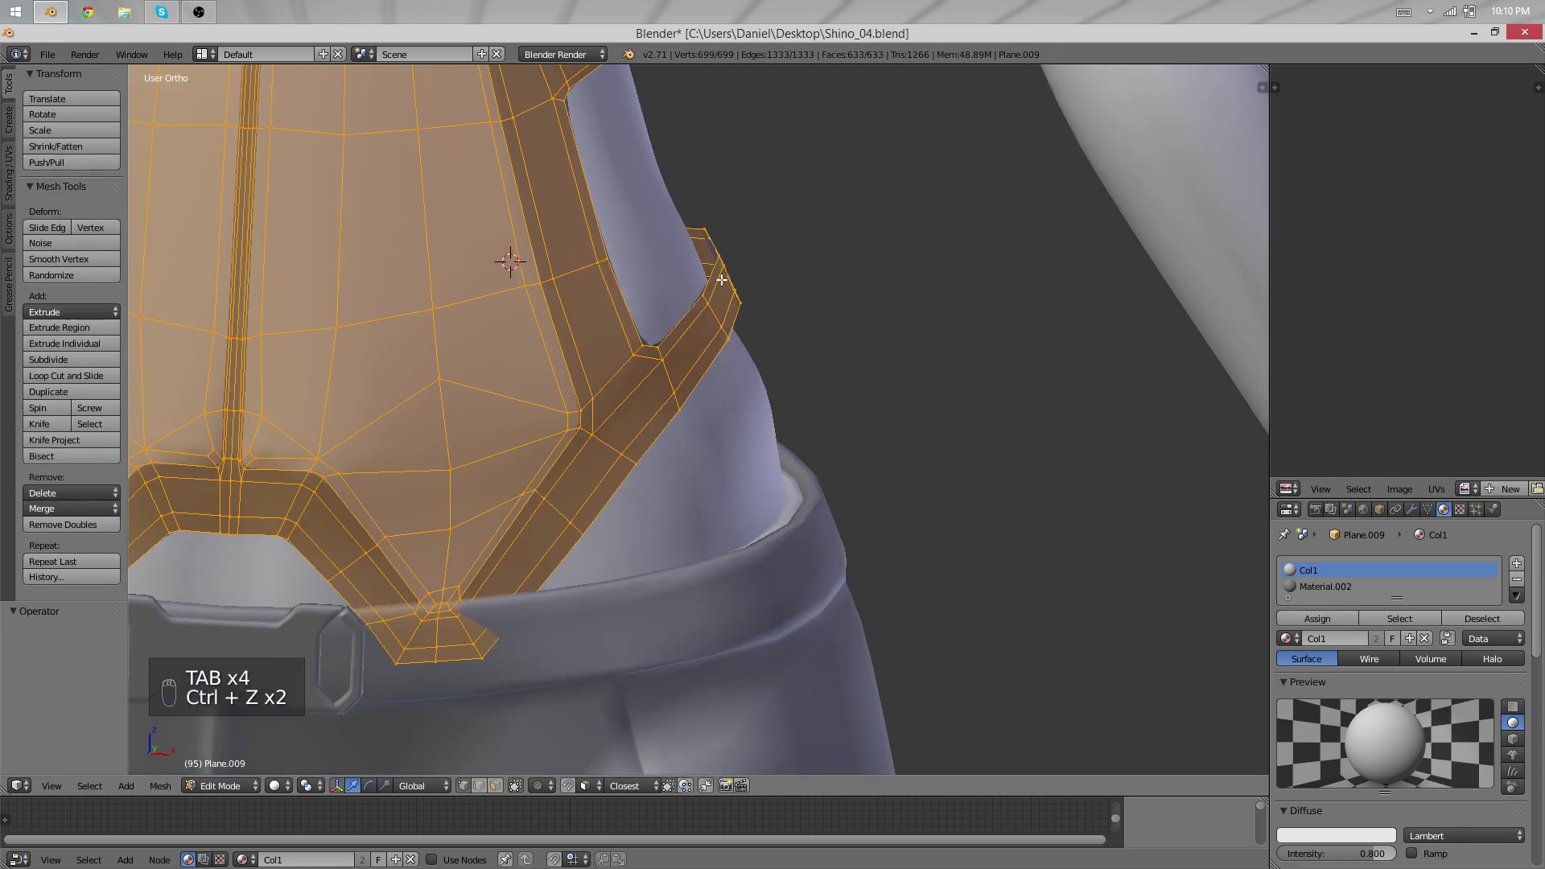
# Apply a gentler Shrink/Fatten to the whole torso mesh with an offset of 0.002.
pyautogui.click(89, 147)
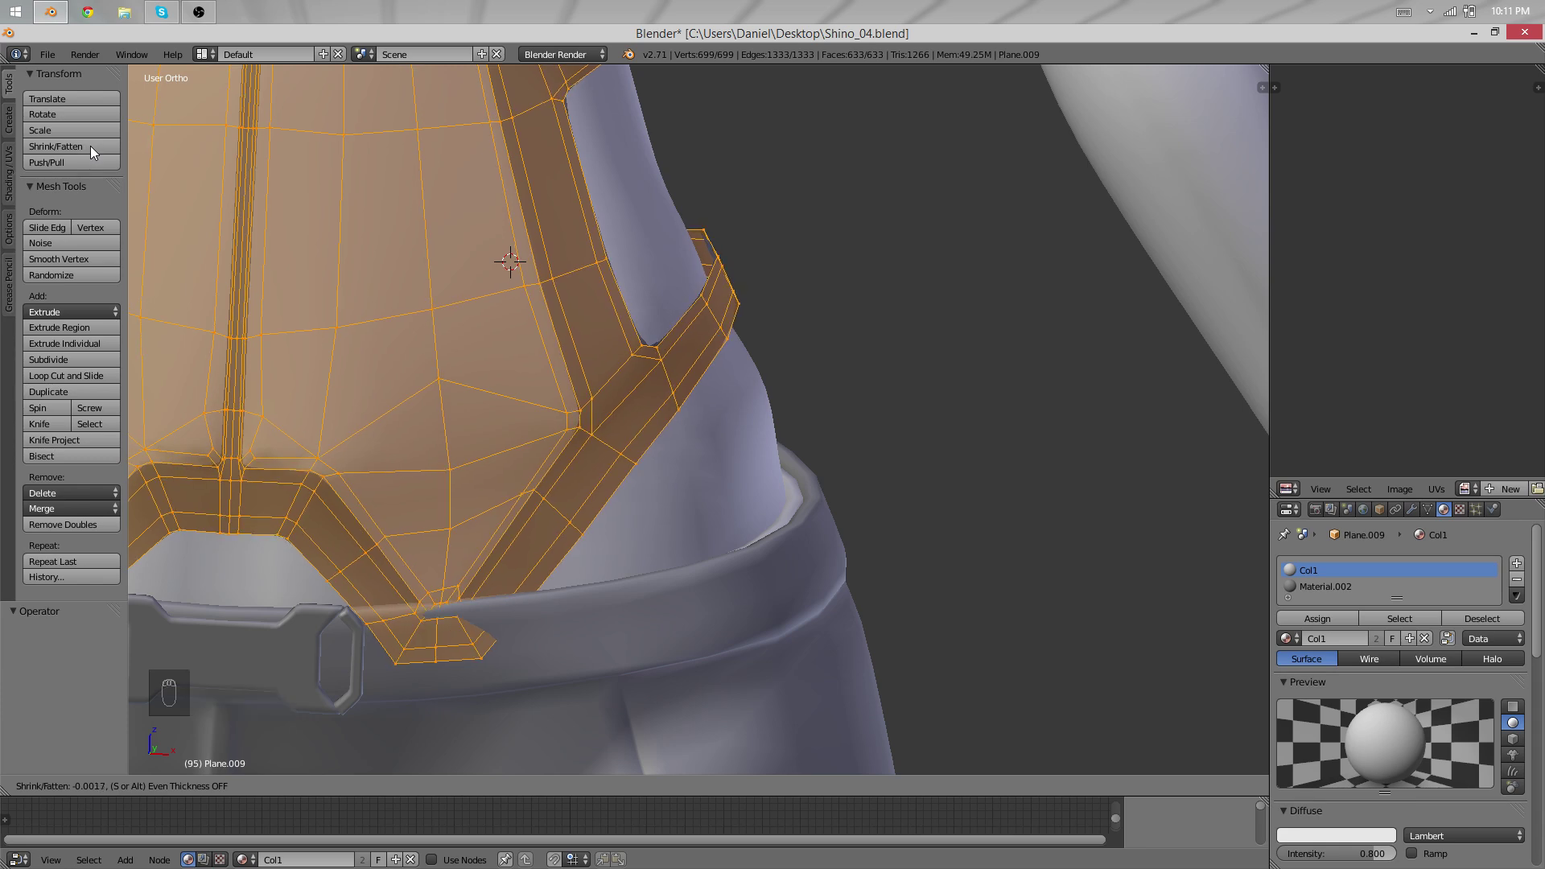
pyautogui.click(90, 147)
pyautogui.moveTo(701, 467); pyautogui.dragTo(762, 472, button='middle')
# Enable proportional editing and move vertices at the armour's lower tip in behind the belt, reducing the falloff to about 0.10.
pyautogui.rightClick(483, 602)
pyautogui.moveTo(583, 632); pyautogui.dragTo(586, 534, button='middle')
pyautogui.press('o')
pyautogui.press('g')
pyautogui.click(776, 645)
pyautogui.press('g')
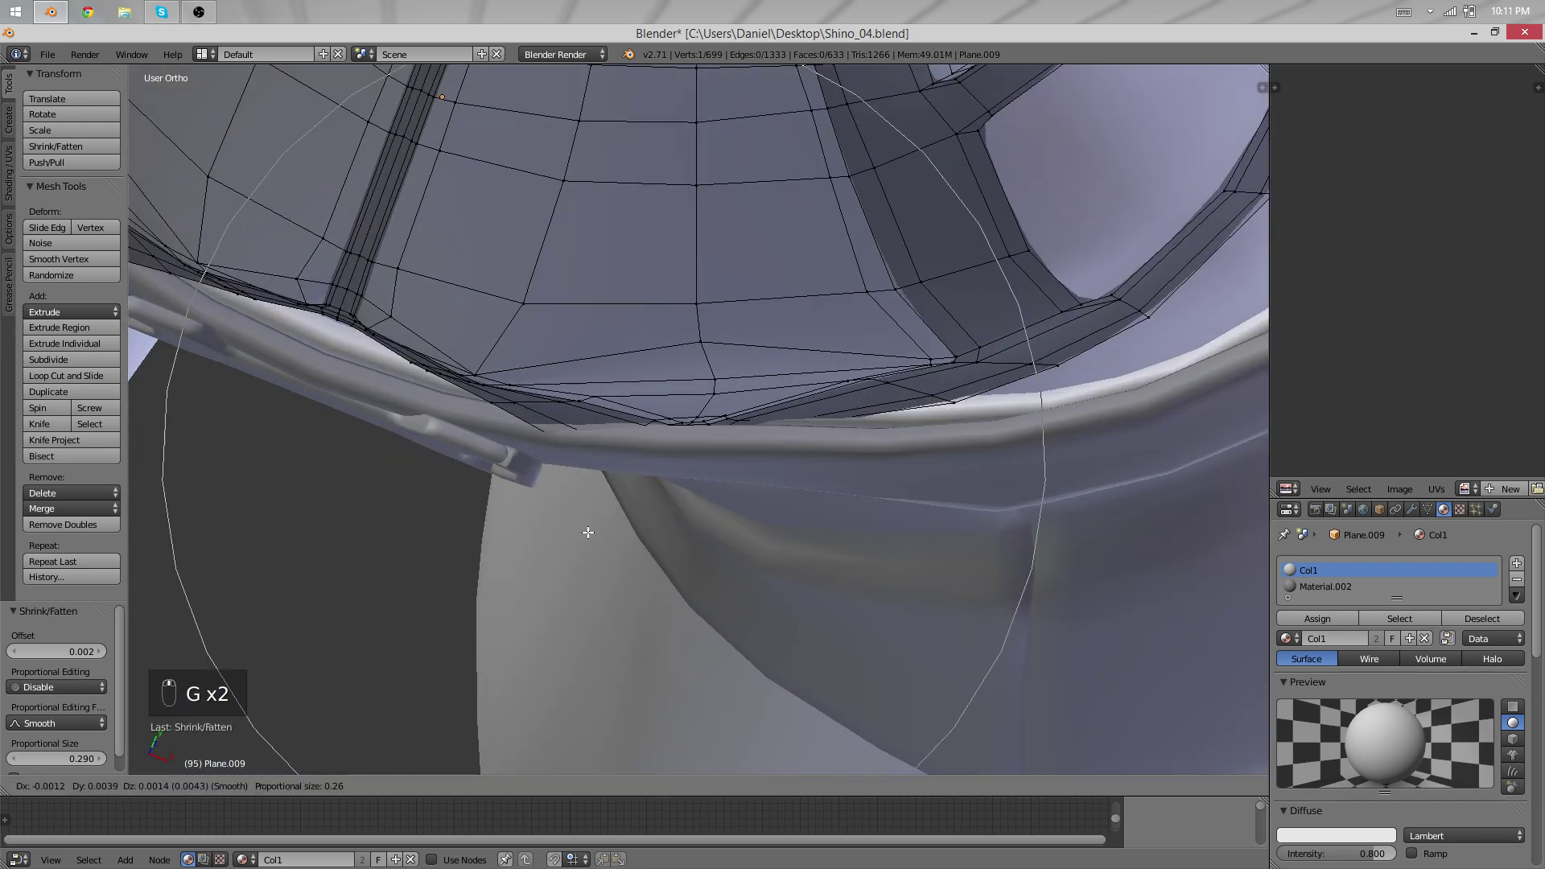
pyautogui.scroll(5, 586, 523)
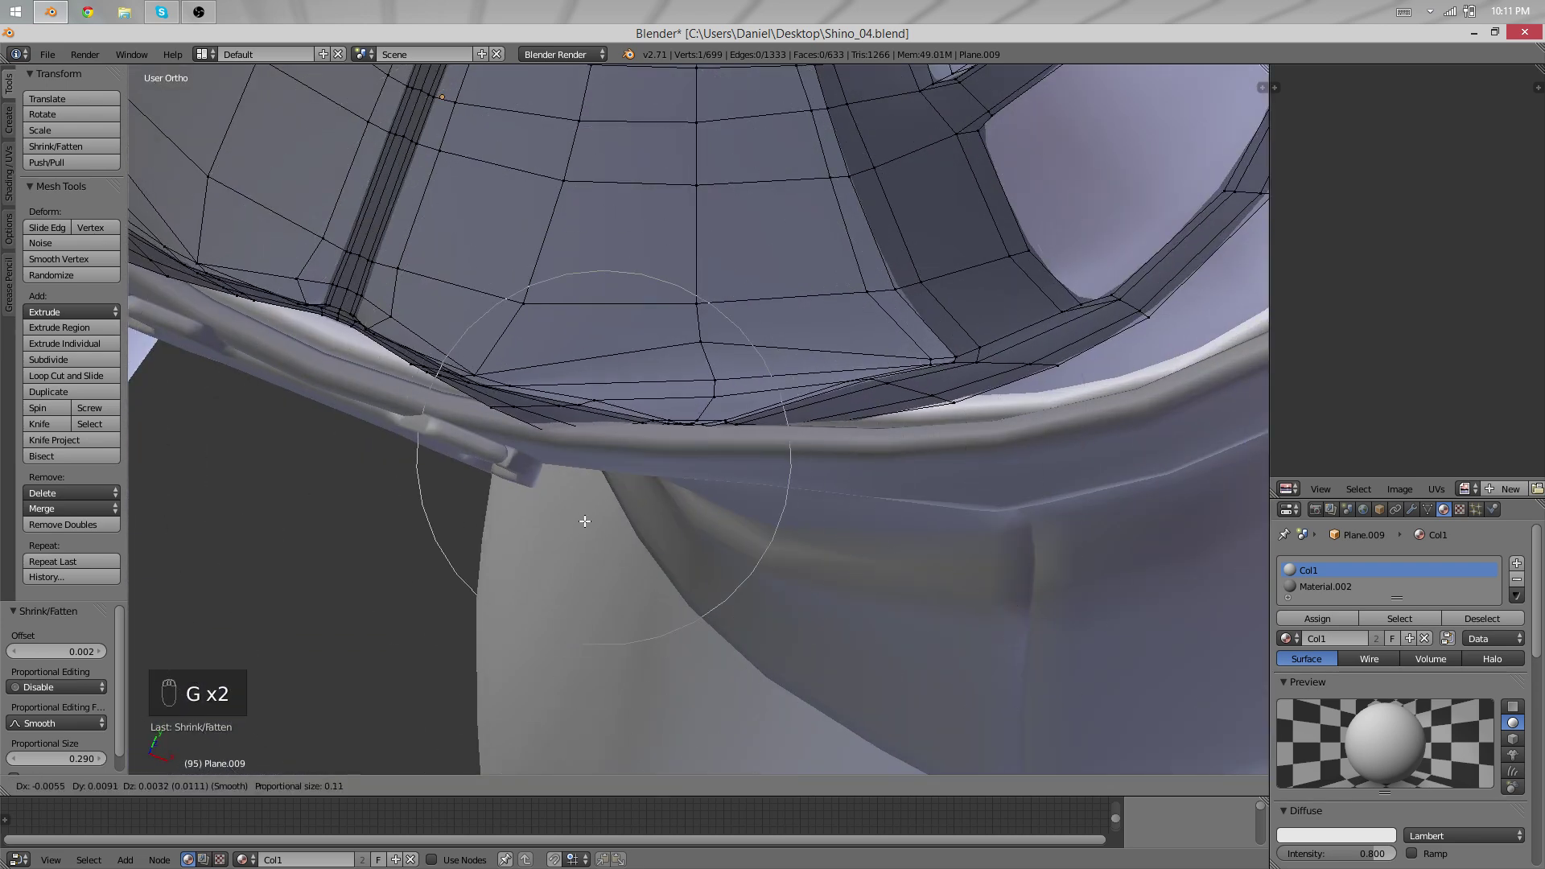
pyautogui.click(584, 516)
pyautogui.press('g')
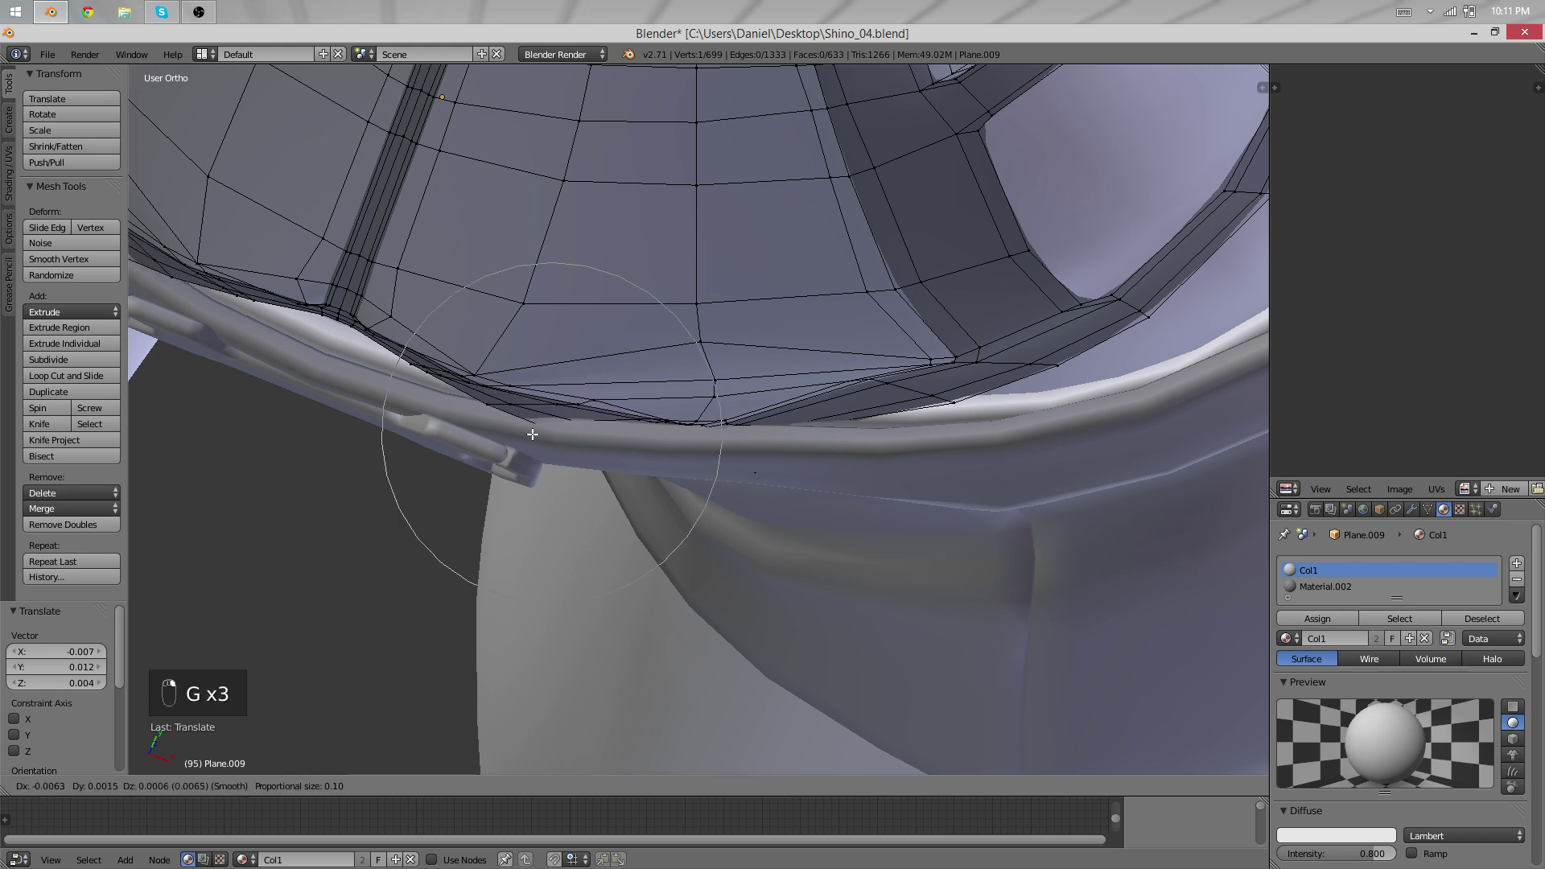
pyautogui.click(532, 435)
# Move two vertices on the armour's lower front border beside the buckle so they sit inside the belt.
pyautogui.moveTo(516, 425); pyautogui.dragTo(415, 235, button='middle')
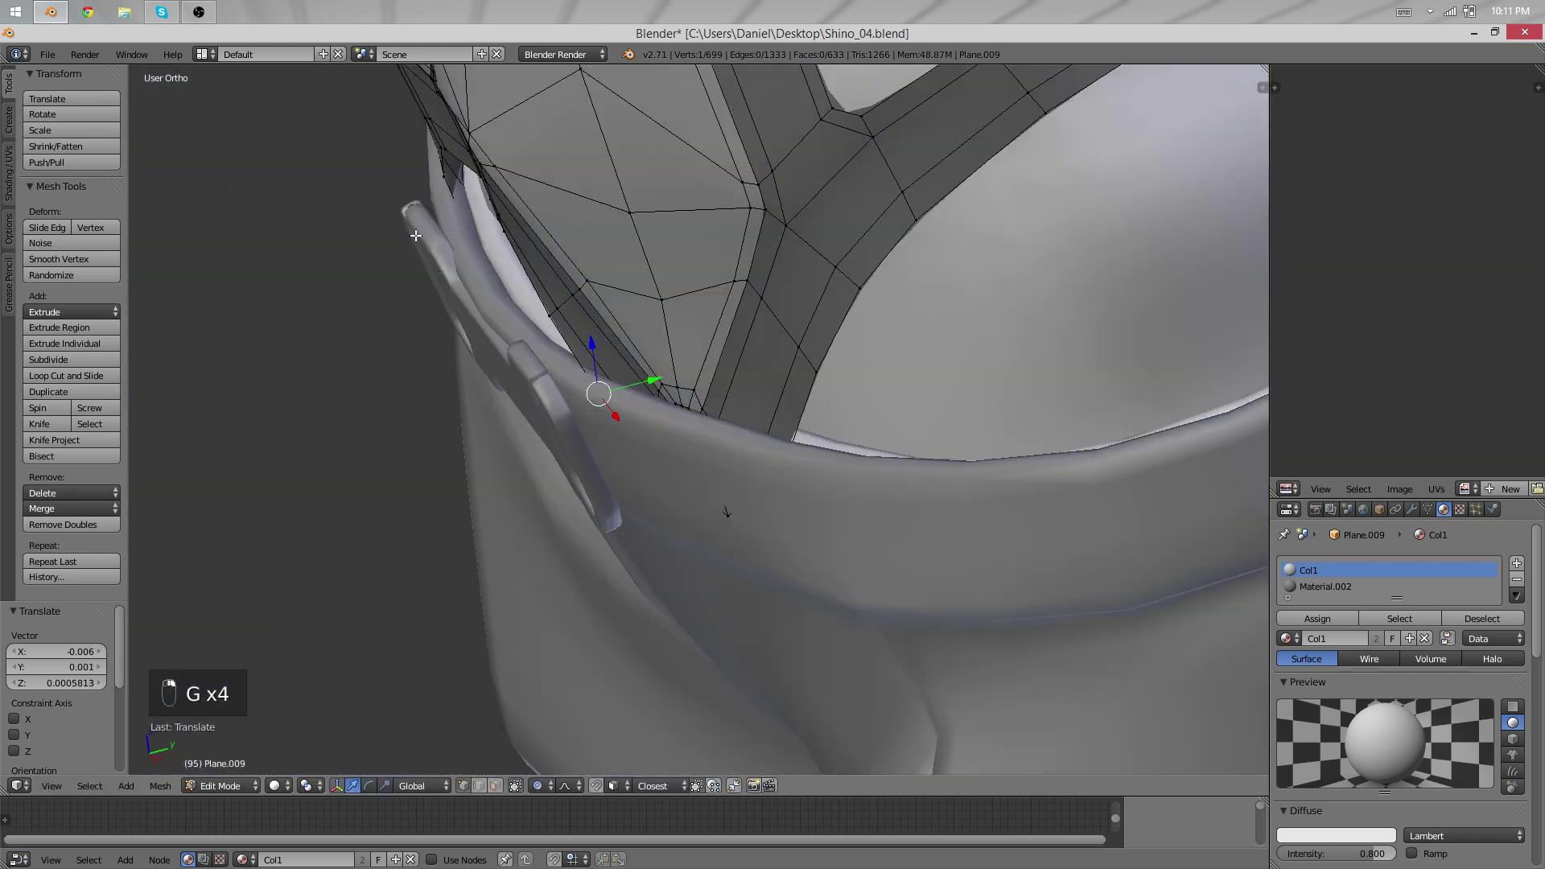
pyautogui.rightClick(545, 313)
pyautogui.press('g')
pyautogui.click(552, 310)
pyautogui.rightClick(591, 399)
pyautogui.press('g')
pyautogui.click(594, 398)
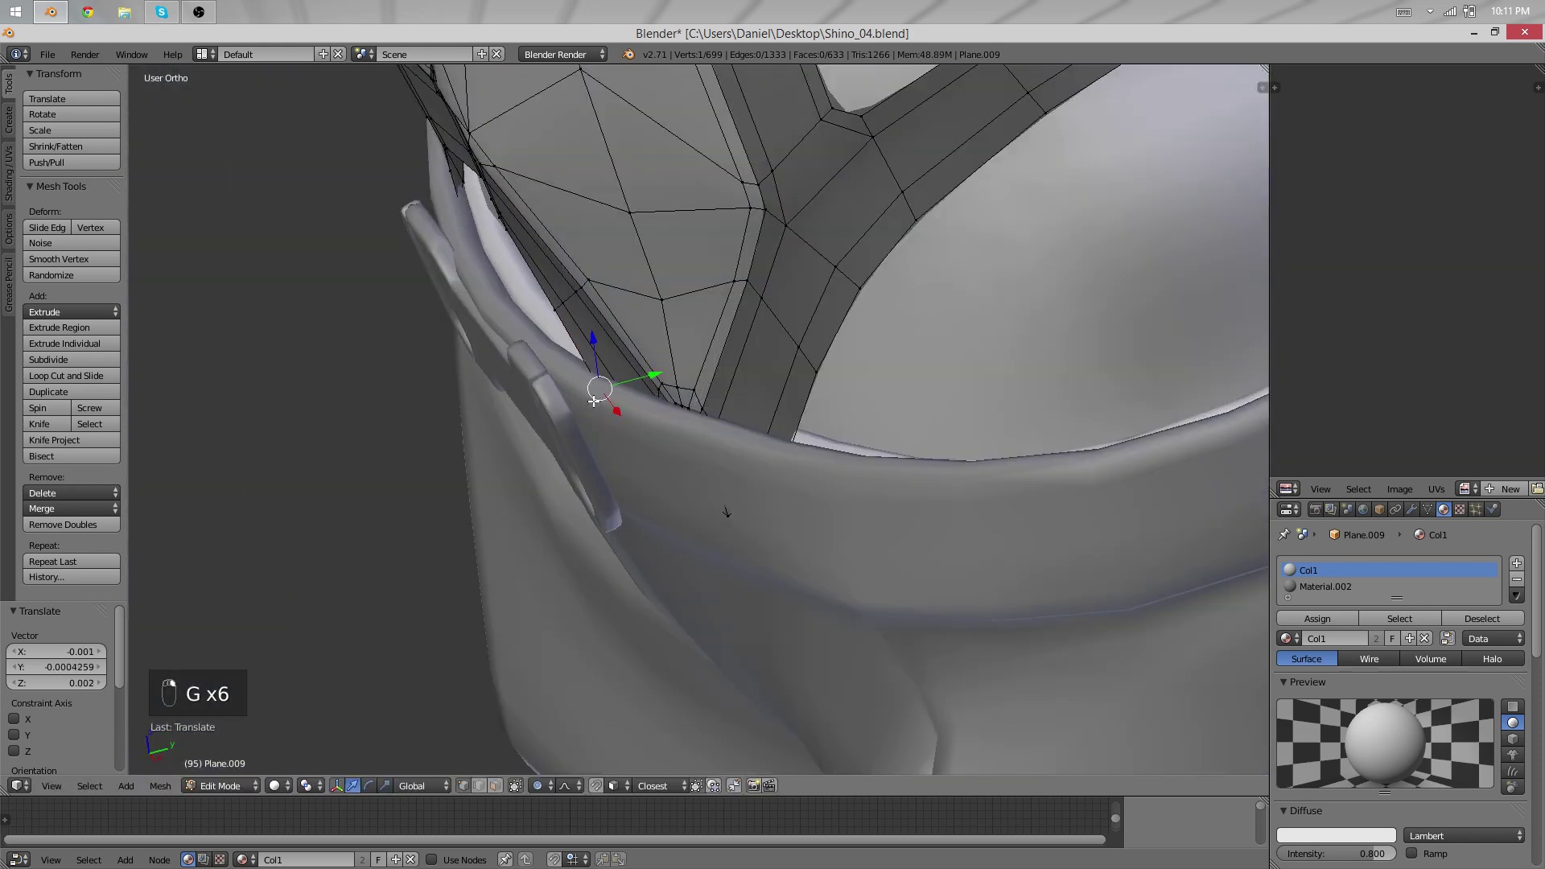
# Move the lowest tip vertex further behind the belt and adjust the strap border at the belt line.
pyautogui.moveTo(722, 466); pyautogui.dragTo(717, 528, button='middle')
pyautogui.rightClick(717, 528)
pyautogui.press('g')
pyautogui.click(729, 512)
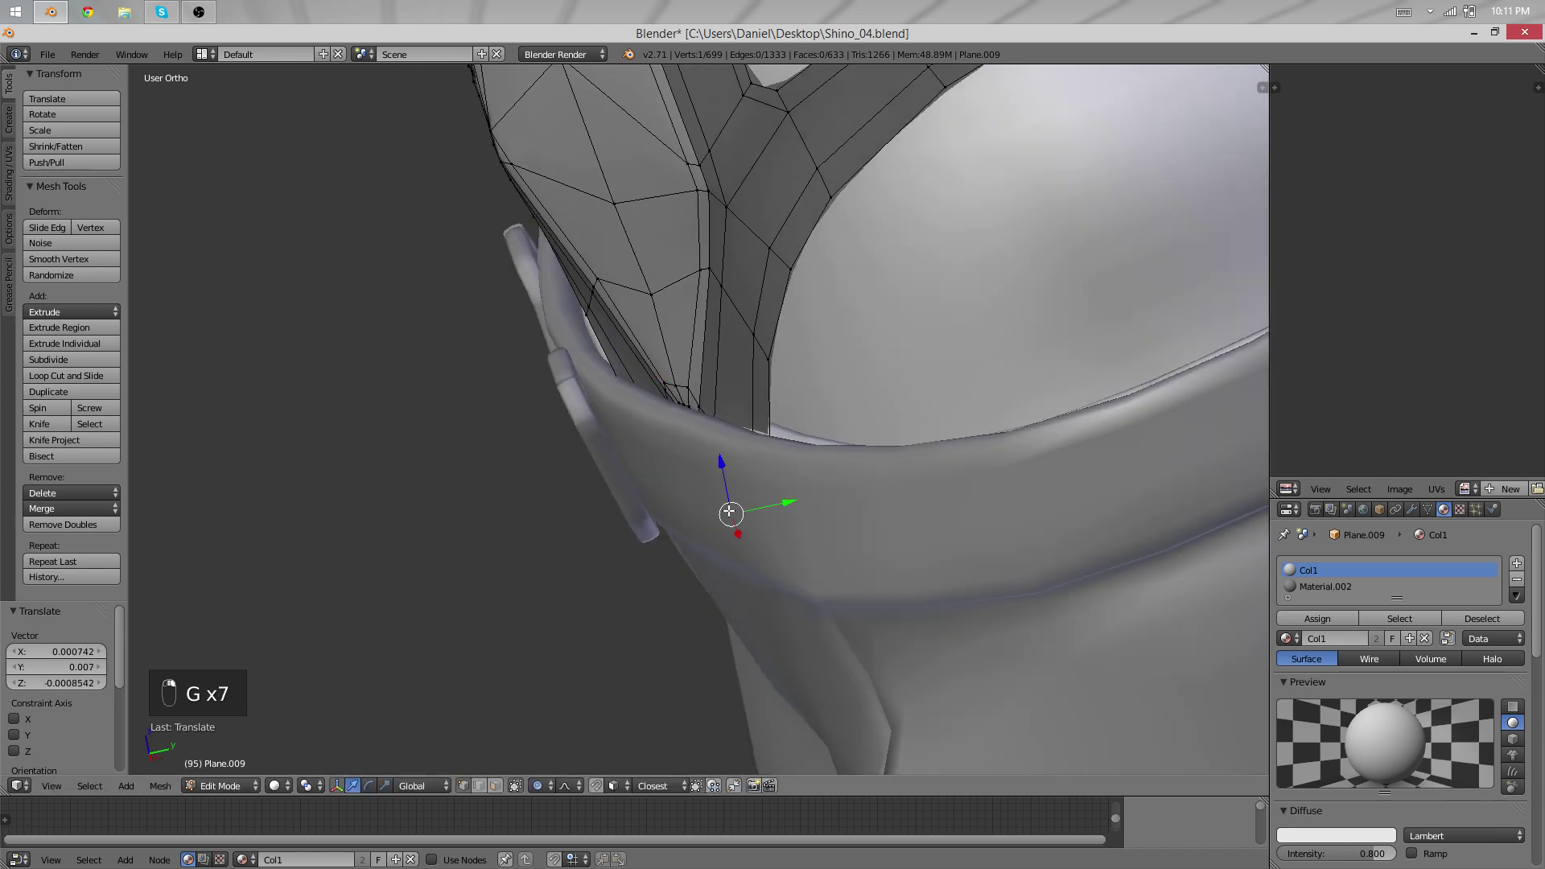
pyautogui.press('g')
pyautogui.click(739, 430)
# Adjust the inner vertex of the lower tip at the belt line and check the hip area in Object Mode.
pyautogui.rightClick(669, 388)
pyautogui.press('g')
pyautogui.click(670, 398)
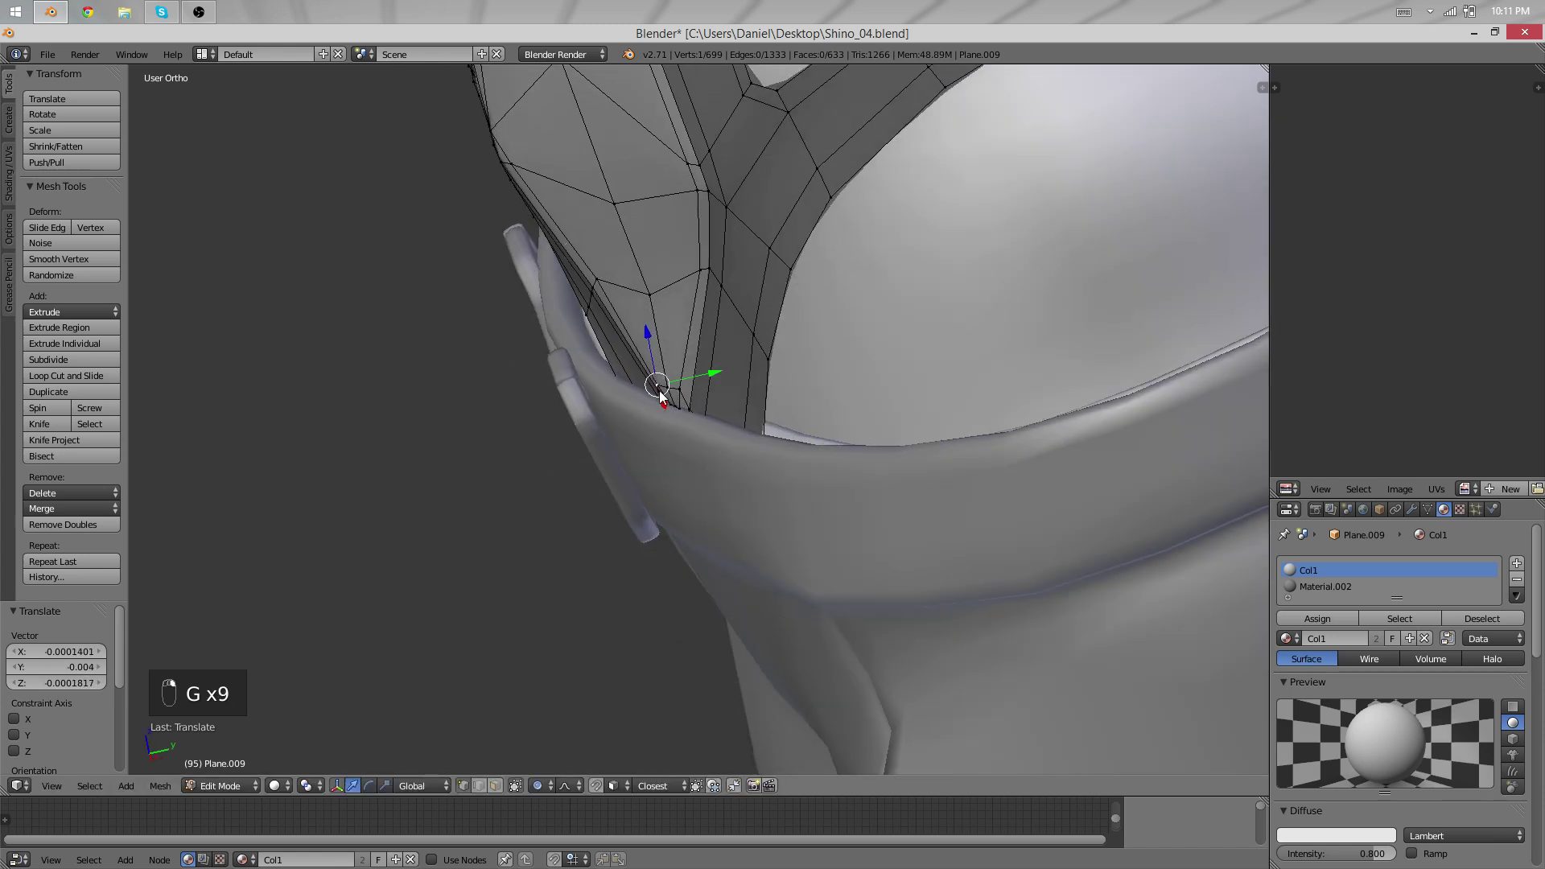
pyautogui.scroll(-3, 795, 381)
pyautogui.press('Tab')
pyautogui.moveTo(672, 396); pyautogui.dragTo(713, 454, button='middle')
pyautogui.scroll(-6, 794, 375)
pyautogui.scroll(3, 674, 454)
# Add a Solidify modifier to the torso armour and check the resulting thickness around the hip in Object Mode.
pyautogui.press('Tab')
pyautogui.click(1415, 511)
pyautogui.scroll(3, 1379, 575)
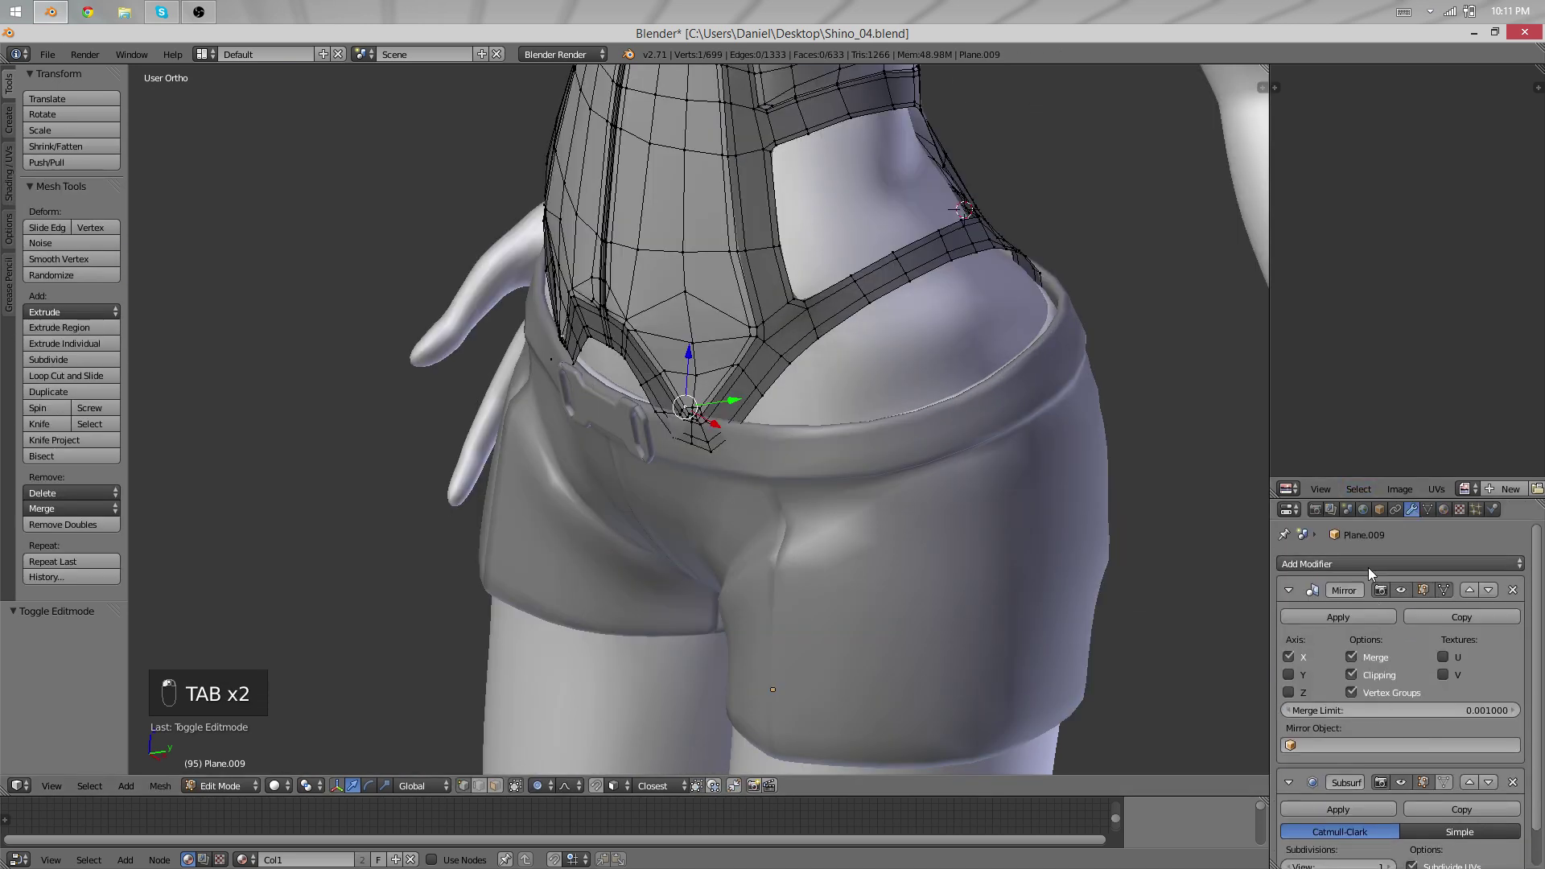
pyautogui.click(1368, 568)
pyautogui.click(1276, 493)
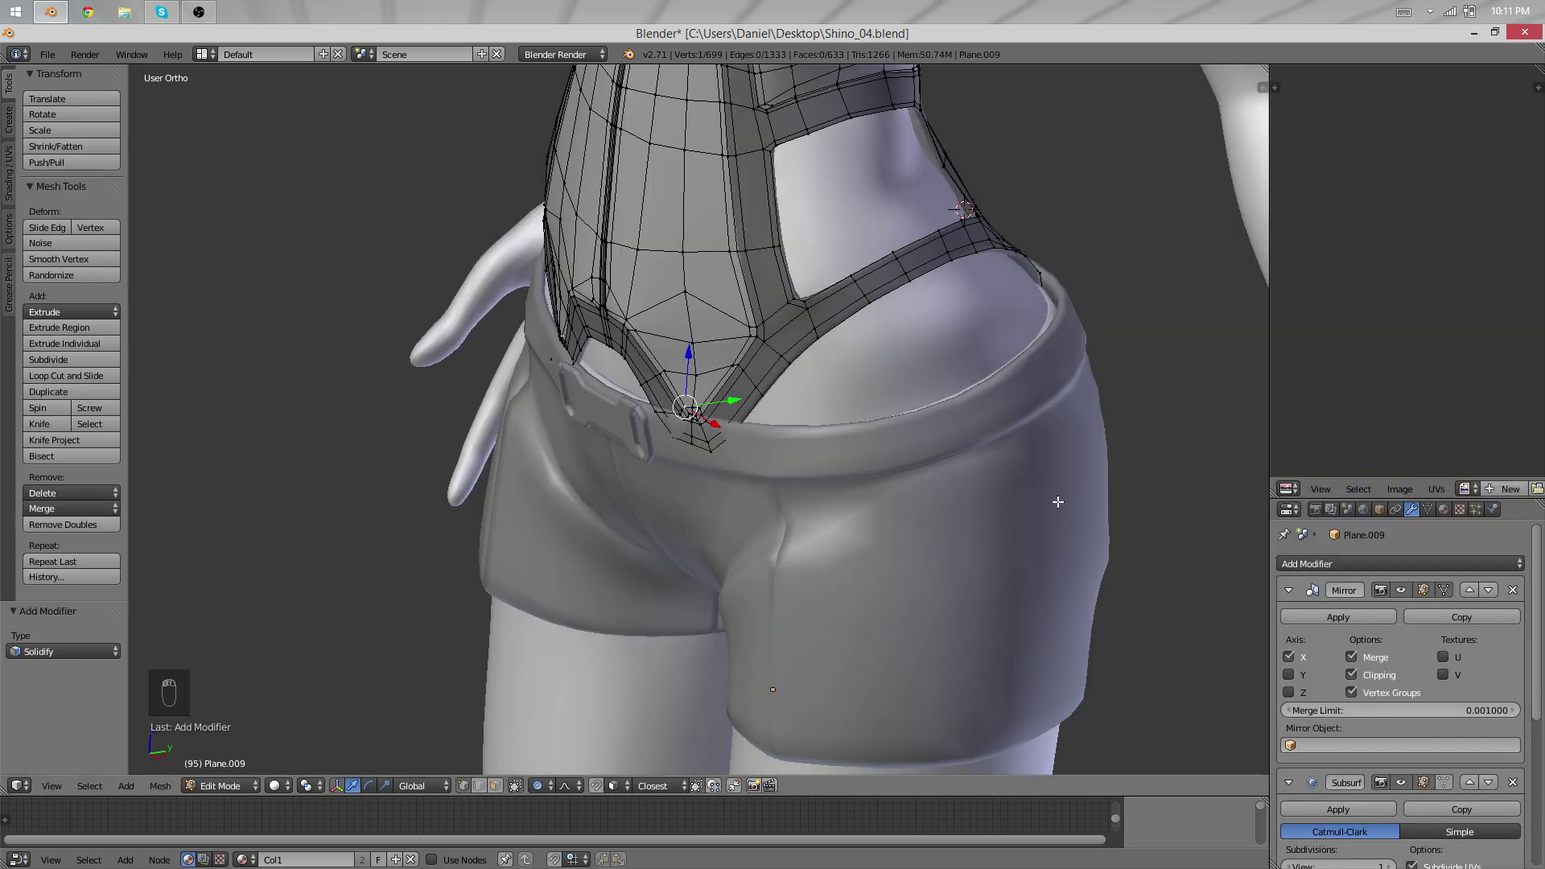
pyautogui.press('Tab')
pyautogui.moveTo(1056, 503); pyautogui.dragTo(854, 611, button='middle')
pyautogui.scroll(-2, 891, 336)
pyautogui.scroll(-2, 891, 336)
pyautogui.scroll(6, 696, 501)
pyautogui.scroll(-8, 1417, 737)
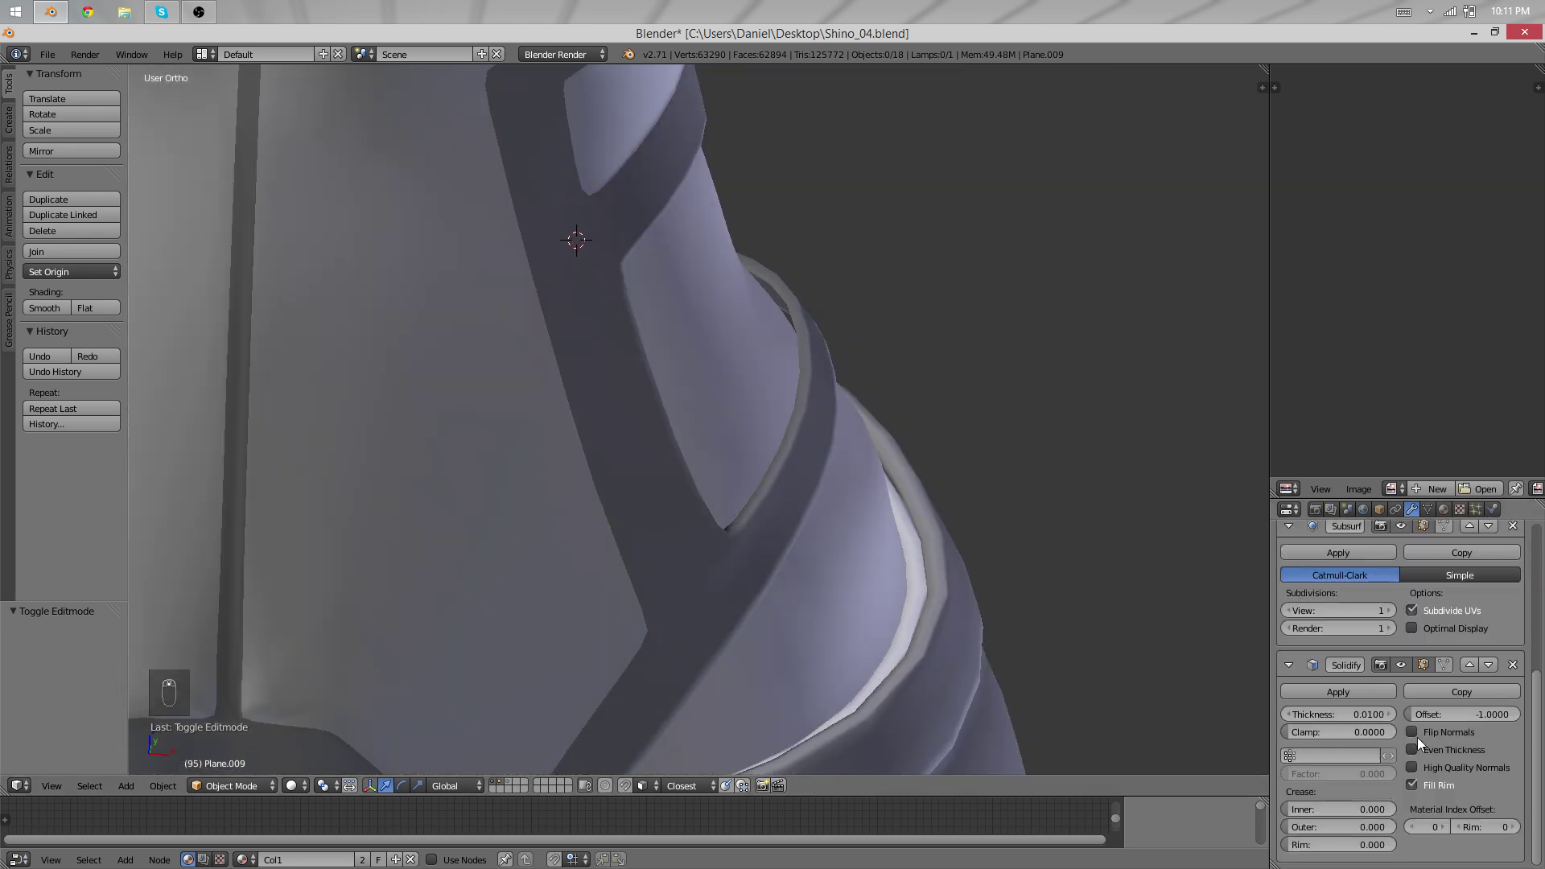
# Try the Solidify modifier above Subsurf, inspect the strap edges, and return it below Subsurf.
pyautogui.click(1467, 664)
pyautogui.moveTo(877, 510); pyautogui.dragTo(719, 475, button='middle')
pyautogui.scroll(5, 719, 474)
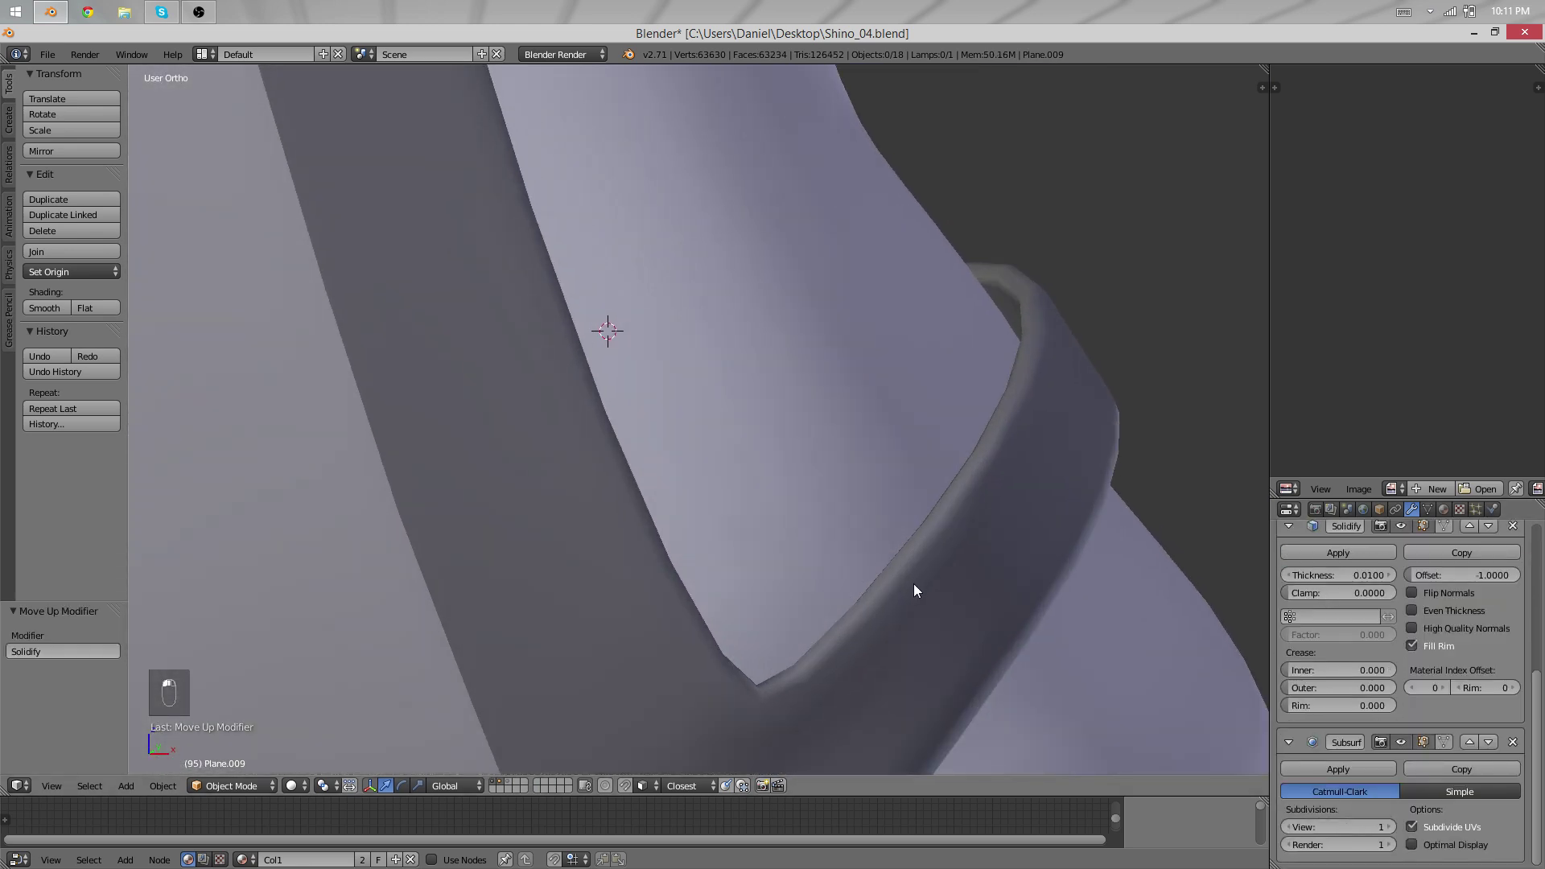
pyautogui.moveTo(914, 584); pyautogui.dragTo(726, 553, button='middle')
pyautogui.scroll(-5, 790, 537)
pyautogui.scroll(-4, 908, 383)
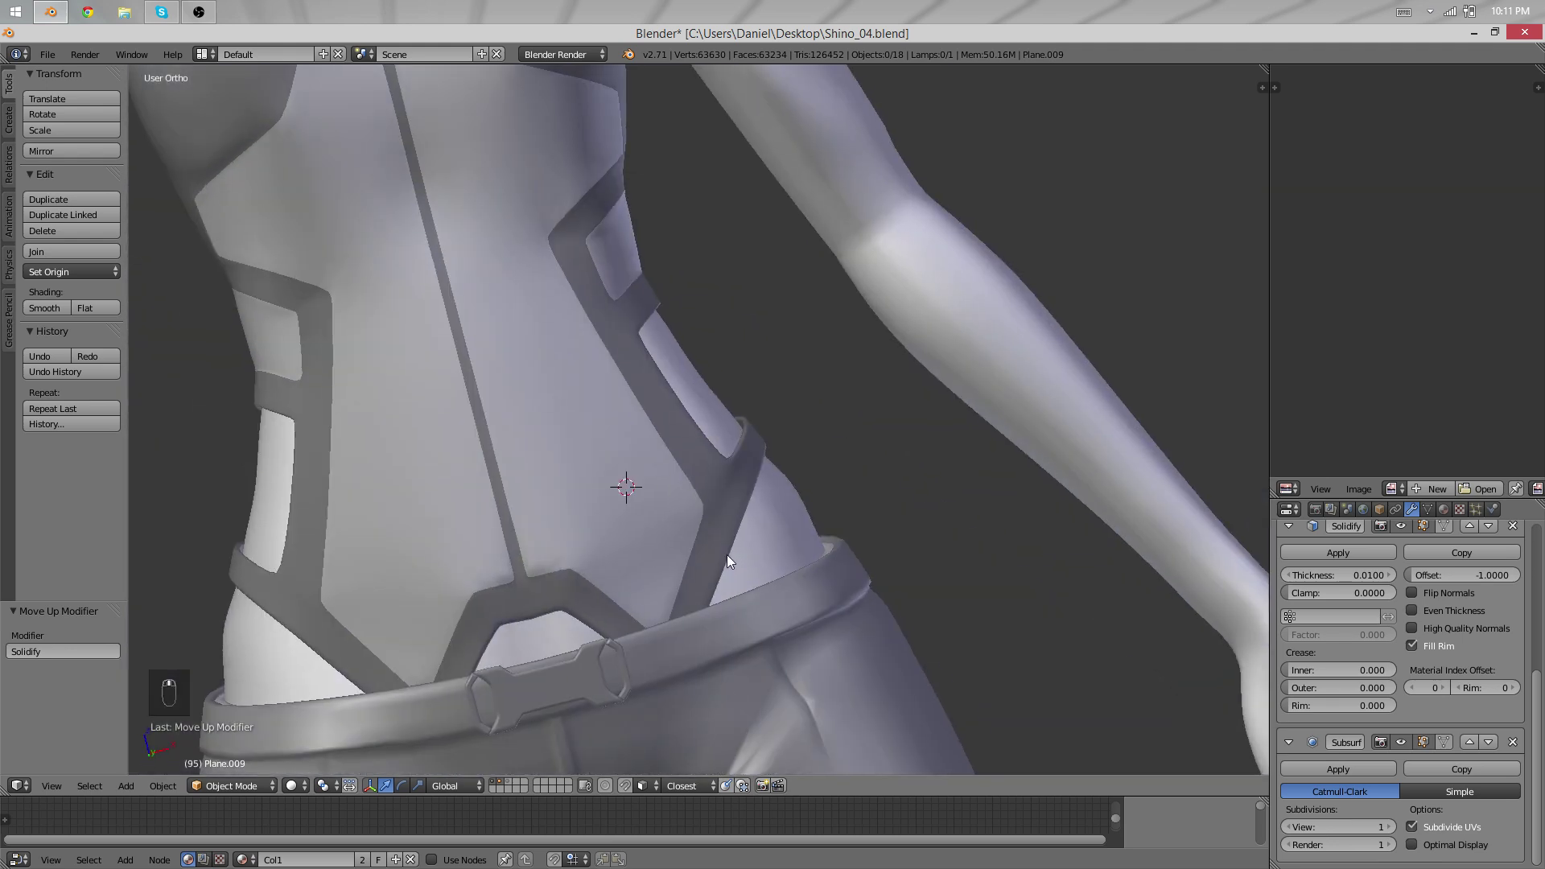
pyautogui.scroll(-6, 706, 506)
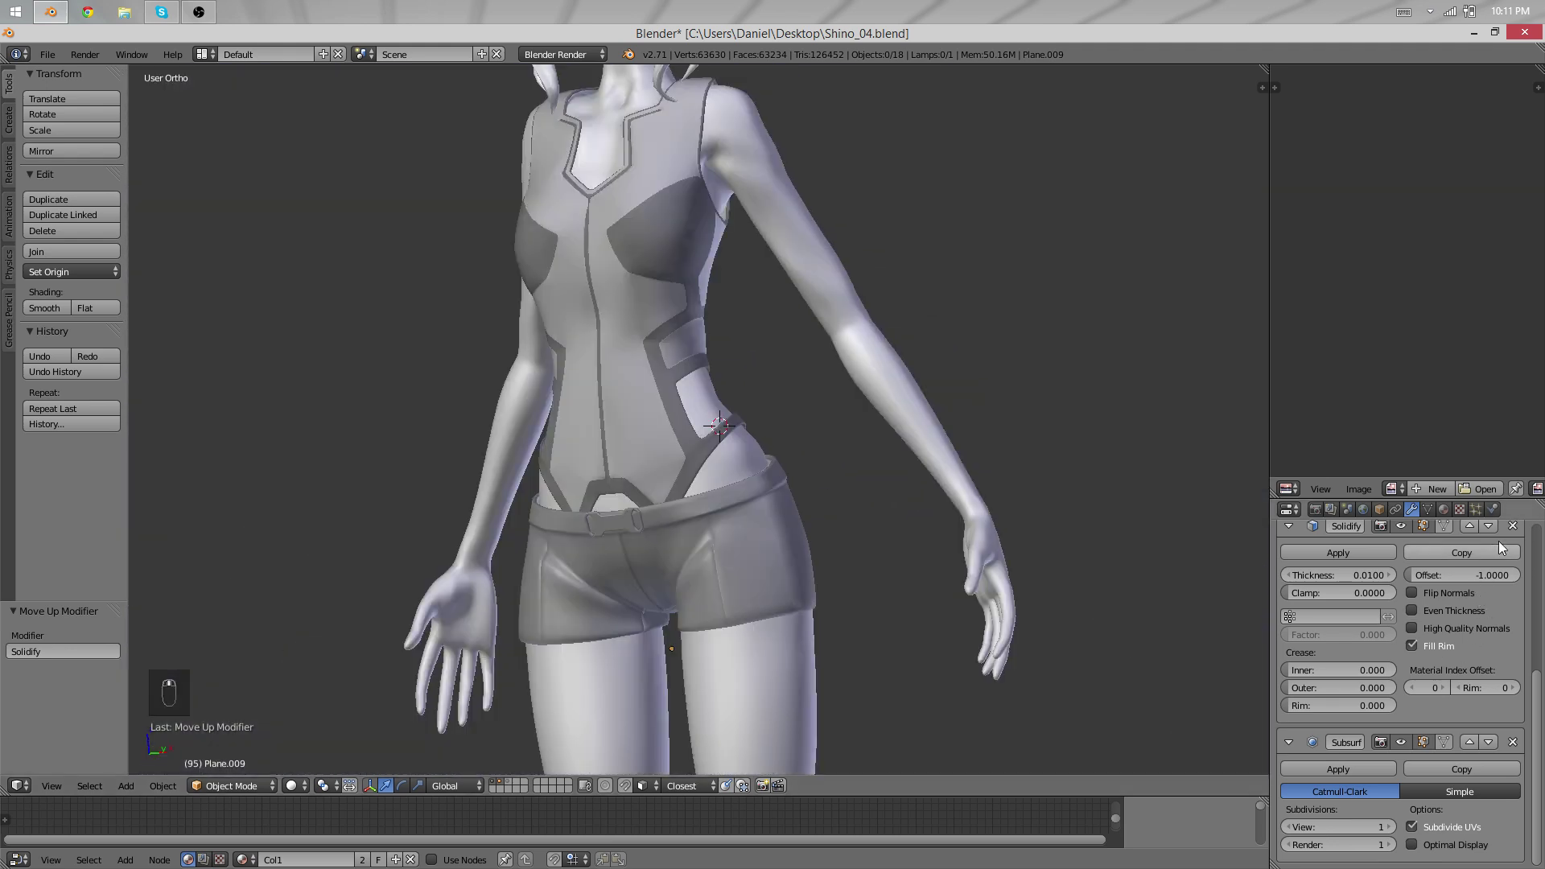
pyautogui.click(1489, 526)
pyautogui.scroll(4, 1080, 692)
pyautogui.moveTo(1081, 692); pyautogui.dragTo(1046, 681, button='middle')
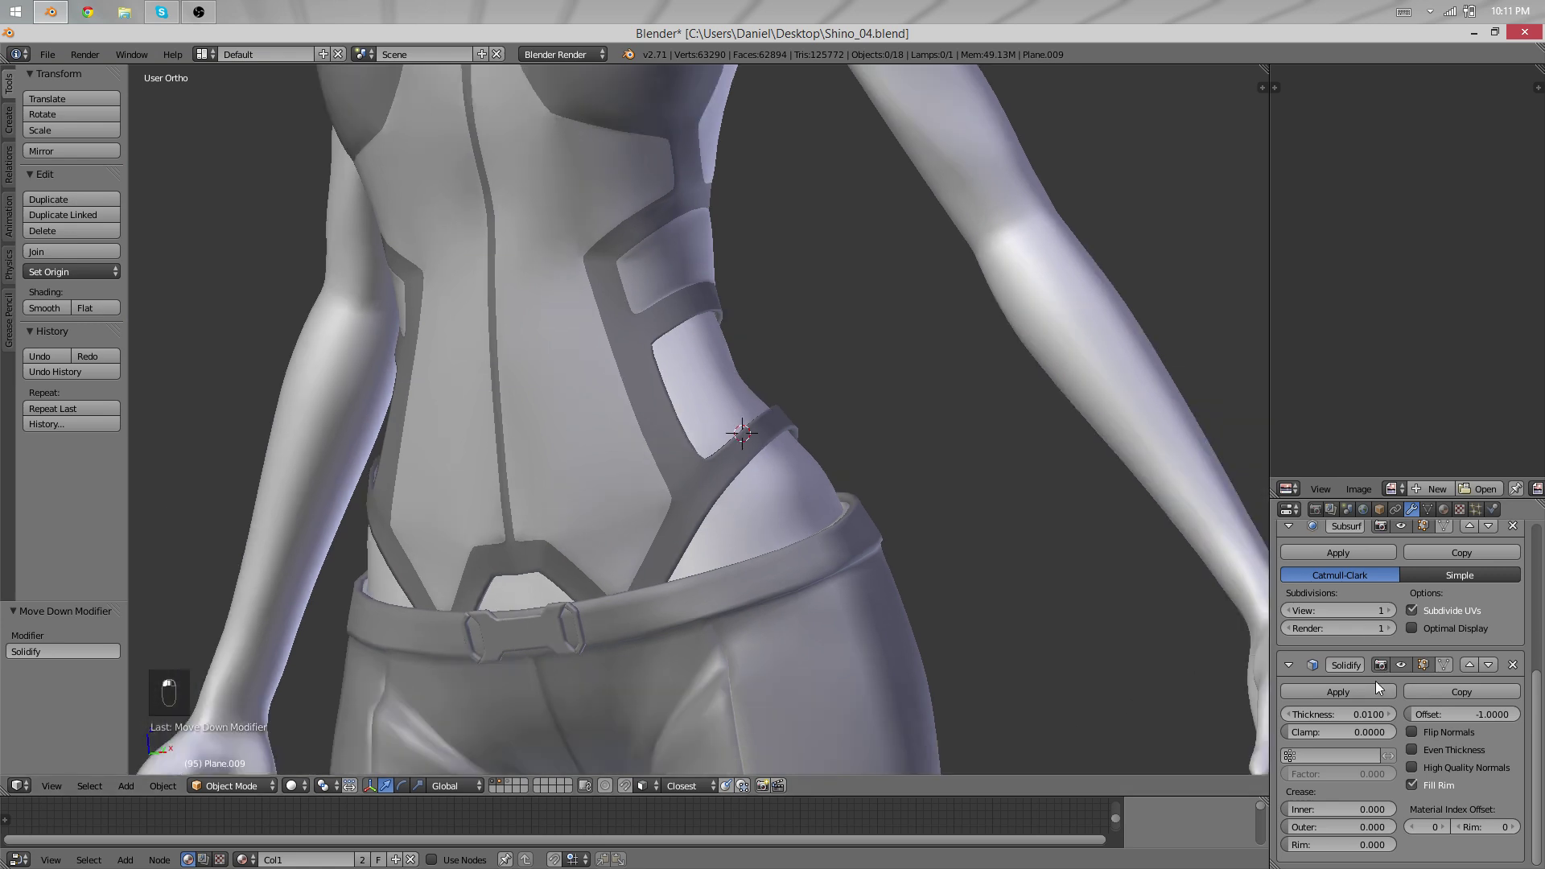
# Nudge two vertices at the corner of the armour's side strap outward with proportional editing at a falloff of about 0.11.
pyautogui.scroll(5, 684, 598)
pyautogui.moveTo(683, 598); pyautogui.dragTo(556, 555, button='middle')
pyautogui.press('Tab')
pyautogui.keyDown('shift'); pyautogui.rightClick(604, 485); pyautogui.keyUp('shift')
pyautogui.press('g')
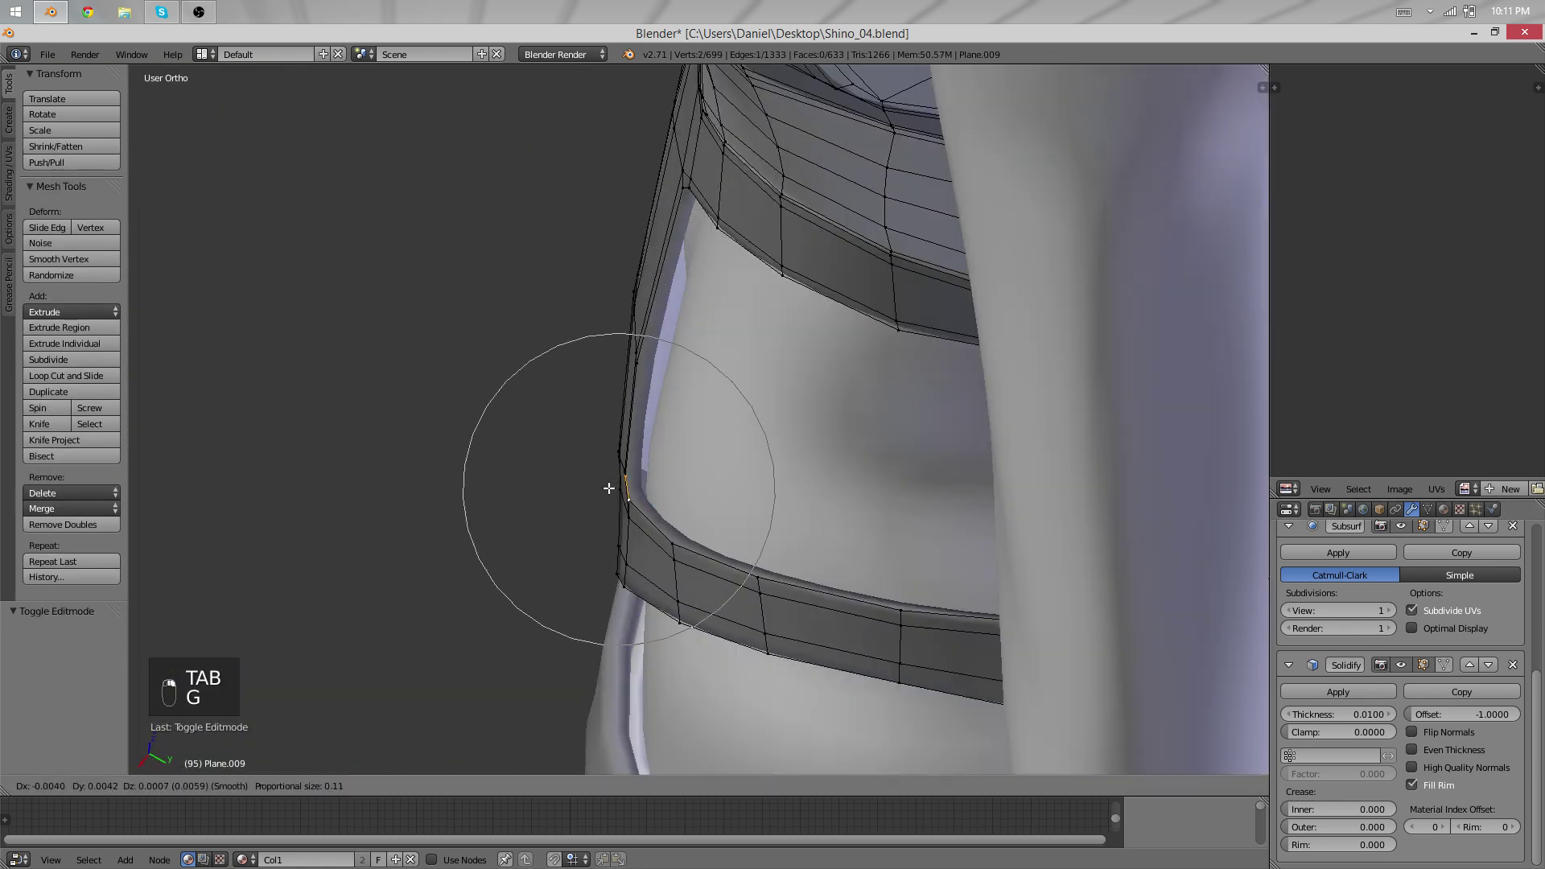
pyautogui.click(609, 489)
pyautogui.moveTo(609, 489); pyautogui.dragTo(476, 443, button='middle')
pyautogui.press('Tab')
pyautogui.press('Tab')
# Move the two vertices at the corner of the notch border above the buckle slightly in toward the body.
pyautogui.press('-')
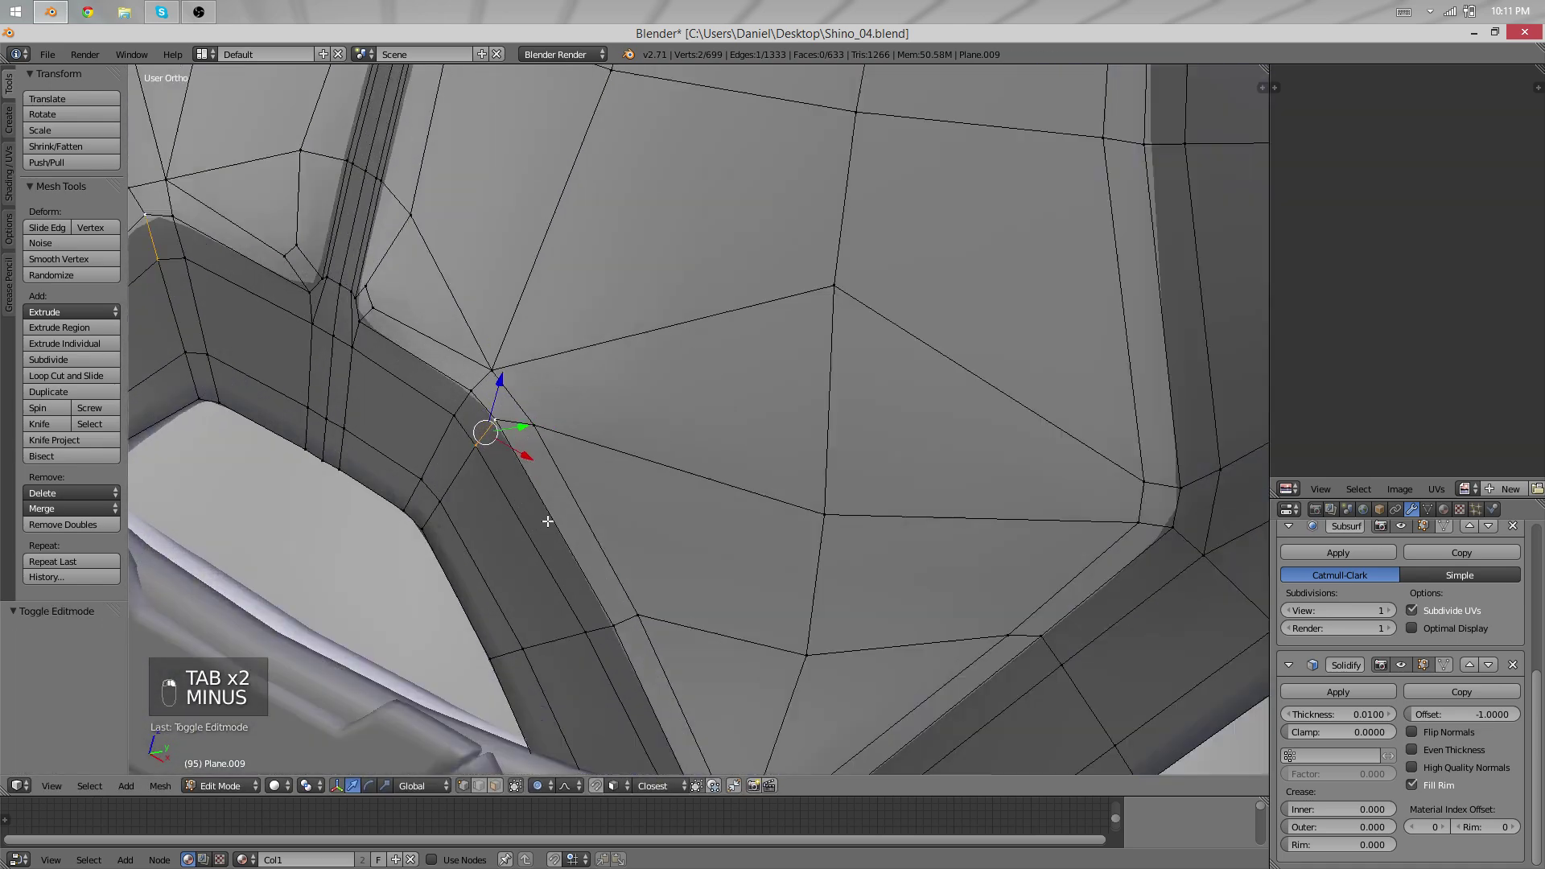
pyautogui.scroll(-5, 573, 487)
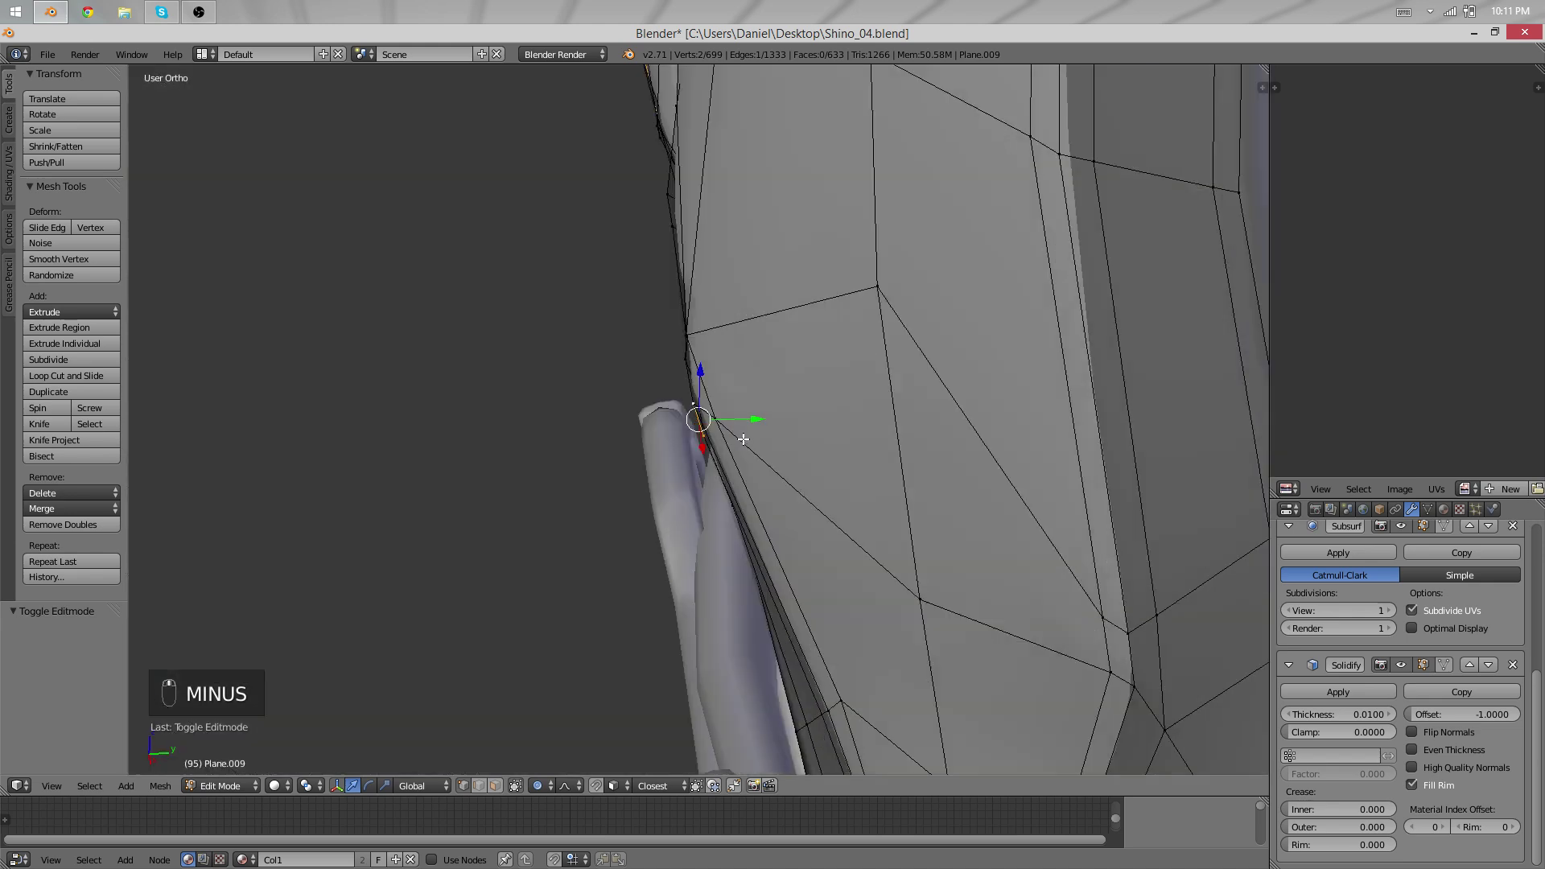
pyautogui.press('g')
pyautogui.click(780, 441)
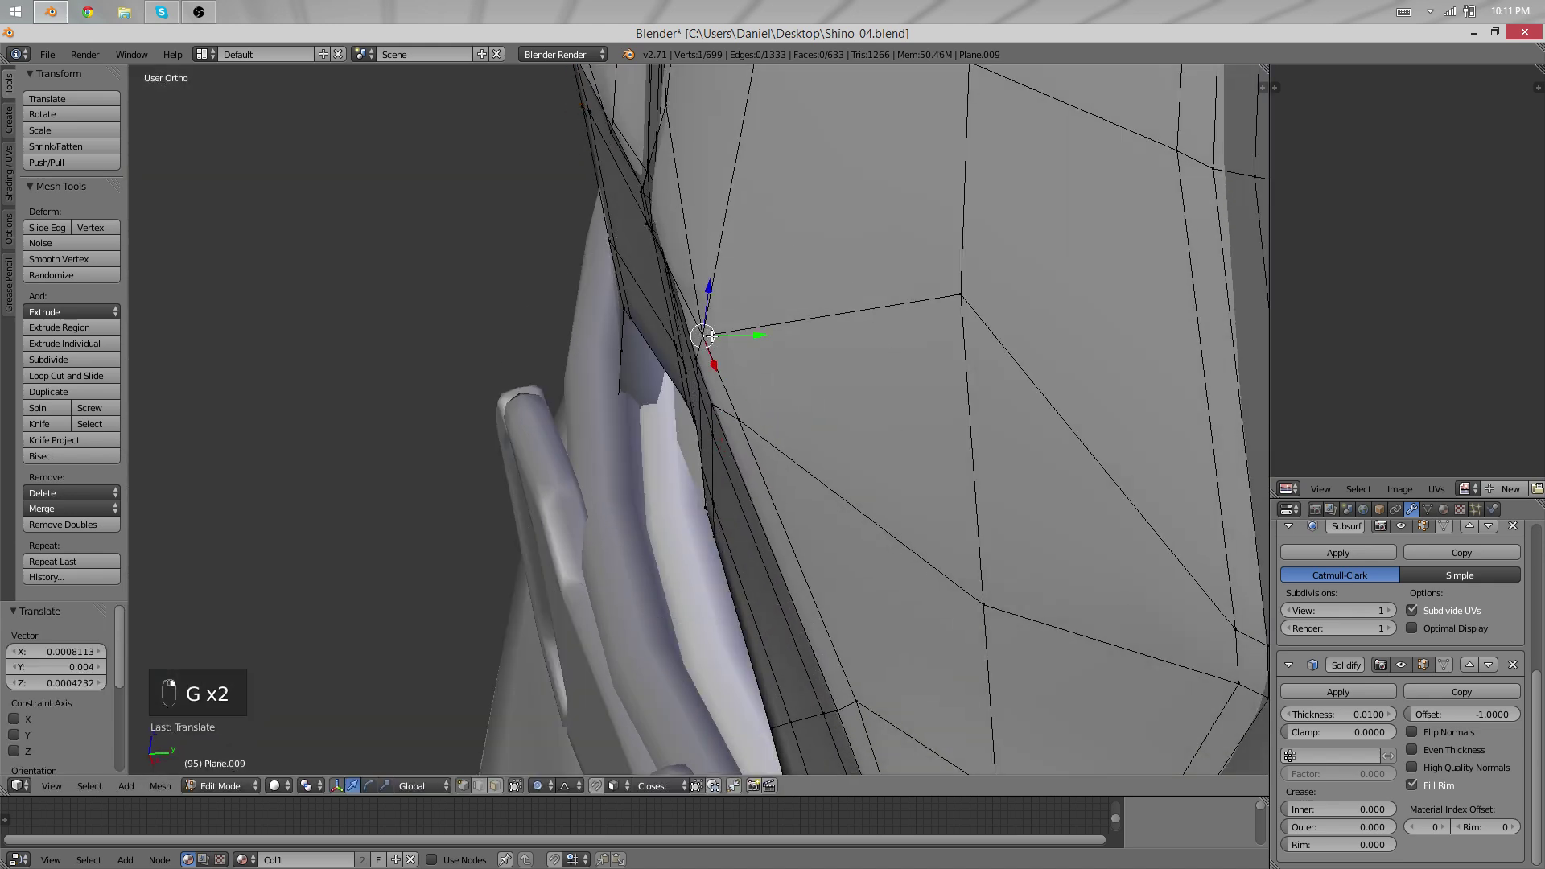
# Move two vertices of the notch border inward behind the belt, reducing the proportional falloff to about 0.04, and check the fit in Object Mode.
pyautogui.moveTo(773, 364); pyautogui.dragTo(660, 326, button='middle')
pyautogui.keyDown('shift'); pyautogui.rightClick(609, 202); pyautogui.keyUp('shift')
pyautogui.press('g')
pyautogui.scroll(-11, 658, 322)
pyautogui.scroll(11, 660, 320)
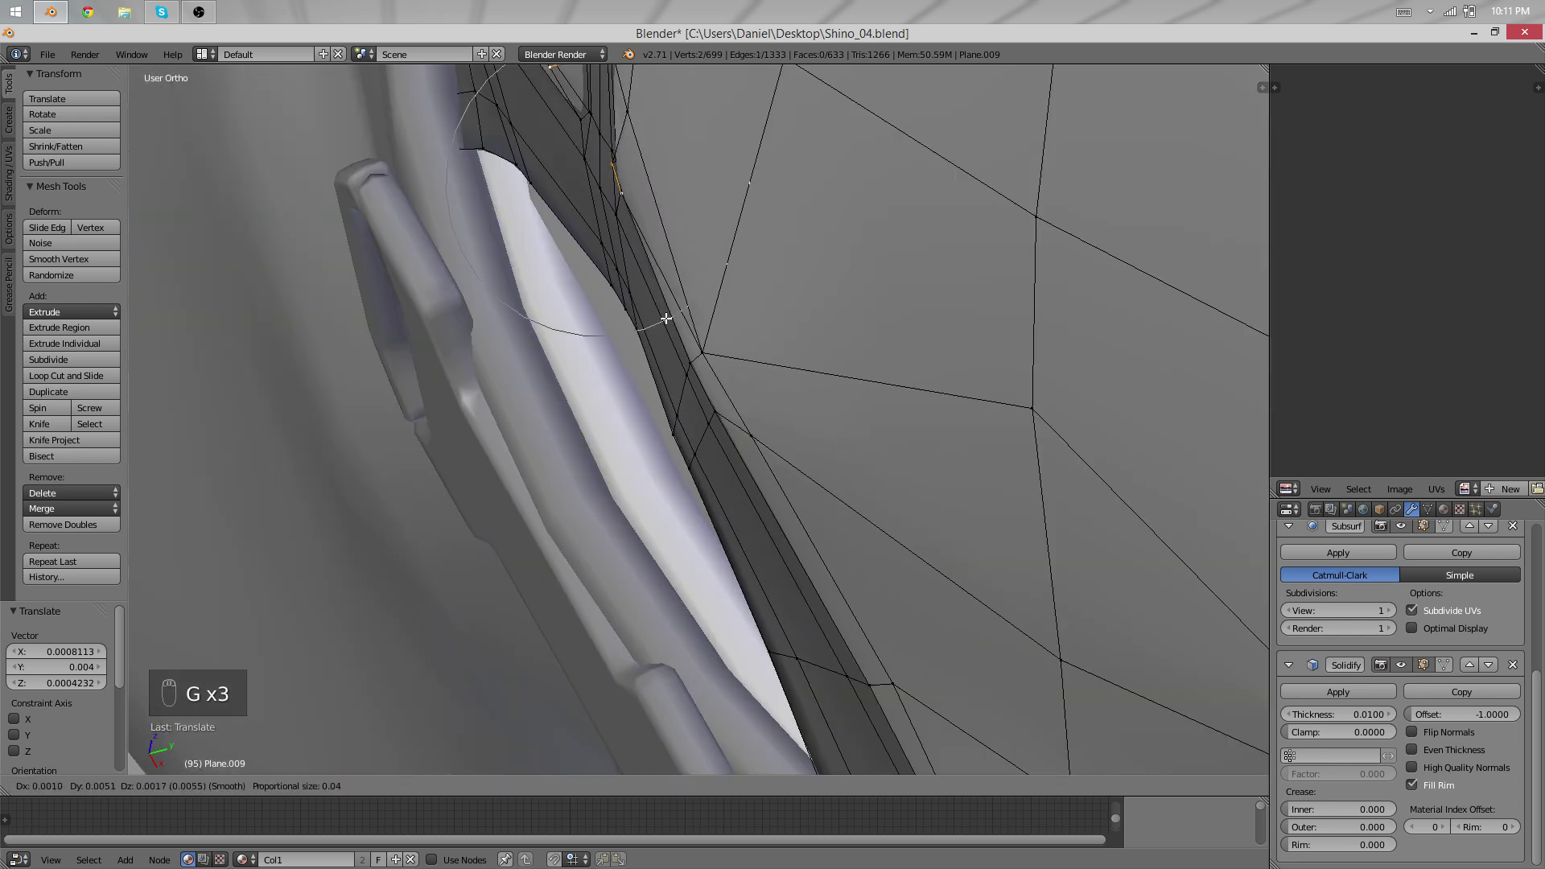
pyautogui.scroll(3, 669, 319)
pyautogui.click(672, 320)
pyautogui.press('Tab')
pyautogui.scroll(-6, 647, 432)
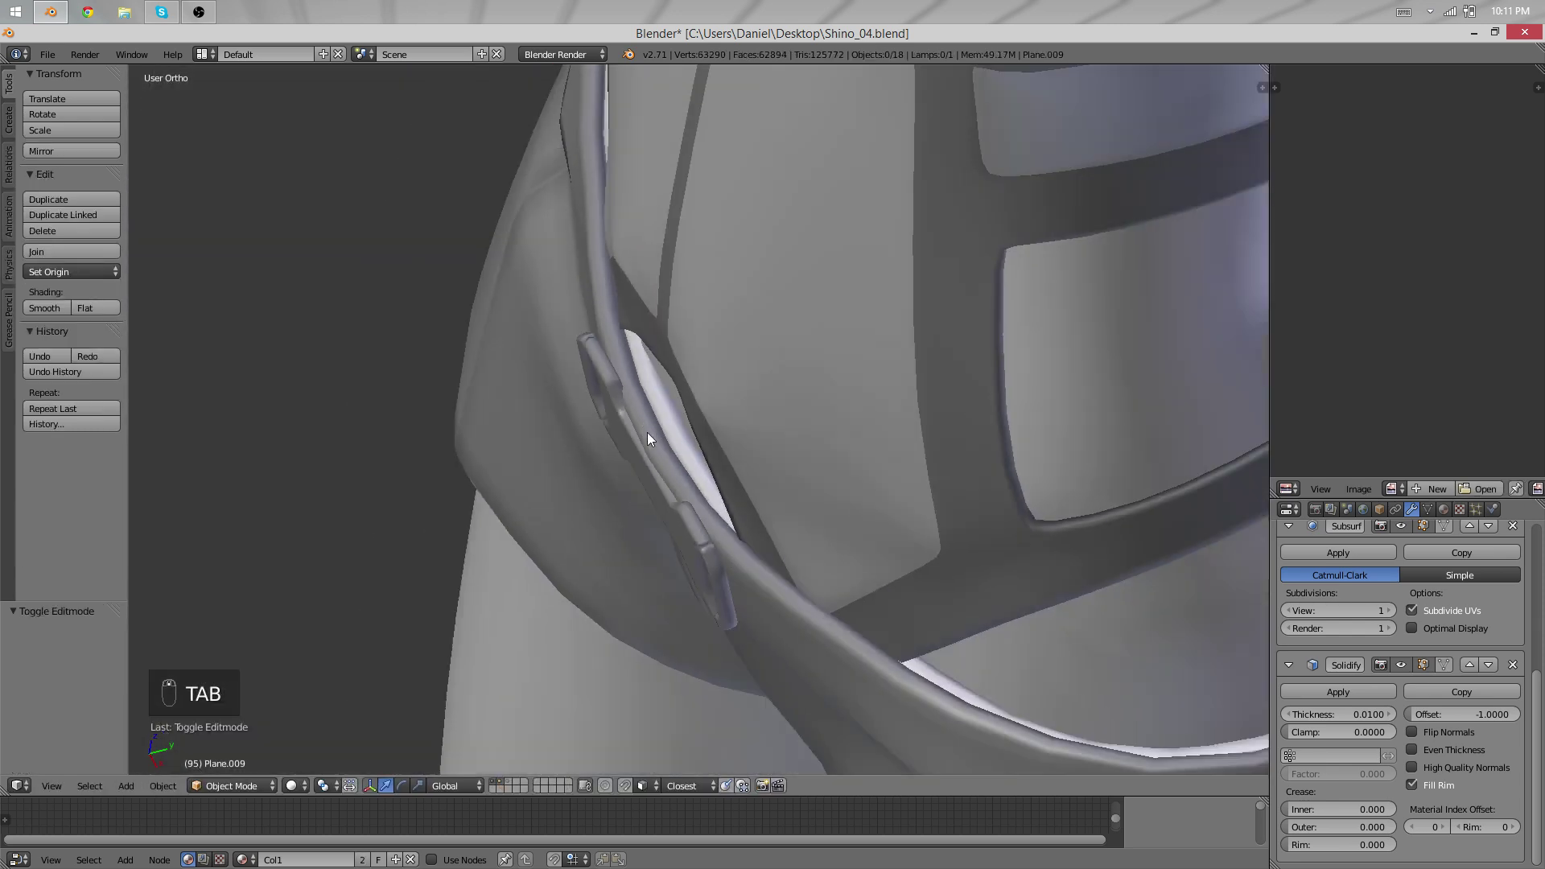
# Lower the upper corner vertex of the notch border slightly and inspect the front of the torso in Object Mode.
pyautogui.scroll(2, 909, 334)
pyautogui.scroll(3, 909, 331)
pyautogui.press('Tab')
pyautogui.rightClick(707, 412)
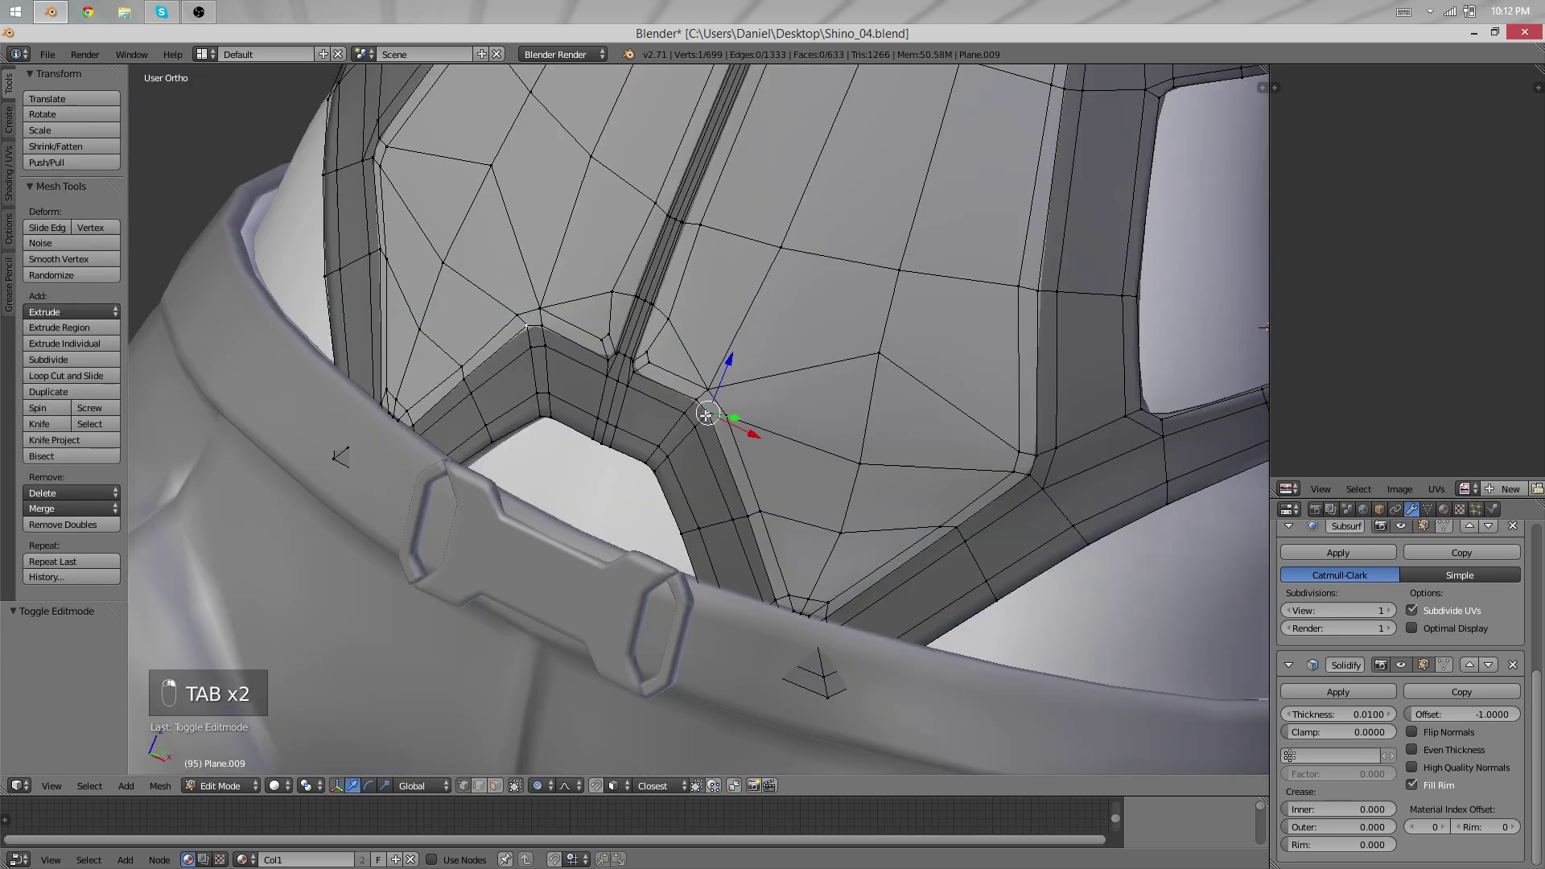
pyautogui.press('g')
pyautogui.click(708, 422)
pyautogui.press('Tab')
pyautogui.scroll(-5, 764, 438)
pyautogui.moveTo(764, 438); pyautogui.dragTo(818, 369, button='middle')
pyautogui.press('a')
pyautogui.press('a')
pyautogui.press('a')
pyautogui.scroll(3, 741, 437)
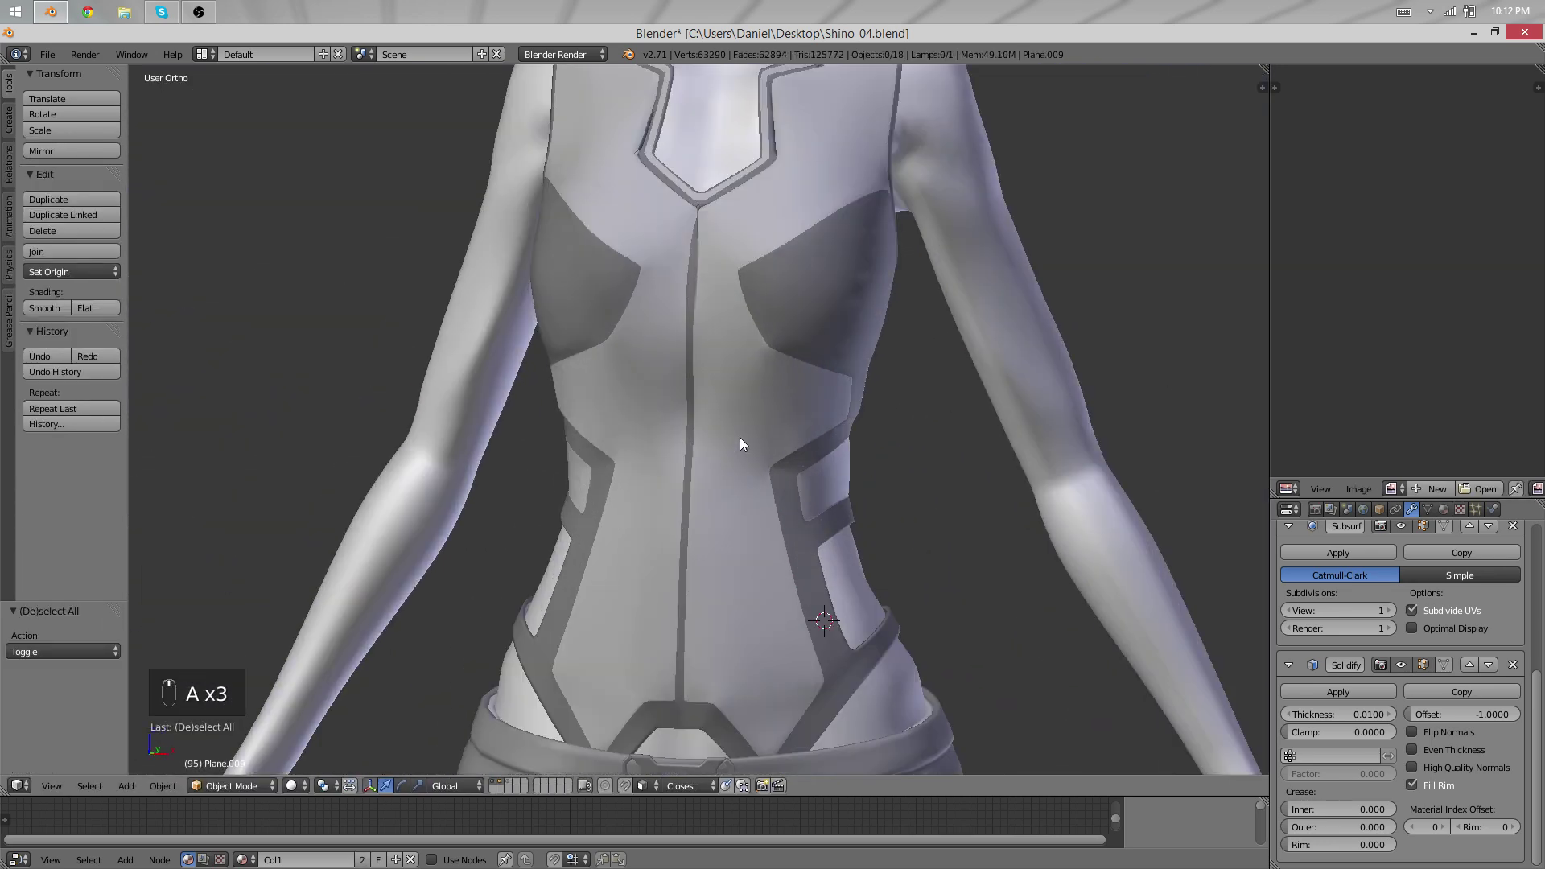
pyautogui.moveTo(741, 437); pyautogui.dragTo(797, 449, button='middle')
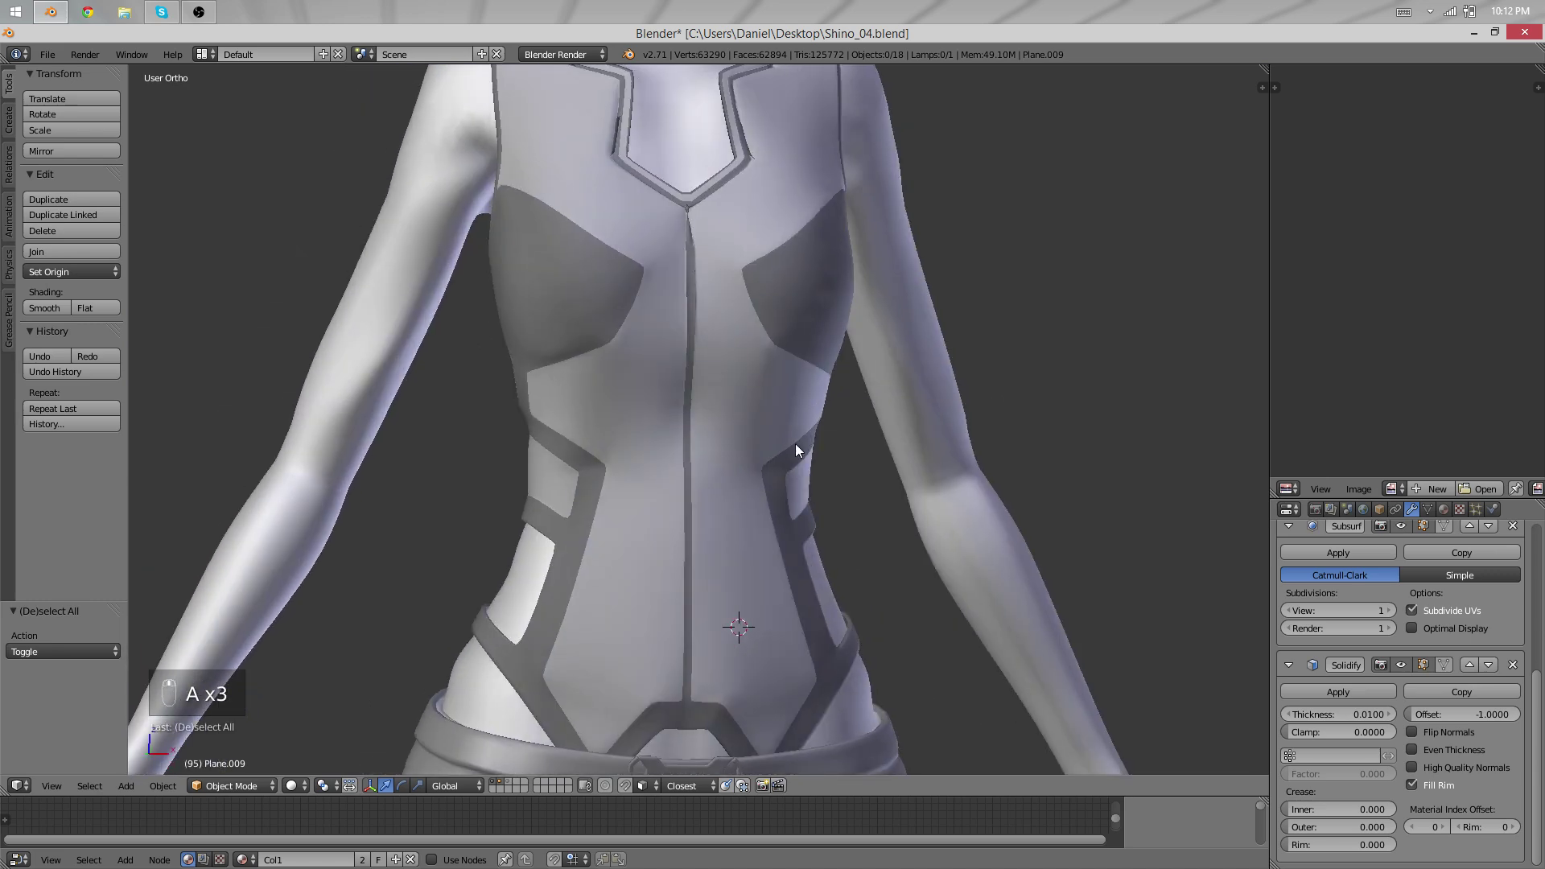
# Turn off Mirror clipping and proportional editing to work on the pinched vertices at the centre seam's top below the neckline.
pyautogui.press('Tab')
pyautogui.scroll(8, 651, 406)
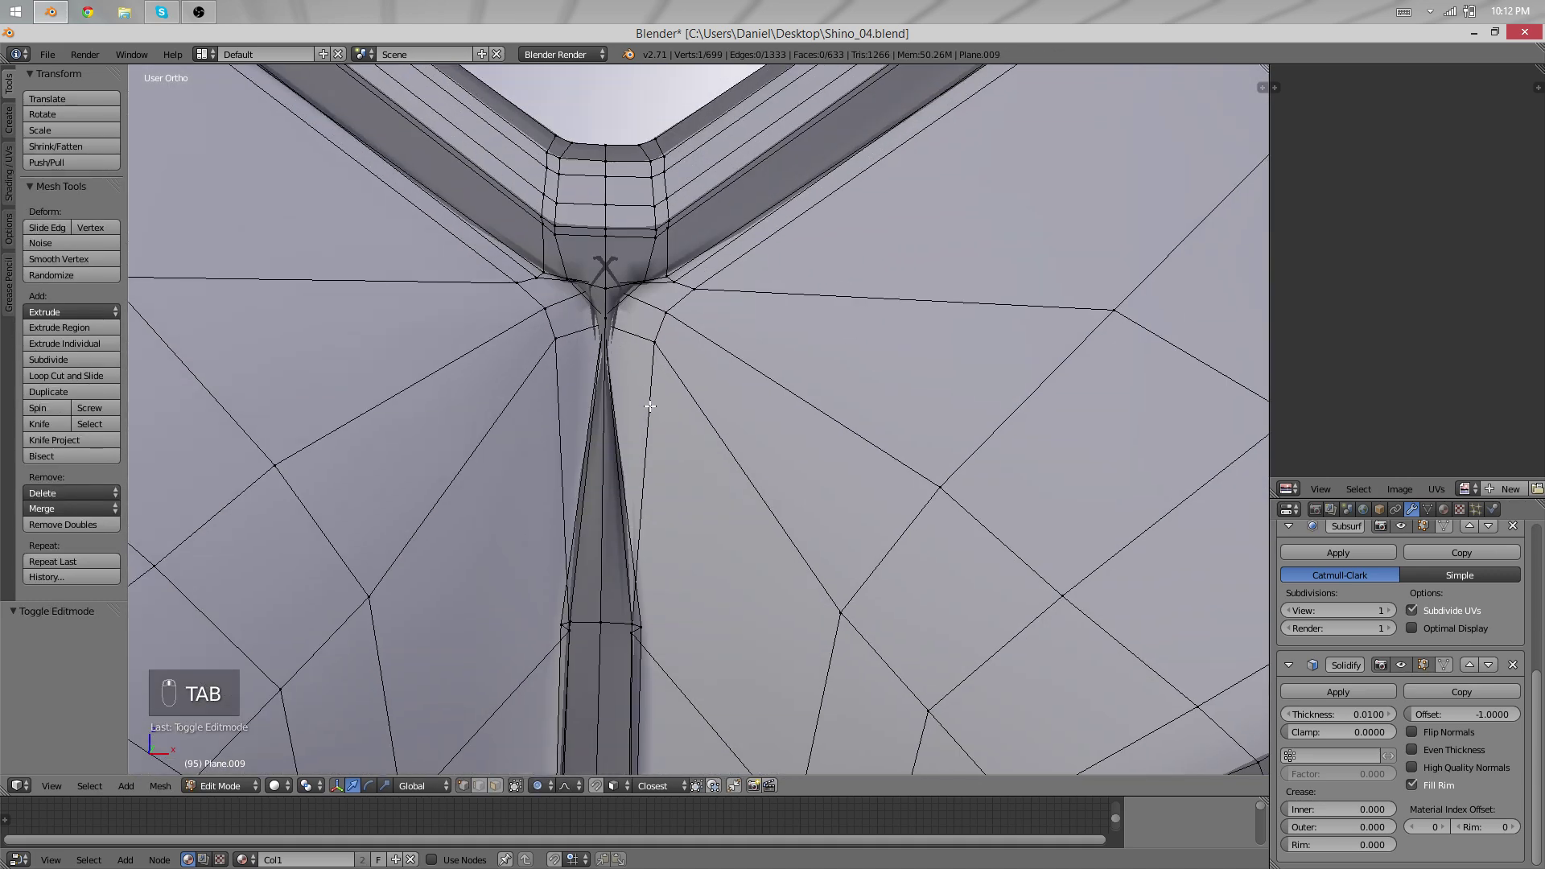
pyautogui.scroll(3, 650, 407)
pyautogui.rightClick(686, 394)
pyautogui.moveTo(686, 395); pyautogui.dragTo(717, 367, button='middle')
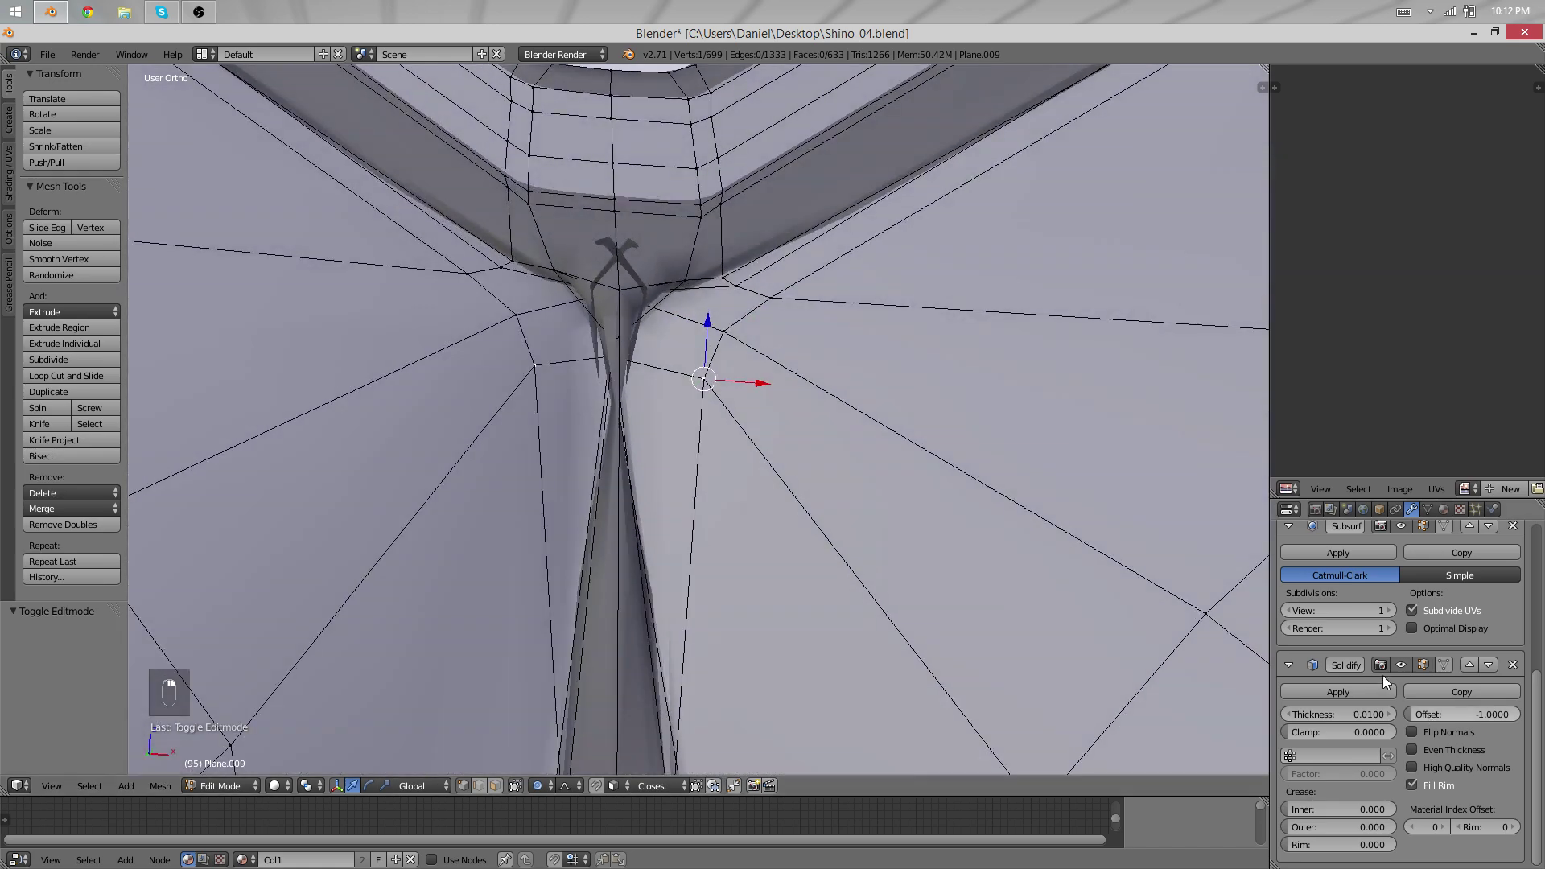
pyautogui.scroll(5, 1384, 676)
pyautogui.moveTo(648, 427)
pyautogui.mouseDown(button='middle')
pyautogui.moveTo(636, 371)
pyautogui.moveTo(666, 442)
pyautogui.moveTo(624, 376)
pyautogui.moveTo(687, 424)
pyautogui.moveTo(580, 369)
pyautogui.moveTo(687, 418)
pyautogui.moveTo(674, 391)
pyautogui.moveTo(563, 300)
pyautogui.moveTo(624, 433)
pyautogui.moveTo(708, 428)
pyautogui.moveTo(582, 380)
pyautogui.moveTo(569, 483)
pyautogui.mouseUp(button='middle')
pyautogui.press('z')
pyautogui.press('o')
pyautogui.press('g')
pyautogui.middleClick(690, 419)
pyautogui.rightClick(695, 419)
# Select a pinched vertex at the top of the centre seam and move it along X away from the mirror line.
pyautogui.press('z')
pyautogui.press('g')
pyautogui.rightClick(686, 394)
pyautogui.press('z')
pyautogui.press('g')
pyautogui.middleClick(734, 425)
pyautogui.click(776, 437)
pyautogui.press('z')
pyautogui.press('z')
pyautogui.press('g')
# Move the vertex at the junction of neckline trim and centre seam 0.012 outward along X.
pyautogui.rightClick(561, 284)
pyautogui.press('g')
pyautogui.middleClick(604, 297)
pyautogui.click(631, 312)
pyautogui.press('z')
pyautogui.moveTo(614, 417); pyautogui.dragTo(569, 397, button='middle')
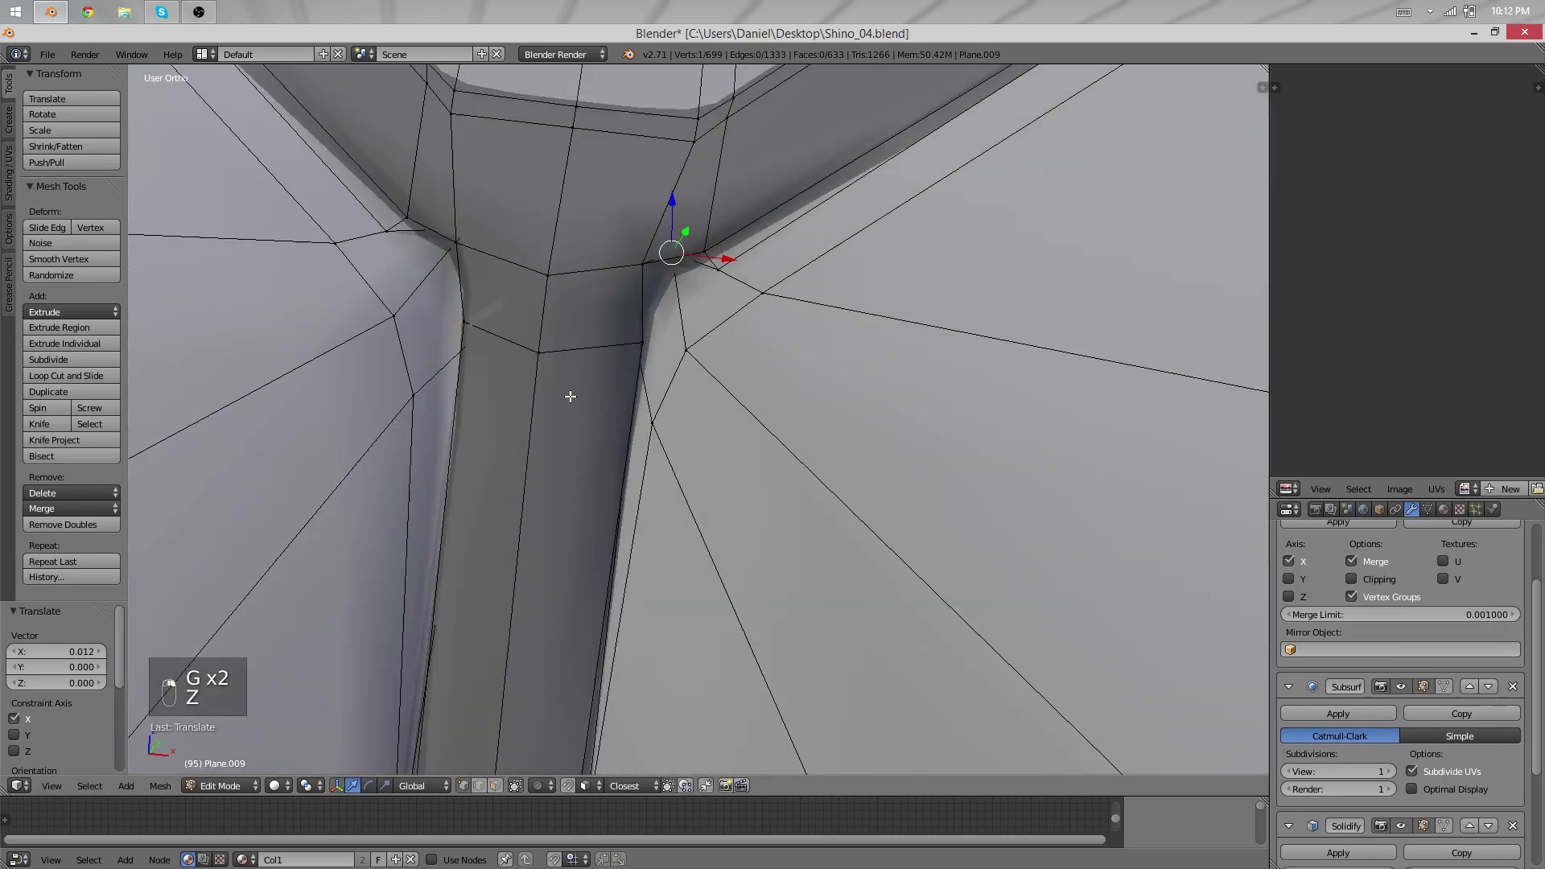
# Fine-tune the position of the seam vertex just below the neckline trim with two small moves.
pyautogui.press('g')
pyautogui.click(572, 429)
pyautogui.press('g')
pyautogui.click(572, 425)
pyautogui.scroll(-4, 593, 577)
pyautogui.moveTo(593, 576); pyautogui.dragTo(617, 417, button='middle')
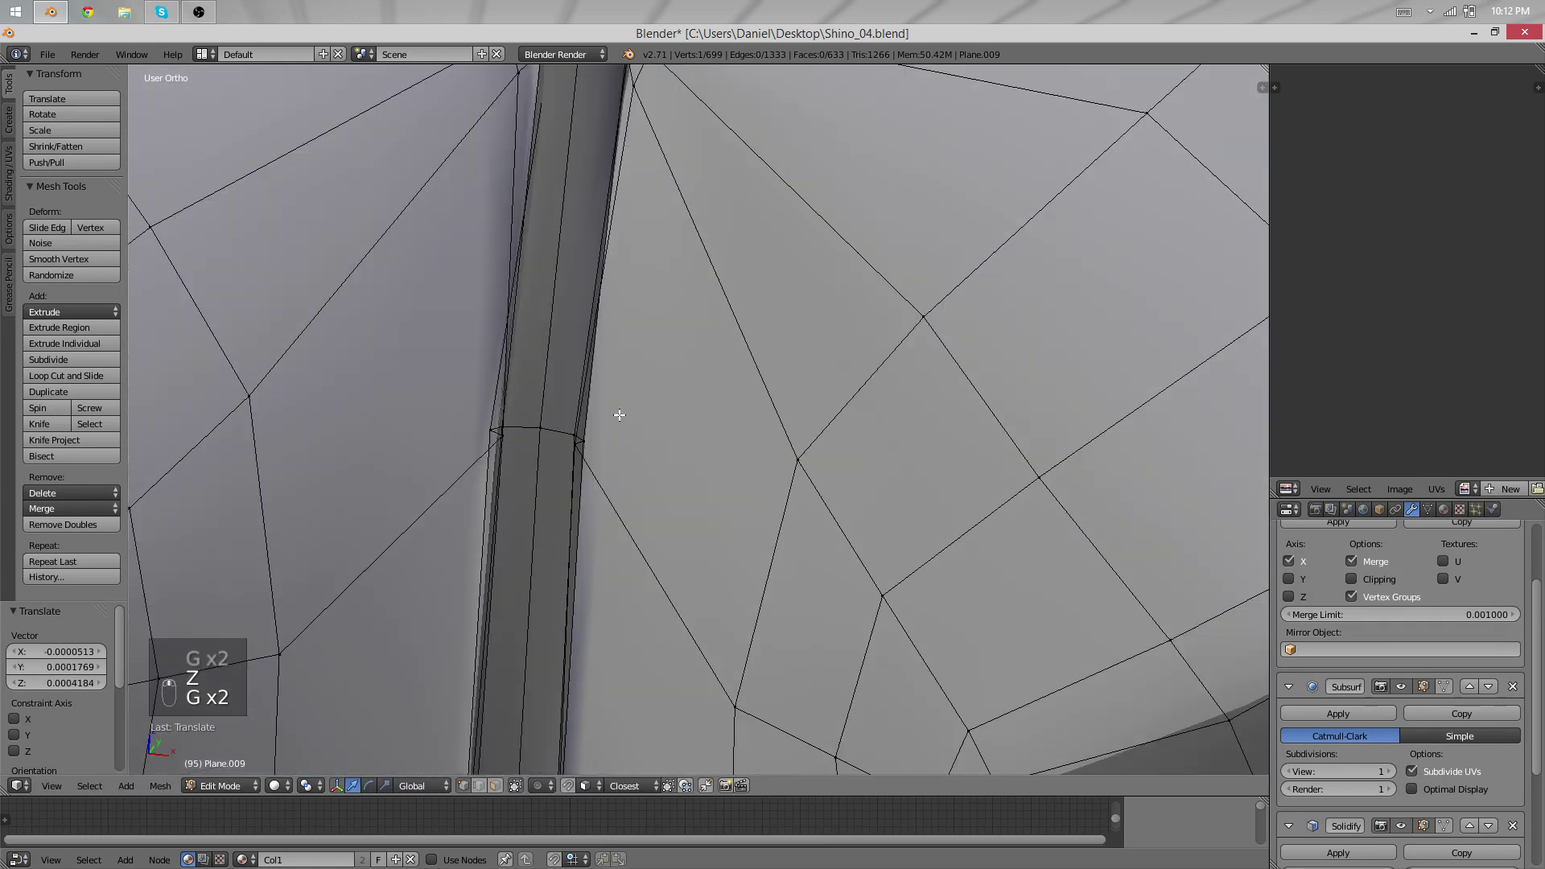
# Clear the selection and move the vertex beside the centre seam's first cross edge back toward the chest.
pyautogui.press('z')
pyautogui.press('a')
pyautogui.press('a')
pyautogui.press('a')
pyautogui.press('a')
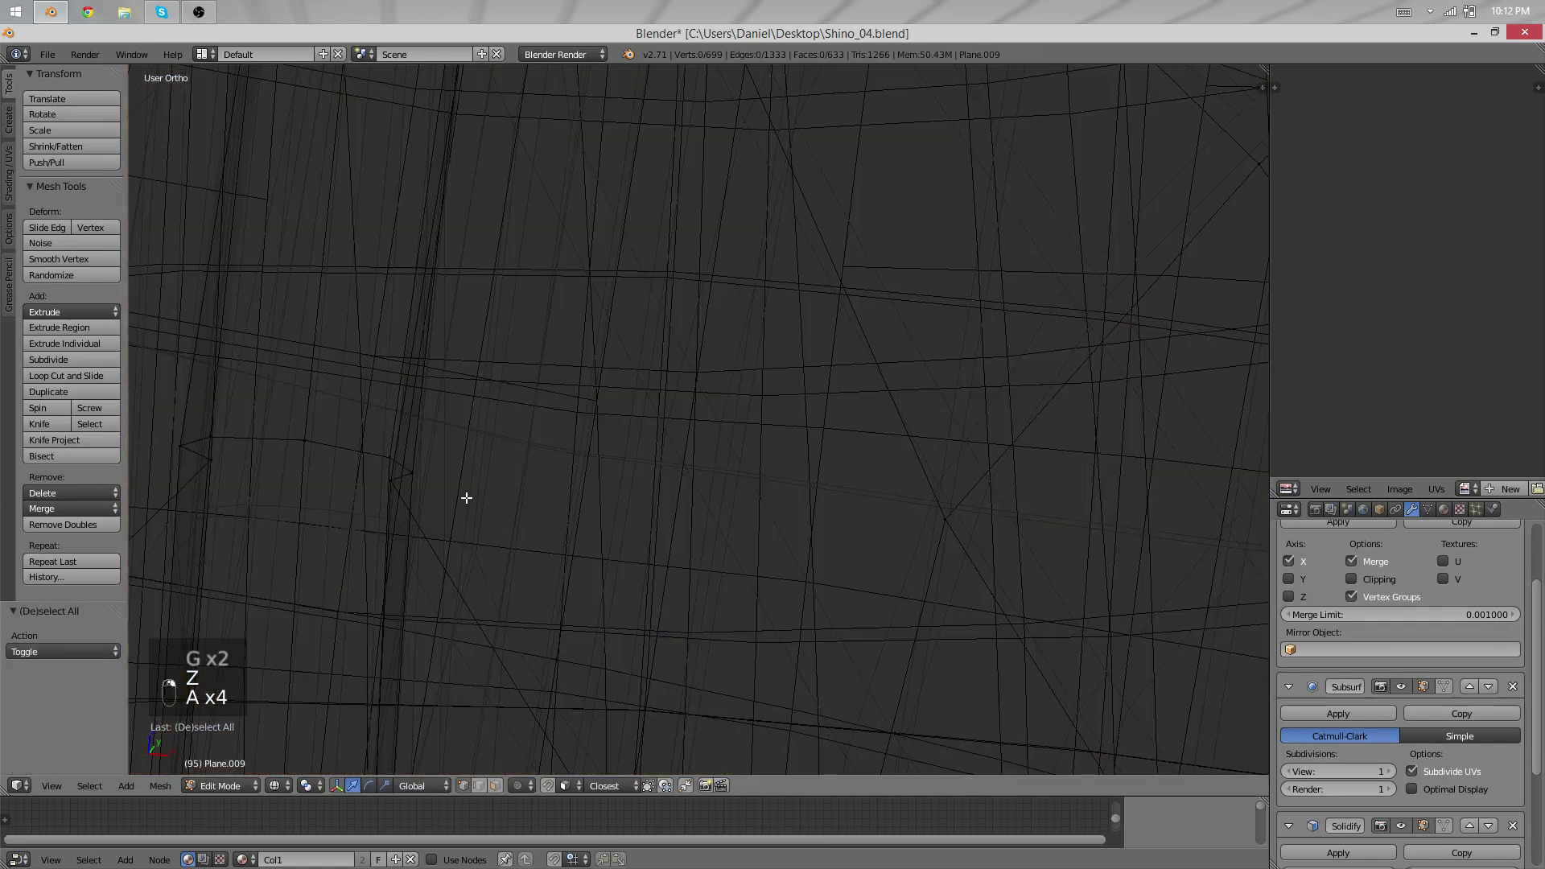
pyautogui.press('z')
pyautogui.moveTo(510, 528); pyautogui.dragTo(485, 288, button='middle')
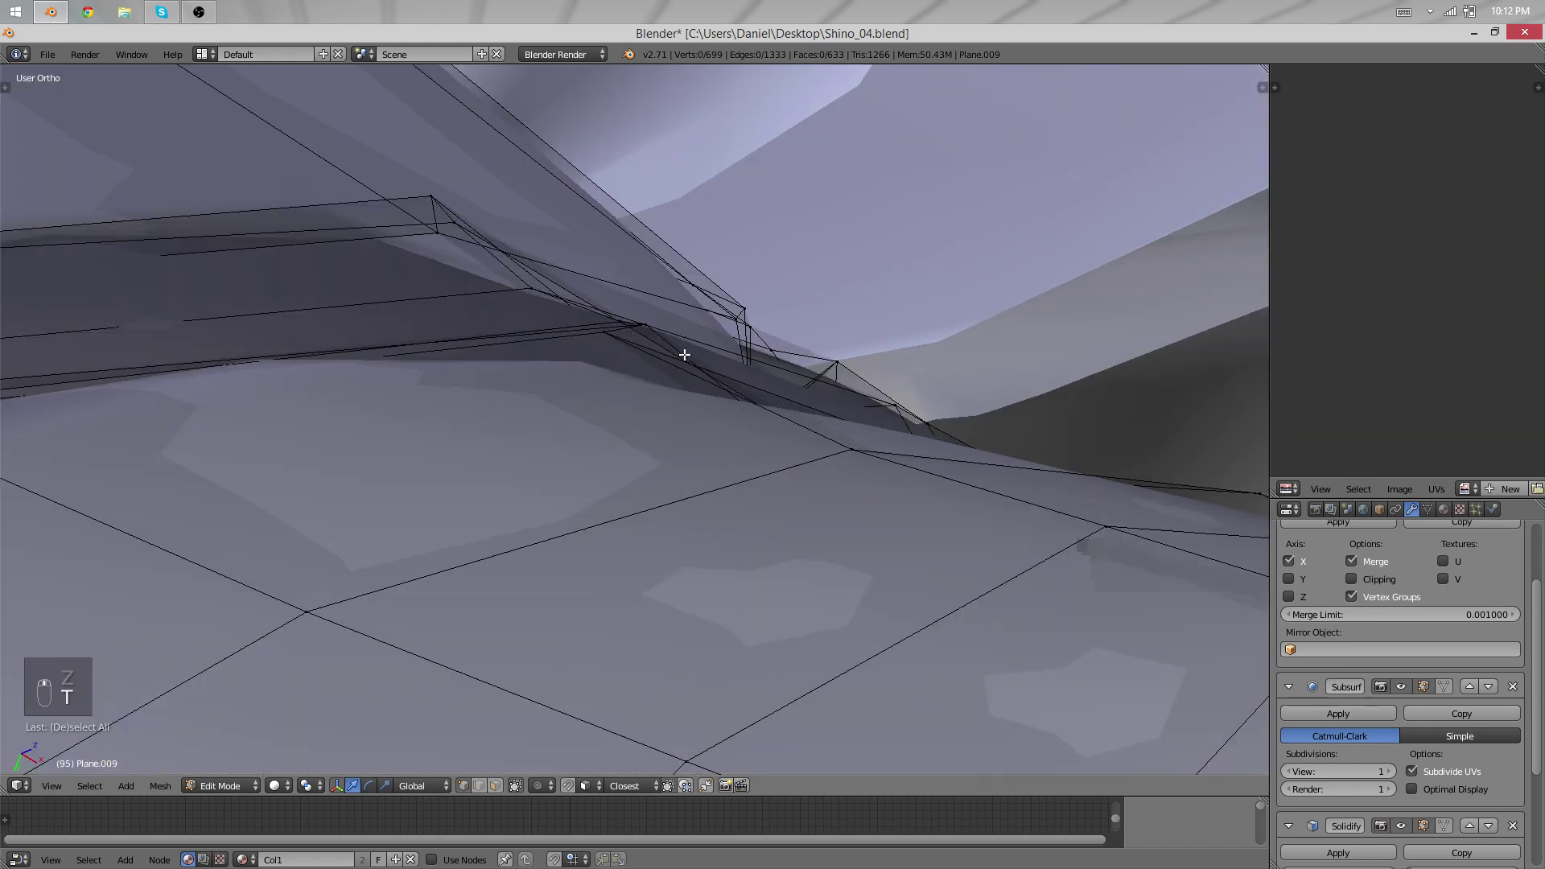
pyautogui.press('t')
pyautogui.moveTo(662, 341); pyautogui.dragTo(665, 411, button='right')
pyautogui.press('g')
pyautogui.click(665, 427)
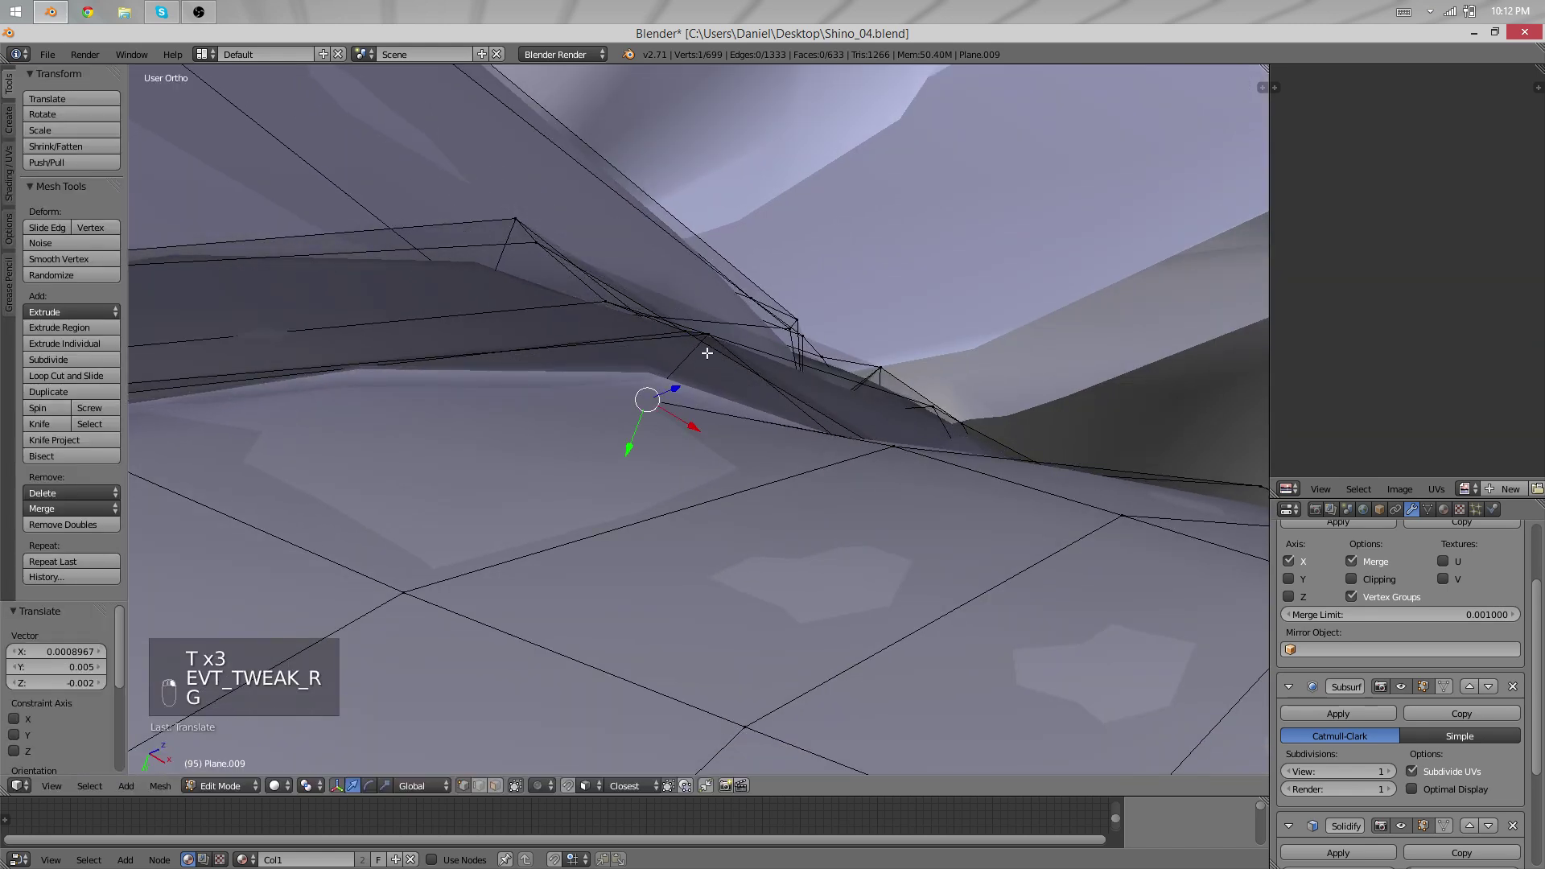
# Refine the vertex beside the seam and raise the seam's cross-edge vertices slightly away from the chest.
pyautogui.moveTo(707, 348); pyautogui.dragTo(619, 449, button='middle')
pyautogui.press('g')
pyautogui.click(633, 426)
pyautogui.rightClick(666, 341)
pyautogui.moveTo(736, 405); pyautogui.dragTo(769, 374, button='middle')
pyautogui.press('g')
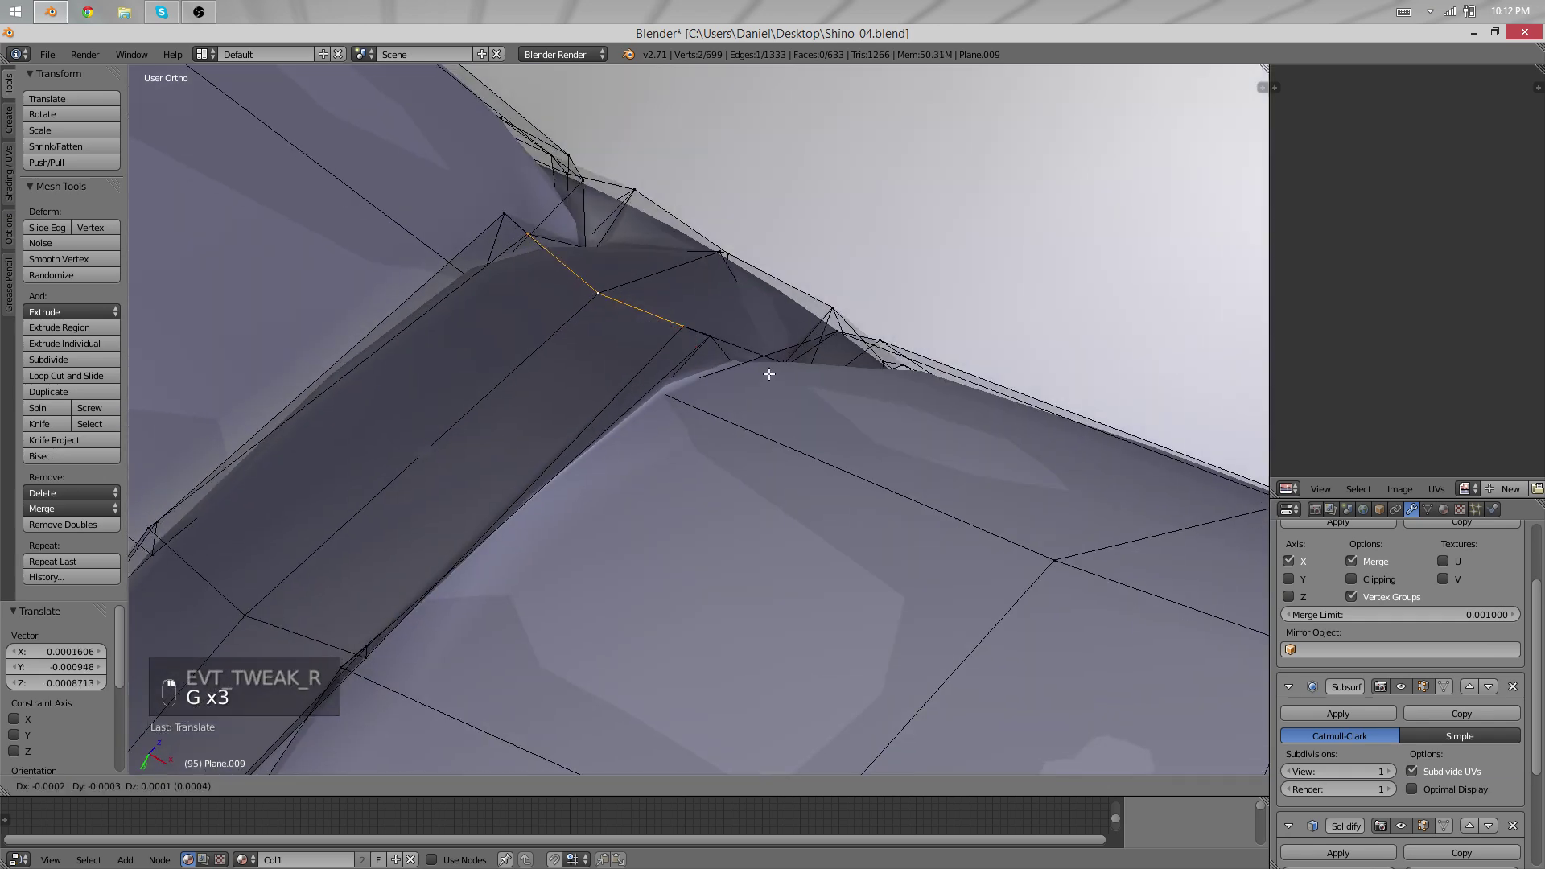
pyautogui.click(781, 359)
# Nudge the single border vertex of the seam's cross edge into line and inspect the seam from below.
pyautogui.rightClick(711, 332)
pyautogui.press('g')
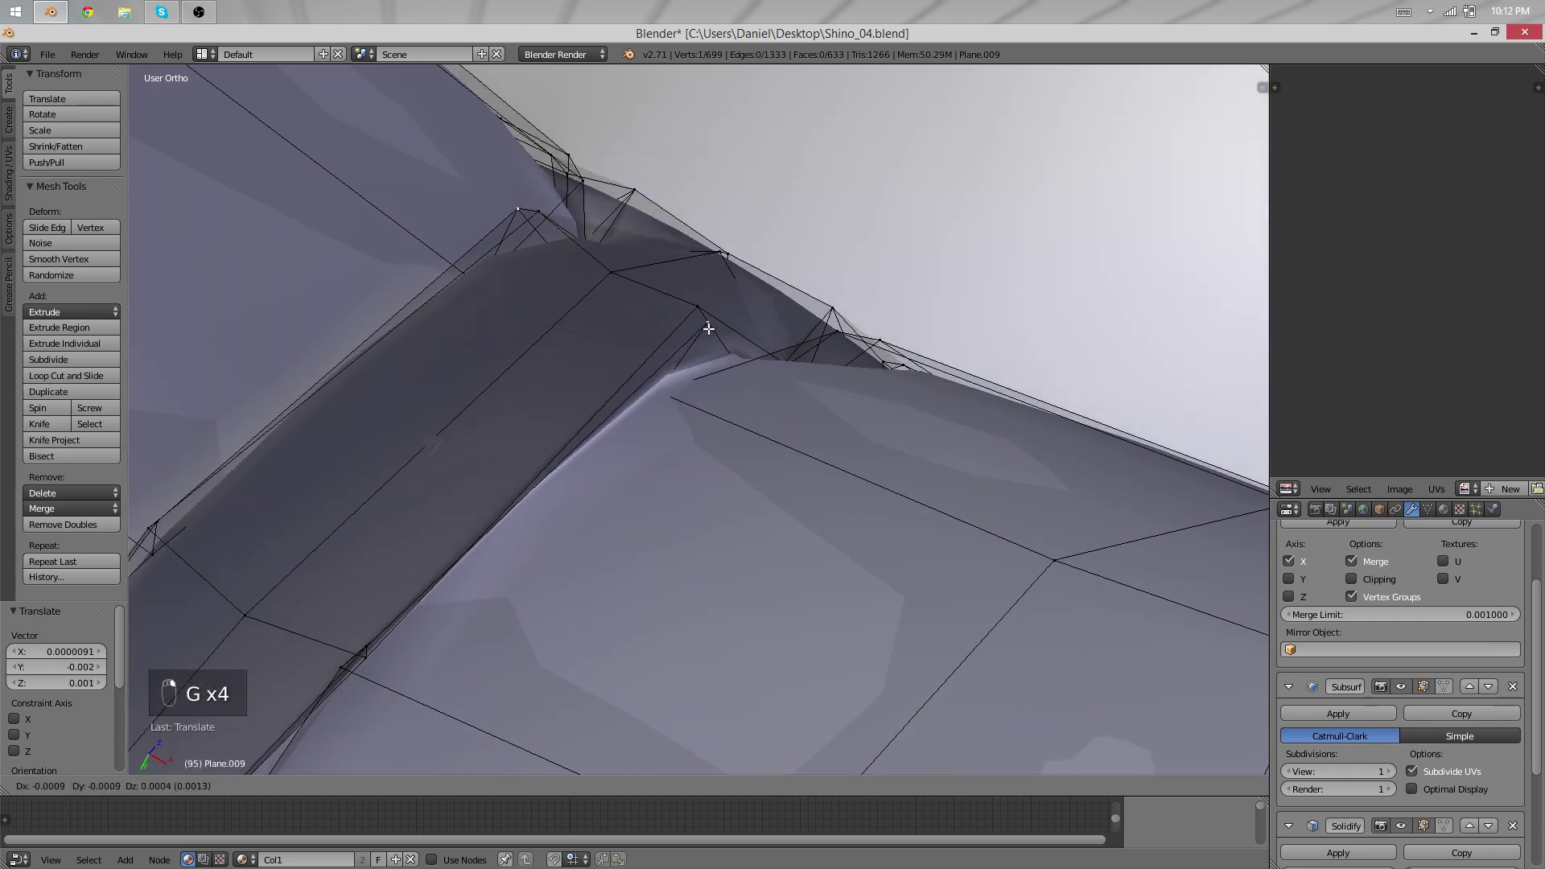
pyautogui.click(708, 329)
pyautogui.moveTo(708, 428); pyautogui.dragTo(662, 445, button='middle')
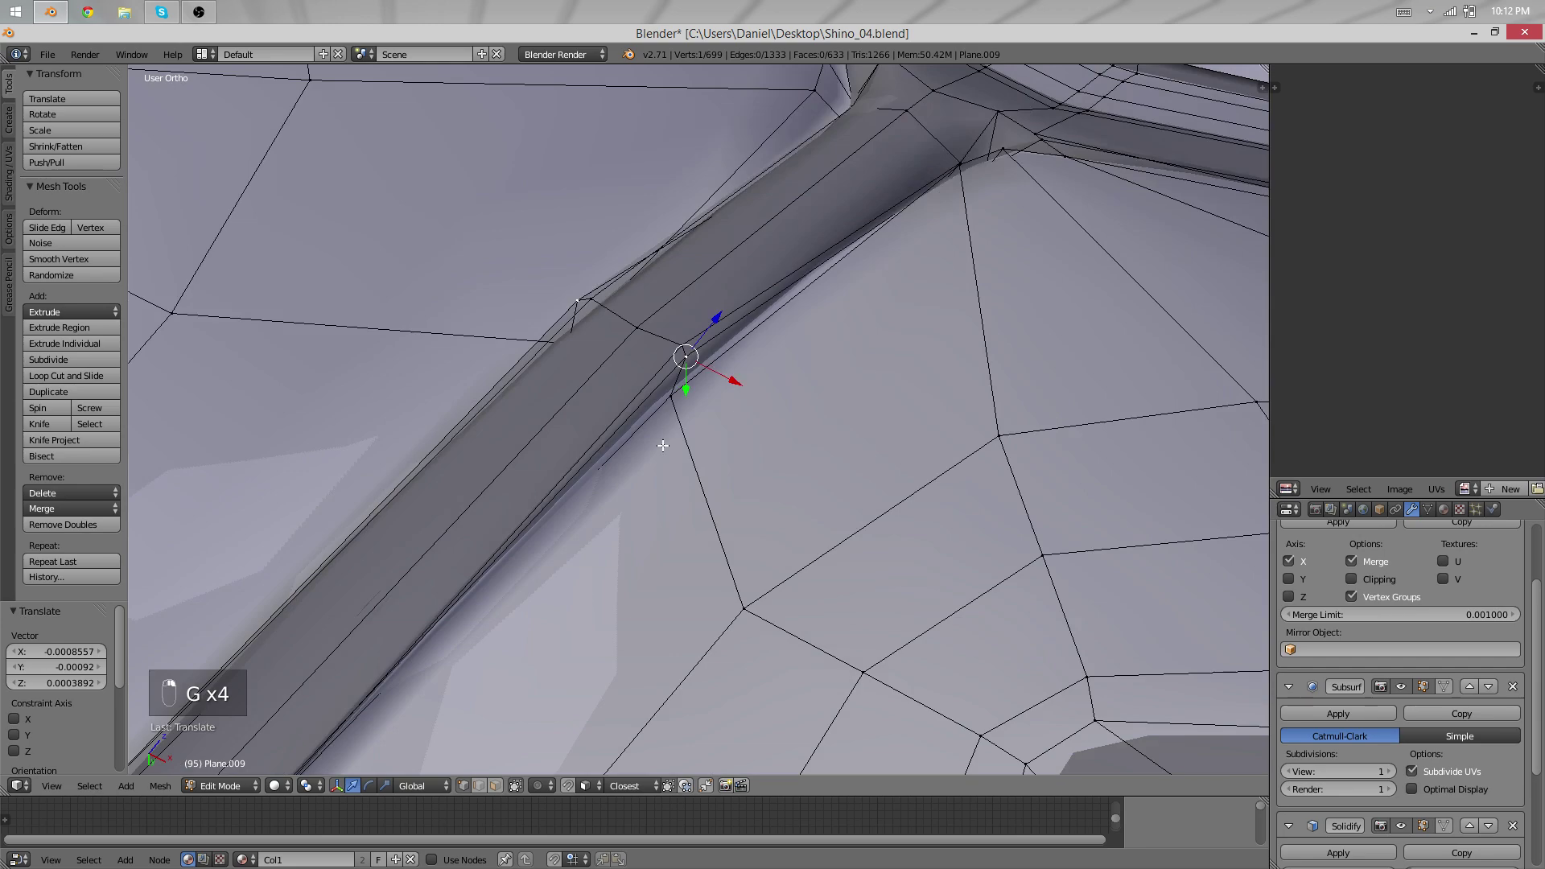
pyautogui.scroll(-8, 644, 475)
pyautogui.moveTo(615, 518); pyautogui.dragTo(759, 392, button='middle')
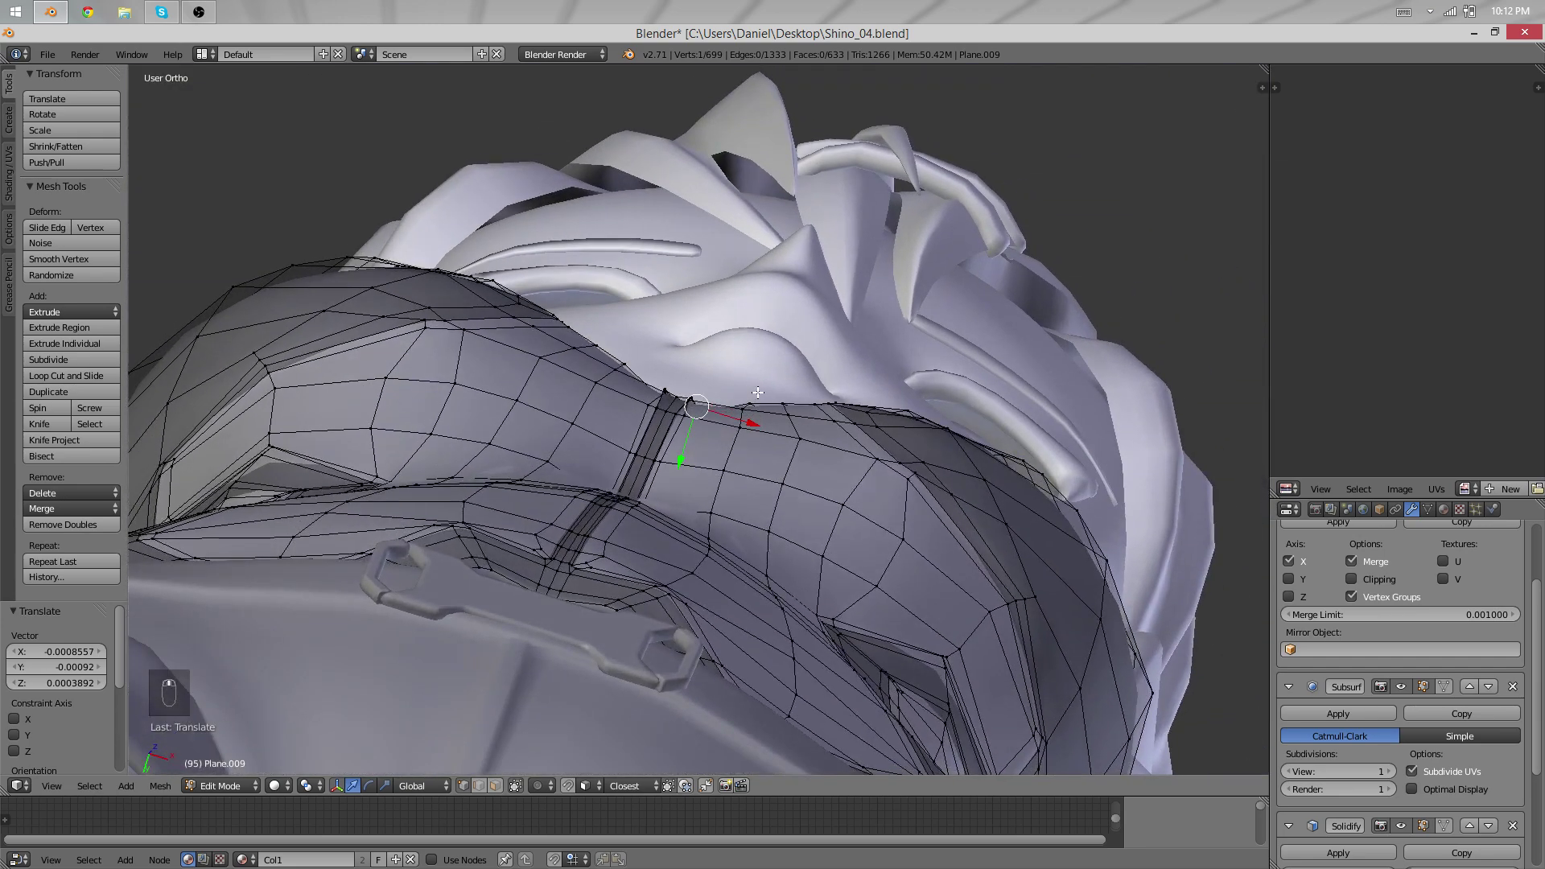
# Try smoothing the vertices of the centre seam's upper segment with Mirror clipping off, and undo it.
pyautogui.scroll(9, 697, 410)
pyautogui.rightClick(592, 452)
pyautogui.moveTo(598, 485); pyautogui.dragTo(559, 572, button='middle')
pyautogui.keyDown('shift'); pyautogui.moveTo(742, 552); pyautogui.dragTo(862, 357, button='middle'); pyautogui.keyUp('shift')
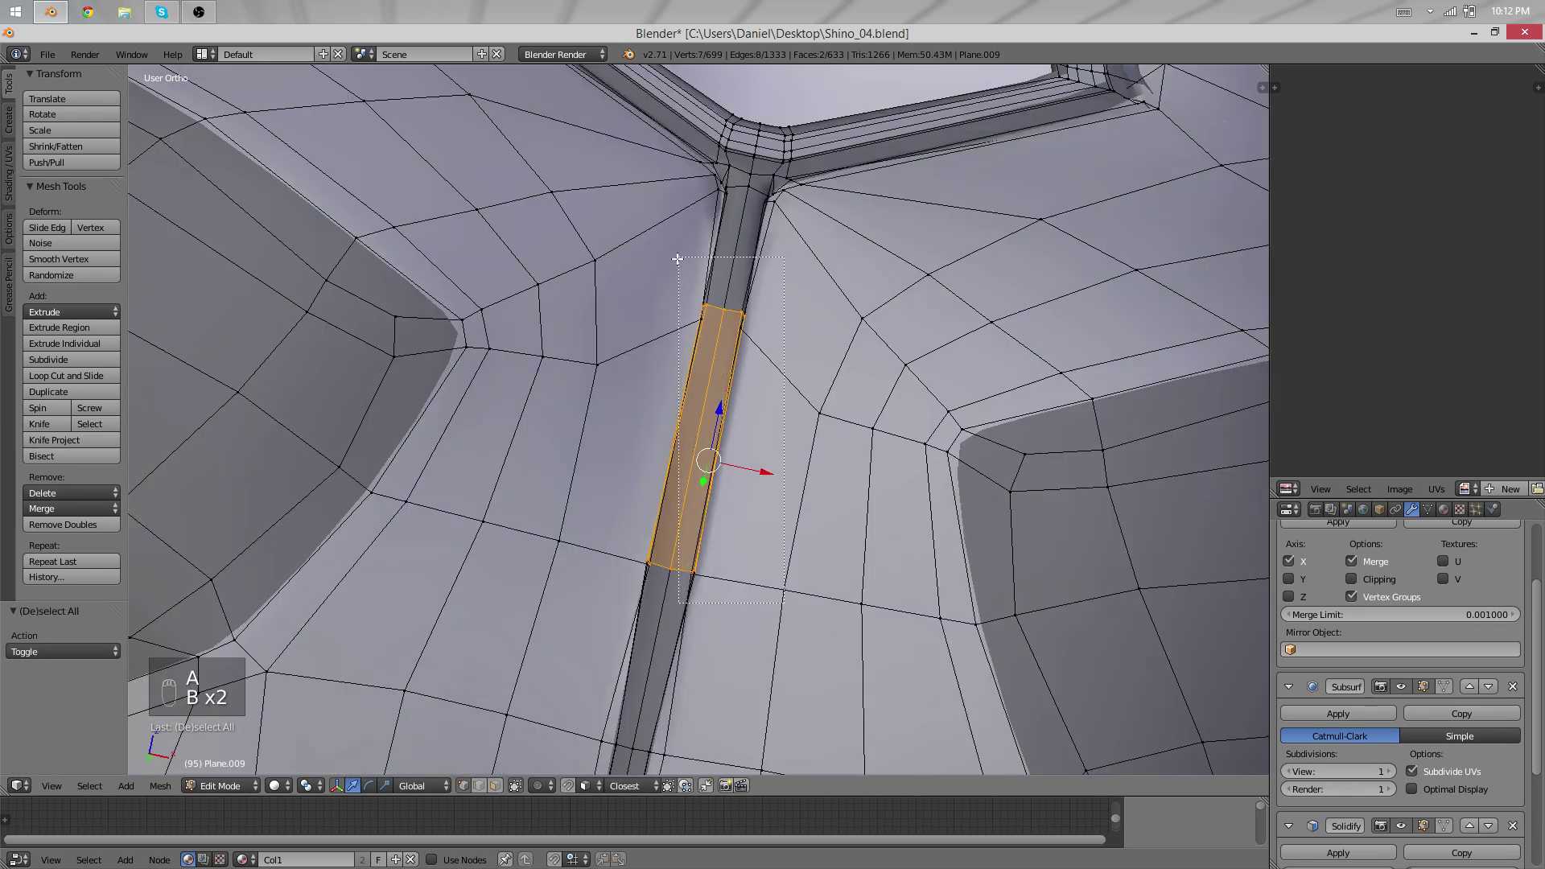
pyautogui.hotkey('shift', 'r')
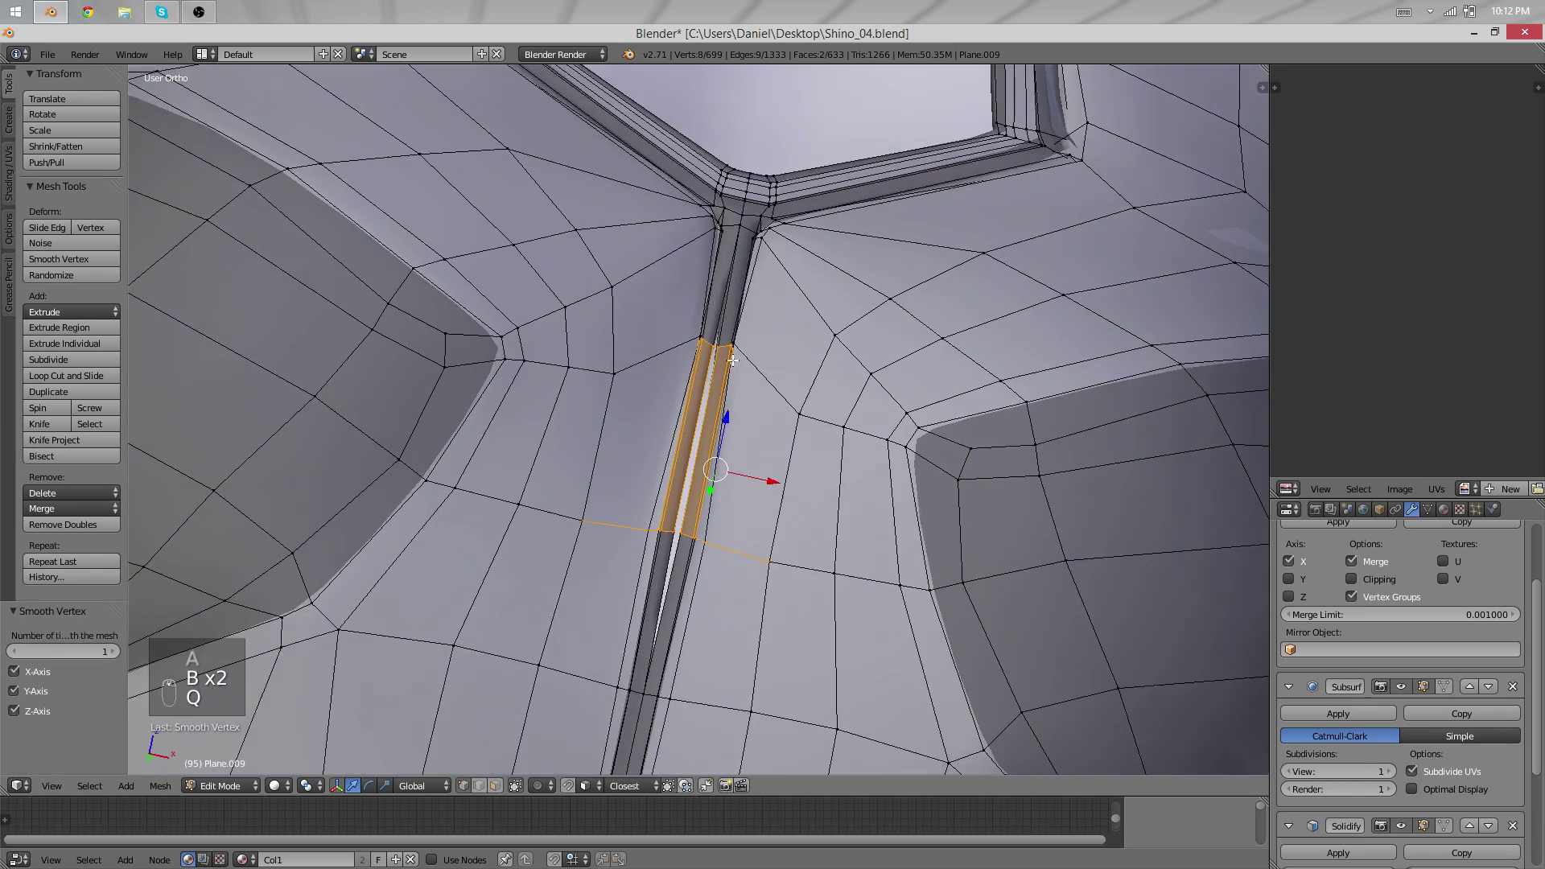
pyautogui.scroll(3, 1016, 480)
pyautogui.hotkey('ctrl', 'z')
# Clear the selection and turn Mirror clipping back on for the armour.
pyautogui.scroll(-3, 866, 477)
pyautogui.moveTo(800, 369); pyautogui.dragTo(836, 631, button='middle')
pyautogui.press('a')
pyautogui.press('b')
pyautogui.click(1375, 581)
# Box-select the centre seam's upper segment in wireframe and smooth its vertices repeatedly.
pyautogui.press('a')
pyautogui.press('b')
pyautogui.press('z')
pyautogui.press('b')
pyautogui.moveTo(819, 635); pyautogui.dragTo(642, 179)
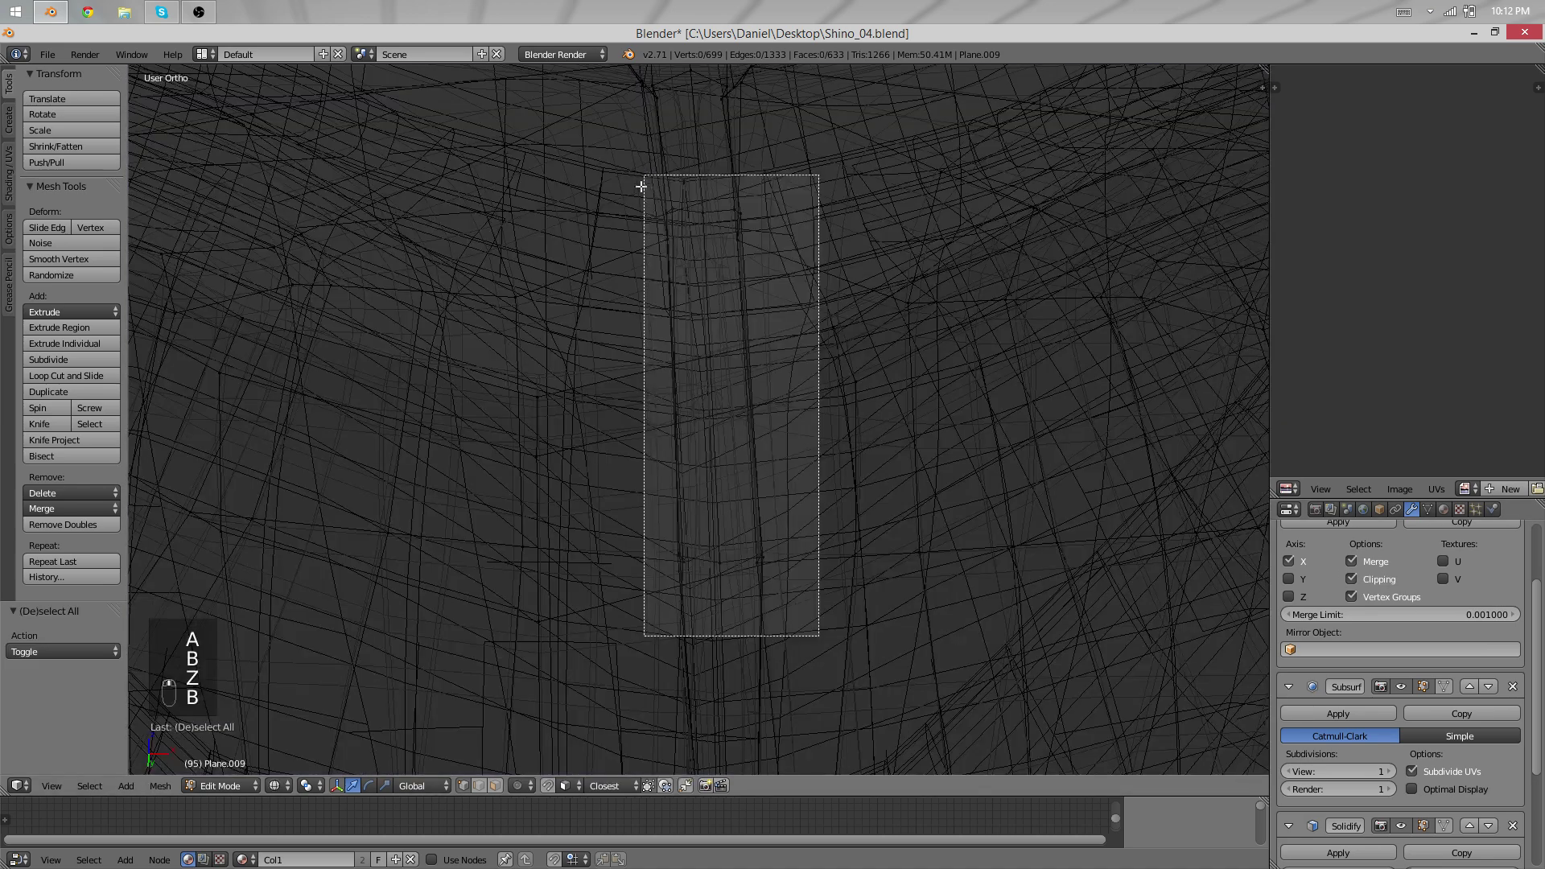
pyautogui.press('z')
pyautogui.scroll(-3, 798, 423)
pyautogui.moveTo(798, 422); pyautogui.dragTo(751, 471, button='middle')
pyautogui.press('z')
pyautogui.press('q')
pyautogui.press('q')
pyautogui.press('q')
pyautogui.press('z')
pyautogui.scroll(-3, 784, 431)
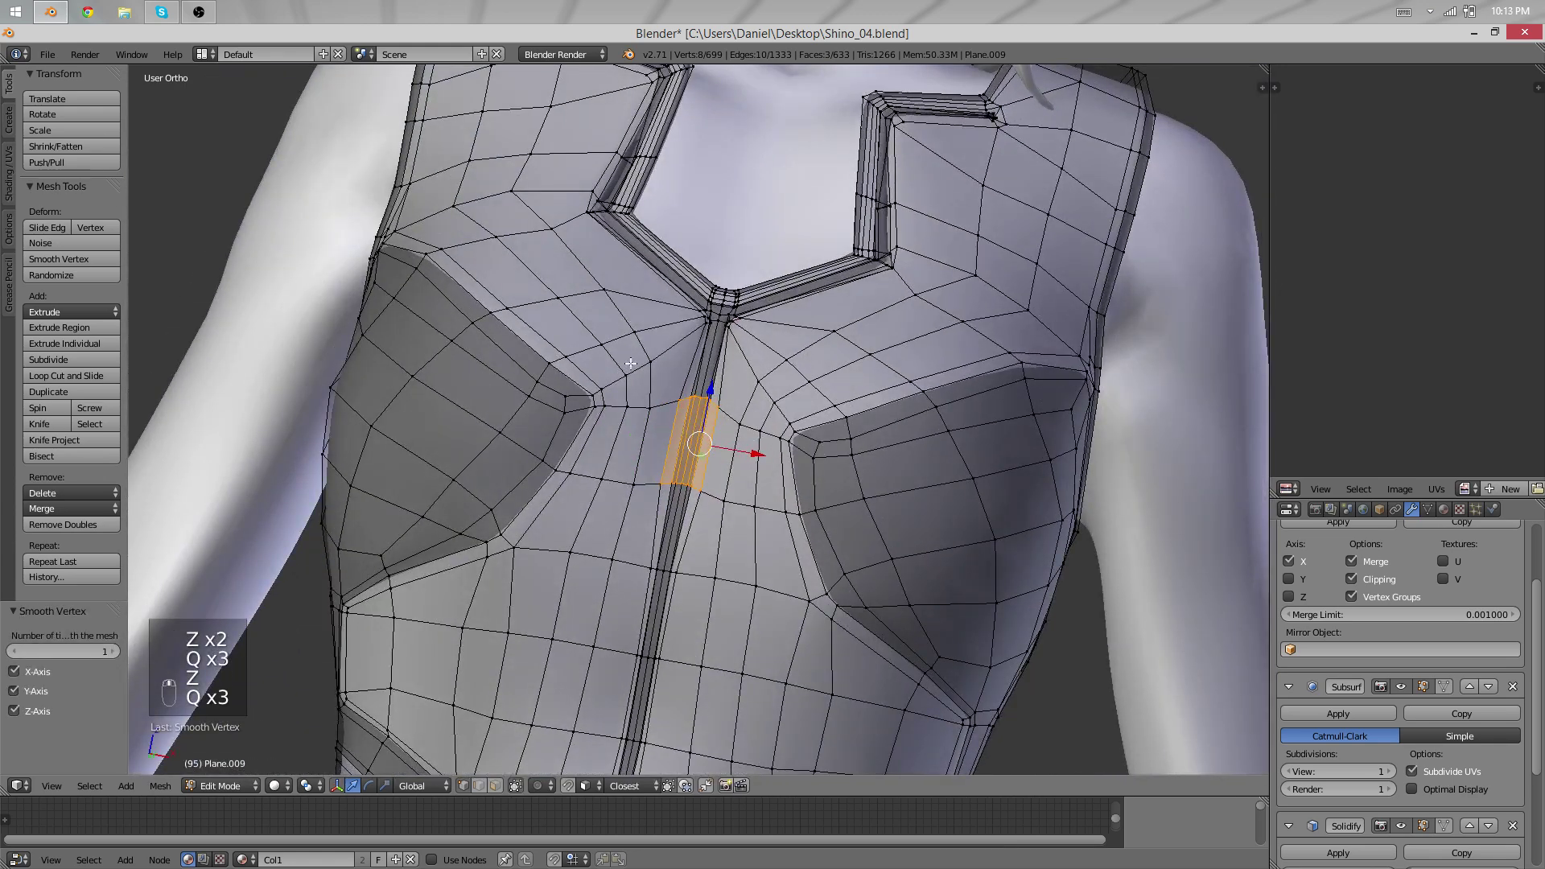
# Edge-slide the support edge beside the seam's upper segment by a factor of -0.752 toward the seam and check it in Object Mode.
pyautogui.scroll(3, 631, 364)
pyautogui.rightClick(747, 261)
pyautogui.keyDown('shift'); pyautogui.rightClick(726, 541); pyautogui.keyUp('shift')
pyautogui.press('g')
pyautogui.press('g')
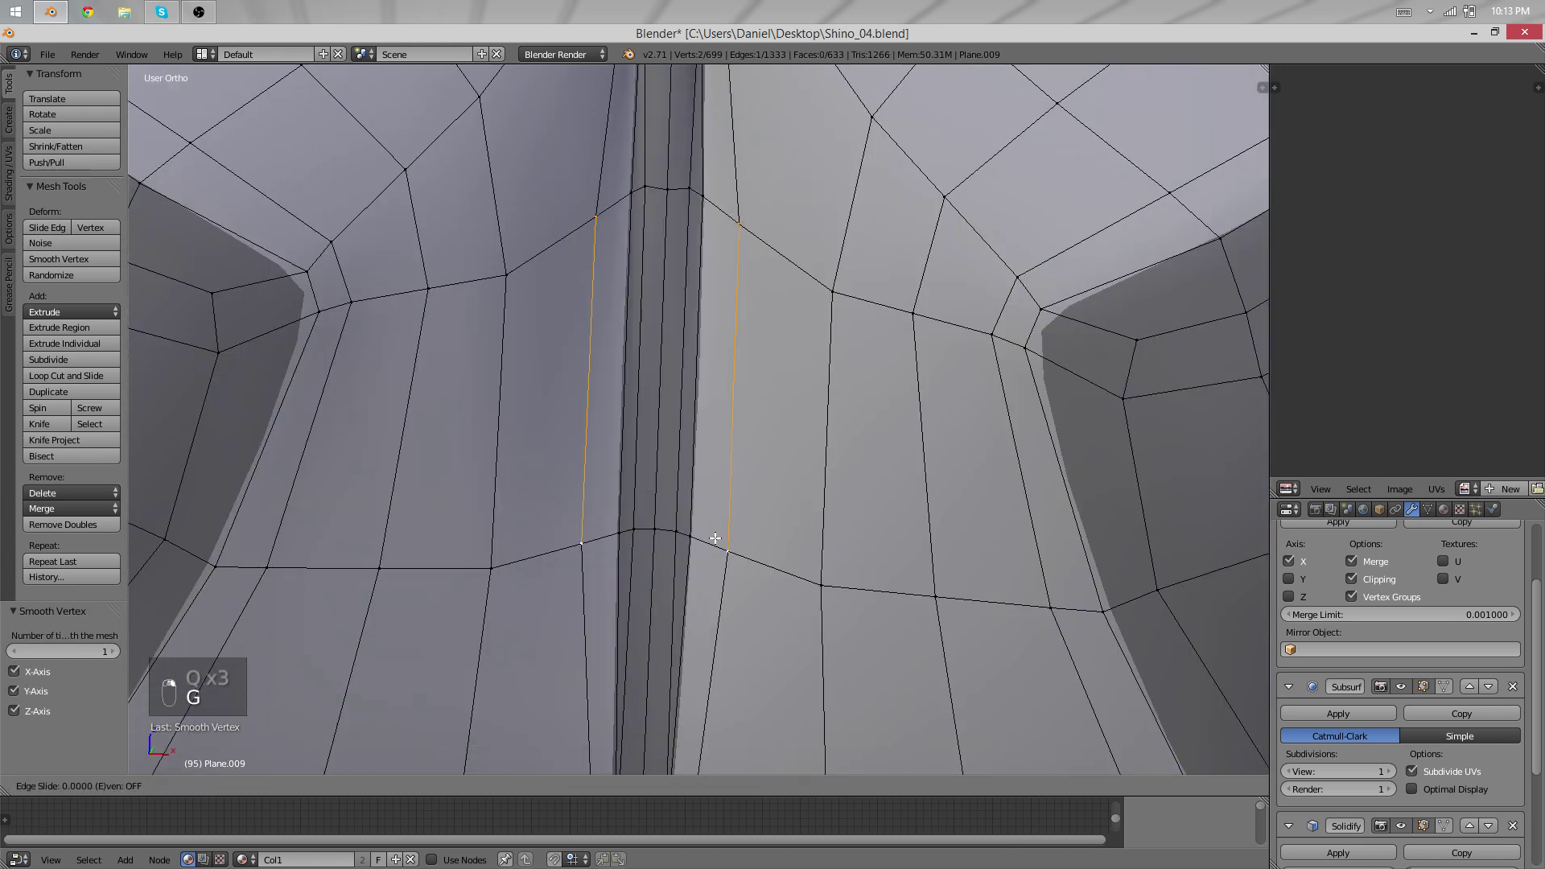
pyautogui.click(665, 524)
pyautogui.scroll(-4, 664, 524)
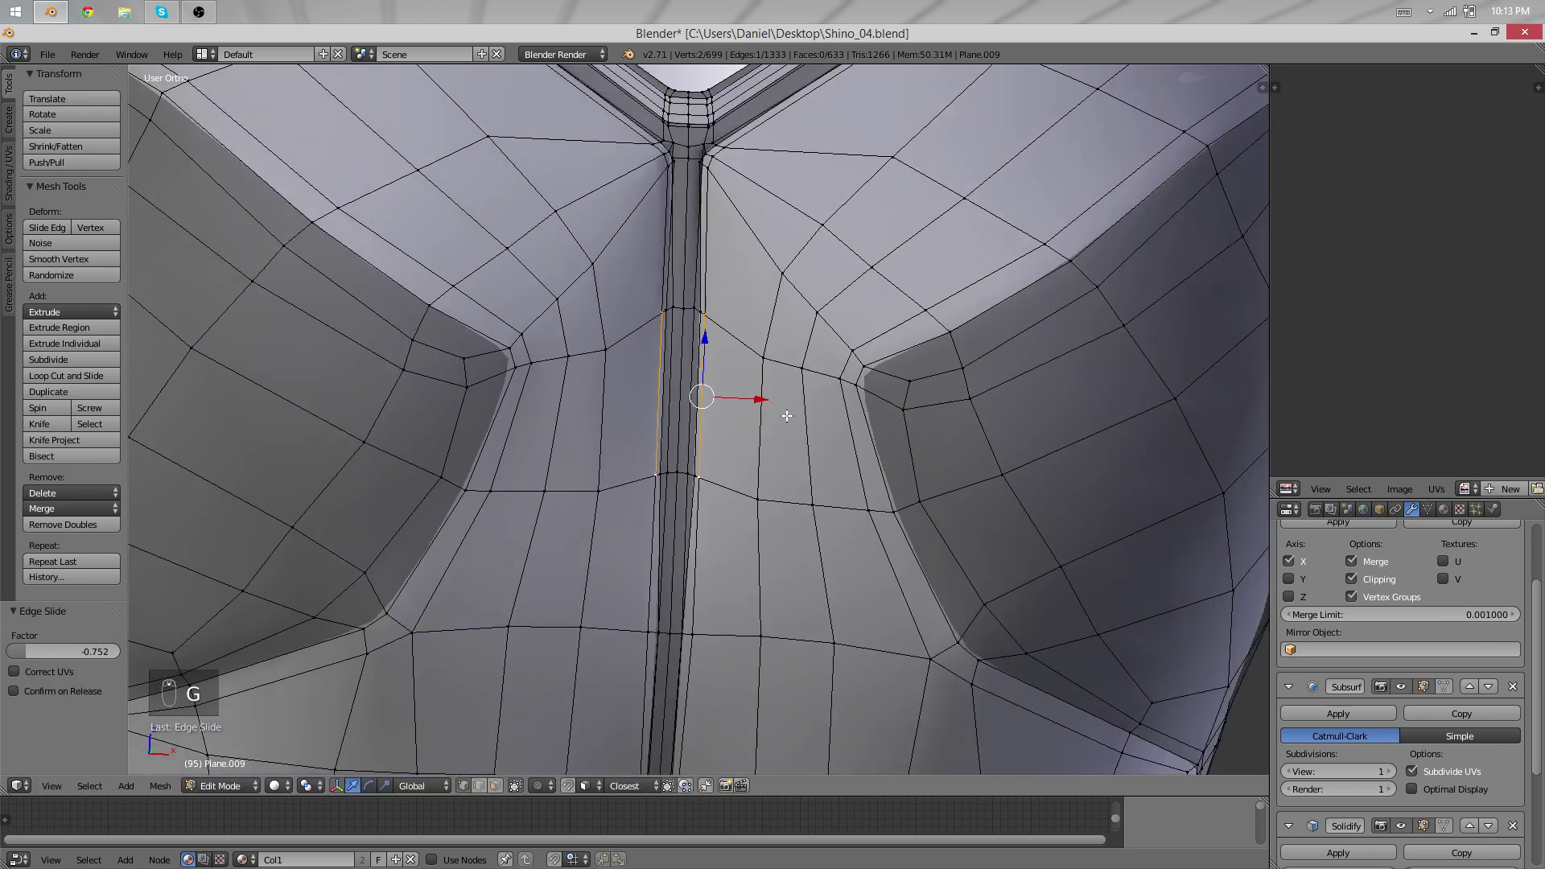
pyautogui.moveTo(665, 524); pyautogui.dragTo(567, 512, button='middle')
pyautogui.press('Tab')
pyautogui.scroll(4, 735, 359)
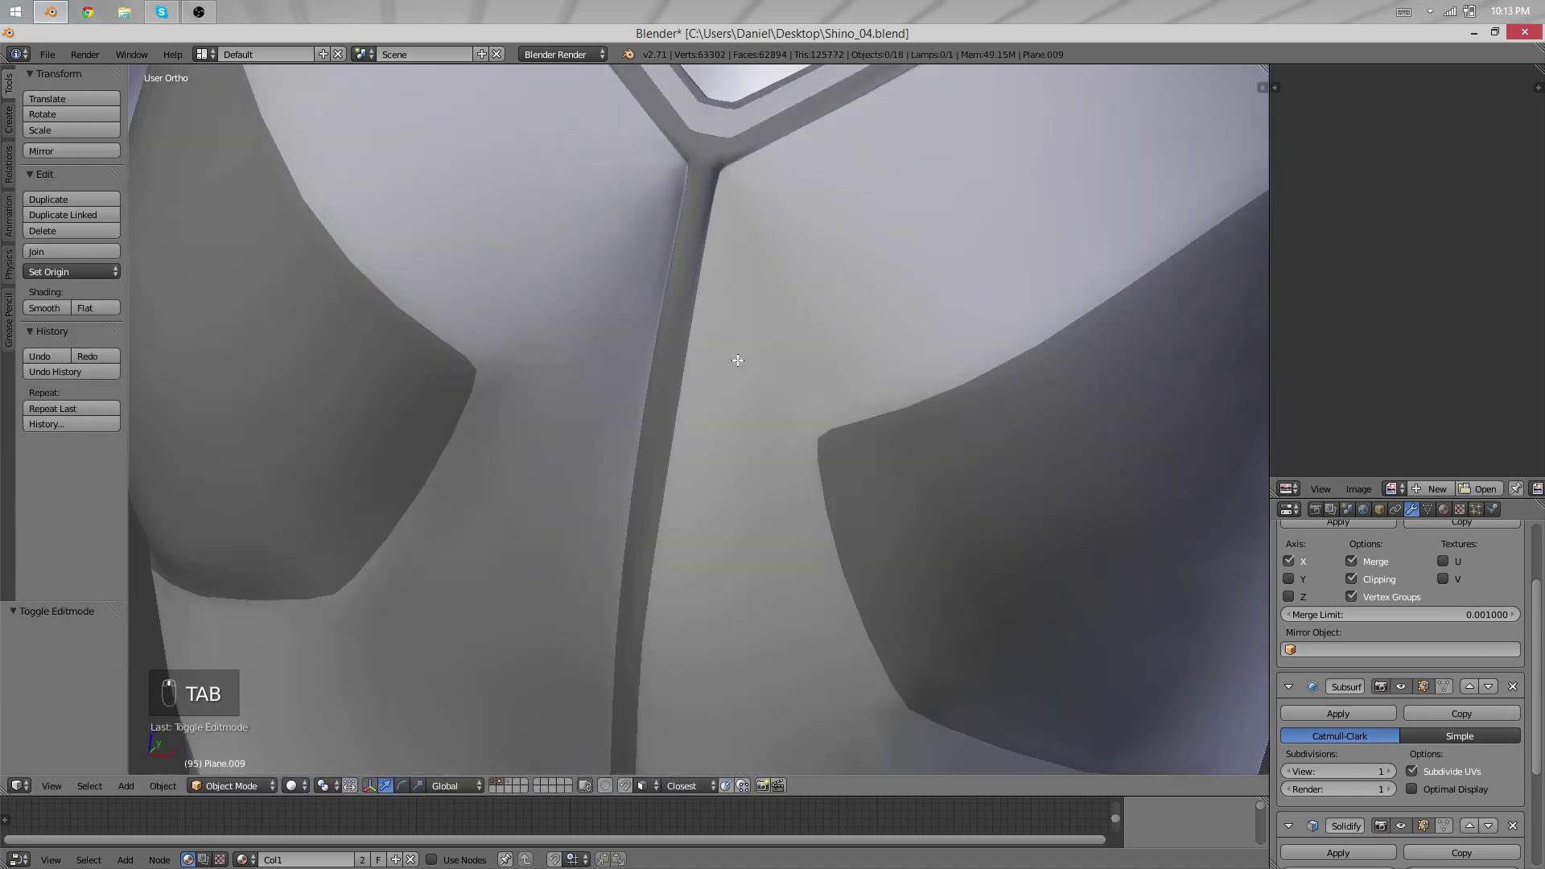
# Select the vertices at the upper end of the centre seam, just below the neckline junction, and smooth them.
pyautogui.press('Tab')
pyautogui.scroll(2, 757, 338)
pyautogui.press('a')
pyautogui.press('a')
pyautogui.press('a')
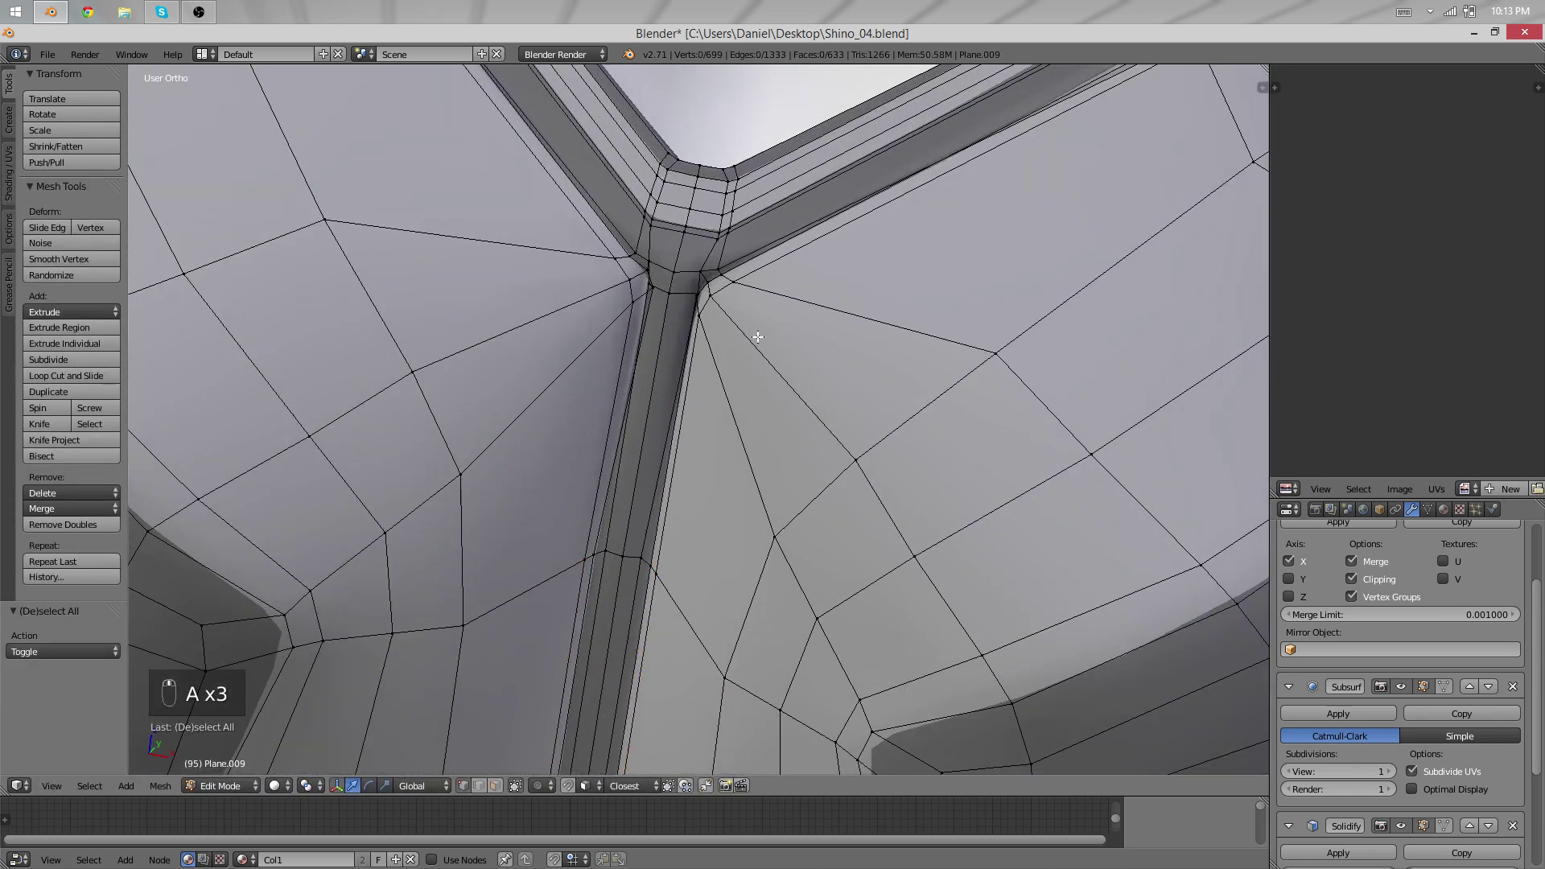
pyautogui.press('b')
pyautogui.moveTo(718, 325); pyautogui.dragTo(689, 282)
pyautogui.moveTo(725, 314); pyautogui.dragTo(707, 256, button='middle')
pyautogui.keyDown('shift'); pyautogui.rightClick(703, 259); pyautogui.keyUp('shift')
pyautogui.scroll(5, 707, 363)
pyautogui.moveTo(707, 362); pyautogui.dragTo(584, 319, button='middle')
pyautogui.keyDown('shift'); pyautogui.rightClick(578, 322); pyautogui.keyUp('shift')
pyautogui.press('q')
# Edge-slide the selected seam vertices by a factor of -0.498 toward the neckline junction and nudge a single seam-edge vertex into line.
pyautogui.press('g')
pyautogui.press('g')
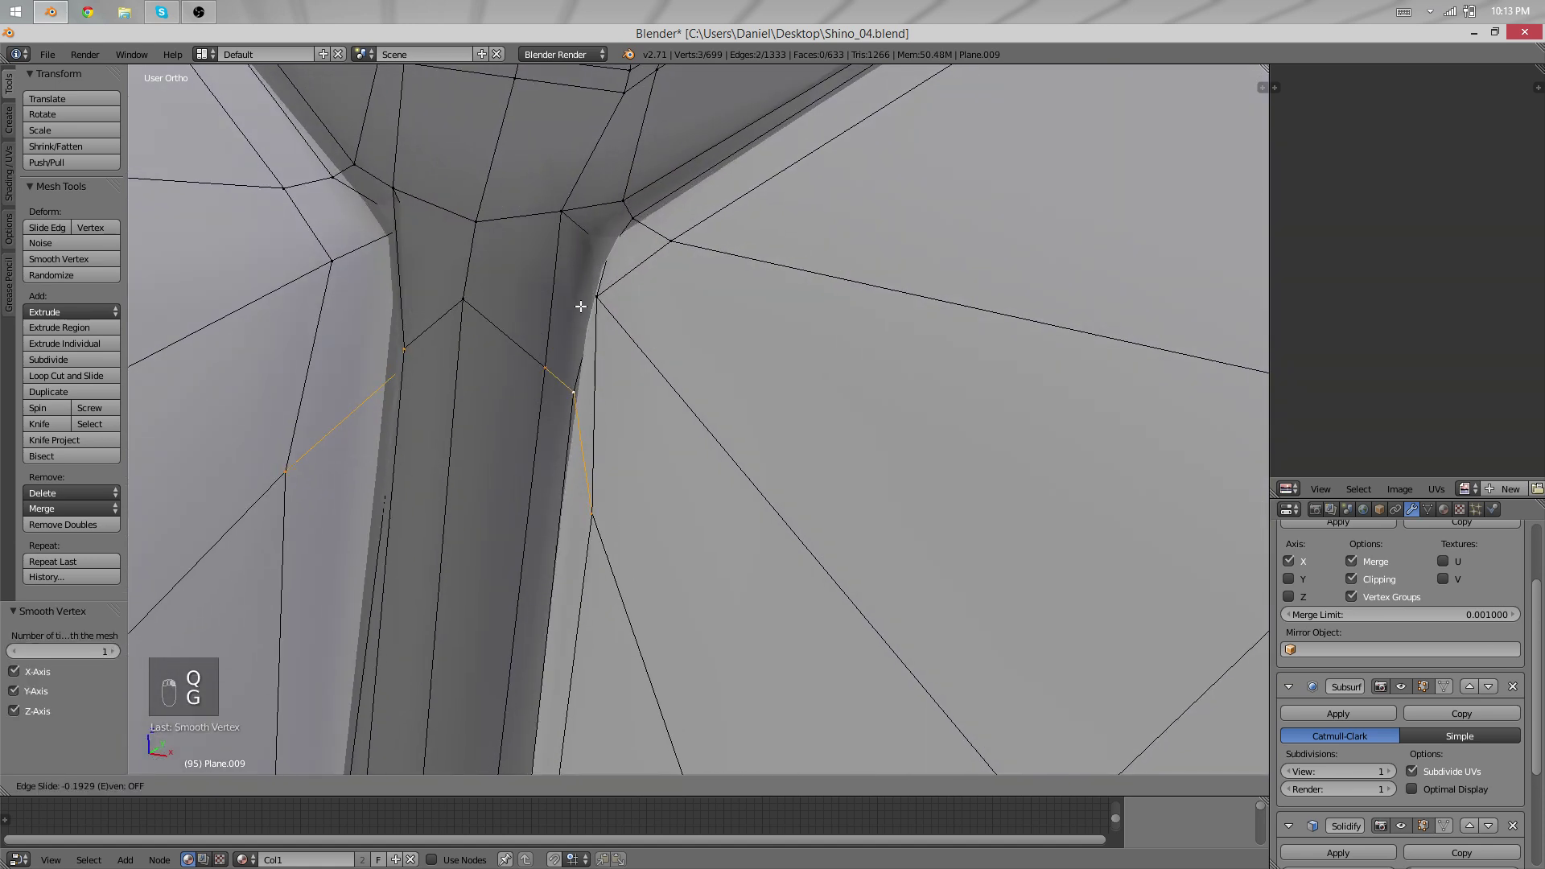
pyautogui.click(589, 129)
pyautogui.press('g')
pyautogui.rightClick(582, 373)
pyautogui.rightClick(591, 338)
pyautogui.press('g')
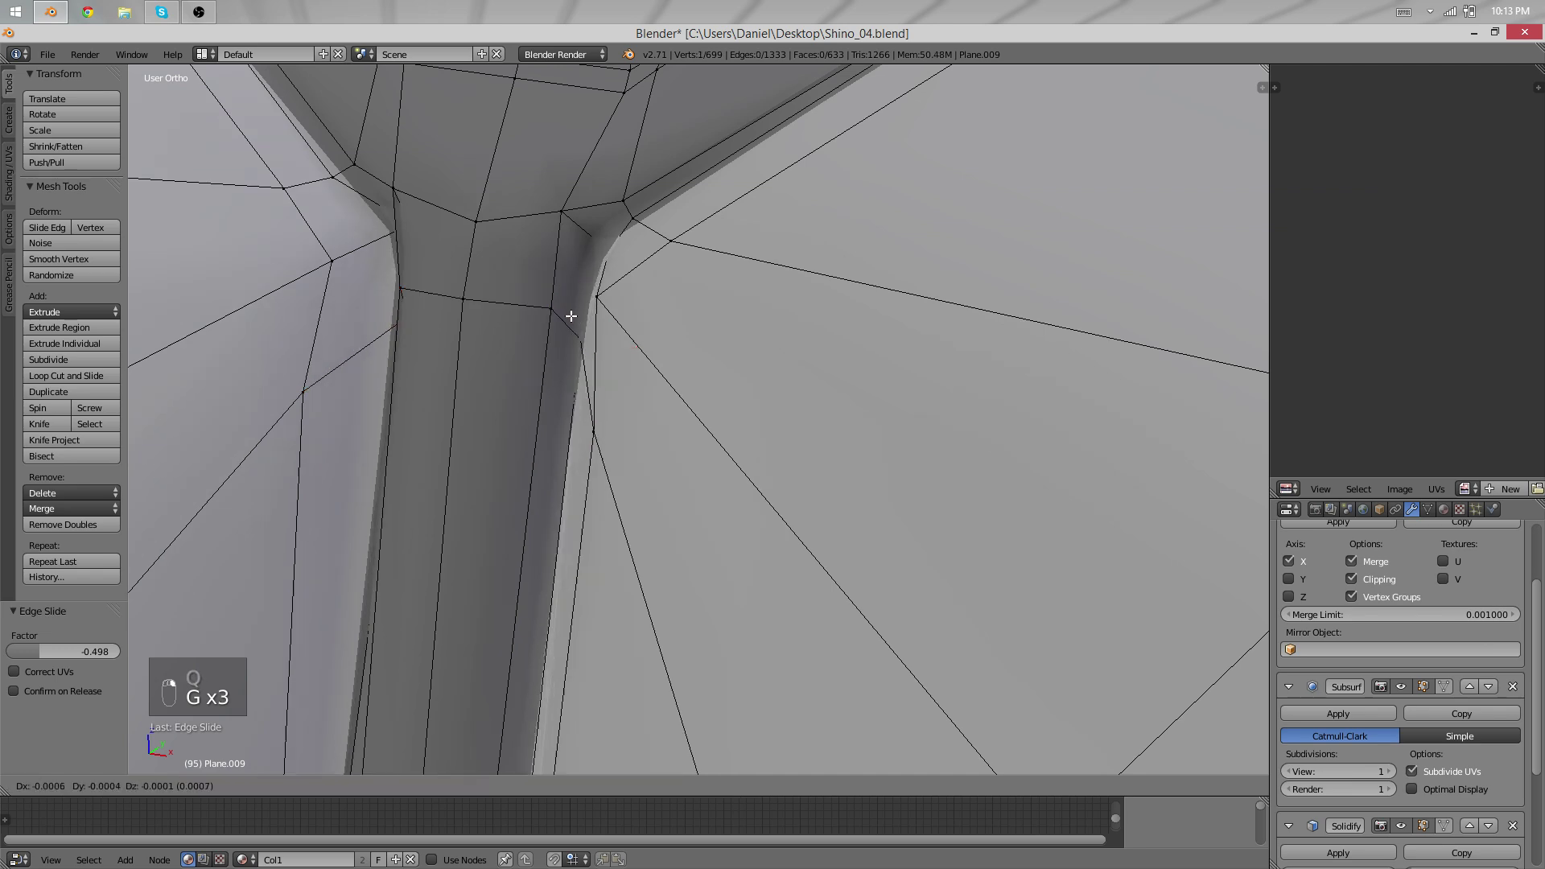
pyautogui.click(572, 318)
# Reposition the vertices in the inner corner where the centre seam meets the neckline groove.
pyautogui.press('-')
pyautogui.moveTo(597, 386); pyautogui.dragTo(731, 515, button='middle')
pyautogui.press('g')
pyautogui.click(792, 314)
pyautogui.press('g')
pyautogui.click(696, 403)
# Box-select the corner vertices of the seam junction, flatten them along the global Y axis and rotate them to follow the surface.
pyautogui.press('a')
pyautogui.press('a')
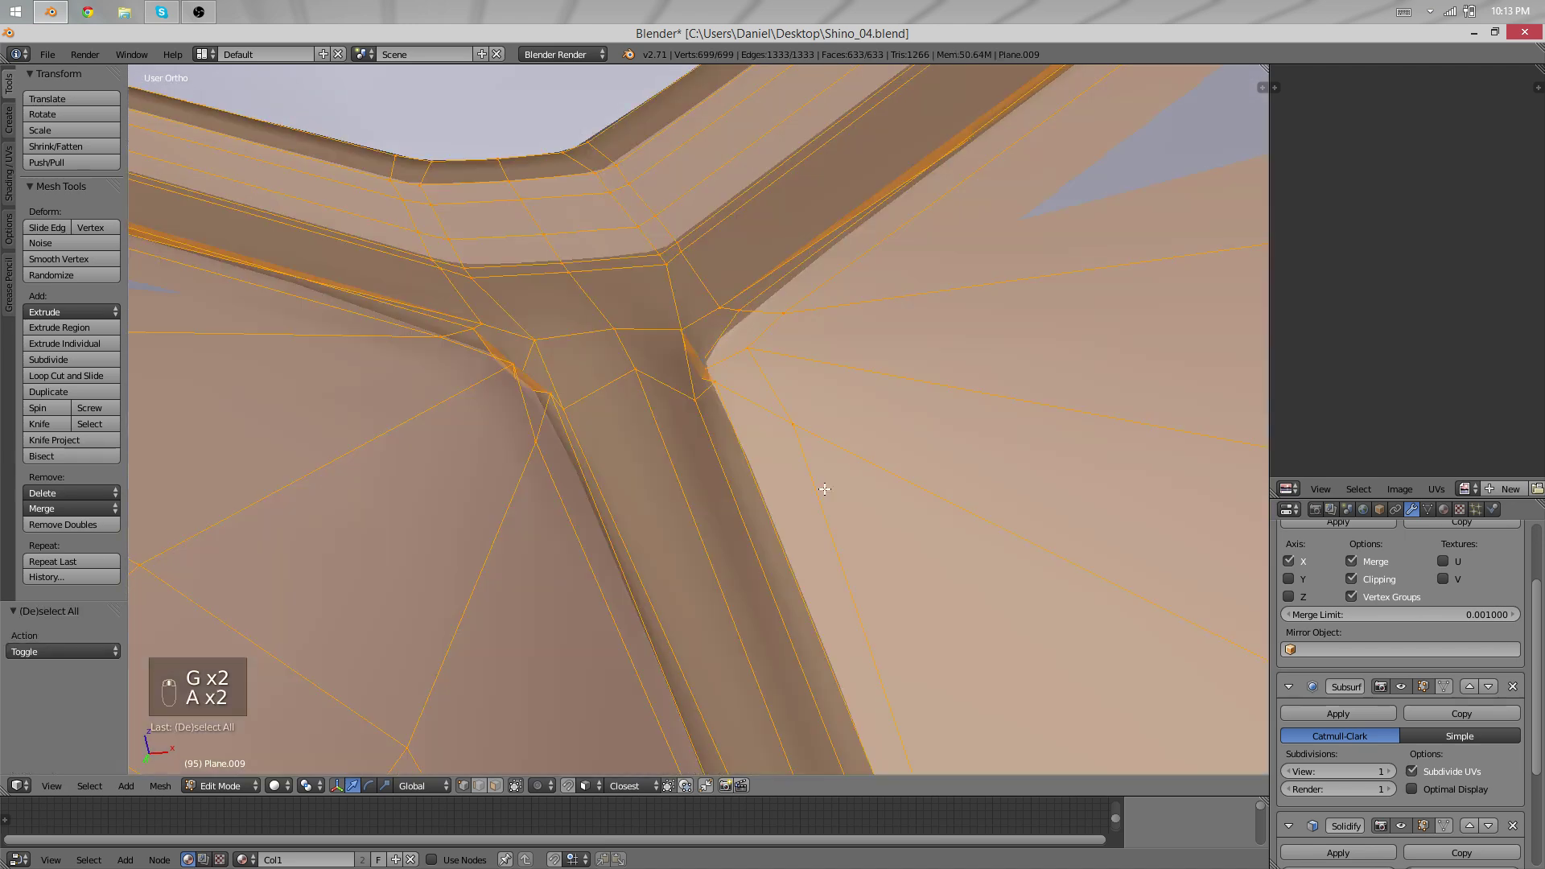
pyautogui.press('a')
pyautogui.press('b')
pyautogui.moveTo(845, 500); pyautogui.dragTo(663, 276)
pyautogui.press('s')
pyautogui.press('y')
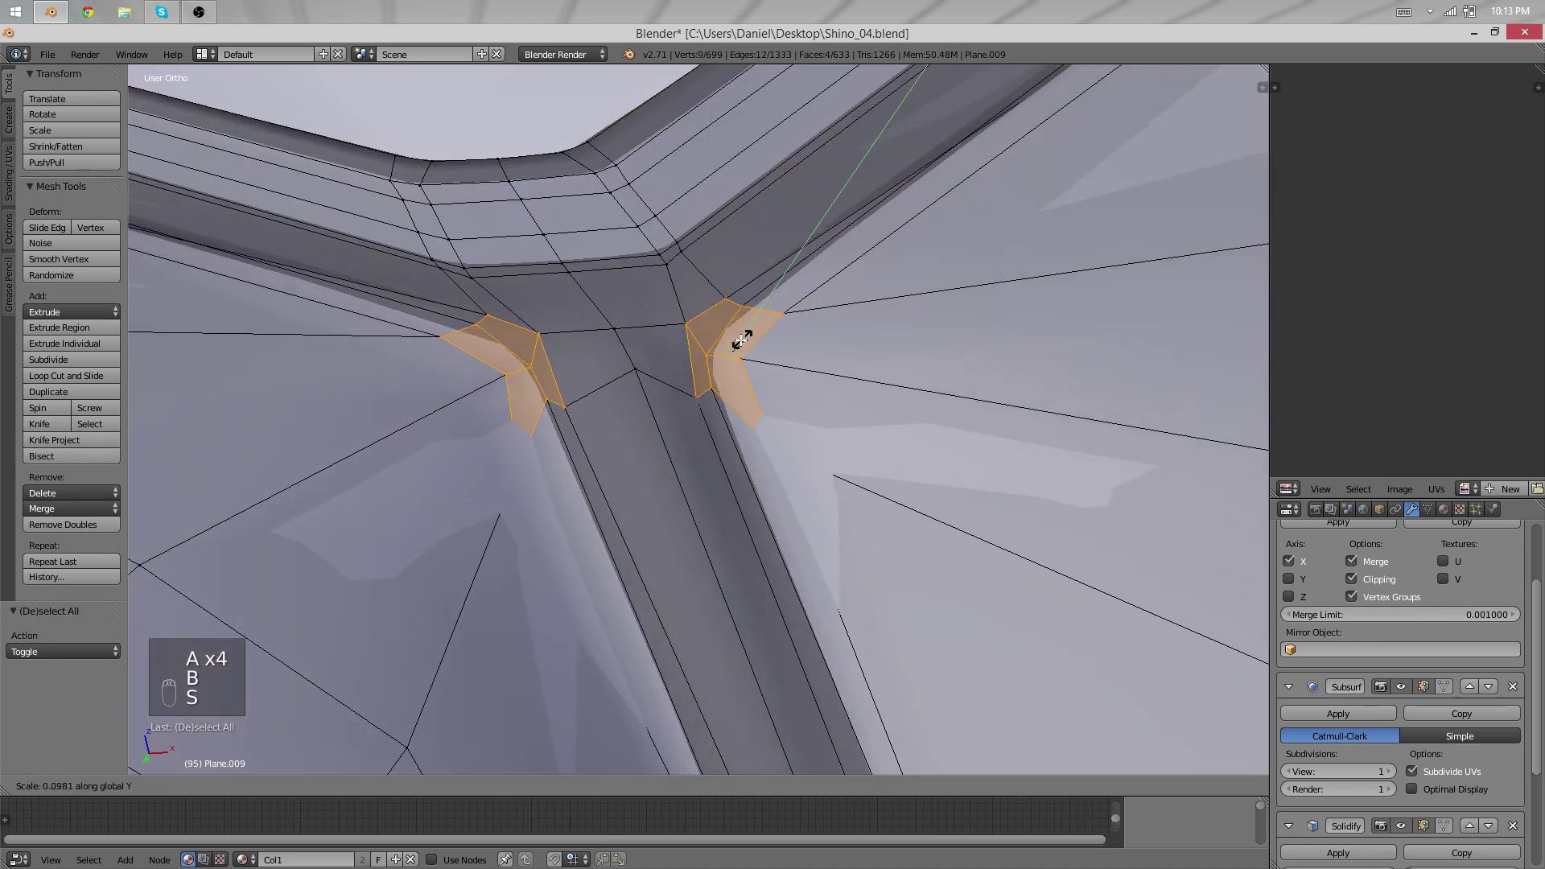
pyautogui.click(721, 355)
pyautogui.moveTo(722, 355); pyautogui.dragTo(760, 449, button='middle')
pyautogui.press('r')
pyautogui.click(716, 465)
# Adjust individual vertices at the top of the centre seam to even out the junction and check the result in Object Mode.
pyautogui.press('Tab')
pyautogui.scroll(-1, 761, 448)
pyautogui.press('Tab')
pyautogui.rightClick(750, 440)
pyautogui.press('g')
pyautogui.rightClick(691, 397)
pyautogui.press('g')
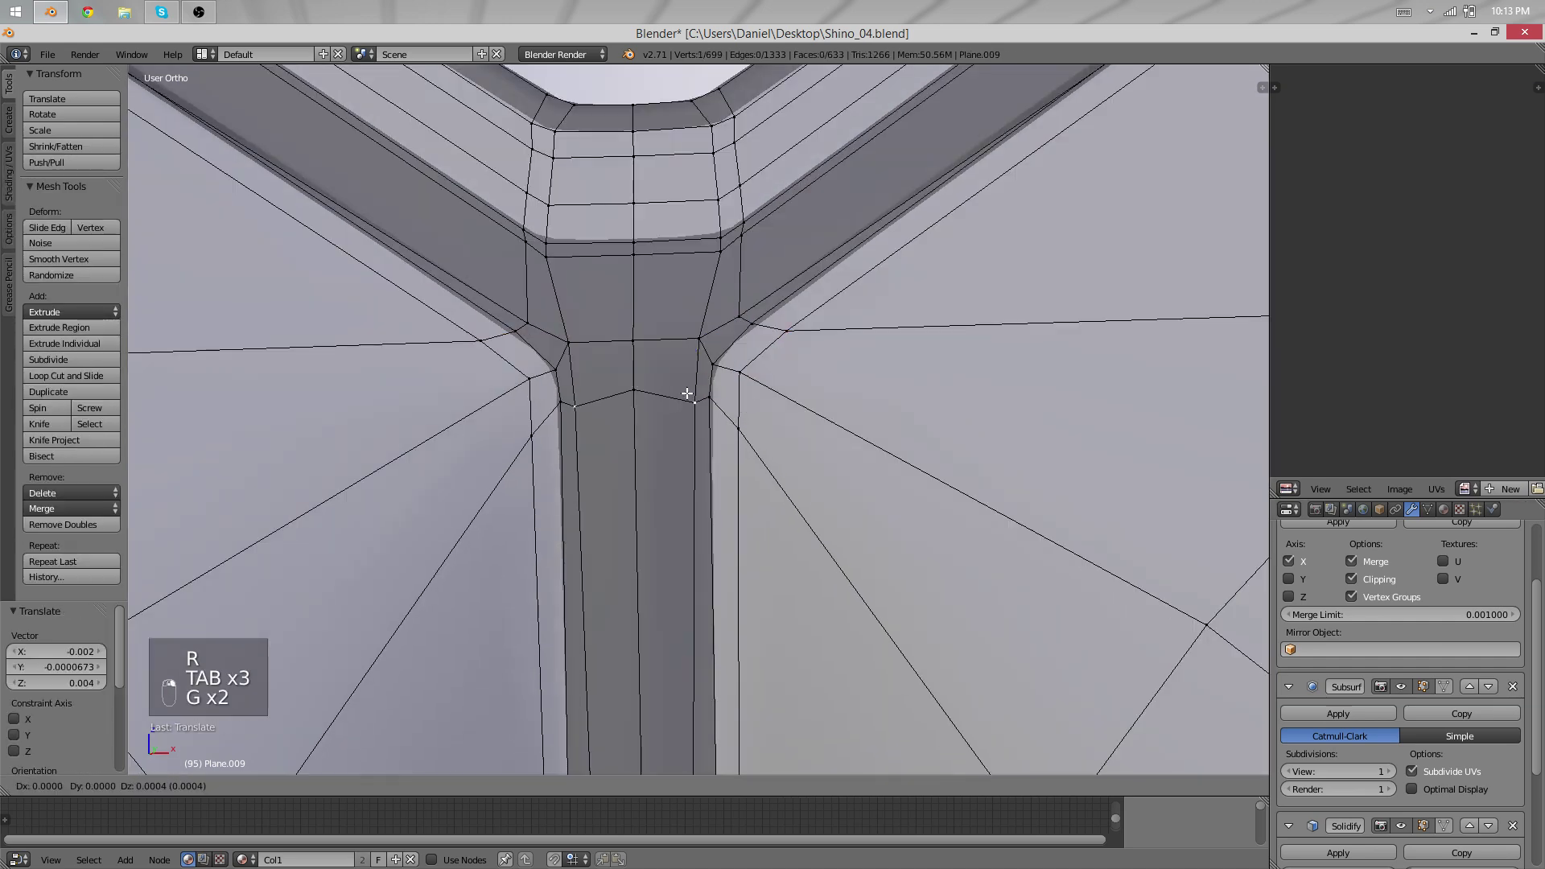
pyautogui.click(691, 386)
pyautogui.scroll(-3, 772, 420)
pyautogui.press('Tab')
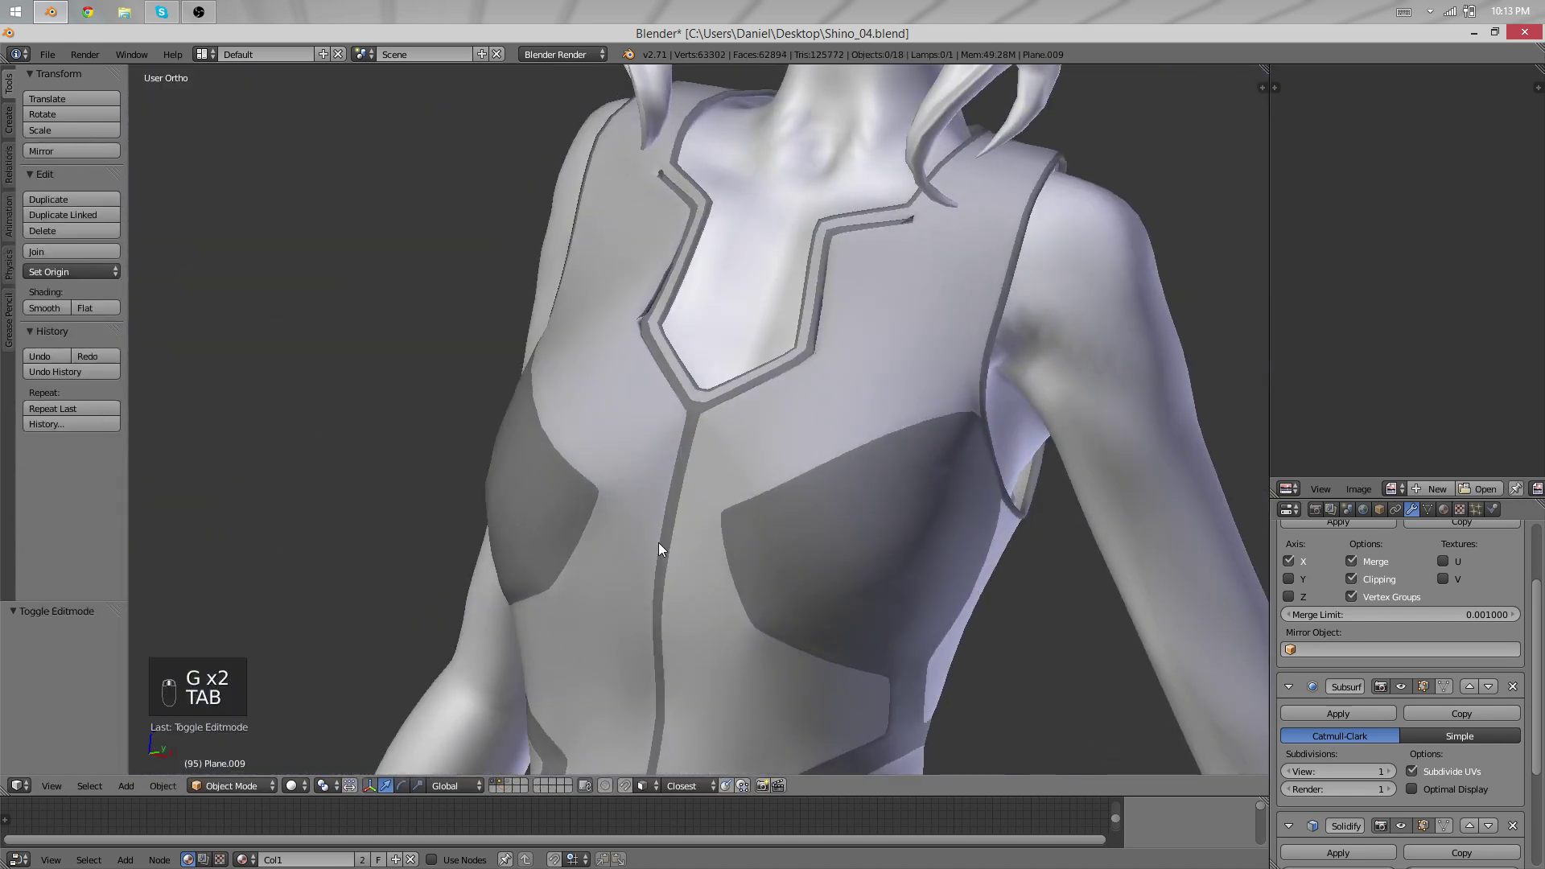
# Examine the neckline groove, its corners and its shoulder end in wireframe and solid view for mesh faults.
pyautogui.scroll(6, 658, 543)
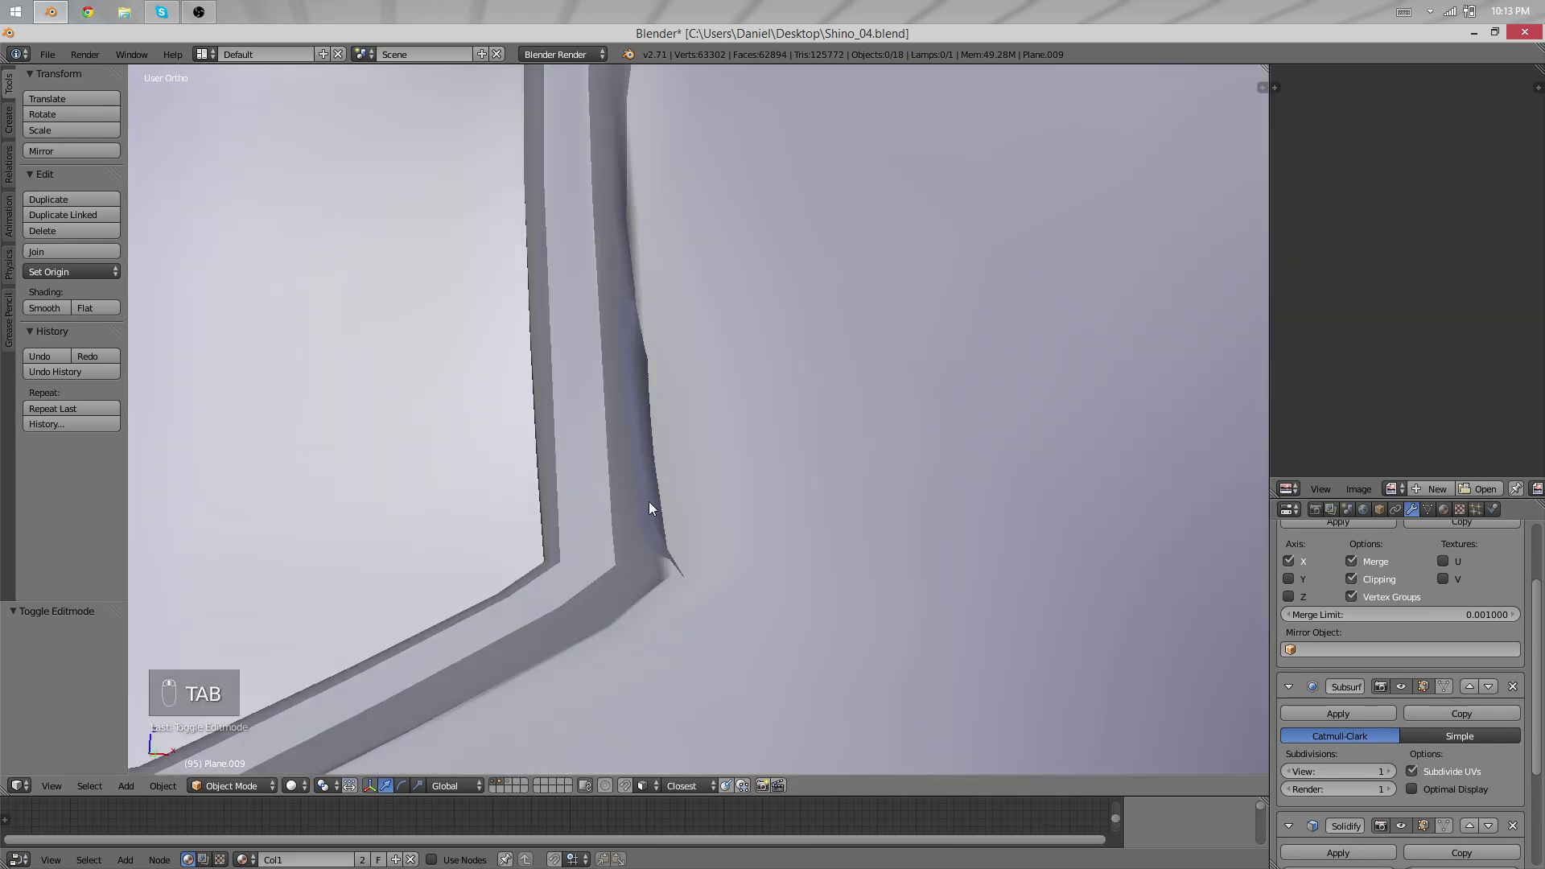
pyautogui.press('Tab')
pyautogui.press('z')
pyautogui.press('a')
pyautogui.press('a')
pyautogui.press('a')
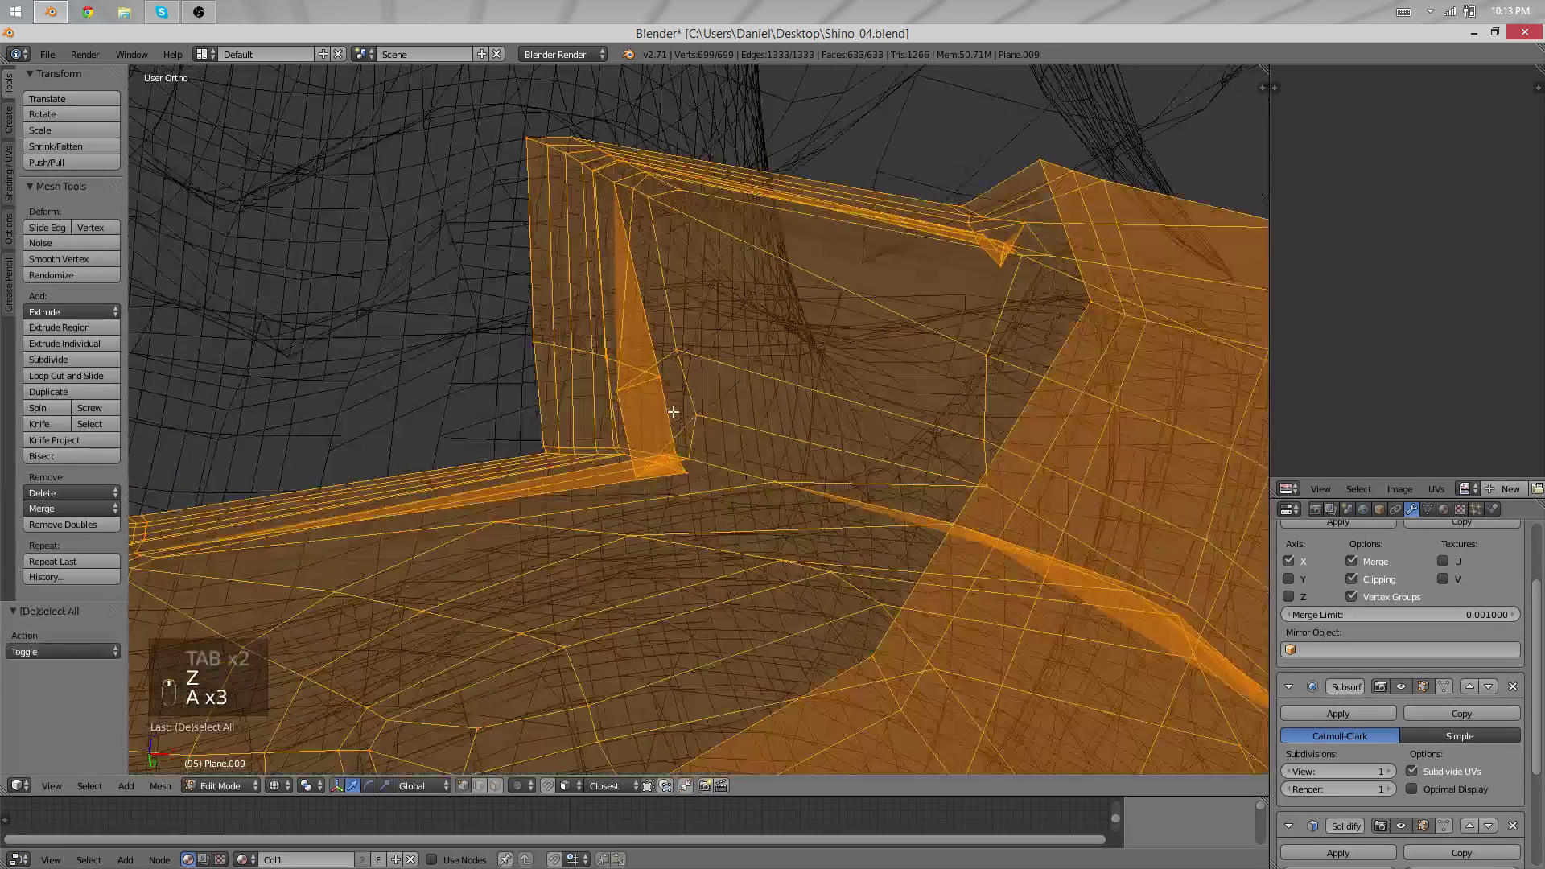
pyautogui.moveTo(673, 412)
pyautogui.mouseDown(button='middle')
pyautogui.moveTo(649, 443)
pyautogui.moveTo(696, 424)
pyautogui.moveTo(726, 531)
pyautogui.mouseUp(button='middle')
pyautogui.press('z')
pyautogui.scroll(-4, 695, 424)
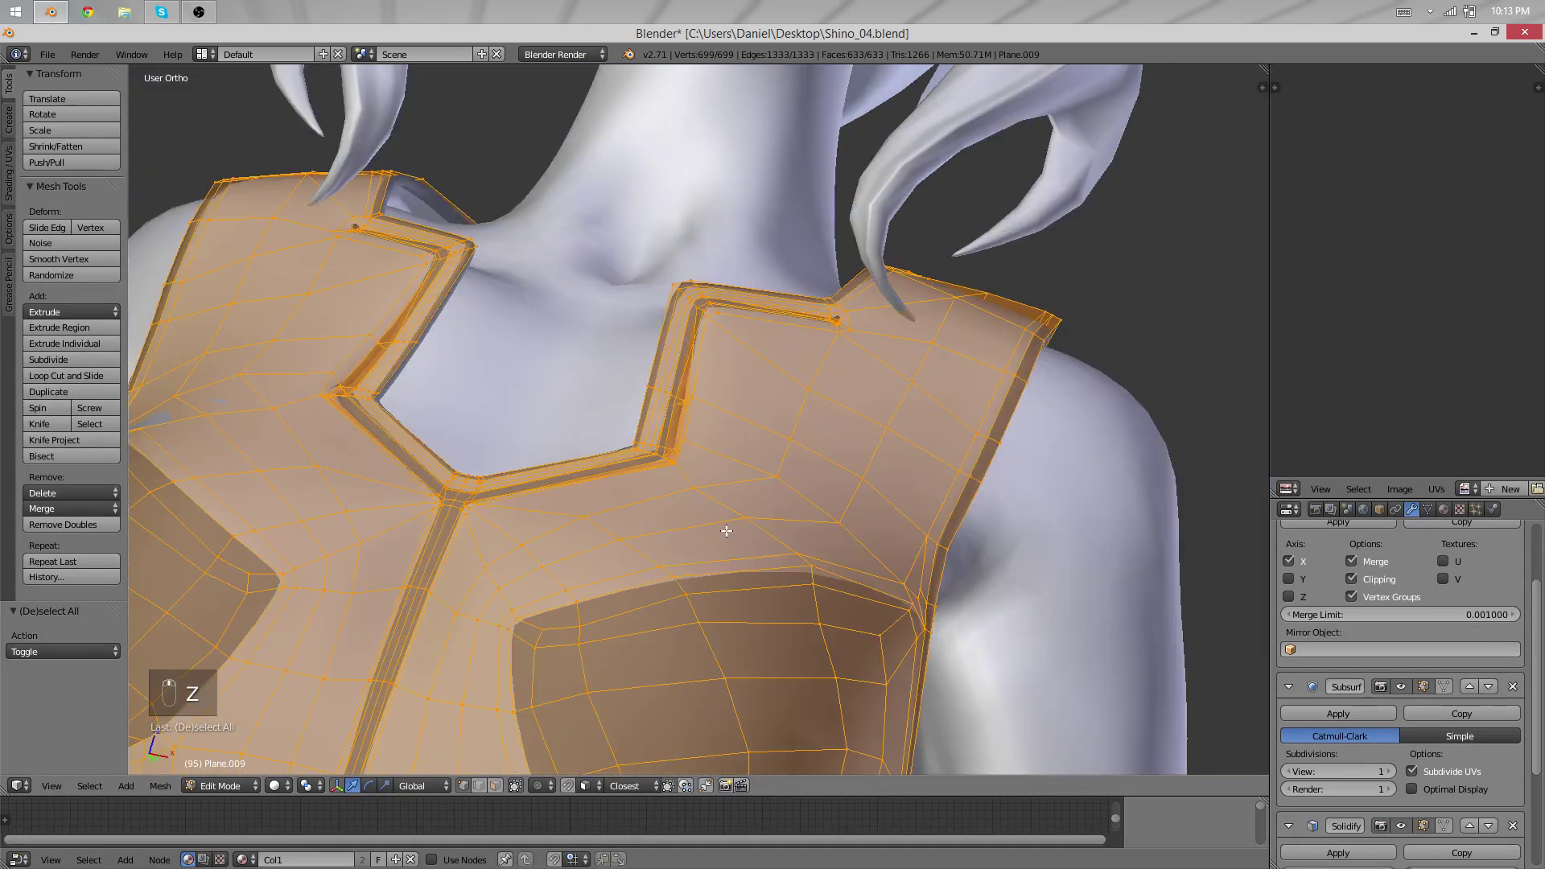
pyautogui.scroll(-3, 660, 454)
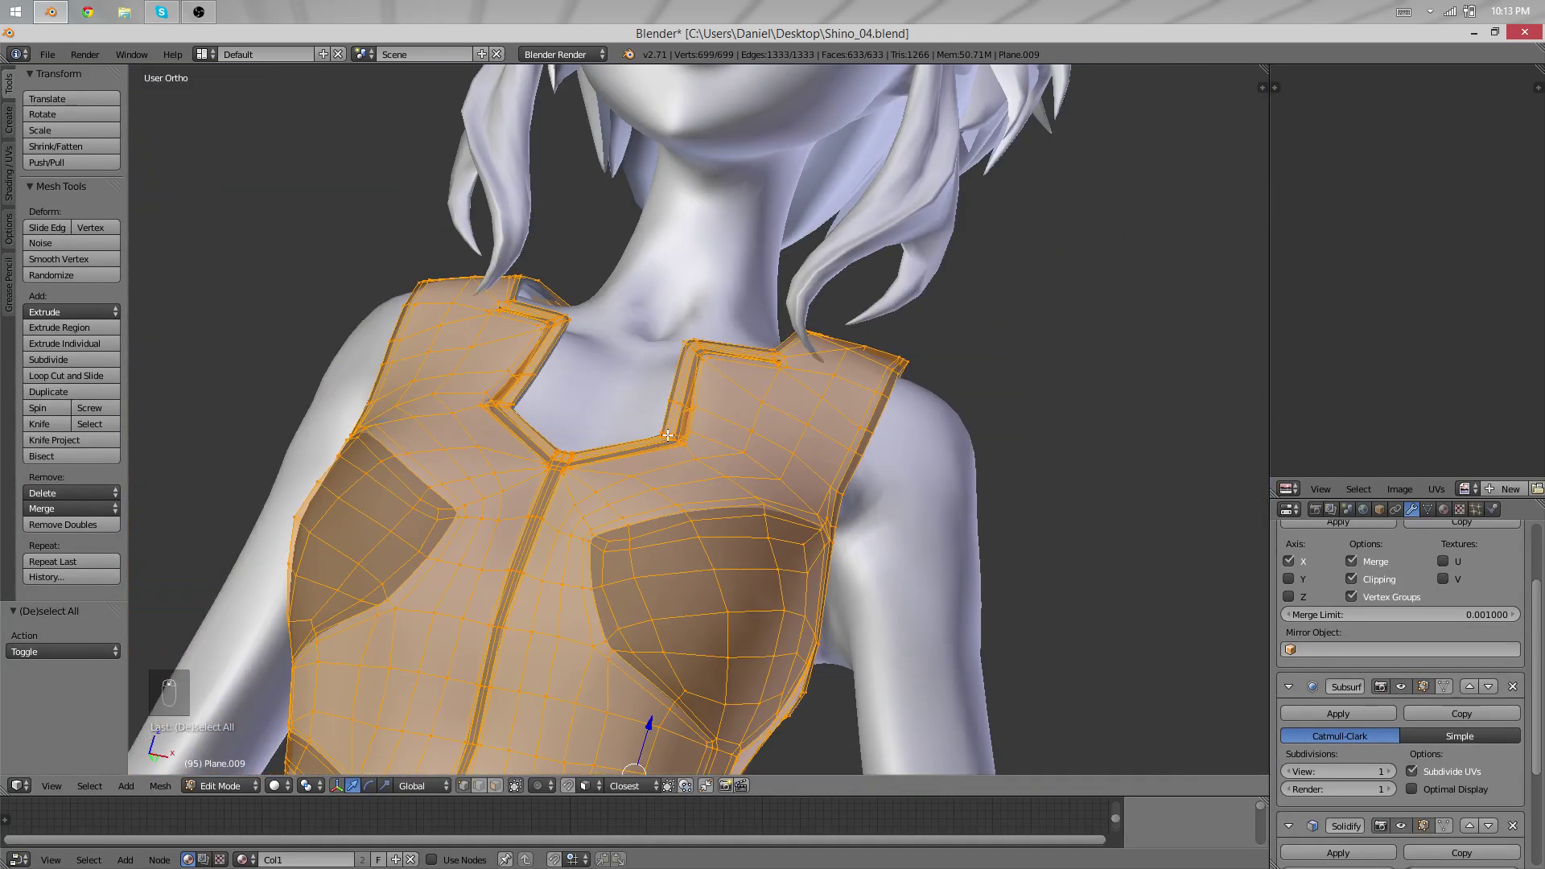
pyautogui.scroll(-4, 663, 443)
pyautogui.moveTo(668, 433); pyautogui.dragTo(792, 468, button='middle')
pyautogui.scroll(4, 792, 468)
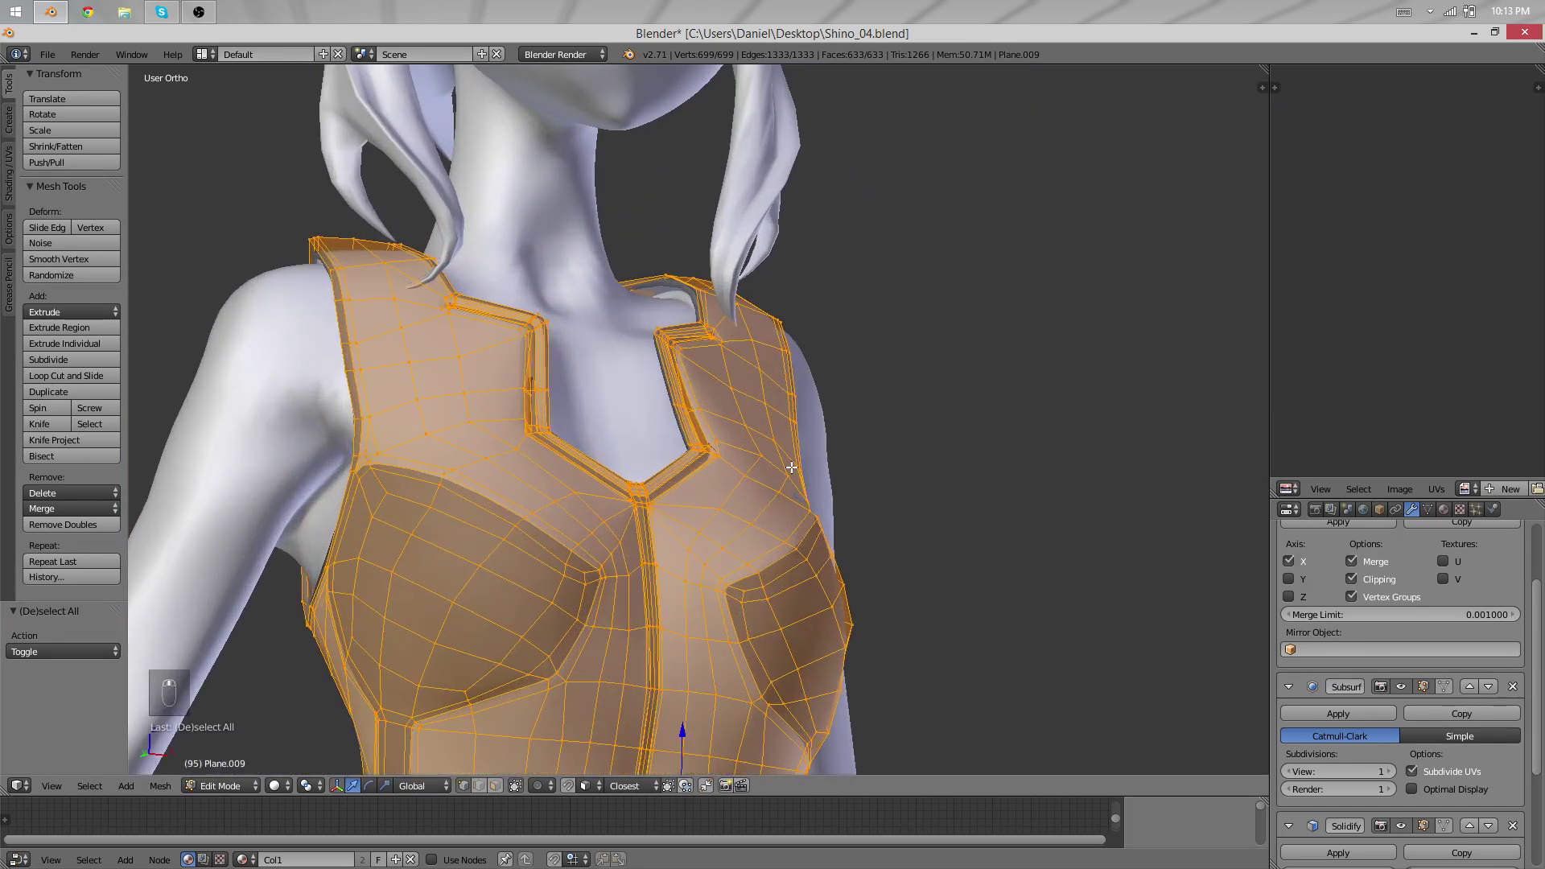
pyautogui.scroll(5, 792, 468)
pyautogui.press('Tab')
pyautogui.press('Tab')
pyautogui.scroll(2, 991, 331)
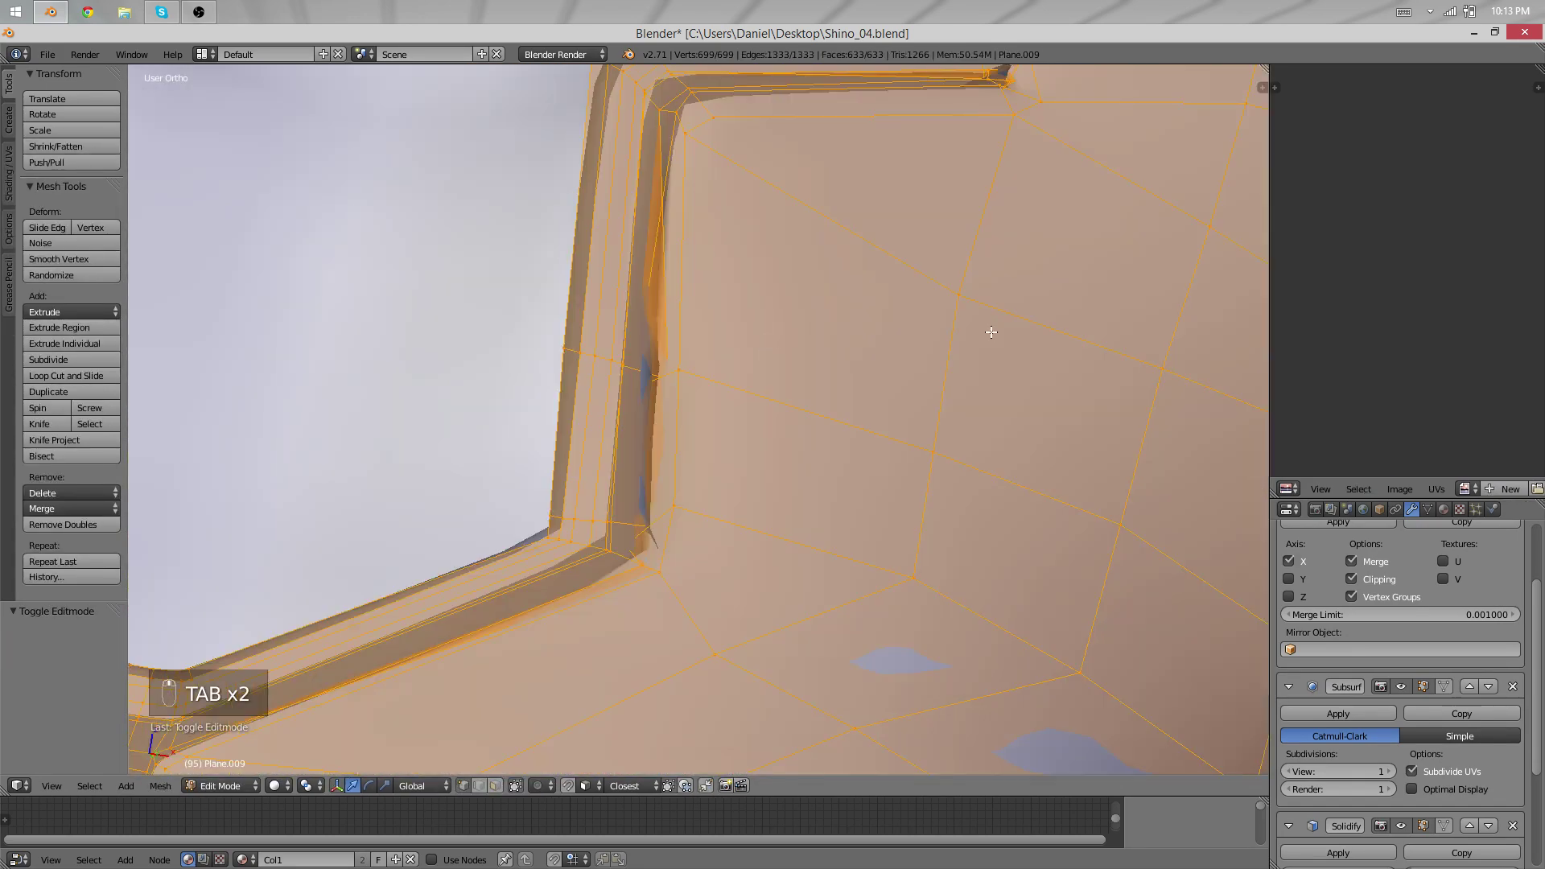
pyautogui.scroll(-4, 991, 331)
pyautogui.moveTo(990, 332); pyautogui.dragTo(833, 550, button='middle')
pyautogui.scroll(3, 833, 550)
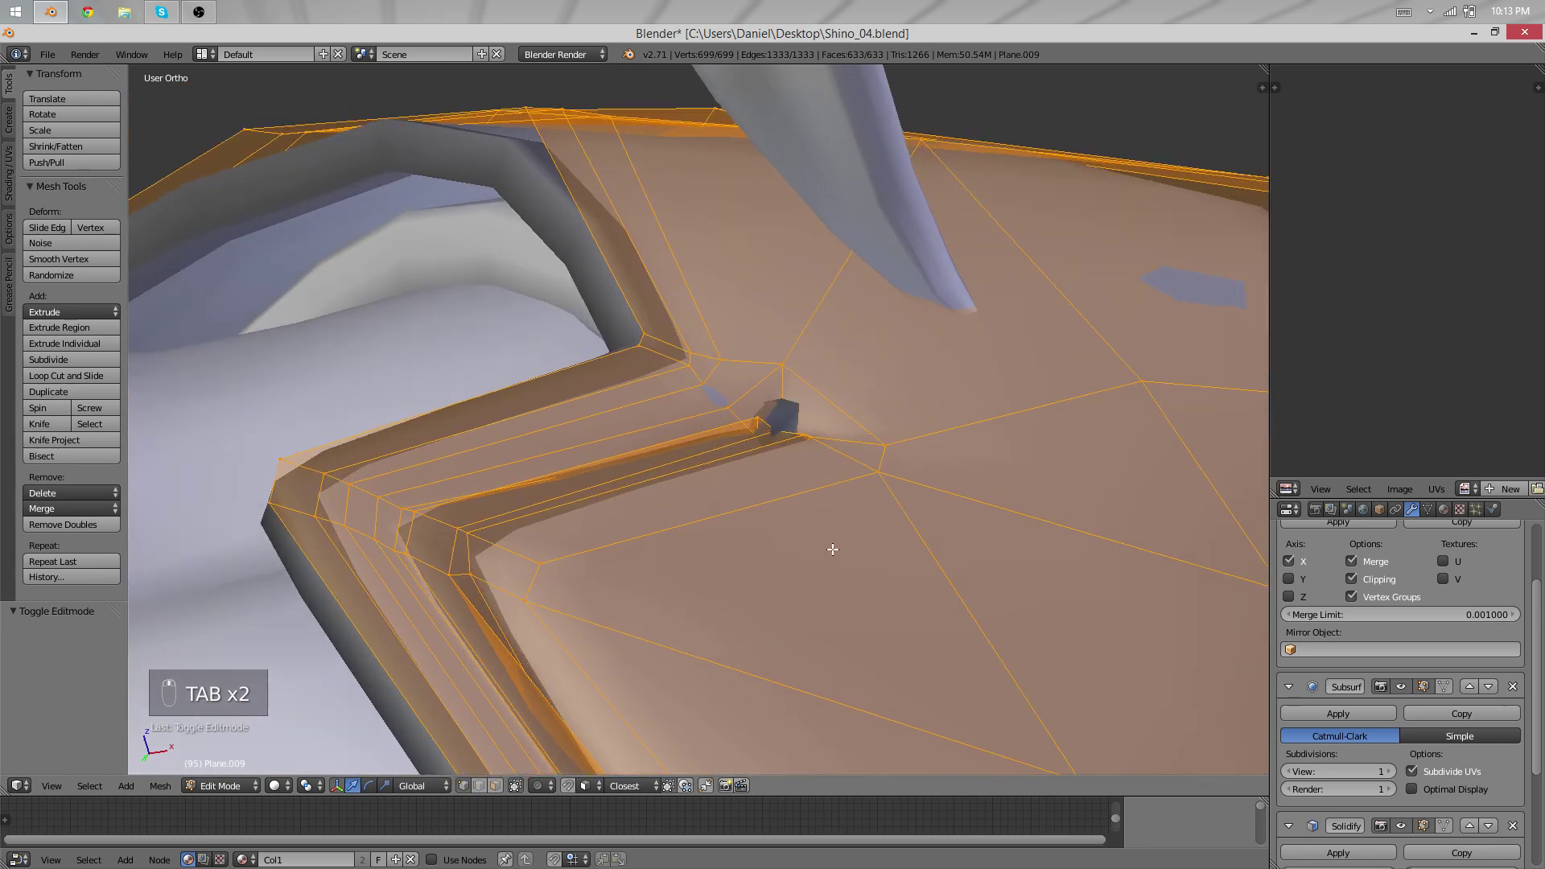
pyautogui.scroll(3, 833, 550)
# Select the whole armour mesh and make its normals consistent.
pyautogui.press('a')
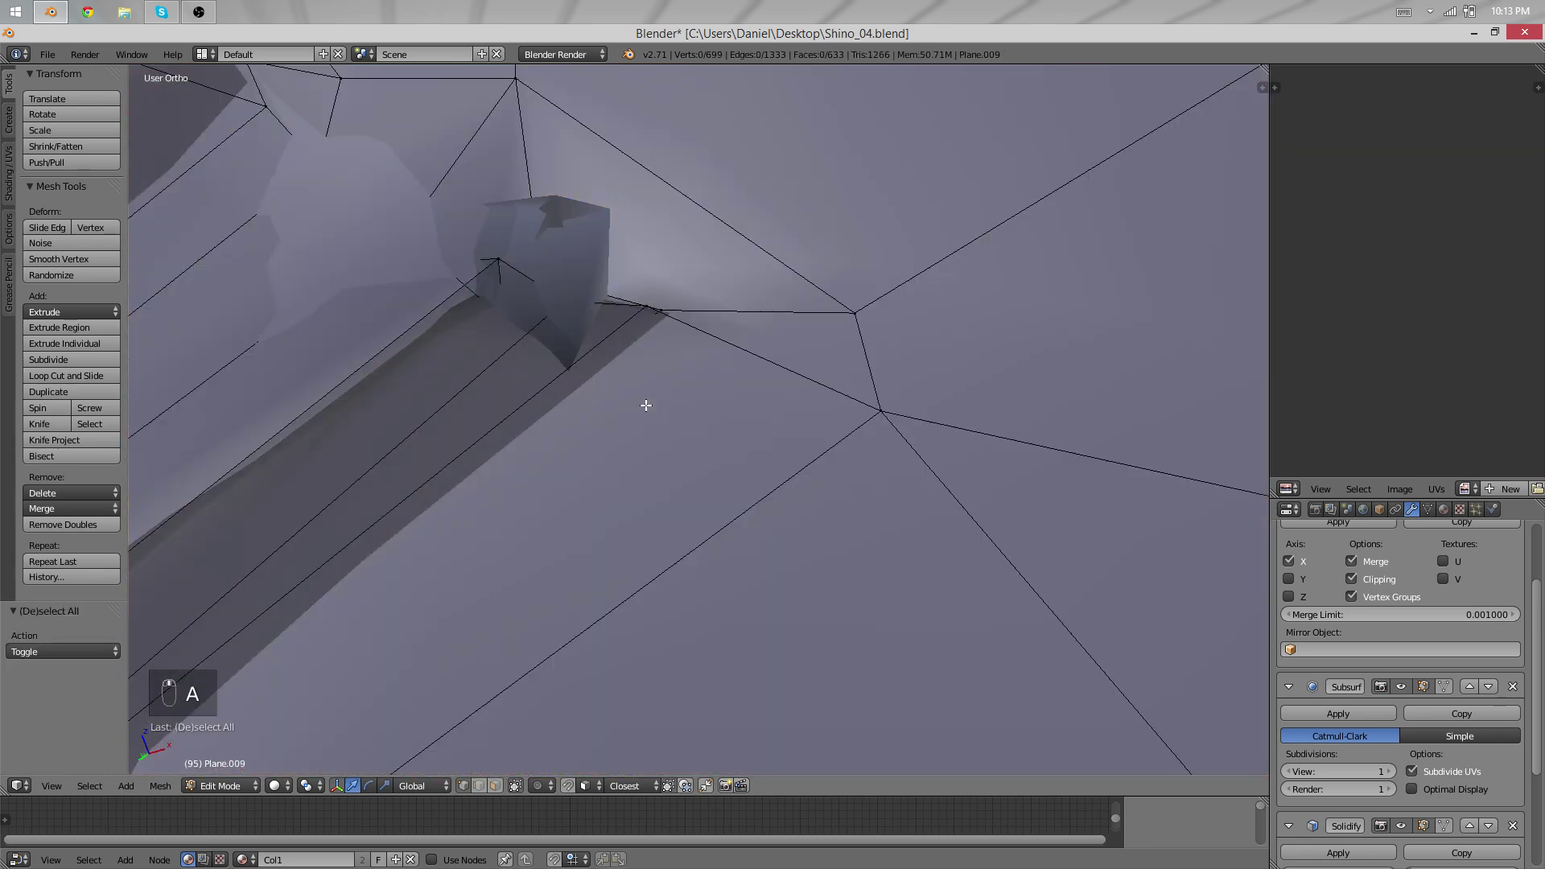
pyautogui.press('a')
pyautogui.scroll(2, 535, 323)
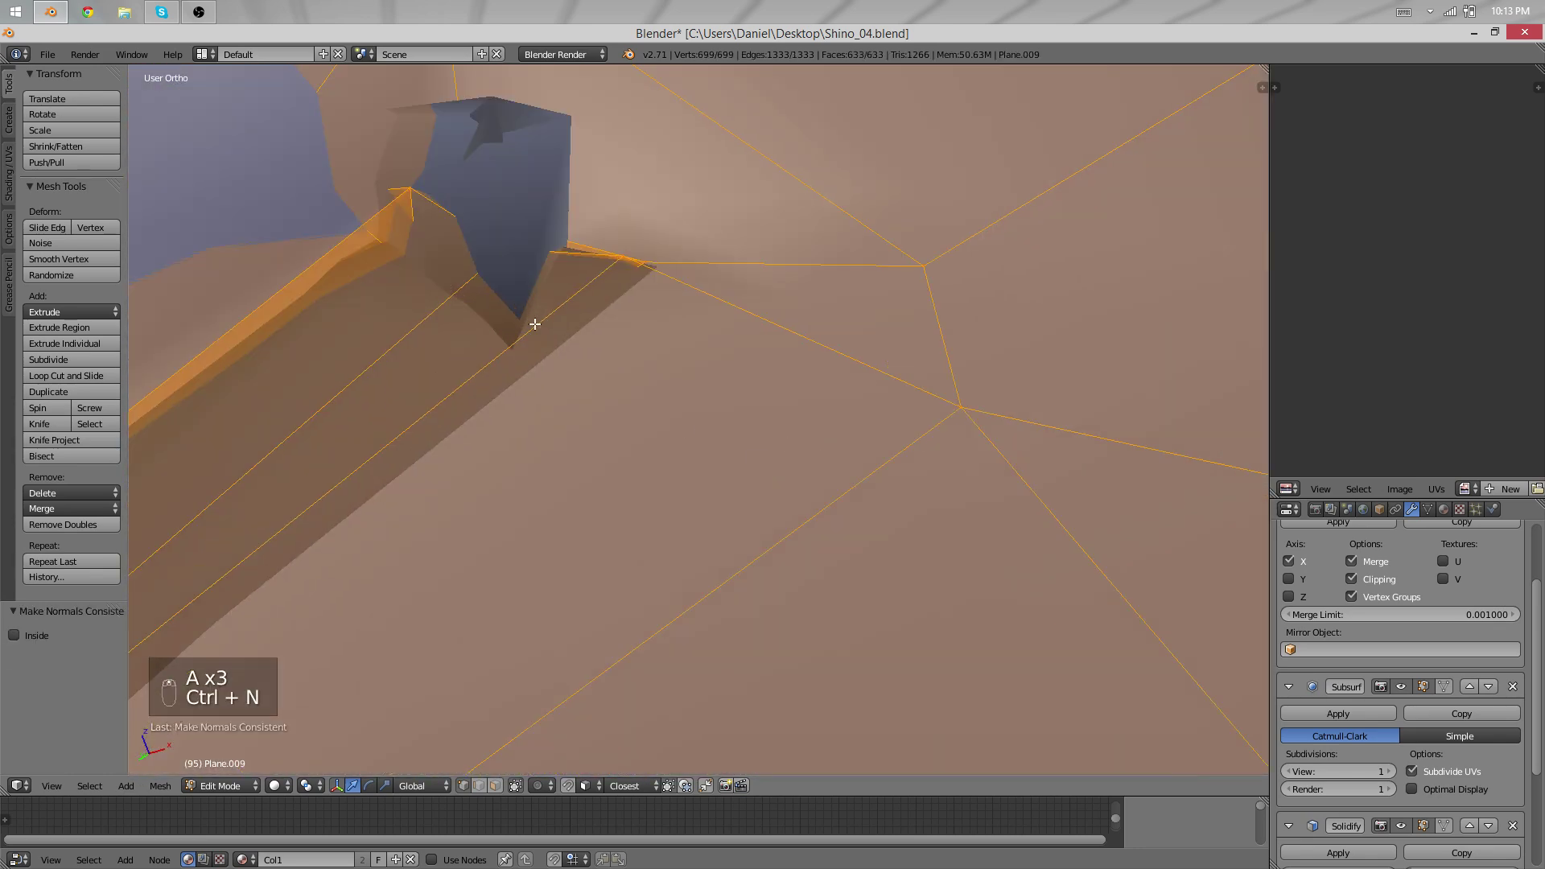
# Select the two misplaced vertices at the groove's shoulder end in wireframe, move them into the groove and scale them to 0.343.
pyautogui.rightClick(562, 262)
pyautogui.press('-')
pyautogui.press('z')
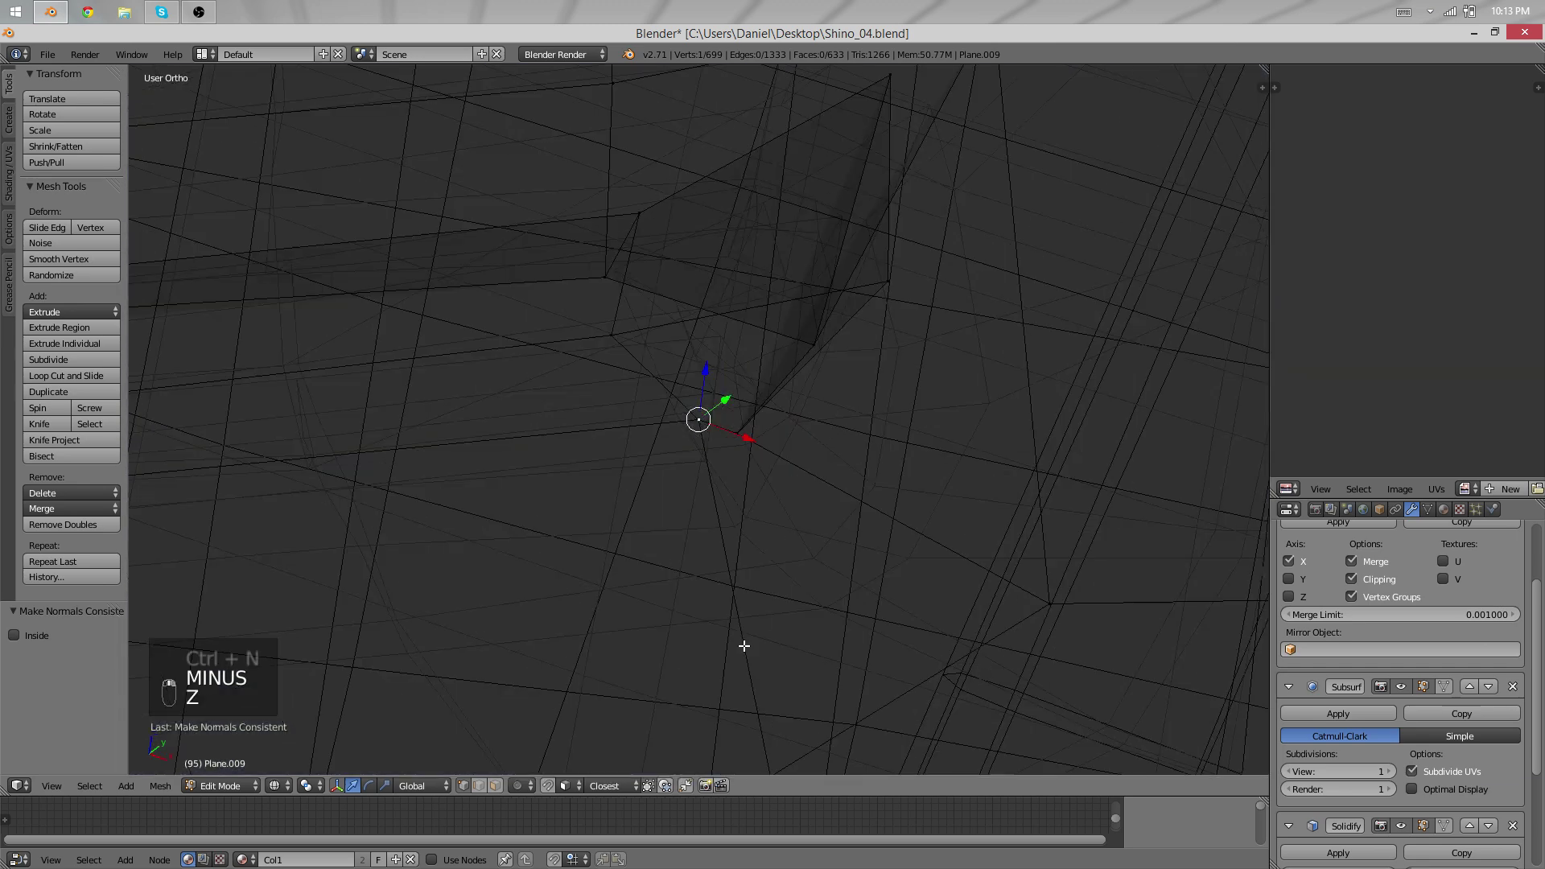
pyautogui.moveTo(745, 646); pyautogui.dragTo(813, 724, button='middle')
pyautogui.press('a')
pyautogui.press('a')
pyautogui.press('a')
pyautogui.rightClick(939, 321)
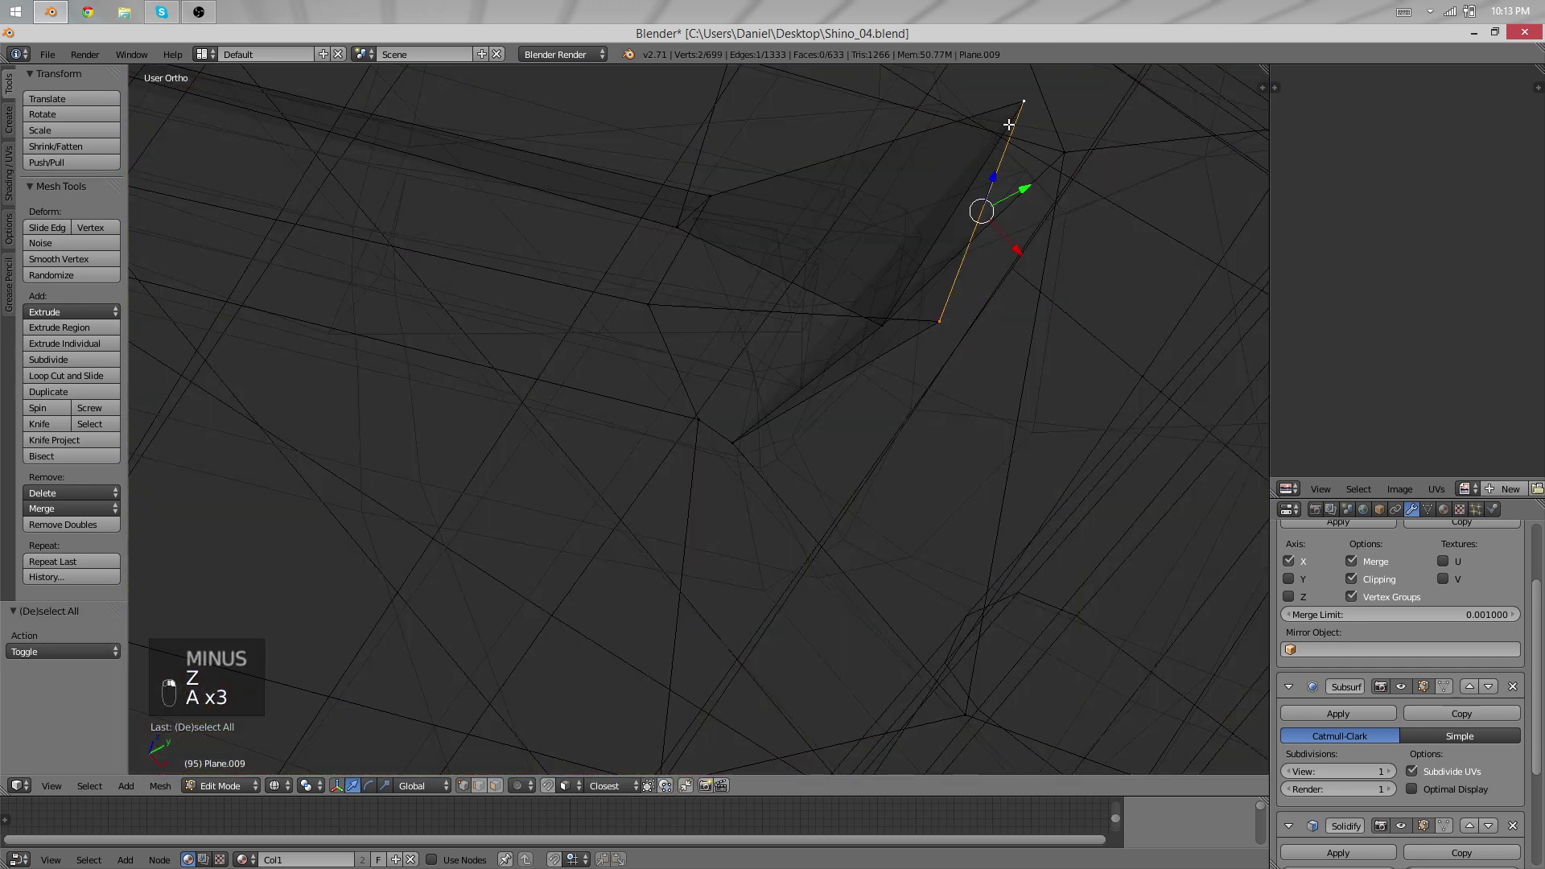
pyautogui.press('g')
pyautogui.click(797, 250)
pyautogui.press('s')
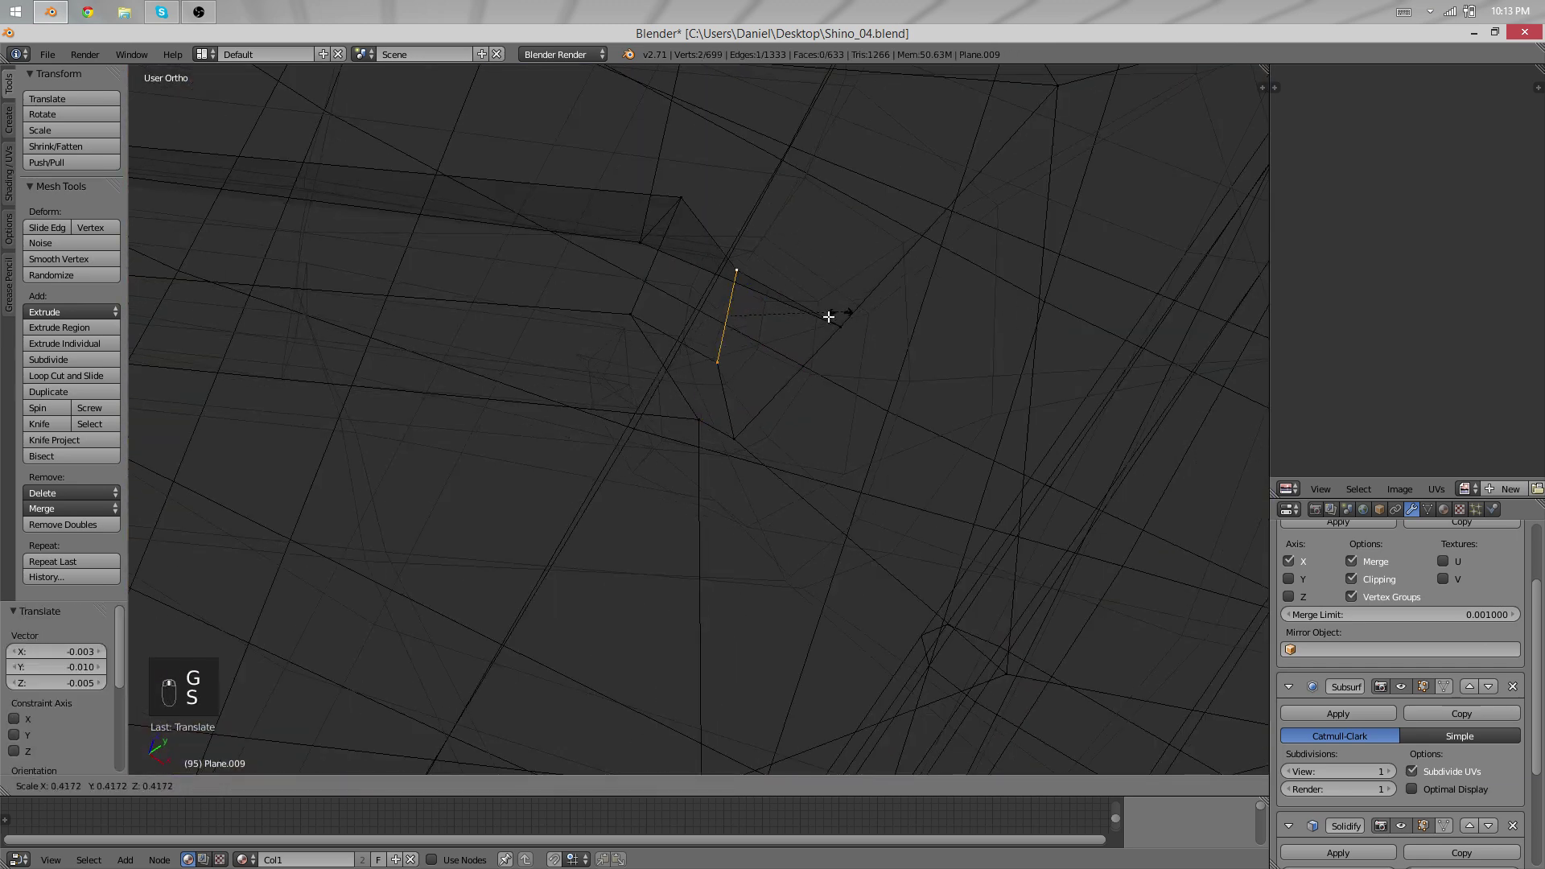
pyautogui.click(837, 321)
# Scale the neighbouring vertex pair at the groove's end in solid view and move it into the groove floor.
pyautogui.press('z')
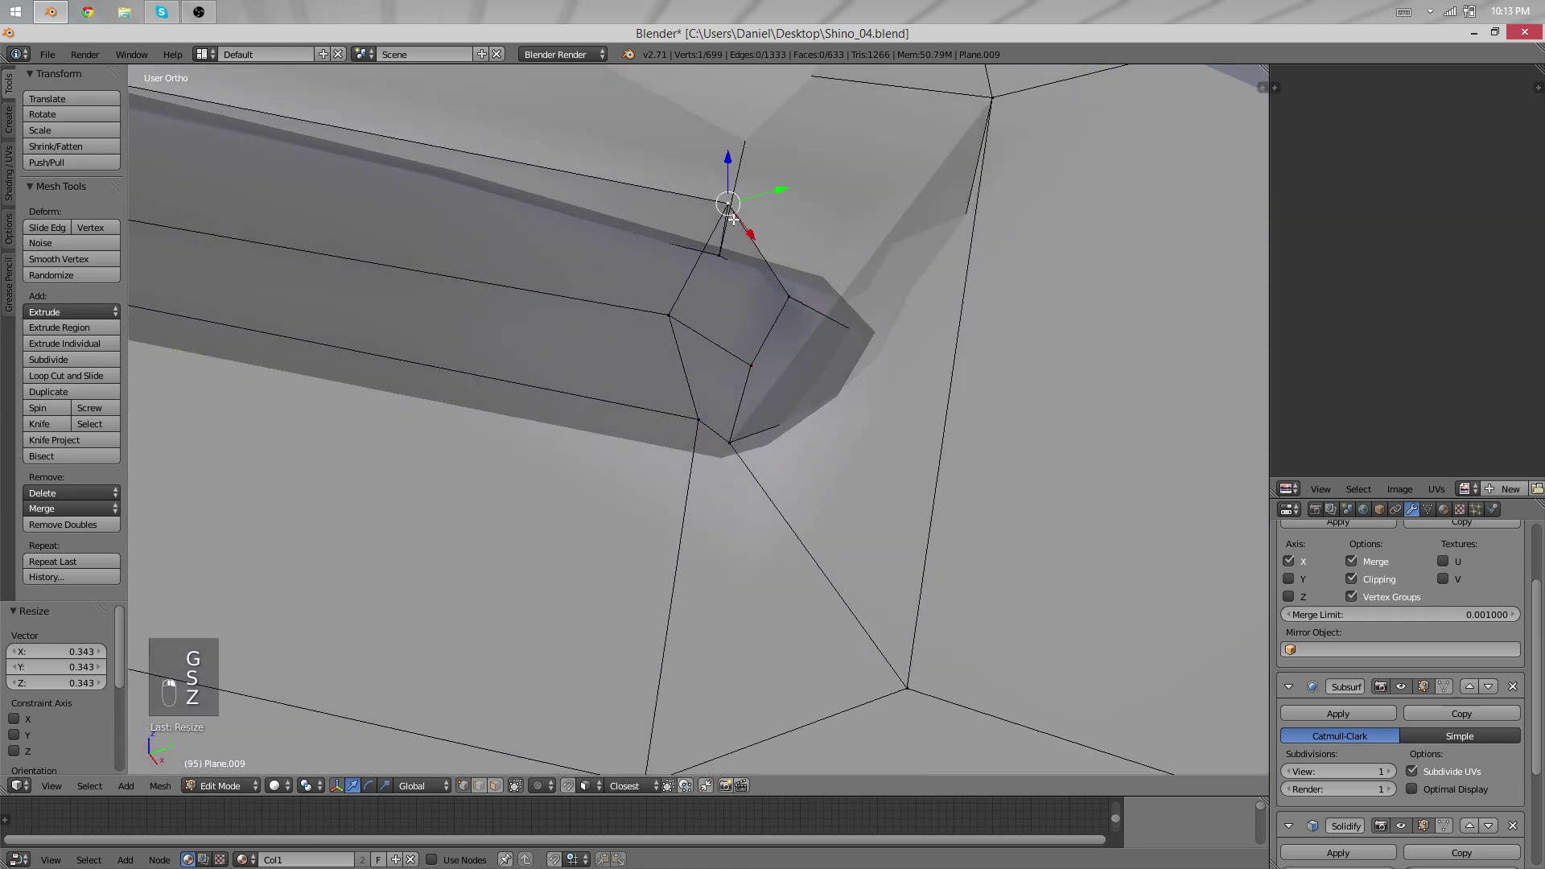
pyautogui.press('s')
pyautogui.click(850, 344)
pyautogui.press('g')
pyautogui.click(853, 417)
pyautogui.moveTo(850, 419); pyautogui.dragTo(817, 429, button='middle')
pyautogui.scroll(3, 817, 429)
pyautogui.scroll(-5, 817, 429)
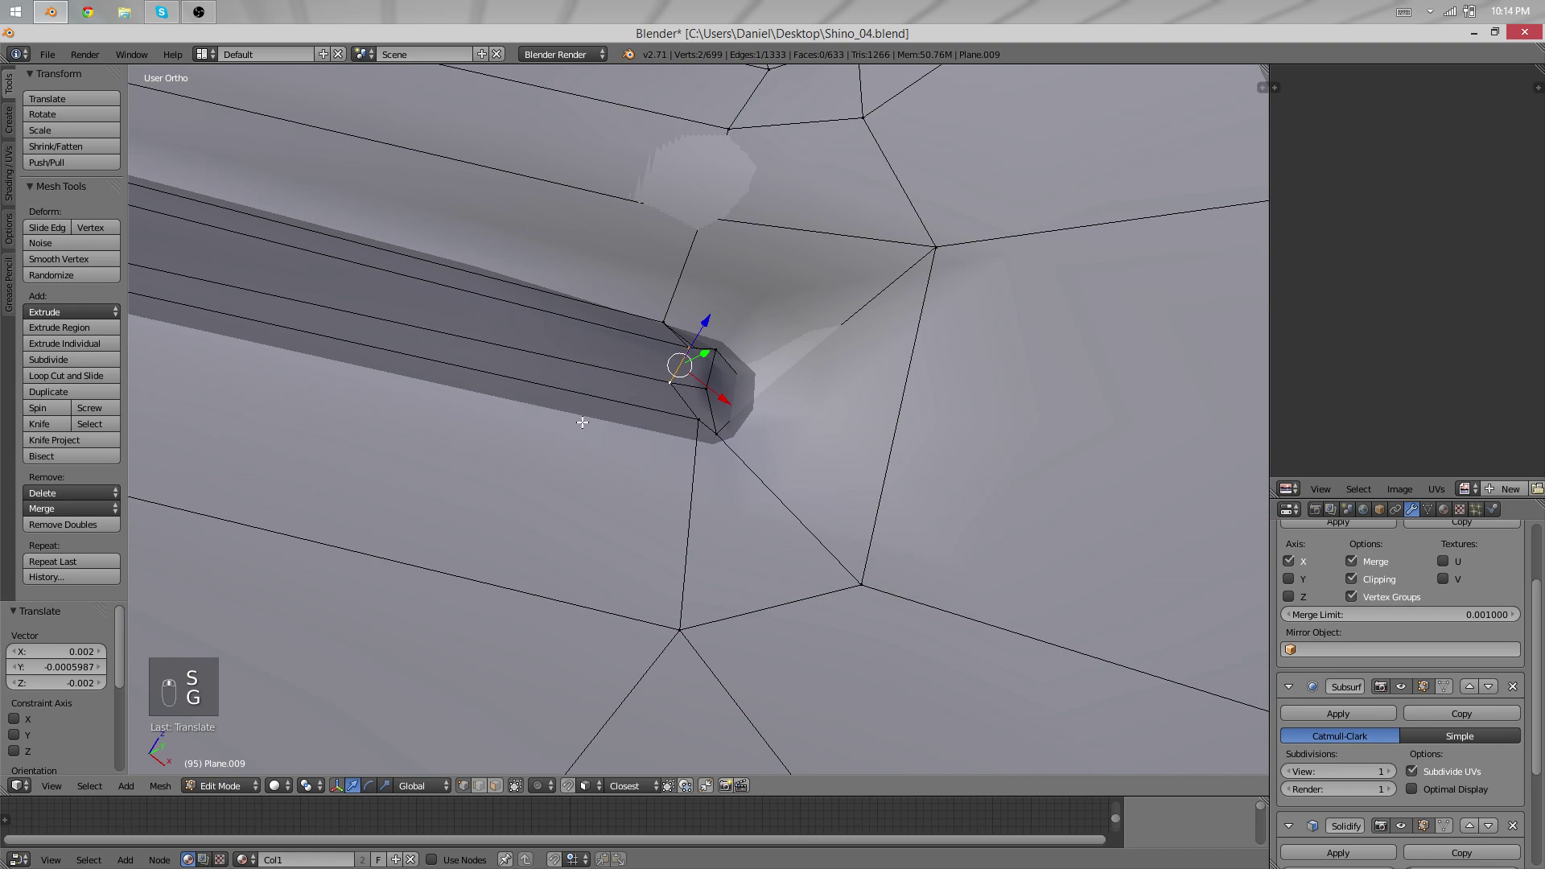
# Box-select the vertices forming the groove's shoulder tip and smooth them twice.
pyautogui.moveTo(583, 423); pyautogui.dragTo(636, 457, button='middle')
pyautogui.press('a')
pyautogui.press('b')
pyautogui.moveTo(632, 281); pyautogui.dragTo(759, 463)
pyautogui.press('q')
pyautogui.press('q')
# Rotate the groove's tip to match the surface and move it by 0.003 on each axis.
pyautogui.scroll(-2, 732, 411)
pyautogui.press('z')
pyautogui.press('z')
pyautogui.moveTo(732, 410)
pyautogui.mouseDown(button='middle')
pyautogui.moveTo(521, 383)
pyautogui.moveTo(669, 397)
pyautogui.mouseUp(button='middle')
pyautogui.press('r')
pyautogui.click(822, 424)
pyautogui.press('g')
pyautogui.click(813, 423)
# Box-select the four-vertex edge row across the groove in wireframe and edge-slide it by a factor of 0.665 toward the tip.
pyautogui.press('z')
pyautogui.moveTo(805, 419); pyautogui.dragTo(569, 428, button='middle')
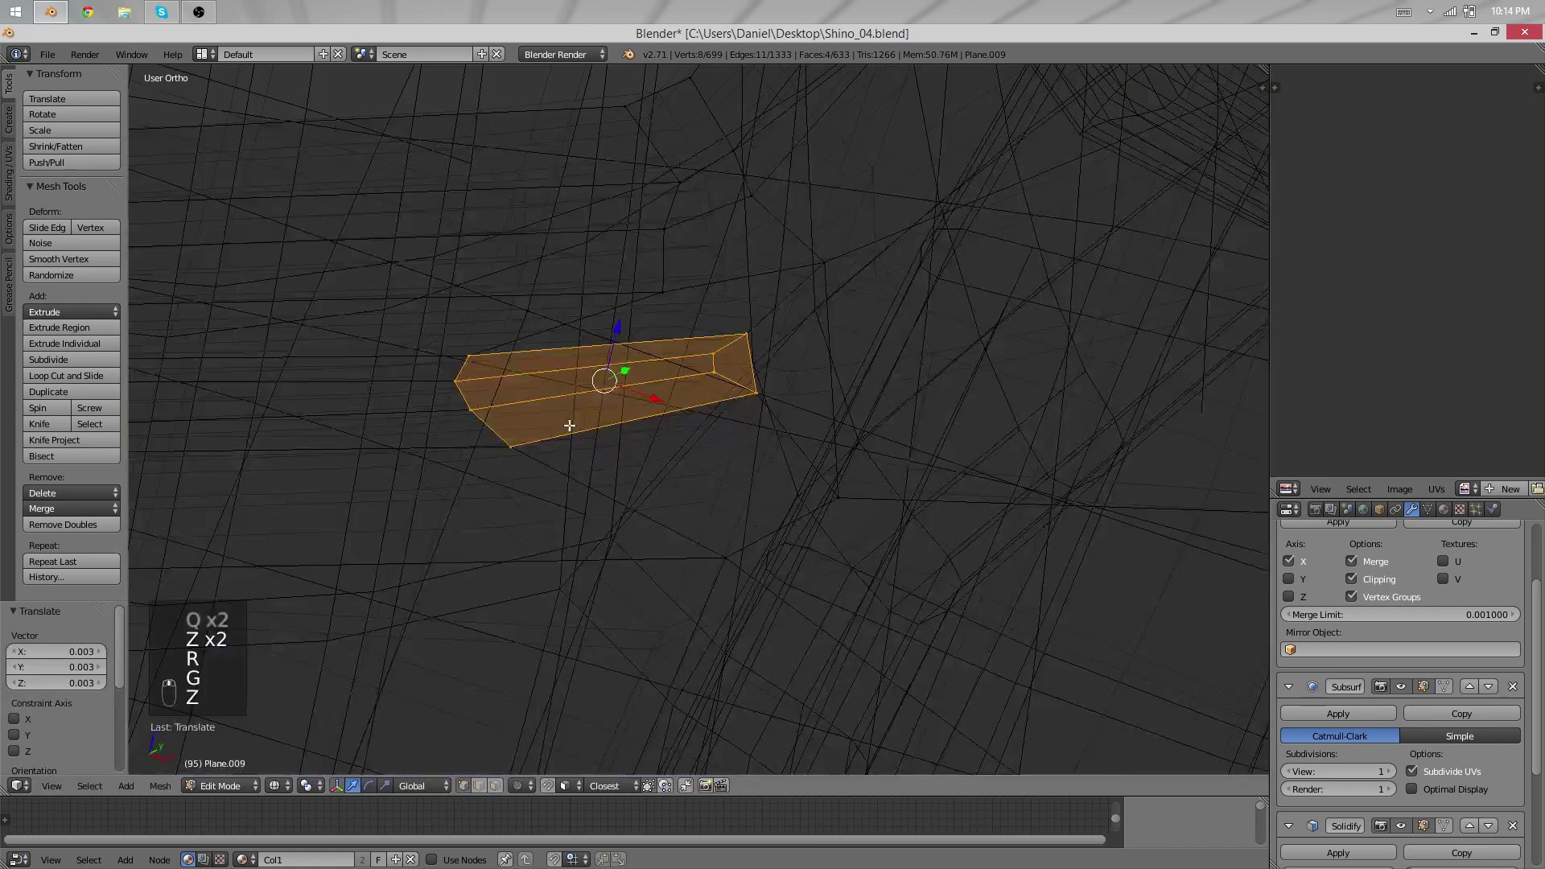
pyautogui.press('b')
pyautogui.moveTo(563, 512); pyautogui.dragTo(390, 342)
pyautogui.press('a')
pyautogui.press('b')
pyautogui.moveTo(582, 519); pyautogui.dragTo(459, 370)
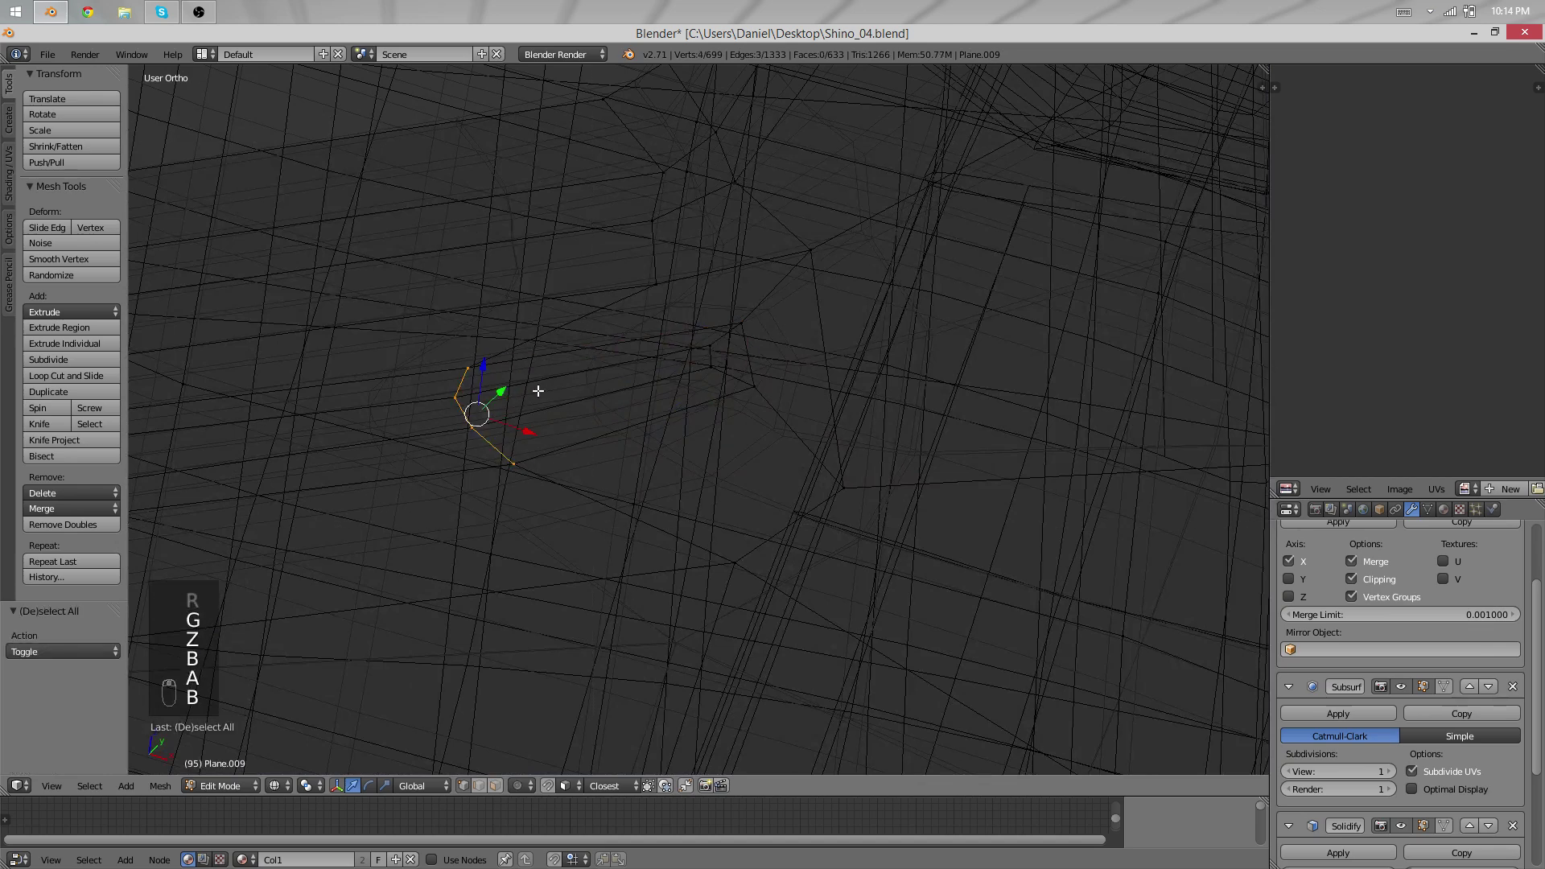
pyautogui.press('g')
pyautogui.press('g')
pyautogui.click(677, 342)
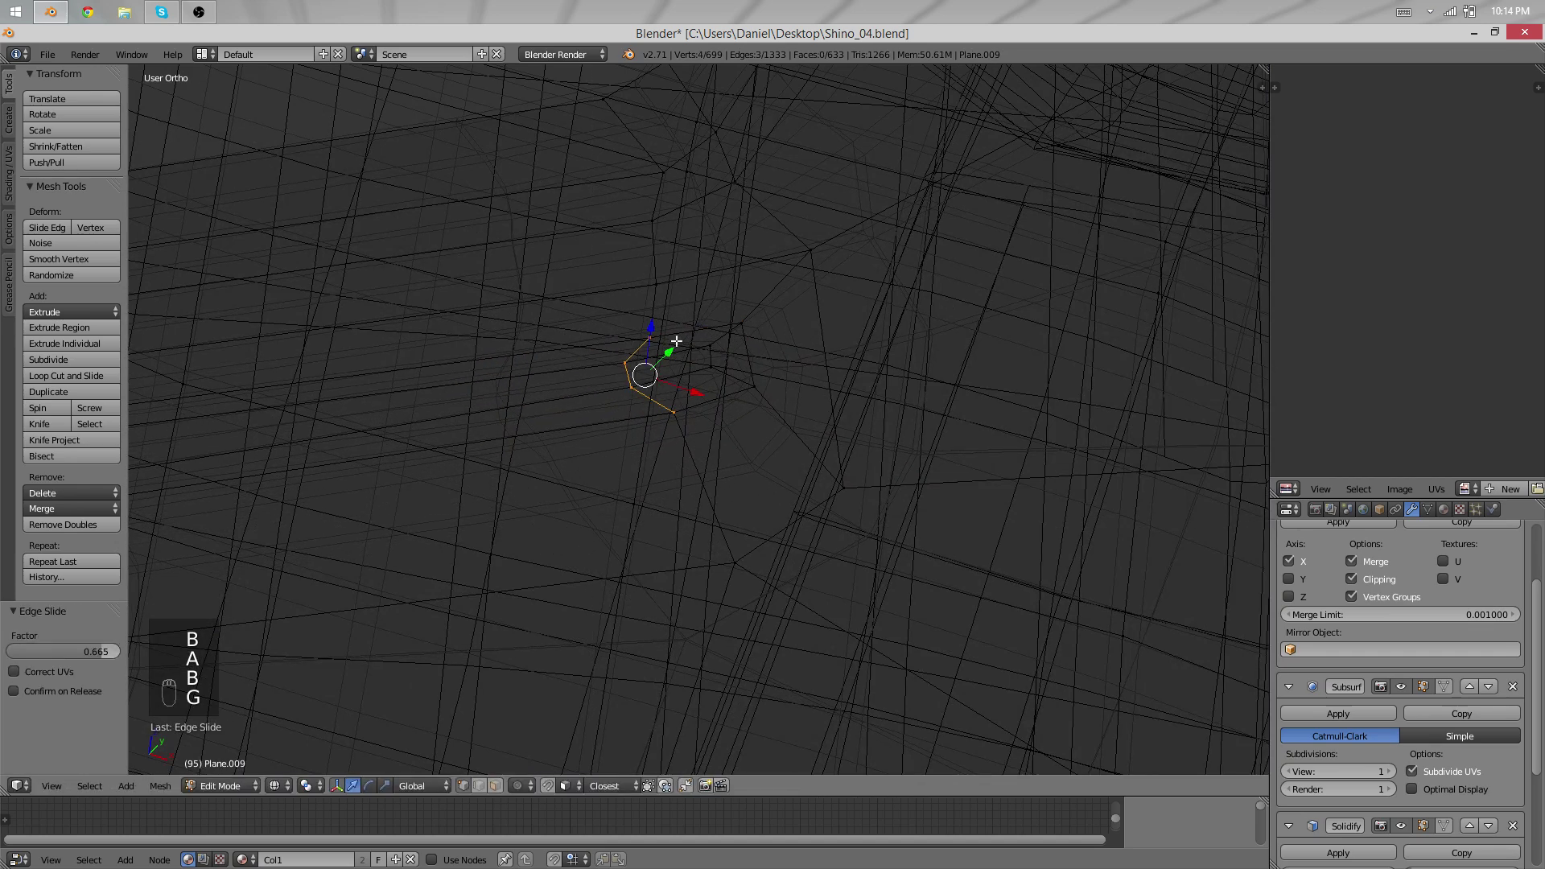
# Edge-slide only the two inner vertices of that row closer to the groove's tip and check it in Object Mode.
pyautogui.keyDown('shift'); pyautogui.rightClick(631, 394); pyautogui.keyUp('shift')
pyautogui.press('g')
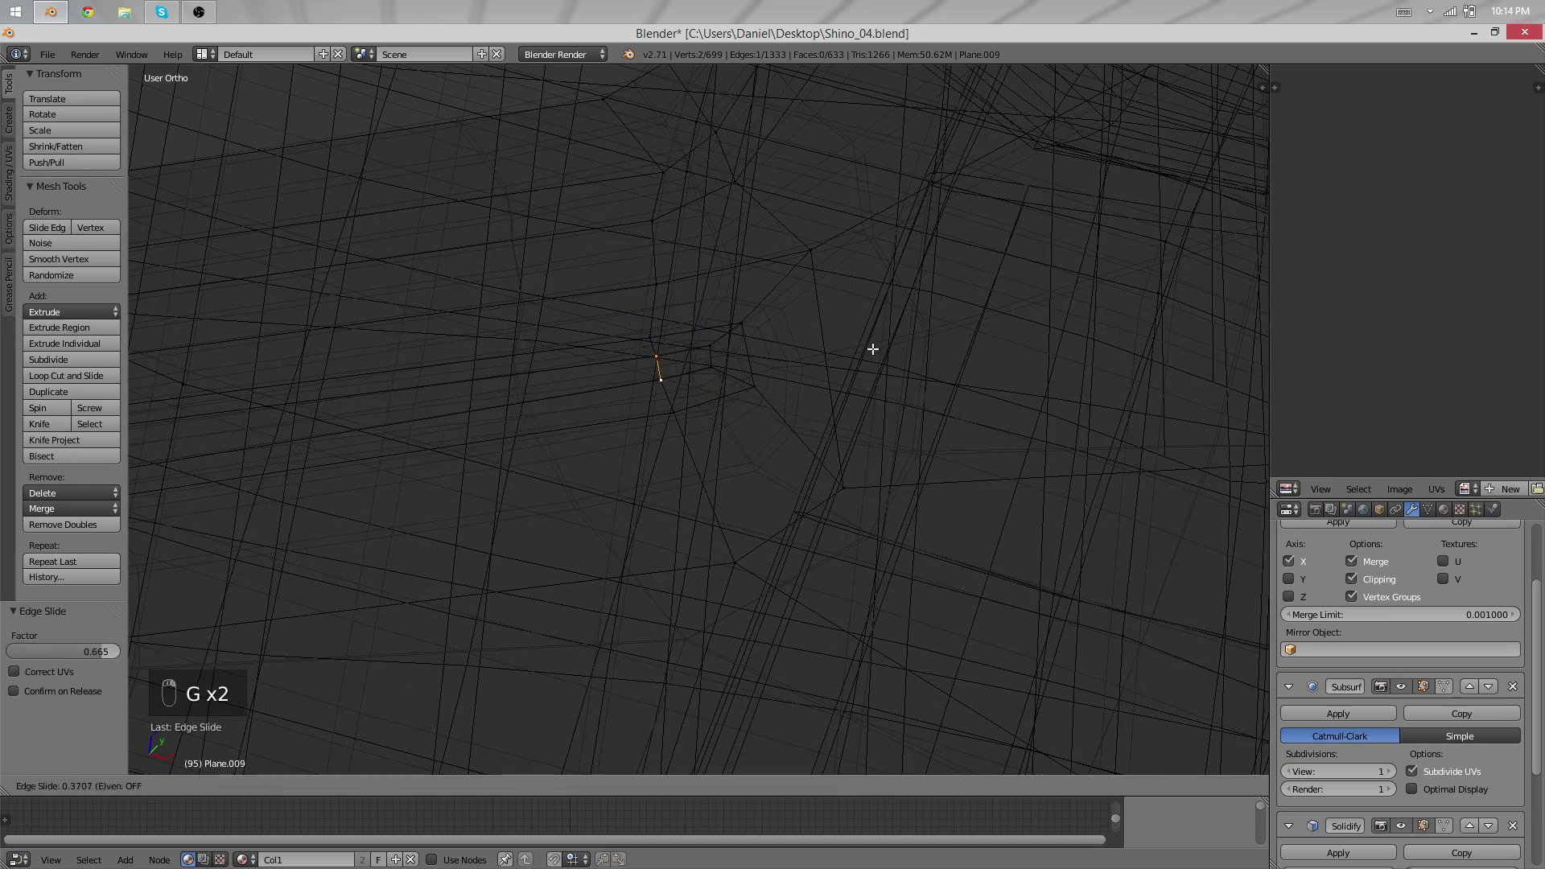
pyautogui.click(873, 349)
pyautogui.press('z')
pyautogui.press('Tab')
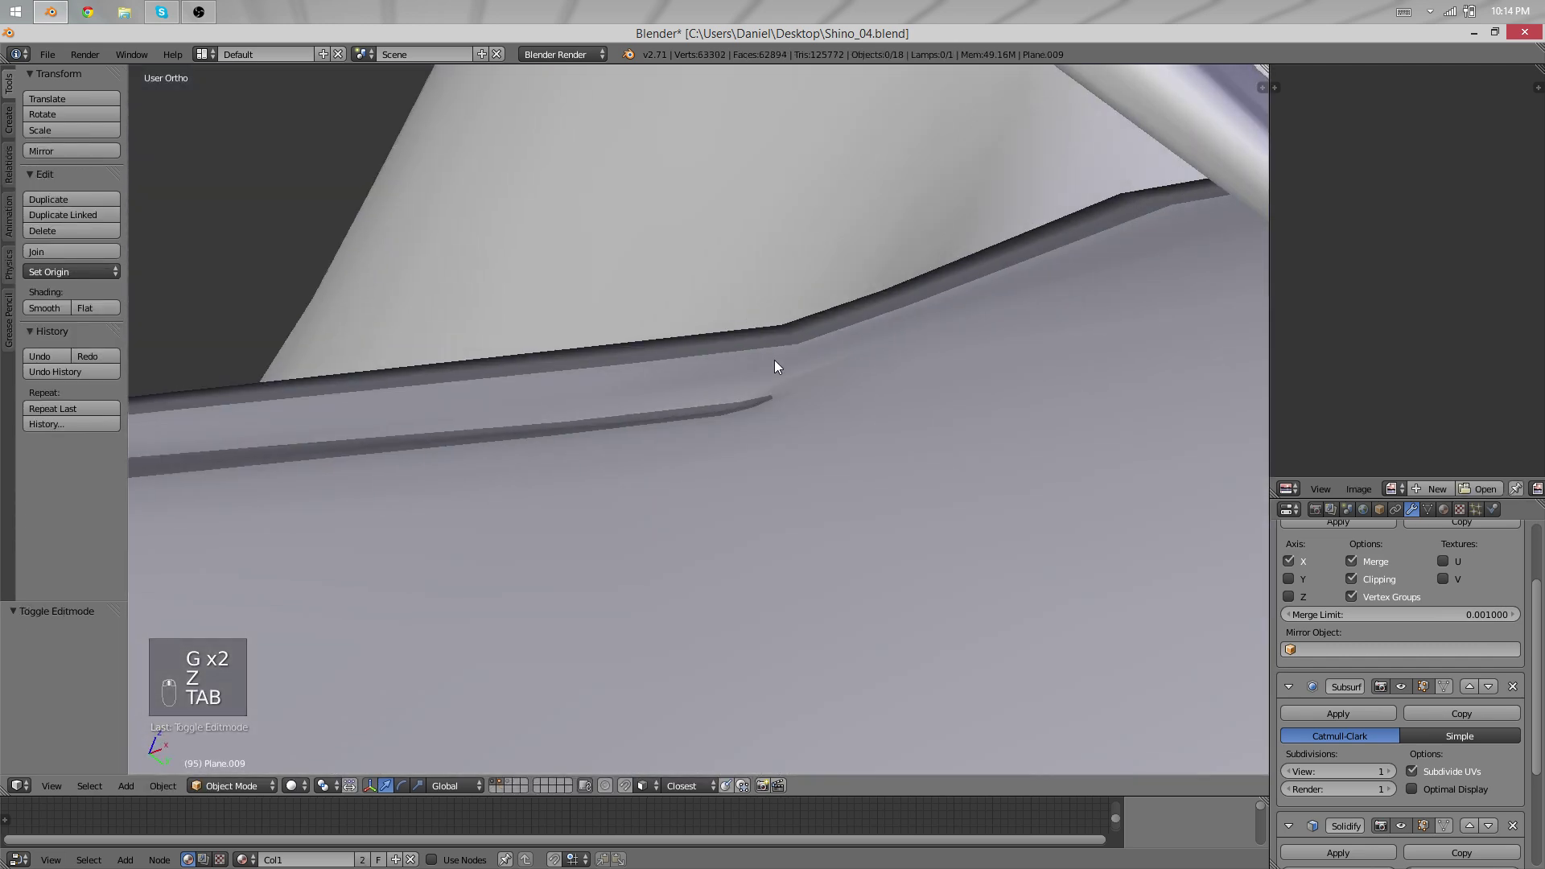
# Move the vertices around the groove's shoulder tip to round off its end and check the shape in Object Mode.
pyautogui.press('Tab')
pyautogui.keyDown('shift'); pyautogui.rightClick(697, 409); pyautogui.keyUp('shift')
pyautogui.press('g')
pyautogui.moveTo(774, 360)
pyautogui.mouseDown(button='middle')
pyautogui.moveTo(705, 410)
pyautogui.moveTo(752, 350)
pyautogui.mouseUp(button='middle')
pyautogui.click(691, 409)
pyautogui.rightClick(755, 346)
pyautogui.press('g')
pyautogui.click(751, 383)
pyautogui.scroll(-5, 724, 418)
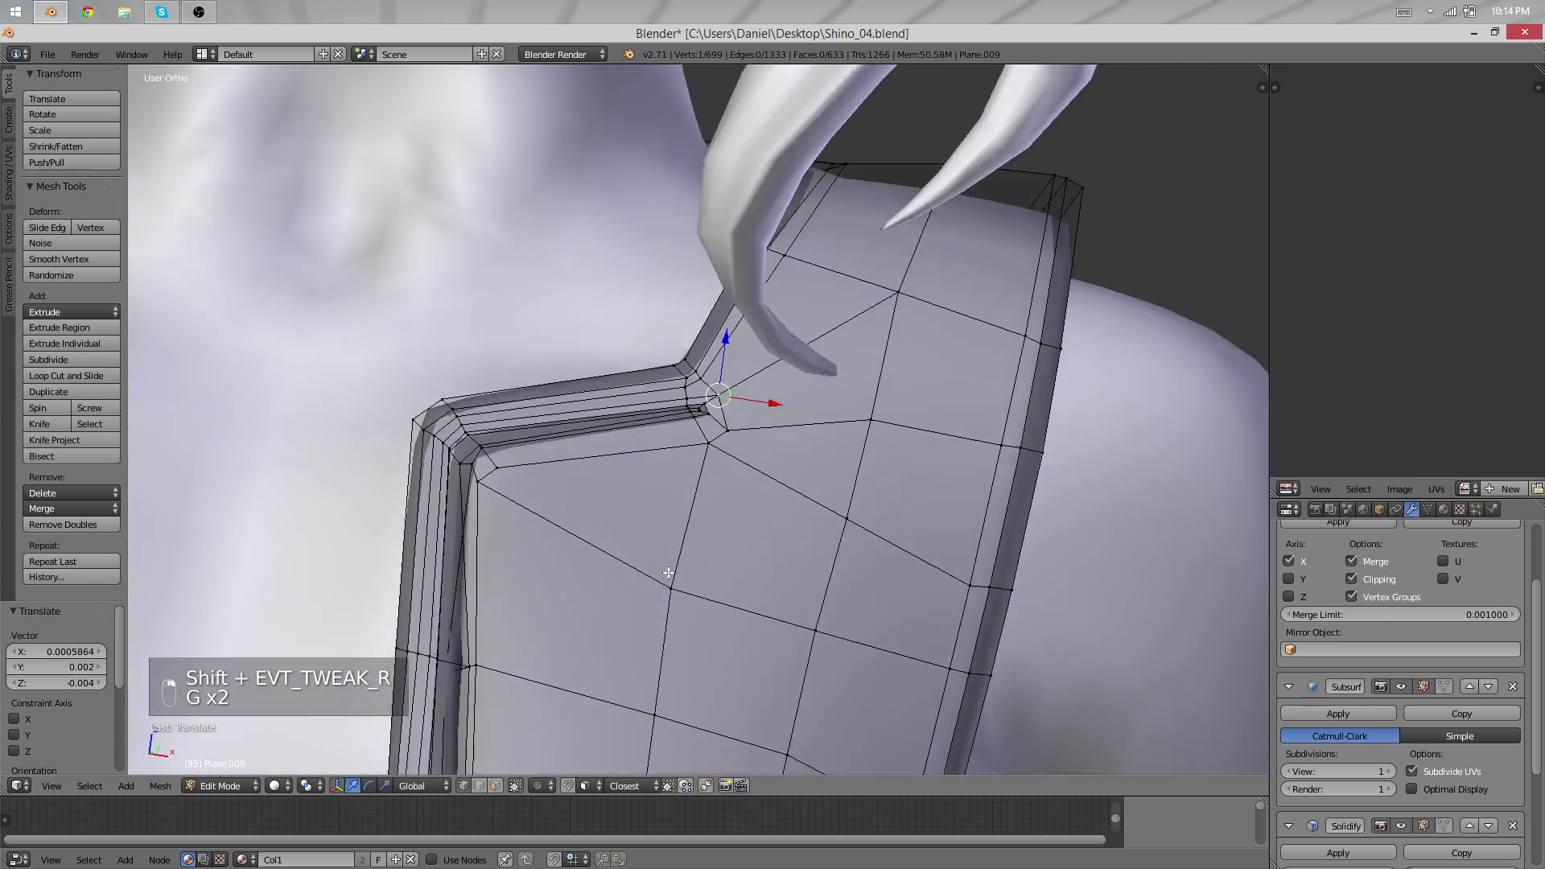
pyautogui.press('Tab')
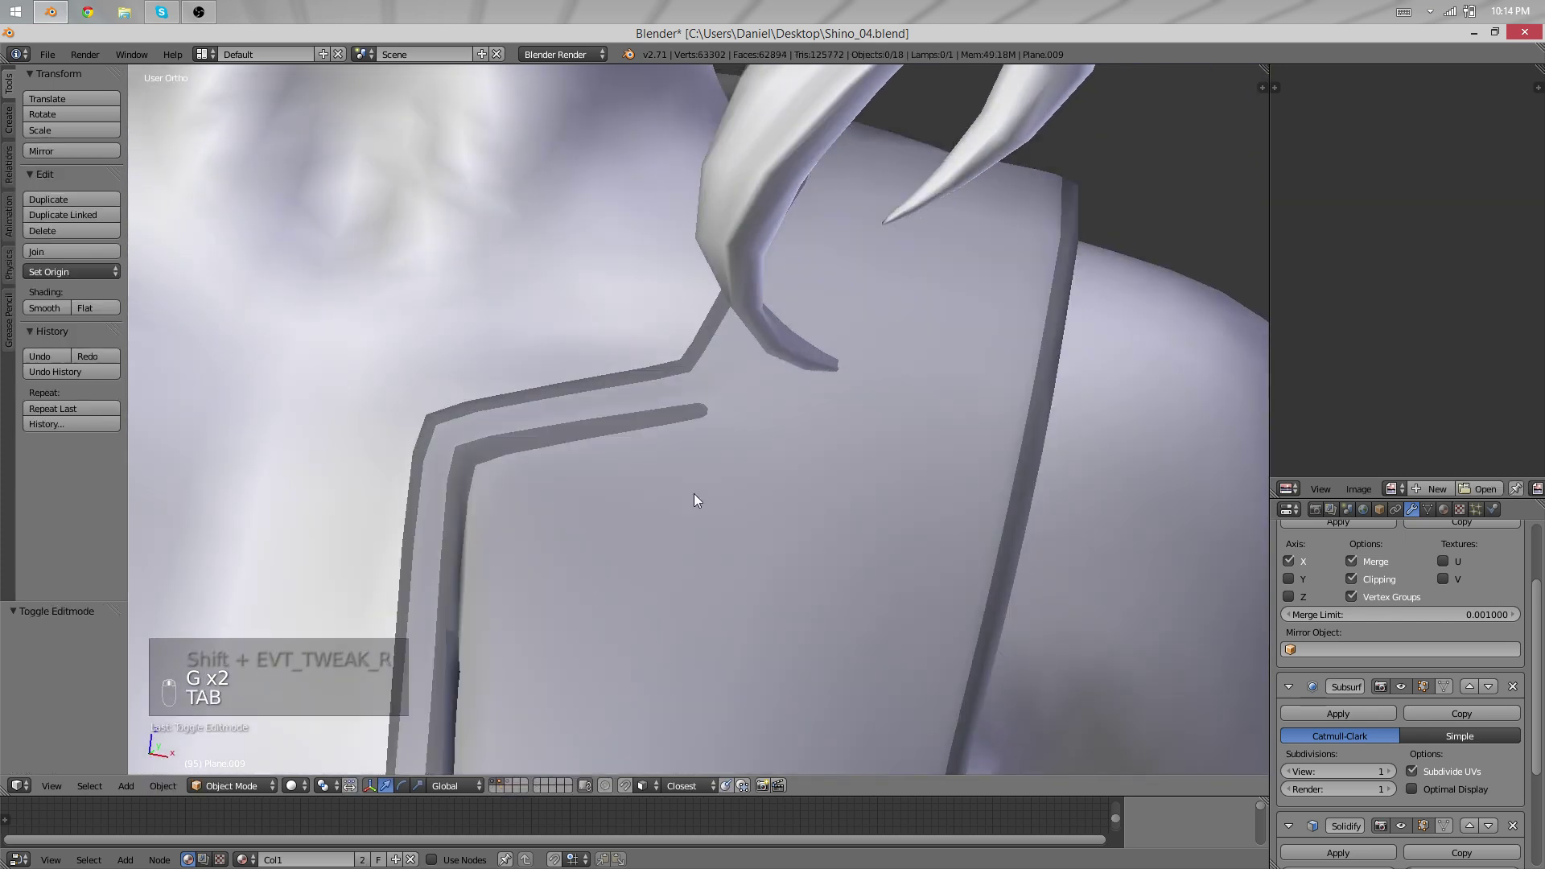
# Edge-slide the edge in the neckline groove's upper corner by a factor of -0.119.
pyautogui.press('Tab')
pyautogui.keyDown('shift'); pyautogui.moveTo(693, 494); pyautogui.dragTo(916, 415, button='middle'); pyautogui.keyUp('shift')
pyautogui.scroll(7, 699, 420)
pyautogui.rightClick(638, 269)
pyautogui.press('g')
pyautogui.press('g')
pyautogui.click(693, 238)
# Move the vertices along the groove's upper corner and side wall into line and check them in Object Mode.
pyautogui.moveTo(696, 387); pyautogui.dragTo(689, 331, button='right')
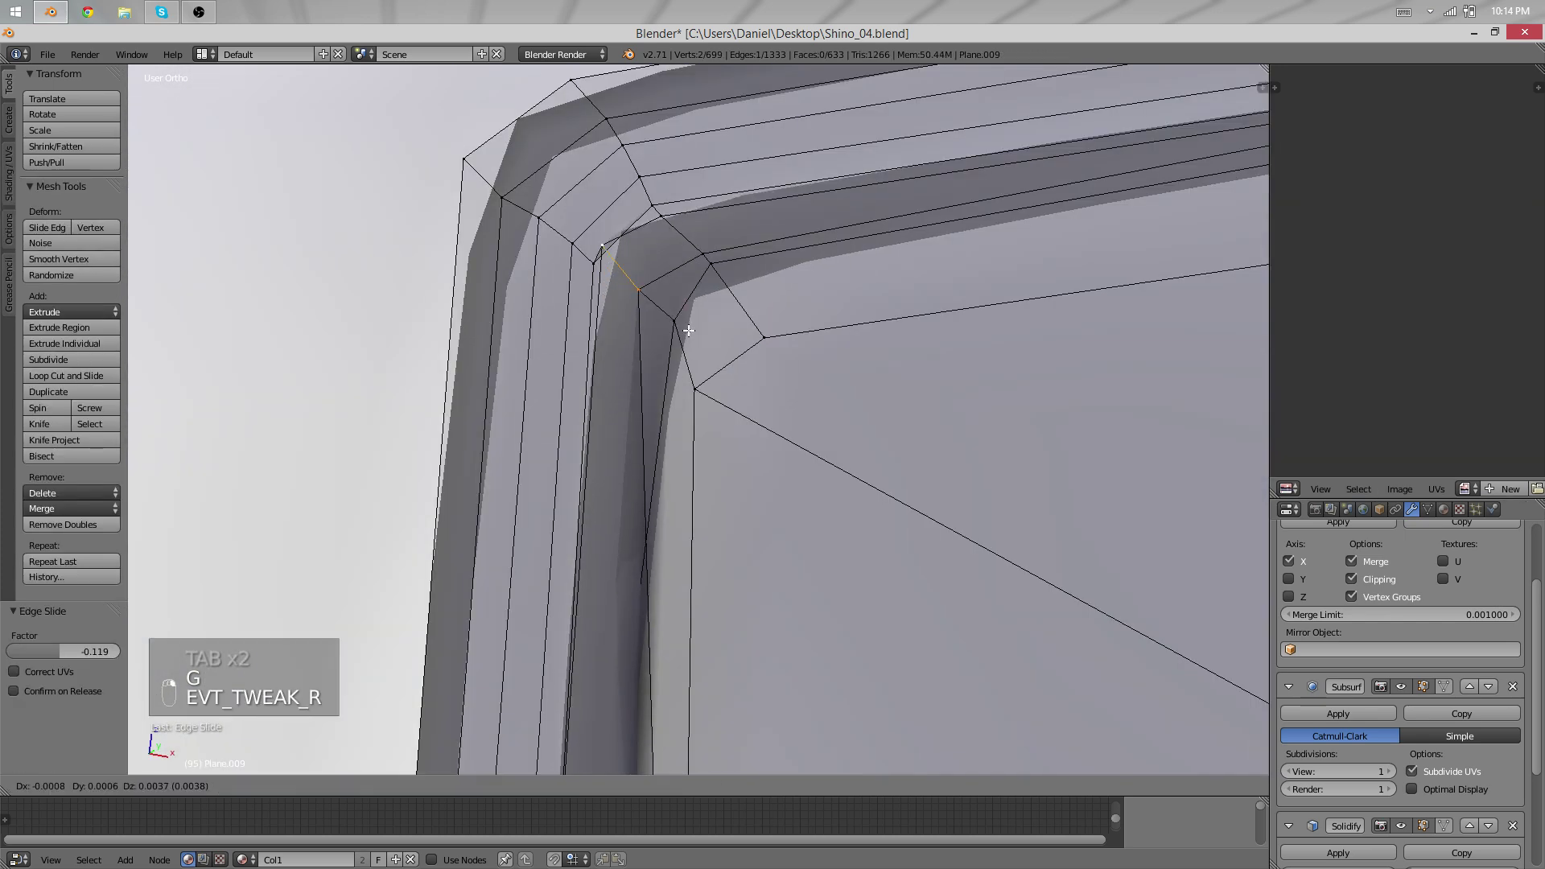
pyautogui.rightClick(689, 331)
pyautogui.rightClick(681, 325)
pyautogui.press('g')
pyautogui.click(681, 359)
pyautogui.moveTo(689, 427); pyautogui.dragTo(1060, 498, button='middle')
pyautogui.press('g')
pyautogui.click(496, 508)
pyautogui.press('Tab')
pyautogui.press('Tab')
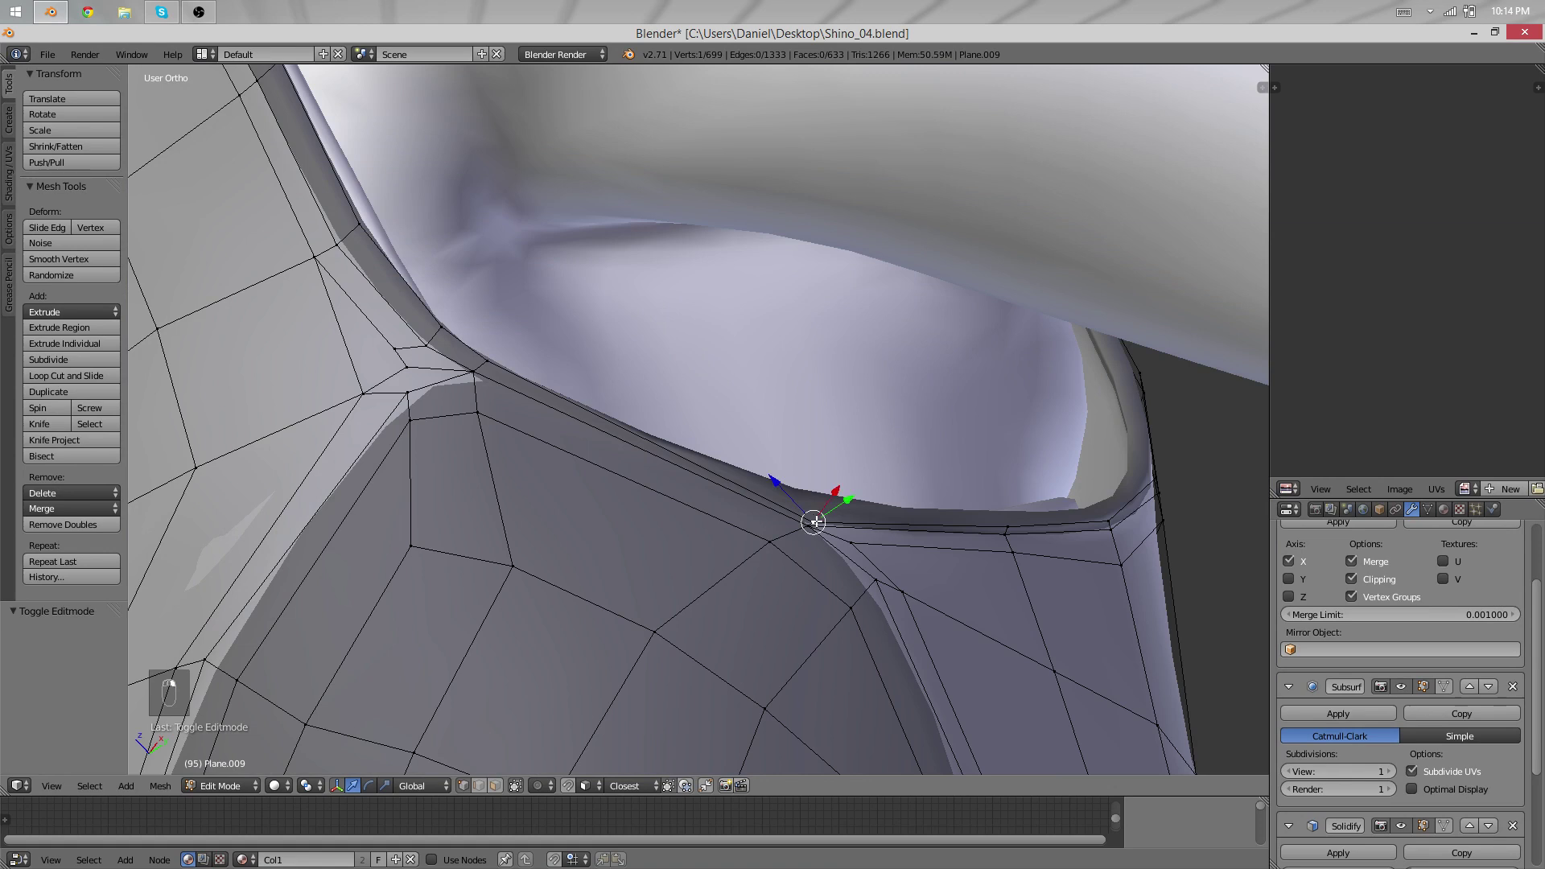
# Move the vertex on the armhole's lower edge, above the dark chest panel, by about 0.014 along Z.
pyautogui.moveTo(814, 522); pyautogui.dragTo(857, 518, button='middle')
pyautogui.press('g')
pyautogui.click(847, 509)
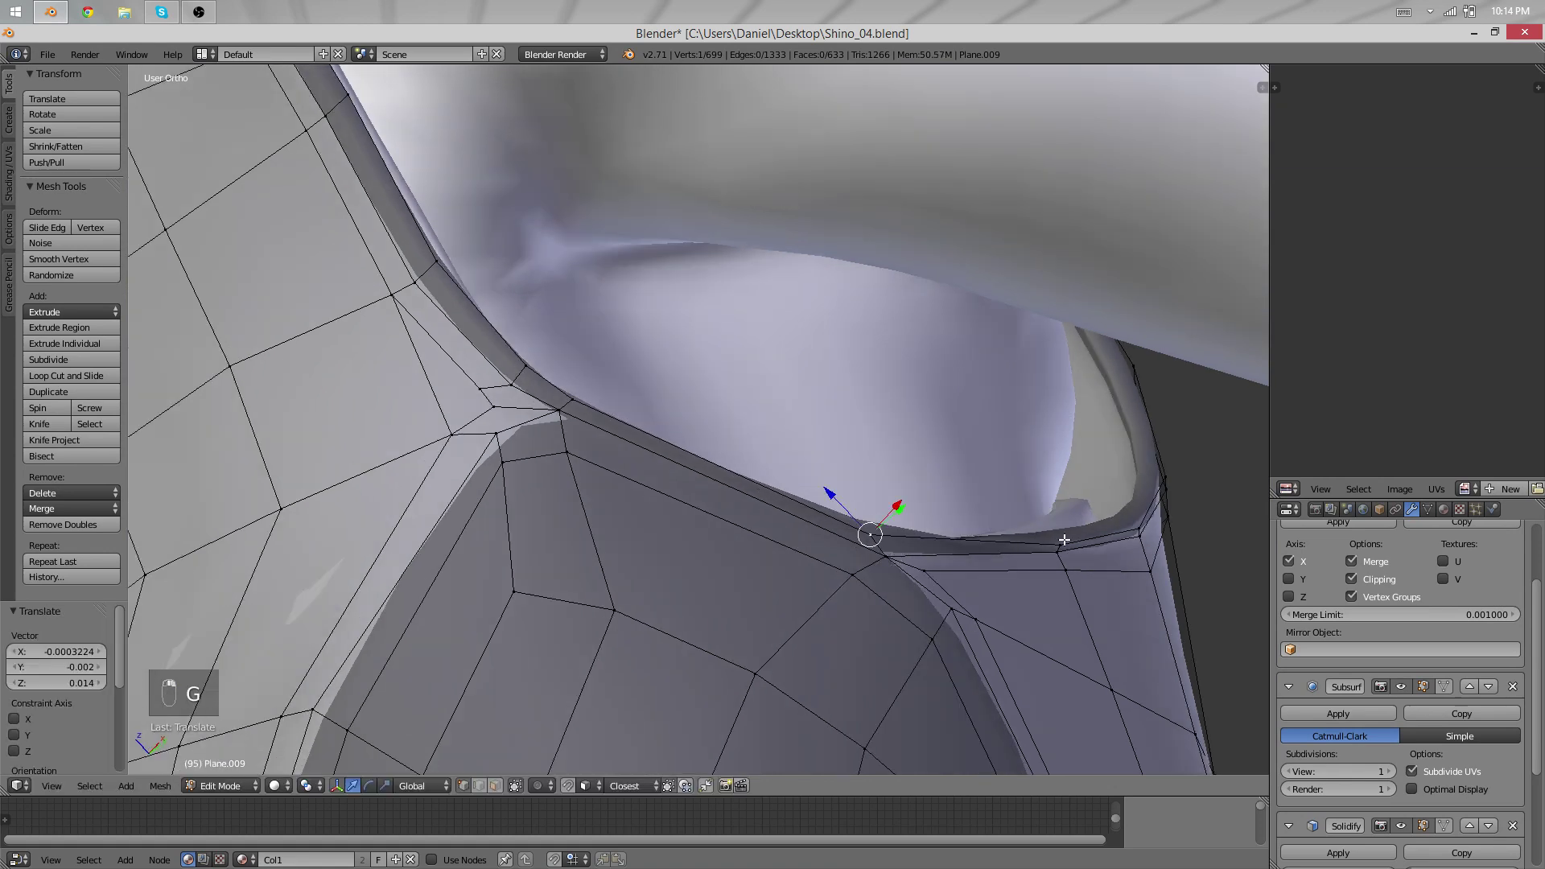
# Move the vertices around the armhole's lower outer corner into a smoother line along its rim.
pyautogui.keyDown('shift'); pyautogui.rightClick(1136, 523); pyautogui.keyUp('shift')
pyautogui.press('g')
pyautogui.click(1111, 487)
pyautogui.moveTo(1146, 504); pyautogui.dragTo(499, 414, button='middle')
pyautogui.rightClick(1101, 484)
pyautogui.press('g')
pyautogui.click(1086, 462)
pyautogui.scroll(-8, 1024, 479)
pyautogui.press('g')
pyautogui.click(497, 421)
# Examine the torso armour's front panels and centre seam in Object Mode.
pyautogui.press('Tab')
pyautogui.keyDown('shift'); pyautogui.moveTo(665, 709); pyautogui.dragTo(748, 629, button='middle'); pyautogui.keyUp('shift')
pyautogui.press('Tab')
pyautogui.scroll(3, 761, 565)
pyautogui.moveTo(760, 565); pyautogui.dragTo(775, 617, button='middle')
pyautogui.press('Tab')
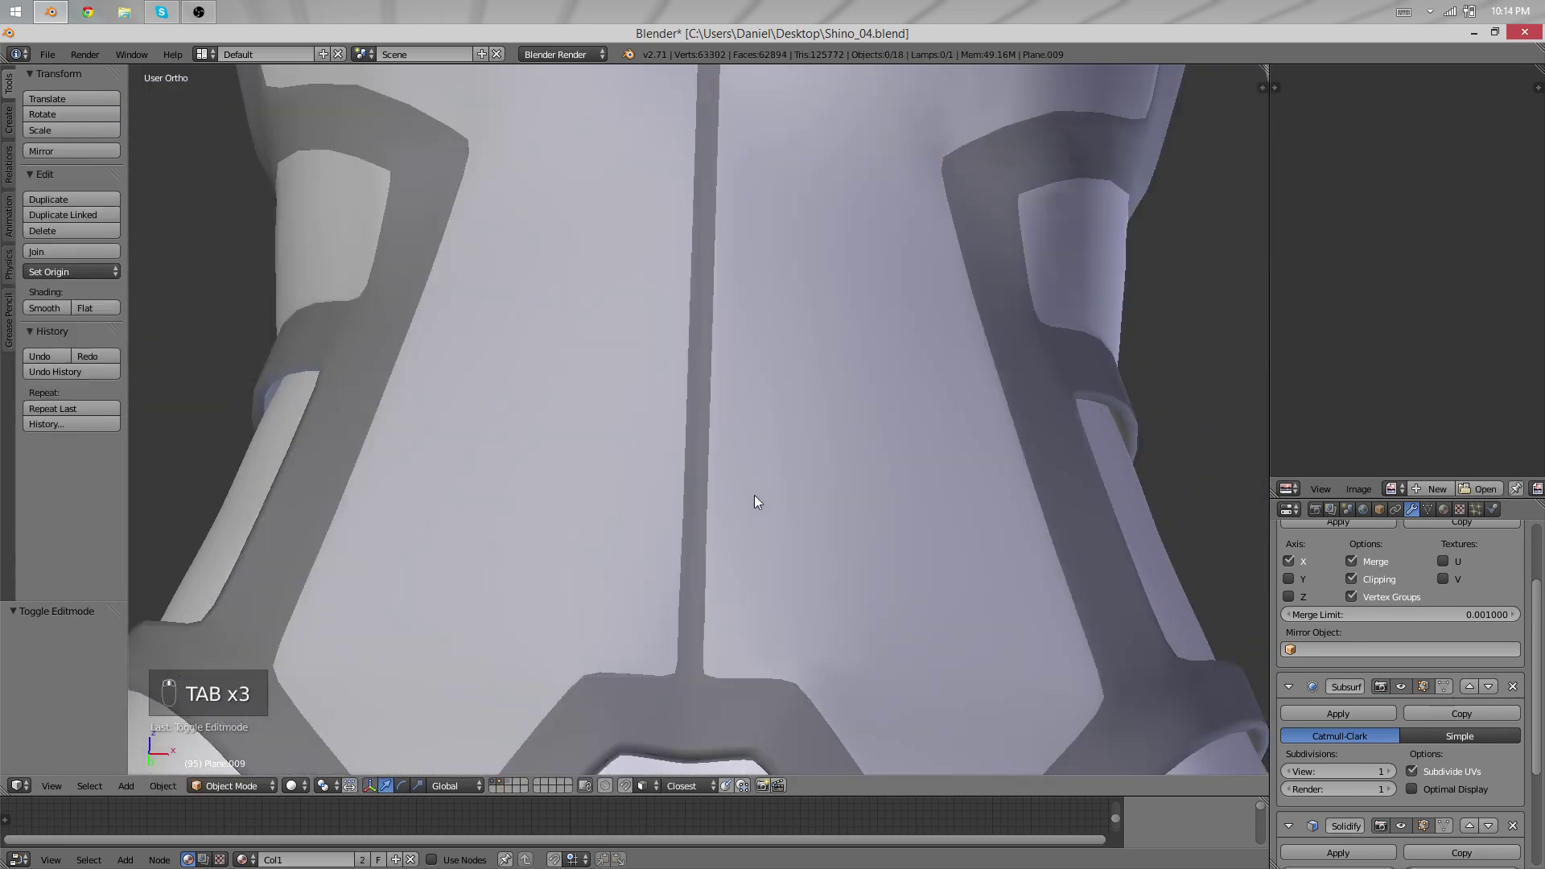
pyautogui.press('Tab')
pyautogui.moveTo(753, 193); pyautogui.dragTo(655, 713, button='middle')
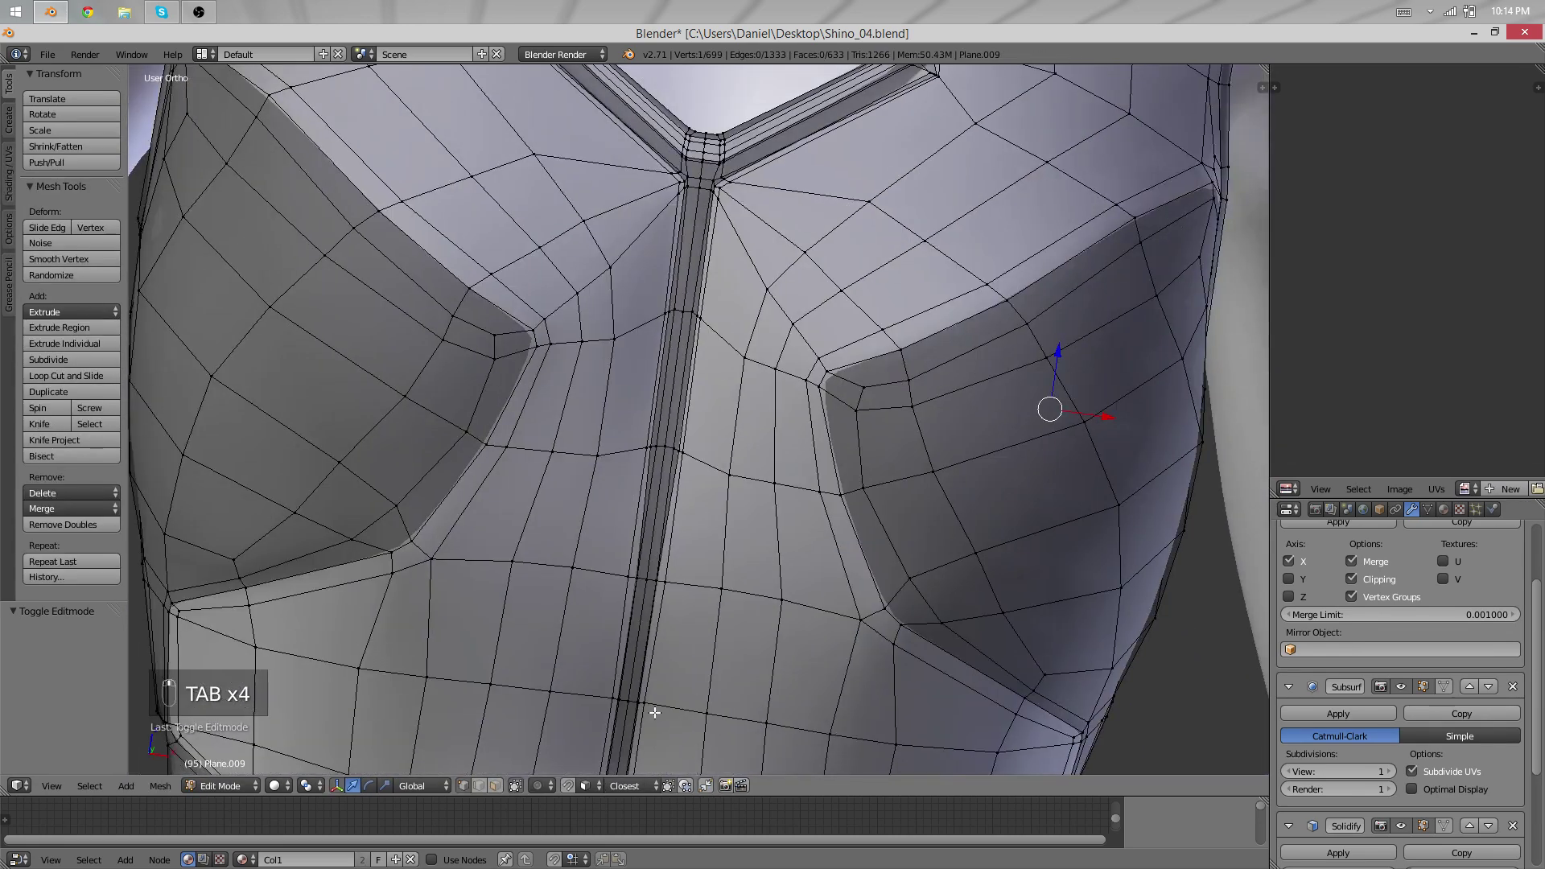
# Move the vertex in the neckline groove's lower corner by about -0.017 along X, -0.002 along Y and 0.005 along Z.
pyautogui.keyDown('shift'); pyautogui.moveTo(894, 182); pyautogui.dragTo(650, 614, button='middle'); pyautogui.keyUp('shift')
pyautogui.scroll(5, 649, 614)
pyautogui.rightClick(650, 614)
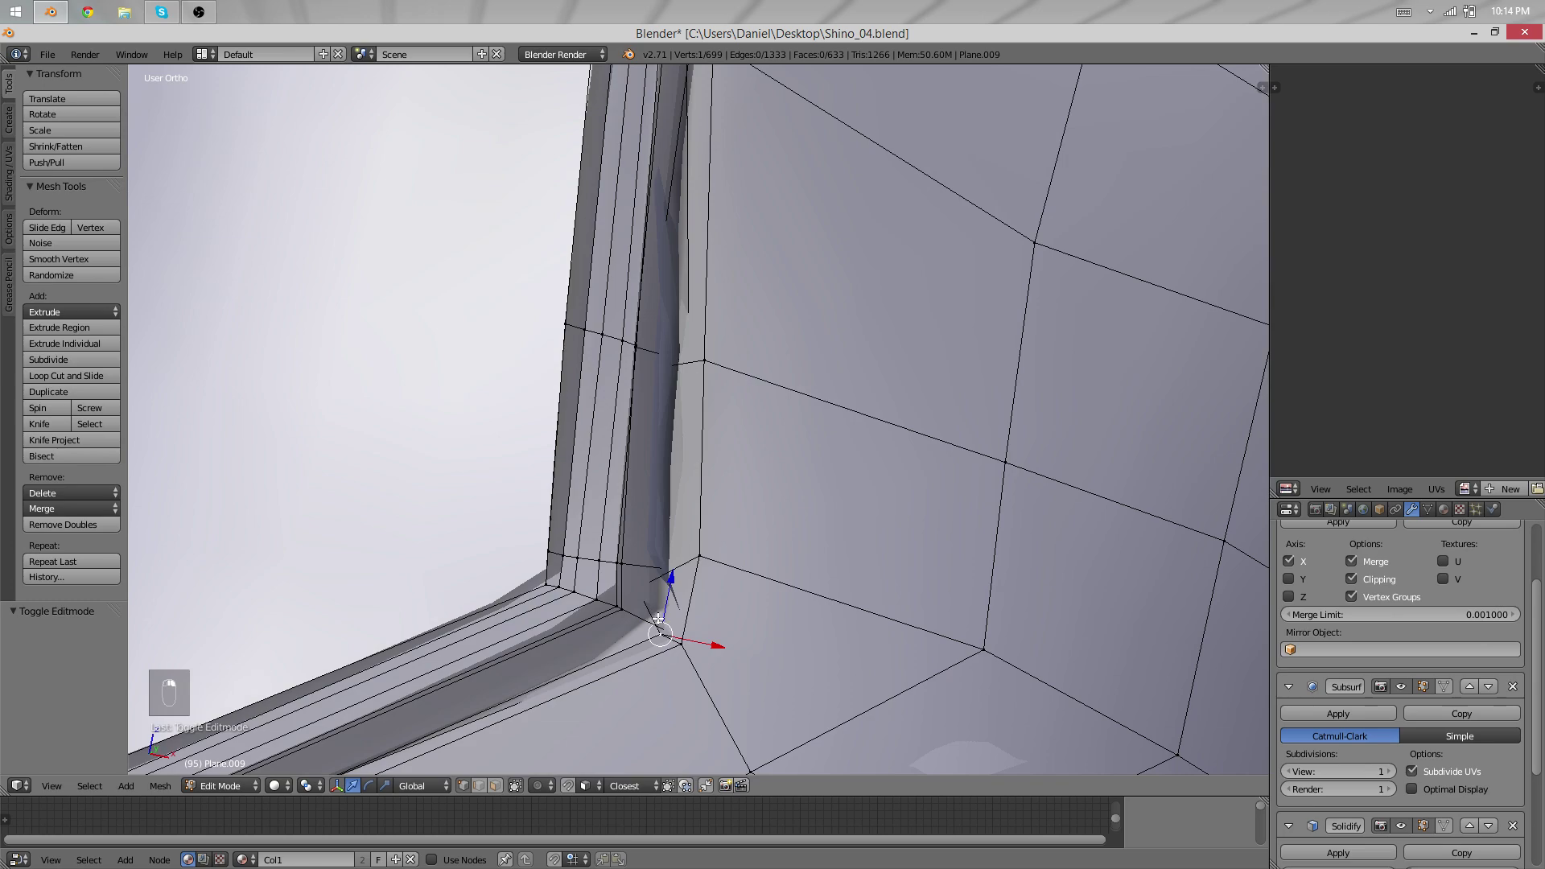
pyautogui.press('-')
pyautogui.press('z')
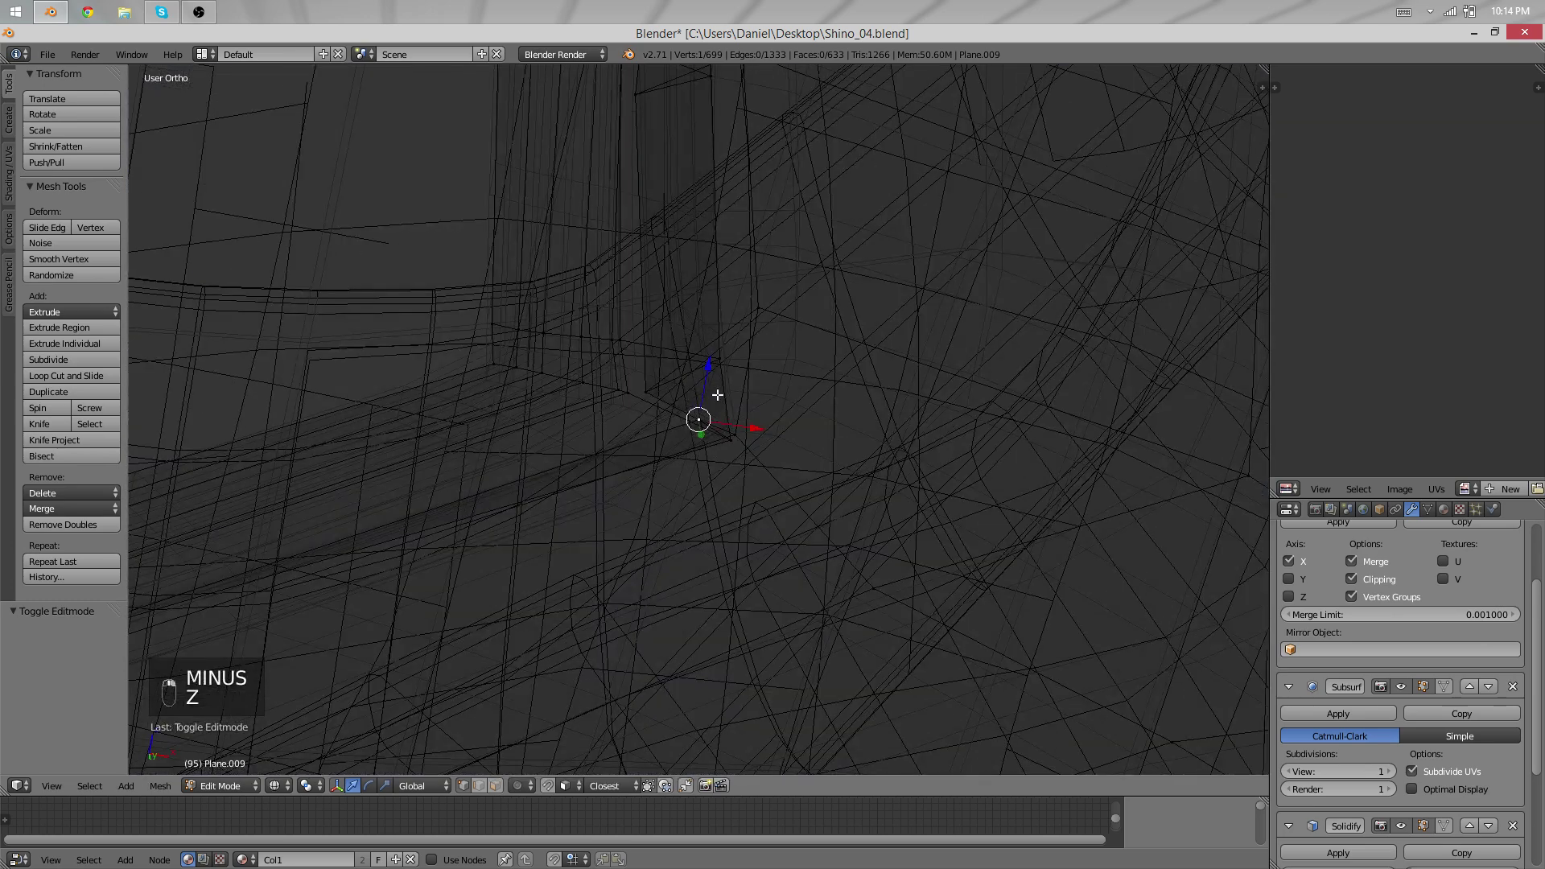
pyautogui.press('z')
pyautogui.press('z')
pyautogui.press('g')
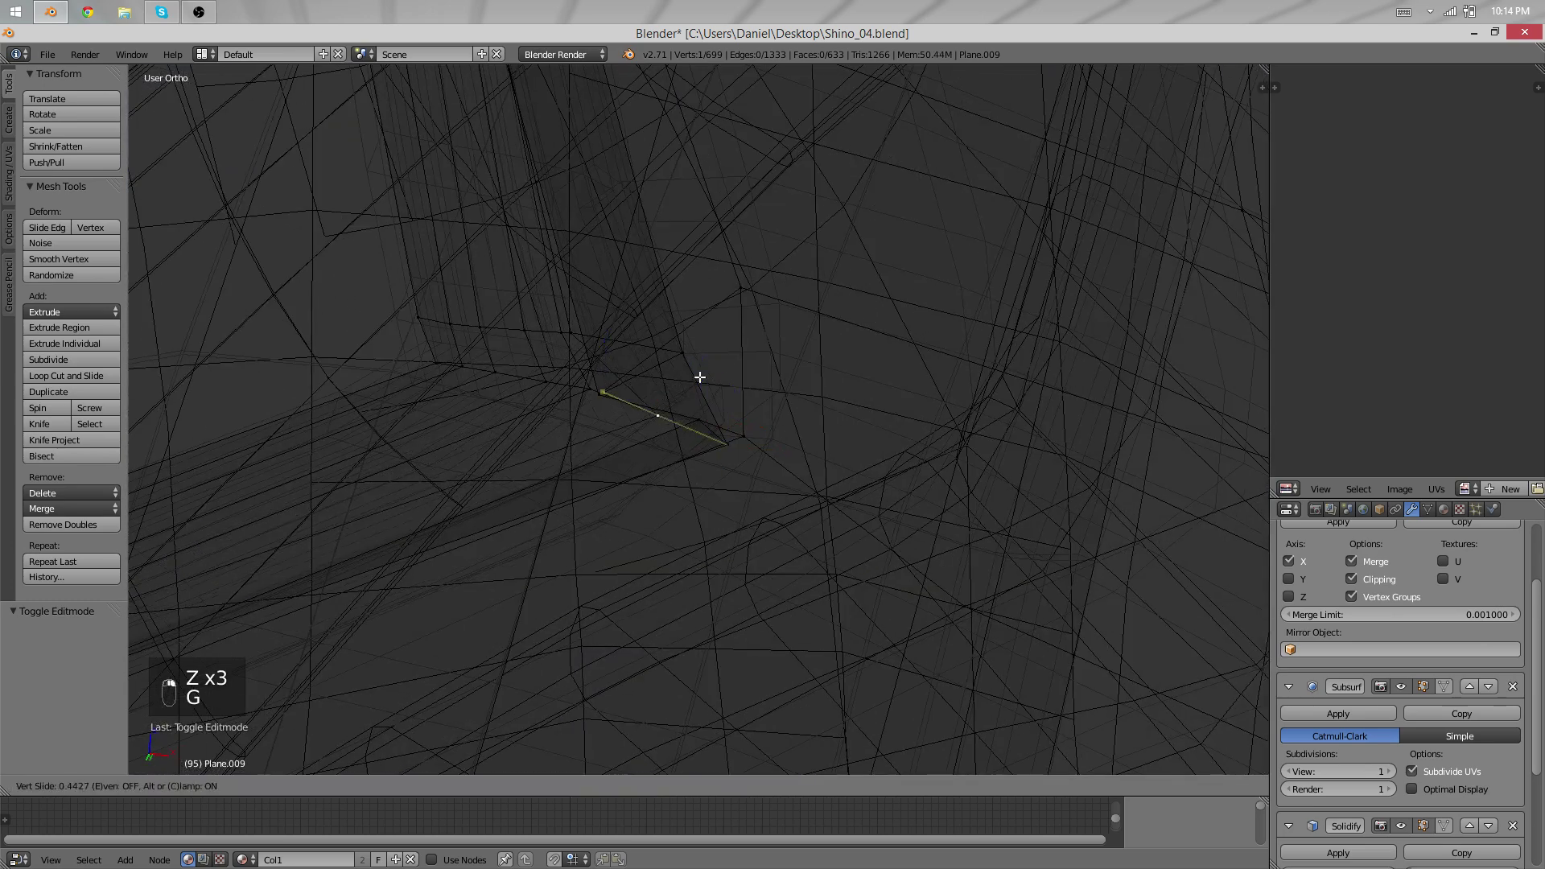
pyautogui.rightClick(631, 438)
pyautogui.moveTo(631, 438); pyautogui.dragTo(575, 383, button='middle')
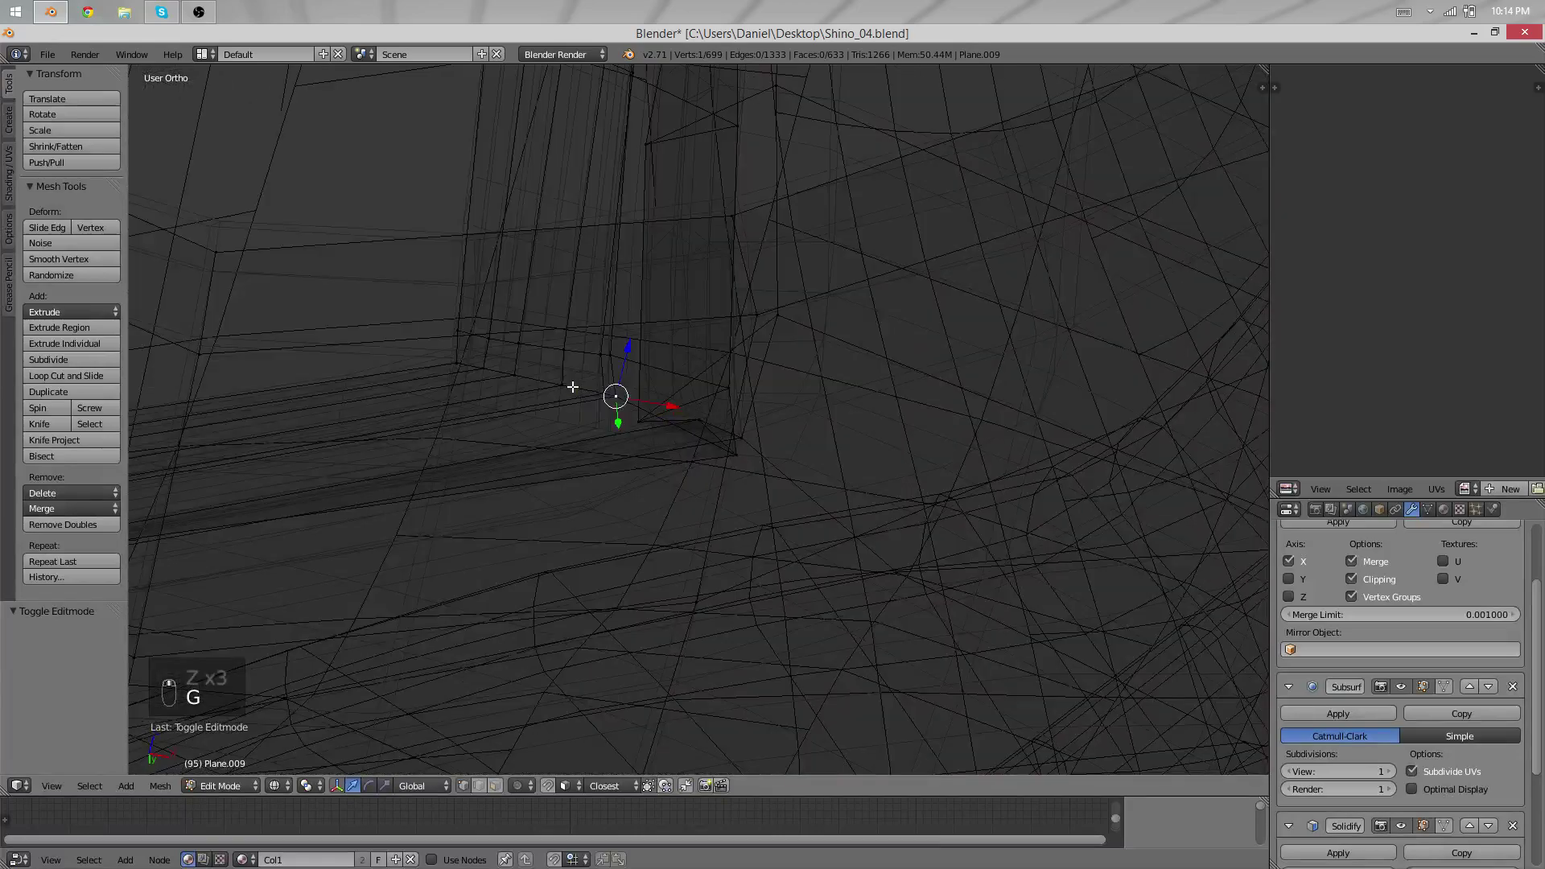
pyautogui.press('z')
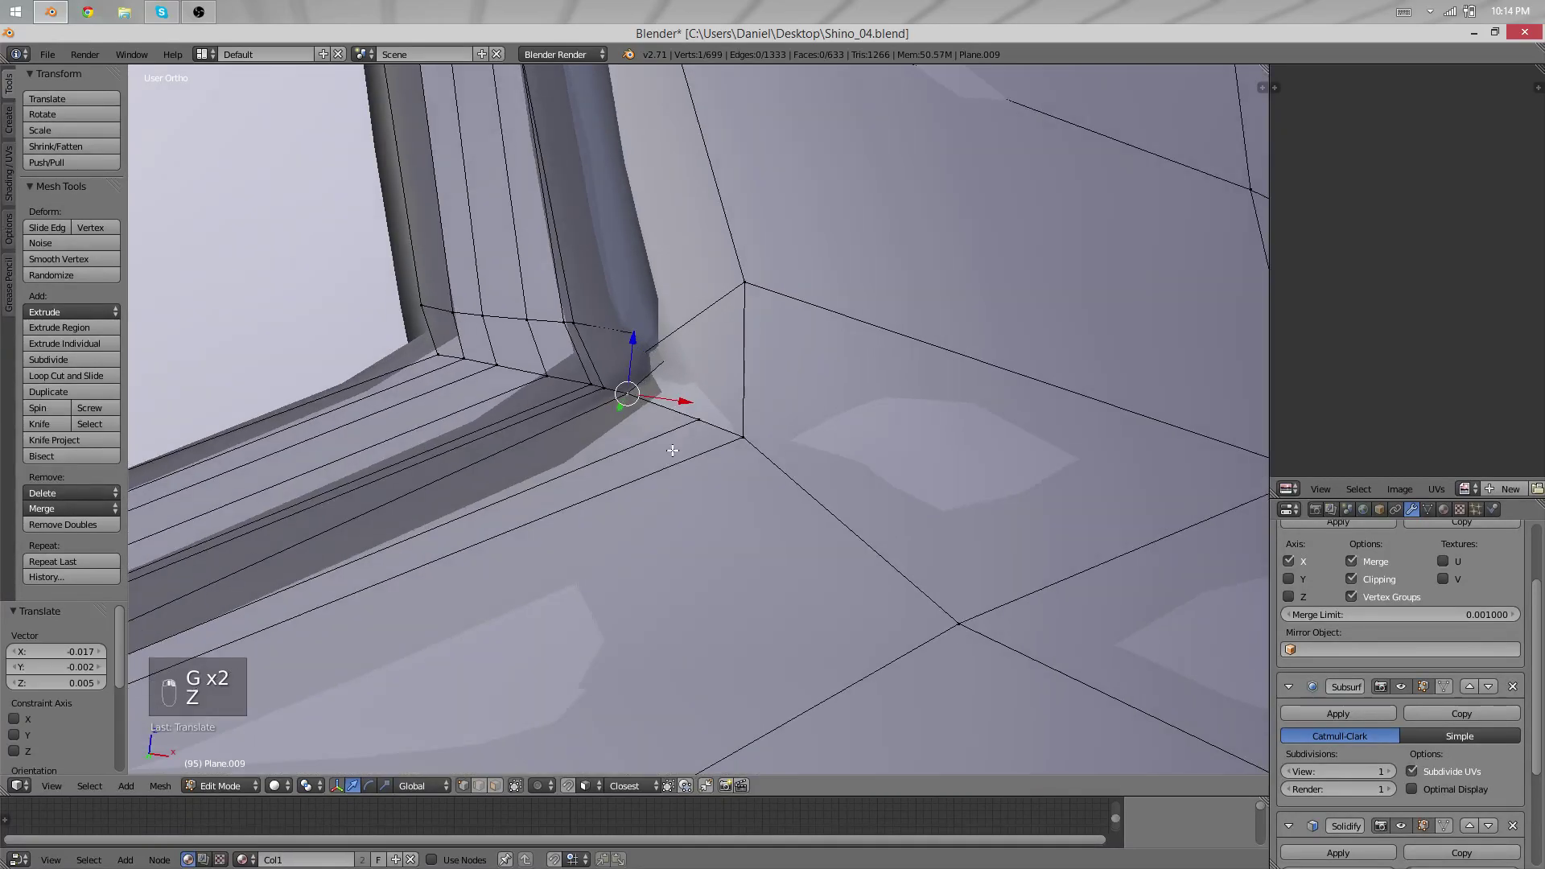
# Reposition the vertices inside the neckline groove's lower corner, shifting one on the side wall about -0.013 along X.
pyautogui.press('g')
pyautogui.press('g')
pyautogui.click(616, 444)
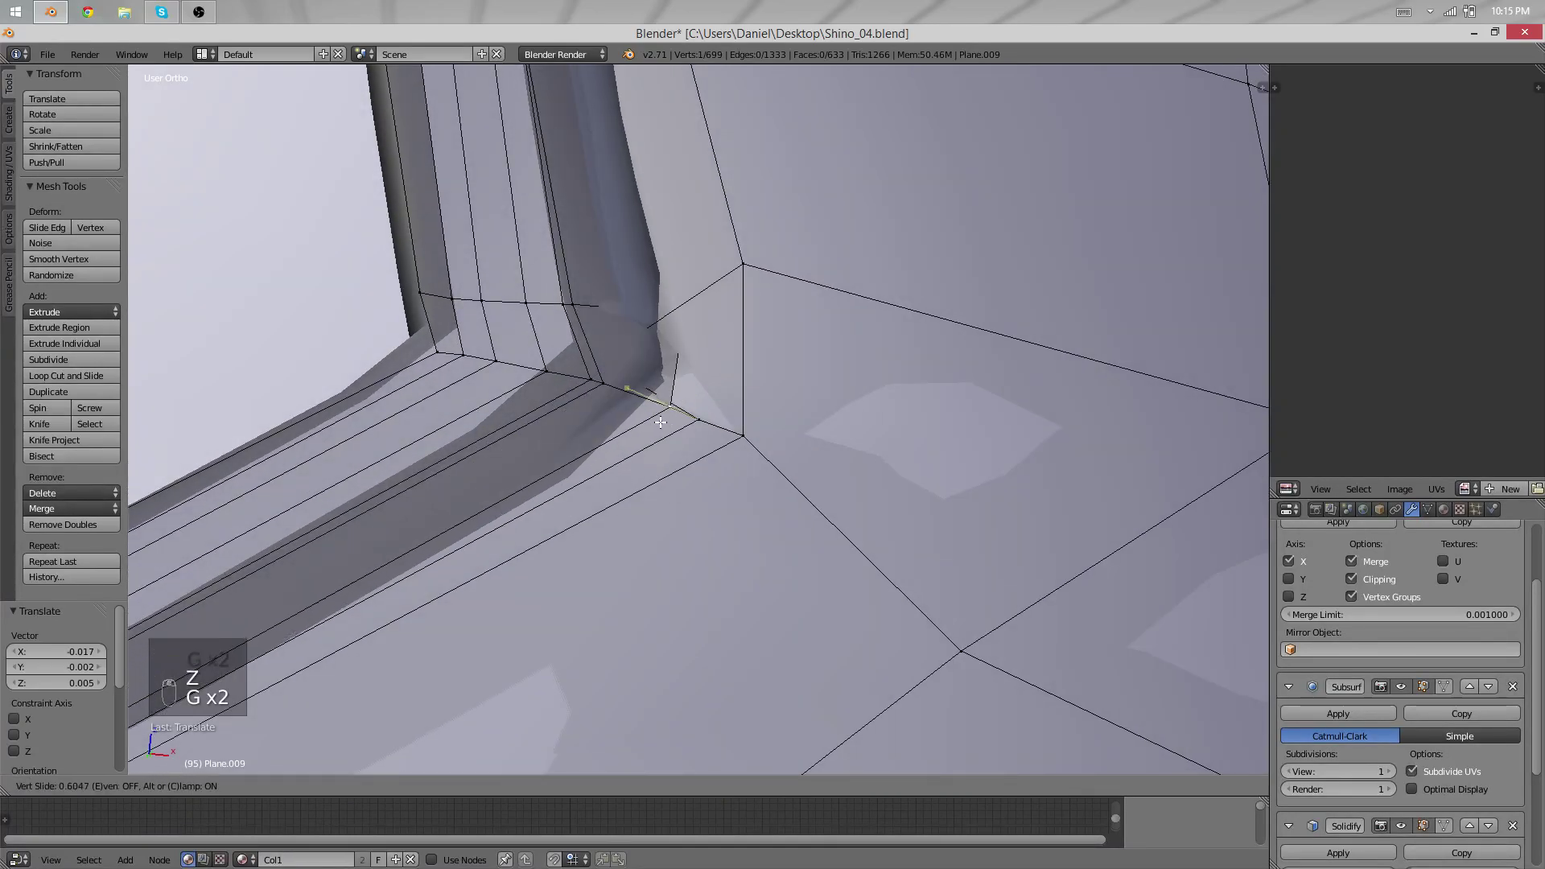
pyautogui.press('z')
pyautogui.press('g')
pyautogui.press('g')
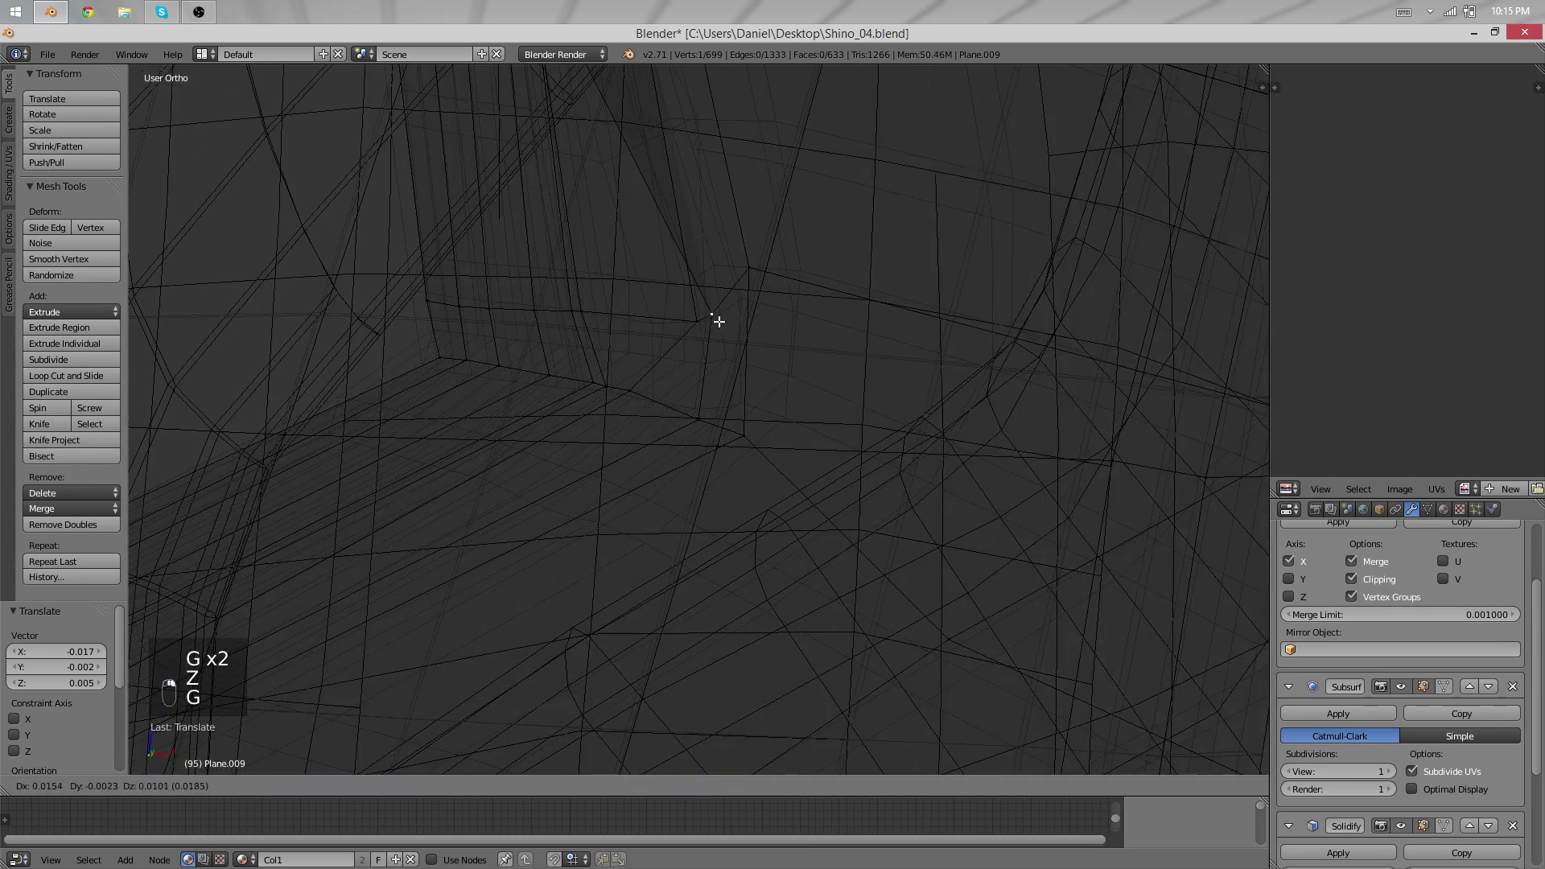
pyautogui.click(719, 322)
pyautogui.rightClick(700, 322)
pyautogui.press('g')
pyautogui.click(617, 324)
pyautogui.press('z')
pyautogui.press('z')
# Smooth the short edge just above the neckline groove's lower corner three times and edge-slide it along the side wall.
pyautogui.keyDown('shift'); pyautogui.rightClick(710, 317); pyautogui.keyUp('shift')
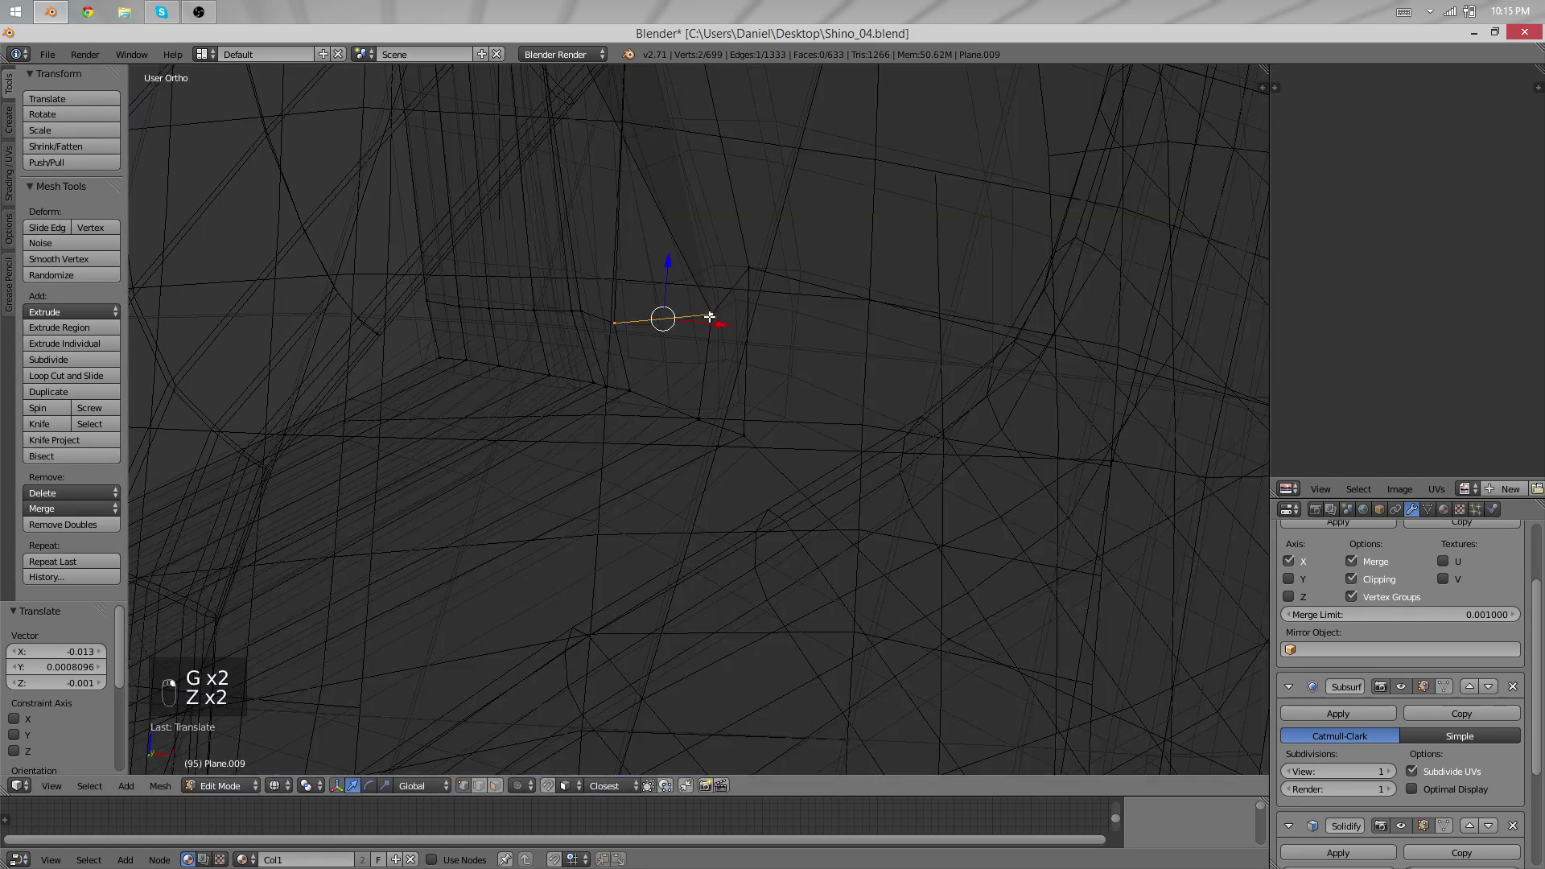
pyautogui.press('q')
pyautogui.press('q')
pyautogui.press('q')
pyautogui.press('g')
pyautogui.press('g')
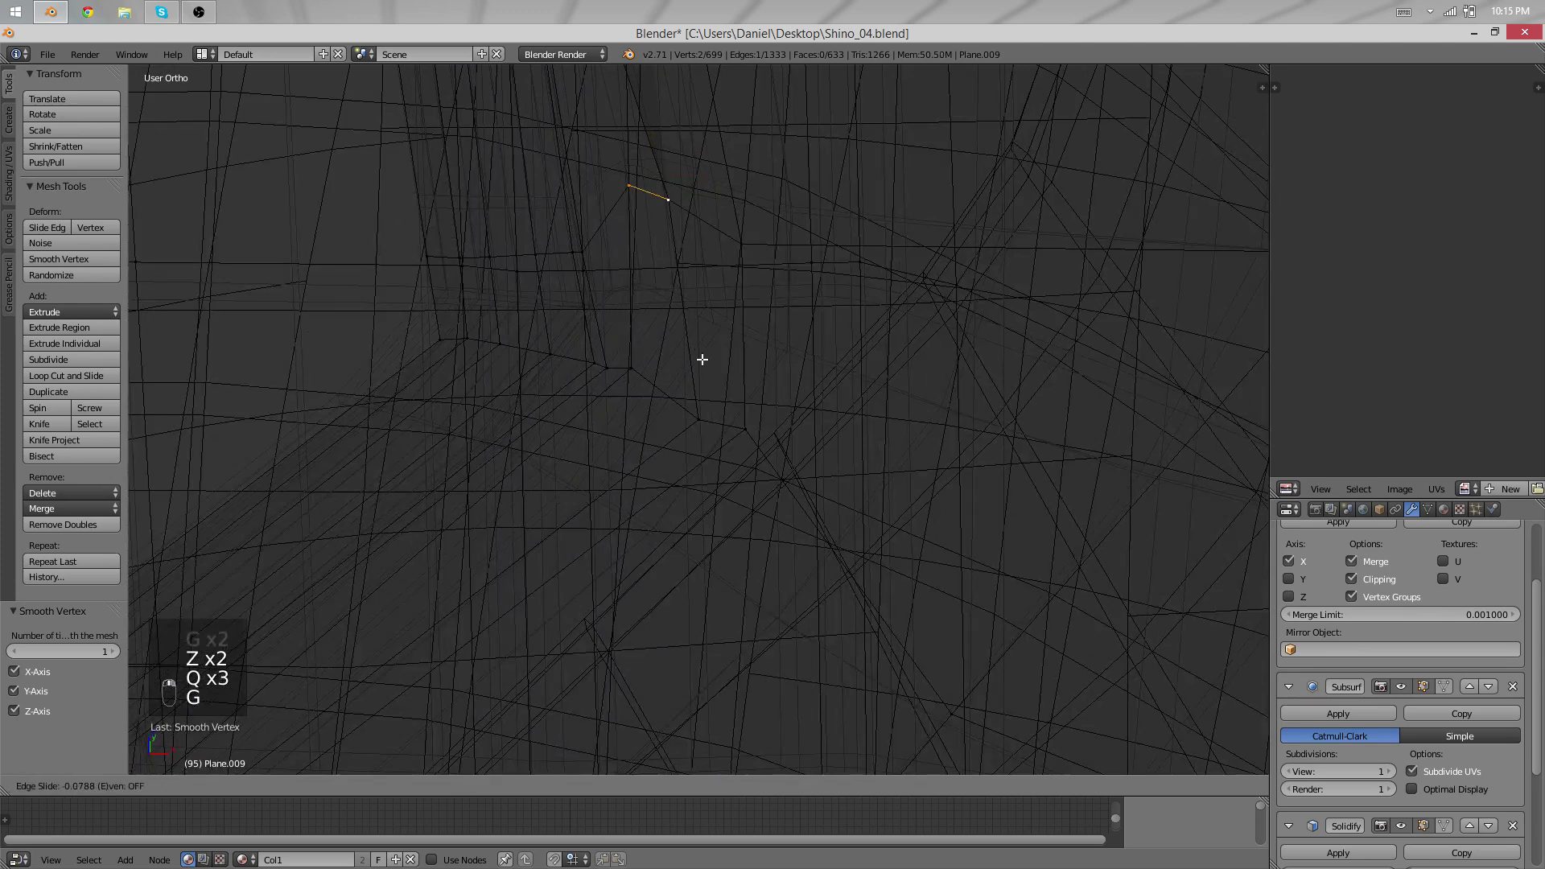
pyautogui.click(727, 381)
# Rotate the short side-wall edge by -17.775° and move it slightly into line with the neighbouring edges.
pyautogui.press('r')
pyautogui.click(783, 348)
pyautogui.press('g')
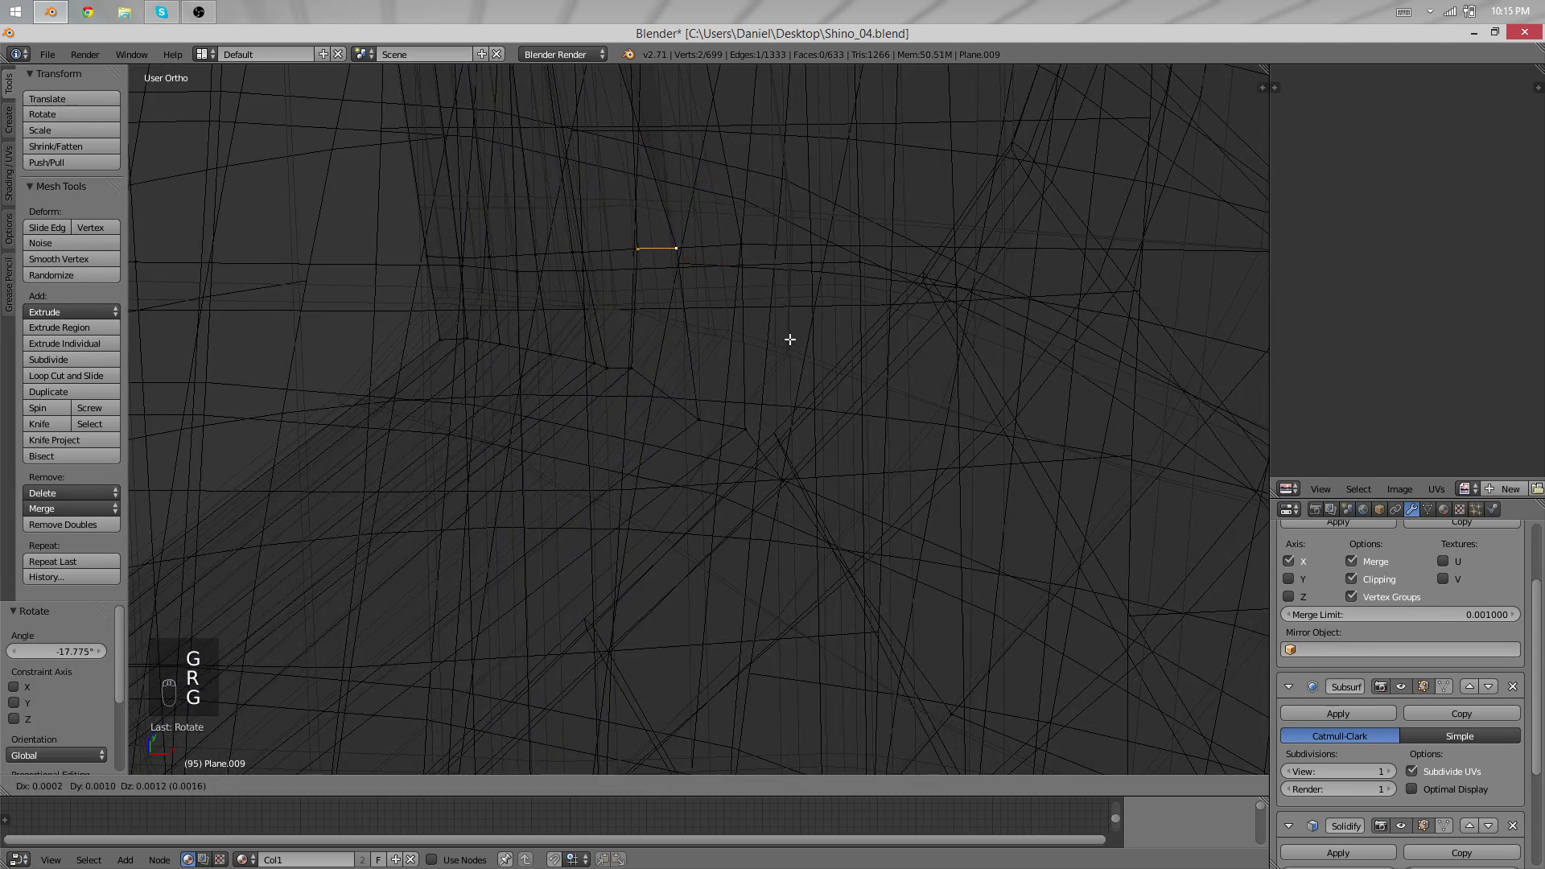
pyautogui.click(789, 339)
# Move both ends of the short edge individually, and shift the corner vertex below about 0.002 along X and -0.002 along Y and Z.
pyautogui.rightClick(685, 250)
pyautogui.press('g')
pyautogui.click(686, 248)
pyautogui.press('g')
pyautogui.click(628, 249)
pyautogui.press('g')
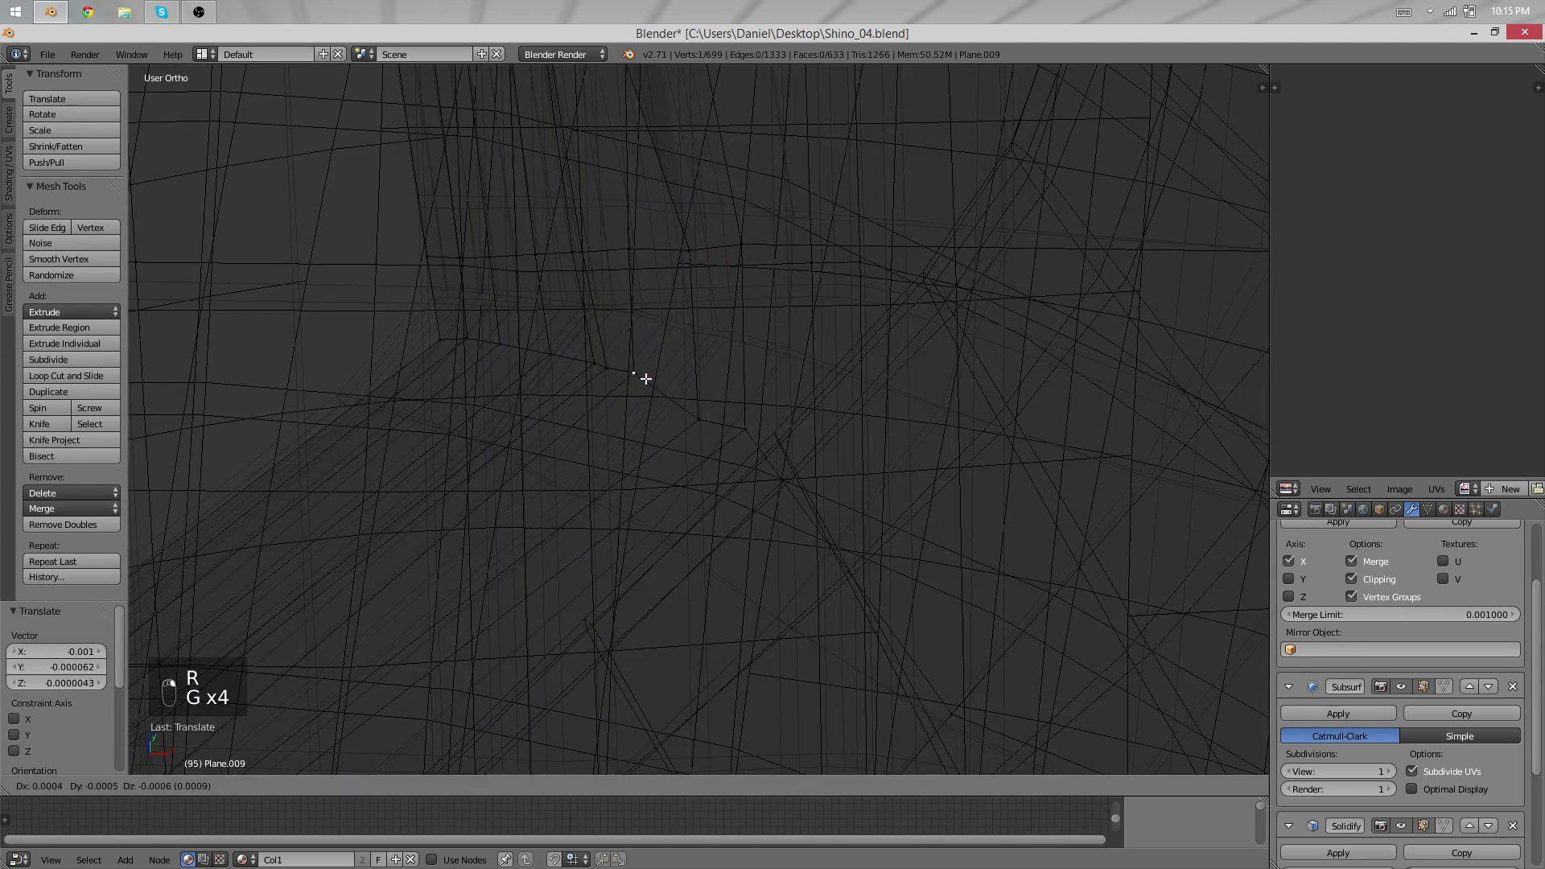
pyautogui.click(646, 387)
# Move the vertices farther up the neckline groove's side wall, shifting the last one about -0.007 along X, -0.006 along Y and 0.003 along Z.
pyautogui.press('z')
pyautogui.scroll(-6, 577, 427)
pyautogui.moveTo(660, 330)
pyautogui.keyDown('shift'); pyautogui.mouseDown(button='middle')
pyautogui.moveTo(663, 566)
pyautogui.moveTo(711, 437)
pyautogui.mouseUp(button='middle'); pyautogui.keyUp('shift')
pyautogui.scroll(6, 711, 437)
pyautogui.press('z')
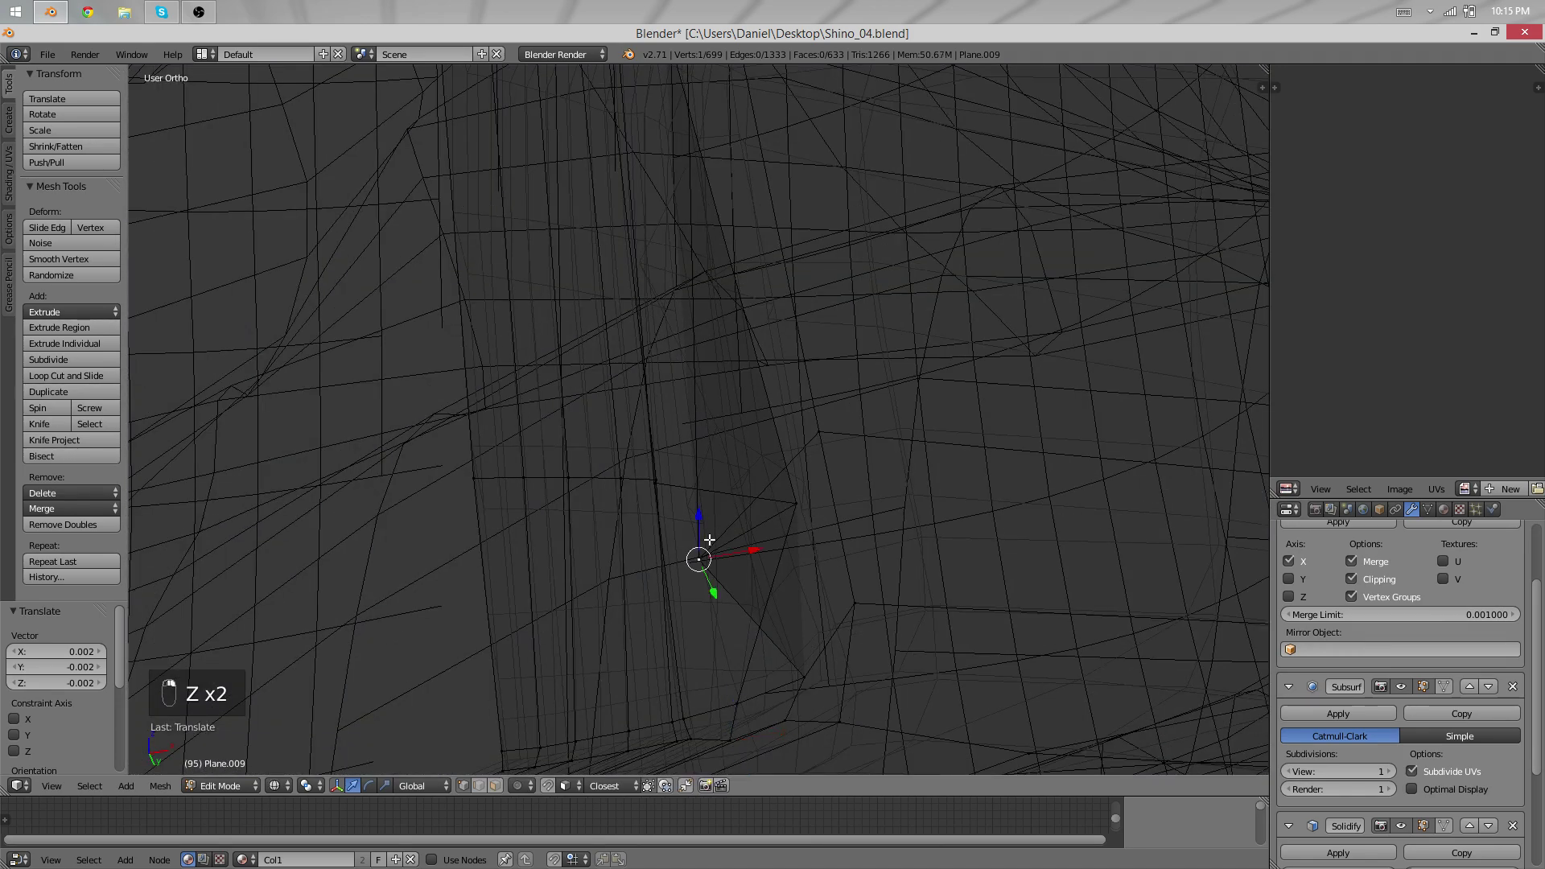
pyautogui.press('g')
pyautogui.click(809, 439)
pyautogui.moveTo(786, 495); pyautogui.dragTo(756, 488, button='right')
pyautogui.moveTo(749, 486); pyautogui.dragTo(790, 500, button='middle')
pyautogui.rightClick(708, 476)
pyautogui.press('g')
pyautogui.click(617, 451)
pyautogui.press('-')
pyautogui.press('z')
pyautogui.scroll(-4, 790, 500)
pyautogui.scroll(4, 748, 405)
pyautogui.scroll(-2, 748, 404)
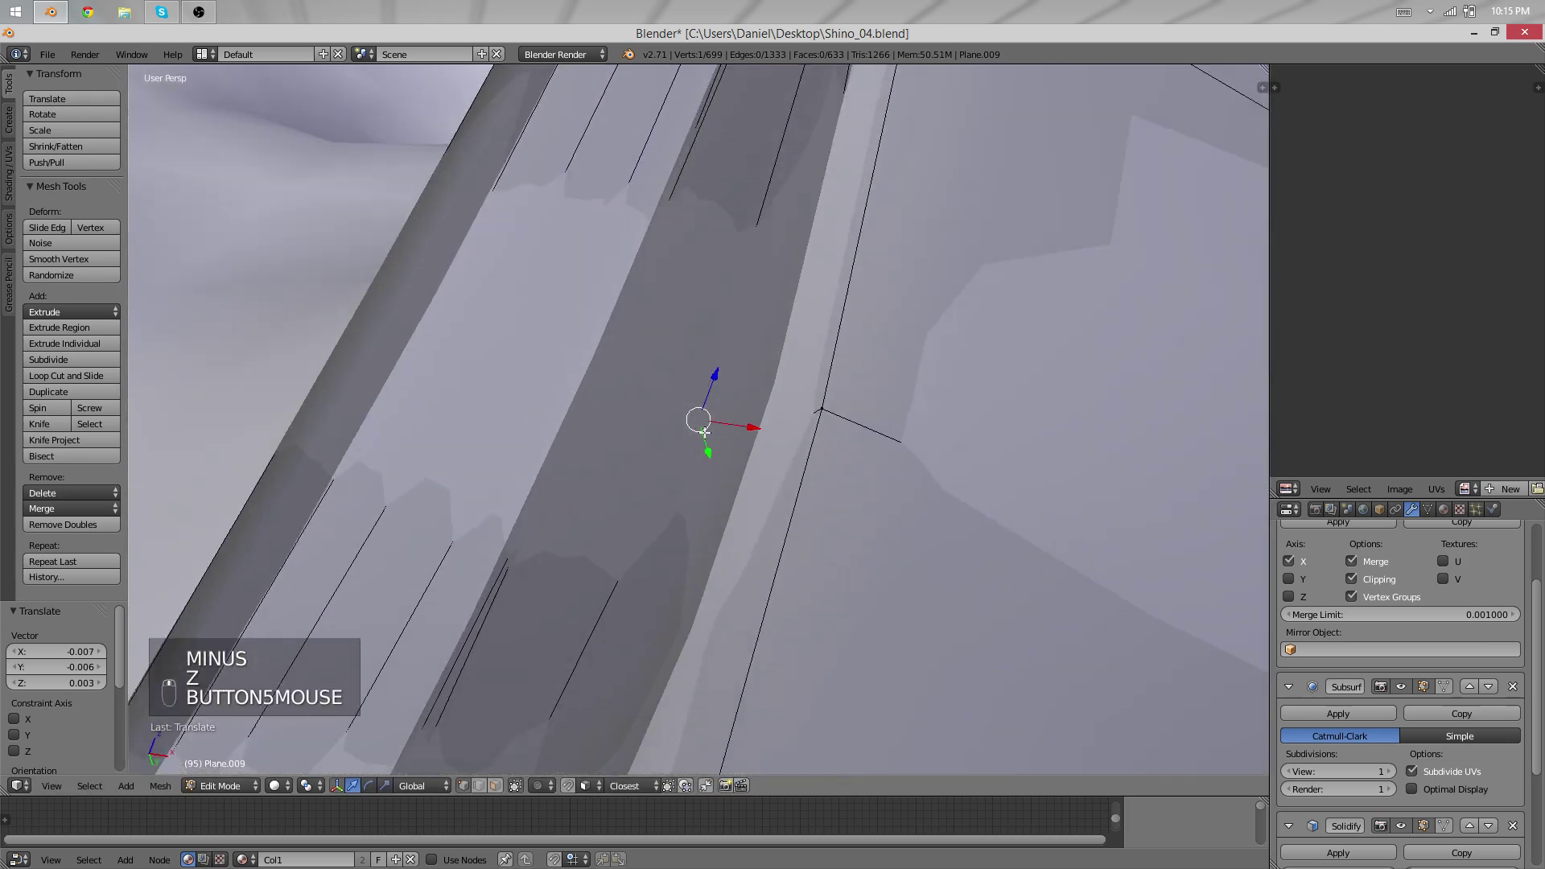
# Move two neighbouring vertices across the neckline groove's side wall to even out their spacing.
pyautogui.press('z')
pyautogui.press('a')
pyautogui.press('a')
pyautogui.press('a')
pyautogui.moveTo(690, 405); pyautogui.dragTo(687, 518, button='middle')
pyautogui.rightClick(587, 425)
pyautogui.press('g')
pyautogui.click(631, 426)
pyautogui.rightClick(692, 431)
pyautogui.press('g')
pyautogui.click(682, 436)
# Move the vertex on the chest-side border of the neckline groove closer to the groove wall.
pyautogui.press('z')
pyautogui.press('a')
pyautogui.press('a')
pyautogui.press('a')
pyautogui.press('z')
pyautogui.rightClick(823, 410)
pyautogui.moveTo(644, 427); pyautogui.dragTo(704, 419, button='middle')
pyautogui.press('g')
pyautogui.click(680, 386)
# Move the outer vertex at the groove's lower corner about 0.004 along X, 0.008 along Y and -0.006 along Z, and check it in Object Mode.
pyautogui.press('a')
pyautogui.press('a')
pyautogui.press('a')
pyautogui.rightClick(734, 357)
pyautogui.moveTo(733, 357); pyautogui.dragTo(753, 530, button='middle')
pyautogui.press('z')
pyautogui.press('g')
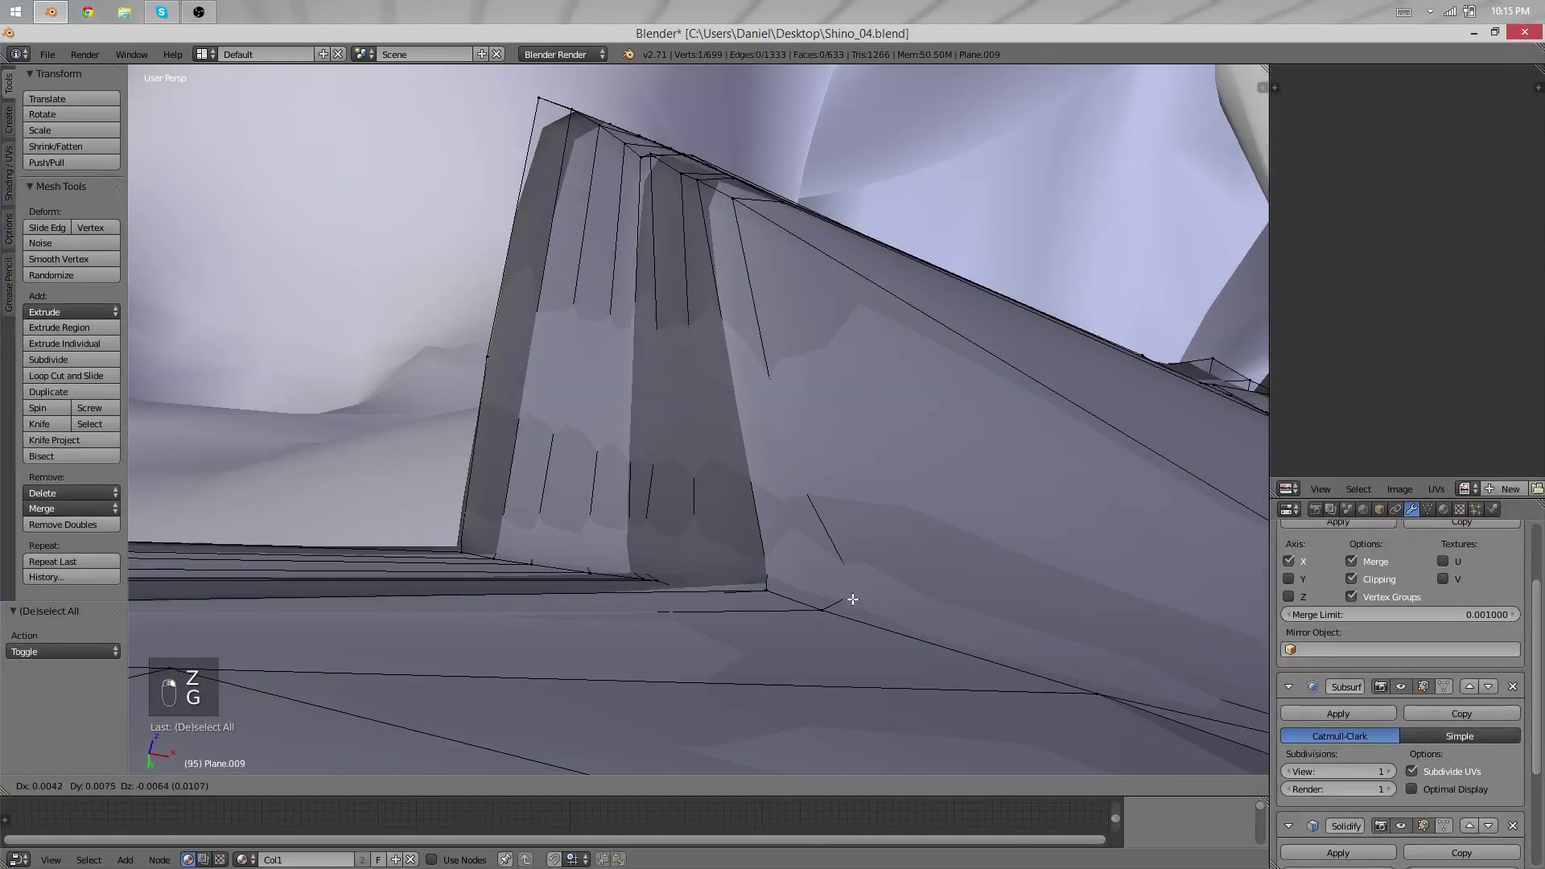
pyautogui.click(852, 600)
pyautogui.moveTo(852, 599); pyautogui.dragTo(710, 555, button='middle')
pyautogui.press('a')
pyautogui.scroll(-3, 721, 634)
pyautogui.press('Tab')
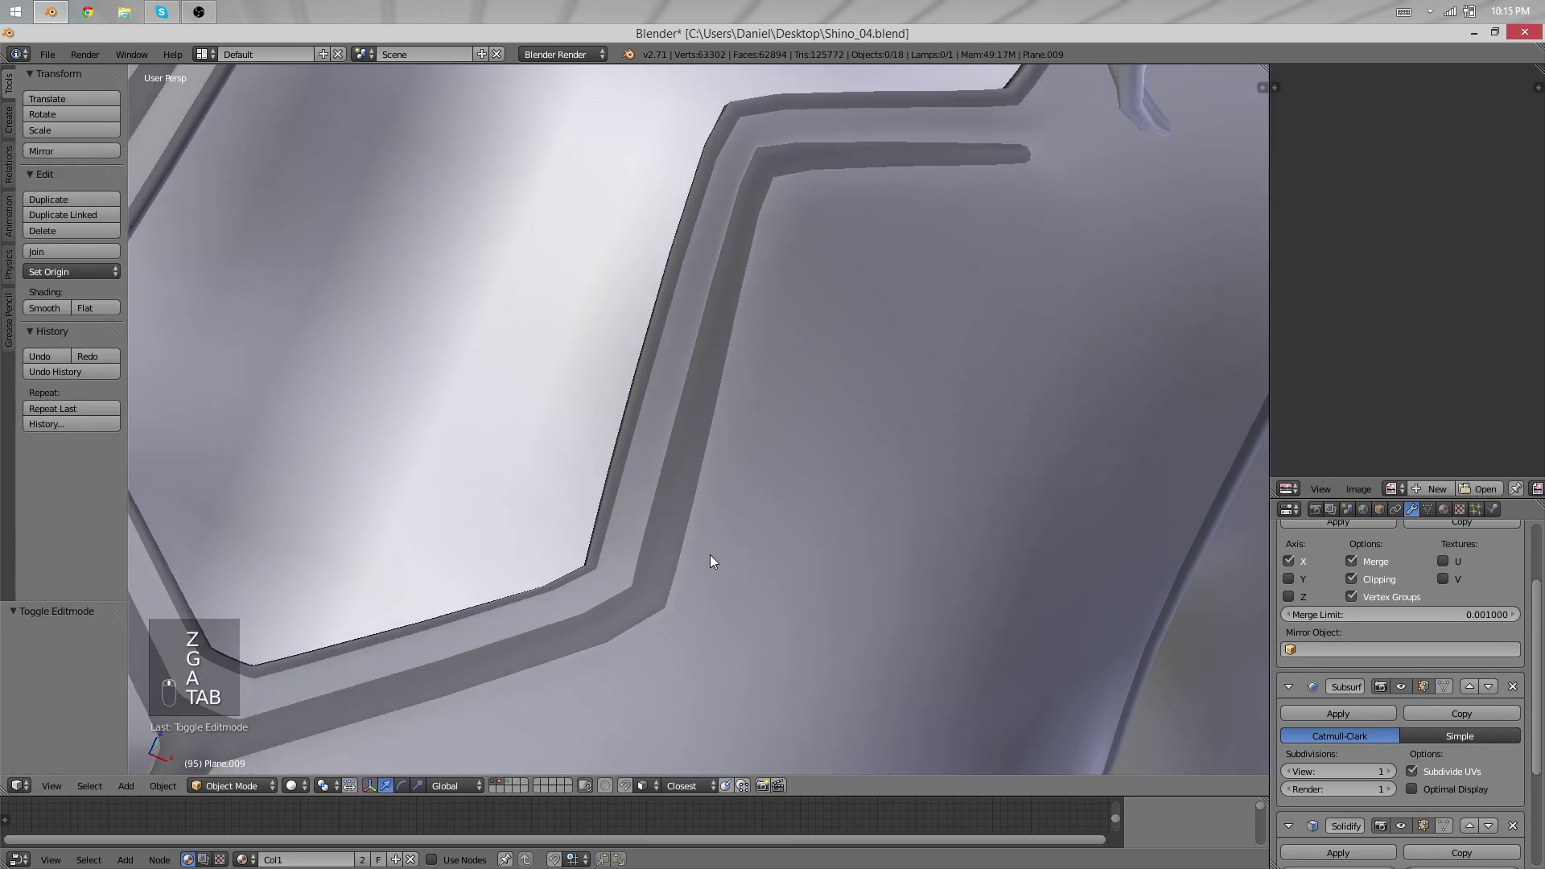
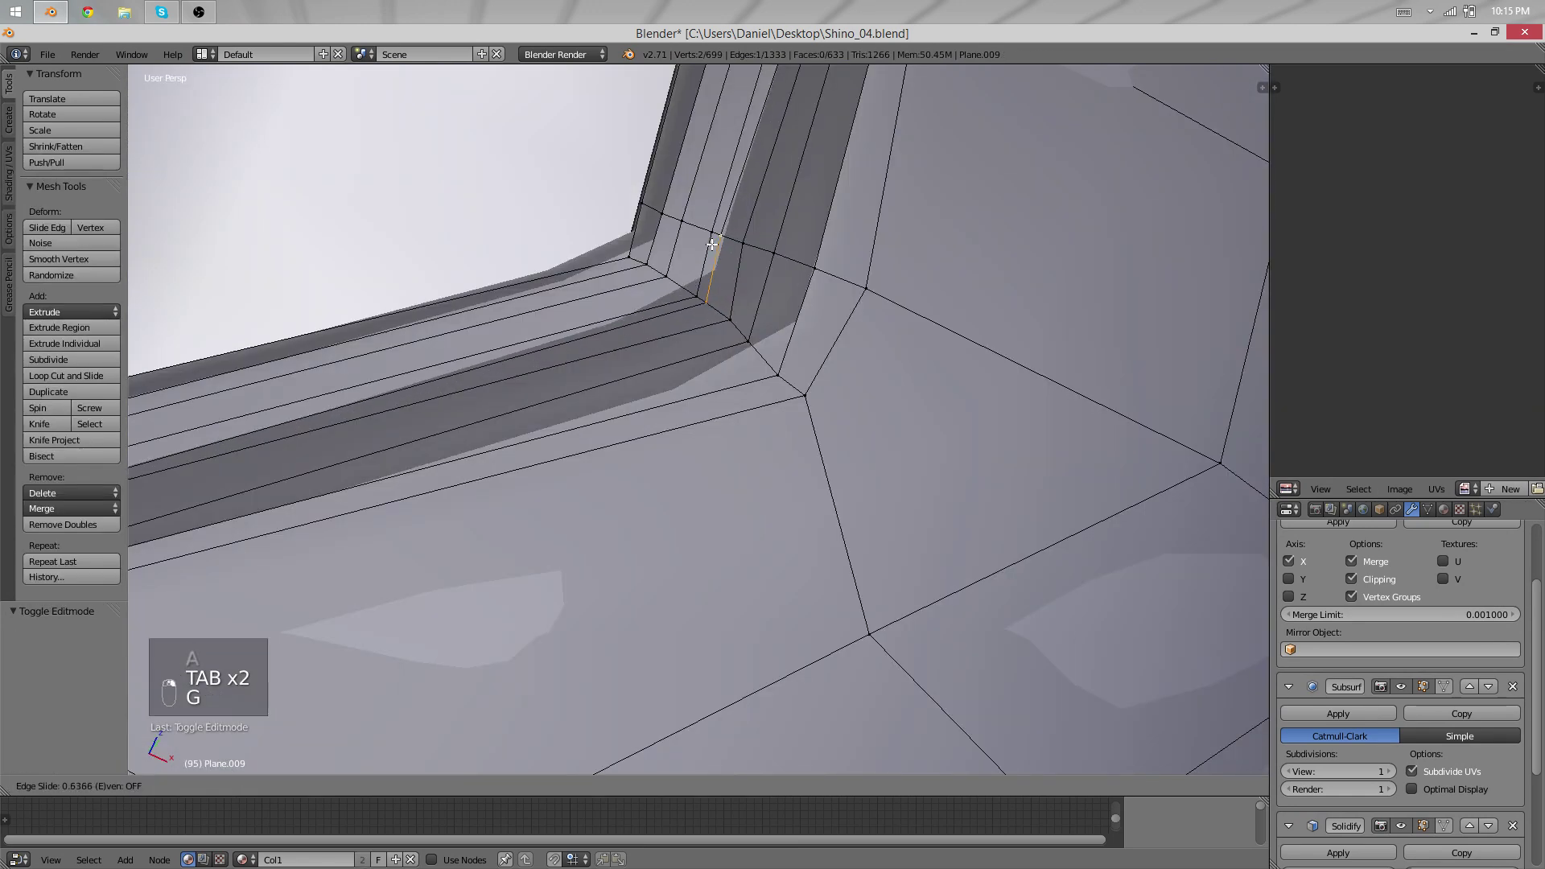
# Move the vertex on the groove's side wall just above its lower corner by about 0.002 along X.
pyautogui.rightClick(746, 248)
pyautogui.press('g')
pyautogui.click(758, 253)
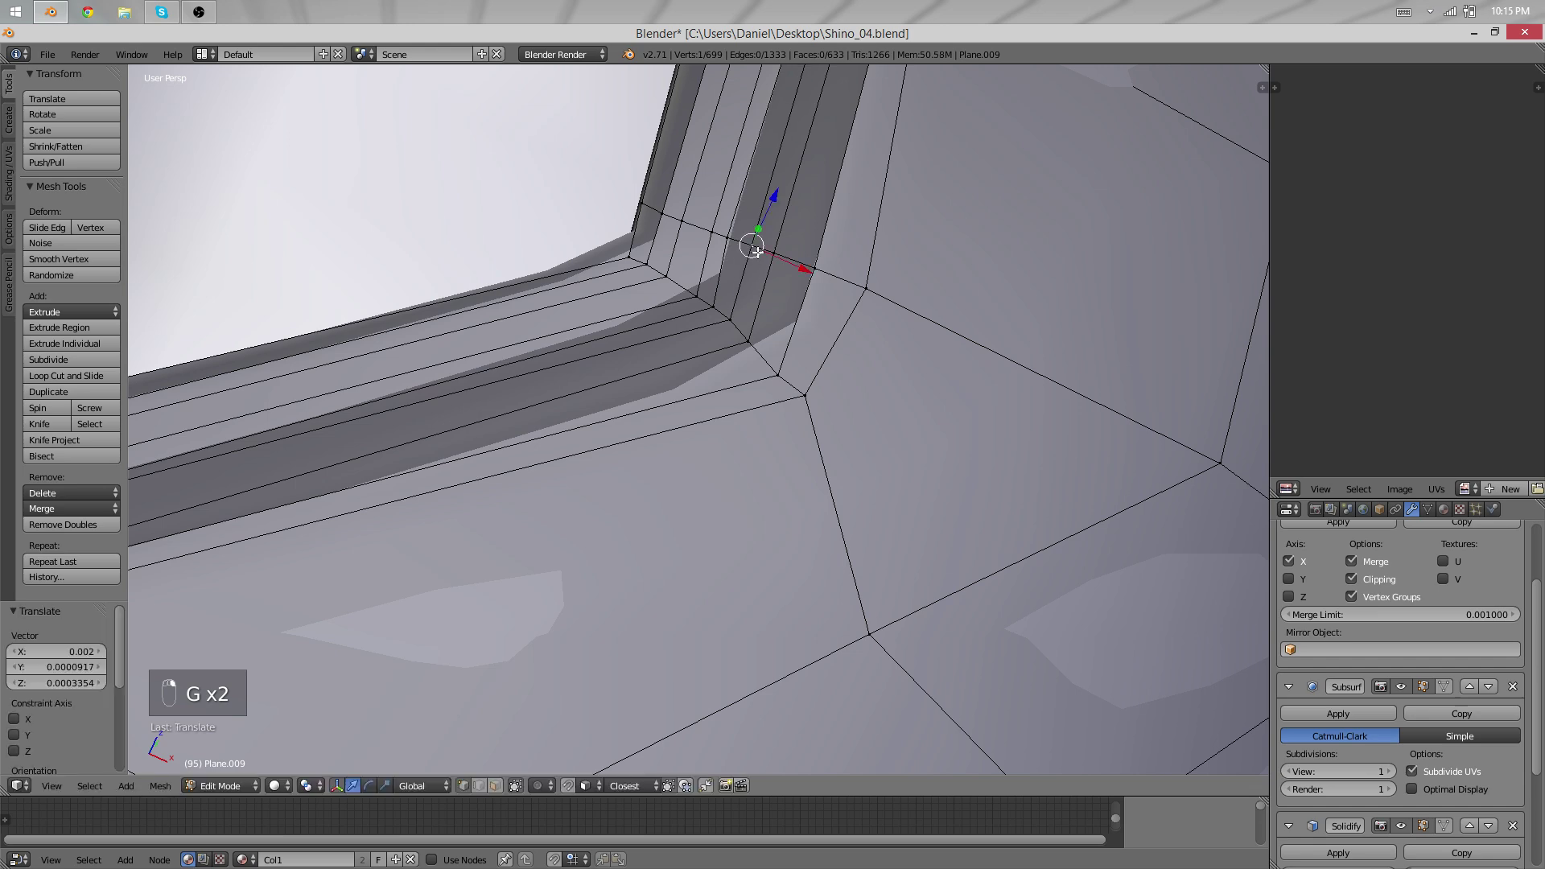
# Move the short inner edge at the neckline groove's upper corner by about 0.003 and rotate it to match the neighbouring edges.
pyautogui.scroll(-4, 765, 322)
pyautogui.keyDown('shift'); pyautogui.moveTo(784, 255); pyautogui.dragTo(705, 447, button='middle'); pyautogui.keyUp('shift')
pyautogui.scroll(2, 742, 288)
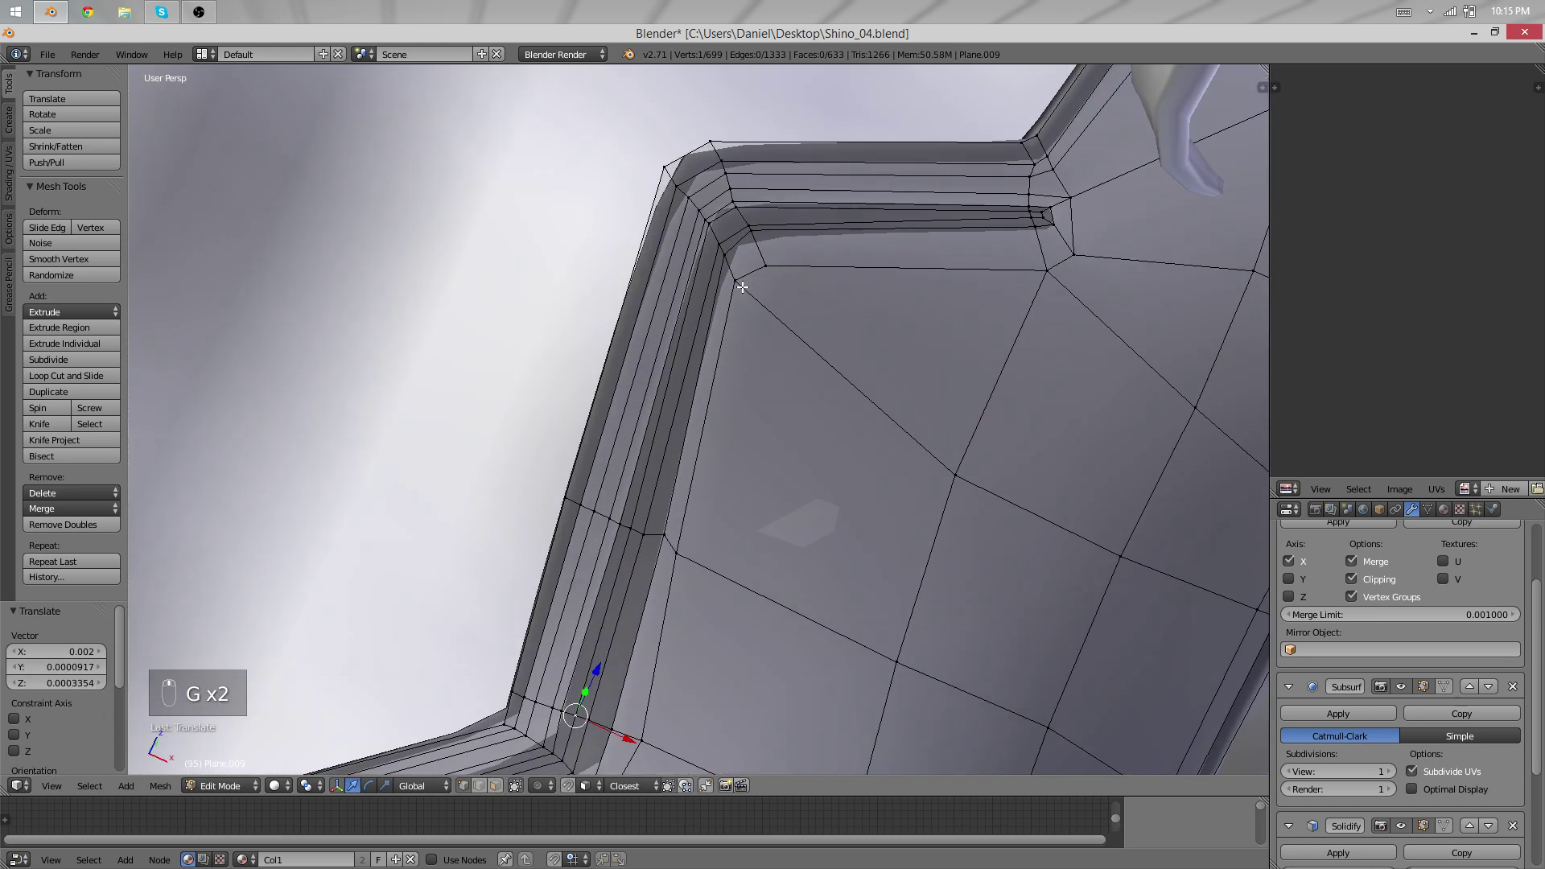
pyautogui.scroll(4, 738, 240)
pyautogui.rightClick(763, 217)
pyautogui.press('g')
pyautogui.rightClick(776, 254)
pyautogui.keyDown('shift'); pyautogui.rightClick(706, 277); pyautogui.keyUp('shift')
pyautogui.press('g')
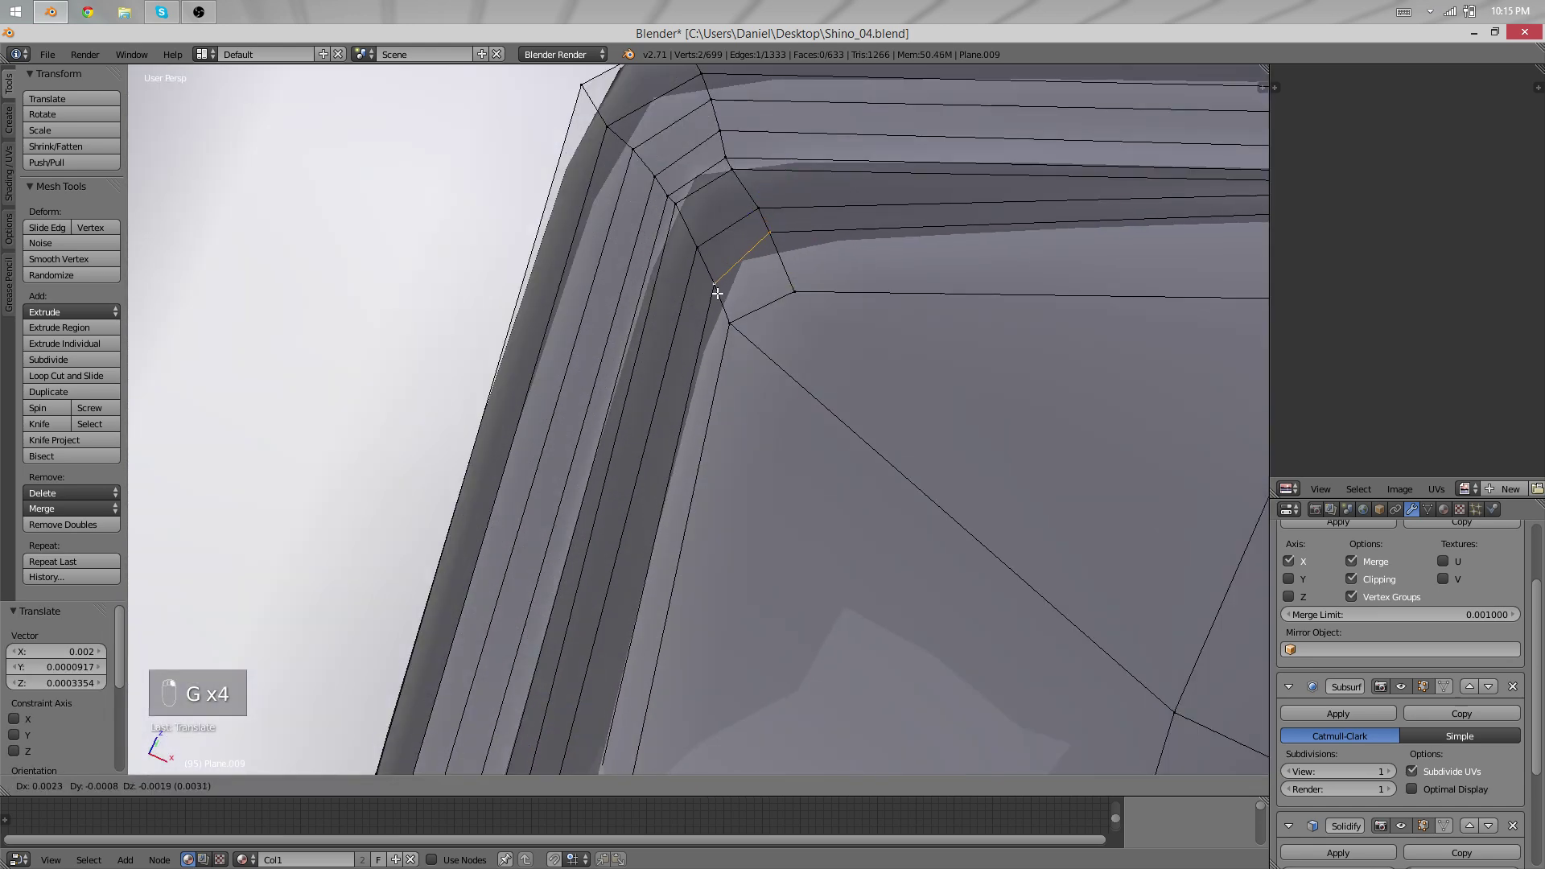
pyautogui.click(718, 293)
pyautogui.press('r')
pyautogui.click(859, 269)
# Try to smooth the strip of vertices across the neckline groove's upper corner.
pyautogui.moveTo(853, 266); pyautogui.dragTo(826, 437, button='middle')
pyautogui.press('a')
pyautogui.press('b')
pyautogui.moveTo(887, 474); pyautogui.dragTo(714, 158)
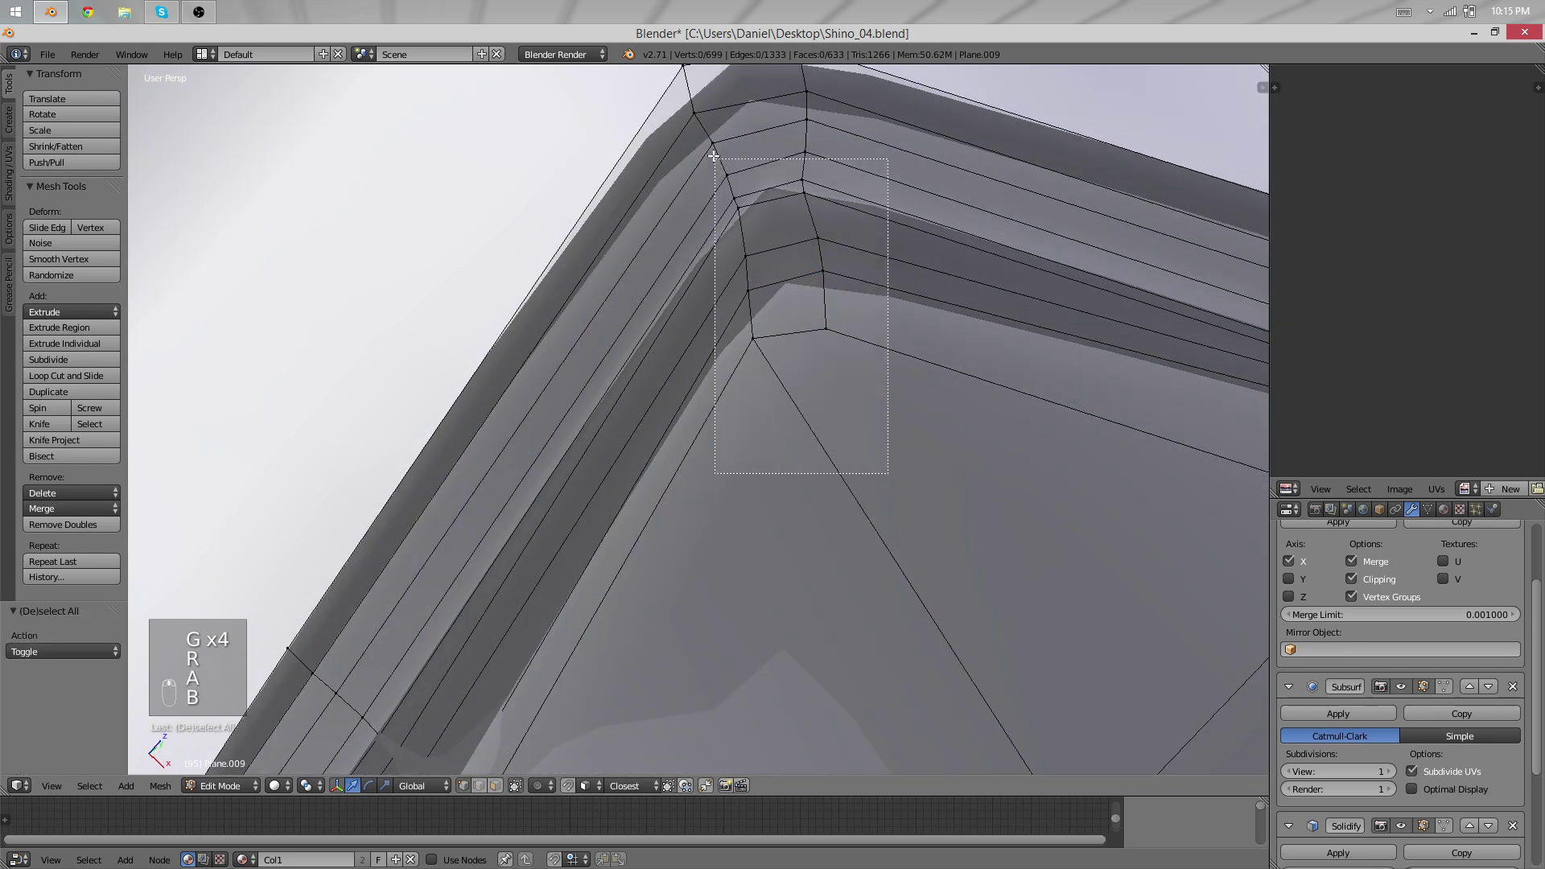
pyautogui.moveTo(694, 95); pyautogui.dragTo(689, 84)
pyautogui.scroll(-1, 834, 483)
pyautogui.press('q')
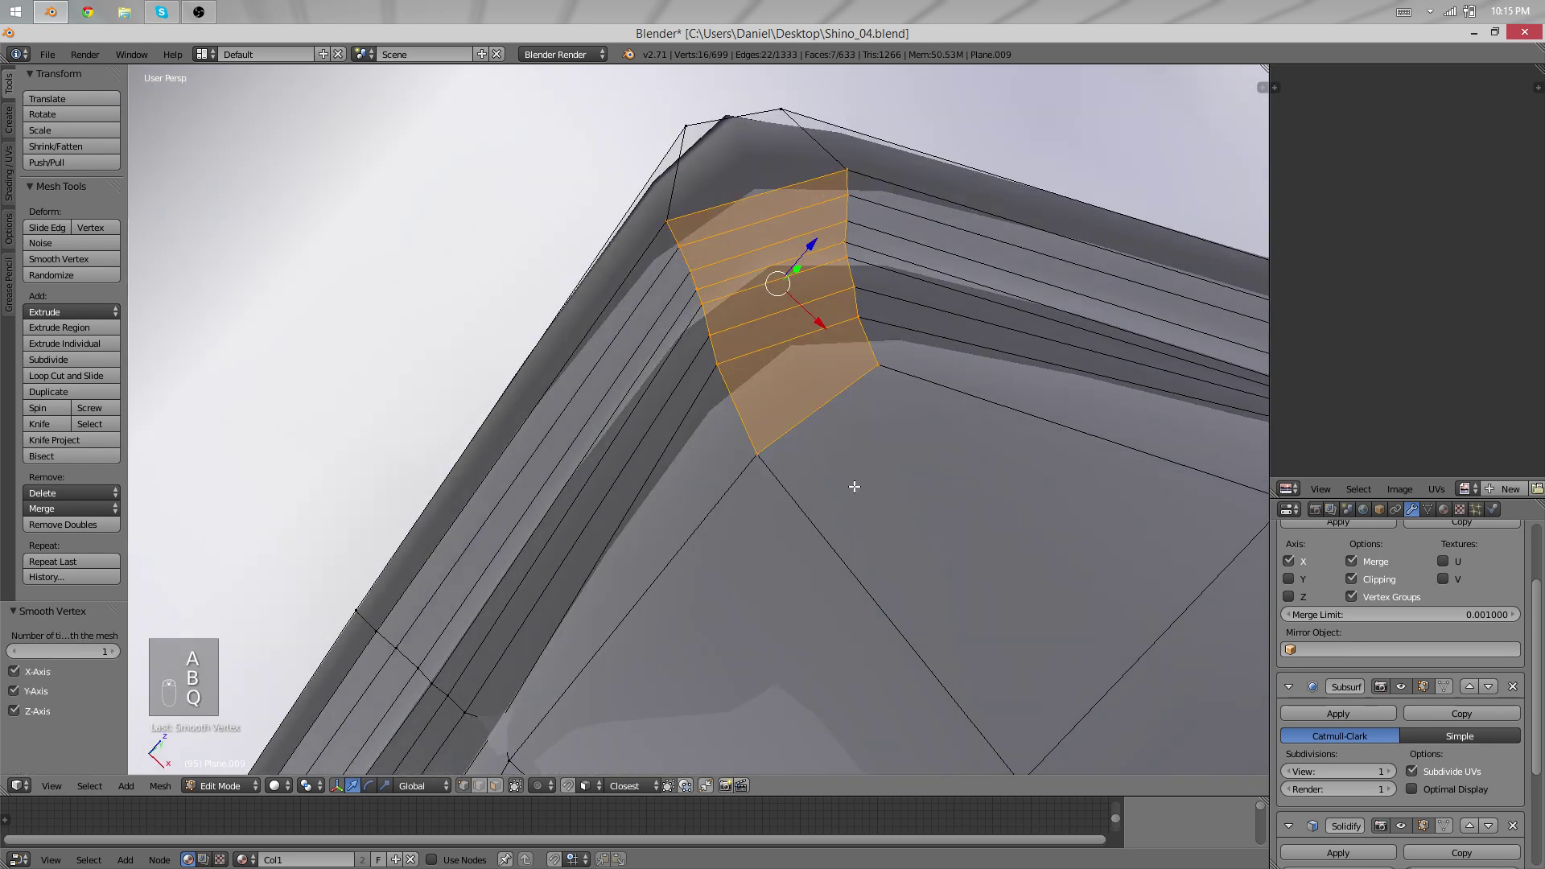
# Undo the triangulation and smoothing of the strip at the groove's upper corner.
pyautogui.hotkey('ctrl', 't')
pyautogui.hotkey('ctrl', 'z')
pyautogui.hotkey('ctrl', 'z')
pyautogui.hotkey('ctrl', 'z')
pyautogui.scroll(-8, 716, 567)
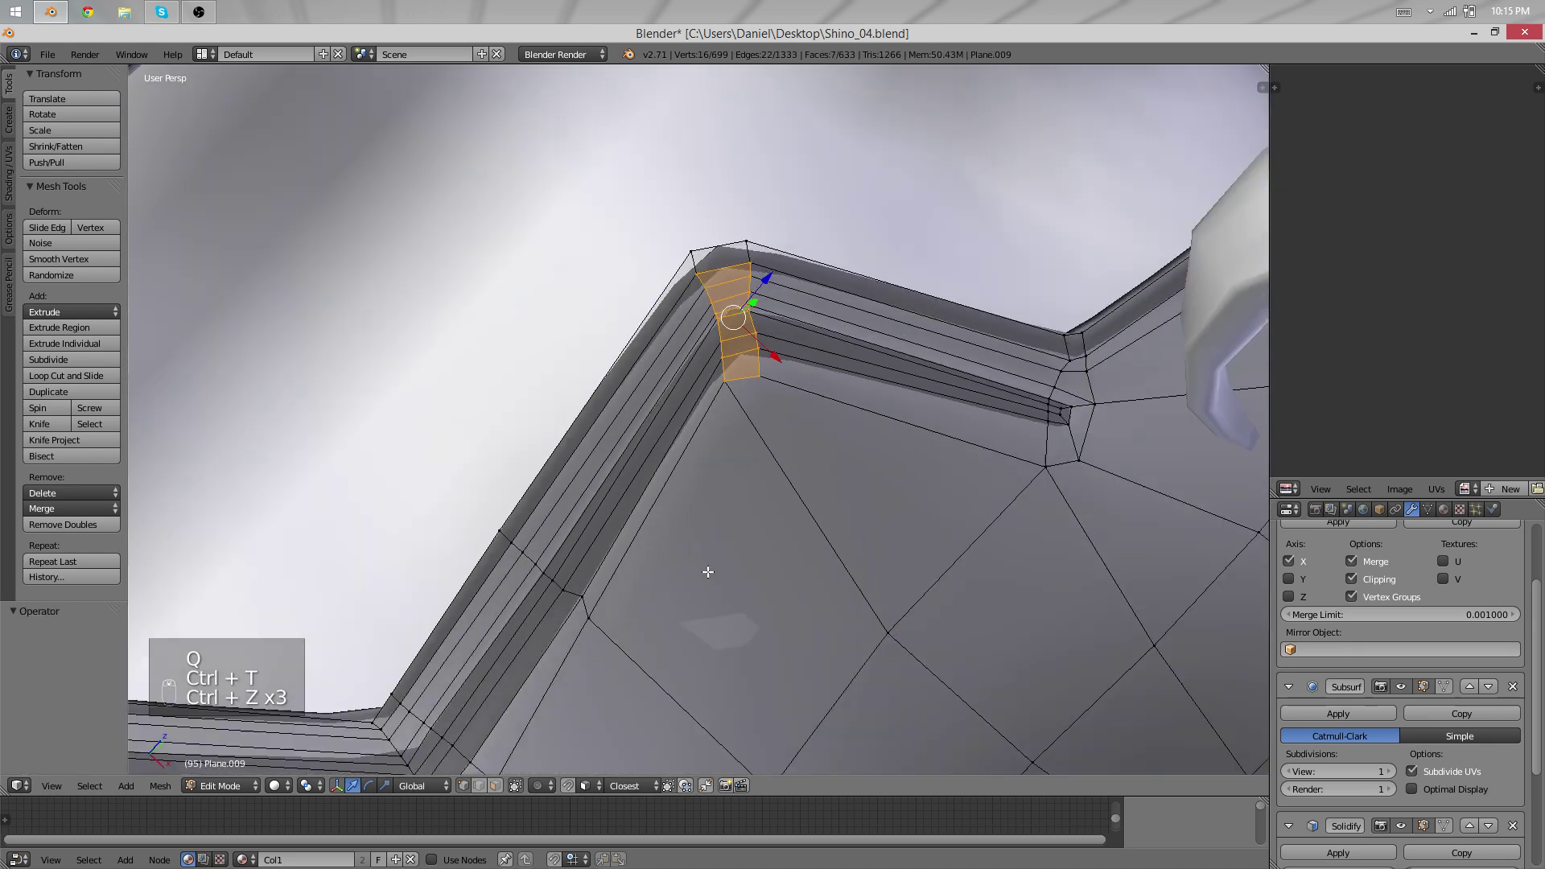
# Examine the reshaped neckline groove in Object Mode and the whole armour mesh on the figure.
pyautogui.press('a')
pyautogui.moveTo(727, 467); pyautogui.dragTo(748, 412, button='middle')
pyautogui.press('Tab')
pyautogui.scroll(-4, 731, 465)
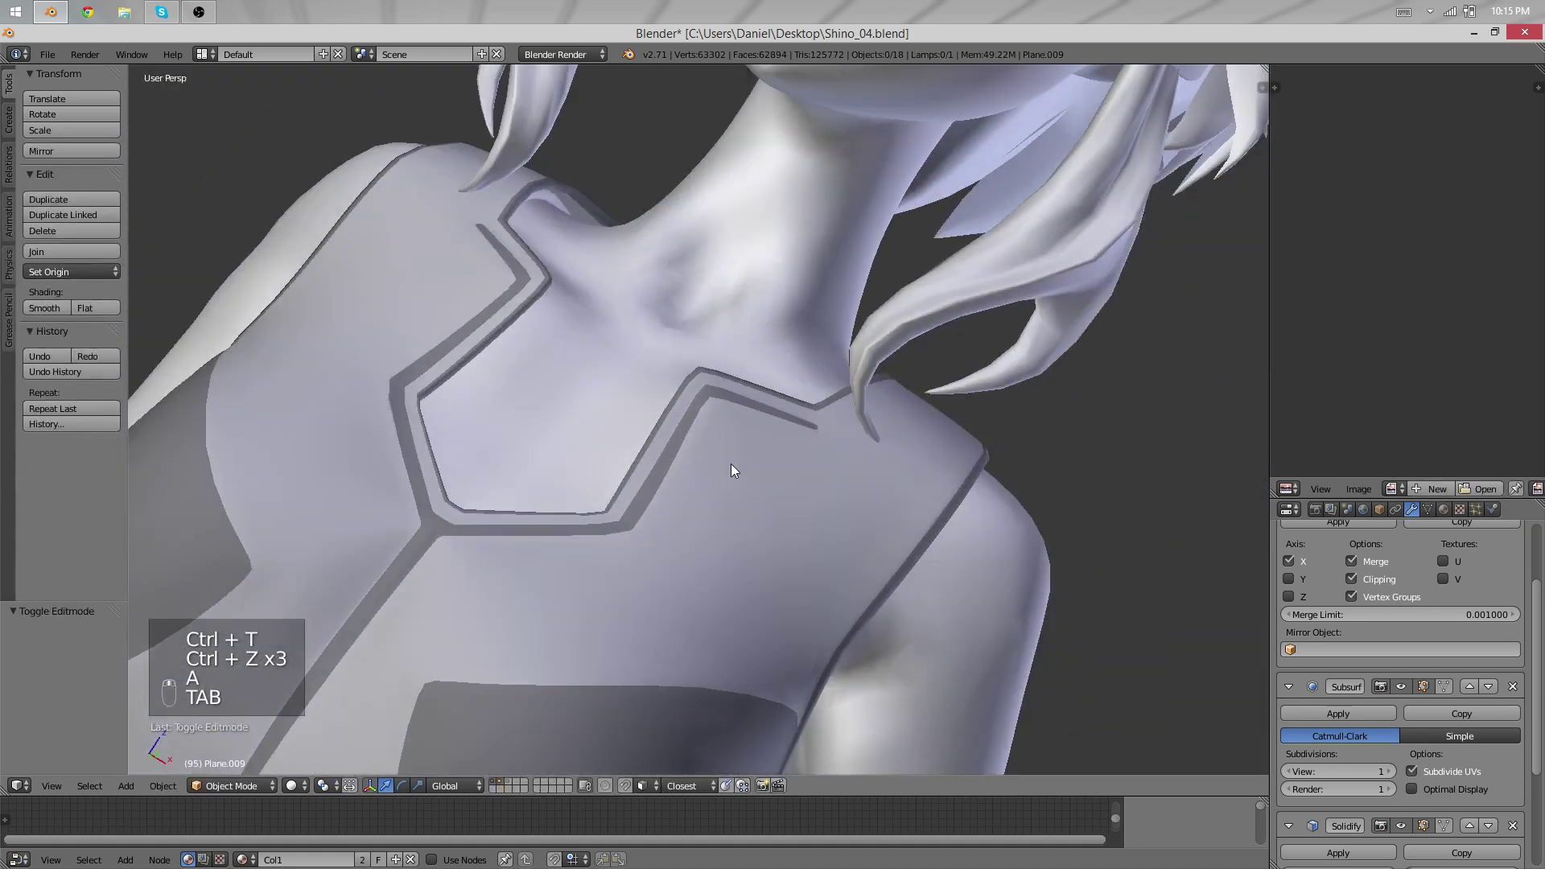
pyautogui.scroll(-1, 725, 475)
pyautogui.moveTo(719, 480); pyautogui.dragTo(759, 387, button='middle')
pyautogui.scroll(2, 758, 386)
pyautogui.press('Tab')
pyautogui.scroll(-8, 805, 382)
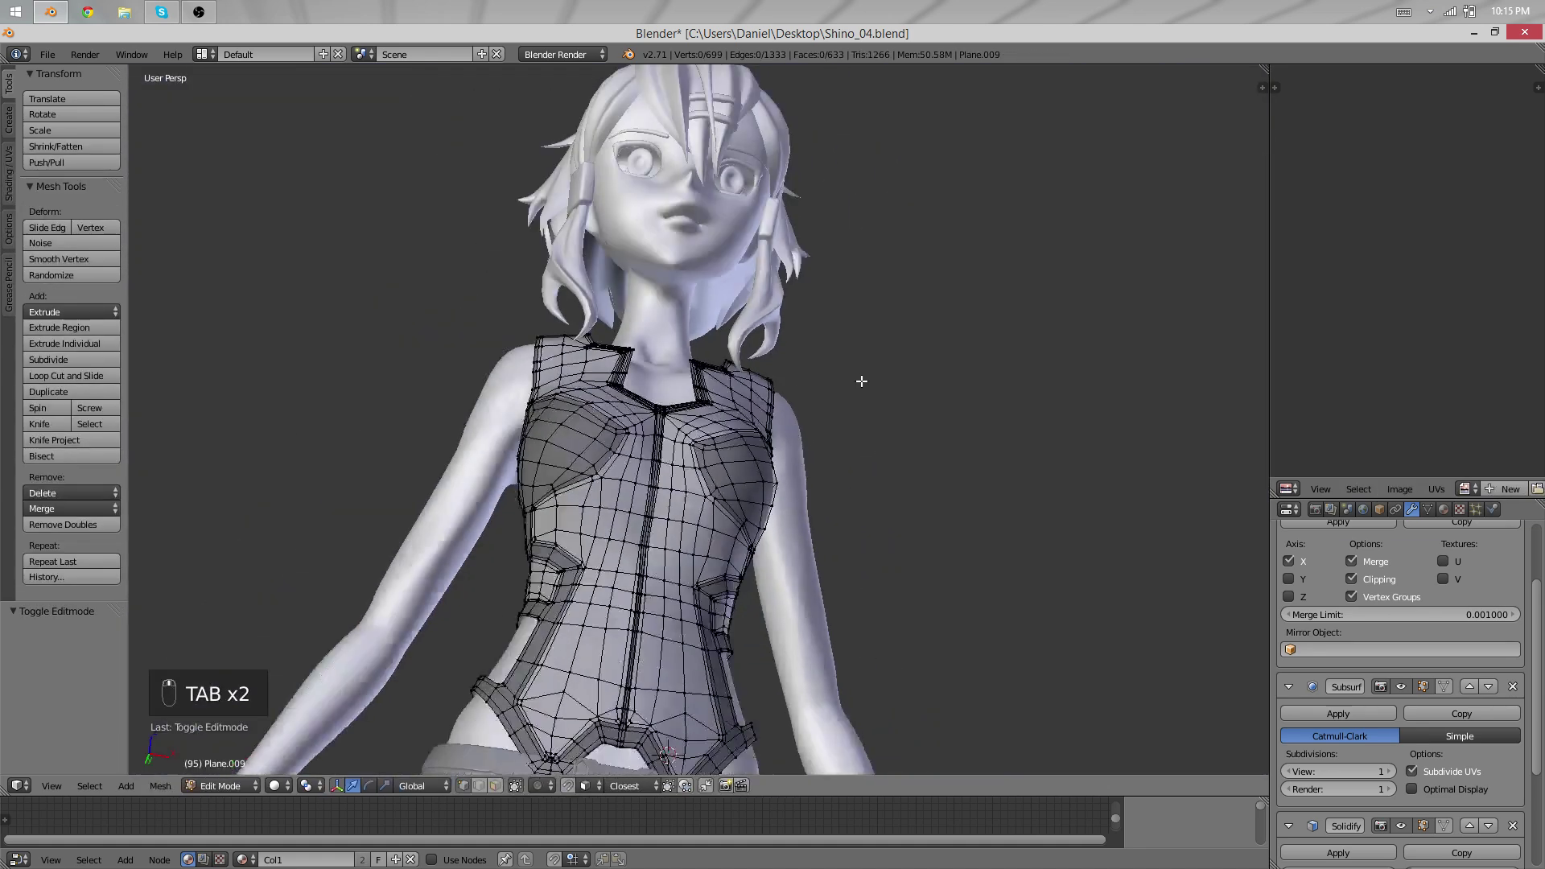
pyautogui.moveTo(862, 379); pyautogui.dragTo(792, 446, button='middle')
pyautogui.scroll(-1, 792, 446)
# Try to smooth all vertices of the armour mesh once and check the neckline in Object Mode.
pyautogui.press('a')
pyautogui.press('a')
pyautogui.press('a')
pyautogui.press('q')
pyautogui.press('Tab')
pyautogui.scroll(5, 756, 473)
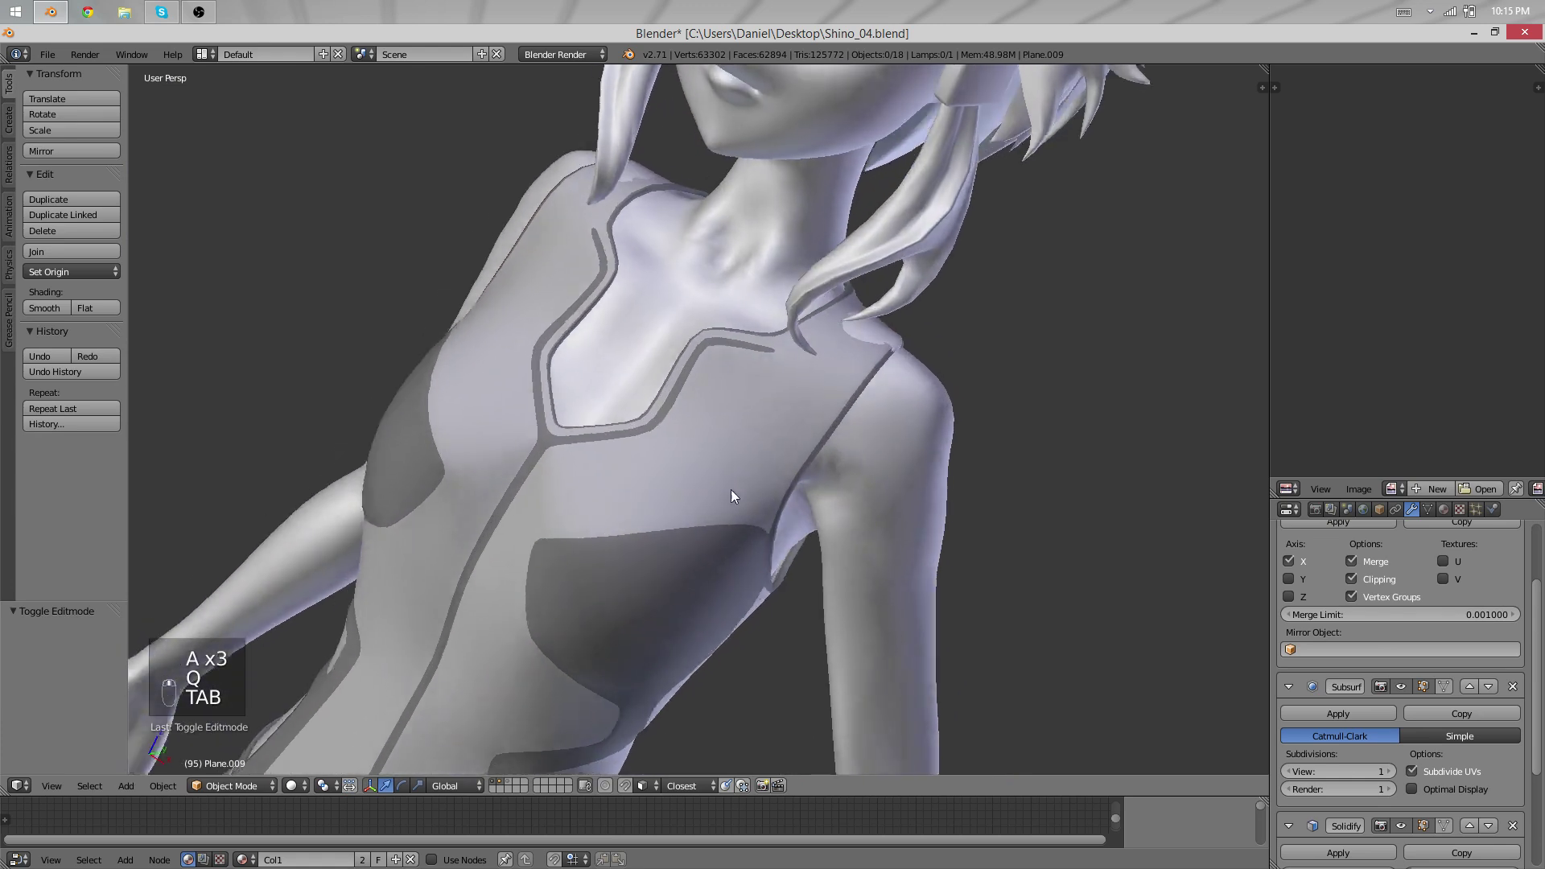
# Compare the armour with and without the whole-mesh smoothing, and undo the smoothing.
pyautogui.hotkey('ctrl', 'z')
pyautogui.hotkey('ctrl', 'shift', 'z')
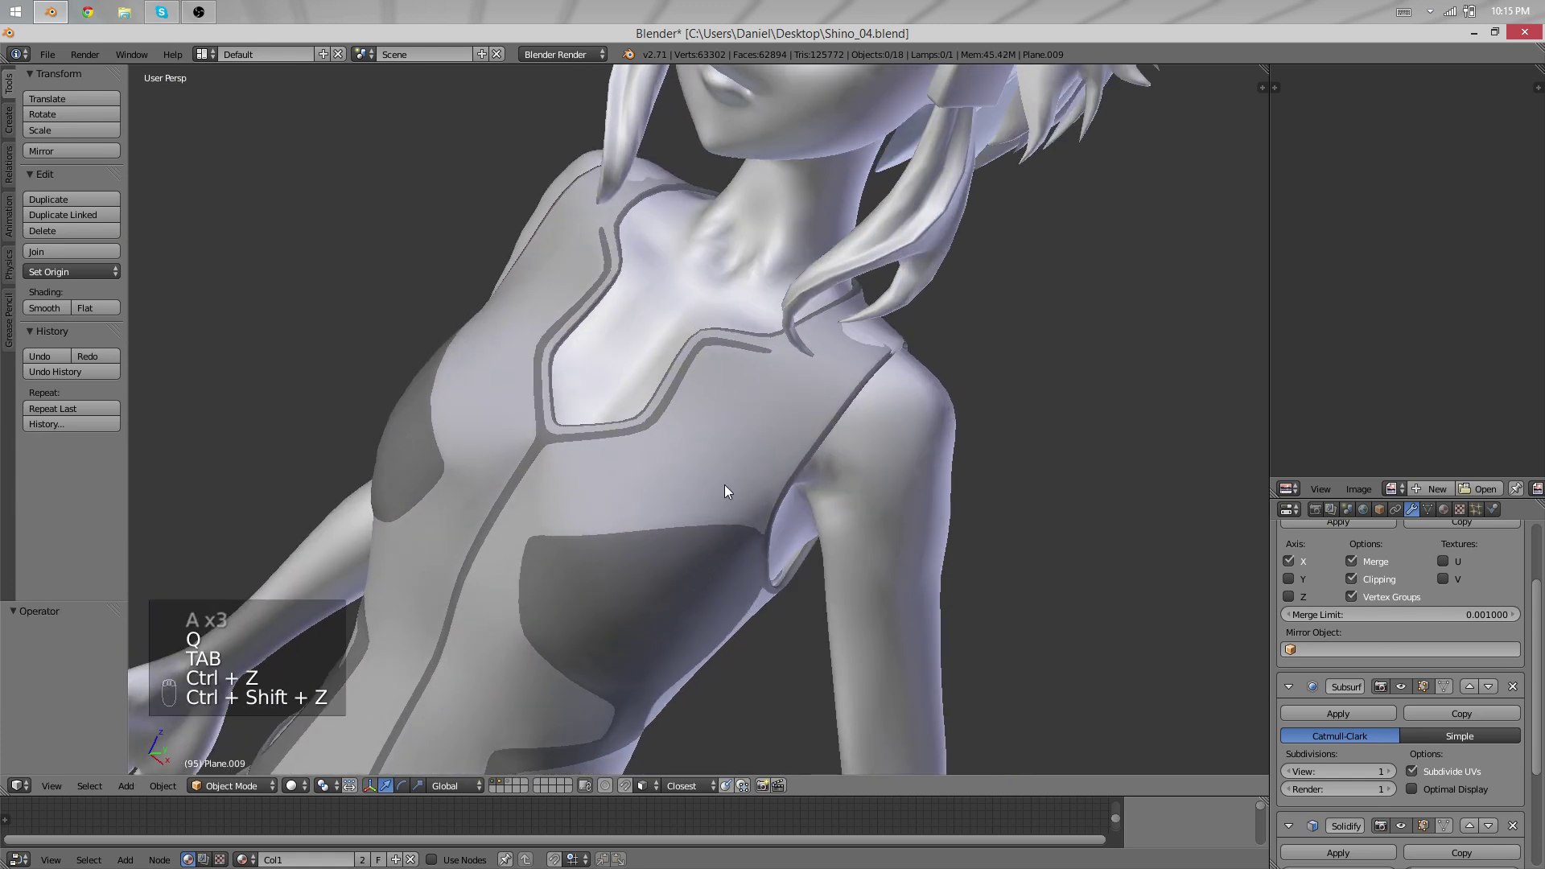
pyautogui.hotkey('ctrl', 'z')
pyautogui.hotkey('ctrl', 'shift', 'z')
pyautogui.scroll(-5, 672, 485)
pyautogui.hotkey('ctrl', 'z')
pyautogui.hotkey('ctrl', 'z')
pyautogui.hotkey('ctrl', 'z')
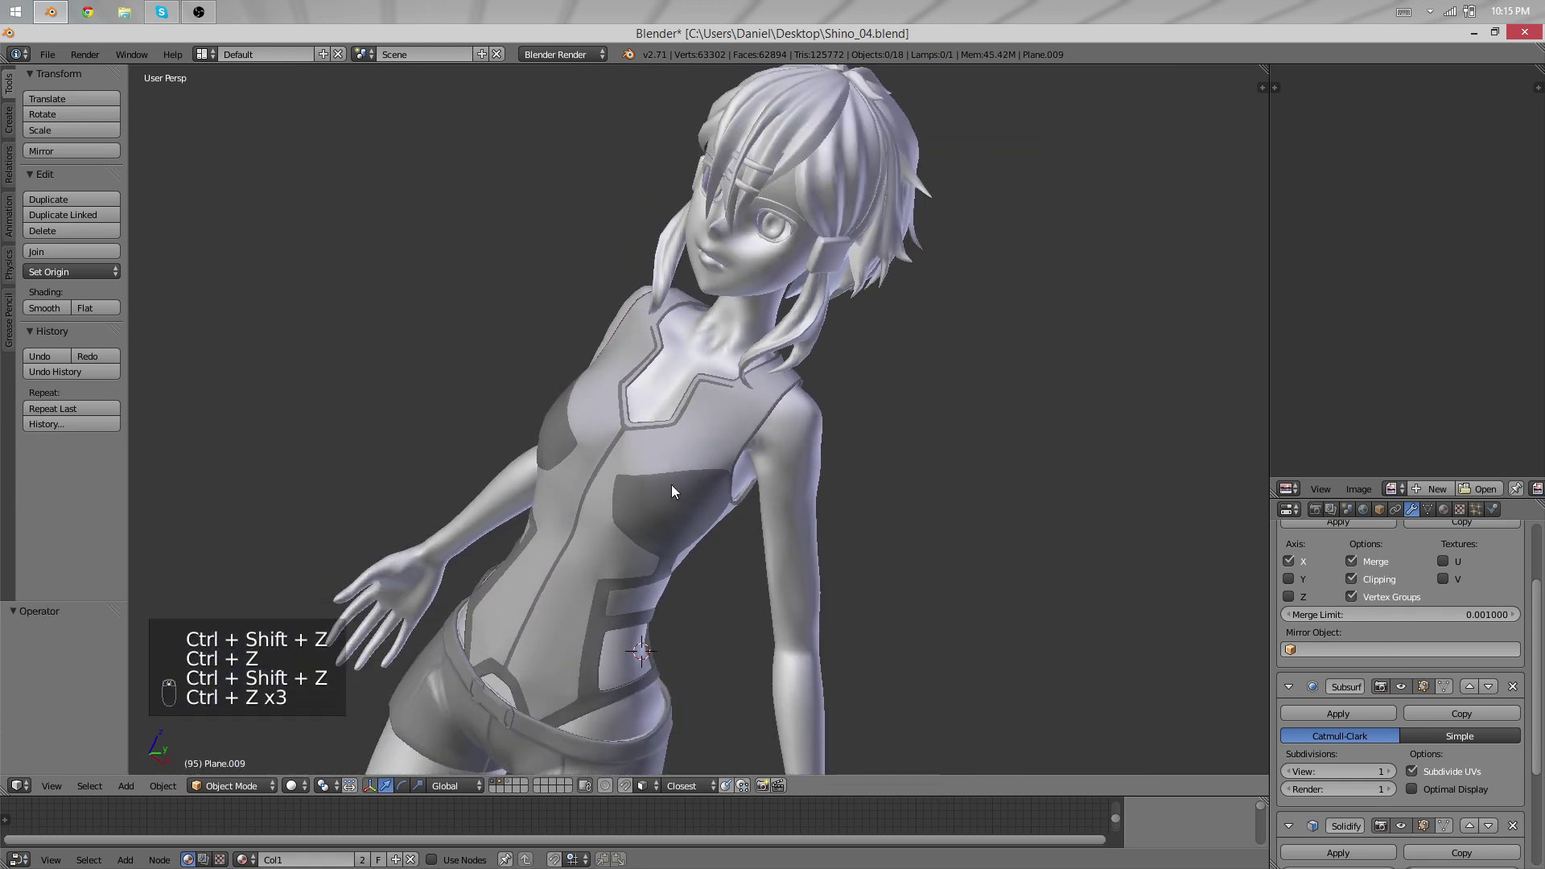
# Redo the whole-mesh smoothing of the armour, inspect the neckline and chest up close, and undo the smoothing again.
pyautogui.hotkey('ctrl', 'shift', 'z')
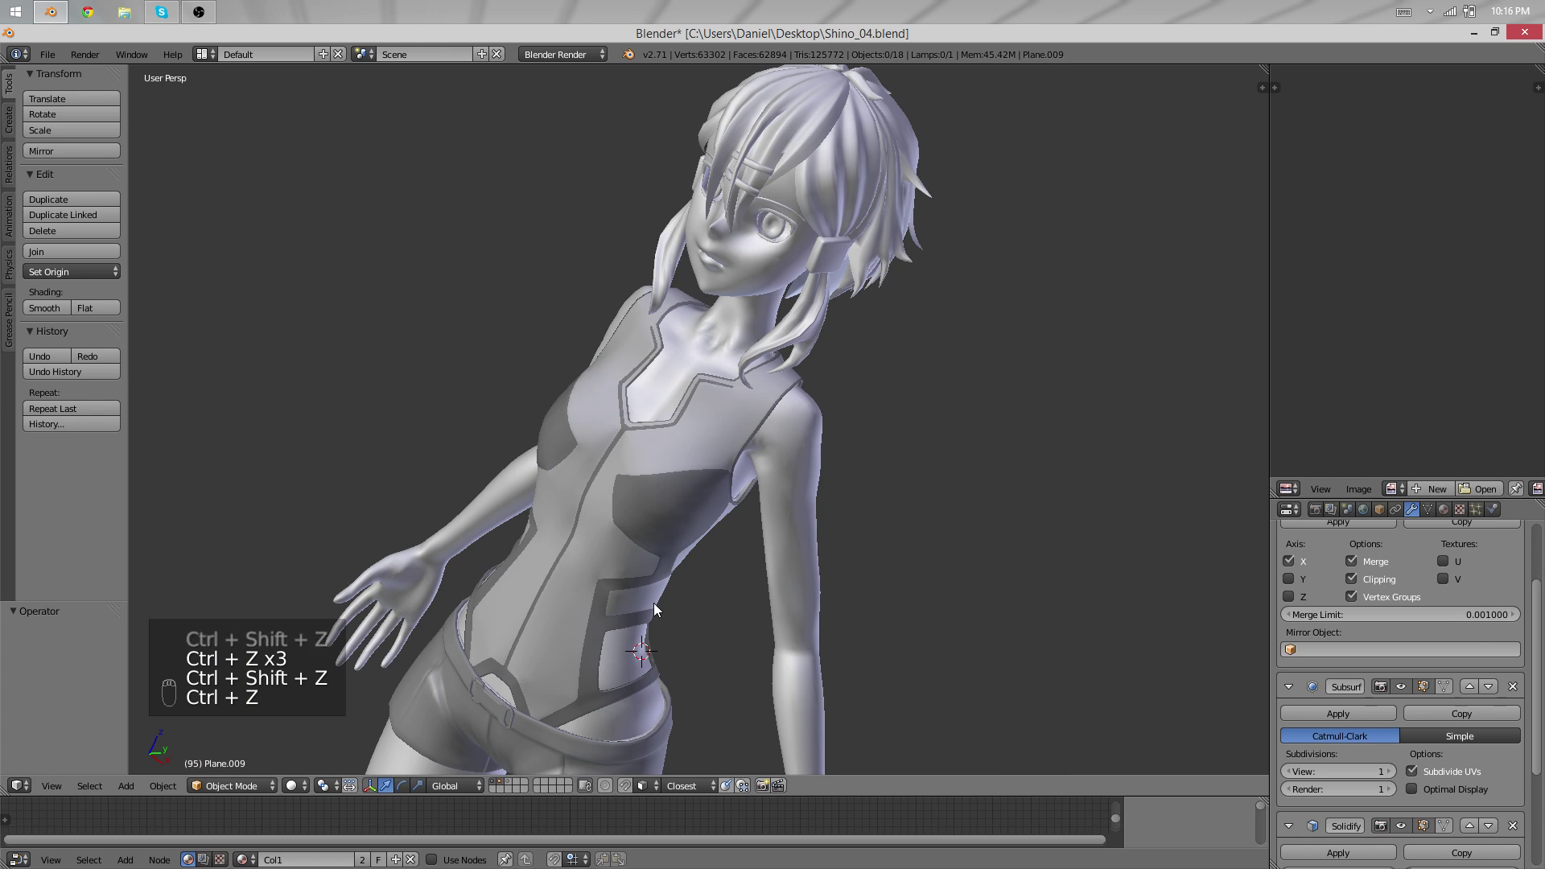
pyautogui.hotkey('ctrl', 'shift', 'z')
pyautogui.hotkey('ctrl', 'shift', 'z')
pyautogui.hotkey('ctrl', 'shift', 'z')
pyautogui.hotkey('ctrl', 'shift', 'z')
pyautogui.scroll(4, 684, 604)
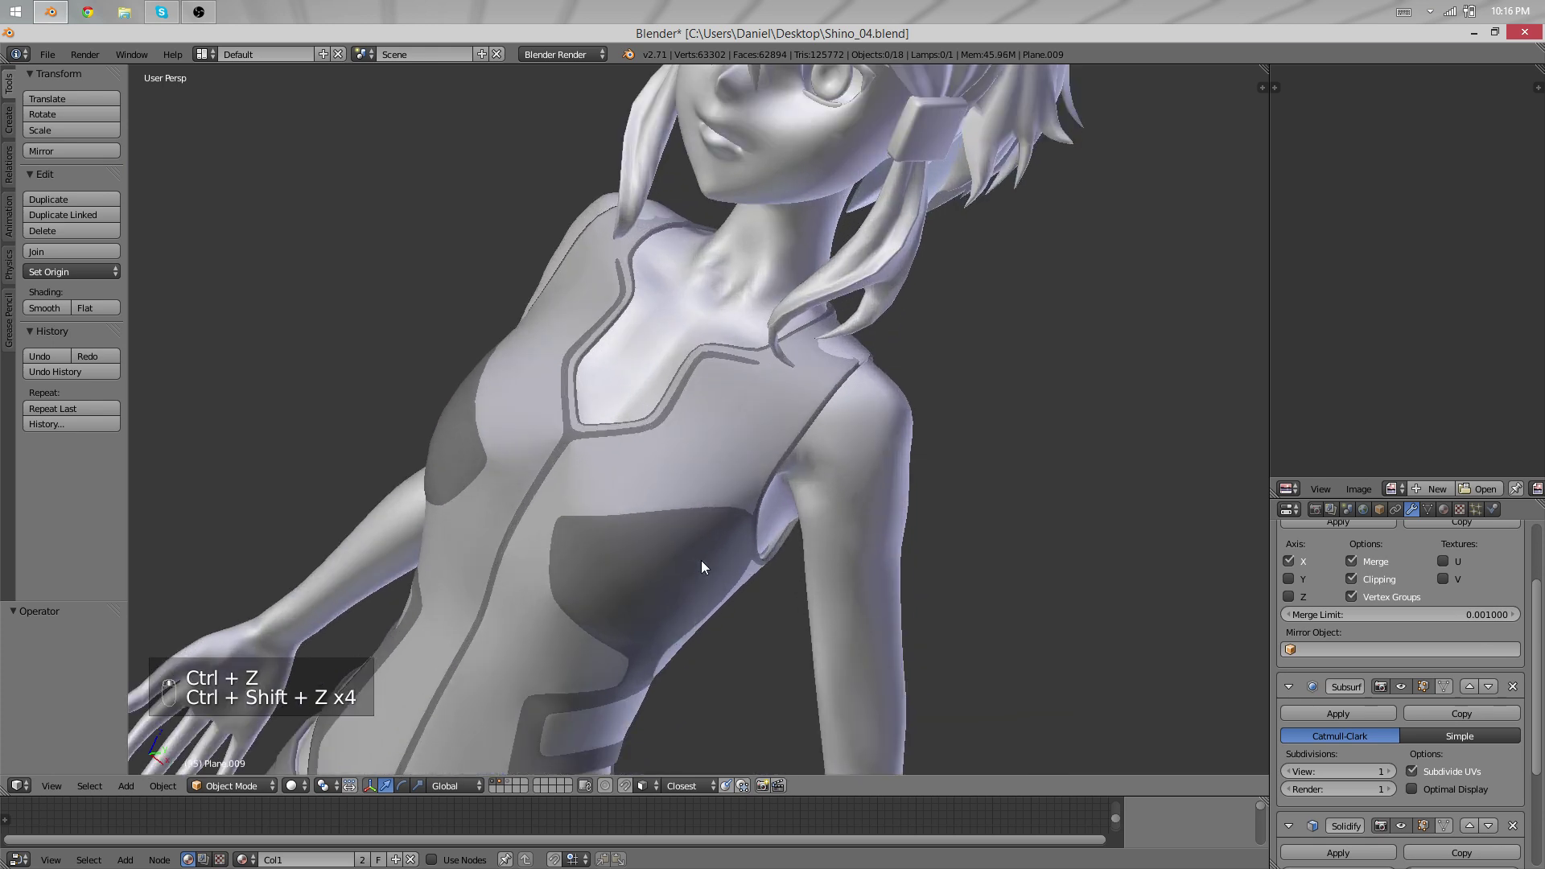
pyautogui.scroll(-2, 835, 306)
pyautogui.hotkey('ctrl', 'z')
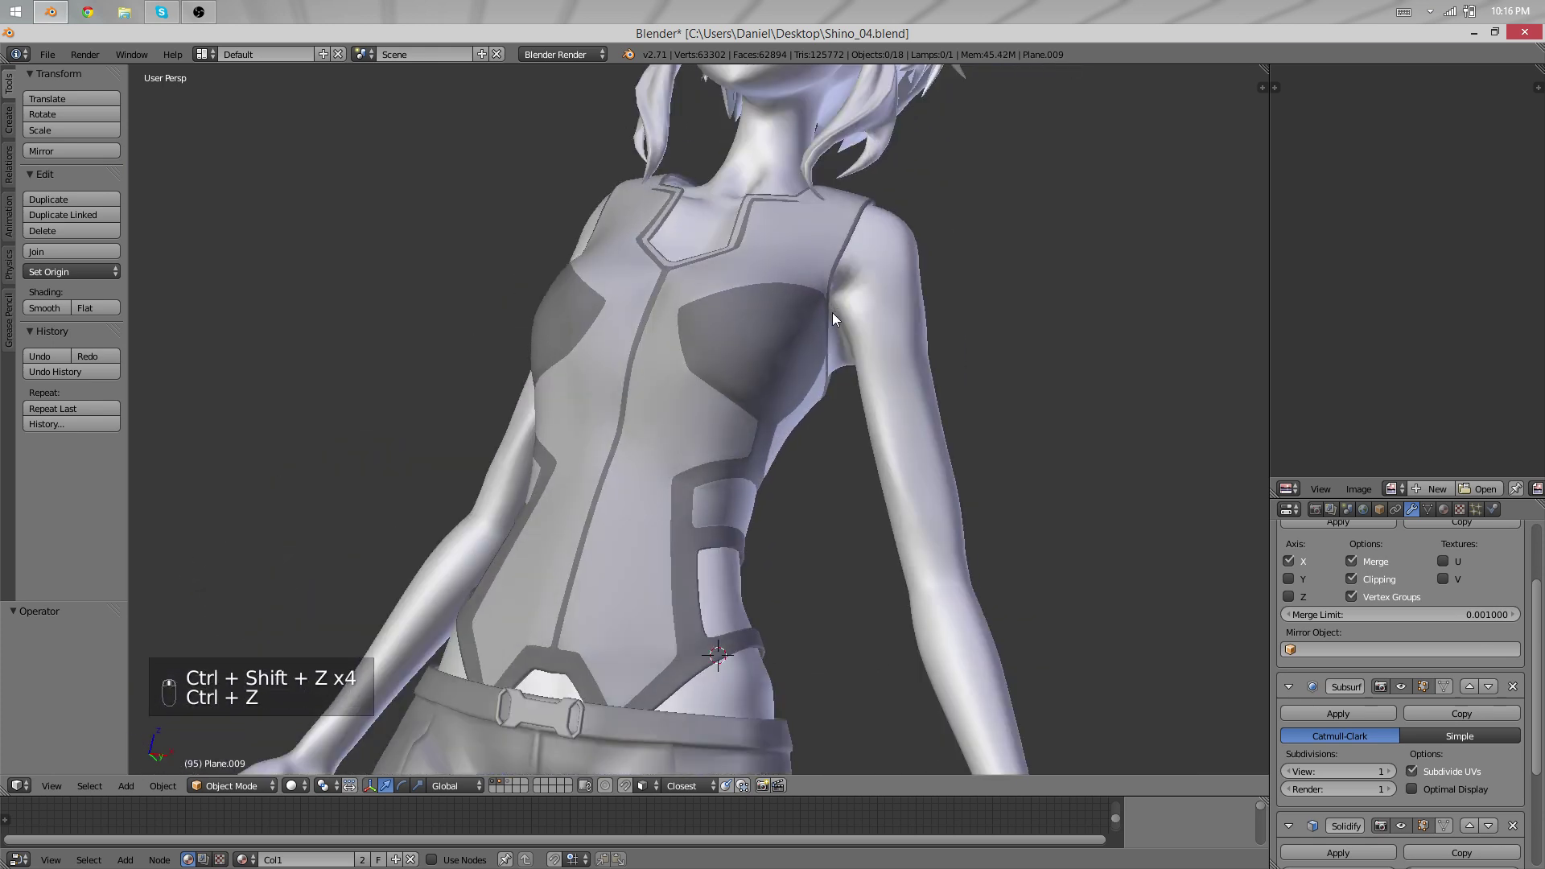
# Examine the bodysuit's mesh from several angles around the chest, centre seam and waist.
pyautogui.scroll(-5, 716, 437)
pyautogui.moveTo(716, 438); pyautogui.dragTo(806, 457, button='middle')
pyautogui.scroll(4, 924, 442)
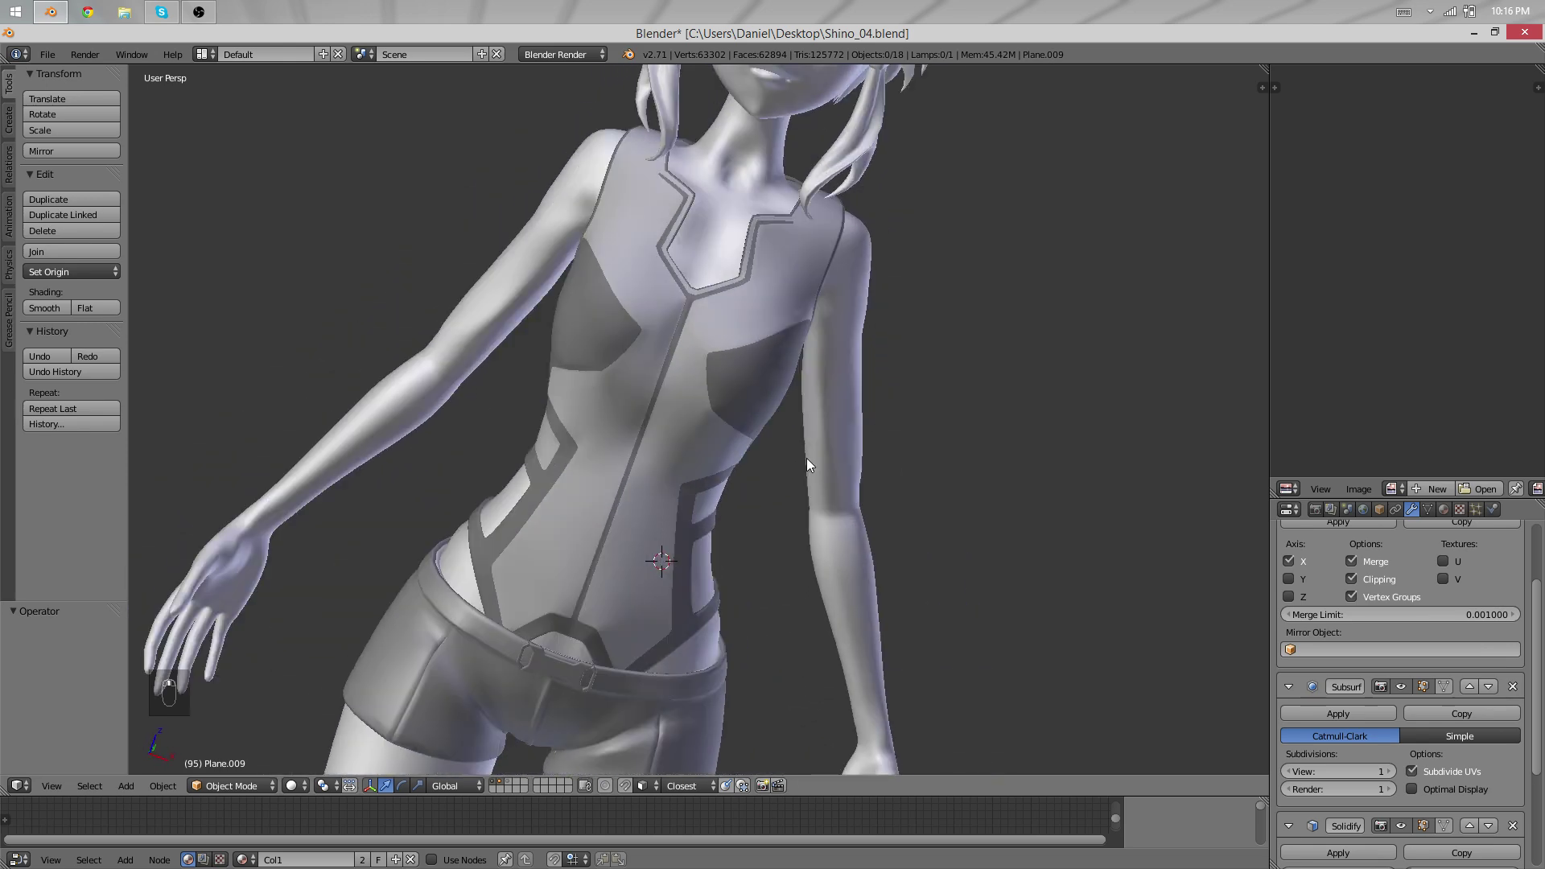
pyautogui.moveTo(730, 501); pyautogui.dragTo(717, 467, button='middle')
pyautogui.scroll(2, 646, 427)
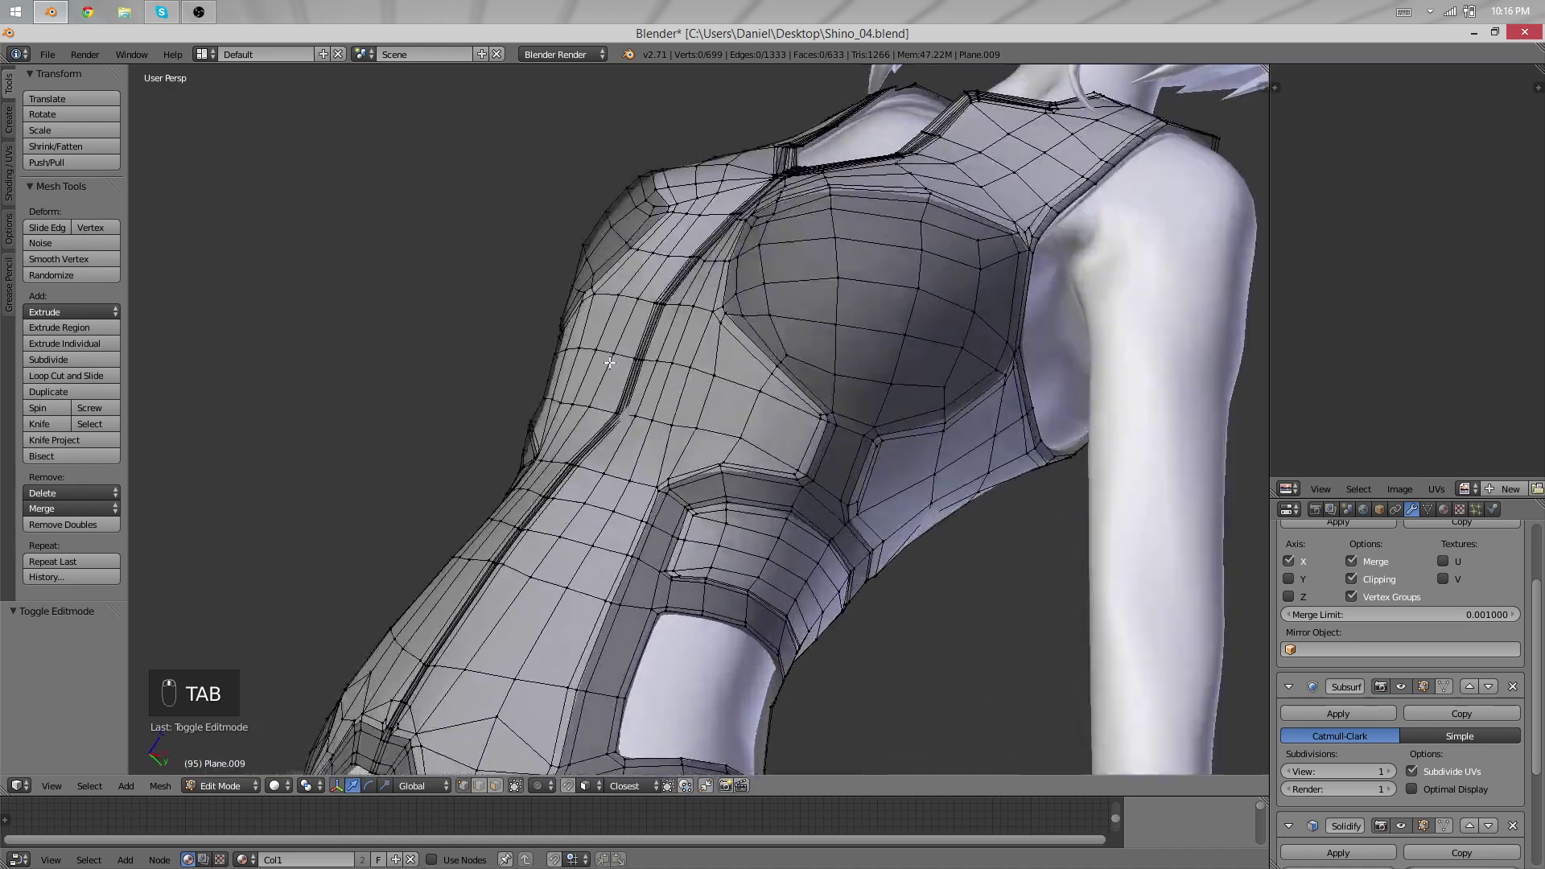
pyautogui.press('a')
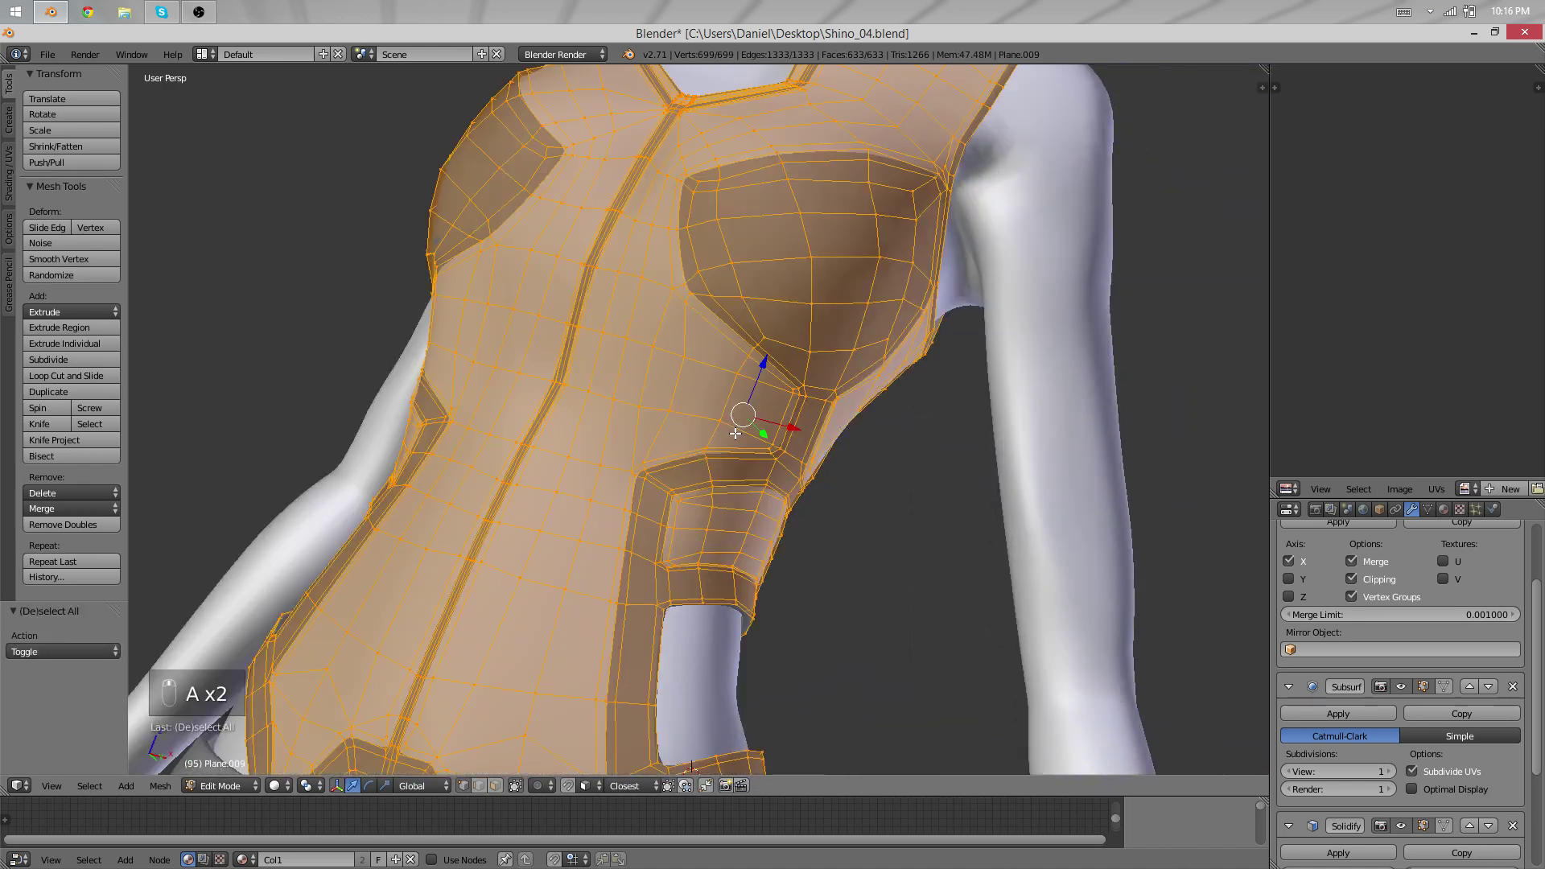
pyautogui.press('b')
pyautogui.press('a')
pyautogui.moveTo(739, 449); pyautogui.dragTo(537, 451, button='middle')
pyautogui.scroll(-1, 619, 474)
pyautogui.press('Tab')
pyautogui.press('Tab')
pyautogui.press('a')
pyautogui.press('a')
pyautogui.press('a')
pyautogui.press('b')
pyautogui.press('a')
# With proportional editing enabled and its radius enlarged to 0.12, move a vertex beside the front centre seam about -0.037 along Y.
pyautogui.rightClick(579, 420)
pyautogui.keyDown('shift'); pyautogui.rightClick(578, 372); pyautogui.keyUp('shift')
pyautogui.moveTo(581, 378); pyautogui.dragTo(690, 453, button='middle')
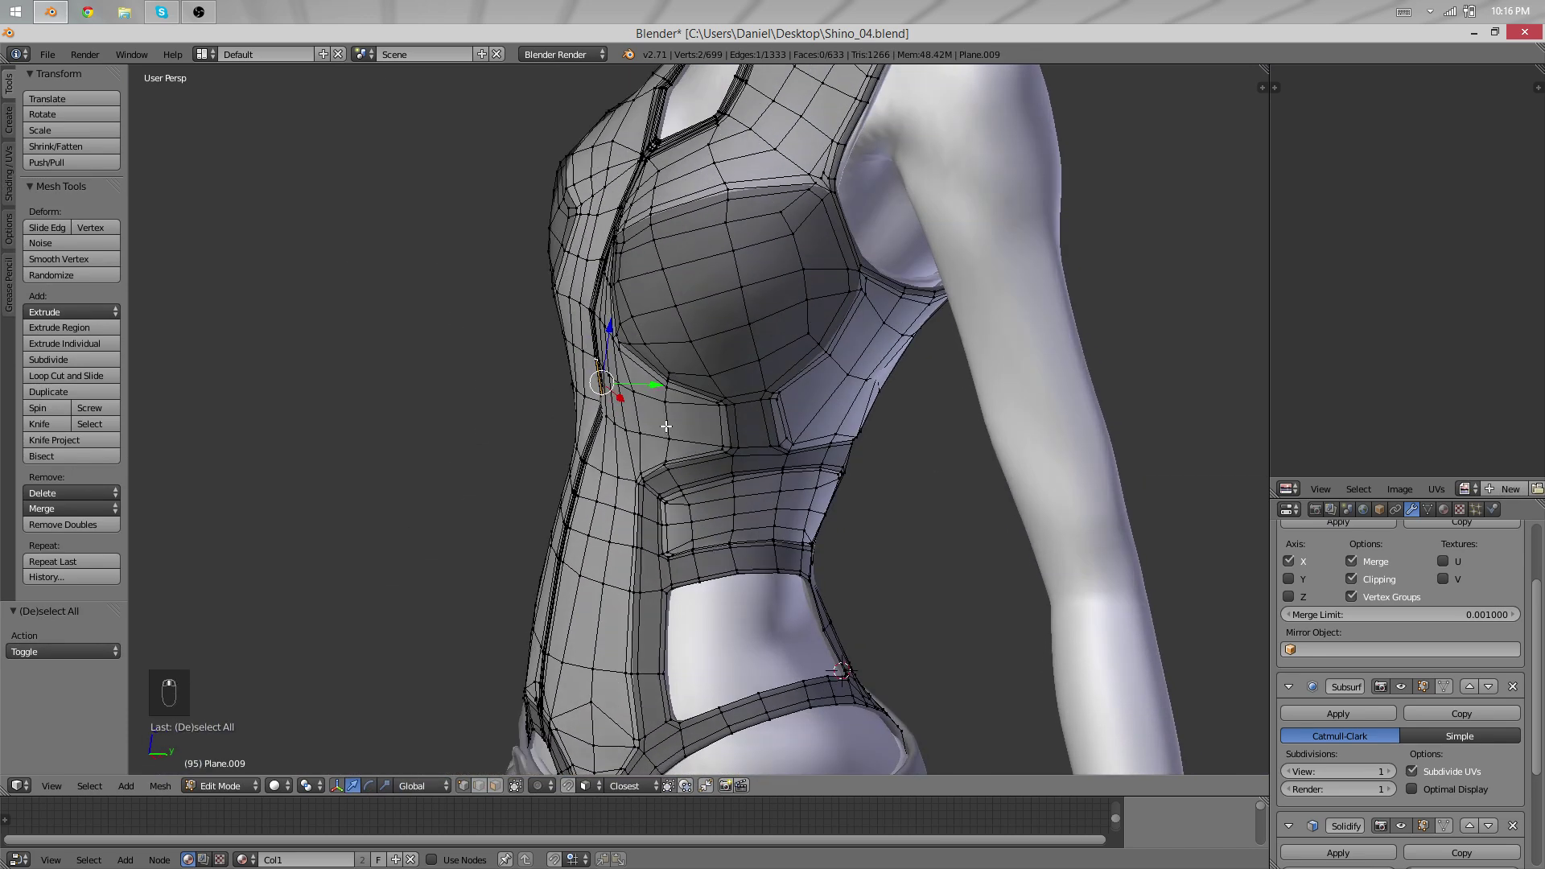
pyautogui.press('o')
pyautogui.moveTo(602, 425); pyautogui.dragTo(581, 420, button='middle')
pyautogui.moveTo(563, 500); pyautogui.dragTo(683, 464, button='middle')
pyautogui.press('g')
pyautogui.press('y')
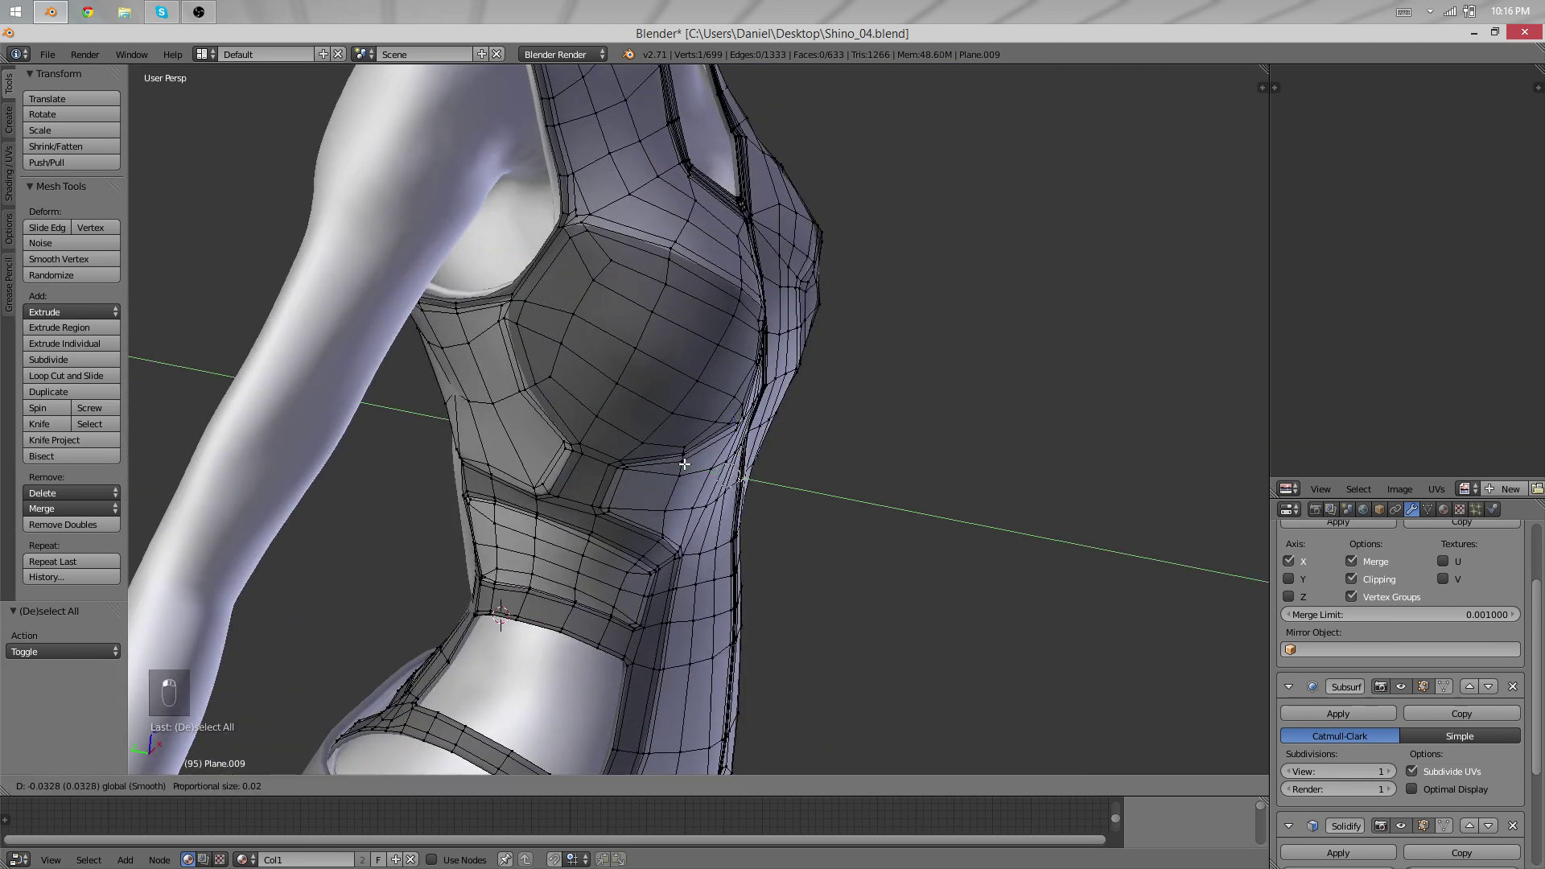
pyautogui.scroll(-10, 684, 474)
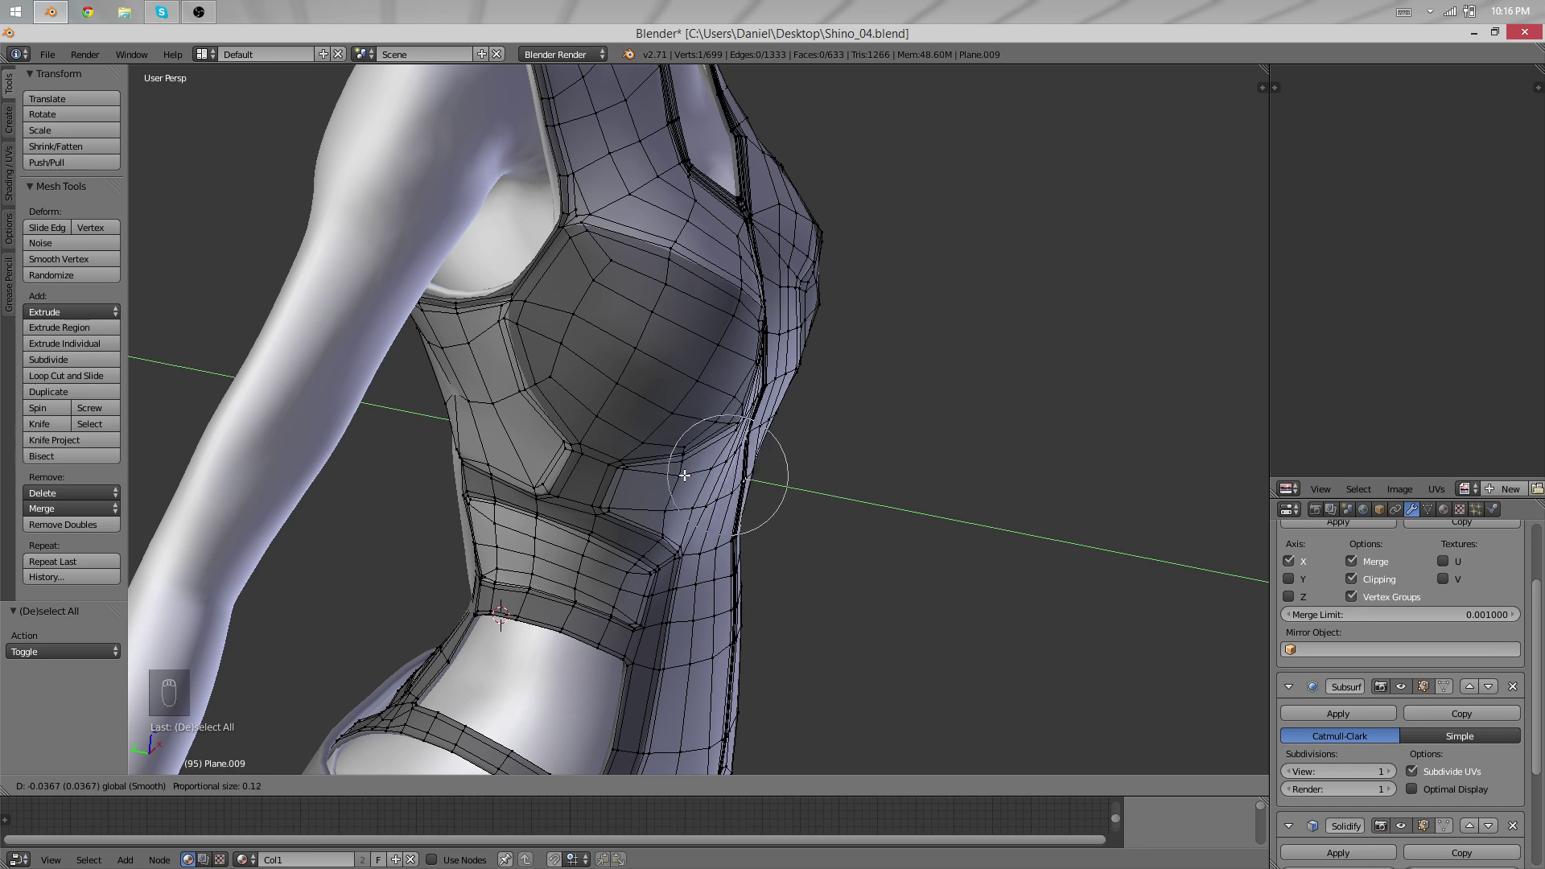
pyautogui.click(685, 476)
pyautogui.press('Tab')
pyautogui.moveTo(977, 579); pyautogui.dragTo(772, 451, button='middle')
# Select the two faces above the dark chest panel beside the centre seam and smooth their vertices five times.
pyautogui.press('Tab')
pyautogui.scroll(8, 939, 476)
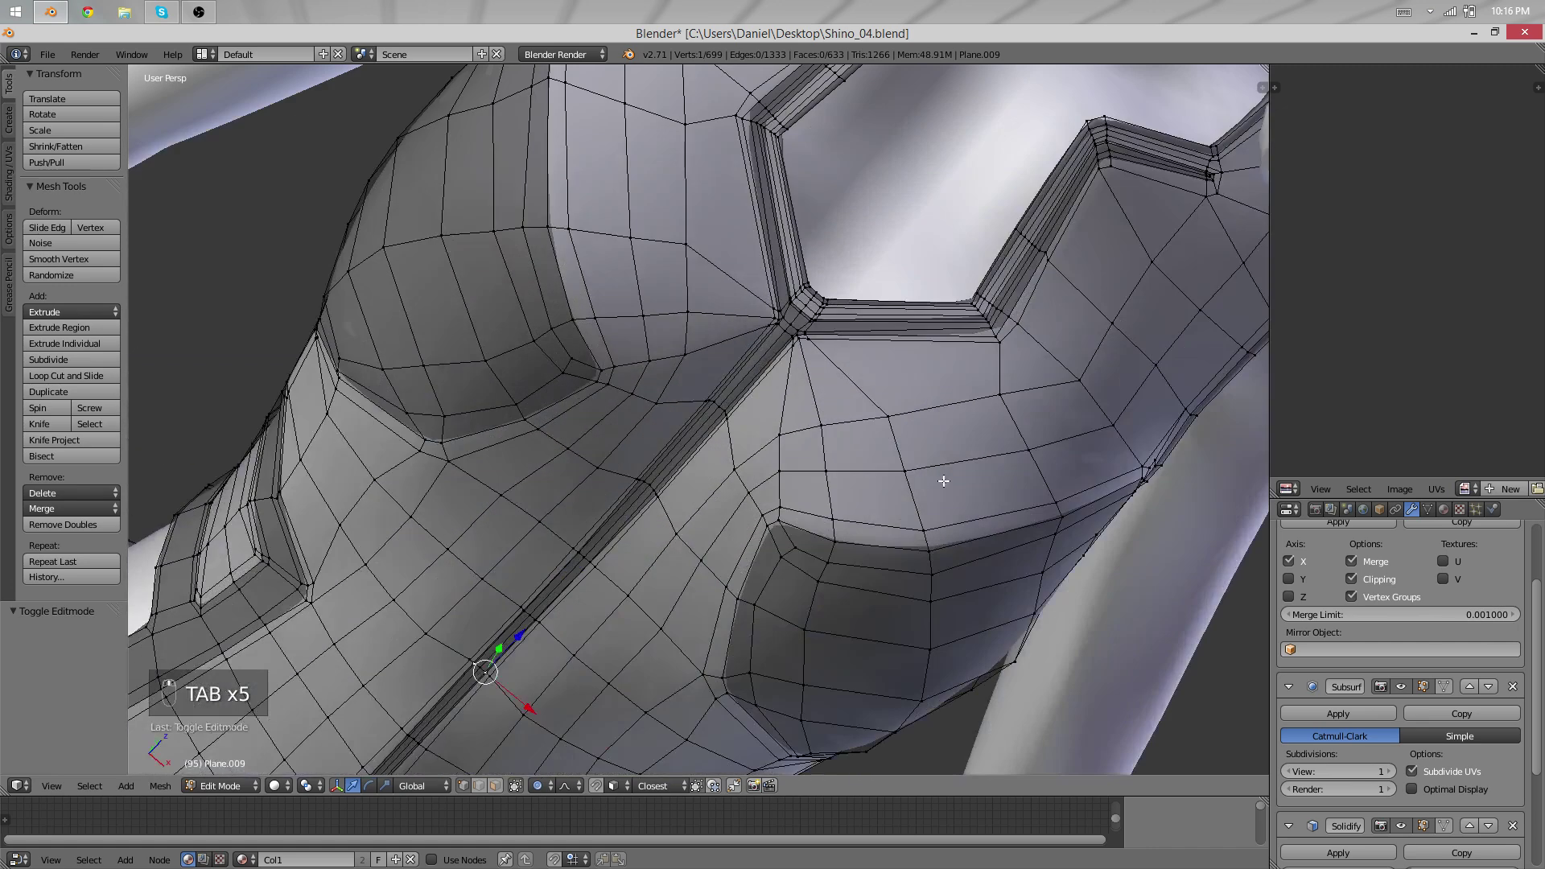
pyautogui.press('a')
pyautogui.press('a')
pyautogui.press('a')
pyautogui.press('a')
pyautogui.press('a')
pyautogui.press('a')
pyautogui.press('b')
pyautogui.moveTo(771, 397); pyautogui.dragTo(772, 400)
pyautogui.press('q')
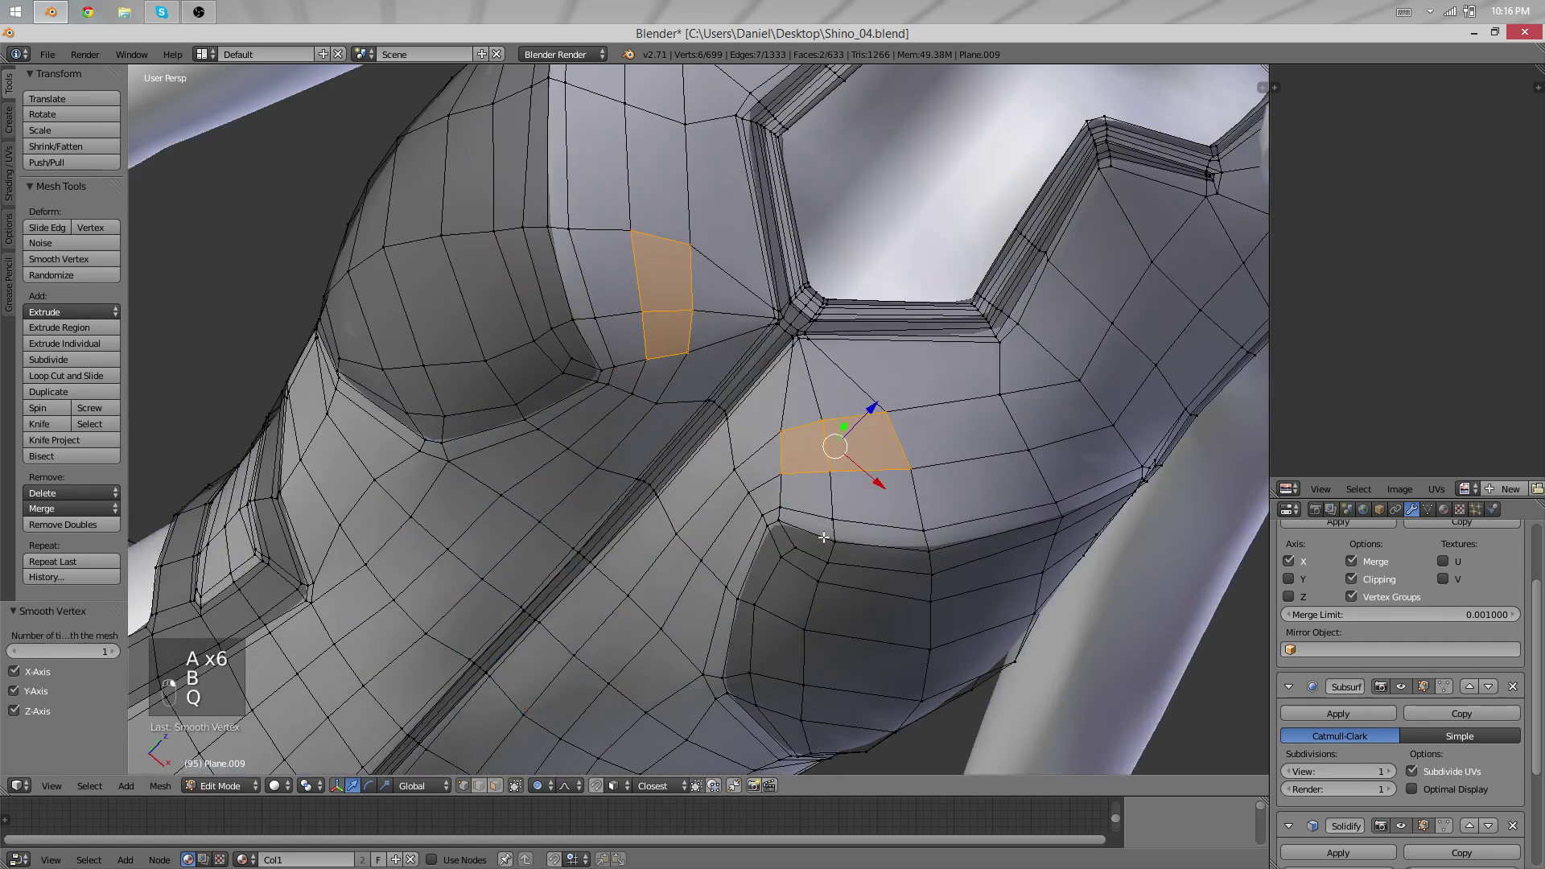
pyautogui.moveTo(650, 532); pyautogui.dragTo(593, 462, button='middle')
pyautogui.press('q')
pyautogui.press('q')
pyautogui.press('q')
pyautogui.press('q')
# Smooth an adjacent edge above the dark chest panel and undo the last smoothing.
pyautogui.rightClick(803, 412)
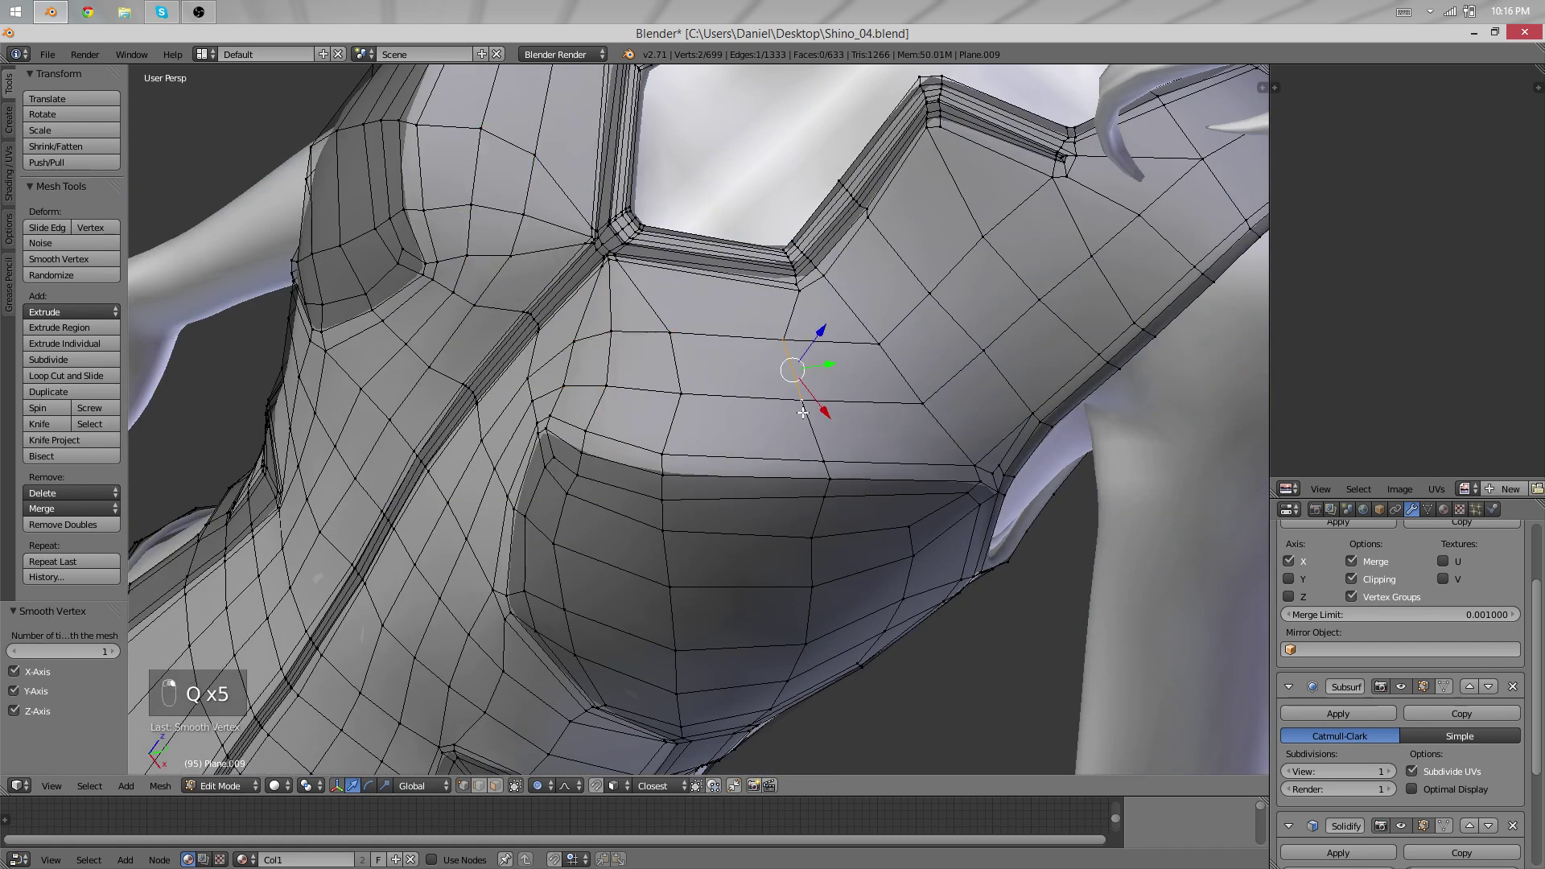
pyautogui.scroll(-2, 949, 423)
pyautogui.moveTo(948, 423); pyautogui.dragTo(997, 238, button='middle')
pyautogui.hotkey('ctrl', 'z')
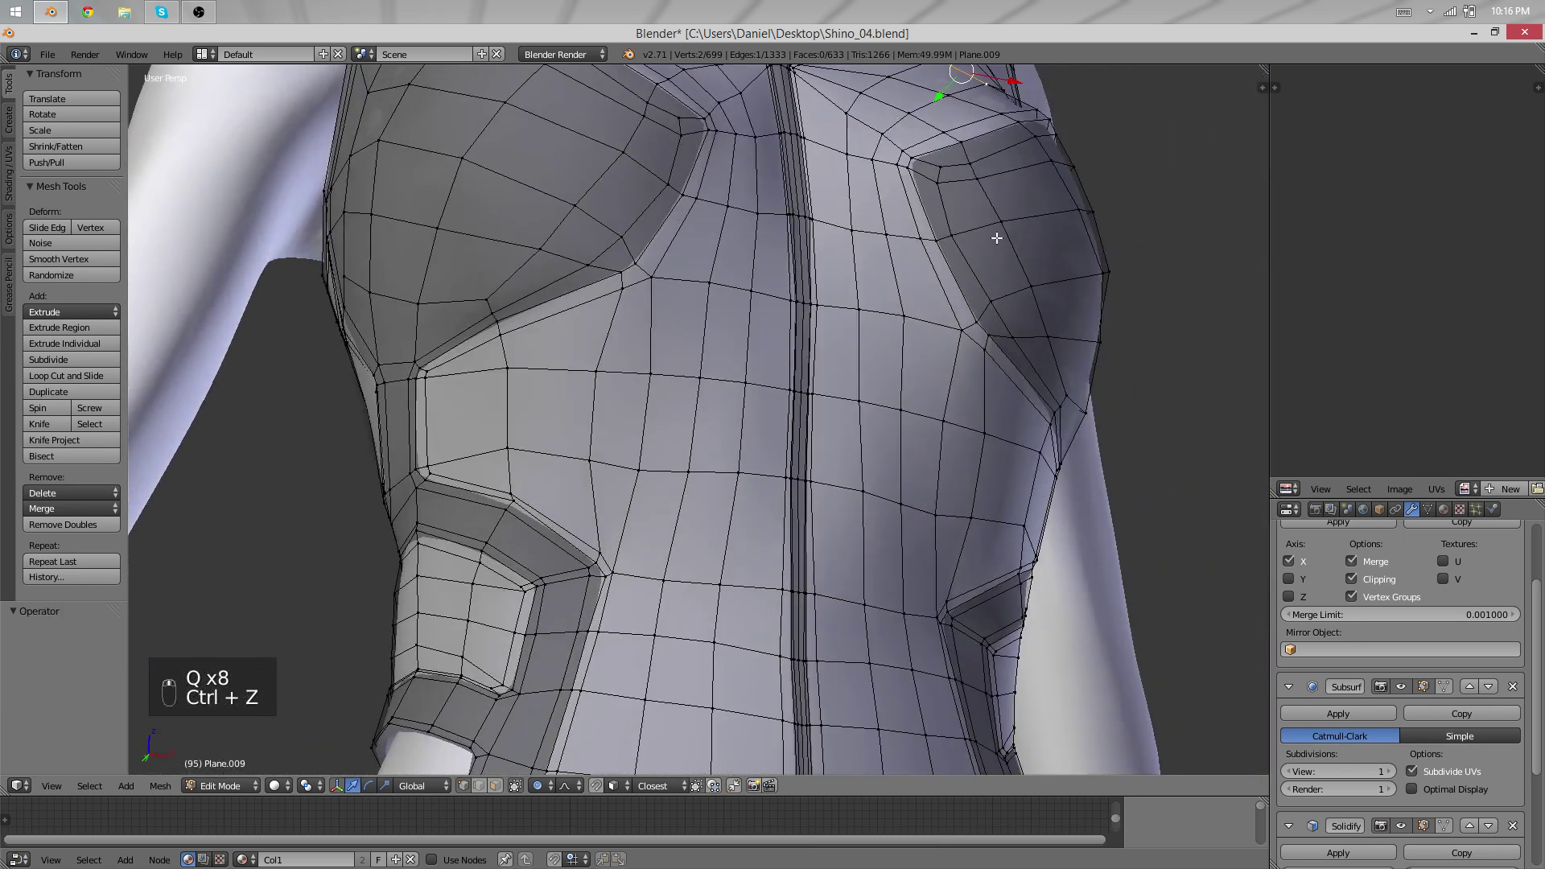
# Check the suit from behind and shift the selected vertices with proportional editing still on.
pyautogui.press('Tab')
pyautogui.scroll(-6, 803, 440)
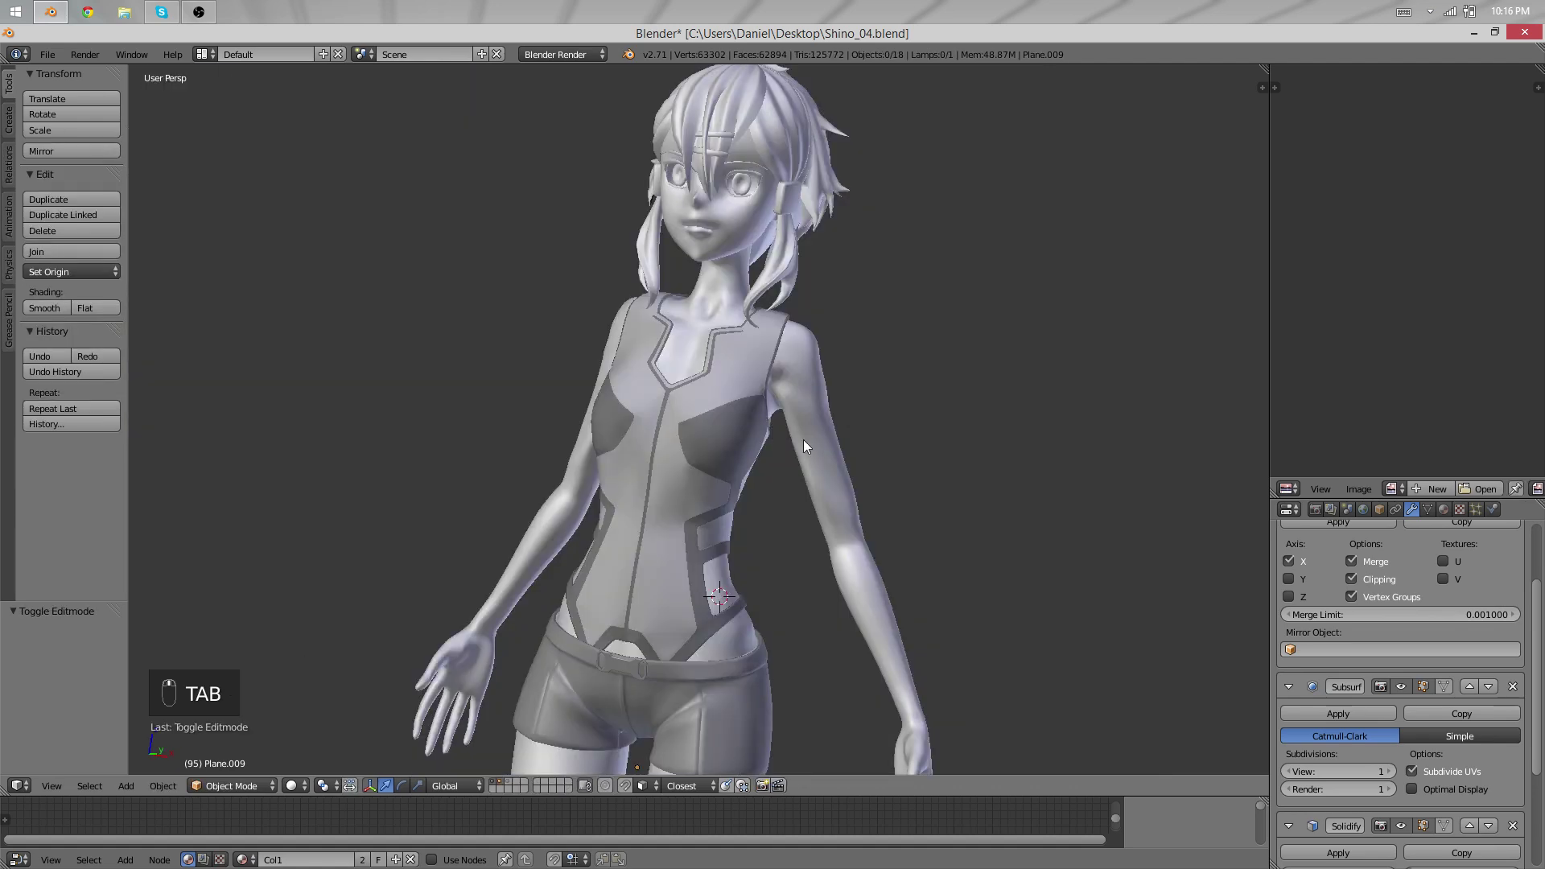
pyautogui.scroll(3, 803, 440)
pyautogui.moveTo(803, 440); pyautogui.dragTo(310, 394, button='middle')
pyautogui.scroll(1, 808, 453)
pyautogui.scroll(4, 727, 370)
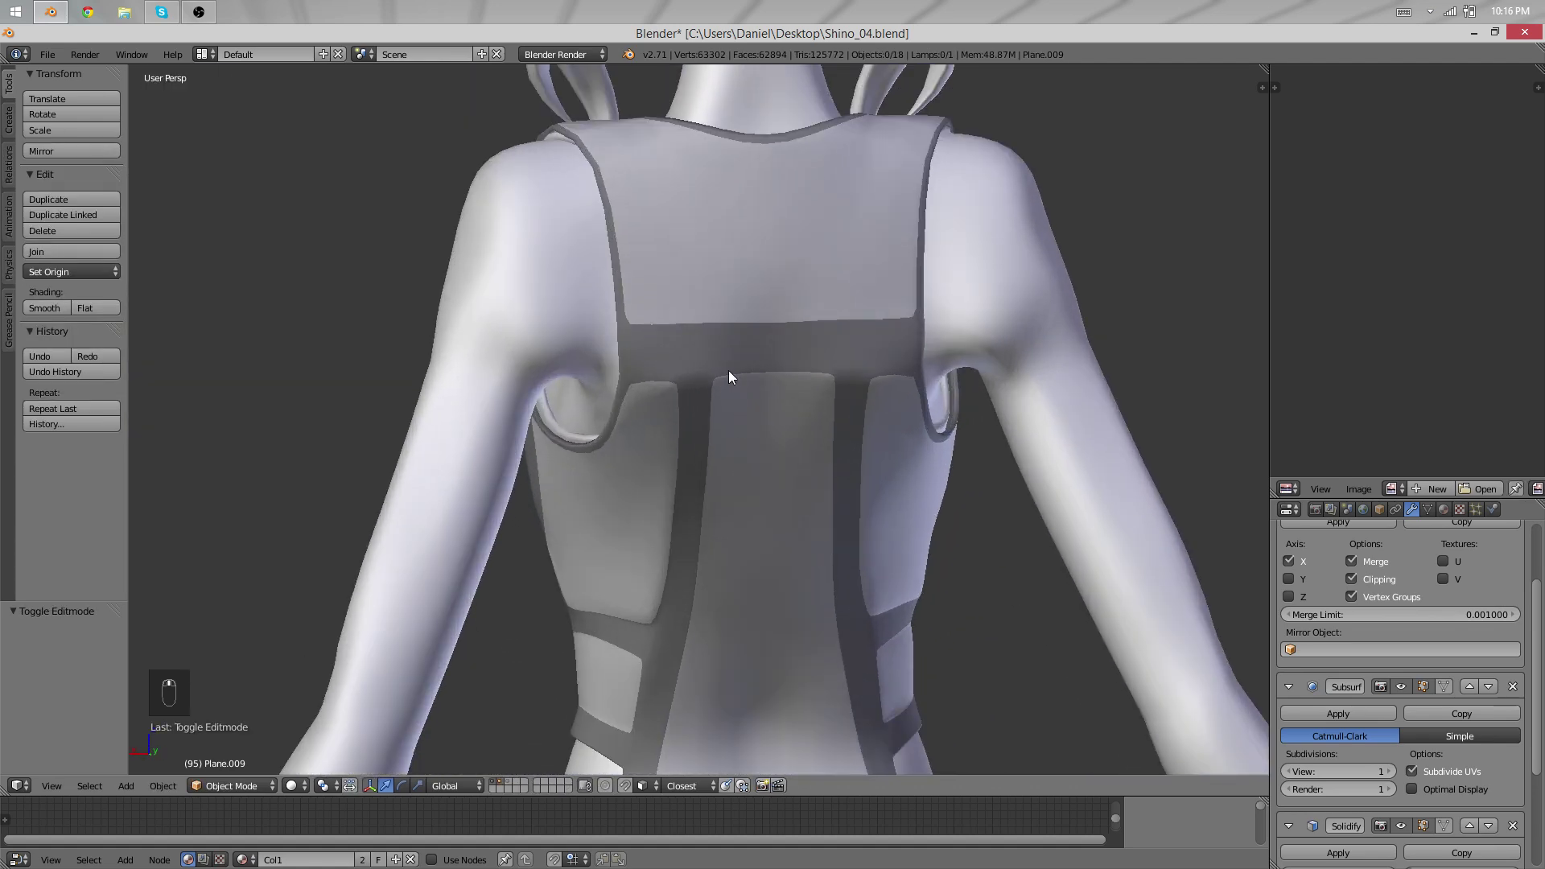
pyautogui.press('Tab')
pyautogui.press('g')
pyautogui.scroll(1, 730, 368)
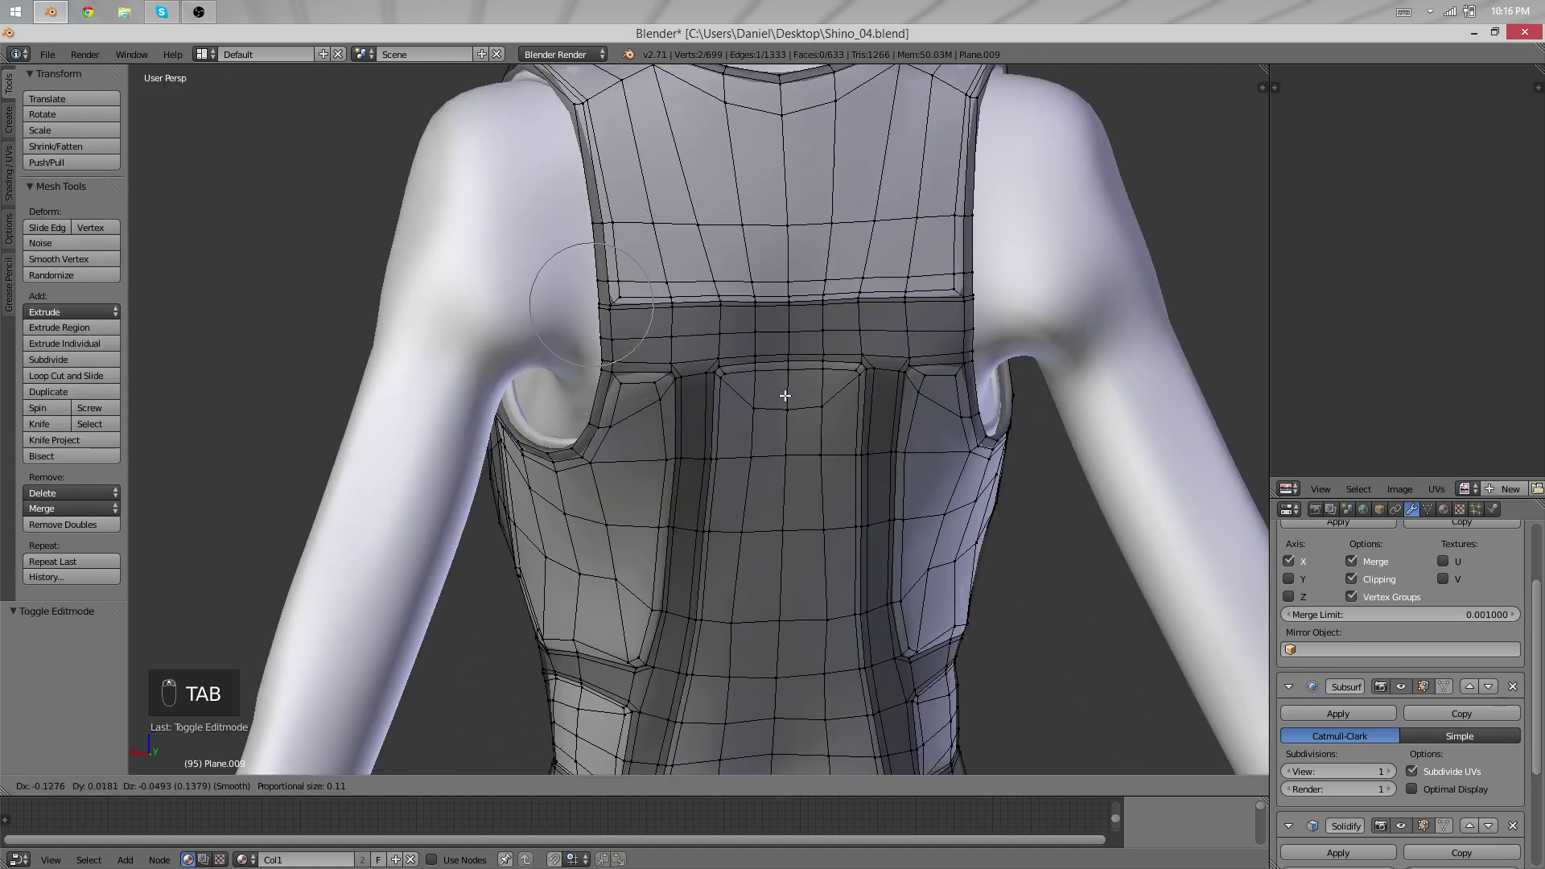
pyautogui.scroll(-1, 703, 392)
pyautogui.click(702, 391)
# Move the corner vertex where the horizontal back band meets the vertical strip by about 0.004, -0.013, 0.004.
pyautogui.scroll(-1, 703, 390)
pyautogui.scroll(2, 684, 354)
pyautogui.keyDown('shift'); pyautogui.moveTo(659, 307); pyautogui.dragTo(658, 403, button='middle'); pyautogui.keyUp('shift')
pyautogui.press('a')
pyautogui.rightClick(658, 402)
pyautogui.press('KP_Decimal')
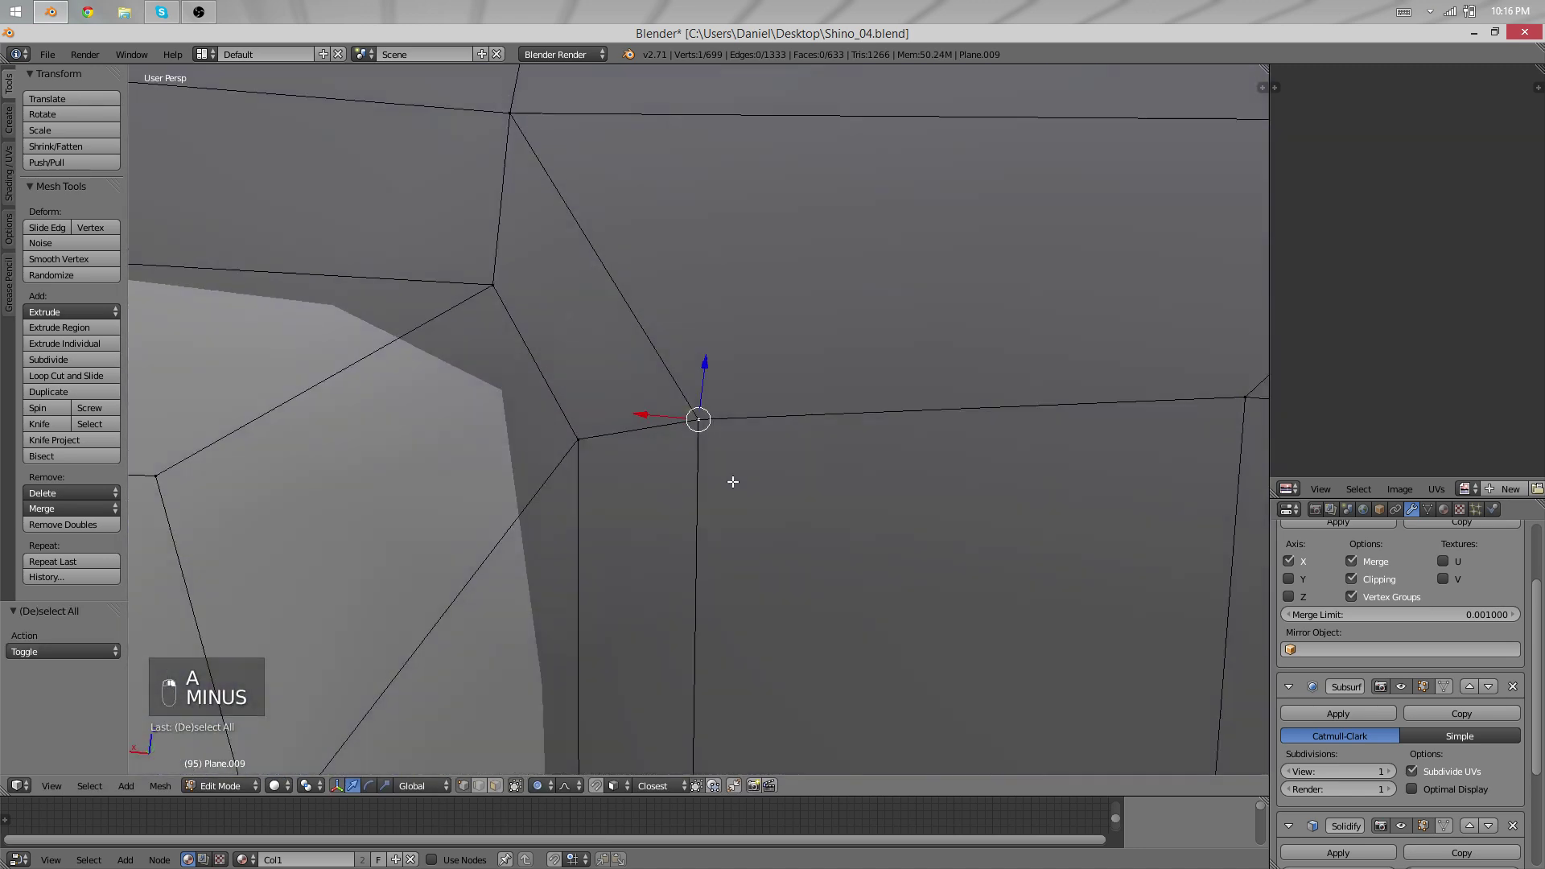
pyautogui.scroll(-8, 860, 377)
pyautogui.moveTo(860, 377); pyautogui.dragTo(625, 379, button='middle')
pyautogui.press('g')
pyautogui.click(807, 435)
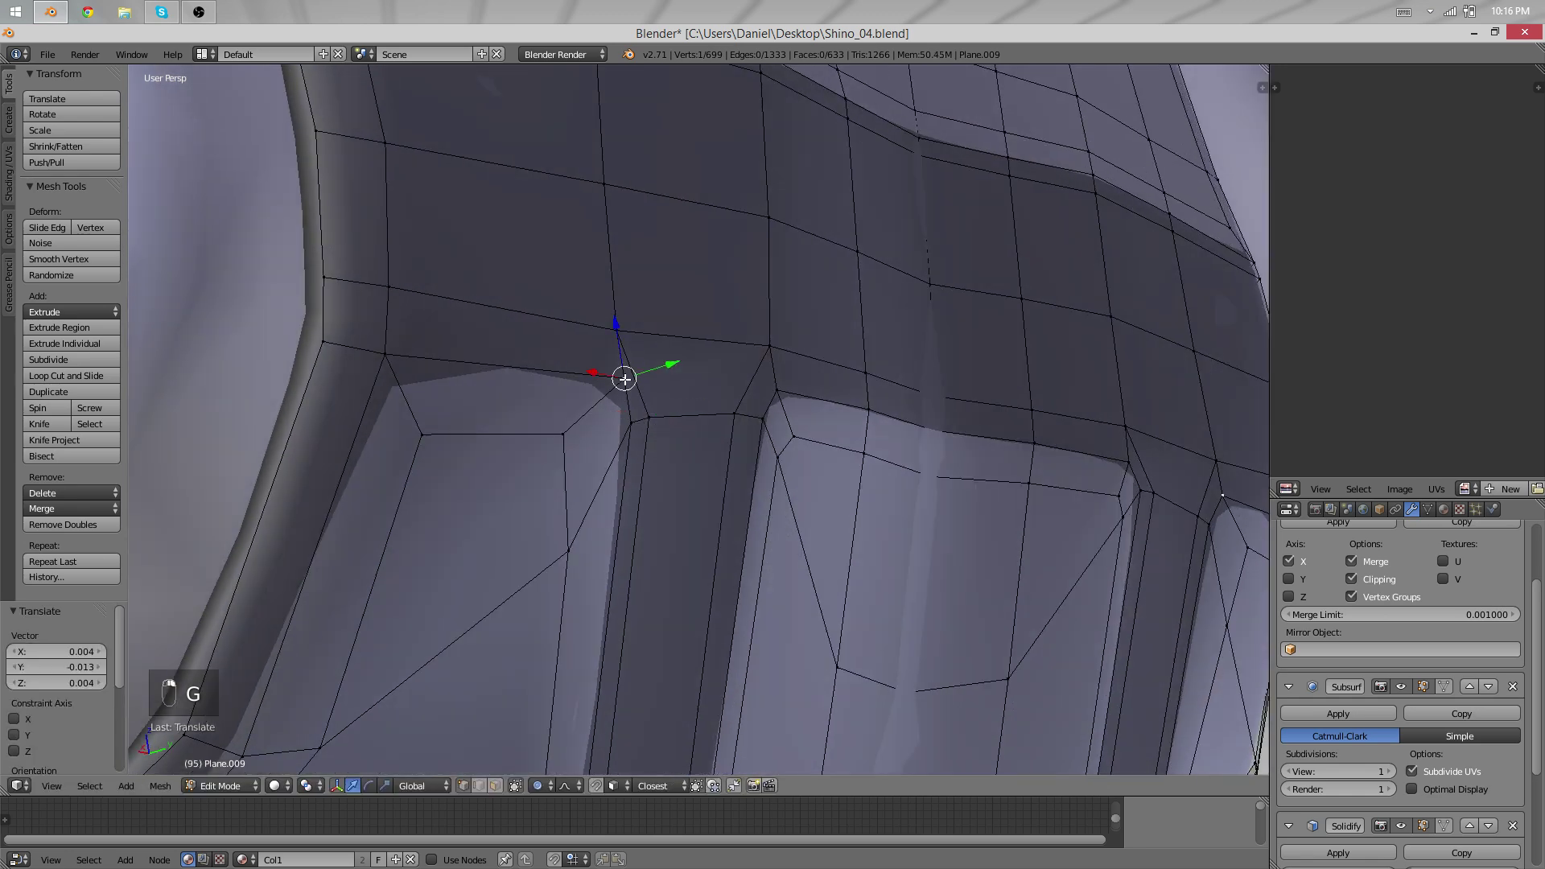
# Turn off proportional editing and reposition the back band's corner vertex in two small moves.
pyautogui.press('-')
pyautogui.press('g')
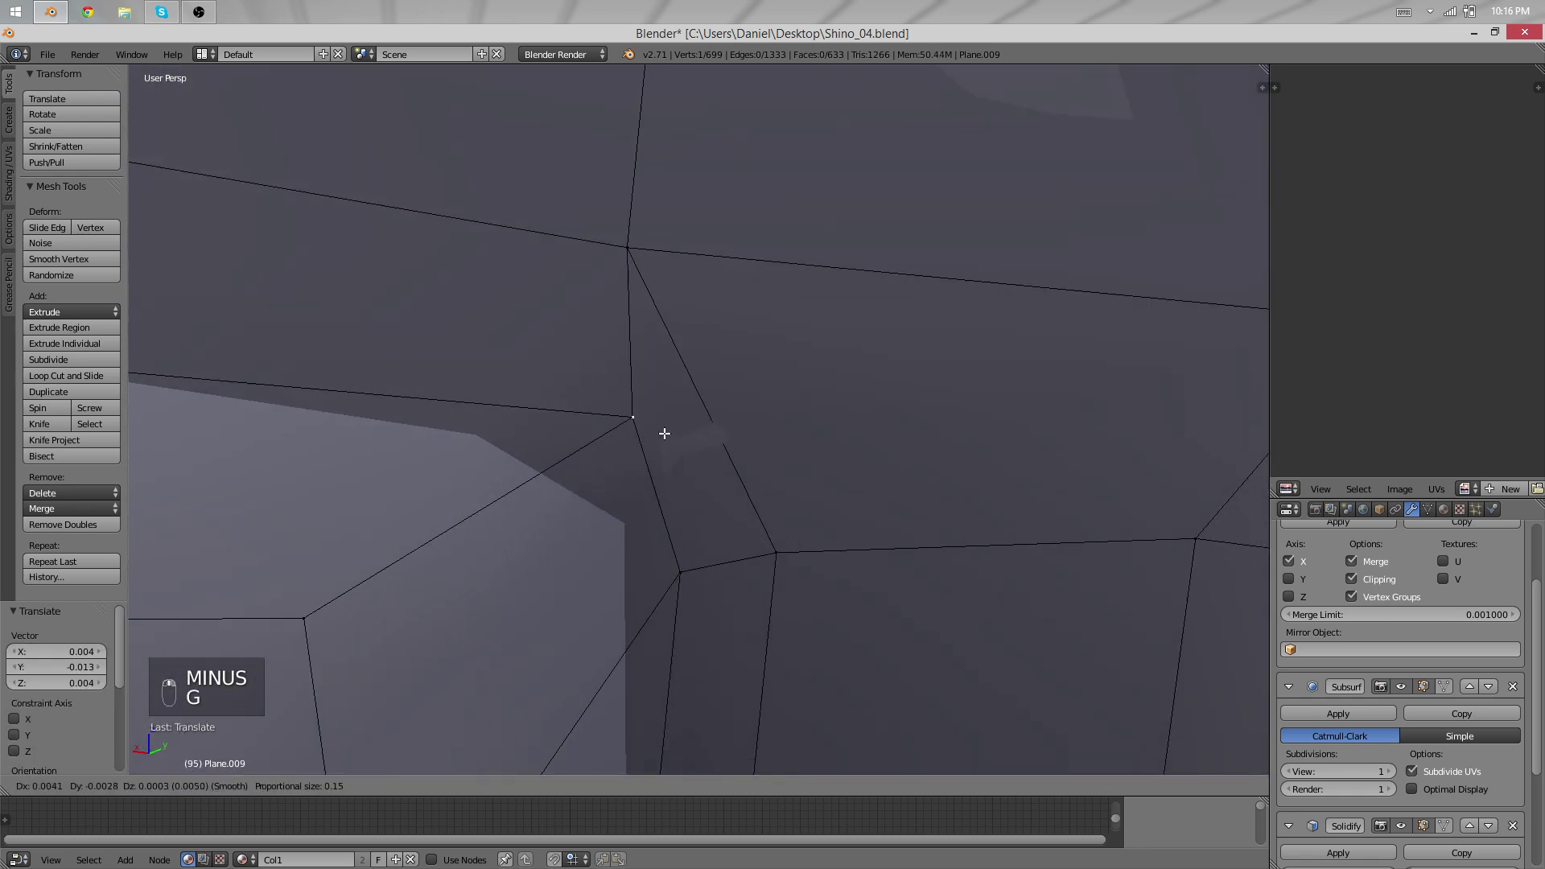
pyautogui.rightClick(664, 434)
pyautogui.press('o')
pyautogui.press('g')
pyautogui.click(572, 470)
pyautogui.scroll(-8, 728, 518)
pyautogui.moveTo(728, 518); pyautogui.dragTo(654, 508, button='middle')
pyautogui.press('g')
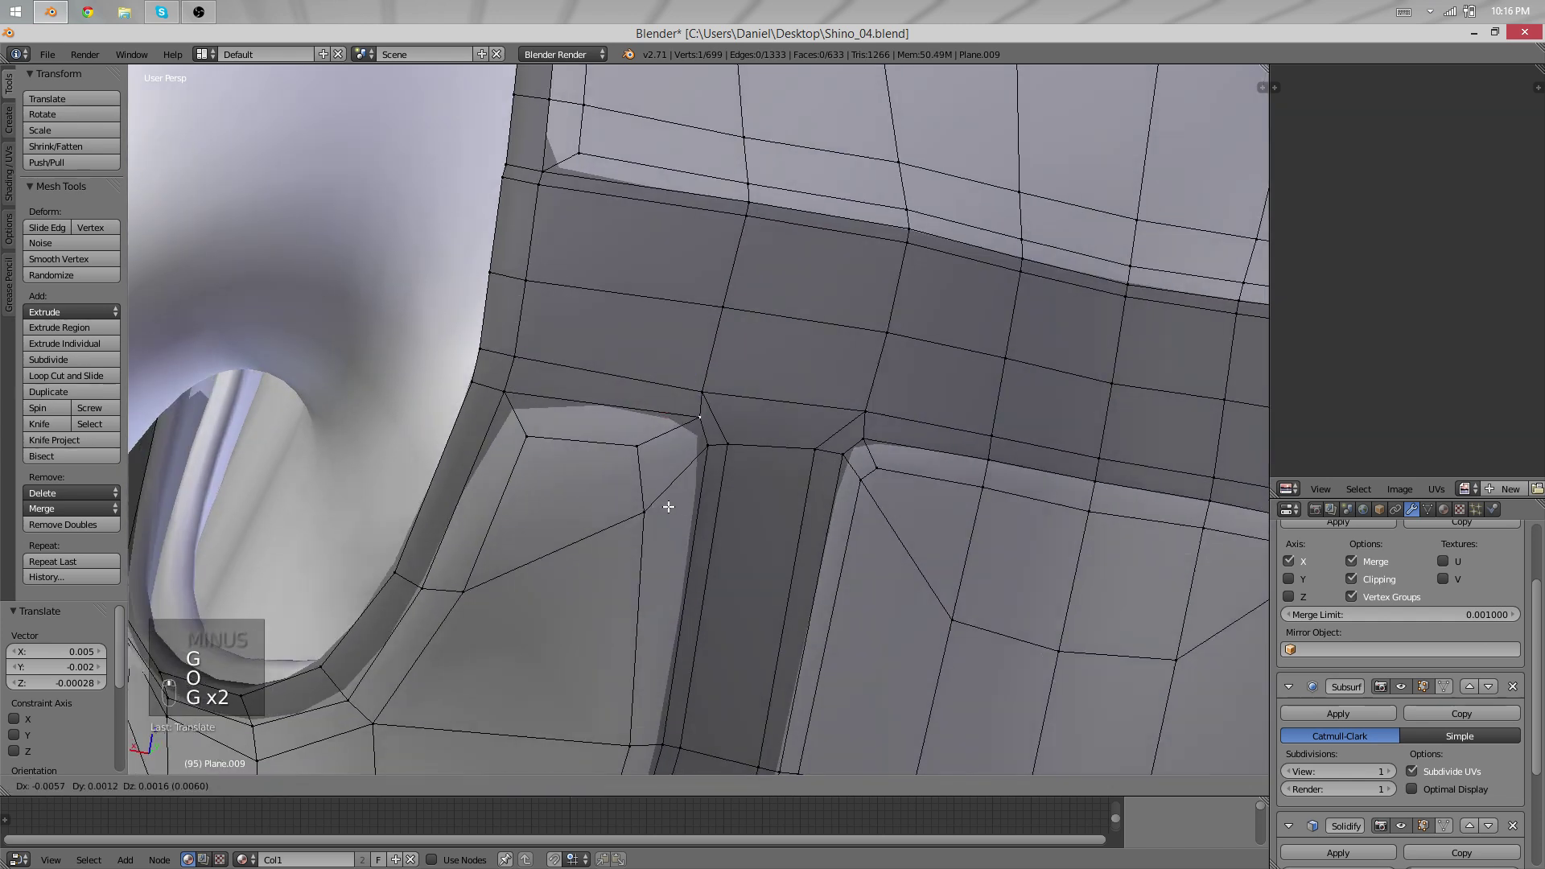
pyautogui.click(669, 507)
# Reposition three neighbouring vertices around the corner where the back band joins the vertical strip.
pyautogui.rightClick(703, 395)
pyautogui.press('g')
pyautogui.click(725, 414)
pyautogui.rightClick(702, 424)
pyautogui.press('g')
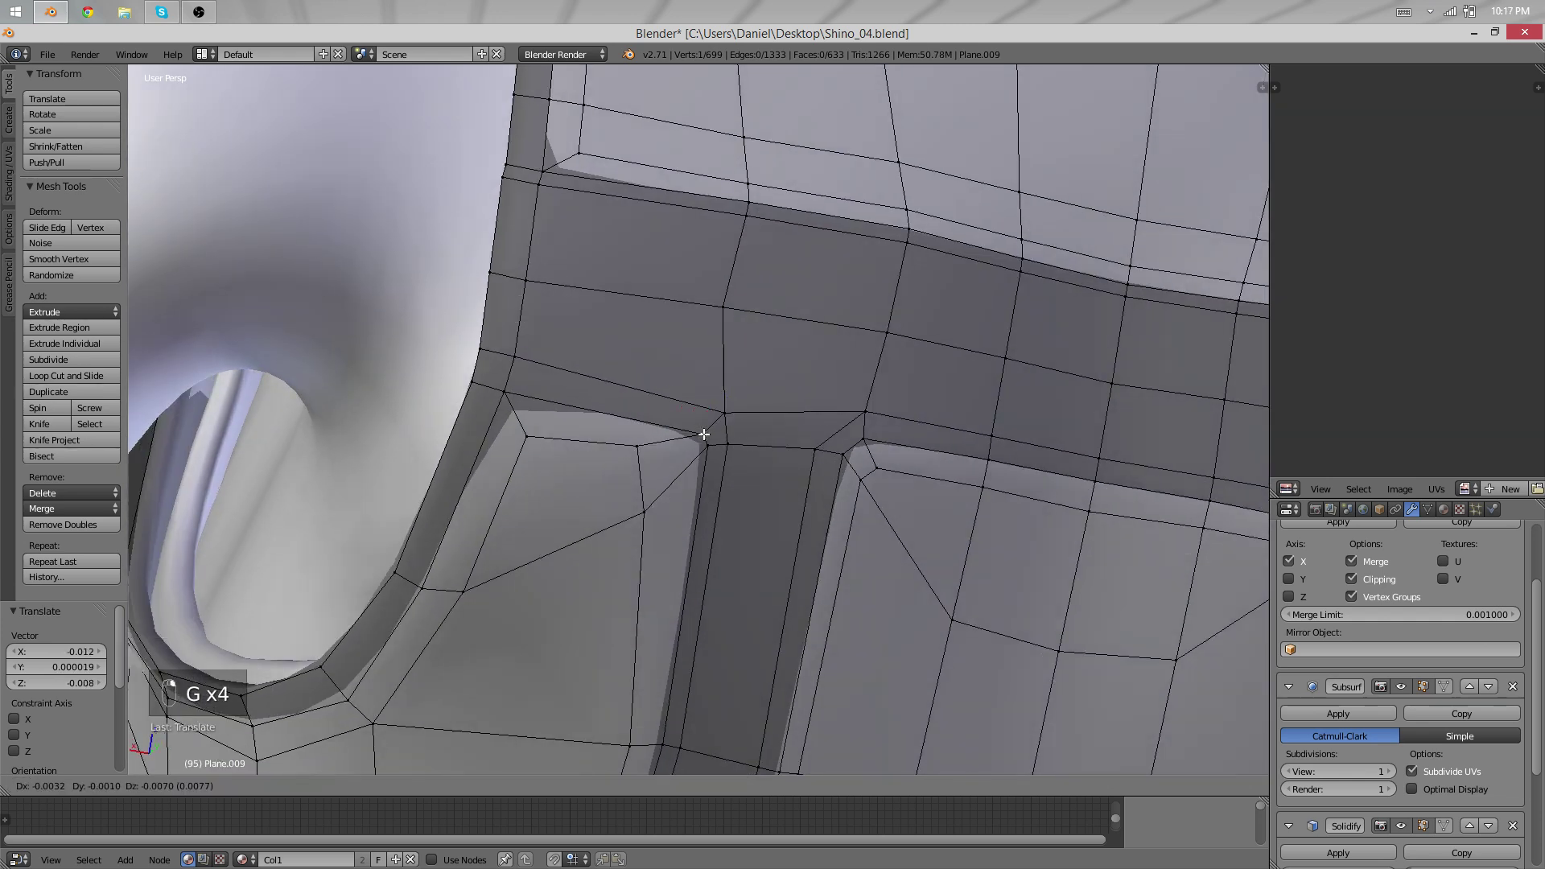
pyautogui.click(713, 454)
pyautogui.rightClick(731, 453)
pyautogui.press('g')
pyautogui.click(737, 440)
# Smooth the small four-vertex corner face at the back band, scale it to about 0.534 and shift it slightly into place.
pyautogui.scroll(-1, 732, 462)
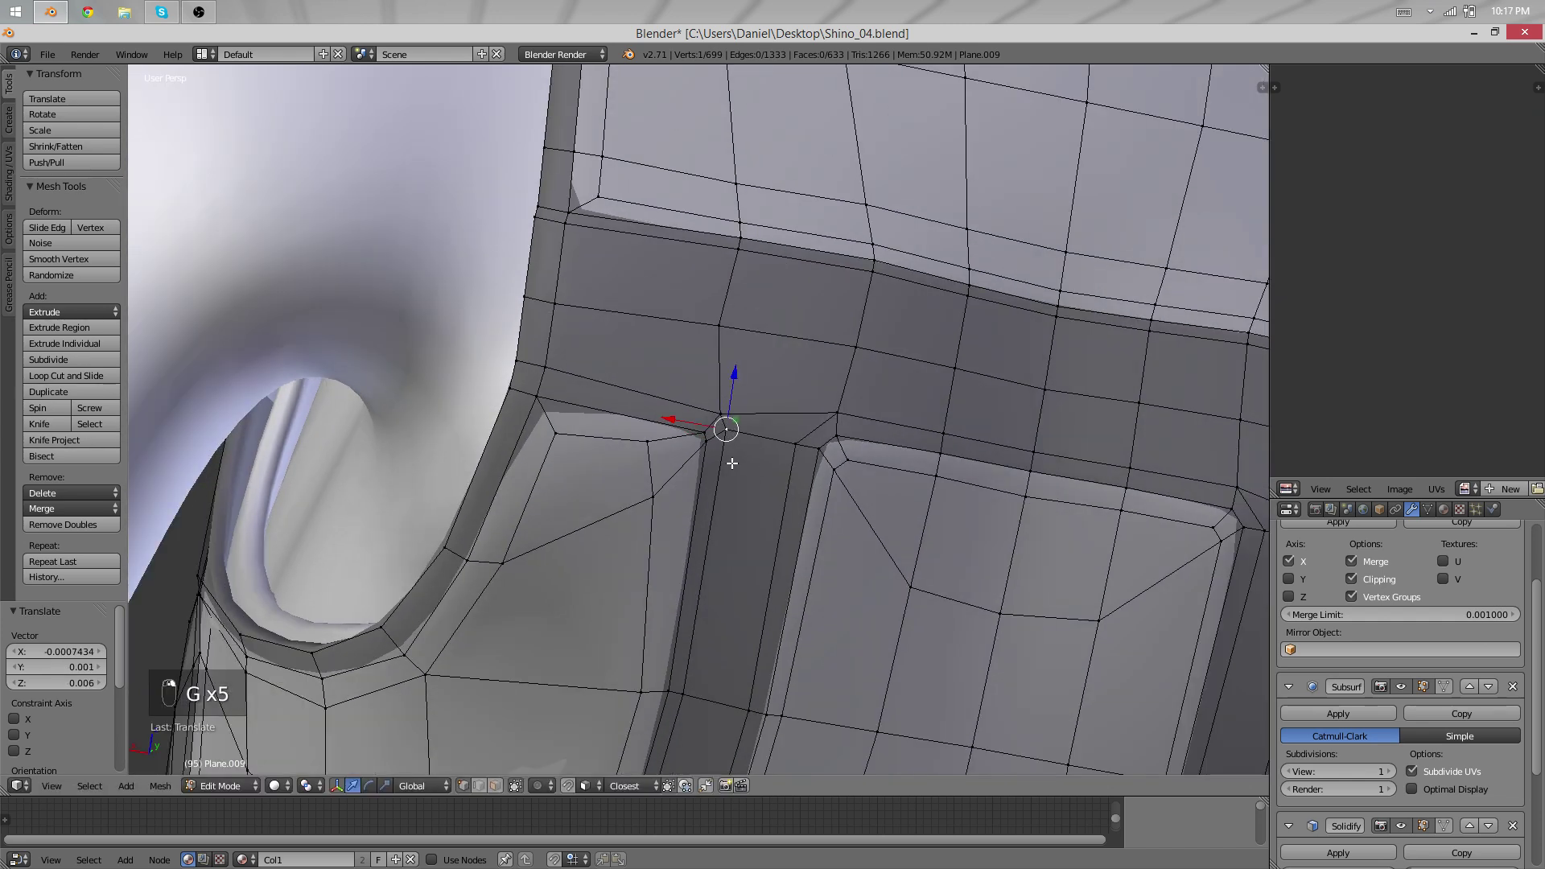
pyautogui.scroll(1, 734, 464)
pyautogui.press('a')
pyautogui.press('b')
pyautogui.moveTo(745, 473); pyautogui.dragTo(680, 392)
pyautogui.press('q')
pyautogui.press('s')
pyautogui.click(786, 448)
pyautogui.press('g')
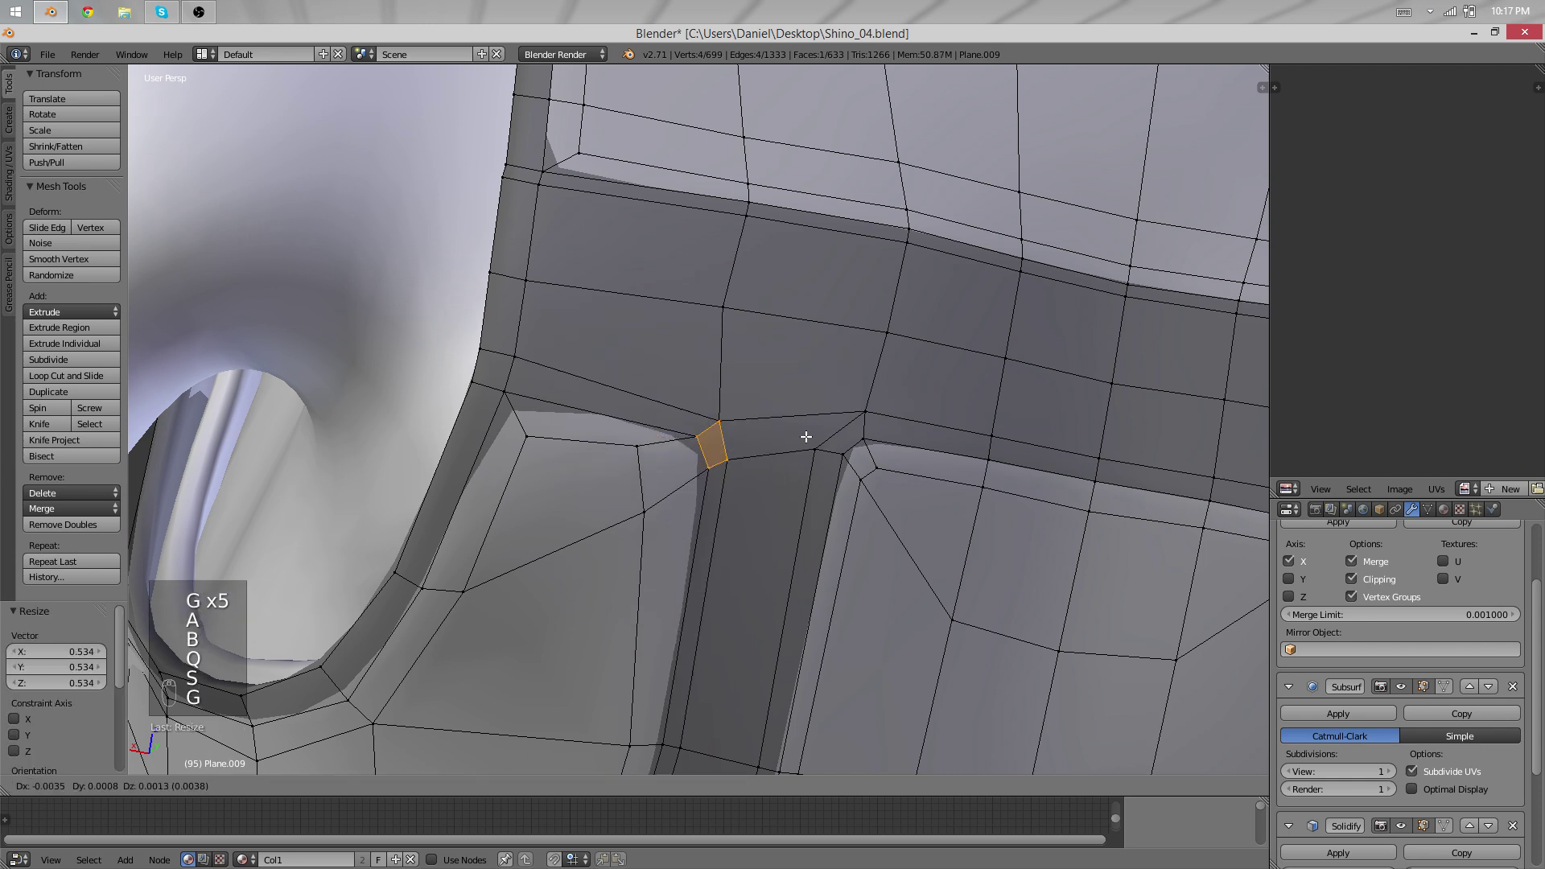
pyautogui.click(807, 421)
pyautogui.press('g')
pyautogui.click(803, 432)
pyautogui.press('Tab')
pyautogui.scroll(-6, 789, 430)
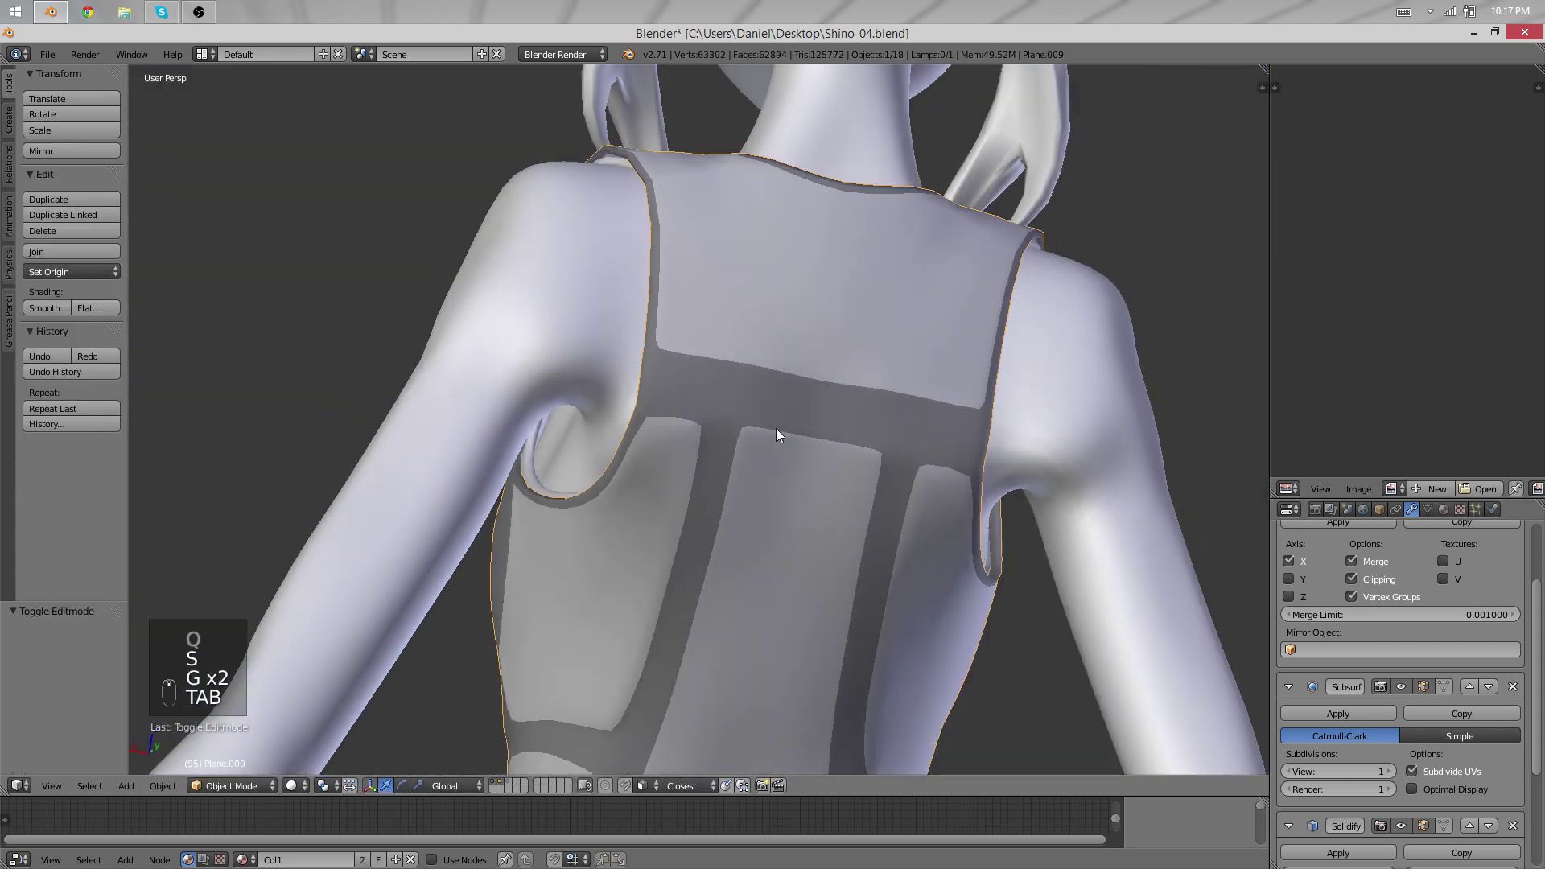
# Smooth an edge in the upper part of the back's side panel below the armhole and reposition it in two moves.
pyautogui.moveTo(776, 429); pyautogui.dragTo(582, 471, button='middle')
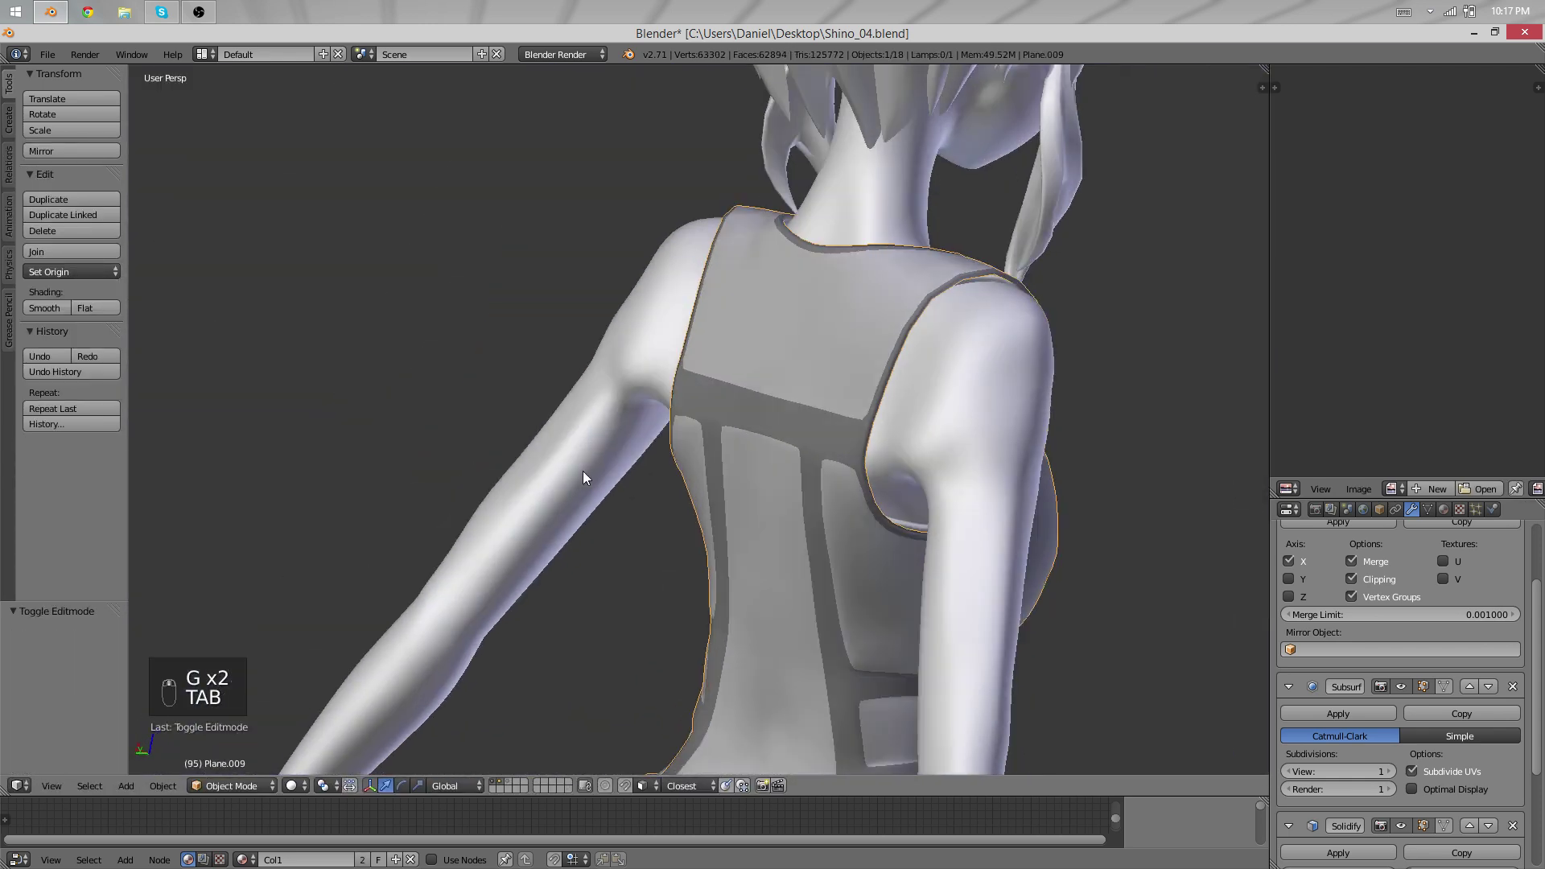
pyautogui.scroll(5, 590, 450)
pyautogui.press('Tab')
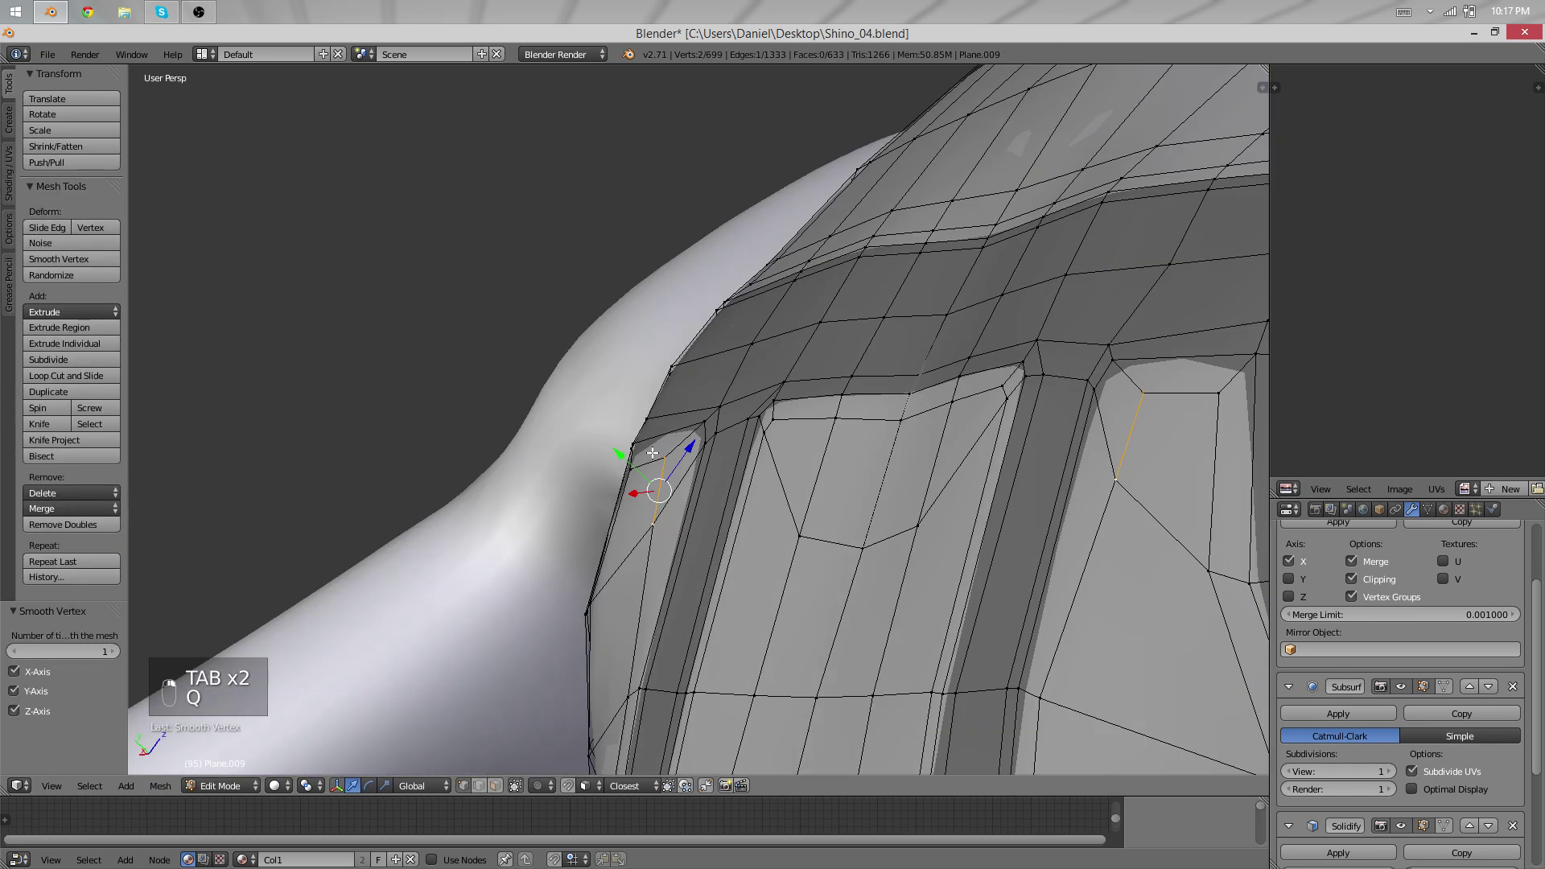
pyautogui.press('q')
pyautogui.press('g')
pyautogui.click(710, 378)
pyautogui.moveTo(710, 378); pyautogui.dragTo(447, 506, button='middle')
pyautogui.press('g')
pyautogui.click(858, 377)
pyautogui.scroll(-5, 859, 378)
pyautogui.press('a')
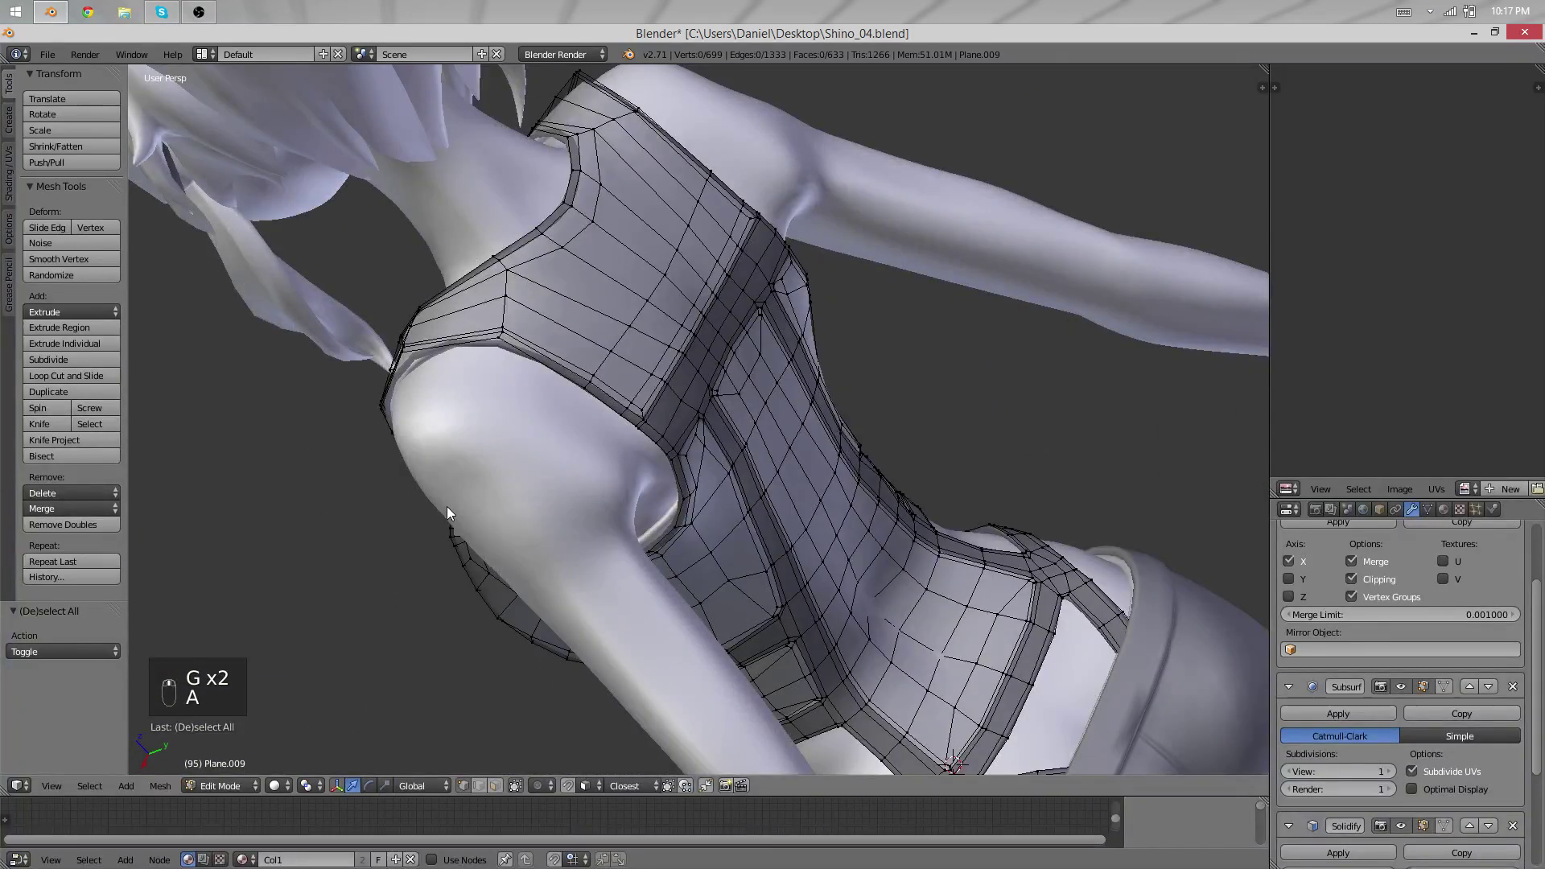
# Return to a front view of the suit in Object Mode and load the reference image sinon_charactersheet_cloth.png in the image editor.
pyautogui.press('Tab')
pyautogui.scroll(-5, 446, 505)
pyautogui.moveTo(518, 580); pyautogui.dragTo(766, 384, button='middle')
pyautogui.scroll(-3, 765, 384)
pyautogui.moveTo(674, 451); pyautogui.dragTo(786, 481, button='middle')
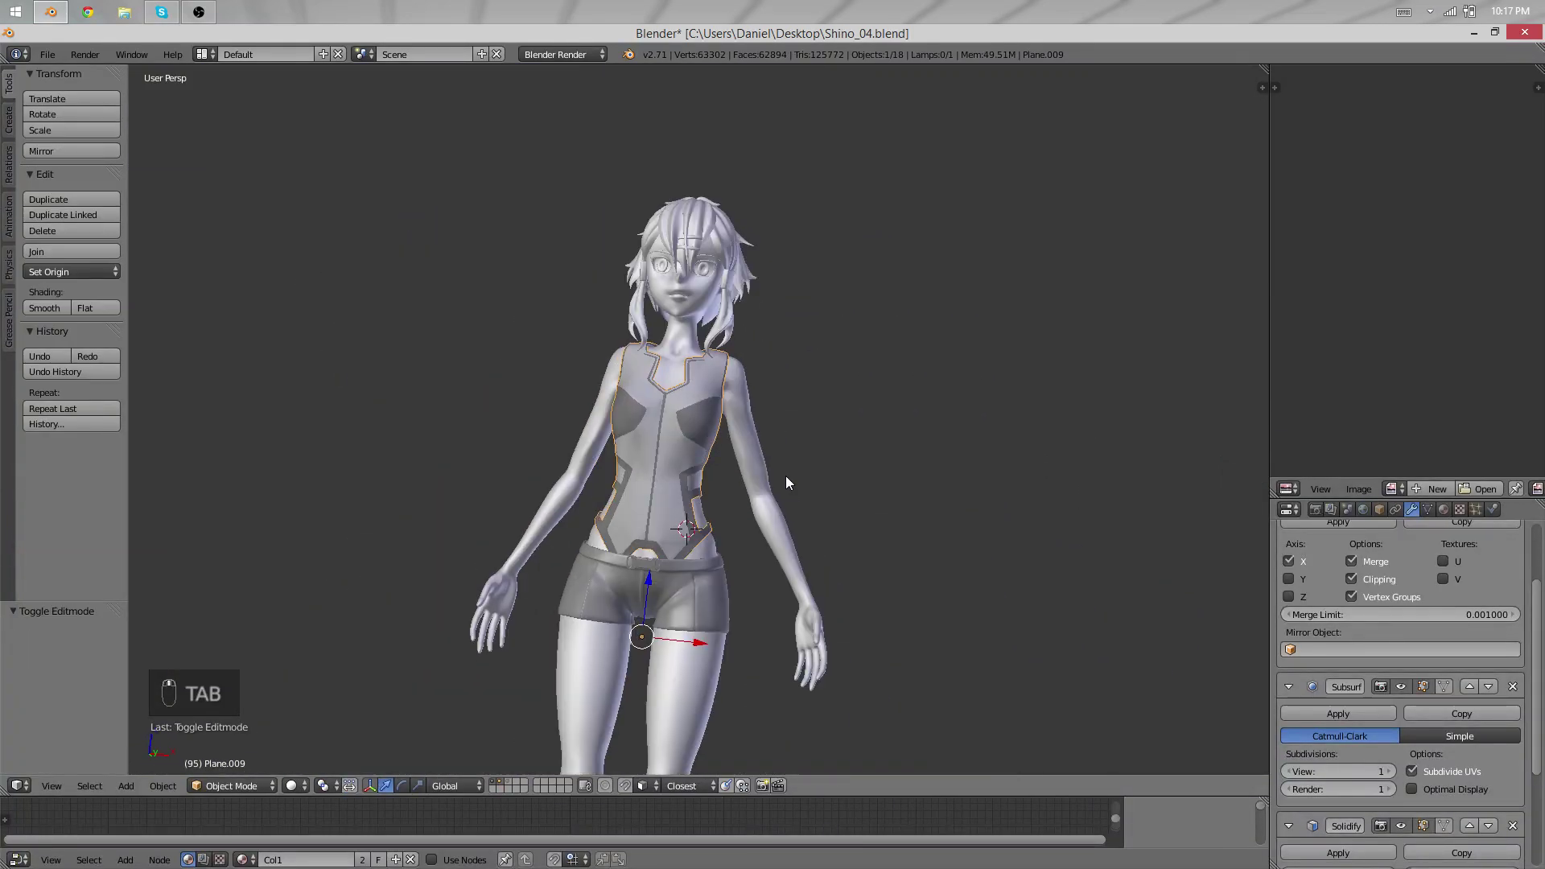
pyautogui.scroll(6, 821, 483)
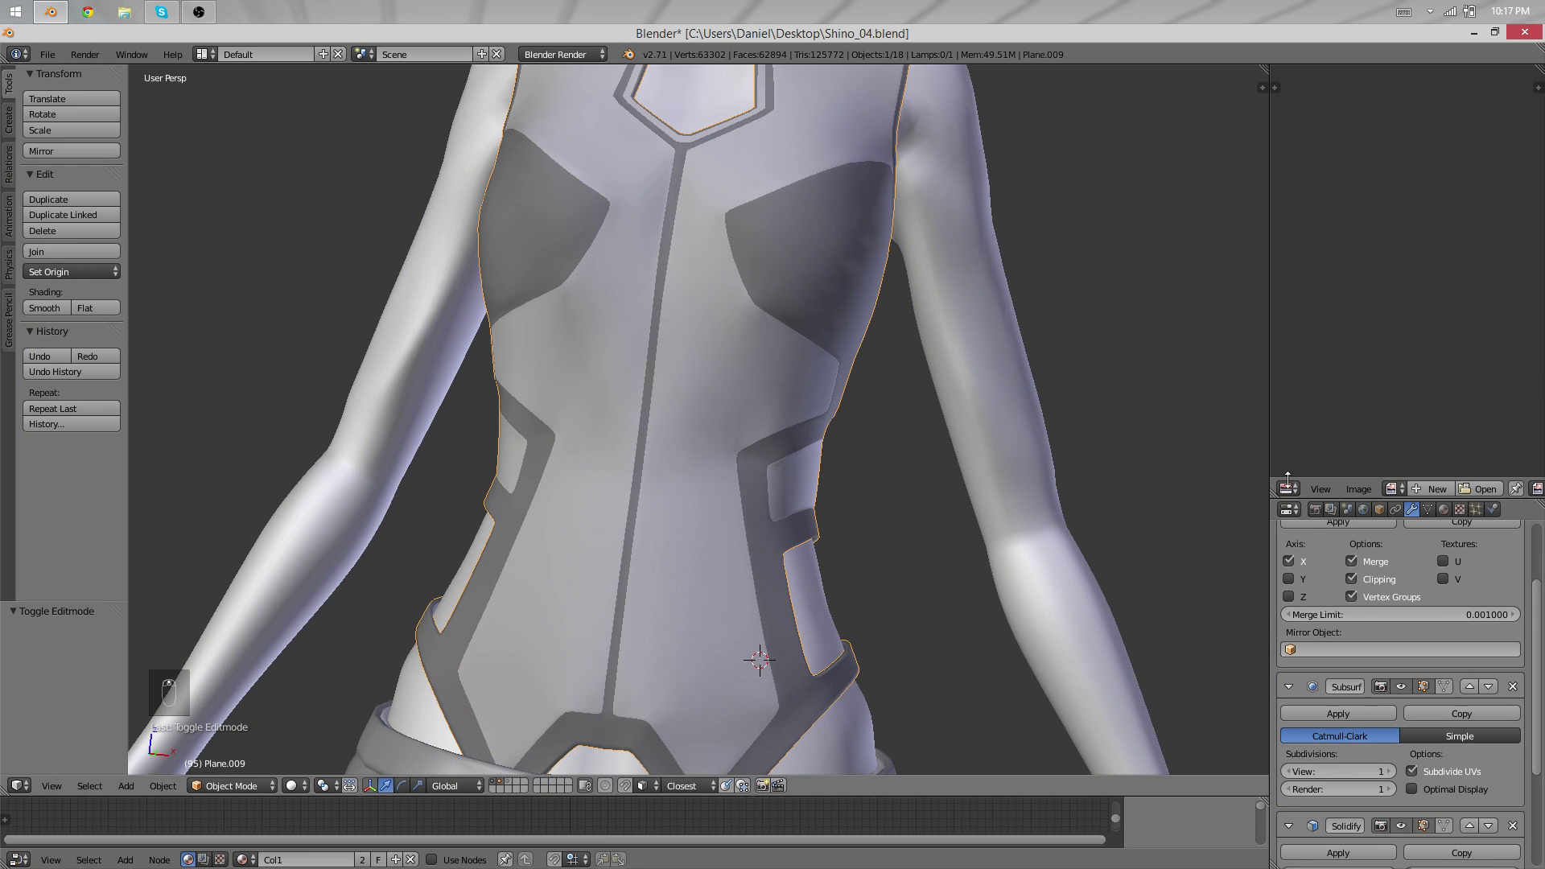
pyautogui.click(1394, 489)
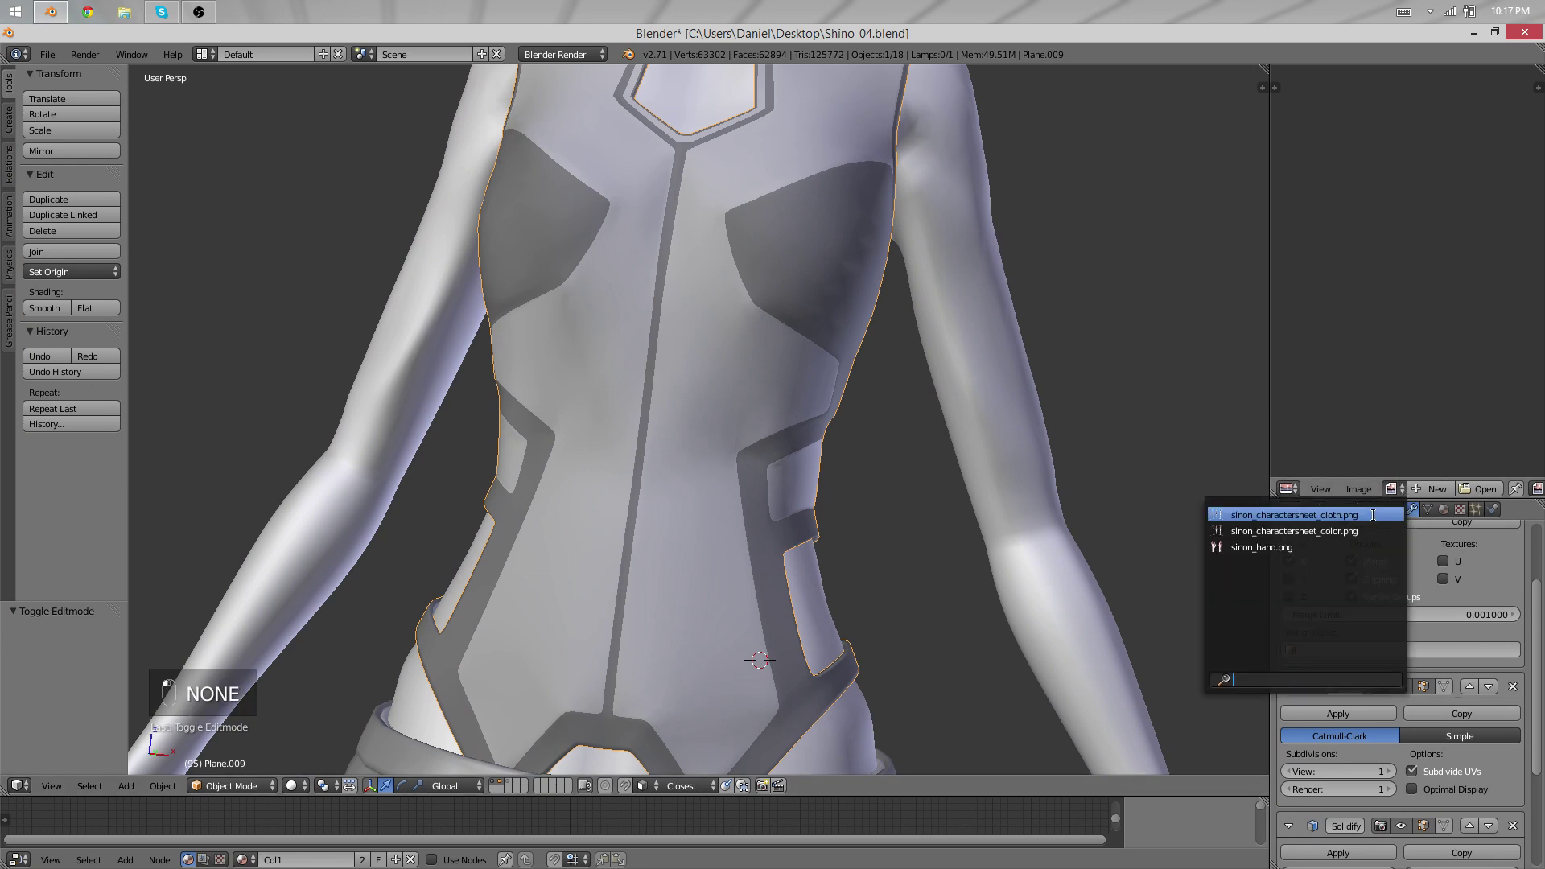
pyautogui.click(1374, 515)
# Compare the suit's side waist cutouts and straps with the torso and belt area of the reference image.
pyautogui.moveTo(1392, 347); pyautogui.dragTo(1471, 234, button='middle')
pyautogui.scroll(3, 1470, 235)
pyautogui.scroll(-4, 1449, 233)
pyautogui.scroll(-2, 1326, 278)
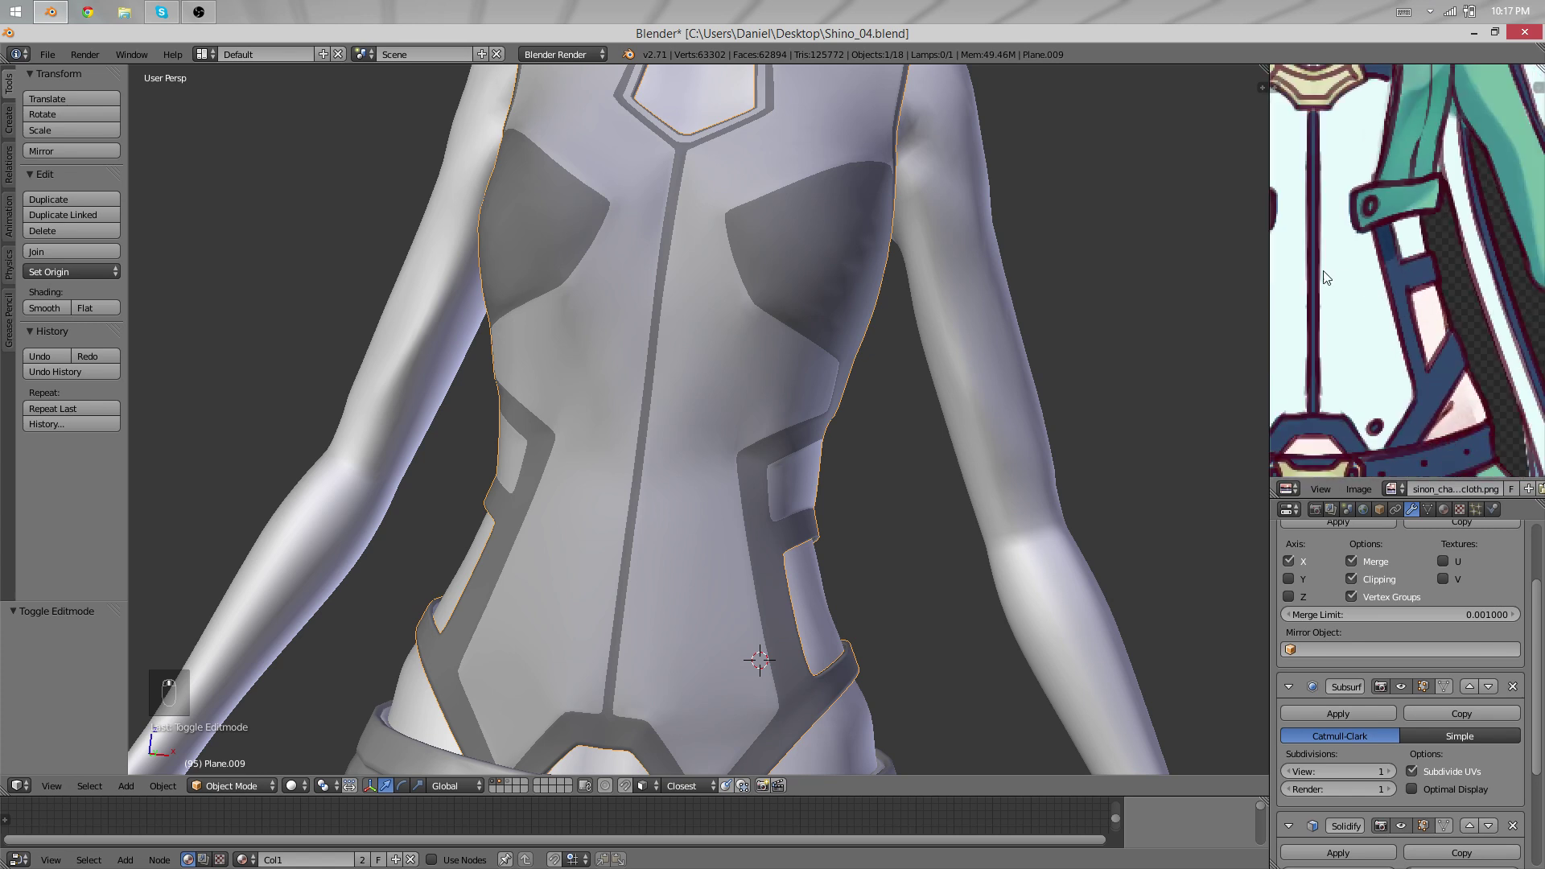
pyautogui.moveTo(1380, 403); pyautogui.dragTo(1428, 352, button='middle')
pyautogui.scroll(-2, 745, 459)
pyautogui.scroll(6, 746, 458)
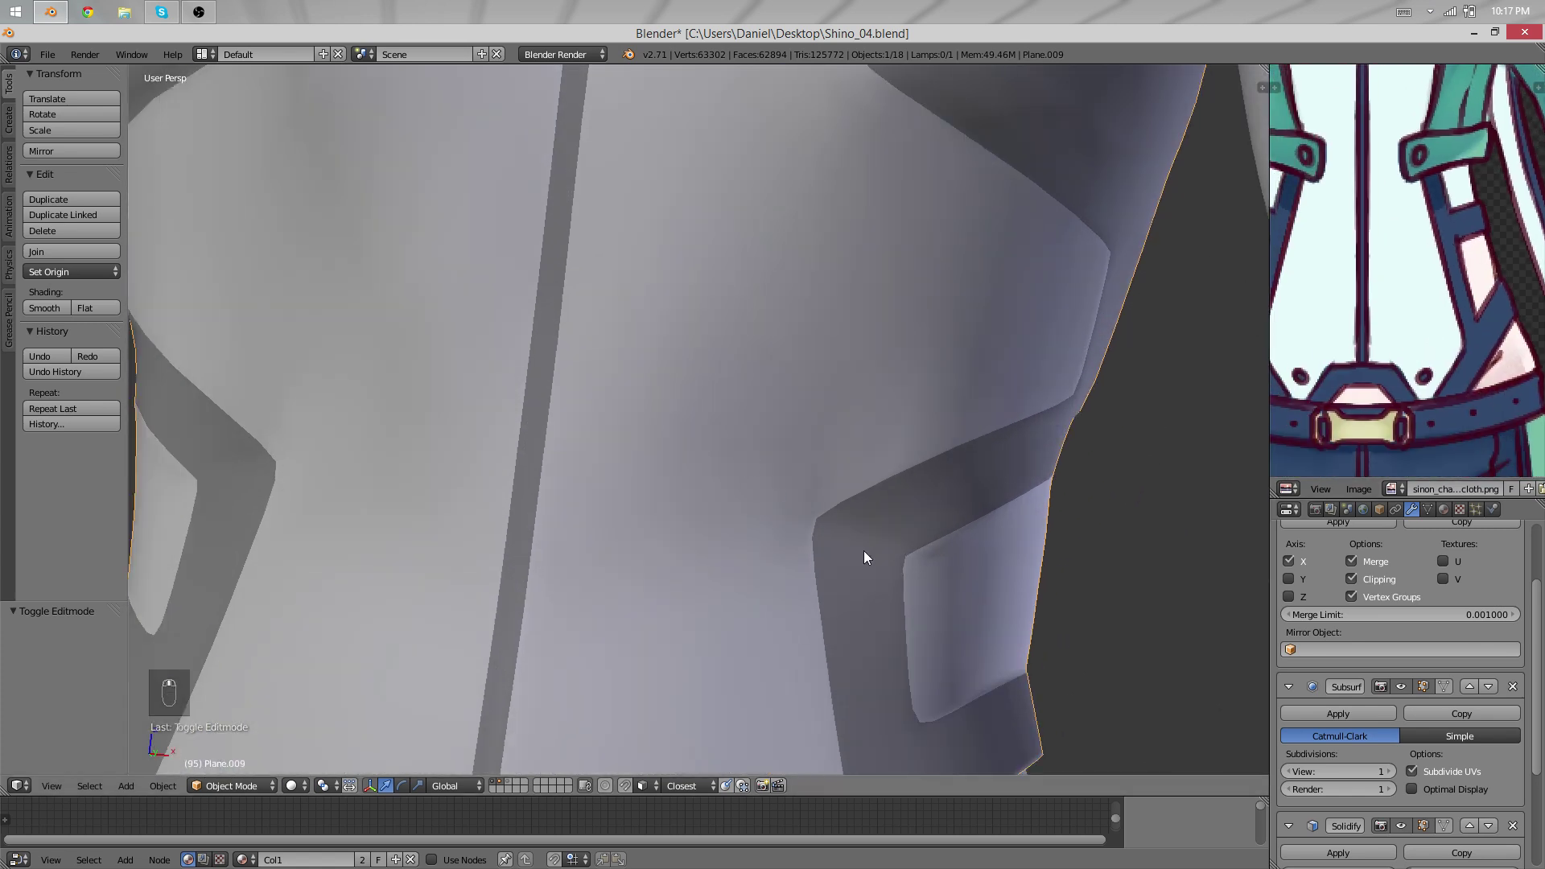
pyautogui.keyDown('shift'); pyautogui.moveTo(865, 553); pyautogui.dragTo(703, 220, button='middle'); pyautogui.keyUp('shift')
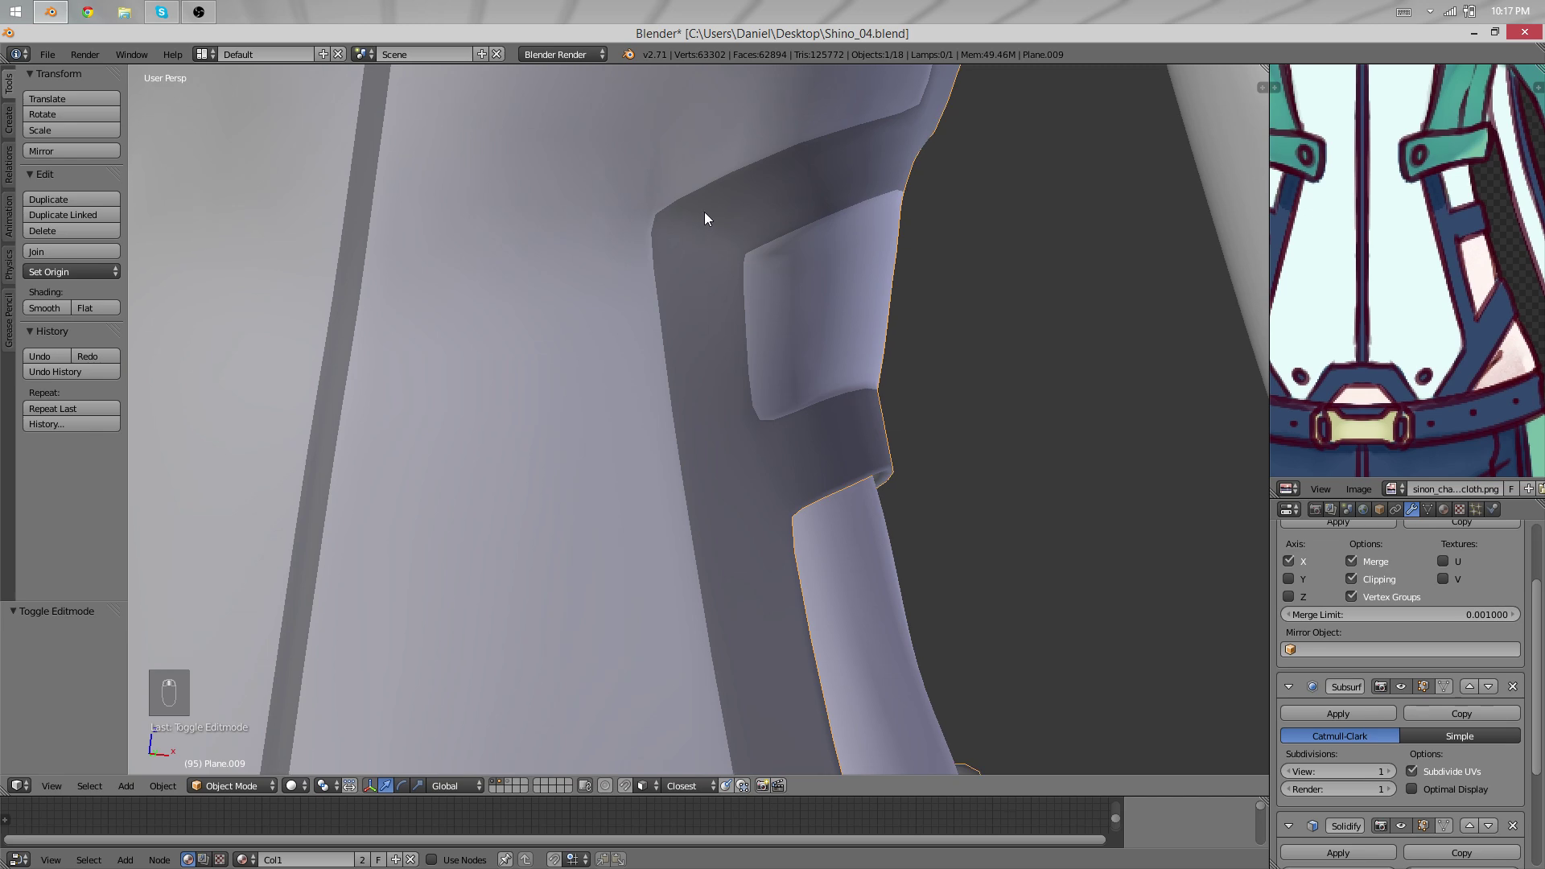
pyautogui.scroll(-1, 913, 441)
pyautogui.press('Tab')
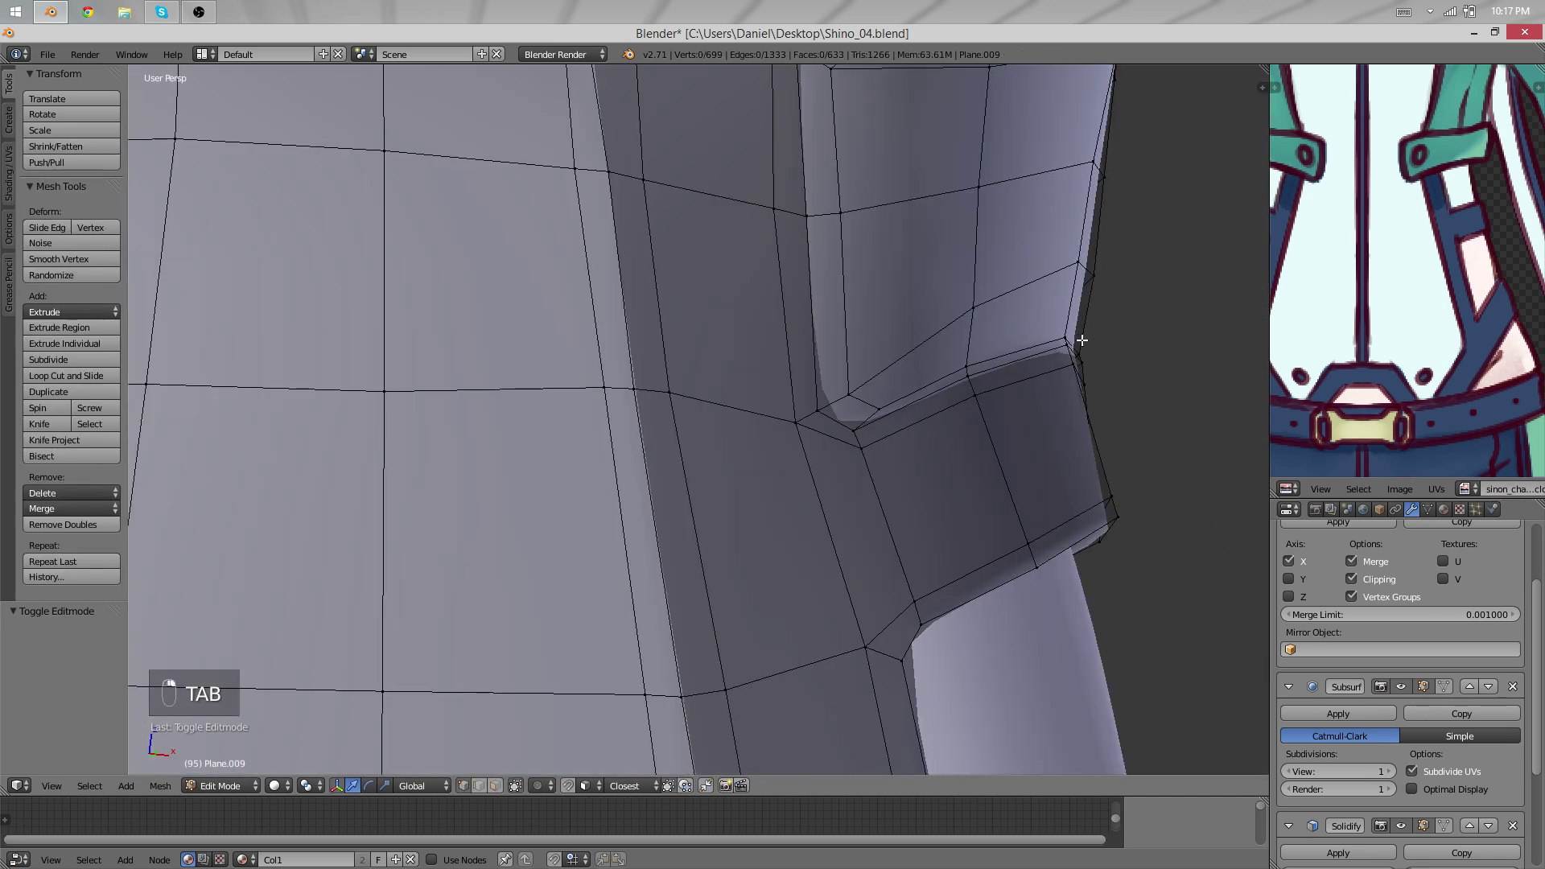
pyautogui.moveTo(1083, 340); pyautogui.dragTo(834, 418, button='middle')
pyautogui.scroll(-5, 805, 451)
pyautogui.press('Tab')
pyautogui.scroll(-1, 779, 538)
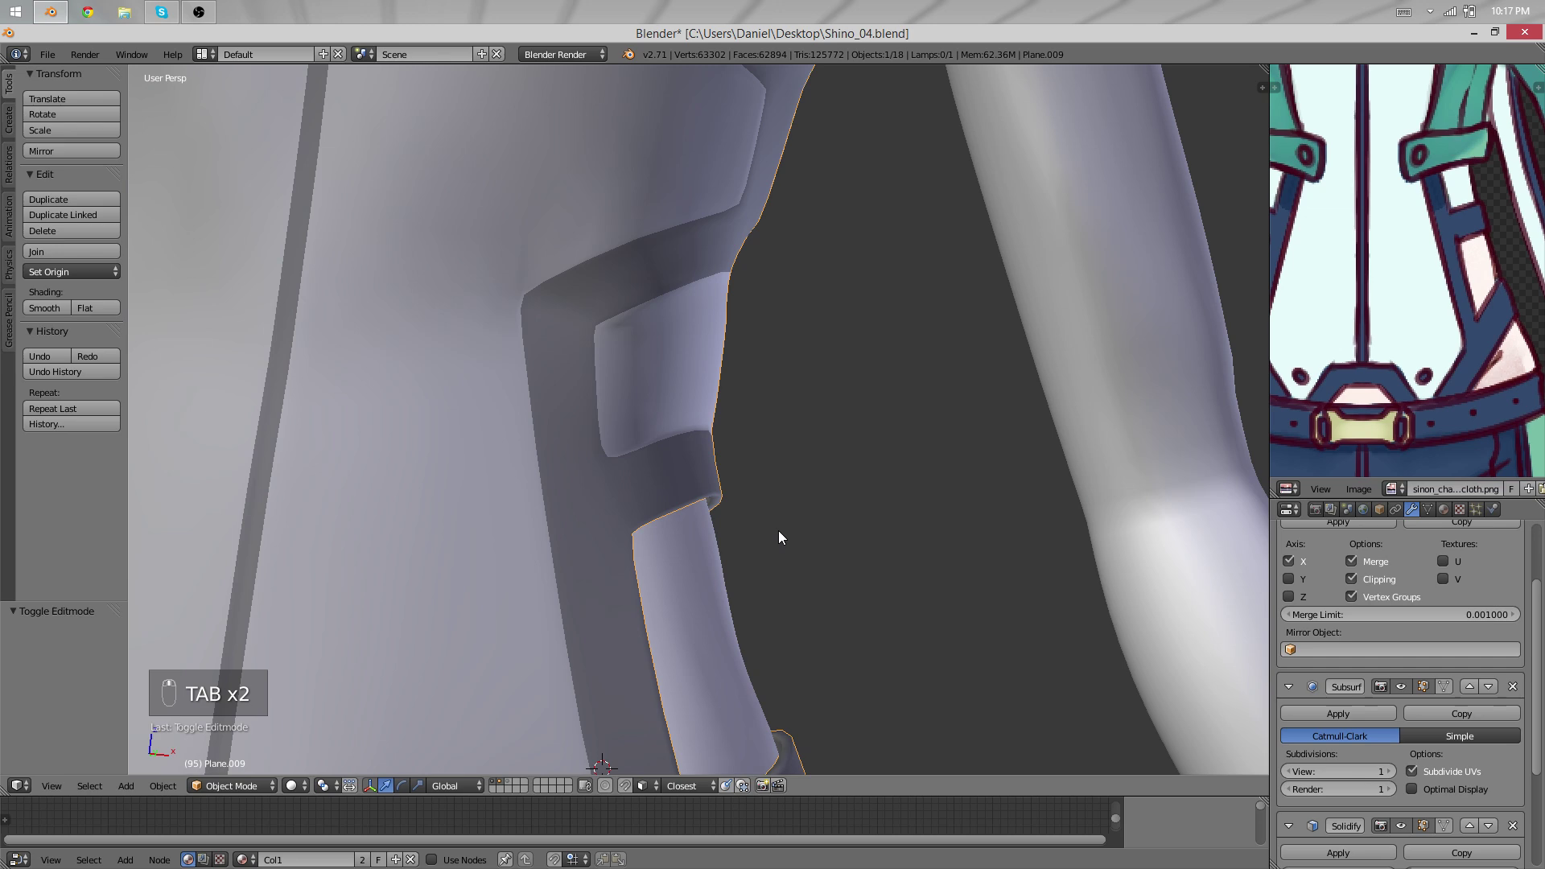
pyautogui.scroll(6, 779, 530)
pyautogui.press('Tab')
pyautogui.rightClick(710, 444)
pyautogui.press('g')
pyautogui.rightClick(737, 449)
pyautogui.press('Tab')
pyautogui.scroll(-8, 634, 226)
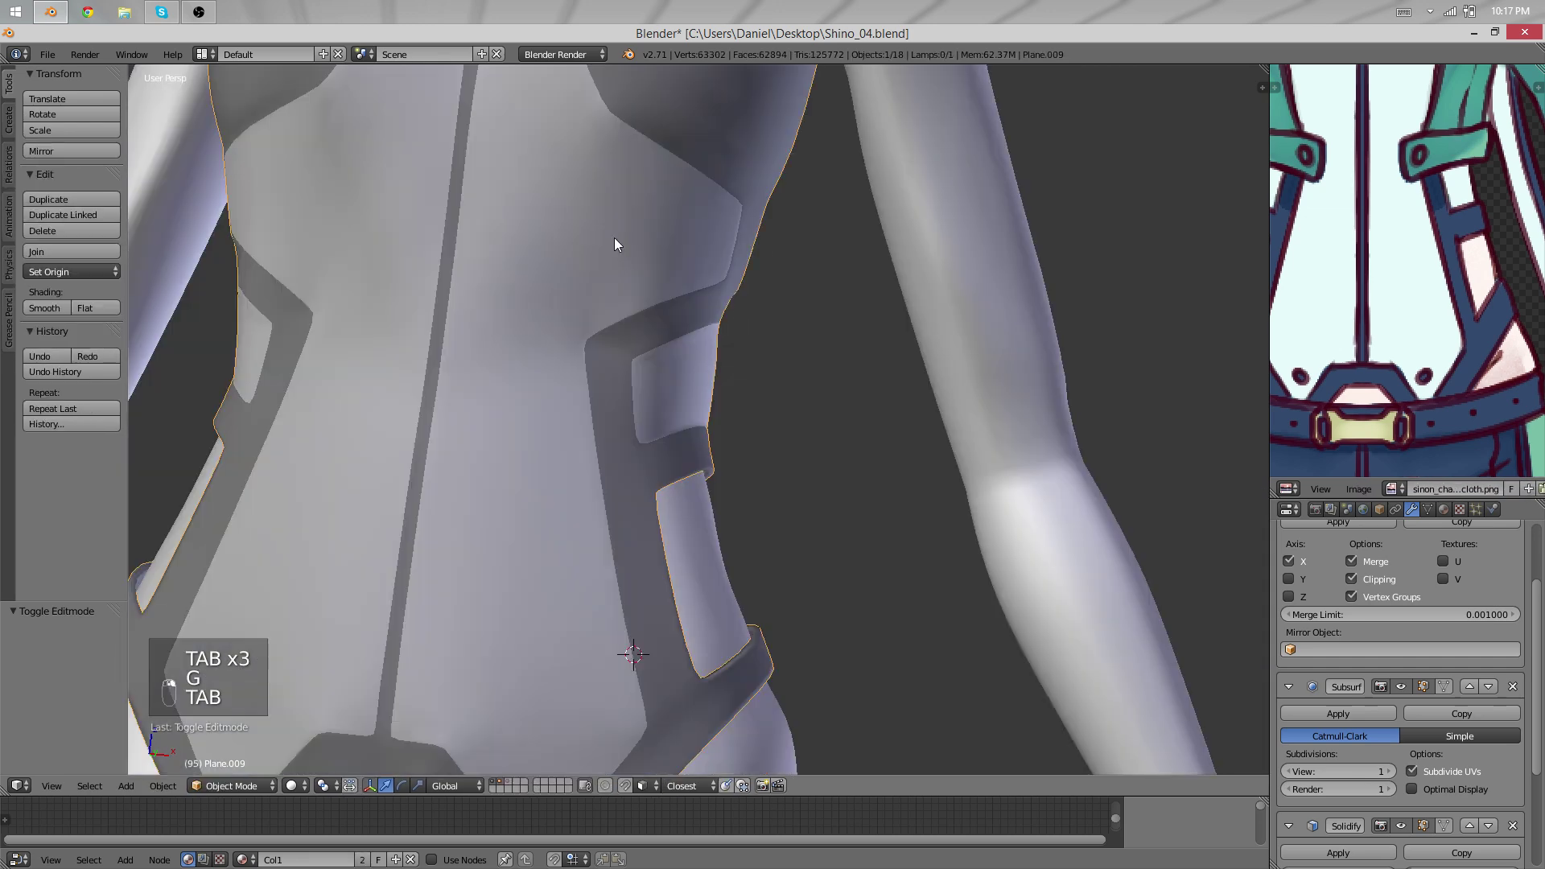
# Set the suit's Solidify modifier thickness to 0.0120 after a close check of the side strap.
pyautogui.scroll(-4, 615, 244)
pyautogui.moveTo(728, 457); pyautogui.dragTo(295, 309, button='middle')
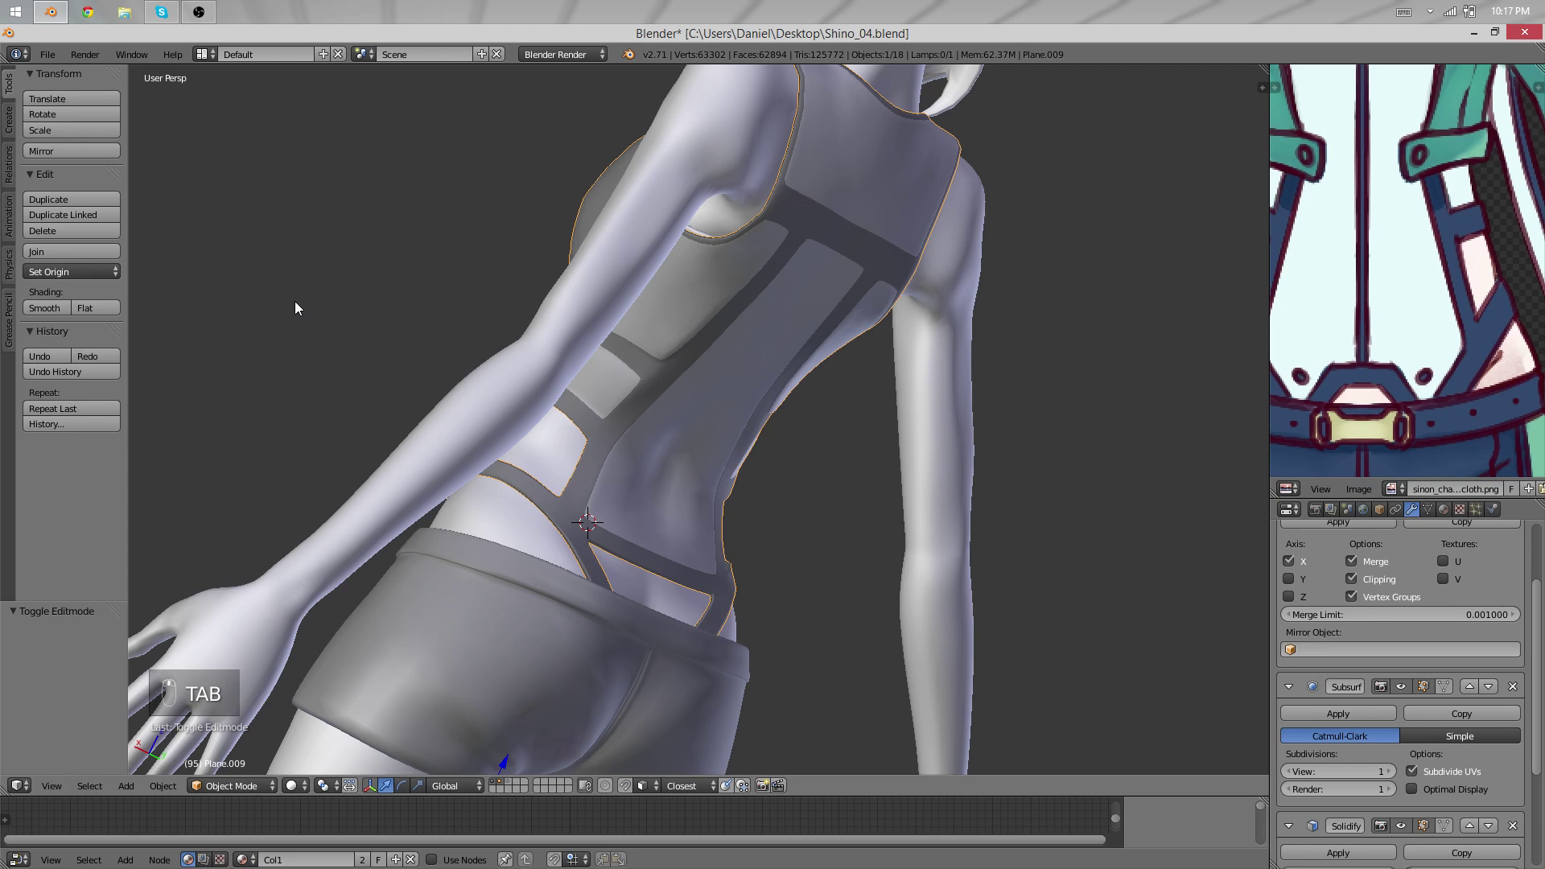
pyautogui.scroll(8, 295, 308)
pyautogui.press('Tab')
pyautogui.press('Tab')
pyautogui.scroll(-3, 1399, 757)
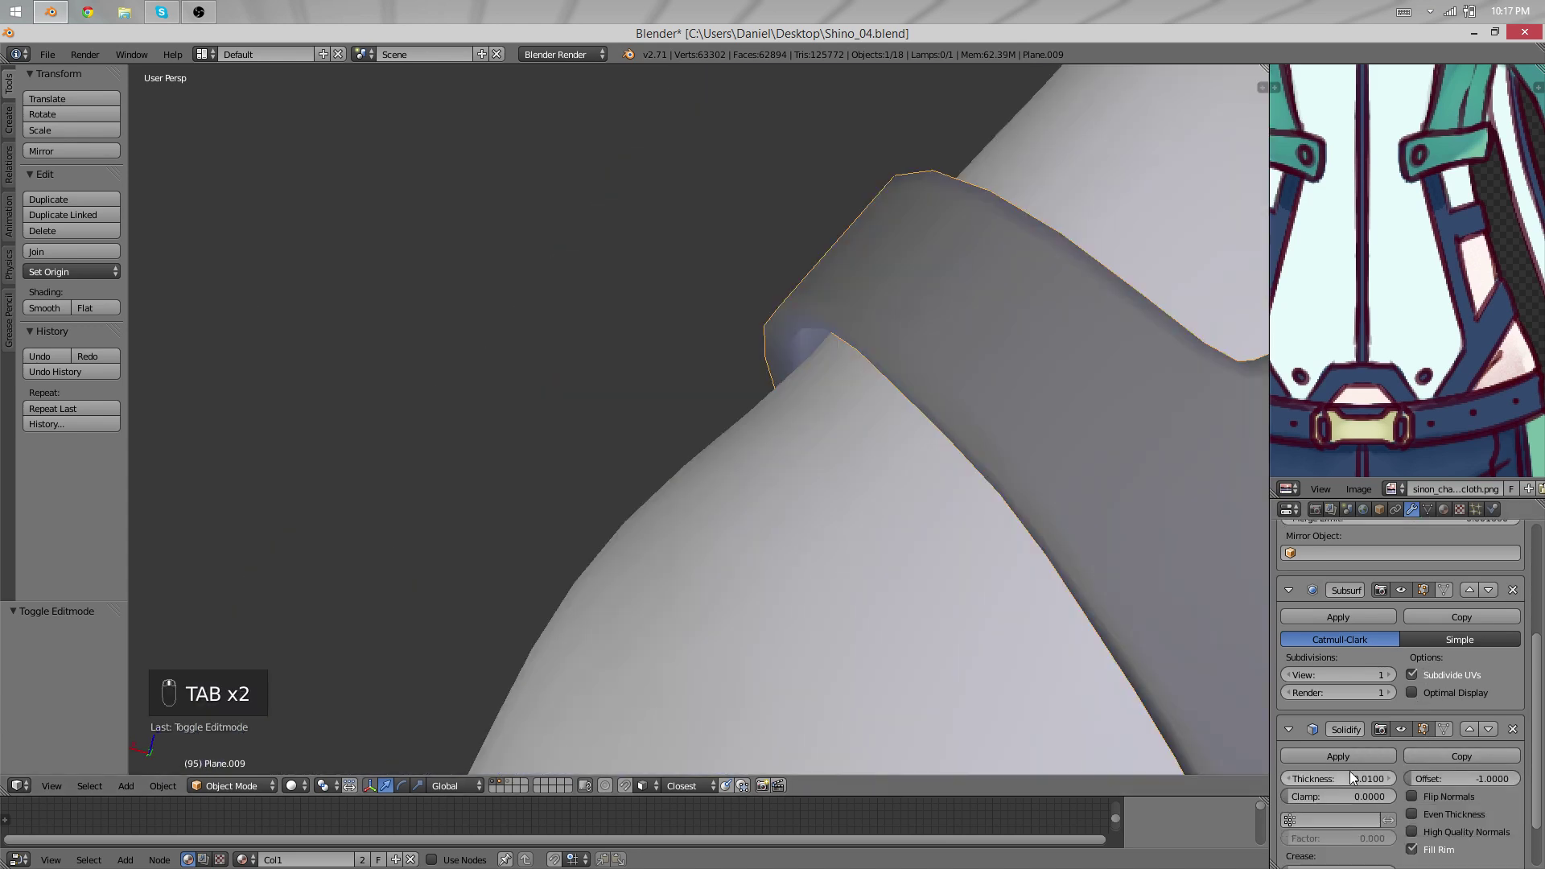
# Enable proportional editing and move the edge vertex of the strap above the side waist cutout to fit the body.
pyautogui.press('Tab')
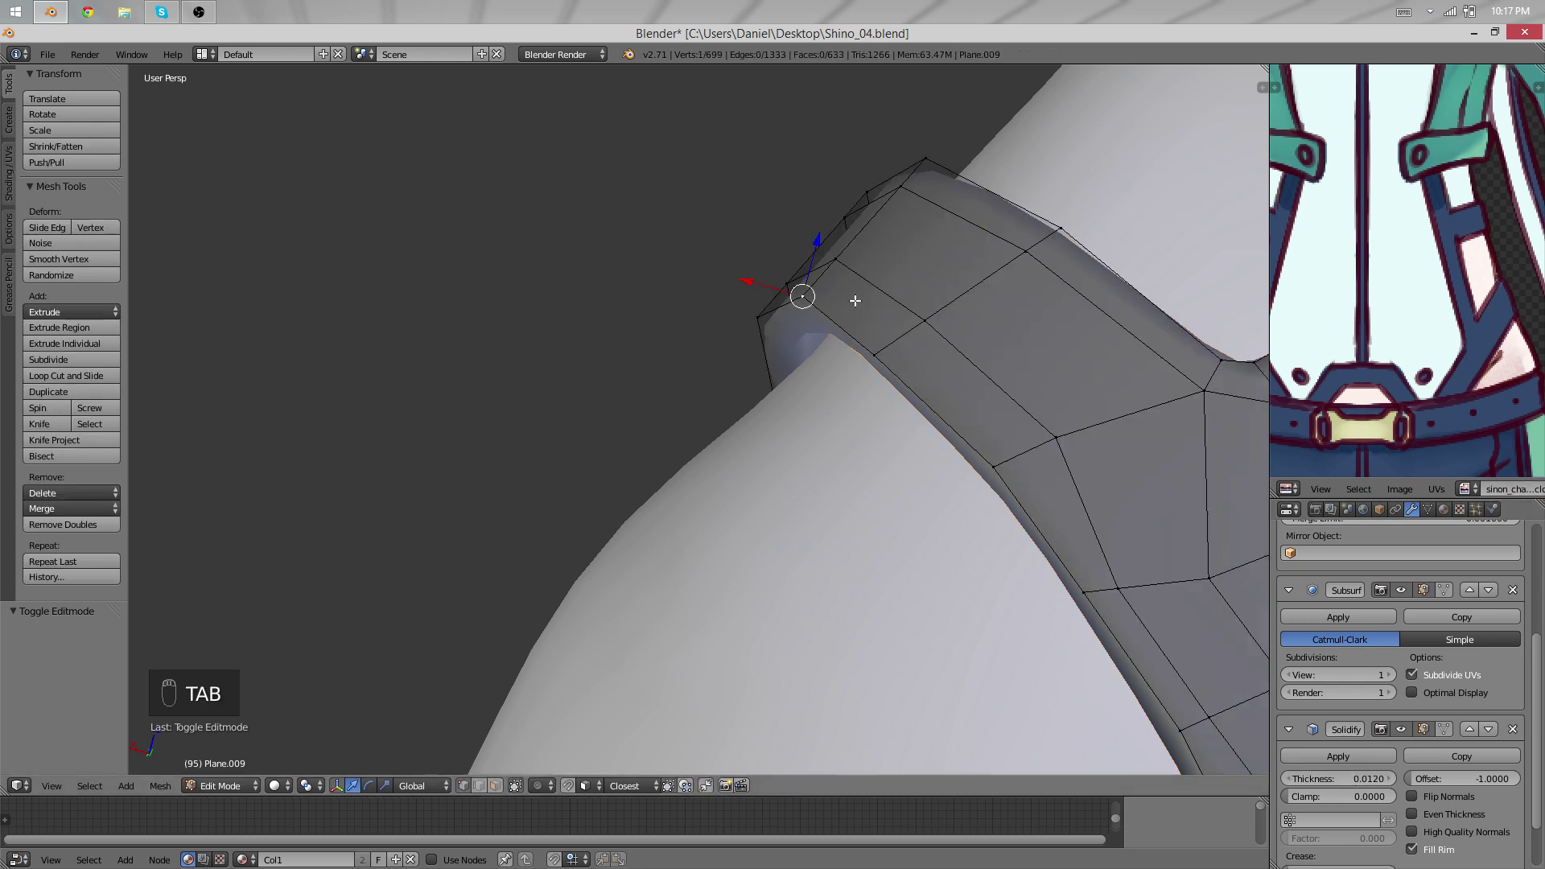
pyautogui.press('g')
pyautogui.rightClick(801, 318)
pyautogui.press('o')
pyautogui.press('g')
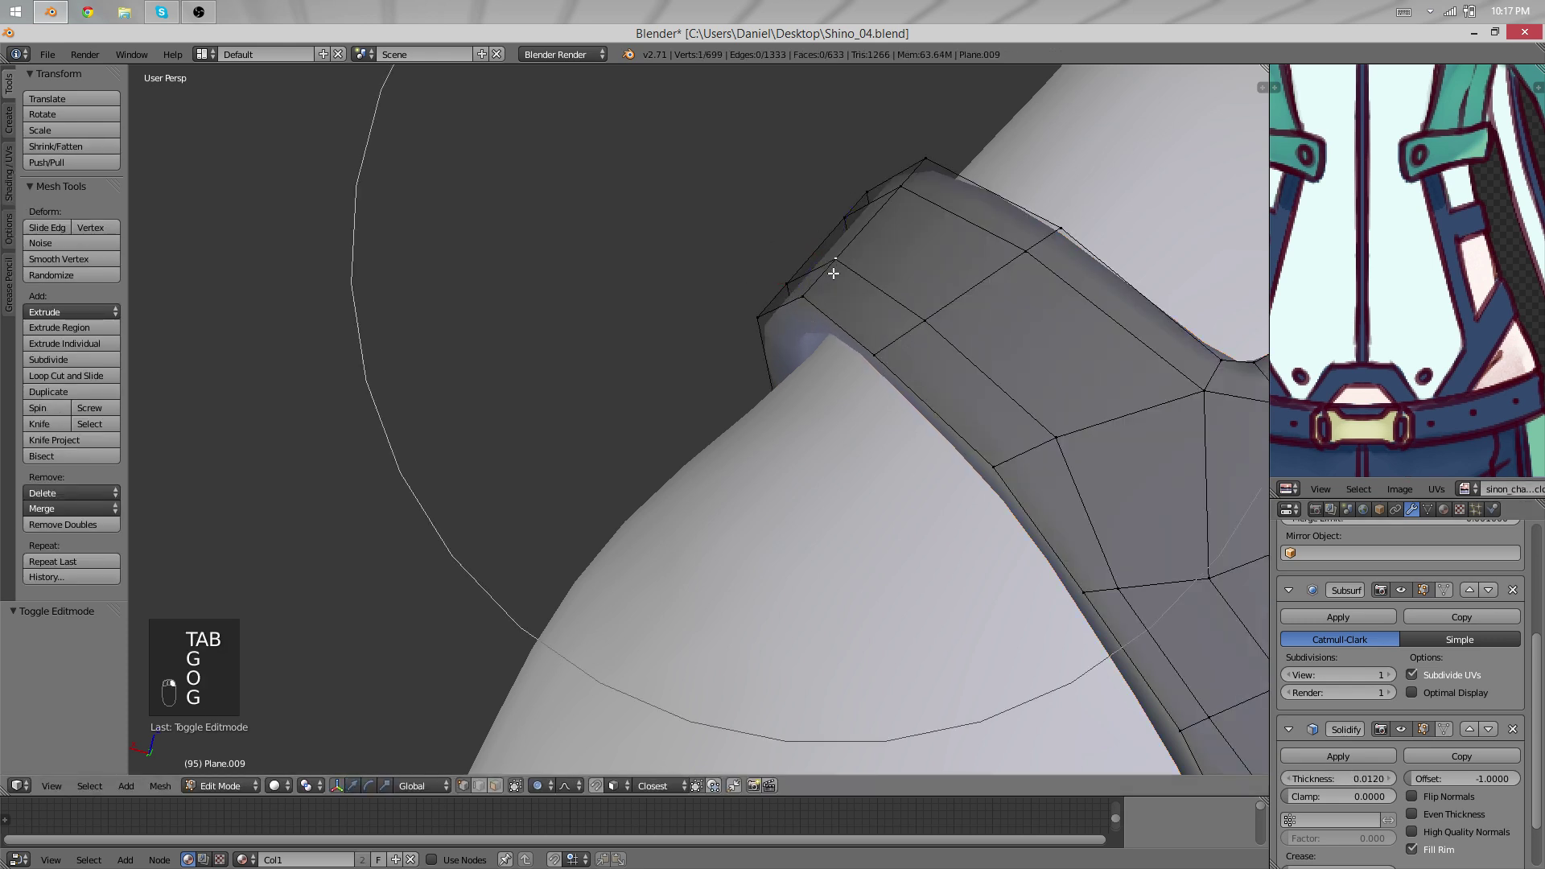
pyautogui.scroll(-6, 845, 292)
pyautogui.click(845, 291)
pyautogui.press('Tab')
# Adjust the hip strap below the side waist cutout by moving its edge vertices with proportional editing.
pyautogui.moveTo(631, 366); pyautogui.dragTo(793, 283, button='middle')
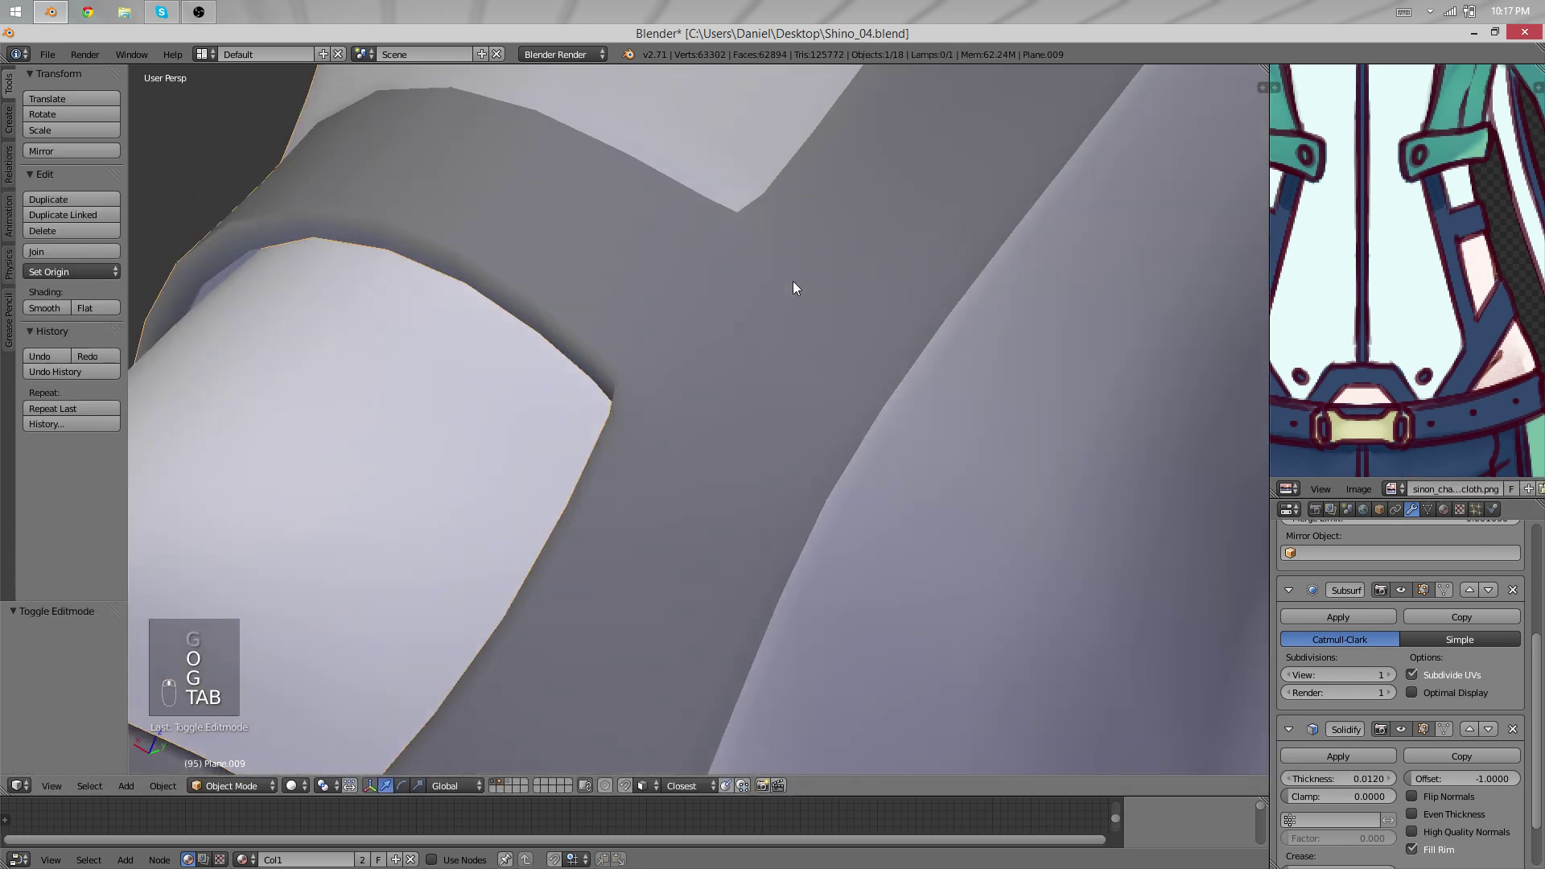
pyautogui.scroll(-2, 642, 376)
pyautogui.press('Tab')
pyautogui.press('-')
pyautogui.moveTo(645, 376); pyautogui.dragTo(955, 495, button='middle')
pyautogui.scroll(-2, 1056, 498)
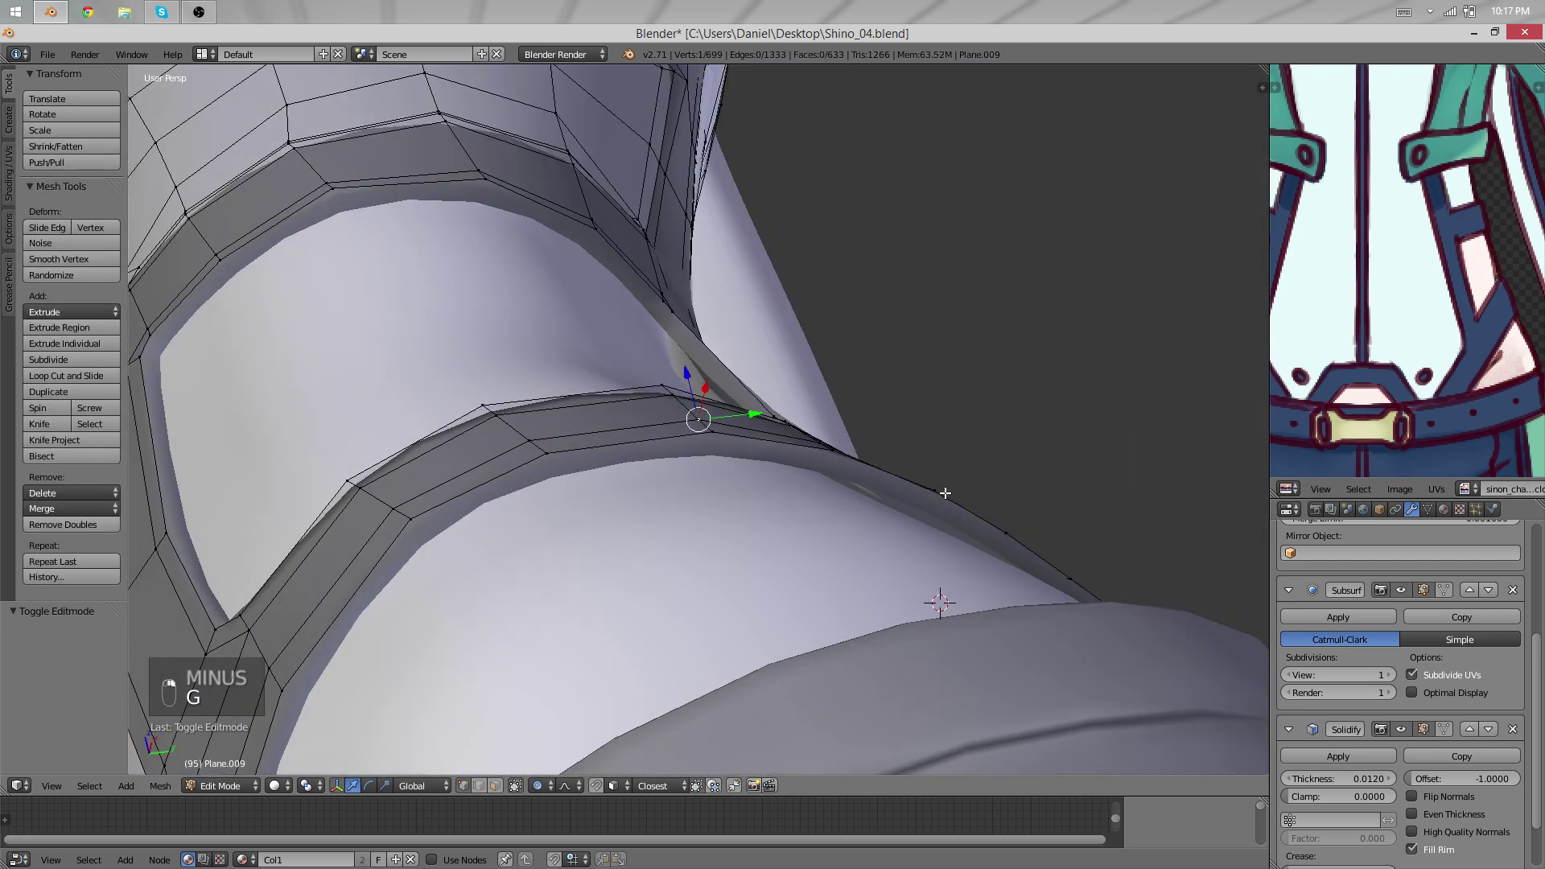
pyautogui.press('g')
pyautogui.press('g')
pyautogui.click(926, 500)
pyautogui.press('Tab')
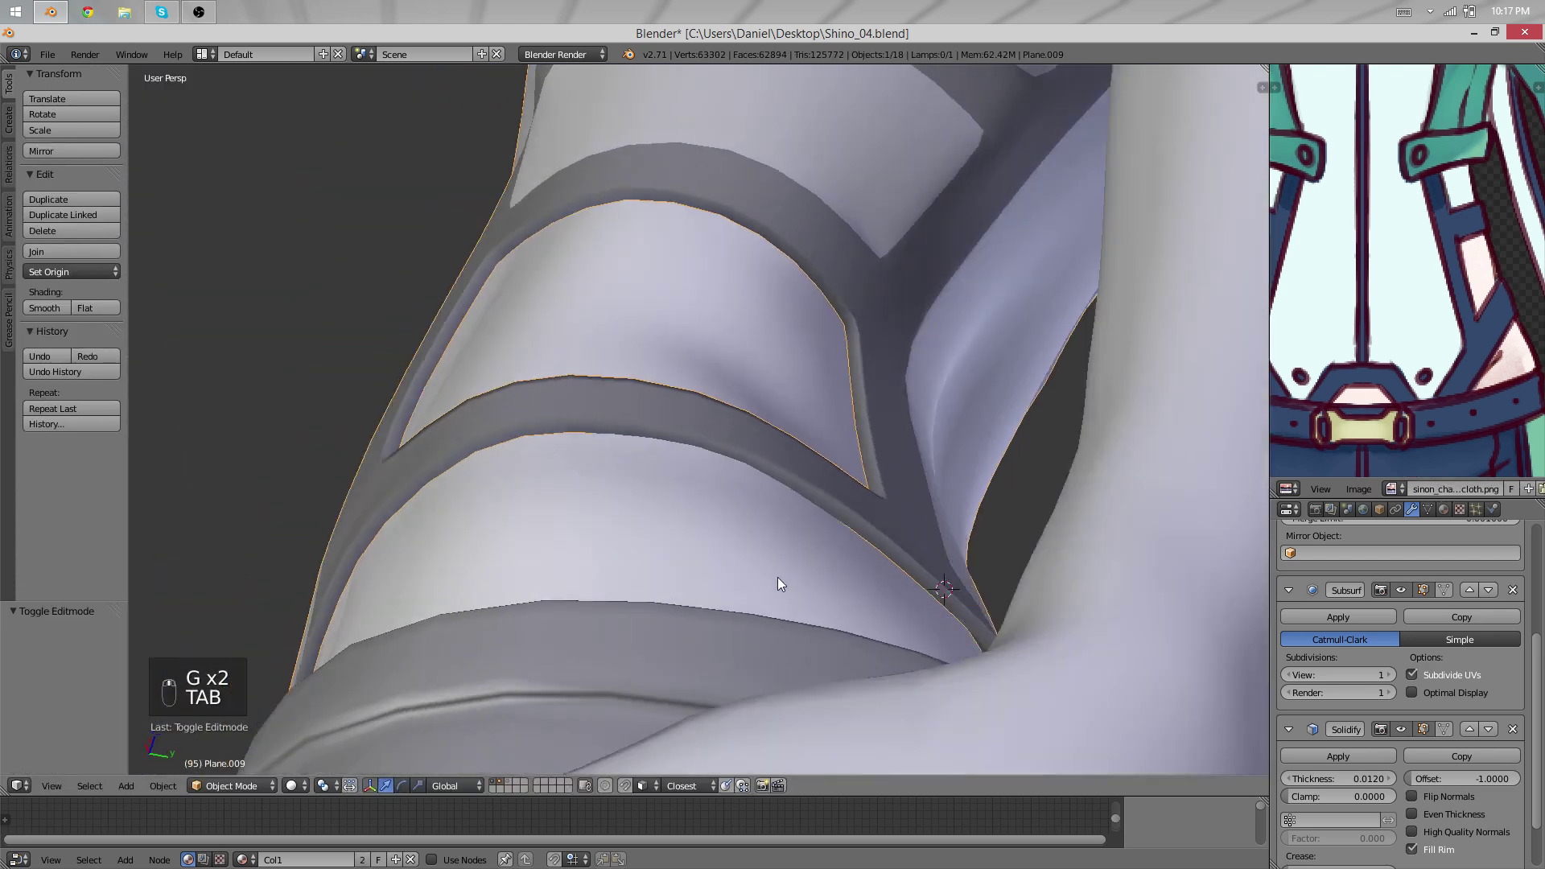
# Move two vertices at the end of the hip strap beside the shorts' waistband with proportional editing.
pyautogui.moveTo(777, 577); pyautogui.dragTo(584, 547, button='middle')
pyautogui.press('Tab')
pyautogui.press('Tab')
pyautogui.press('Tab')
pyautogui.rightClick(559, 500)
pyautogui.press('g')
pyautogui.click(566, 488)
pyautogui.rightClick(565, 480)
pyautogui.press('g')
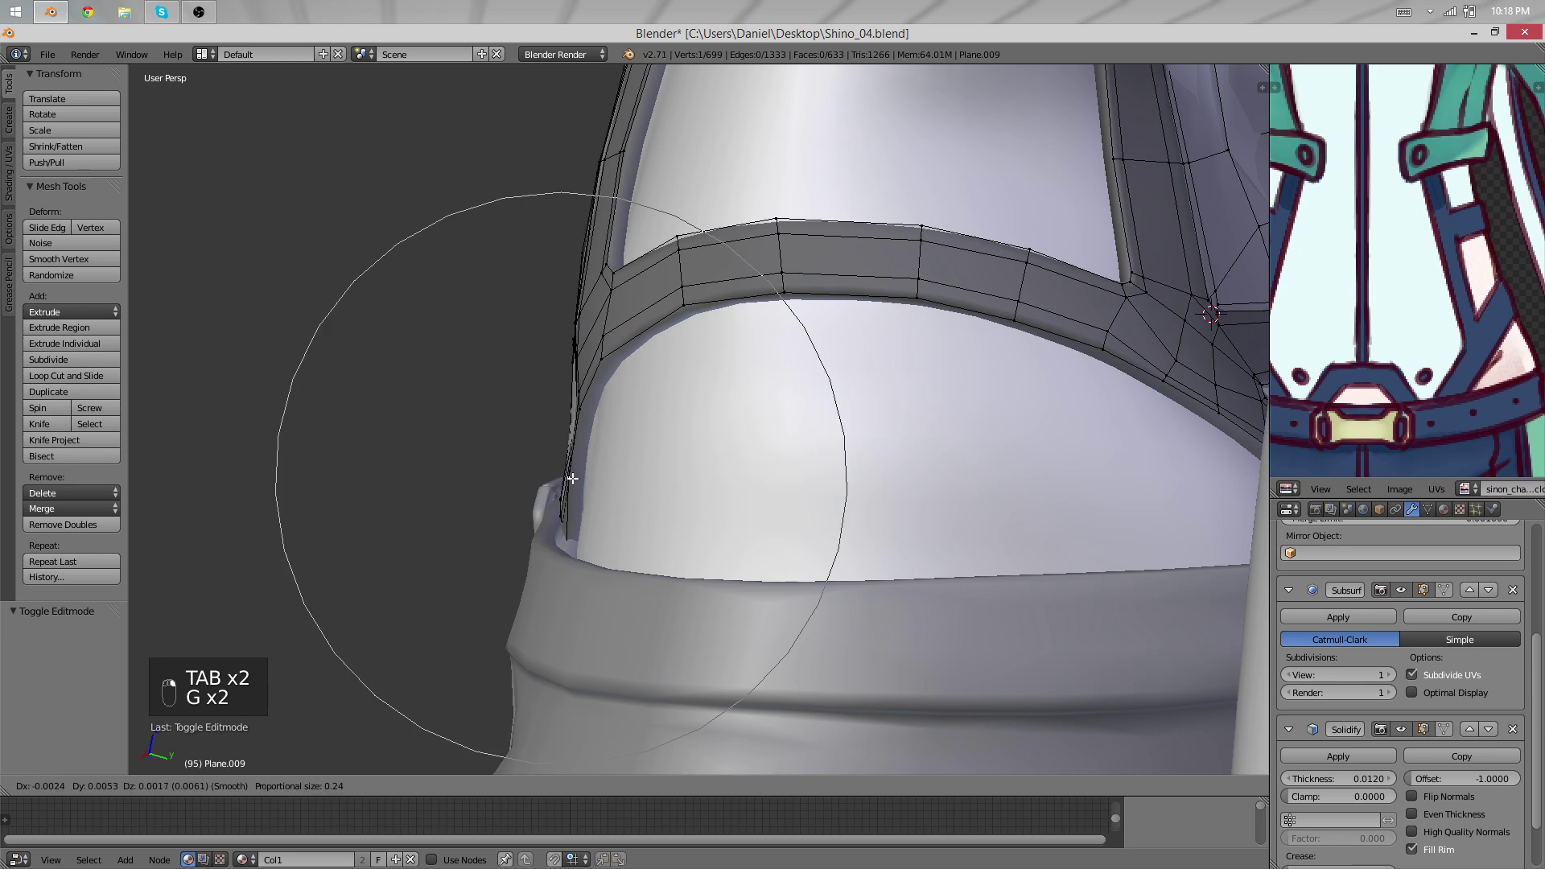
pyautogui.click(571, 478)
pyautogui.press('Tab')
# Reposition the hip strap around its junction with the vertical side band in two proportional moves.
pyautogui.moveTo(568, 476); pyautogui.dragTo(560, 526, button='middle')
pyautogui.press('Tab')
pyautogui.press('g')
pyautogui.click(671, 432)
pyautogui.press('Tab')
pyautogui.press('Tab')
pyautogui.press('g')
pyautogui.click(535, 427)
pyautogui.press('Tab')
pyautogui.press('Tab')
# Rotate the strap junction above the shorts by about 12.091° with proportional falloff, then move and rotate it into place.
pyautogui.press('r')
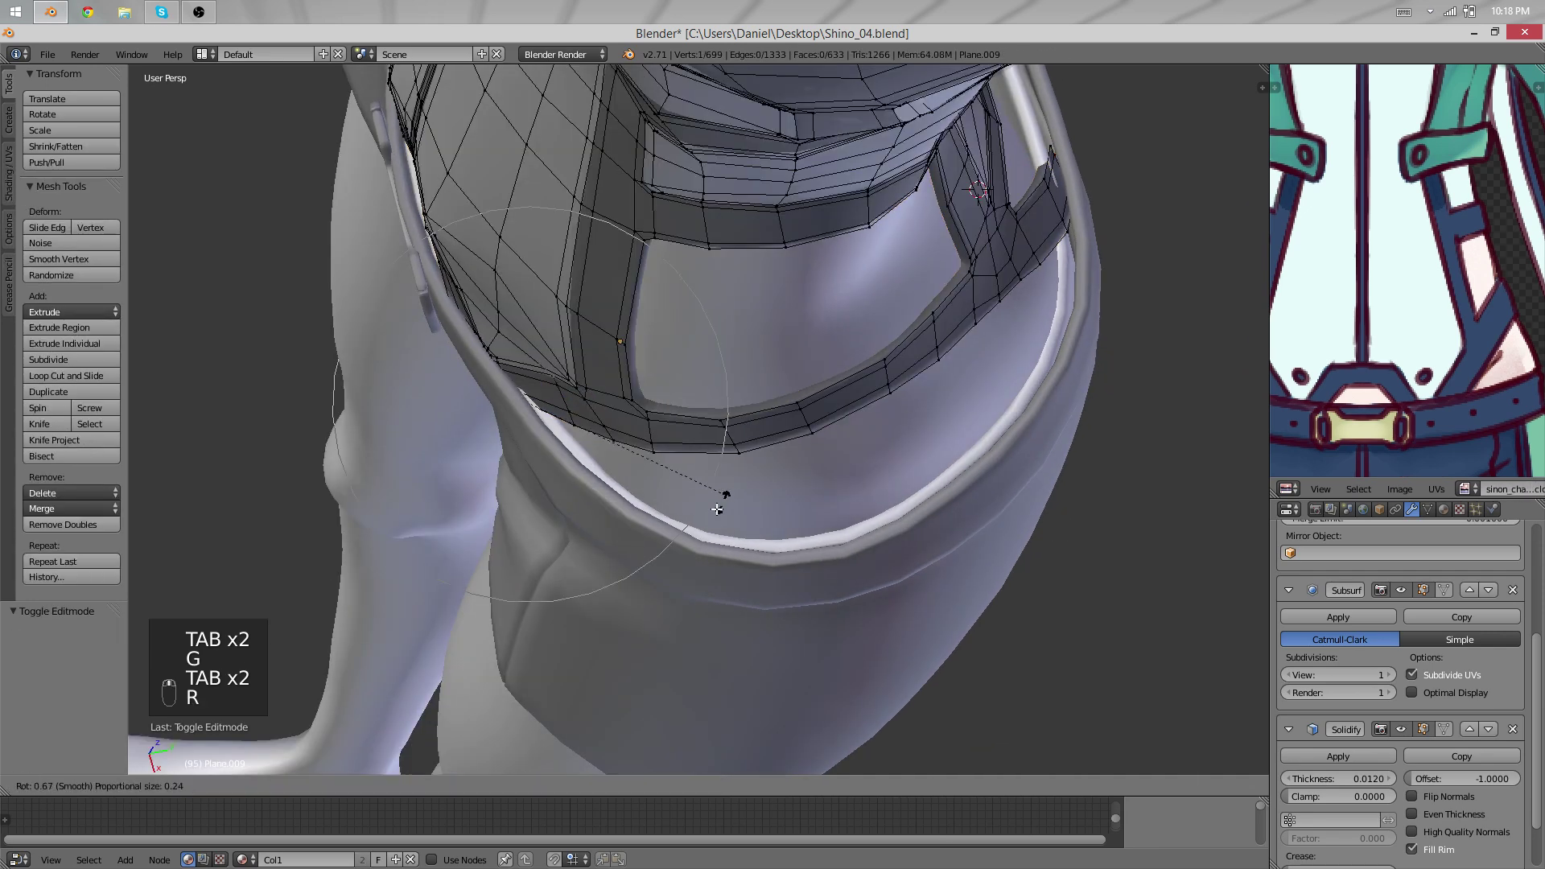
pyautogui.rightClick(715, 507)
pyautogui.press('r')
pyautogui.press('g')
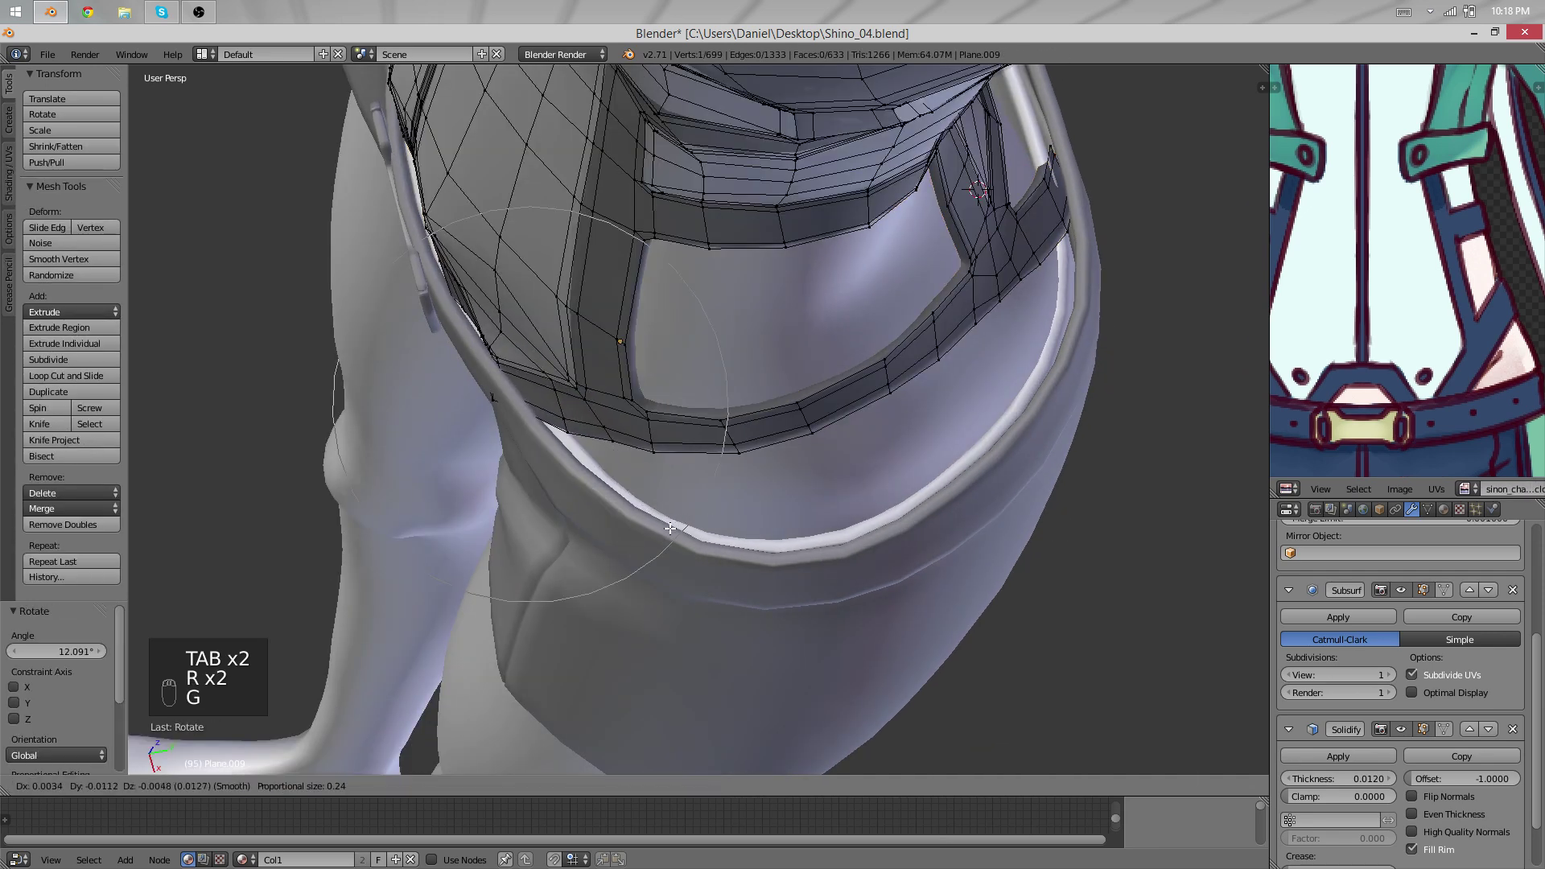
pyautogui.press('r')
pyautogui.click(560, 533)
pyautogui.press('Tab')
# Select the border edge loop of the small side panel above the waist cutout and extend it to the loop's inner region.
pyautogui.moveTo(560, 533); pyautogui.dragTo(773, 370, button='middle')
pyautogui.press('Tab')
pyautogui.scroll(4, 633, 460)
pyautogui.scroll(4, 772, 370)
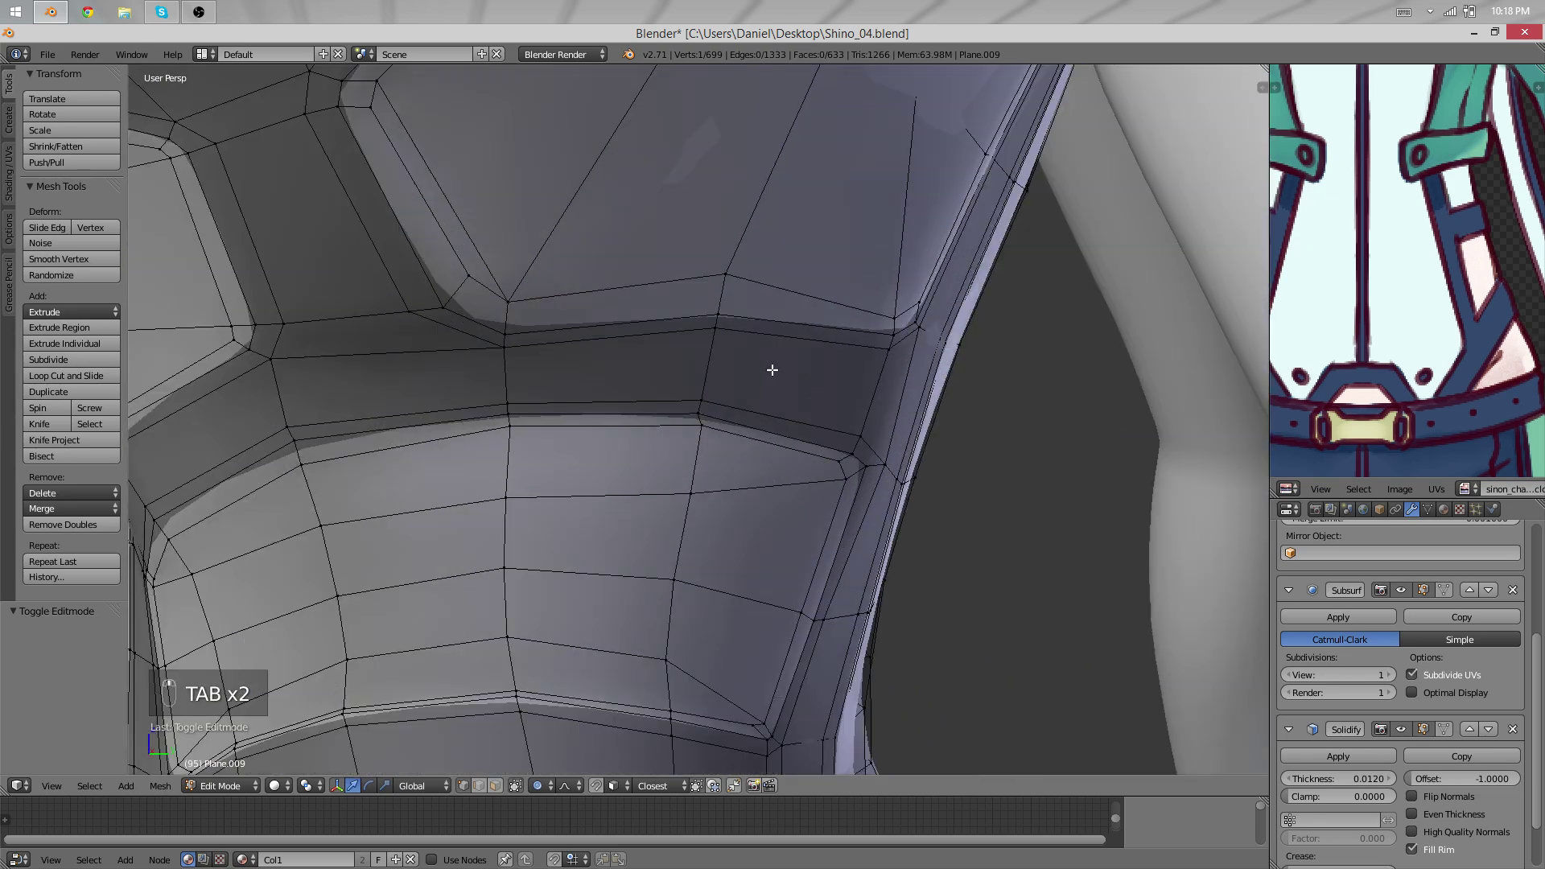
pyautogui.keyDown('alt'); pyautogui.rightClick(763, 434); pyautogui.keyUp('alt')
pyautogui.scroll(-2, 674, 522)
pyautogui.keyDown('shift'); pyautogui.moveTo(675, 522); pyautogui.dragTo(750, 436, button='middle'); pyautogui.keyUp('shift')
pyautogui.moveTo(552, 493); pyautogui.dragTo(759, 580, button='middle')
pyautogui.scroll(1, 634, 465)
pyautogui.press('a')
pyautogui.keyDown('alt'); pyautogui.rightClick(651, 483); pyautogui.keyUp('alt')
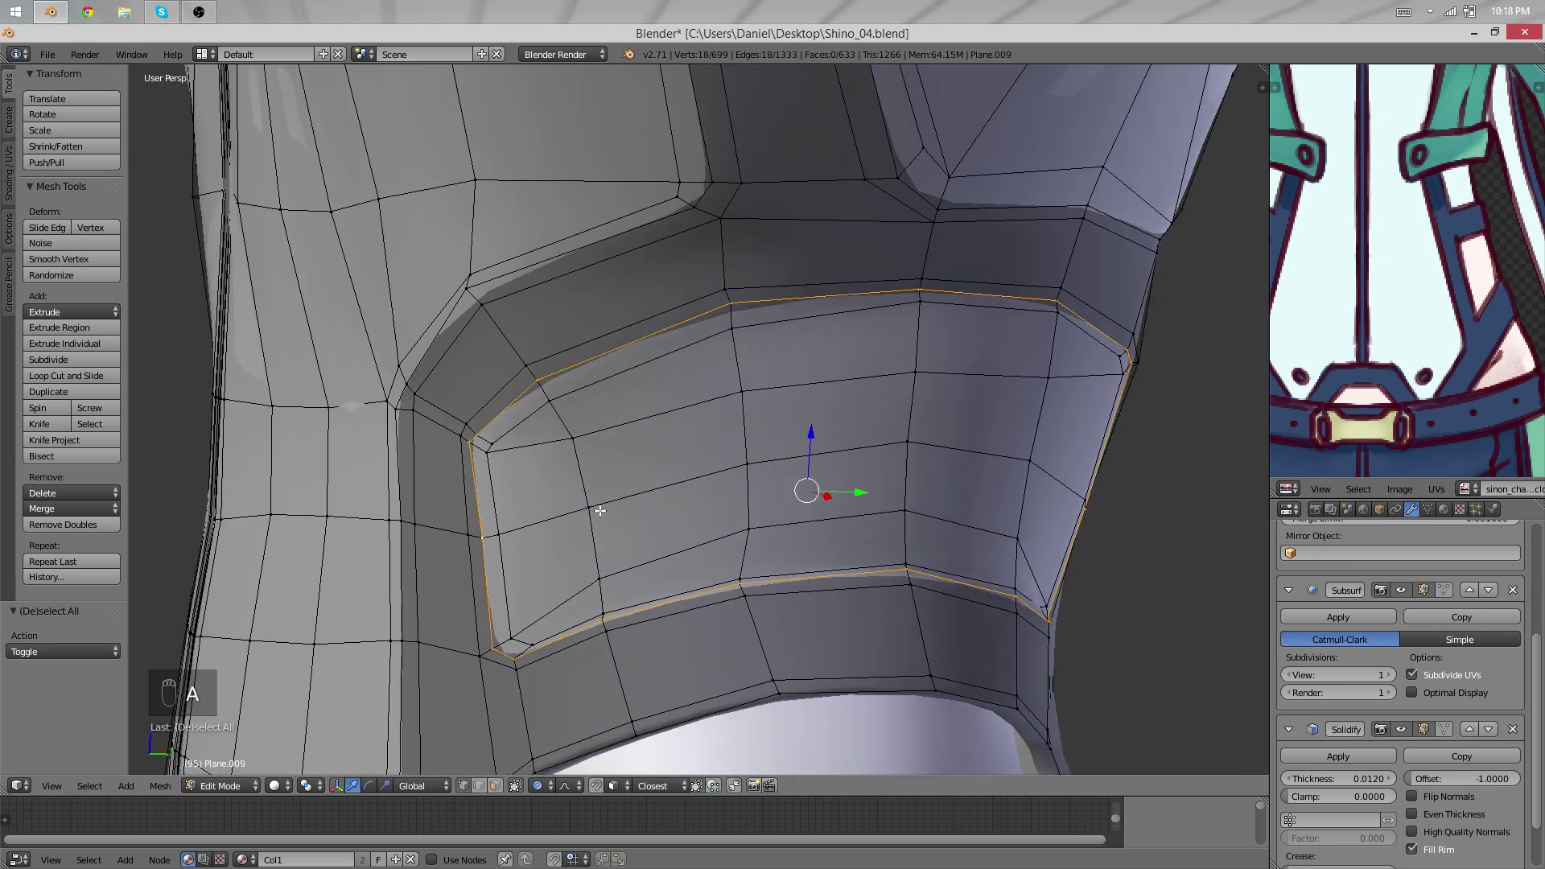
pyautogui.moveTo(523, 526); pyautogui.dragTo(973, 413, button='middle')
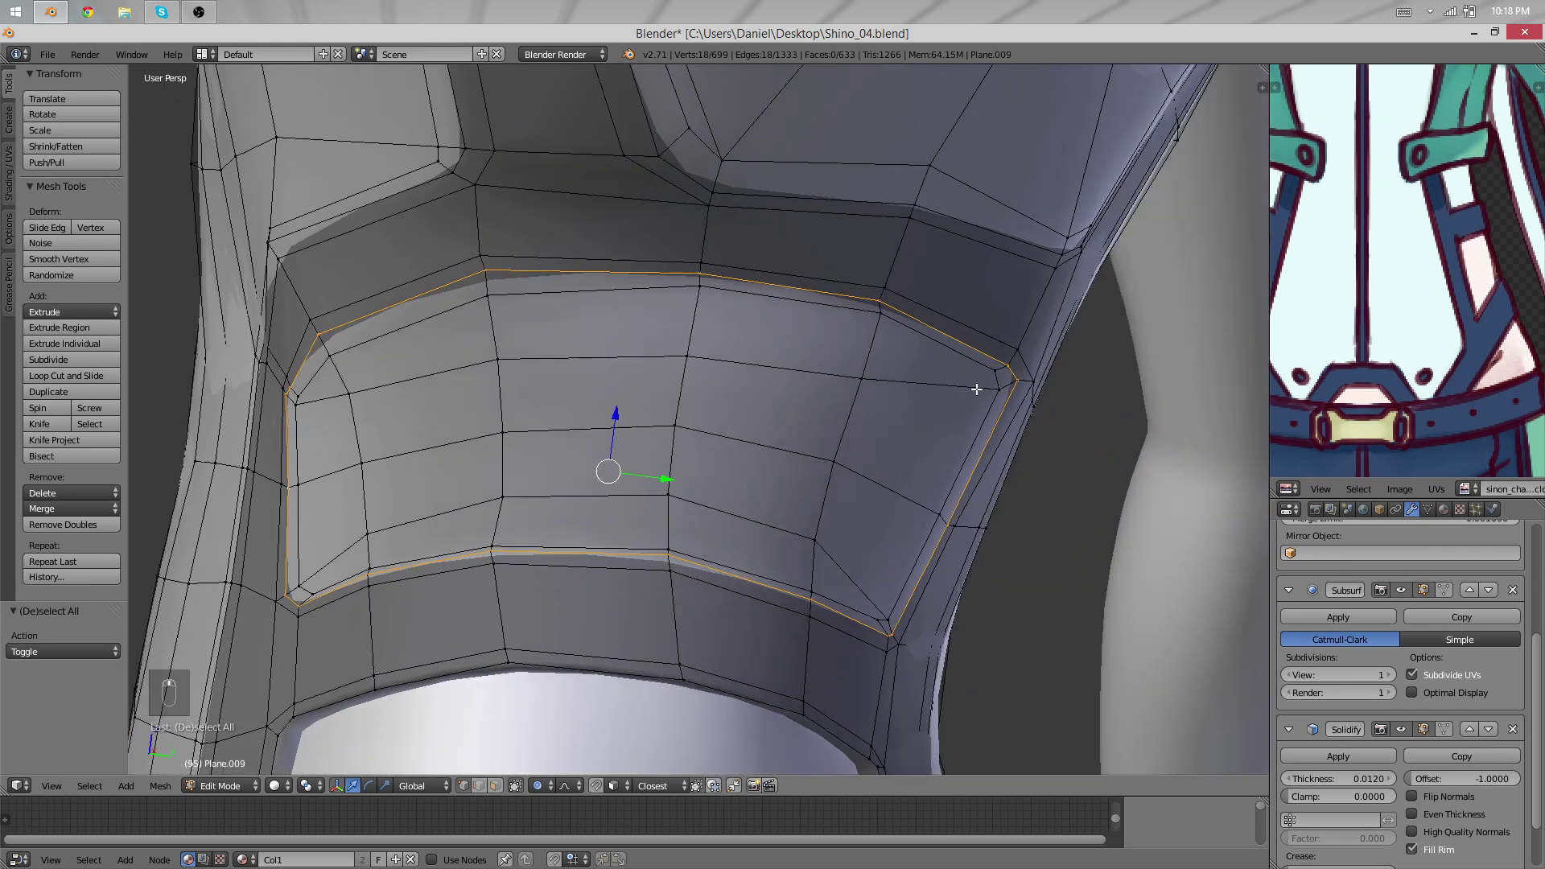
pyautogui.scroll(2, 670, 430)
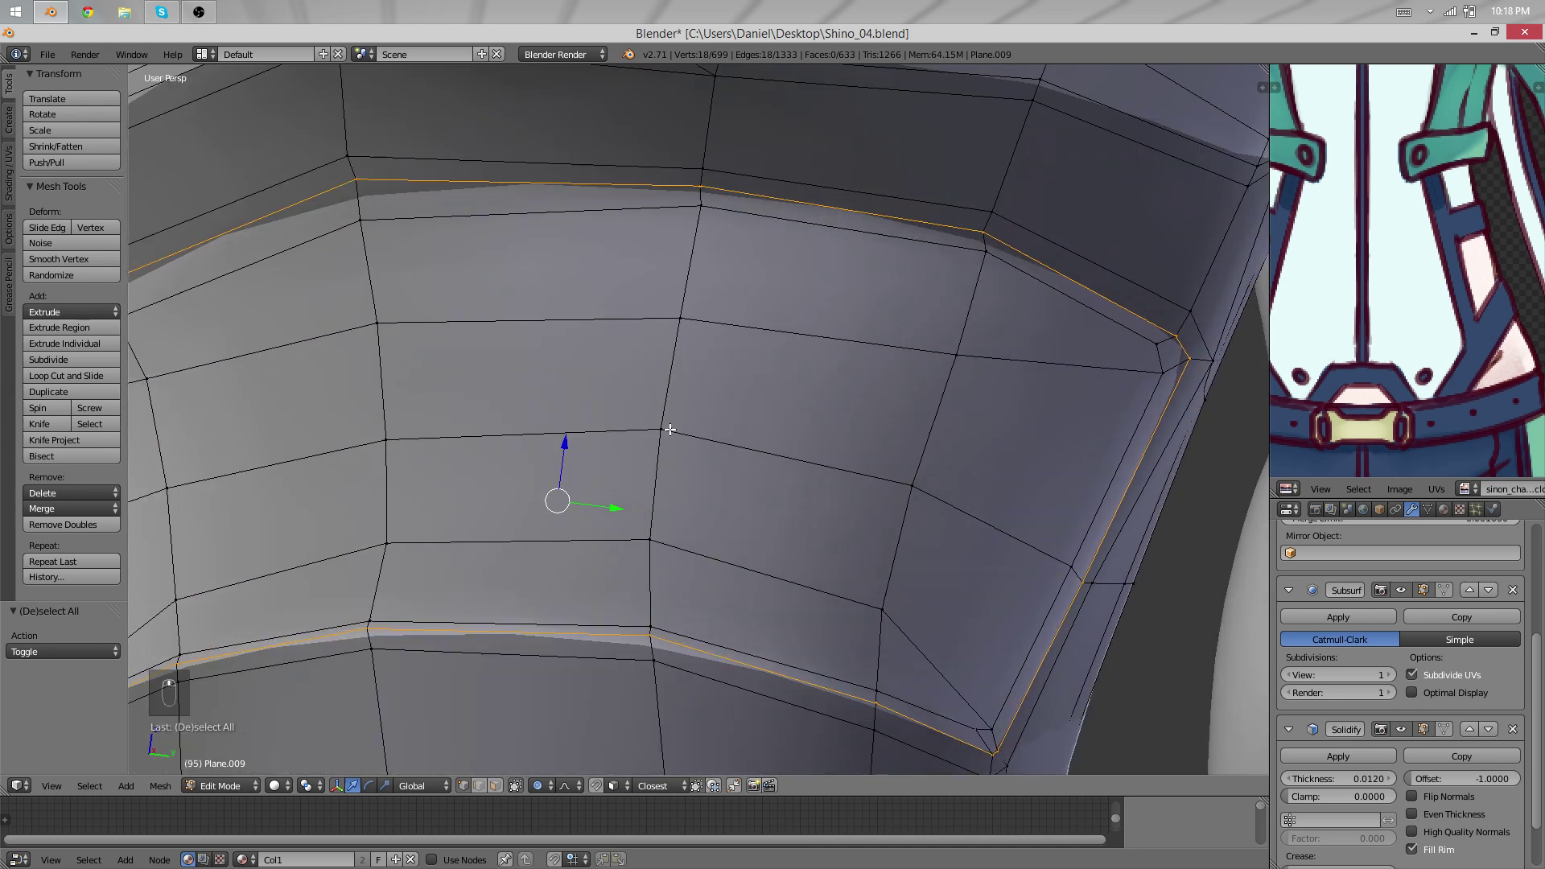
pyautogui.hotkey('ctrl', 'e')
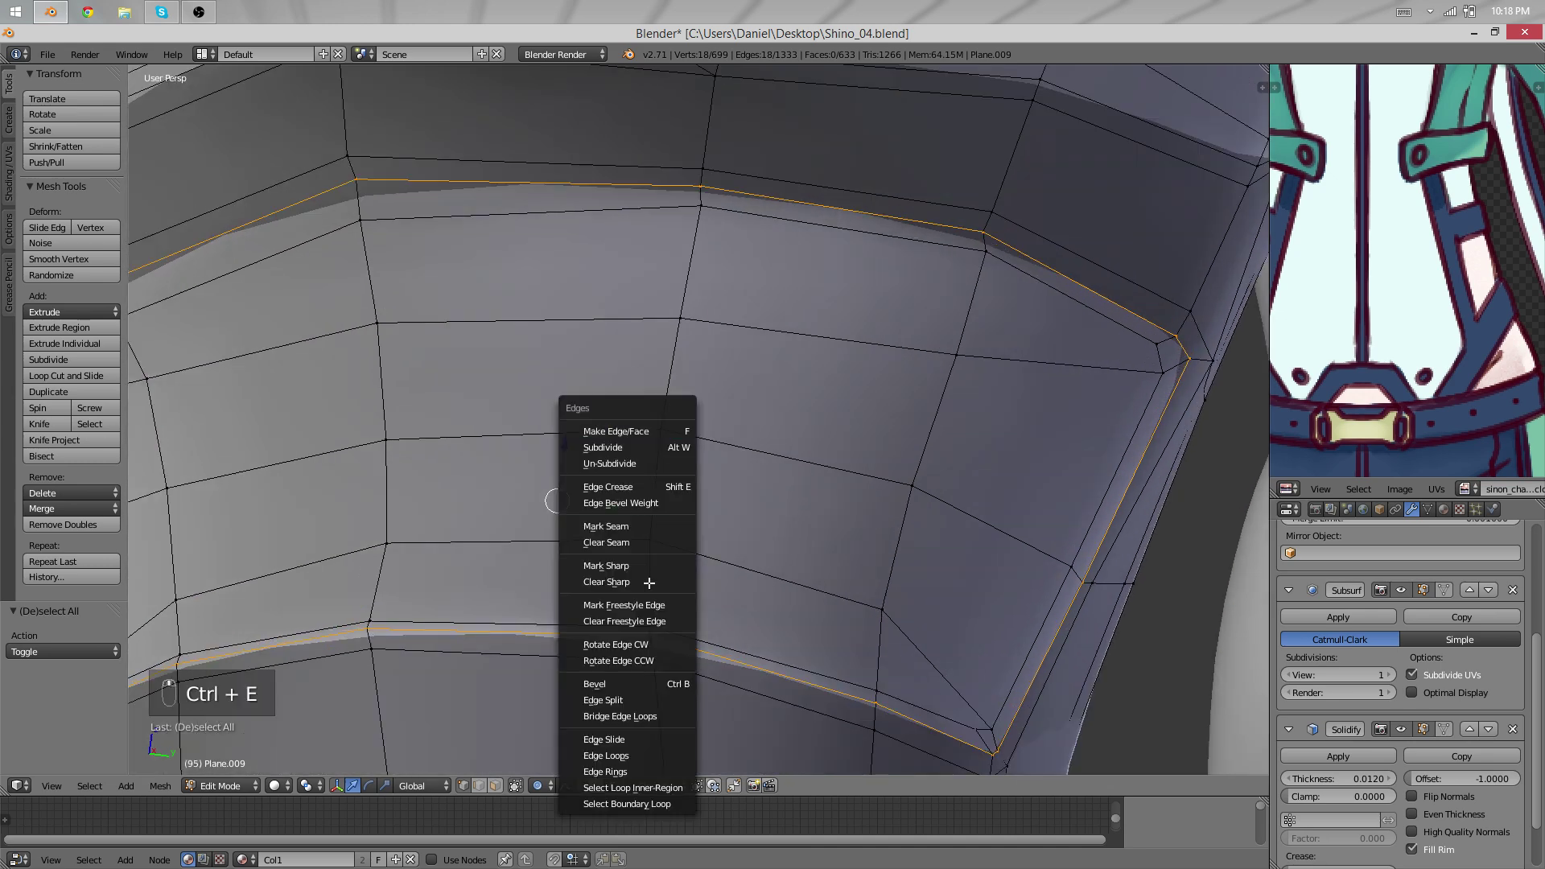
pyautogui.click(644, 789)
# Extrude the selected side panel faces inward by about 0.011 and inspect the resulting recess in Object Mode.
pyautogui.scroll(-4, 885, 437)
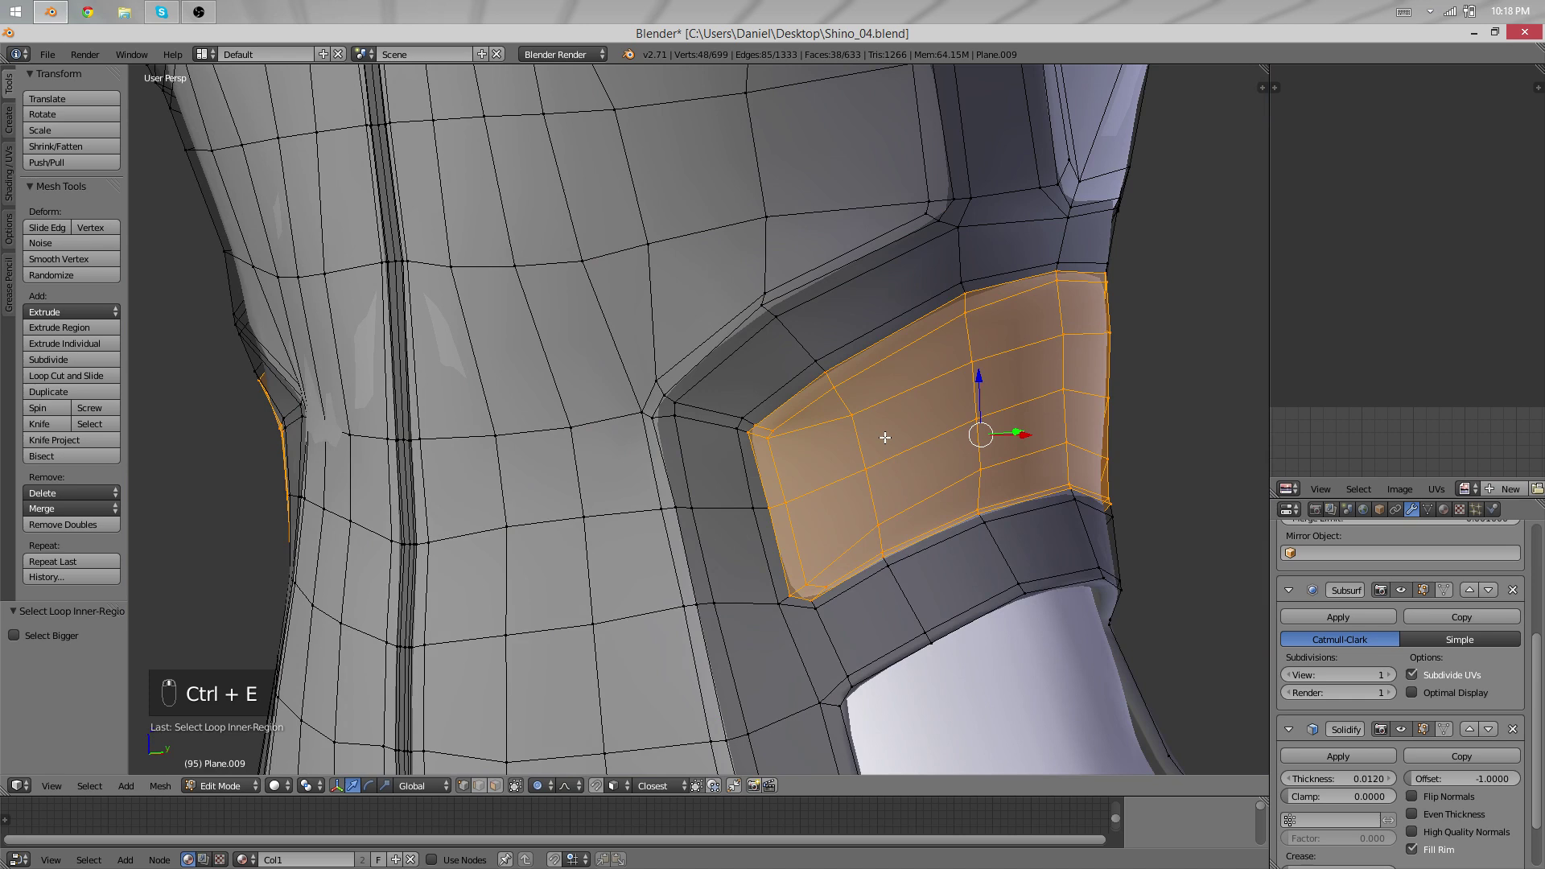
pyautogui.moveTo(885, 437); pyautogui.dragTo(687, 390, button='middle')
pyautogui.press('e')
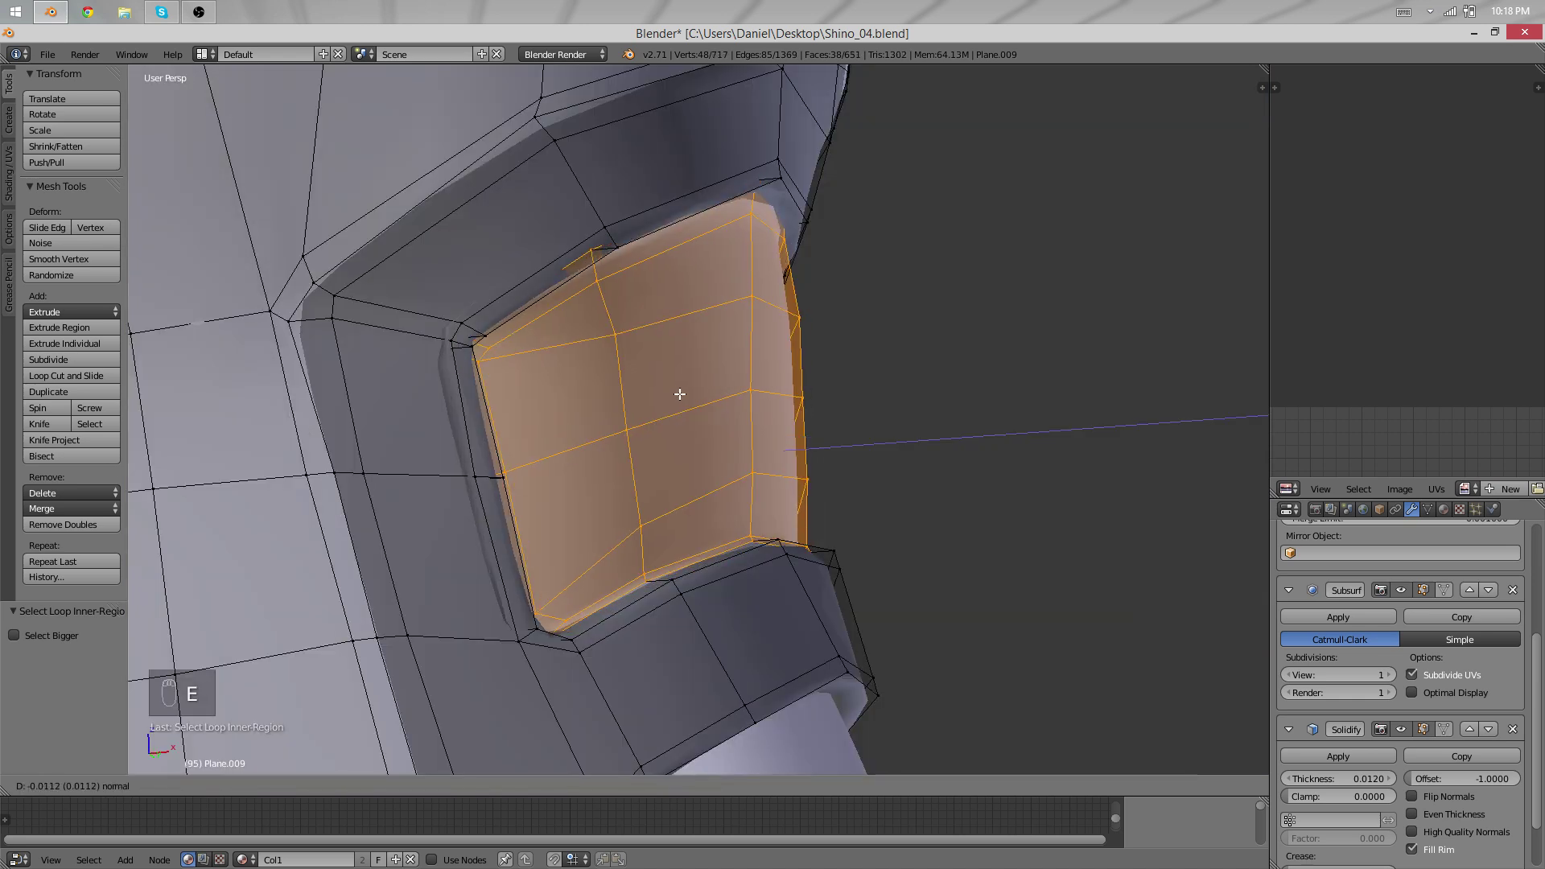
pyautogui.click(682, 394)
pyautogui.press('Tab')
pyautogui.scroll(-1, 728, 364)
pyautogui.moveTo(727, 364); pyautogui.dragTo(543, 424, button='middle')
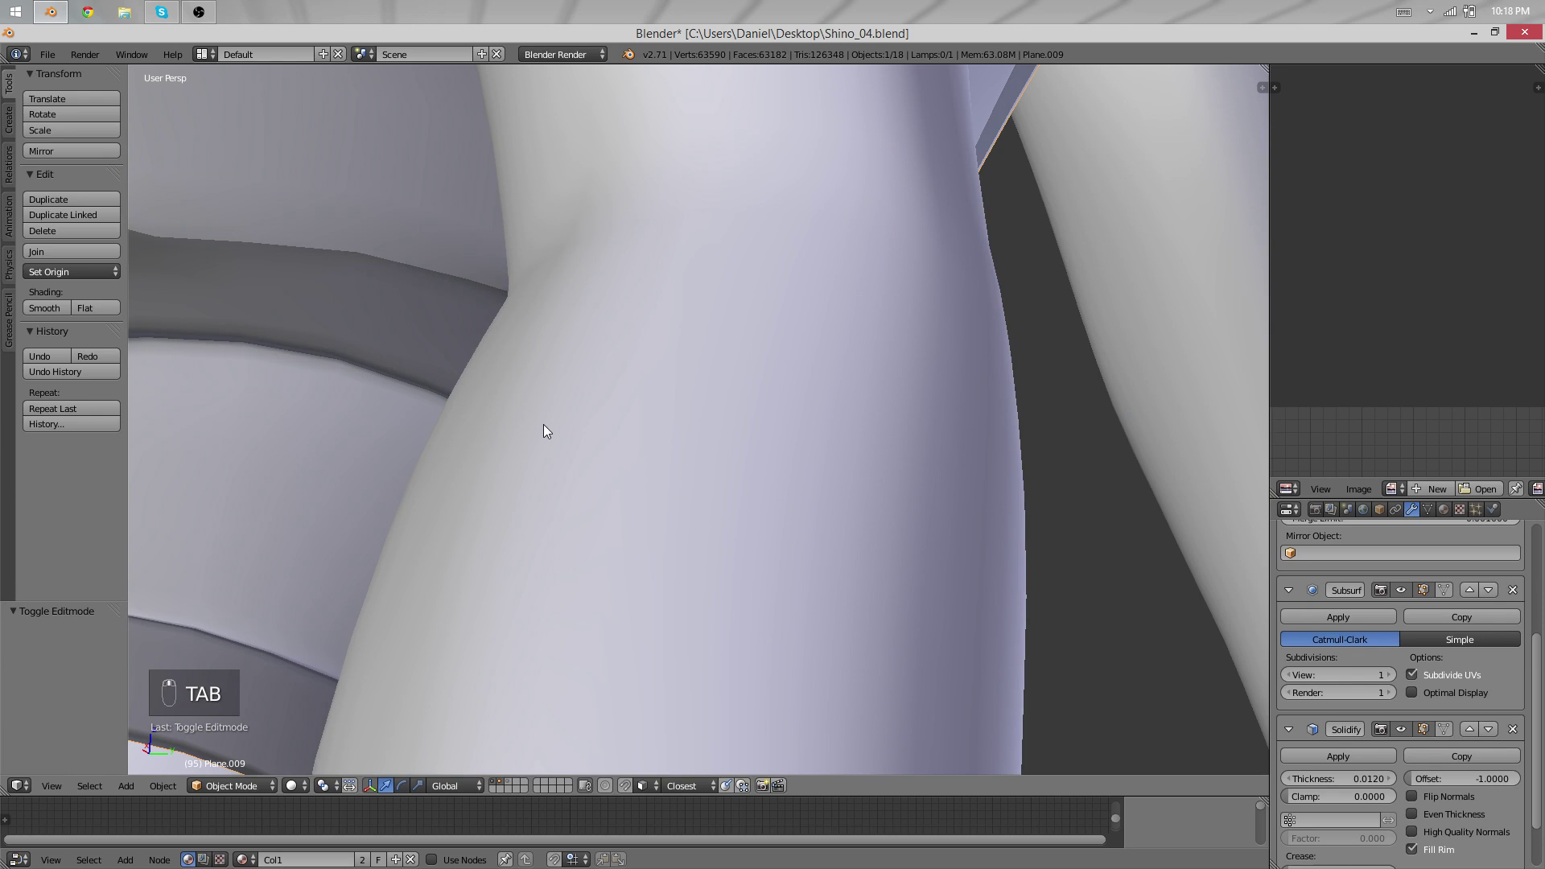
pyautogui.moveTo(543, 425); pyautogui.dragTo(930, 350, button='middle')
pyautogui.scroll(3, 774, 356)
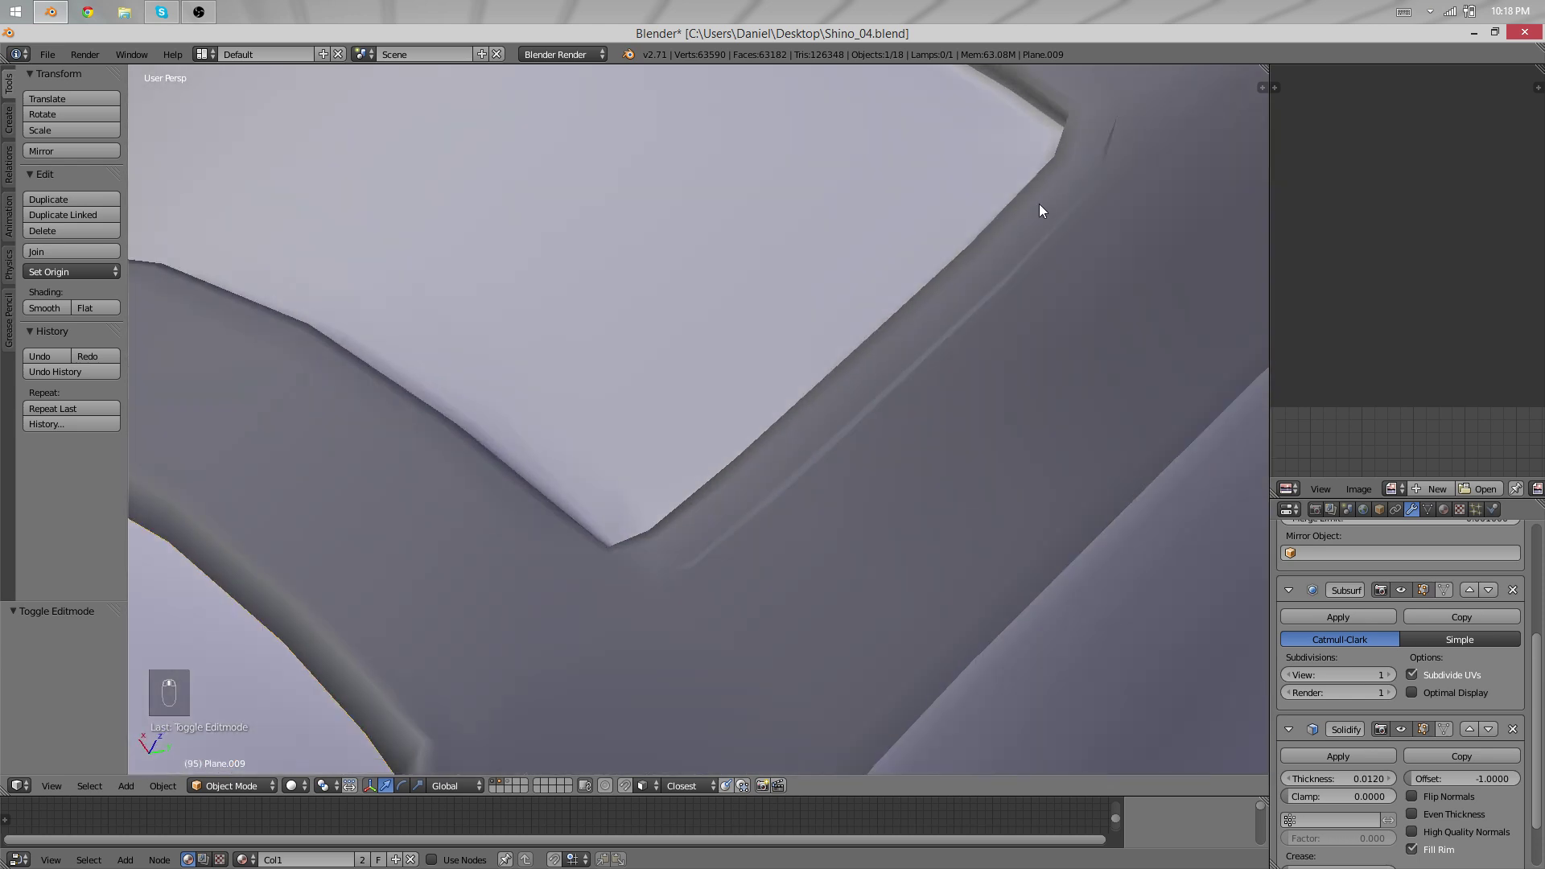
# Undo the inward extrusion of the side panel and return to mesh editing.
pyautogui.hotkey('ctrl', 'z')
pyautogui.scroll(-4, 1040, 204)
pyautogui.moveTo(740, 386); pyautogui.dragTo(691, 424, button='middle')
pyautogui.press('Tab')
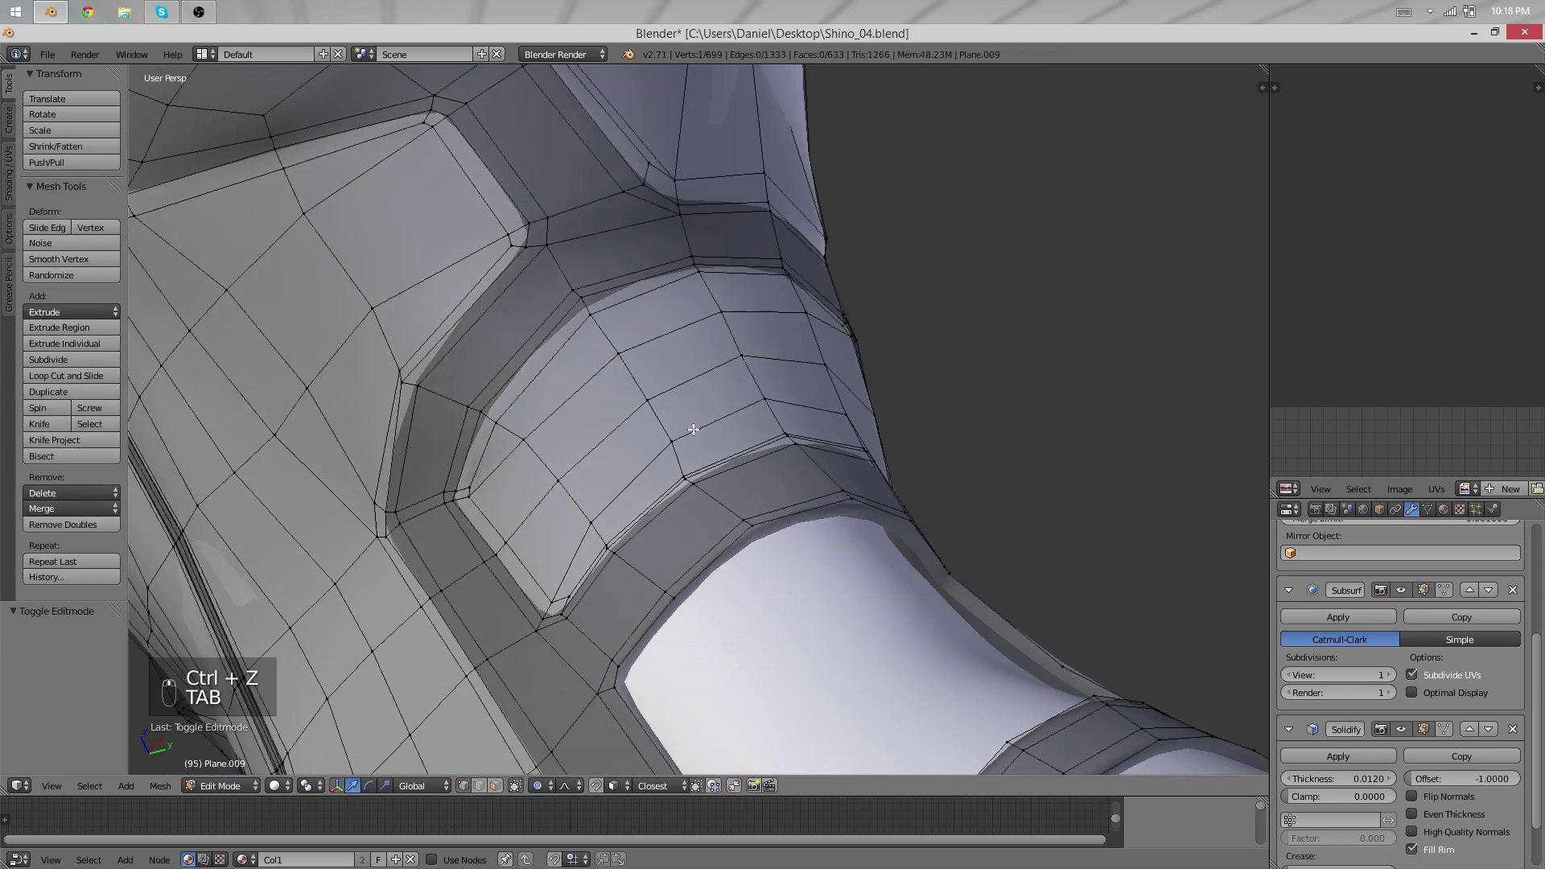
pyautogui.hotkey('ctrl', 'z')
# Reselect the inner region of the side panel's border loop and extrude its faces in place without moving them.
pyautogui.keyDown('alt'); pyautogui.click(509, 386); pyautogui.keyUp('alt')
pyautogui.hotkey('ctrl', 'e')
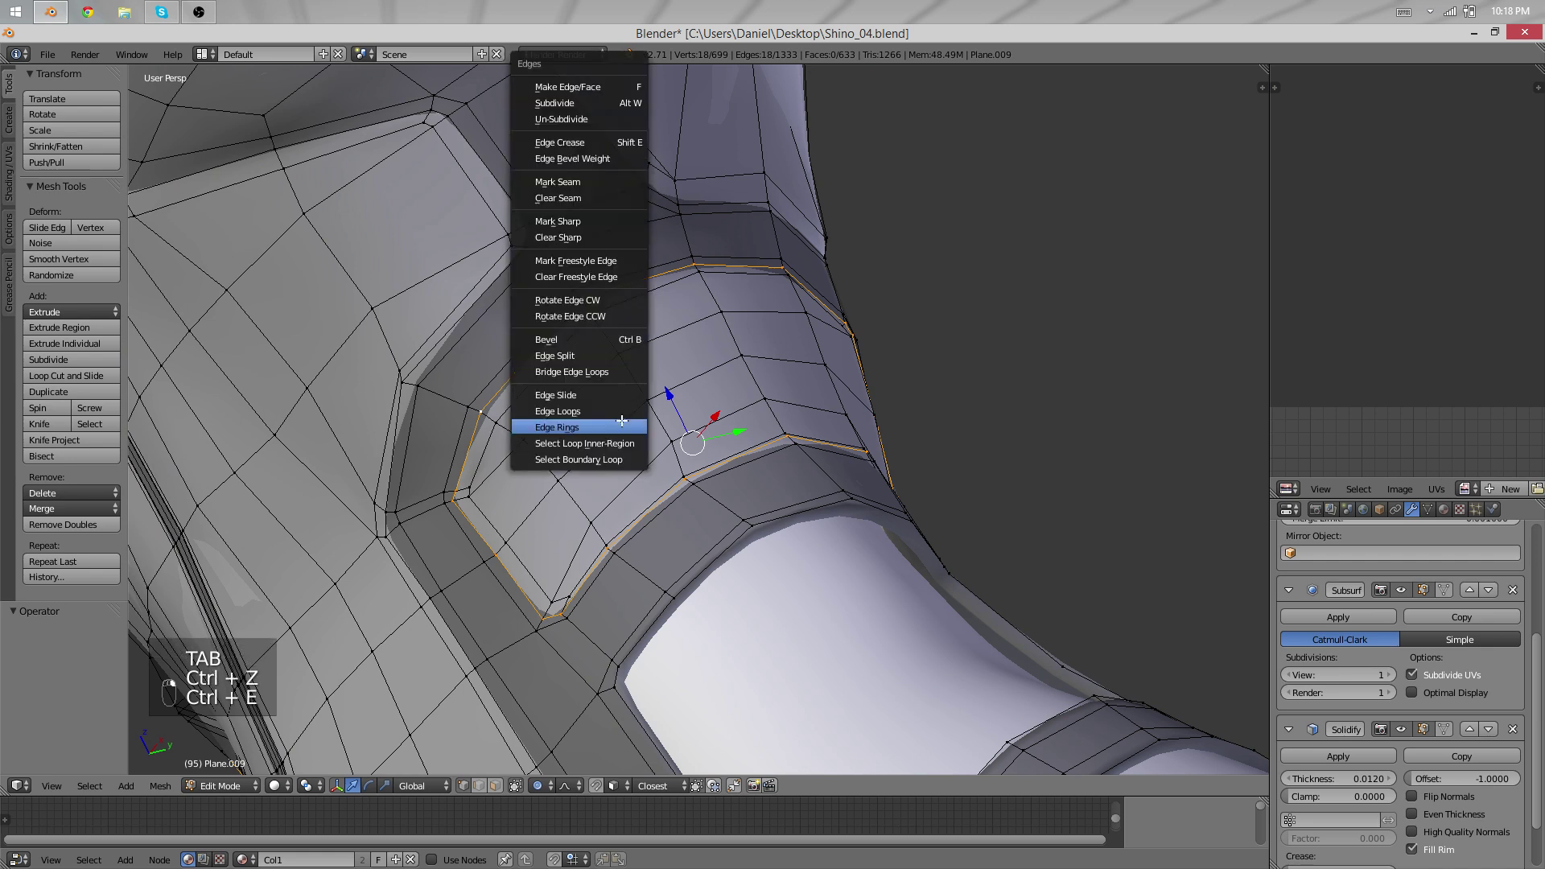
pyautogui.press('e')
pyautogui.press('e')
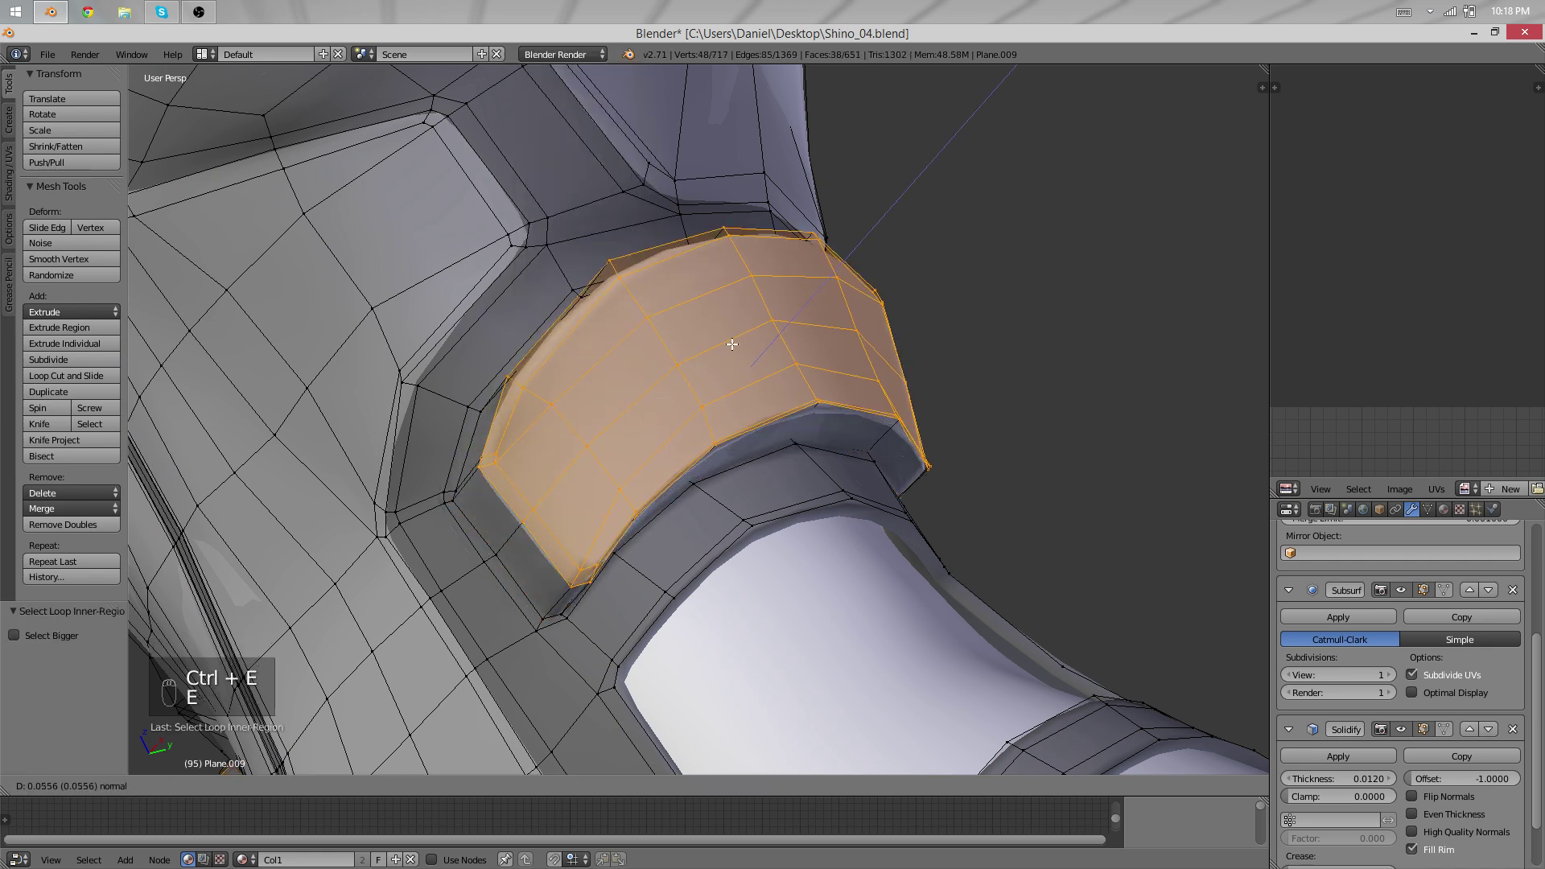
pyautogui.rightClick(718, 366)
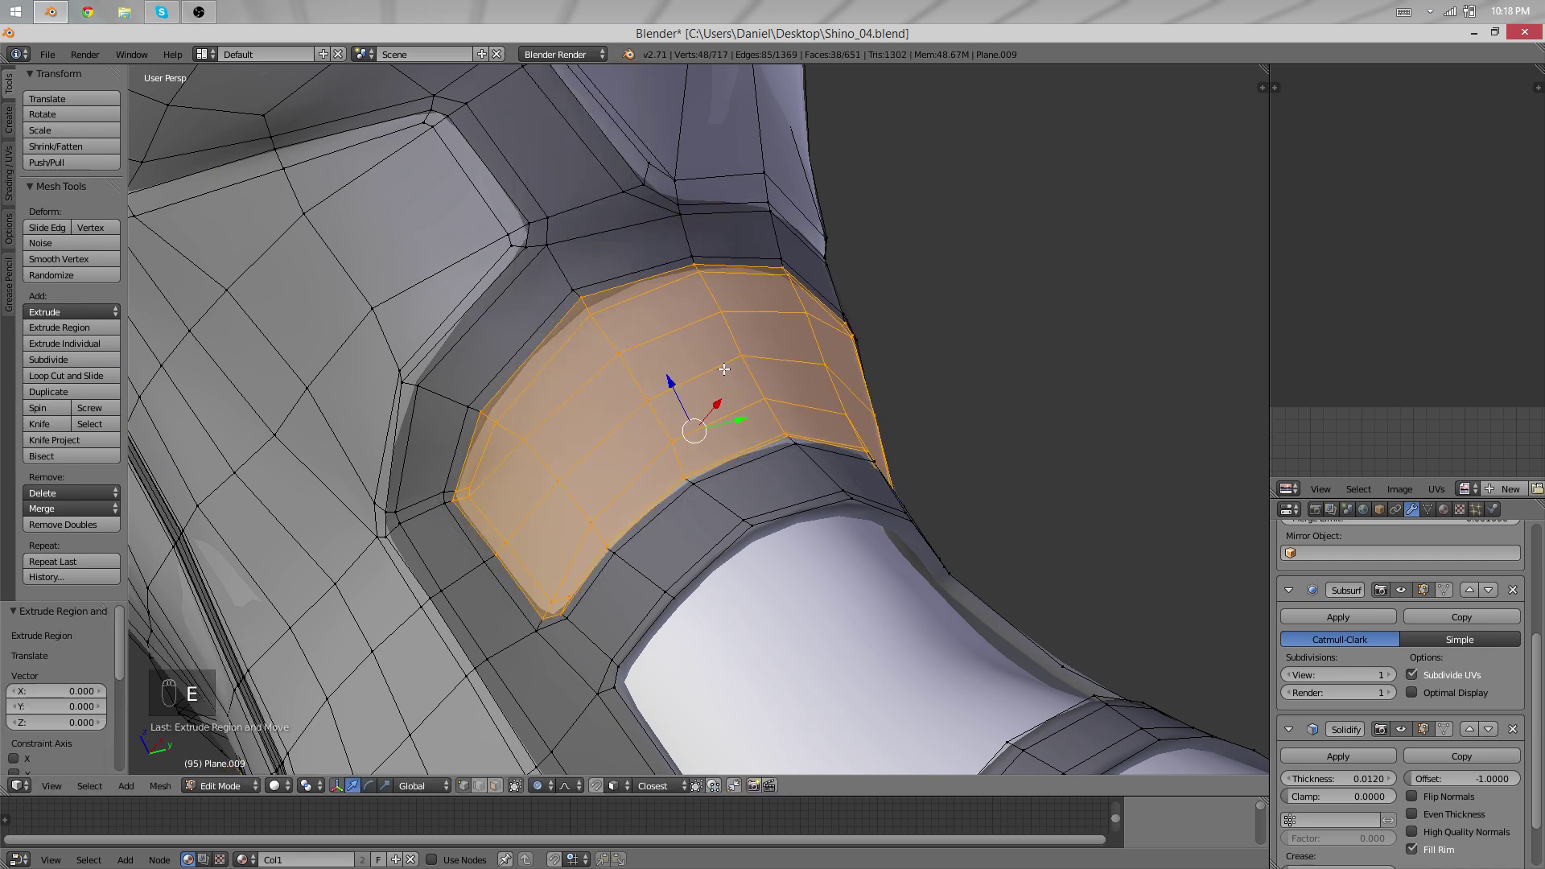
# Disable proportional editing and sink the extruded side panel inward using Shrink/Fatten with an offset of 0.008.
pyautogui.scroll(3, 551, 309)
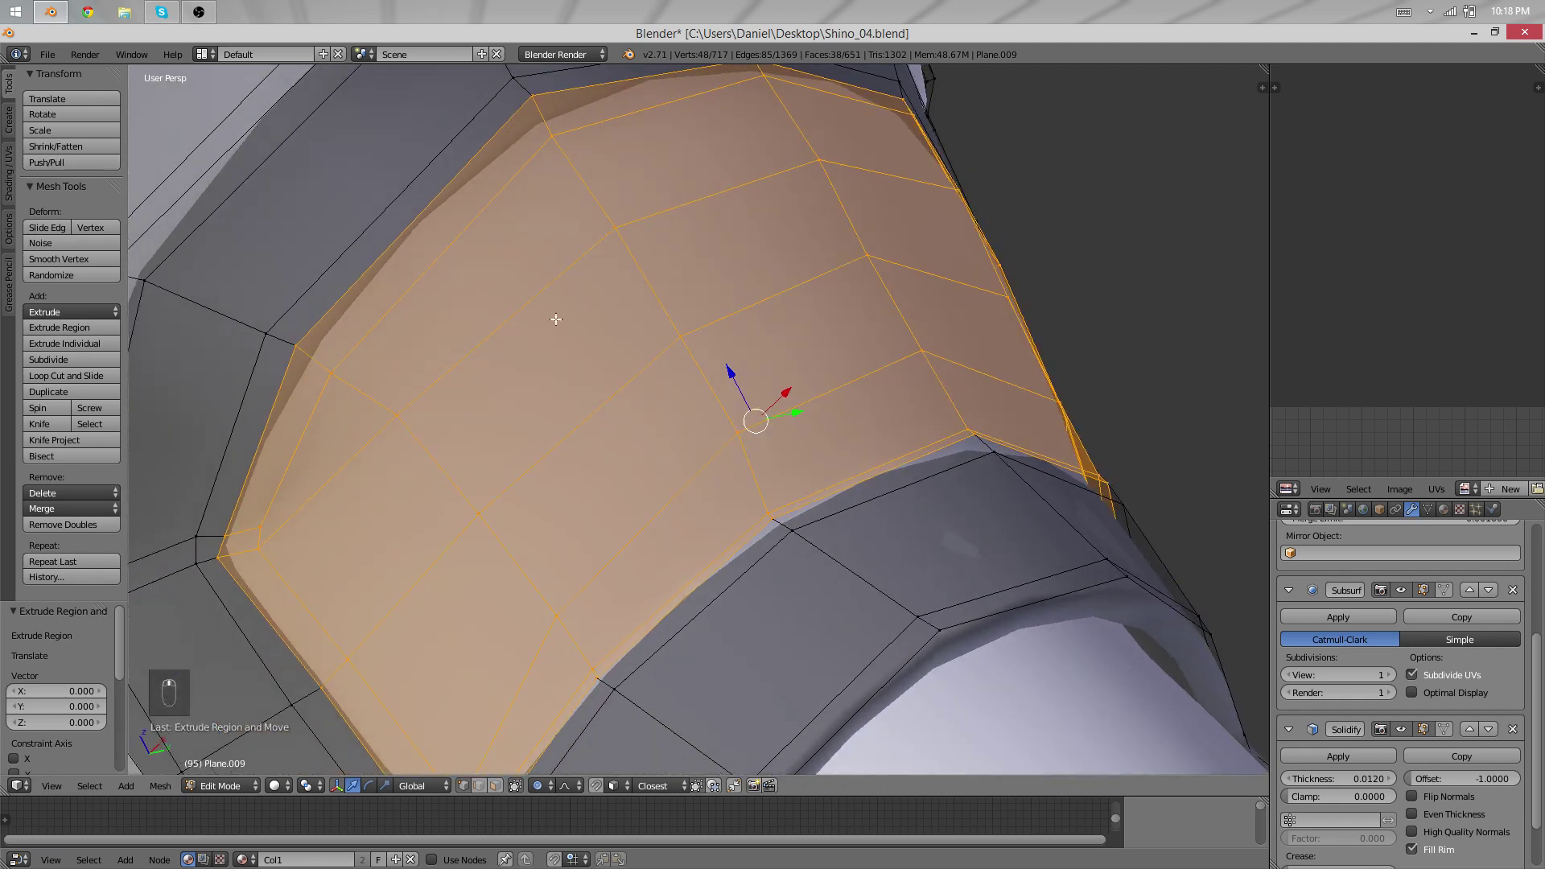
pyautogui.click(66, 148)
pyautogui.rightClick(100, 162)
pyautogui.press('o')
pyautogui.click(92, 145)
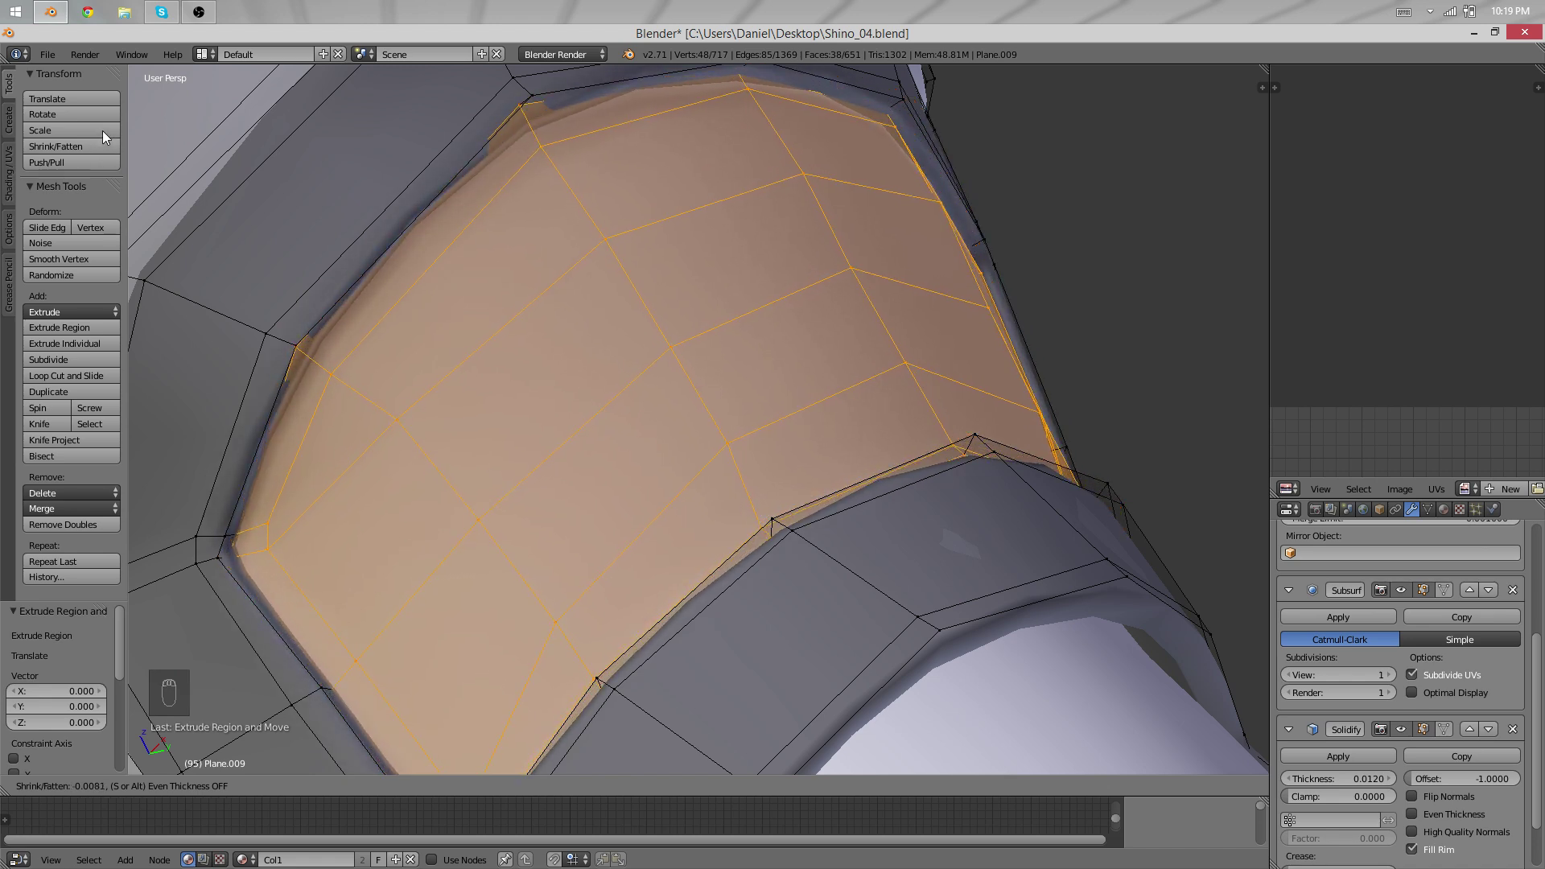
pyautogui.click(103, 132)
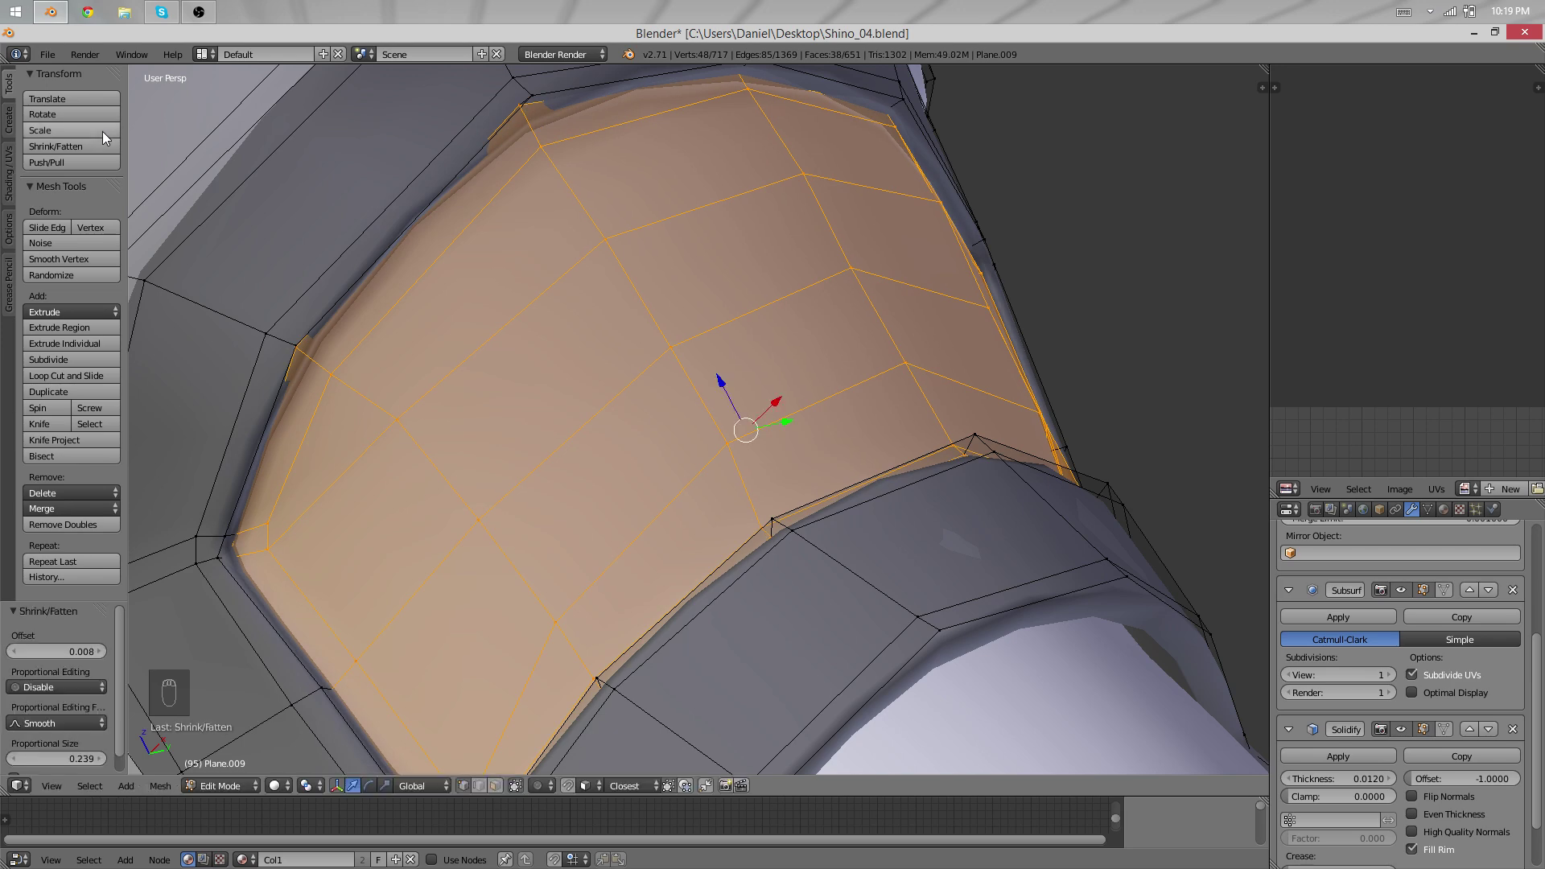
# Move the corner vertex where the strap meets the back band above the waist cutout, using proportional editing.
pyautogui.scroll(-5, 593, 428)
pyautogui.moveTo(593, 427); pyautogui.dragTo(846, 494, button='middle')
pyautogui.press('Tab')
pyautogui.scroll(-4, 552, 523)
pyautogui.scroll(4, 602, 235)
pyautogui.scroll(-3, 601, 230)
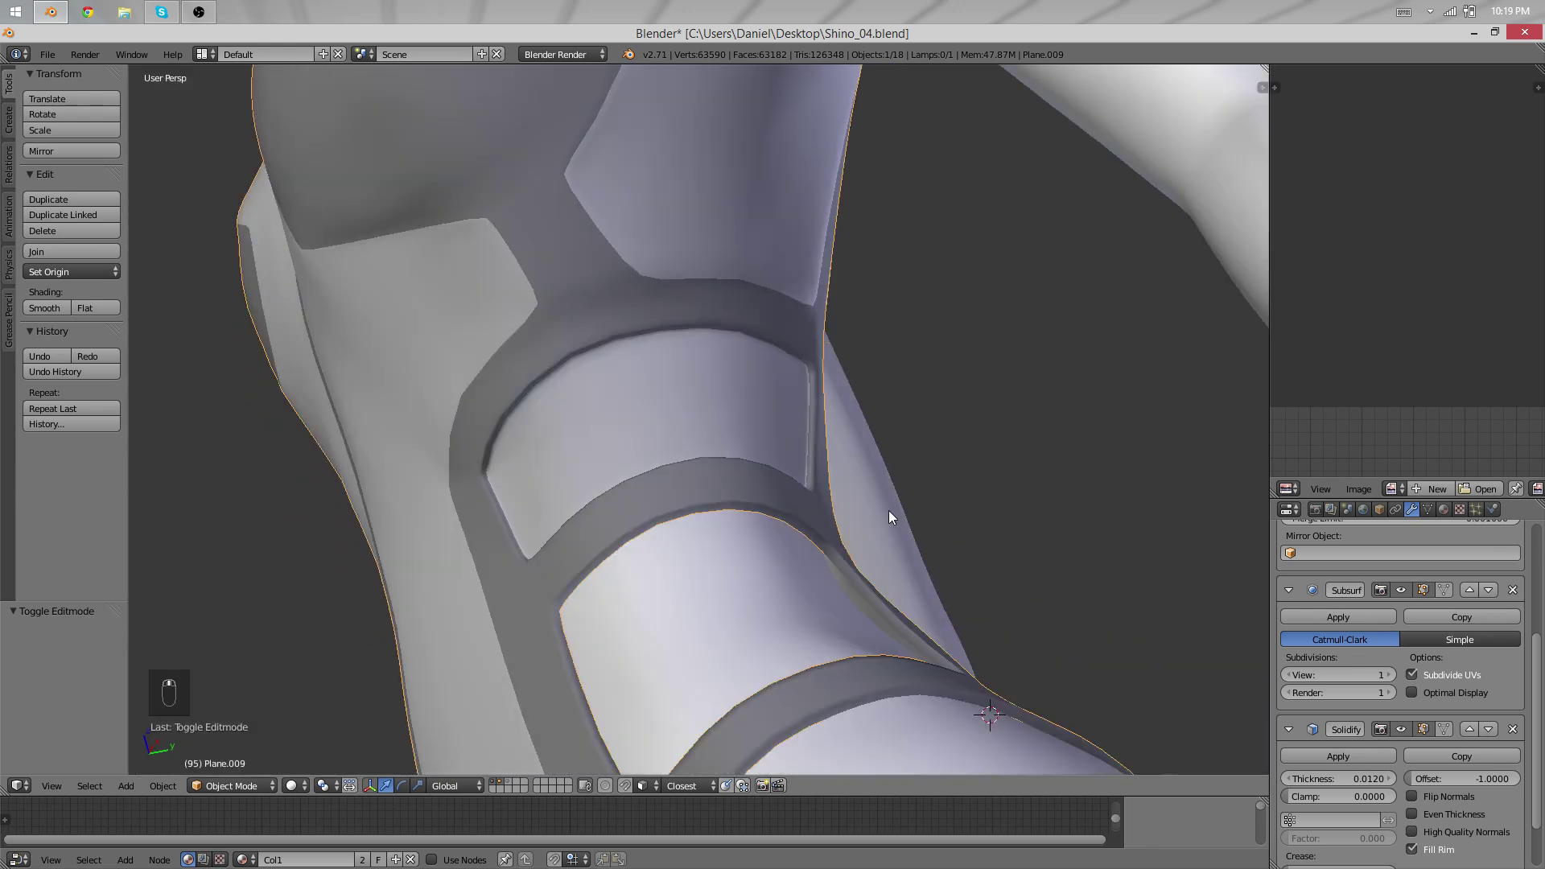
pyautogui.press('Tab')
pyautogui.scroll(3, 1052, 476)
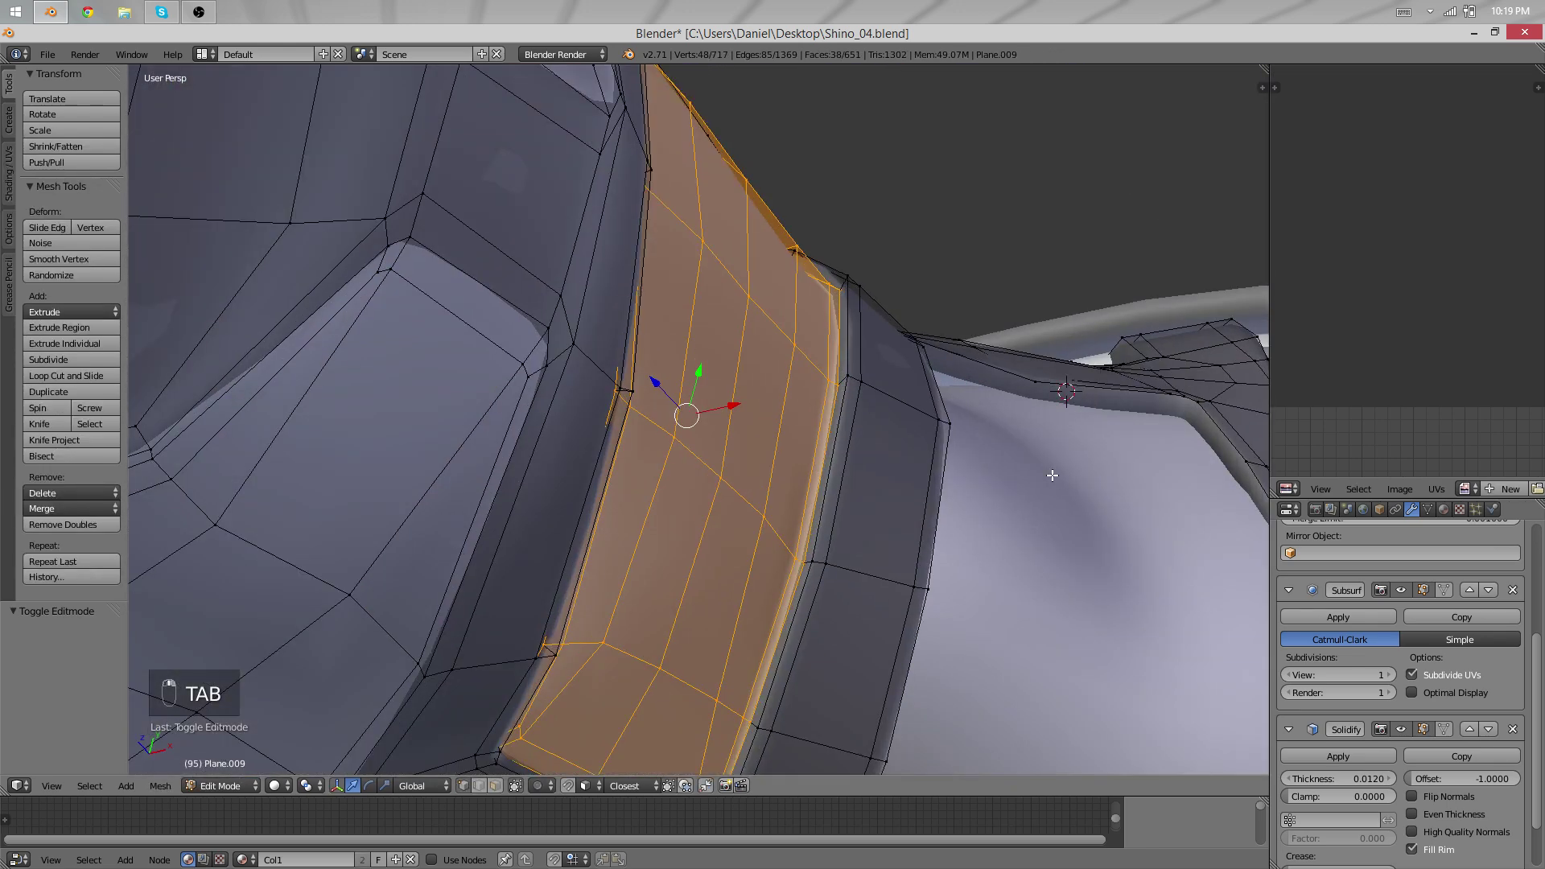
pyautogui.press('g')
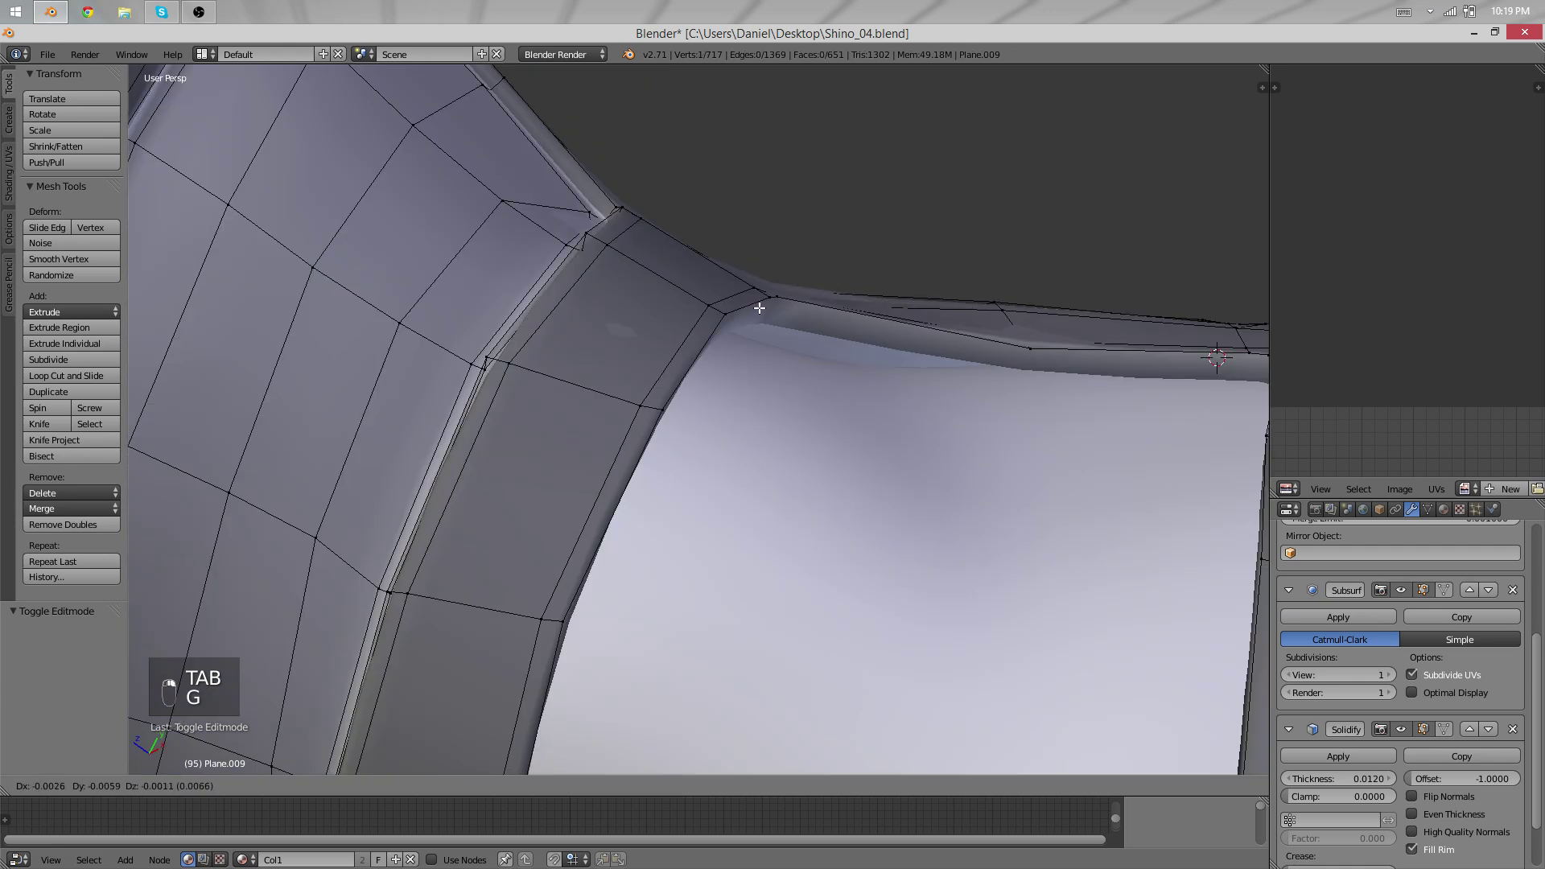
pyautogui.press('o')
pyautogui.press('g')
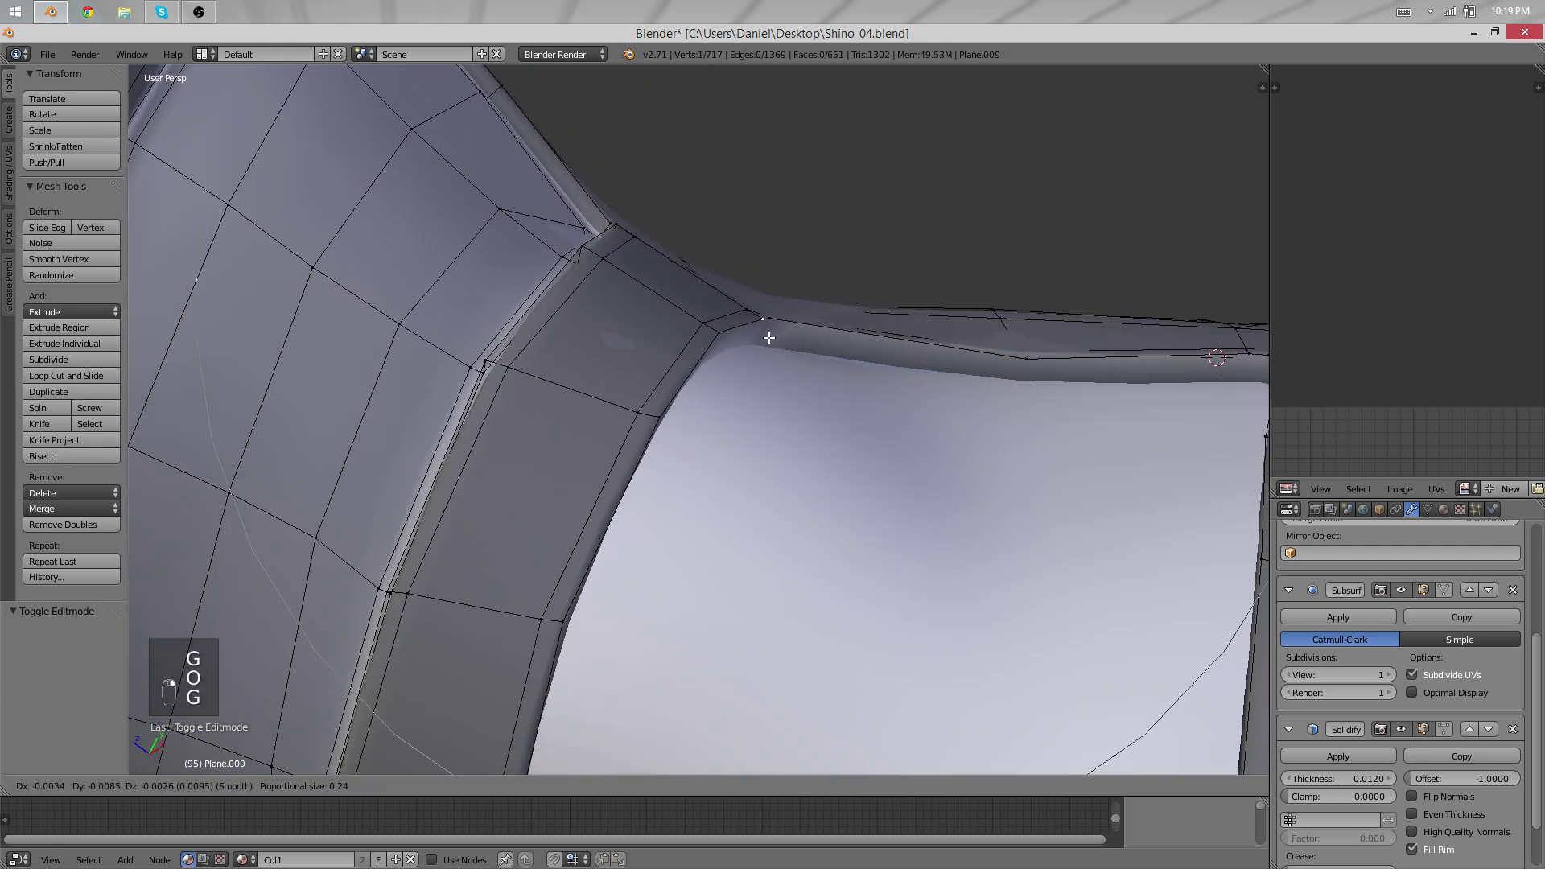
pyautogui.click(770, 324)
# Fine-tune the area around the strap's corner vertex with a 7.051° rotation, a slight move and a -4.117° rotation.
pyautogui.press('r')
pyautogui.click(869, 358)
pyautogui.press('g')
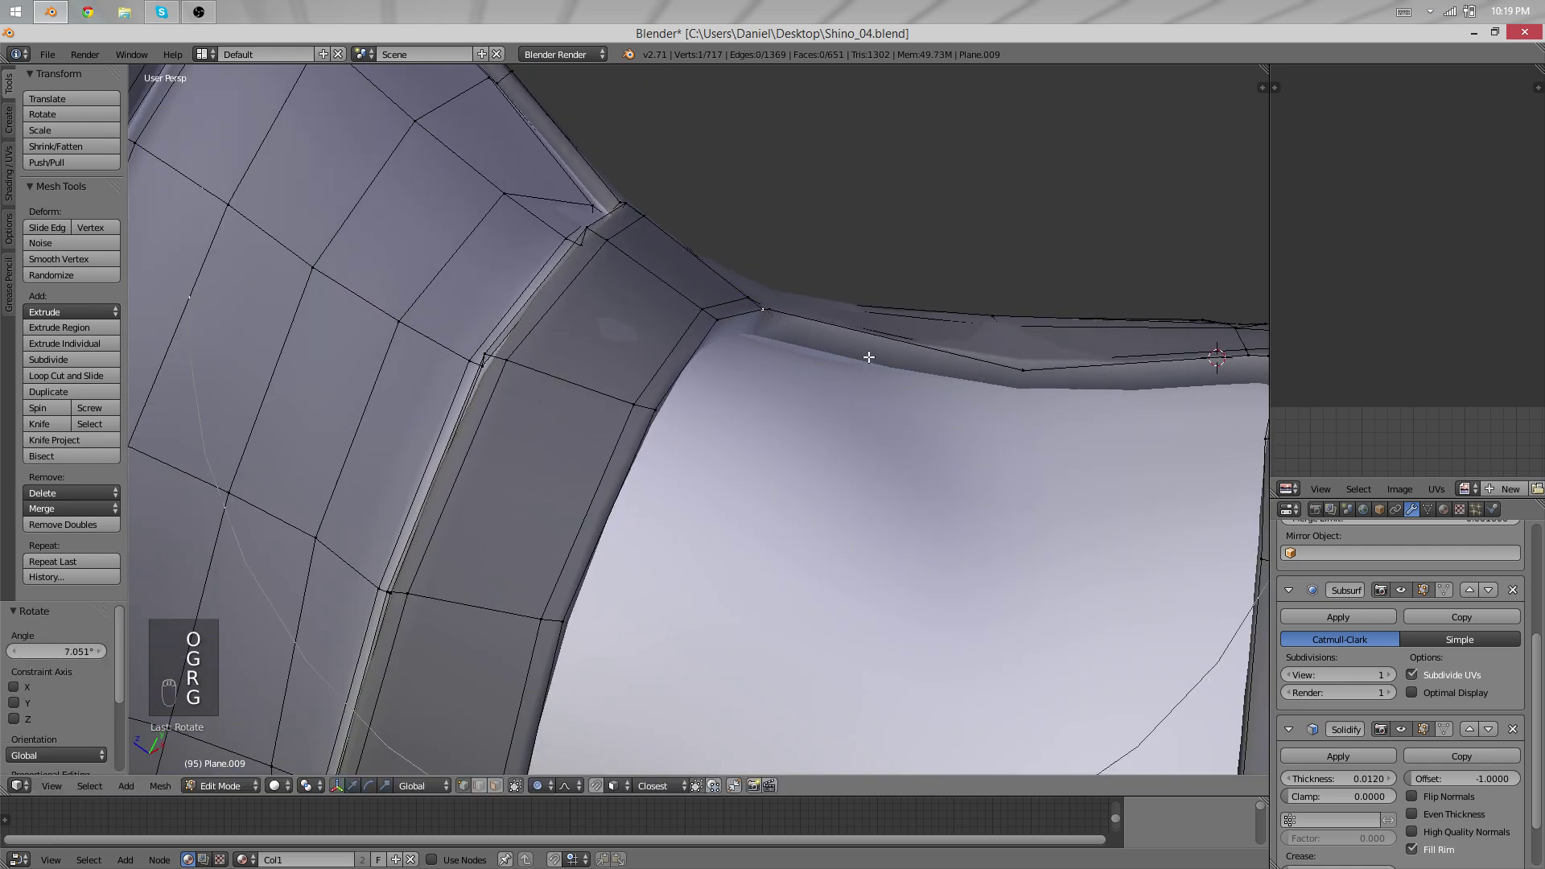
pyautogui.click(871, 359)
pyautogui.press('r')
pyautogui.click(877, 357)
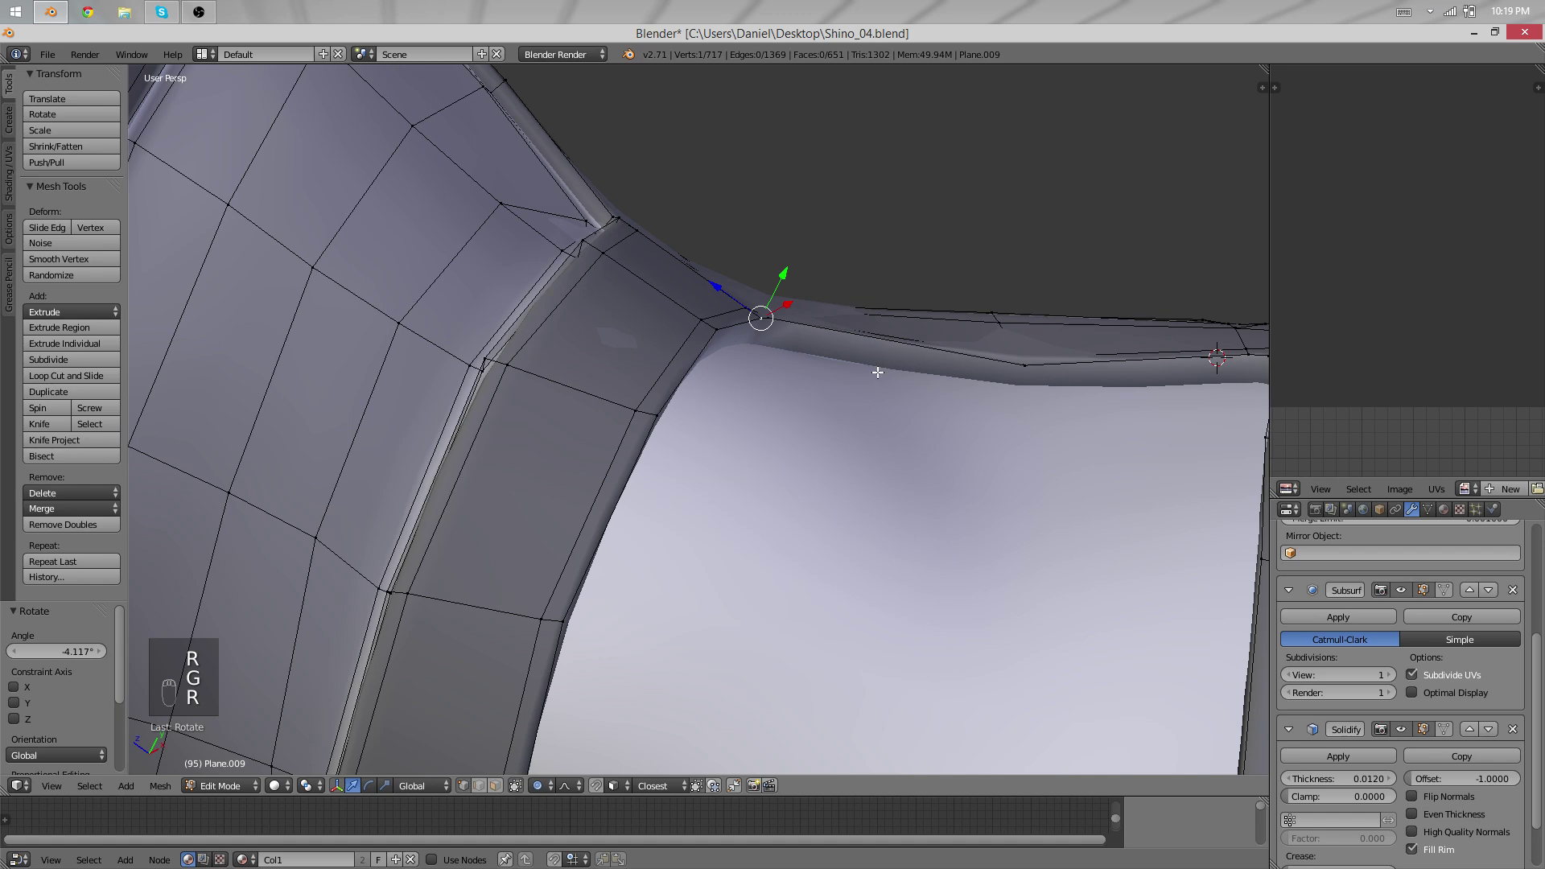
# Move the upper back corner vertex of the side waist cutout by about 0.002, 0.005 and 0.004 in X, Y and Z.
pyautogui.moveTo(877, 372); pyautogui.dragTo(692, 348, button='middle')
pyautogui.scroll(-2, 760, 341)
pyautogui.press('Tab')
pyautogui.scroll(-2, 764, 338)
pyautogui.press('Tab')
pyautogui.press('Tab')
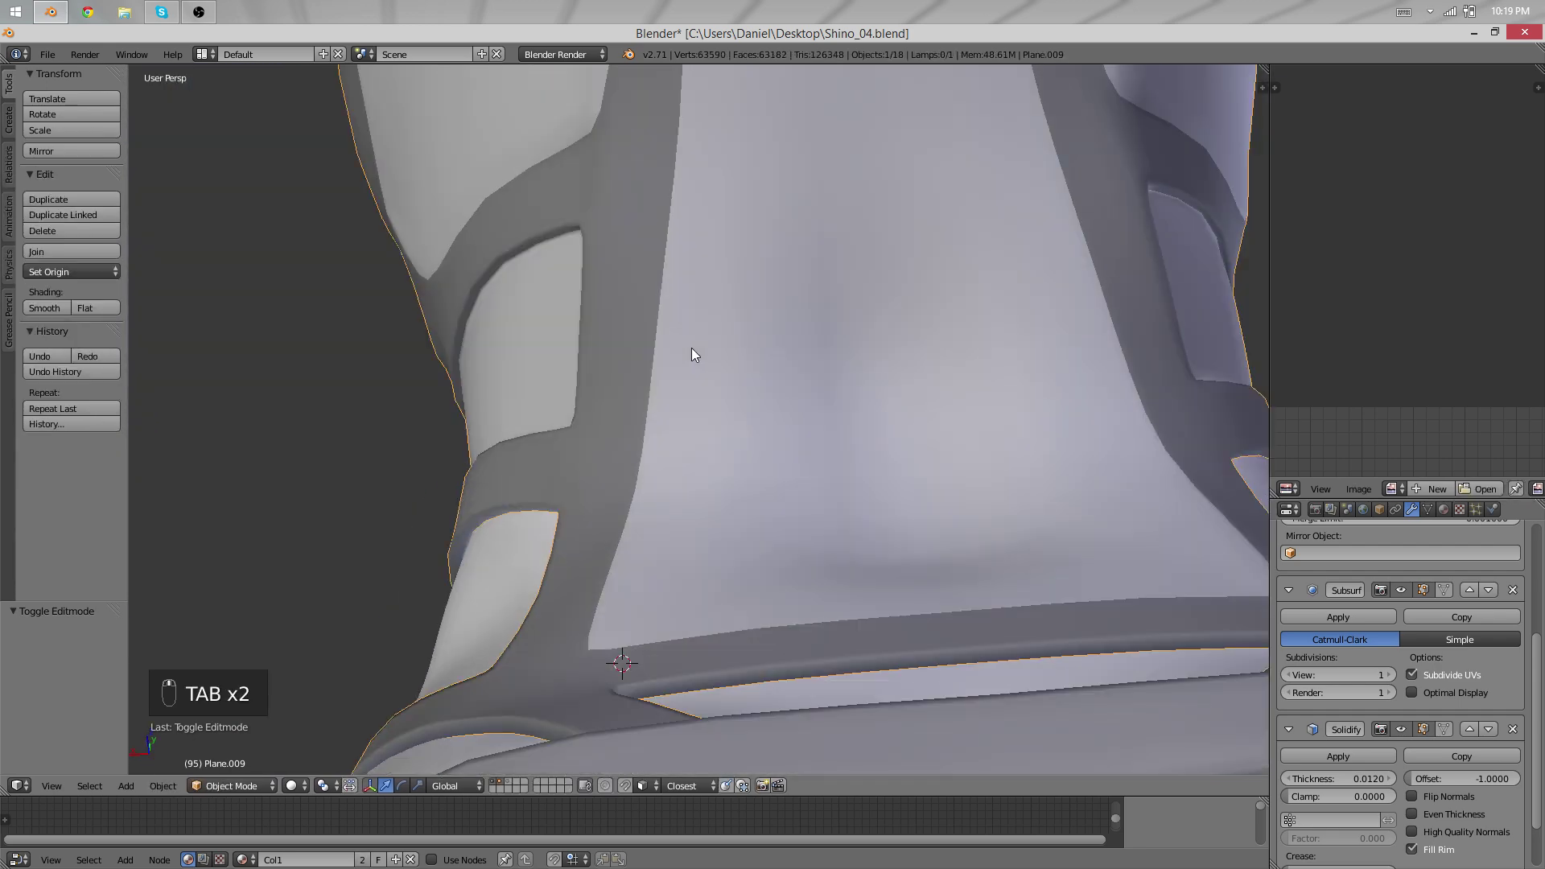
pyautogui.press('Tab')
pyautogui.moveTo(693, 350); pyautogui.dragTo(676, 524, button='middle')
pyautogui.scroll(-2, 655, 490)
pyautogui.scroll(3, 772, 439)
pyautogui.press('g')
pyautogui.click(770, 418)
pyautogui.scroll(-3, 693, 511)
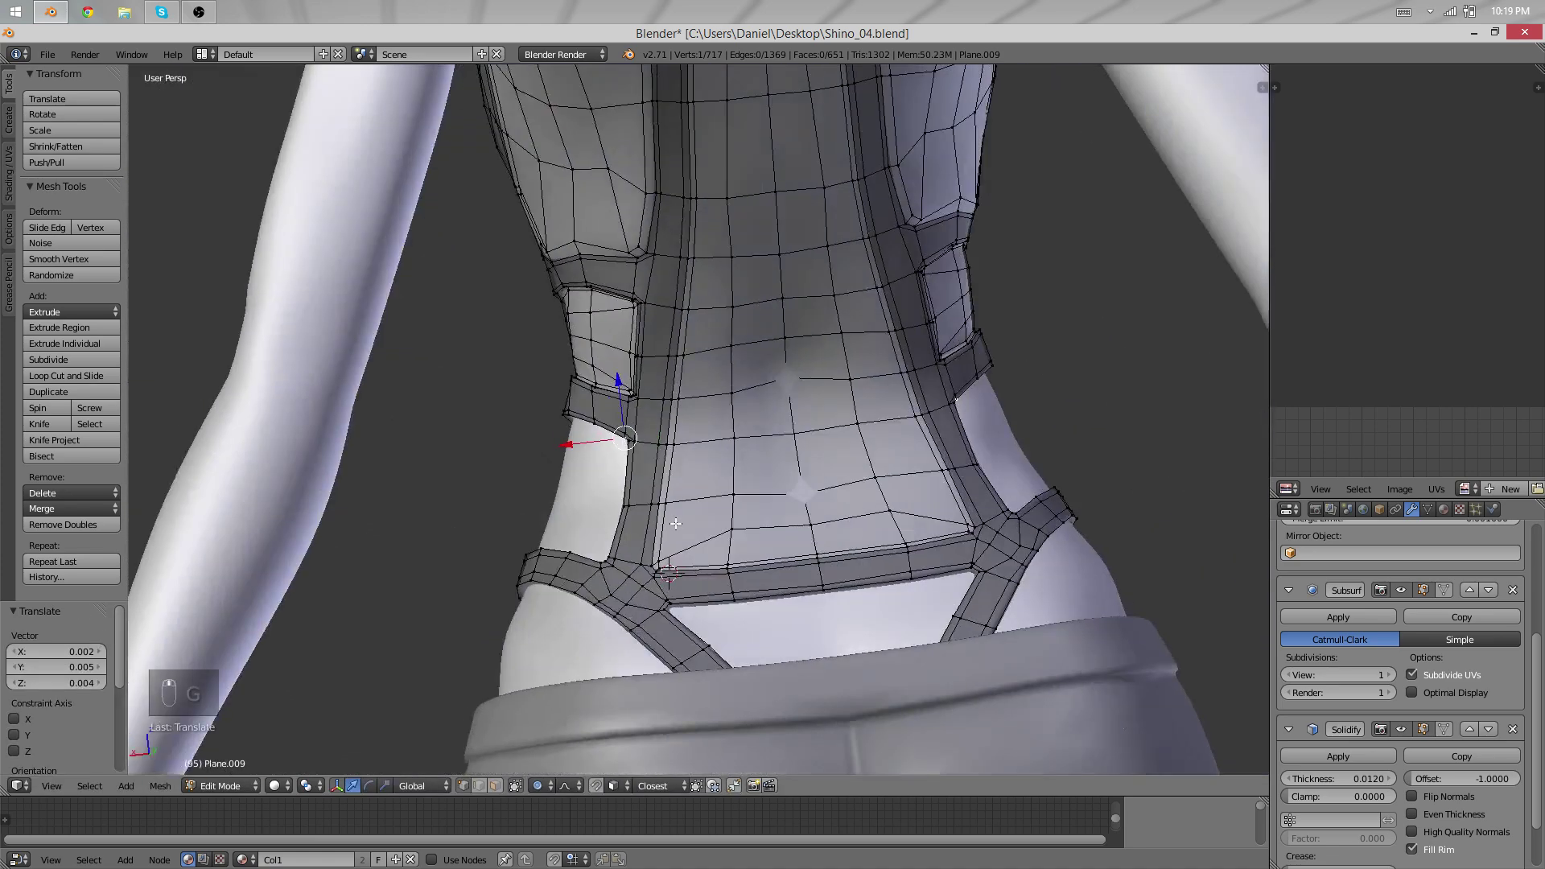
pyautogui.keyDown('alt'); pyautogui.rightClick(684, 441); pyautogui.keyUp('alt')
pyautogui.keyDown('alt'); pyautogui.rightClick(677, 442); pyautogui.keyUp('alt')
pyautogui.scroll(3, 719, 386)
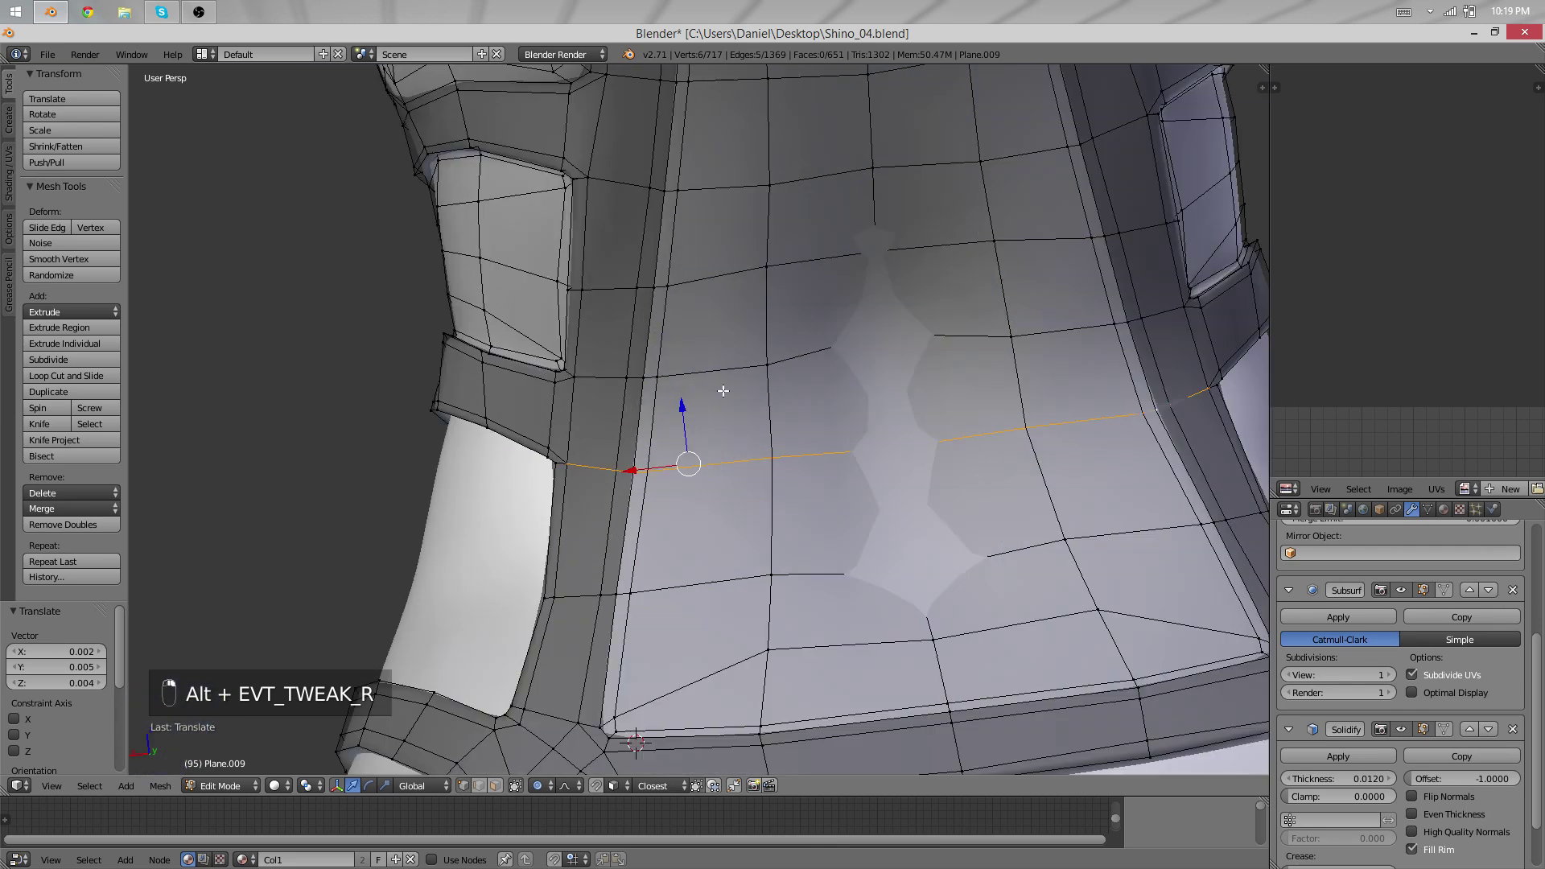
# Select all faces of the central back panel from its boundary edge loop using Select Loop Inner-Region.
pyautogui.scroll(-1, 716, 354)
pyautogui.keyDown('shift'); pyautogui.moveTo(702, 233); pyautogui.dragTo(614, 468, button='middle'); pyautogui.keyUp('shift')
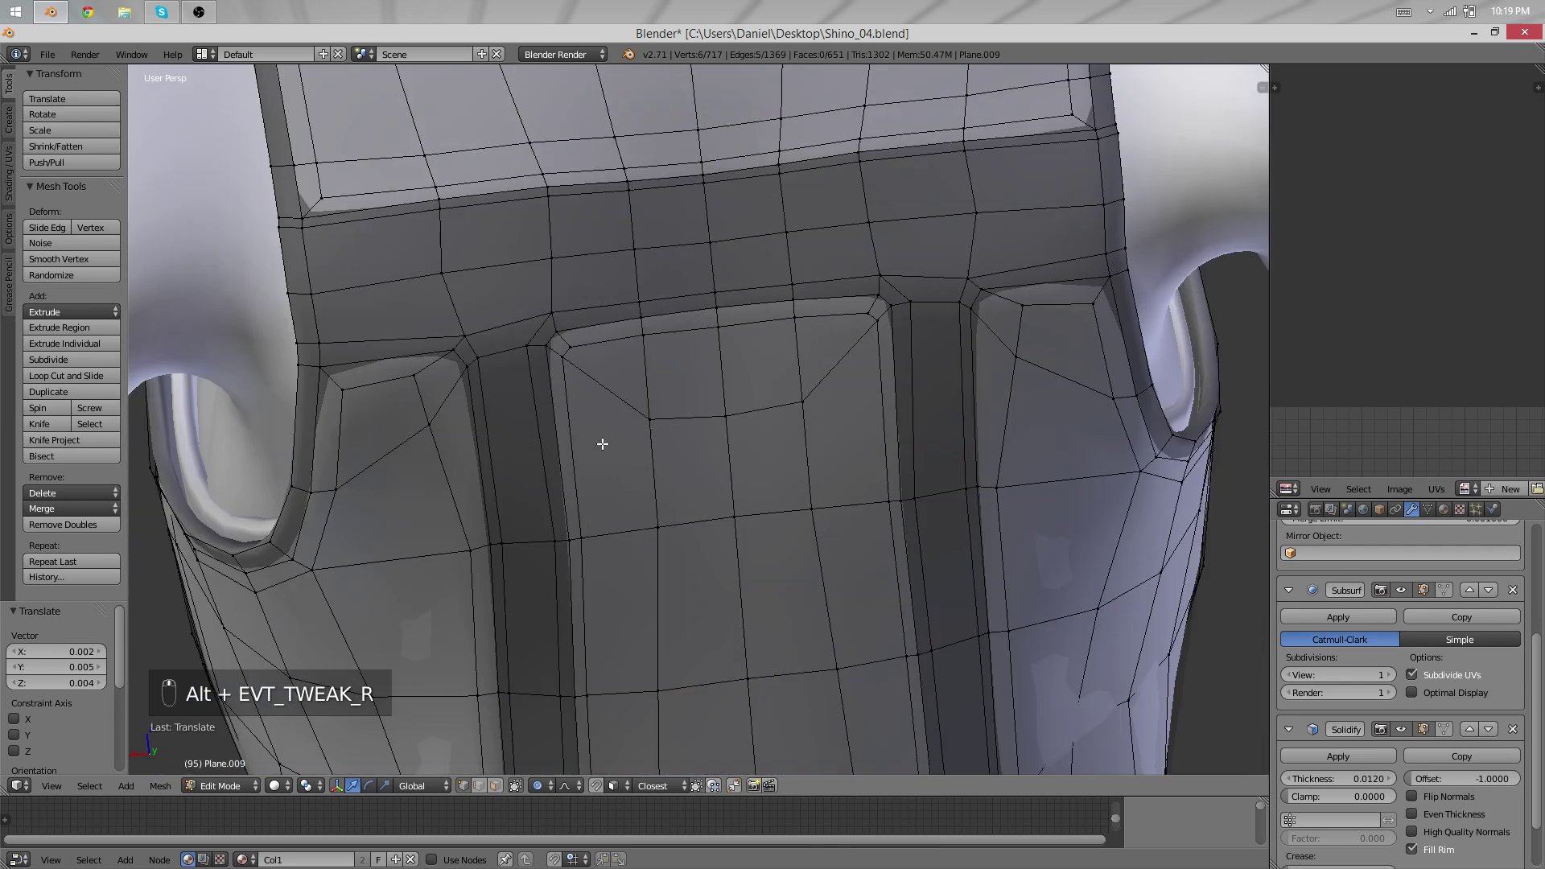
pyautogui.keyDown('alt'); pyautogui.rightClick(603, 444); pyautogui.keyUp('alt')
pyautogui.scroll(2, 679, 510)
pyautogui.press('e')
pyautogui.hotkey('ctrl', 'z')
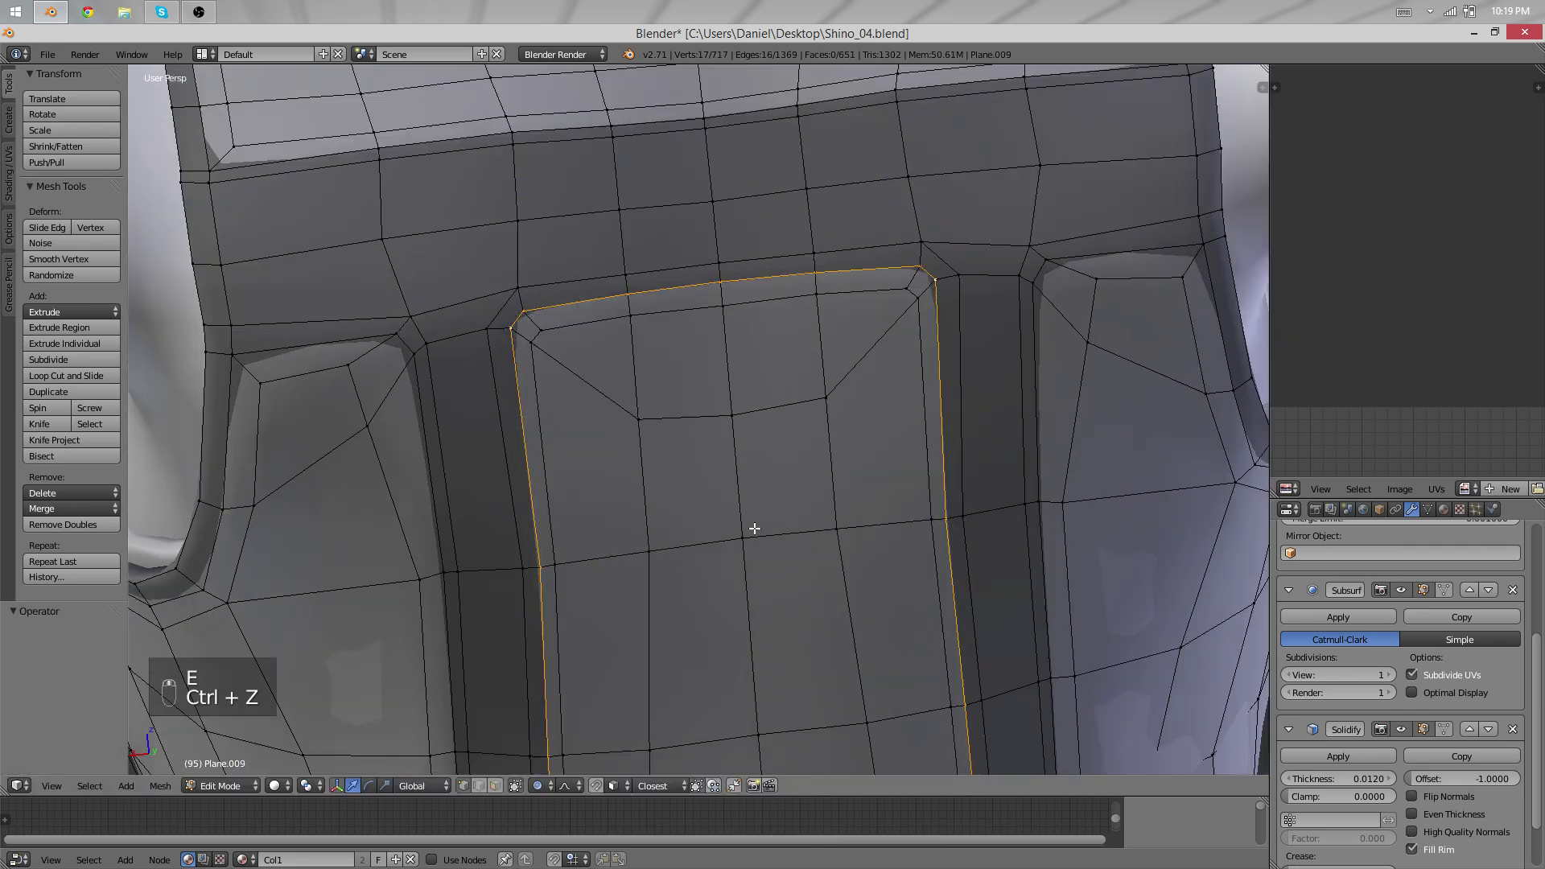
pyautogui.hotkey('ctrl', 'e')
pyautogui.click(755, 536)
pyautogui.moveTo(759, 607); pyautogui.dragTo(577, 384, button='middle')
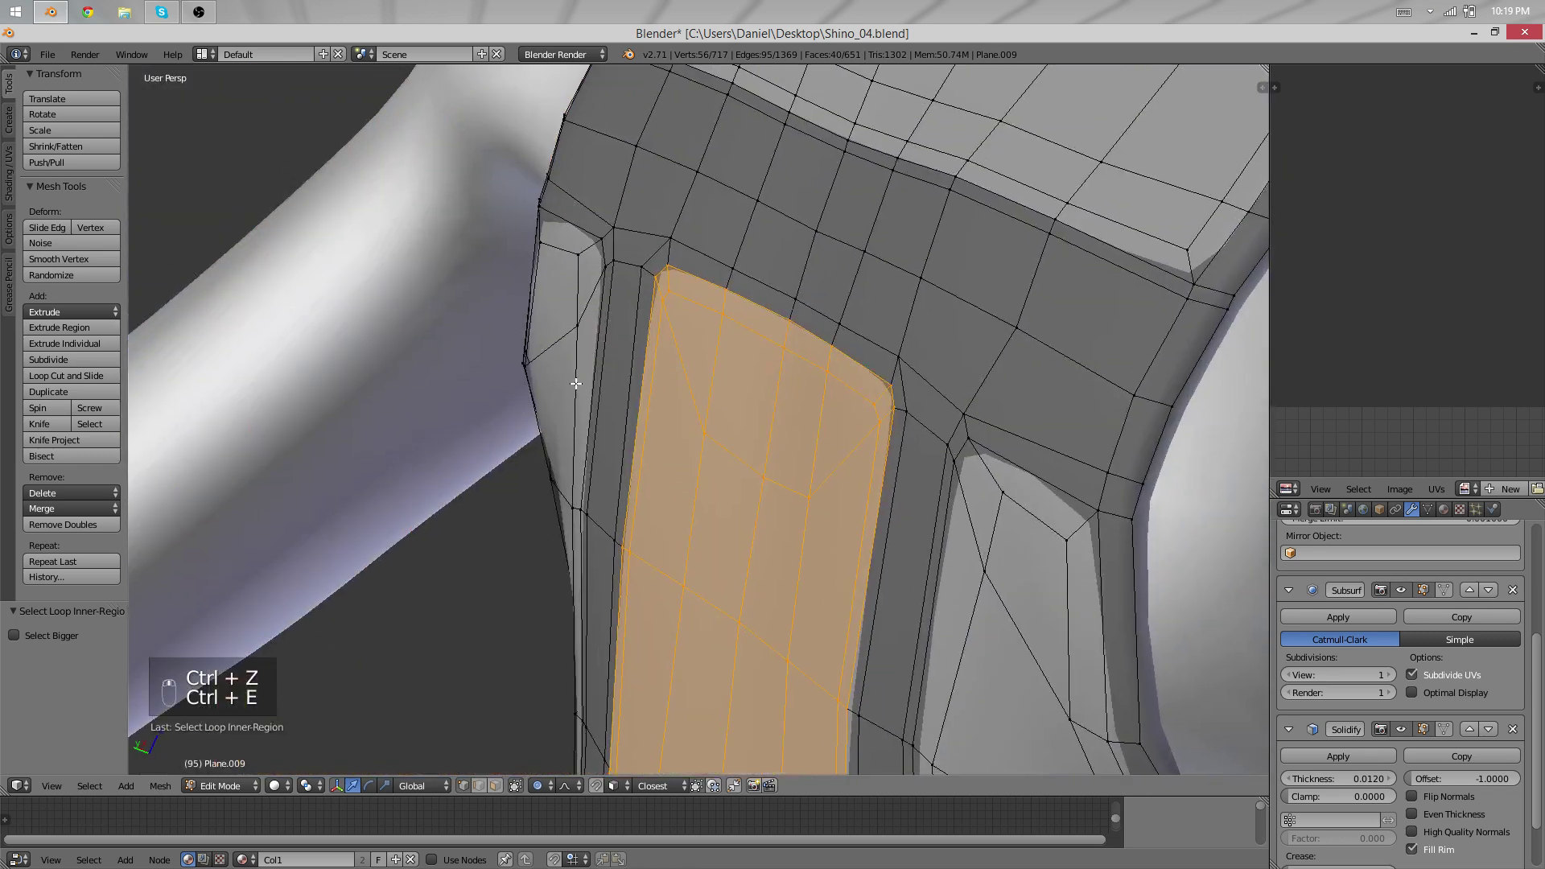
# Extrude the central back panel in place, disable proportional editing, and sink the panel inward using Shrink/Fatten with an offset of 0.008.
pyautogui.press('w')
pyautogui.press('e')
pyautogui.rightClick(577, 384)
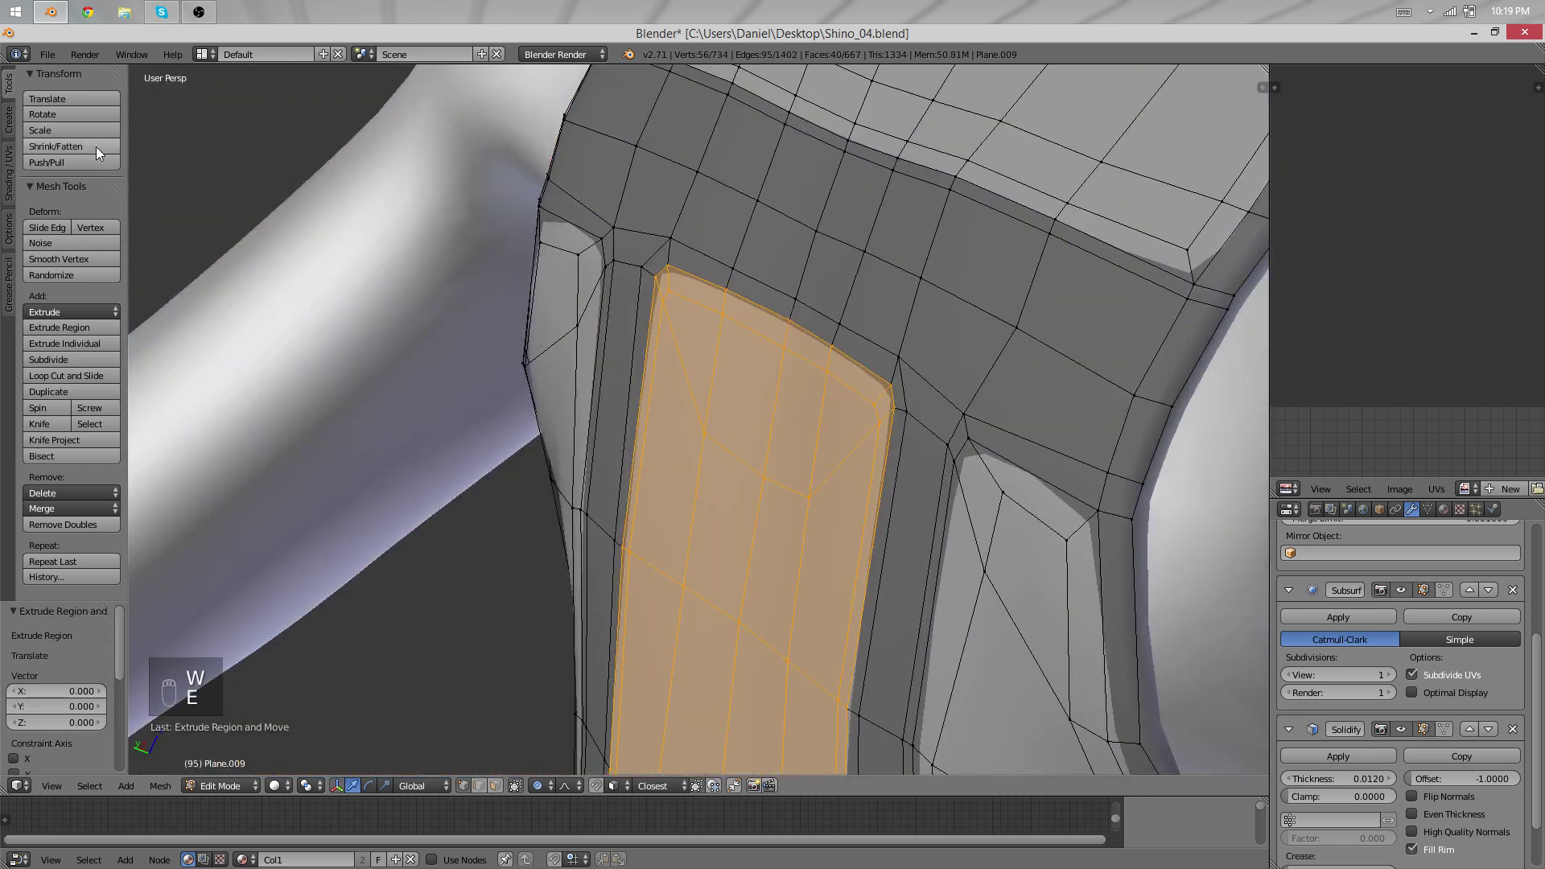
pyautogui.click(97, 148)
pyautogui.rightClick(99, 162)
pyautogui.press('o')
pyautogui.click(87, 148)
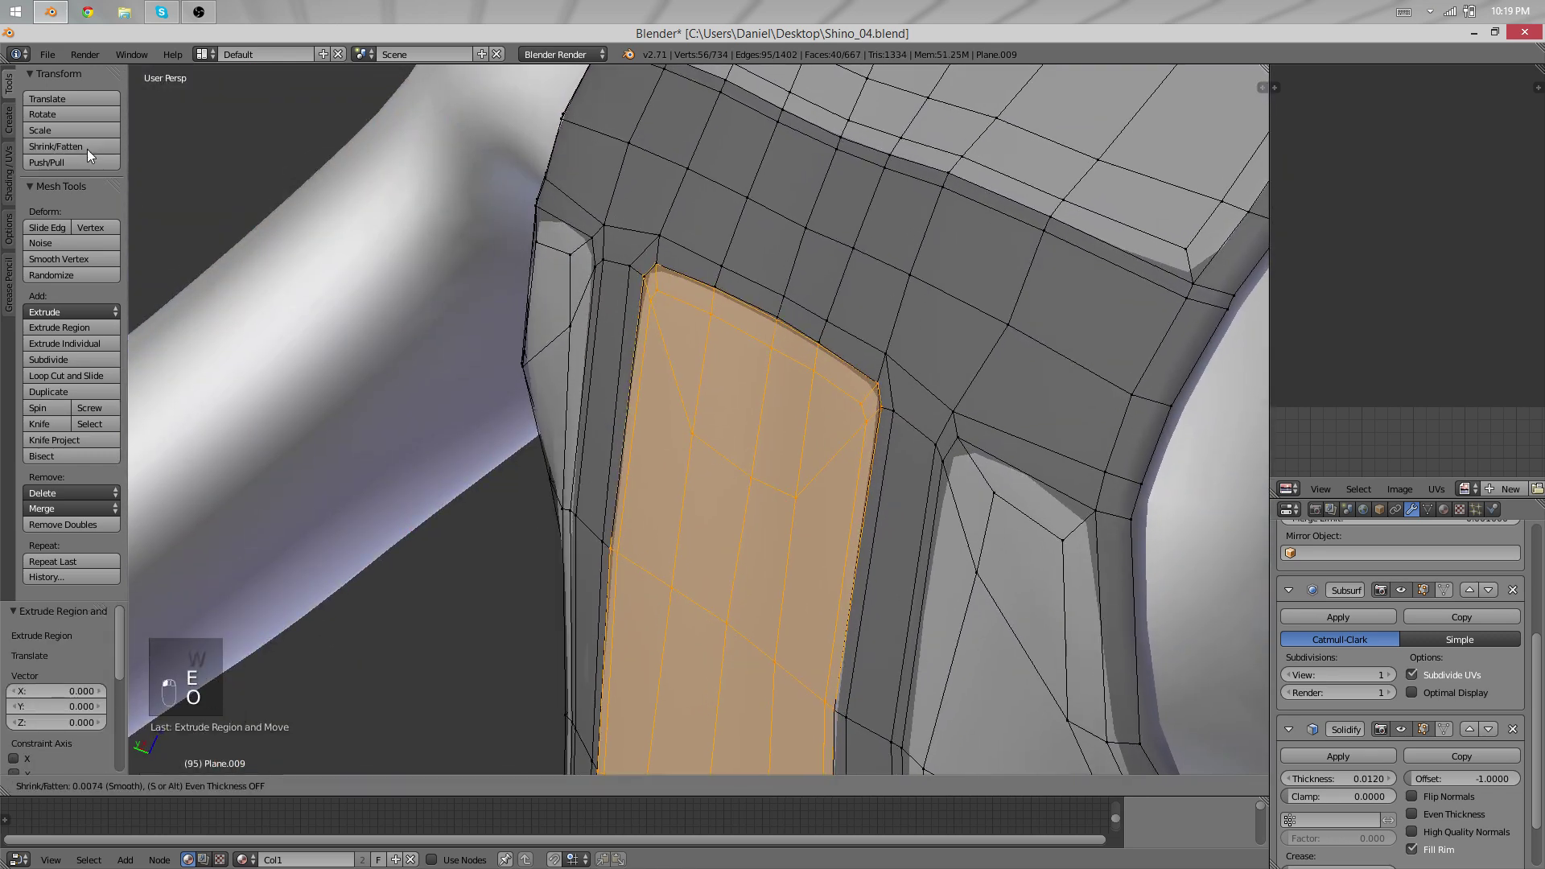
pyautogui.rightClick(515, 297)
pyautogui.press('o')
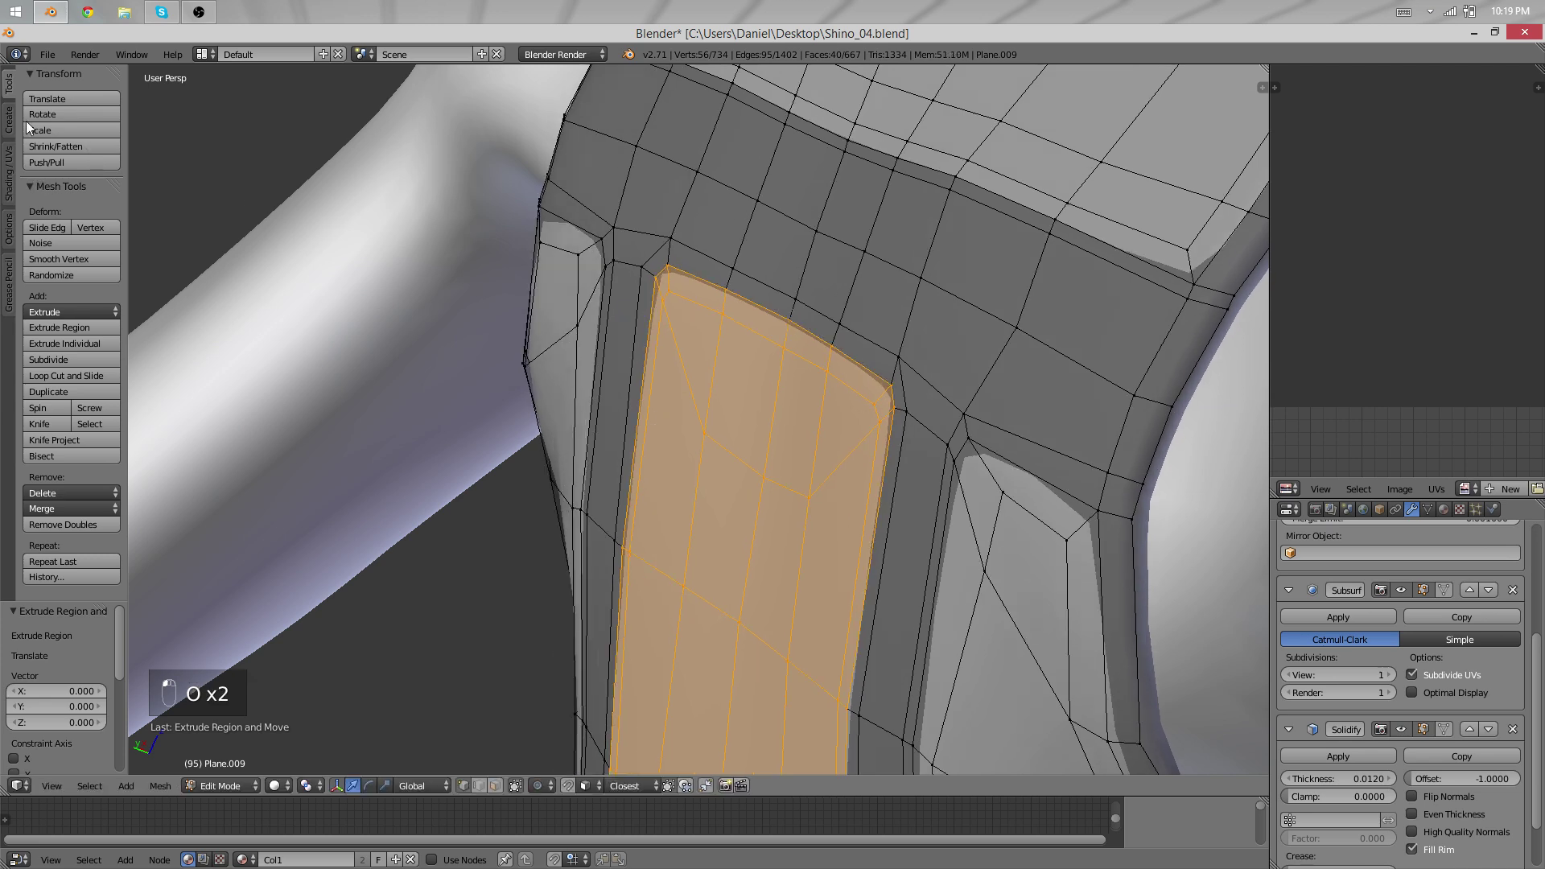
pyautogui.click(62, 147)
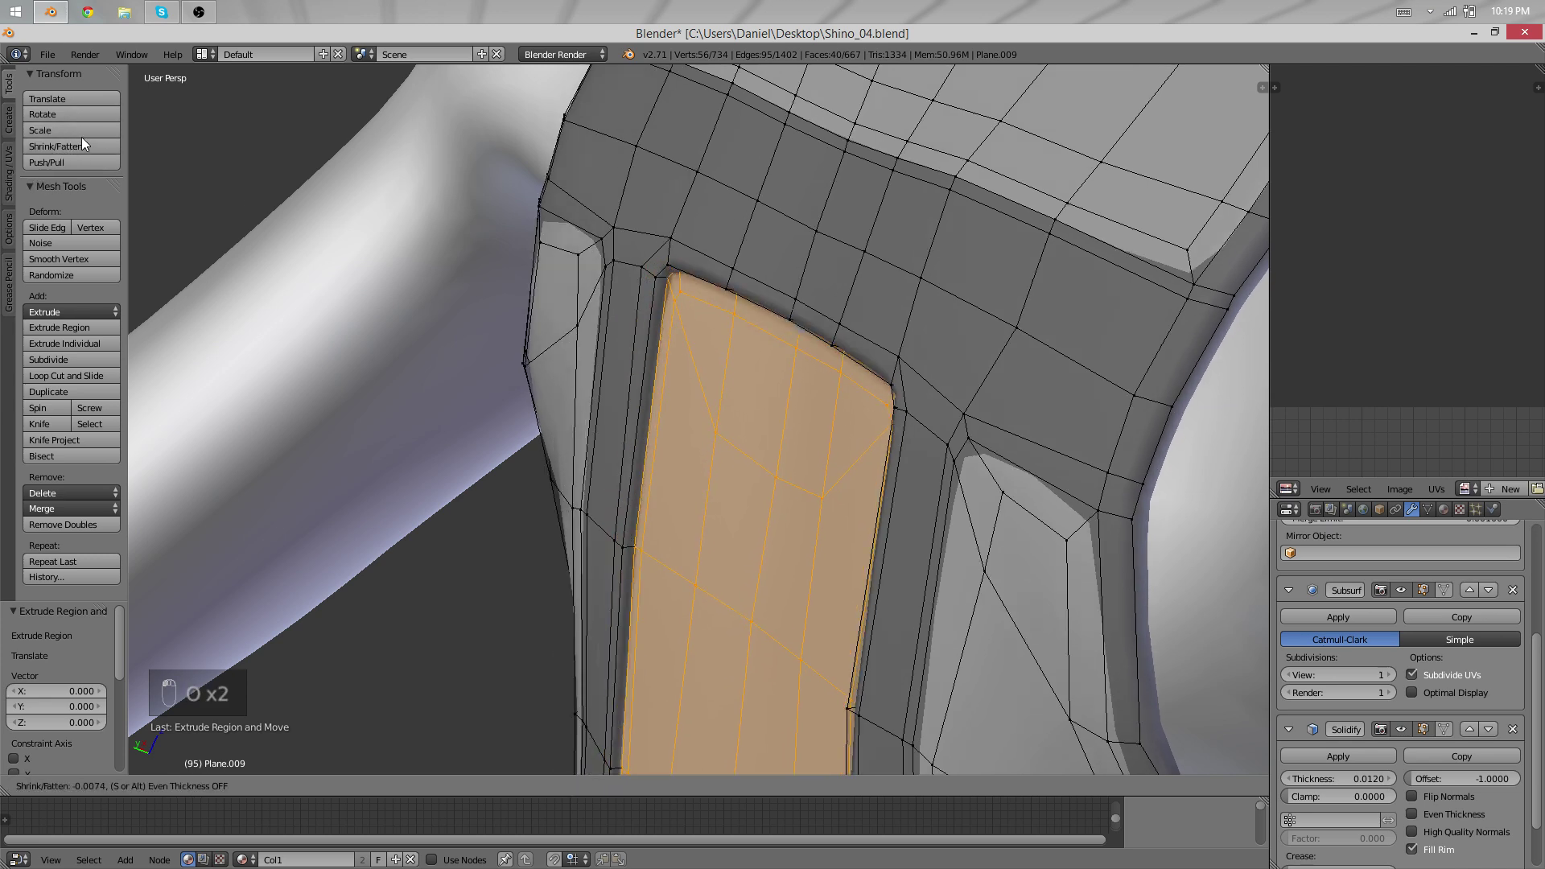
pyautogui.click(82, 136)
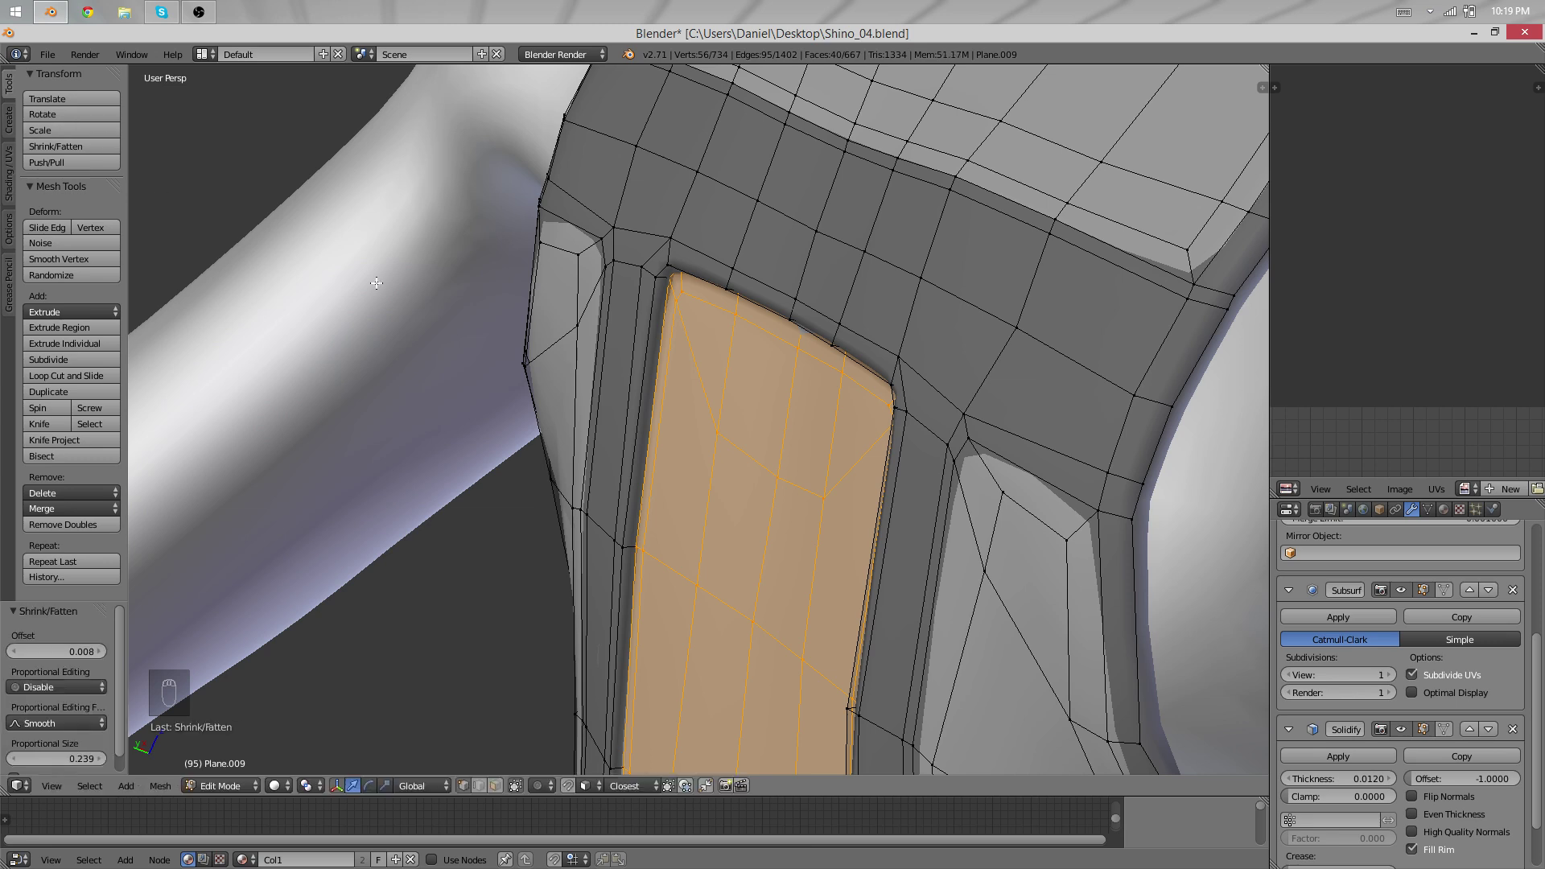
pyautogui.press('Tab')
# Clear the selection and select all faces of the side panel under the armpit from its boundary loop using Select Loop Inner-Region.
pyautogui.scroll(-5, 718, 494)
pyautogui.moveTo(718, 494); pyautogui.dragTo(771, 531, button='middle')
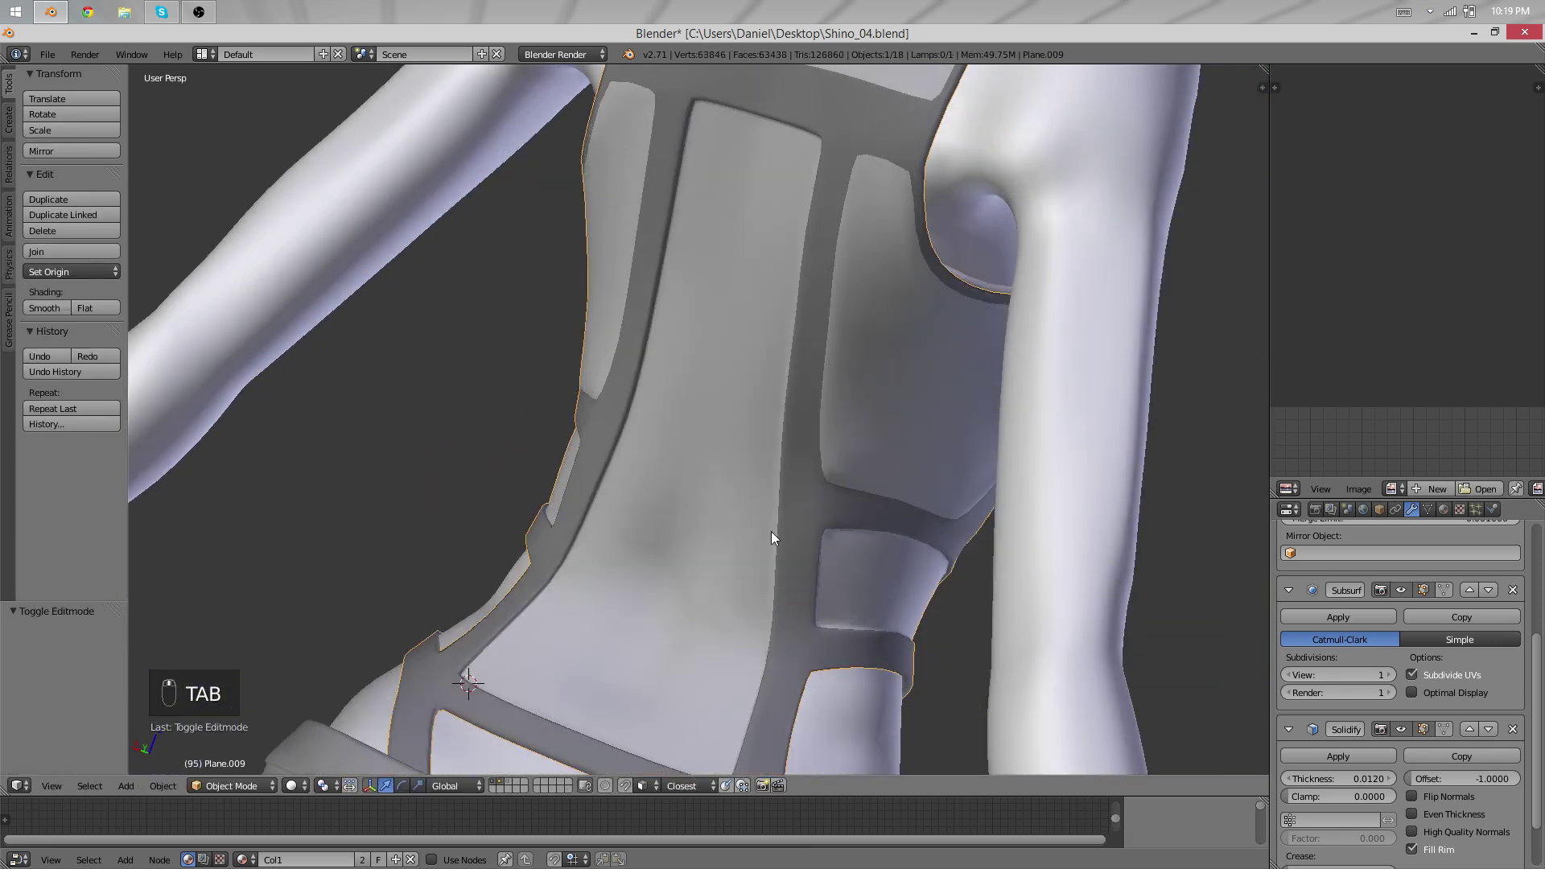
pyautogui.moveTo(771, 532); pyautogui.dragTo(737, 417, button='middle')
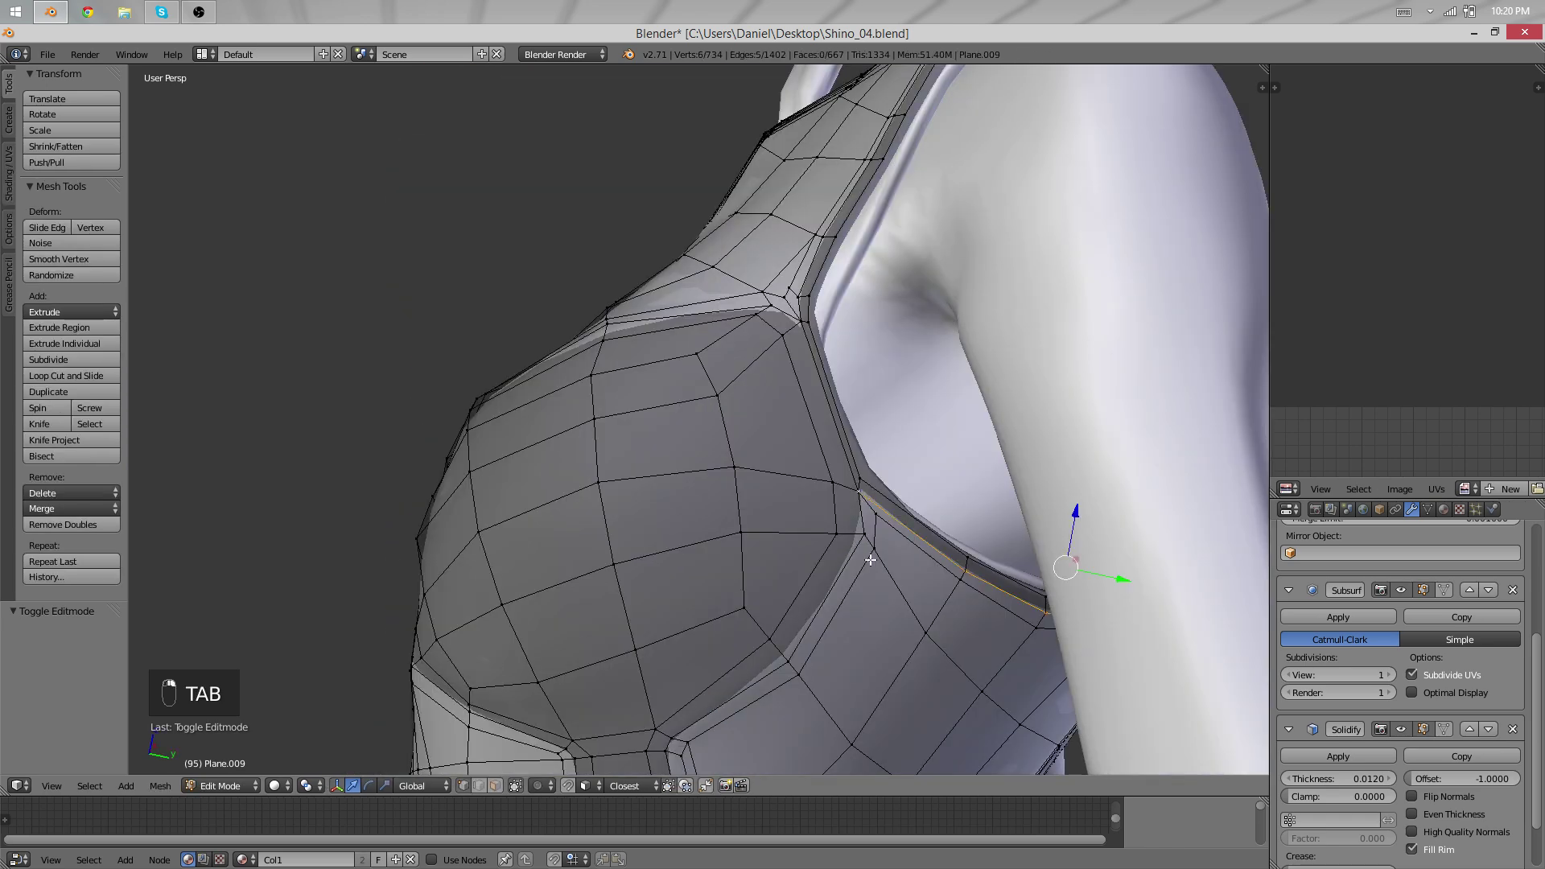
pyautogui.scroll(3, 684, 461)
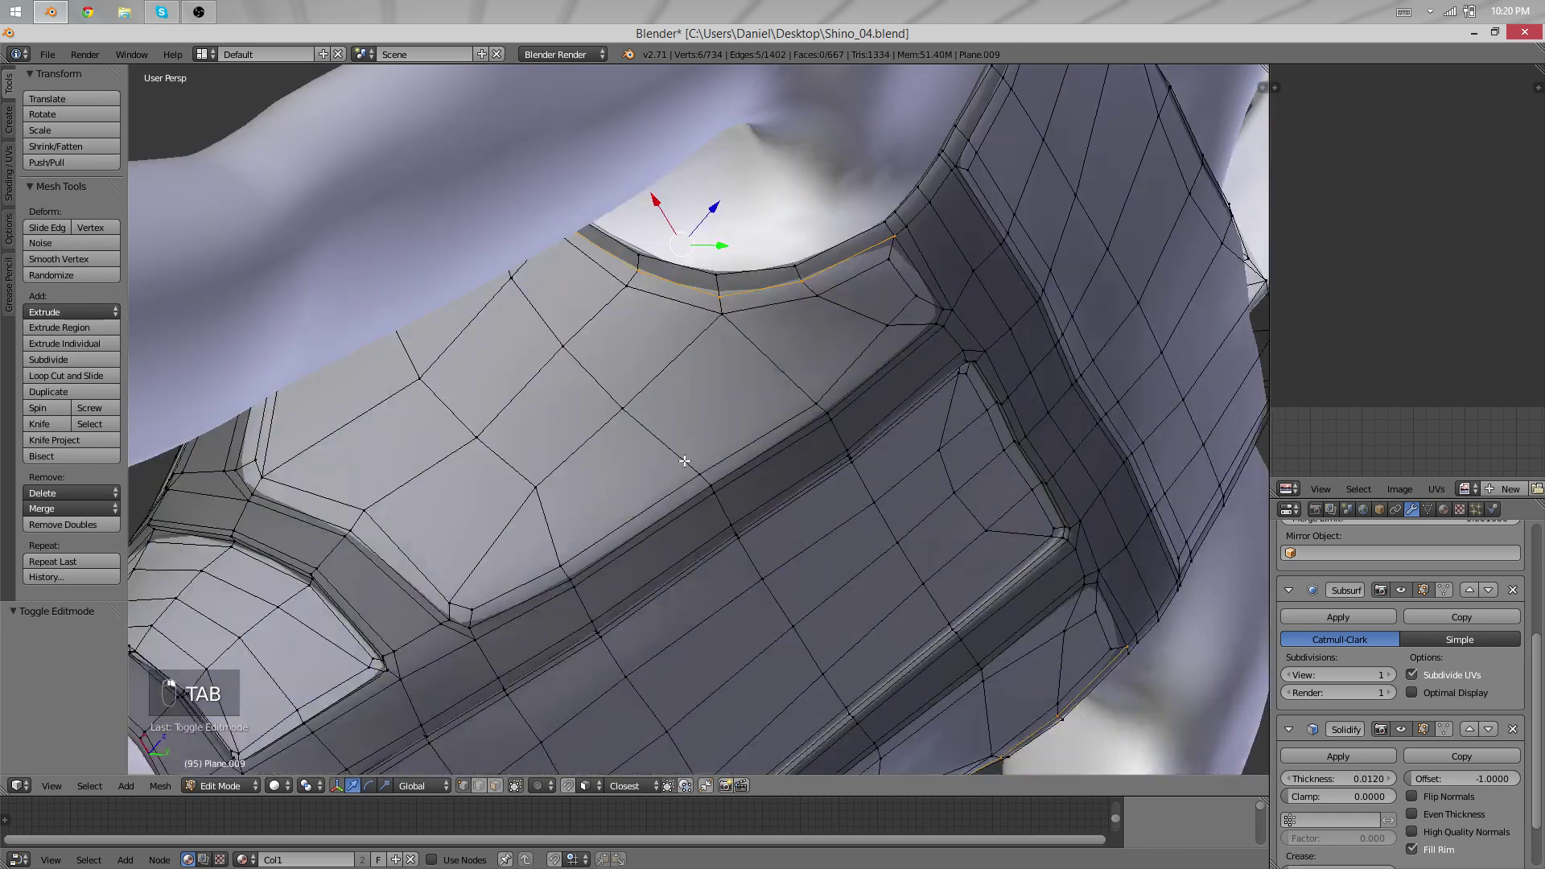
pyautogui.hotkey('alt', 'a')
pyautogui.press('a')
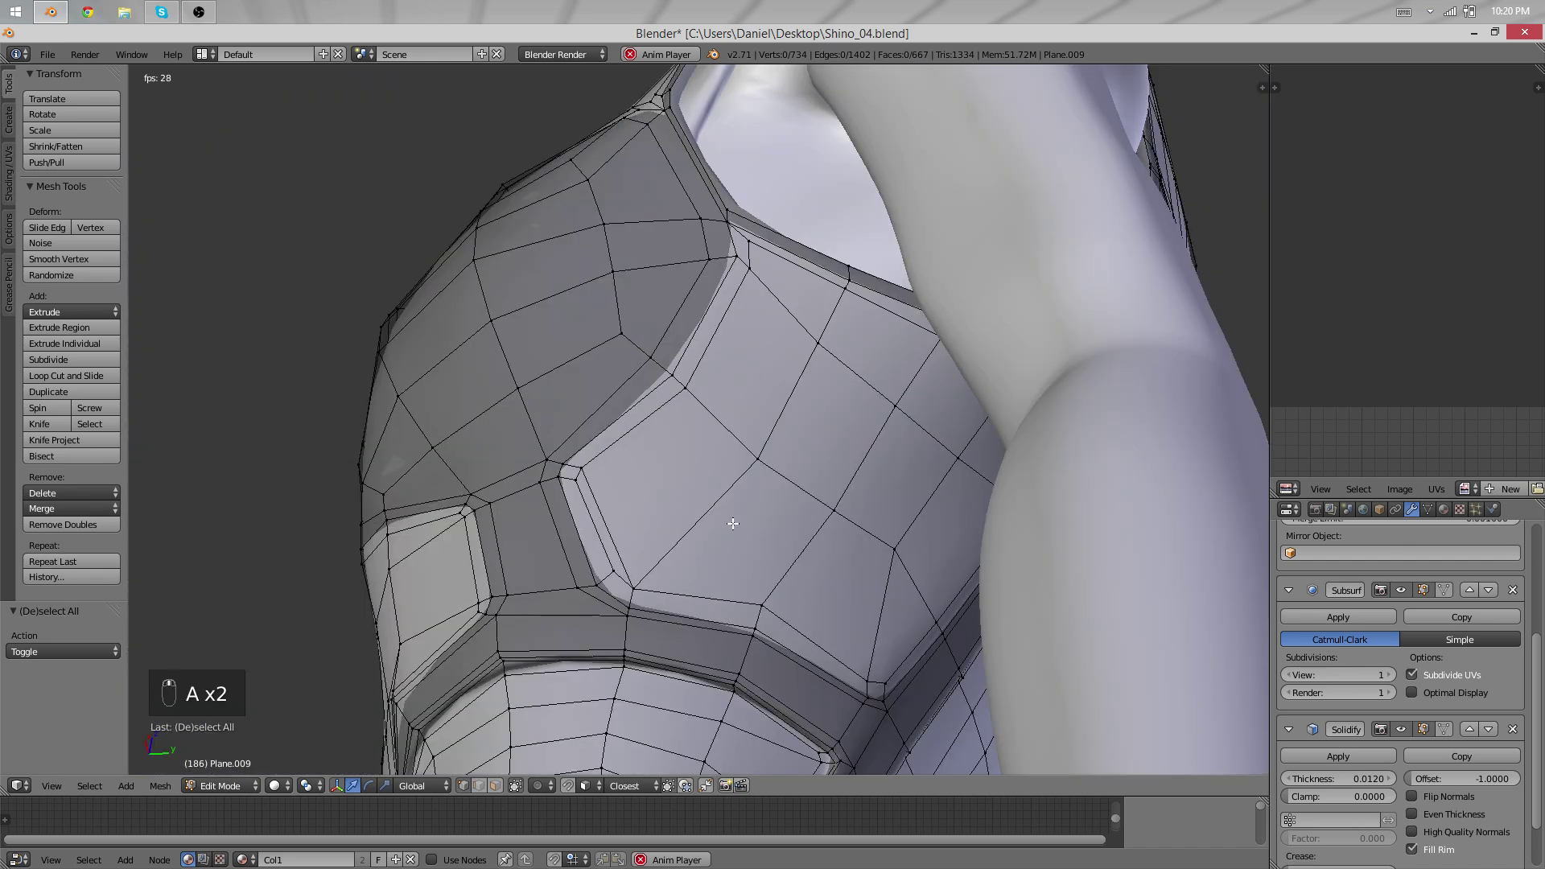
pyautogui.keyDown('alt'); pyautogui.rightClick(577, 534); pyautogui.keyUp('alt')
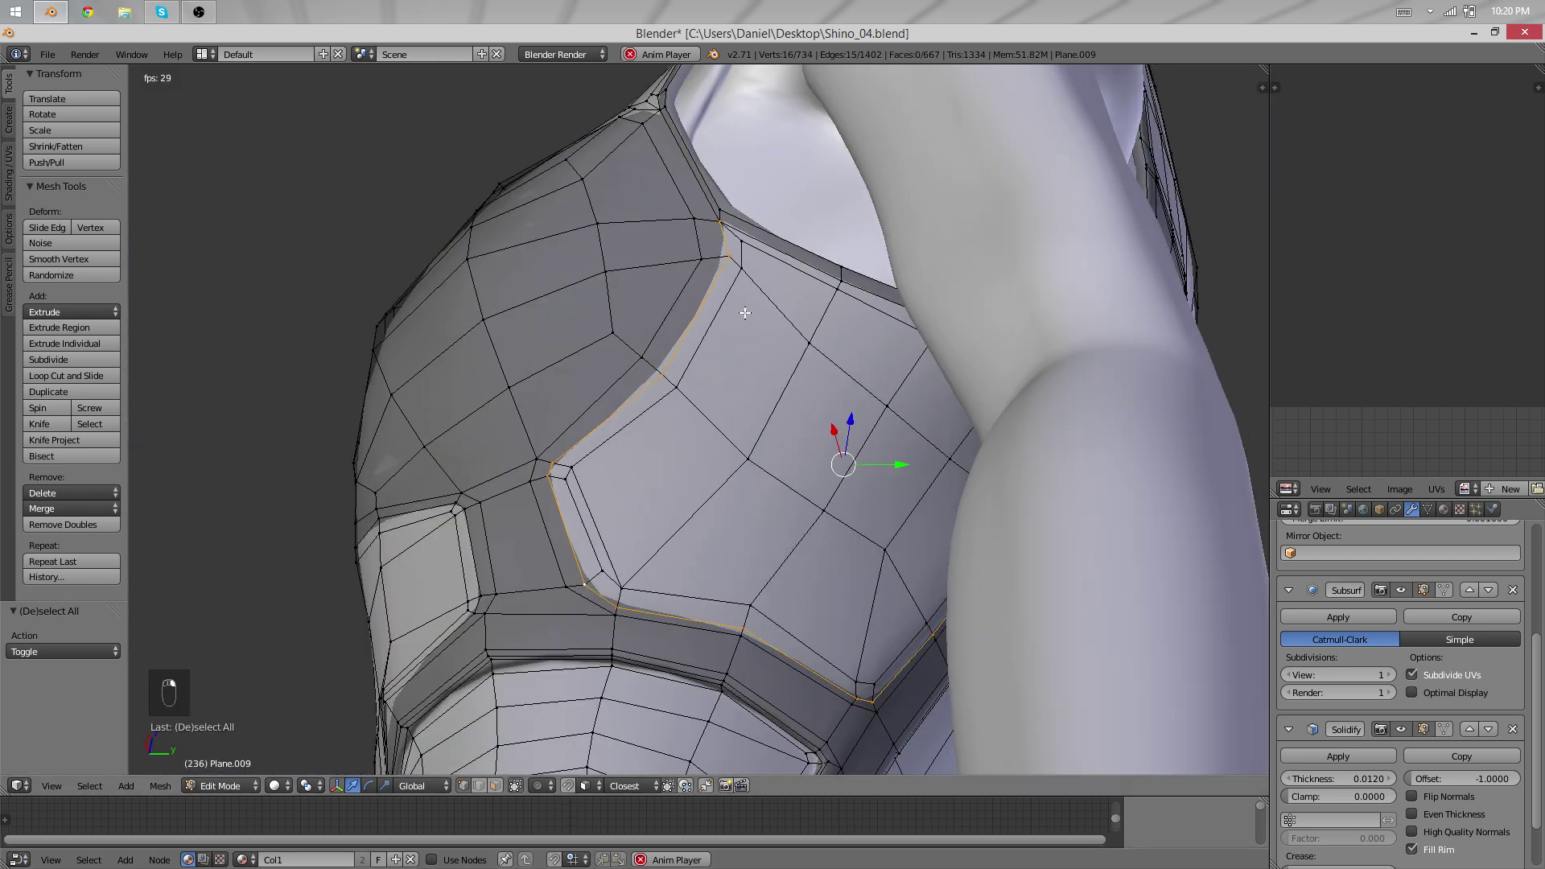
pyautogui.keyDown('alt'); pyautogui.keyDown('shift'); pyautogui.rightClick(813, 268); pyautogui.keyUp('shift'); pyautogui.keyUp('alt')
pyautogui.moveTo(813, 269); pyautogui.dragTo(645, 343, button='middle')
pyautogui.hotkey('ctrl', 'e')
pyautogui.click(728, 484)
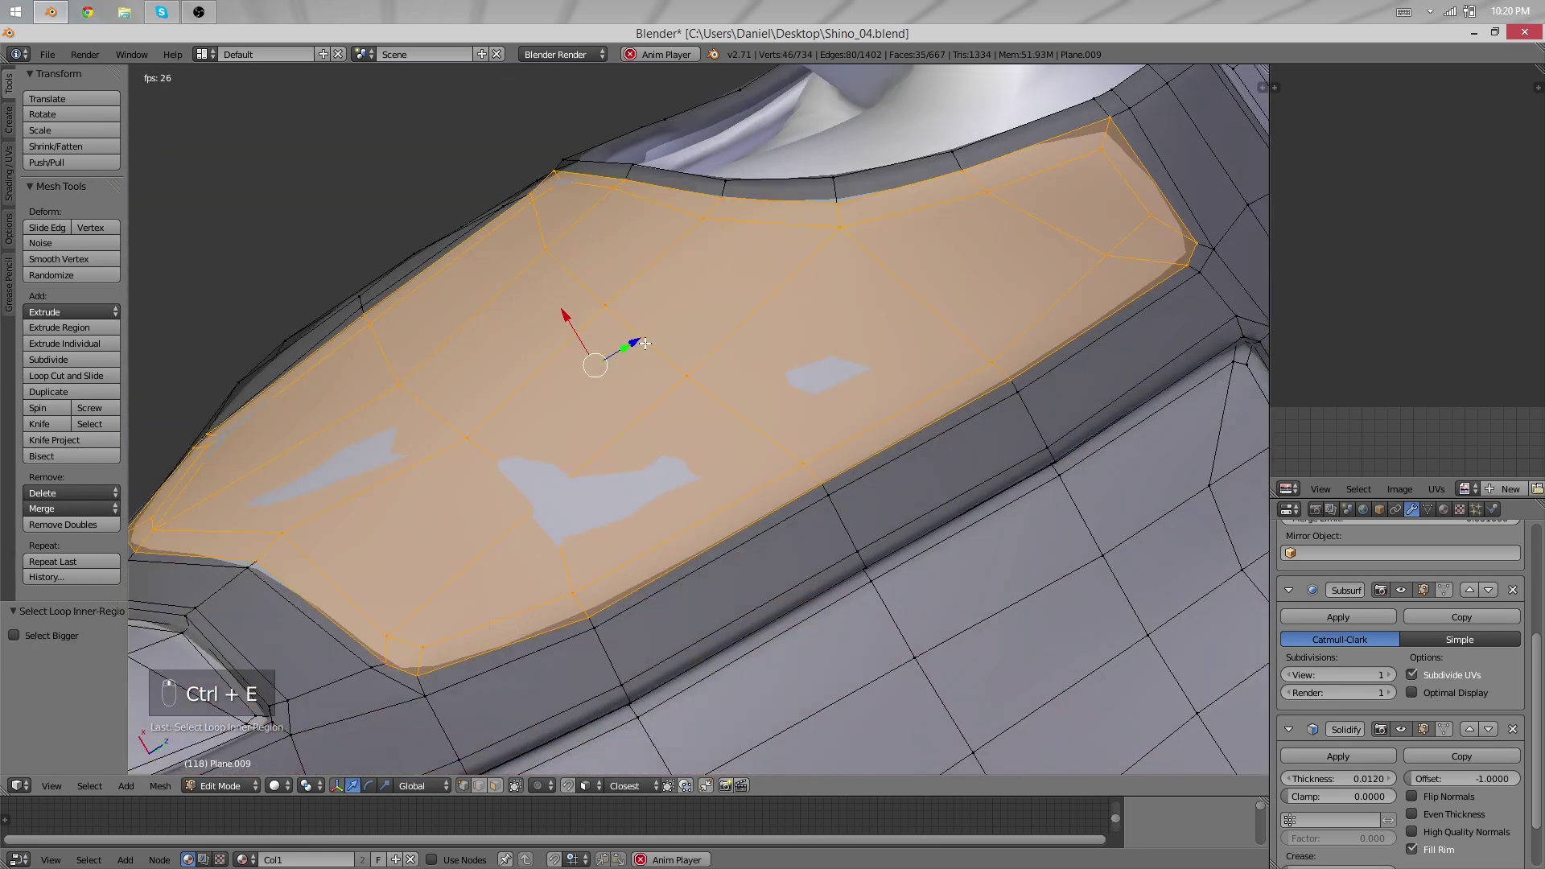
# Extrude the side panel under the armpit in place and sink it inward by about 0.01 using Shrink/Fatten.
pyautogui.moveTo(646, 343); pyautogui.dragTo(677, 322, button='middle')
pyautogui.press('e')
pyautogui.rightClick(676, 322)
pyautogui.click(56, 150)
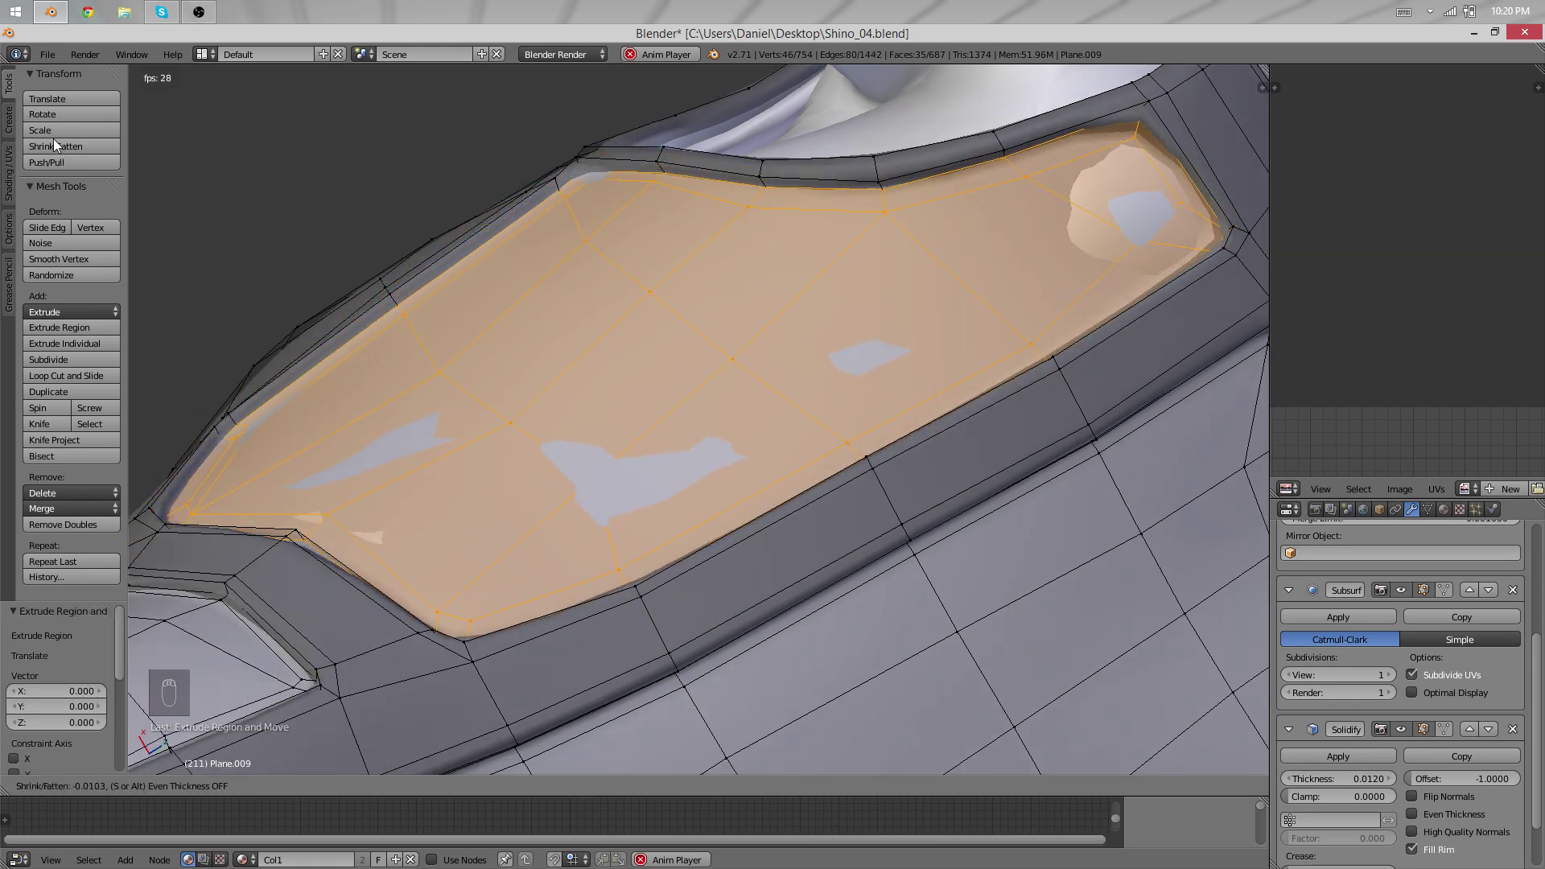
pyautogui.click(54, 139)
pyautogui.press('Tab')
pyautogui.press('Tab')
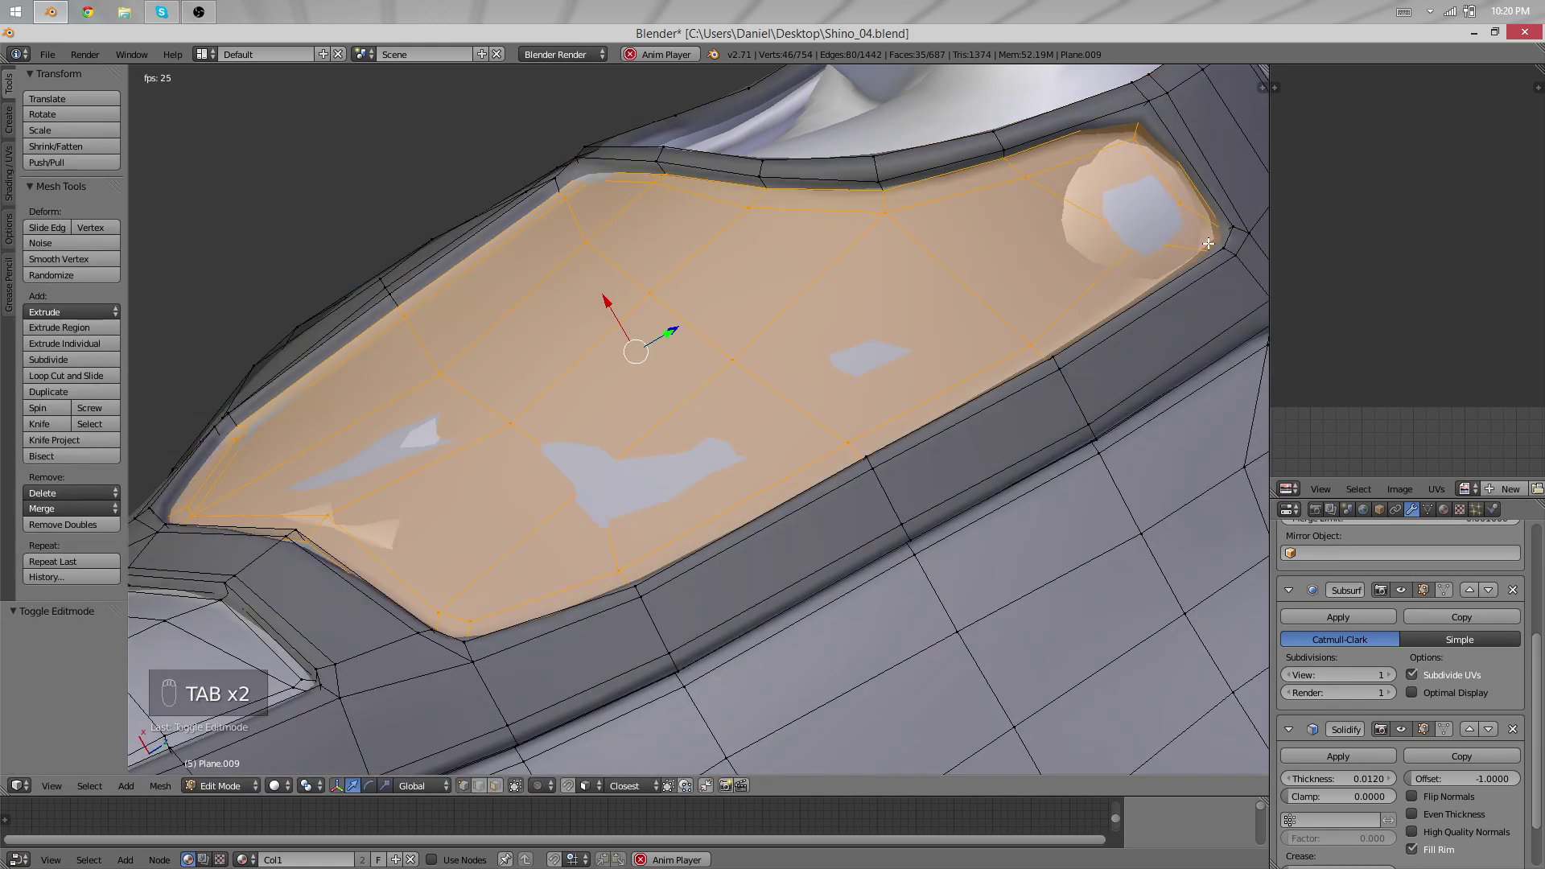
# Enable proportional editing and move the back corner vertex of the sunken side panel under the armpit.
pyautogui.rightClick(1216, 252)
pyautogui.press('o')
pyautogui.moveTo(841, 333); pyautogui.dragTo(625, 512, button='middle')
pyautogui.press('g')
pyautogui.click(995, 288)
pyautogui.press('Tab')
pyautogui.rightClick(626, 506)
pyautogui.press('Tab')
pyautogui.moveTo(625, 505); pyautogui.dragTo(559, 590, button='right')
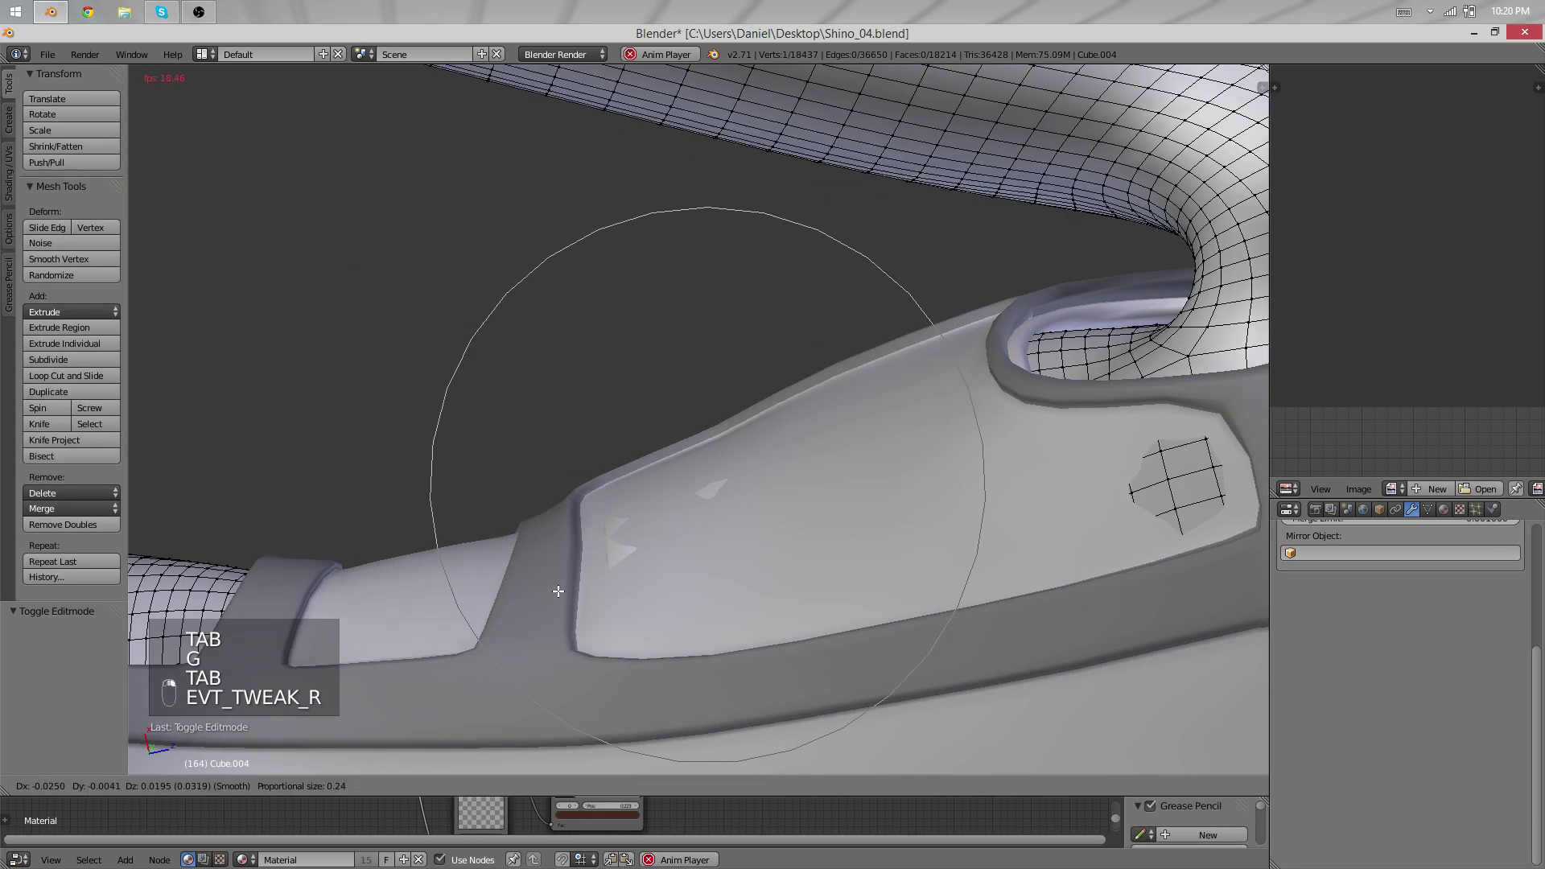
pyautogui.rightClick(579, 538)
pyautogui.press('Tab')
pyautogui.press('Tab')
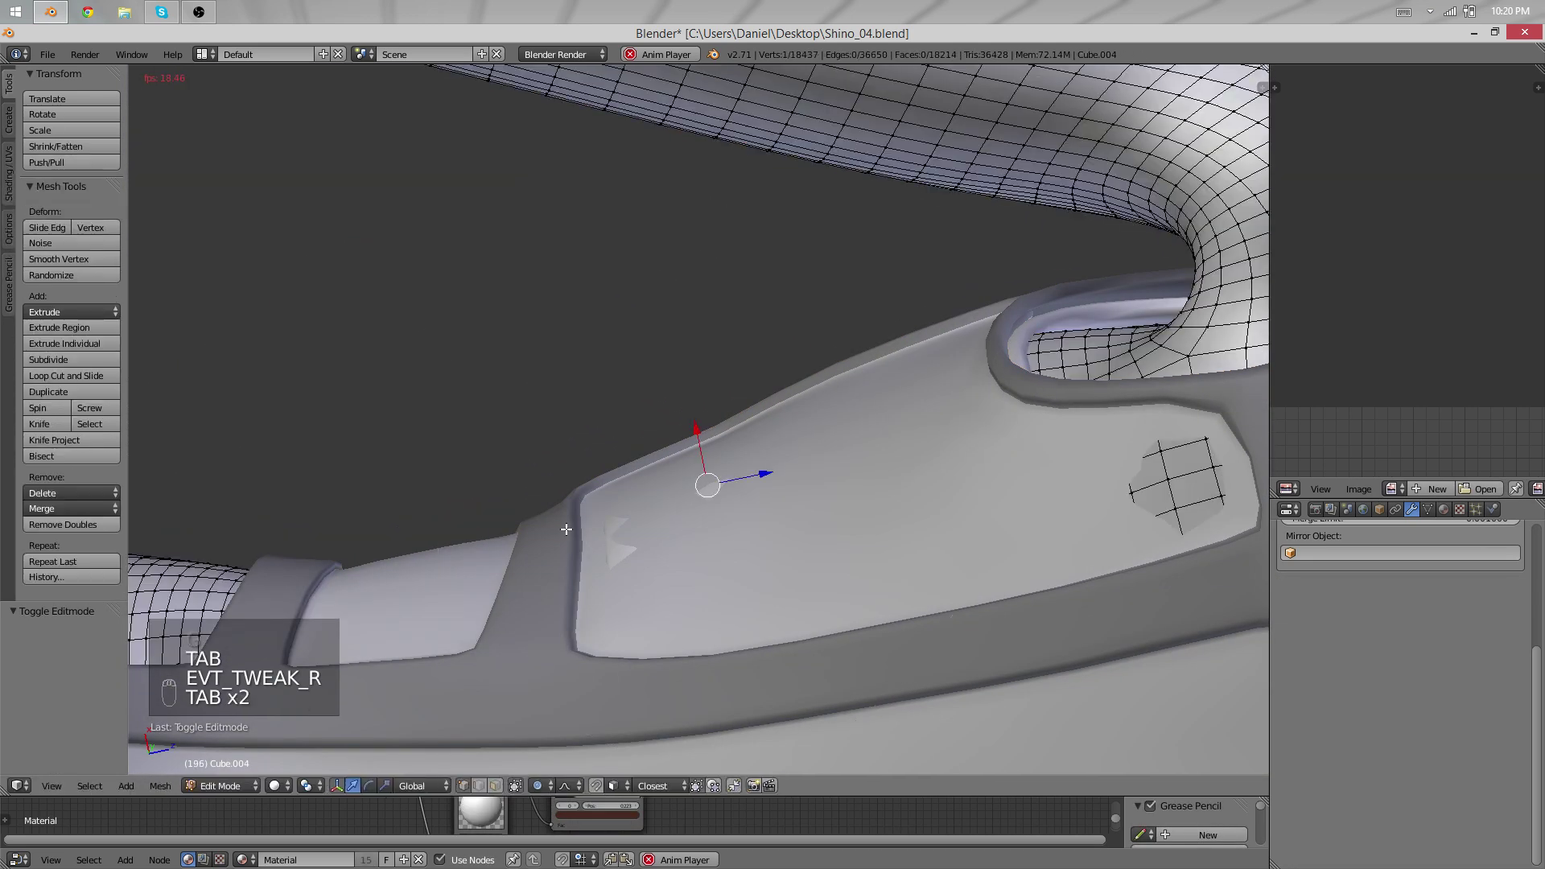
pyautogui.press('Tab')
pyautogui.rightClick(584, 494)
pyautogui.press('Tab')
# Move the vertex near the side panel's lower outer corner slightly, using proportional editing.
pyautogui.rightClick(602, 503)
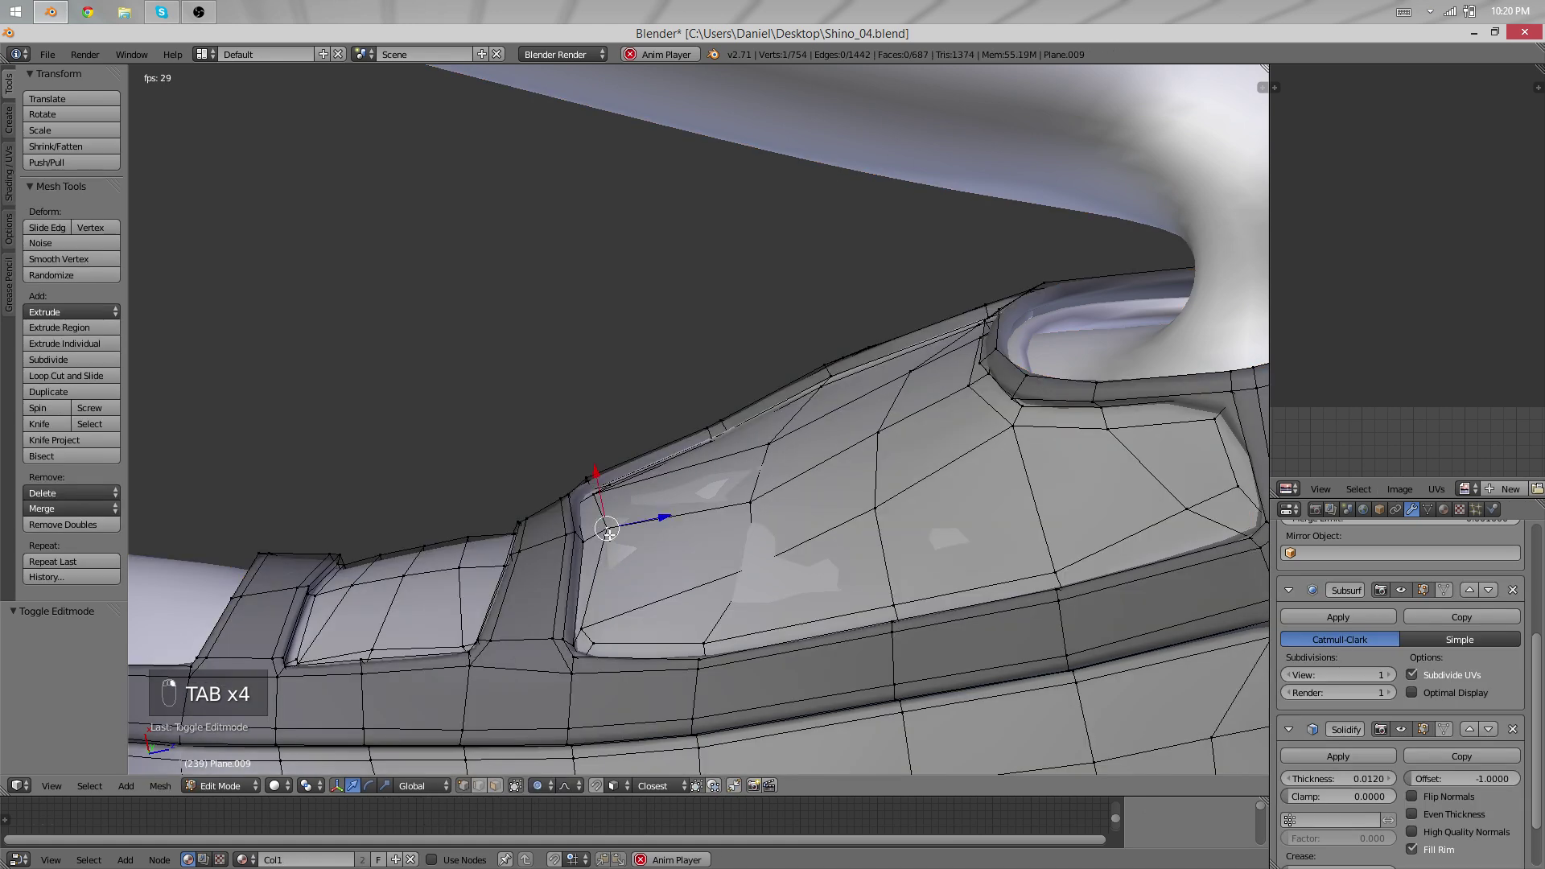
pyautogui.press('g')
pyautogui.click(609, 528)
pyautogui.press('Tab')
pyautogui.press('Tab')
# Box-select the column of vertices inside the side panel near its lower end and smooth them eight times with Smooth Vertex.
pyautogui.press('a')
pyautogui.press('b')
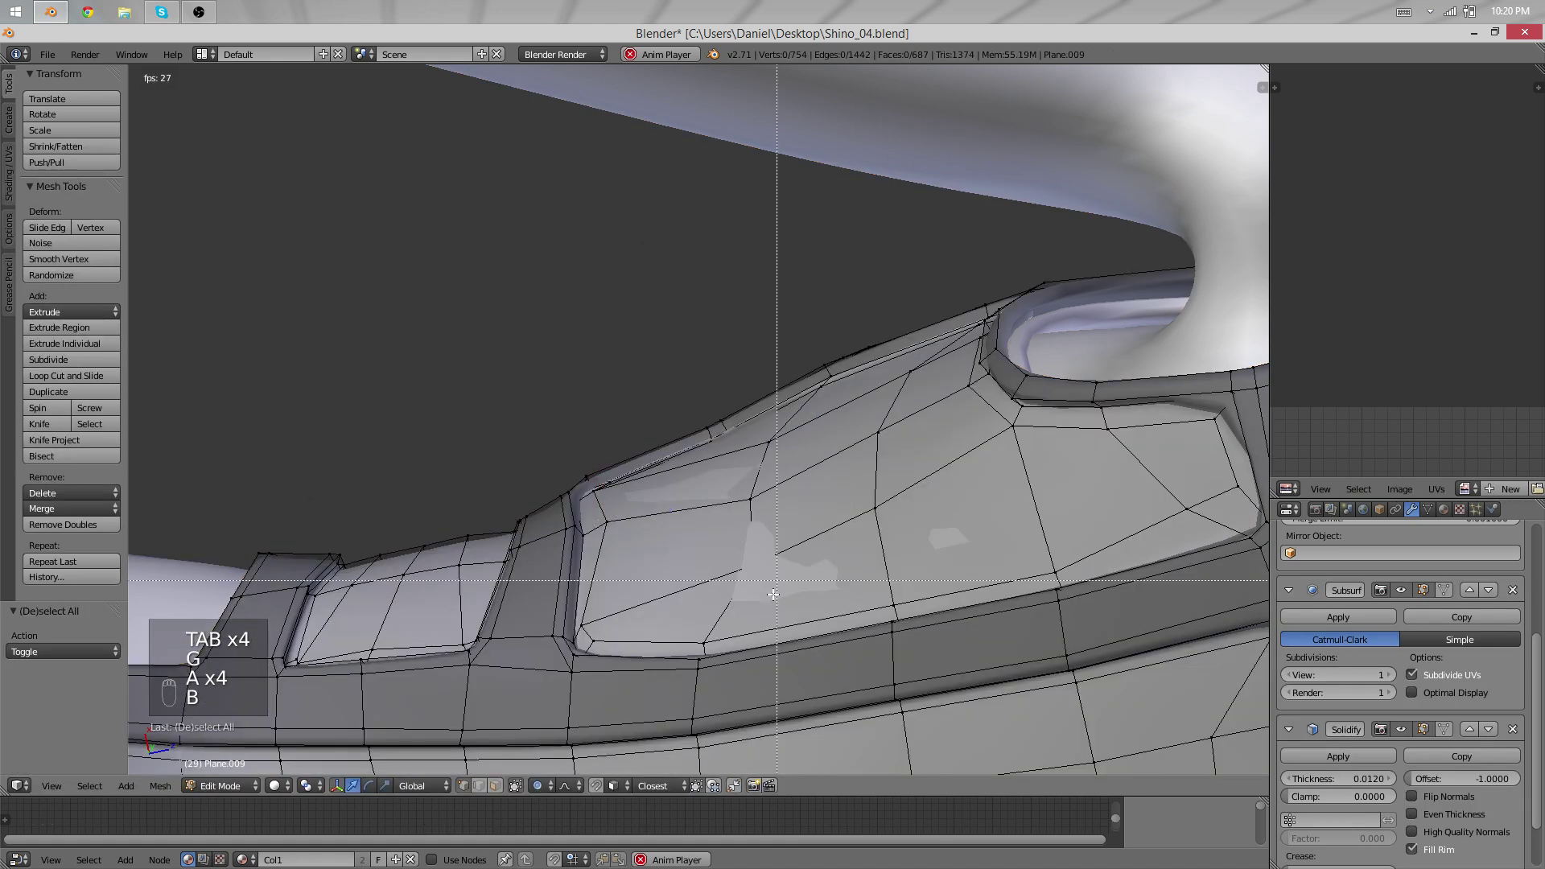
pyautogui.moveTo(777, 591); pyautogui.dragTo(734, 438)
pyautogui.press('q')
pyautogui.press('q')
pyautogui.press('q')
pyautogui.press('q')
pyautogui.press('q')
pyautogui.press('q')
pyautogui.press('q')
pyautogui.press('q')
pyautogui.moveTo(738, 438); pyautogui.dragTo(873, 400, button='middle')
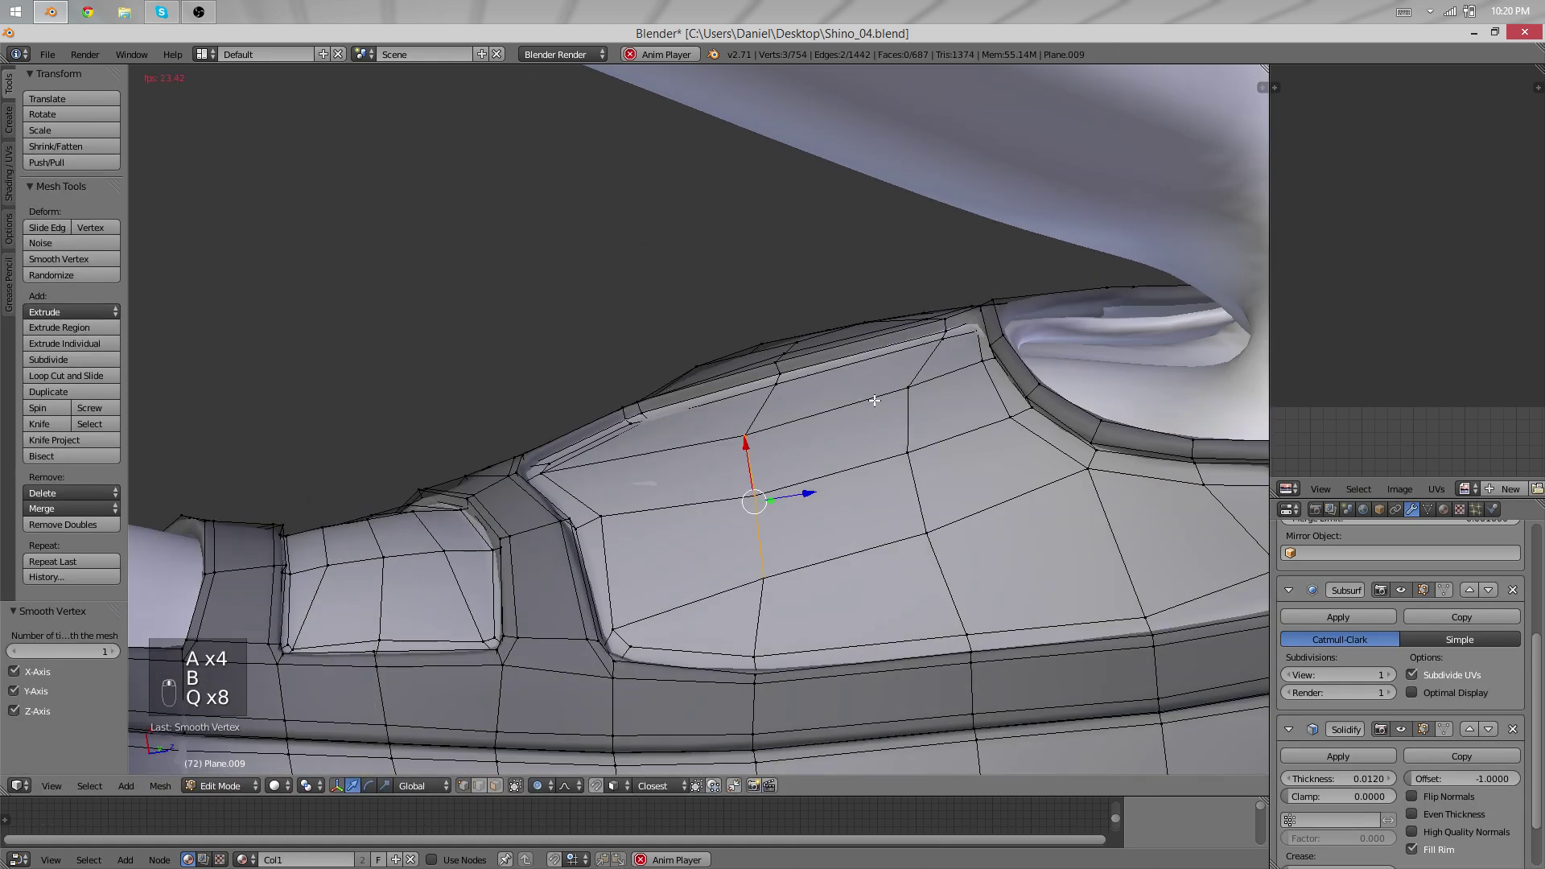
pyautogui.keyDown('shift'); pyautogui.moveTo(523, 555); pyautogui.dragTo(742, 476, button='middle'); pyautogui.keyUp('shift')
pyautogui.press('Tab')
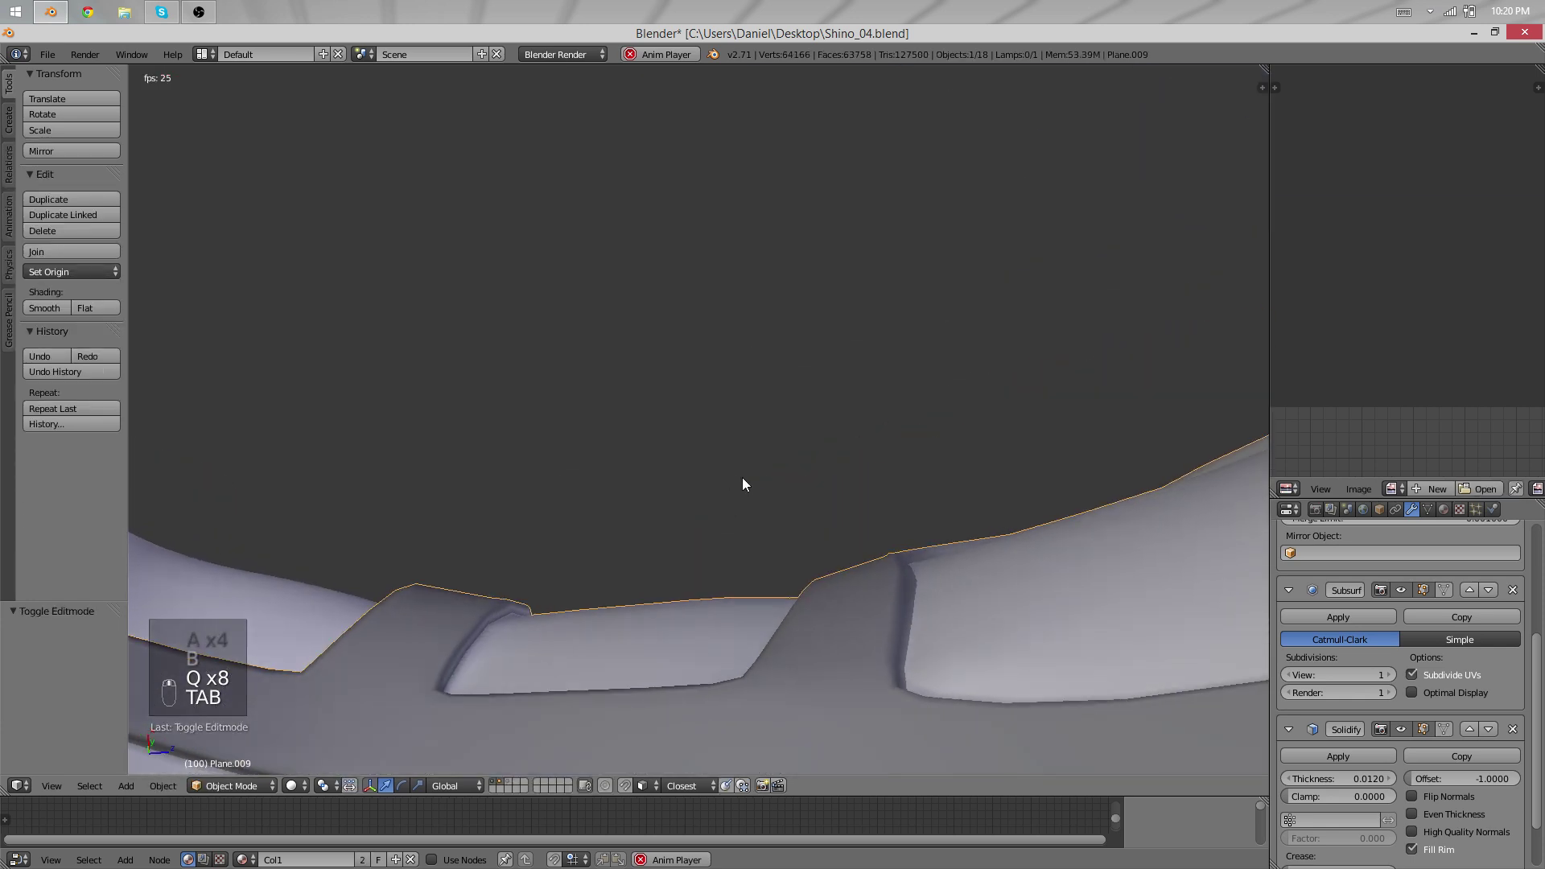
# Disable proportional editing and nudge the vertex where the side panel's lower outer corner meets the strap in two small moves.
pyautogui.scroll(2, 742, 477)
pyautogui.keyDown('shift'); pyautogui.moveTo(905, 501); pyautogui.dragTo(842, 442, button='middle'); pyautogui.keyUp('shift')
pyautogui.scroll(1, 811, 417)
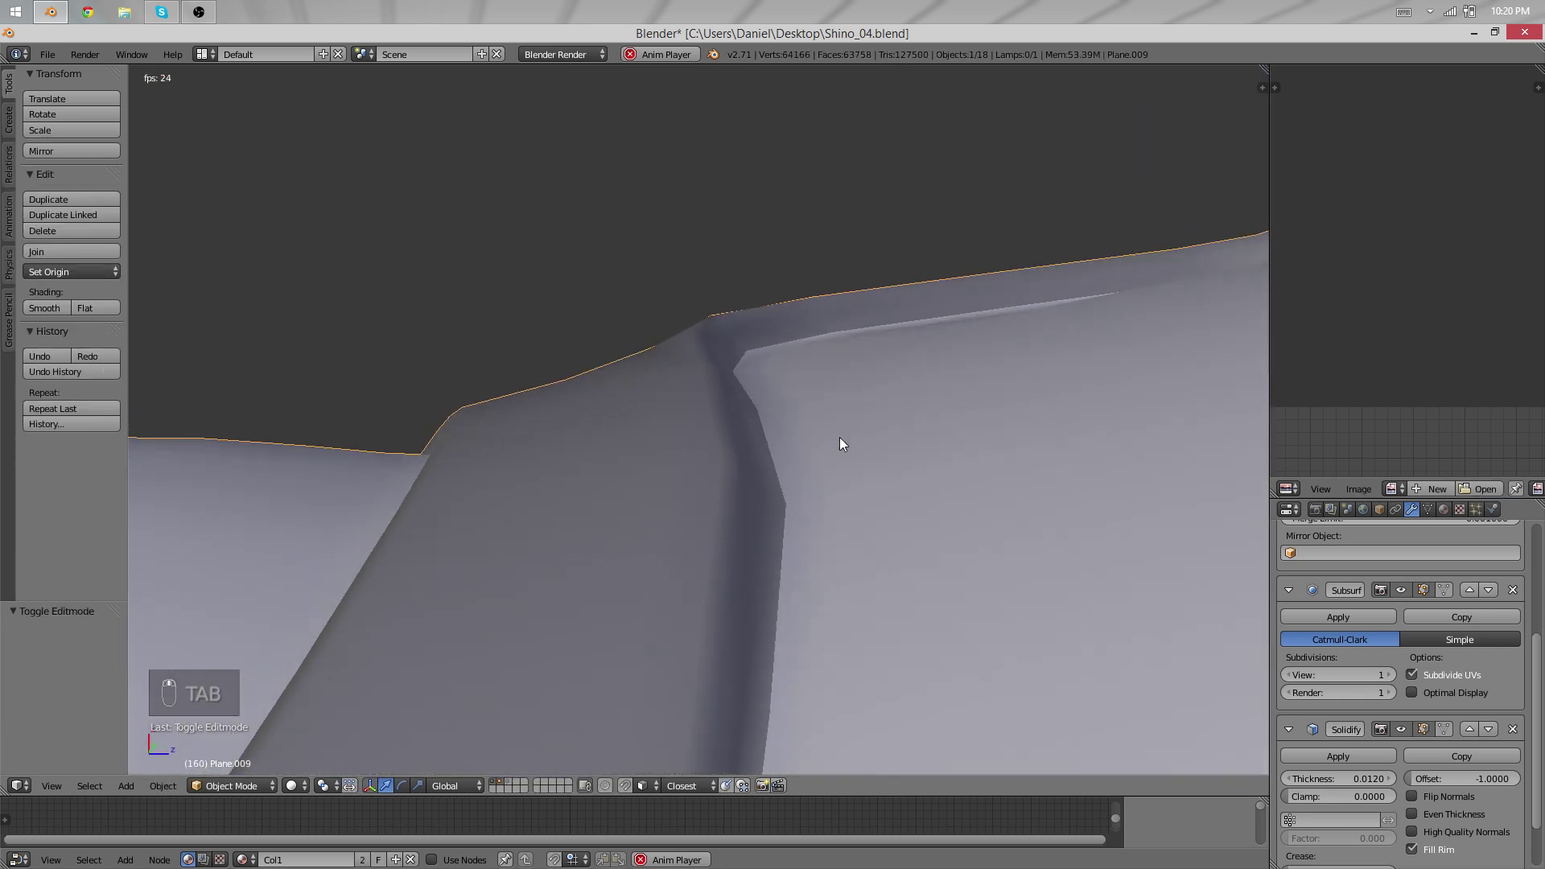
pyautogui.press('Tab')
pyautogui.rightClick(699, 319)
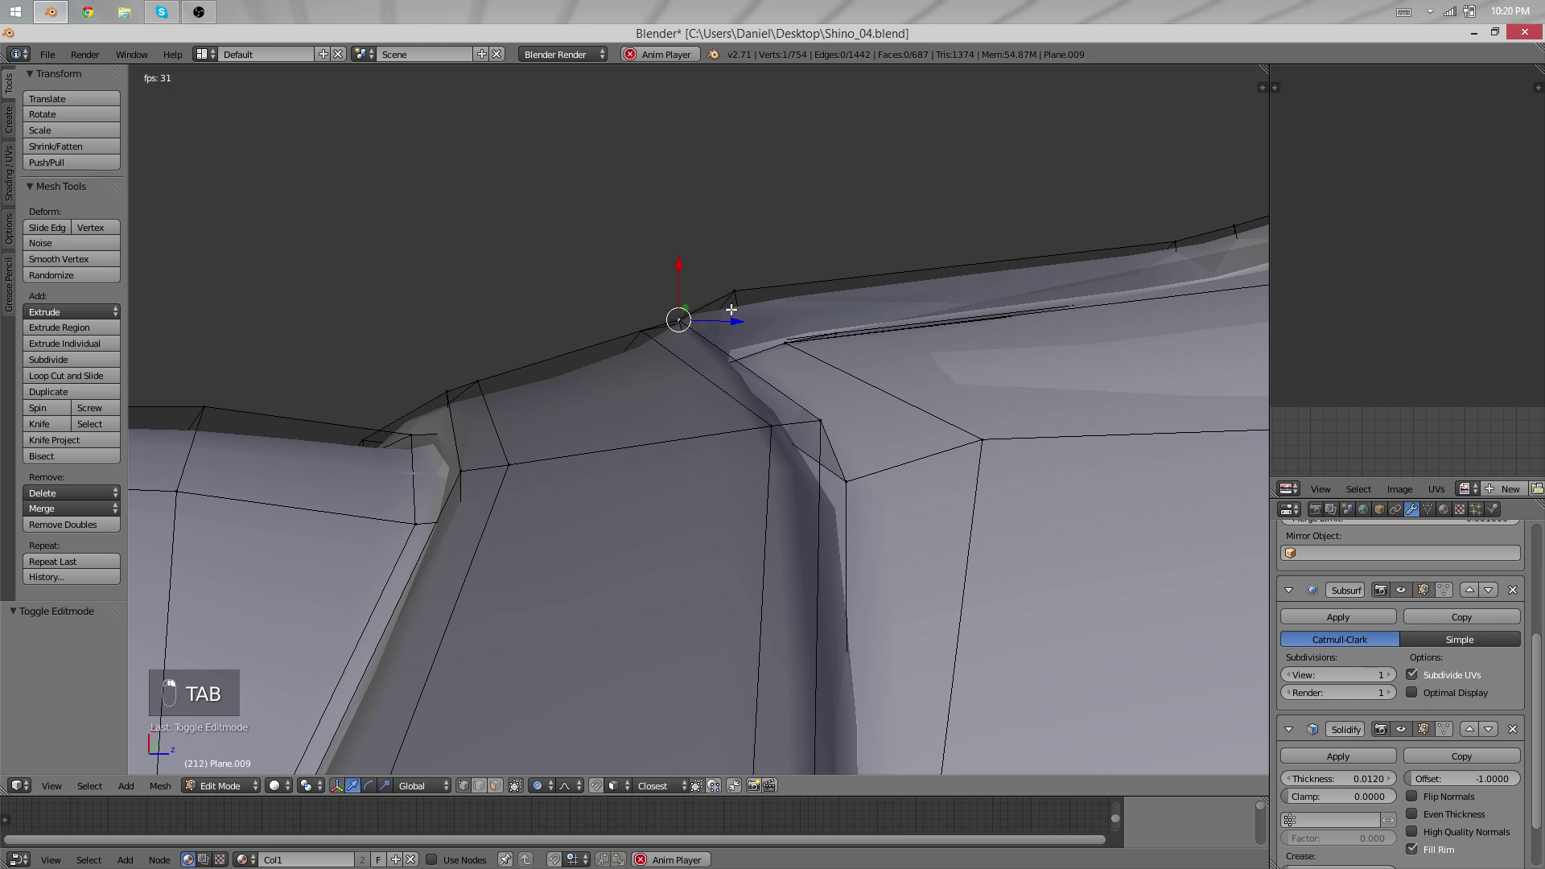
pyautogui.press('o')
pyautogui.moveTo(731, 310); pyautogui.dragTo(593, 282, button='middle')
pyautogui.rightClick(734, 236)
pyautogui.press('g')
pyautogui.click(713, 251)
pyautogui.press('g')
pyautogui.click(693, 245)
# Reposition three vertices along the outer edges of the strap between the side panel and the waist panel.
pyautogui.rightClick(668, 328)
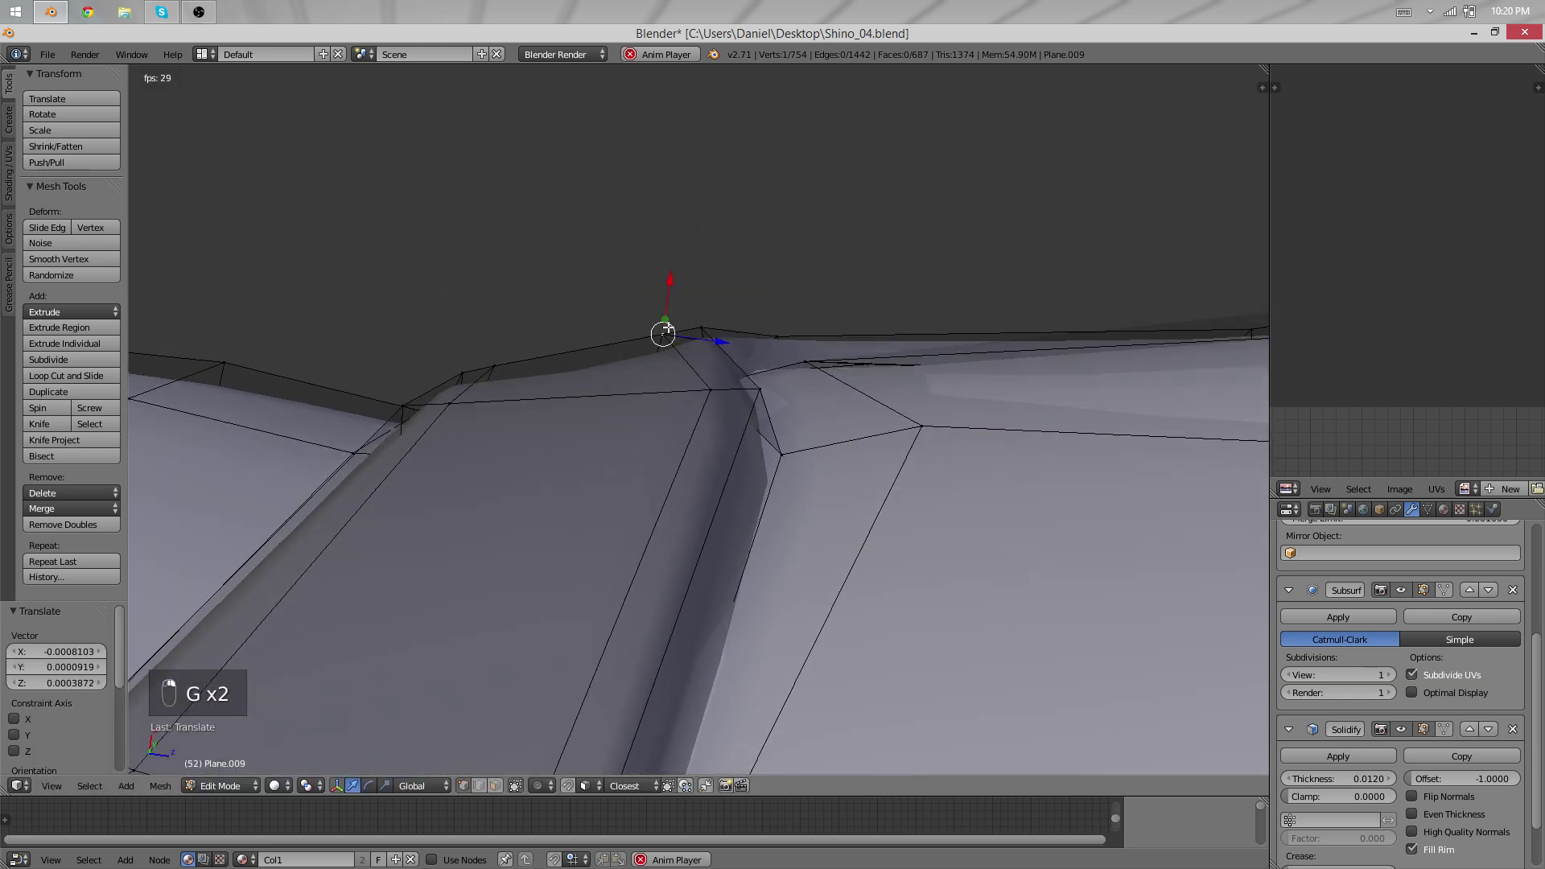
pyautogui.press('g')
pyautogui.click(662, 329)
pyautogui.rightClick(495, 347)
pyautogui.press('g')
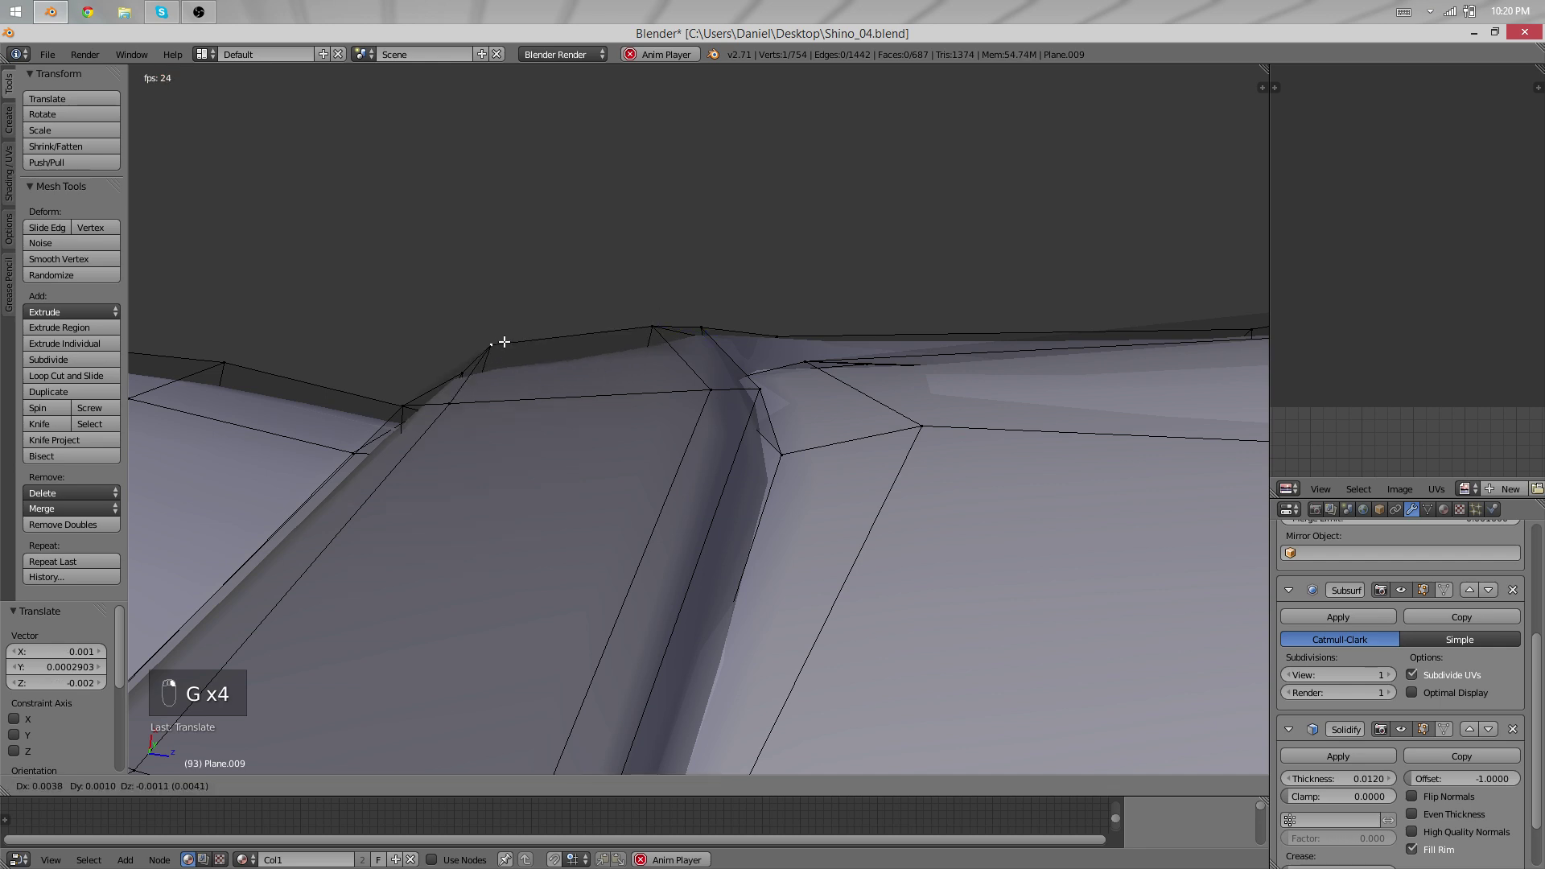
pyautogui.click(504, 342)
pyautogui.rightClick(645, 328)
pyautogui.press('g')
pyautogui.click(645, 314)
pyautogui.moveTo(645, 315); pyautogui.dragTo(645, 357, button='middle')
pyautogui.press('Tab')
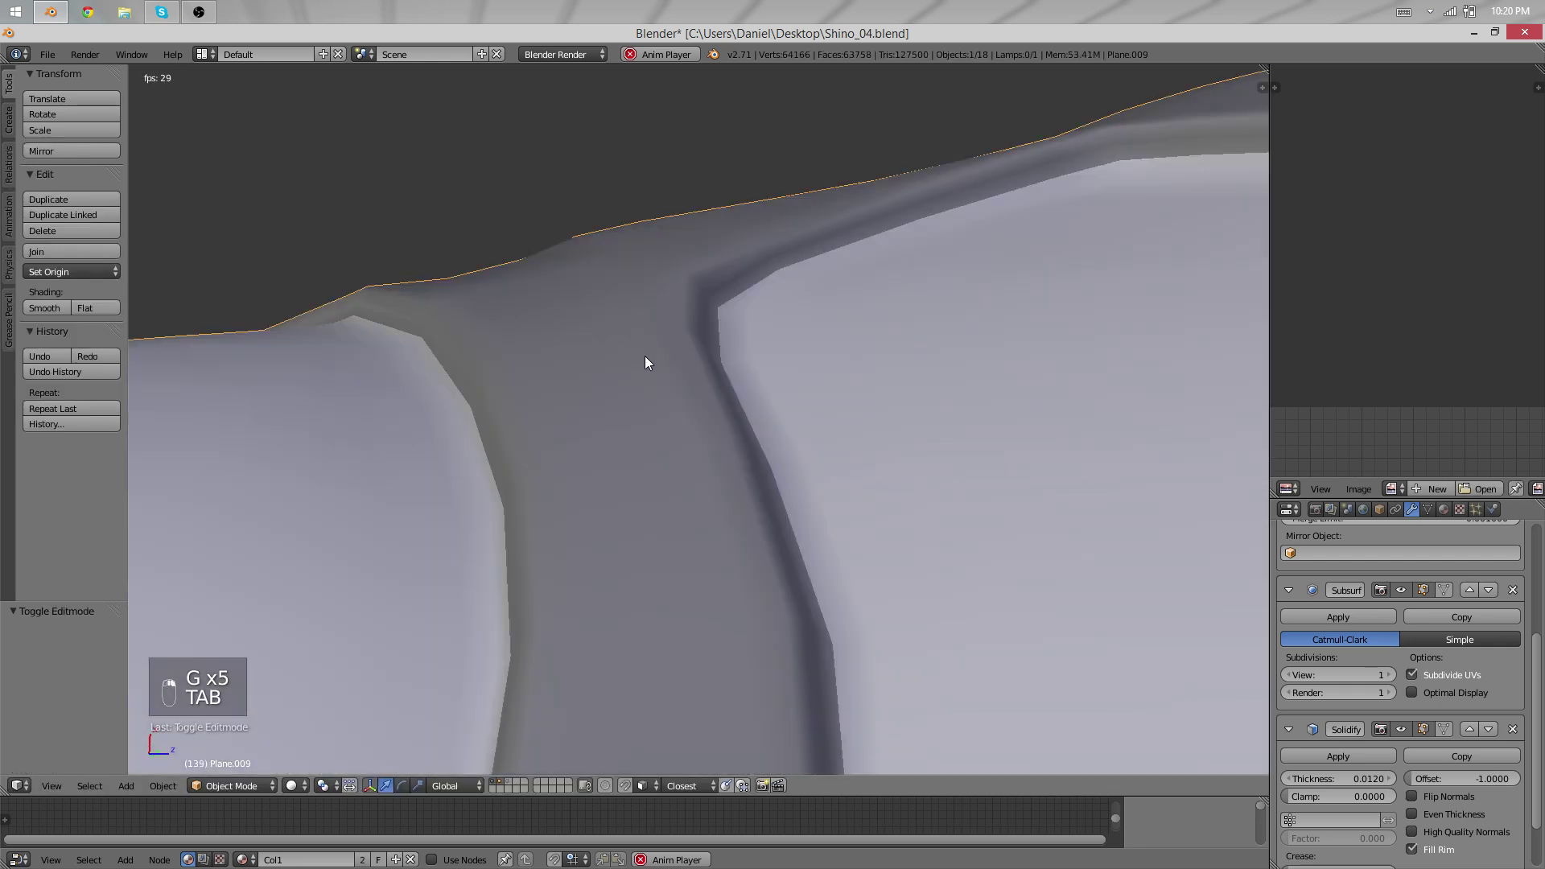
pyautogui.press('Tab')
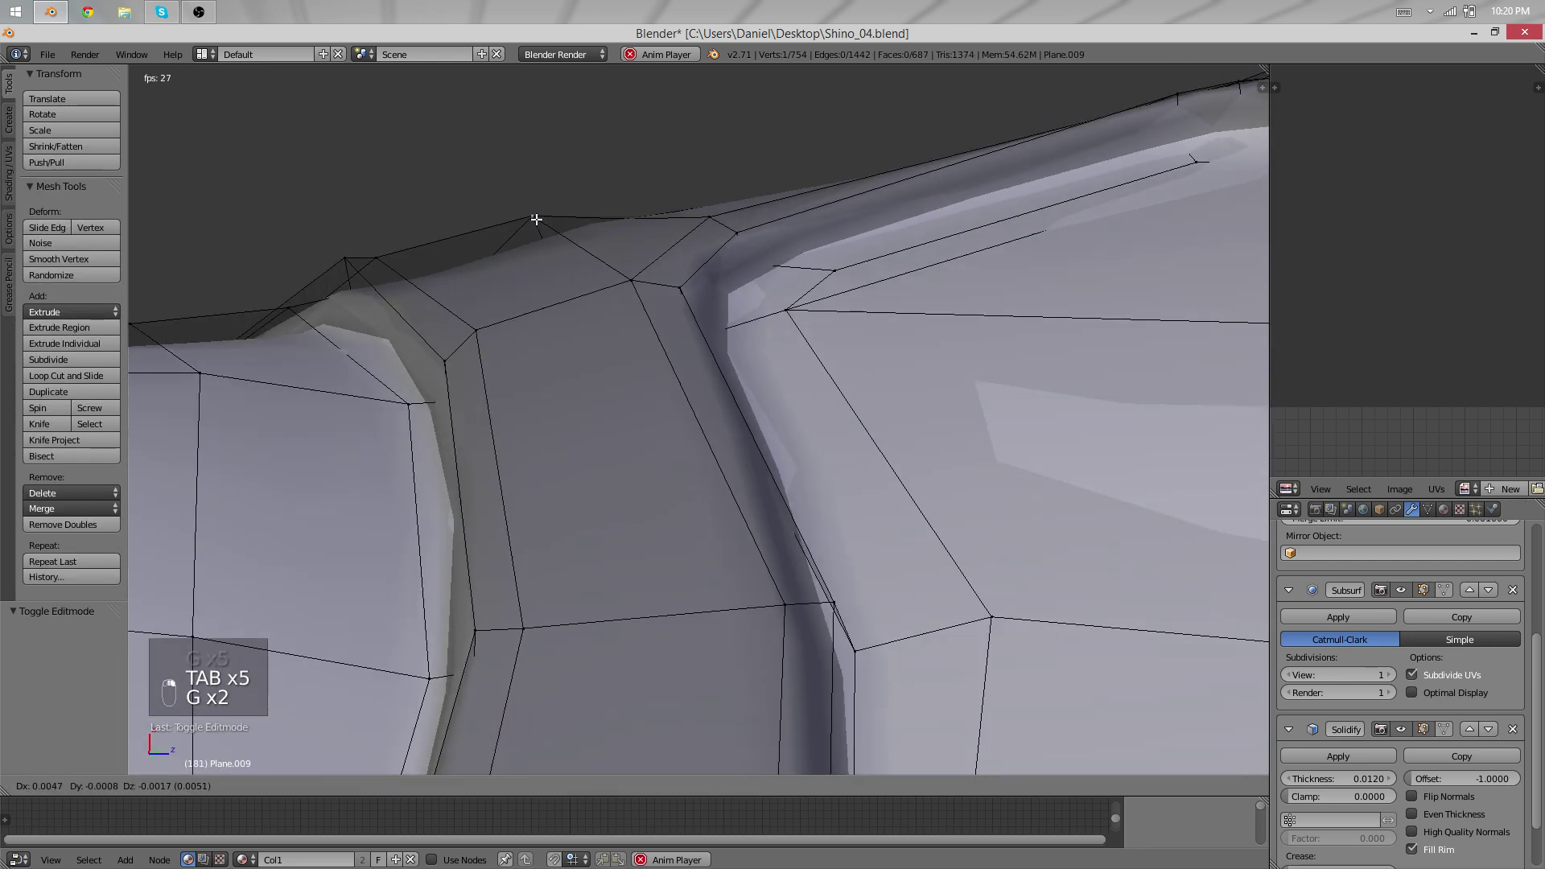
# Fine-tune the outer vertices of the same strap on its waist panel side to even out its silhouette.
pyautogui.click(535, 218)
pyautogui.rightClick(378, 254)
pyautogui.rightClick(333, 257)
pyautogui.press('g')
pyautogui.click(331, 275)
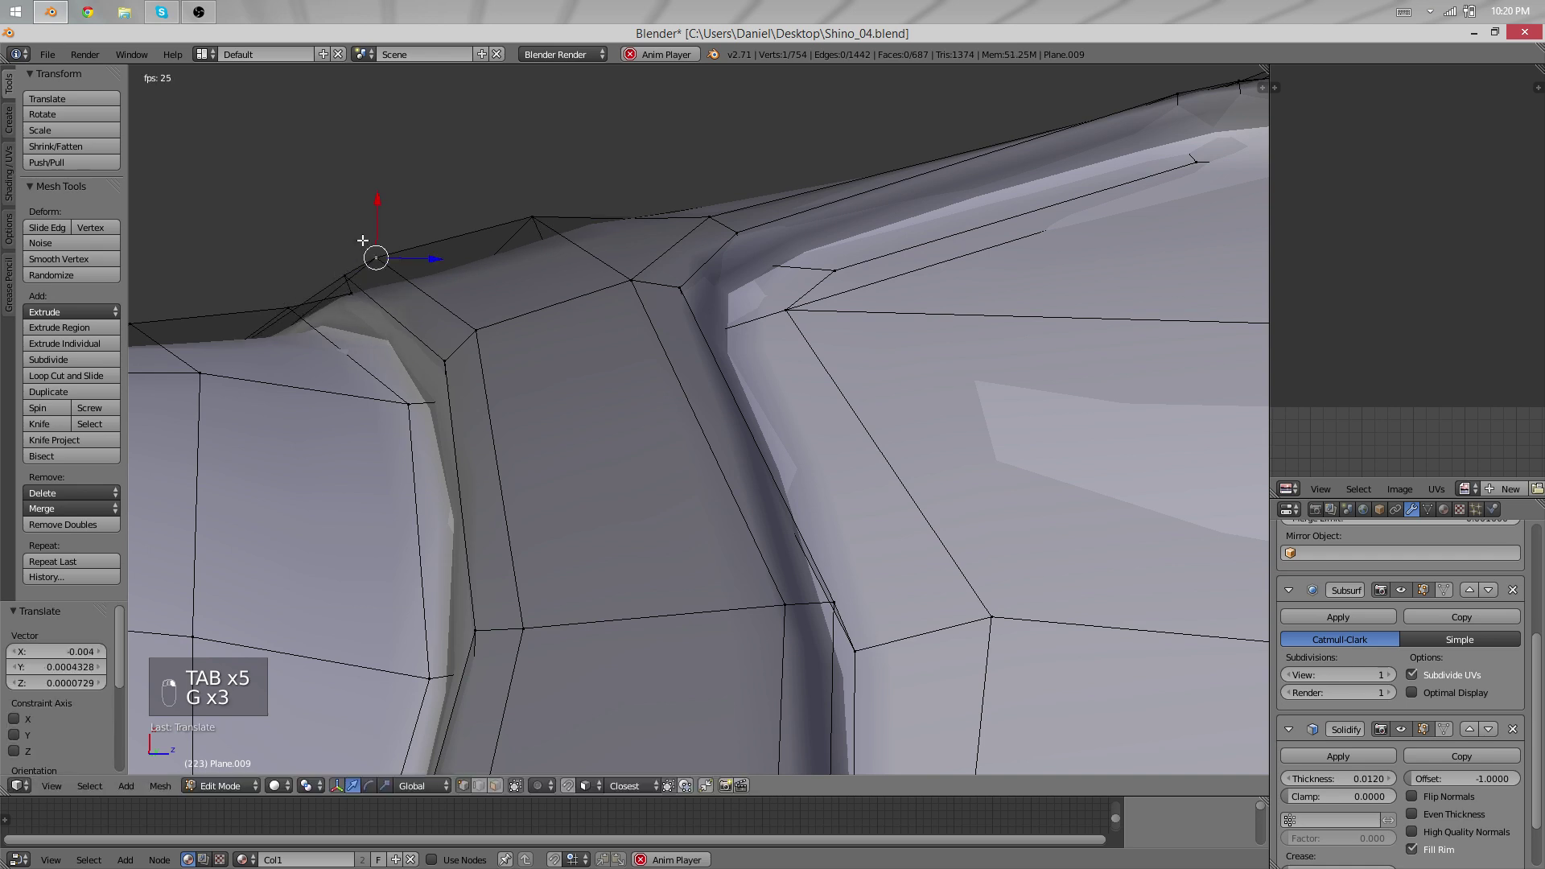
pyautogui.press('g')
pyautogui.press('Tab')
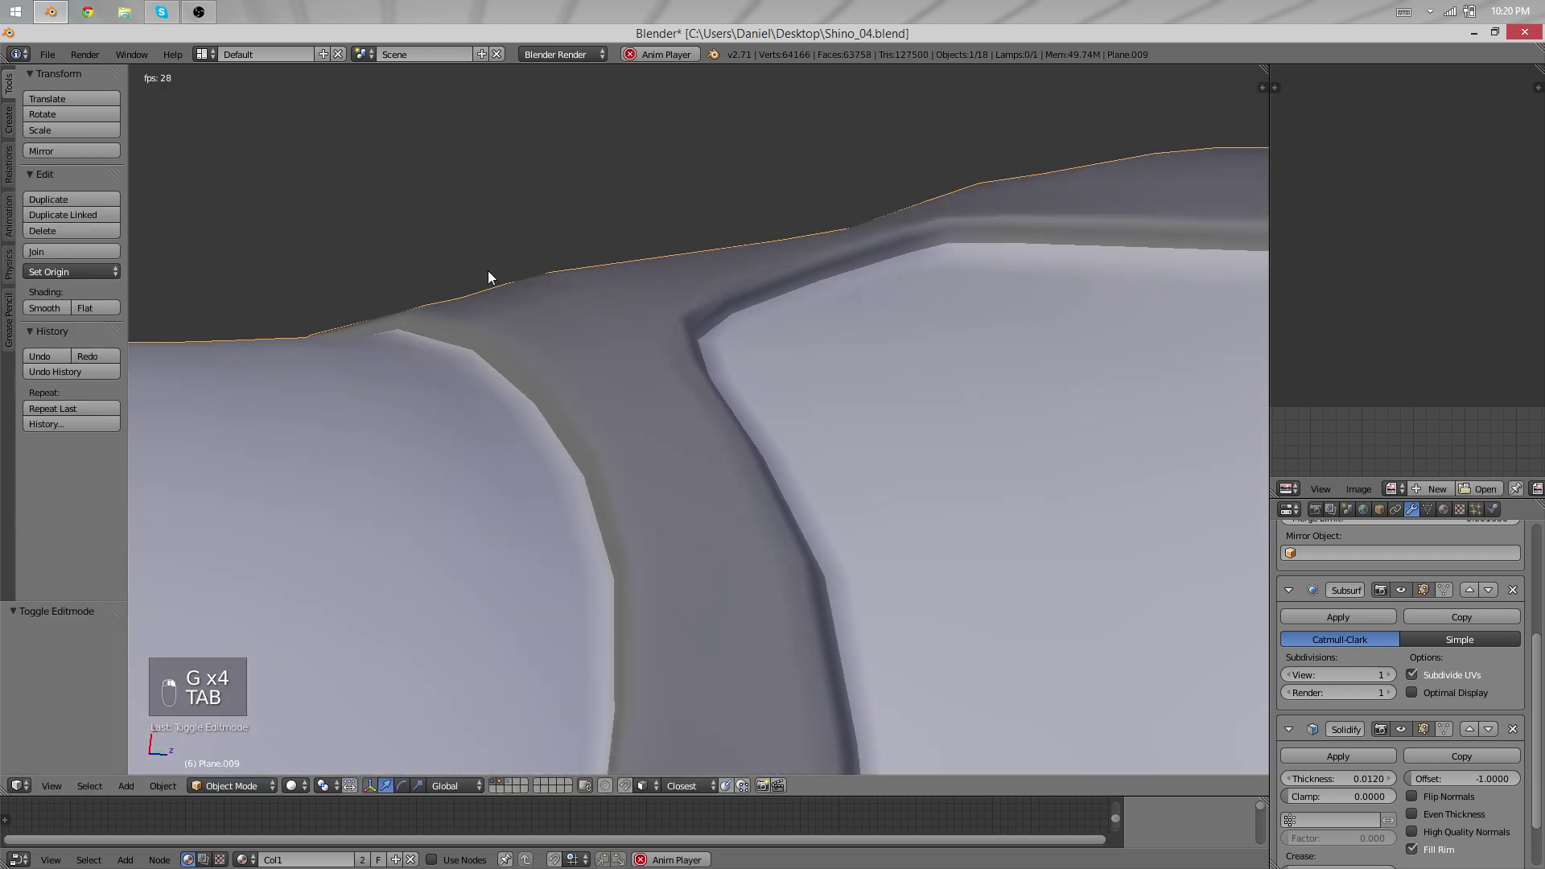
# Adjust the outer side of the strap beneath the side panel with a small move and a rotation.
pyautogui.moveTo(488, 270); pyautogui.dragTo(595, 242, button='middle')
pyautogui.press('Tab')
pyautogui.moveTo(628, 237); pyautogui.dragTo(929, 490, button='middle')
pyautogui.press('Tab')
pyautogui.press('Tab')
pyautogui.press('g')
pyautogui.click(755, 428)
pyautogui.press('r')
pyautogui.click(770, 400)
pyautogui.press('Tab')
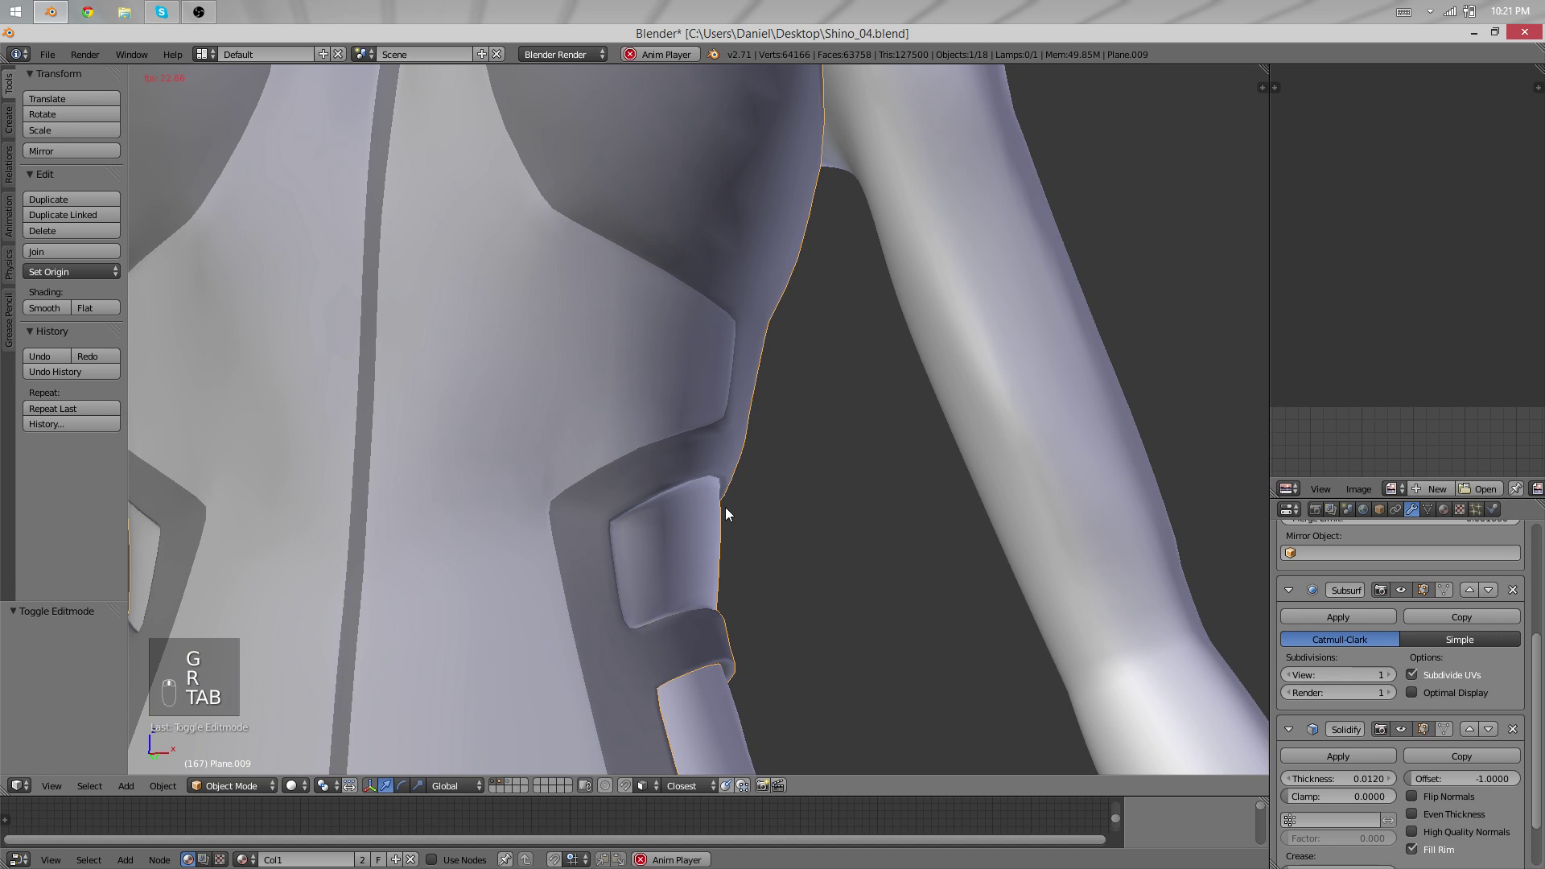
# Select the two strap vertices at the recessed panel's rounded corner, move them slightly and rotate them 11.562°.
pyautogui.press('Tab')
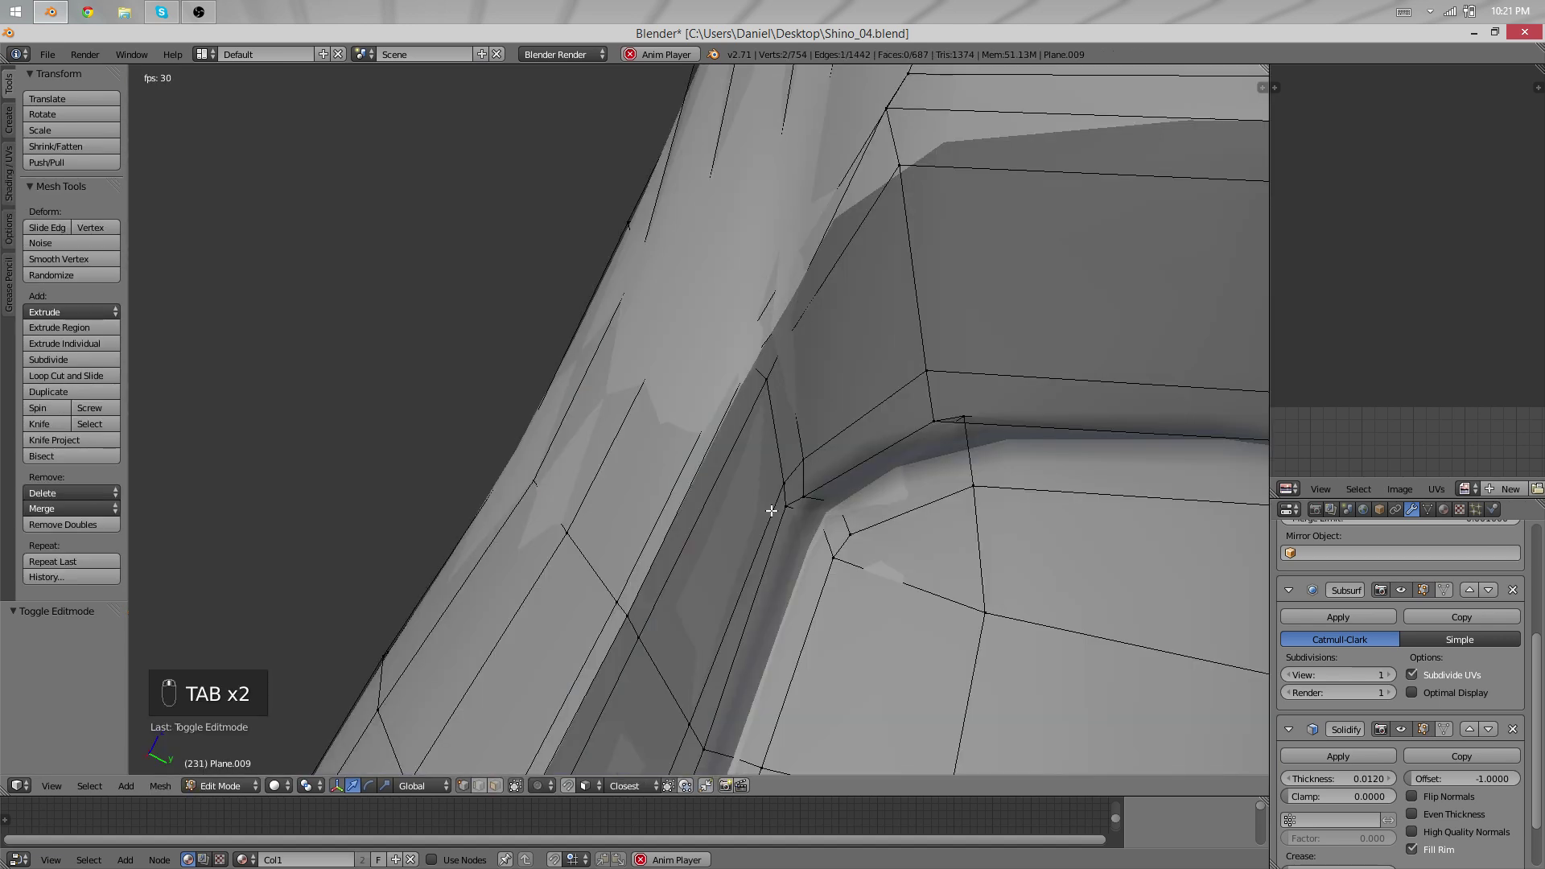
pyautogui.rightClick(784, 508)
pyautogui.keyDown('shift'); pyautogui.rightClick(810, 498); pyautogui.keyUp('shift')
pyautogui.press('g')
pyautogui.click(819, 490)
pyautogui.press('r')
pyautogui.press('r')
pyautogui.click(827, 490)
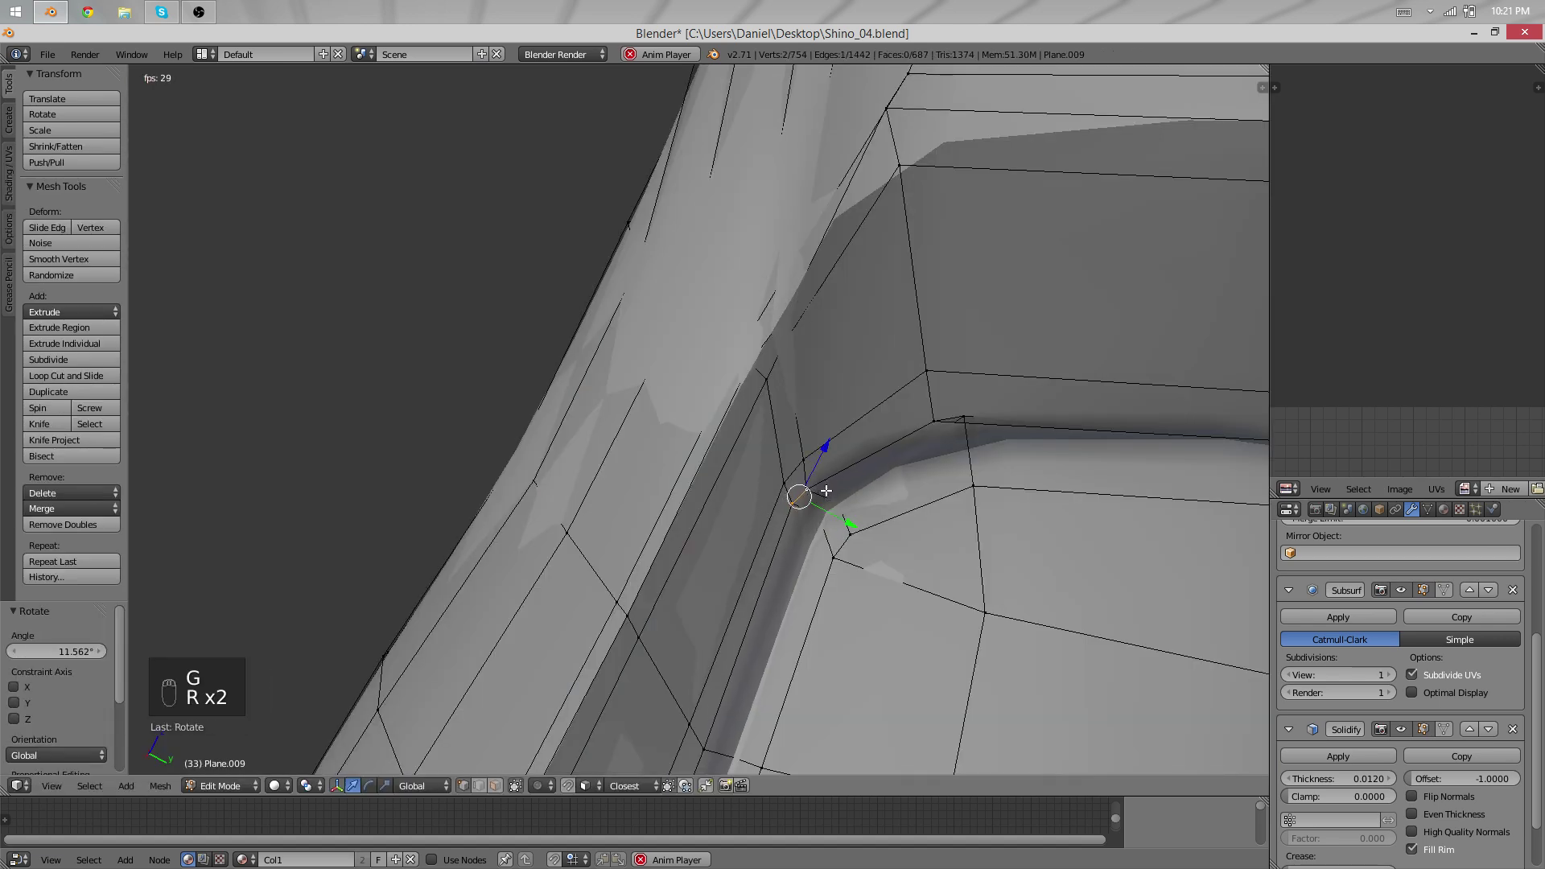
# Inspect the reshaped straps and waist area of the bodysuit in object mode, and return to editing the mesh.
pyautogui.scroll(-7, 838, 415)
pyautogui.moveTo(838, 416); pyautogui.dragTo(853, 523, button='middle')
pyautogui.scroll(-8, 756, 604)
pyautogui.press('Tab')
pyautogui.scroll(4, 809, 445)
pyautogui.keyDown('shift'); pyautogui.moveTo(853, 523); pyautogui.dragTo(829, 340, button='middle'); pyautogui.keyUp('shift')
pyautogui.scroll(4, 829, 341)
pyautogui.press('Tab')
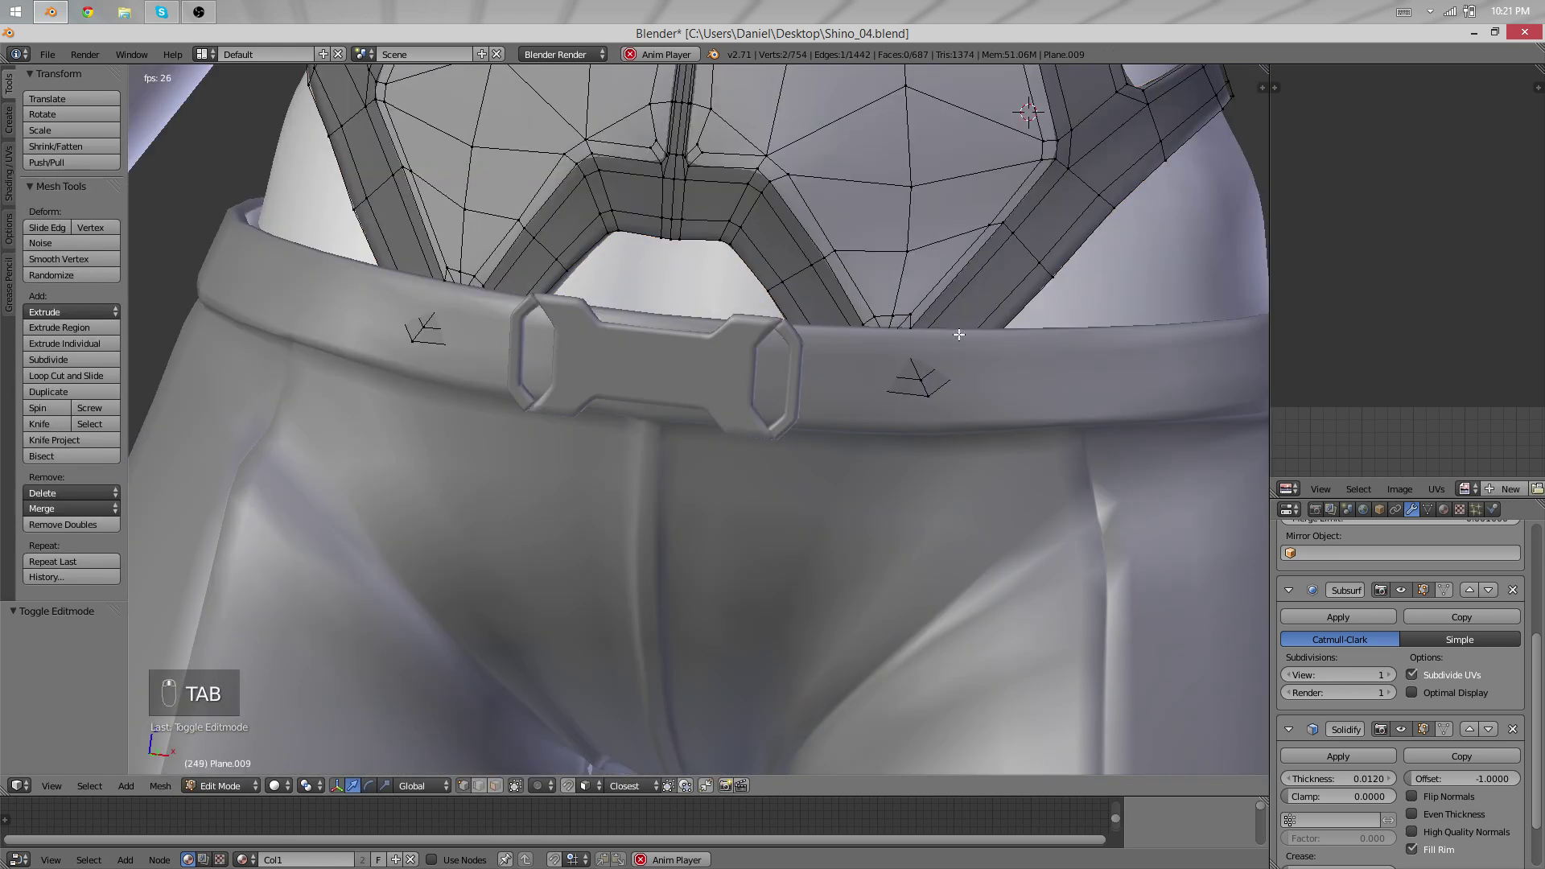
# Select the edge loop that borders the bodysuit's light front panel.
pyautogui.keyDown('shift'); pyautogui.moveTo(959, 334); pyautogui.dragTo(835, 533, button='middle'); pyautogui.keyUp('shift')
pyautogui.scroll(2, 835, 534)
pyautogui.keyDown('alt'); pyautogui.rightClick(686, 465); pyautogui.keyUp('alt')
pyautogui.scroll(-5, 892, 328)
pyautogui.keyDown('shift'); pyautogui.moveTo(891, 328); pyautogui.dragTo(756, 562, button='middle'); pyautogui.keyUp('shift')
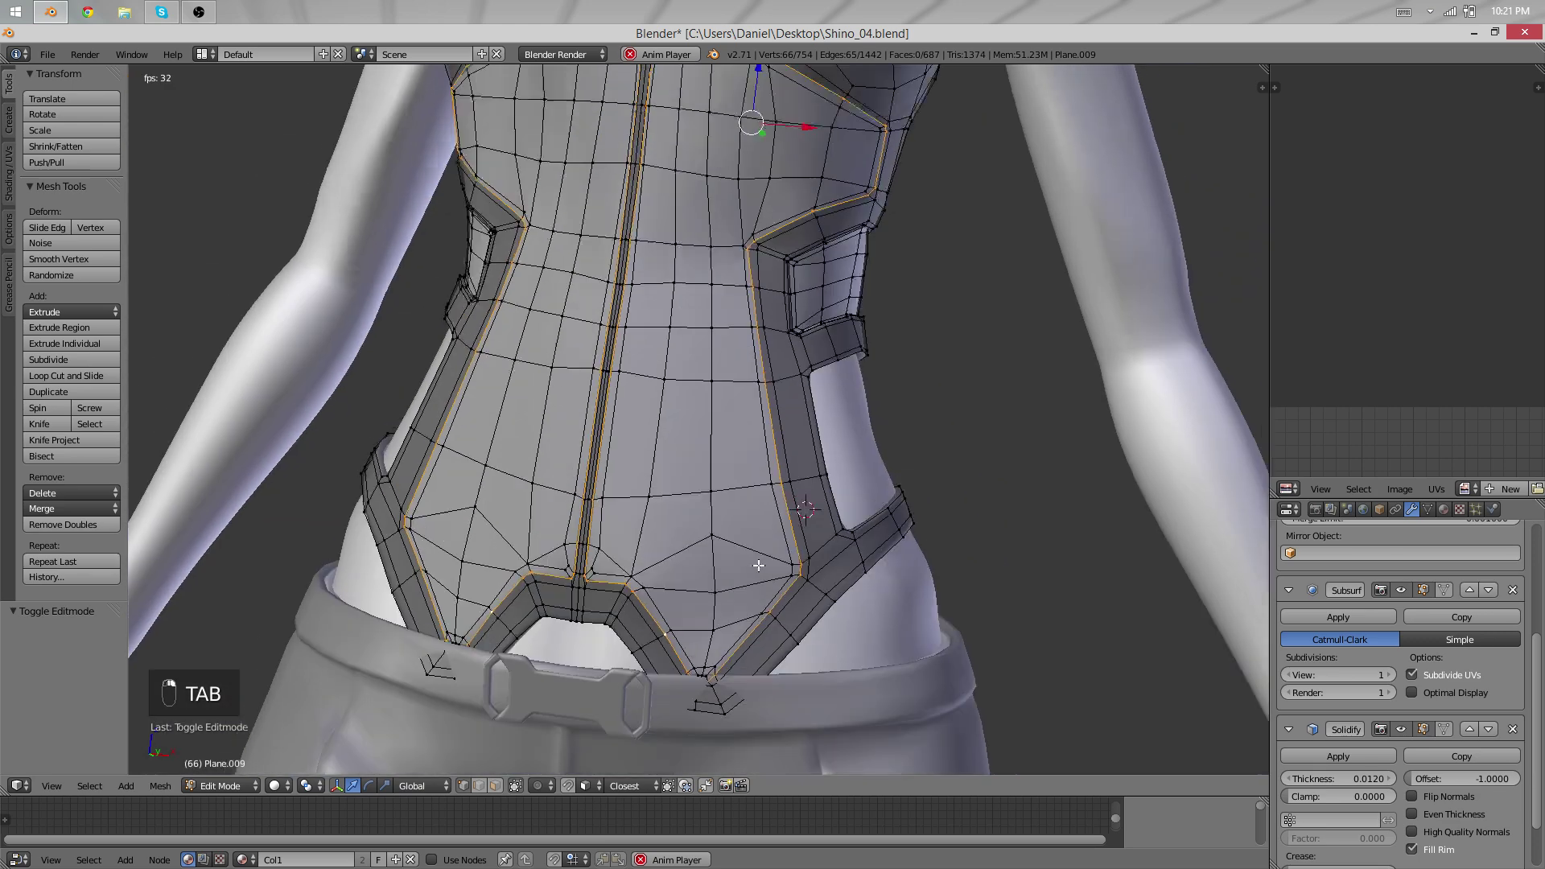
pyautogui.keyDown('shift'); pyautogui.moveTo(760, 112); pyautogui.dragTo(657, 528, button='middle'); pyautogui.keyUp('shift')
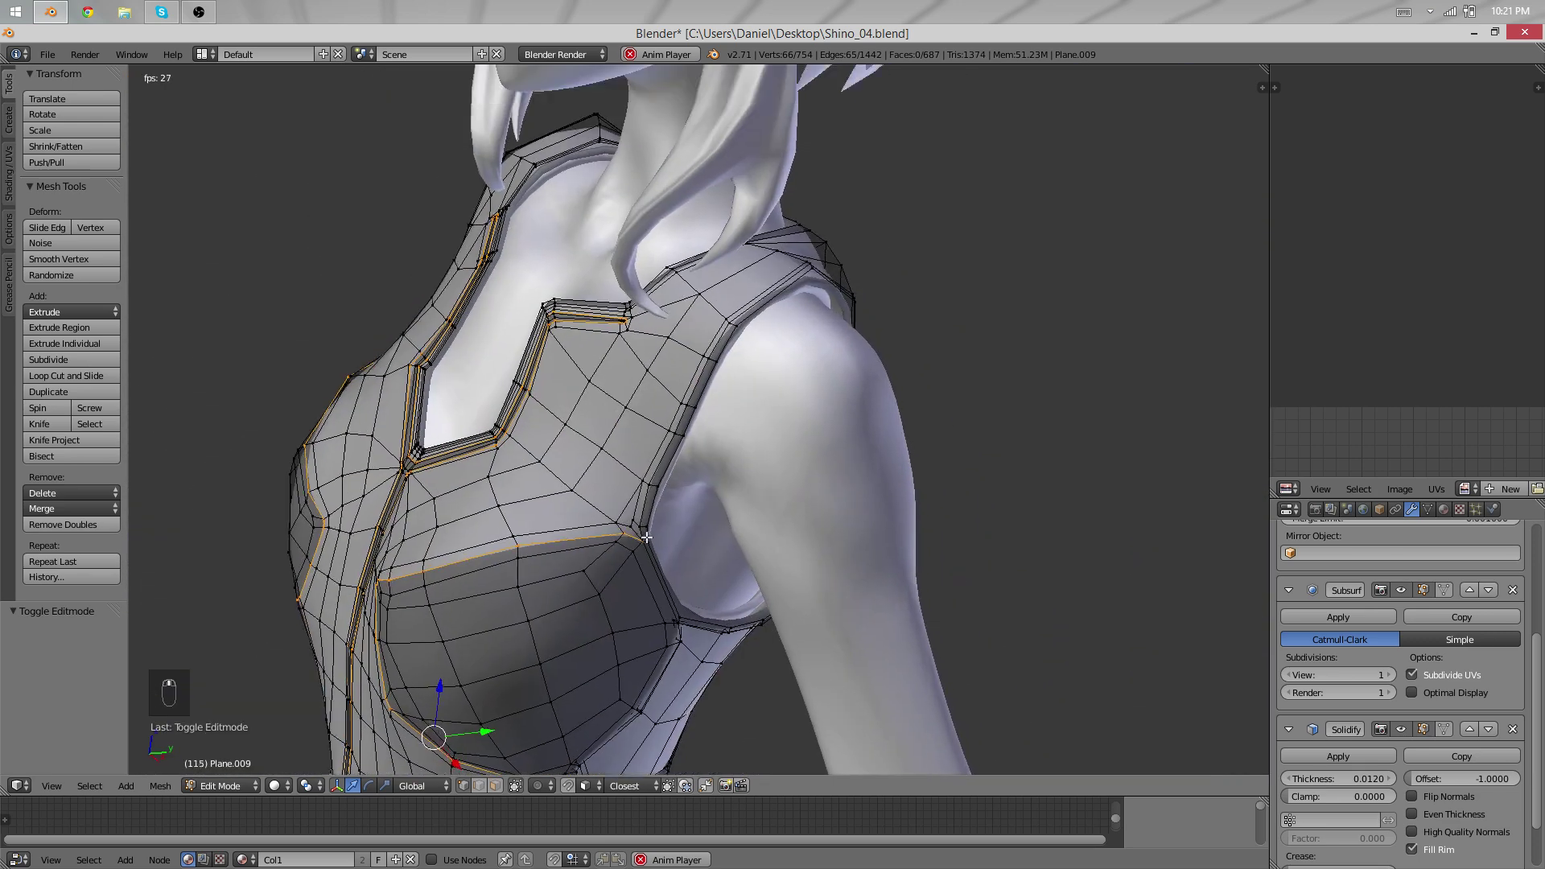
# Add the edge loops along the armhole and the neckline to the front panel's border selection.
pyautogui.scroll(4, 657, 529)
pyautogui.keyDown('alt'); pyautogui.keyDown('shift'); pyautogui.rightClick(616, 550); pyautogui.keyUp('shift'); pyautogui.keyUp('alt')
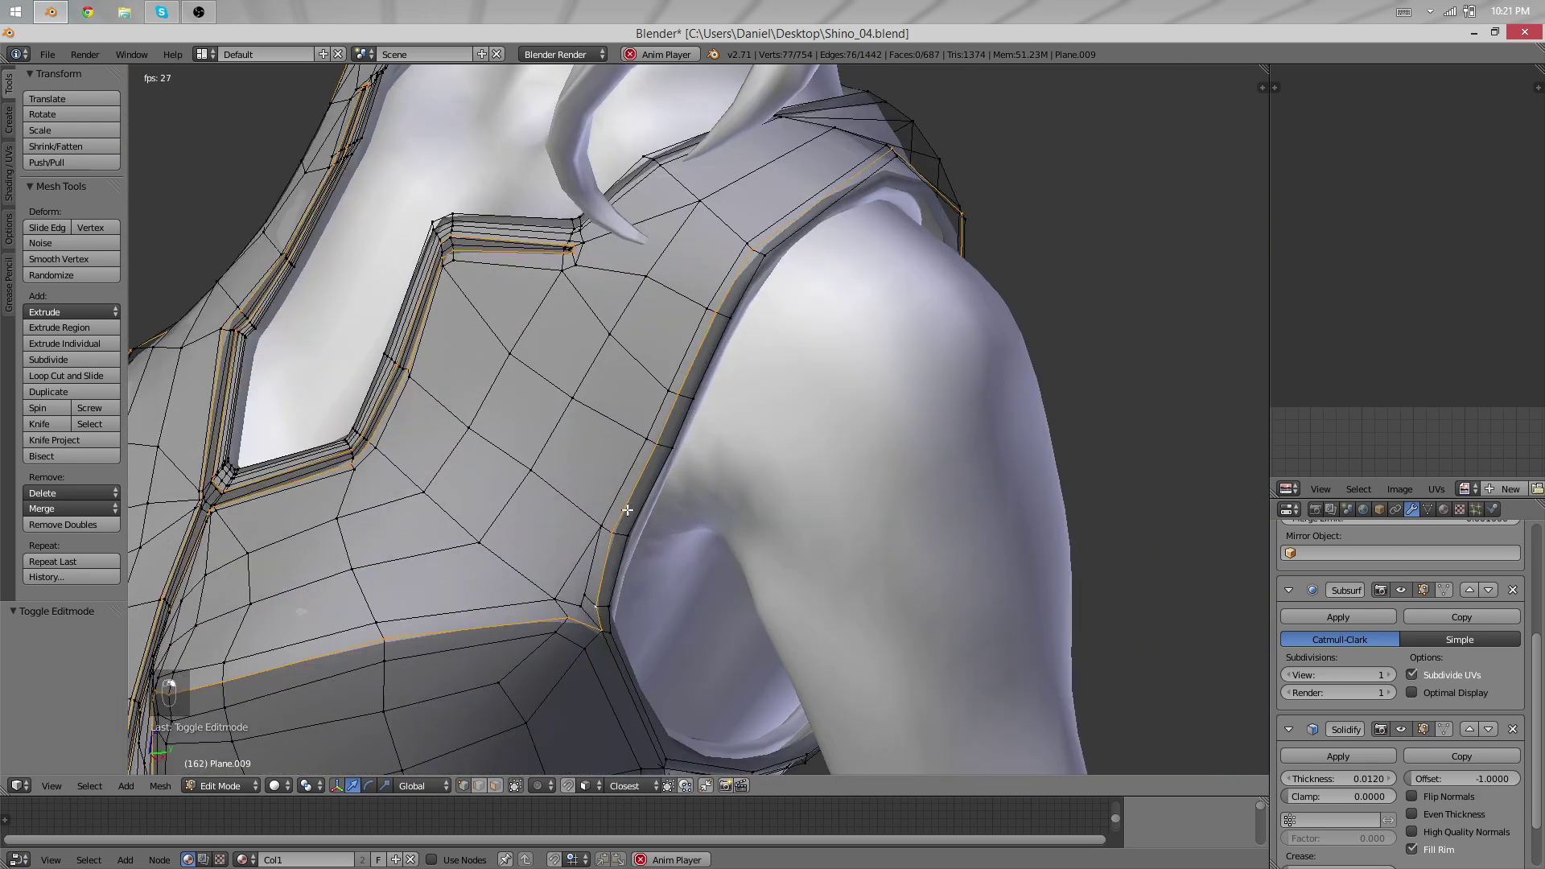
pyautogui.moveTo(821, 399); pyautogui.dragTo(745, 293, button='middle')
pyautogui.scroll(-3, 696, 459)
pyautogui.scroll(3, 745, 293)
pyautogui.keyDown('alt'); pyautogui.keyDown('shift'); pyautogui.rightClick(779, 200); pyautogui.keyUp('shift'); pyautogui.keyUp('alt')
pyautogui.moveTo(354, 365); pyautogui.dragTo(793, 531, button='middle')
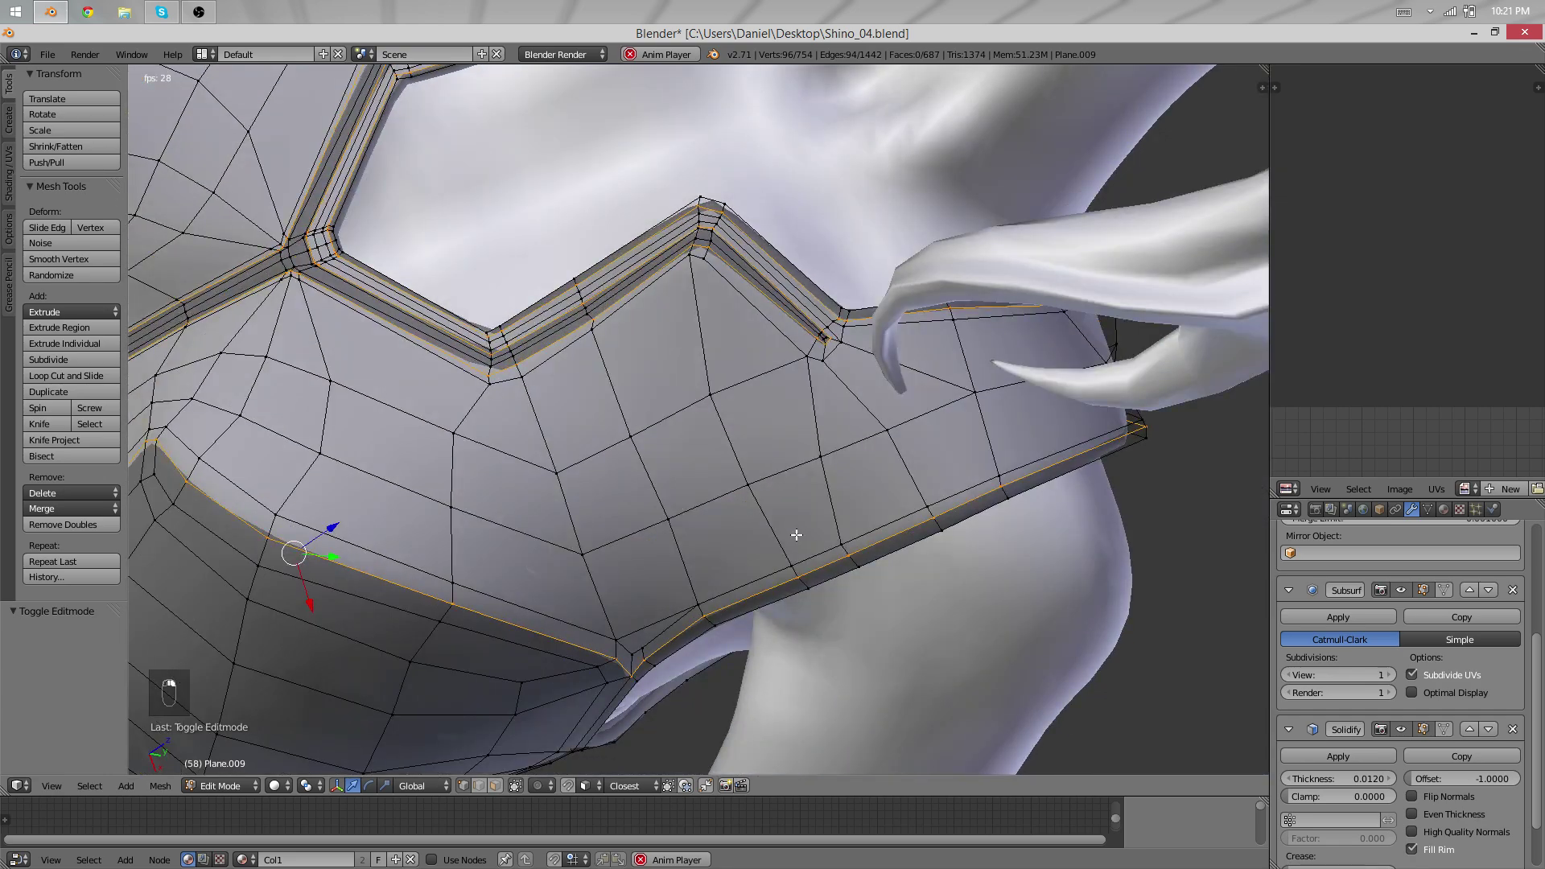
pyautogui.moveTo(796, 535); pyautogui.dragTo(885, 581, button='middle')
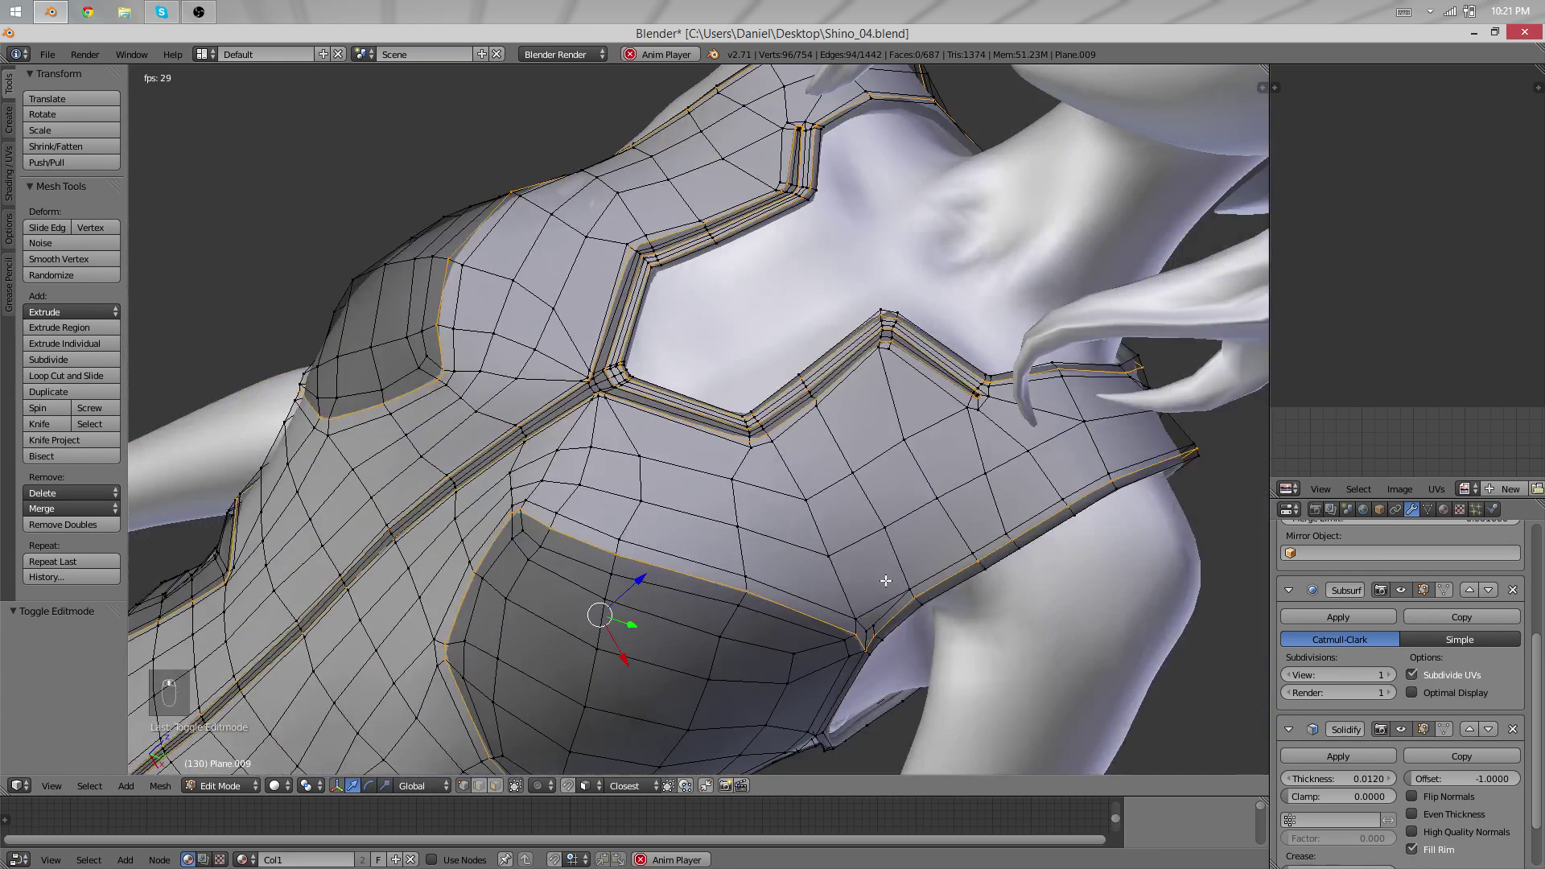
pyautogui.scroll(-4, 885, 580)
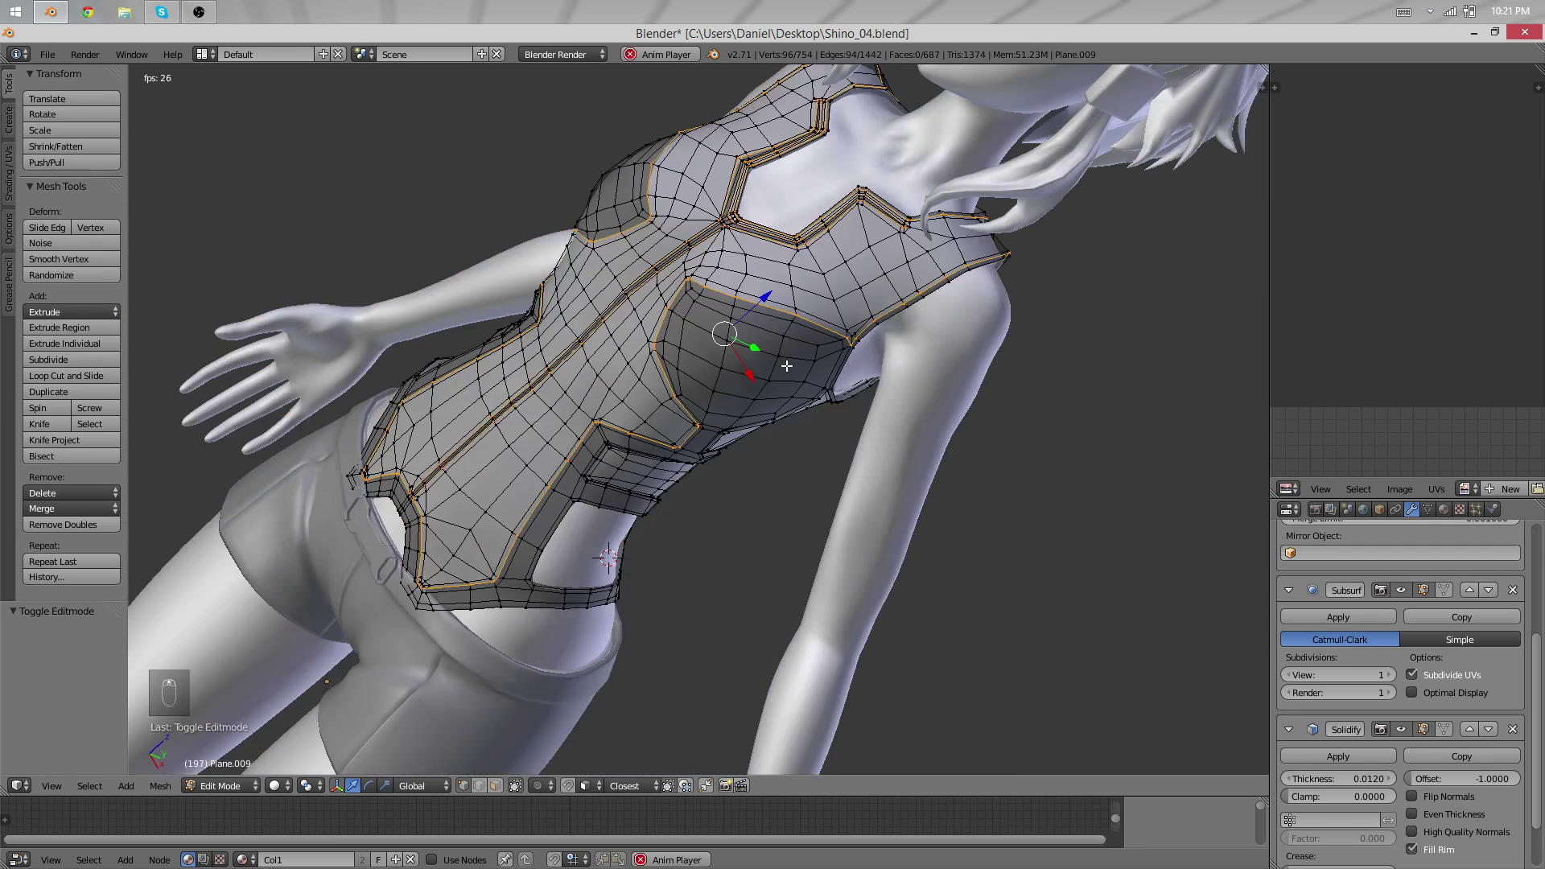
# Turn the border loops into a face selection of the front panel with Select Loop Inner-Region.
pyautogui.hotkey('ctrl', 'e')
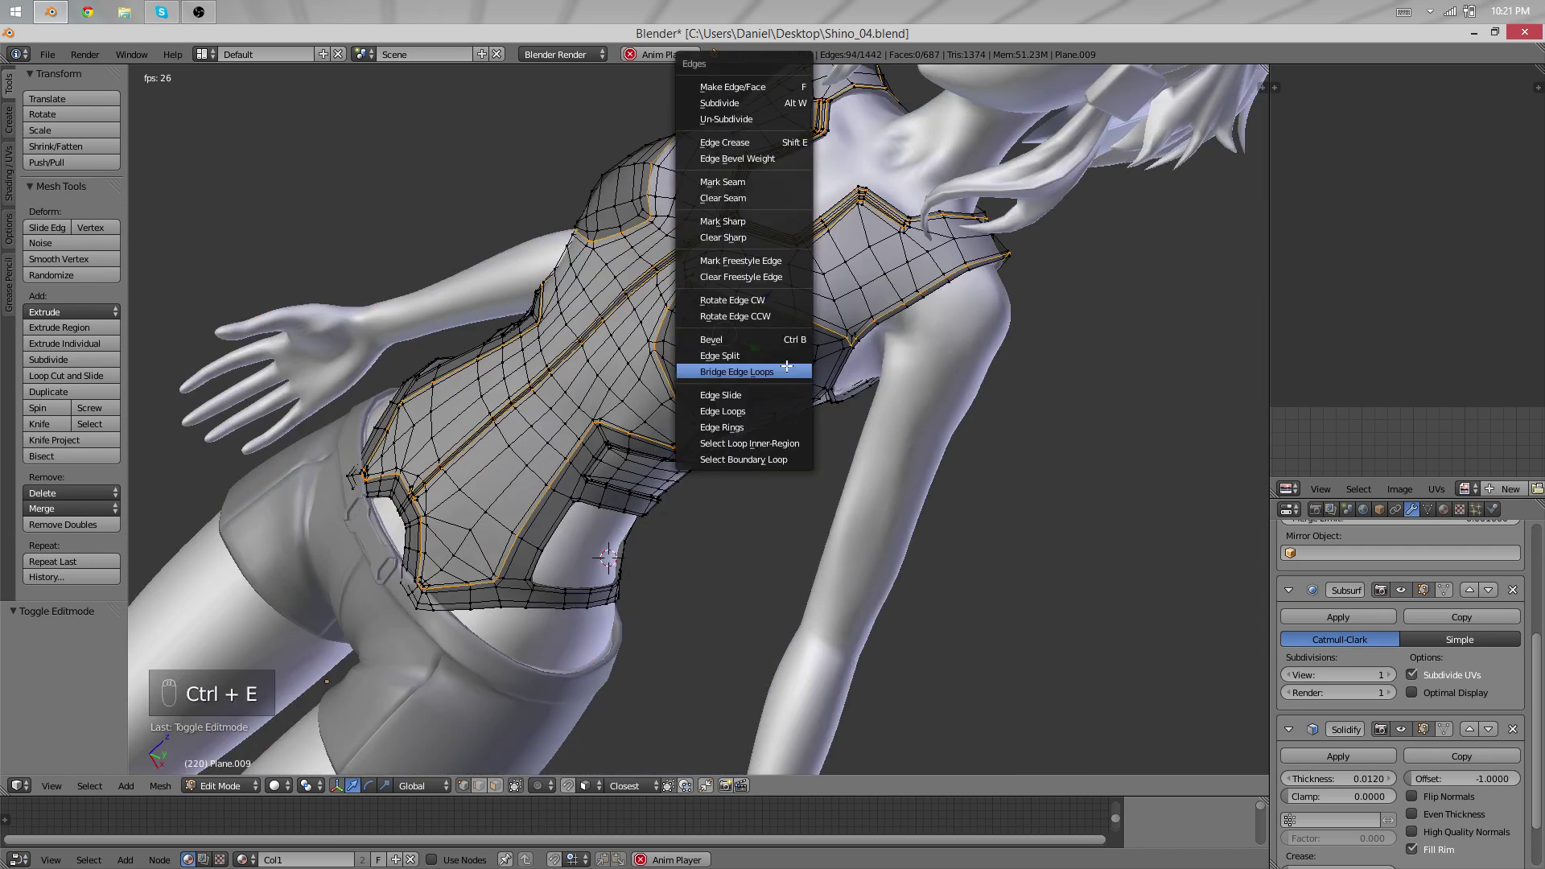
pyautogui.click(757, 447)
pyautogui.scroll(-3, 757, 446)
pyautogui.moveTo(758, 446); pyautogui.dragTo(836, 448, button='middle')
pyautogui.scroll(4, 813, 579)
pyautogui.scroll(2, 832, 438)
pyautogui.scroll(-3, 836, 448)
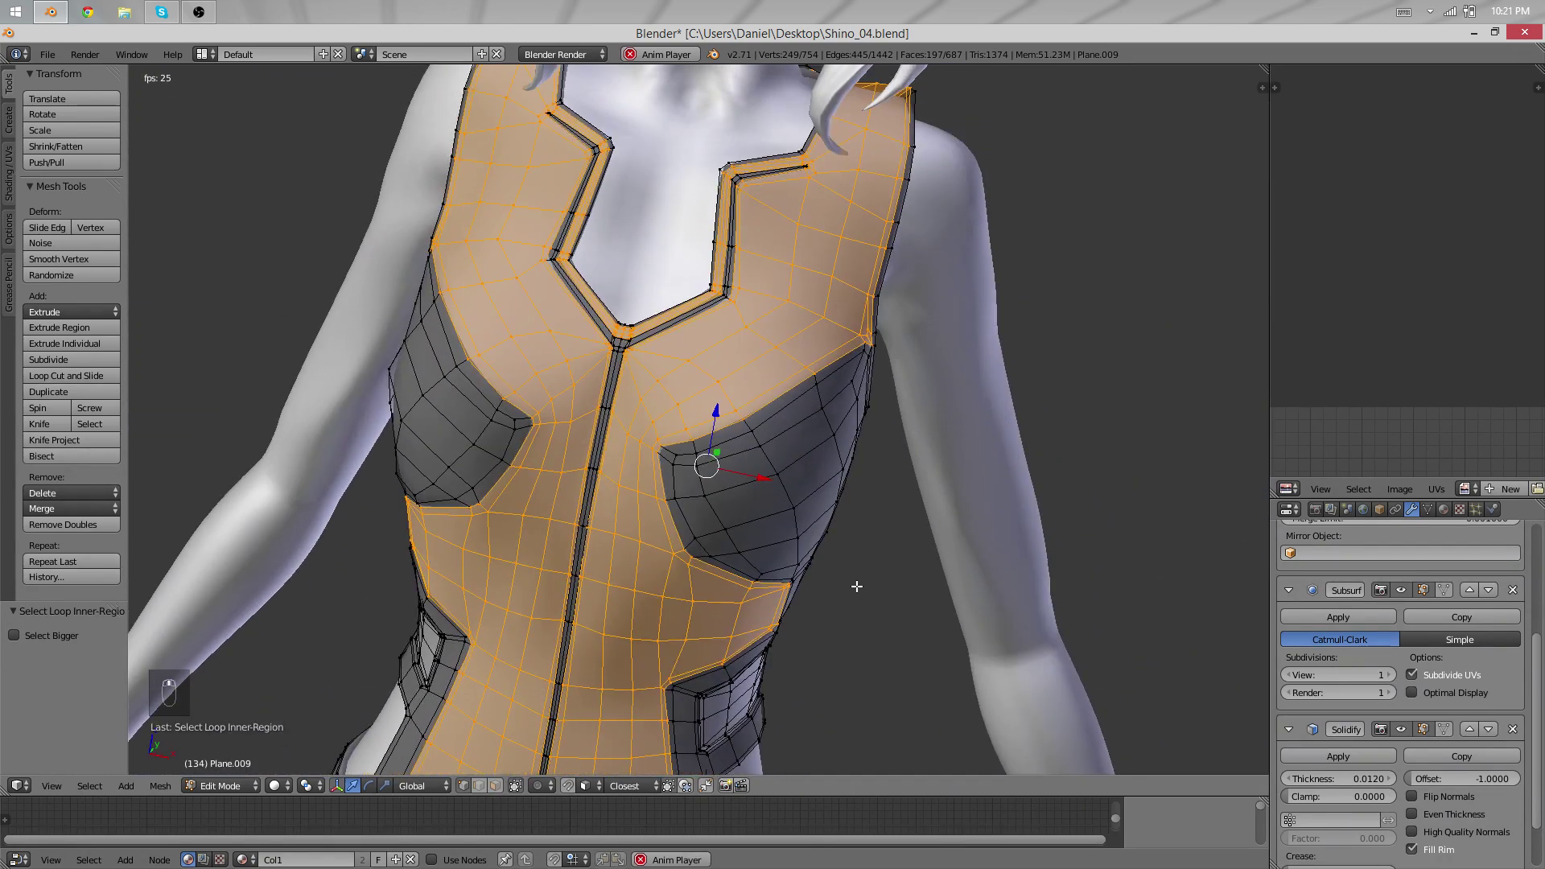
# Examine the selected front panel region along the center strip, chest, and side edges.
pyautogui.scroll(5, 752, 319)
pyautogui.keyDown('shift'); pyautogui.moveTo(753, 319); pyautogui.dragTo(740, 541, button='middle'); pyautogui.keyUp('shift')
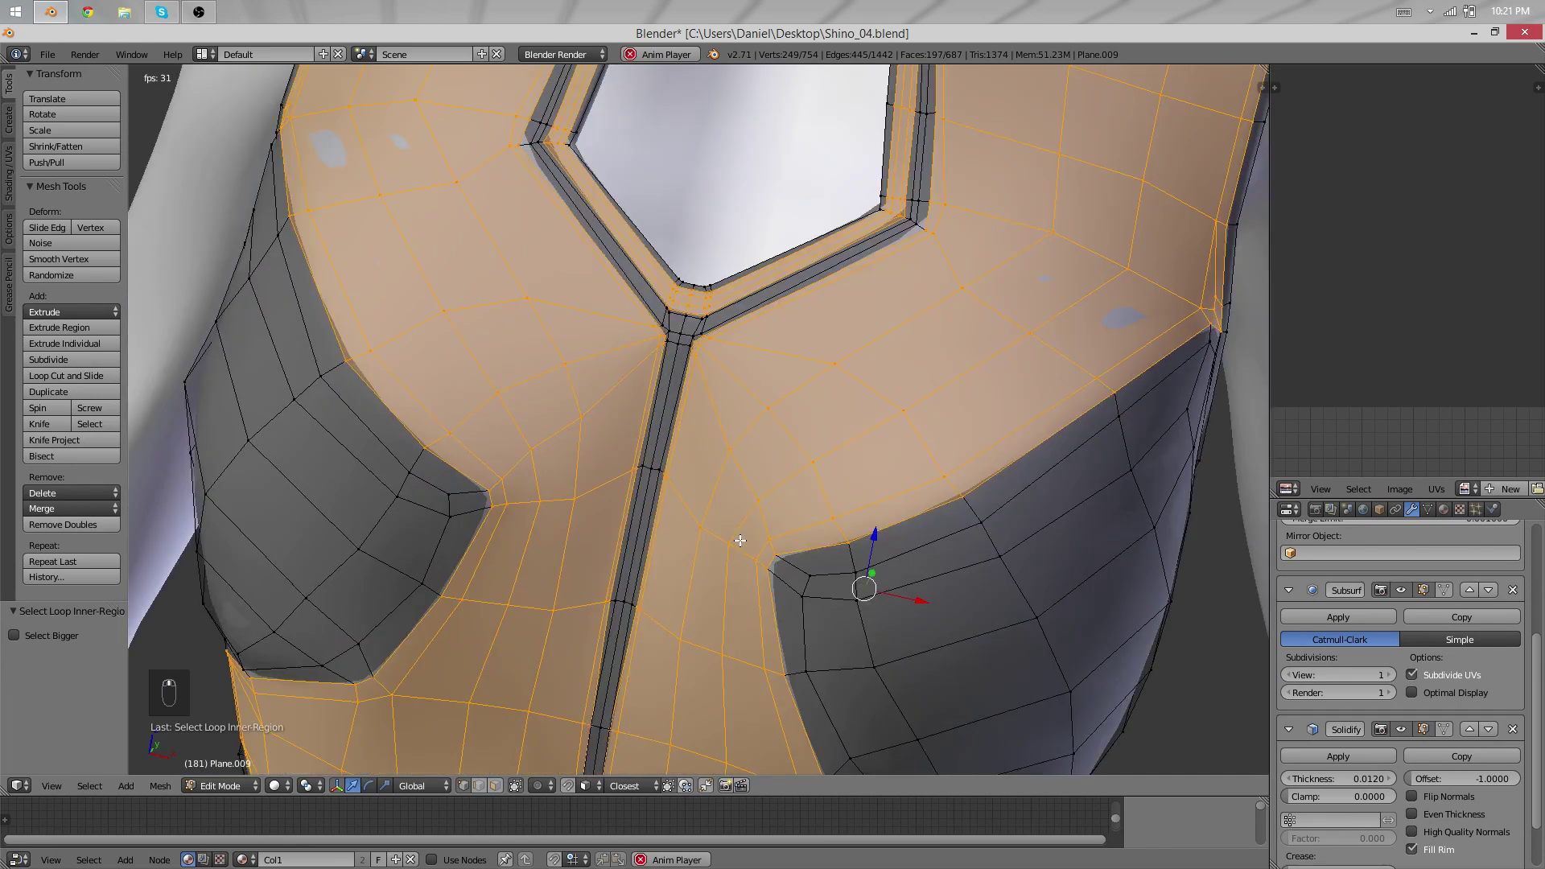
pyautogui.scroll(6, 740, 541)
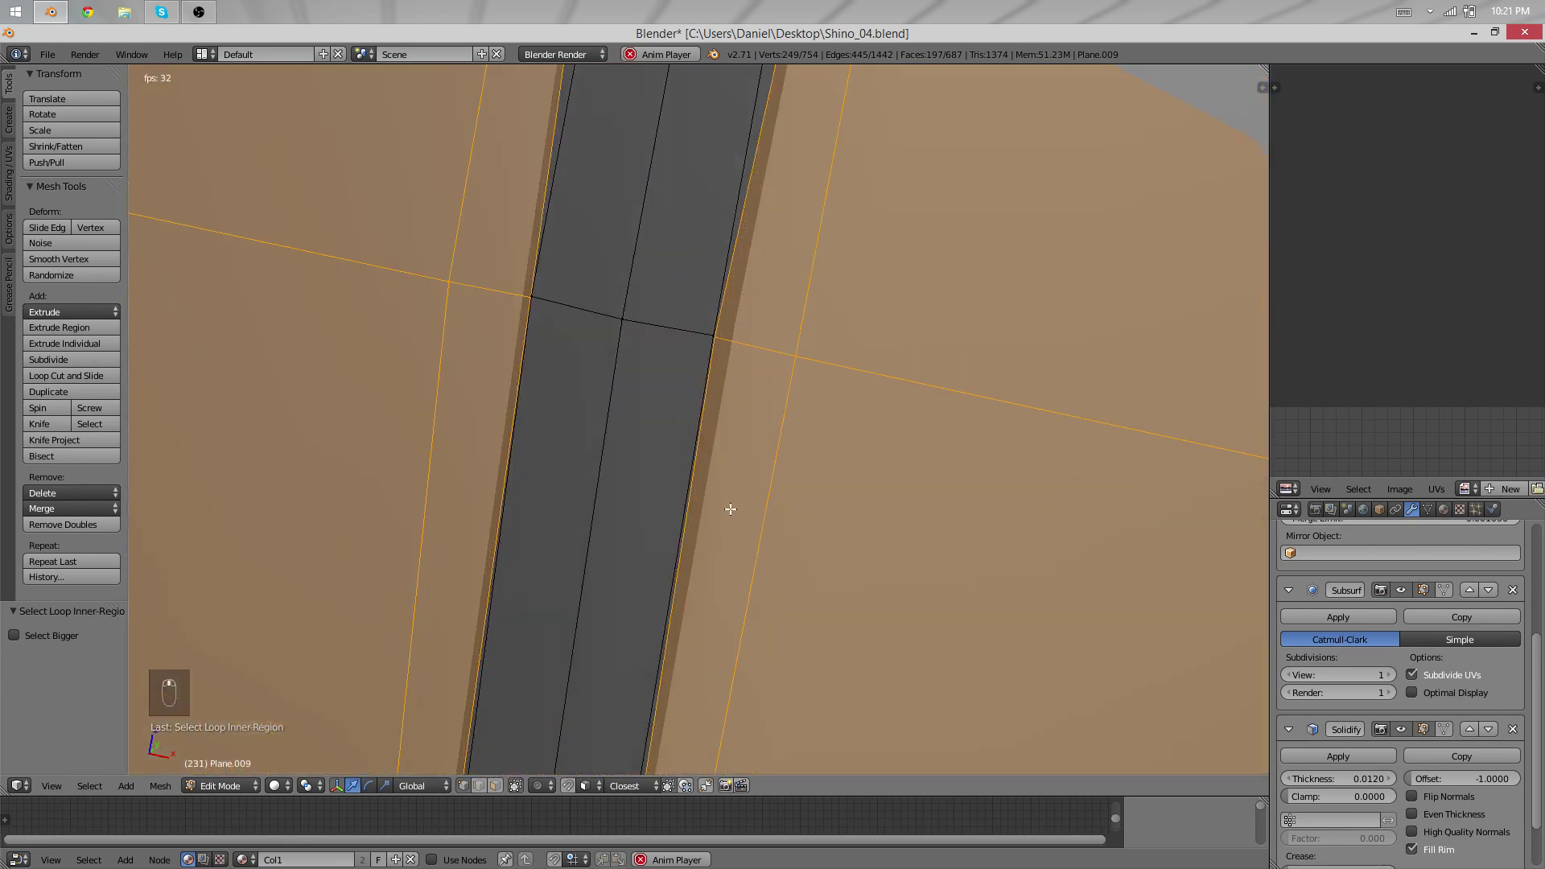
pyautogui.scroll(-5, 727, 473)
pyautogui.scroll(3, 698, 386)
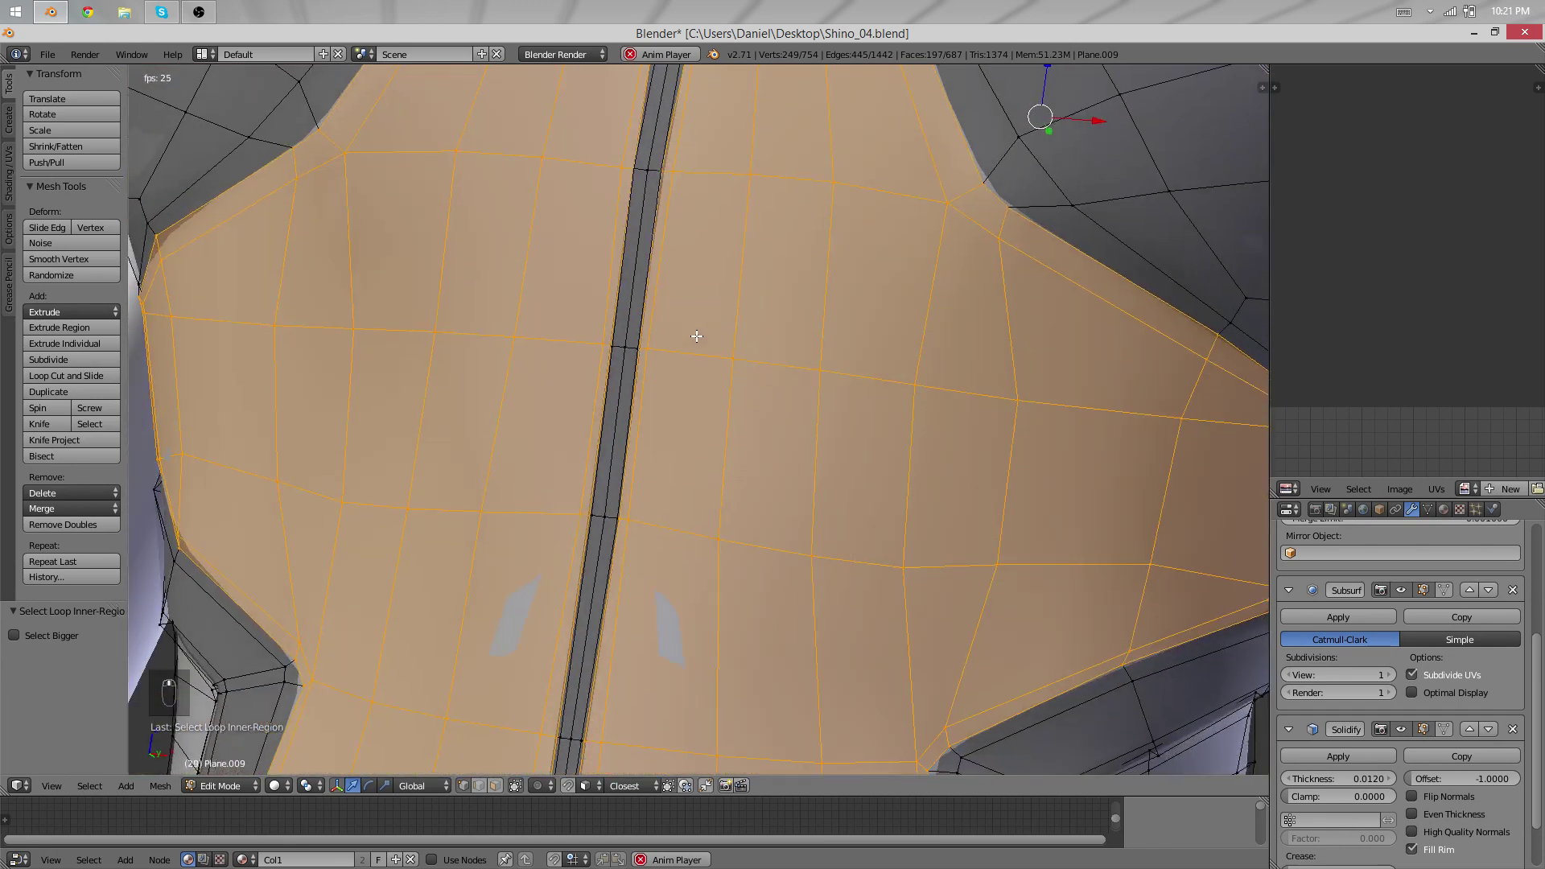
pyautogui.press('-')
pyautogui.scroll(-4, 686, 336)
pyautogui.scroll(4, 1038, 456)
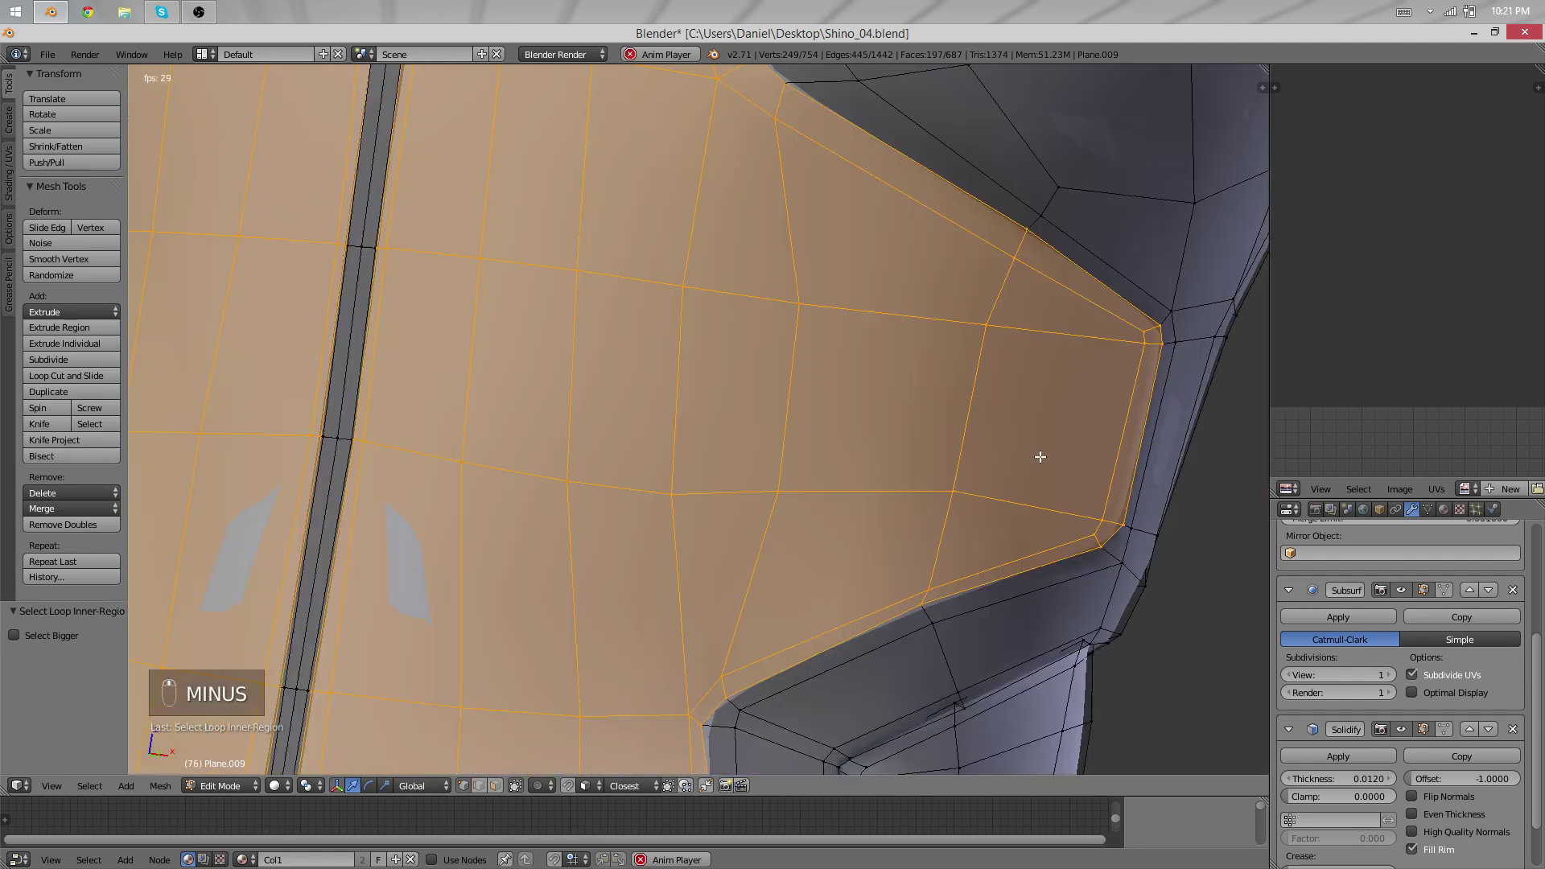
pyautogui.scroll(-3, 1038, 455)
pyautogui.scroll(5, 620, 442)
pyautogui.scroll(-3, 620, 442)
pyautogui.scroll(-1, 848, 355)
pyautogui.scroll(-5, 849, 355)
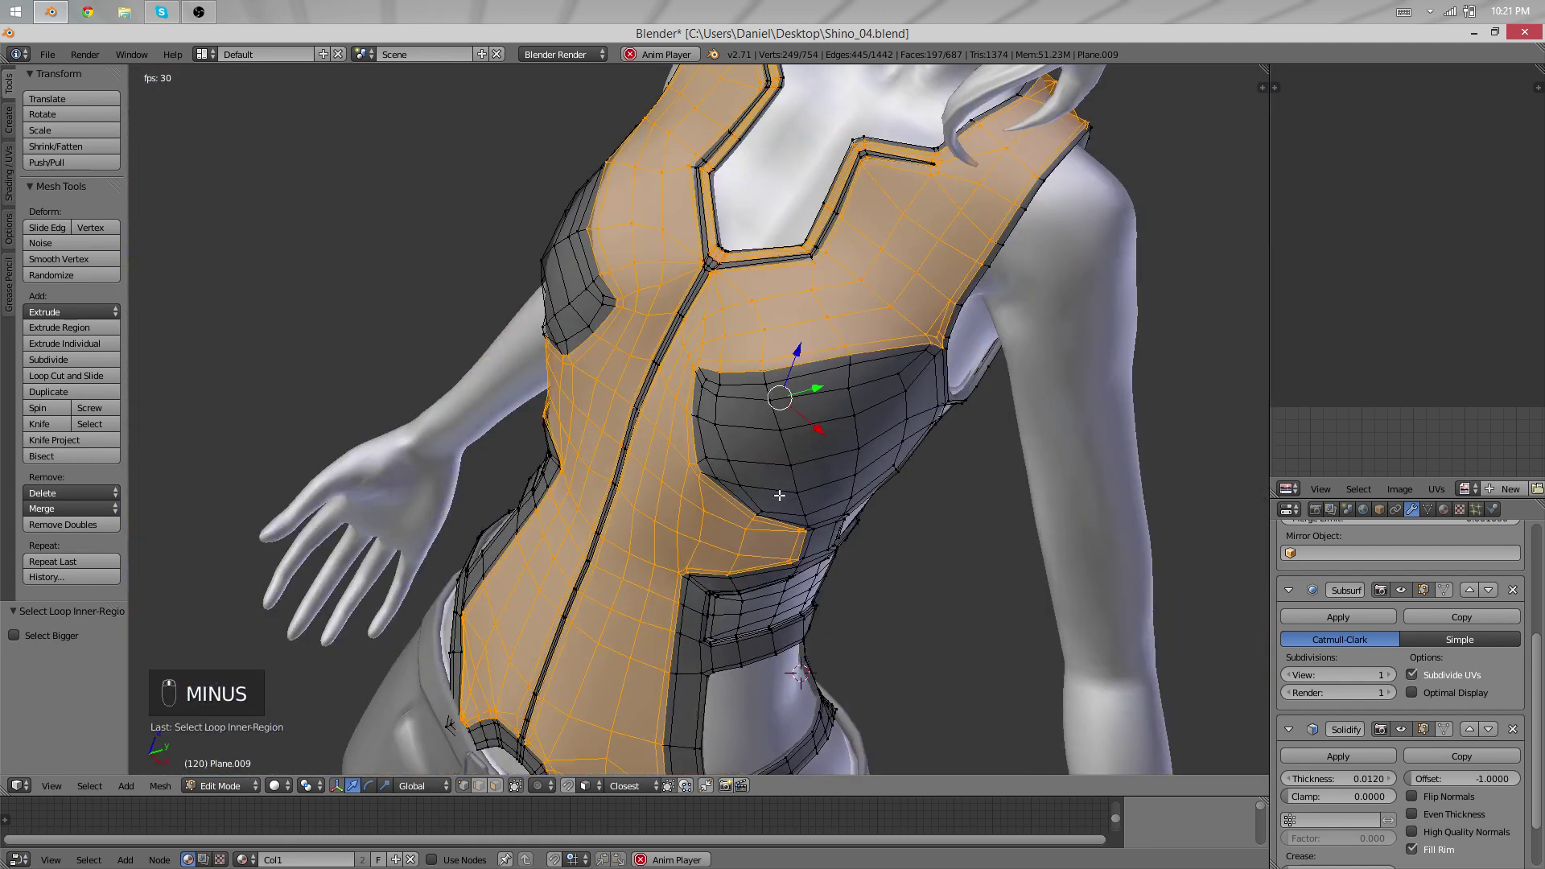
# Extrude the front panel region in place and sink it inward with a Shrink/Fatten offset of 0.010.
pyautogui.press('e')
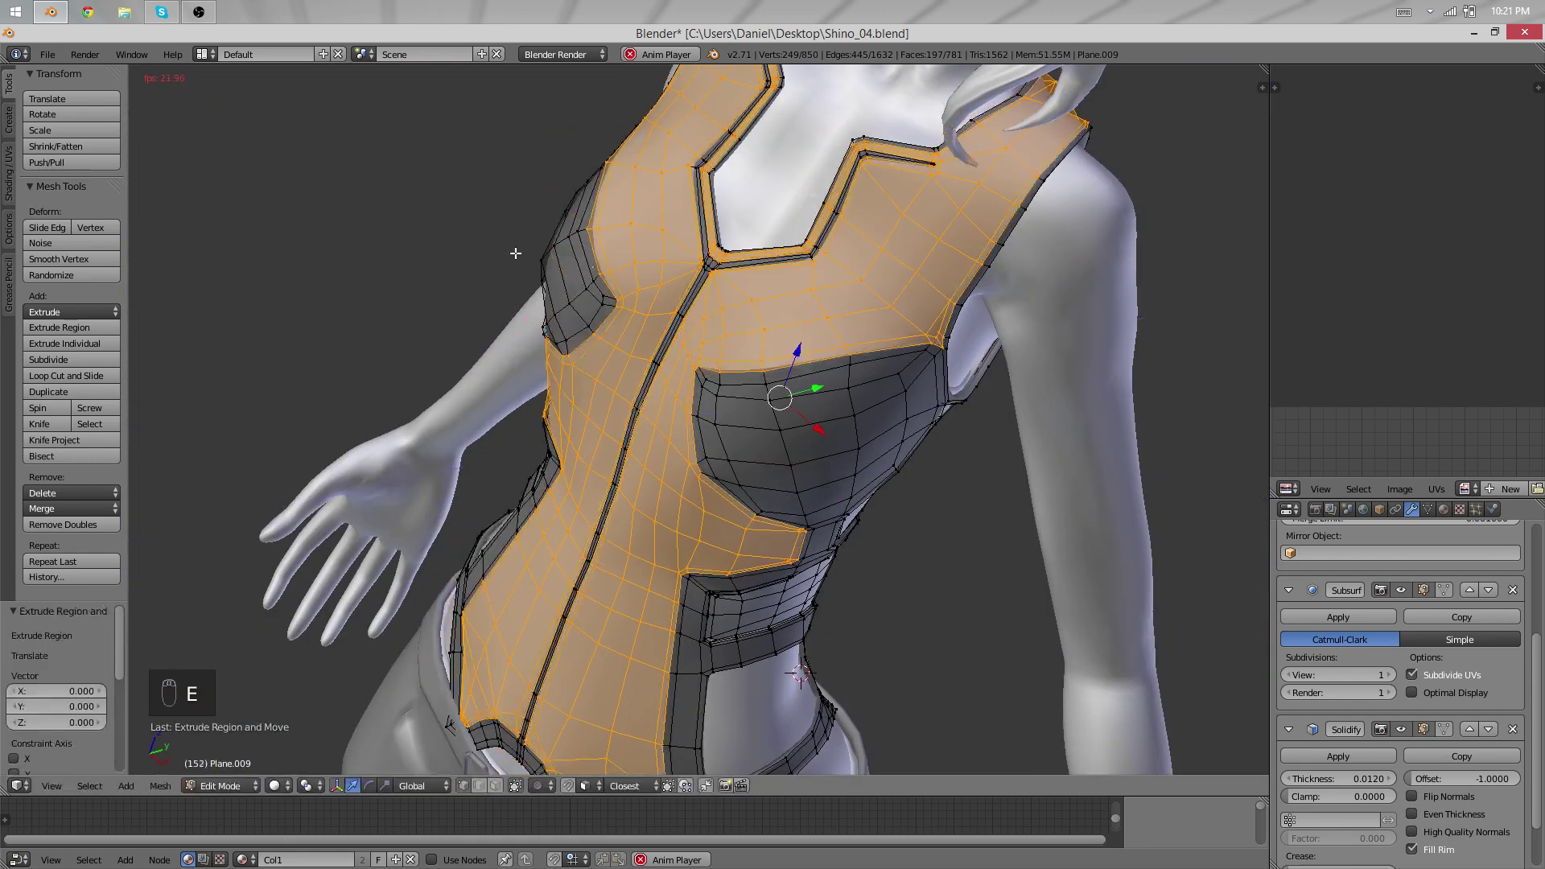
pyautogui.click(69, 148)
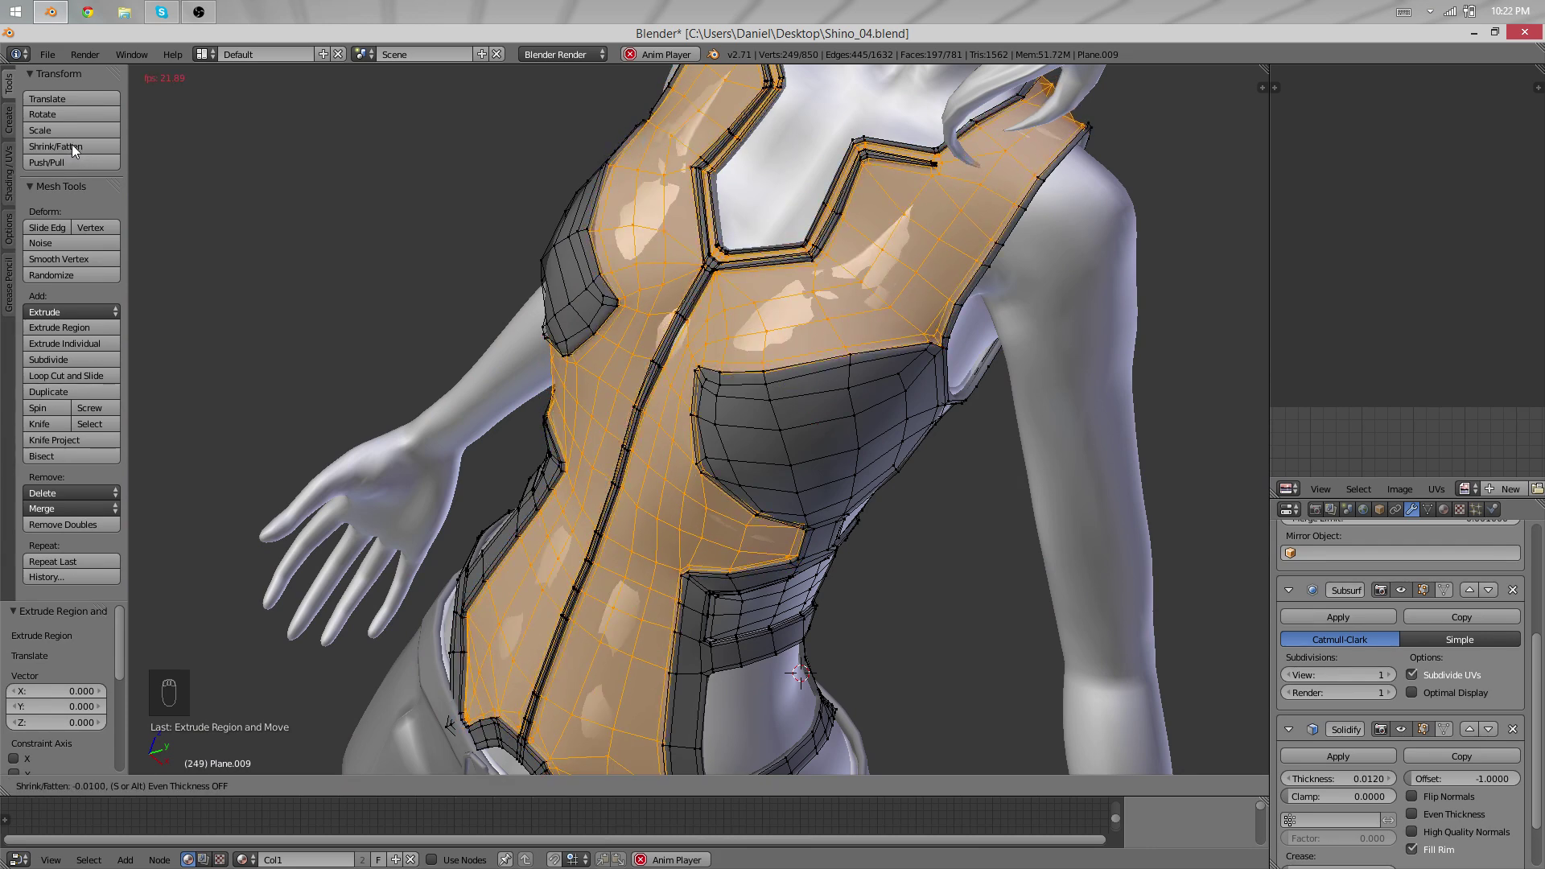
pyautogui.click(72, 148)
pyautogui.scroll(-3, 834, 291)
pyautogui.scroll(5, 693, 372)
pyautogui.keyDown('shift'); pyautogui.moveTo(834, 292); pyautogui.dragTo(799, 198, button='middle'); pyautogui.keyUp('shift')
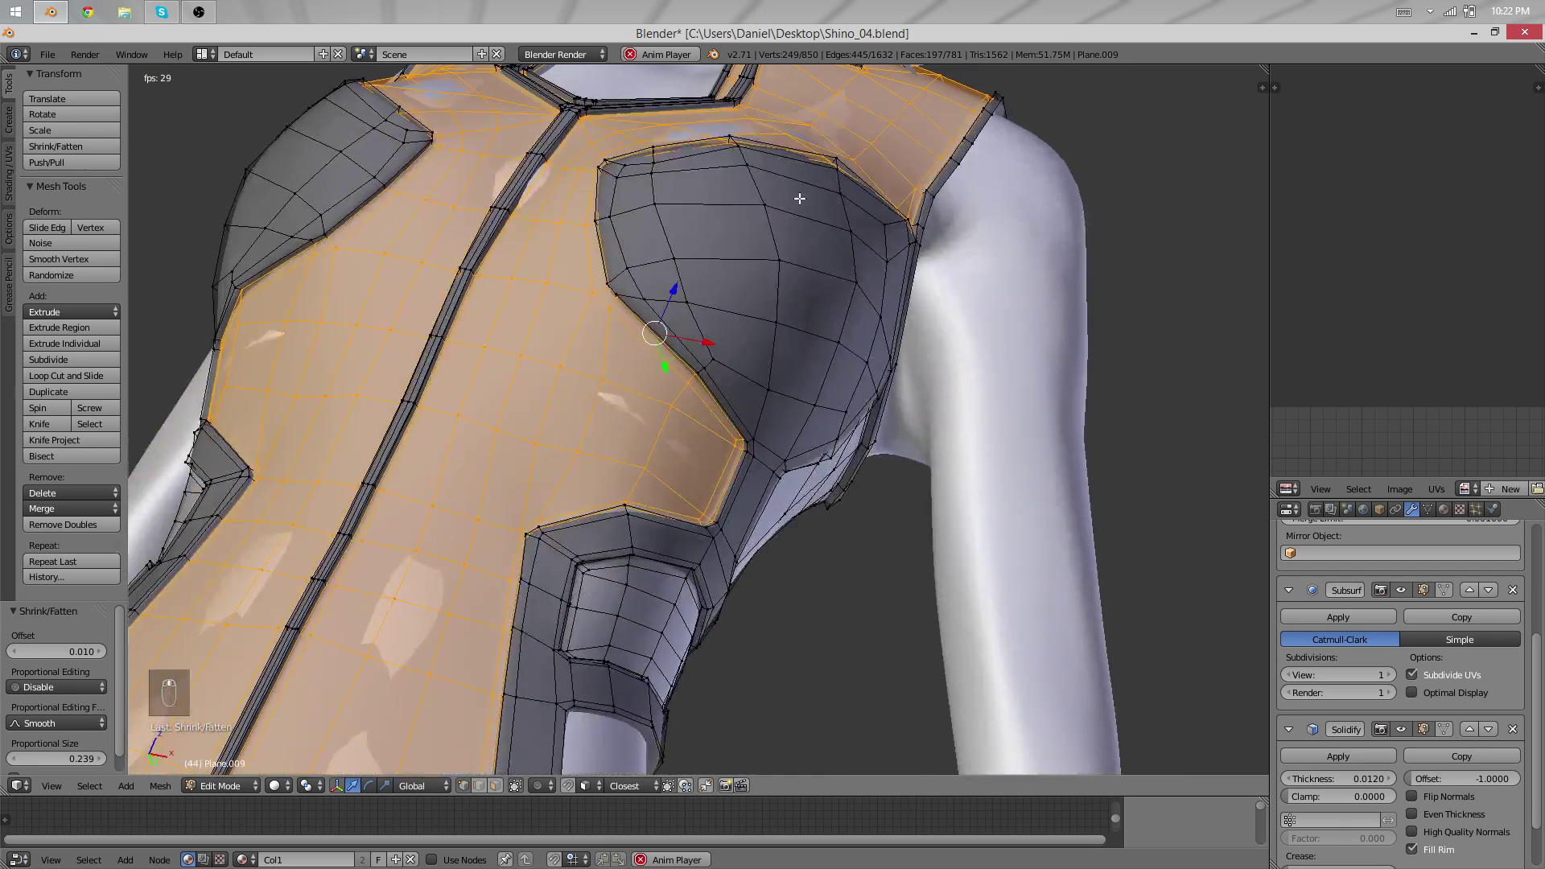
pyautogui.scroll(4, 804, 325)
pyautogui.keyDown('shift'); pyautogui.moveTo(766, 405); pyautogui.dragTo(684, 435, button='middle'); pyautogui.keyUp('shift')
pyautogui.scroll(-2, 683, 437)
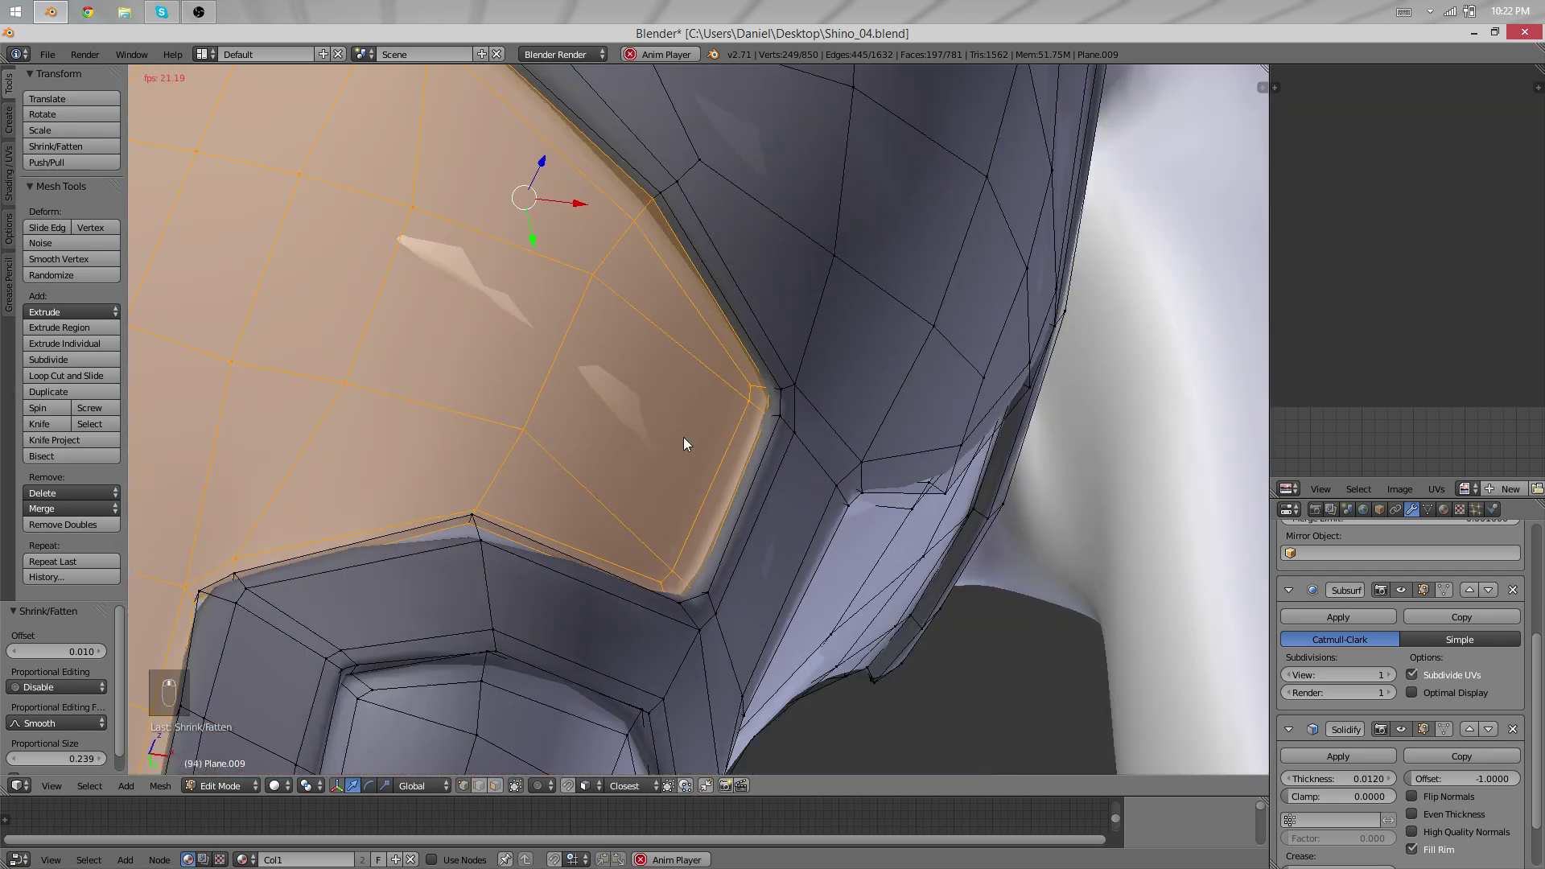
# Check the recessed front panel in object mode for overlap with the body underneath.
pyautogui.press('Tab')
pyautogui.scroll(-3, 692, 431)
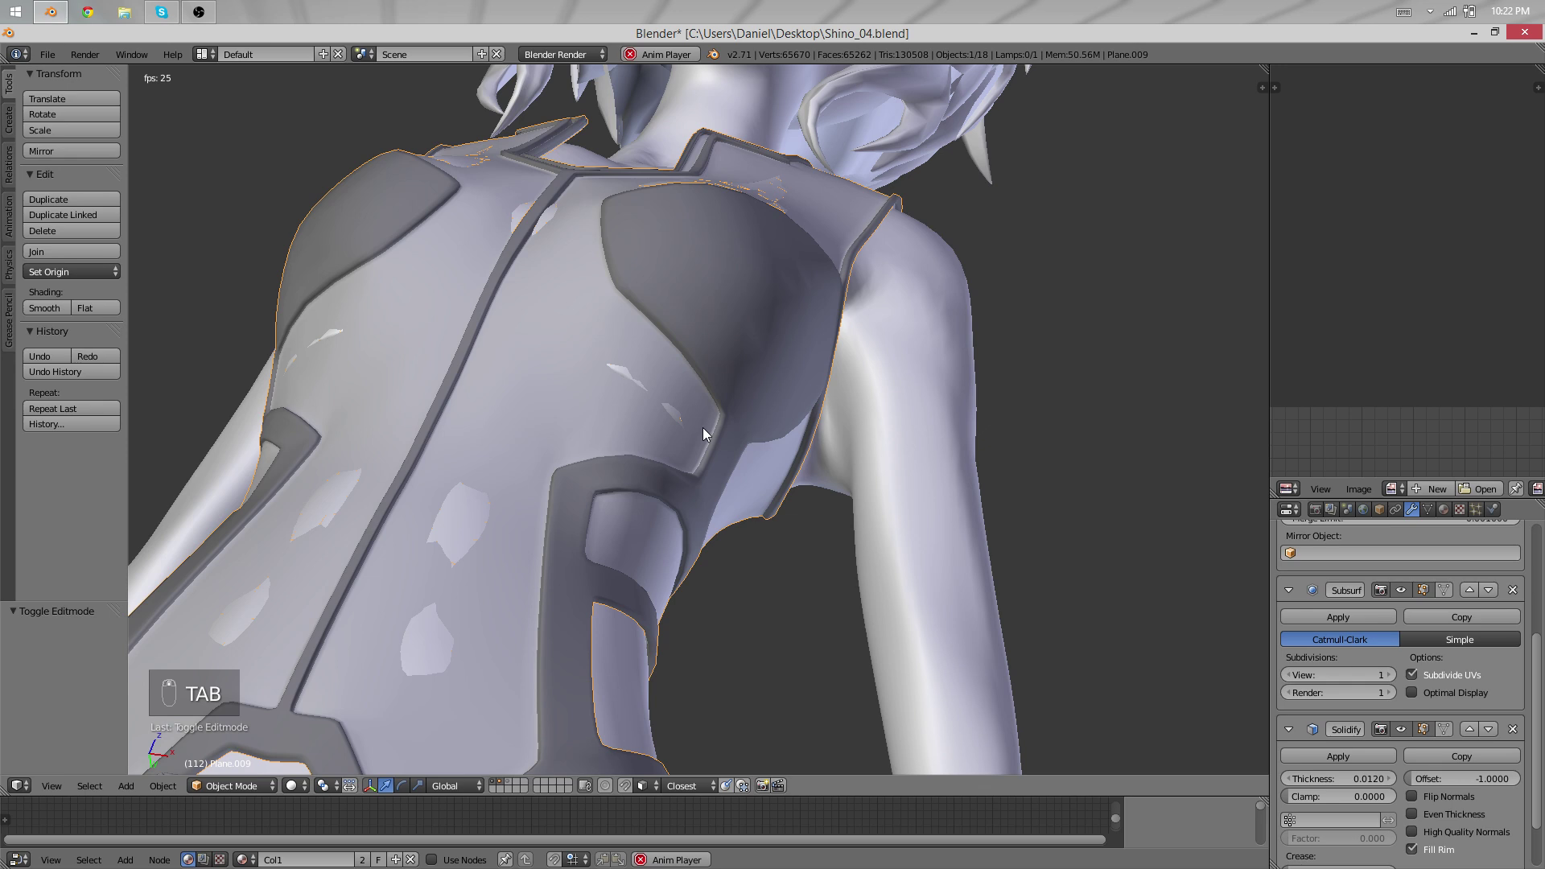
pyautogui.press('Tab')
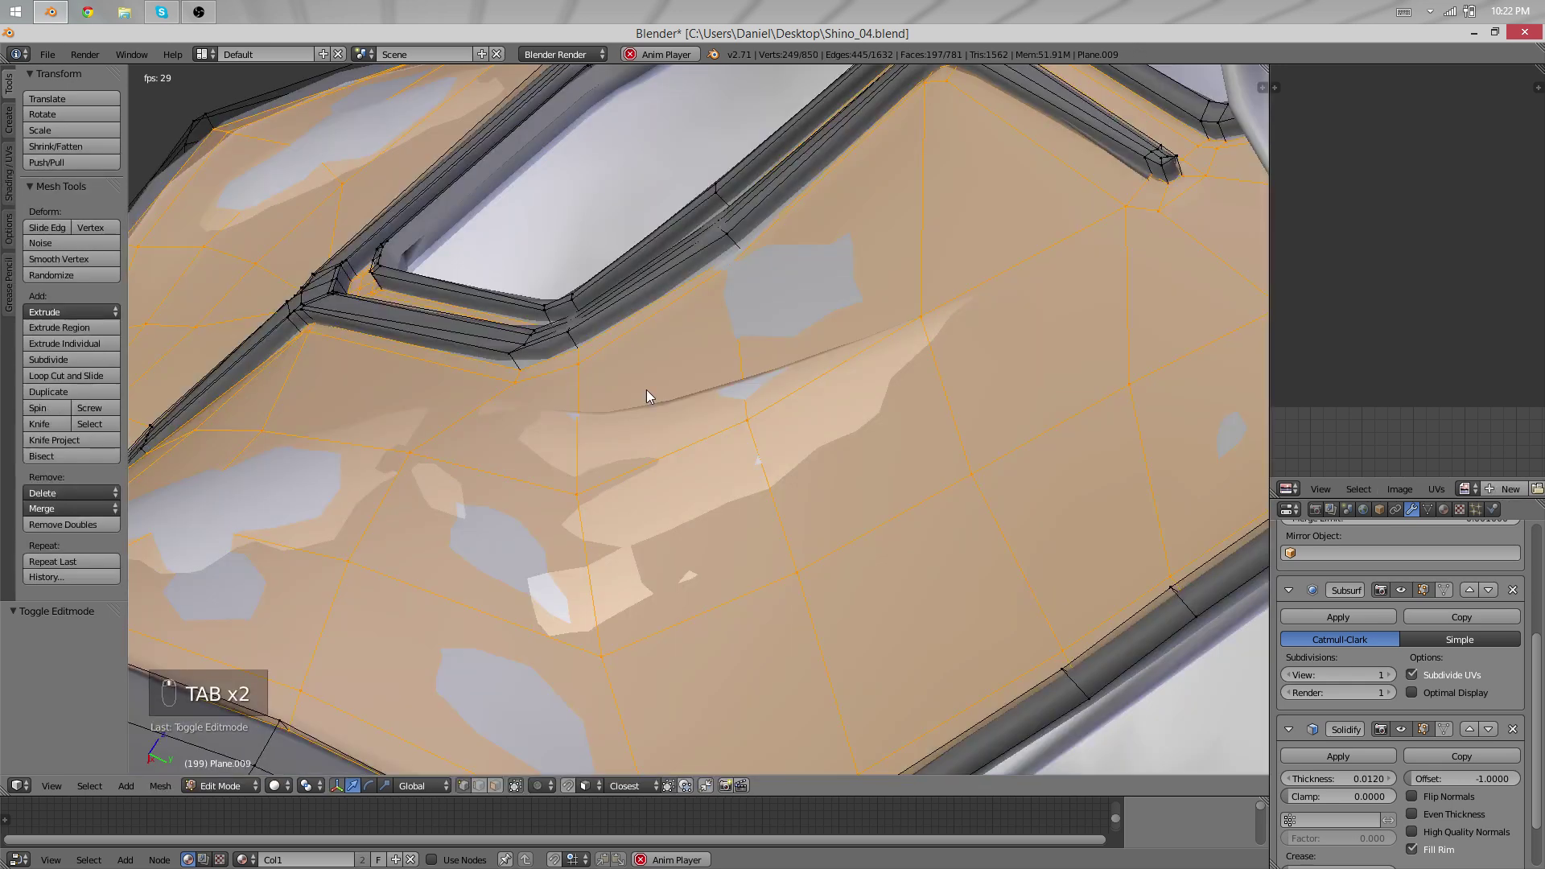
pyautogui.press('Tab')
pyautogui.moveTo(646, 389); pyautogui.dragTo(603, 398, button='middle')
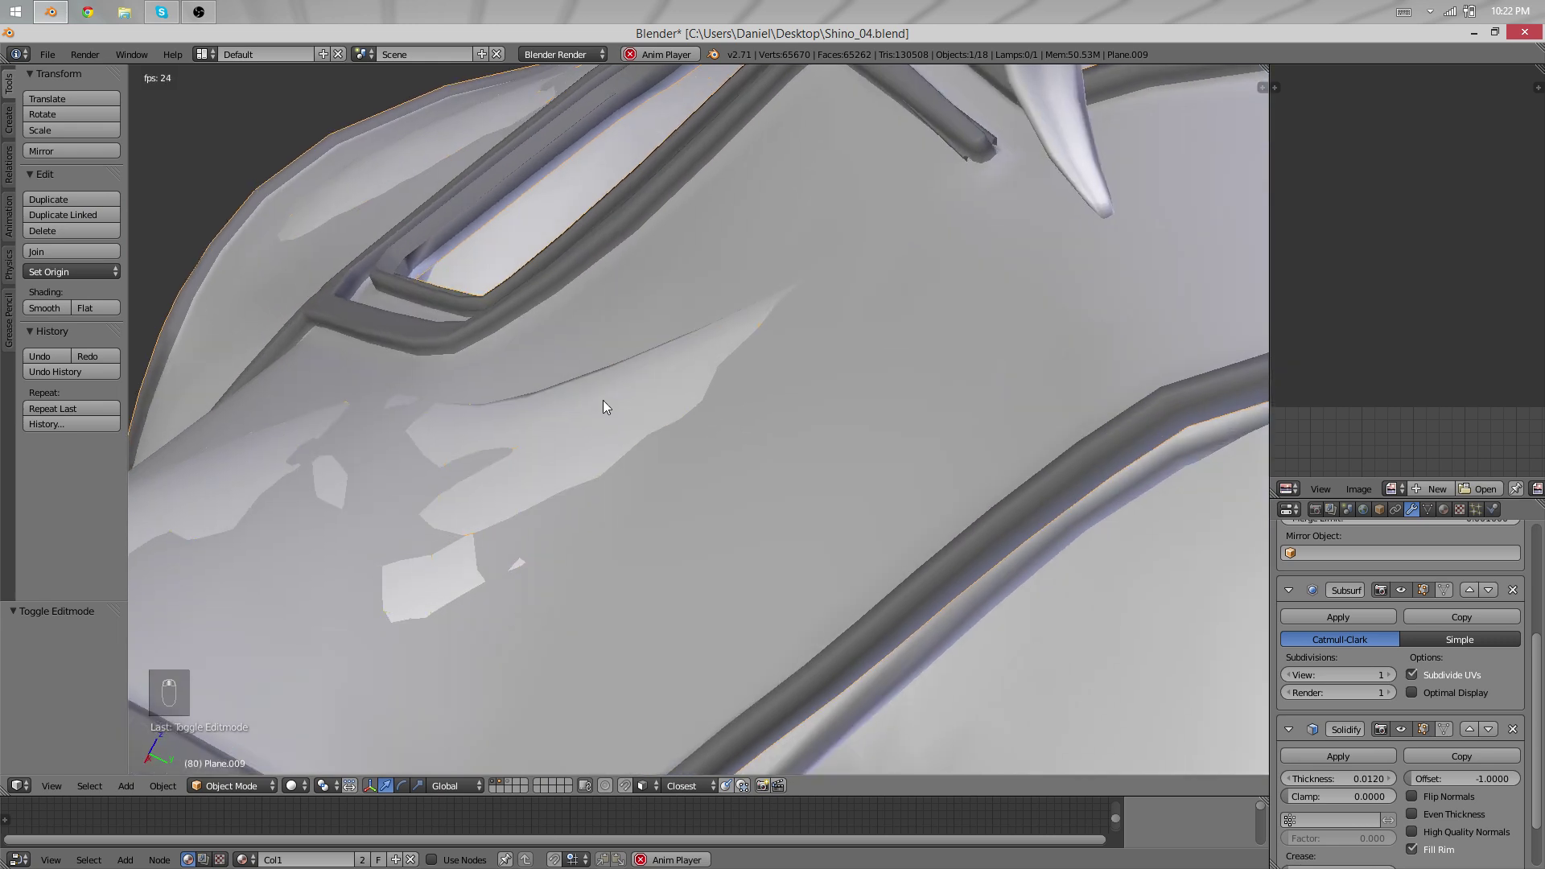
# Undo the front panel's extrusion, Shrink/Fatten and region selection, and return to editing the mesh.
pyautogui.press('Tab')
pyautogui.hotkey('ctrl', 'z')
pyautogui.hotkey('ctrl', 'z')
pyautogui.press('Tab')
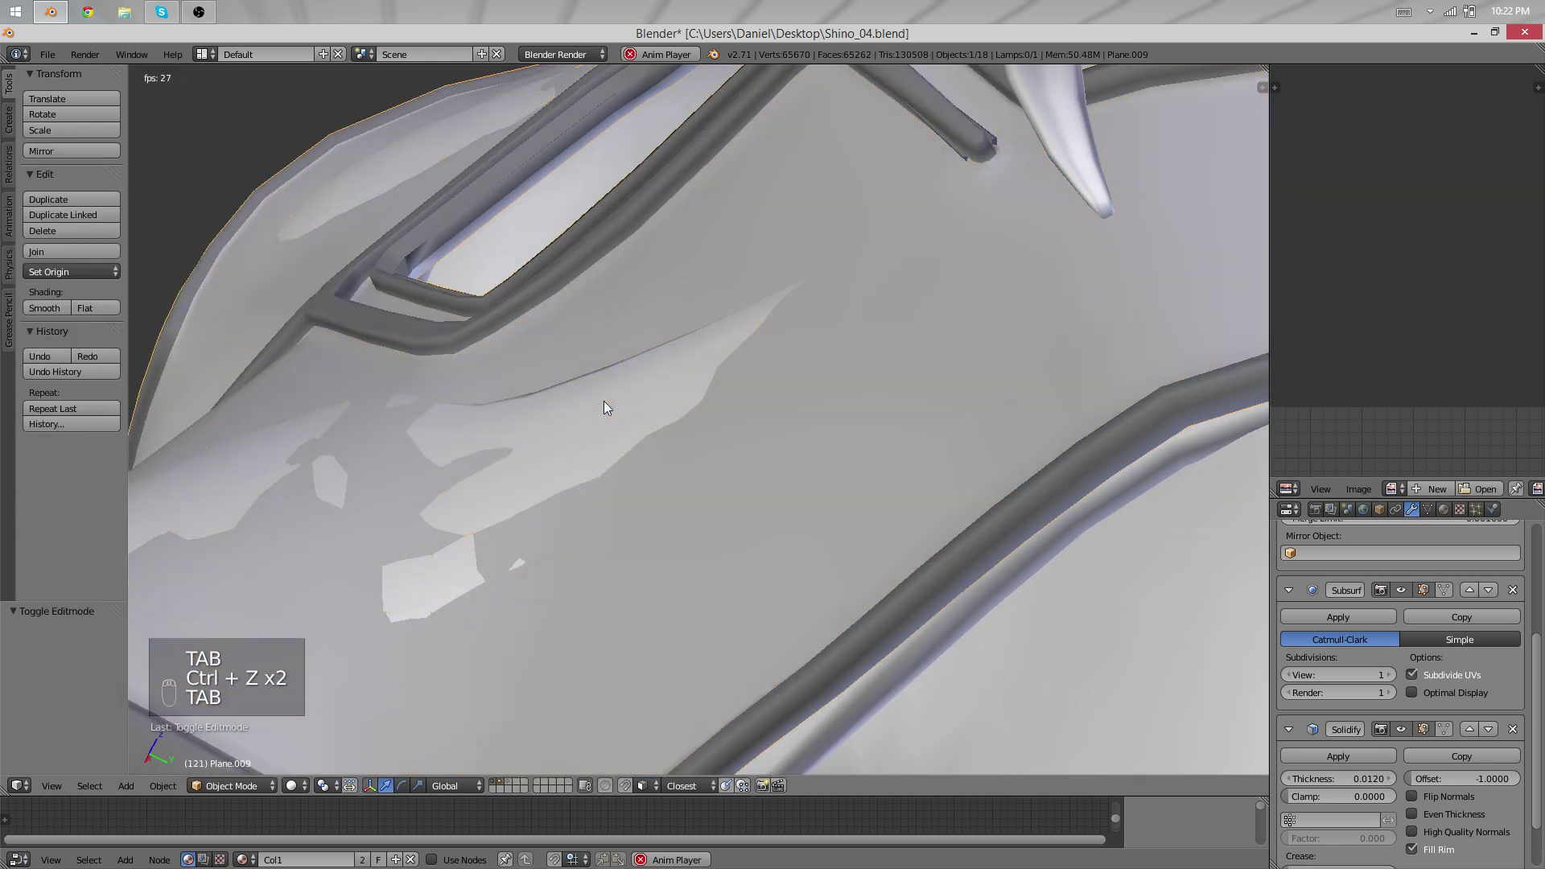
pyautogui.hotkey('ctrl', 'z')
pyautogui.hotkey('ctrl', 'z')
pyautogui.hotkey('ctrl', 'z')
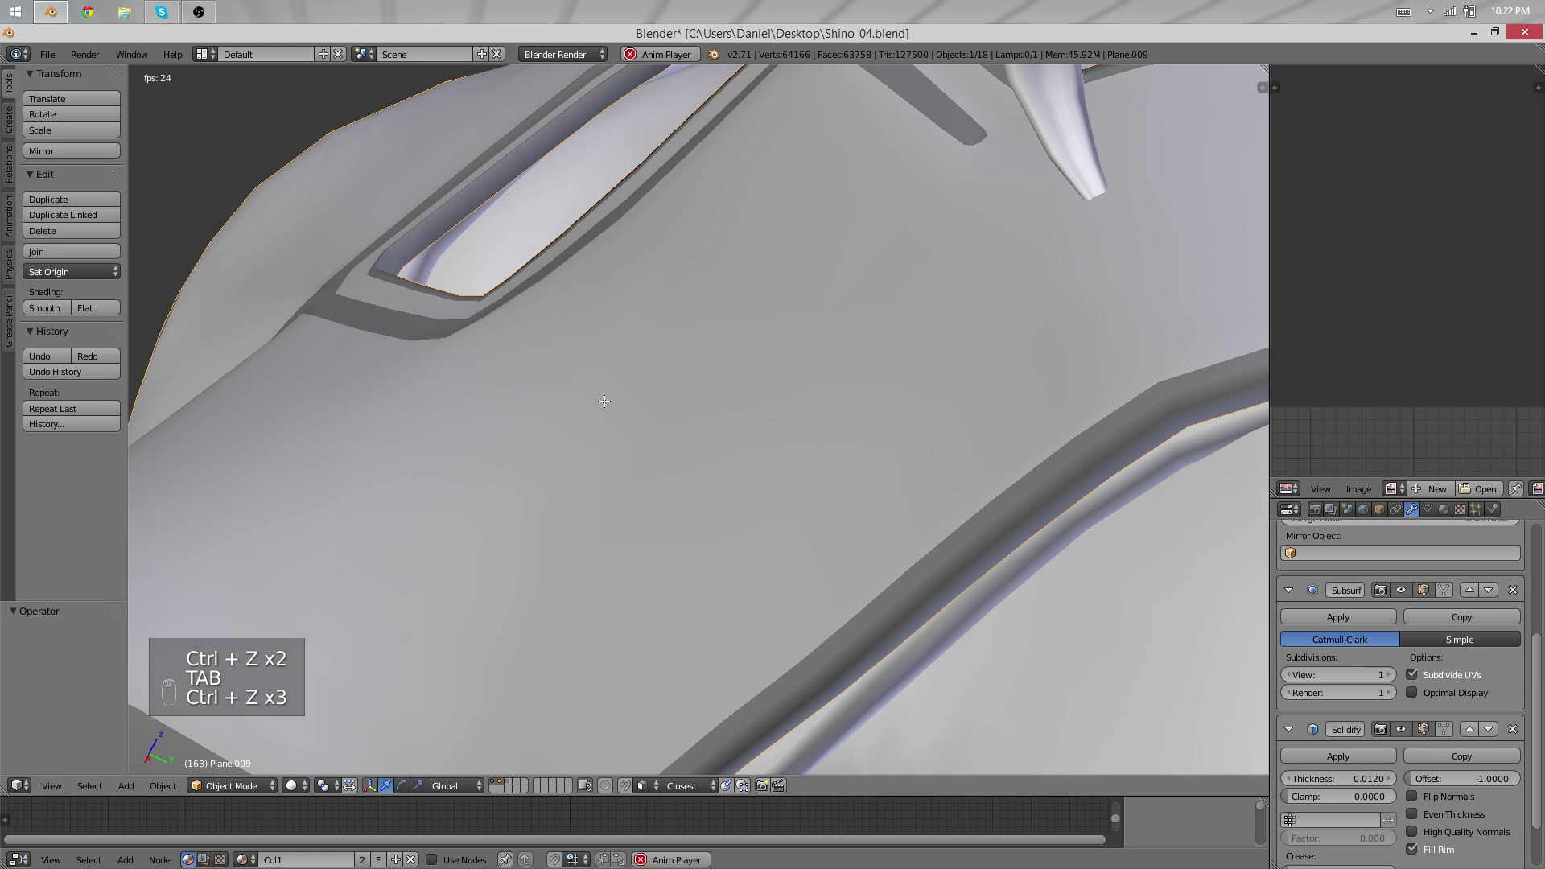
pyautogui.press('Tab')
pyautogui.hotkey('ctrl', 'shift', 'z')
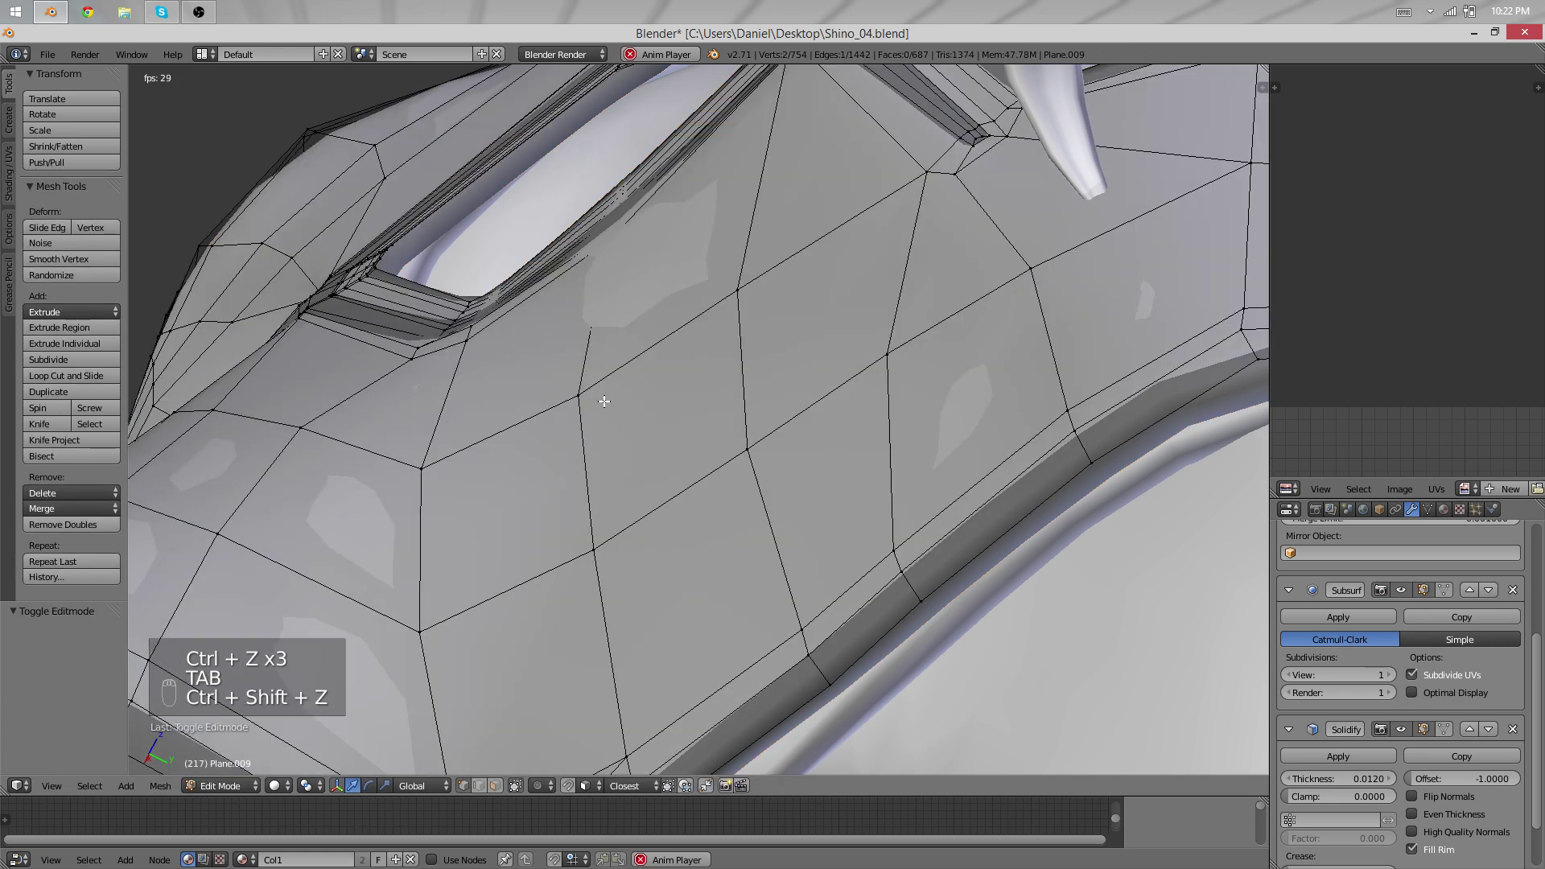
pyautogui.hotkey('ctrl', 'z')
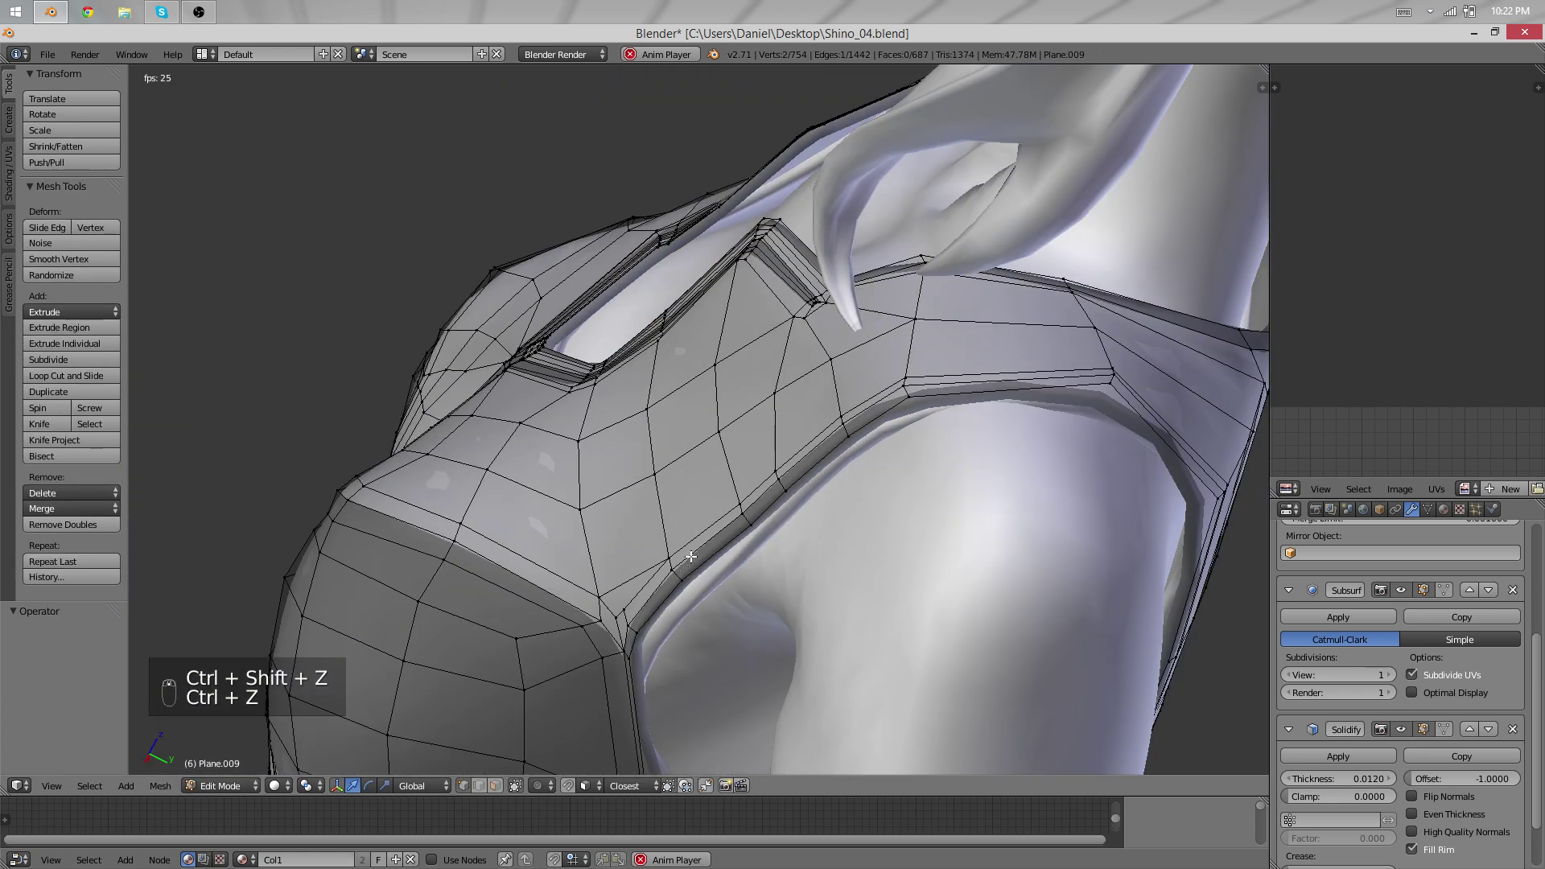
# Select the light panel's border edge loops along the armhole, the chest cup and the neckline.
pyautogui.keyDown('alt'); pyautogui.rightClick(690, 557); pyautogui.keyUp('alt')
pyautogui.keyDown('alt'); pyautogui.keyDown('shift'); pyautogui.rightClick(483, 555); pyautogui.keyUp('shift'); pyautogui.keyUp('alt')
pyautogui.moveTo(773, 411); pyautogui.dragTo(840, 397, button='middle')
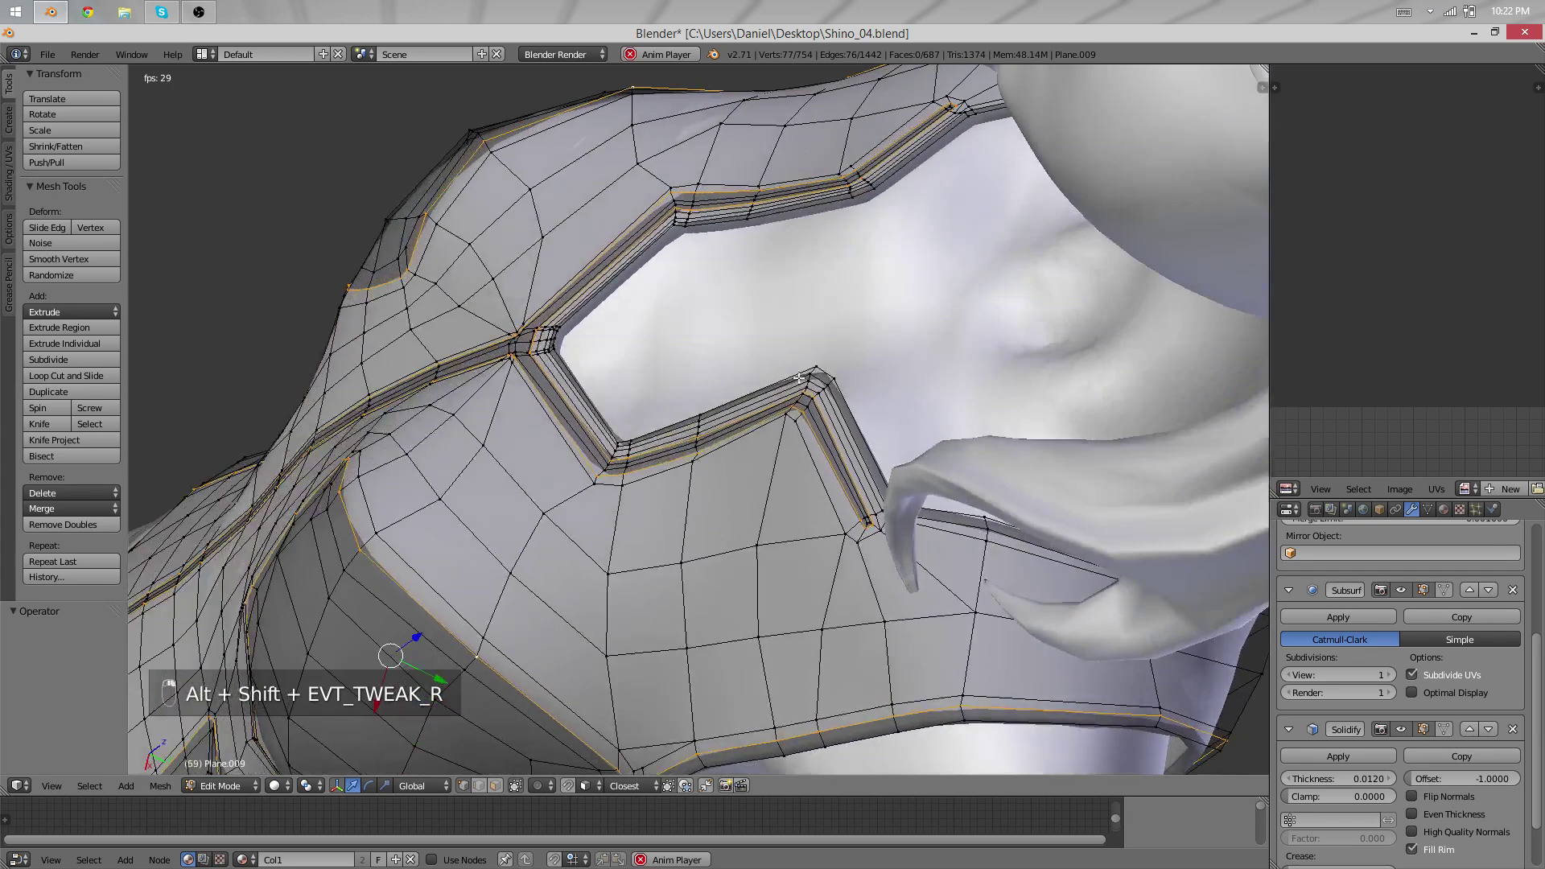
pyautogui.keyDown('alt'); pyautogui.keyDown('shift'); pyautogui.rightClick(781, 402); pyautogui.keyUp('shift'); pyautogui.keyUp('alt')
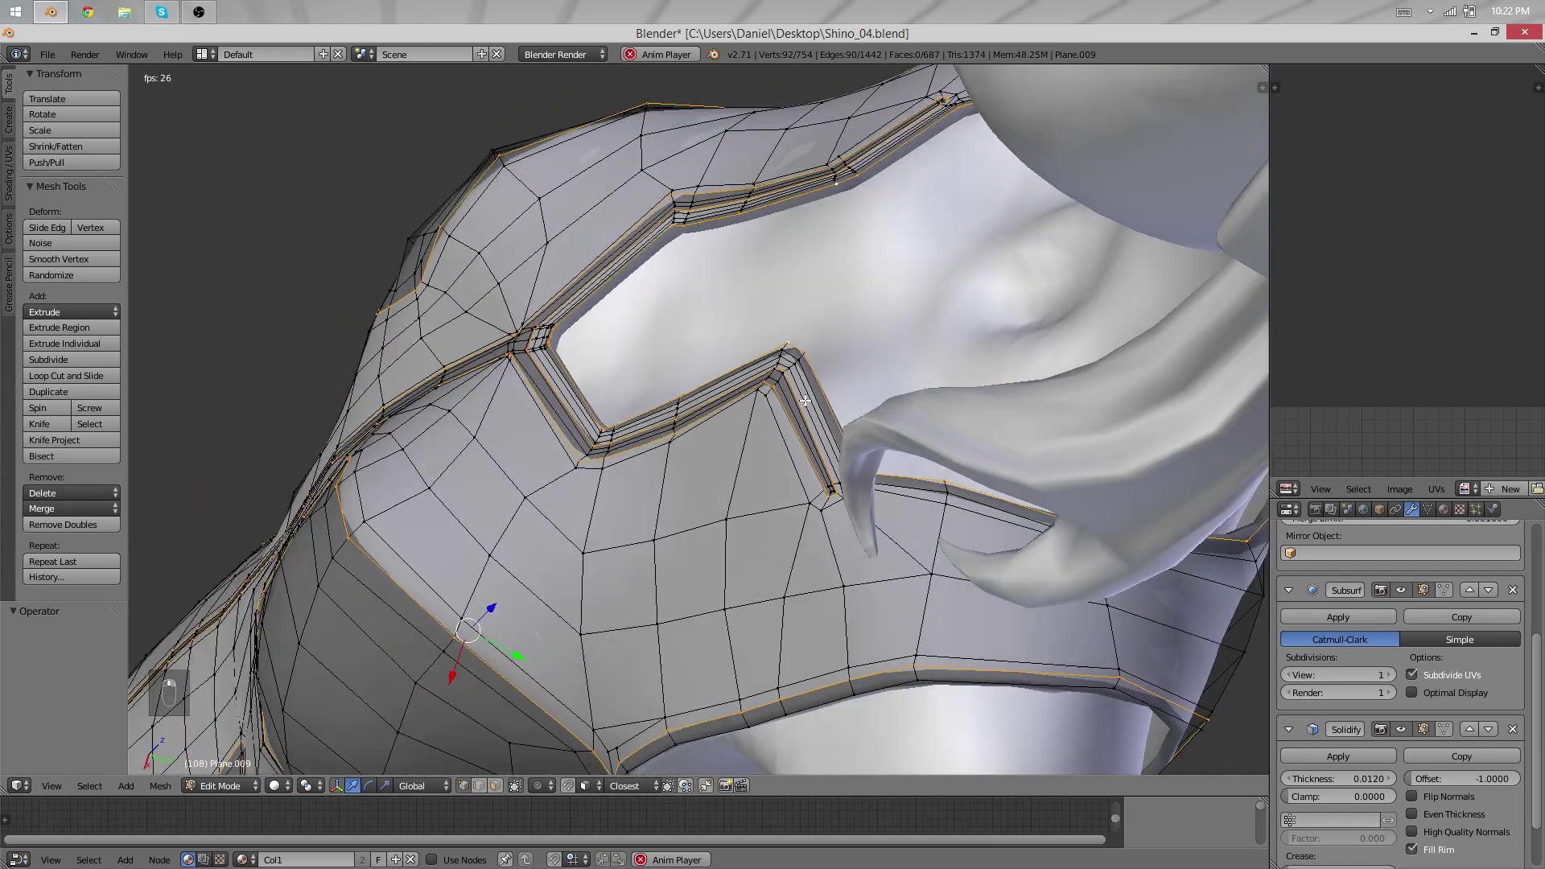
pyautogui.scroll(4, 943, 312)
pyautogui.hotkey('ctrl', 'z')
pyautogui.keyDown('alt'); pyautogui.keyDown('shift'); pyautogui.rightClick(943, 311); pyautogui.keyUp('shift'); pyautogui.keyUp('alt')
pyautogui.scroll(-6, 943, 311)
pyautogui.moveTo(944, 312); pyautogui.dragTo(748, 464, button='middle')
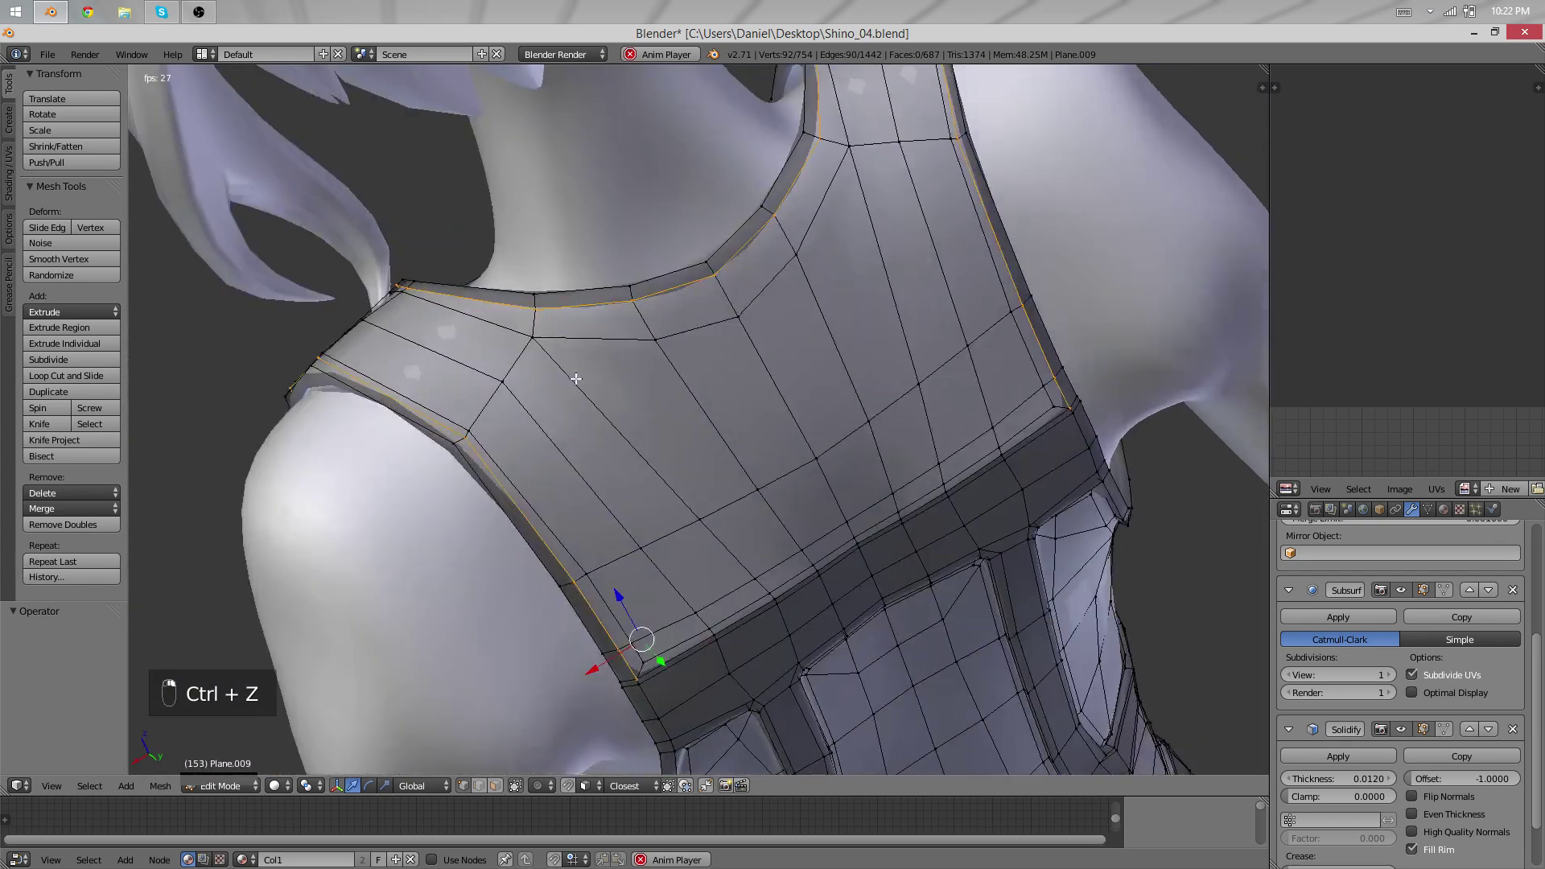
# Select all faces inside the chosen border loops with Select Loop Inner-Region.
pyautogui.scroll(3, 852, 552)
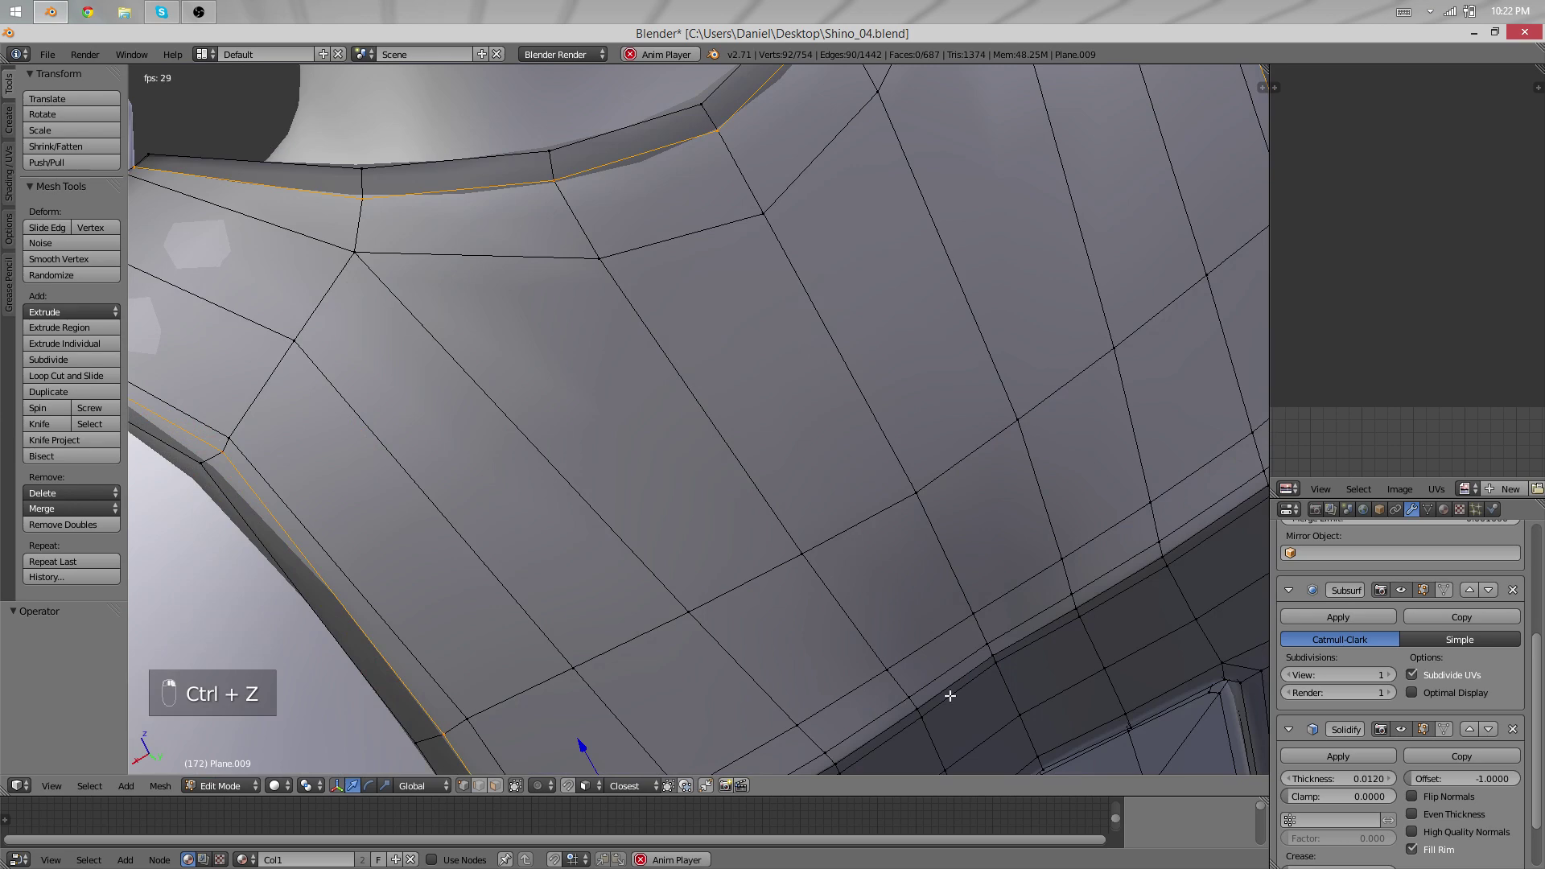
pyautogui.scroll(-5, 950, 695)
pyautogui.hotkey('ctrl', 'e')
pyautogui.click(677, 443)
pyautogui.scroll(-2, 728, 476)
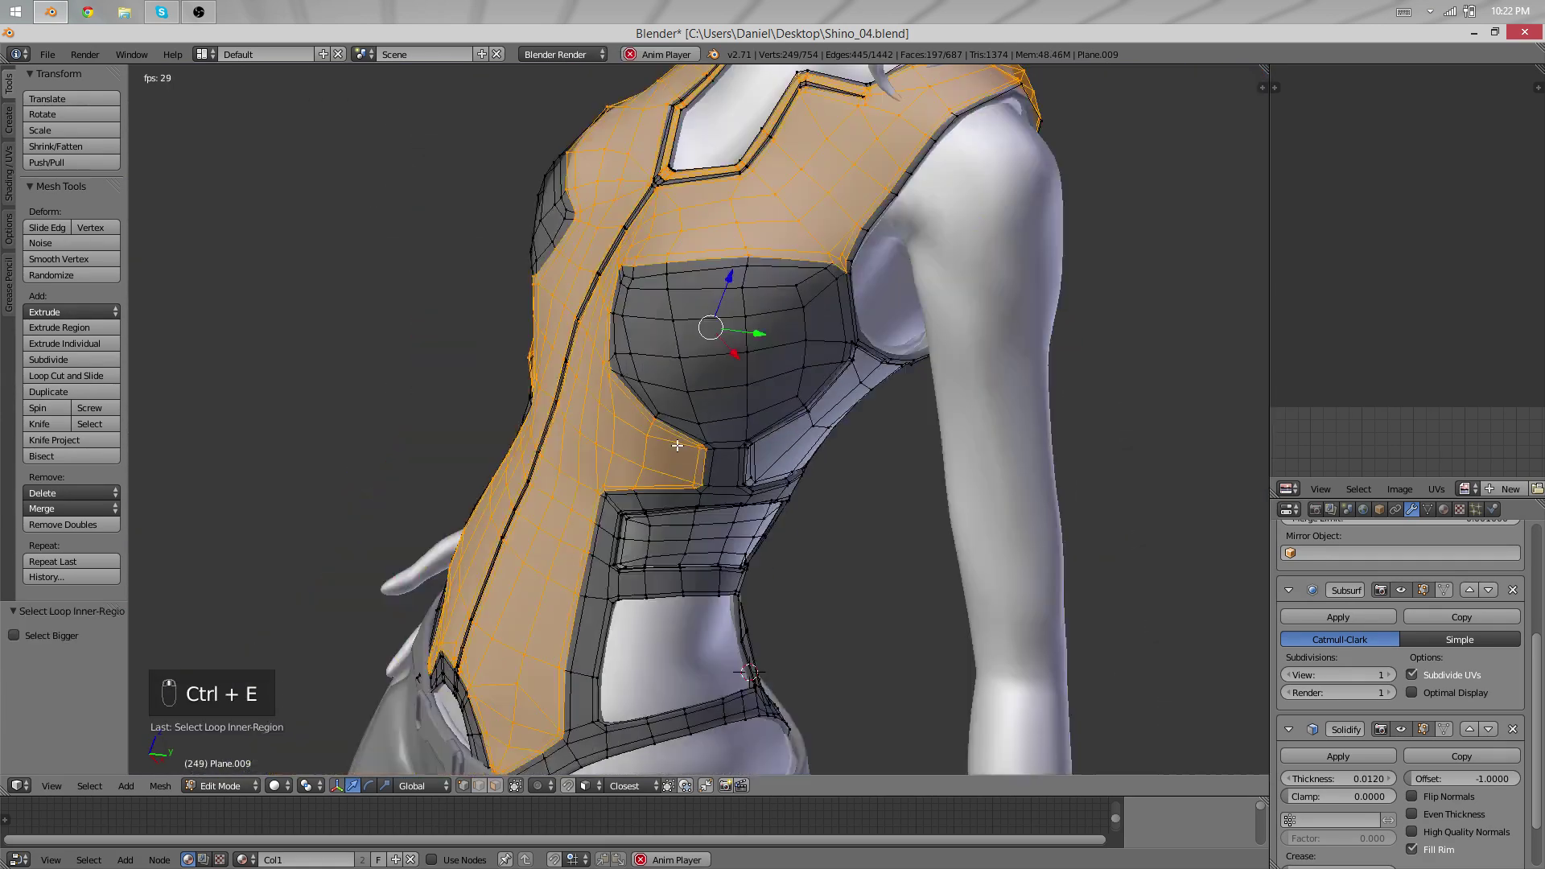
# Extrude the selected panel region in place and recess it with a Shrink/Fatten offset of 0.008.
pyautogui.scroll(5, 728, 475)
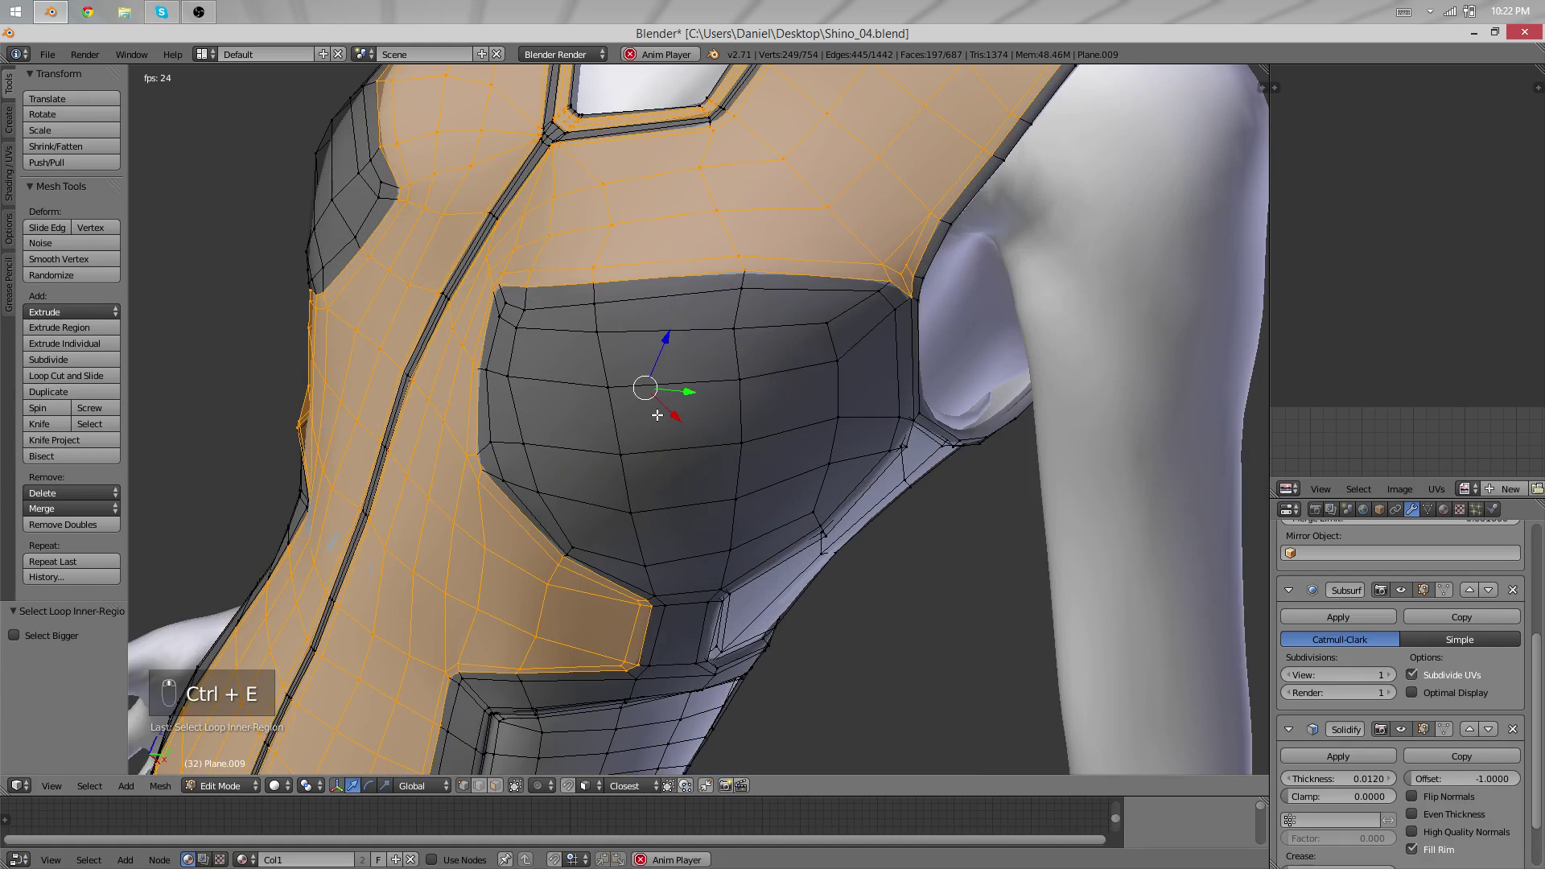
pyautogui.scroll(5, 658, 416)
pyautogui.moveTo(658, 416); pyautogui.dragTo(846, 333, button='middle')
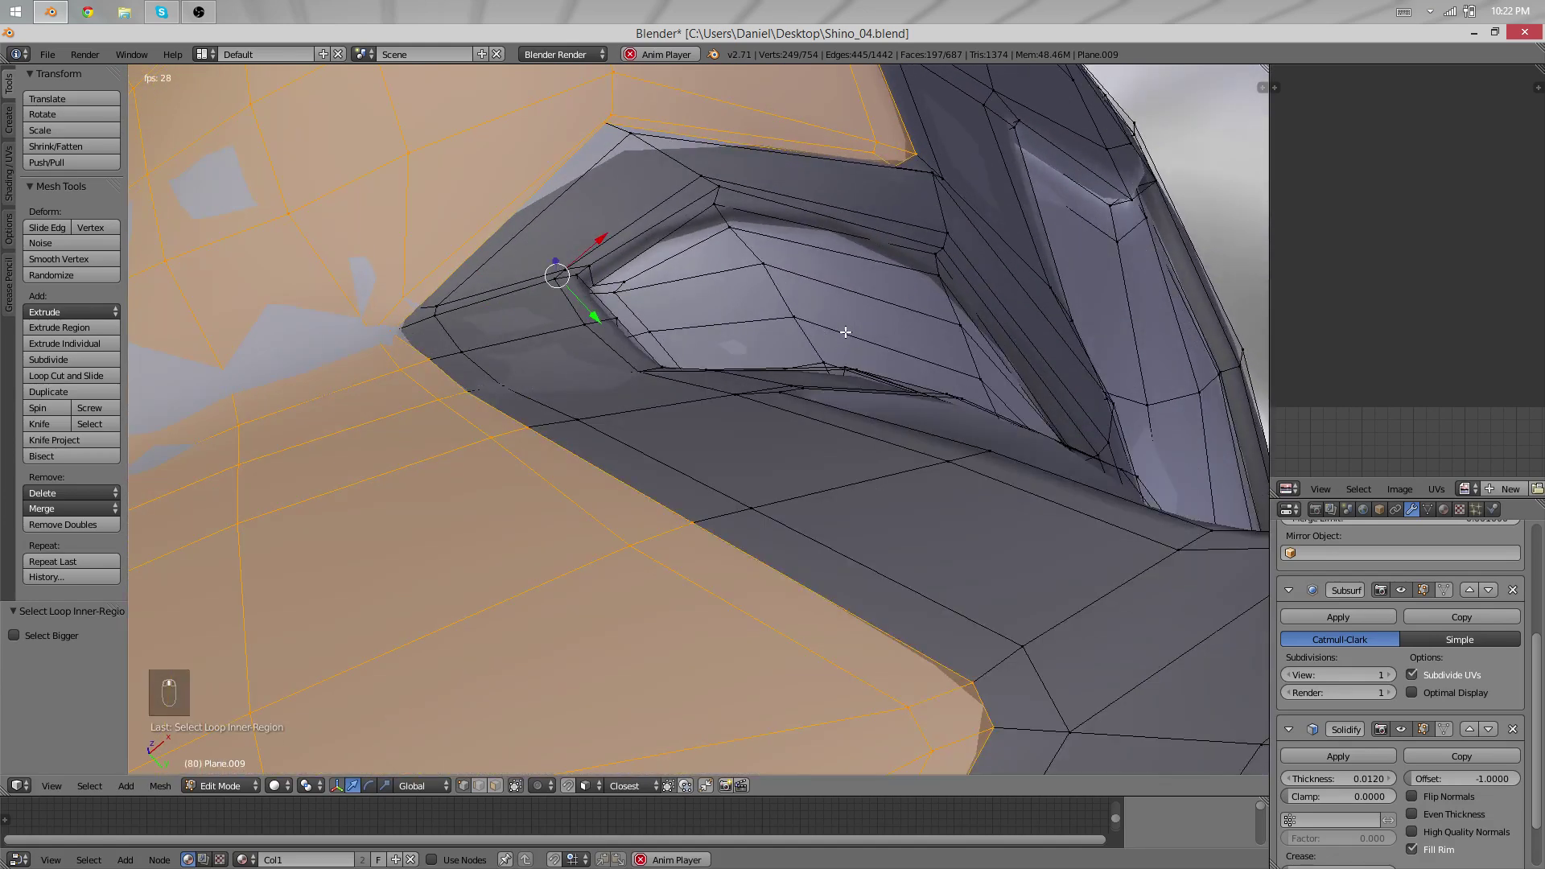
pyautogui.scroll(1, 846, 333)
pyautogui.keyDown('shift'); pyautogui.moveTo(846, 332); pyautogui.dragTo(942, 571, button='middle'); pyautogui.keyUp('shift')
pyautogui.click(60, 149)
pyautogui.rightClick(396, 166)
pyautogui.press('e')
pyautogui.rightClick(412, 181)
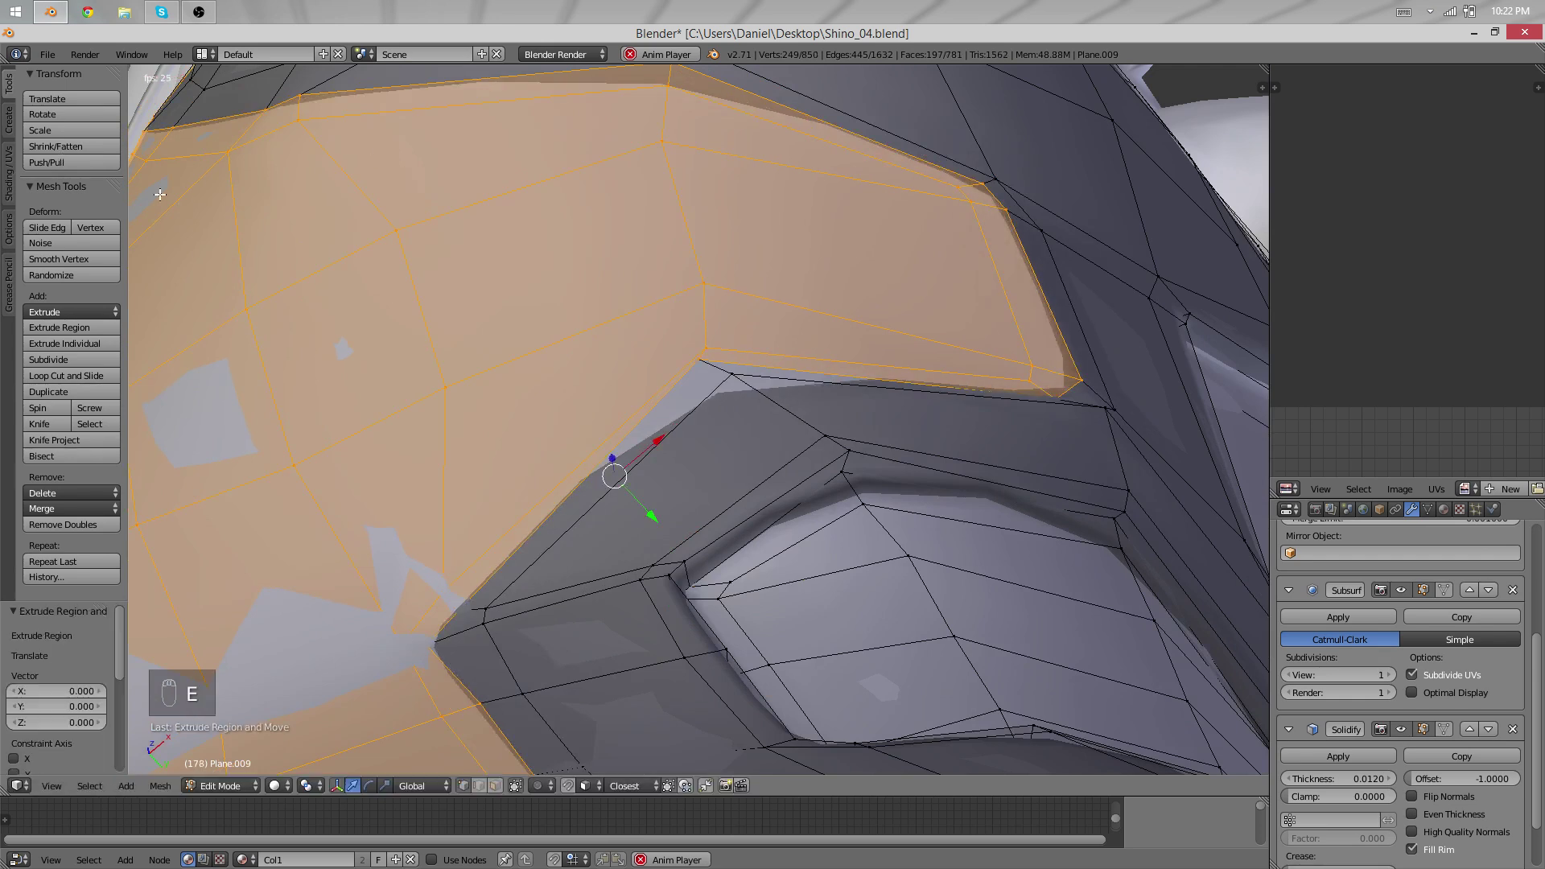
pyautogui.click(75, 146)
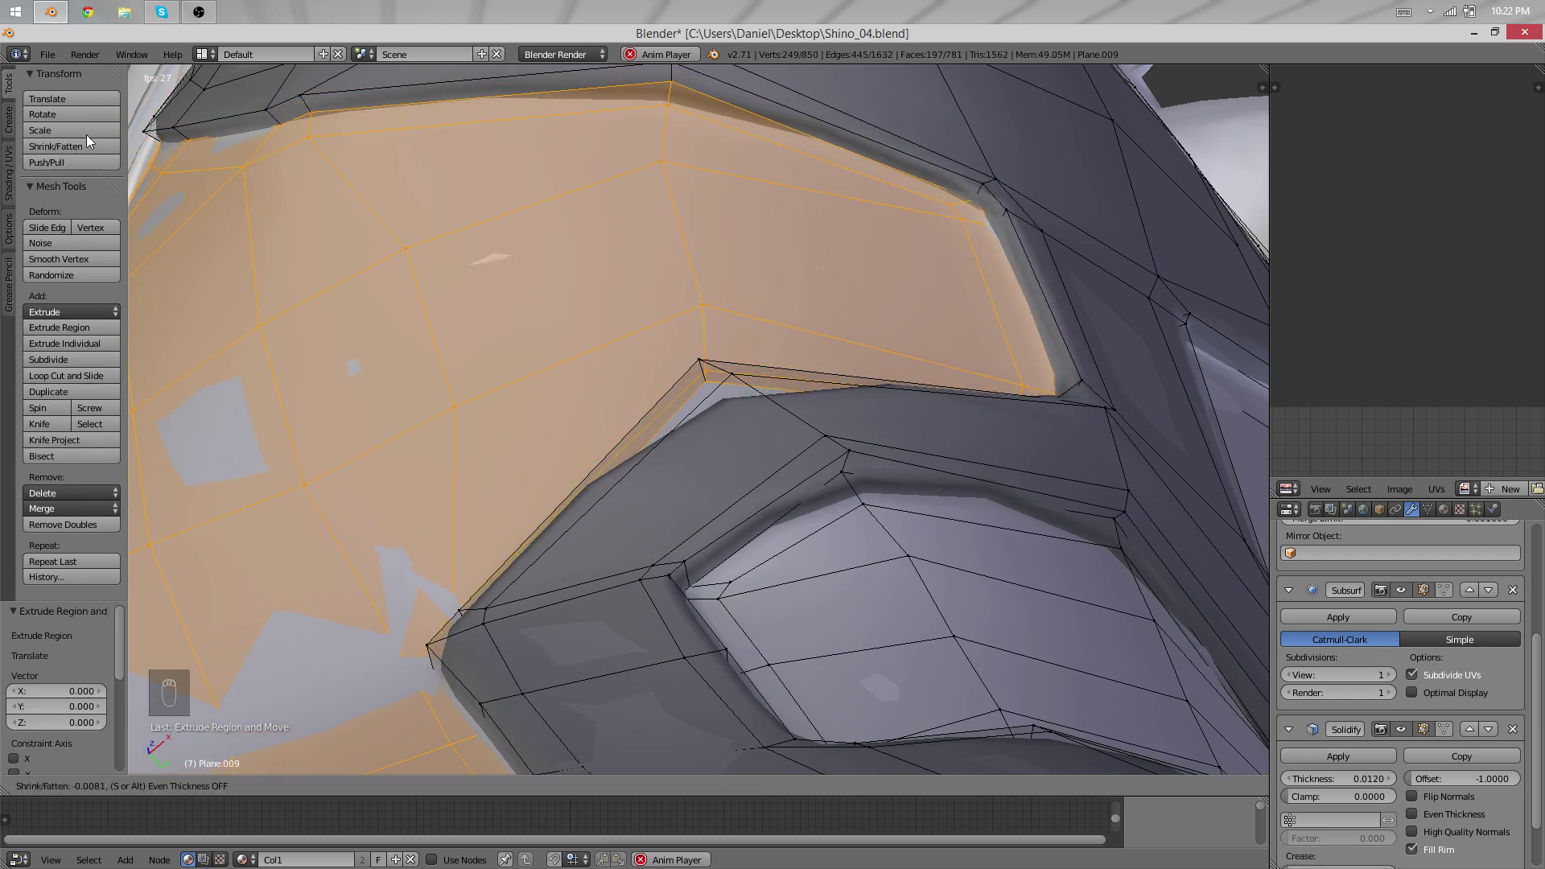
pyautogui.click(87, 136)
pyautogui.scroll(-8, 692, 354)
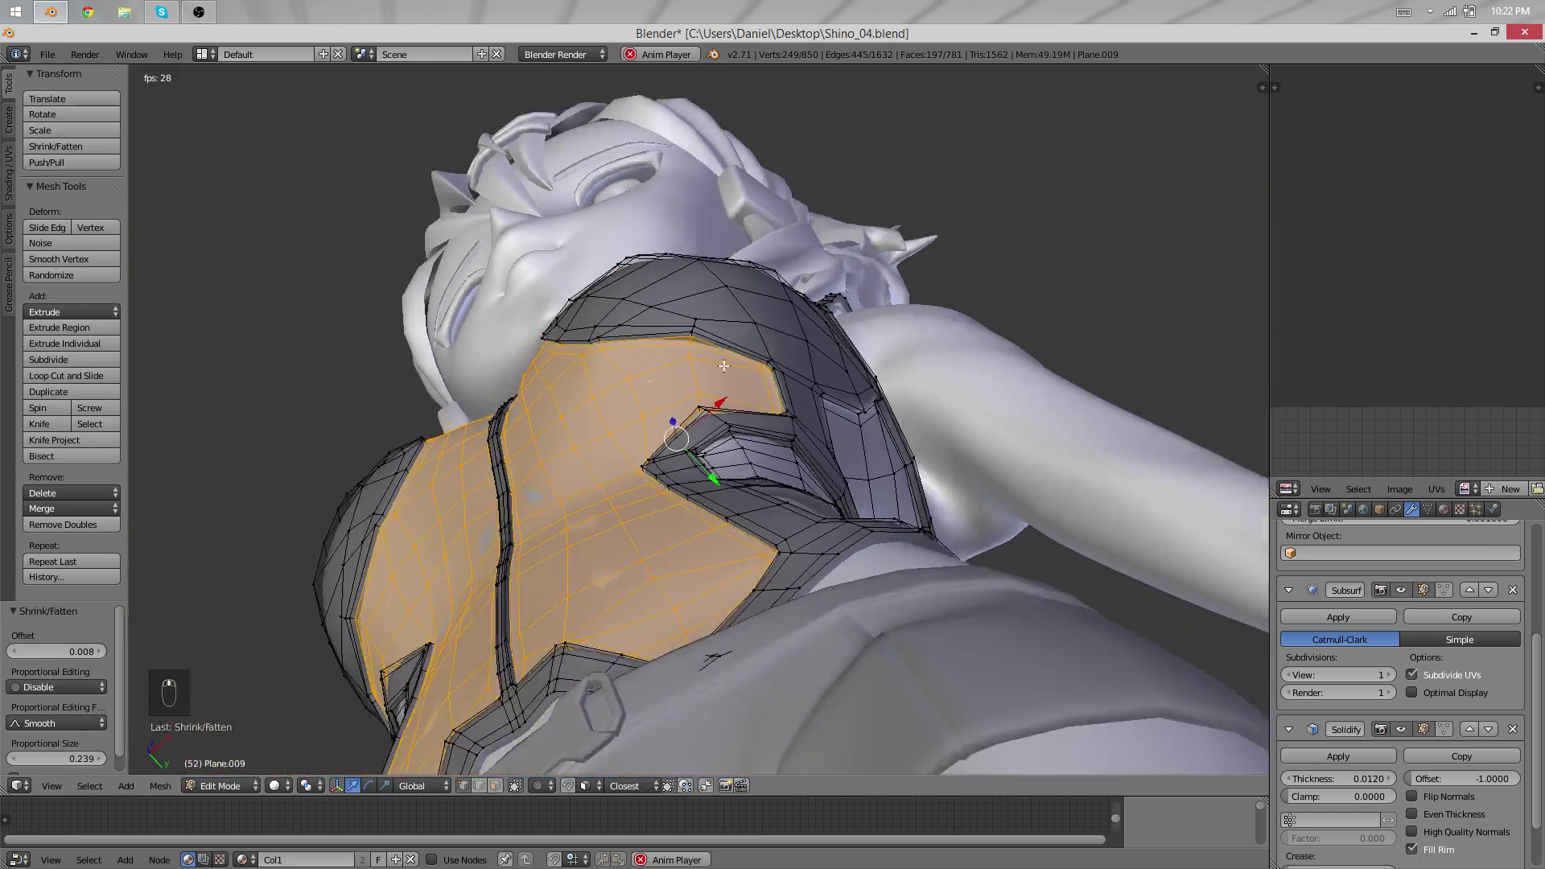
# Turn on proportional editing and reposition a vertex on the bodysuit's front panel together with the surrounding mesh.
pyautogui.press('Tab')
pyautogui.moveTo(719, 359); pyautogui.dragTo(550, 578, button='middle')
pyautogui.press('Tab')
pyautogui.scroll(-4, 731, 617)
pyautogui.press('o')
pyautogui.press('g')
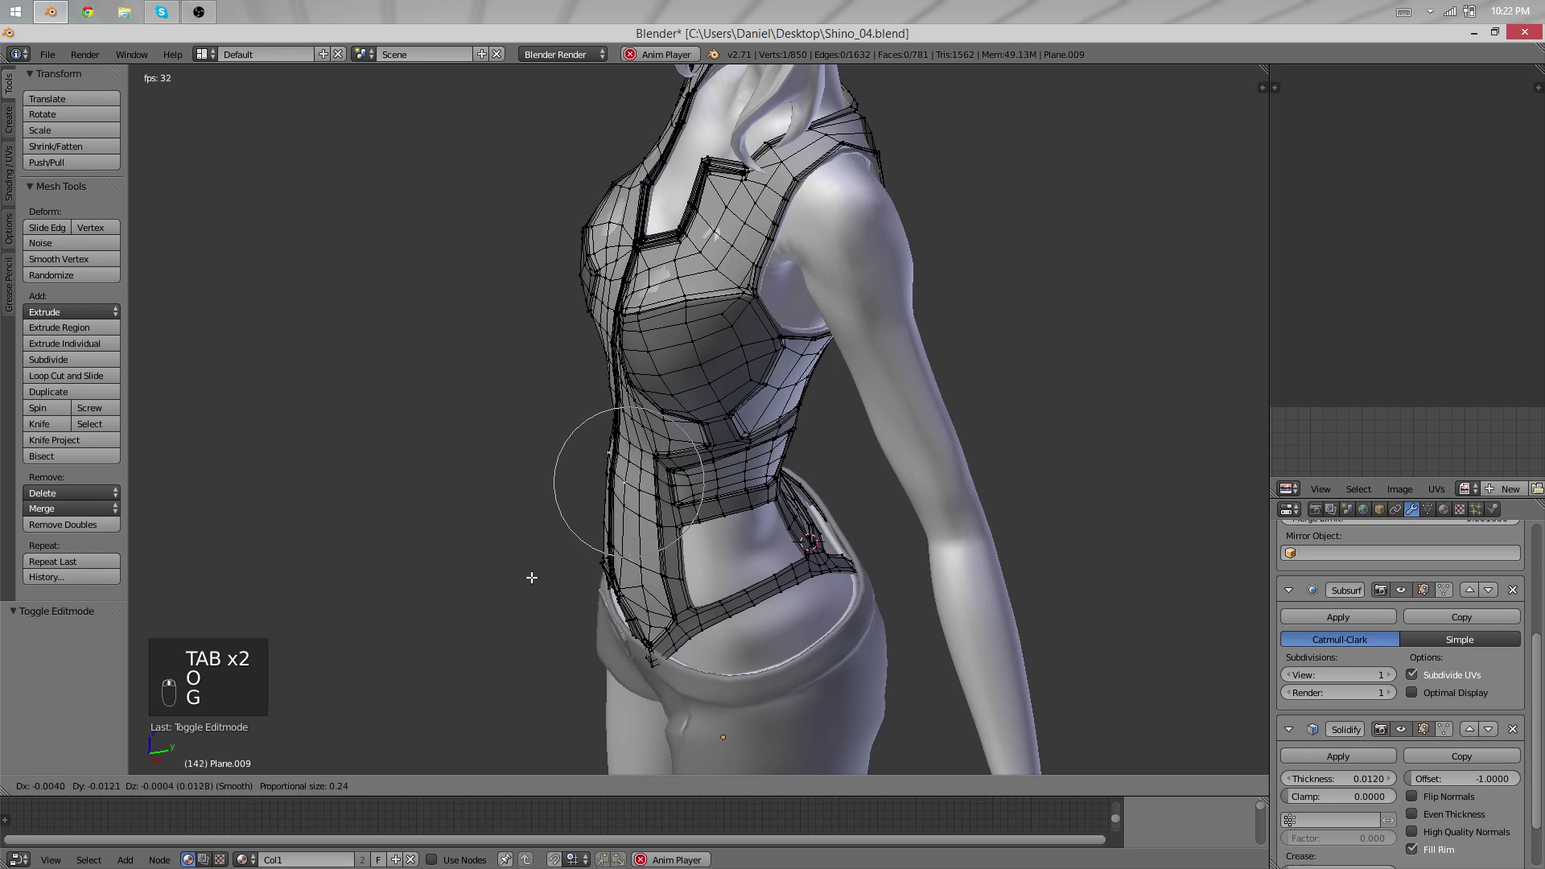
pyautogui.click(564, 598)
pyautogui.press('g')
pyautogui.press('Tab')
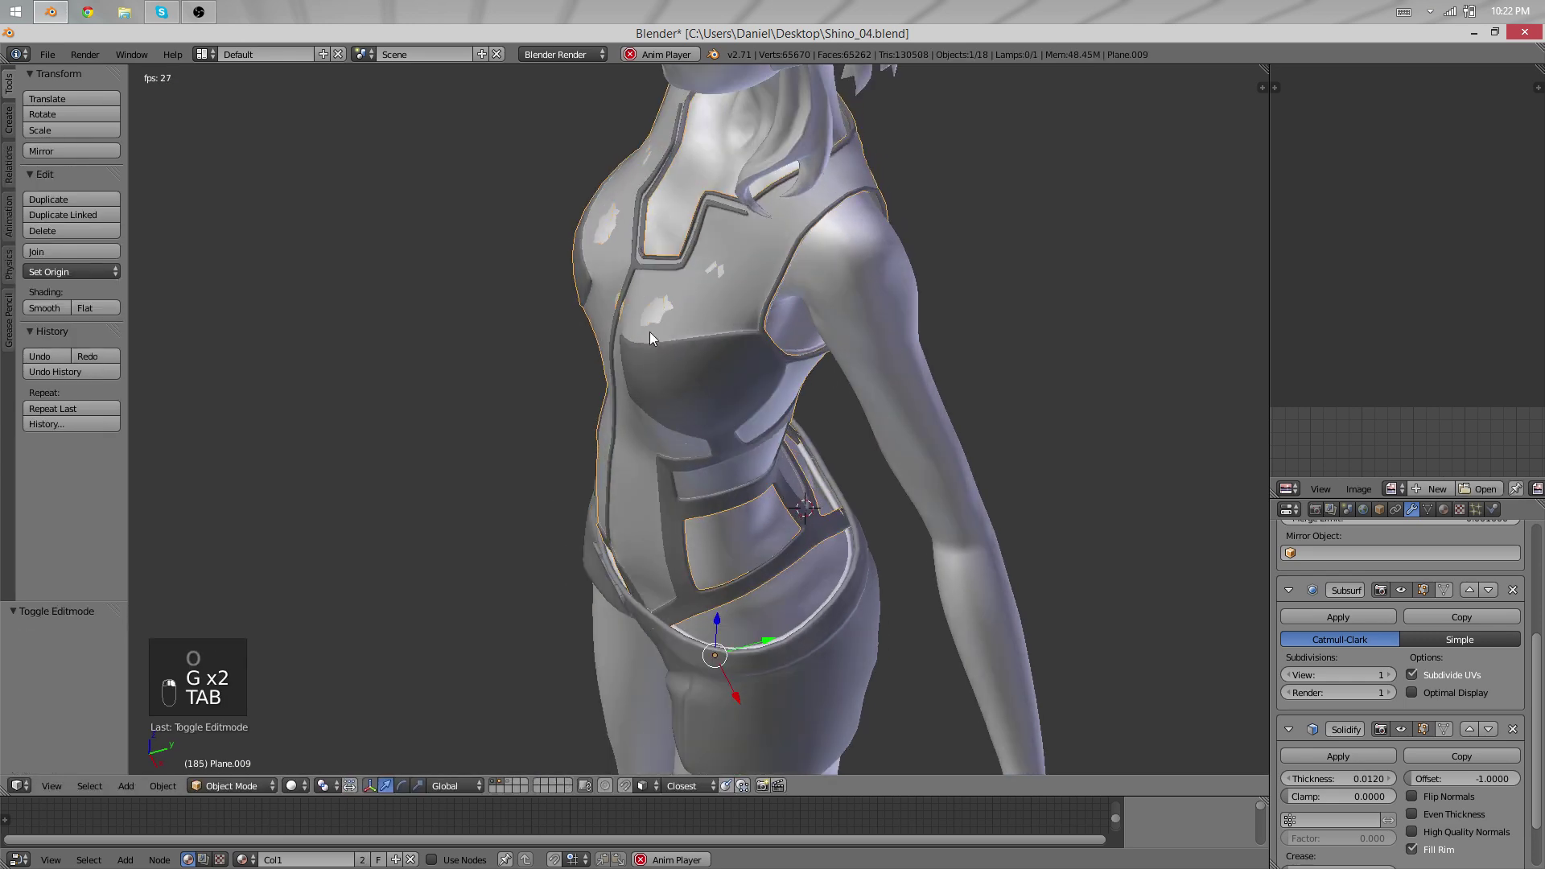
# Move the chest panel's vertices outward with proportional editing to cover the skin poking through.
pyautogui.press('Tab')
pyautogui.moveTo(649, 332); pyautogui.dragTo(784, 355, button='middle')
pyautogui.press('g')
pyautogui.press('Tab')
pyautogui.scroll(4, 706, 282)
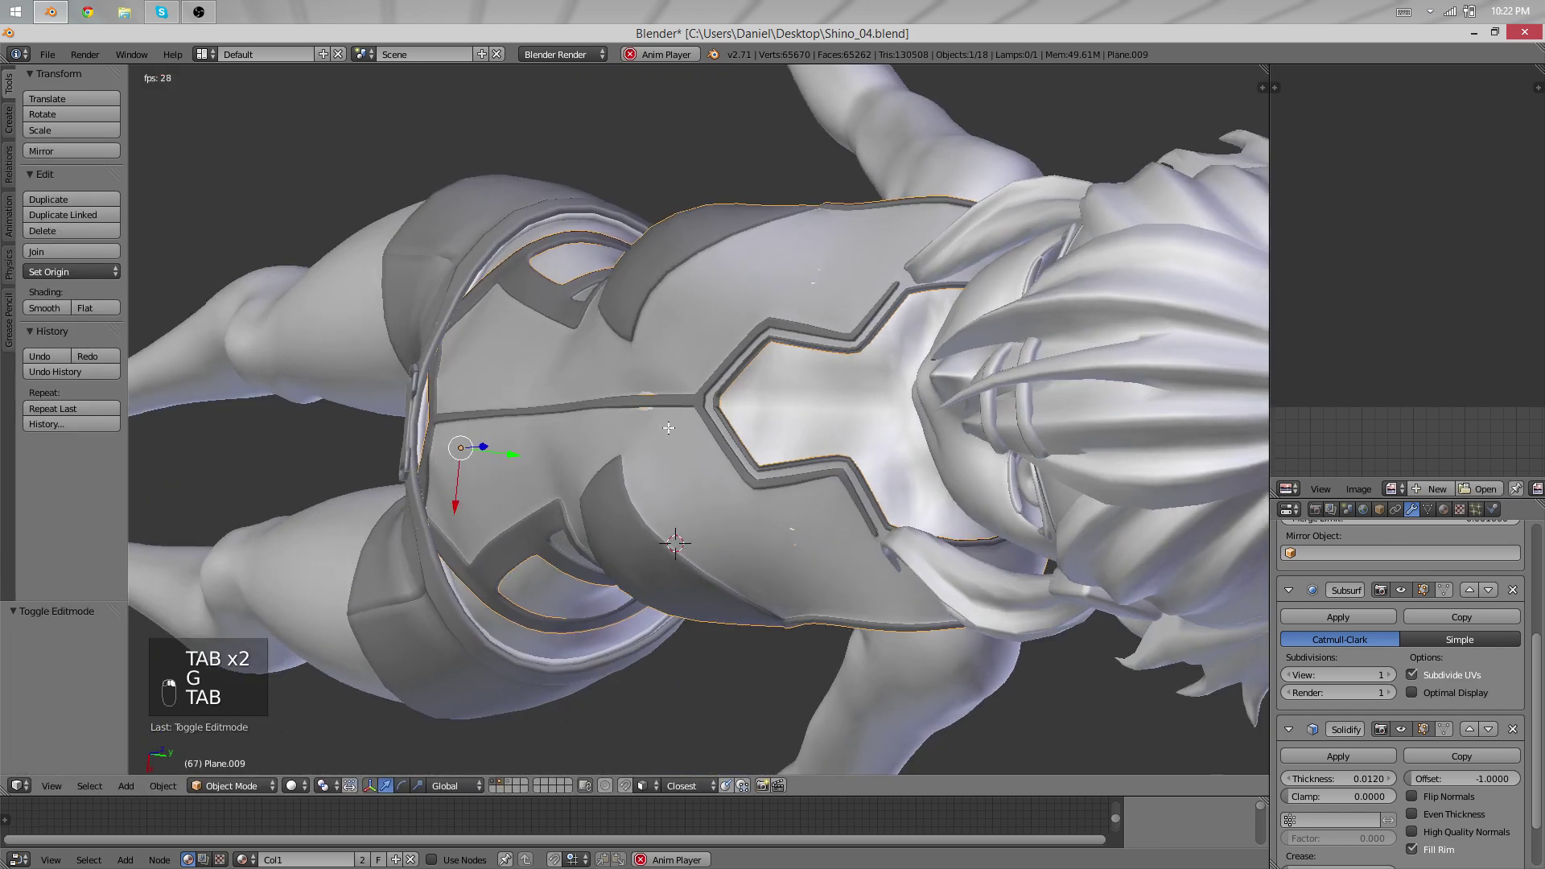
pyautogui.press('Tab')
pyautogui.press('g')
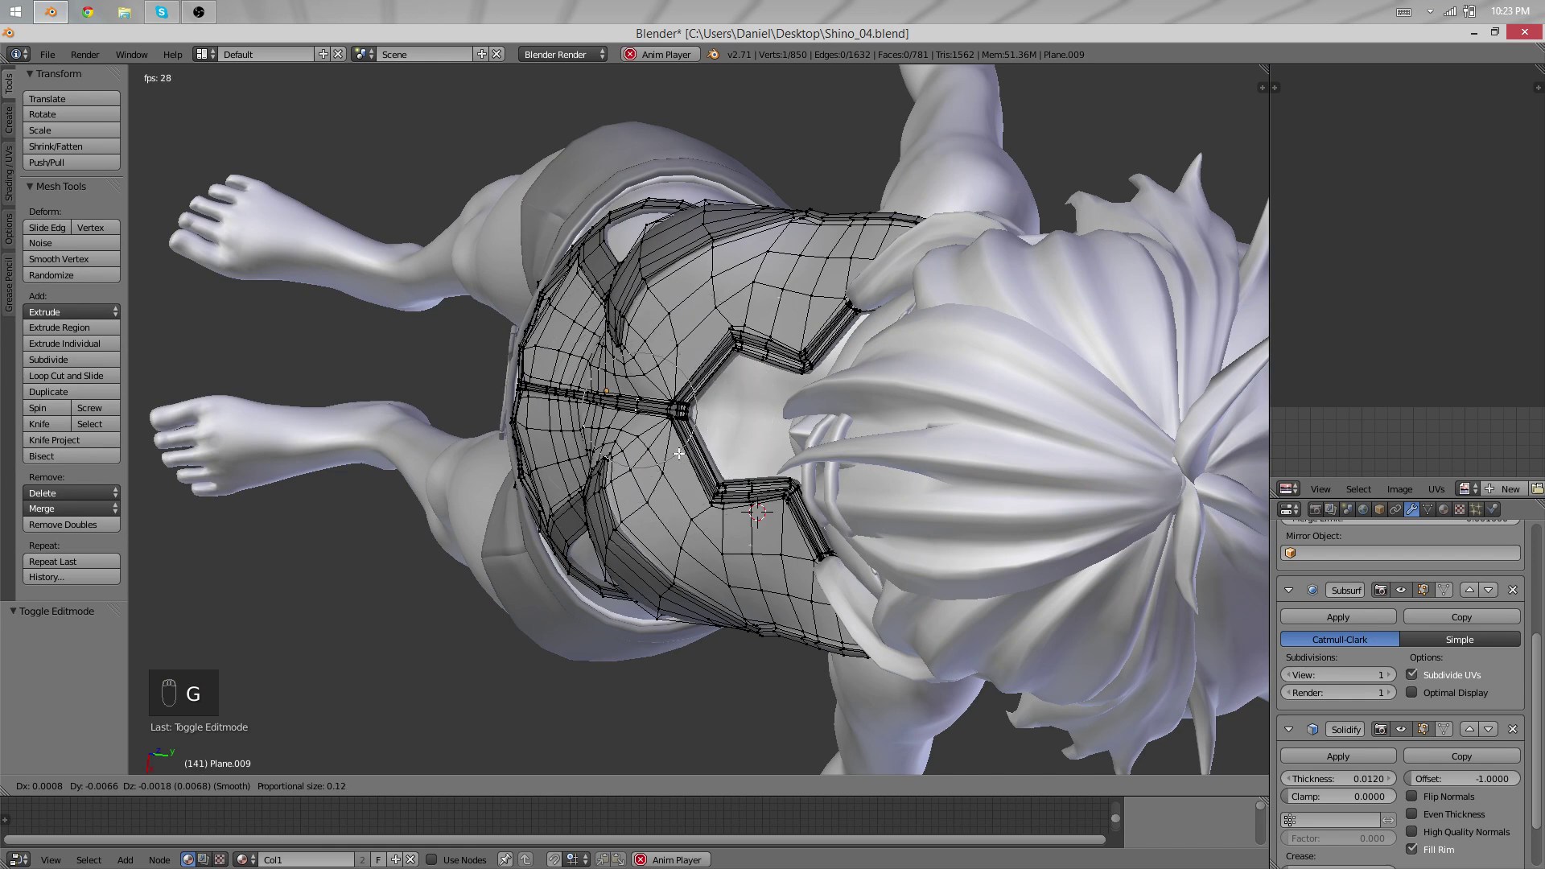
pyautogui.click(678, 454)
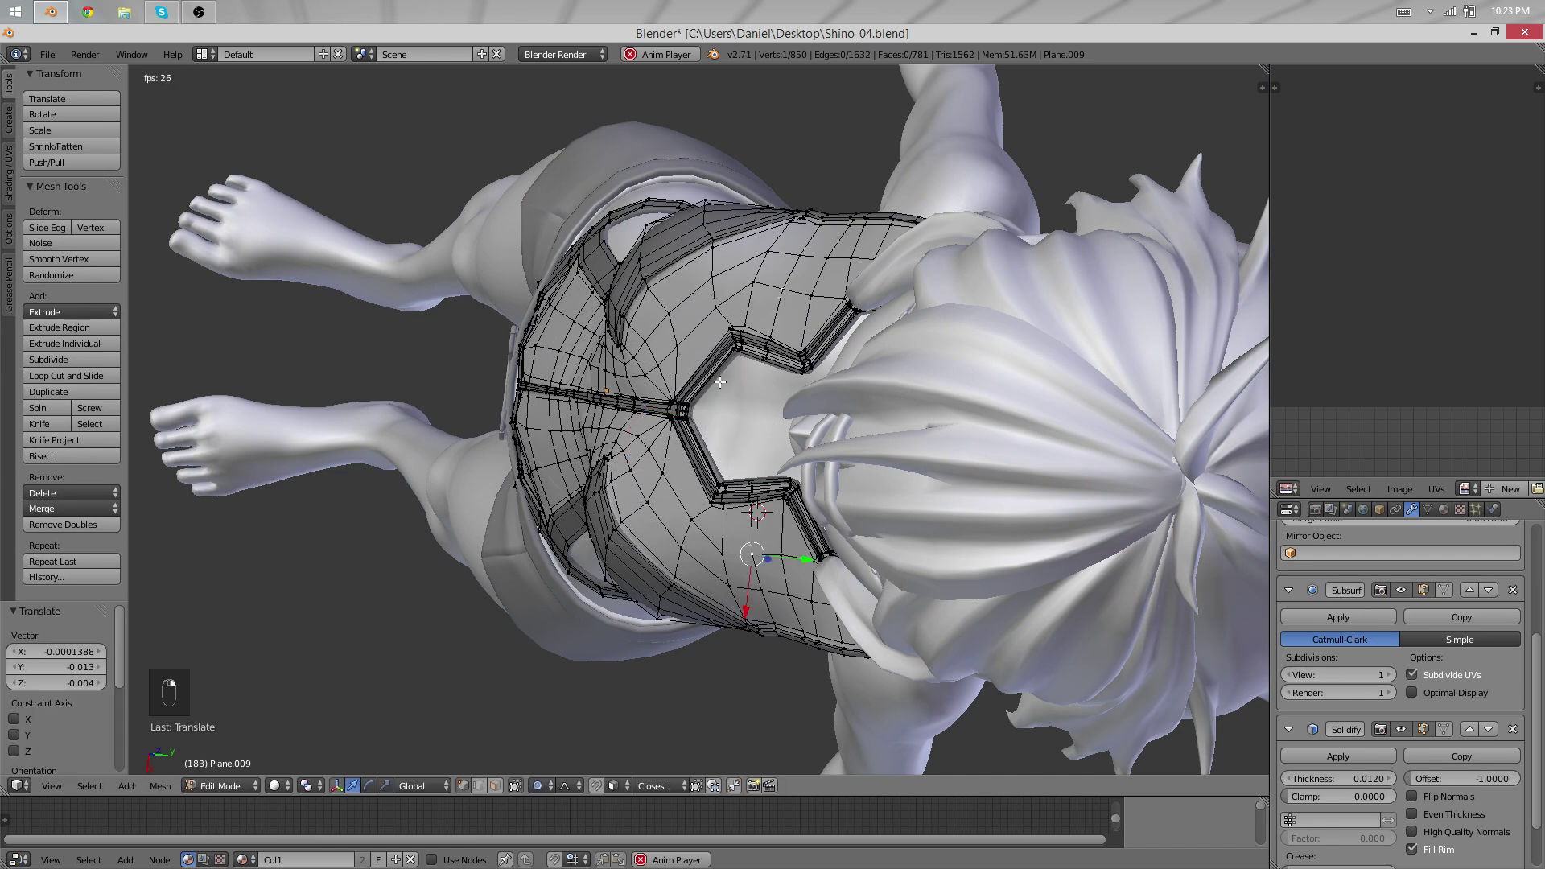
# Nudge the upper chest vertices between the neckline and the armhole with proportional editing to fit the body.
pyautogui.moveTo(720, 382); pyautogui.dragTo(649, 282, button='middle')
pyautogui.press('g')
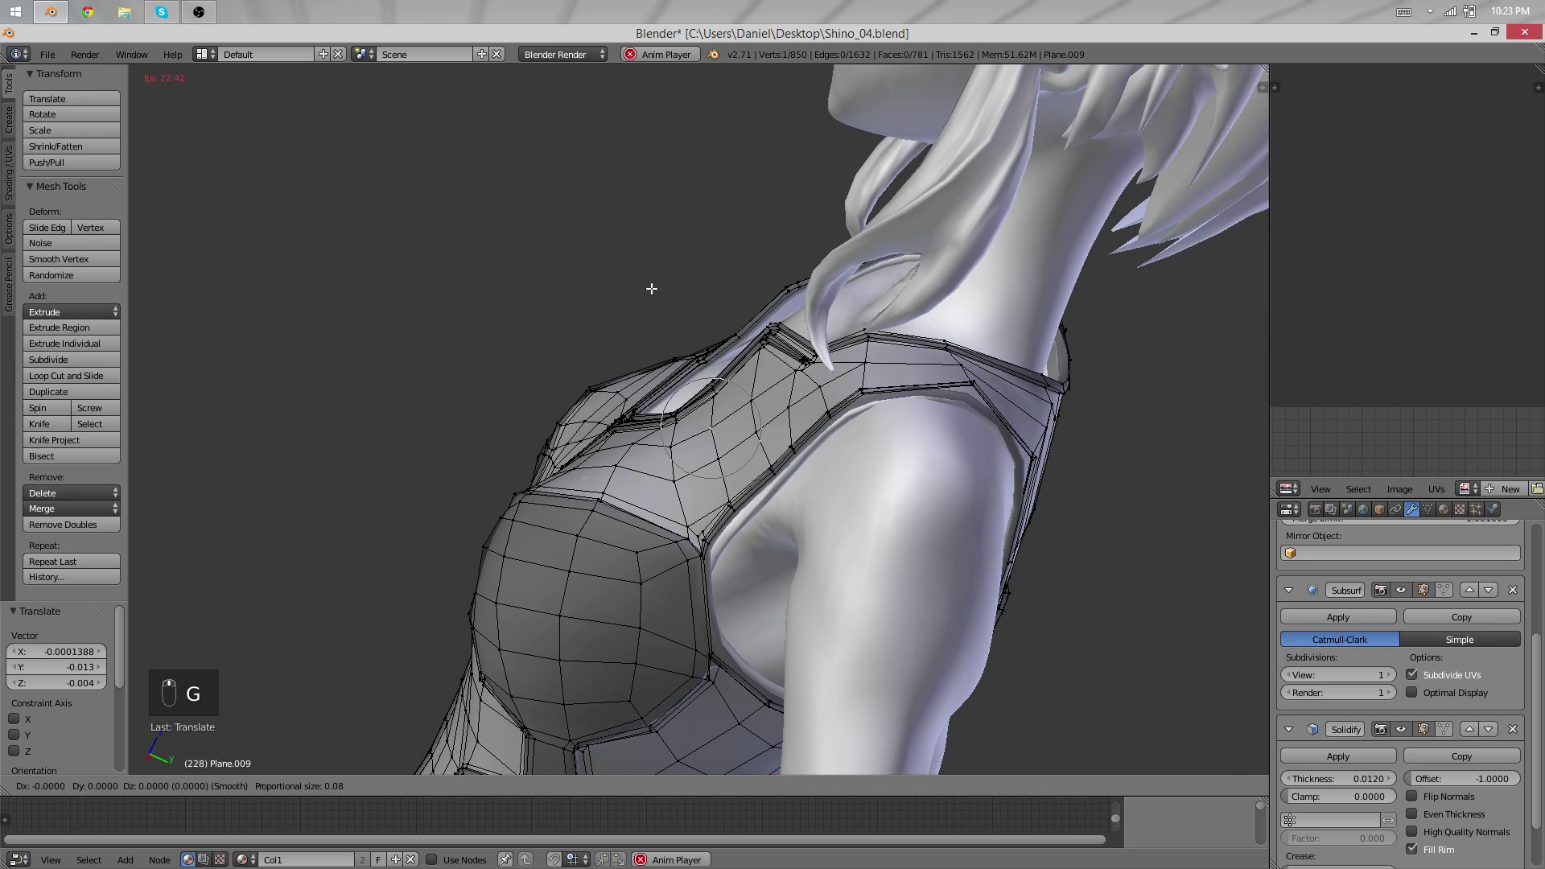
pyautogui.click(650, 286)
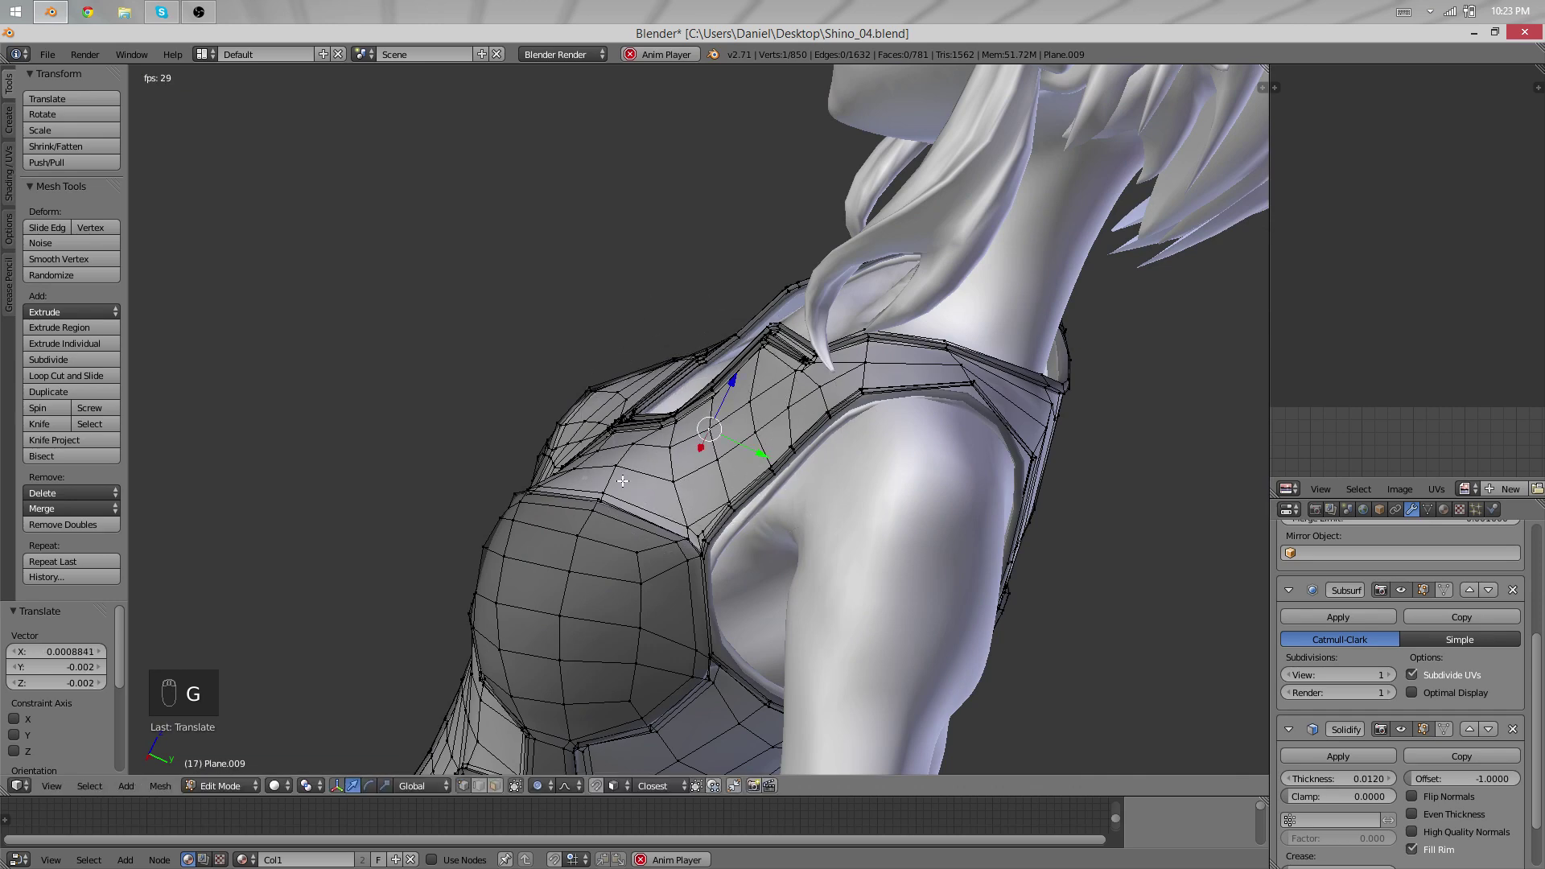
pyautogui.press('g')
pyautogui.click(617, 475)
pyautogui.moveTo(617, 475); pyautogui.dragTo(713, 404, button='middle')
# Select the bodysuit and set its Solidify thickness to 0.009 to clean up the neckline strap's end.
pyautogui.press('Tab')
pyautogui.scroll(4, 765, 456)
pyautogui.rightClick(675, 423)
pyautogui.scroll(-4, 675, 438)
pyautogui.scroll(6, 675, 438)
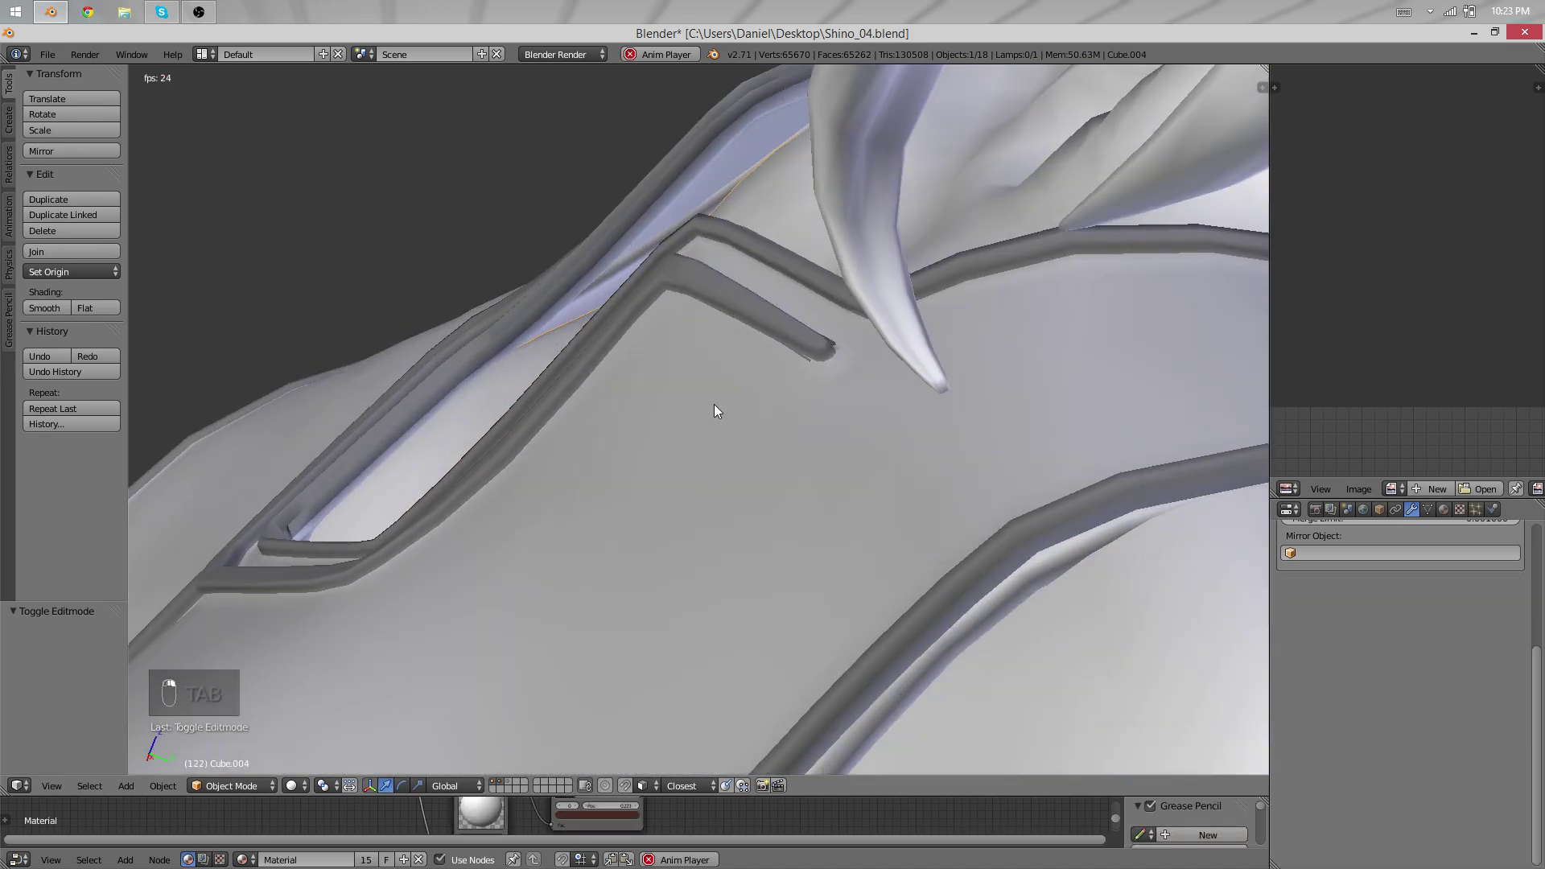
pyautogui.scroll(5, 746, 449)
pyautogui.moveTo(805, 361)
pyautogui.keyDown('shift'); pyautogui.mouseDown(button='middle')
pyautogui.moveTo(724, 462)
pyautogui.moveTo(708, 386)
pyautogui.mouseUp(button='middle'); pyautogui.keyUp('shift')
pyautogui.press('z')
pyautogui.scroll(-4, 770, 455)
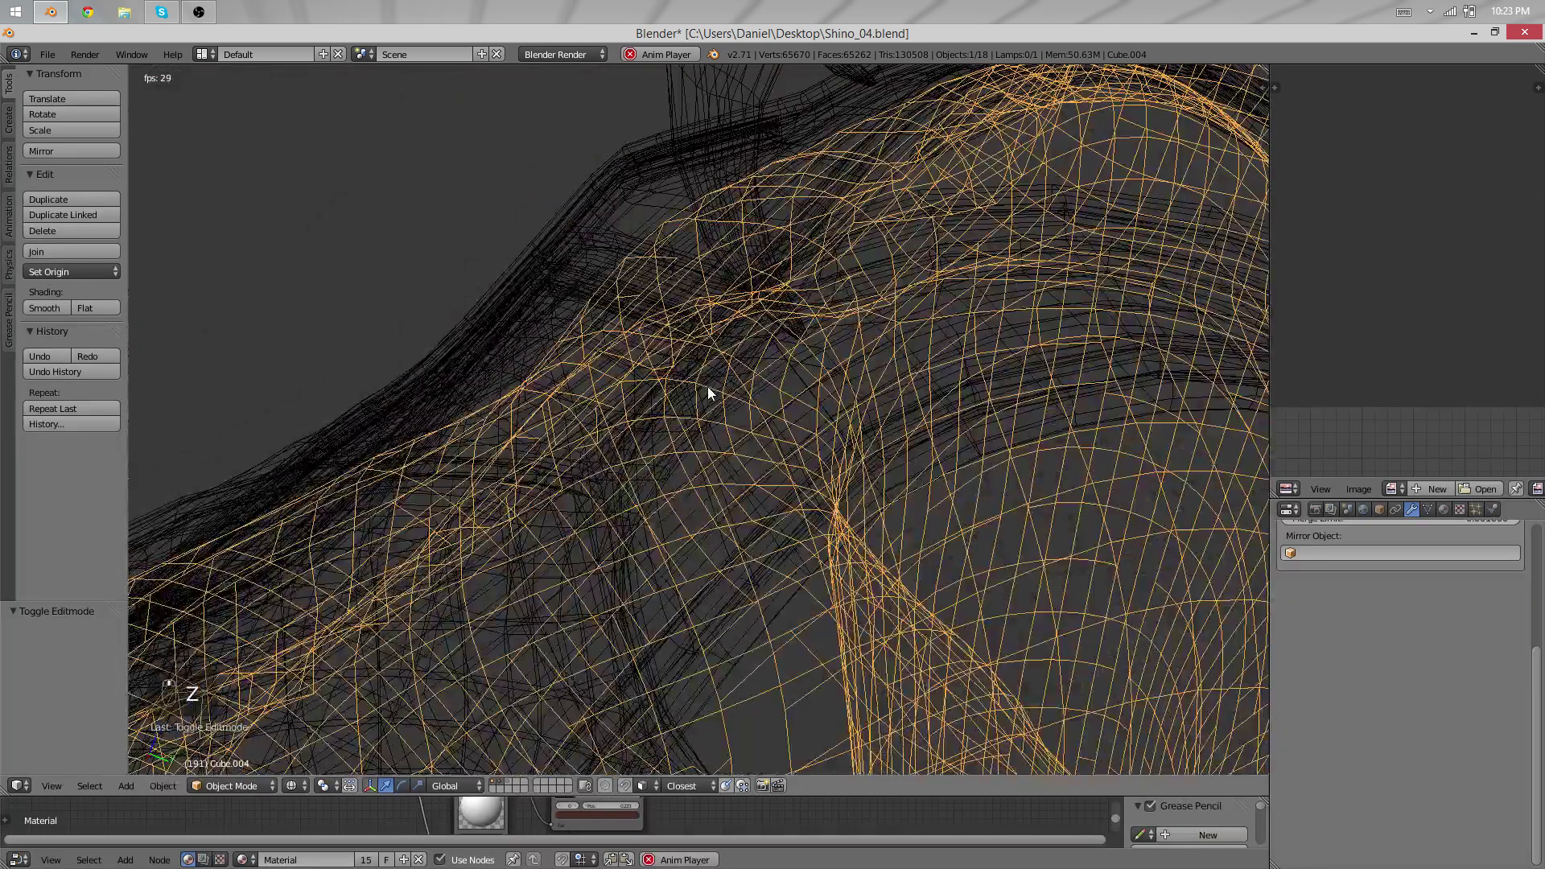
pyautogui.rightClick(577, 317)
pyautogui.scroll(2, 594, 390)
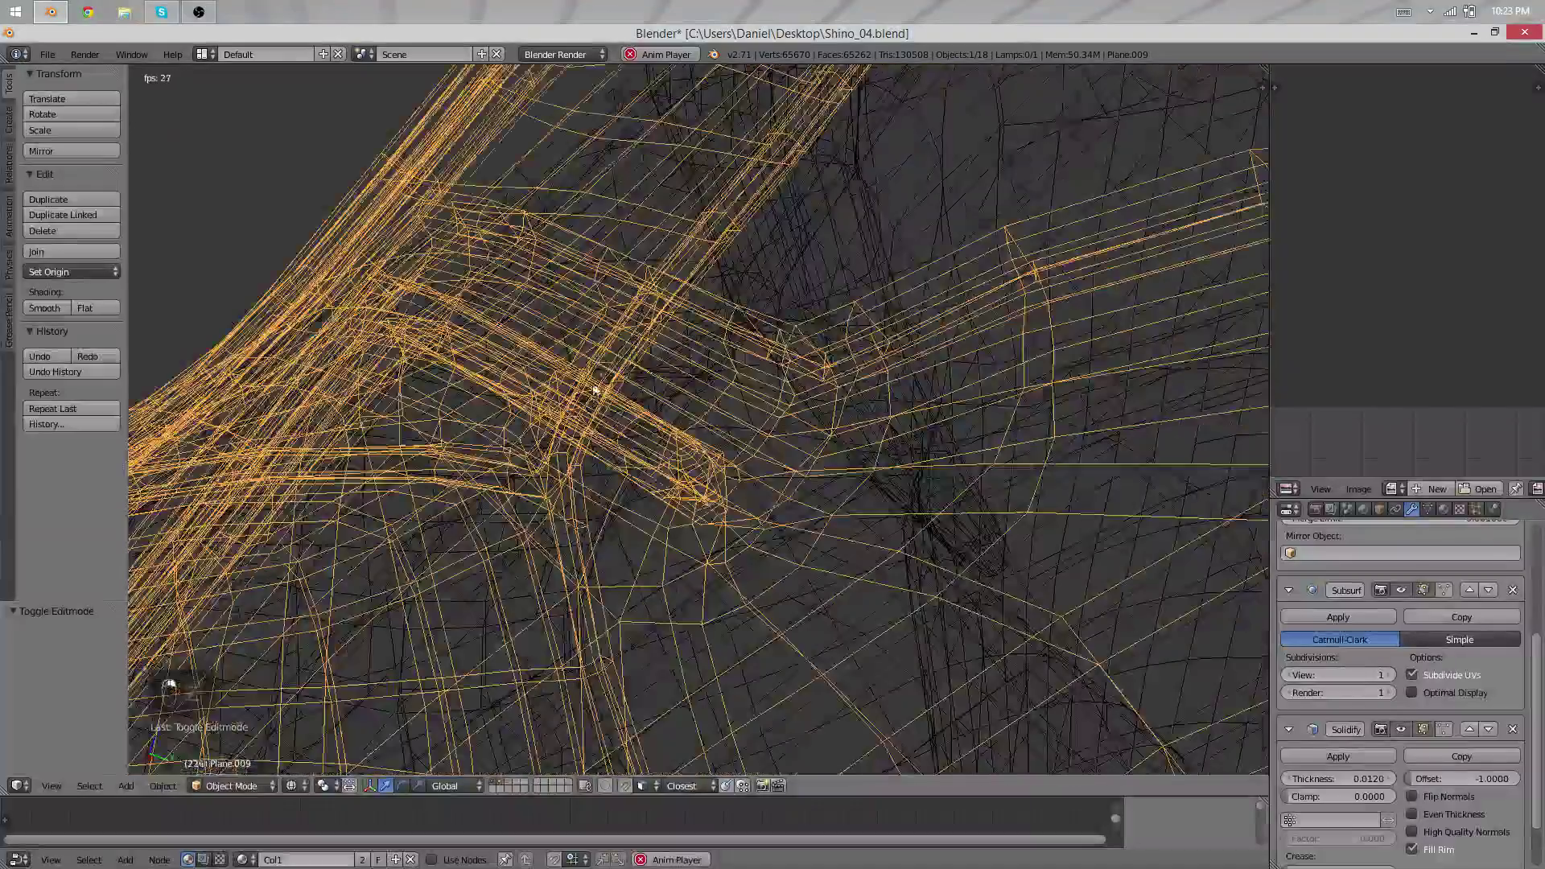
pyautogui.scroll(3, 595, 390)
pyautogui.press('z')
pyautogui.scroll(2, 708, 525)
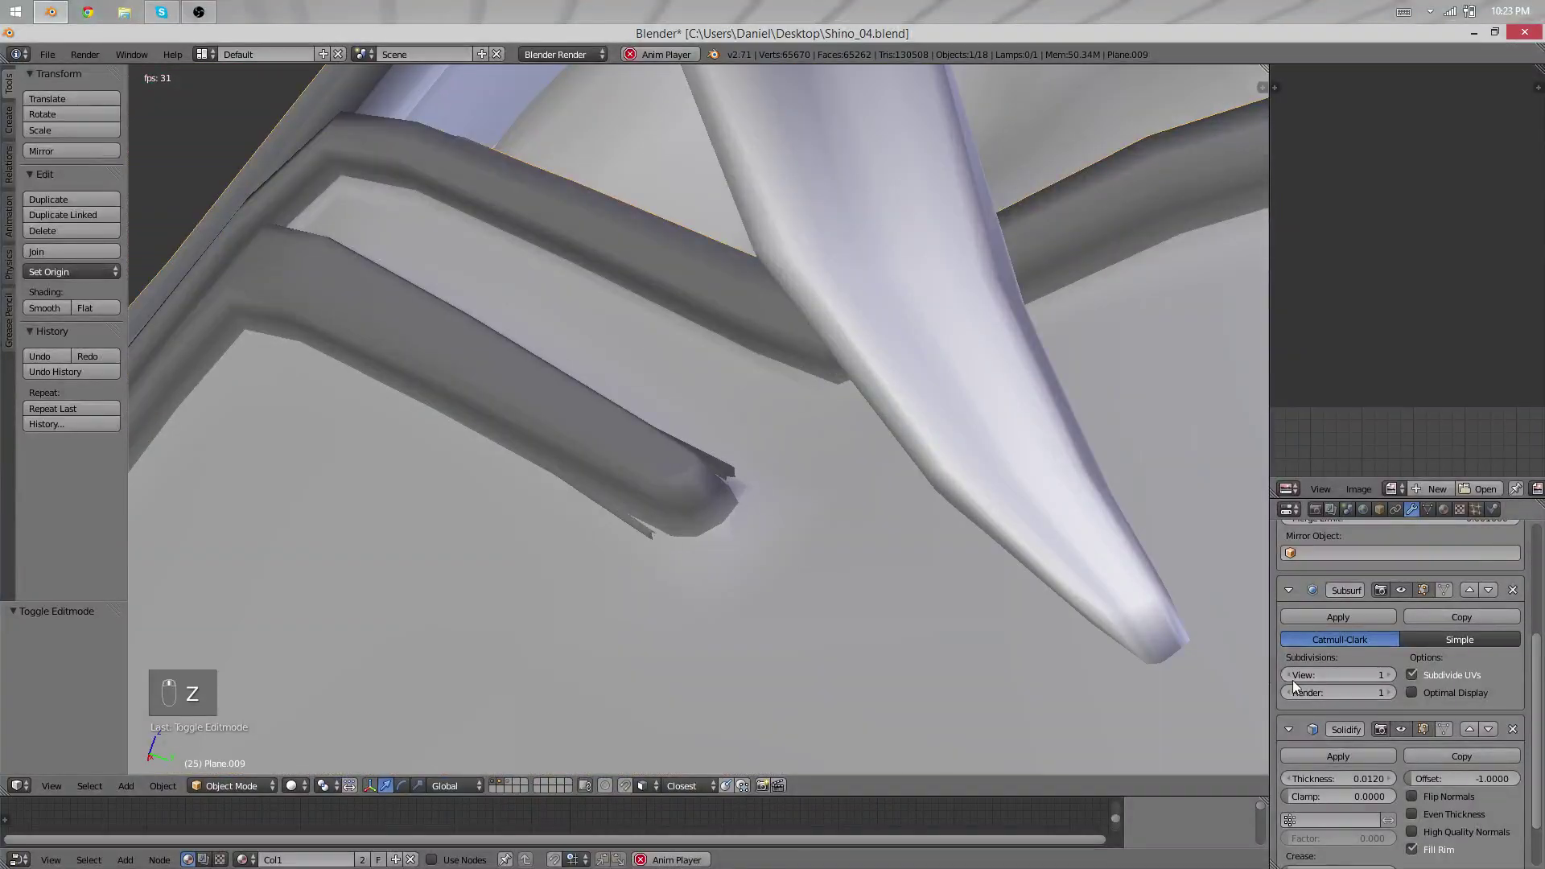
pyautogui.moveTo(1376, 778); pyautogui.dragTo(1376, 778)
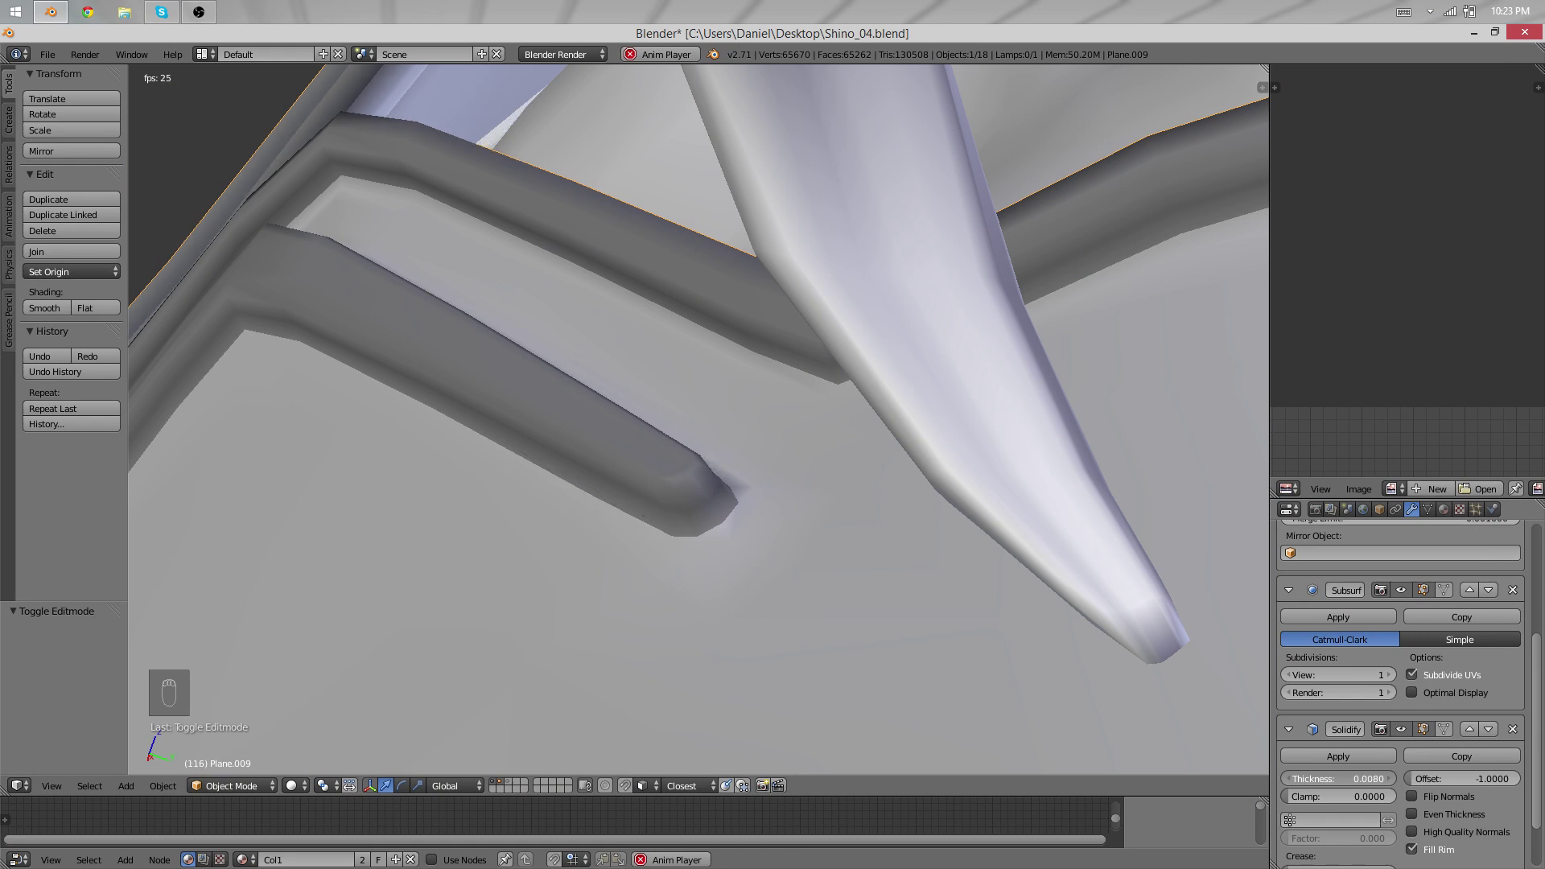
# Examine the tip of the inner neckline strap in edit mode, in solid and wireframe display.
pyautogui.scroll(-8, 699, 509)
pyautogui.moveTo(698, 510); pyautogui.dragTo(925, 523, button='middle')
pyautogui.press('Tab')
pyautogui.scroll(10, 665, 475)
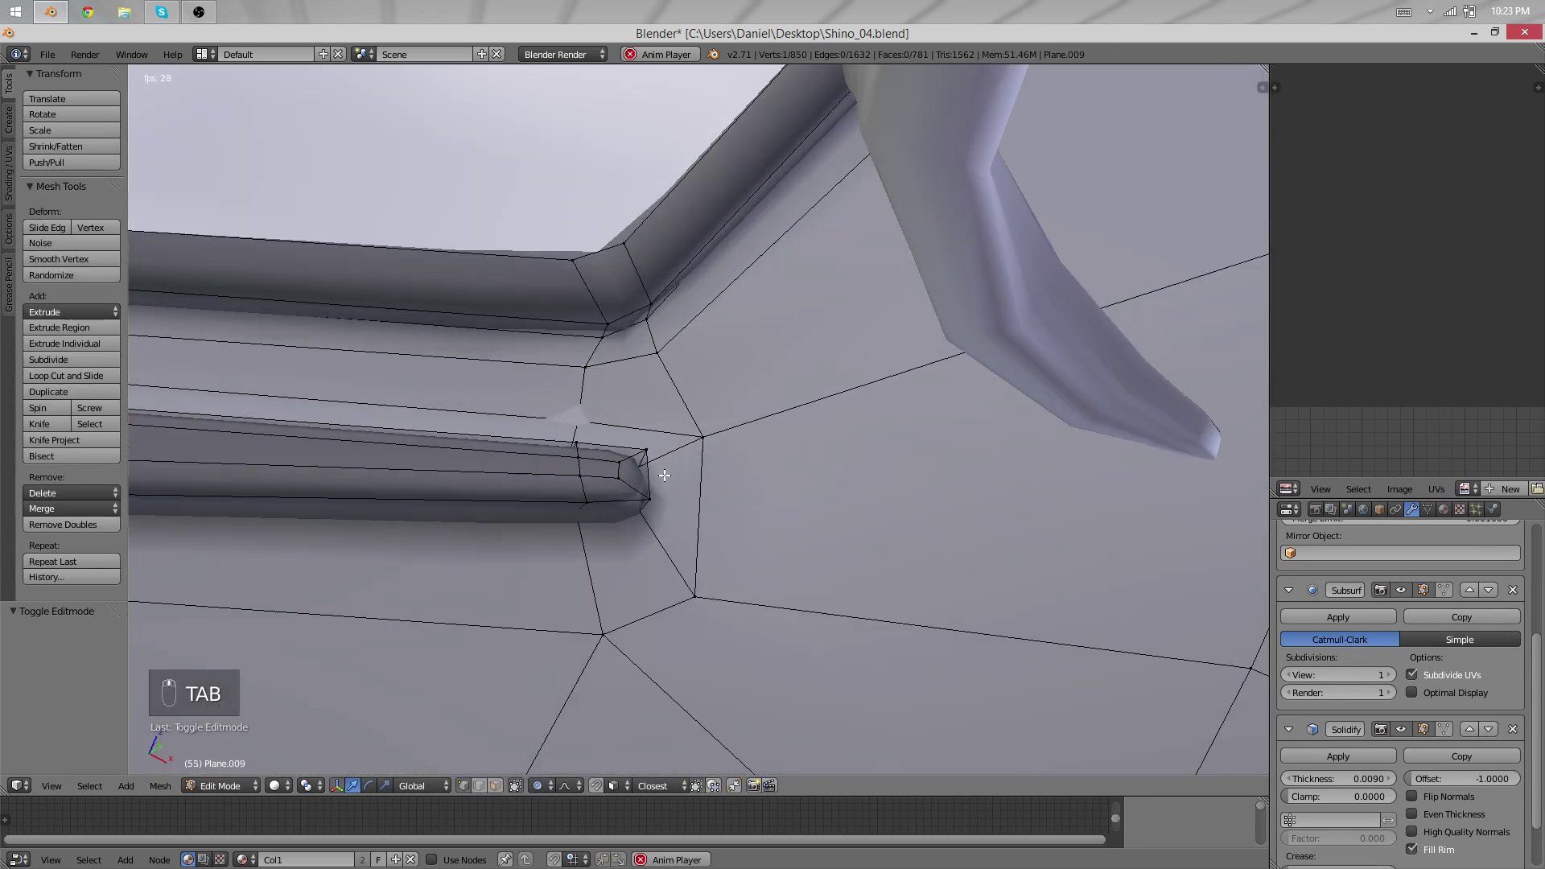
pyautogui.press('-')
pyautogui.press('-')
pyautogui.press('-')
pyautogui.press('-')
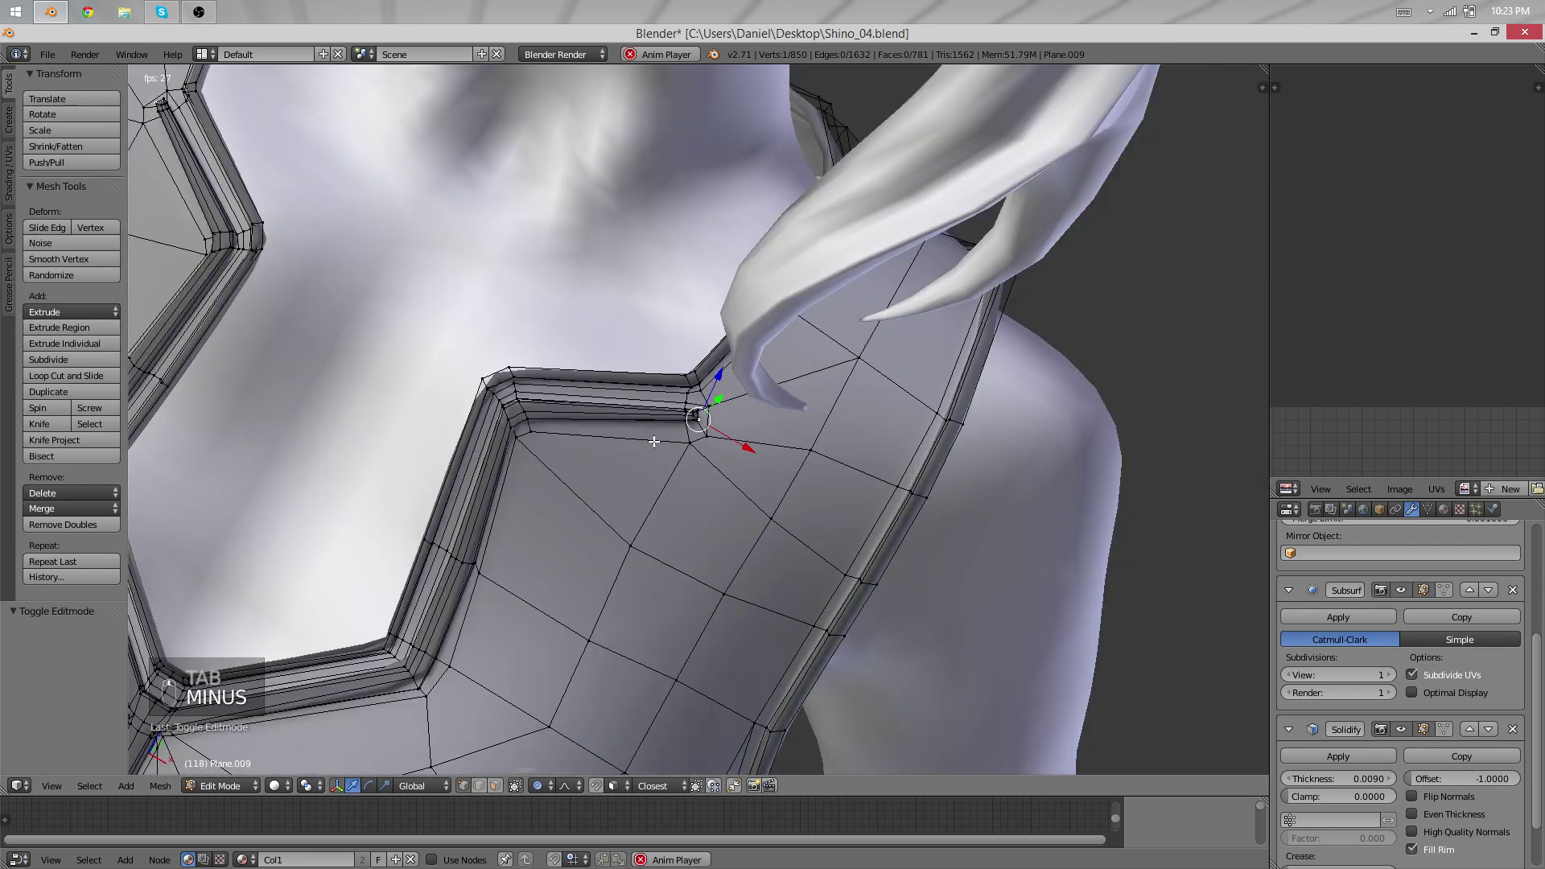
pyautogui.press('Tab')
pyautogui.press('Tab')
pyautogui.press('u')
pyautogui.press('z')
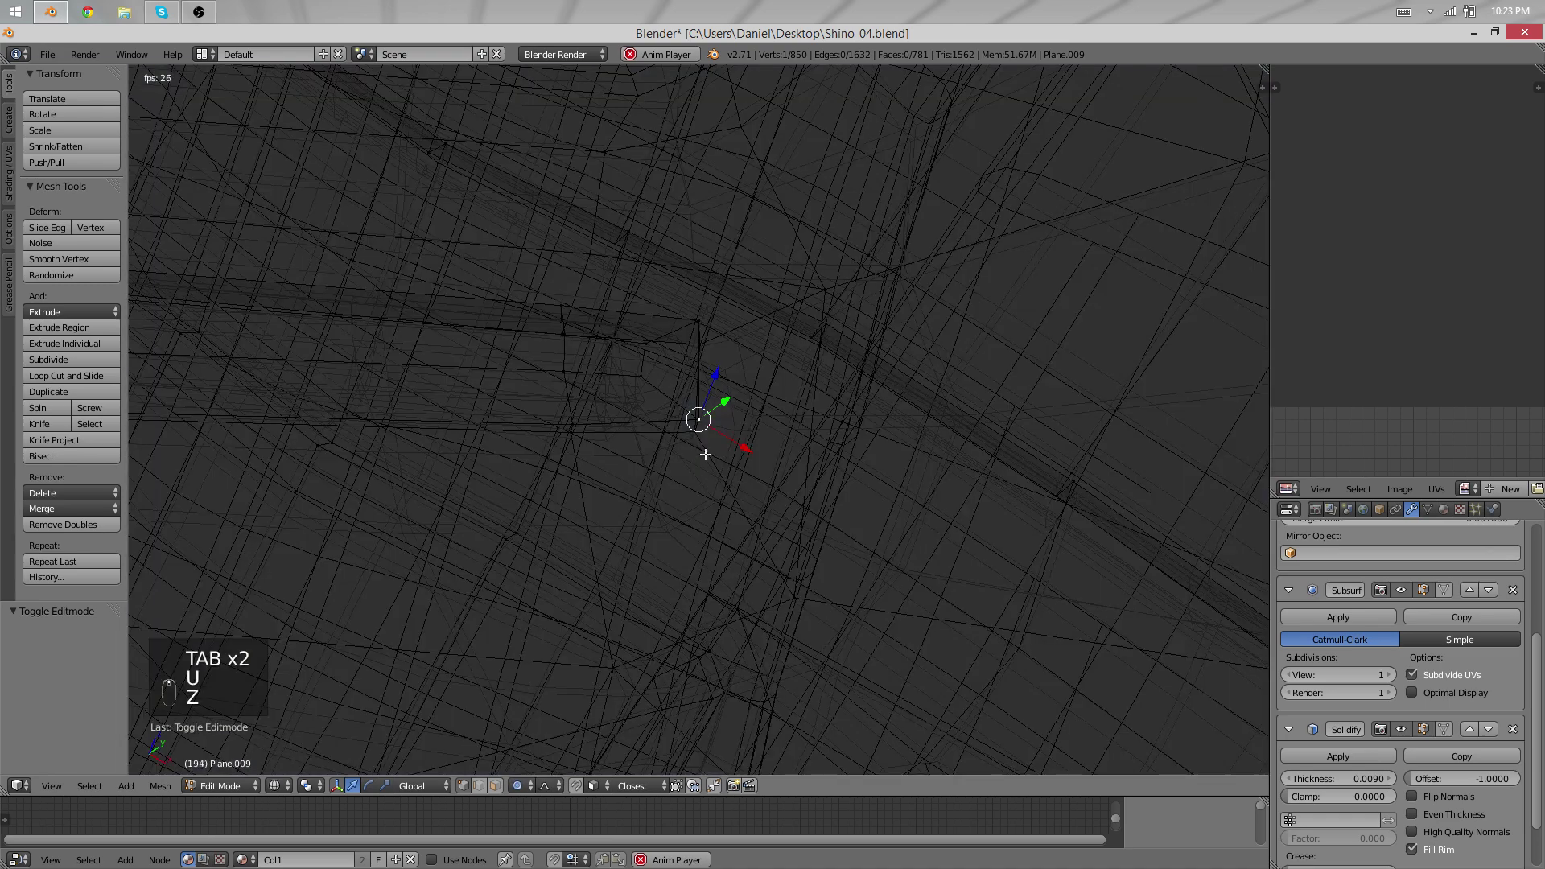
pyautogui.press('z')
# Select the edge loop just before the inner neckline strap's tip and edge-slide it closer to the tip.
pyautogui.press('a')
pyautogui.press('b')
pyautogui.moveTo(619, 497); pyautogui.dragTo(497, 309)
pyautogui.press('z')
pyautogui.press('b')
pyautogui.moveTo(601, 467); pyautogui.dragTo(521, 295)
pyautogui.press('z')
pyautogui.press('z')
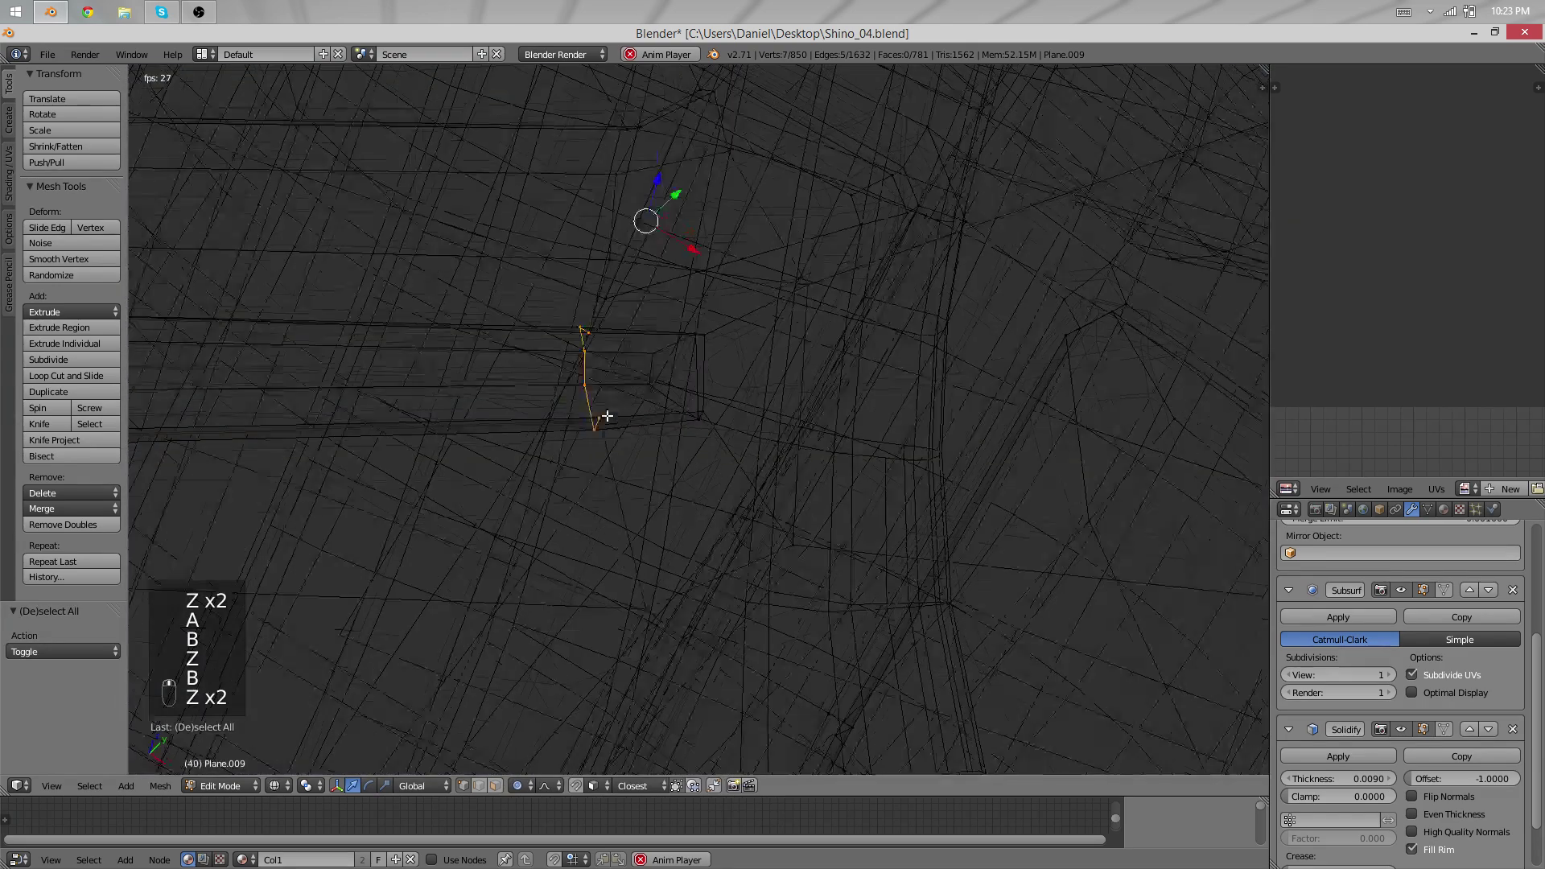
pyautogui.press('b')
pyautogui.moveTo(708, 109); pyautogui.dragTo(779, 67, button='middle')
pyautogui.scroll(7, 686, 349)
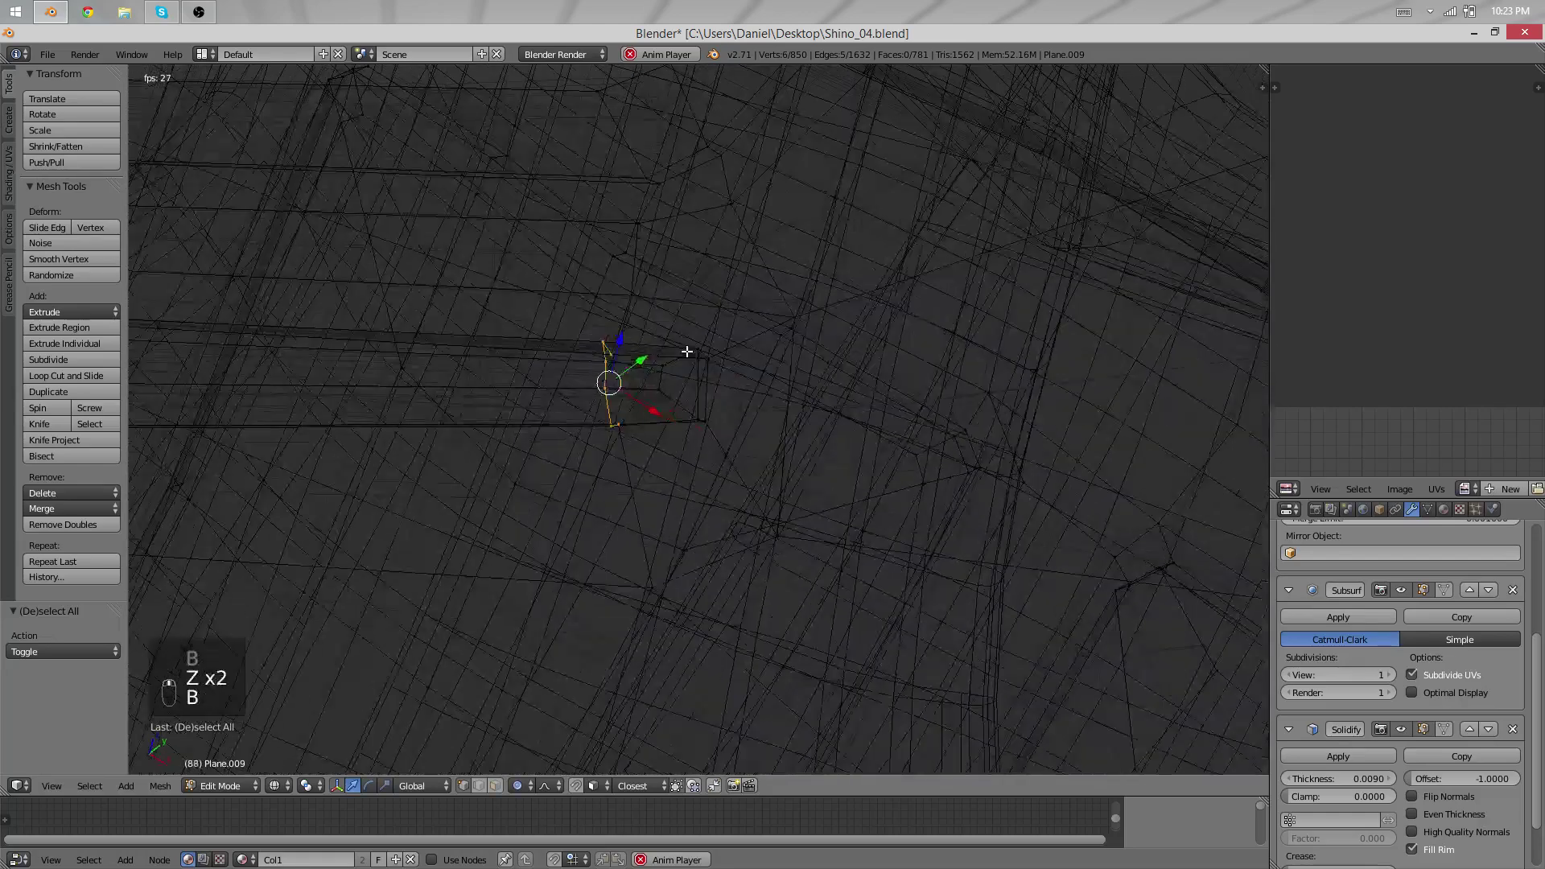
pyautogui.press('z')
pyautogui.press('g')
pyautogui.press('g')
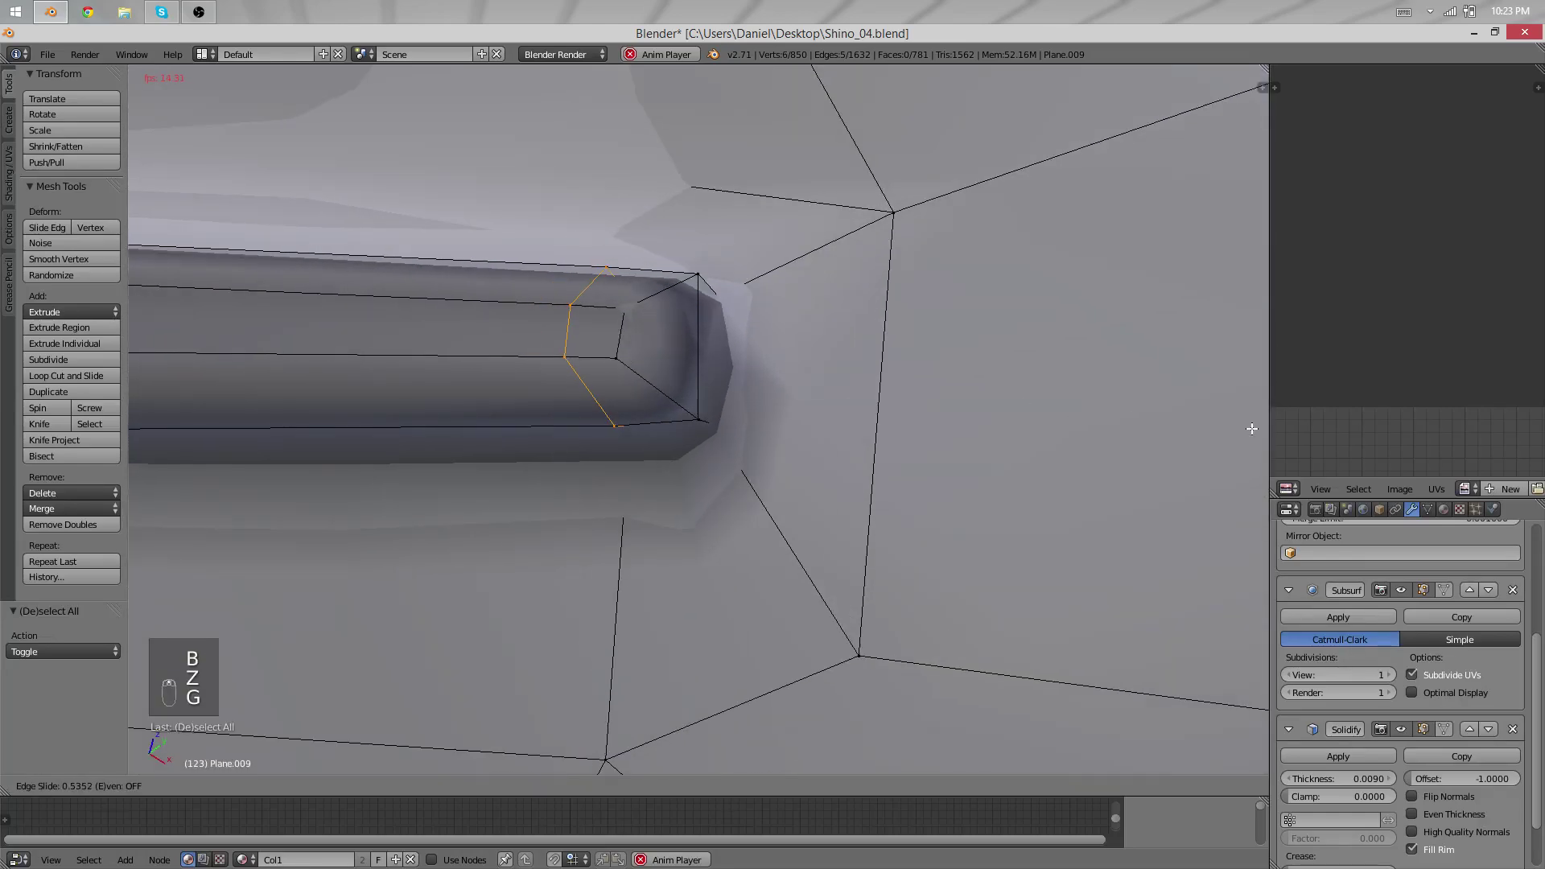
pyautogui.click(535, 400)
# Select the lower corner vertices of the strap's tip and move them down with proportional editing off.
pyautogui.press('z')
pyautogui.press('a')
pyautogui.press('a')
pyautogui.press('a')
pyautogui.press('a')
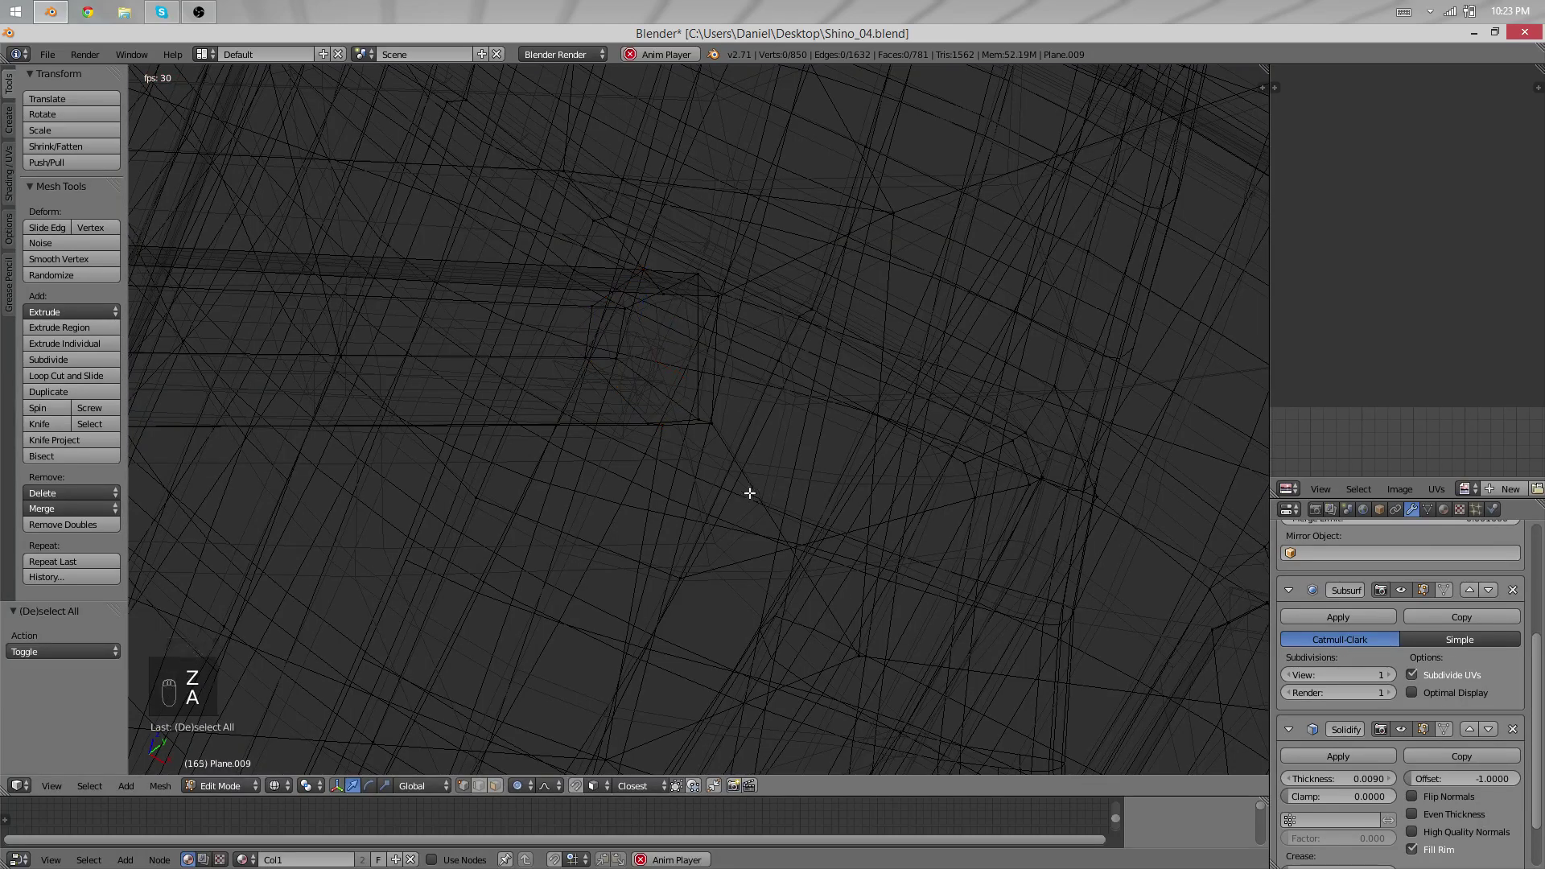
pyautogui.press('b')
pyautogui.moveTo(735, 463); pyautogui.dragTo(562, 347)
pyautogui.press('z')
pyautogui.press('g')
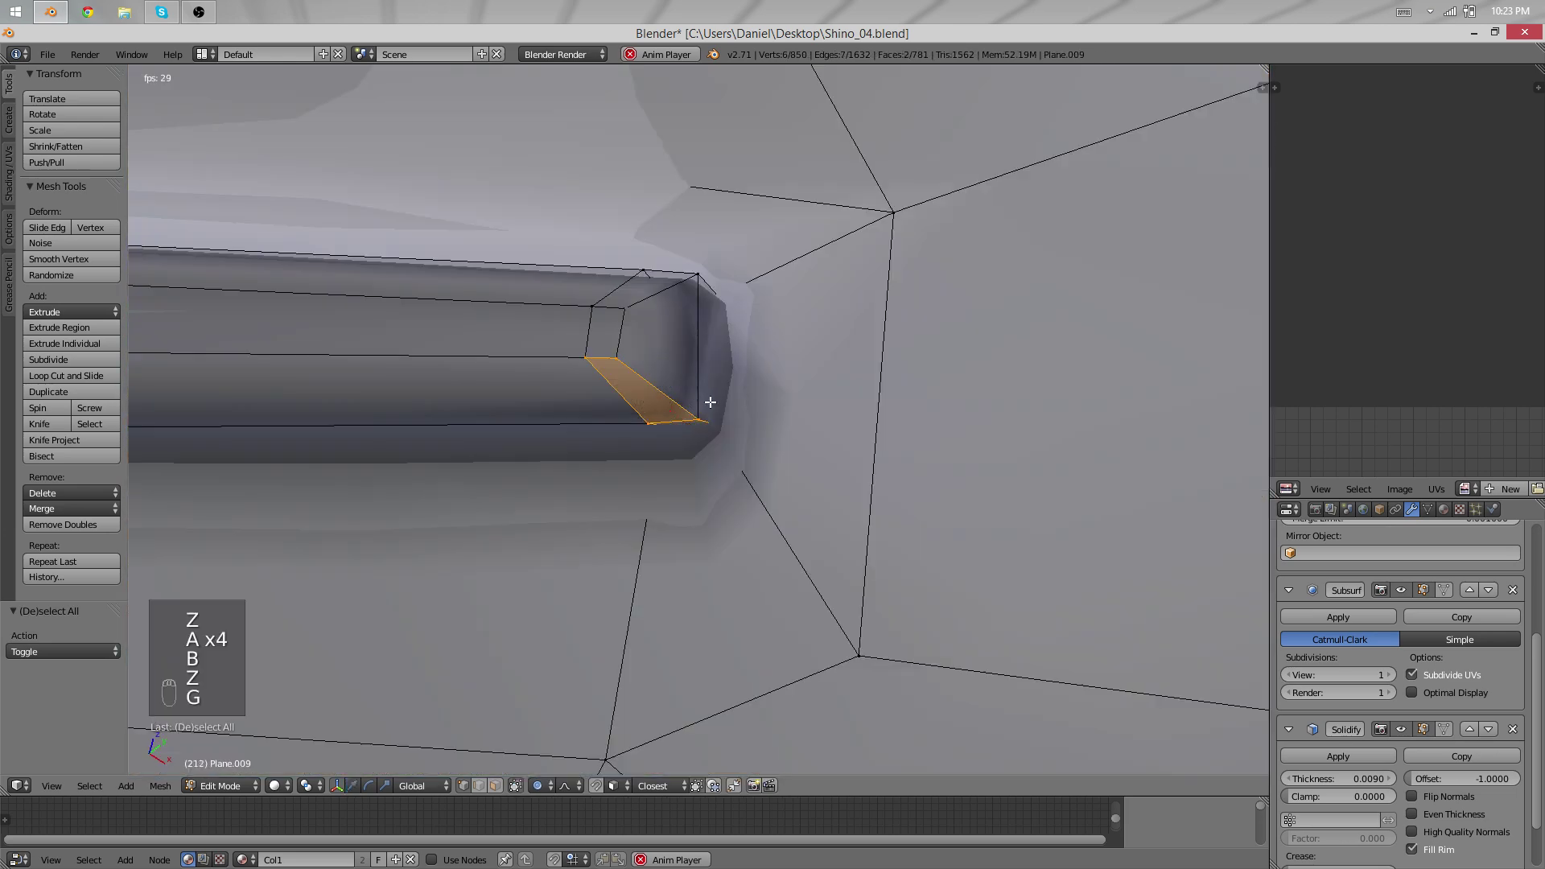
pyautogui.press('o')
pyautogui.press('g')
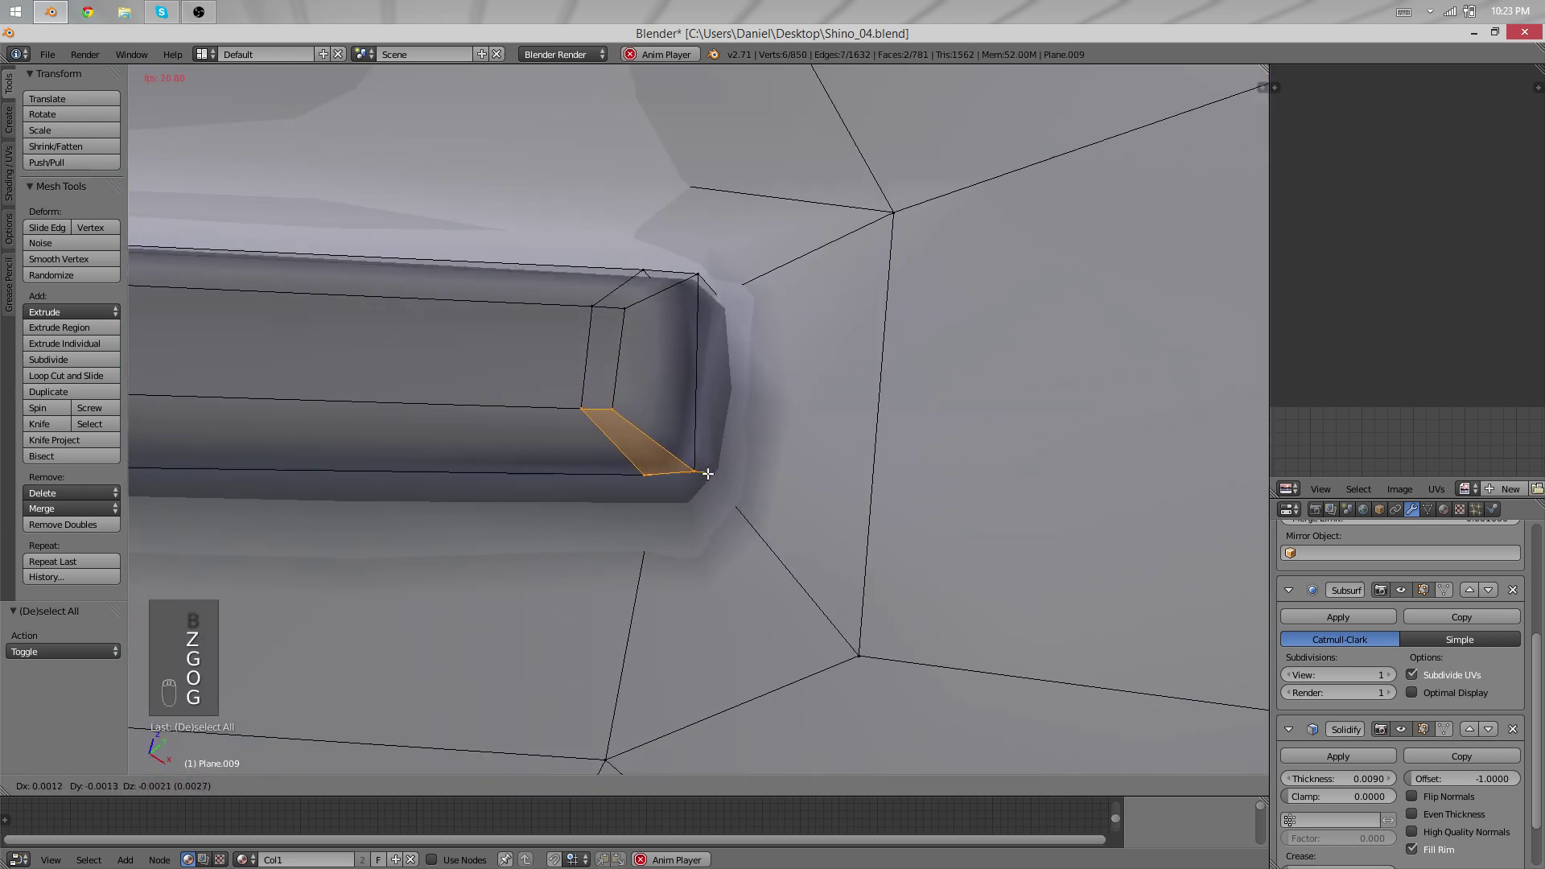
pyautogui.click(705, 473)
# Fine-tune the position of the strap tip's lower corner vertices after checking the smoothed result.
pyautogui.scroll(-6, 784, 499)
pyautogui.press('Tab')
pyautogui.press('Tab')
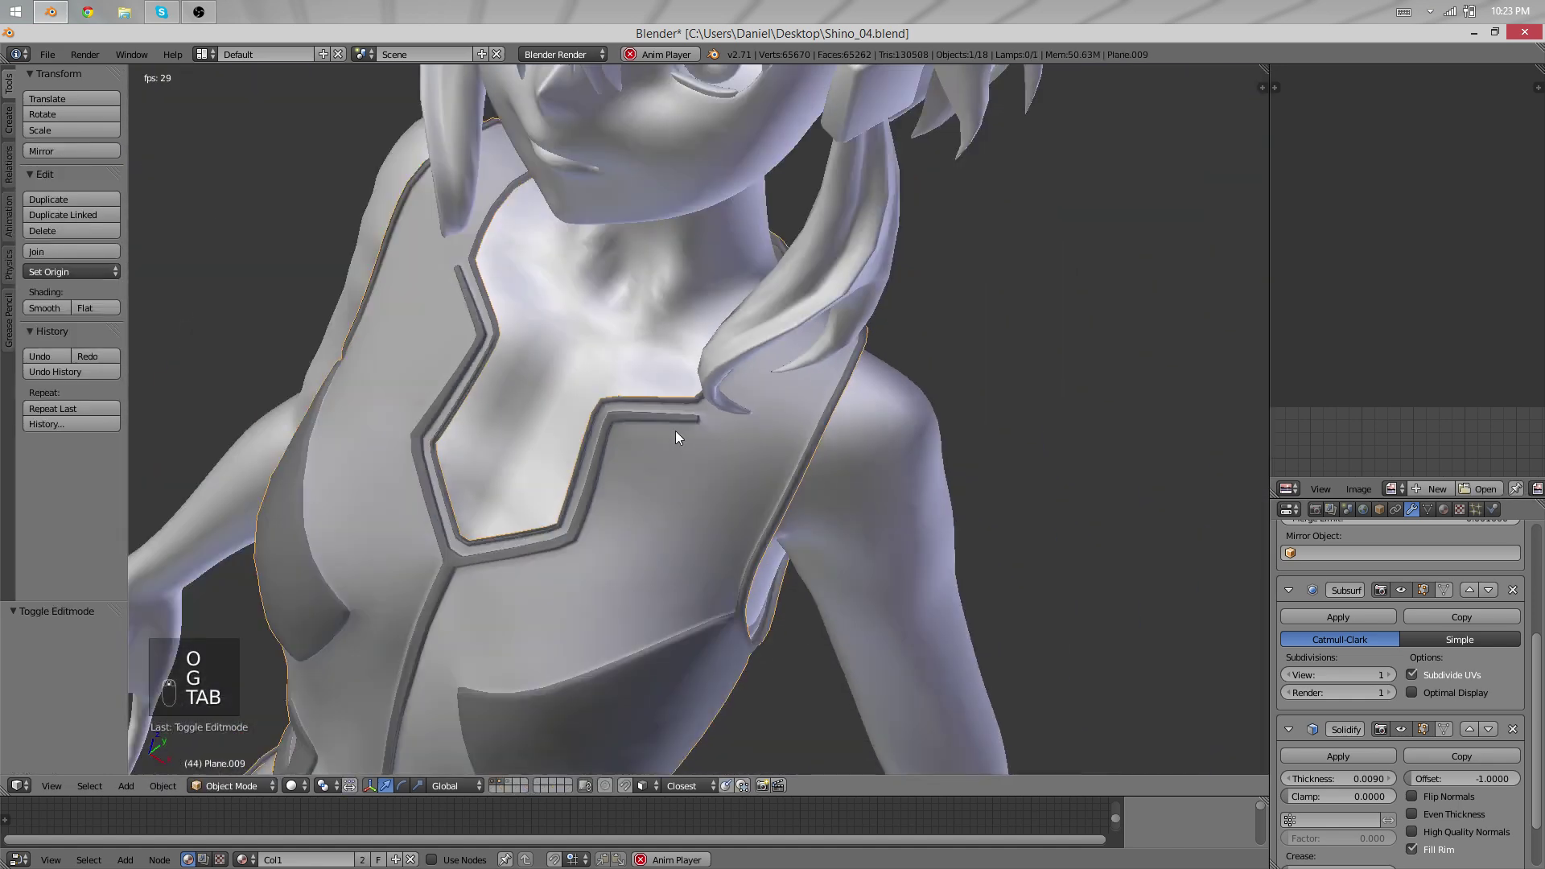
pyautogui.press('Tab')
pyautogui.press('Tab')
pyautogui.scroll(9, 600, 442)
pyautogui.press('g')
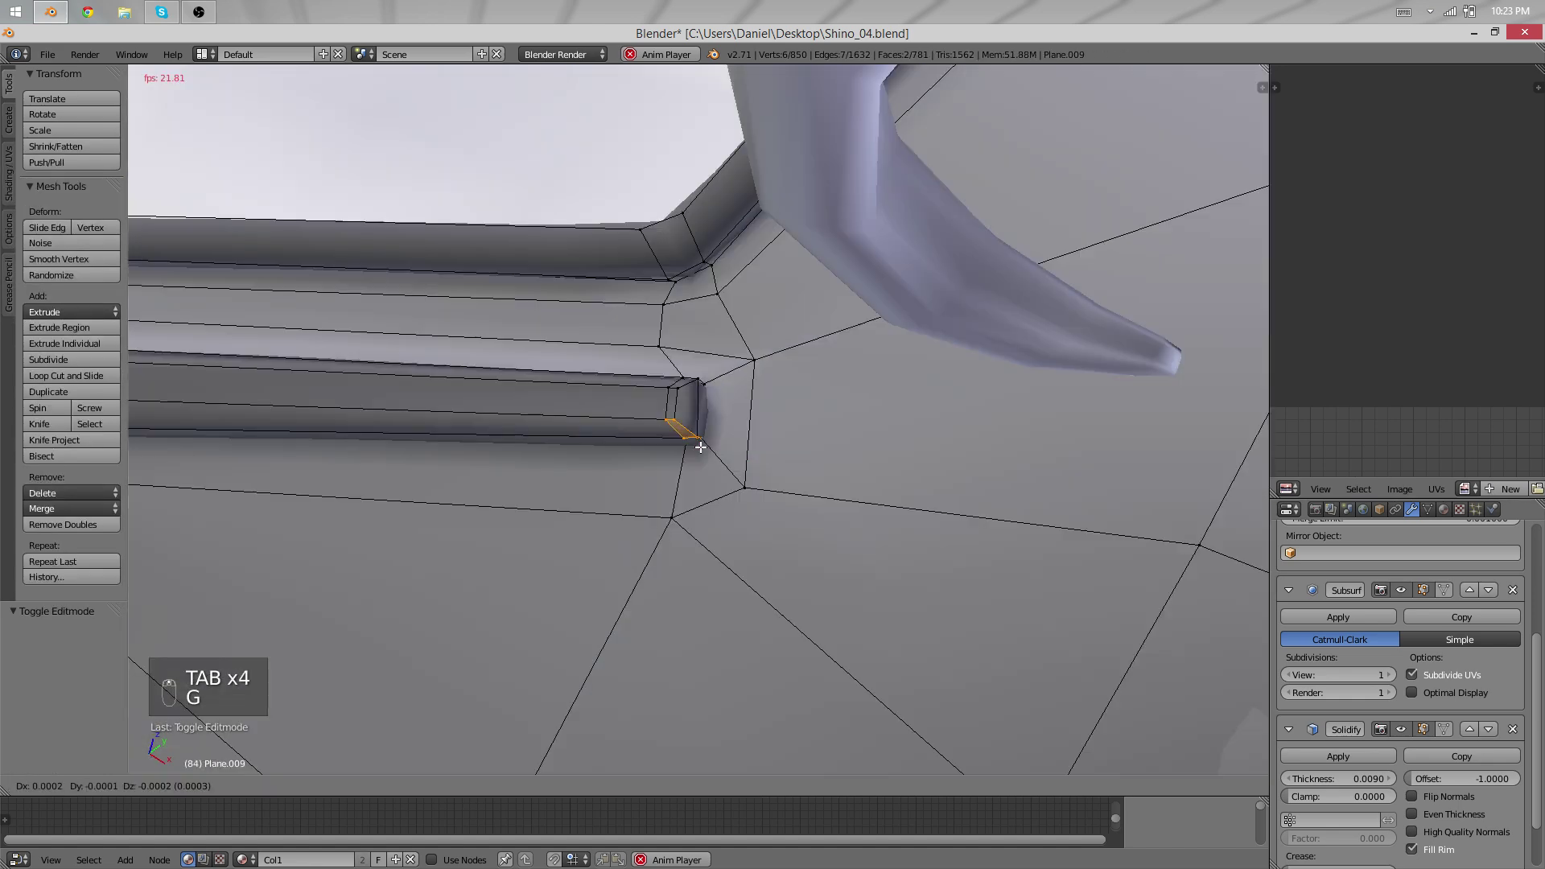
pyautogui.click(702, 449)
pyautogui.moveTo(702, 449)
pyautogui.mouseDown(button='middle')
pyautogui.moveTo(442, 415)
pyautogui.moveTo(637, 434)
pyautogui.moveTo(789, 346)
pyautogui.mouseUp(button='middle')
pyautogui.scroll(3, 724, 386)
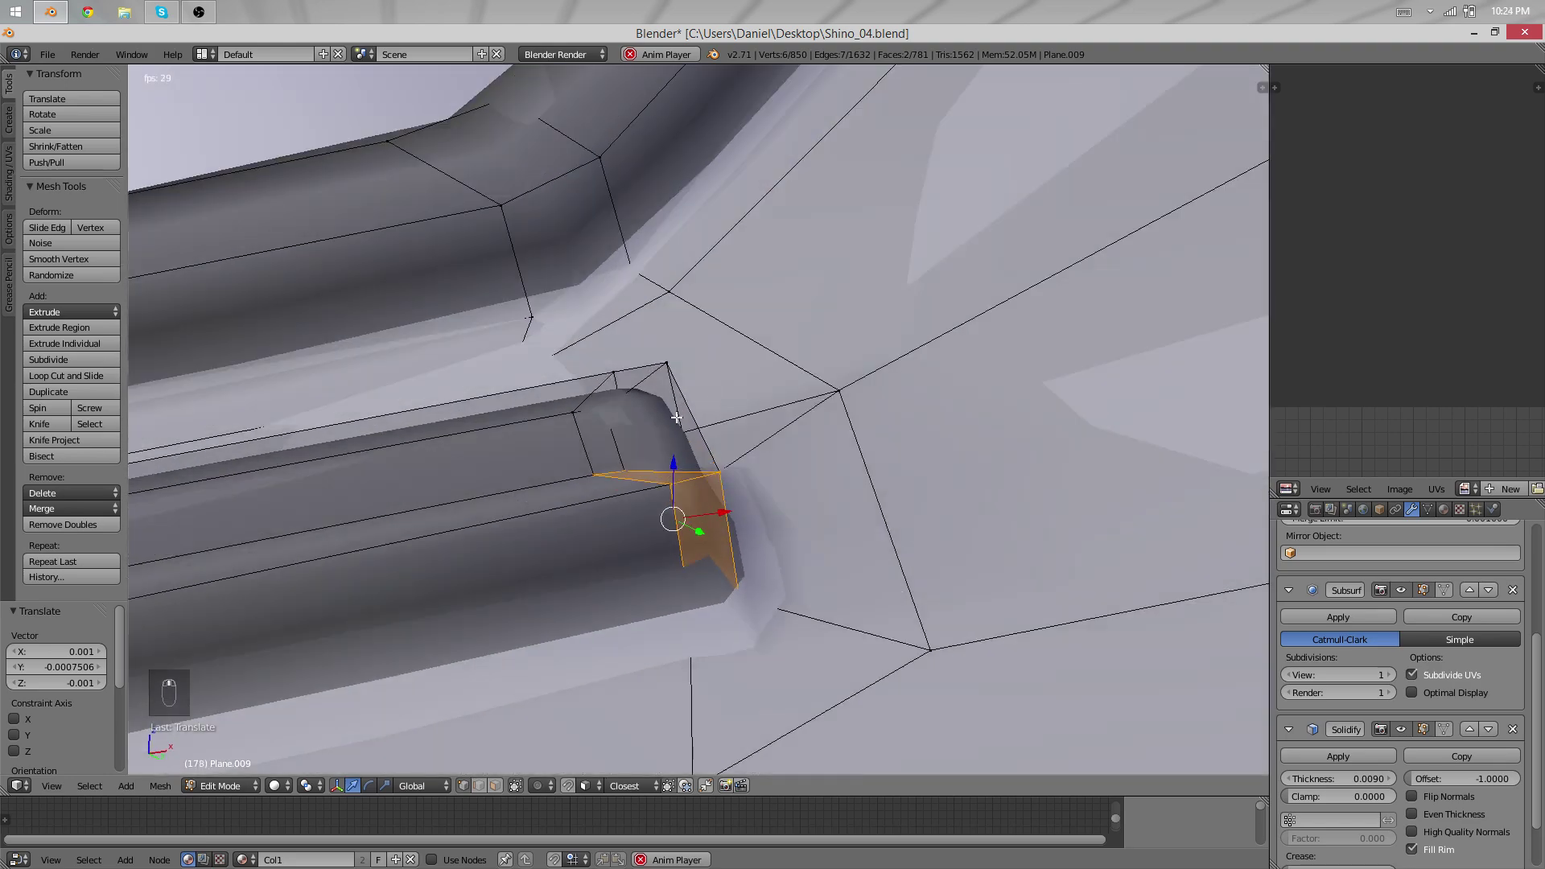
# Select the small face on top of the strap's tip, then move and rotate it to even out the end.
pyautogui.press('z')
pyautogui.rightClick(614, 415)
pyautogui.keyDown('shift'); pyautogui.rightClick(594, 475); pyautogui.keyUp('shift')
pyautogui.keyDown('shift'); pyautogui.rightClick(573, 413); pyautogui.keyUp('shift')
pyautogui.moveTo(573, 412); pyautogui.dragTo(632, 423, button='middle')
pyautogui.press('g')
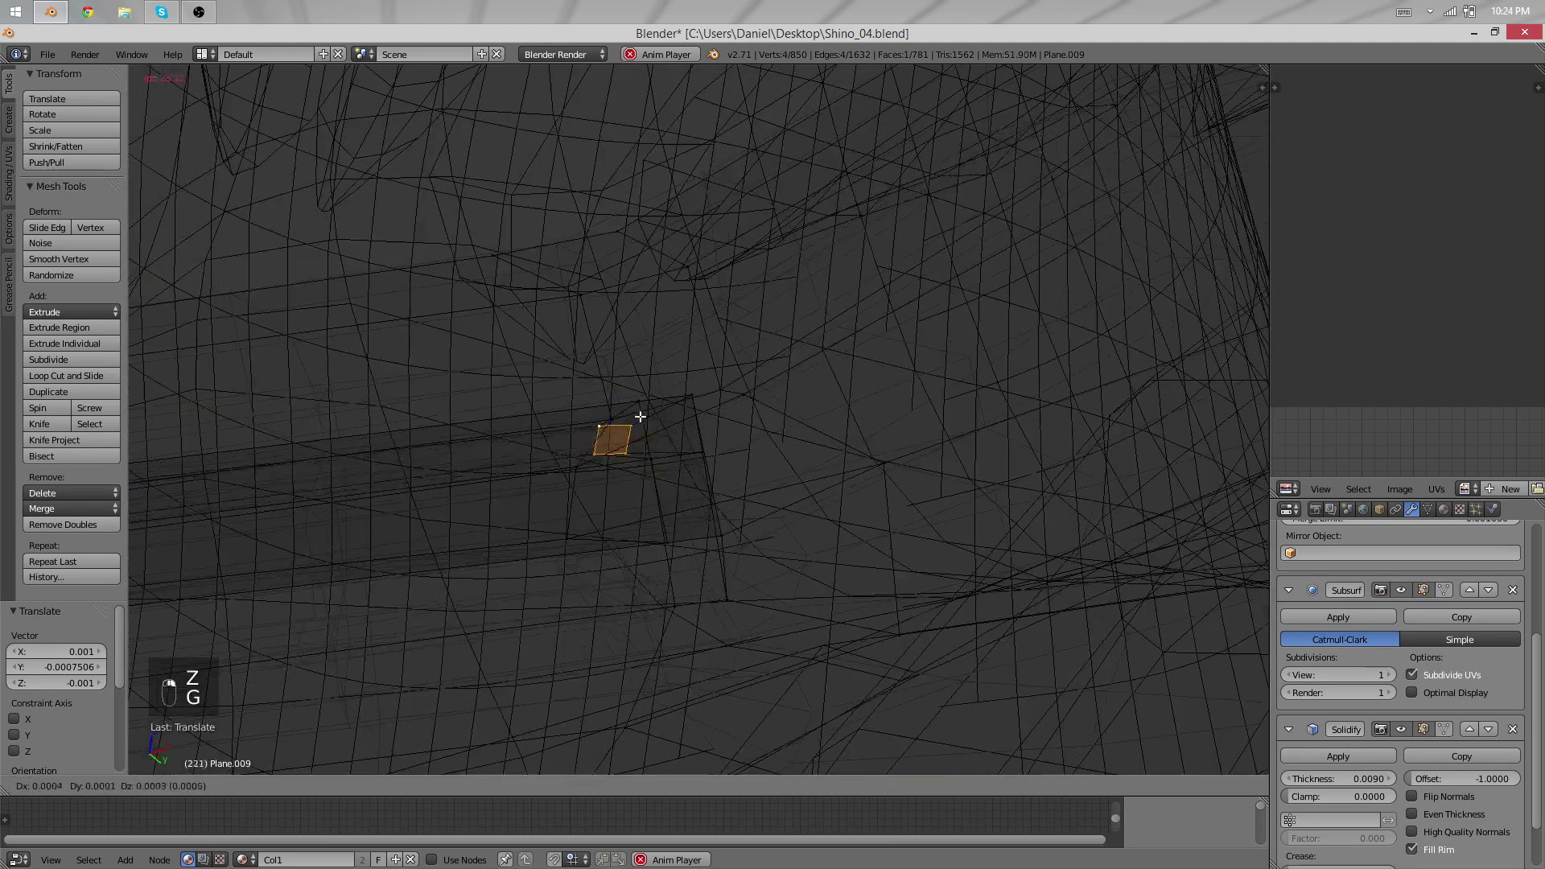
pyautogui.click(776, 407)
pyautogui.press('r')
pyautogui.click(786, 436)
pyautogui.press('z')
pyautogui.moveTo(786, 436); pyautogui.dragTo(818, 573, button='middle')
pyautogui.press('Tab')
pyautogui.scroll(-4, 726, 413)
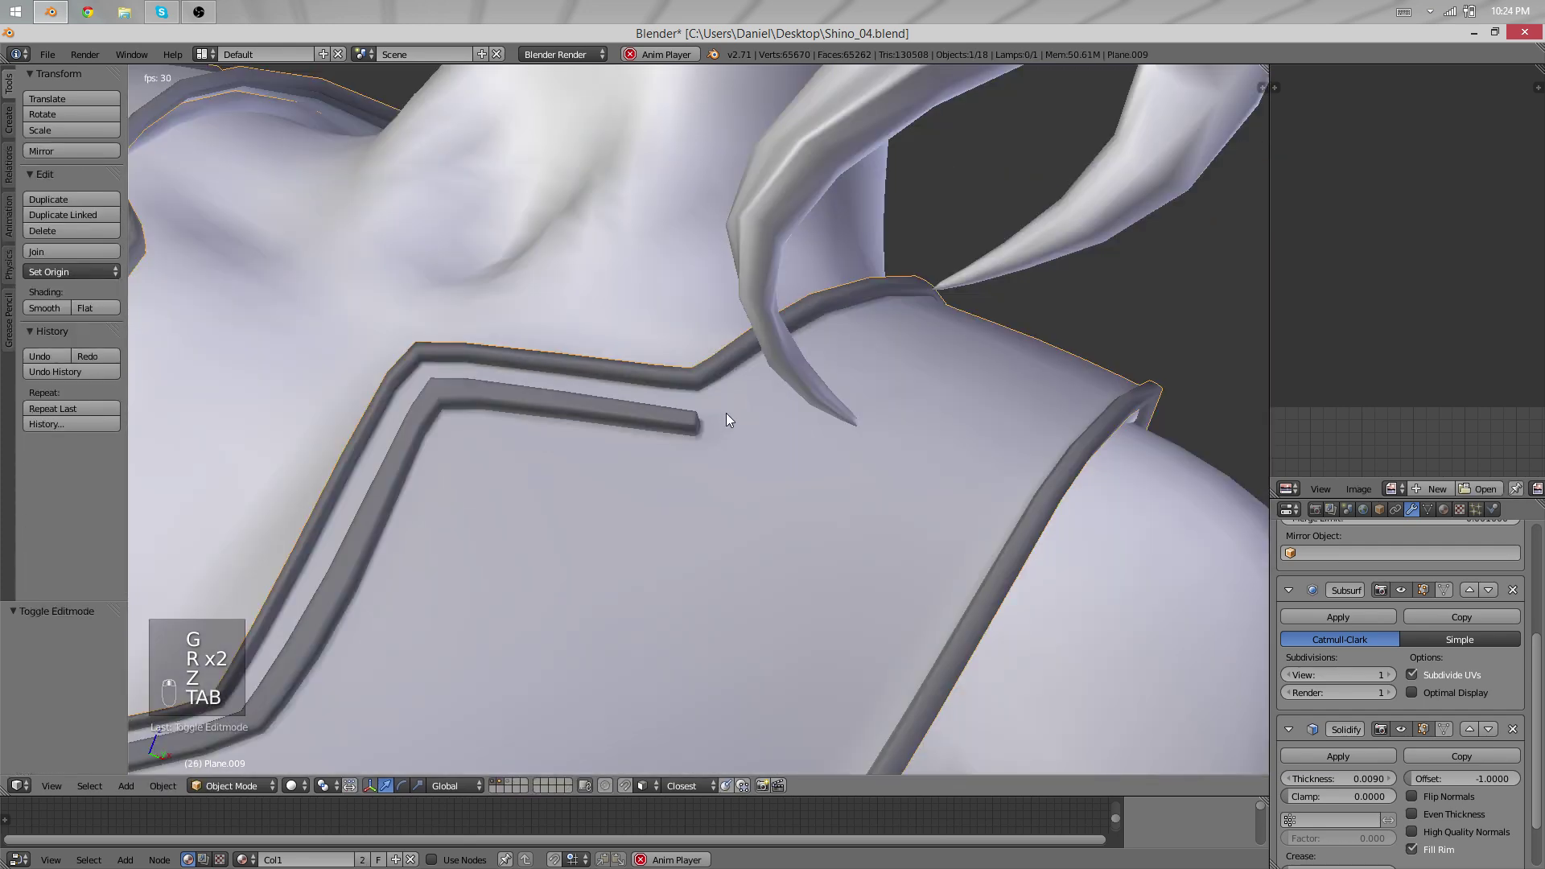
# Deselect everything and examine the bodysuit's front and the waist straps from several angles.
pyautogui.scroll(-10, 726, 413)
pyautogui.press('a')
pyautogui.press('a')
pyautogui.press('a')
pyautogui.press('a')
pyautogui.press('a')
pyautogui.moveTo(639, 490); pyautogui.dragTo(855, 513, button='middle')
pyautogui.keyDown('shift'); pyautogui.moveTo(756, 535); pyautogui.dragTo(764, 435, button='middle'); pyautogui.keyUp('shift')
pyautogui.moveTo(765, 475); pyautogui.dragTo(934, 483, button='middle')
pyautogui.scroll(-4, 808, 459)
pyautogui.scroll(2, 806, 436)
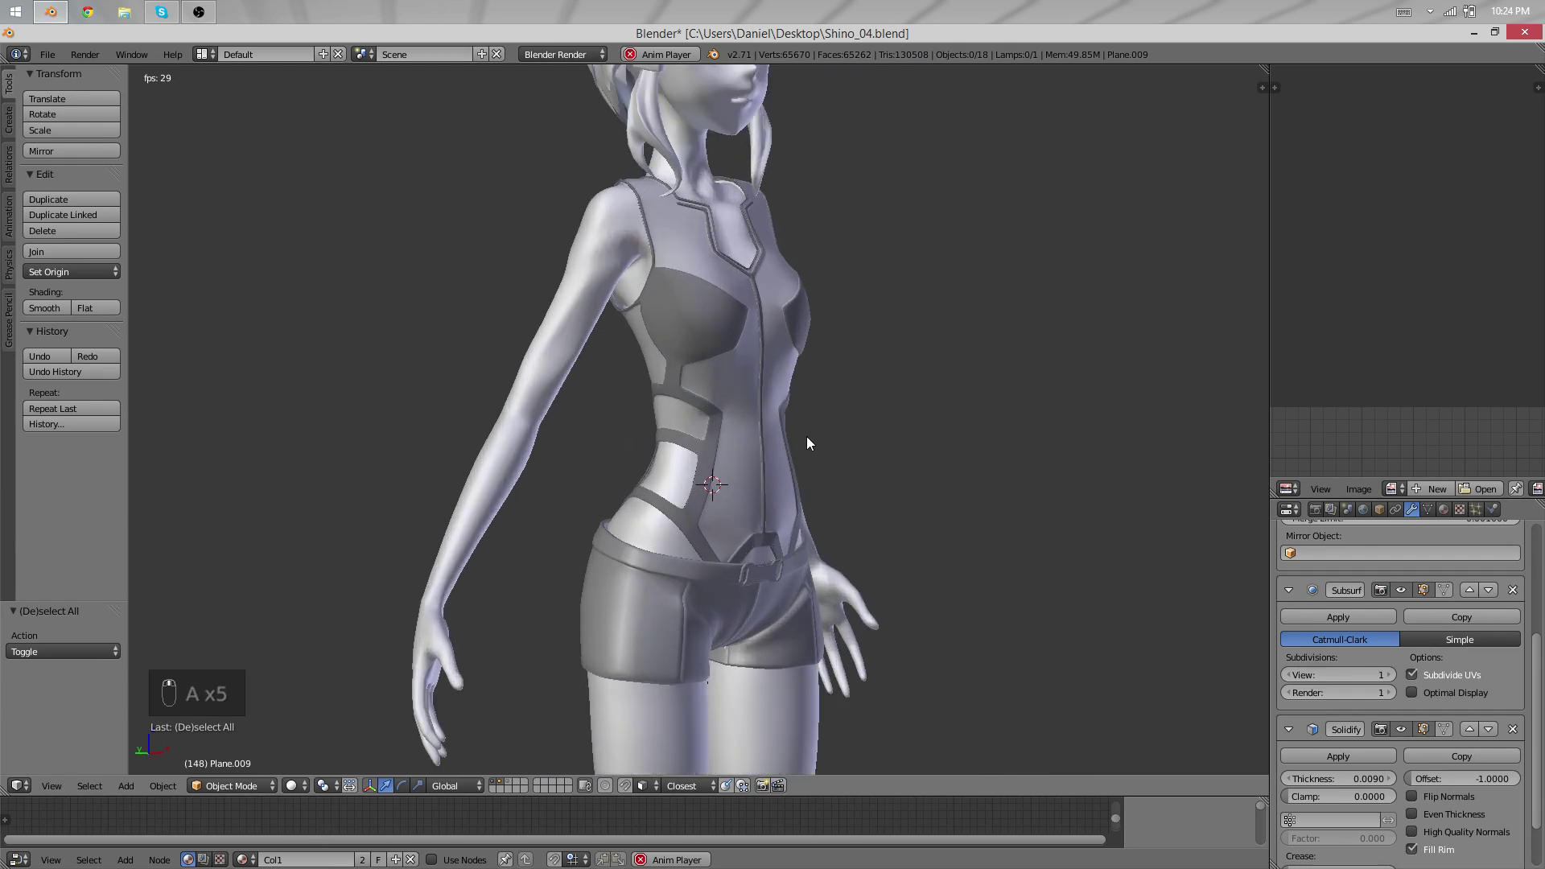
pyautogui.scroll(8, 807, 437)
pyautogui.moveTo(752, 444); pyautogui.dragTo(487, 462, button='middle')
pyautogui.scroll(1, 595, 396)
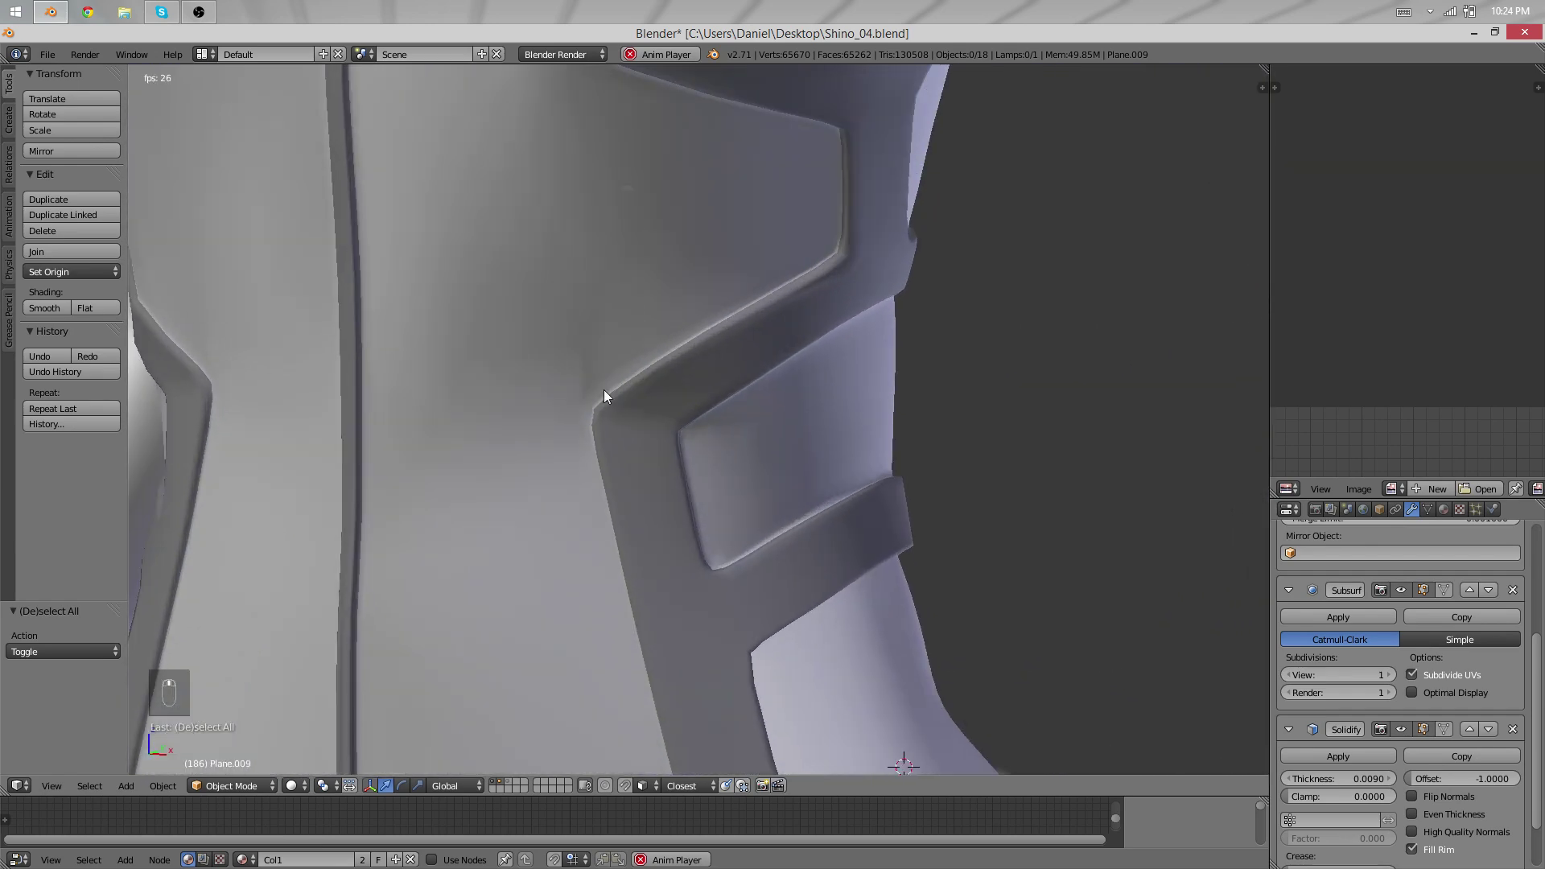
# Turn proportional editing back on and adjust the mesh around the side waist straps.
pyautogui.press('Tab')
pyautogui.scroll(-2, 606, 389)
pyautogui.moveTo(713, 509); pyautogui.dragTo(1003, 436, button='middle')
pyautogui.press('o')
pyautogui.press('g')
pyautogui.click(1004, 435)
pyautogui.press('Tab')
pyautogui.moveTo(958, 535); pyautogui.dragTo(728, 551, button='middle')
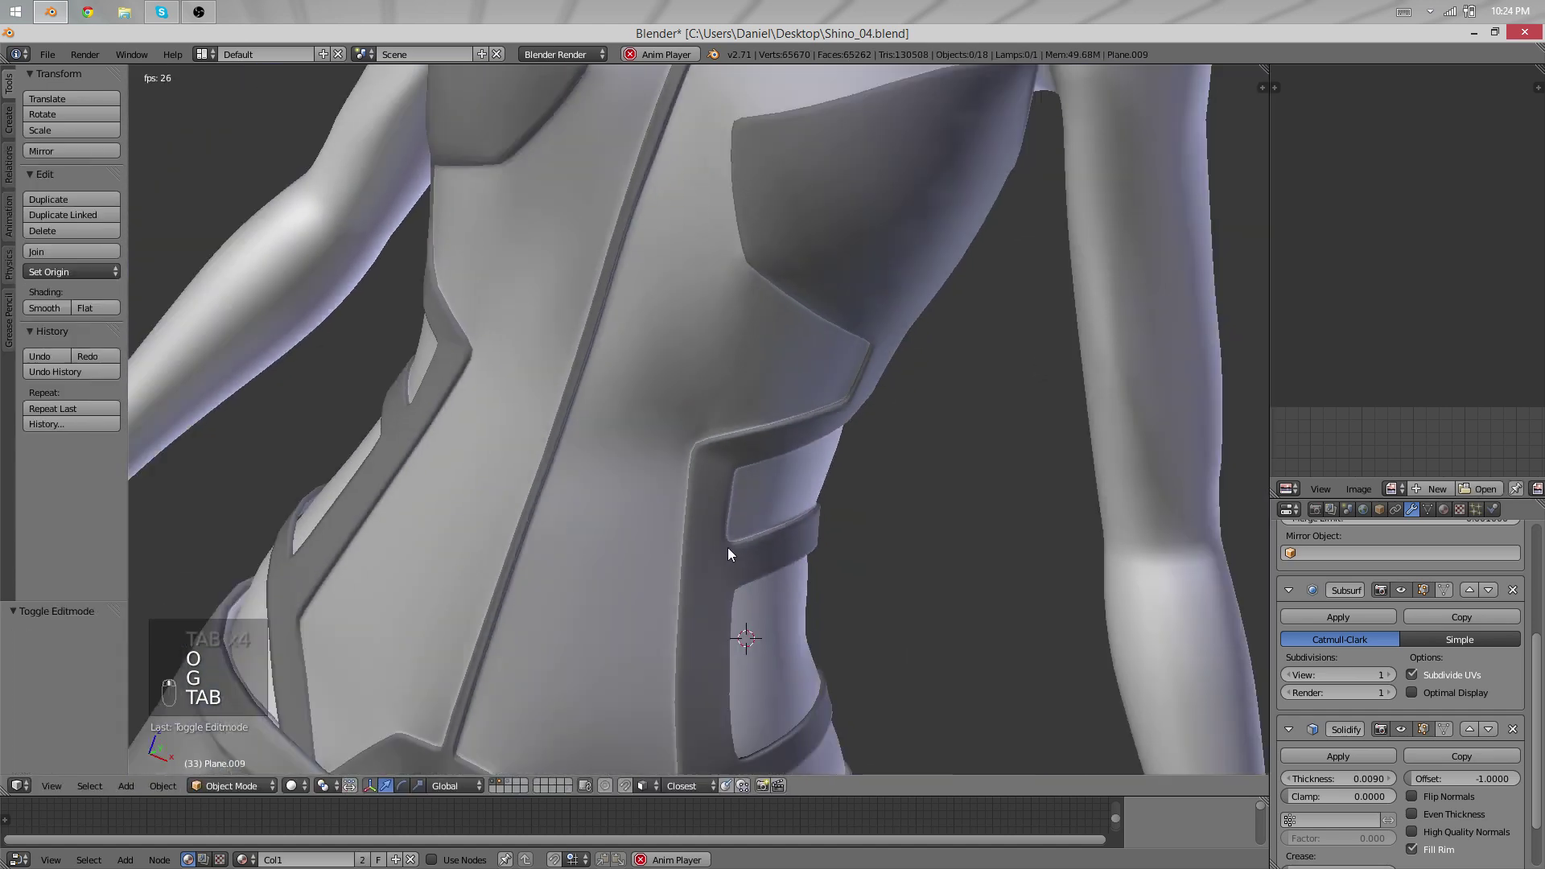
pyautogui.scroll(-2, 883, 478)
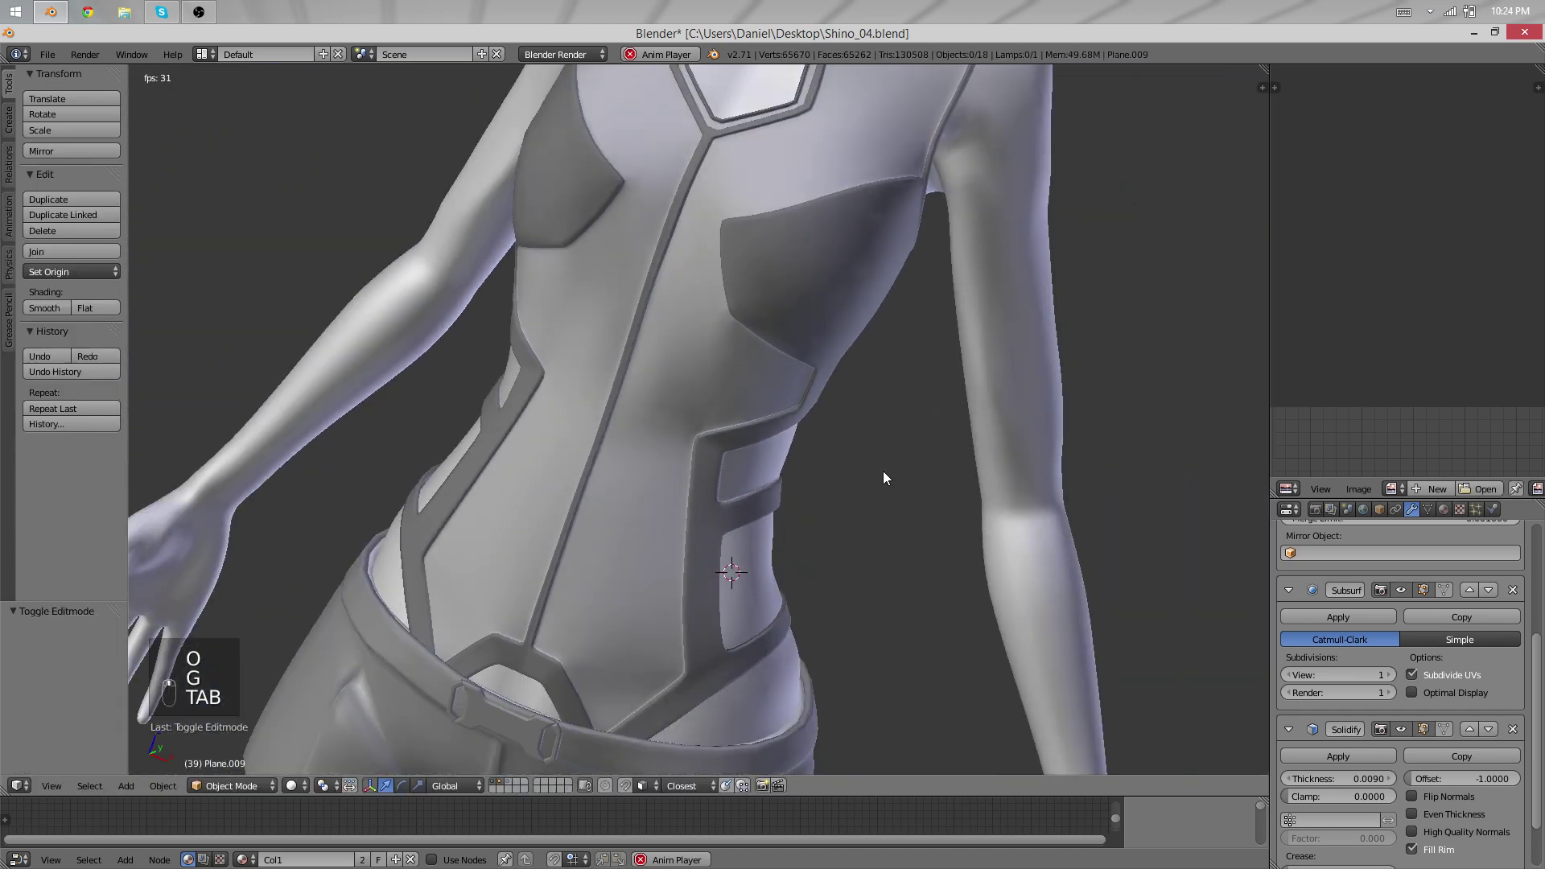
# Inspect the back panels' corners around the armhole and the whole figure's front, and select the bodysuit.
pyautogui.moveTo(884, 478); pyautogui.dragTo(617, 384, button='middle')
pyautogui.scroll(5, 696, 399)
pyautogui.press('Tab')
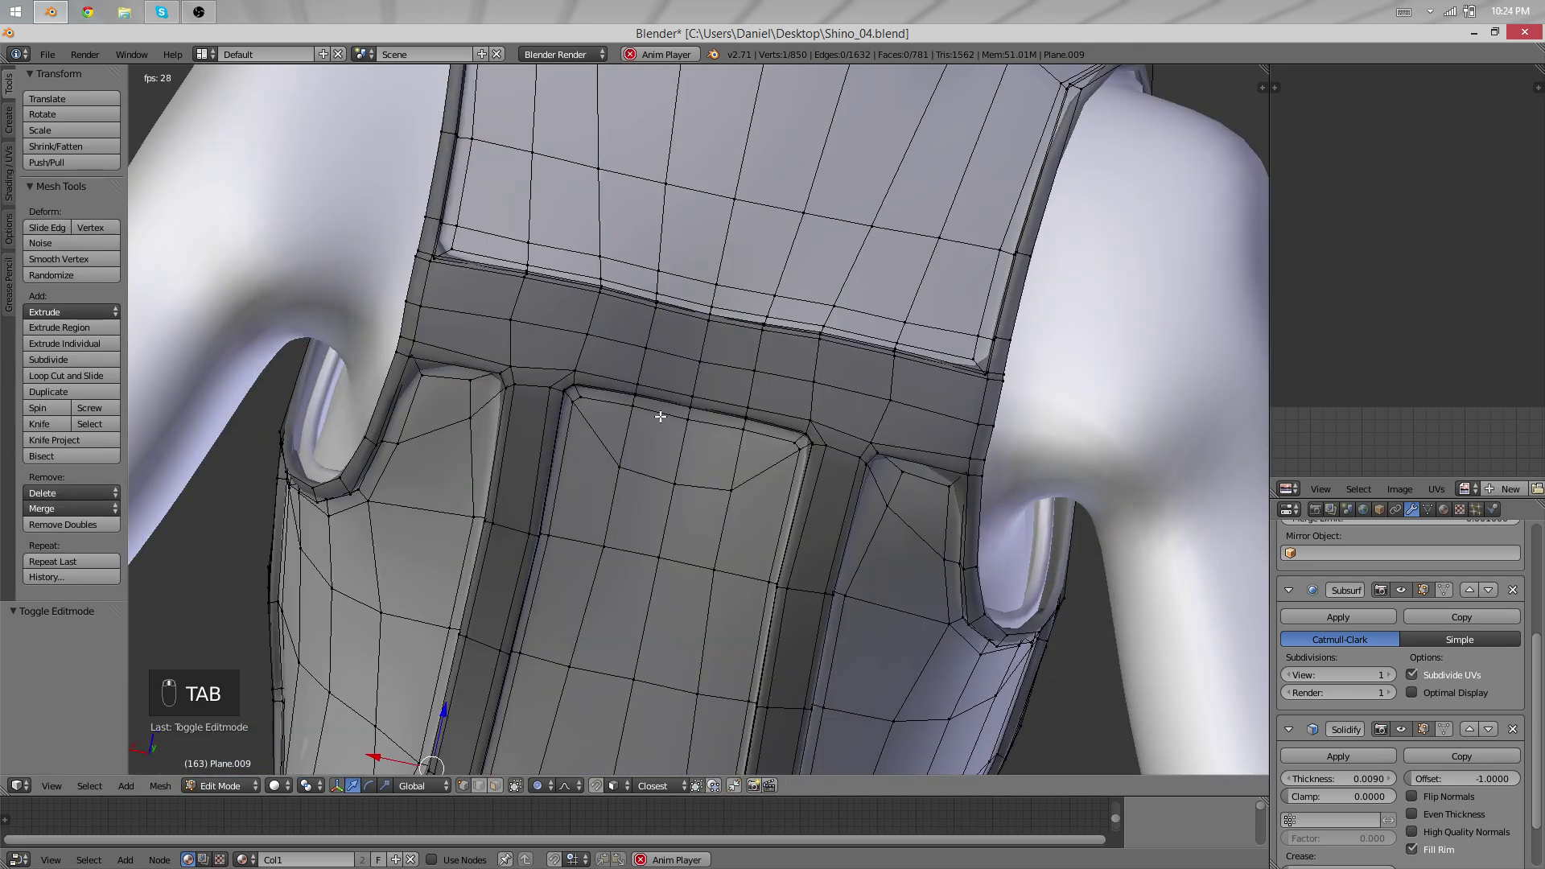
pyautogui.keyDown('shift'); pyautogui.moveTo(395, 392); pyautogui.dragTo(667, 448, button='middle'); pyautogui.keyUp('shift')
pyautogui.scroll(5, 666, 448)
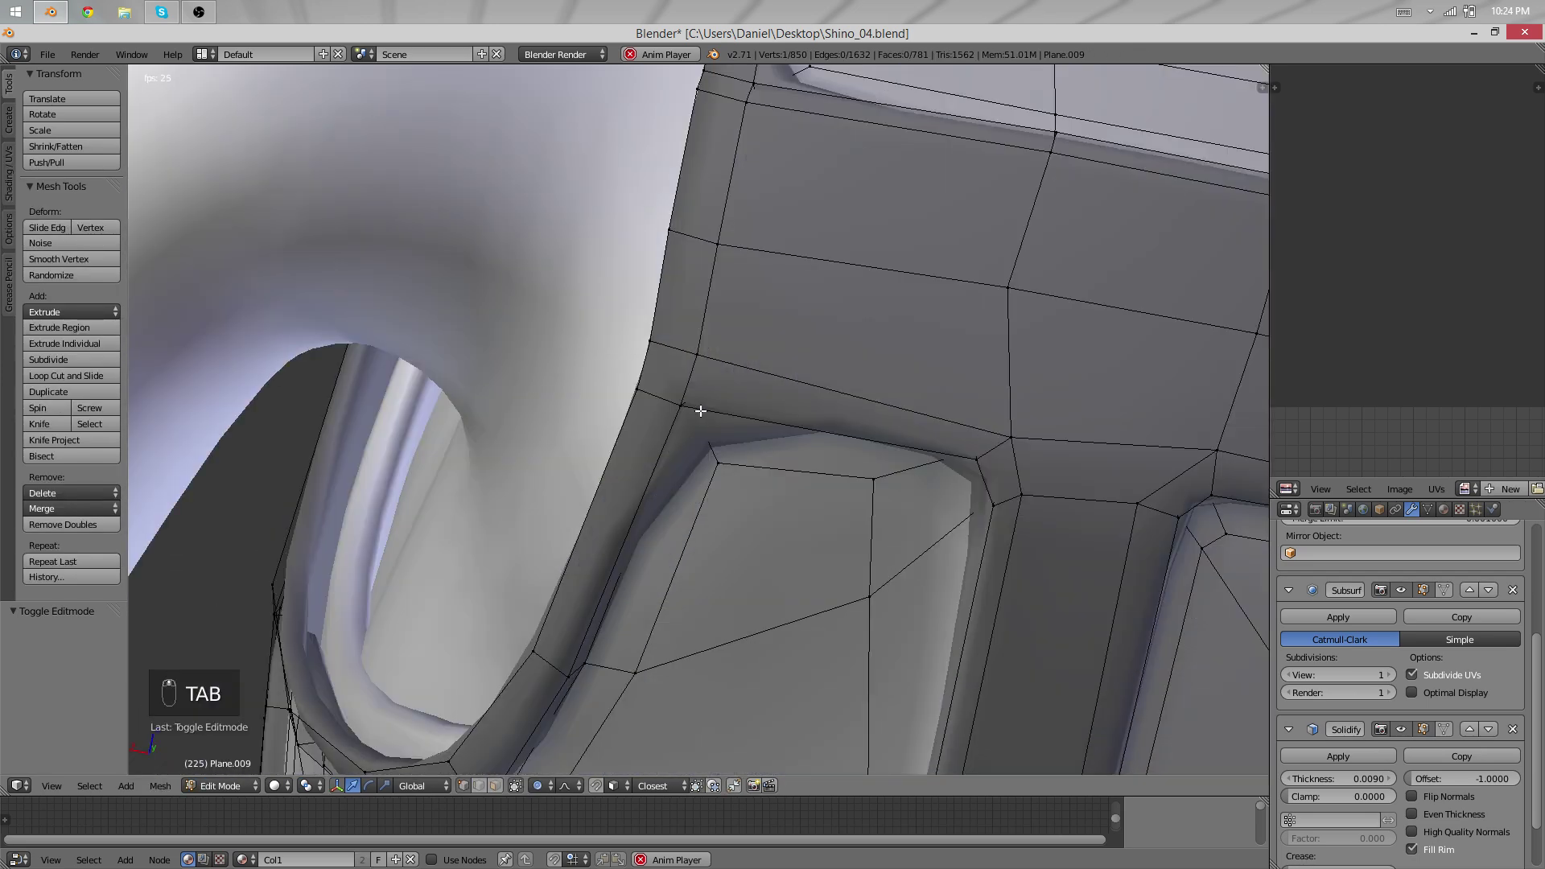
pyautogui.keyDown('shift'); pyautogui.moveTo(671, 389); pyautogui.dragTo(660, 353, button='middle'); pyautogui.keyUp('shift')
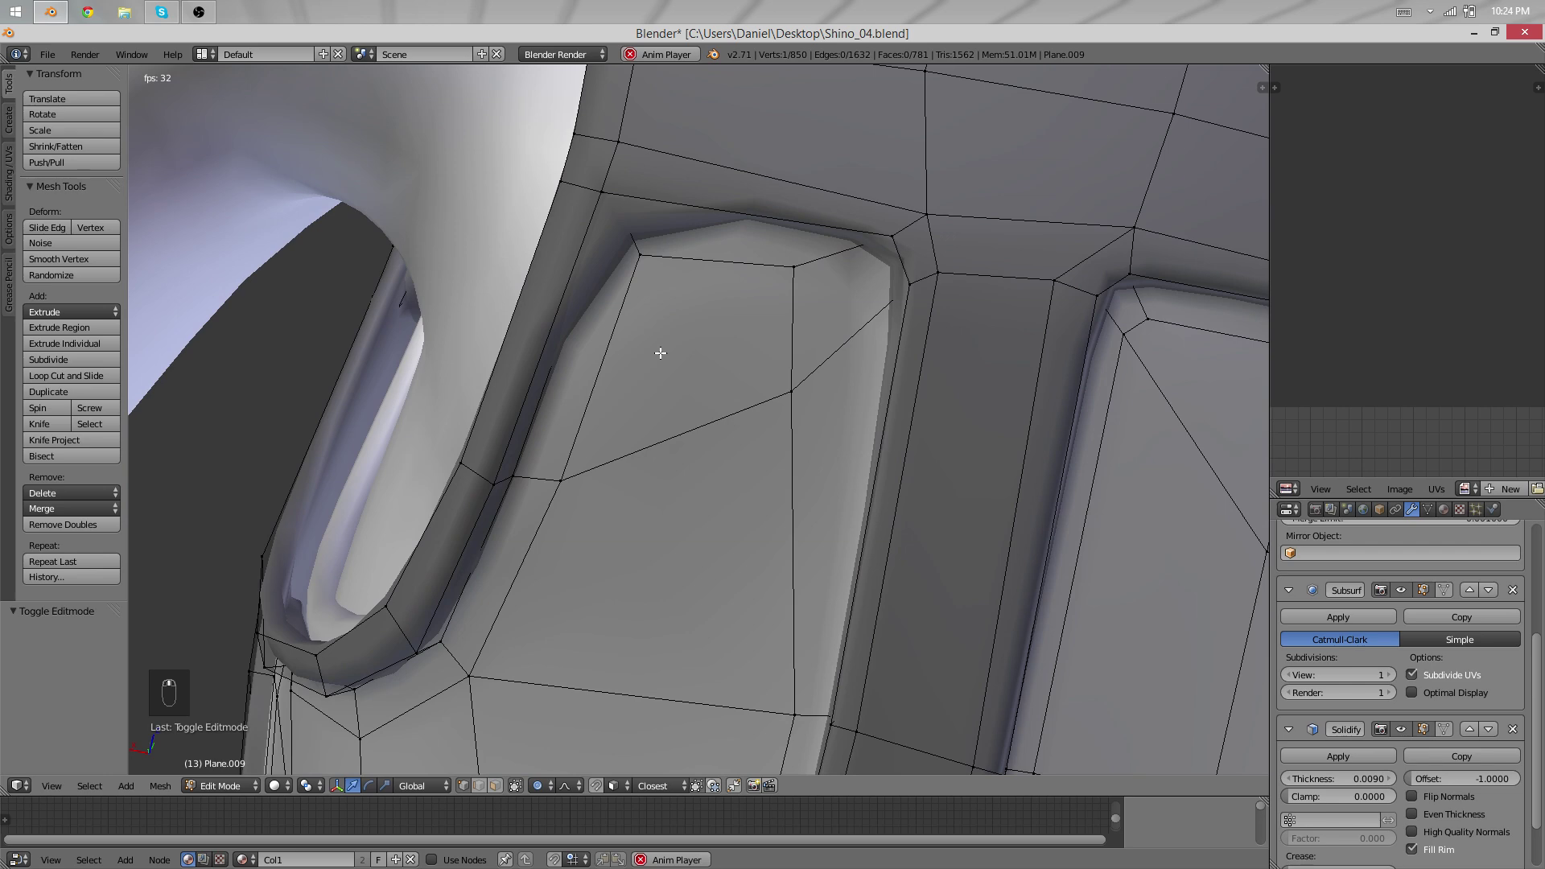
pyautogui.press('Tab')
pyautogui.scroll(-8, 660, 352)
pyautogui.moveTo(656, 438); pyautogui.dragTo(756, 459, button='middle')
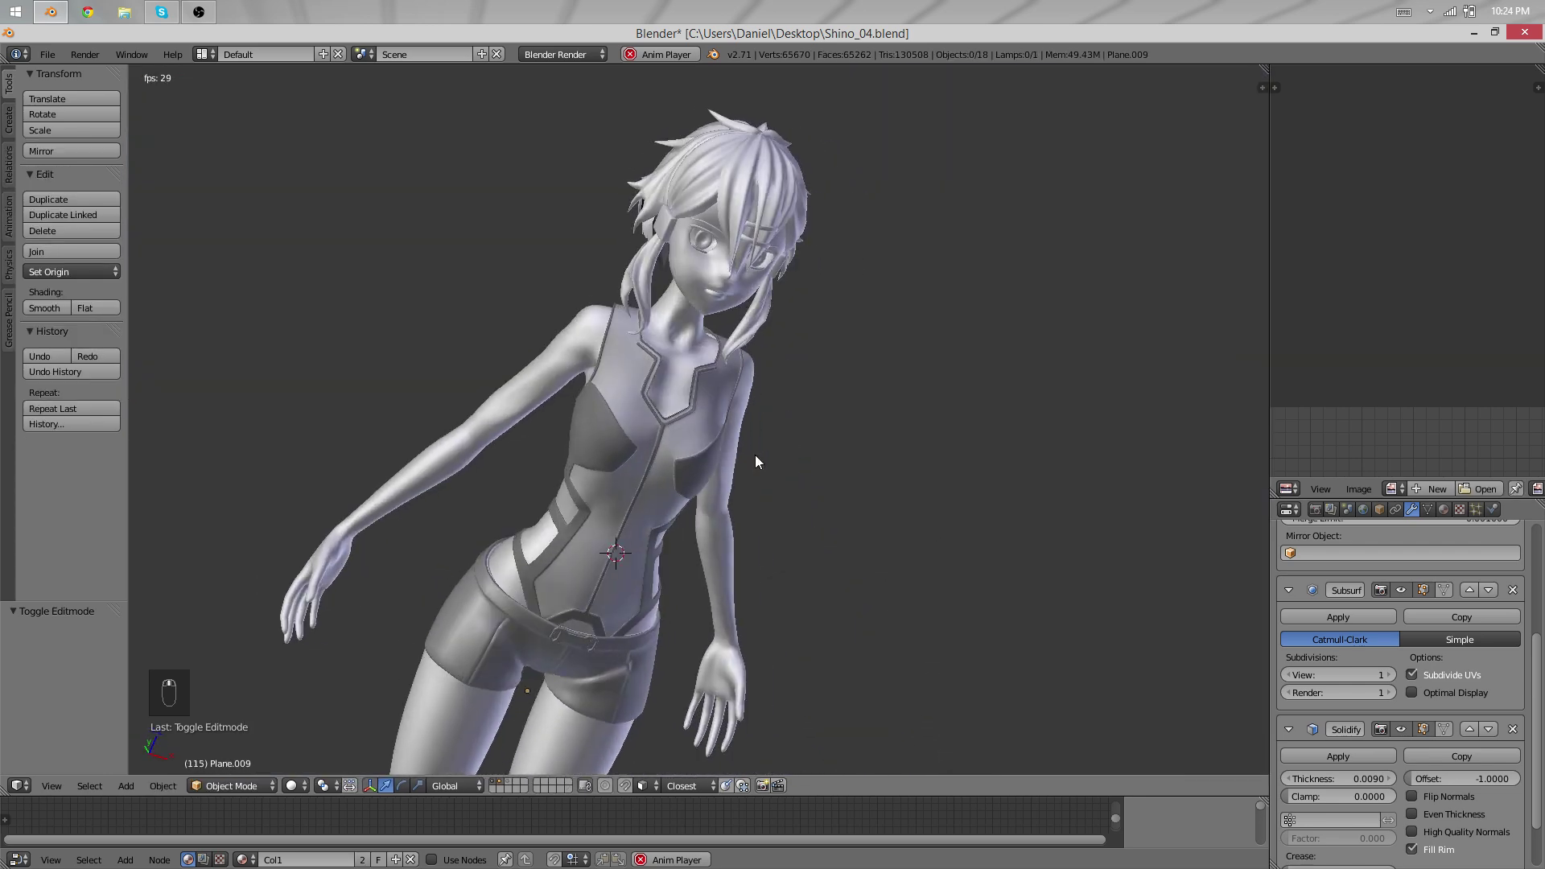
pyautogui.scroll(5, 638, 474)
pyautogui.scroll(-4, 635, 473)
pyautogui.moveTo(636, 473); pyautogui.dragTo(694, 439, button='middle')
pyautogui.scroll(-3, 1028, 438)
pyautogui.scroll(6, 725, 451)
pyautogui.rightClick(731, 478)
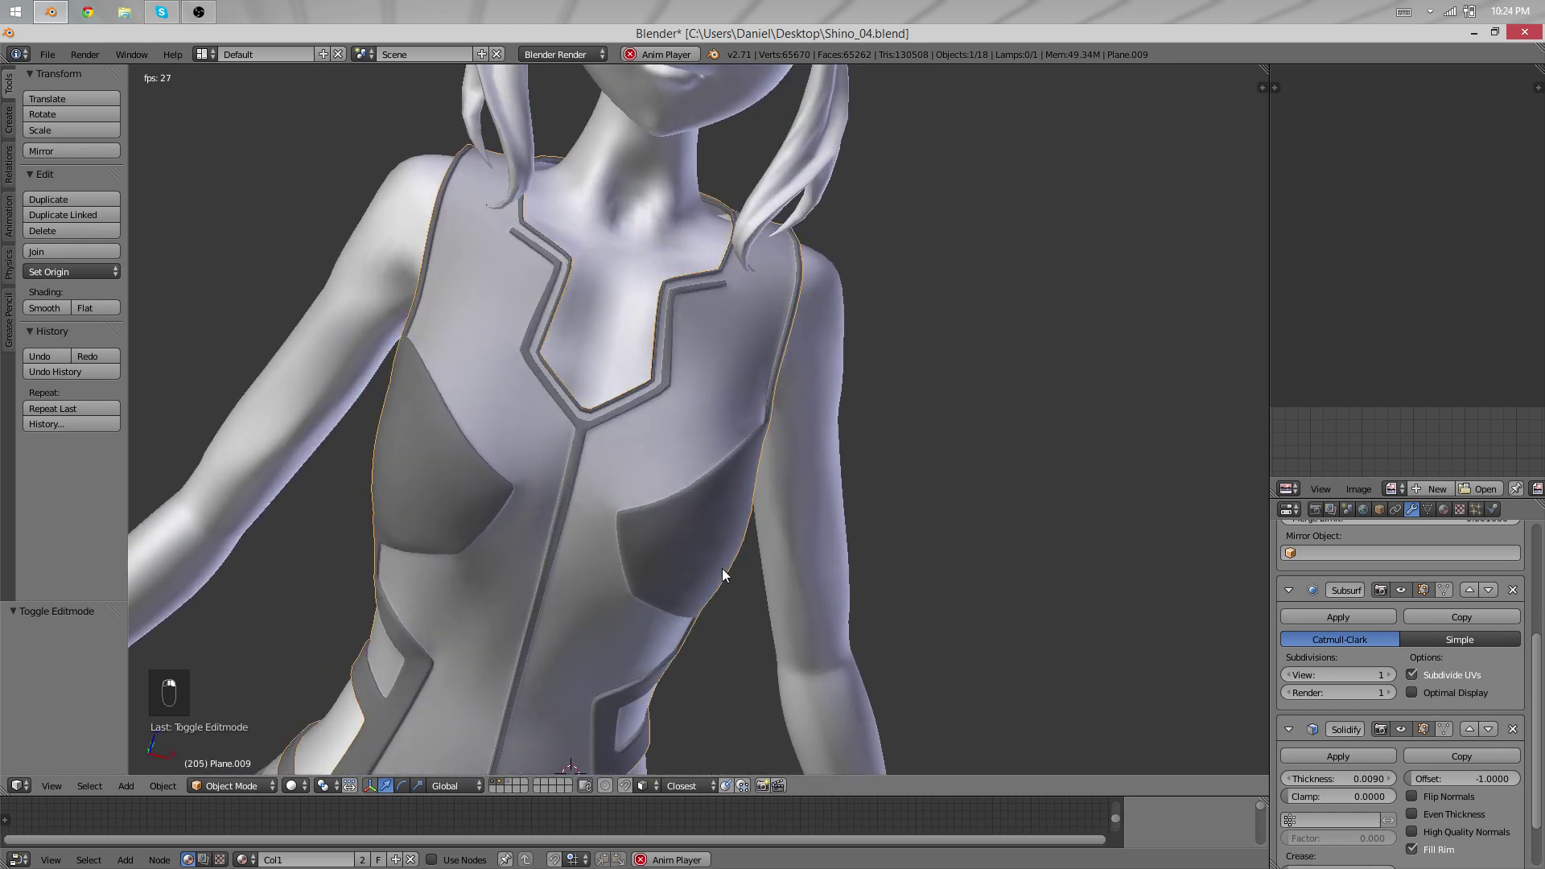
# Remove the Material.002 slot from the bodysuit's material list.
pyautogui.click(1442, 510)
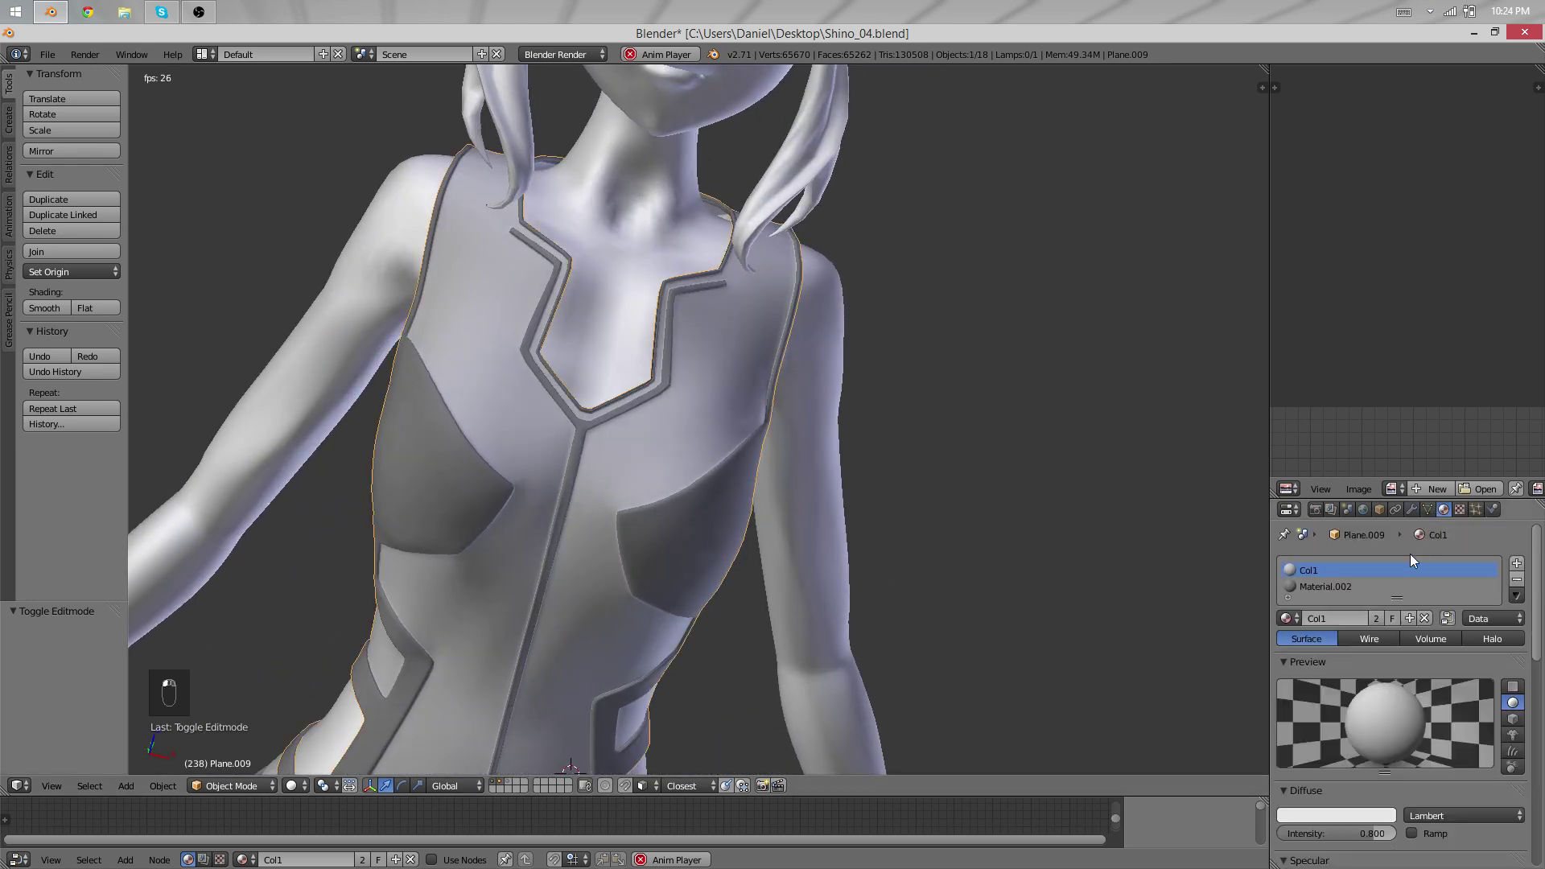
pyautogui.click(1326, 586)
pyautogui.click(1518, 580)
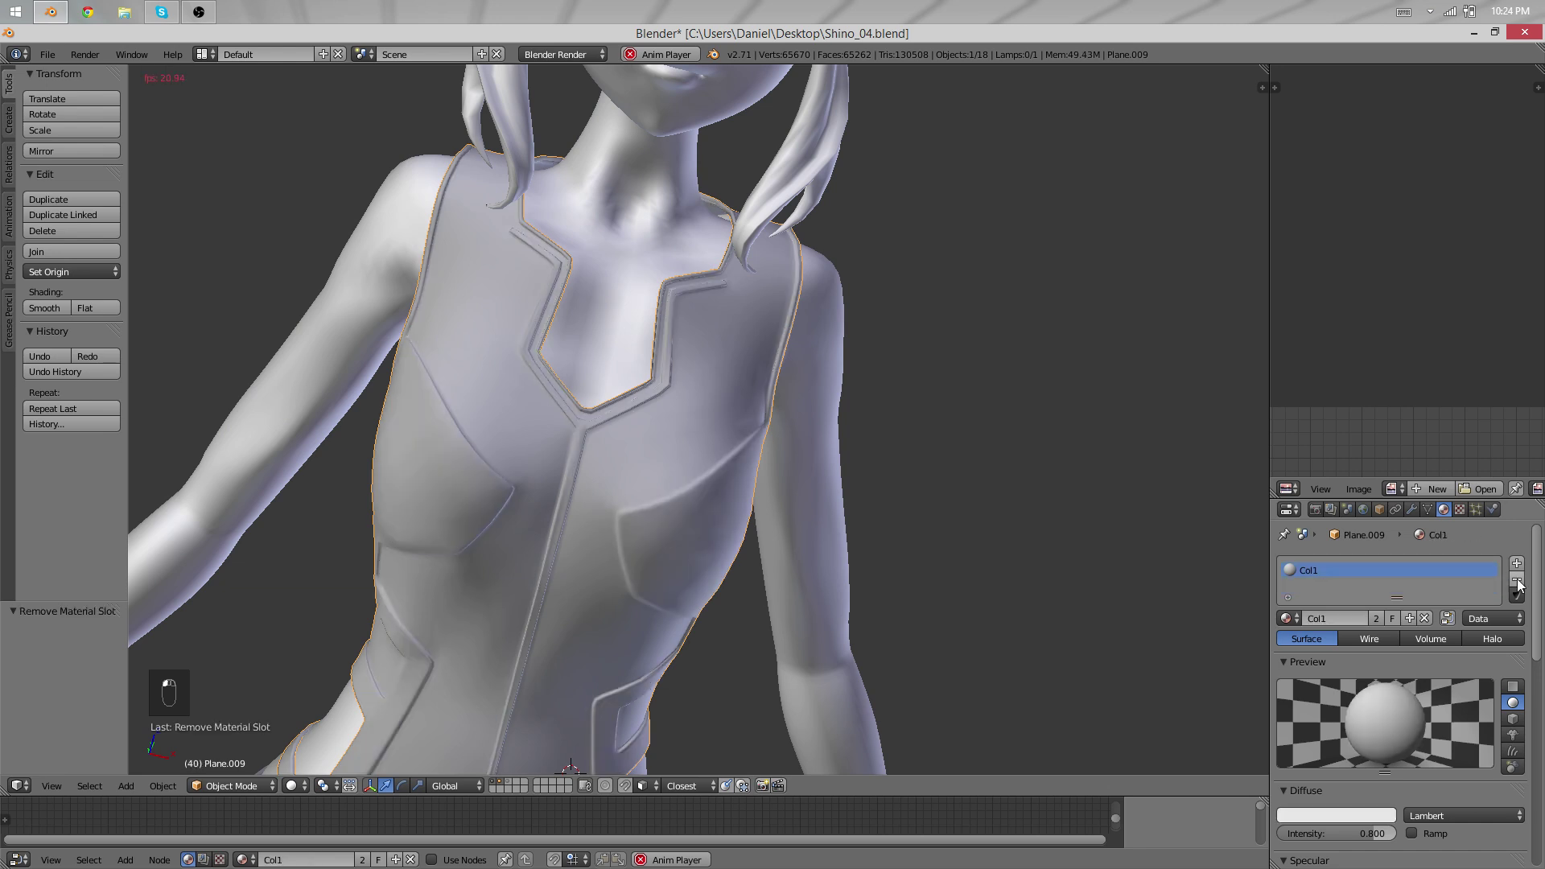
# Deselect everything and examine the single-coloured bodysuit around the belt, the waist straps and the whole figure.
pyautogui.scroll(-5, 956, 587)
pyautogui.moveTo(752, 441); pyautogui.dragTo(803, 389, button='middle')
pyautogui.scroll(6, 456, 489)
pyautogui.scroll(2, 700, 374)
pyautogui.scroll(-5, 761, 423)
pyautogui.scroll(3, 761, 533)
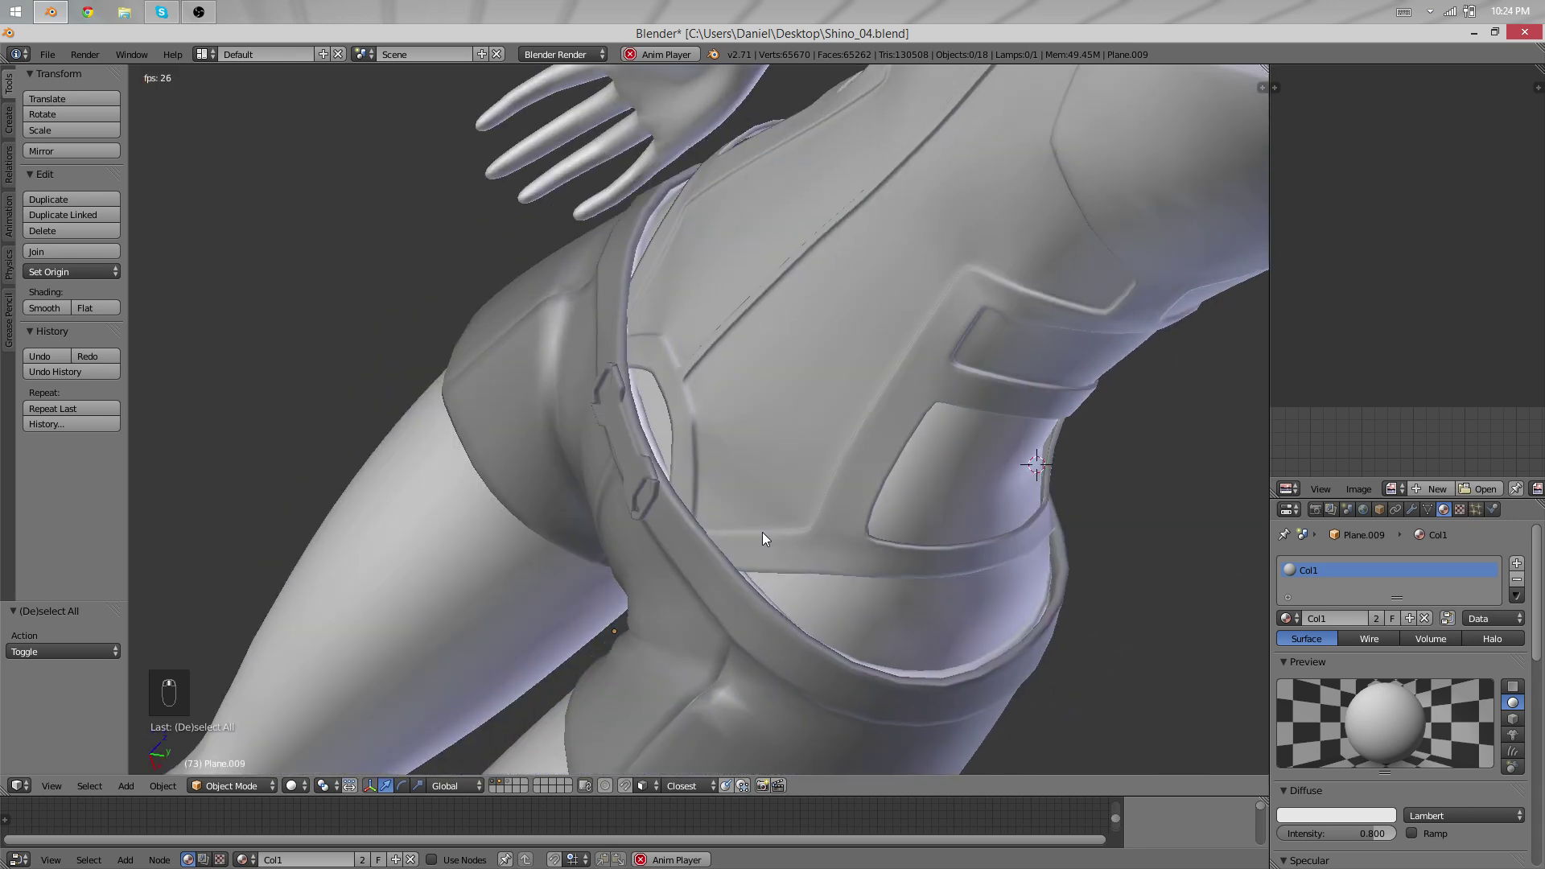
pyautogui.moveTo(761, 532); pyautogui.dragTo(436, 488, button='middle')
pyautogui.scroll(-3, 436, 484)
pyautogui.moveTo(538, 577); pyautogui.dragTo(938, 545, button='middle')
# Undo the material slot removal and assign the Col1 material to the second slot instead.
pyautogui.hotkey('ctrl', 'z')
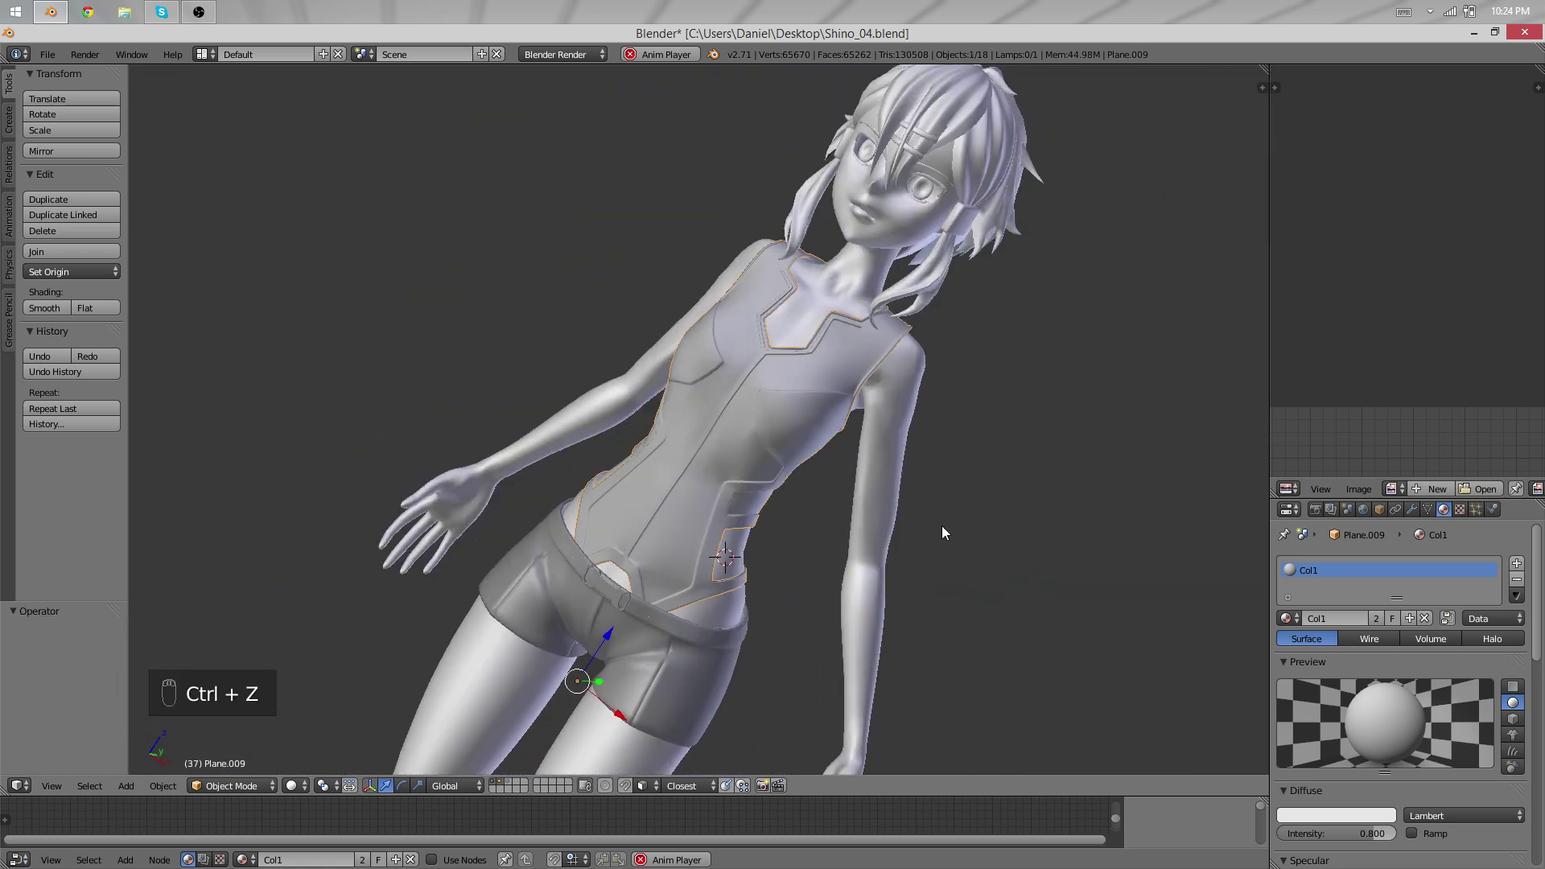
pyautogui.hotkey('ctrl', 'z')
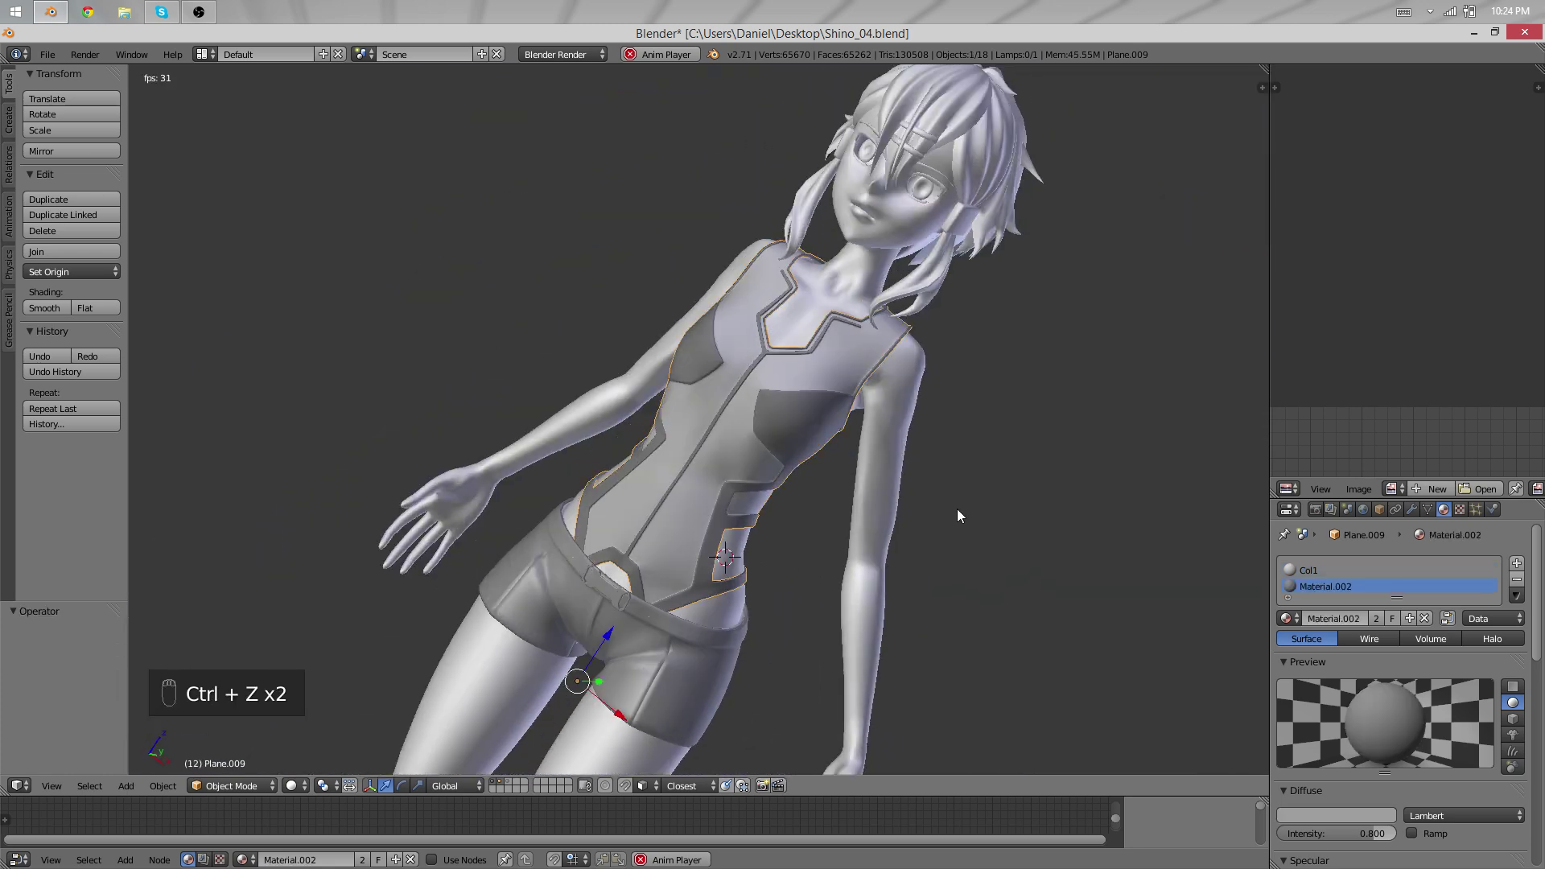
pyautogui.click(1296, 615)
pyautogui.click(1320, 646)
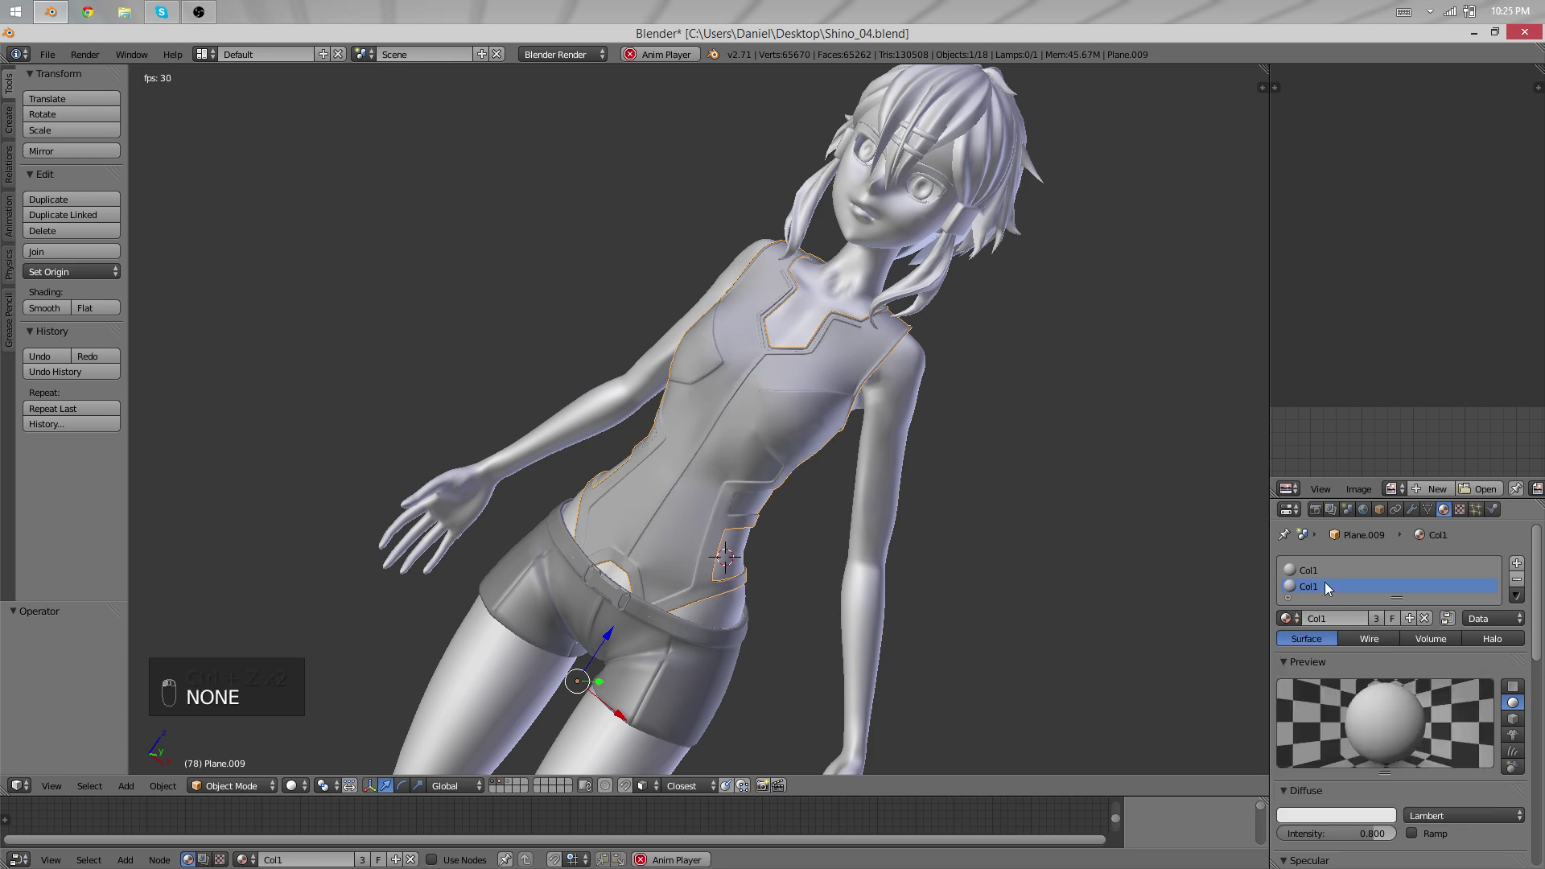
# Shrink the proportional influence to about 0.03 and move the short edge at the corner of the strap around the belly opening.
pyautogui.scroll(-1, 779, 521)
pyautogui.scroll(3, 706, 612)
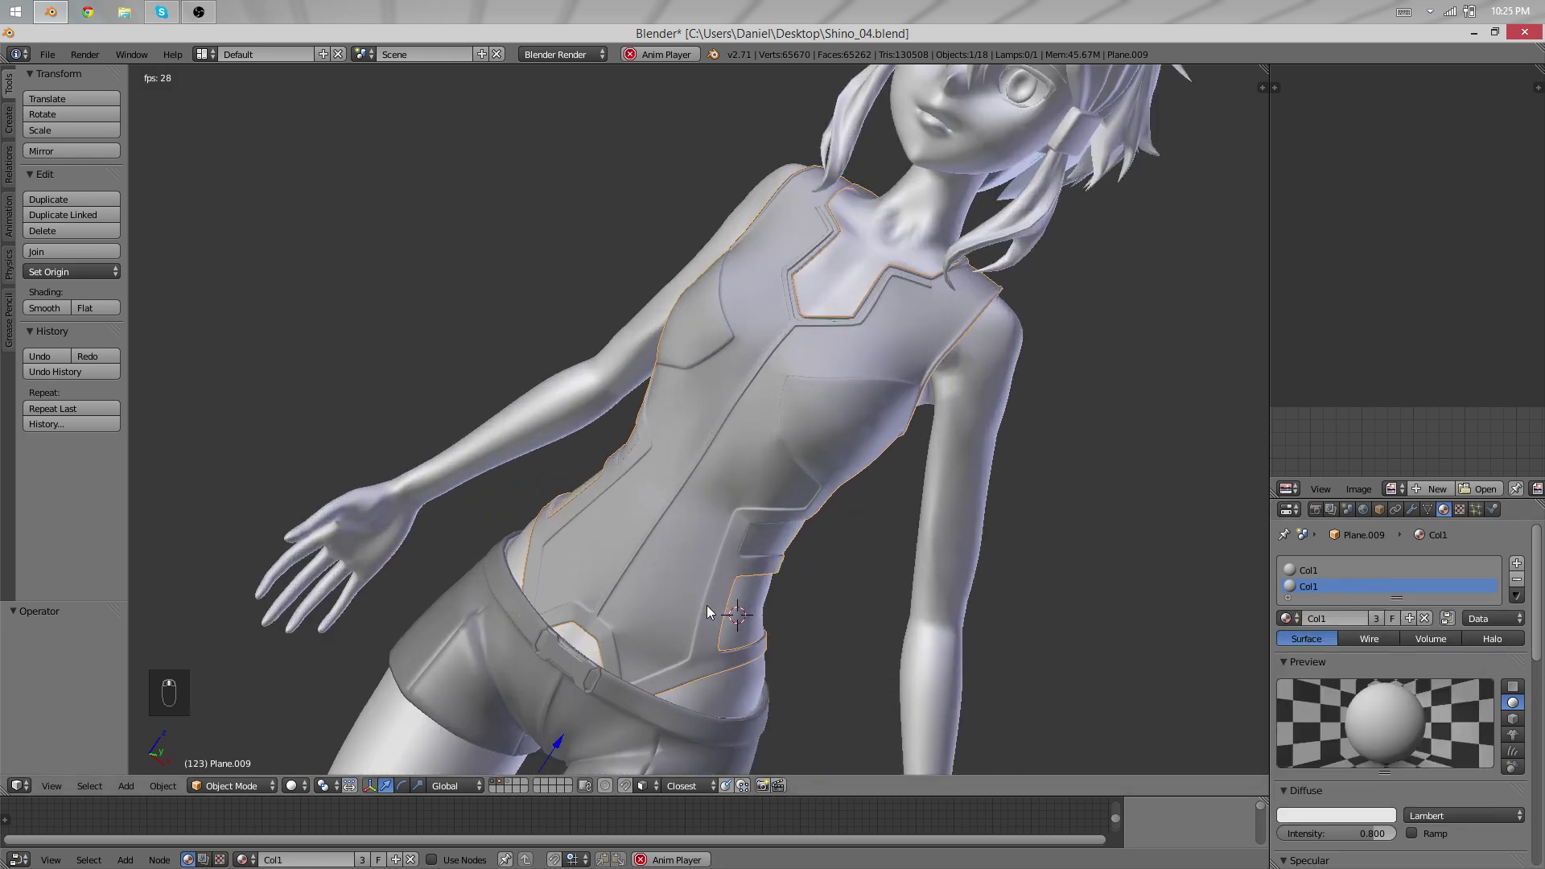
pyautogui.keyDown('shift'); pyautogui.moveTo(707, 605); pyautogui.dragTo(664, 573, button='middle'); pyautogui.keyUp('shift')
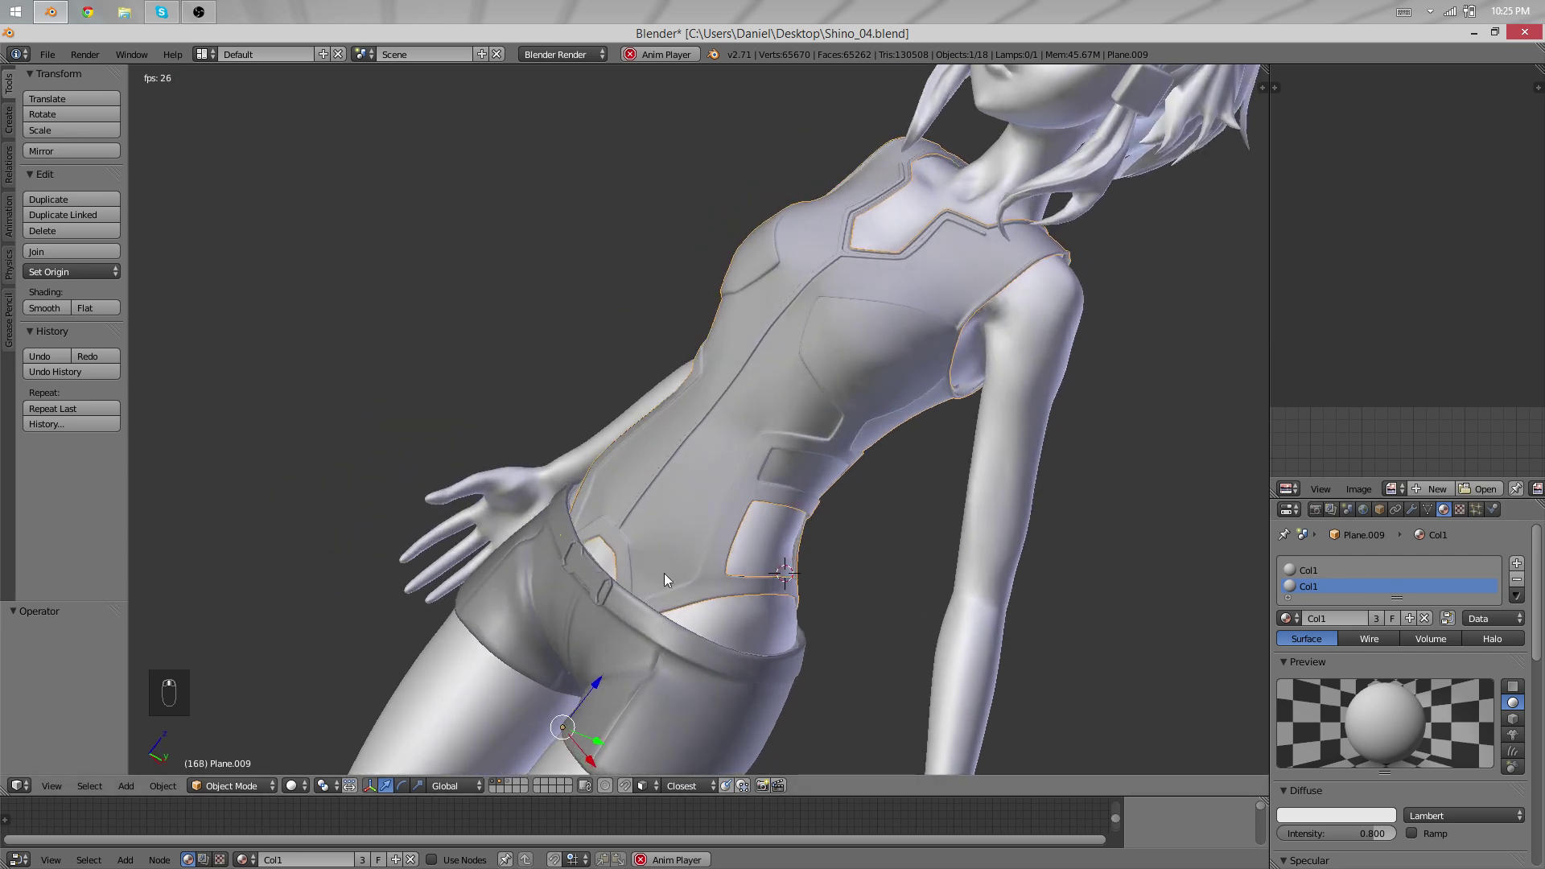
pyautogui.scroll(4, 622, 422)
pyautogui.press('Tab')
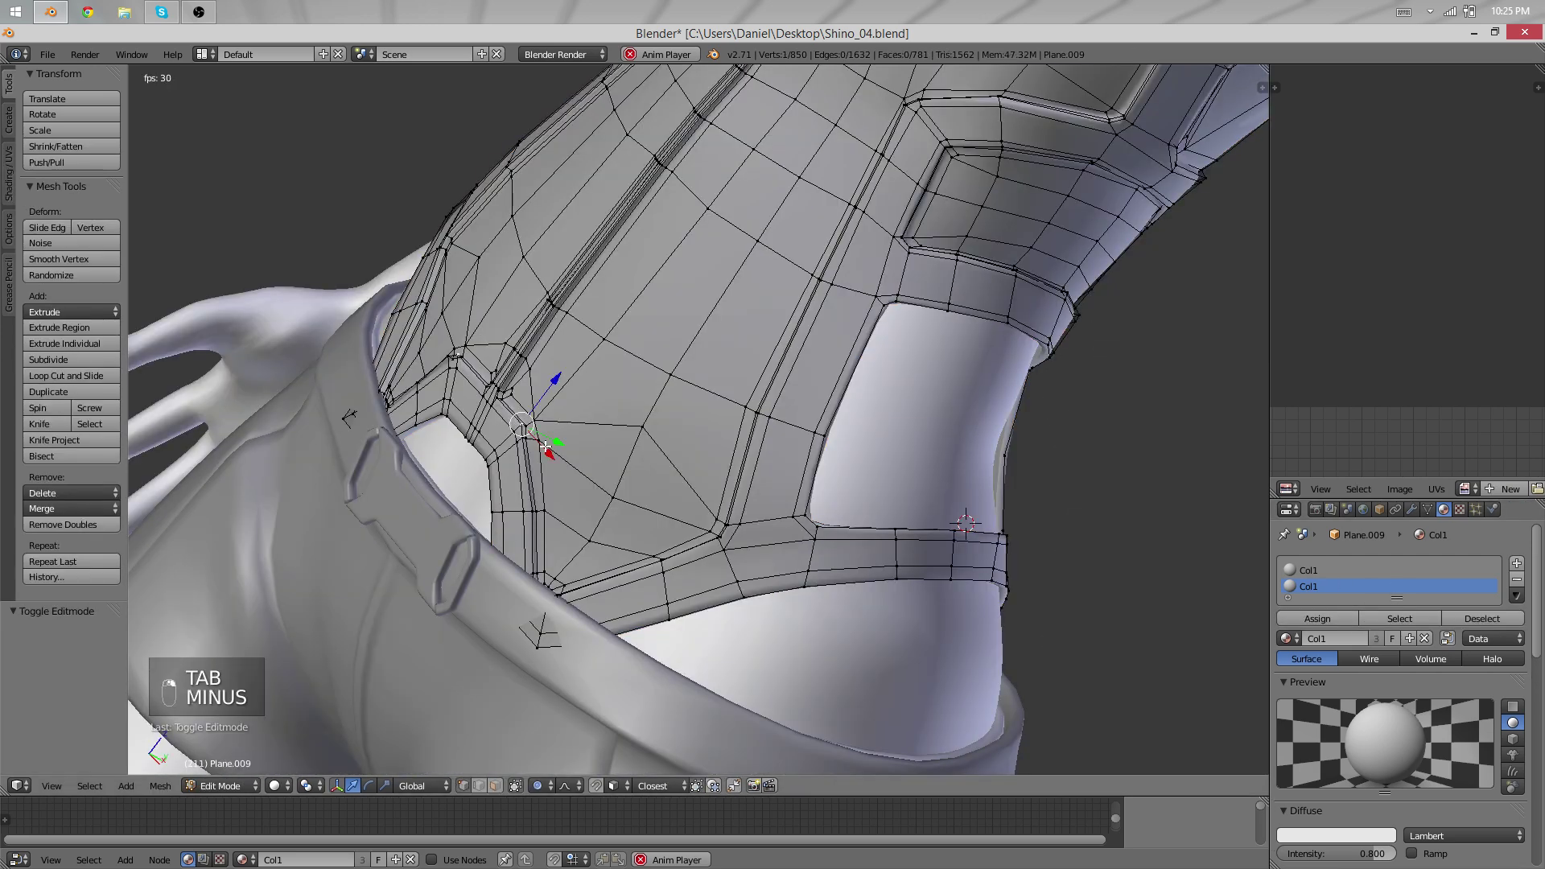
pyautogui.moveTo(546, 445); pyautogui.dragTo(701, 517, button='middle')
pyautogui.press('g')
pyautogui.press('g')
pyautogui.rightClick(735, 512)
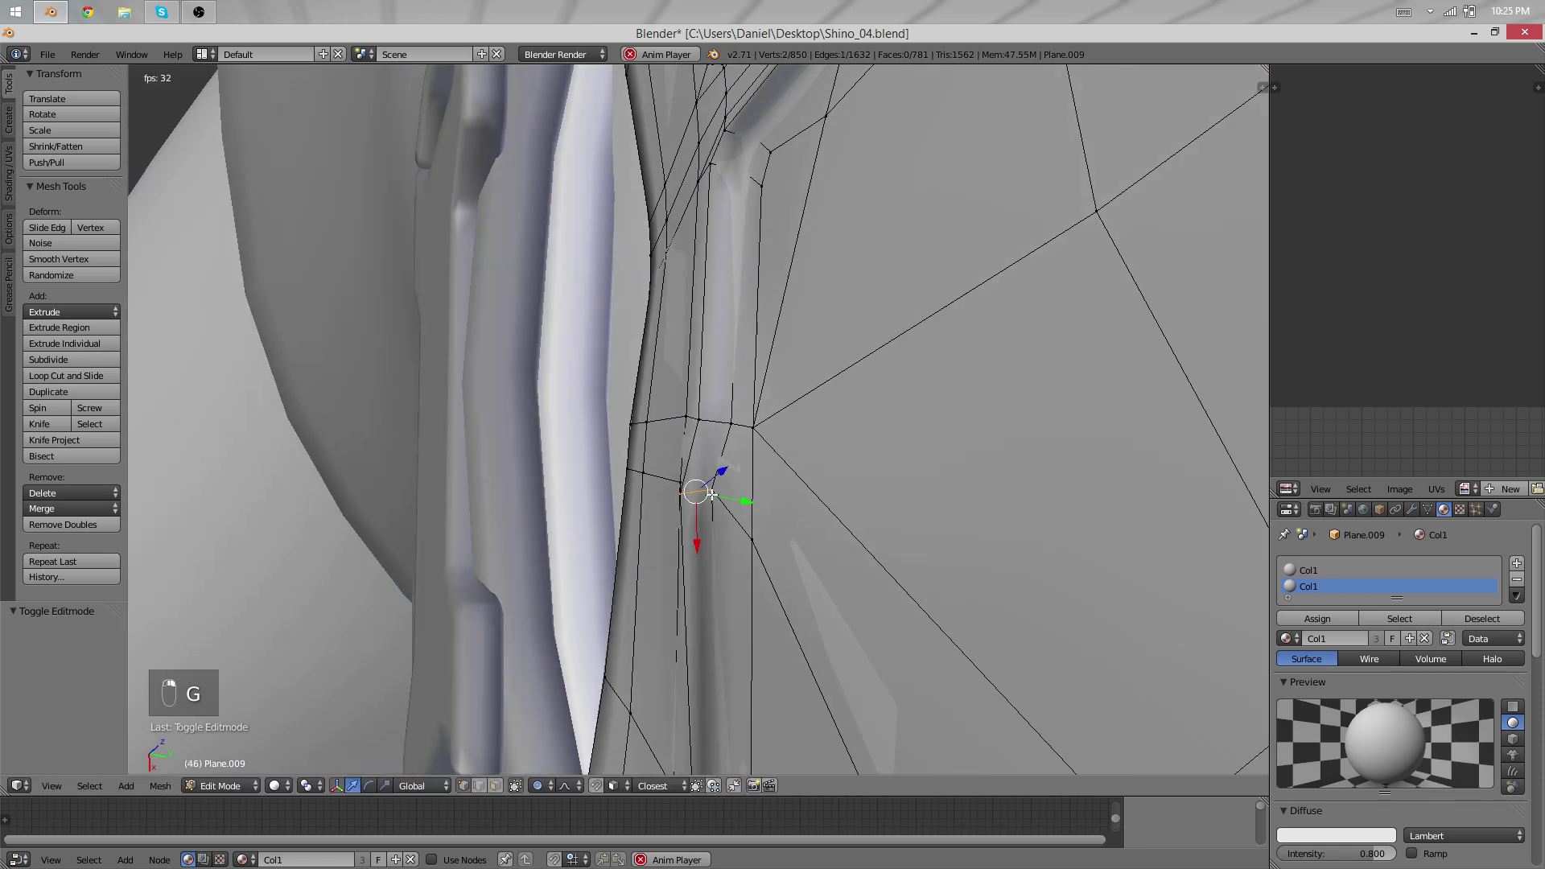
pyautogui.press('g')
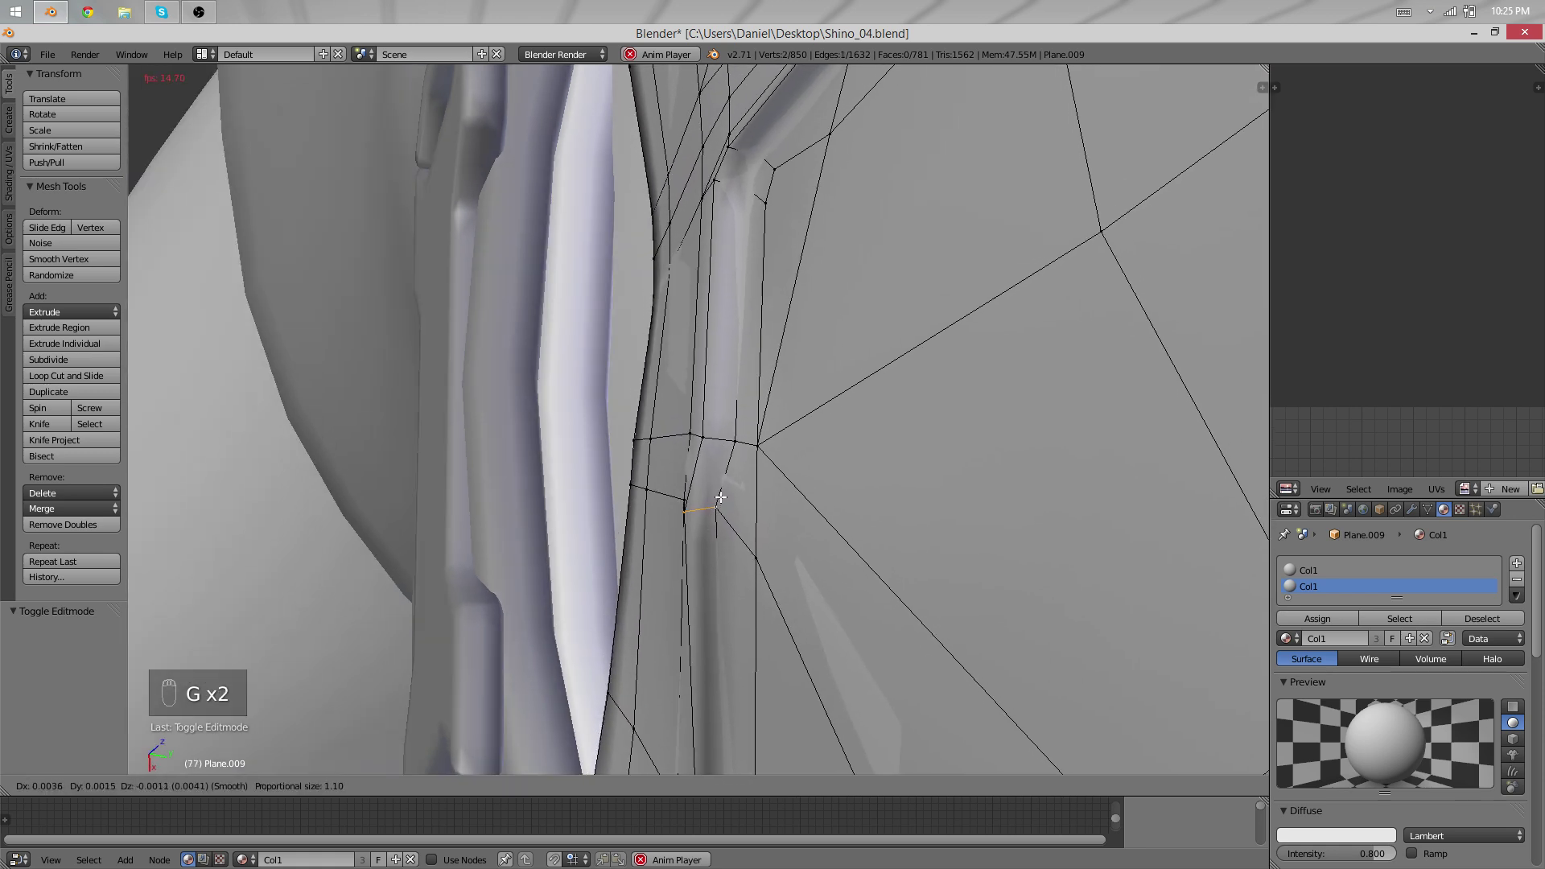
pyautogui.scroll(9, 720, 498)
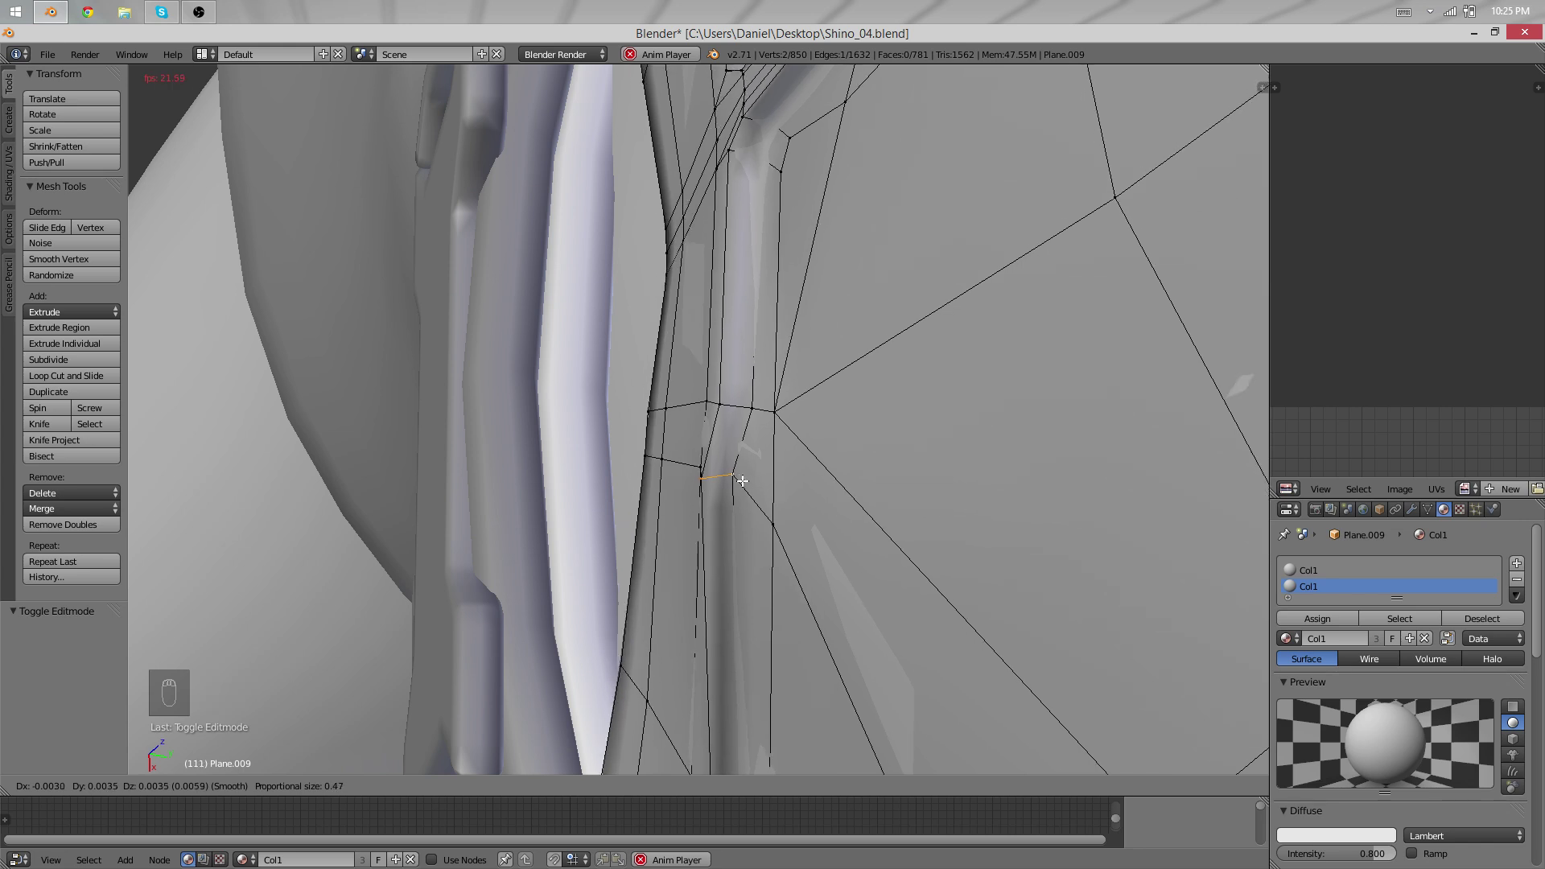
pyautogui.scroll(20, 742, 483)
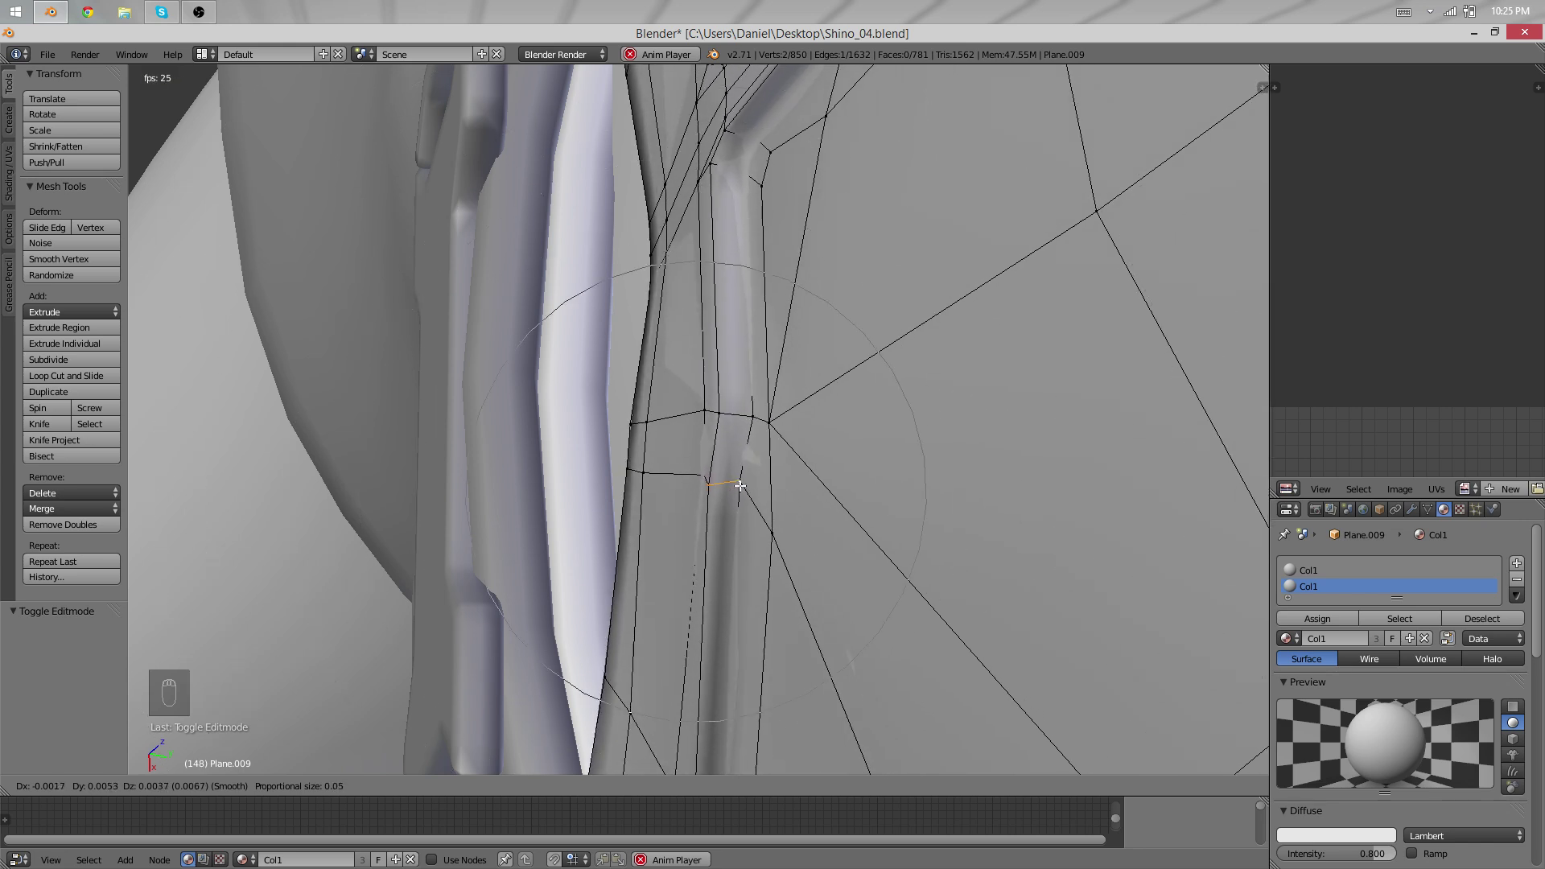
pyautogui.scroll(5, 739, 485)
pyautogui.click(737, 485)
# Move the two neighbouring strap vertices beside that edge to even out their spacing.
pyautogui.rightClick(684, 473)
pyautogui.press('g')
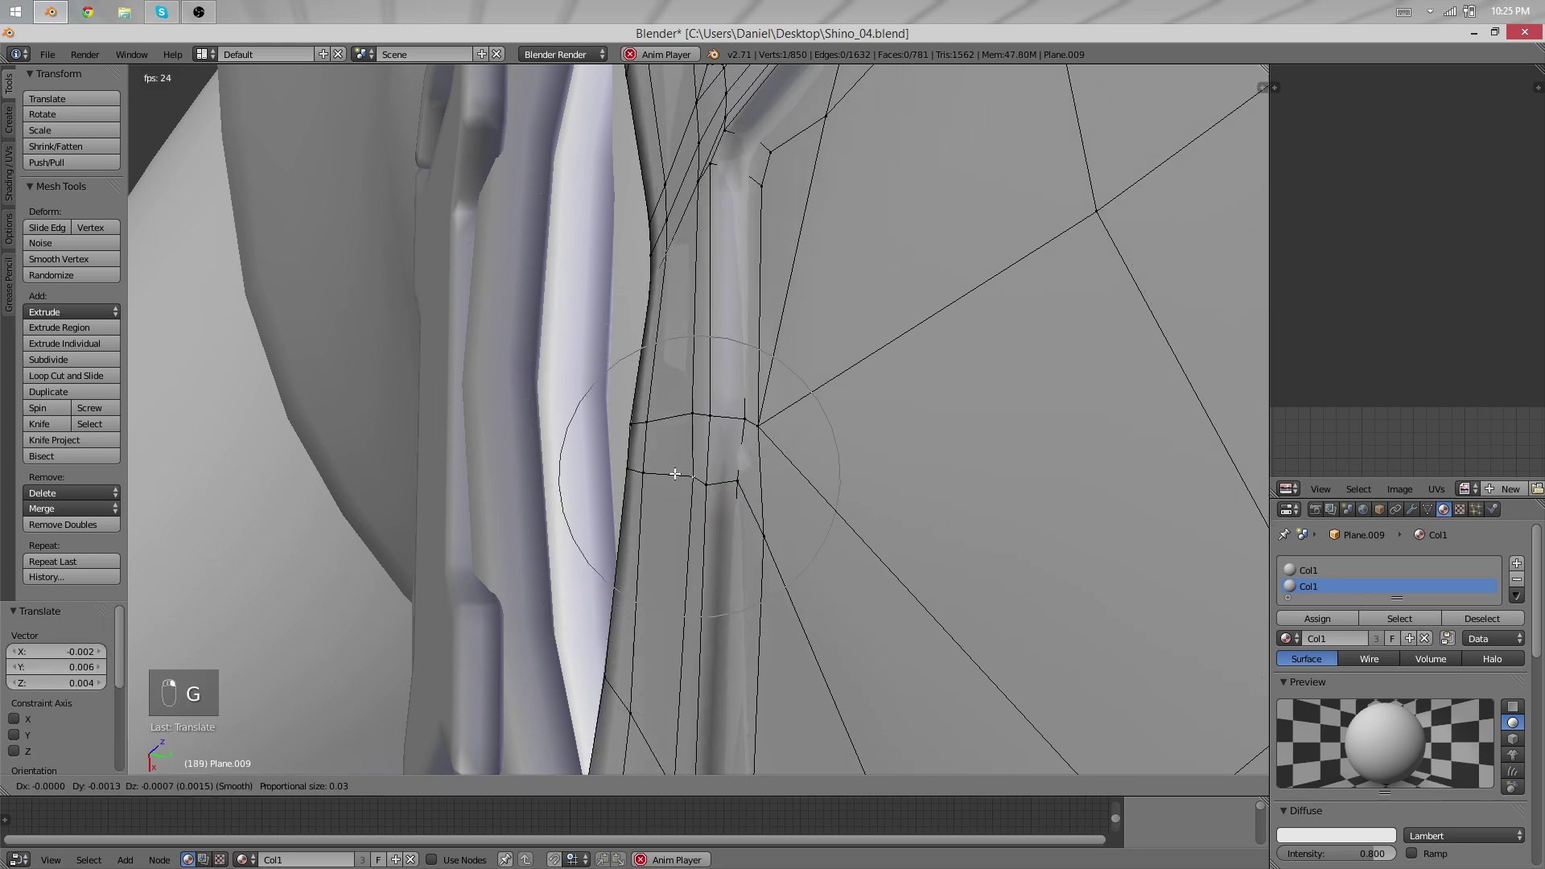
pyautogui.click(674, 475)
pyautogui.rightClick(695, 414)
pyautogui.press('g')
pyautogui.click(672, 405)
# Move the short edges along the belly opening's rim to straighten the strap's edge.
pyautogui.hotkey('shift', 'g')
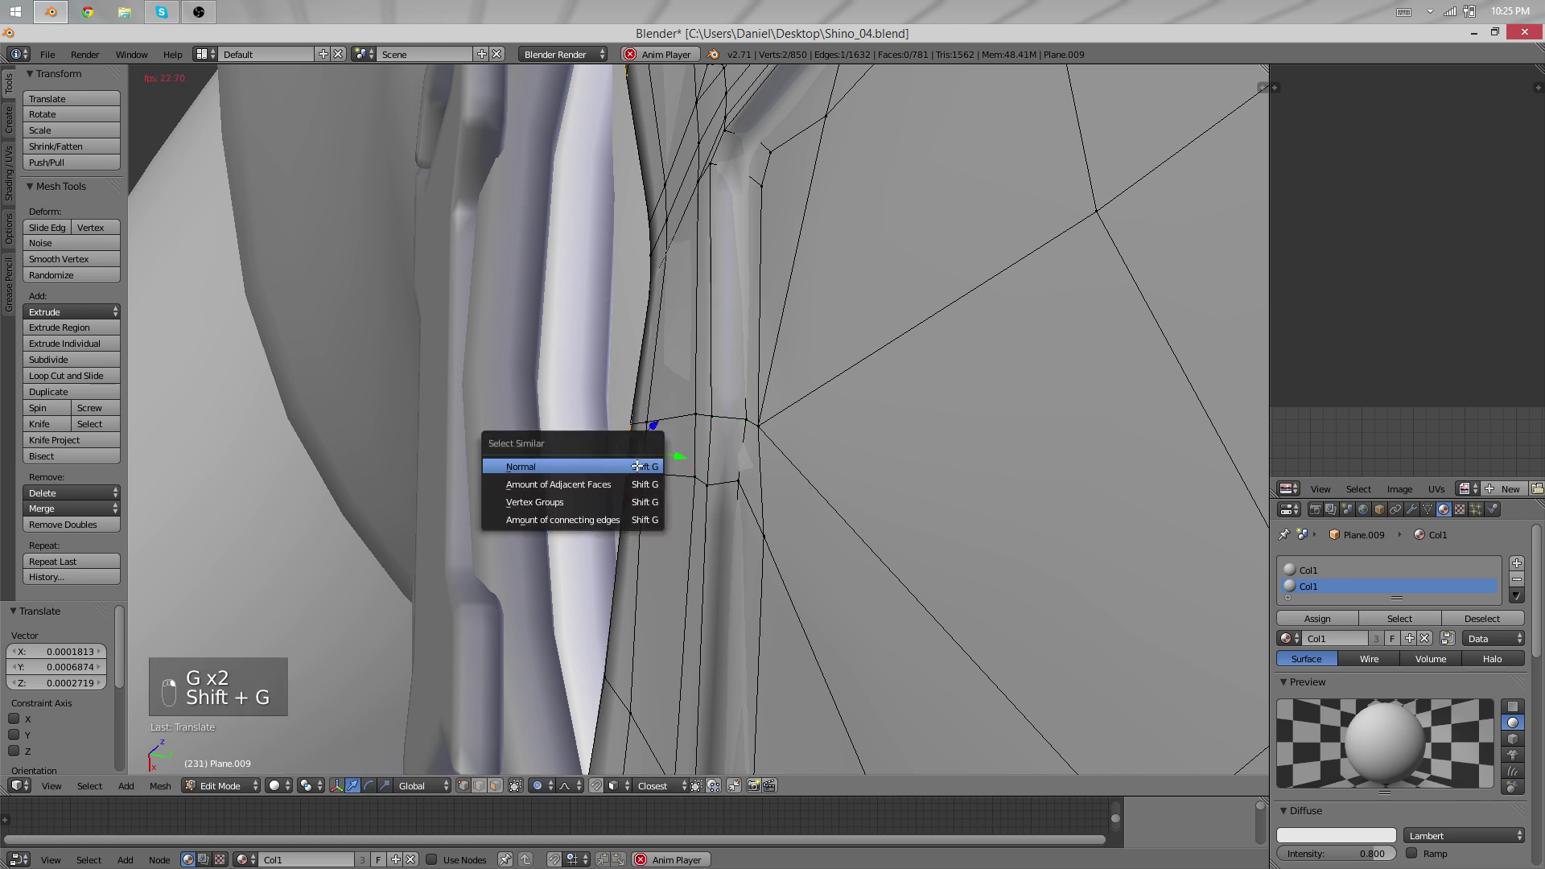
pyautogui.click(632, 455)
pyautogui.press('g')
pyautogui.click(634, 428)
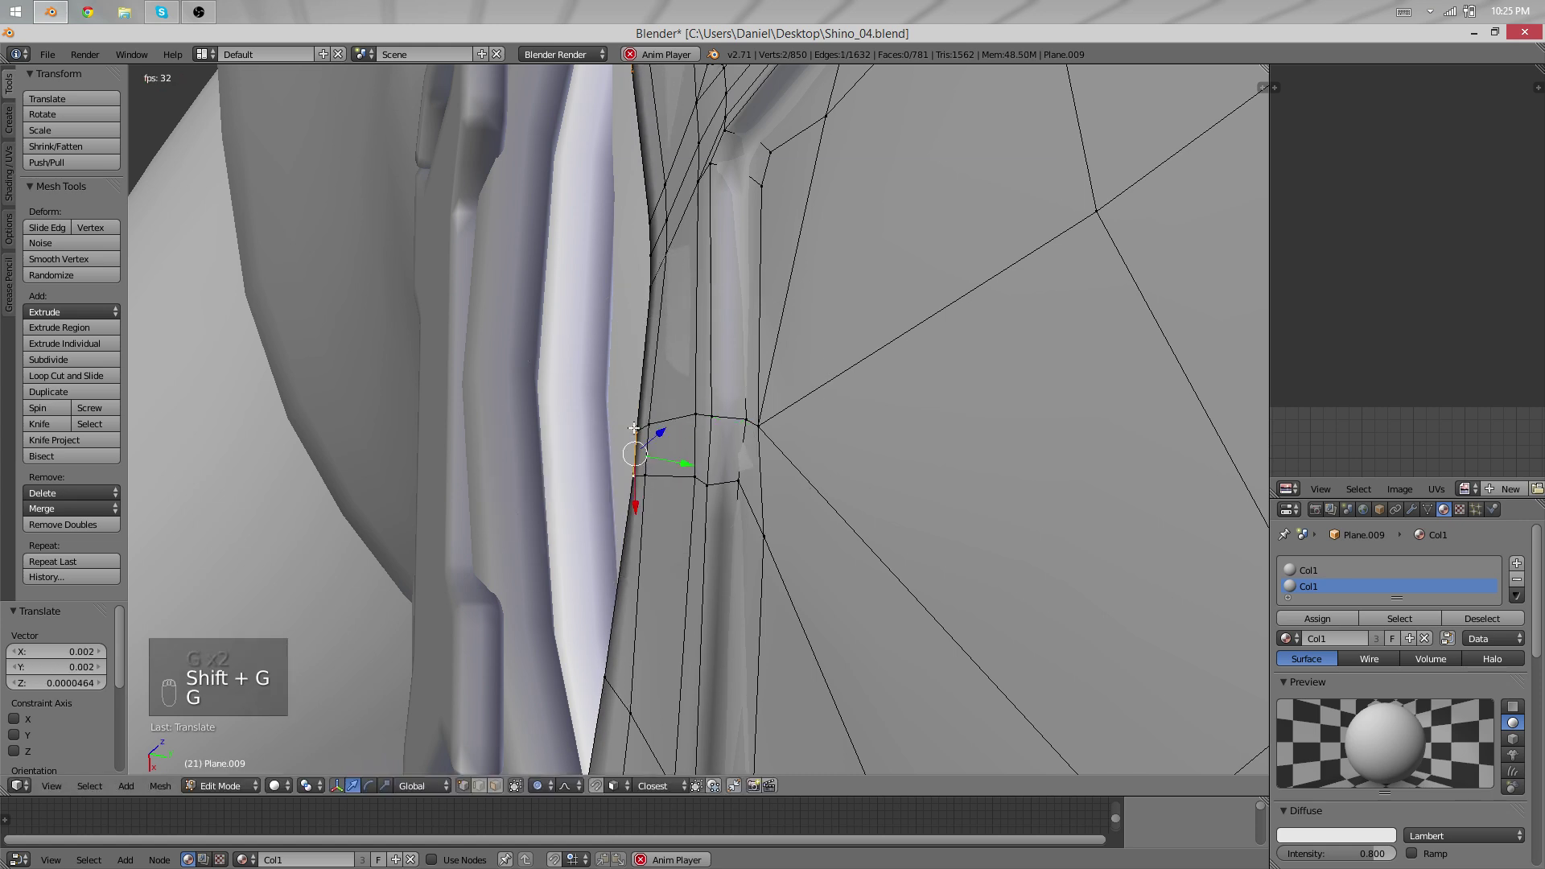
pyautogui.hotkey('shift', 'g')
pyautogui.click(668, 463)
pyautogui.press('g')
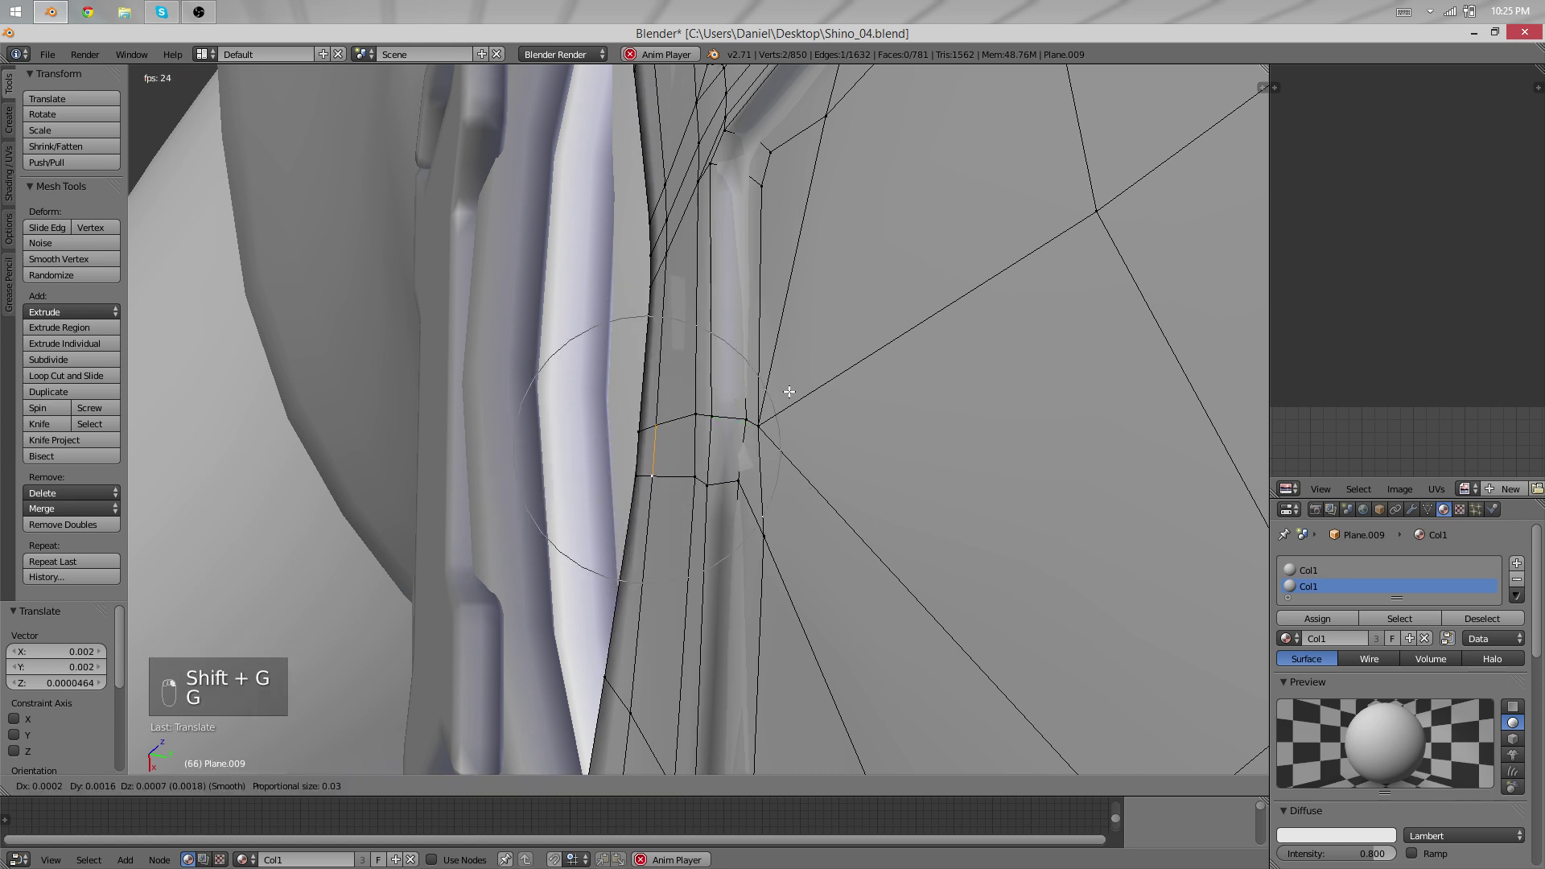
pyautogui.click(790, 392)
# Reposition the vertices at the outer corner of the belly-opening strap and check the surface without the mesh overlay.
pyautogui.scroll(-2, 791, 391)
pyautogui.moveTo(790, 392); pyautogui.dragTo(660, 515, button='middle')
pyautogui.press('g')
pyautogui.rightClick(641, 531)
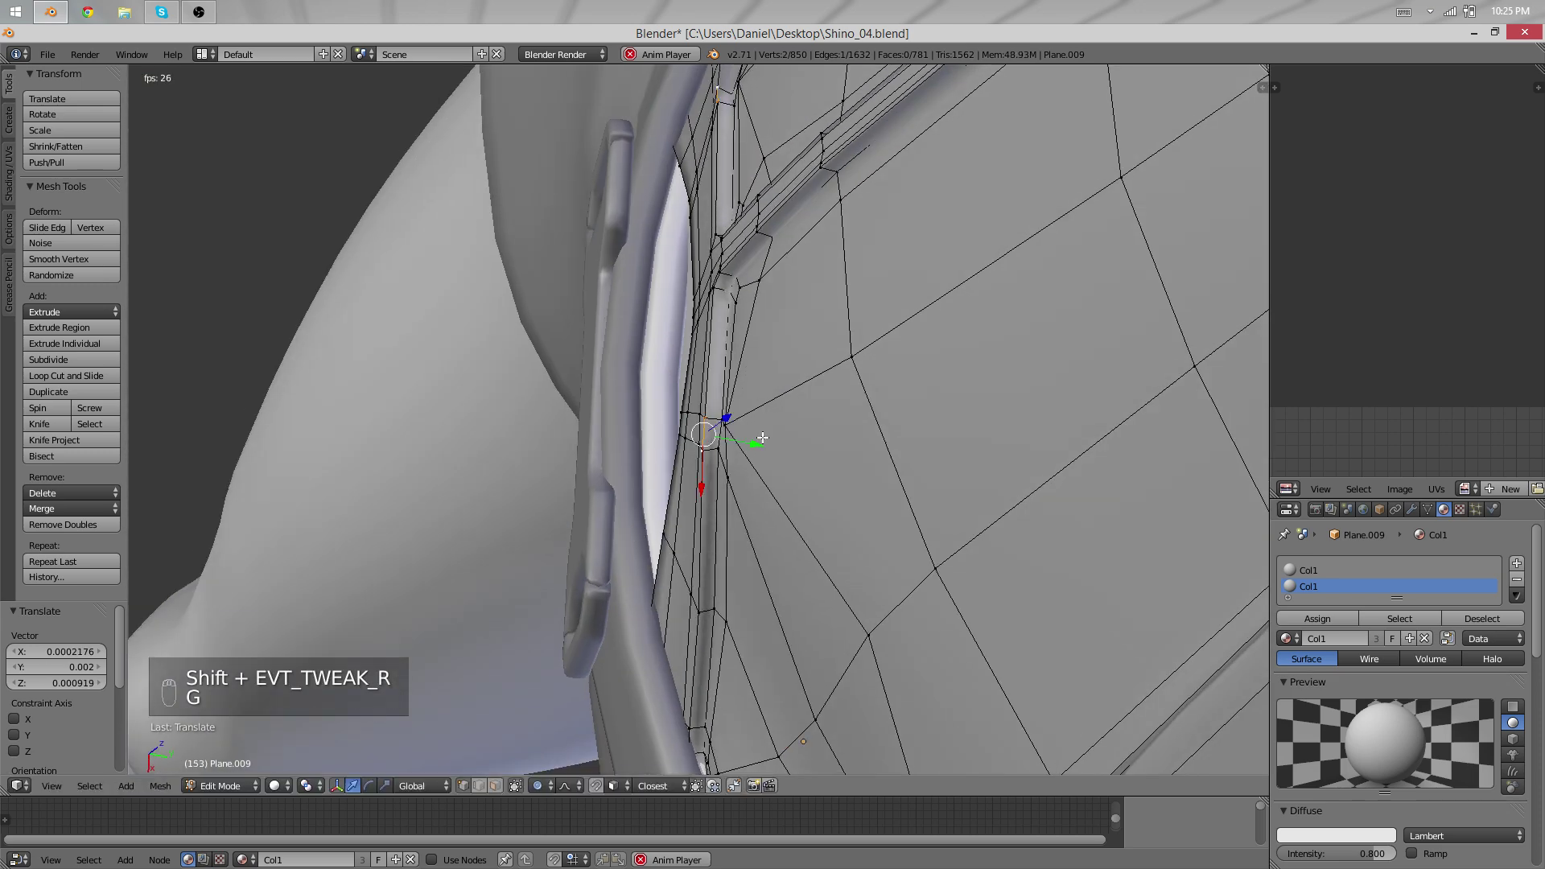
pyautogui.moveTo(744, 459); pyautogui.dragTo(652, 497, button='middle')
pyautogui.rightClick(734, 428)
pyautogui.press('g')
pyautogui.click(747, 497)
pyautogui.press('Tab')
pyautogui.press('Tab')
pyautogui.press('Tab')
pyautogui.press('Tab')
# Move the individual strap vertices just above the belt buckle to even out the belly opening's rim.
pyautogui.press('g')
pyautogui.click(651, 500)
pyautogui.rightClick(593, 481)
pyautogui.press('g')
pyautogui.click(592, 475)
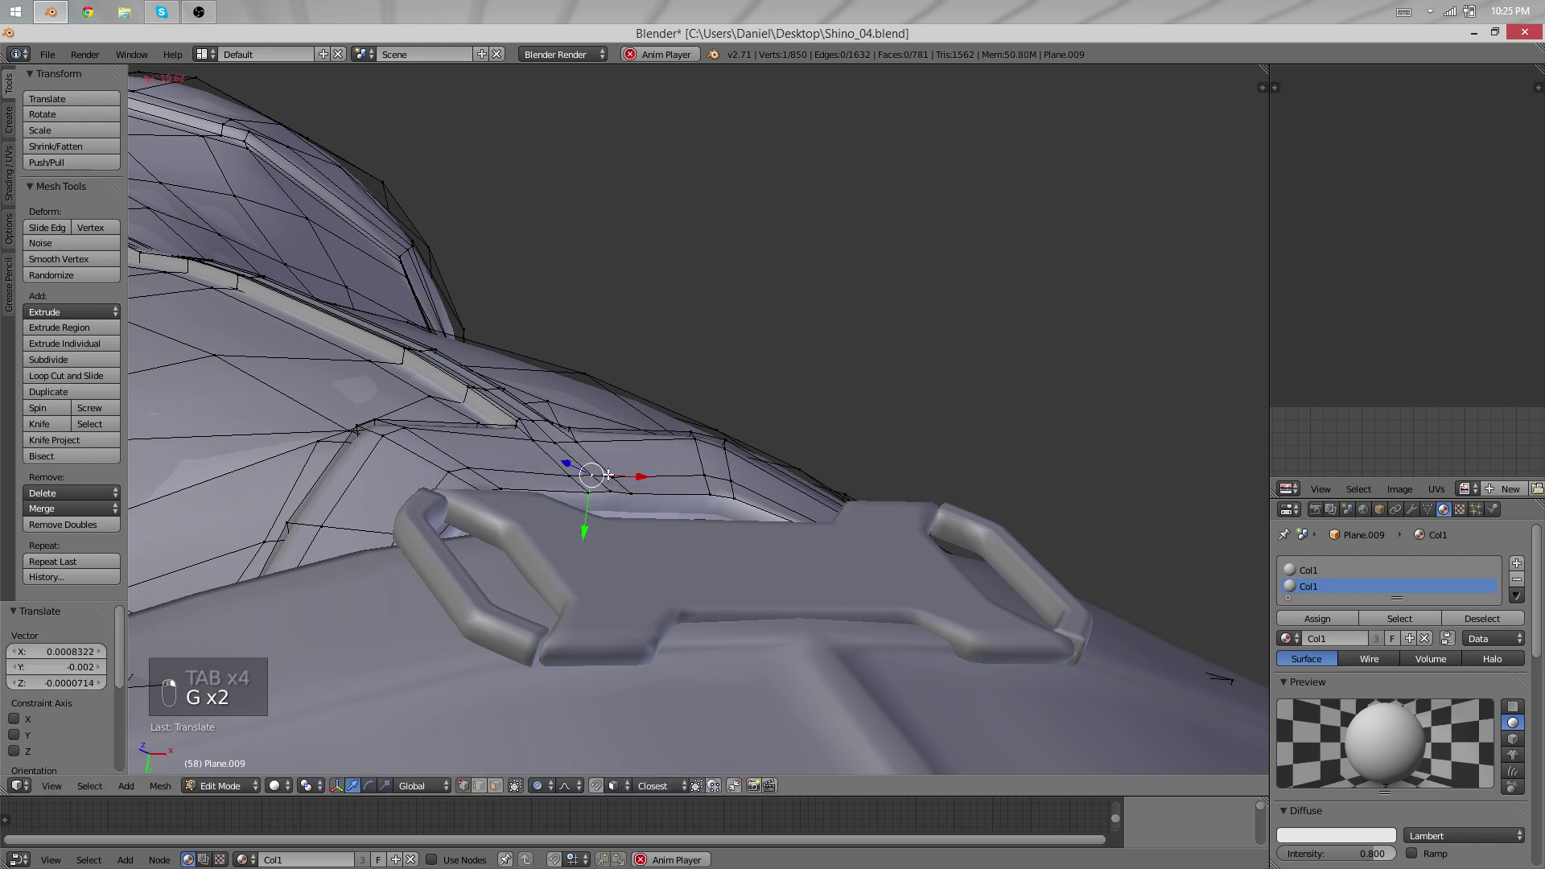
pyautogui.rightClick(612, 479)
pyautogui.press('g')
pyautogui.click(612, 474)
pyautogui.rightClick(621, 501)
pyautogui.press('g')
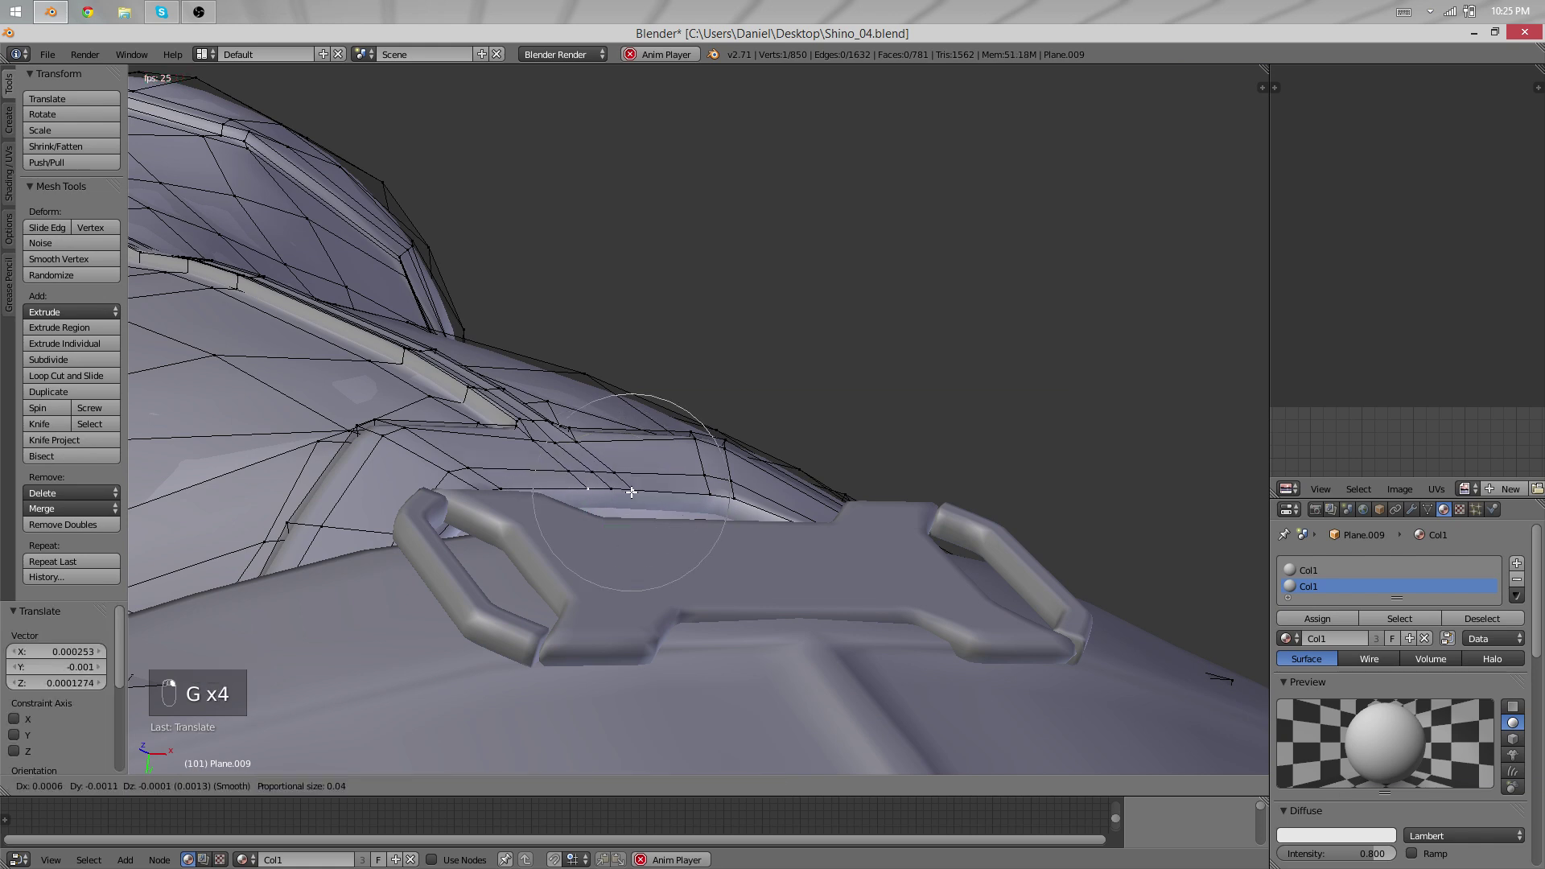
pyautogui.click(632, 490)
# Move and rotate the short edge at the upper corner of the belly-opening strap.
pyautogui.keyDown('shift'); pyautogui.rightClick(725, 441); pyautogui.keyUp('shift')
pyautogui.press('g')
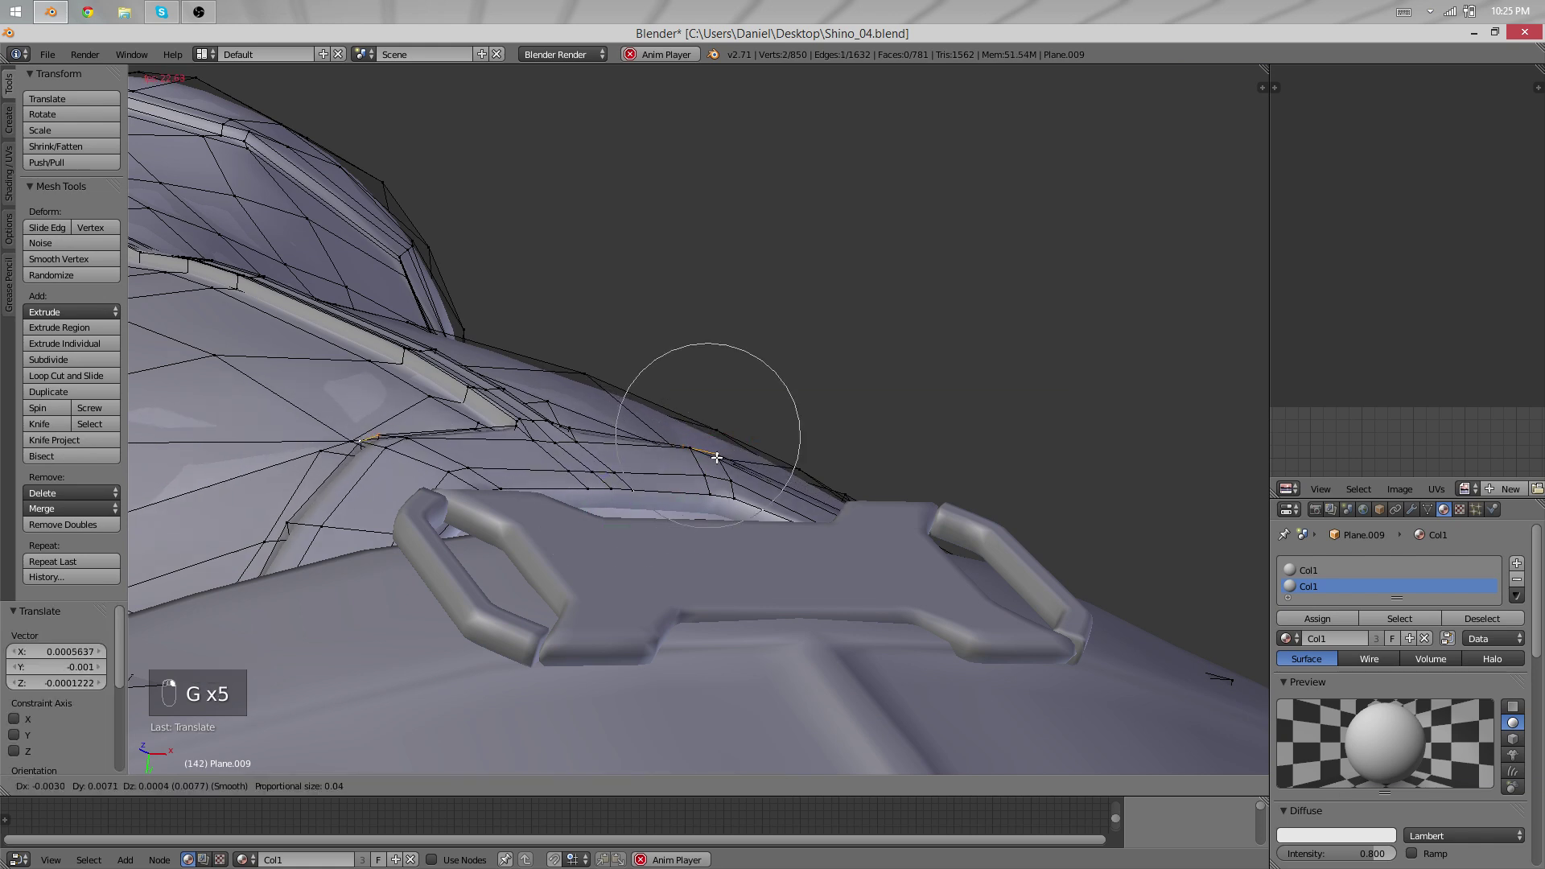
pyautogui.click(717, 462)
pyautogui.press('r')
pyautogui.click(816, 473)
# Smooth the vertices around the corner of the belly-opening strap and check the bodysuit's front.
pyautogui.moveTo(816, 473); pyautogui.dragTo(486, 426, button='middle')
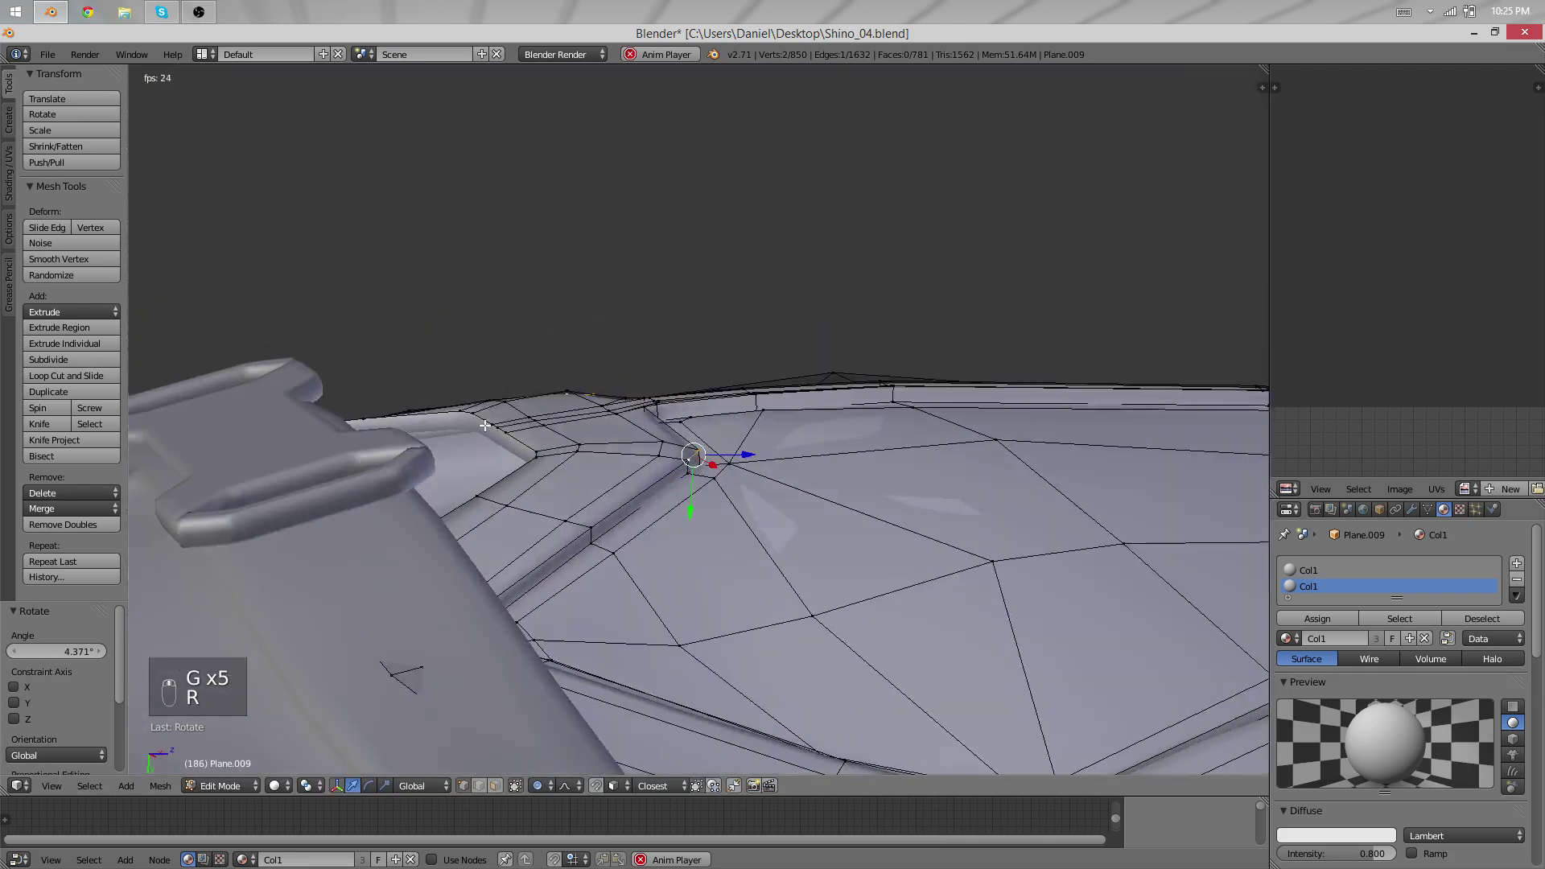
pyautogui.press('q')
pyautogui.moveTo(736, 463); pyautogui.dragTo(715, 523, button='middle')
pyautogui.press('q')
pyautogui.rightClick(714, 516)
pyautogui.press('q')
pyautogui.moveTo(675, 577); pyautogui.dragTo(652, 537, button='middle')
pyautogui.press('Tab')
pyautogui.scroll(-3, 651, 477)
pyautogui.scroll(-5, 652, 537)
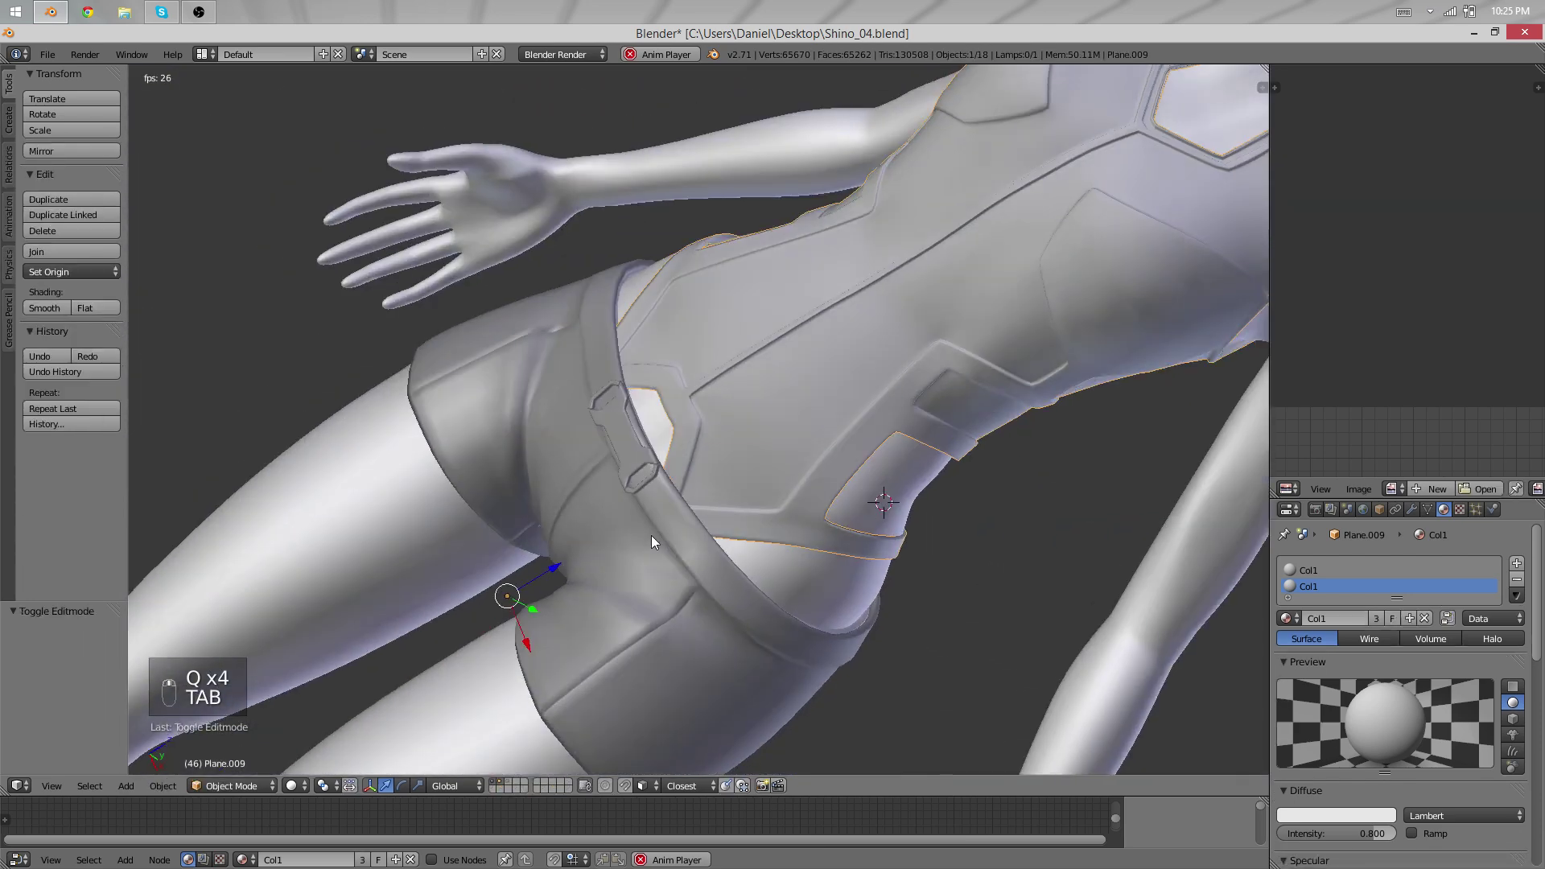
# Smooth the selected vertices four more times and check the strap above the buckle in Object Mode.
pyautogui.press('Tab')
pyautogui.scroll(5, 650, 535)
pyautogui.press('q')
pyautogui.press('q')
pyautogui.press('q')
pyautogui.press('q')
pyautogui.press('Tab')
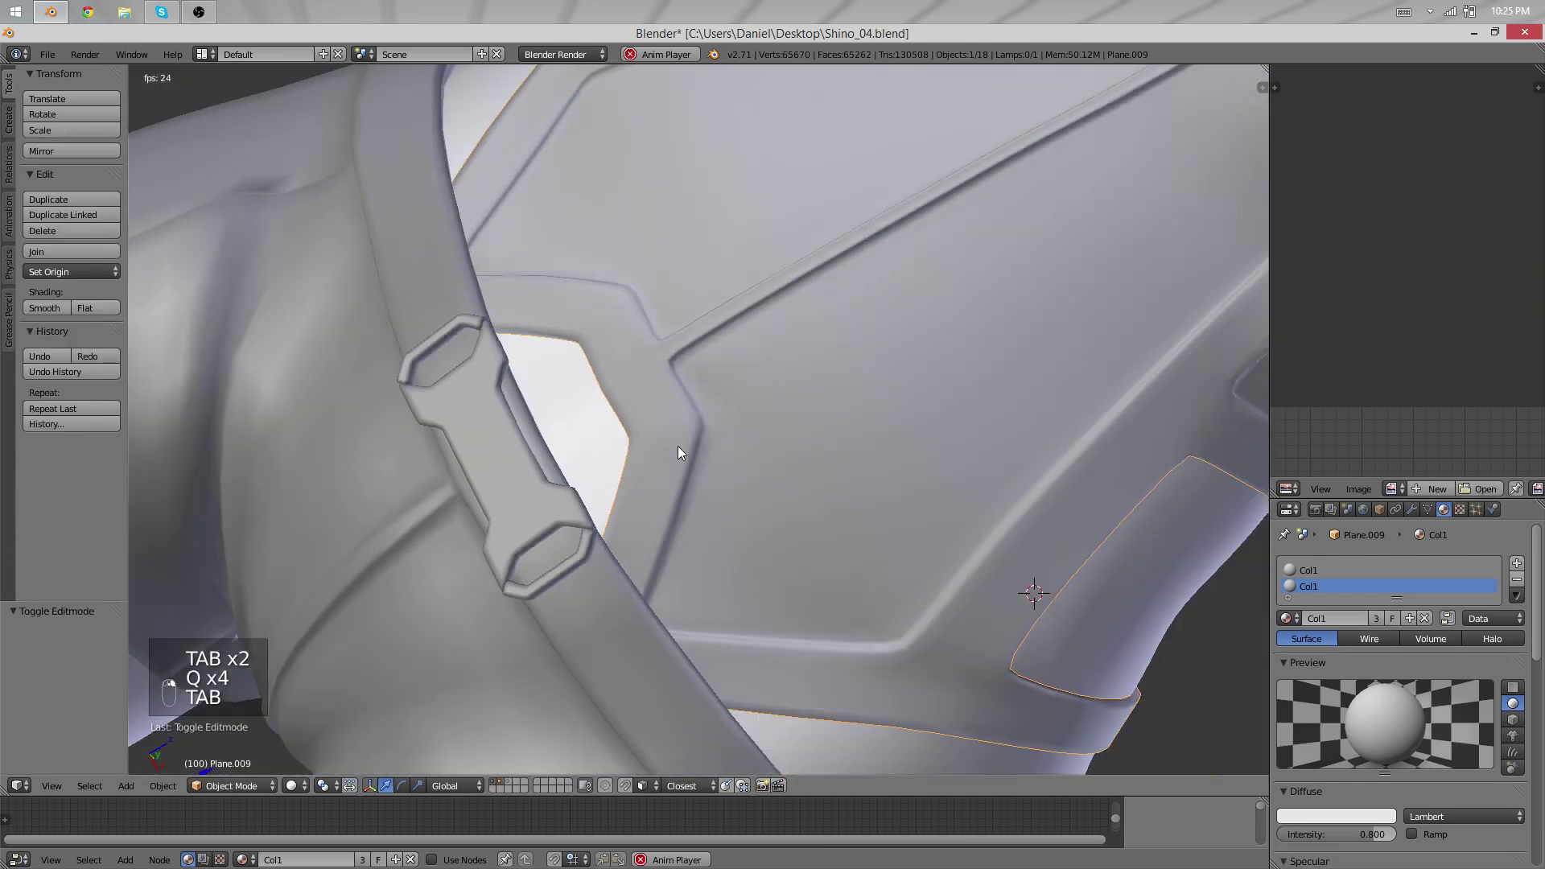
# Select the panel vertex beside the centre strap's lower end and smooth it four times.
pyautogui.moveTo(678, 446); pyautogui.dragTo(514, 610, button='middle')
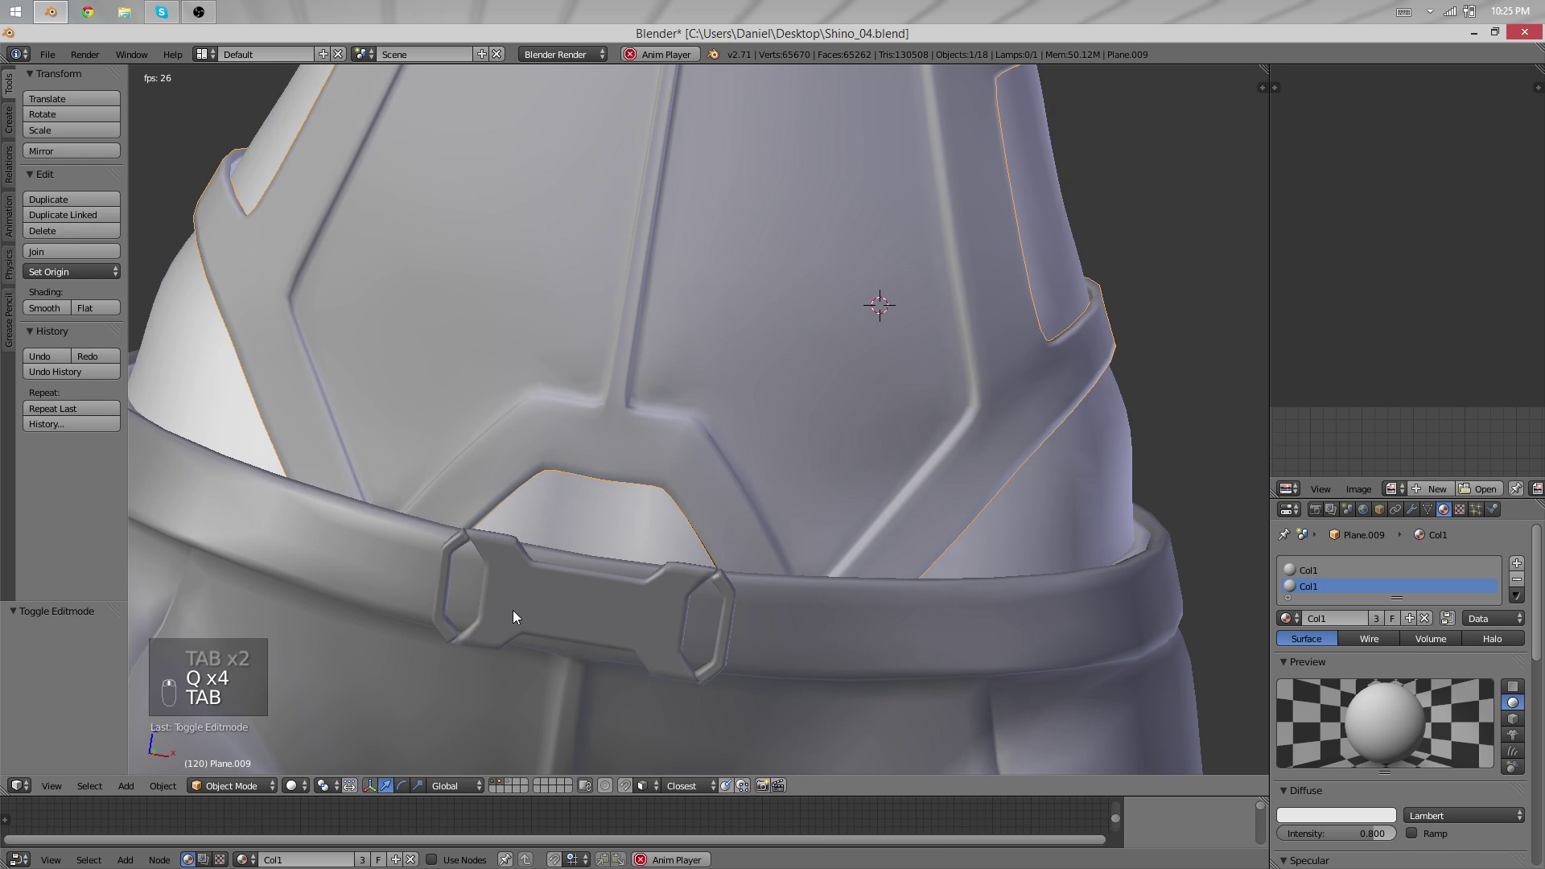
pyautogui.press('Tab')
pyautogui.scroll(5, 514, 610)
pyautogui.rightClick(587, 216)
pyautogui.press('q')
pyautogui.press('q')
pyautogui.press('q')
pyautogui.press('q')
# Turn off proportional editing and move the panel vertices beside the centre strap closer to the straps.
pyautogui.press('g')
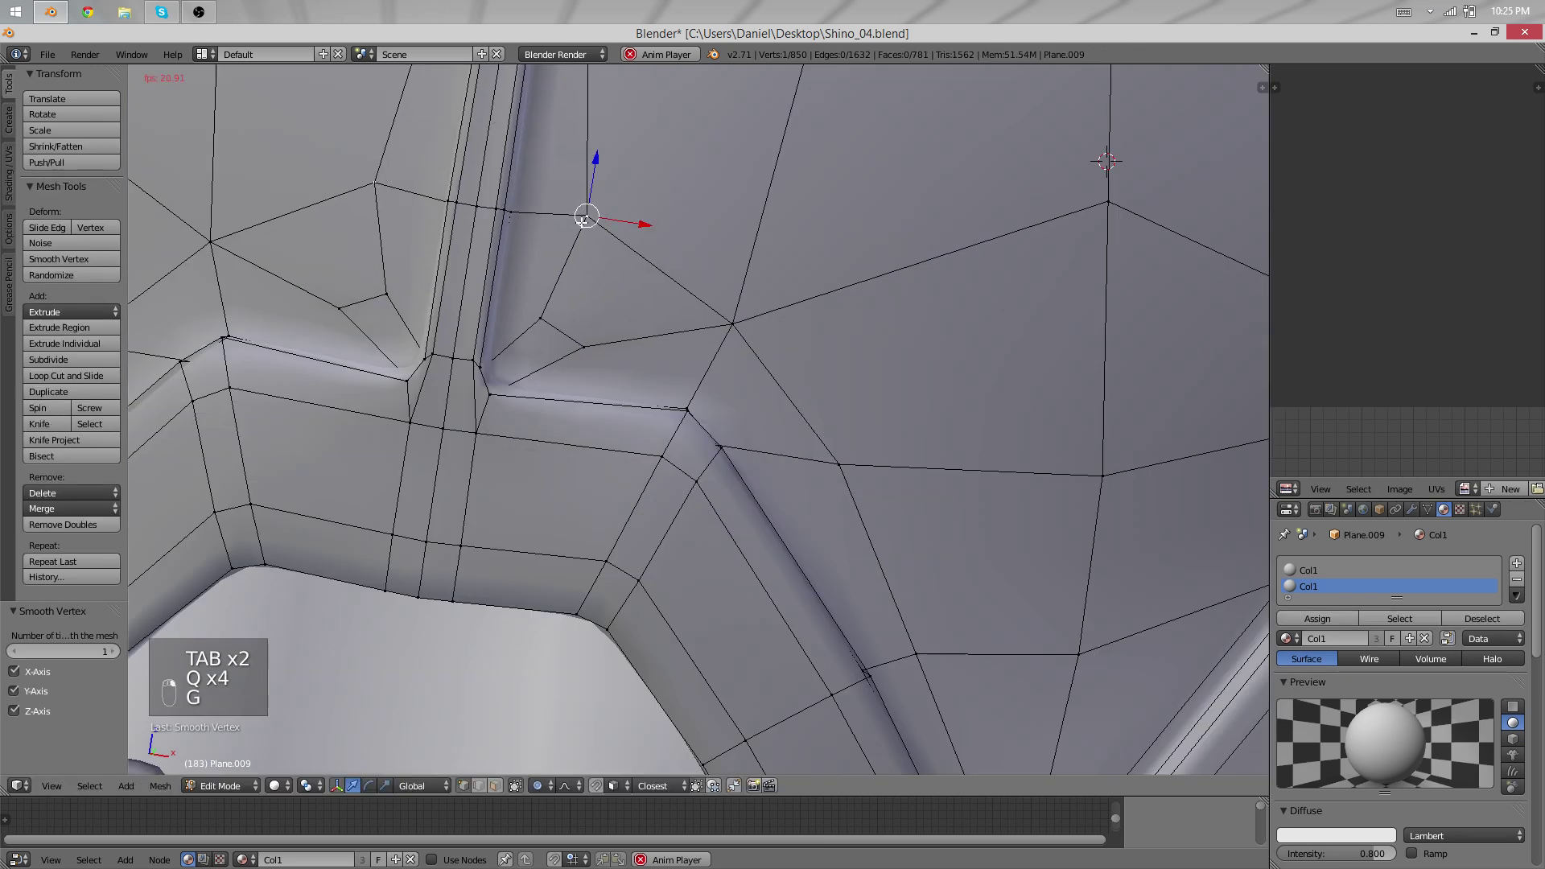
pyautogui.press('o')
pyautogui.press('g')
pyautogui.click(709, 336)
pyautogui.press('g')
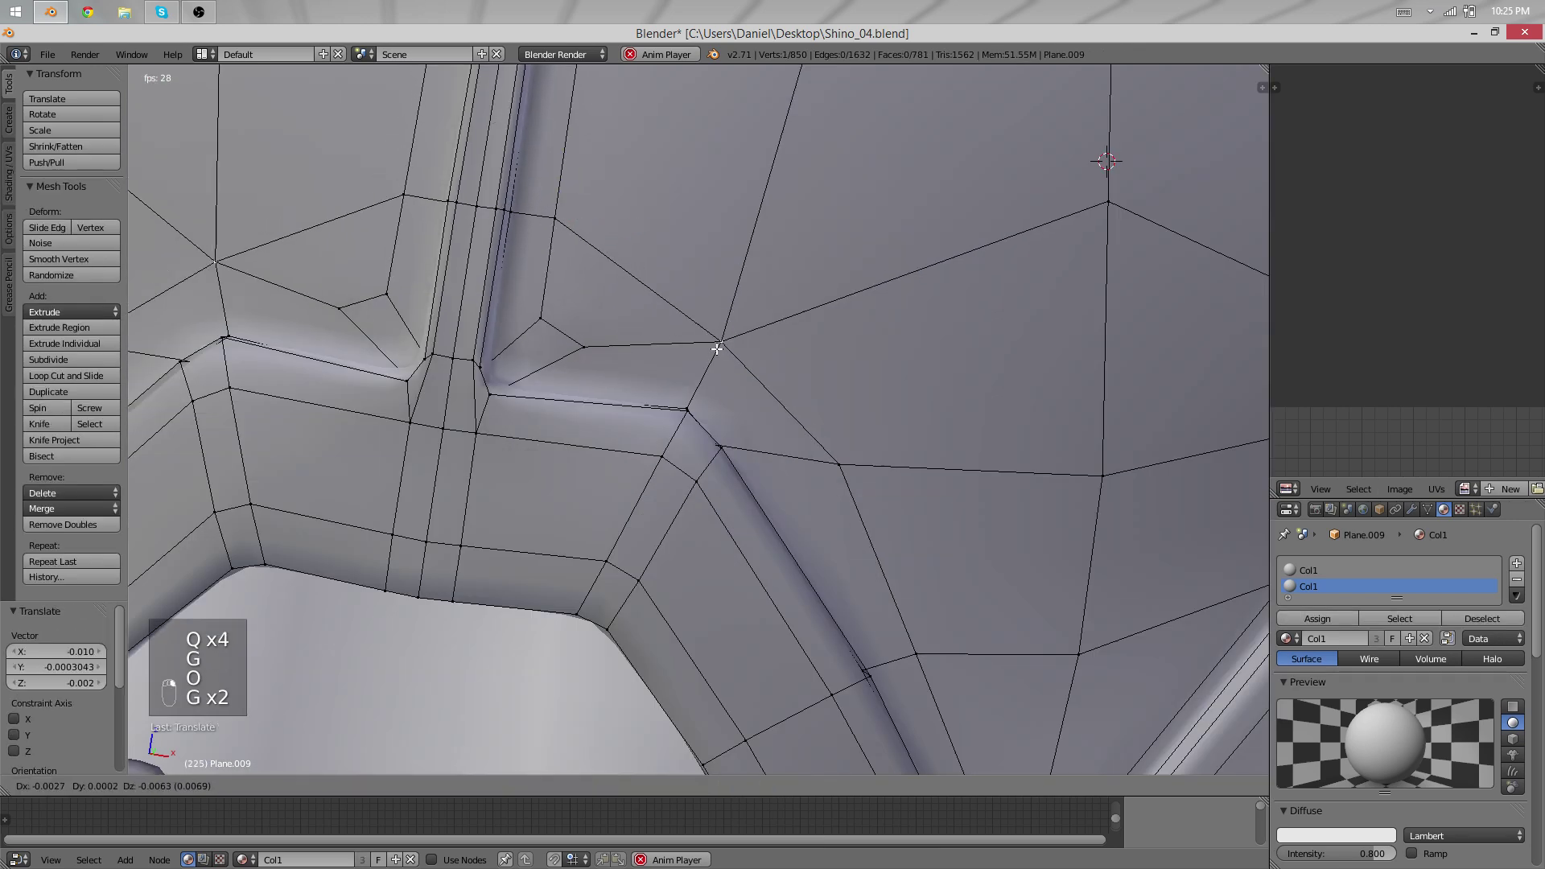
pyautogui.click(707, 391)
pyautogui.press('Tab')
pyautogui.scroll(-4, 682, 456)
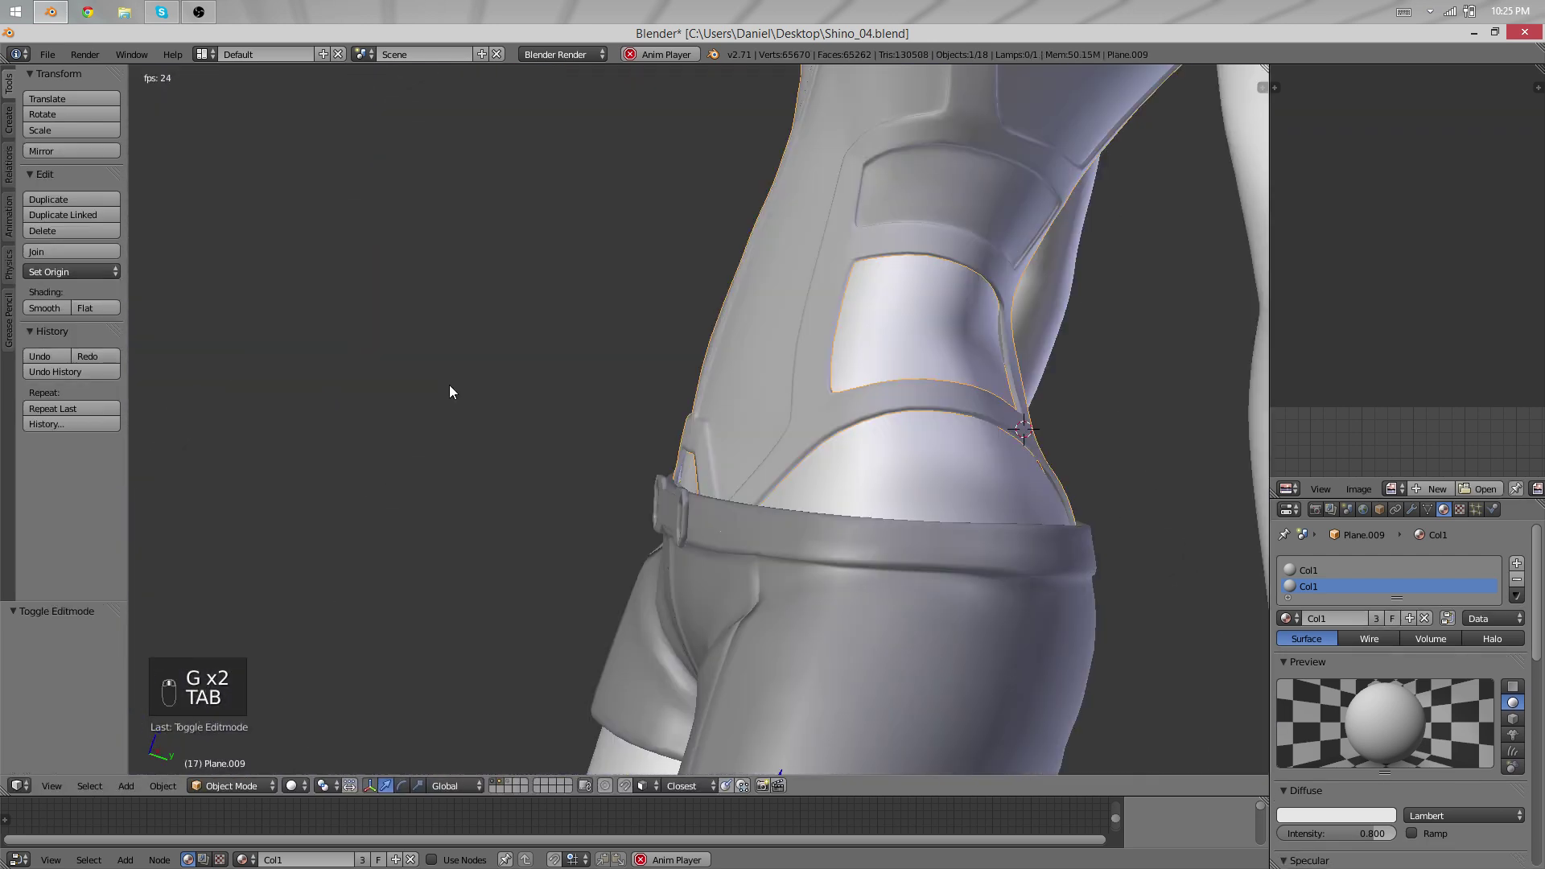
# Select the vertices at the belly opening's corner, adjust their position and check the strap's shape.
pyautogui.press('Tab')
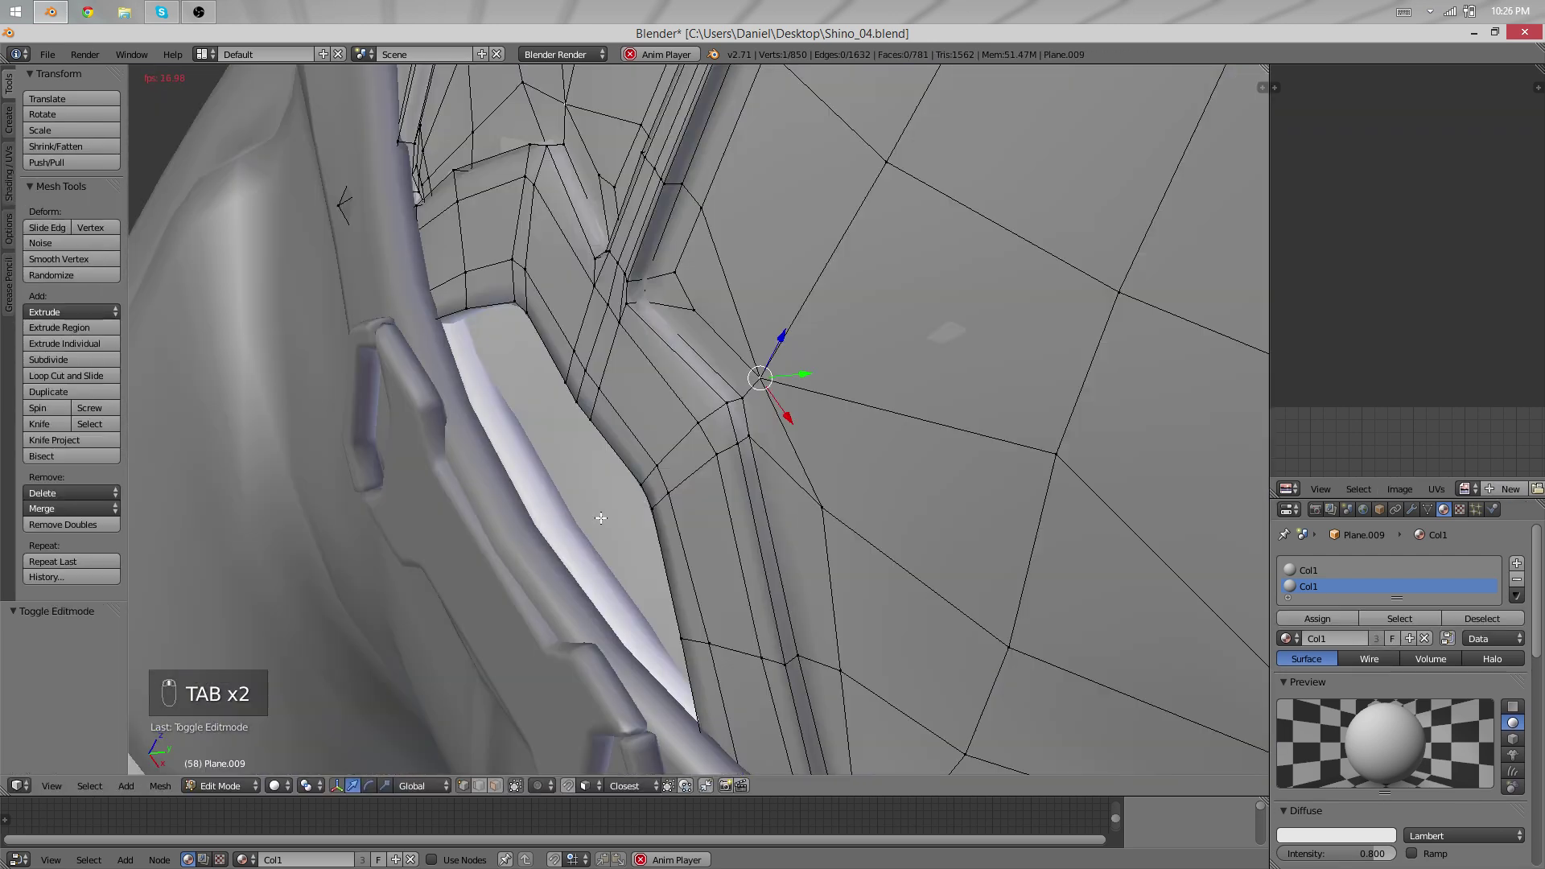
pyautogui.keyDown('shift'); pyautogui.rightClick(652, 507); pyautogui.keyUp('shift')
pyautogui.keyDown('shift'); pyautogui.rightClick(657, 468); pyautogui.keyUp('shift')
pyautogui.keyDown('shift'); pyautogui.rightClick(668, 493); pyautogui.keyUp('shift')
pyautogui.moveTo(668, 491); pyautogui.dragTo(698, 481, button='middle')
pyautogui.press('g')
pyautogui.click(692, 499)
pyautogui.press('g')
pyautogui.press('Tab')
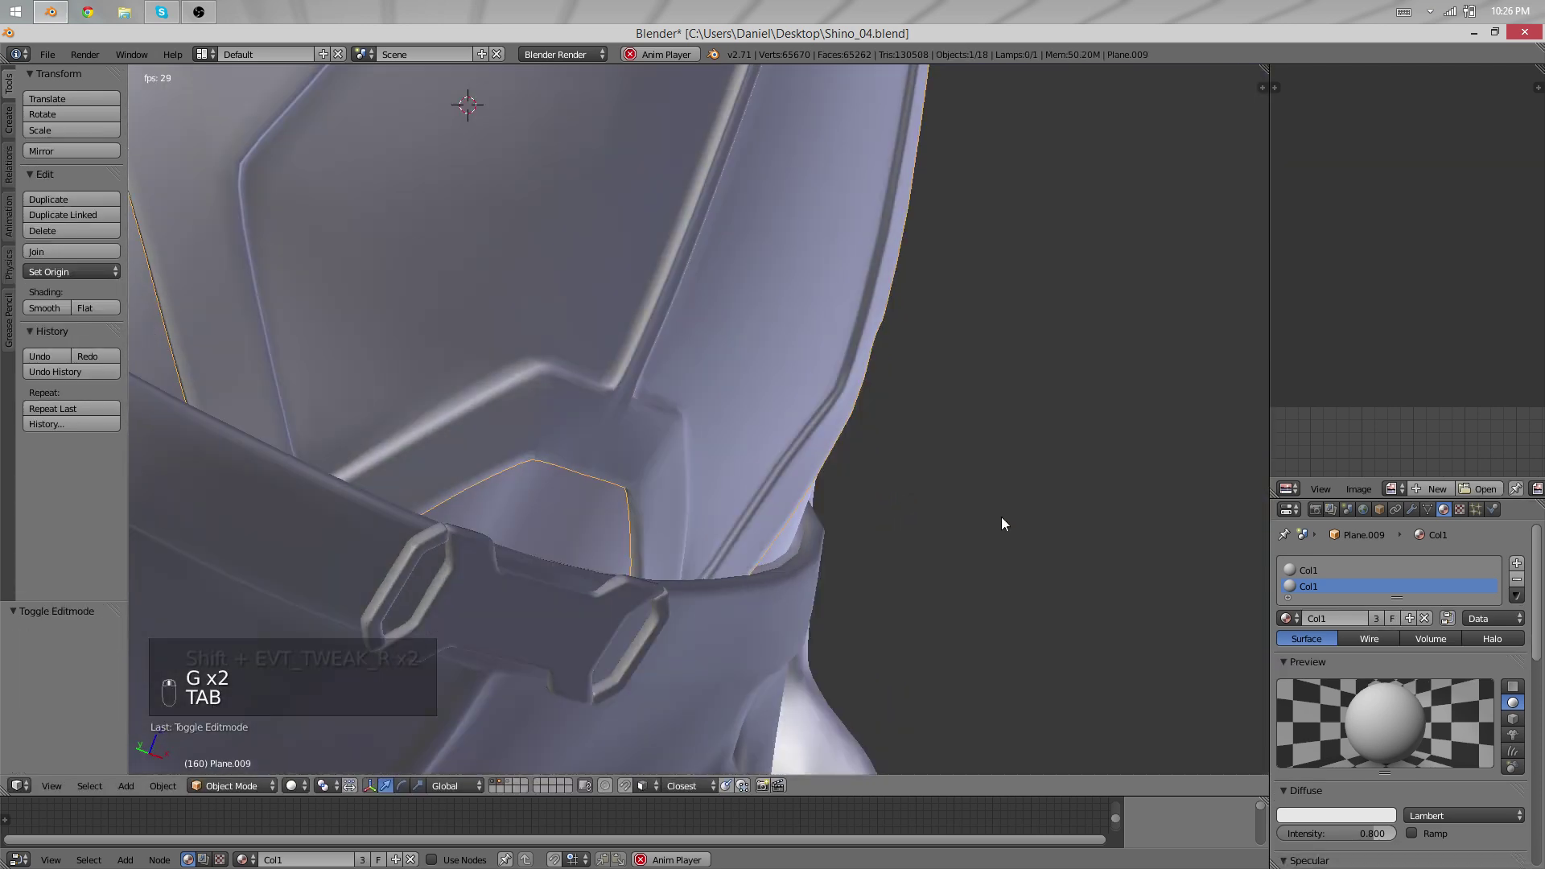
# Slide the two edges crossing the strap at the belly opening's corner apart, by factors of 0.470 and -0.120.
pyautogui.press('Tab')
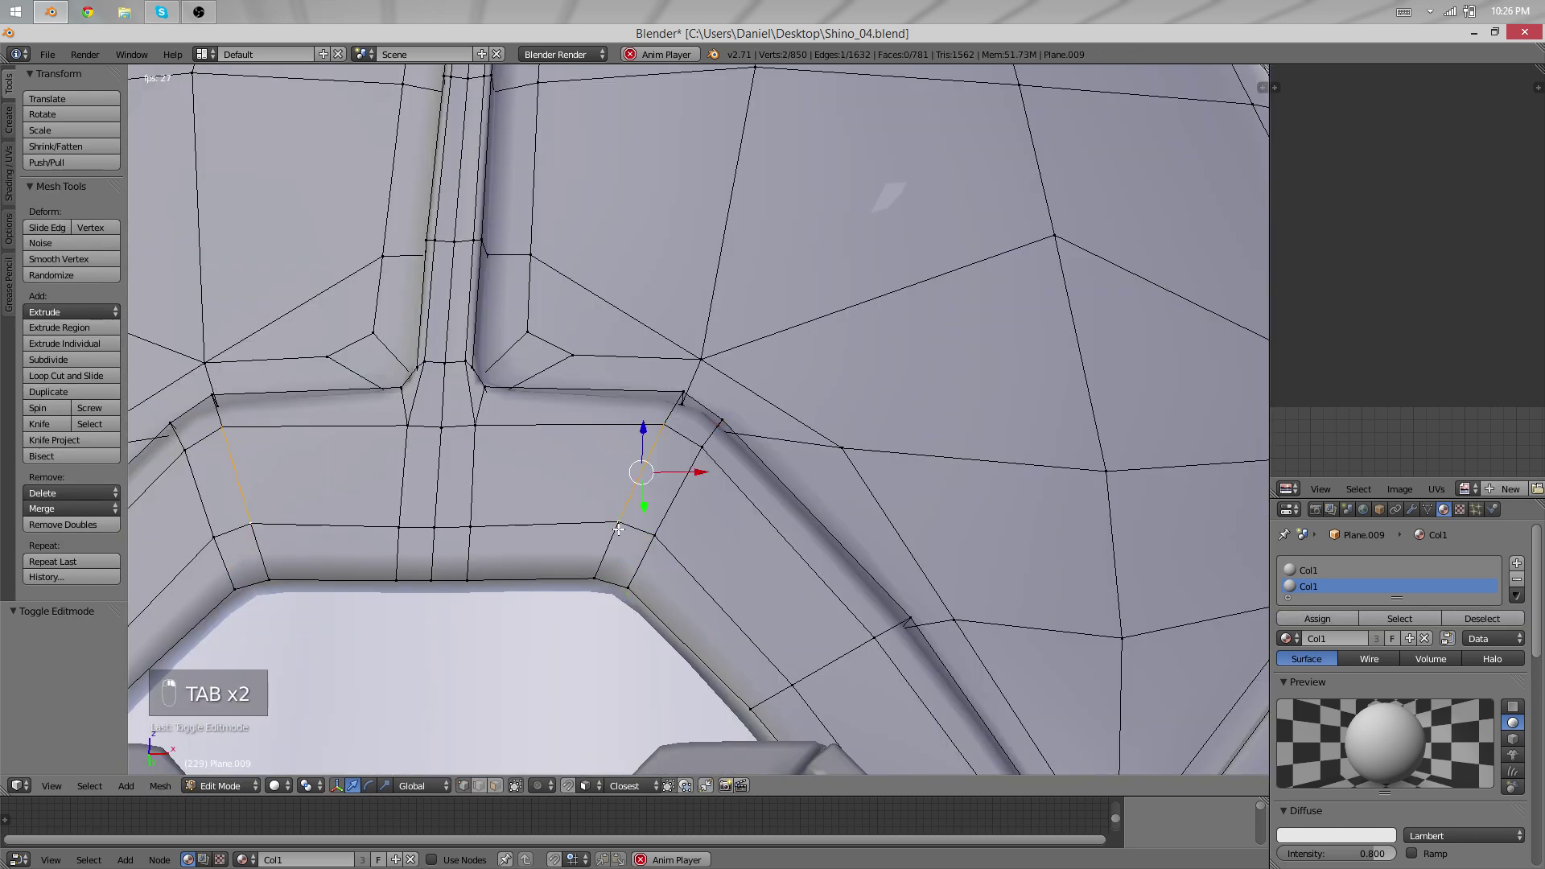
pyautogui.press('g')
pyautogui.press('g')
pyautogui.click(641, 506)
pyautogui.keyDown('shift'); pyautogui.rightClick(664, 524); pyautogui.keyUp('shift')
pyautogui.press('g')
pyautogui.press('g')
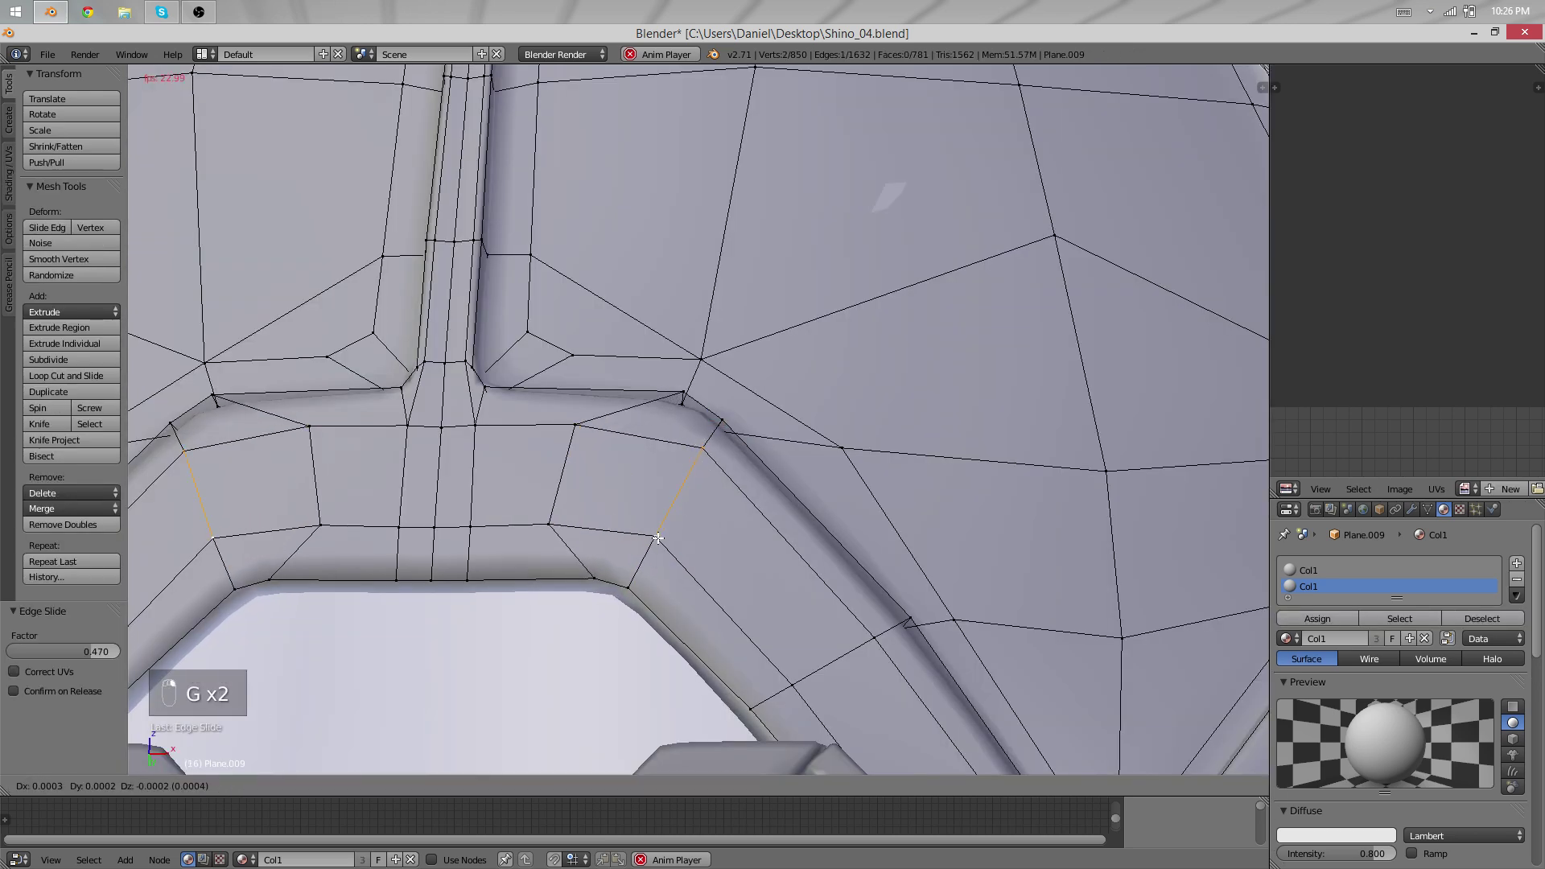
pyautogui.click(673, 533)
# Slide the edge nearer the centre strap slightly back outward and check the strap on the full torso.
pyautogui.moveTo(574, 450); pyautogui.dragTo(569, 462, button='right')
pyautogui.rightClick(558, 515)
pyautogui.press('g')
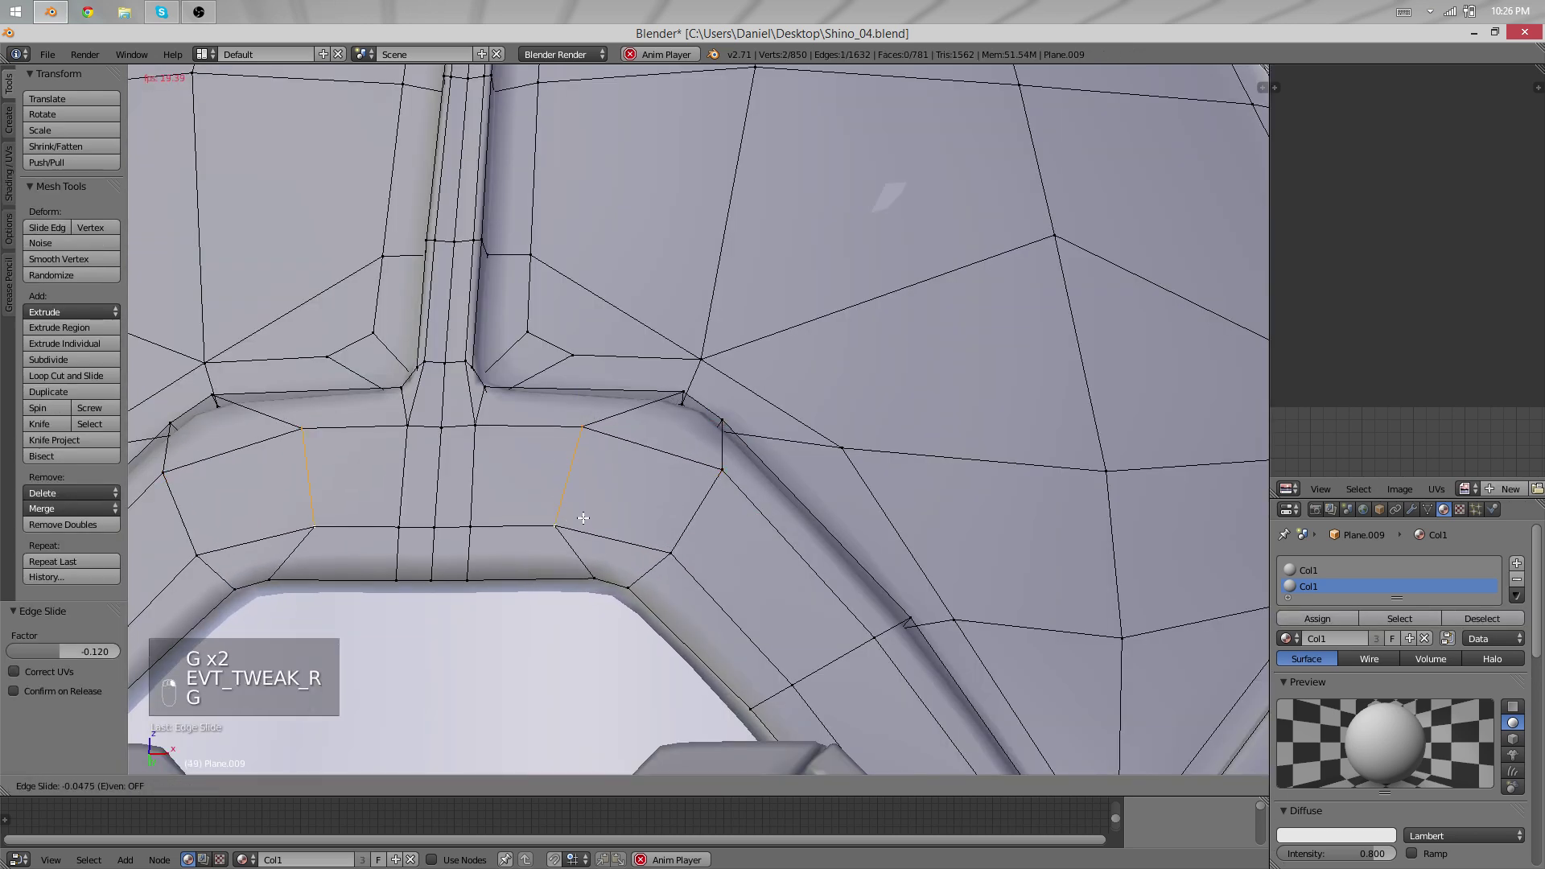
pyautogui.click(572, 566)
pyautogui.press('Tab')
pyautogui.scroll(-4, 571, 567)
pyautogui.moveTo(572, 567); pyautogui.dragTo(644, 302, button='middle')
pyautogui.scroll(-6, 460, 483)
pyautogui.scroll(4, 822, 353)
# Select two vertices on the front torso panel beside the centre strap and smooth them twice.
pyautogui.press('Tab')
pyautogui.rightClick(660, 316)
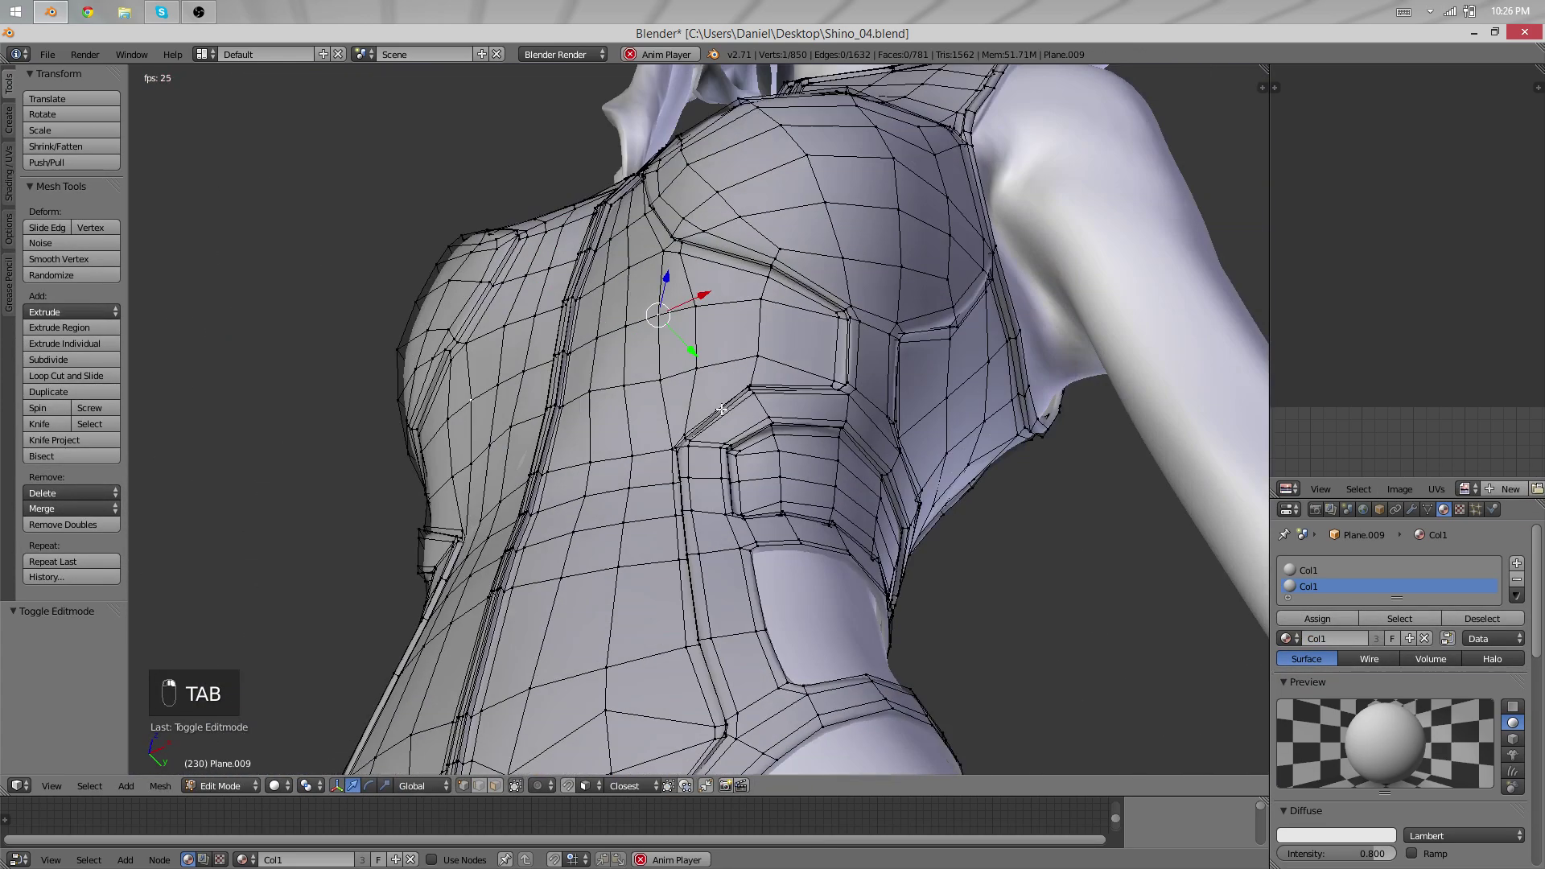
pyautogui.keyDown('shift'); pyautogui.rightClick(631, 396); pyautogui.keyUp('shift')
pyautogui.press('q')
pyautogui.press('q')
# Turn on proportional editing and move two vertices on the torso panel beside the bust seam with smooth falloff.
pyautogui.moveTo(629, 406)
pyautogui.mouseDown(button='middle')
pyautogui.moveTo(699, 377)
pyautogui.moveTo(606, 549)
pyautogui.moveTo(699, 424)
pyautogui.moveTo(765, 438)
pyautogui.moveTo(766, 327)
pyautogui.mouseUp(button='middle')
pyautogui.press('Tab')
pyautogui.scroll(4, 700, 424)
pyautogui.press('Tab')
pyautogui.press('o')
pyautogui.press('g')
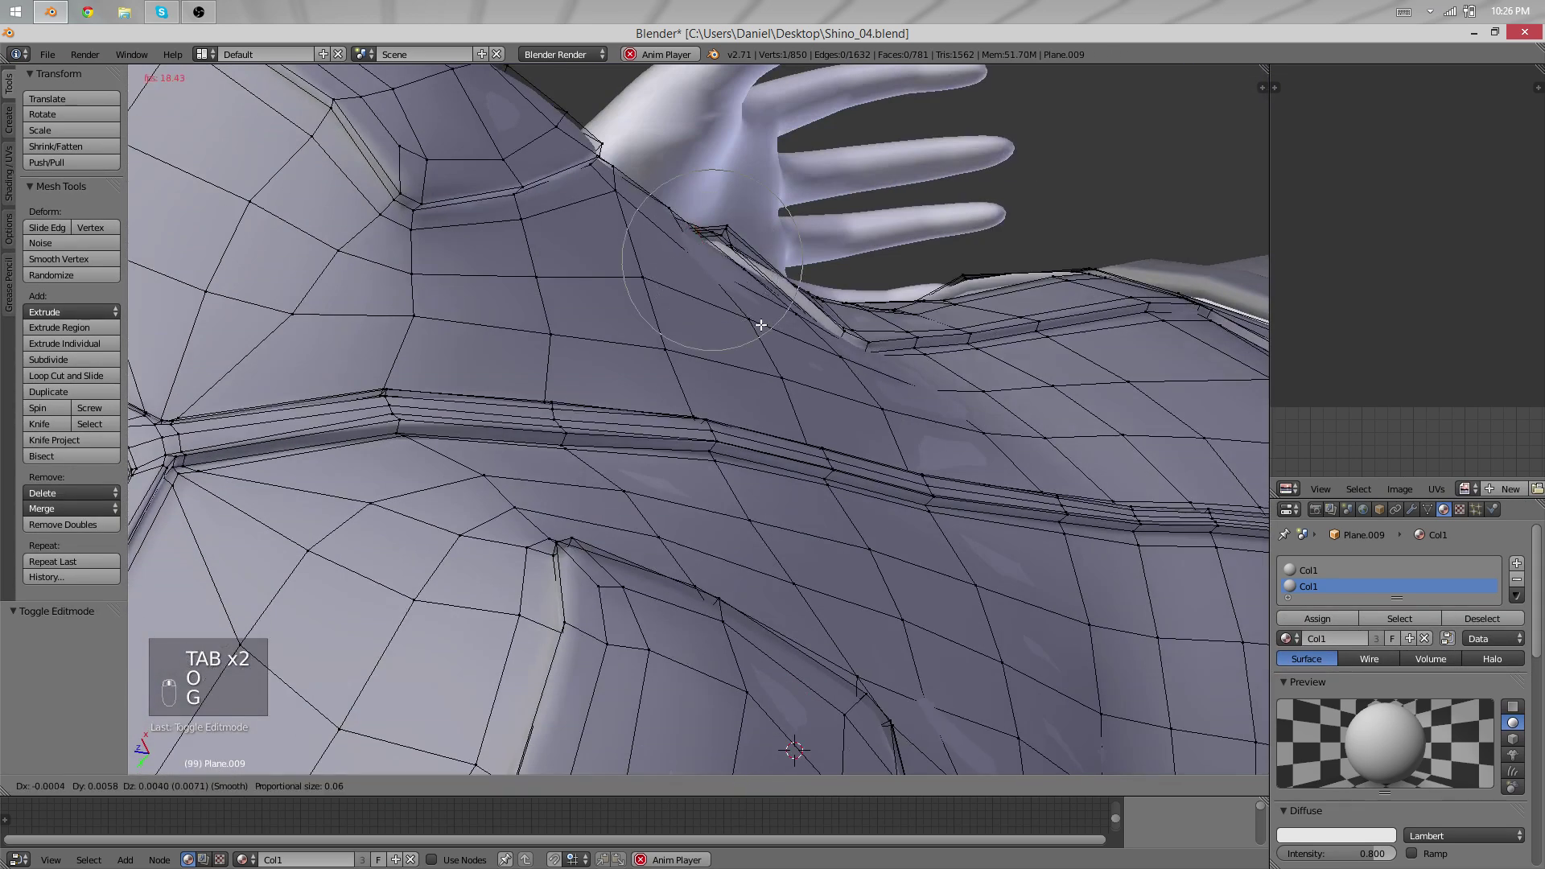
pyautogui.click(762, 325)
pyautogui.rightClick(622, 202)
pyautogui.press('g')
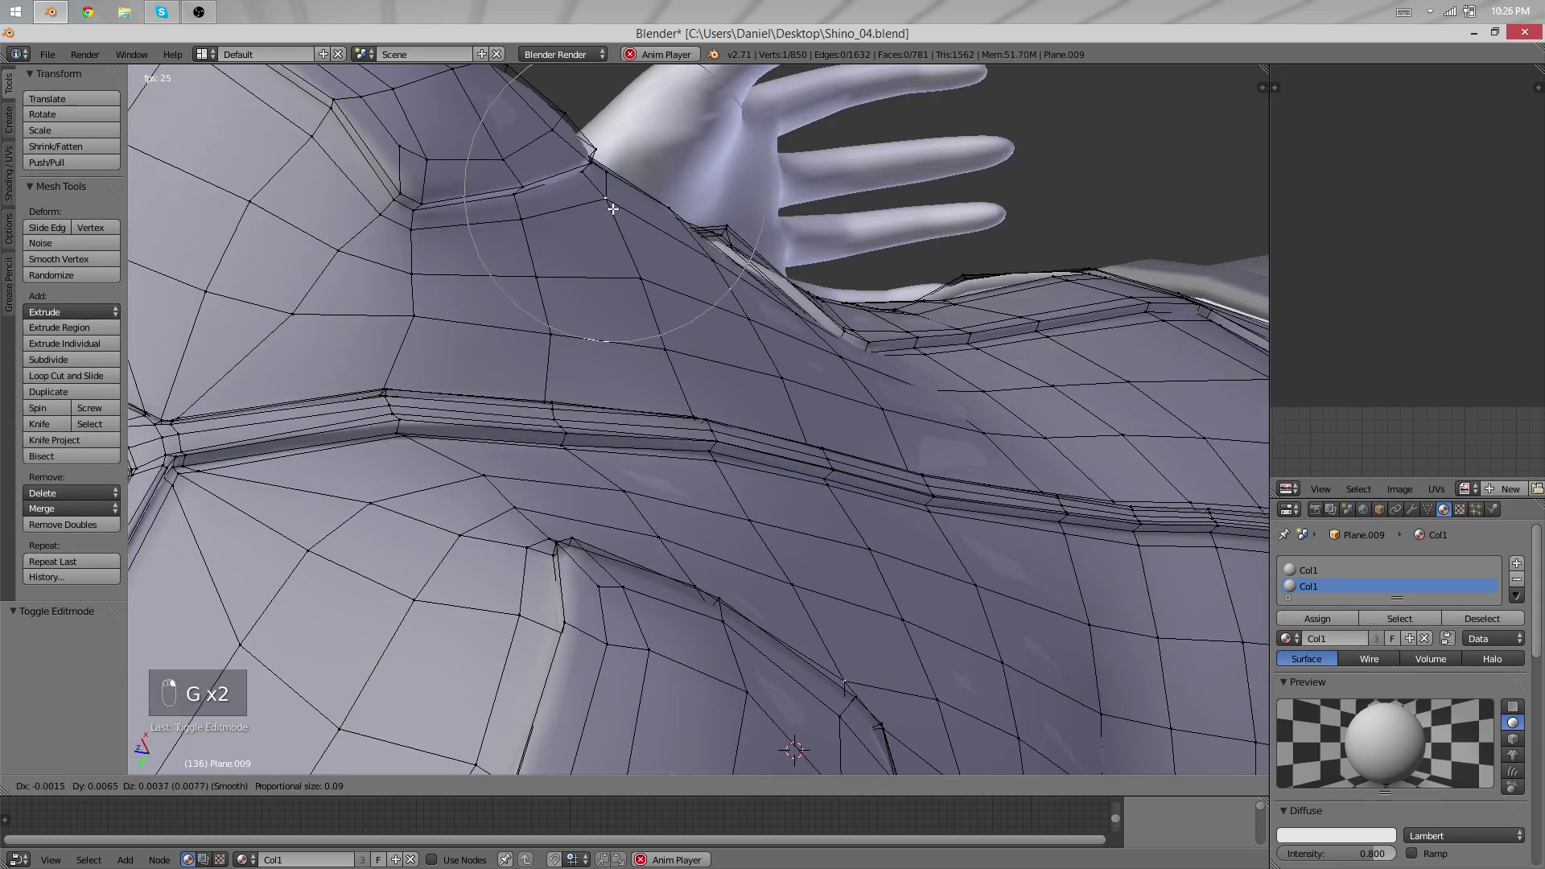
pyautogui.click(614, 207)
# Move a vertex beneath the bust seam's inner corner with smooth proportional falloff and inspect the torso from several sides.
pyautogui.moveTo(838, 338); pyautogui.dragTo(746, 510, button='middle')
pyautogui.press('Tab')
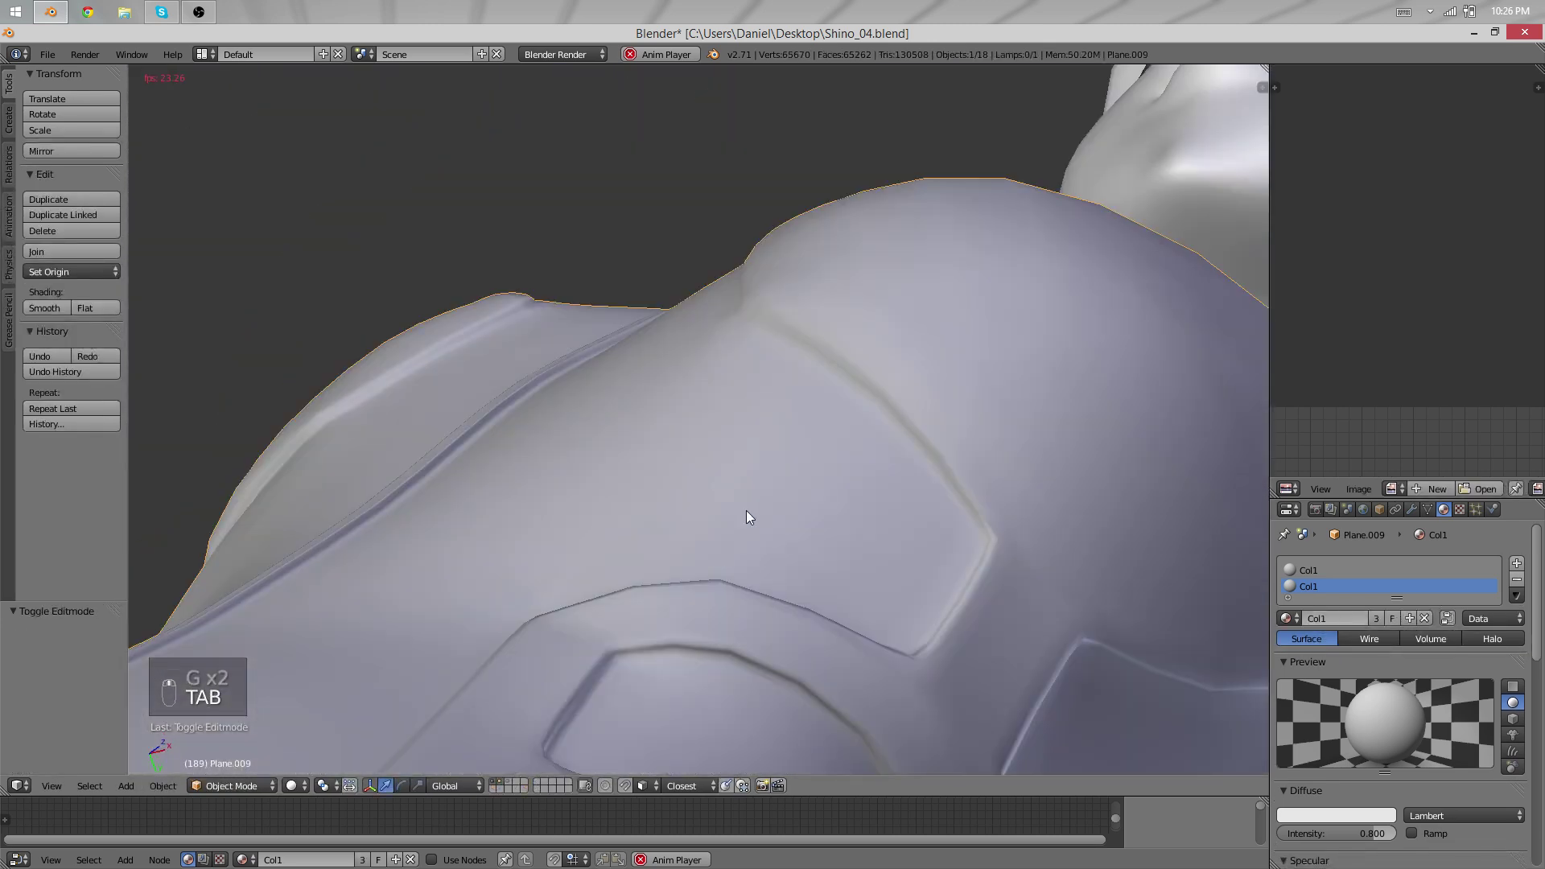
pyautogui.press('Tab')
pyautogui.press('g')
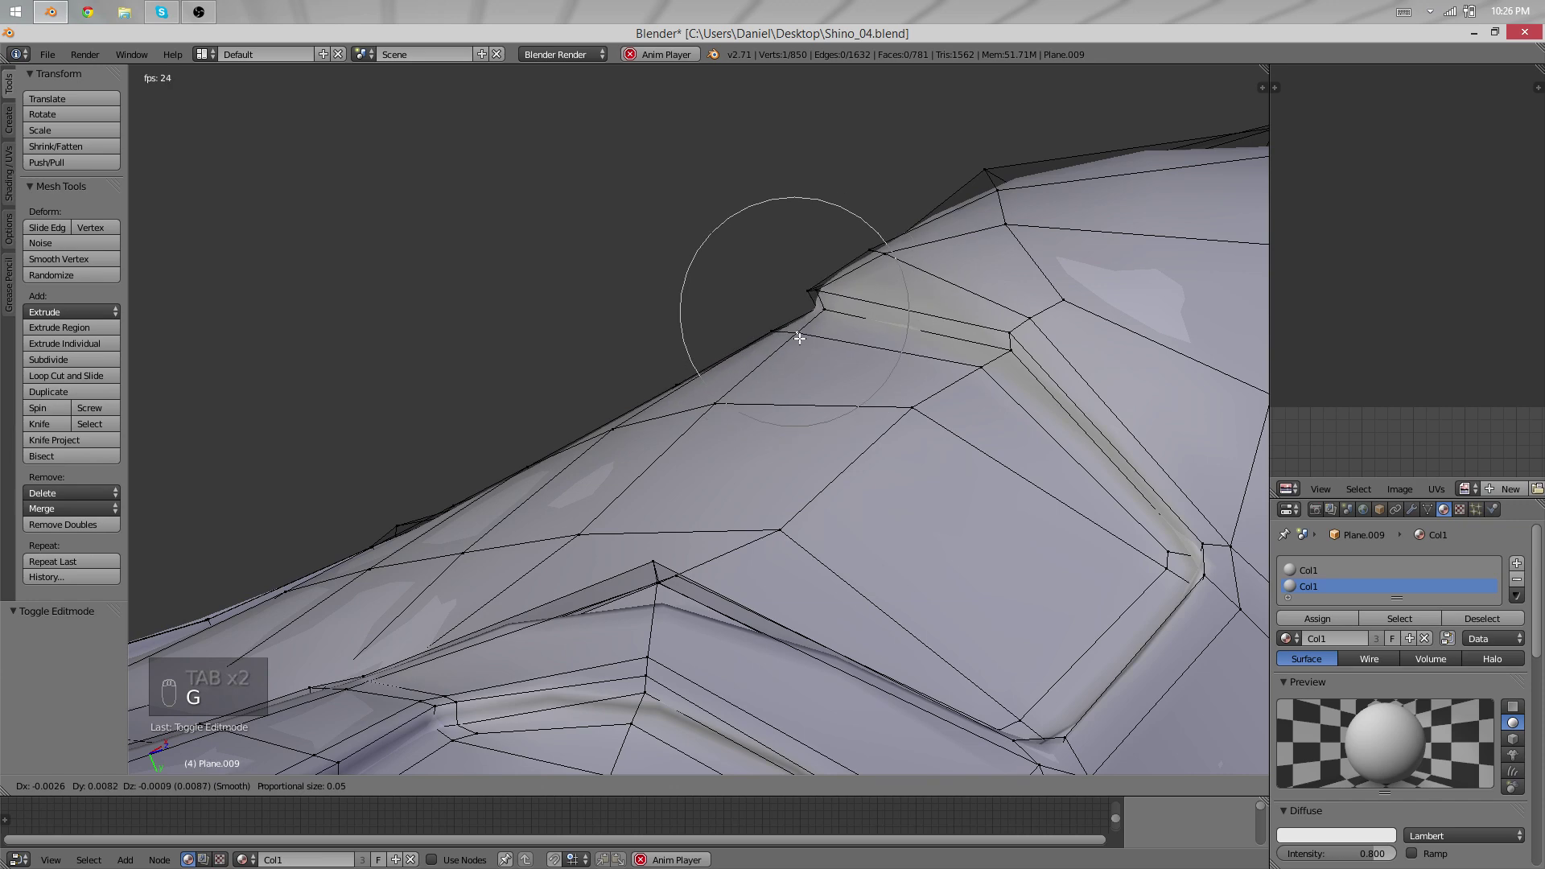
pyautogui.click(788, 341)
pyautogui.press('Tab')
pyautogui.moveTo(789, 344); pyautogui.dragTo(872, 567, button='middle')
pyautogui.scroll(-10, 872, 567)
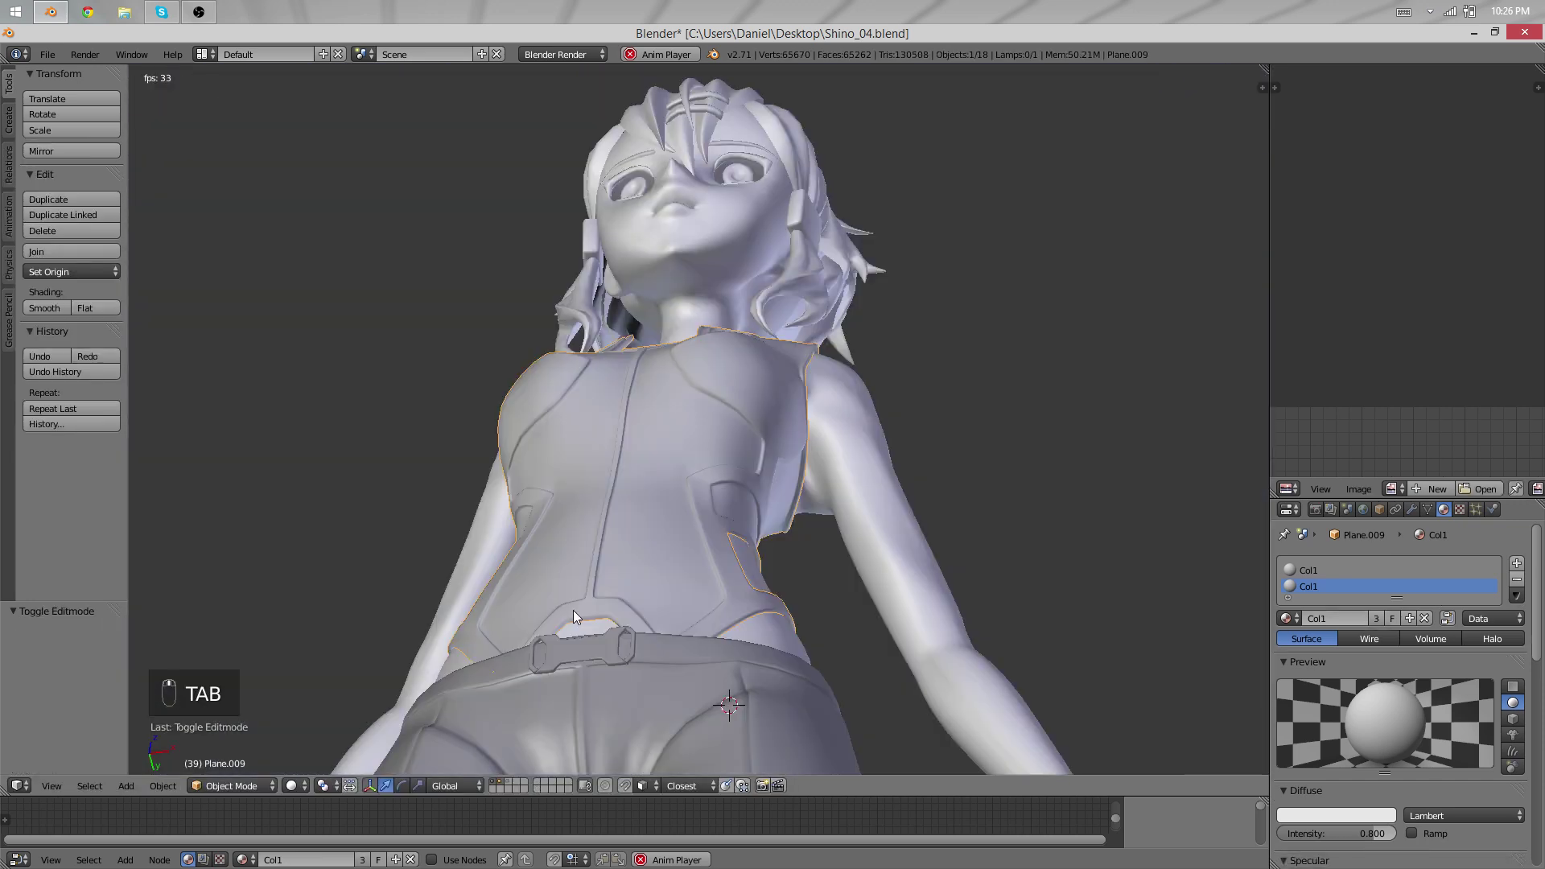
pyautogui.moveTo(573, 610); pyautogui.dragTo(649, 765, button='middle')
pyautogui.scroll(-4, 649, 765)
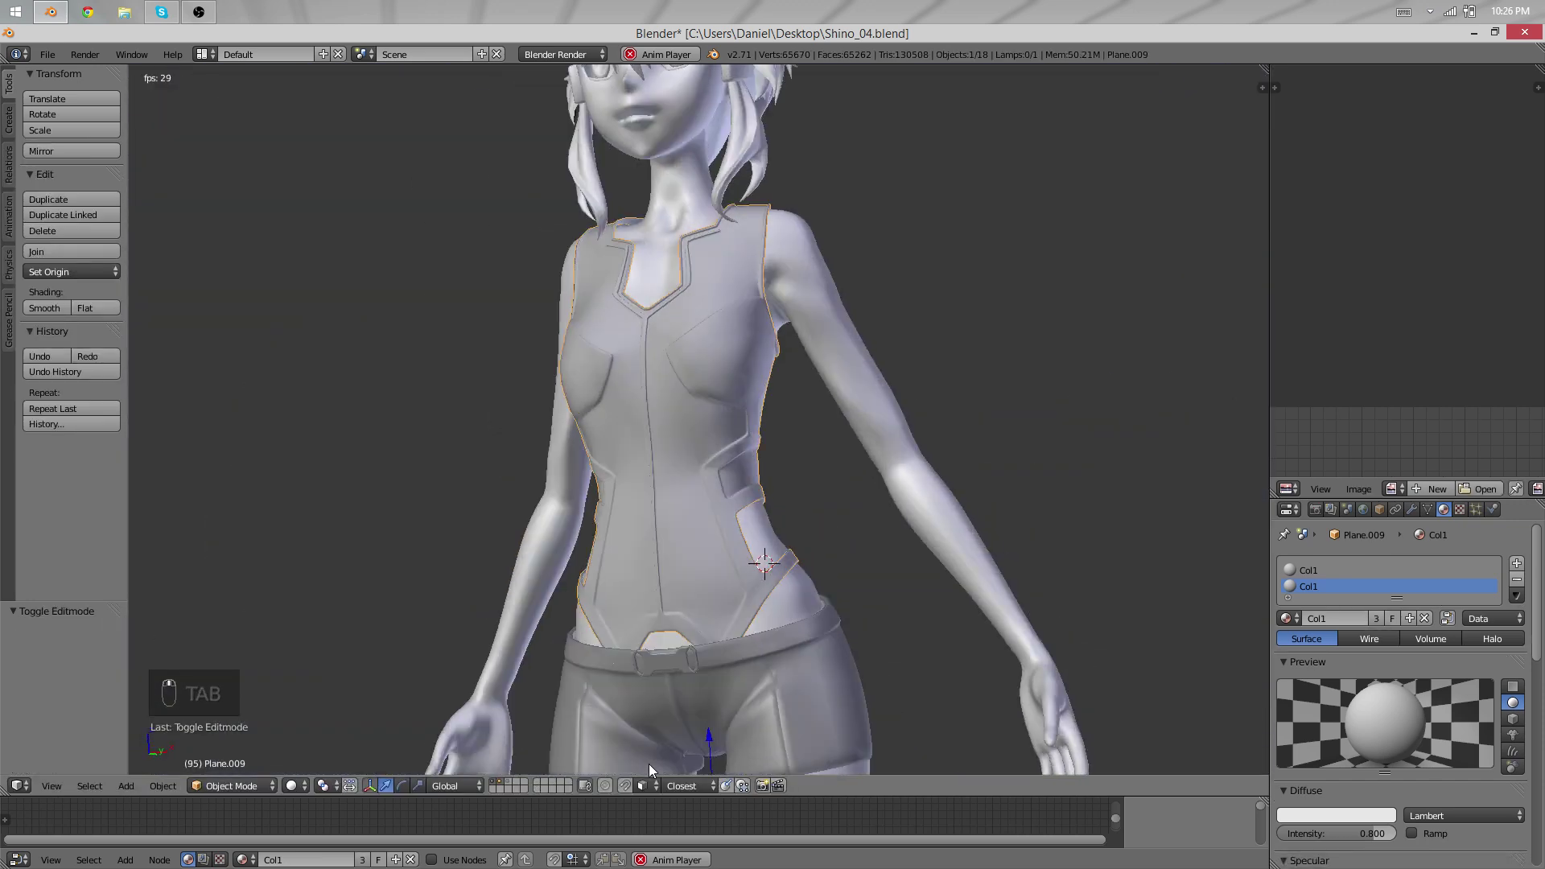
pyautogui.moveTo(773, 475); pyautogui.dragTo(747, 580, button='middle')
pyautogui.scroll(4, 780, 469)
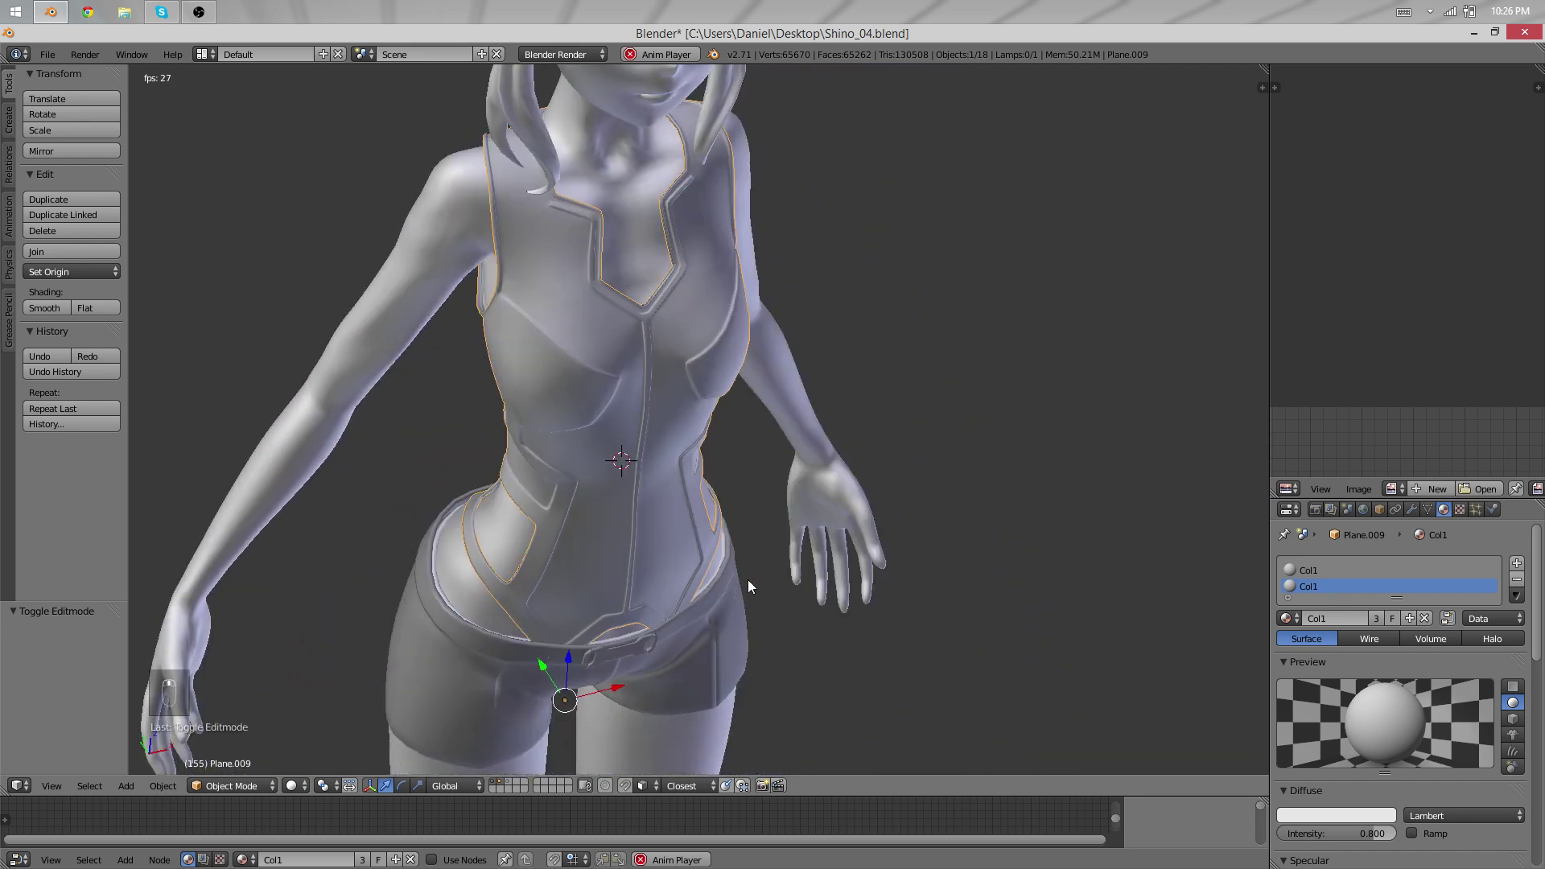
pyautogui.scroll(-2, 747, 579)
# Slide two edge sections beside the bust panel's lower seam closer to it, the first by a factor of 0.266.
pyautogui.moveTo(747, 579); pyautogui.dragTo(591, 334, button='middle')
pyautogui.scroll(5, 806, 415)
pyautogui.press('Tab')
pyautogui.scroll(4, 749, 346)
pyautogui.scroll(2, 705, 423)
pyautogui.rightClick(590, 334)
pyautogui.press('g')
pyautogui.press('g')
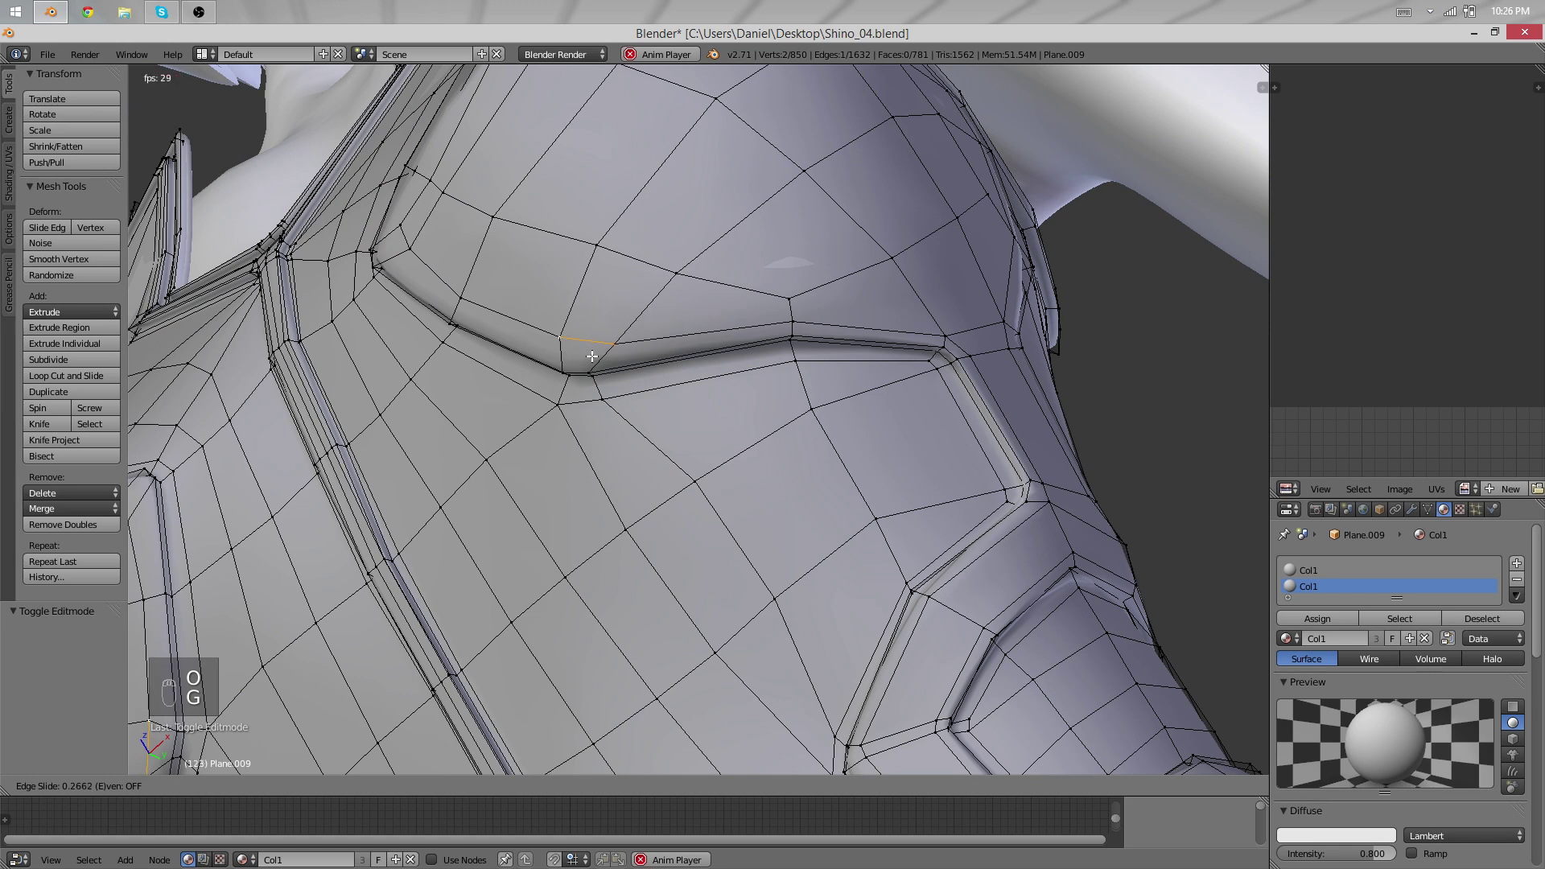
pyautogui.click(592, 357)
pyautogui.press('g')
pyautogui.press('g')
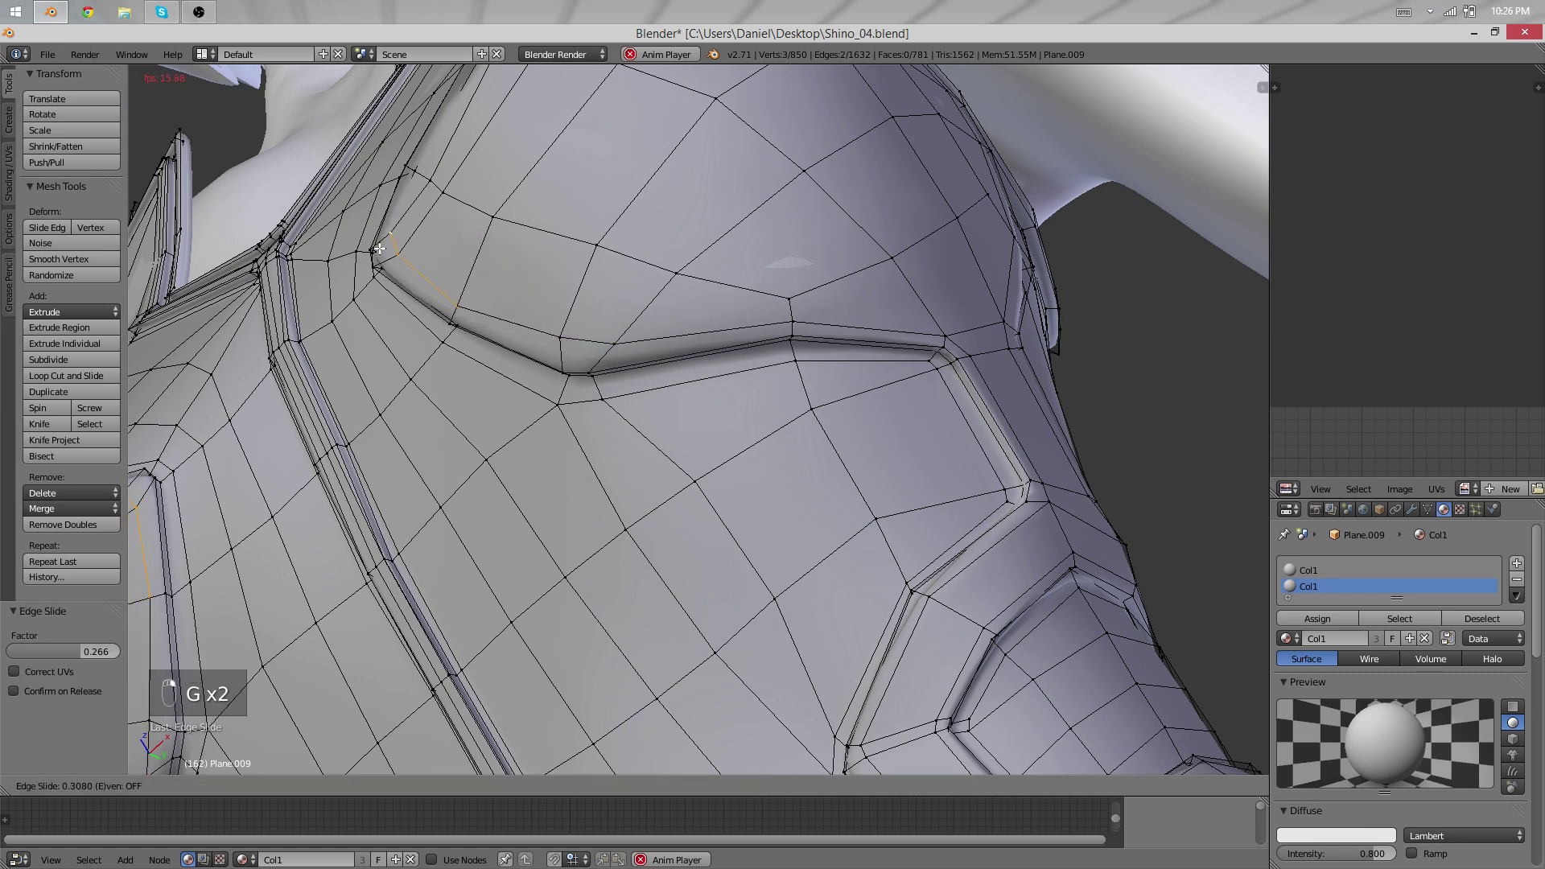
pyautogui.click(446, 293)
pyautogui.press('g')
pyautogui.press('Tab')
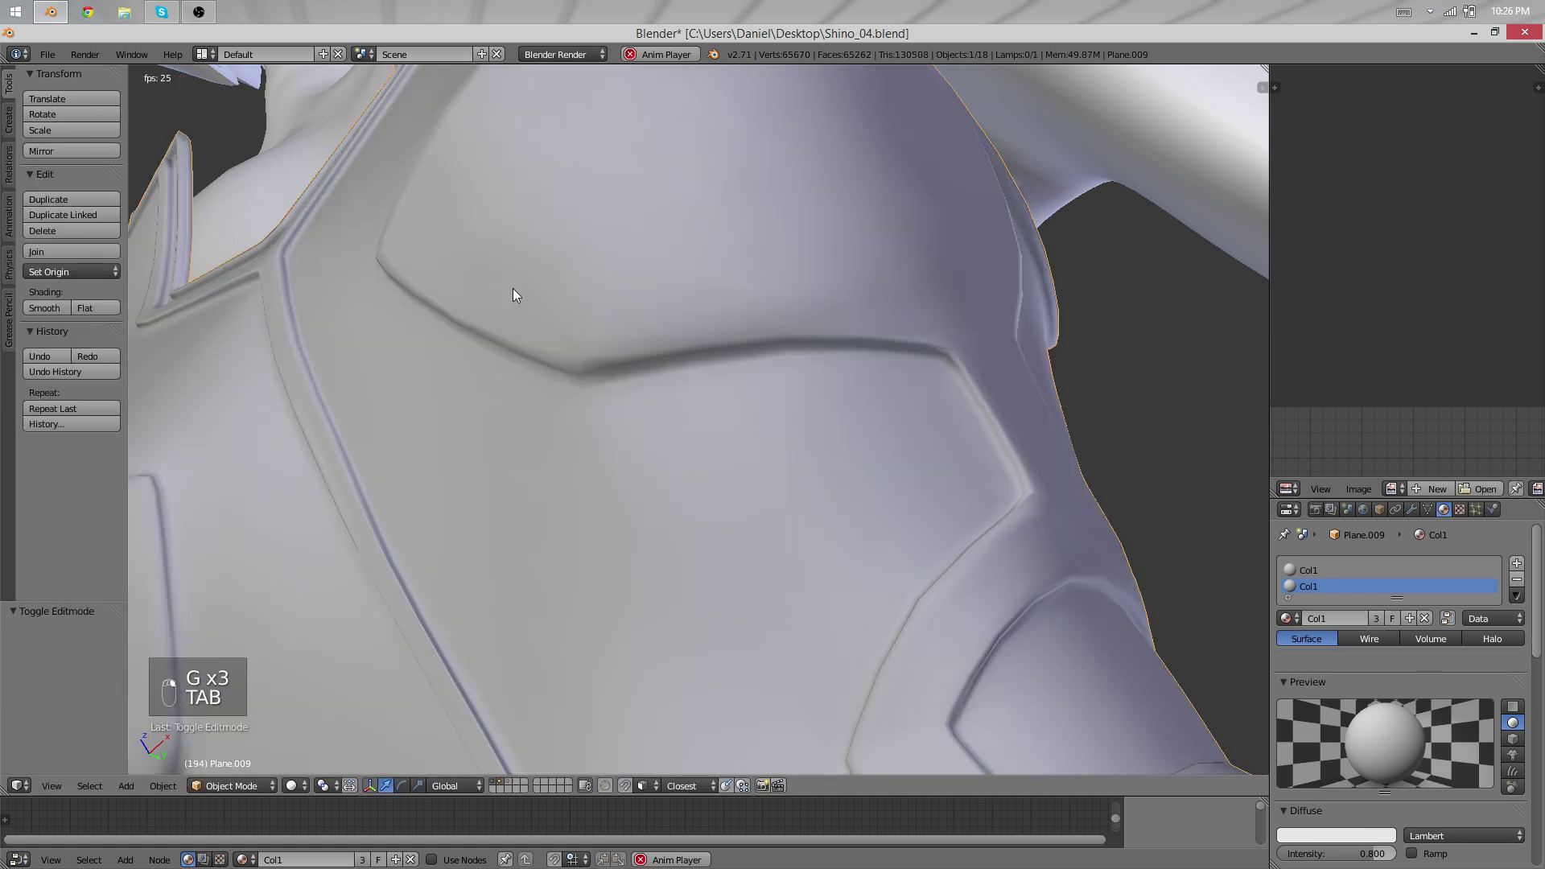
# Slide the edge beside the bust panel's upper inner seam, adjust its position and check the smoothed surface.
pyautogui.moveTo(513, 289); pyautogui.dragTo(659, 399, button='middle')
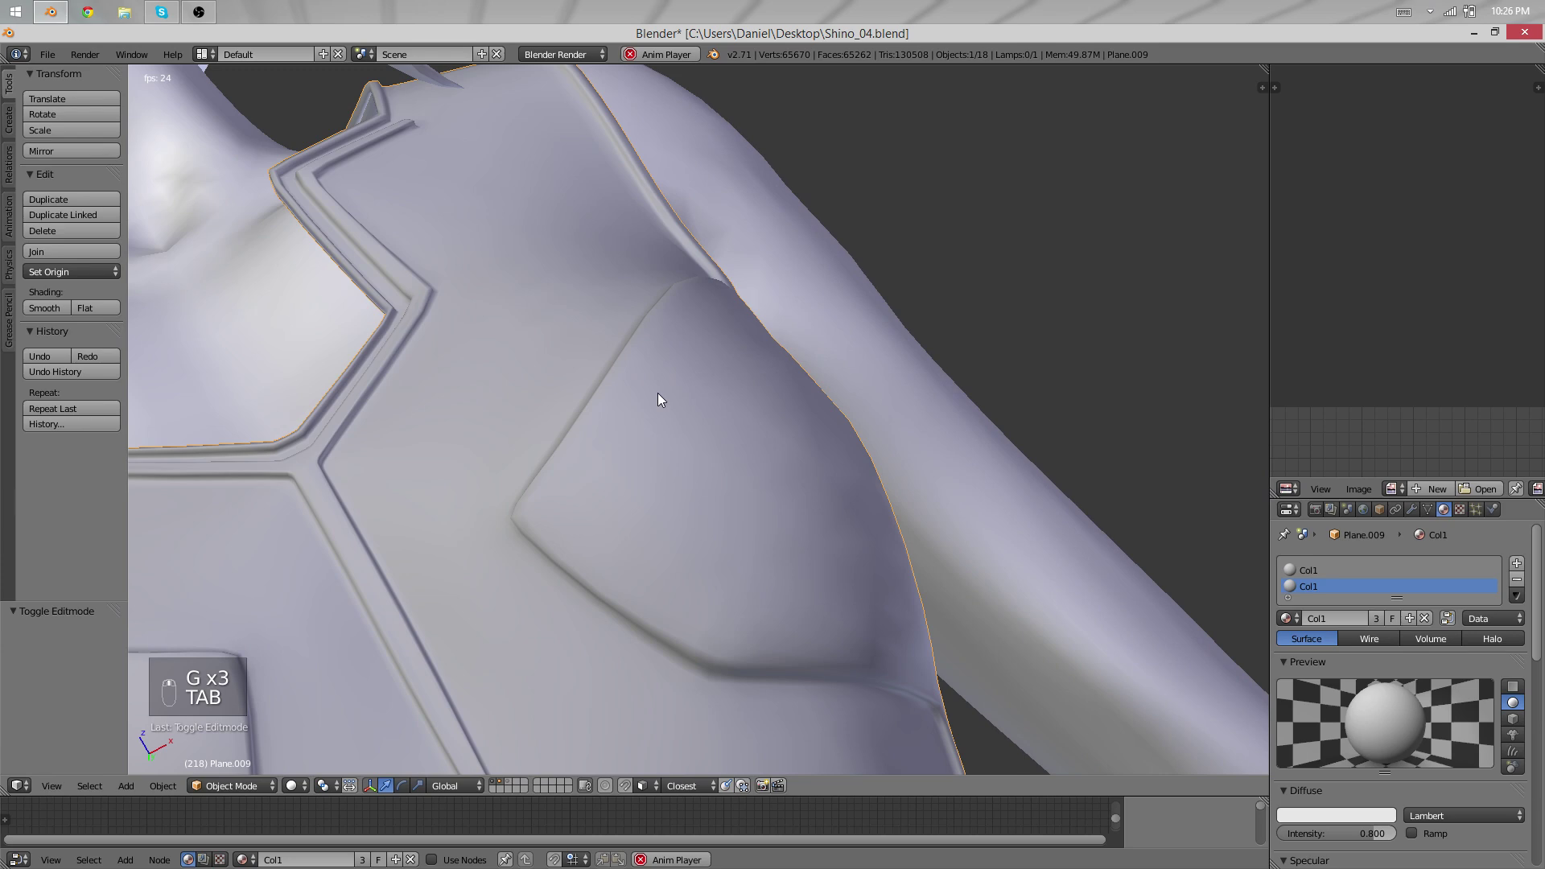
pyautogui.press('Tab')
pyautogui.press('g')
pyautogui.press('g')
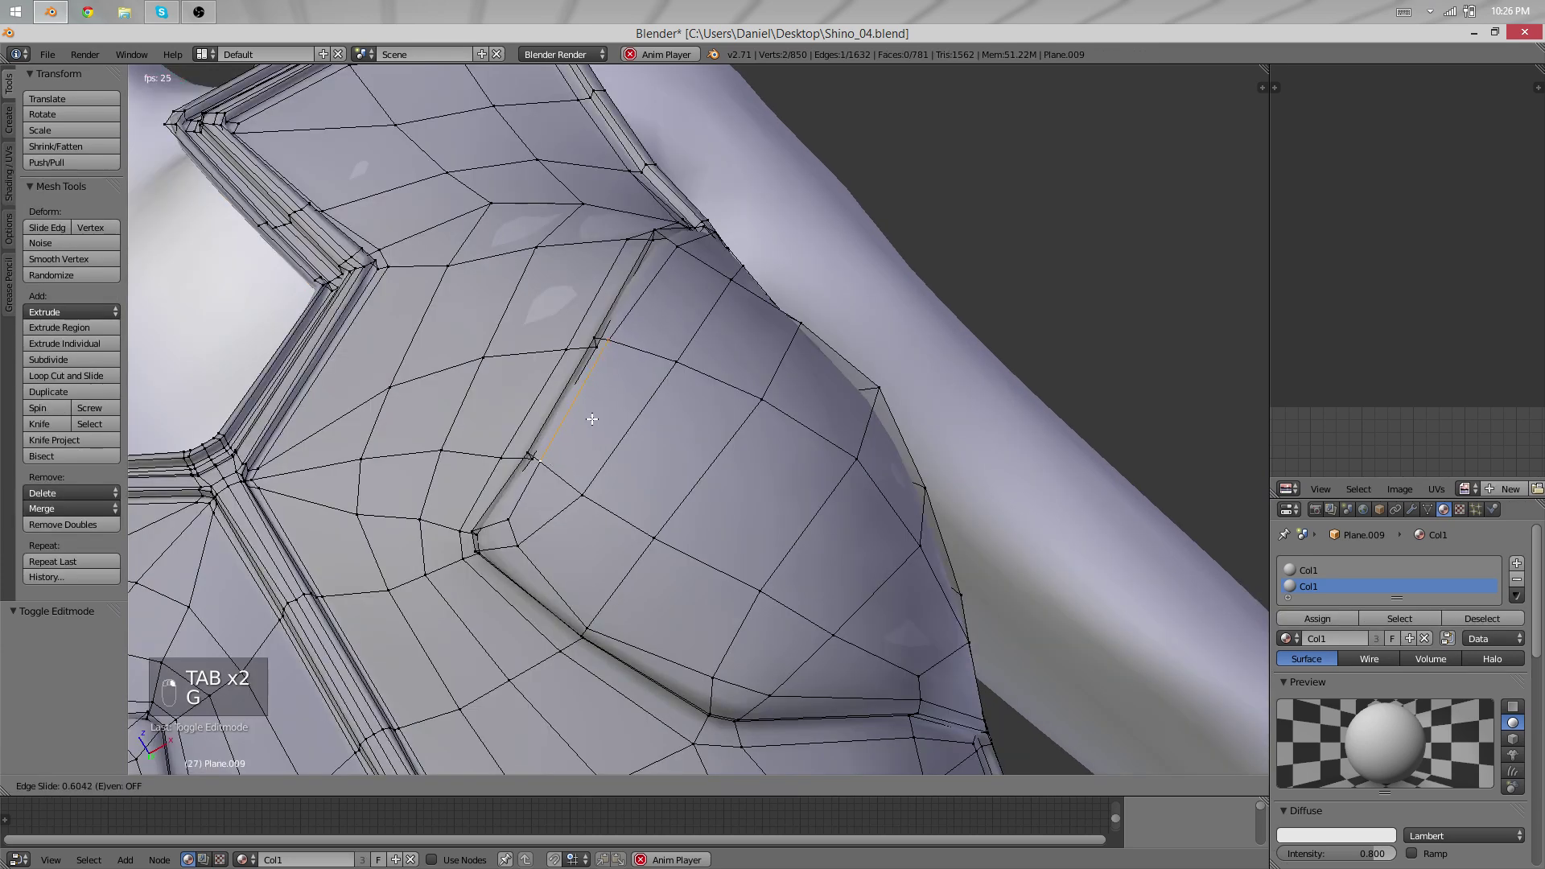
pyautogui.click(588, 422)
pyautogui.moveTo(588, 422); pyautogui.dragTo(702, 437, button='middle')
pyautogui.press('g')
pyautogui.click(679, 490)
pyautogui.press('Tab')
pyautogui.scroll(-2, 666, 574)
pyautogui.scroll(-5, 703, 467)
pyautogui.scroll(5, 701, 437)
# Slide the two vertices at the bust panel's lower corner along their edges, the first by 0.164, and check the torso.
pyautogui.press('Tab')
pyautogui.scroll(3, 538, 462)
pyautogui.keyDown('shift'); pyautogui.moveTo(539, 462); pyautogui.dragTo(418, 483, button='middle'); pyautogui.keyUp('shift')
pyautogui.press('g')
pyautogui.press('g')
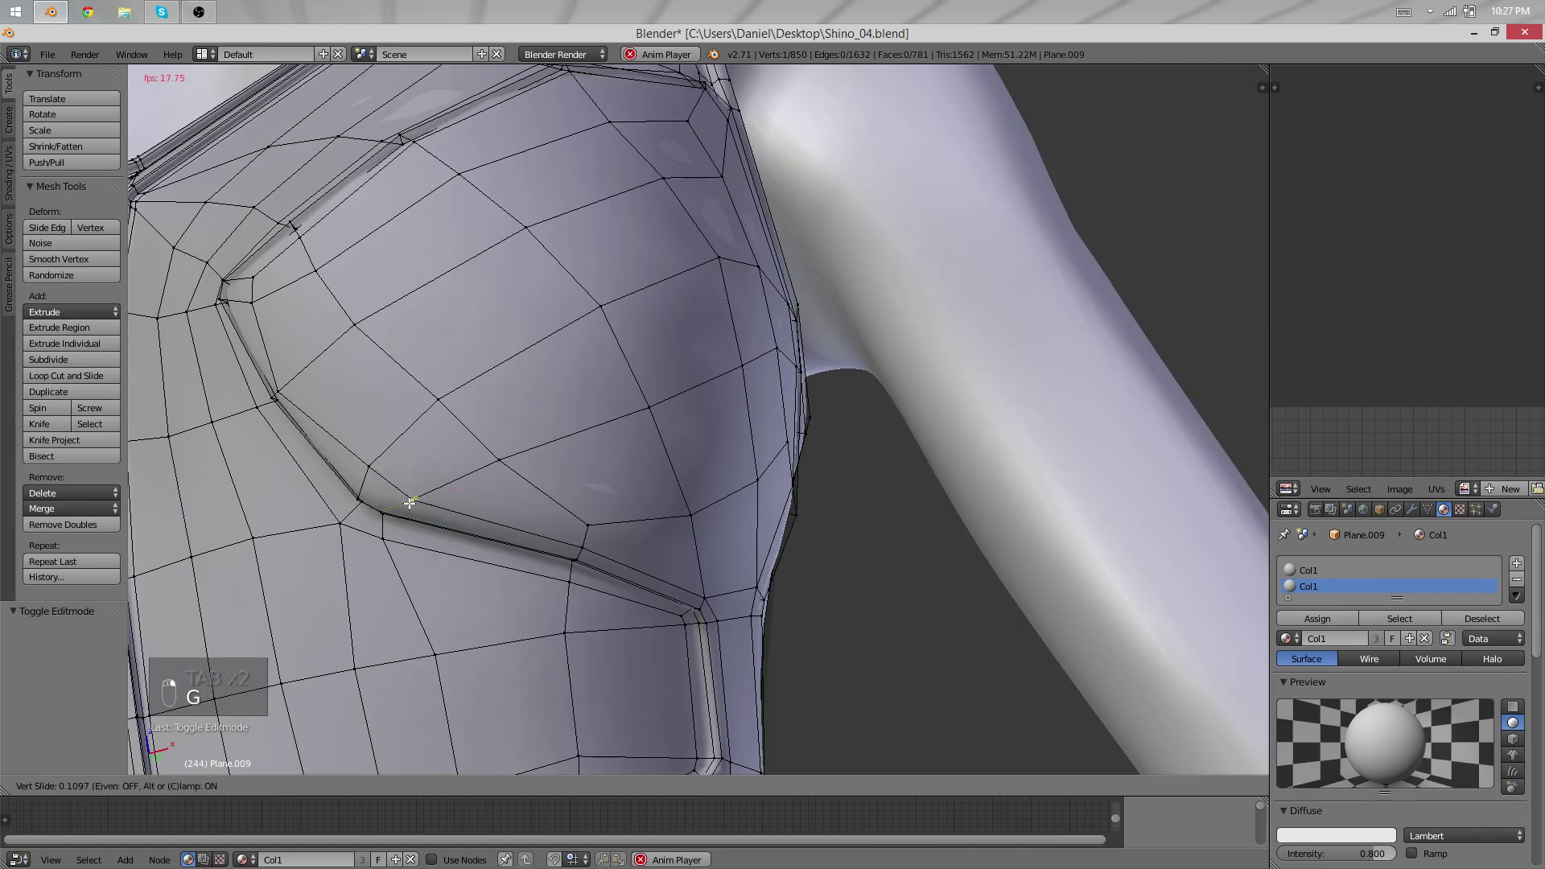
pyautogui.click(406, 499)
pyautogui.press('g')
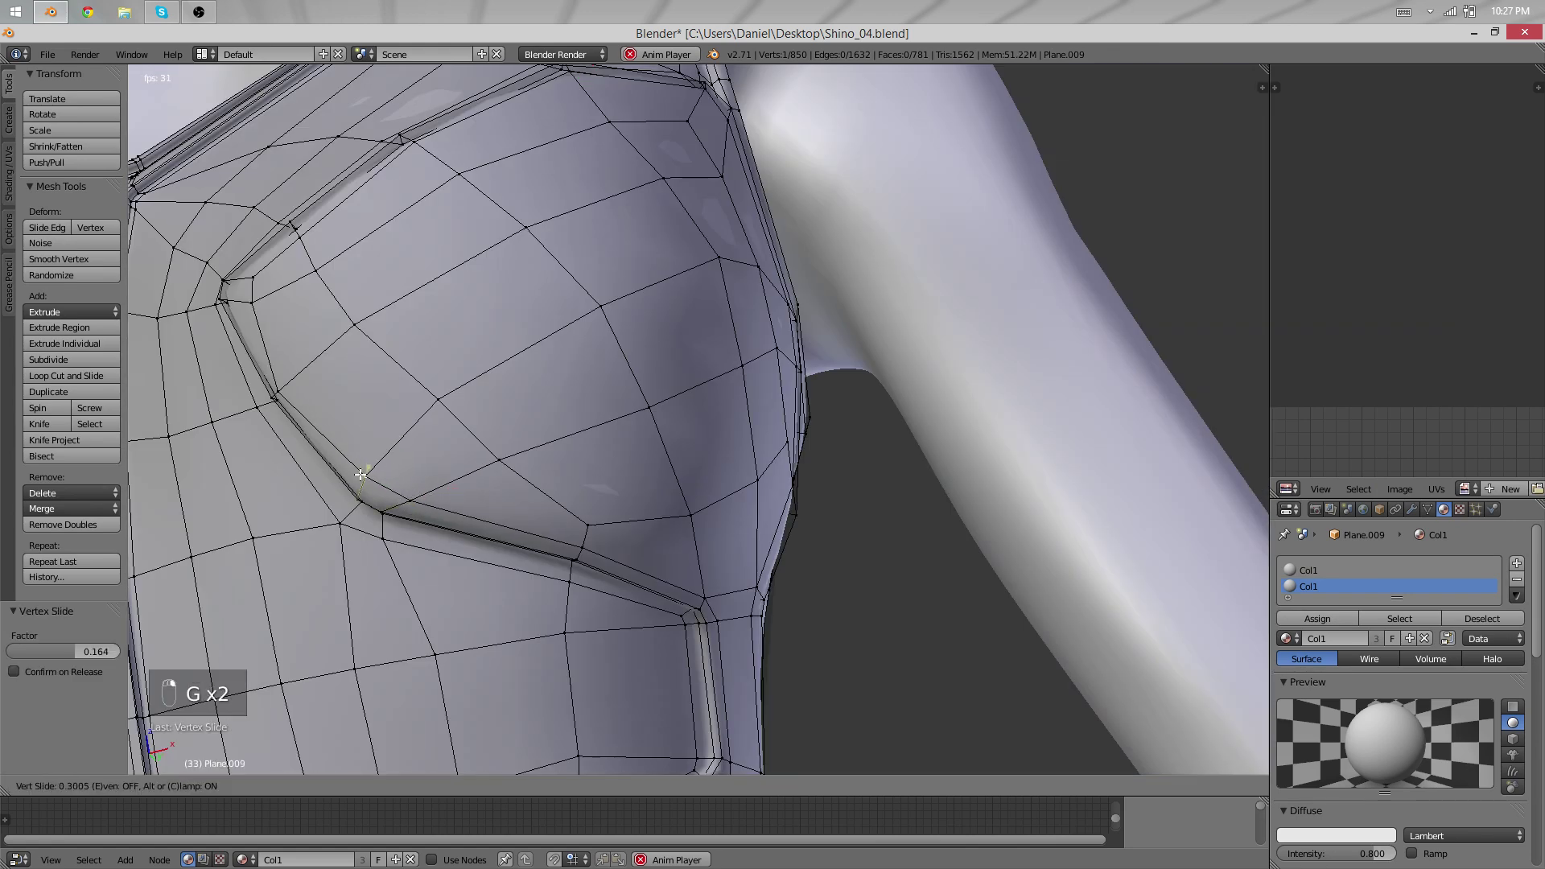
pyautogui.click(361, 475)
pyautogui.press('Tab')
pyautogui.scroll(-4, 787, 552)
pyautogui.moveTo(870, 528); pyautogui.dragTo(929, 651, button='middle')
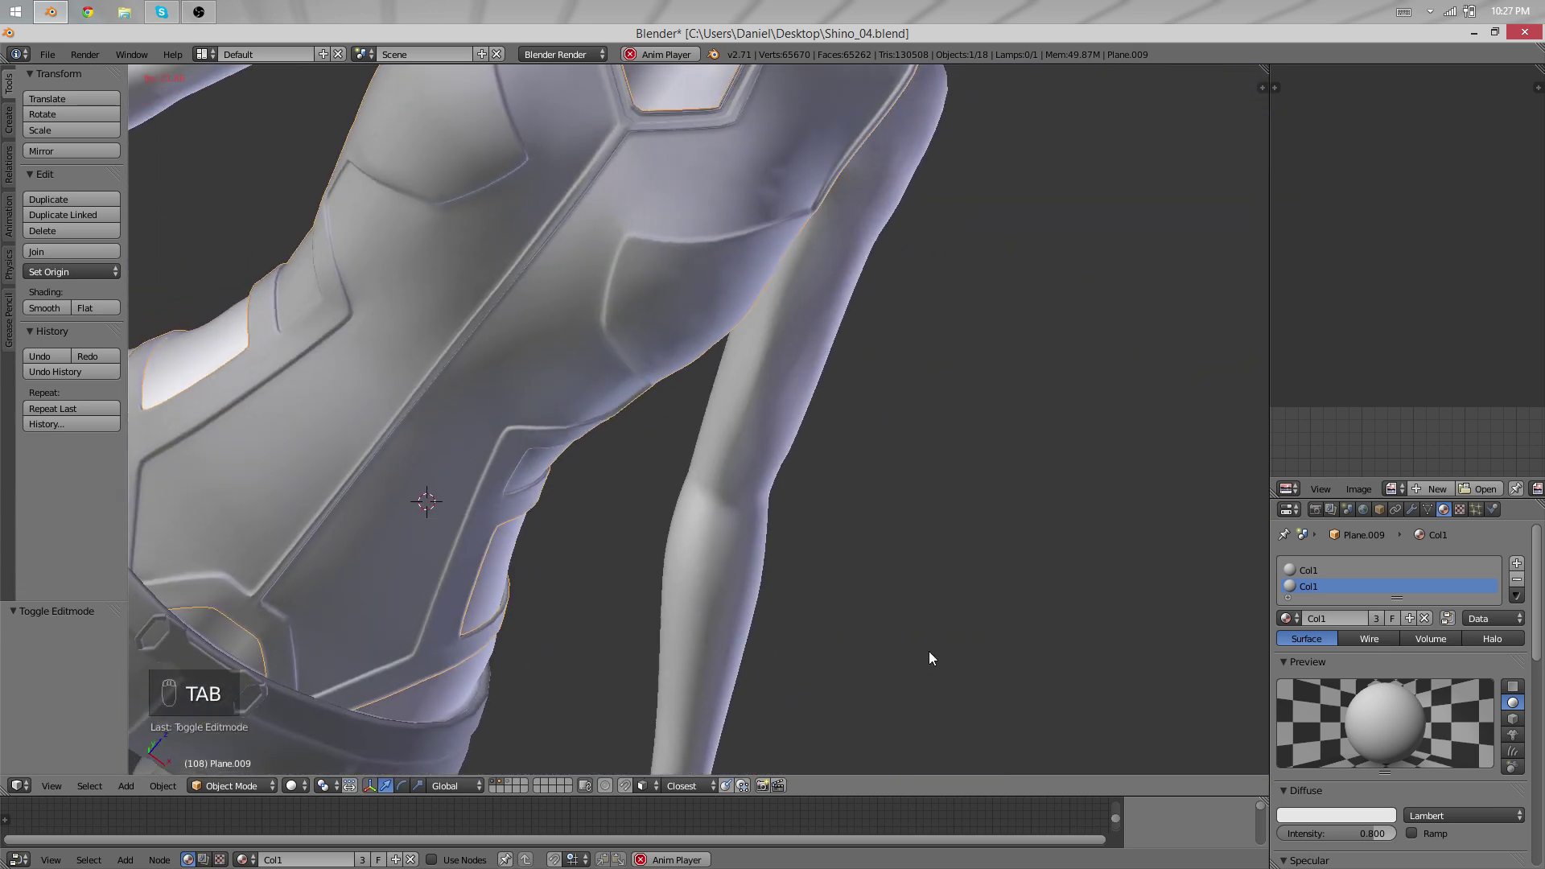
# Select the four-vertex edge path beside the vertical seam under the bust, shift it slightly and check the panel.
pyautogui.press('Tab')
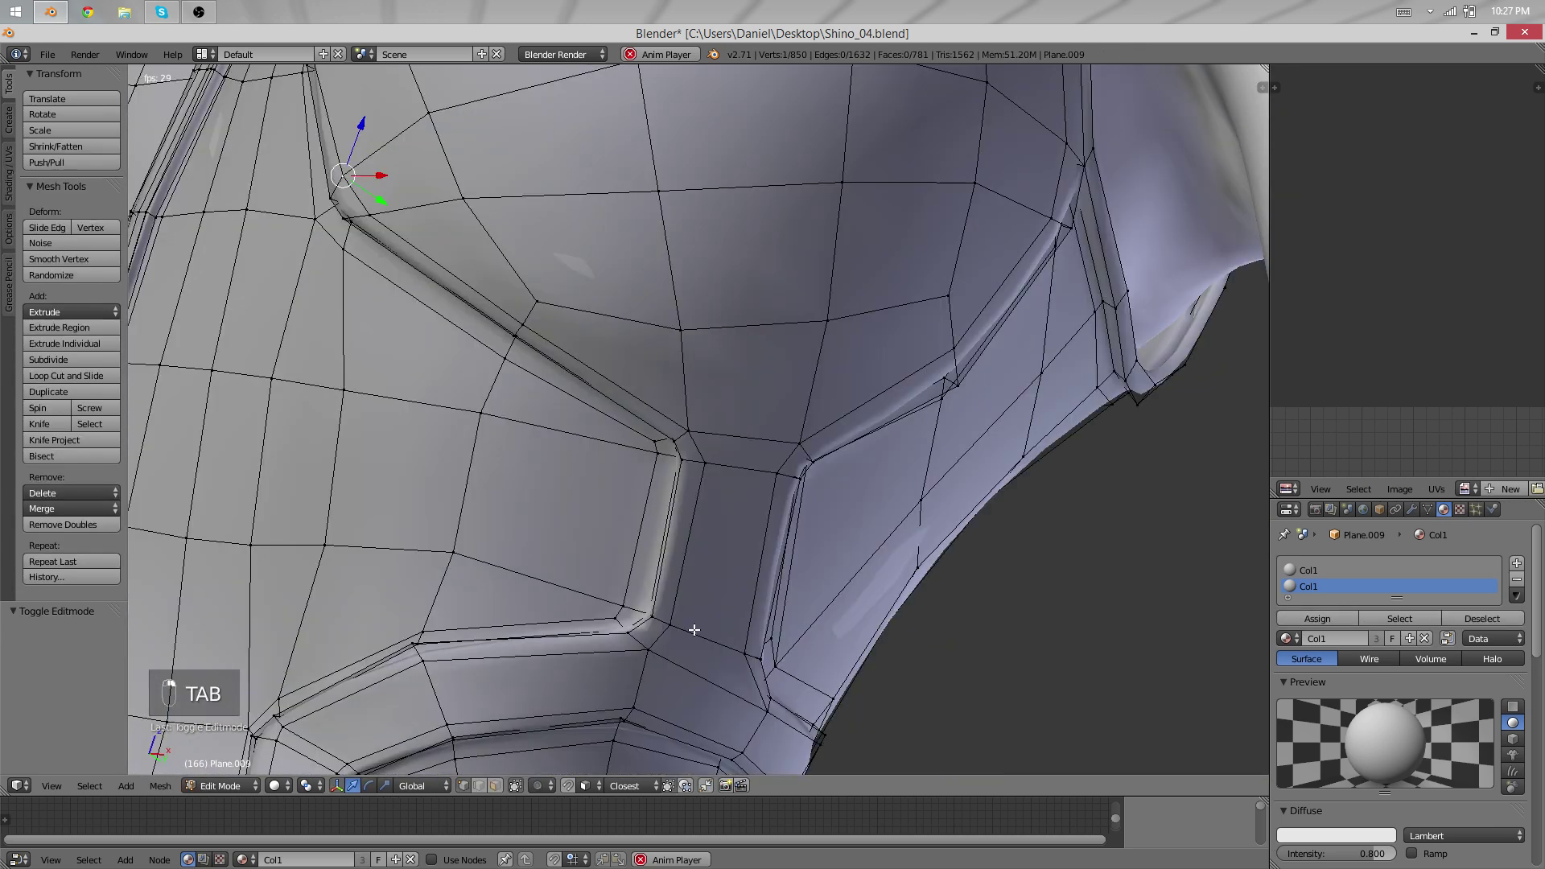
pyautogui.keyDown('ctrl'); pyautogui.rightClick(660, 613); pyautogui.keyUp('ctrl')
pyautogui.press('g')
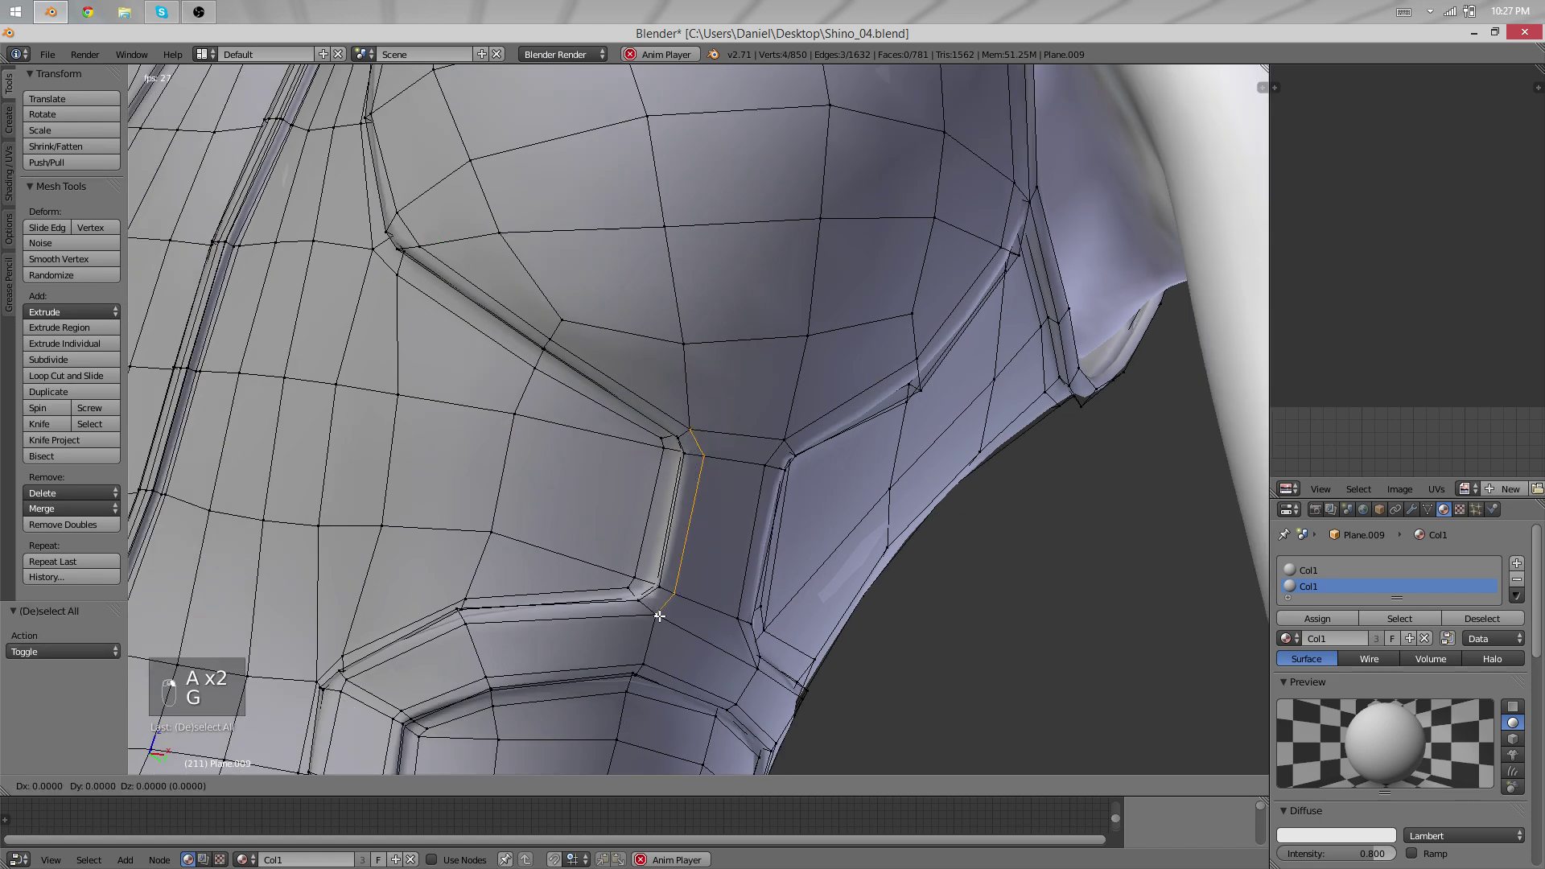
pyautogui.click(649, 606)
pyautogui.press('Tab')
pyautogui.scroll(-4, 621, 461)
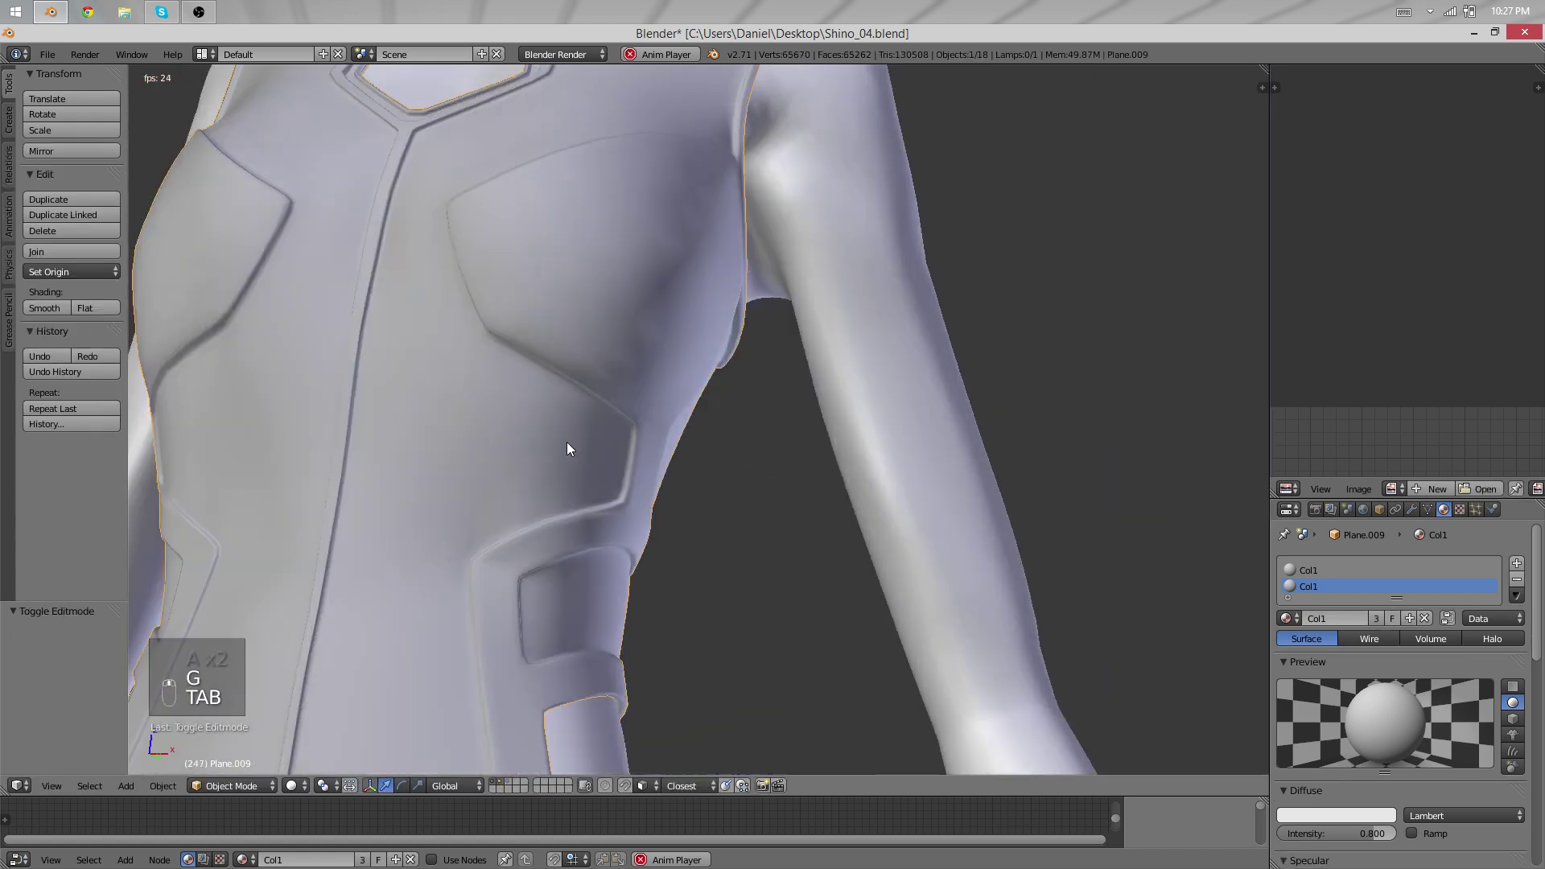
pyautogui.moveTo(567, 442); pyautogui.dragTo(617, 460, button='middle')
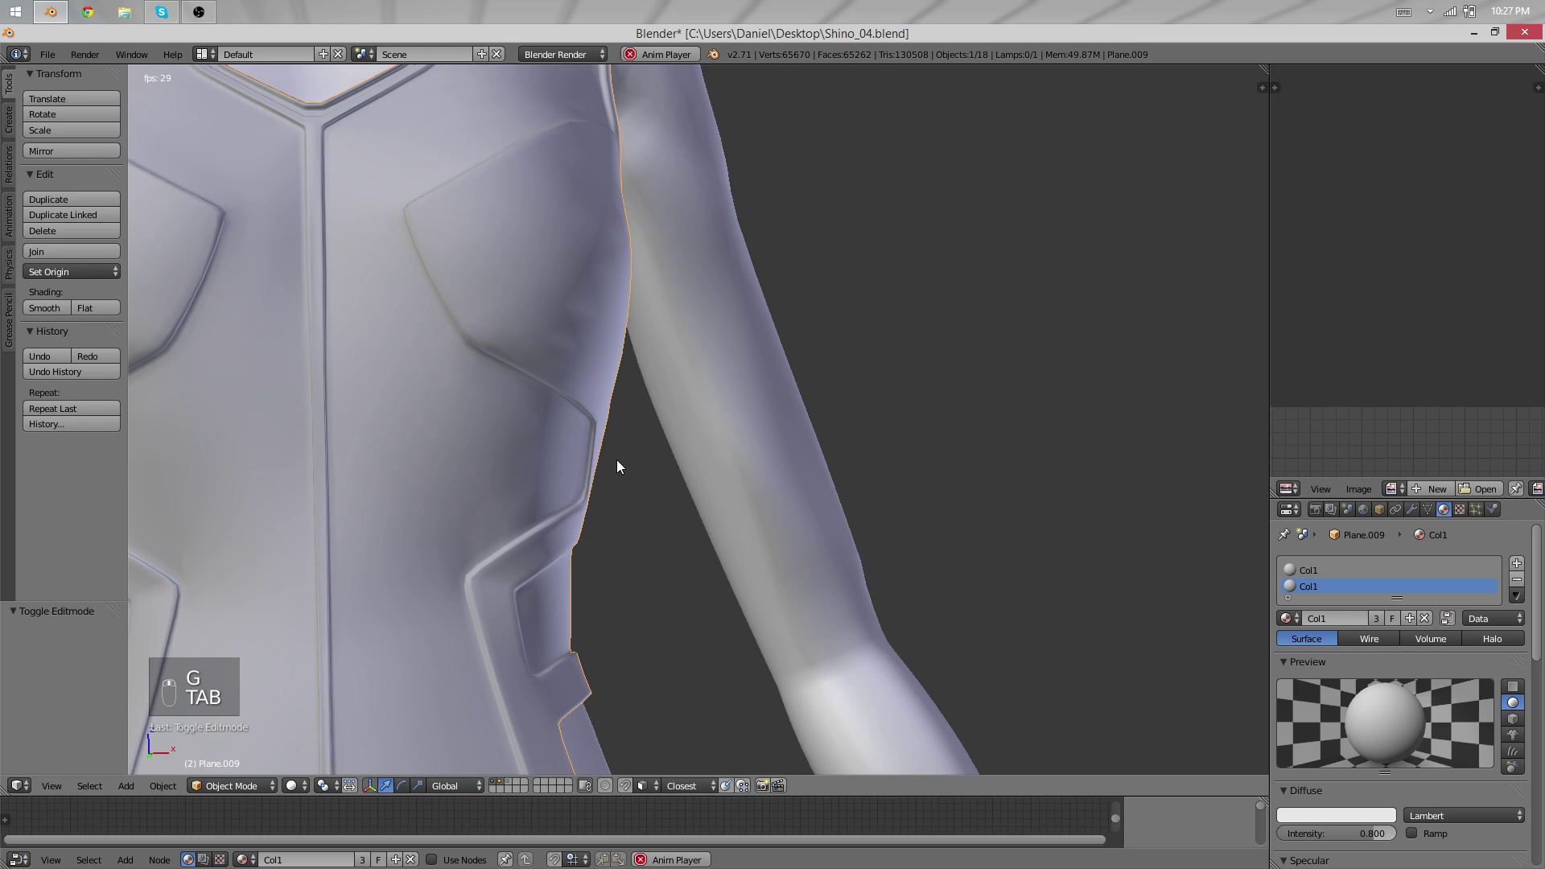
# Lower a vertex on the upper back's horizontal seam slightly, using smooth proportional falloff.
pyautogui.scroll(-6, 616, 467)
pyautogui.moveTo(822, 466); pyautogui.dragTo(736, 422, button='middle')
pyautogui.scroll(5, 692, 402)
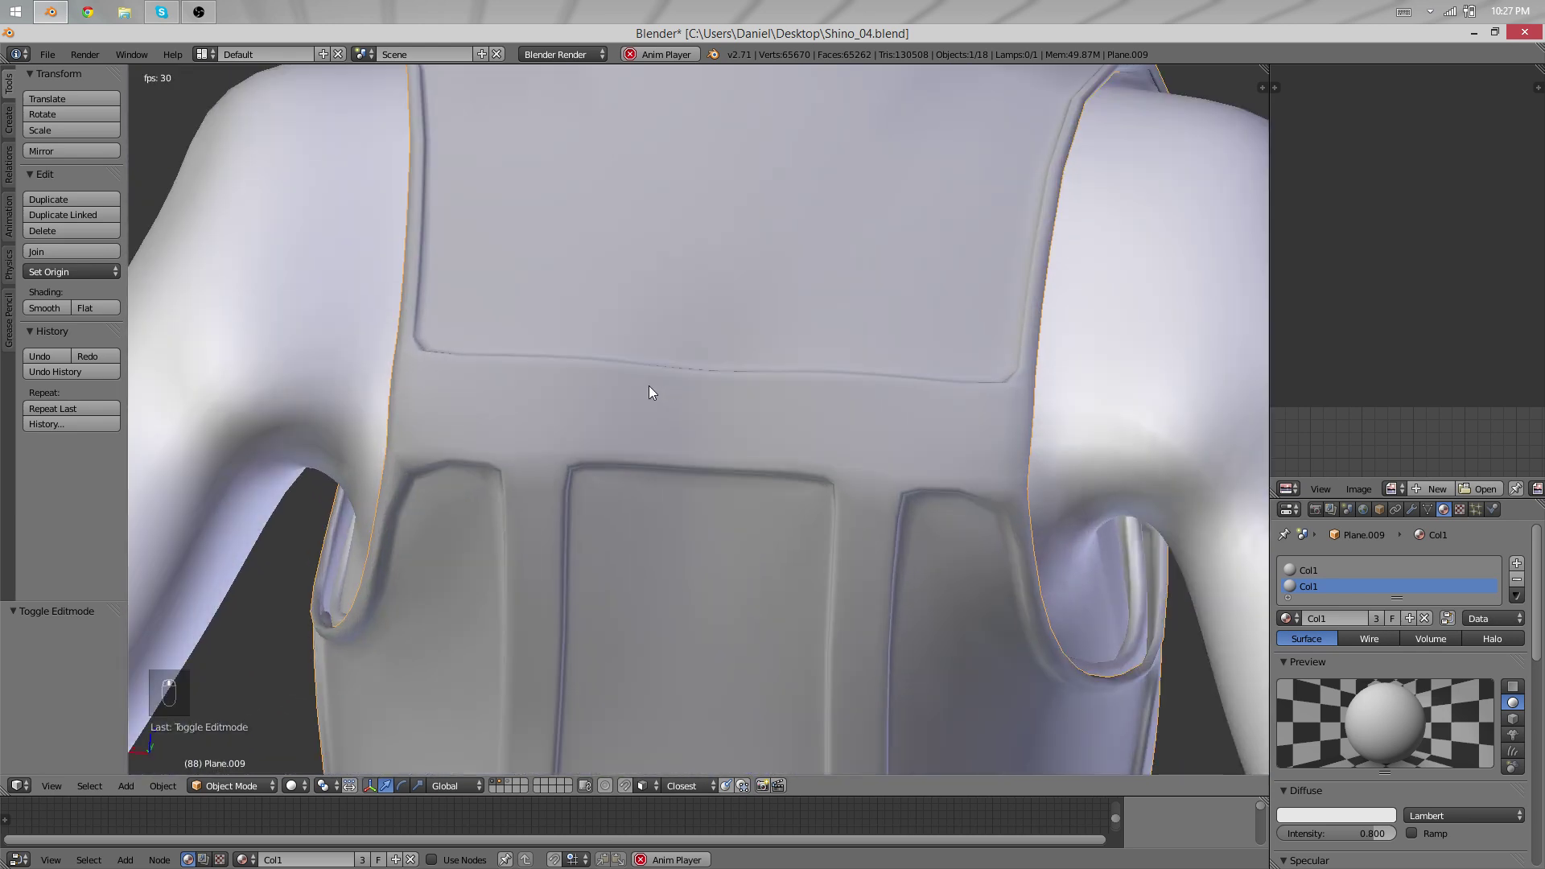
pyautogui.press('Tab')
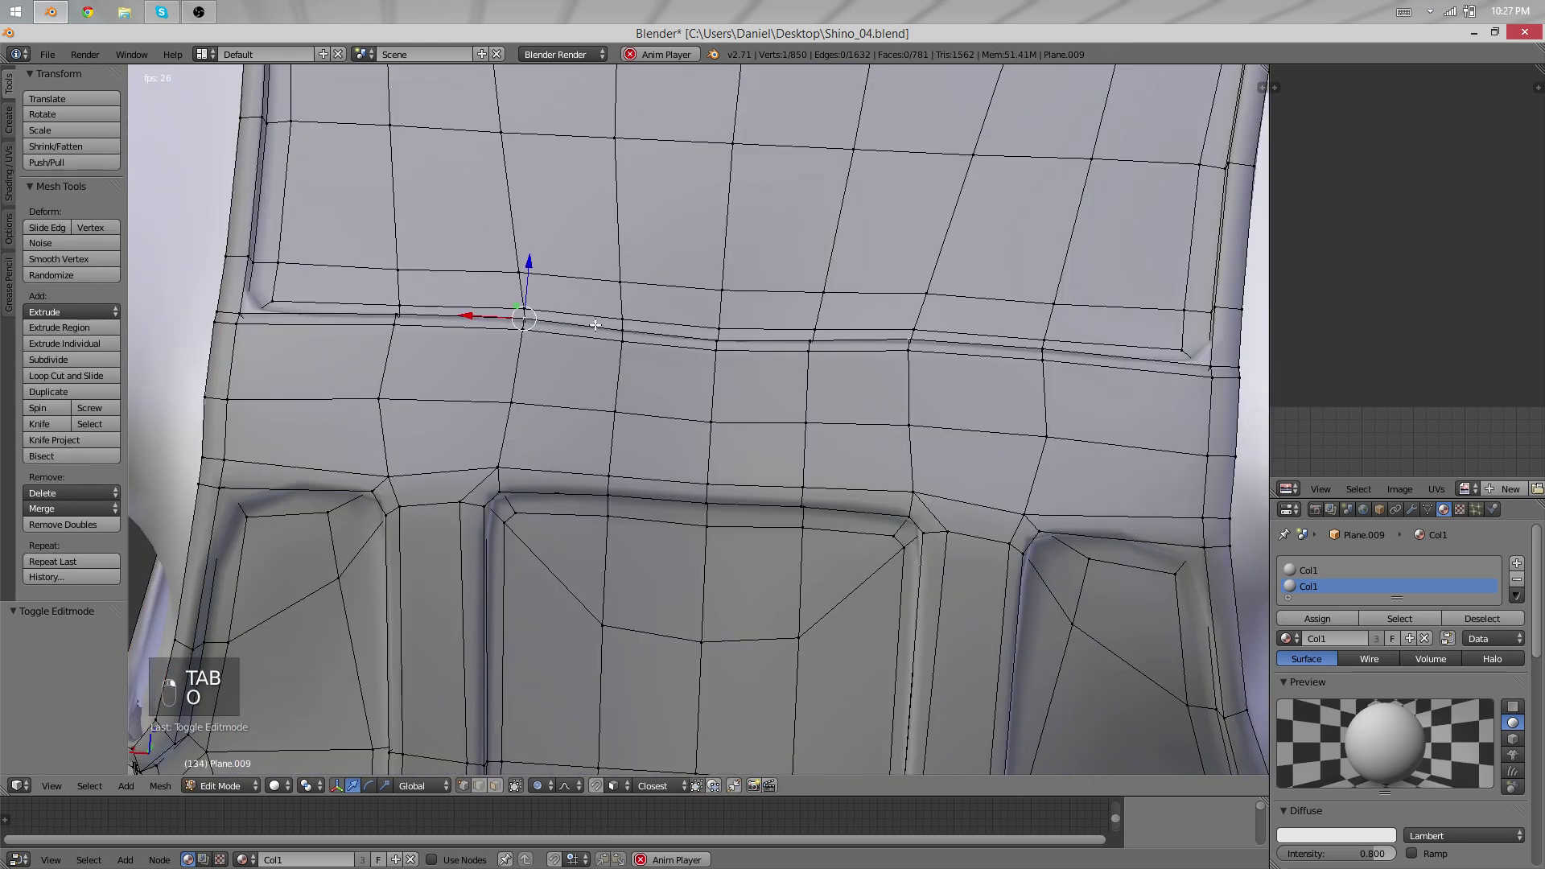
pyautogui.moveTo(498, 324); pyautogui.dragTo(518, 388, button='middle')
pyautogui.scroll(3, 700, 426)
pyautogui.press('-')
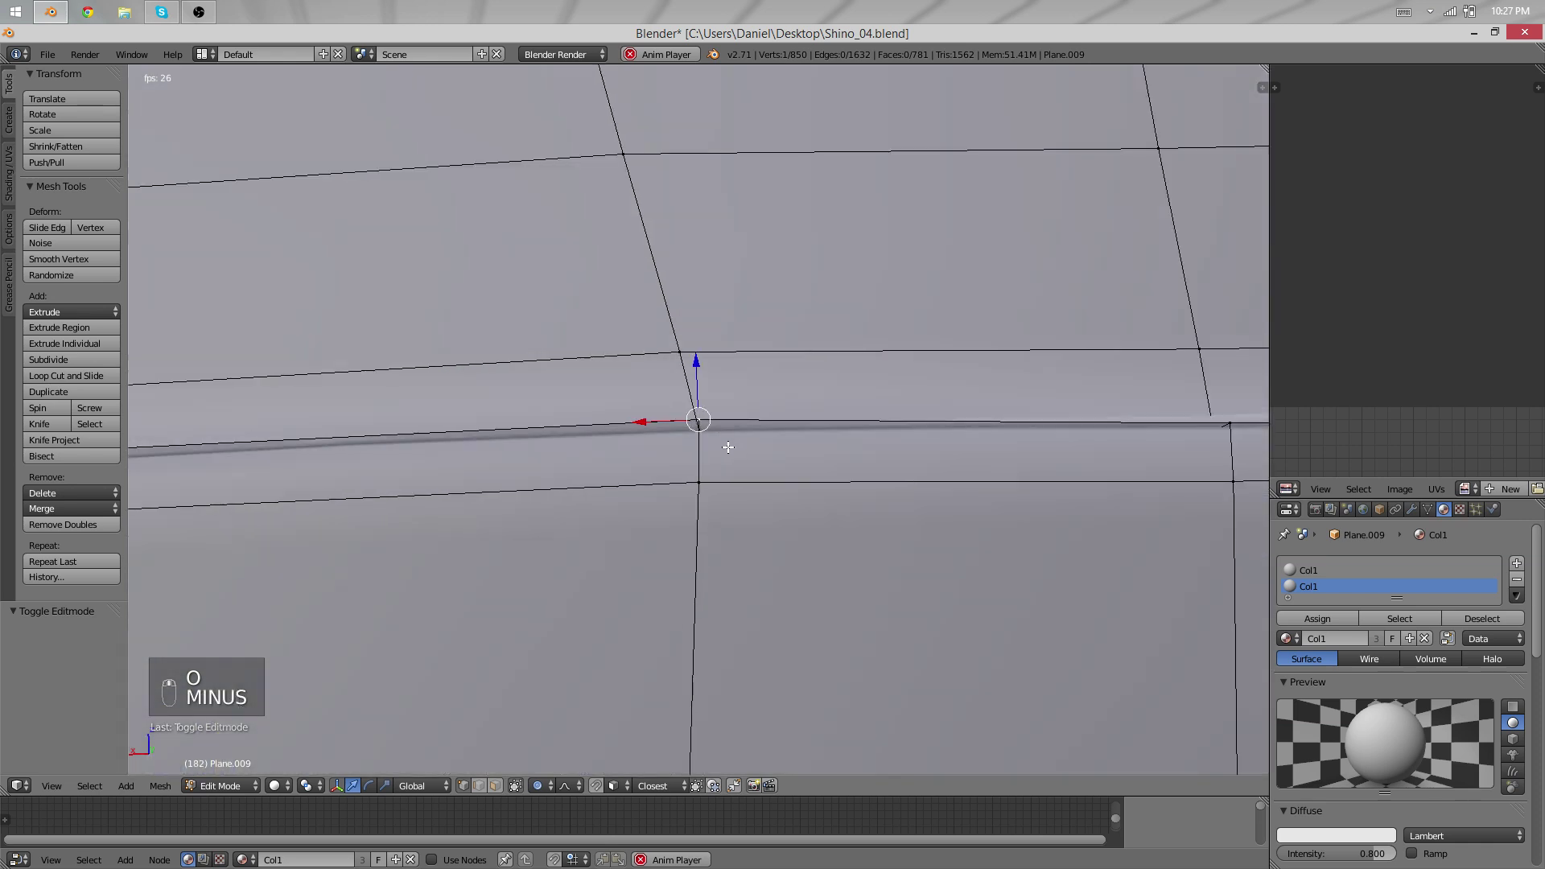
pyautogui.press('g')
pyautogui.scroll(-6, 713, 428)
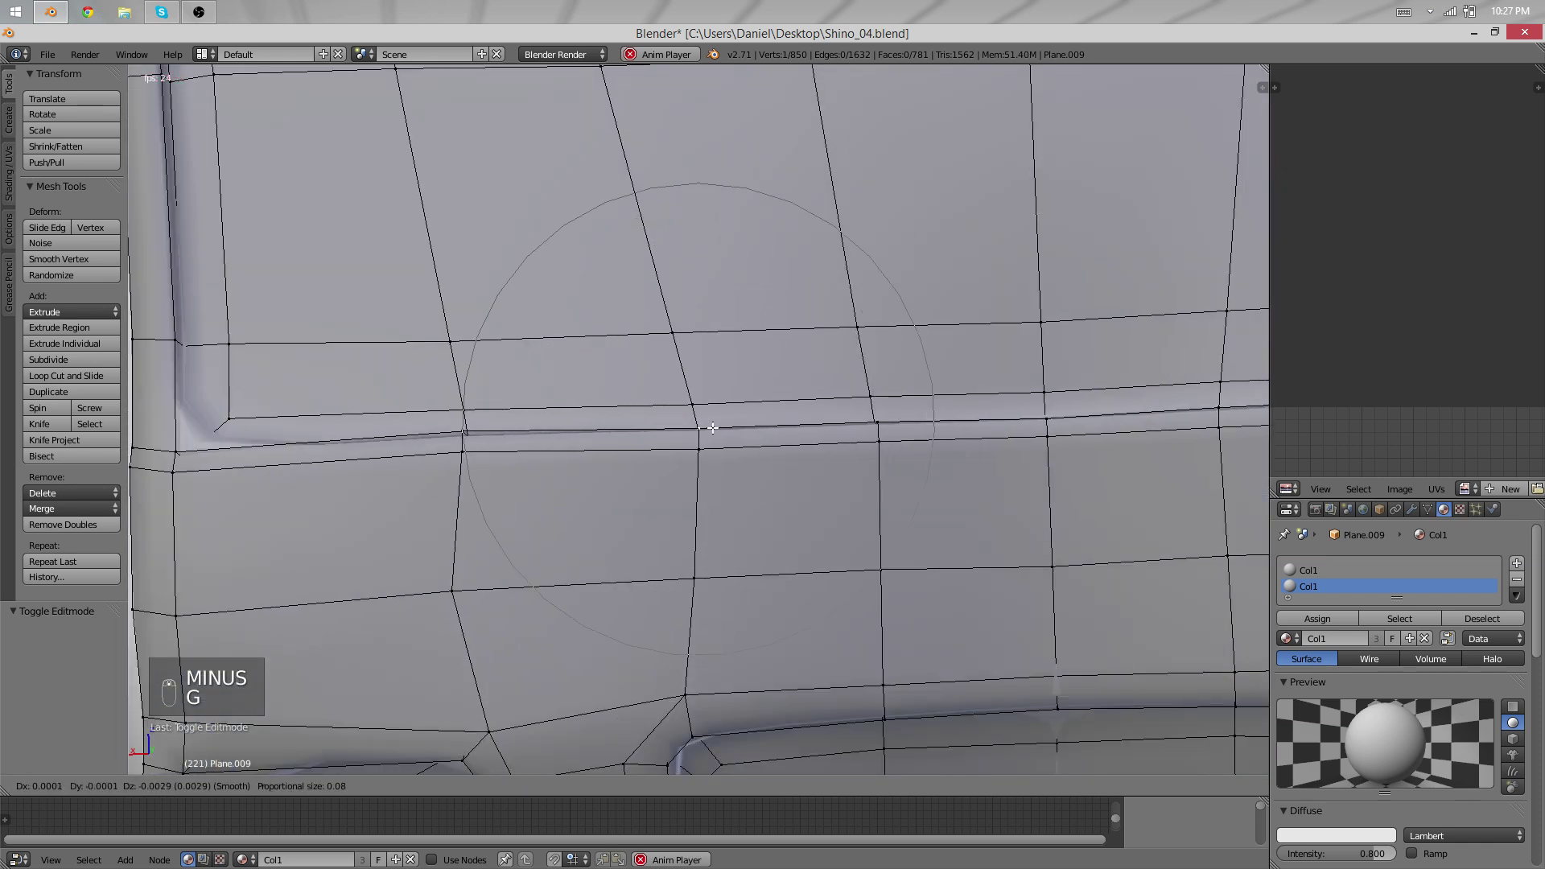
pyautogui.click(713, 428)
# Nudge the upper back seam's vertices towards the armhole to straighten the line and check the result.
pyautogui.rightClick(454, 433)
pyautogui.press('g')
pyautogui.click(455, 436)
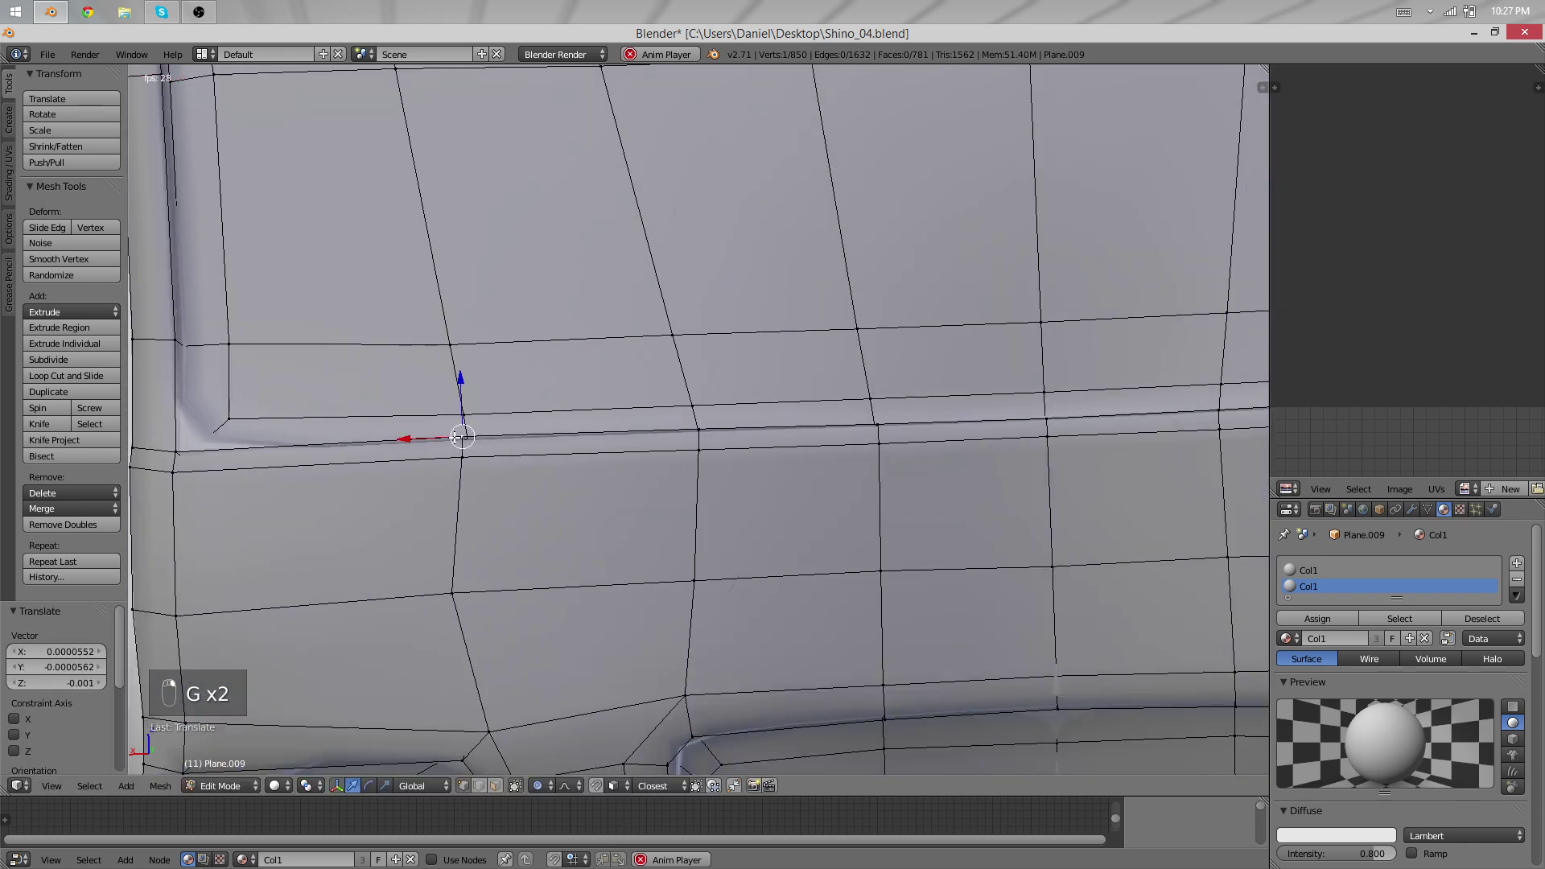
pyautogui.press('g')
pyautogui.click(491, 436)
pyautogui.press('g')
pyautogui.click(488, 436)
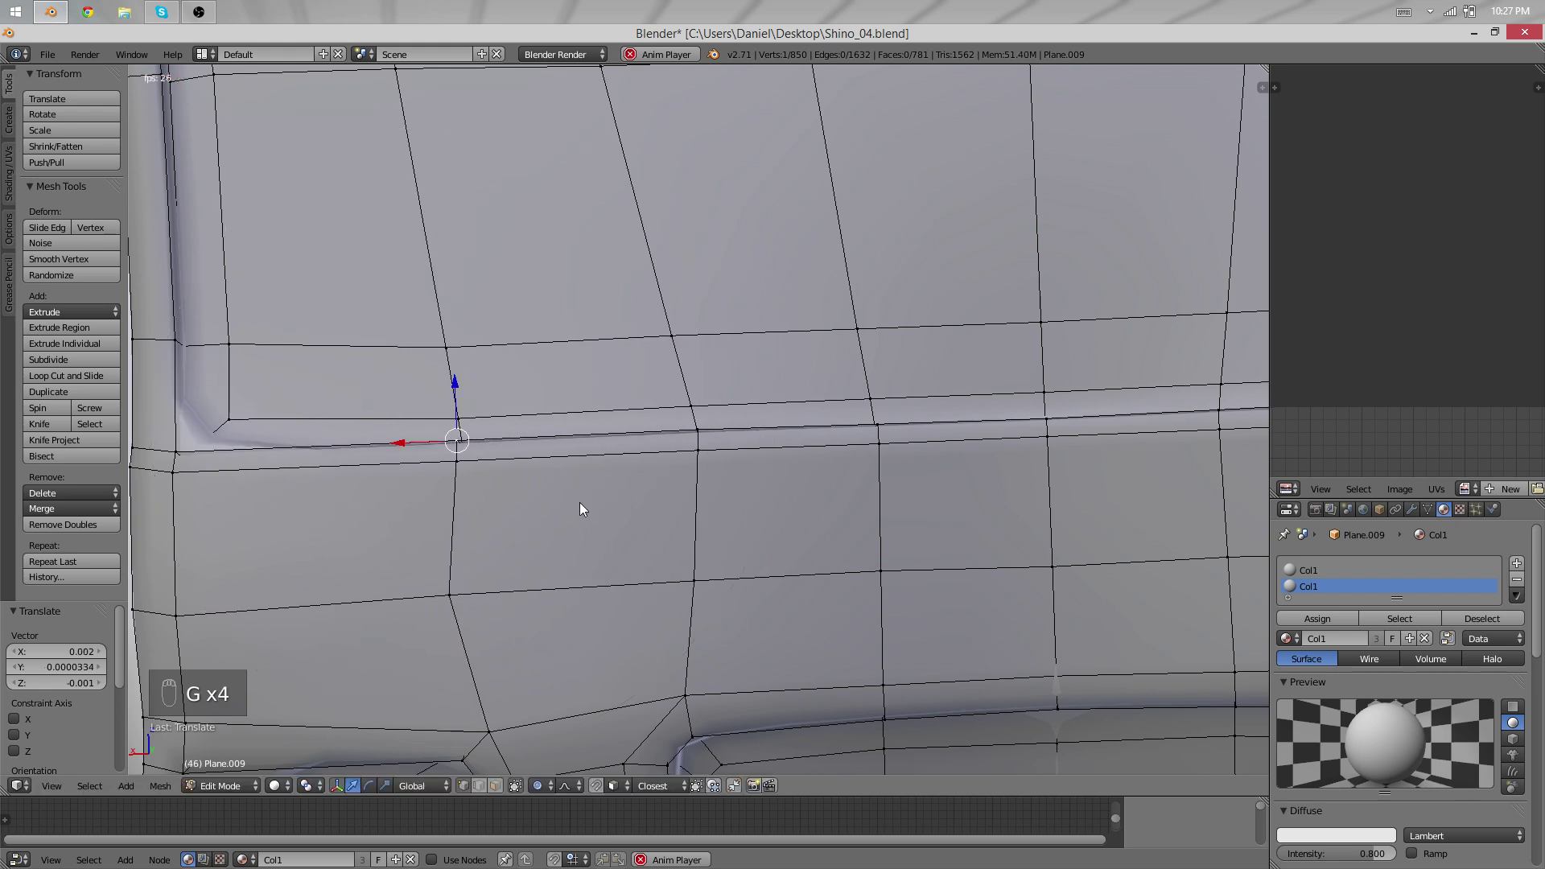
pyautogui.press('Tab')
pyautogui.scroll(-4, 628, 547)
# Move the vertex at the centre back panel's upper corner and rotate the area around it by 2.137°.
pyautogui.press('Tab')
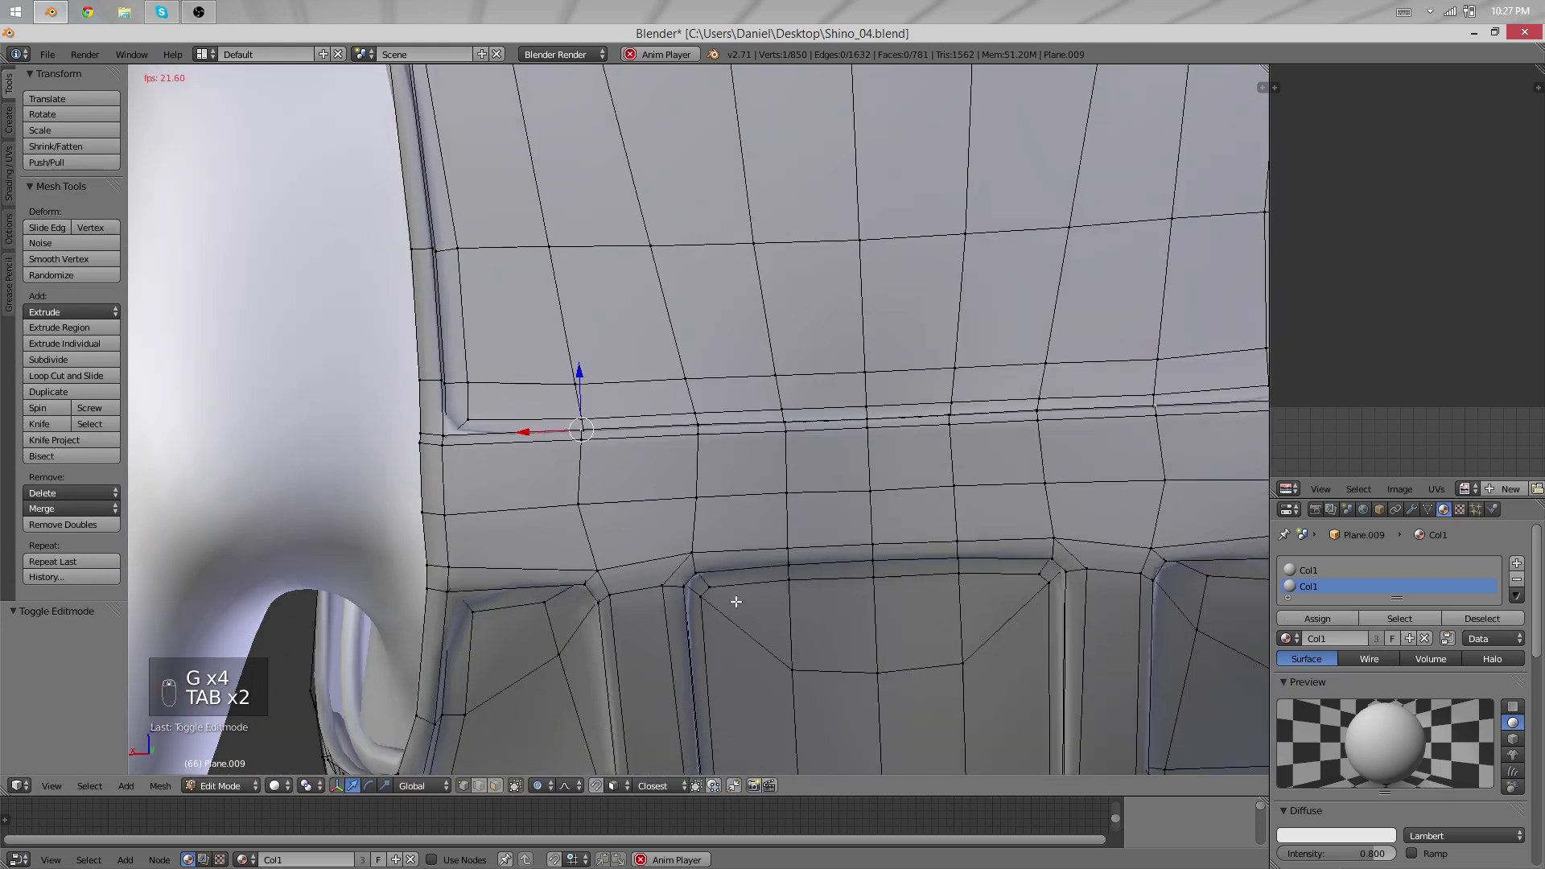
pyautogui.moveTo(731, 607); pyautogui.dragTo(701, 500, button='middle')
pyautogui.press('g')
pyautogui.click(697, 417)
pyautogui.press('r')
pyautogui.click(947, 489)
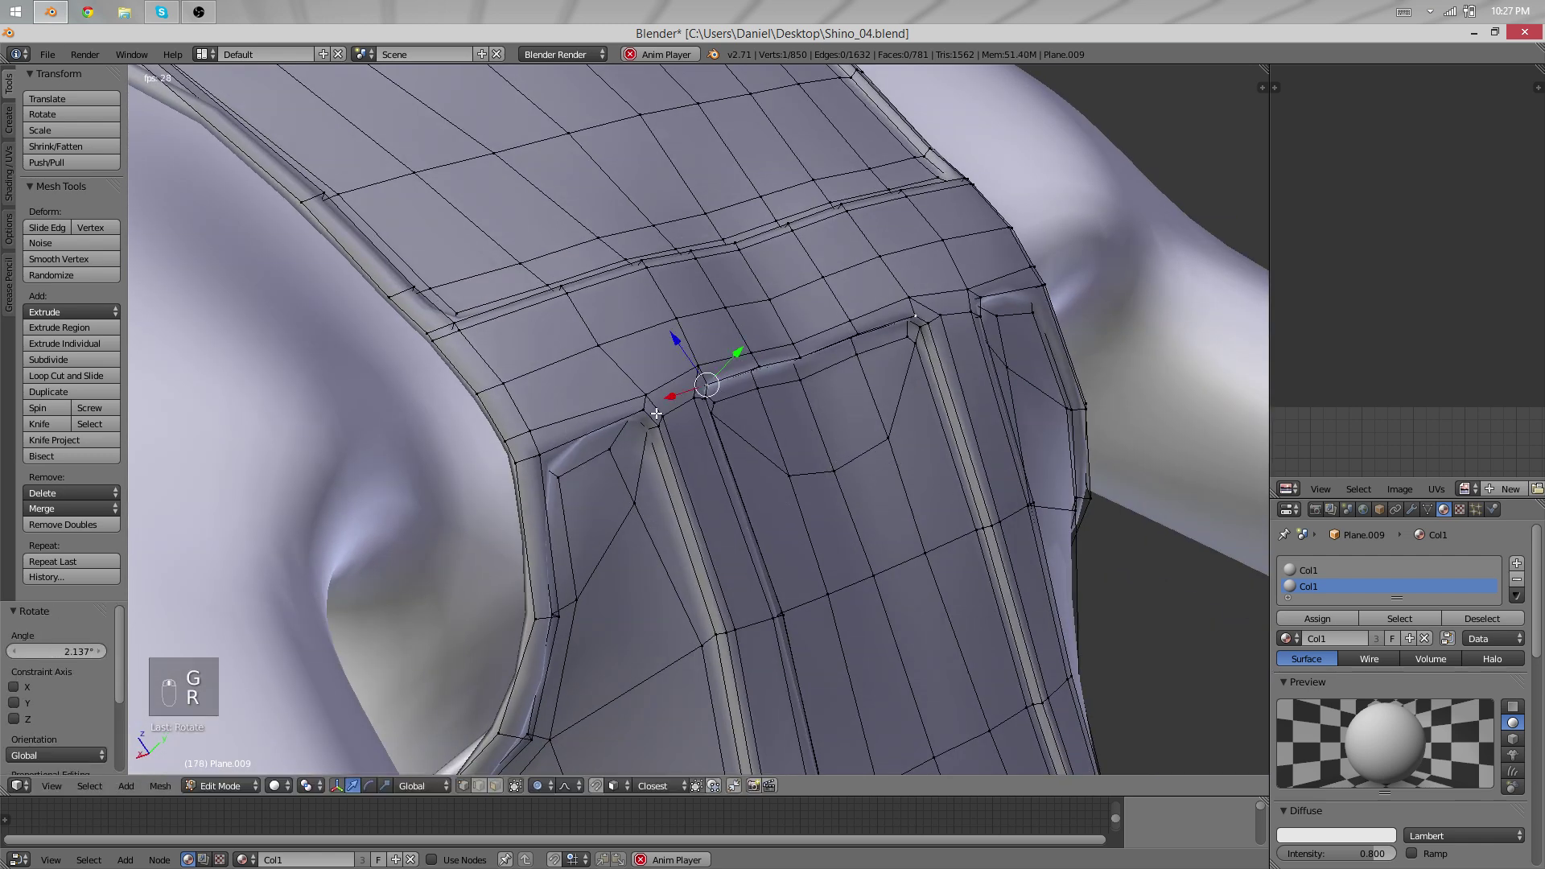
# Reposition the vertices at the top of the strip between the side and centre back panels and check the whole back.
pyautogui.press('g')
pyautogui.click(640, 393)
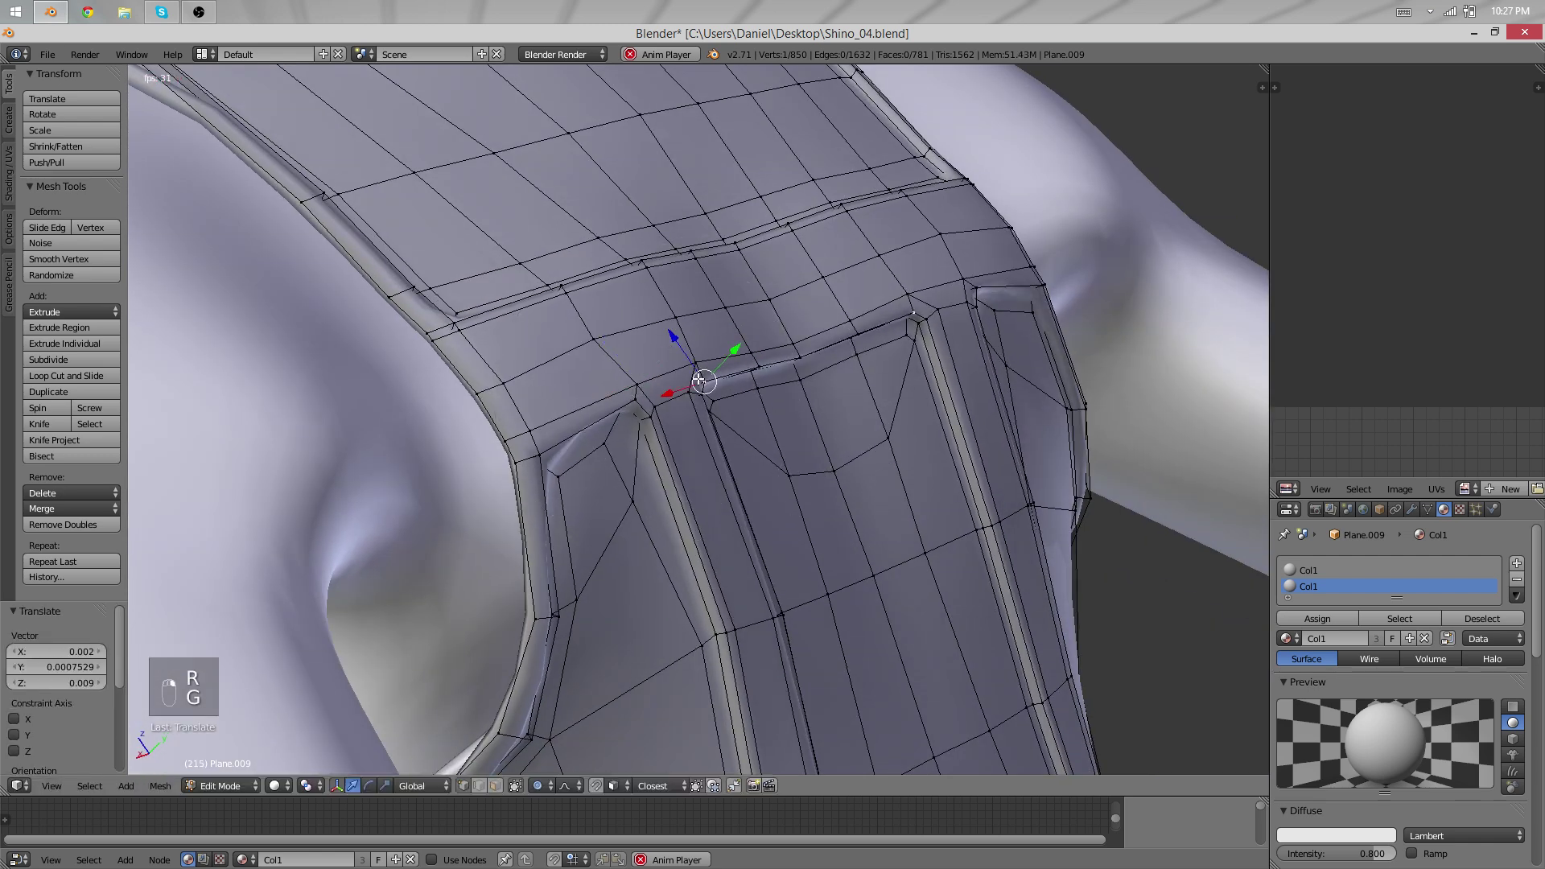
pyautogui.press('g')
pyautogui.click(648, 394)
pyautogui.press('g')
pyautogui.click(661, 397)
pyautogui.press('Tab')
pyautogui.scroll(-10, 645, 540)
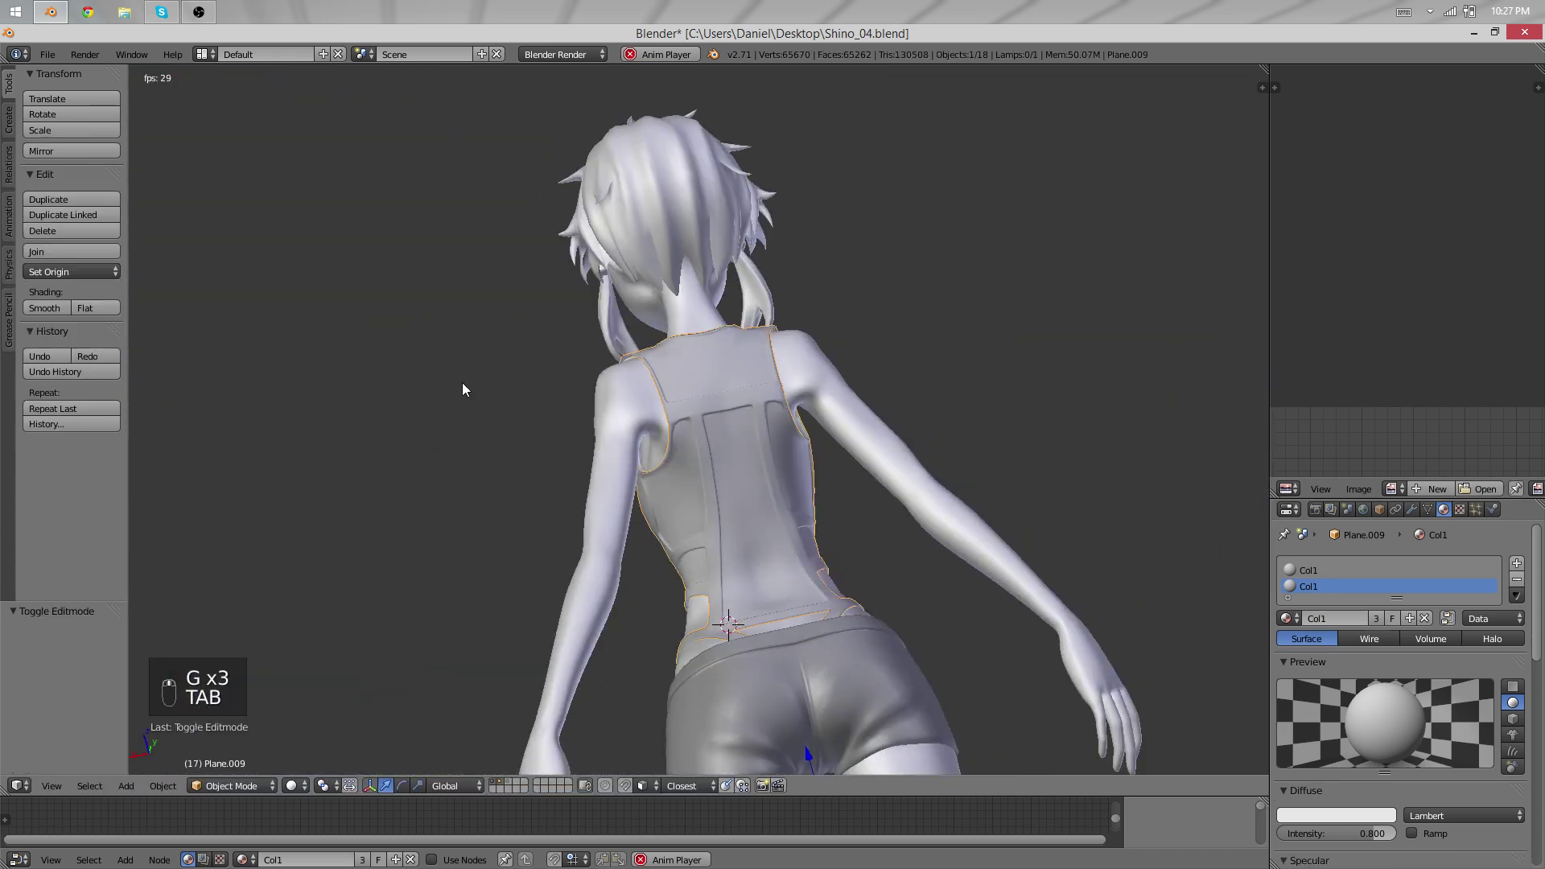
# Assign Material.002 to the bodysuit's second material slot, deselect everything and inspect the two-tone suit from all sides.
pyautogui.scroll(3, 463, 390)
pyautogui.click(1286, 619)
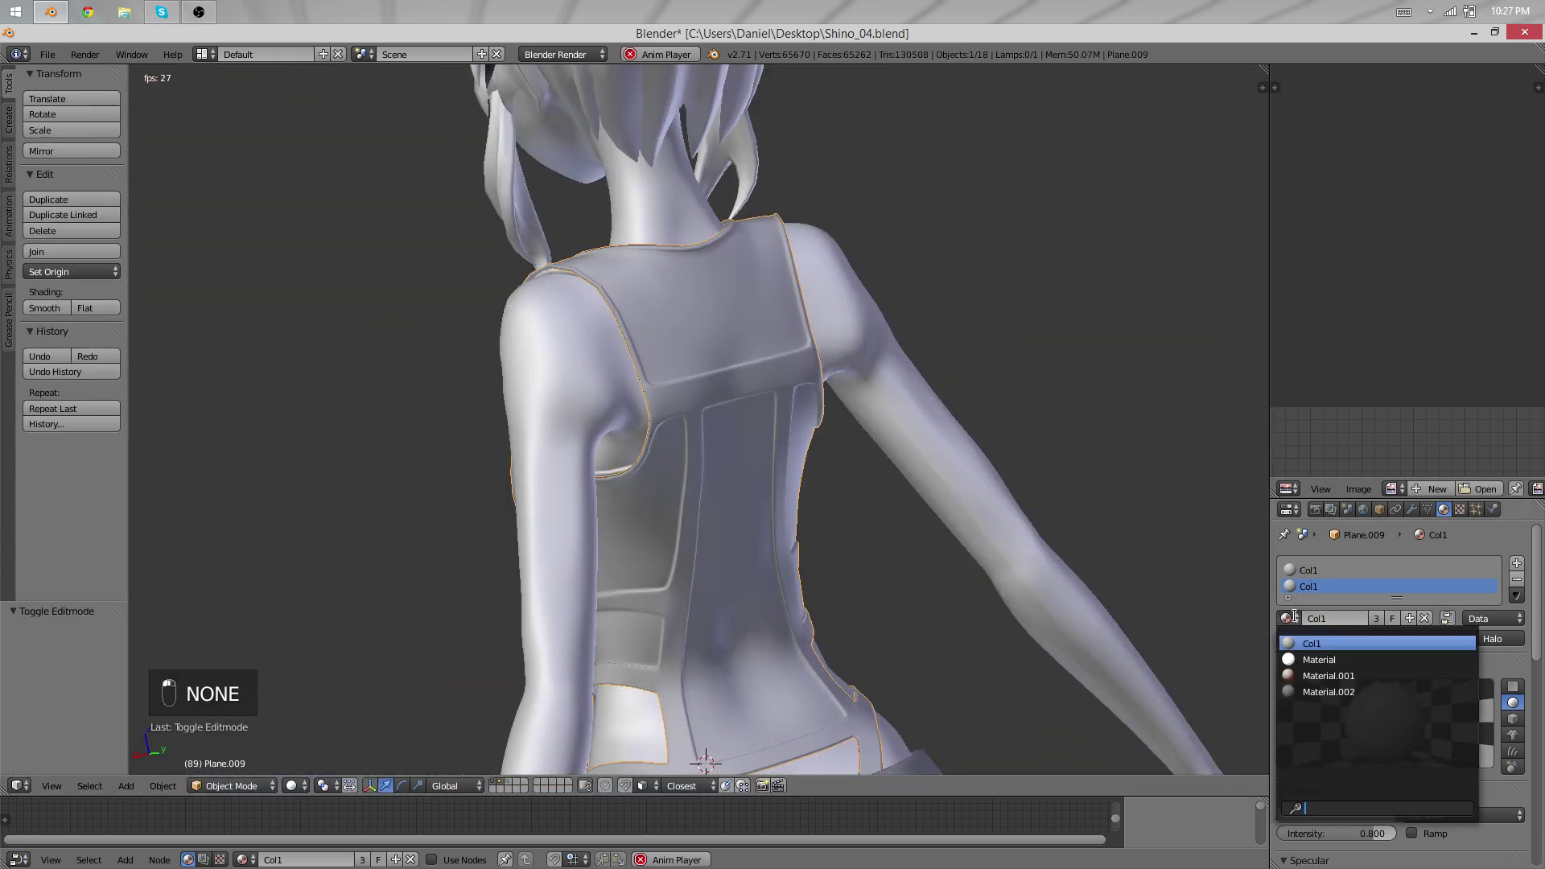
pyautogui.click(1328, 692)
pyautogui.moveTo(950, 579); pyautogui.dragTo(681, 455, button='middle')
pyautogui.press('a')
pyautogui.moveTo(971, 455); pyautogui.dragTo(867, 495, button='middle')
pyautogui.scroll(-2, 867, 495)
pyautogui.scroll(6, 814, 499)
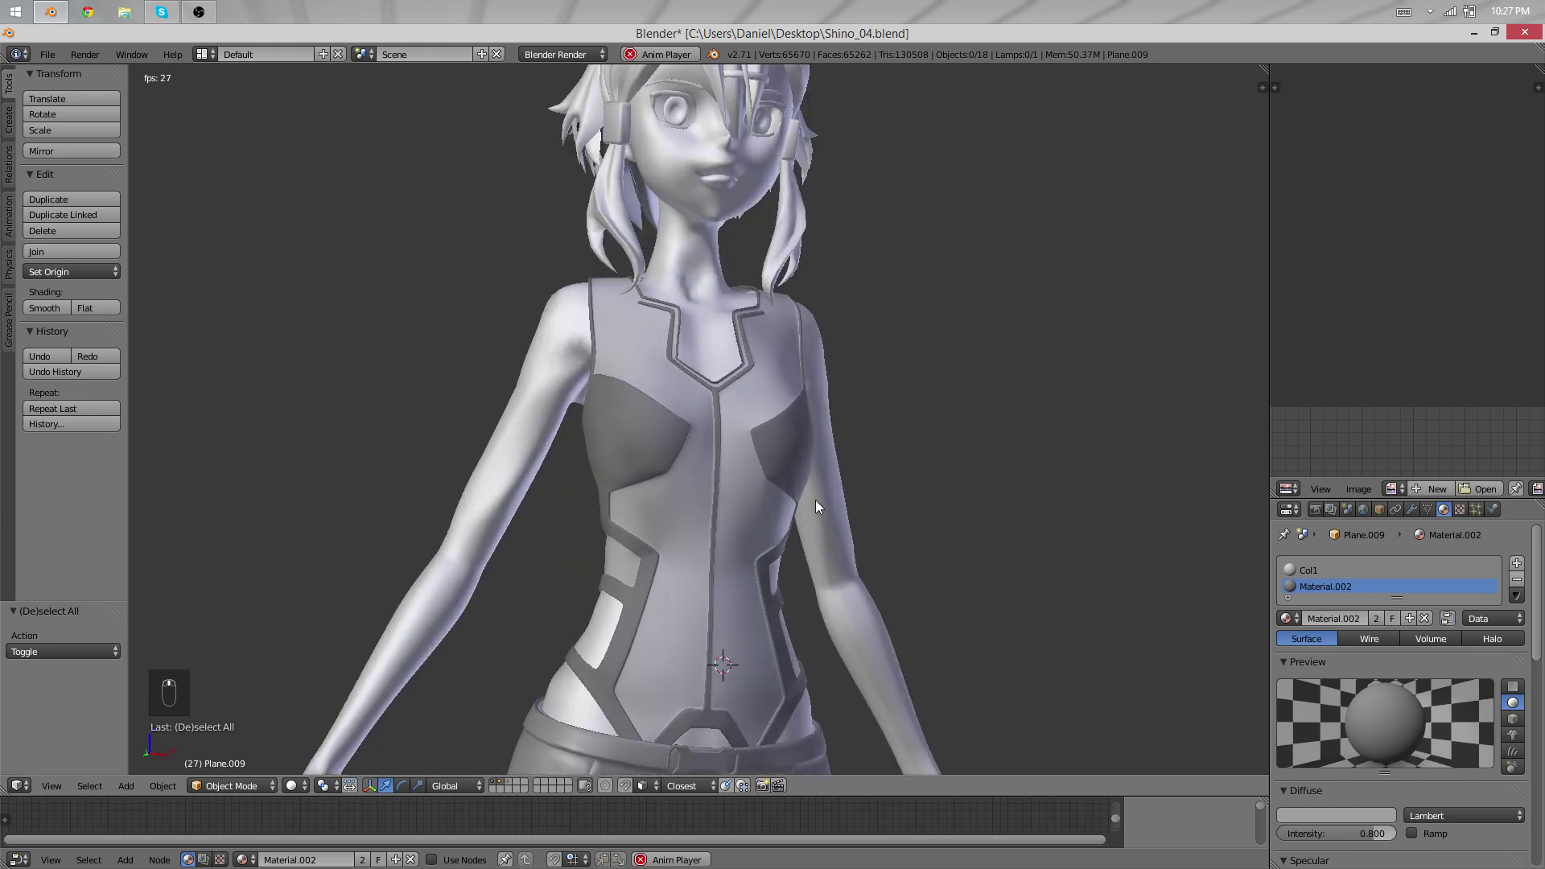
pyautogui.moveTo(504, 362); pyautogui.dragTo(635, 471, button='middle')
pyautogui.scroll(6, 805, 386)
pyautogui.scroll(-6, 777, 357)
# Compare layers 1 and 2, move the shorts to layer 2 and display that layer.
pyautogui.press('2')
pyautogui.press('1')
pyautogui.press('2')
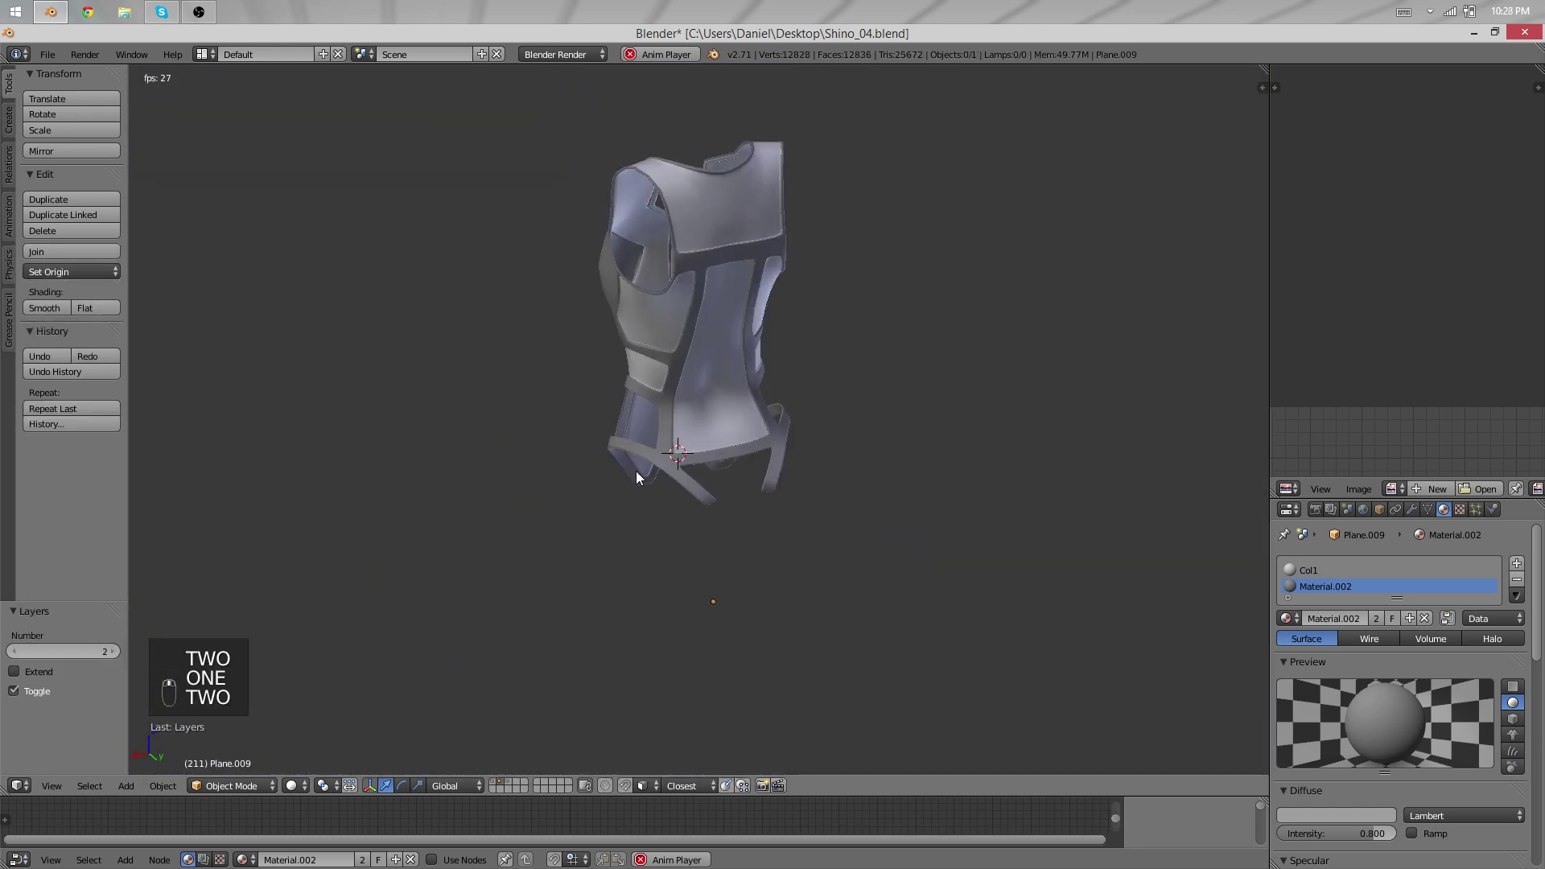
pyautogui.press('1')
pyautogui.rightClick(678, 591)
pyautogui.press('m')
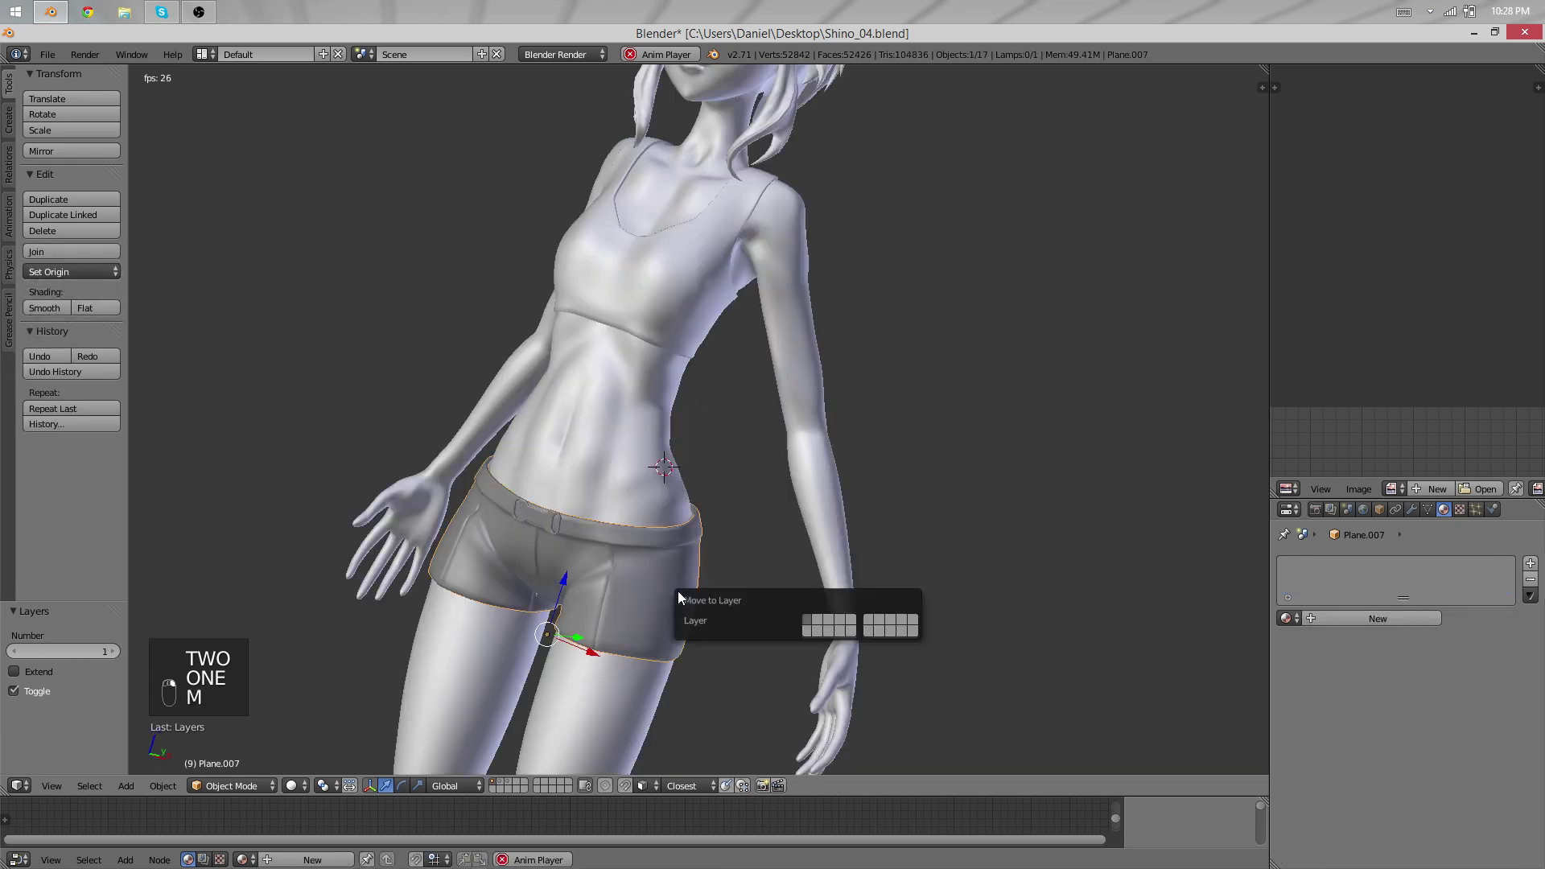
pyautogui.press('2')
pyautogui.press('2')
# Return to layer 1, move the belt buckle to layer 2 and display that layer.
pyautogui.press('1')
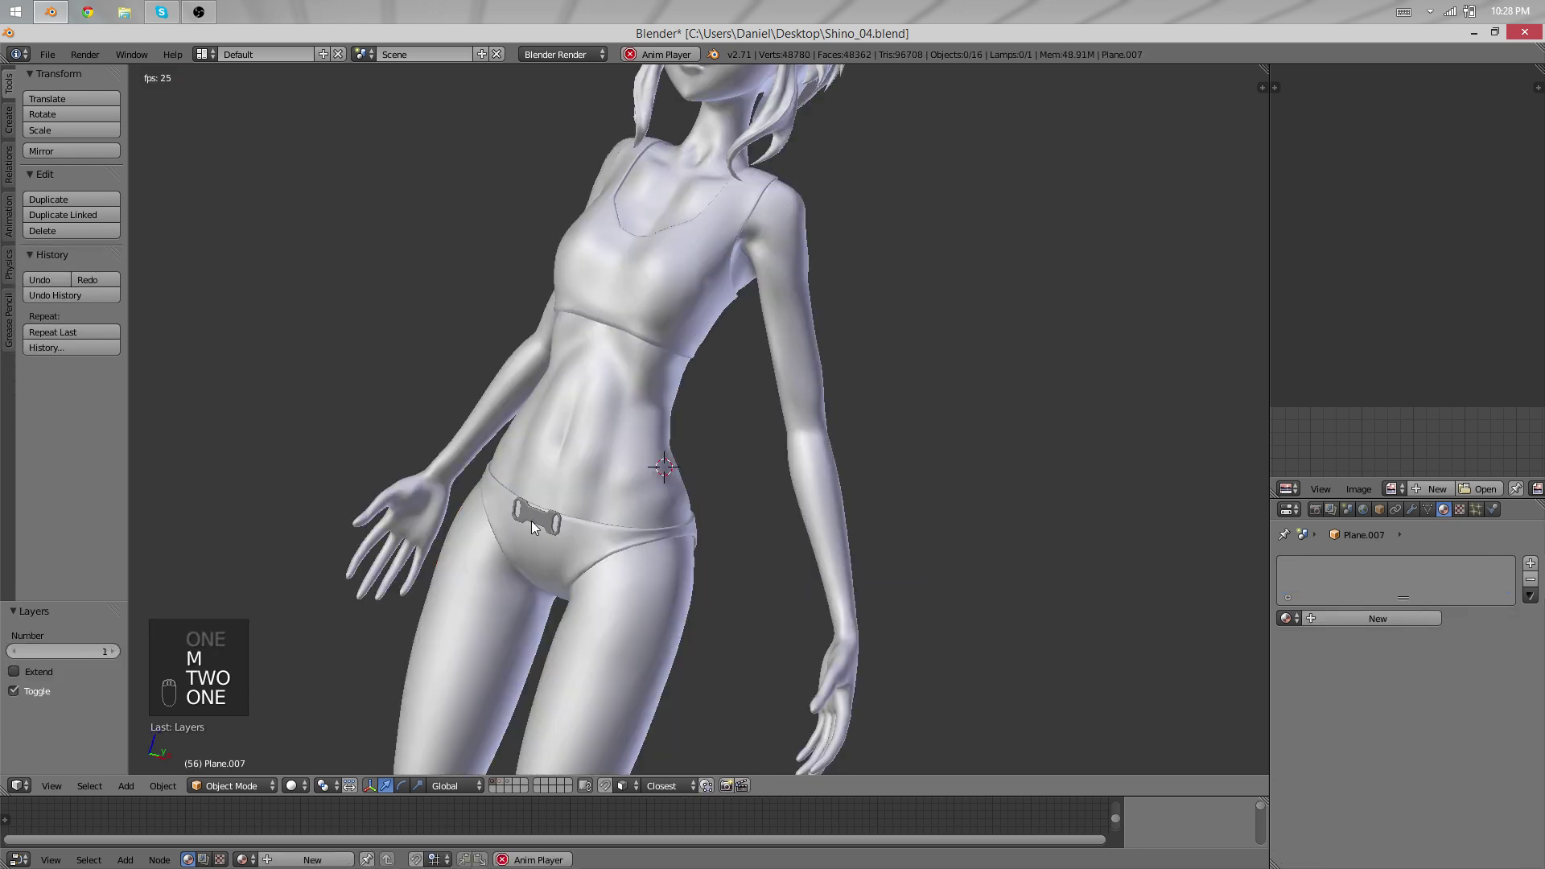
pyautogui.rightClick(534, 520)
pyautogui.press('m')
pyautogui.press('2')
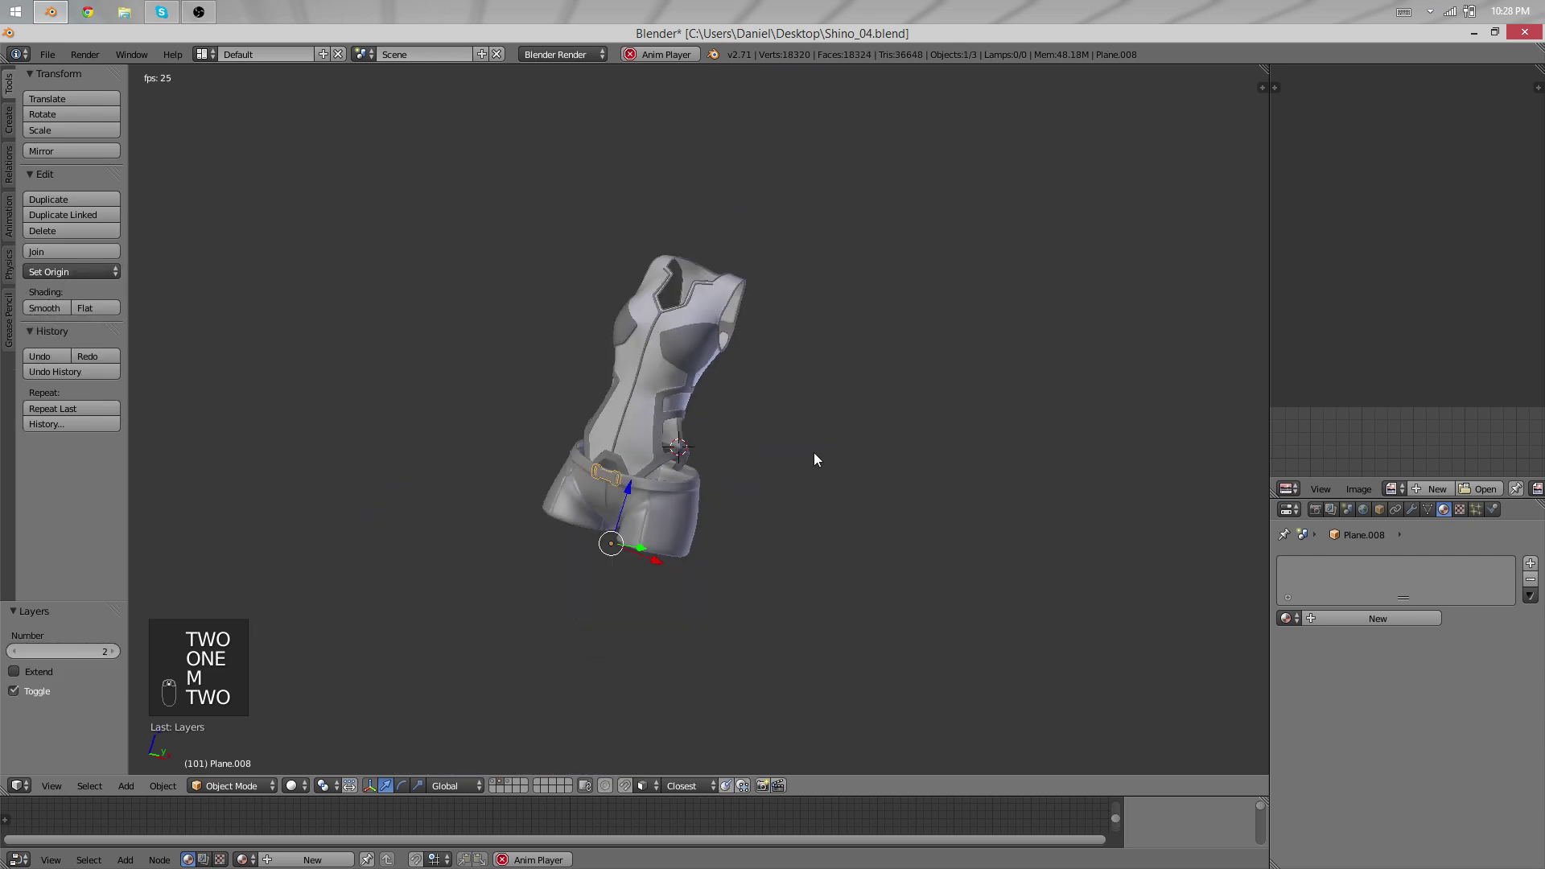
# Assign the existing Material.002 to the shorts and deselect everything.
pyautogui.press('a')
pyautogui.scroll(4, 808, 465)
pyautogui.moveTo(776, 428); pyautogui.dragTo(913, 452, button='middle')
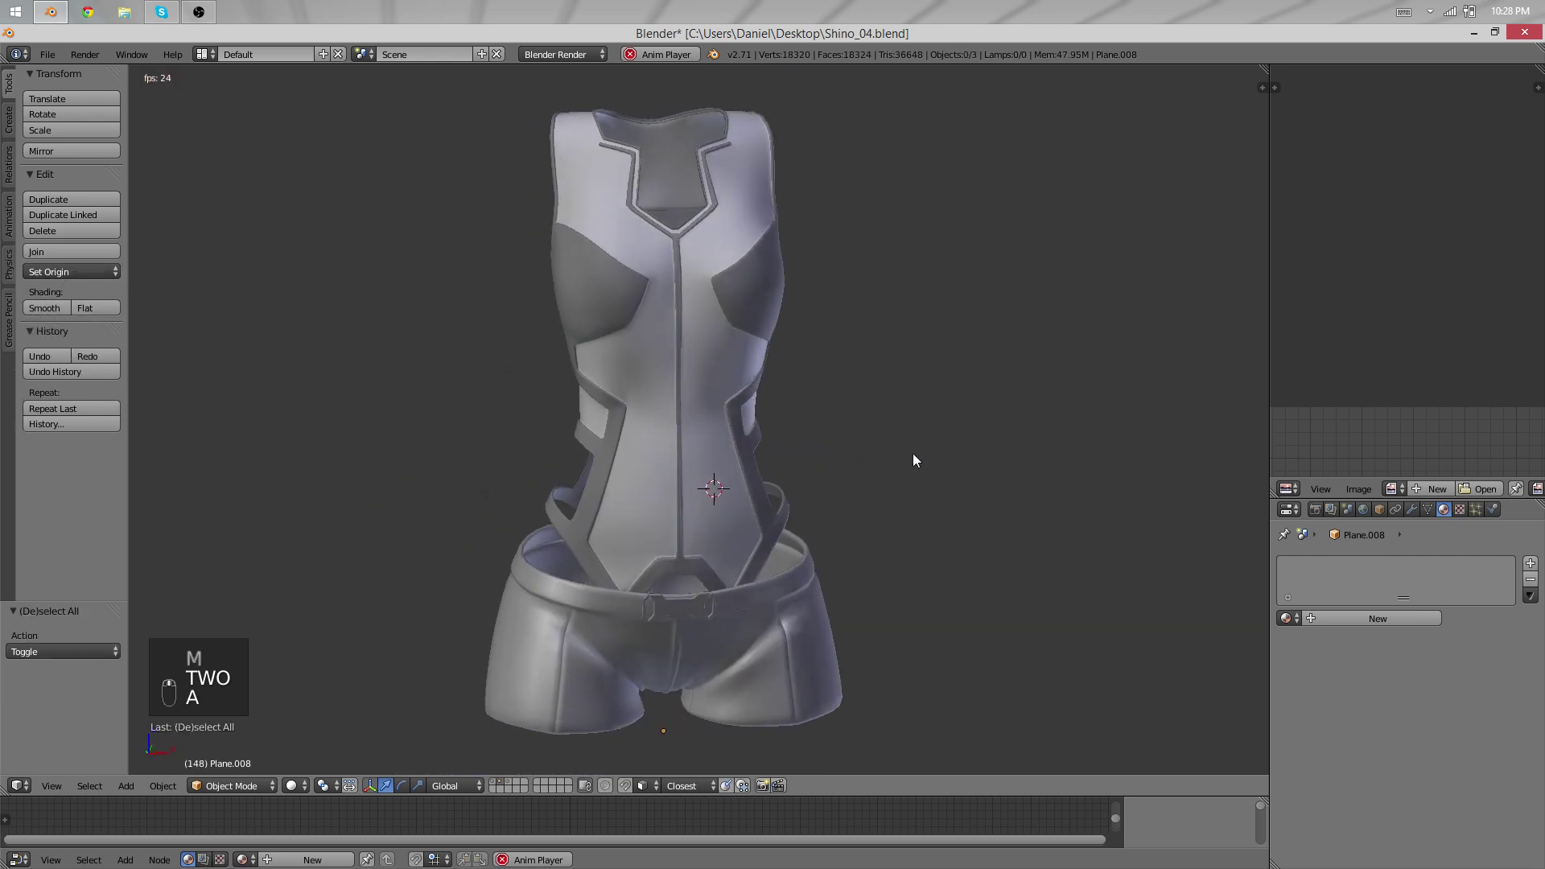
pyautogui.moveTo(657, 604); pyautogui.dragTo(1085, 369, button='middle')
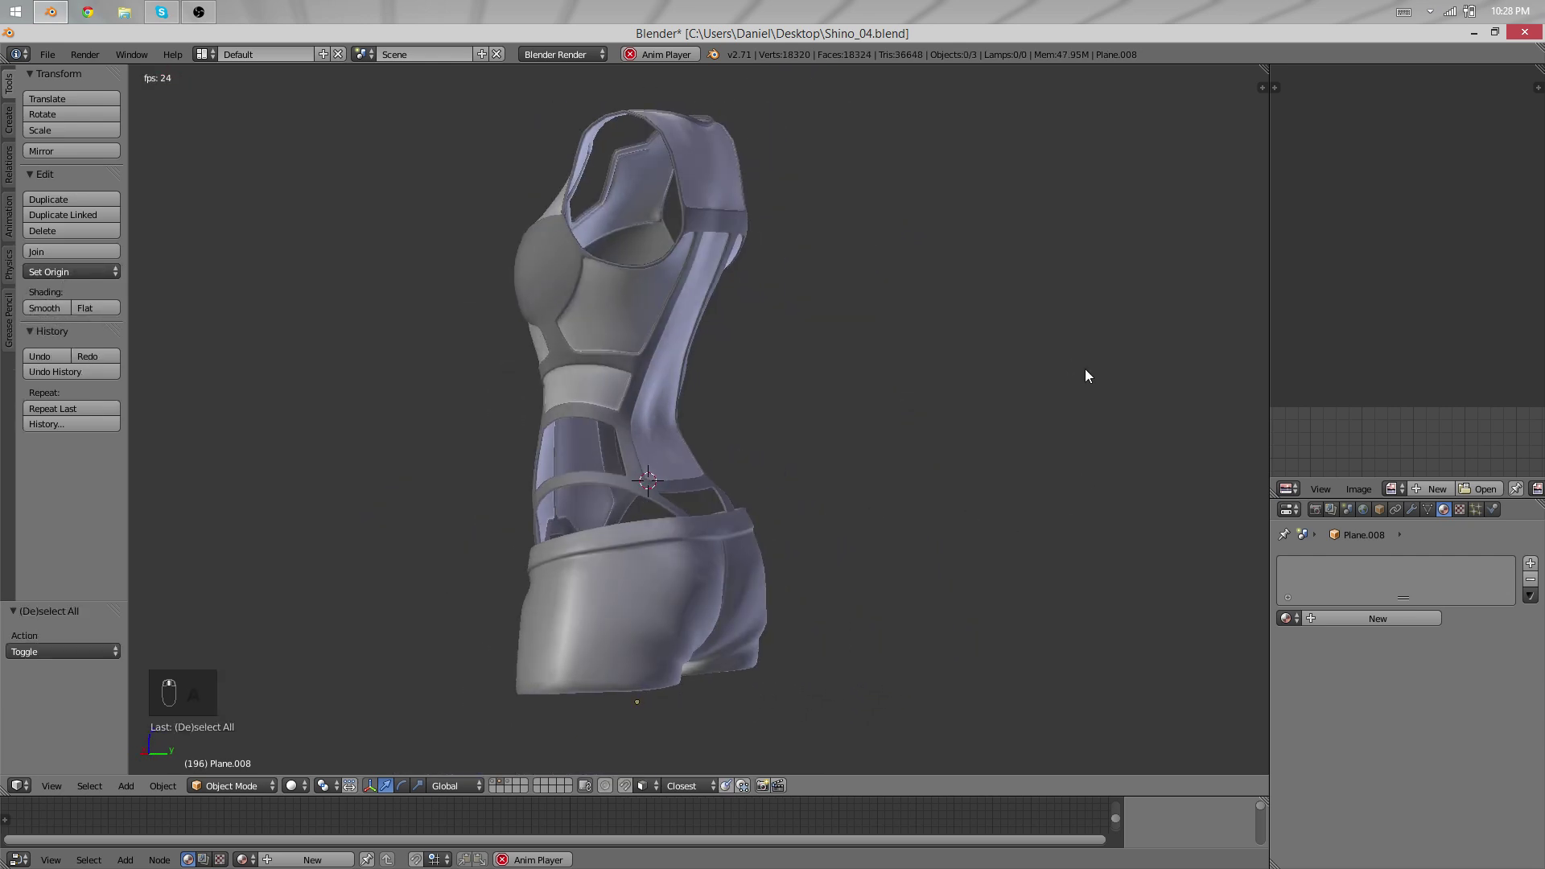
pyautogui.scroll(-3, 621, 481)
pyautogui.rightClick(621, 481)
pyautogui.moveTo(620, 482); pyautogui.dragTo(883, 587, button='middle')
pyautogui.click(1288, 618)
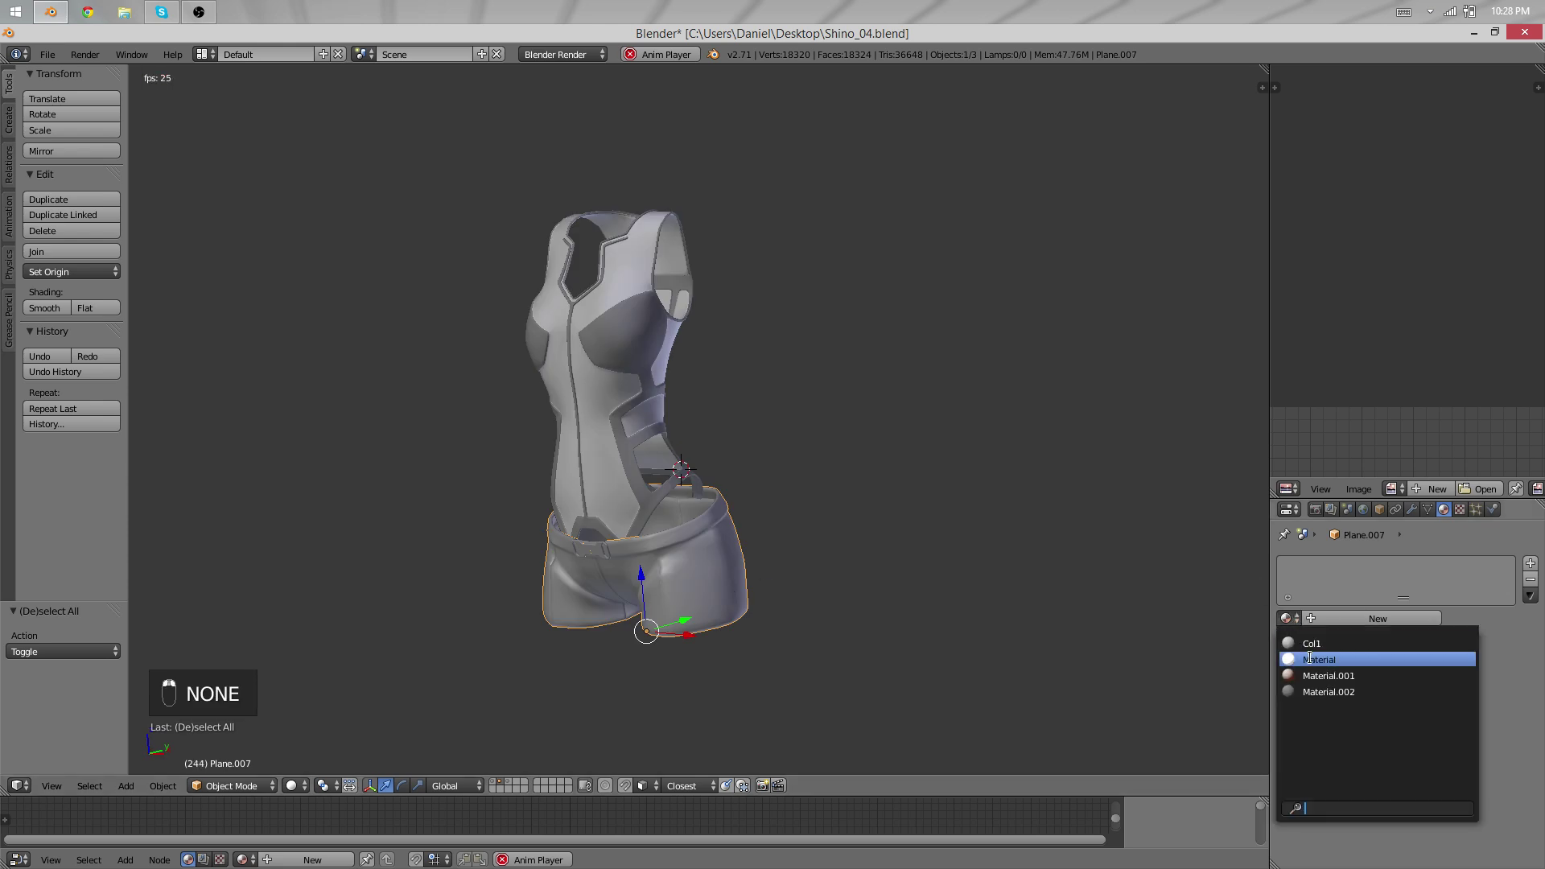
pyautogui.click(1314, 692)
pyautogui.moveTo(612, 450); pyautogui.dragTo(710, 442, button='middle')
pyautogui.press('a')
pyautogui.scroll(5, 620, 421)
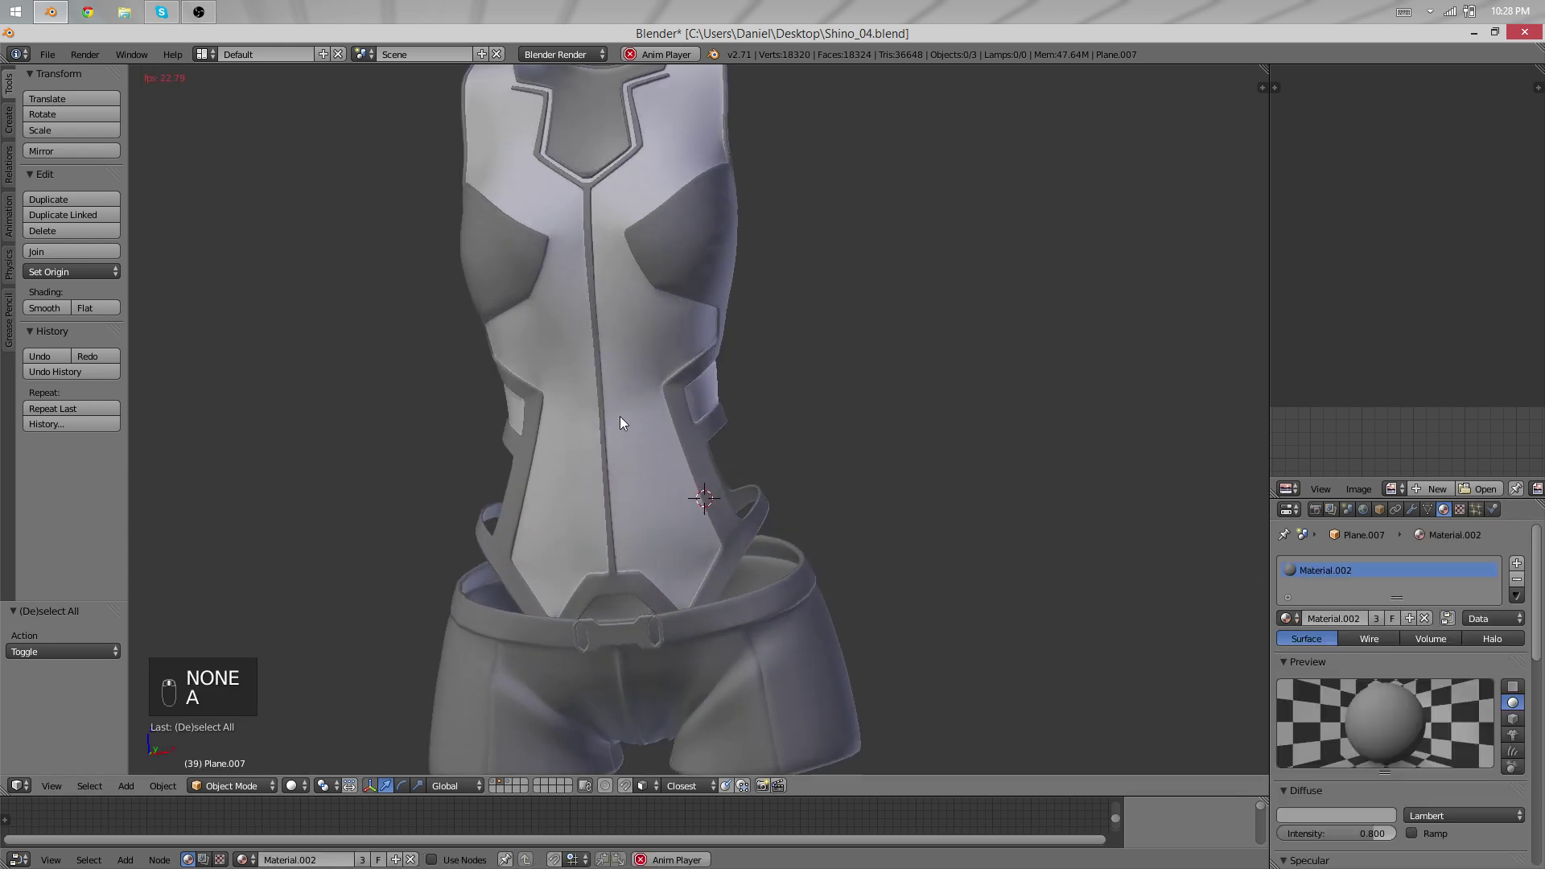
# Assign Material.002 to the belt buckle, deselect everything and check the outfit from several angles.
pyautogui.scroll(-5, 692, 483)
pyautogui.rightClick(682, 501)
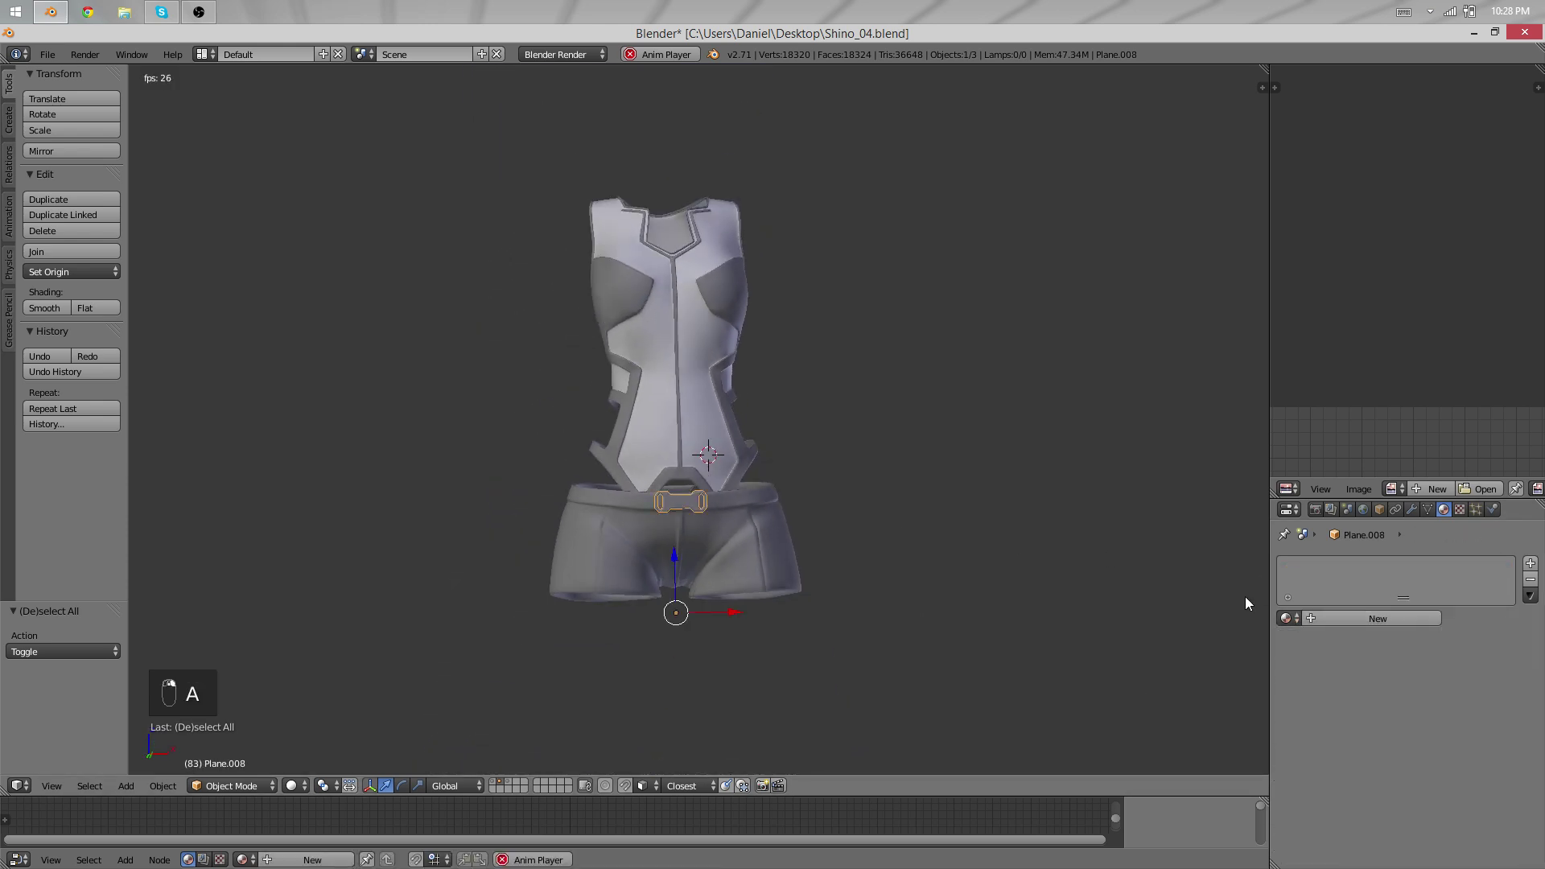
pyautogui.click(1290, 620)
pyautogui.click(1314, 692)
pyautogui.press('a')
pyautogui.moveTo(870, 451); pyautogui.dragTo(729, 333, button='middle')
pyautogui.scroll(4, 731, 333)
pyautogui.moveTo(915, 331); pyautogui.dragTo(752, 466, button='middle')
pyautogui.scroll(-3, 780, 436)
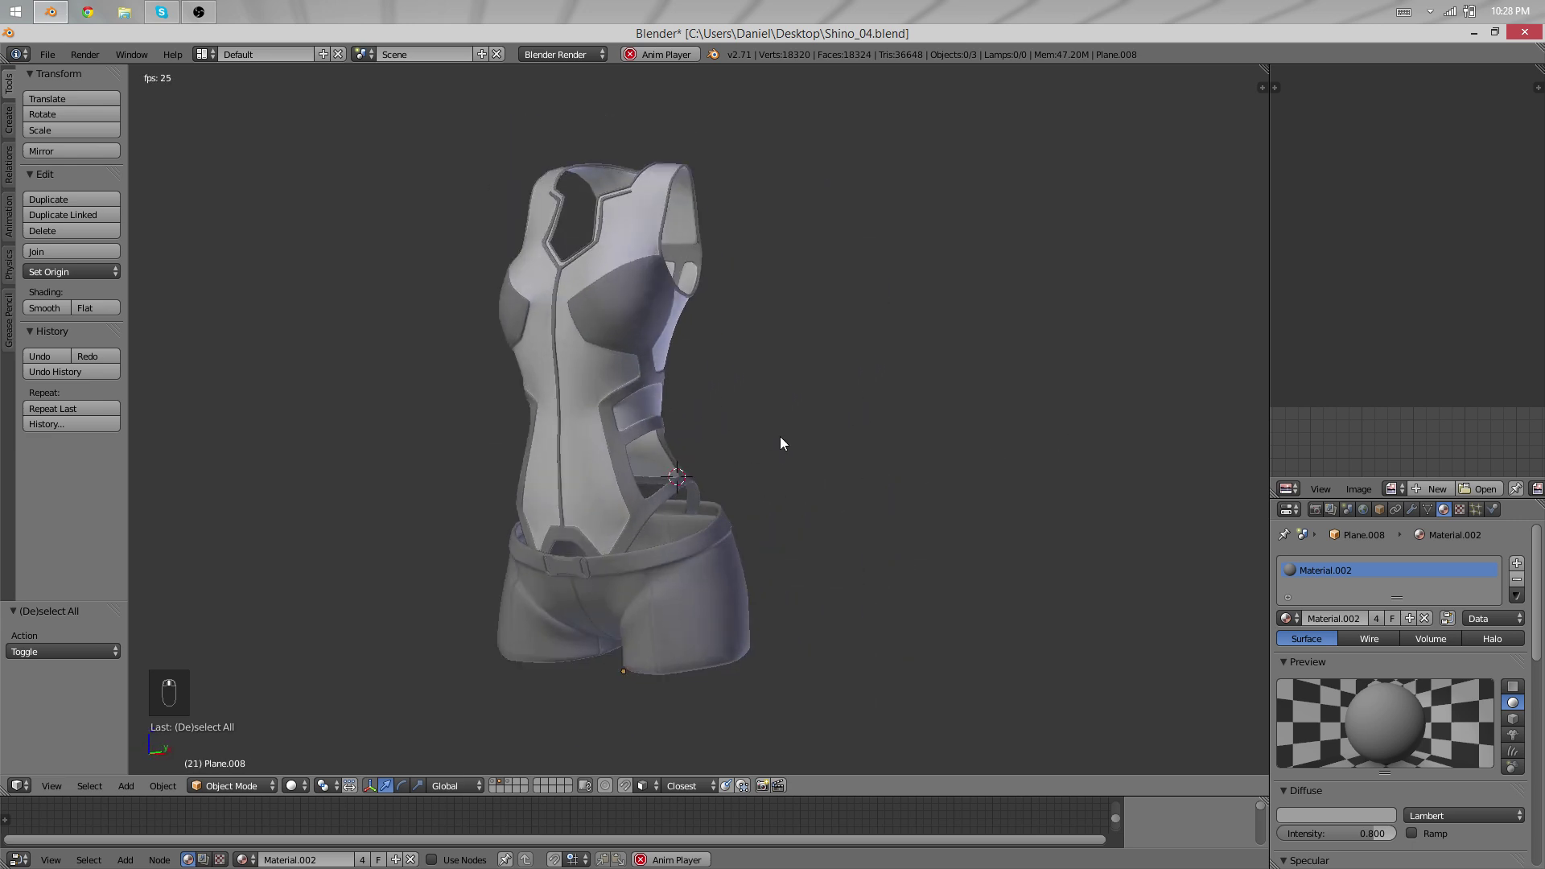
# Display layers 1 and 2 together and inspect the dressed character in an enlarged 3D view before restoring the layout.
pyautogui.press('1')
pyautogui.scroll(-3, 890, 434)
pyautogui.hotkey('shift', '2')
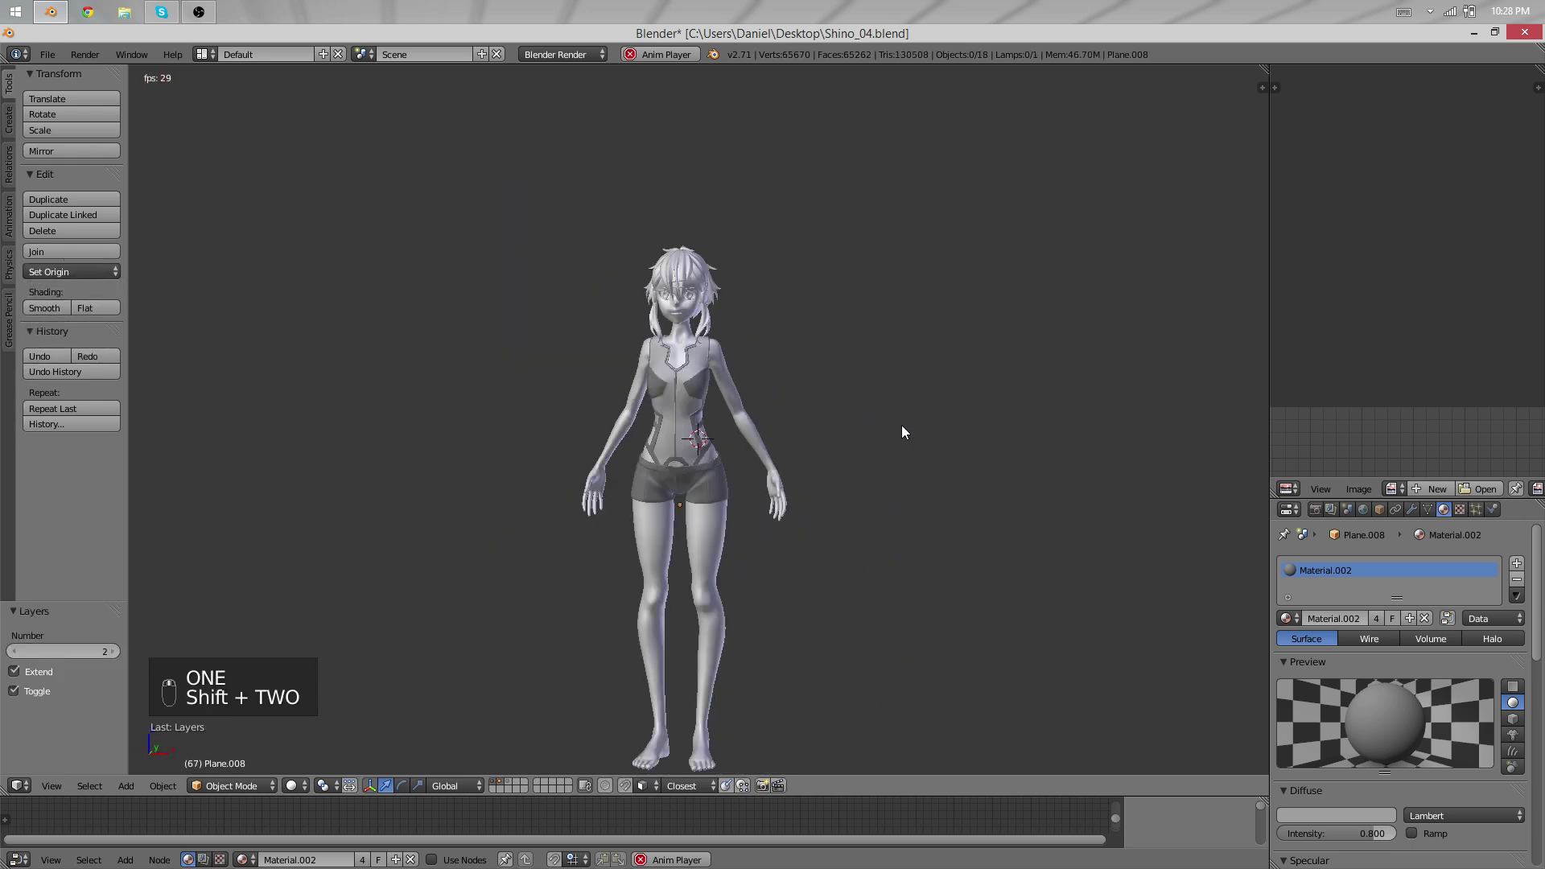
pyautogui.moveTo(890, 480); pyautogui.dragTo(732, 466, button='middle')
pyautogui.scroll(3, 821, 435)
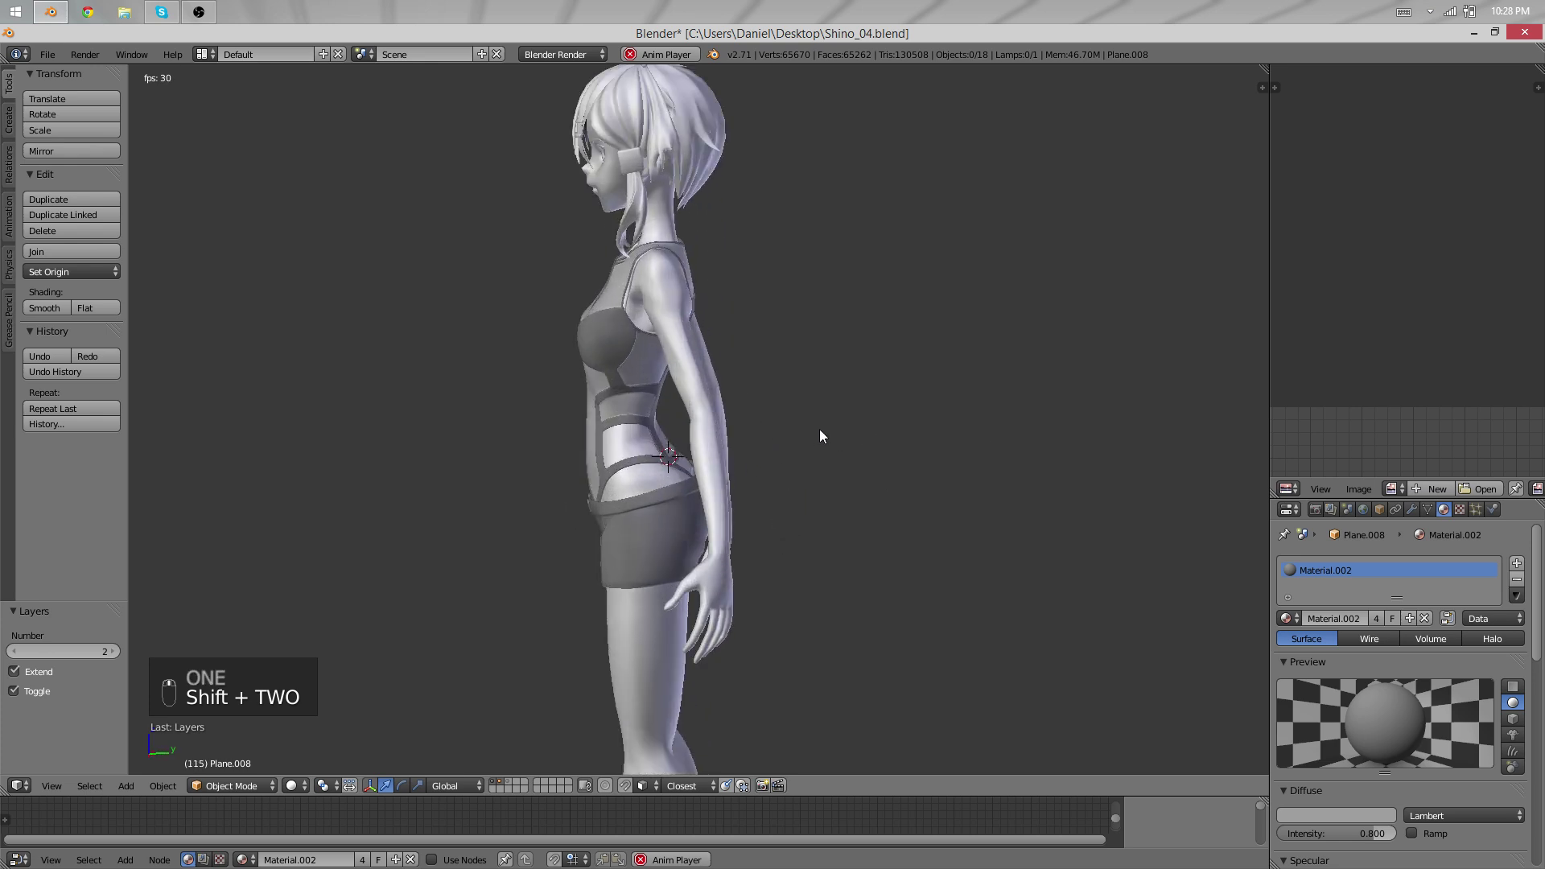
pyautogui.hotkey('shift', 'space')
pyautogui.moveTo(867, 466)
pyautogui.mouseDown(button='middle')
pyautogui.moveTo(1235, 432)
pyautogui.moveTo(377, 453)
pyautogui.moveTo(838, 452)
pyautogui.moveTo(649, 472)
pyautogui.moveTo(786, 432)
pyautogui.moveTo(851, 486)
pyautogui.mouseUp(button='middle')
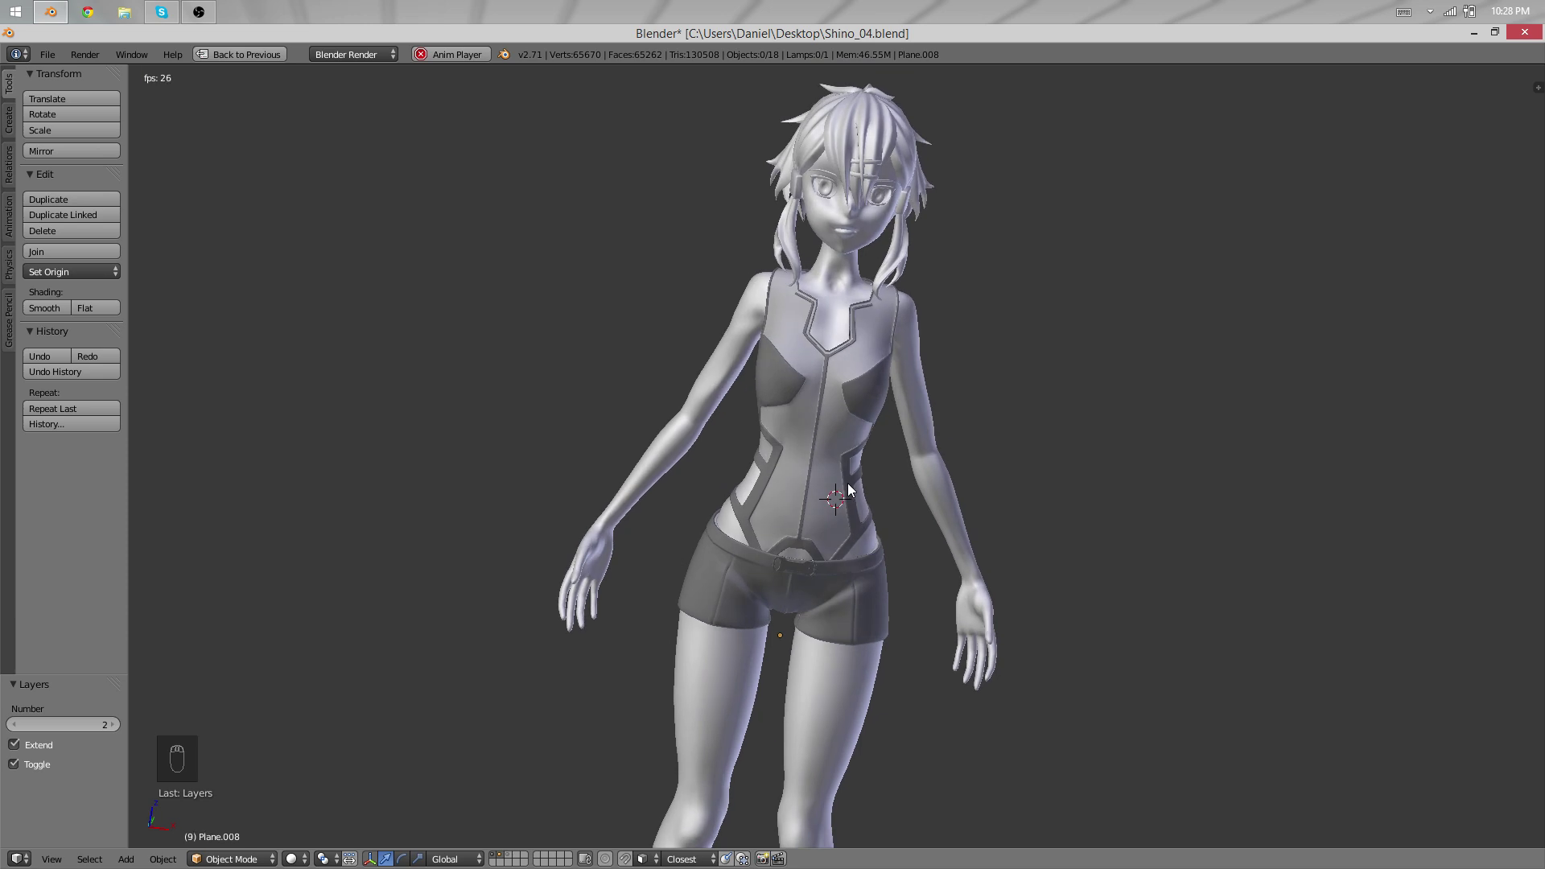
pyautogui.moveTo(841, 548); pyautogui.dragTo(1138, 469, button='middle')
pyautogui.hotkey('shift', 'space')
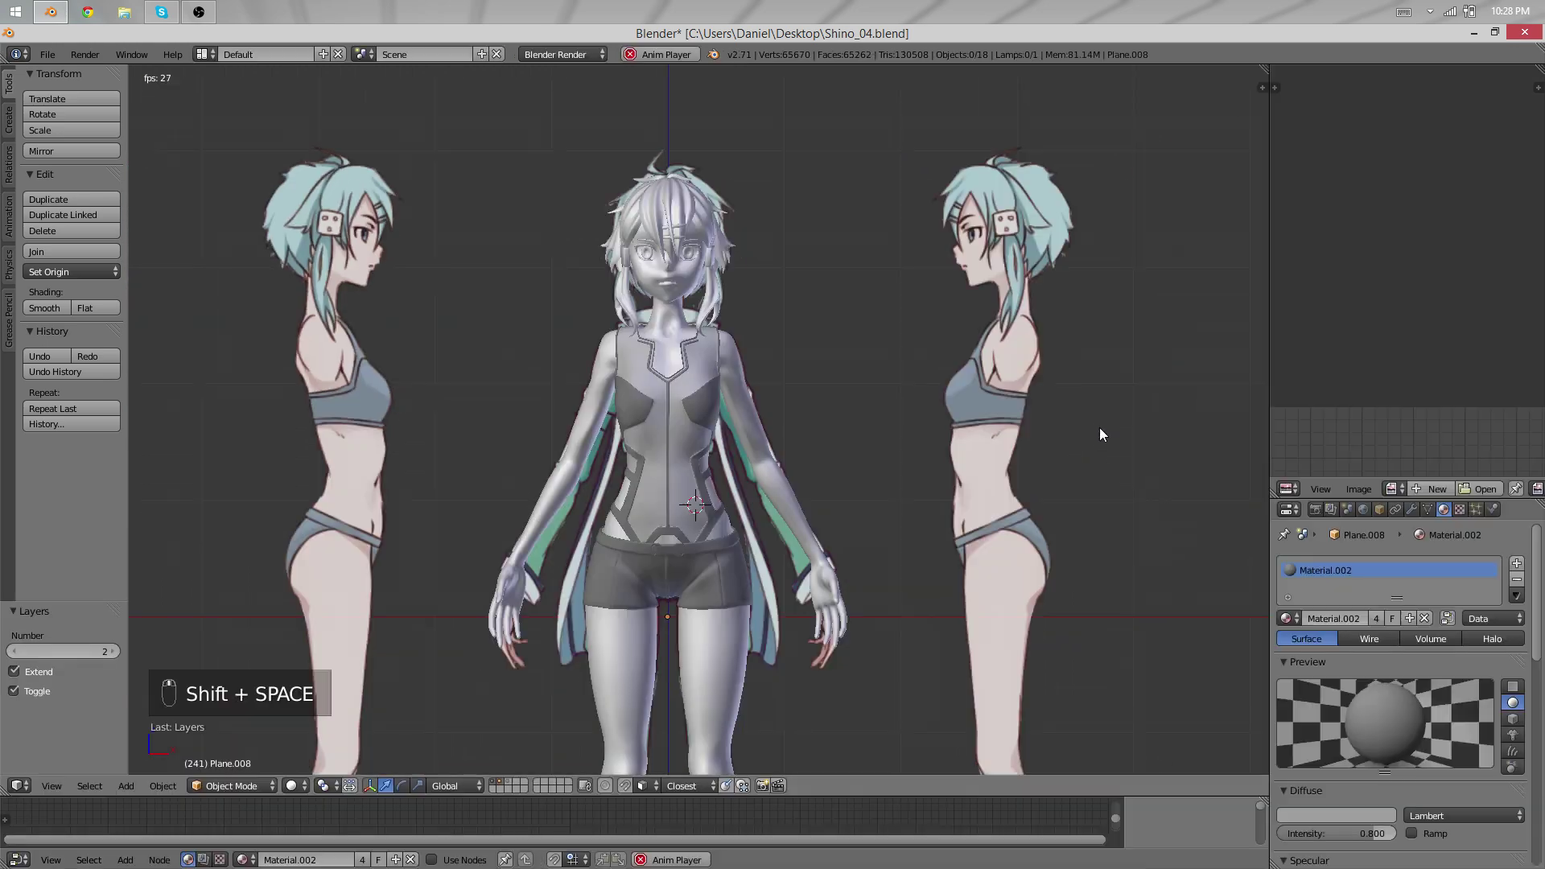
# Load sinon_charactersheet_cloth.png into the image editor, fit it to the enlarged view and restore the layout.
pyautogui.click(1391, 489)
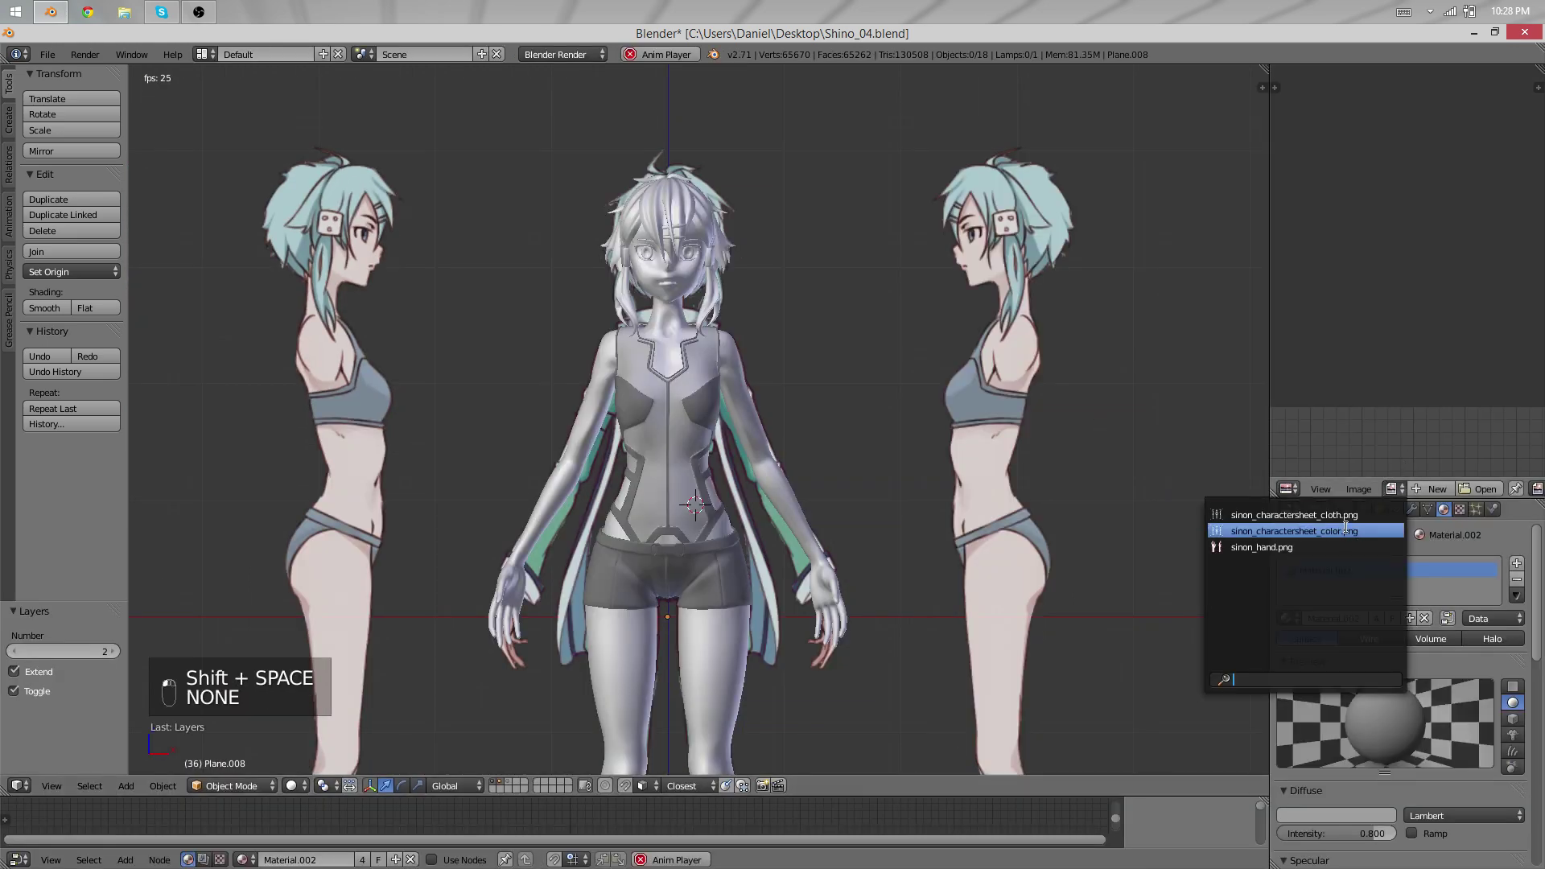
pyautogui.click(1328, 515)
pyautogui.hotkey('shift', 'space')
pyautogui.press('Home')
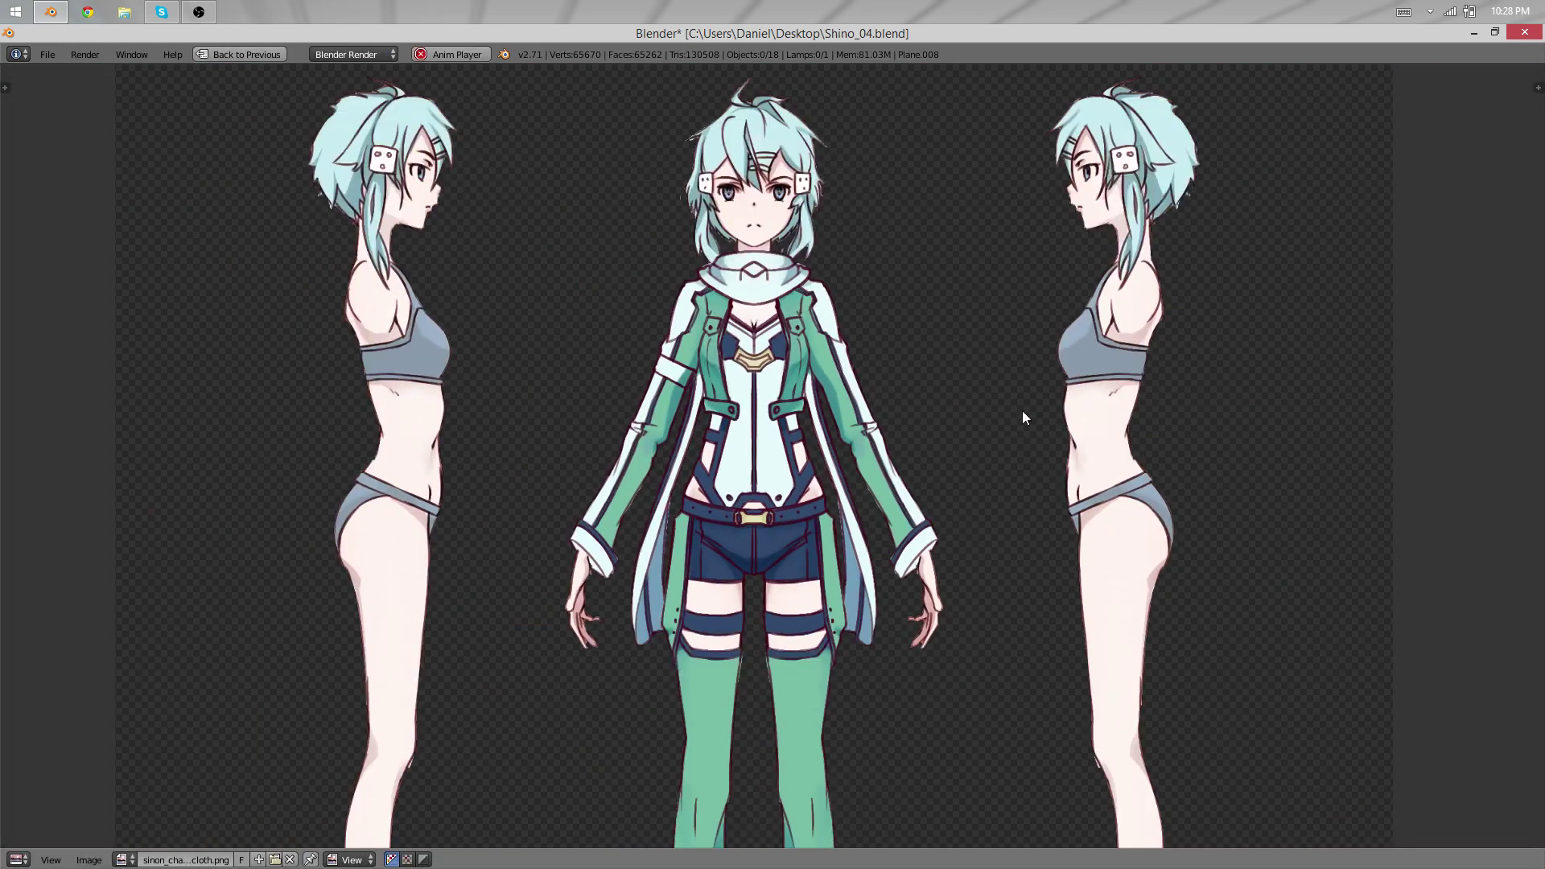
pyautogui.hotkey('shift', 'space')
# Examine the clothing reference's jacket, belt, shorts, thigh straps and leggings, then the full character sheet.
pyautogui.scroll(2, 1369, 351)
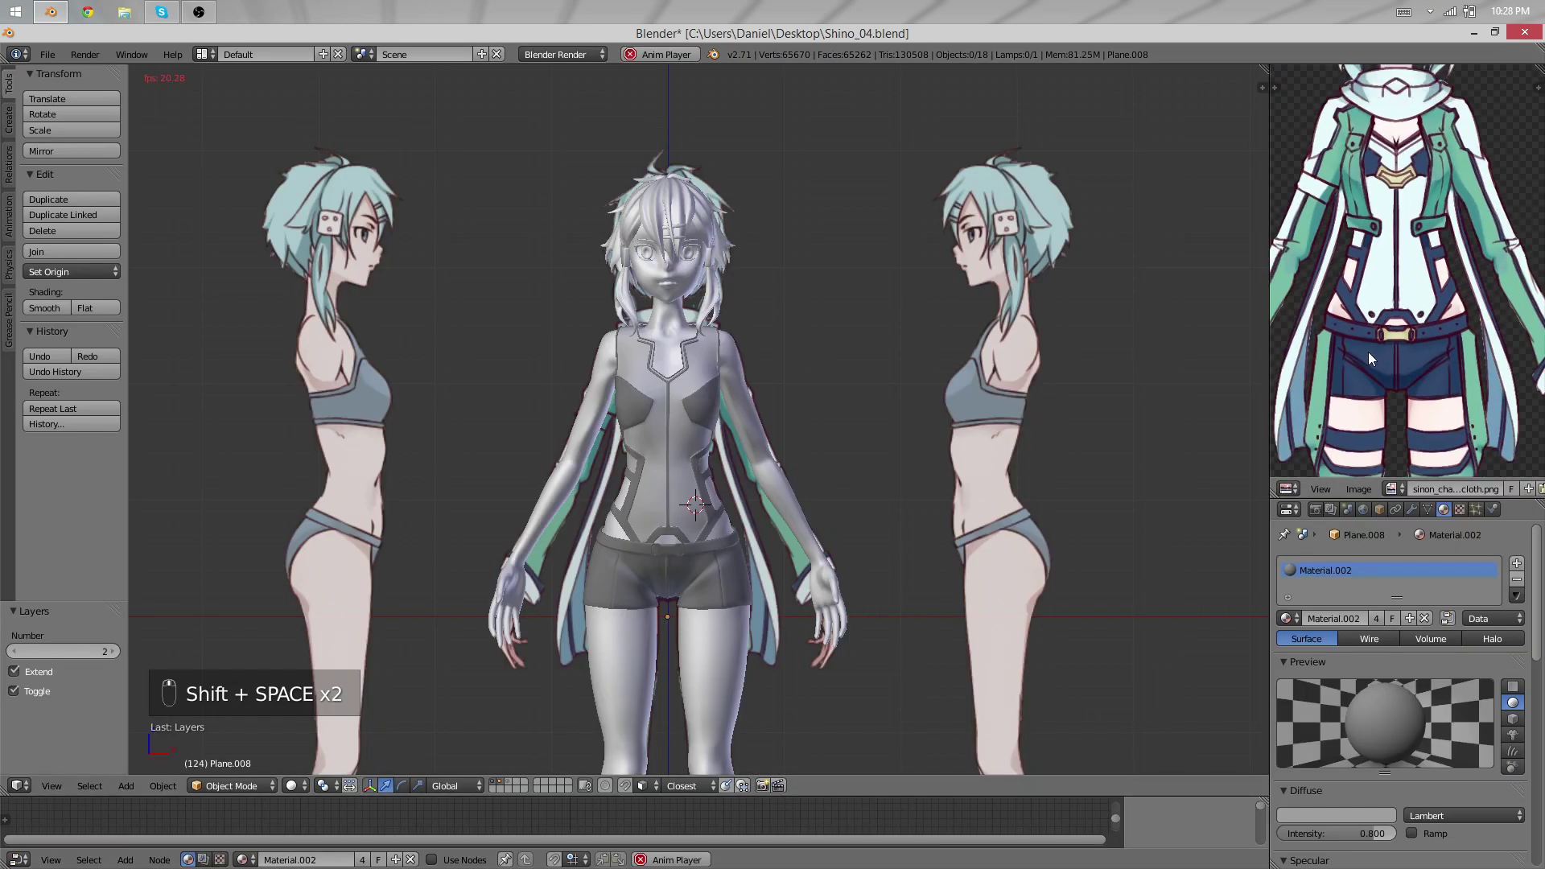
pyautogui.moveTo(1368, 351); pyautogui.dragTo(1416, 335, button='middle')
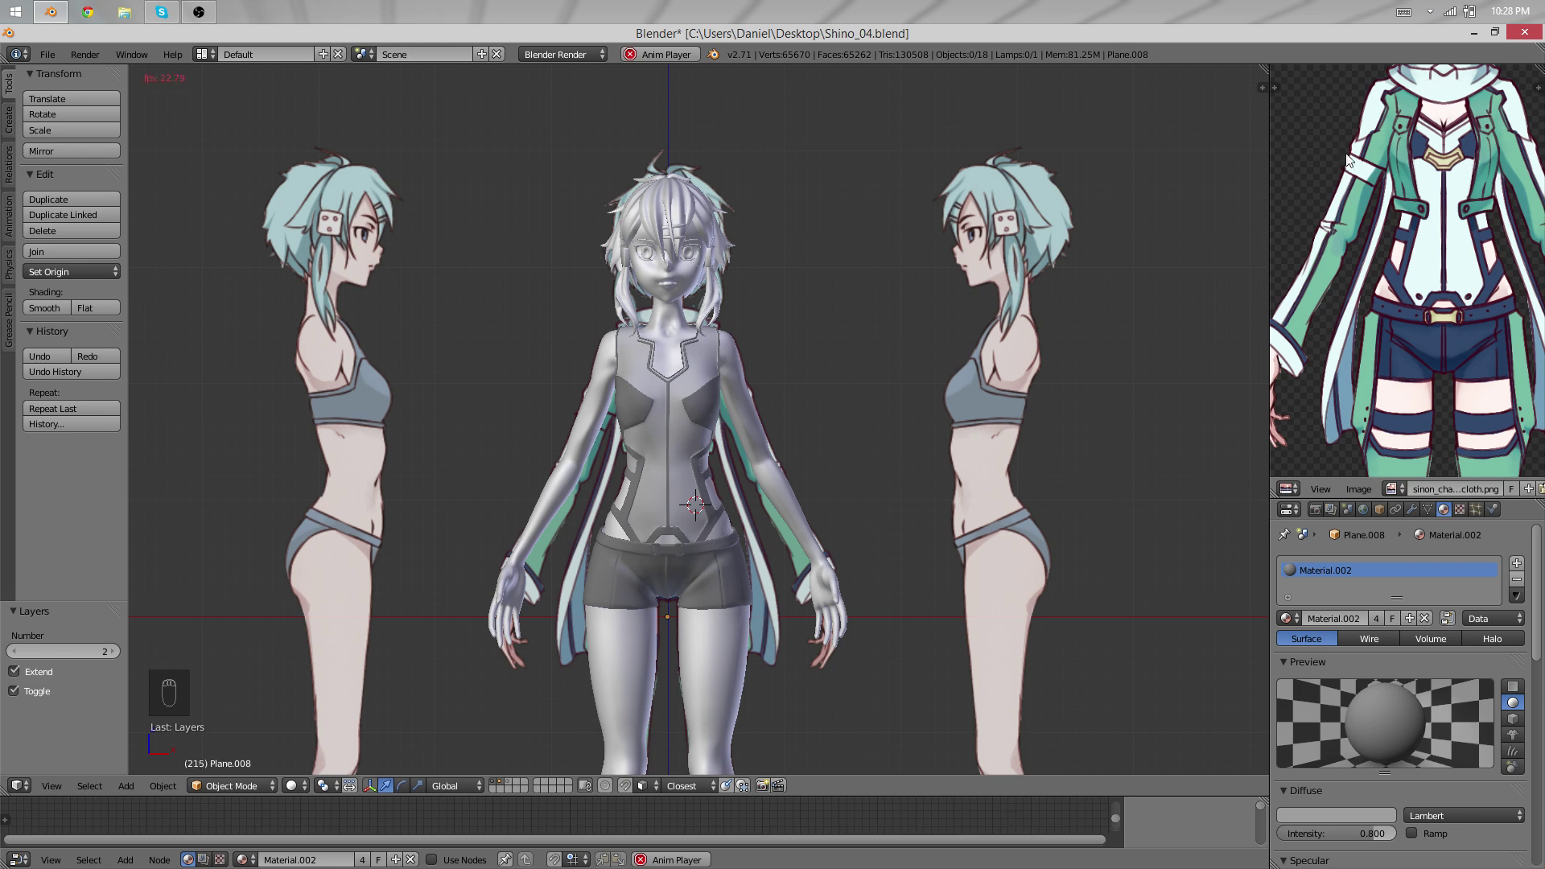
pyautogui.moveTo(1404, 290); pyautogui.dragTo(1338, 315, button='middle')
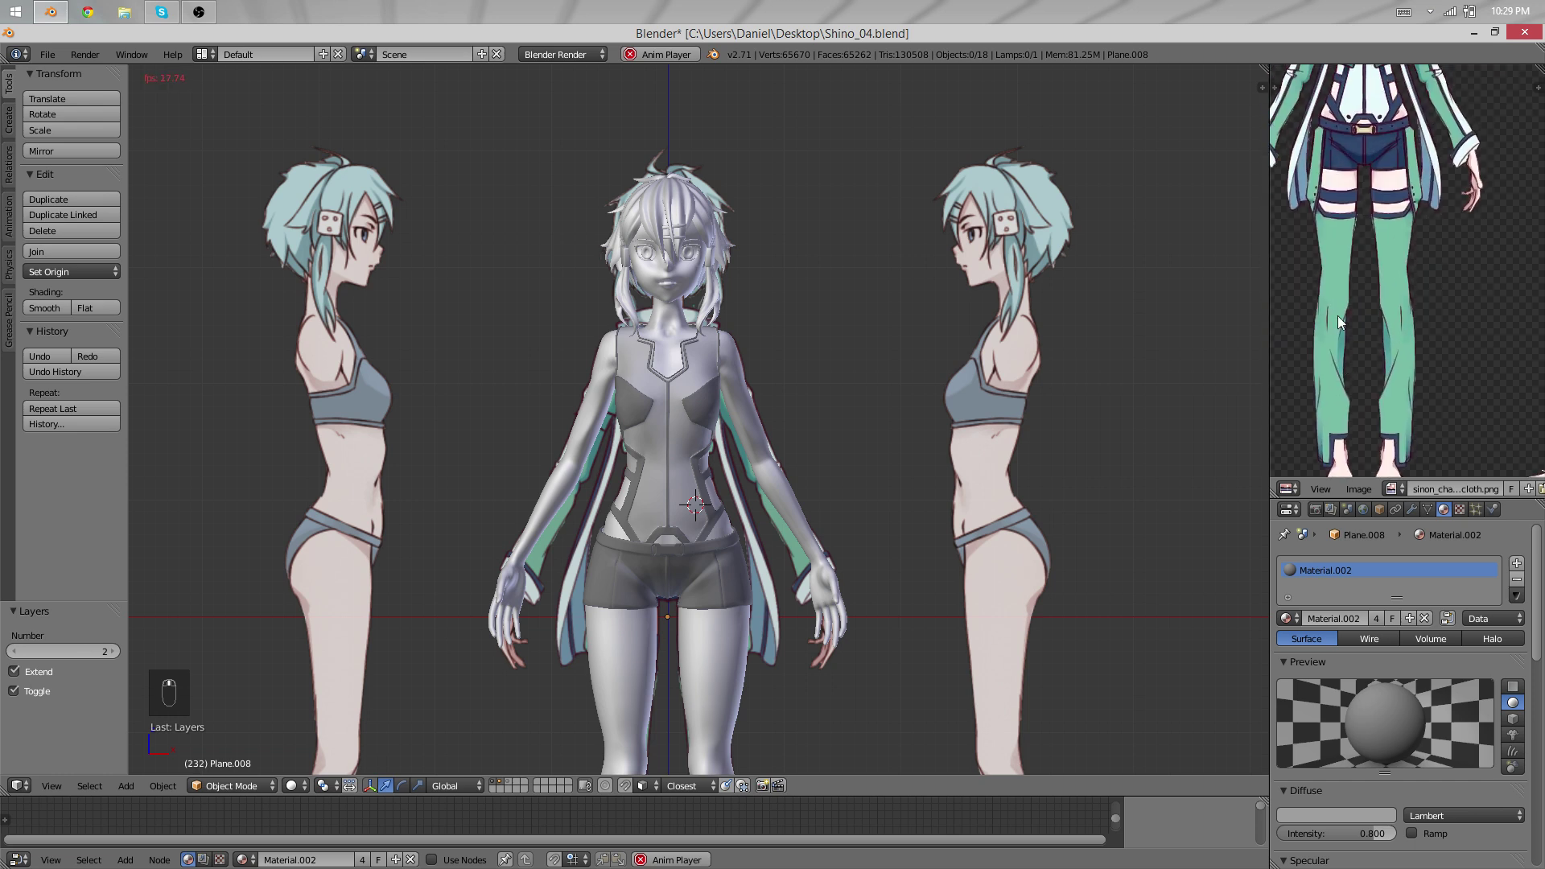
pyautogui.scroll(-3, 1338, 338)
pyautogui.scroll(-2, 1400, 252)
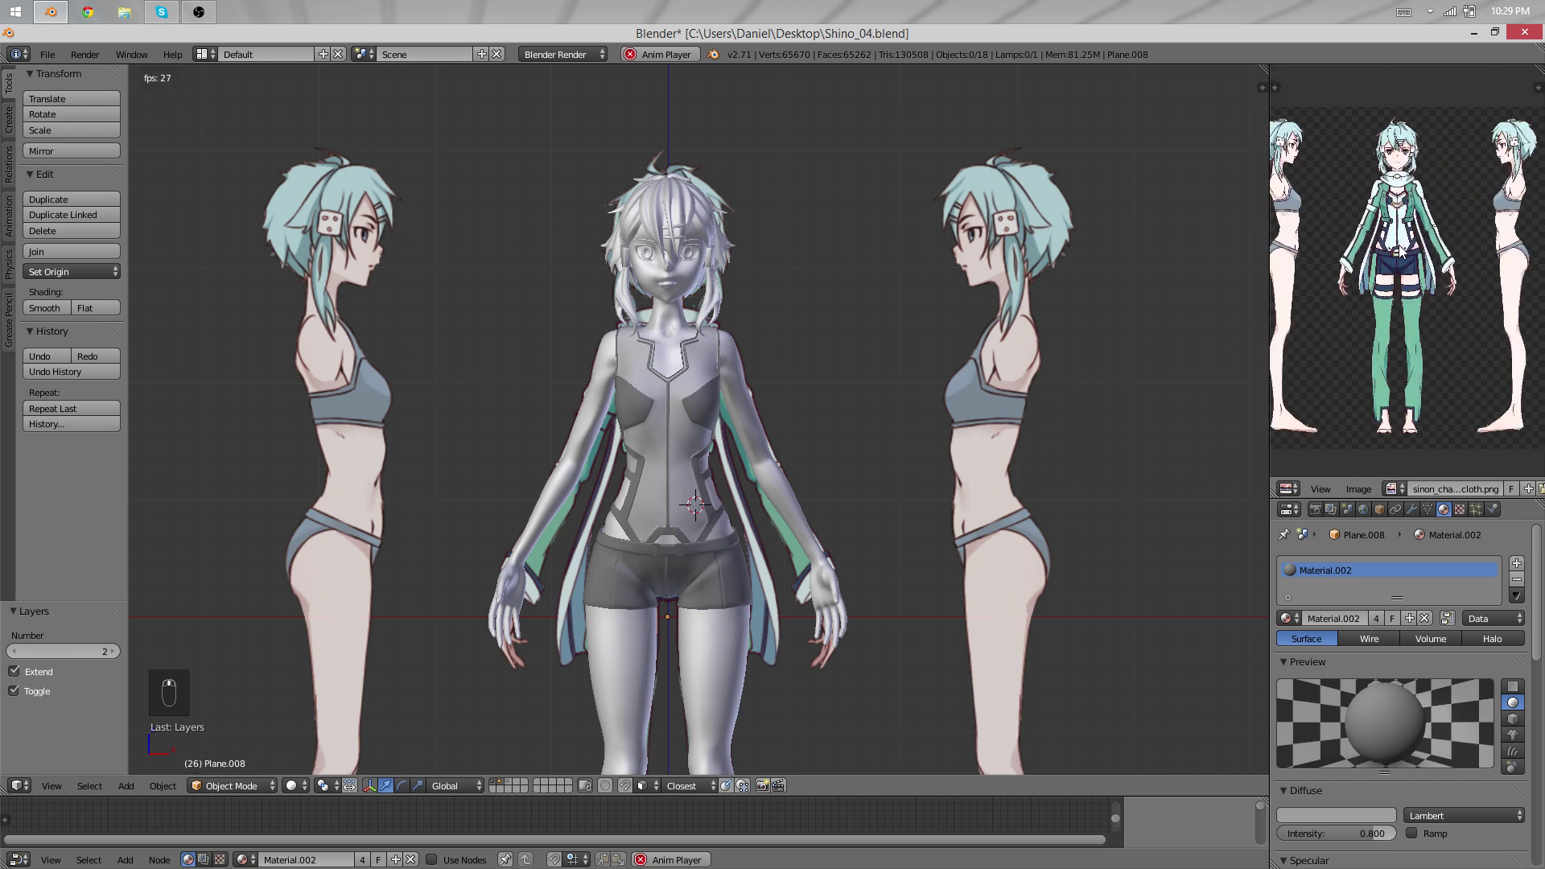
pyautogui.scroll(3, 1400, 252)
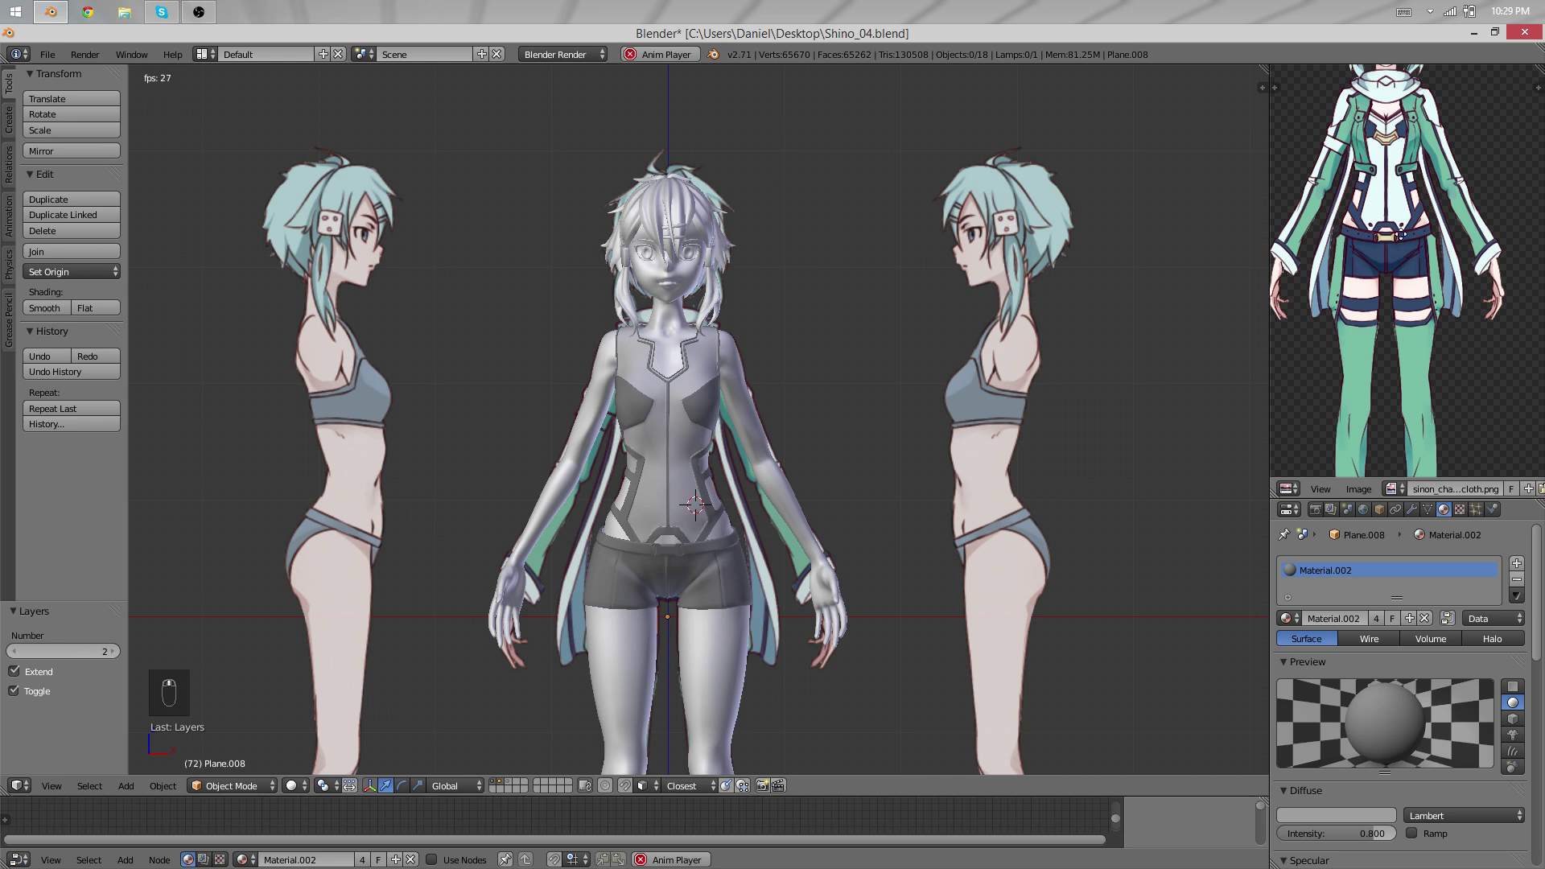
pyautogui.moveTo(1401, 235); pyautogui.dragTo(1405, 305, button='middle')
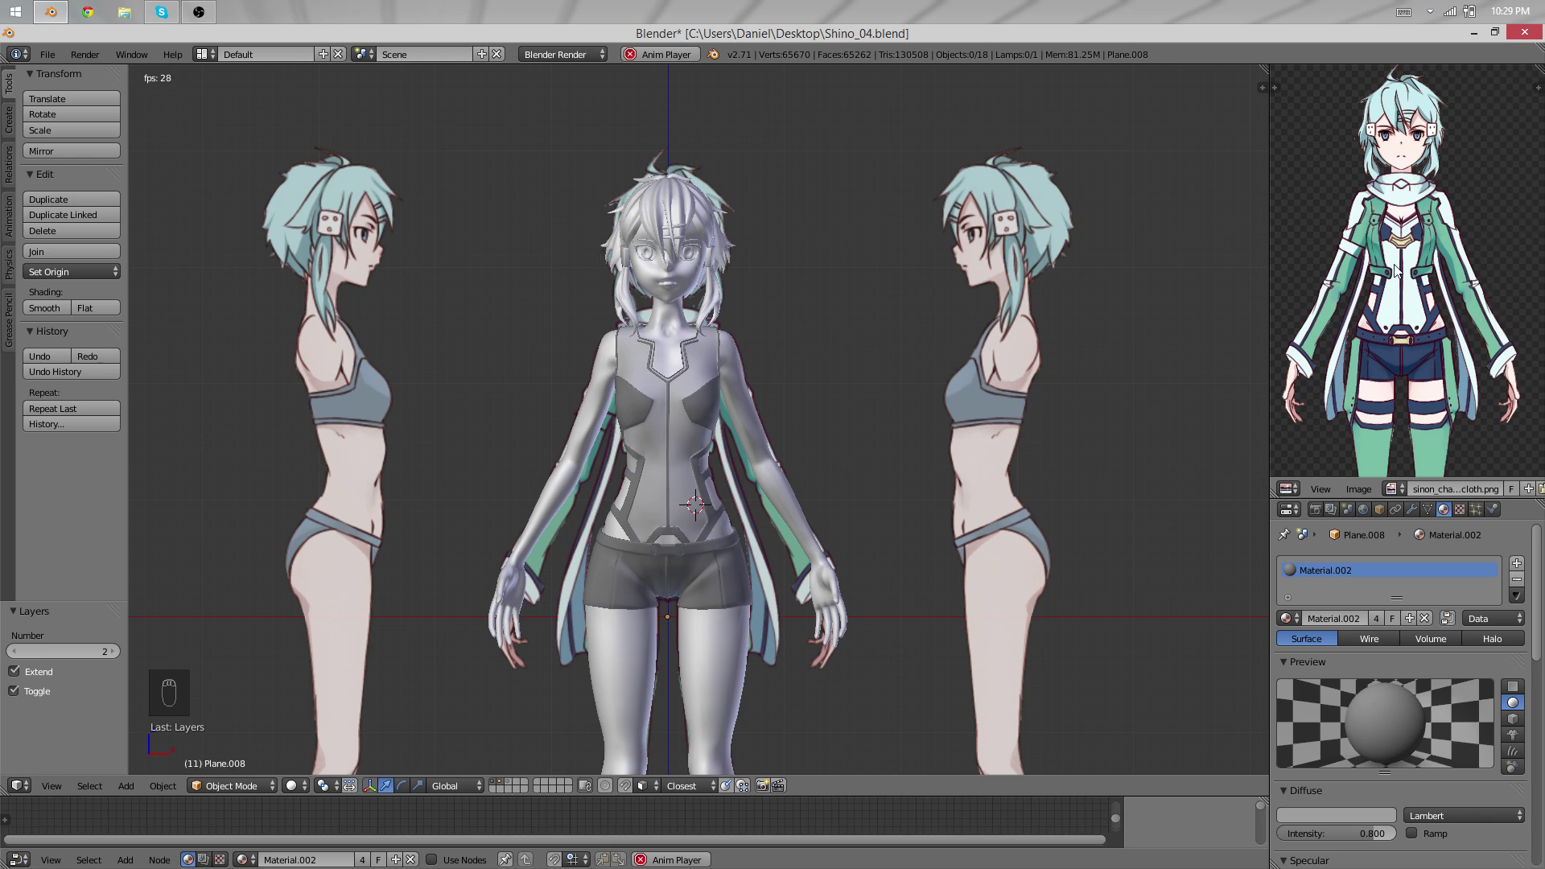
pyautogui.scroll(-3, 1527, 205)
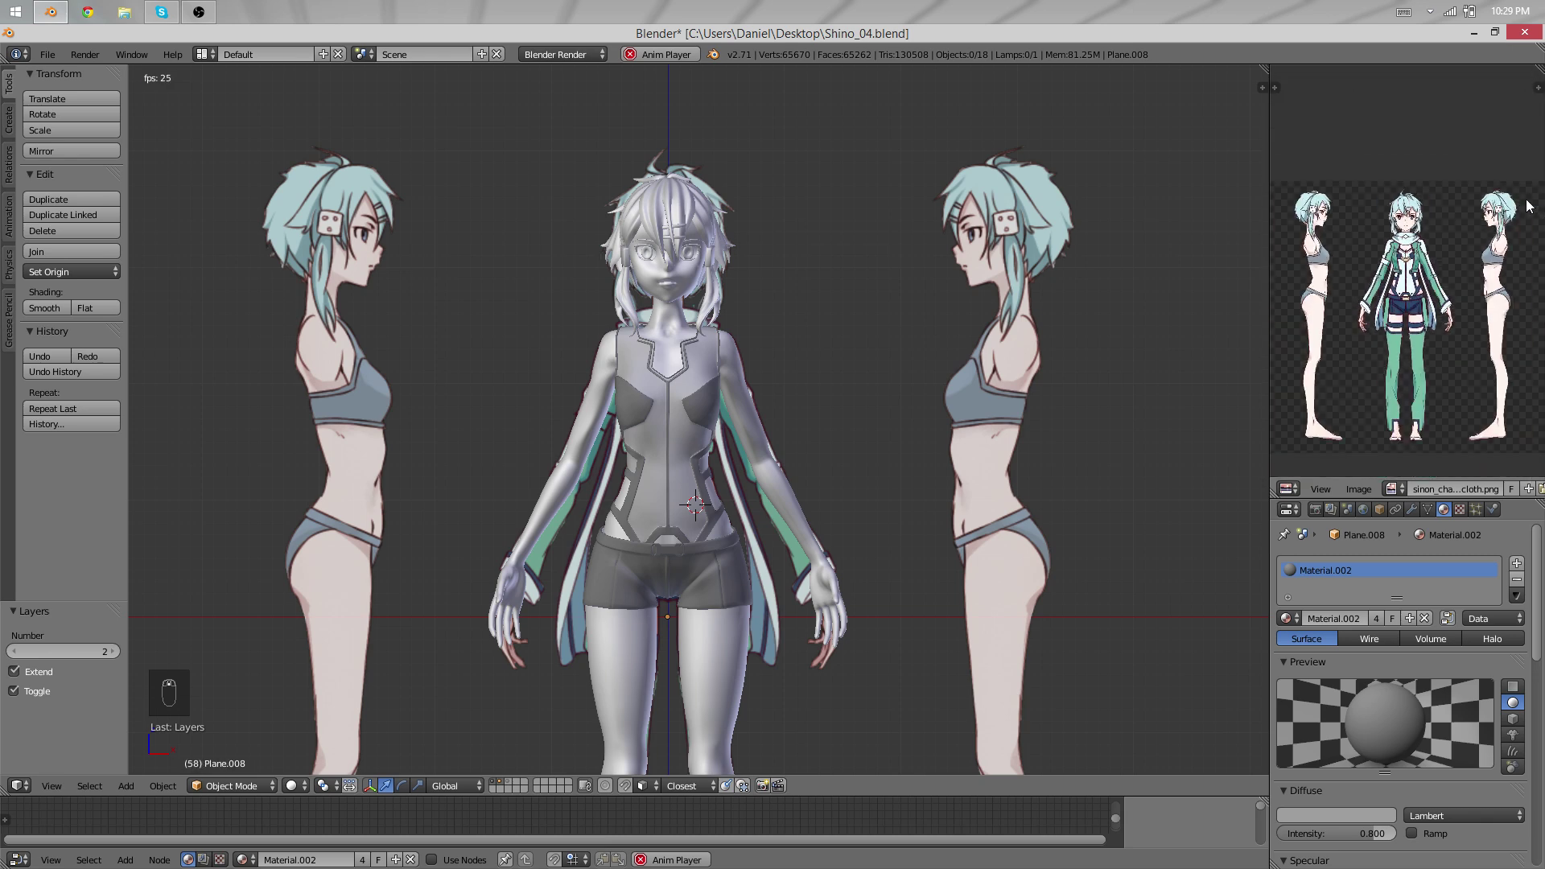
pyautogui.moveTo(1502, 250); pyautogui.dragTo(1503, 222, button='middle')
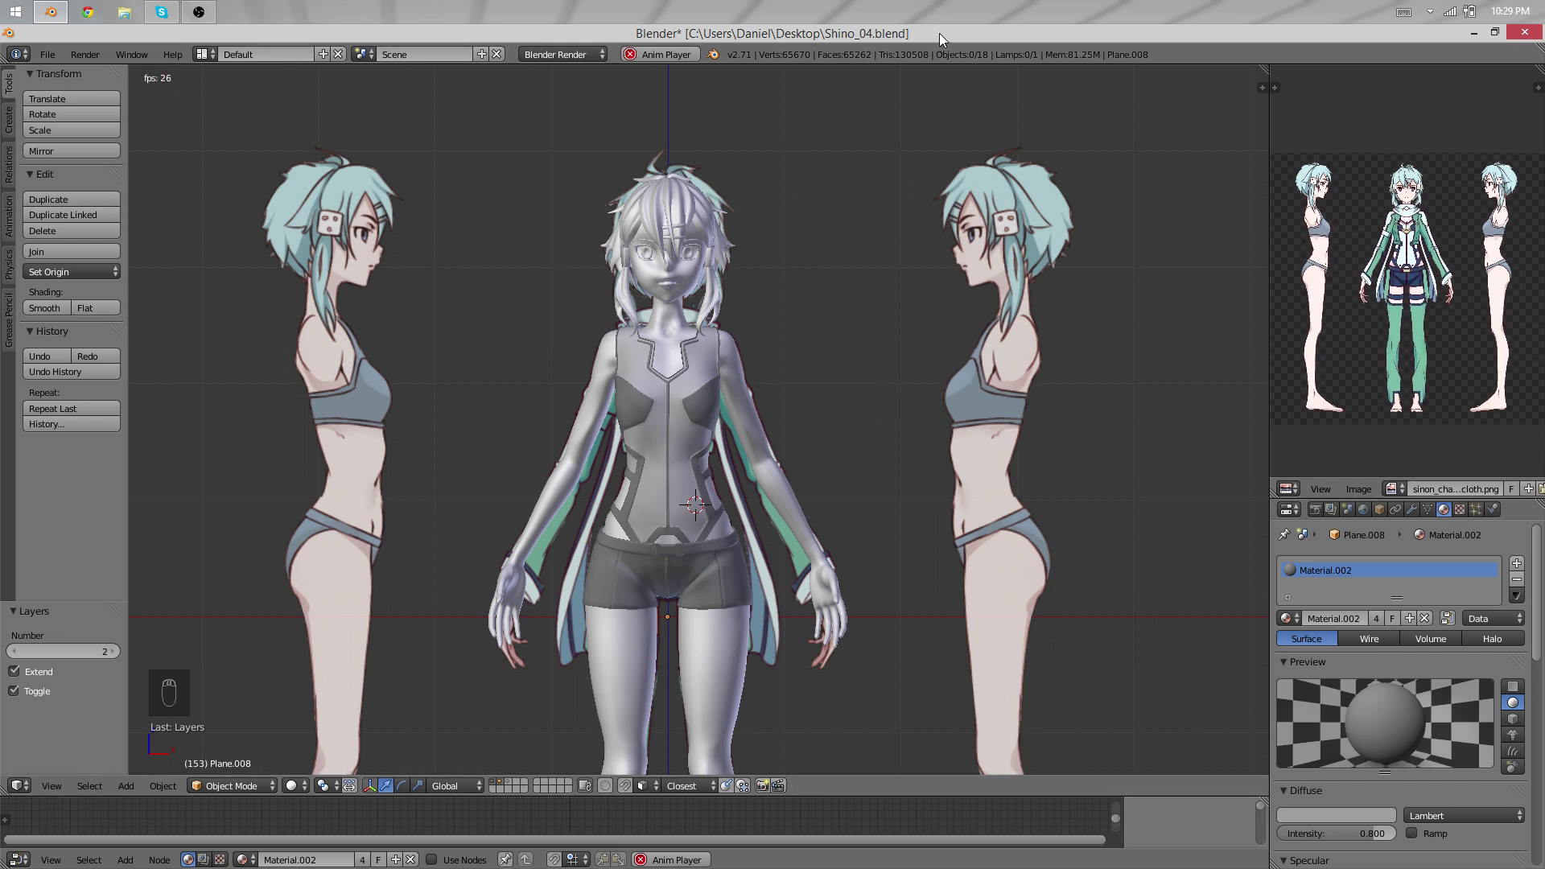
# Inspect the character's upper body from a three-quarter angle and stop the animation playback.
pyautogui.scroll(-1, 851, 313)
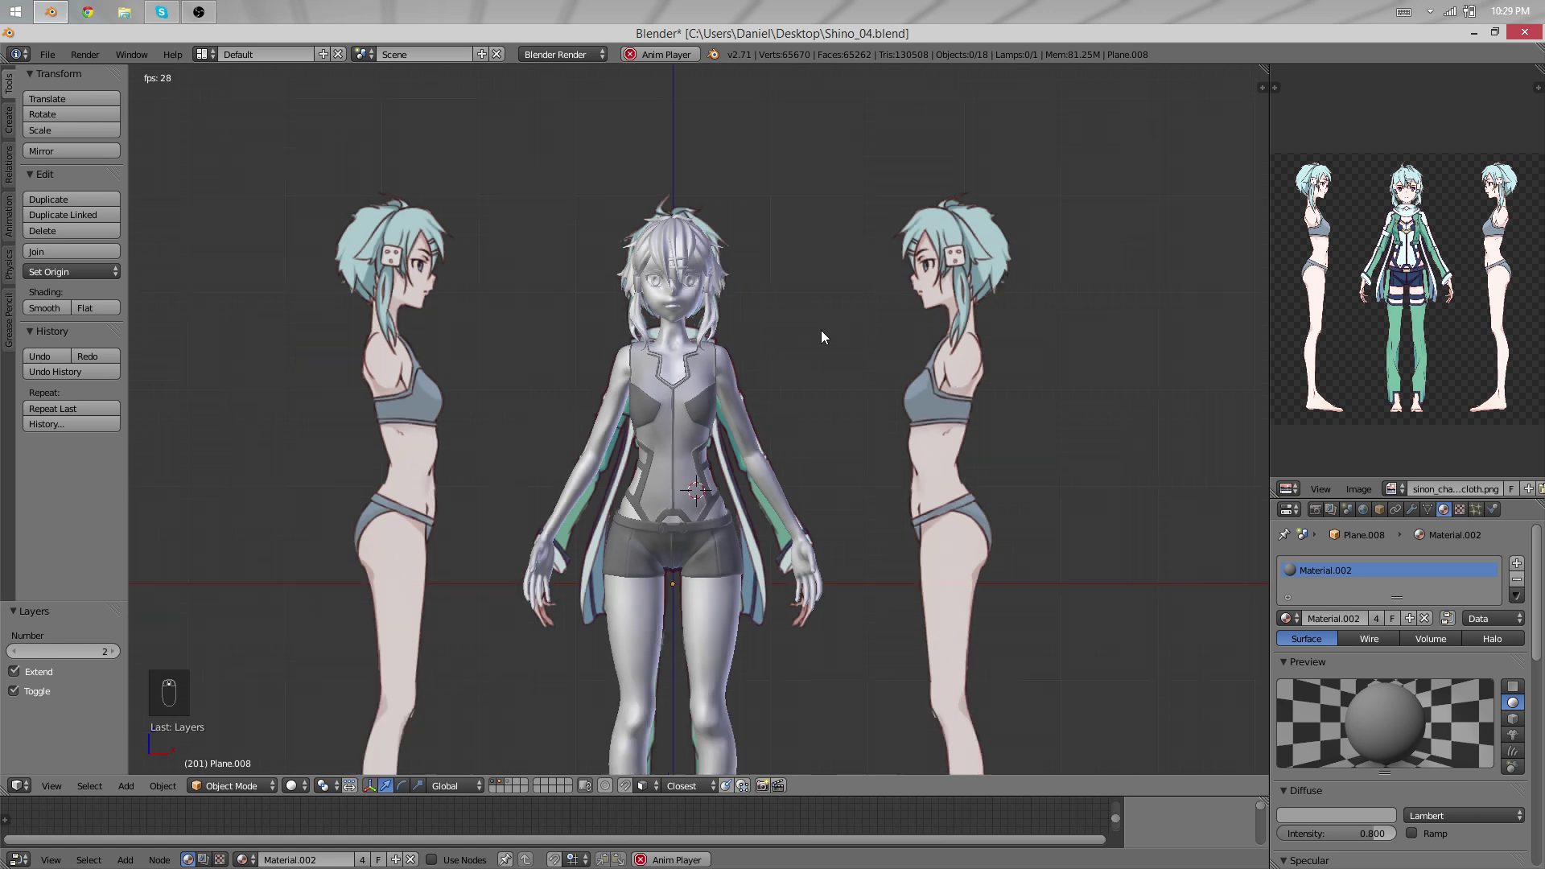
pyautogui.scroll(2, 821, 330)
pyautogui.moveTo(900, 375); pyautogui.dragTo(744, 547, button='middle')
pyautogui.scroll(3, 728, 393)
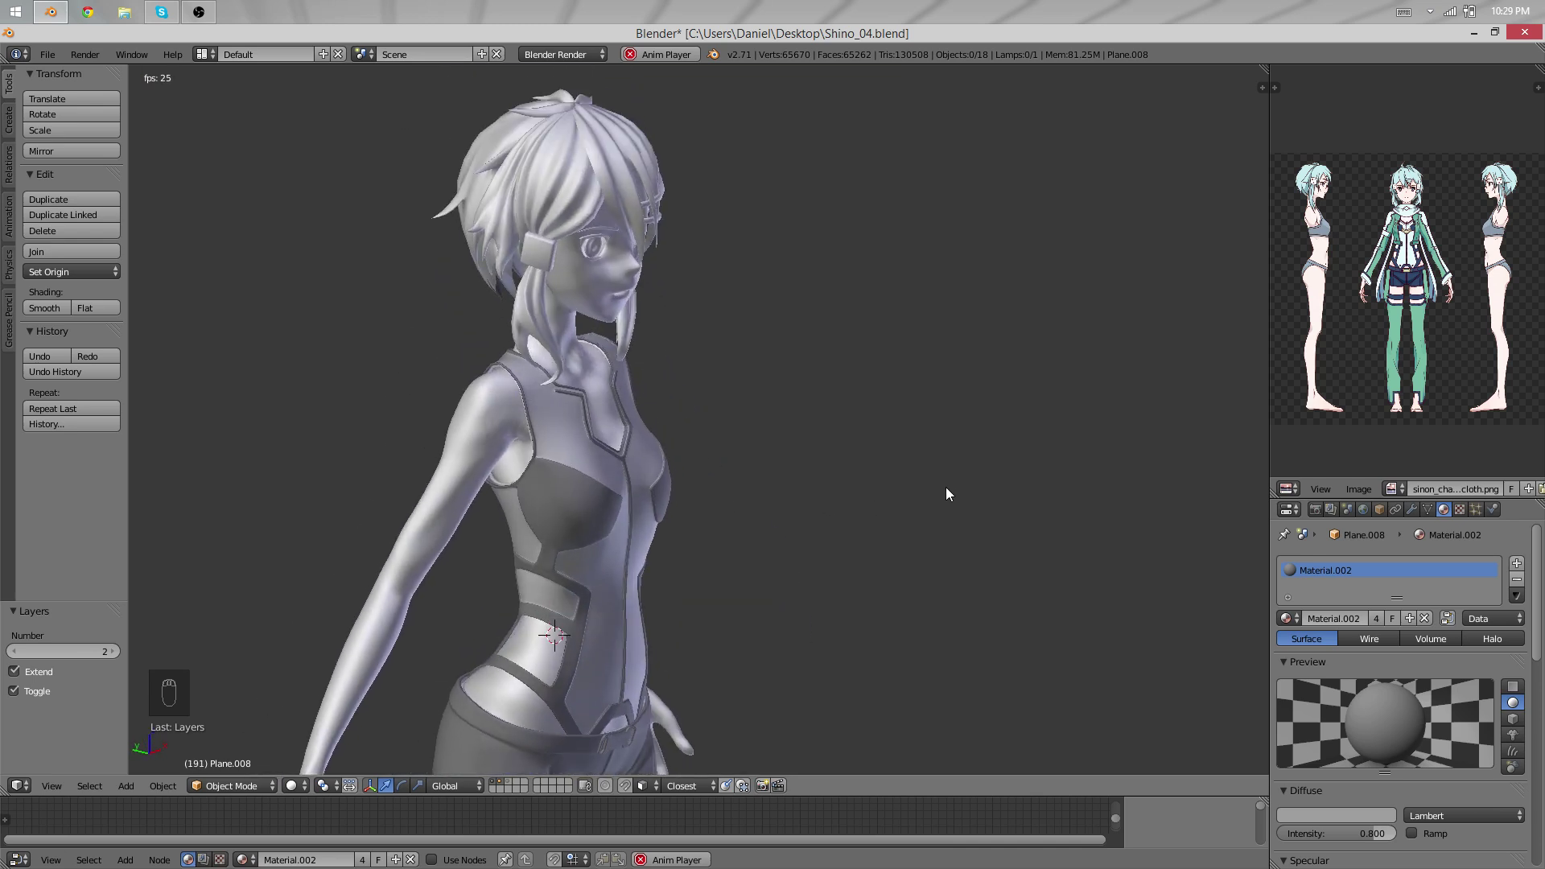
pyautogui.press('Escape')
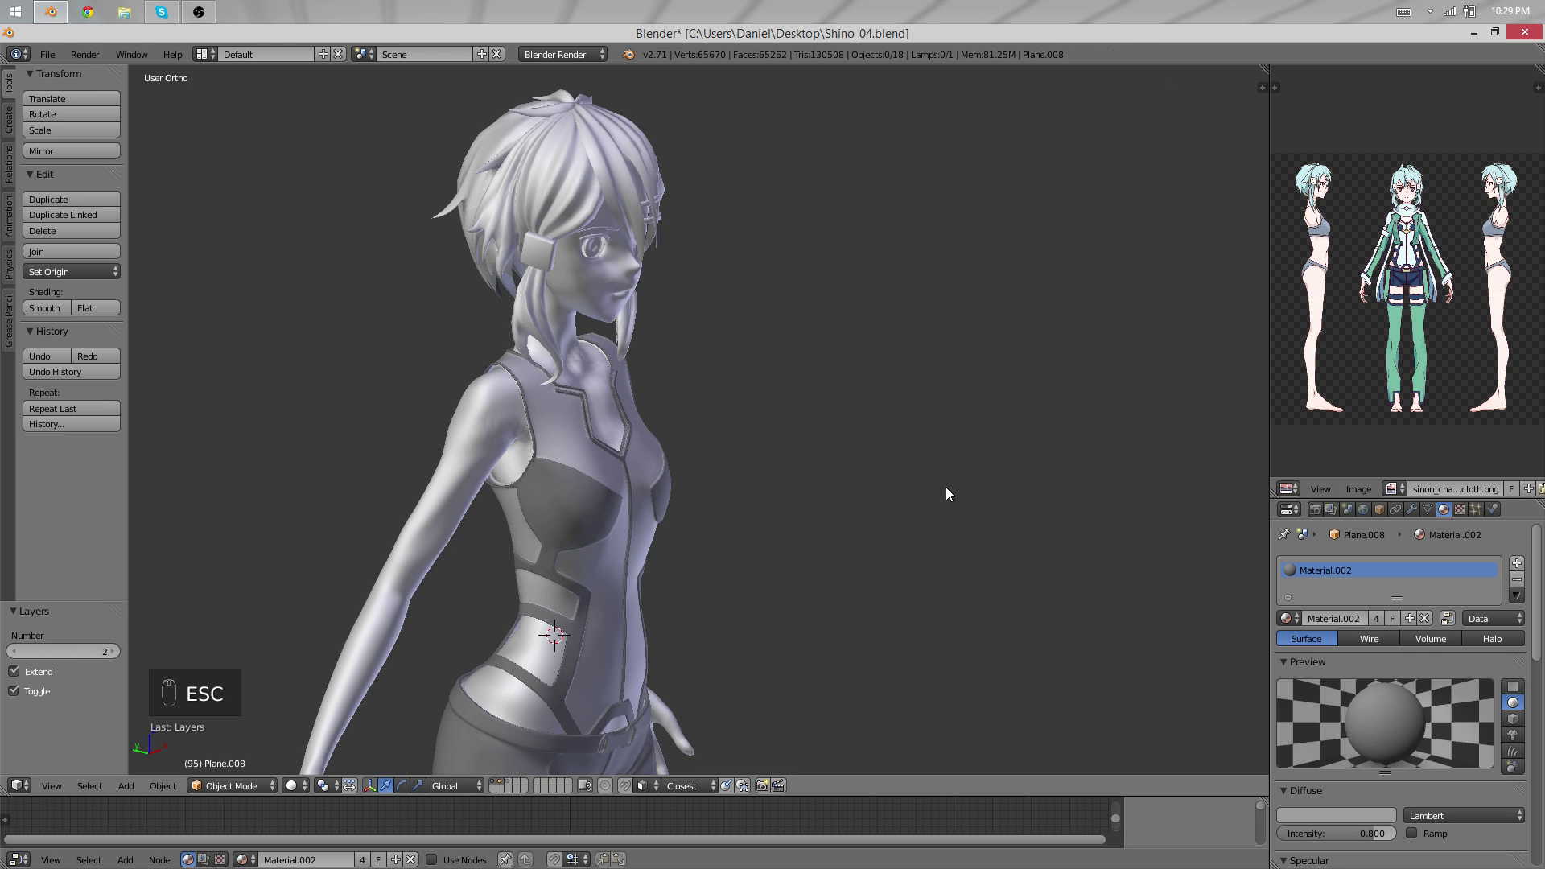